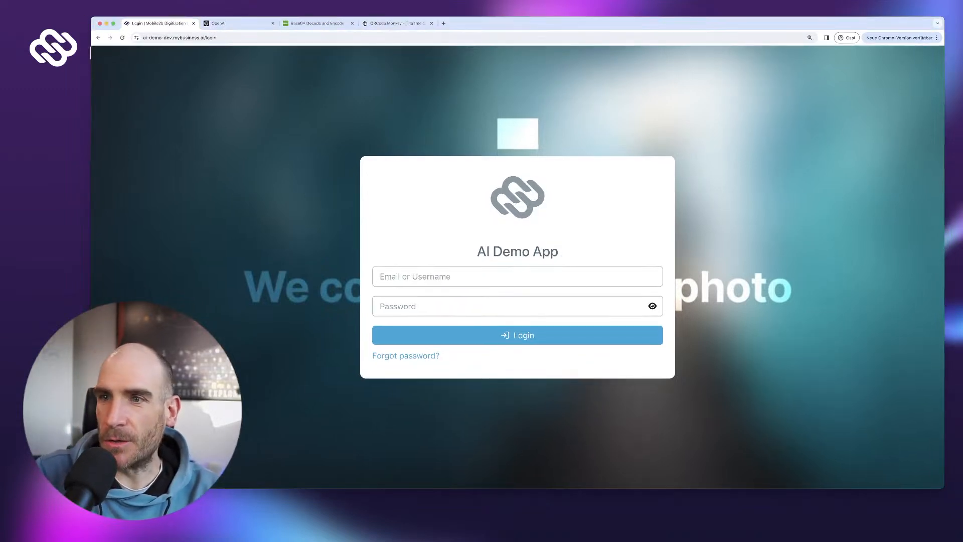
- Log in to the AI Demo App with the account username and password
{"action": "left_click", "coordinate": [413, 280]}
{"action": "type", "text": "rve"}
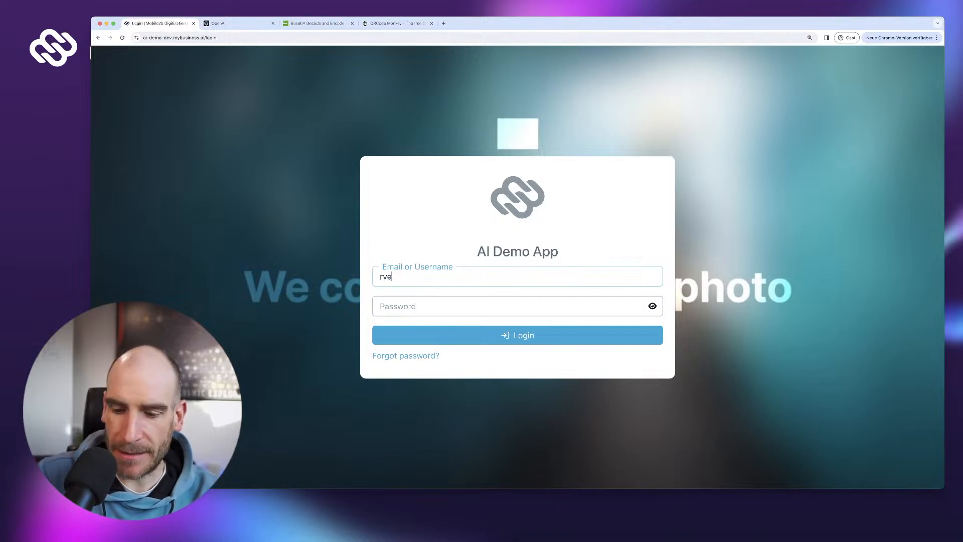
{"action": "key", "text": "Tab"}
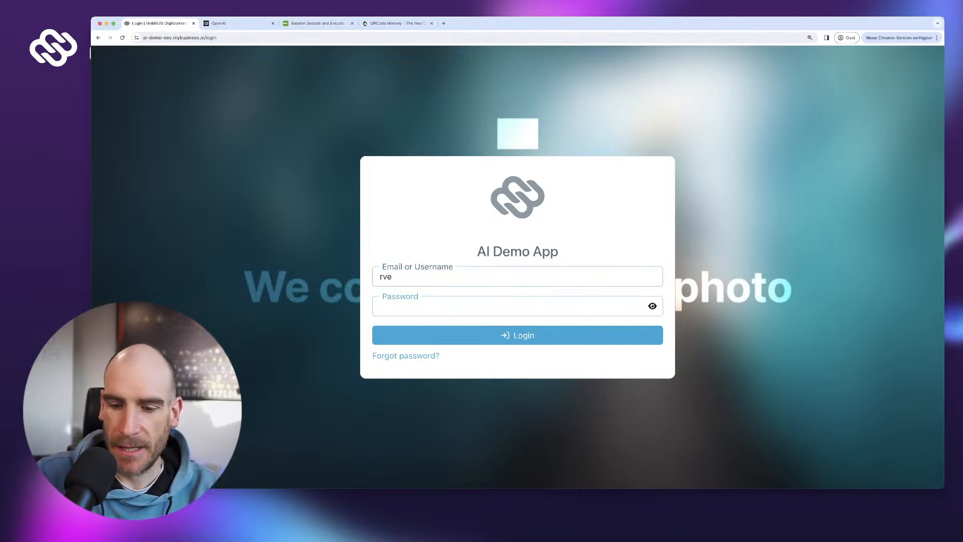
{"action": "type", "text": "•••••••••"}
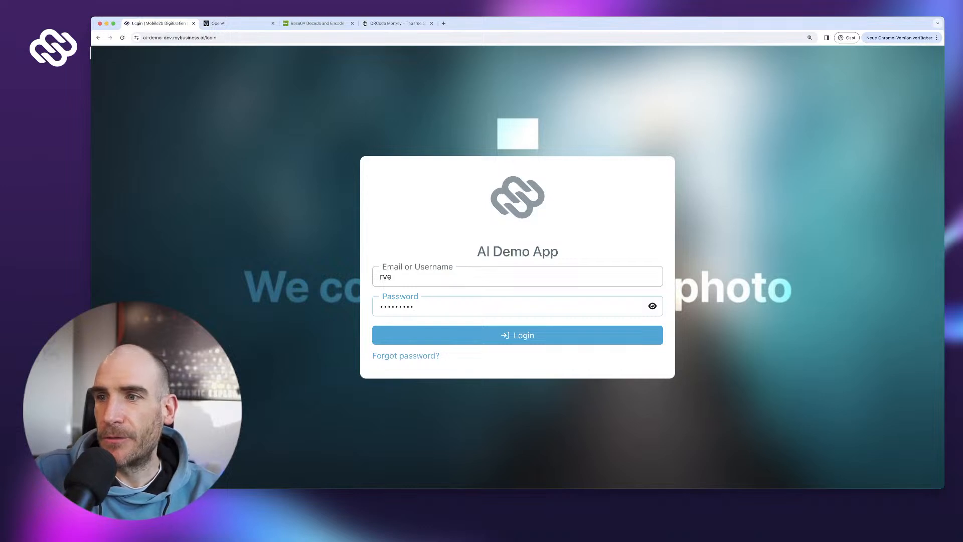
{"action": "type", "text": "•••••••••"}
{"action": "key", "text": "Return"}
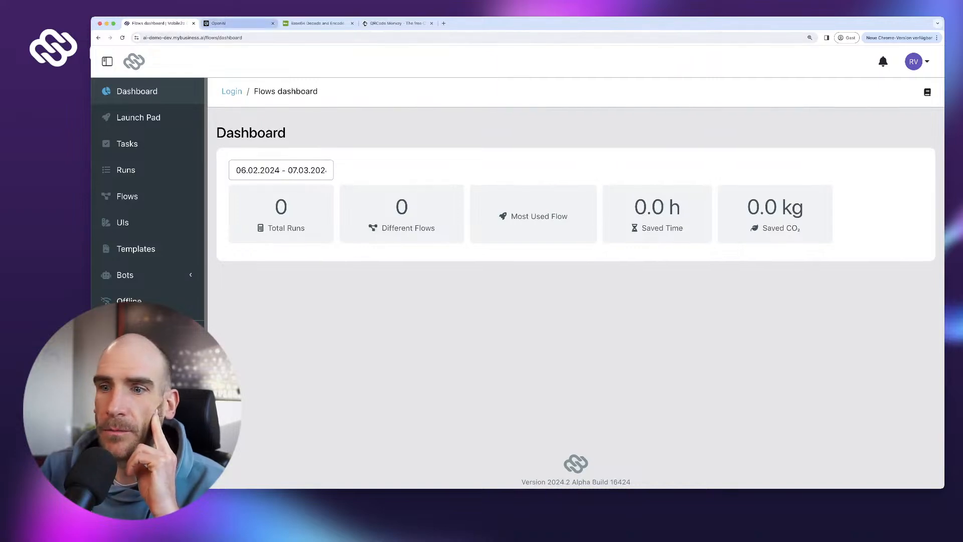
- Switch to the browser tab showing the OpenAI homepage
{"action": "left_click", "coordinate": [237, 23]}
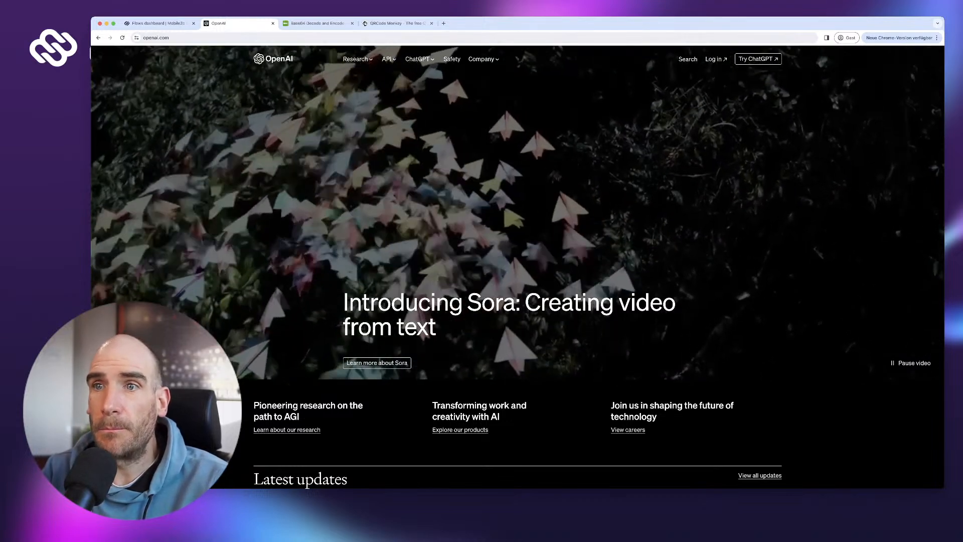
- Return to the Mobile2b Flows dashboard tab with Ctrl+Shift+Tab
{"action": "key", "text": "ctrl+shift+Tab"}
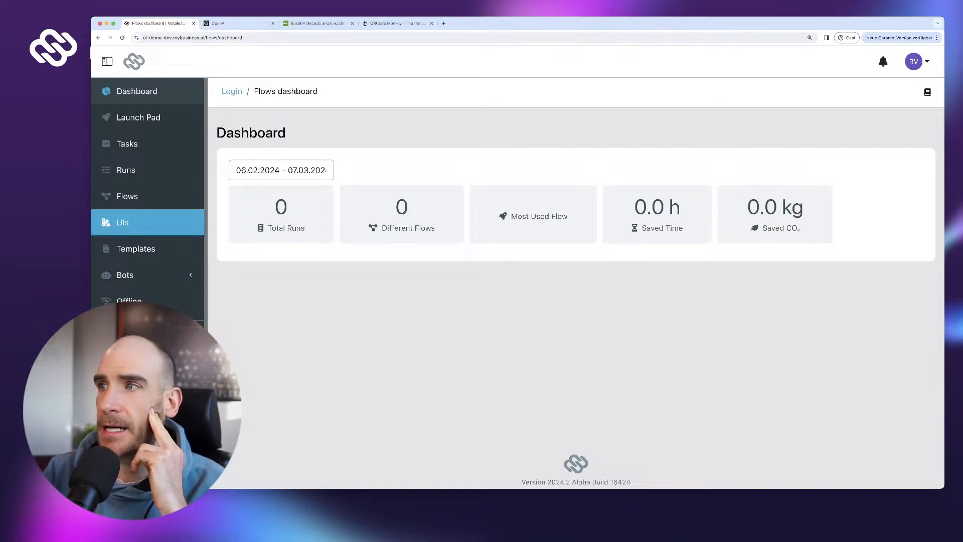
- From the UIs list, create a new UI titled 'Customer Feedback Form'
{"action": "left_click", "coordinate": [122, 222]}
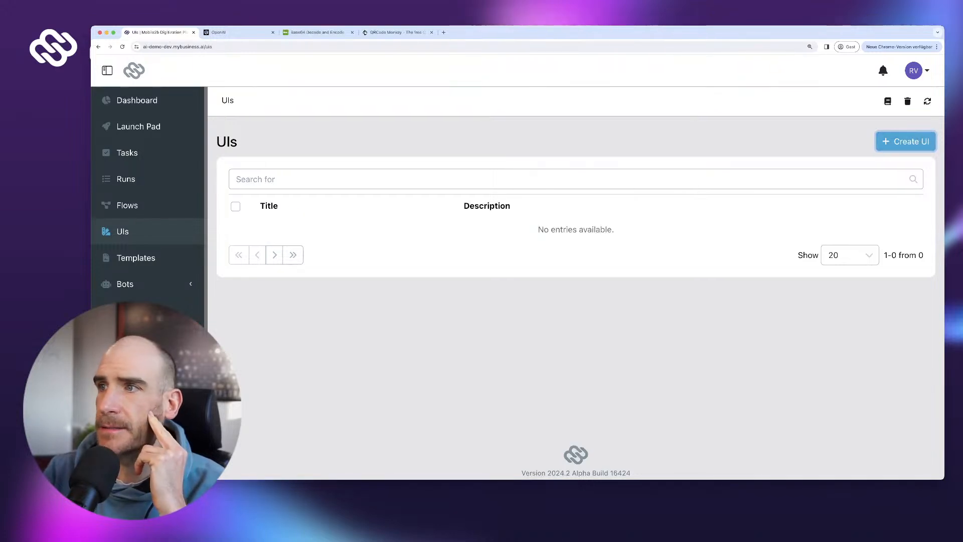
{"action": "scroll", "coordinate": [148, 201], "scroll_direction": "down", "scroll_amount": 3}
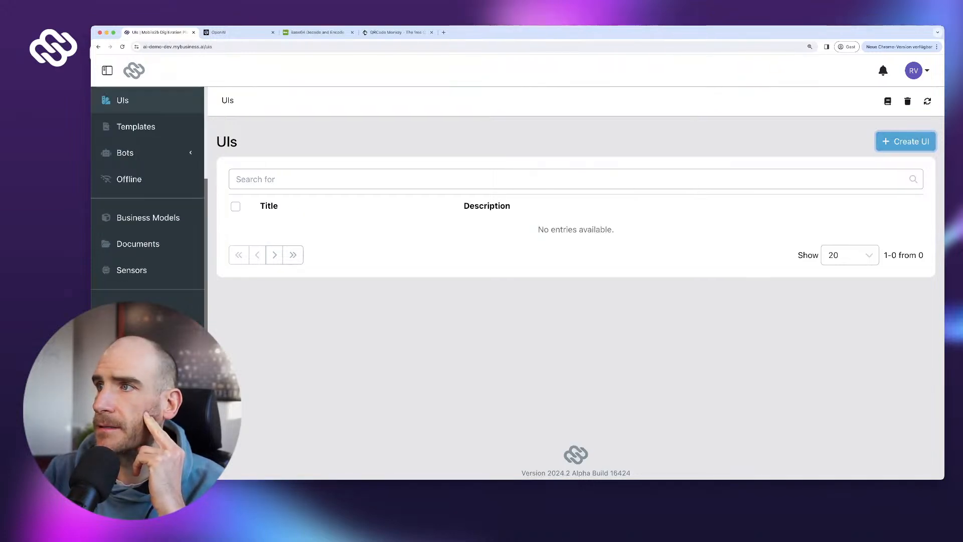
{"action": "left_click", "coordinate": [906, 141]}
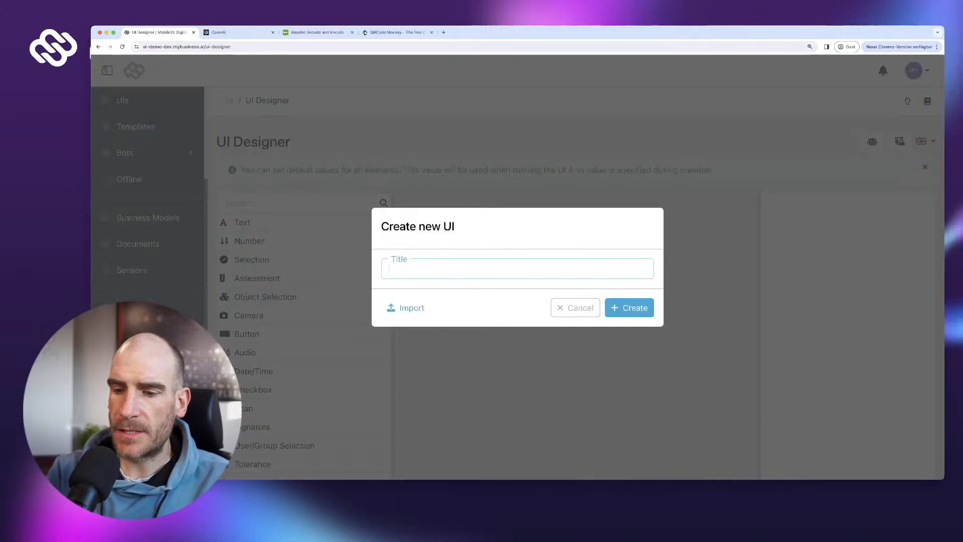
{"action": "type", "text": "Cu"}
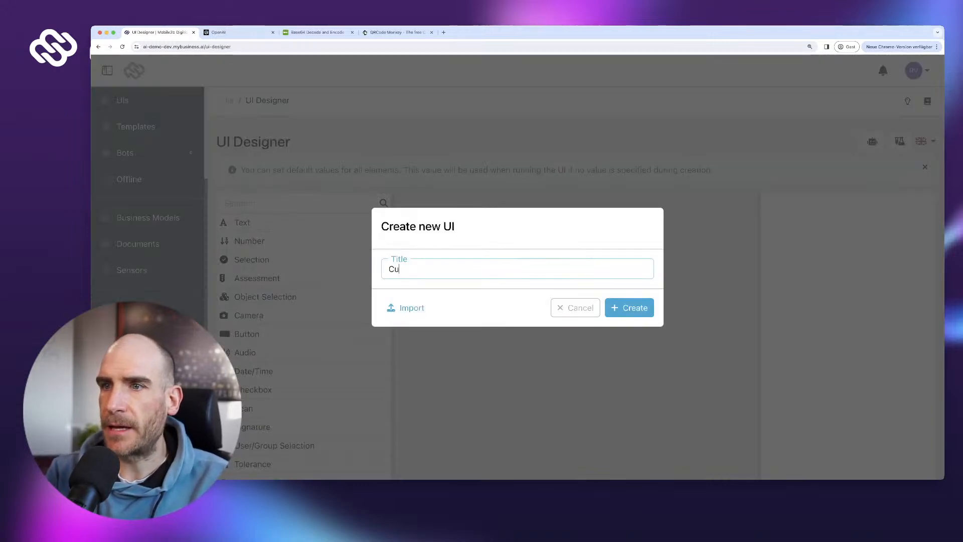
{"action": "type", "text": "stomer Feedback "}
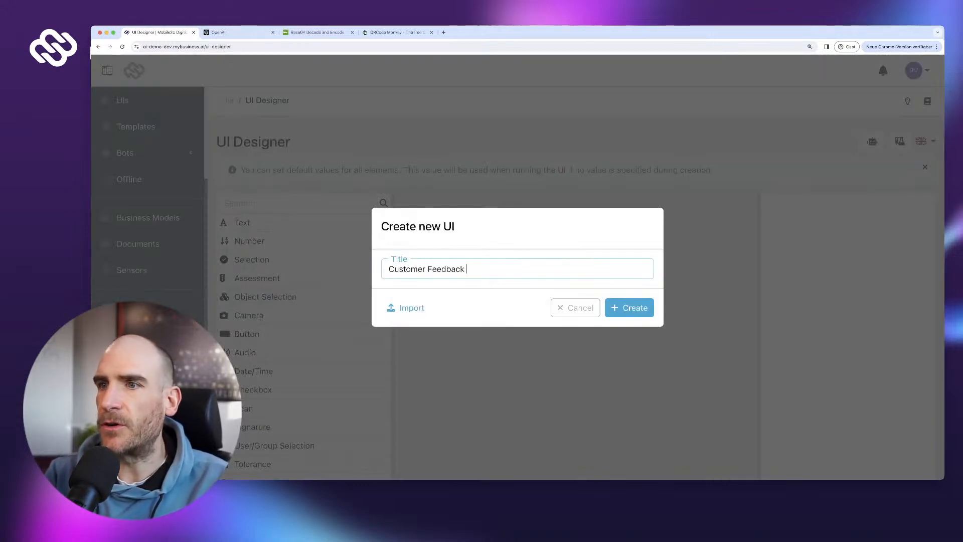
{"action": "type", "text": "Form"}
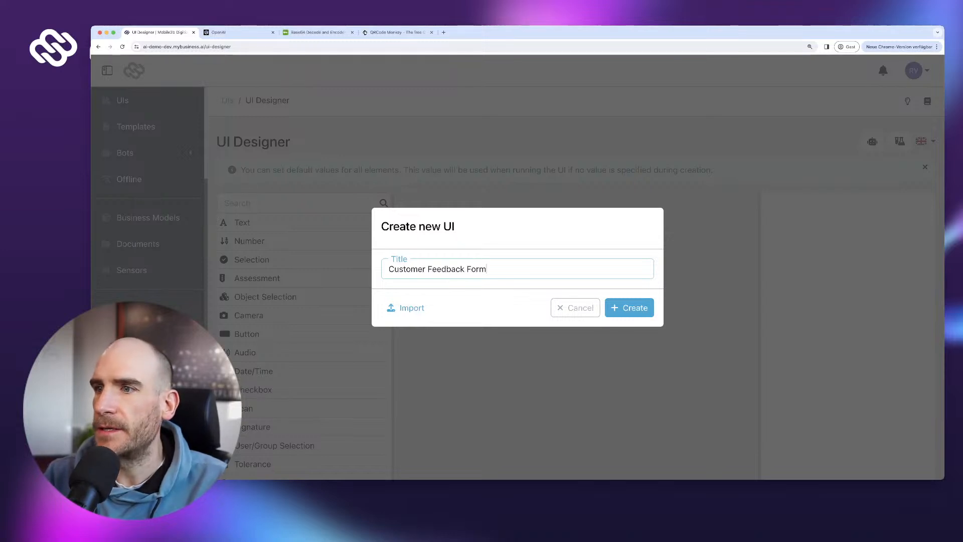
{"action": "key", "text": "Return"}
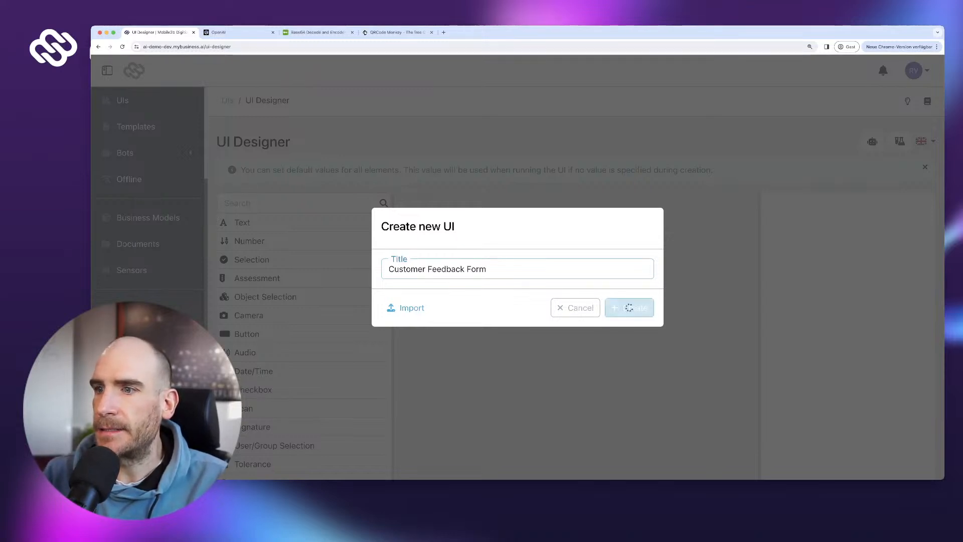
{"action": "scroll", "coordinate": [575, 281], "scroll_direction": "down", "scroll_amount": 6}
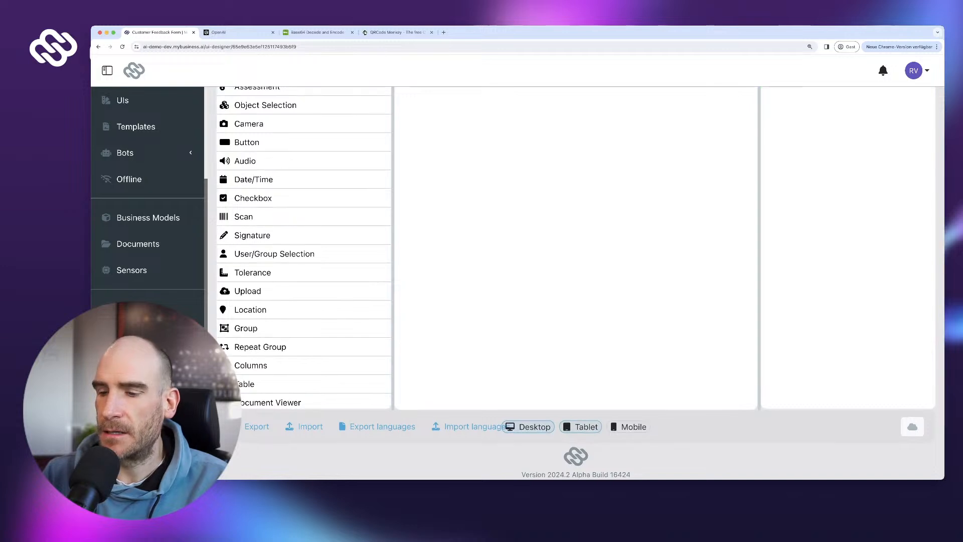
- Preview the form in tablet layout, zoom the page out and dismiss the info banner
{"action": "left_click", "coordinate": [581, 424]}
{"action": "scroll", "coordinate": [580, 424], "scroll_direction": "up", "scroll_amount": 4}
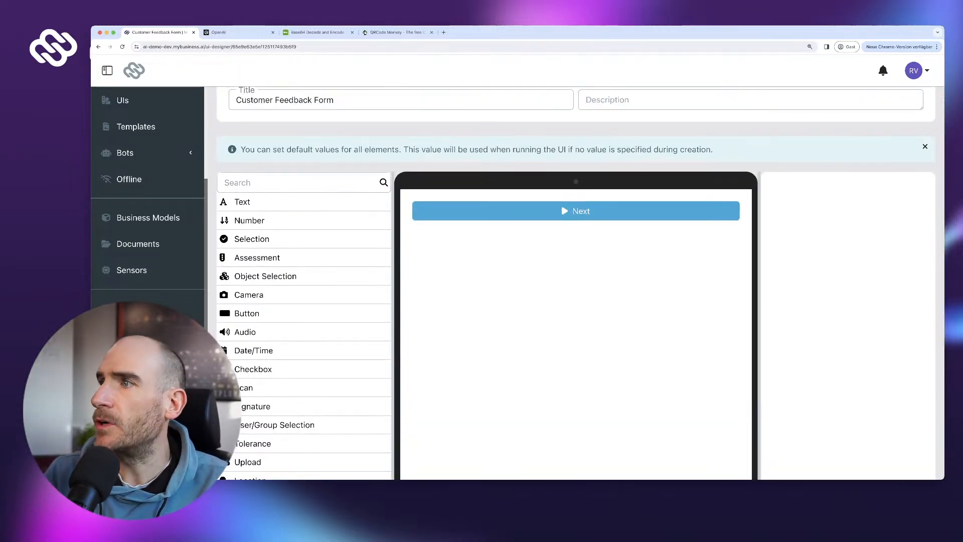
{"action": "key", "text": "super+minus"}
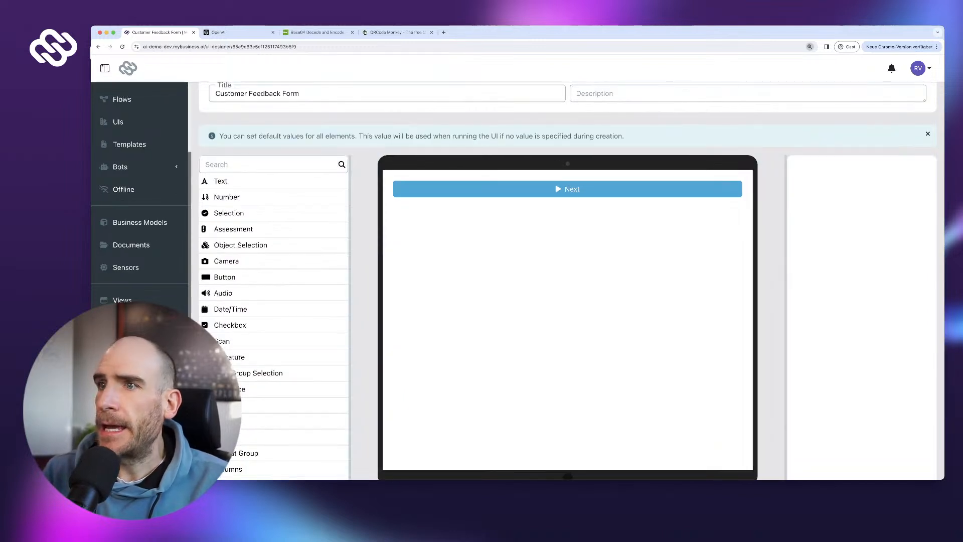
{"action": "left_click", "coordinate": [927, 133]}
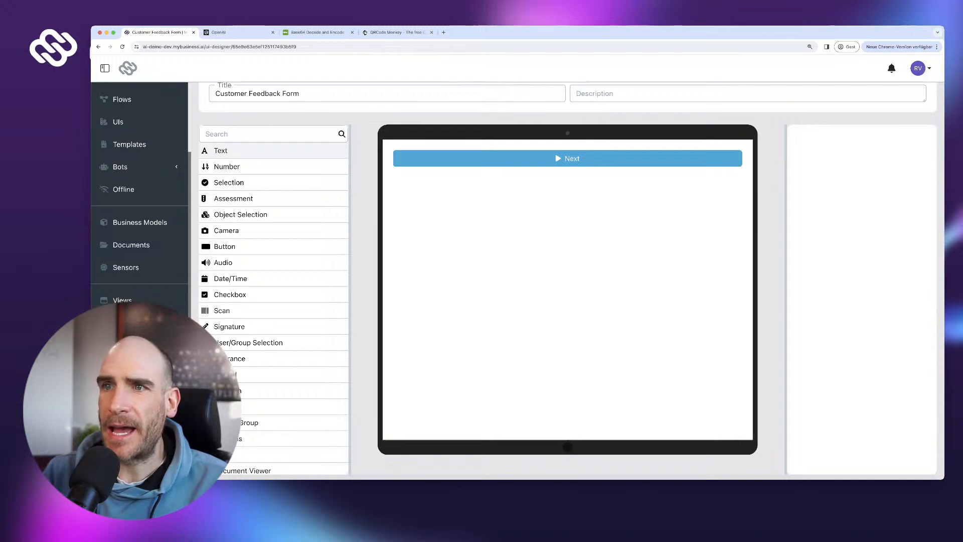
- Add a required long-text Text field labelled 'We appreciate your feedback'
{"action": "left_click_drag", "start_coordinate": [220, 150], "coordinate": [566, 170]}
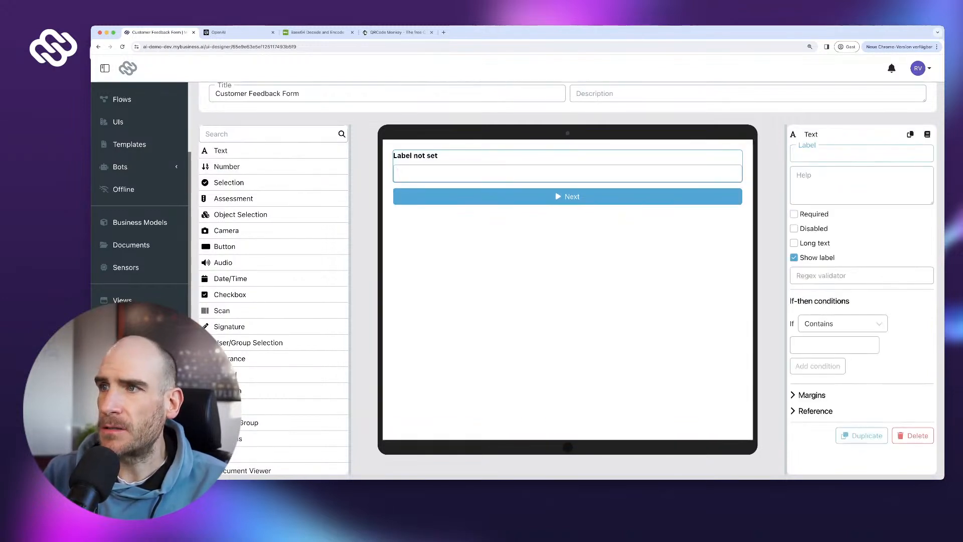
{"action": "left_click", "coordinate": [794, 242]}
{"action": "left_click", "coordinate": [794, 214]}
{"action": "left_click", "coordinate": [862, 154]}
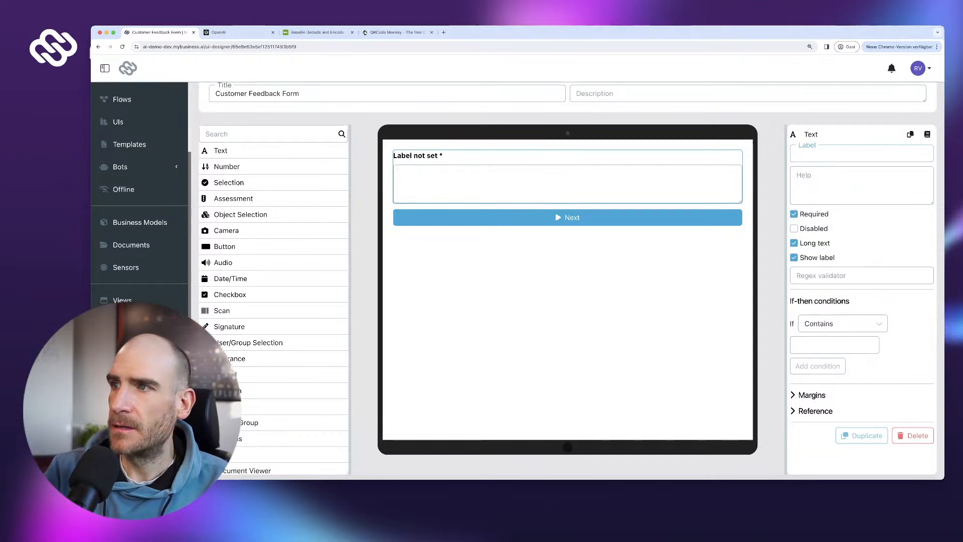
{"action": "type", "text": "Your F"}
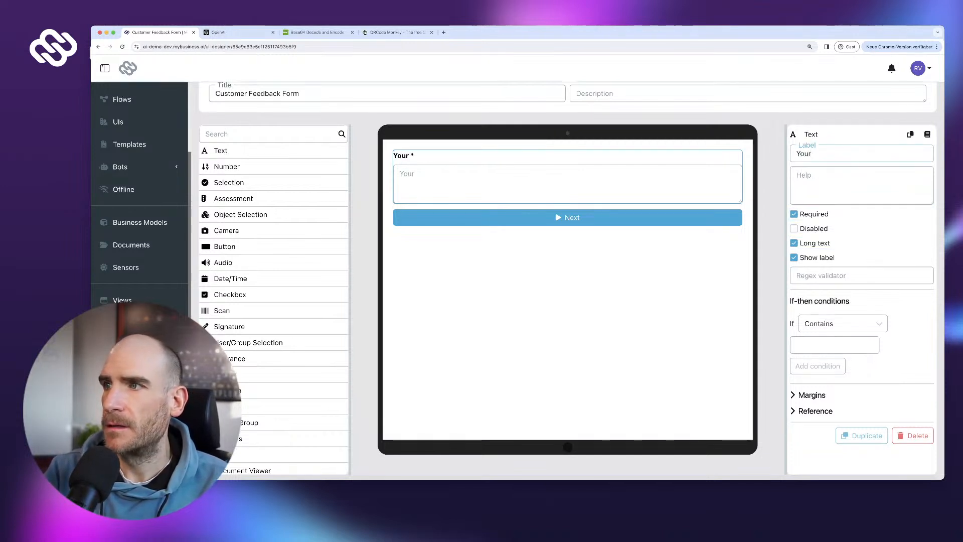
{"action": "type", "text": "QWh"}
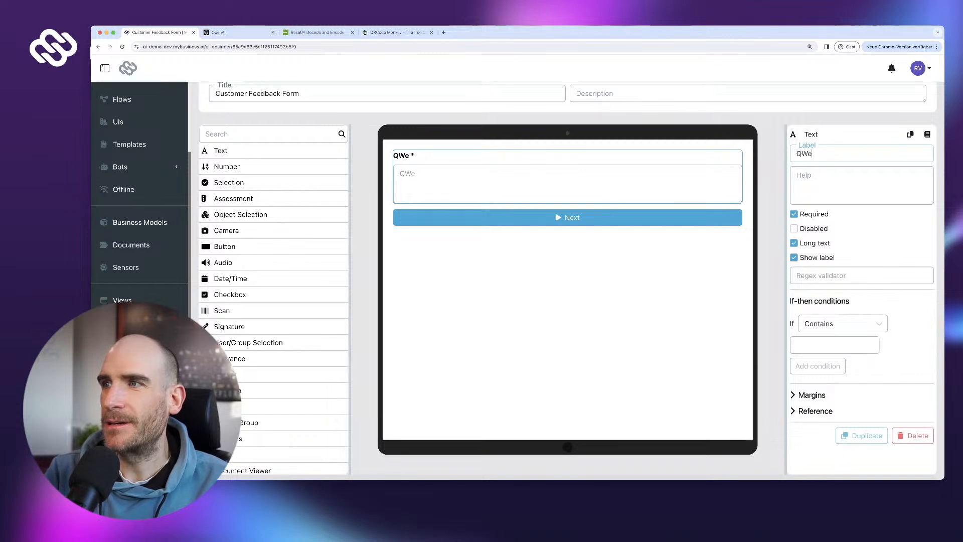
{"action": "key", "text": "BackSpace"}
{"action": "key", "text": "BackSpace"}
{"action": "key", "text": "BackSpace"}
{"action": "type", "text": "W"}
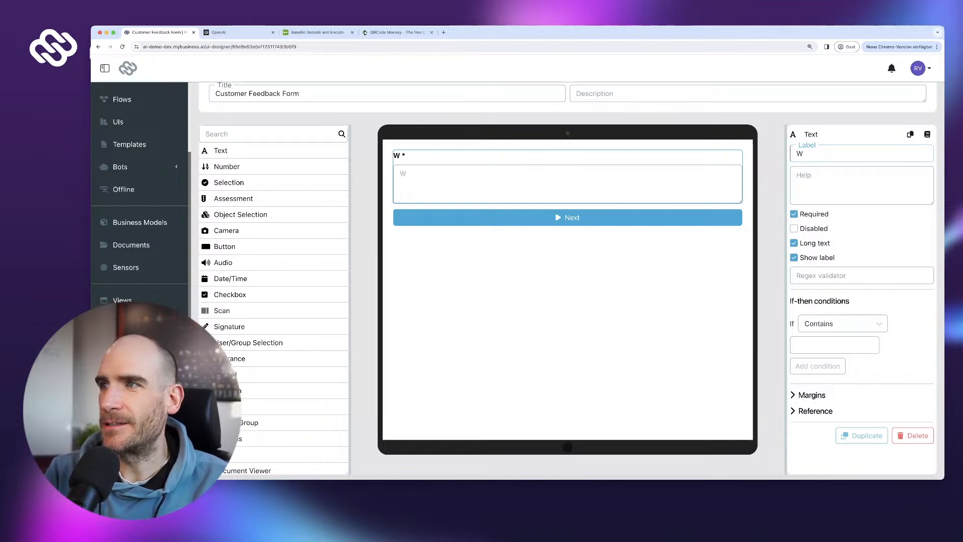
{"action": "type", "text": "e appreciate your "}
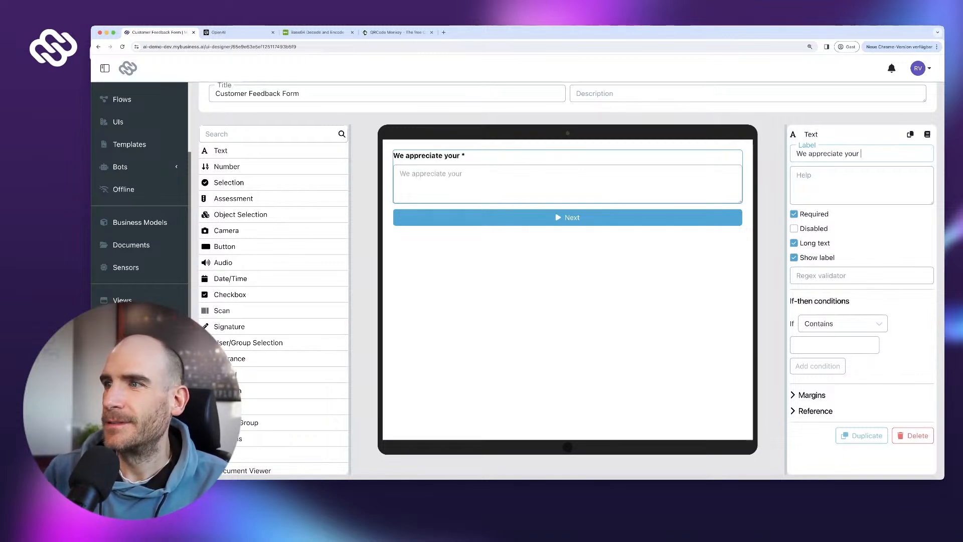
{"action": "type", "text": "feedback"}
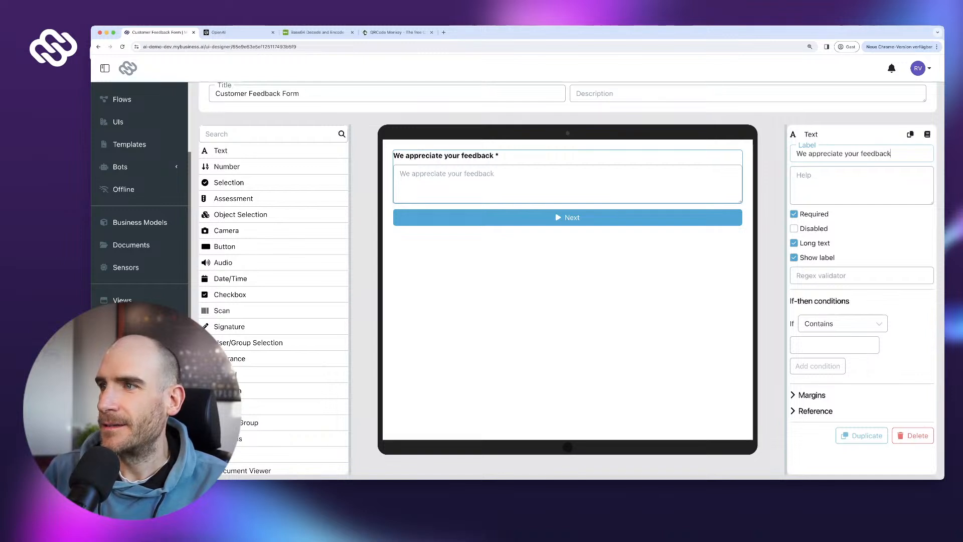
- Rename the Next button to 'Send Feedback'
{"action": "left_click", "coordinate": [567, 217]}
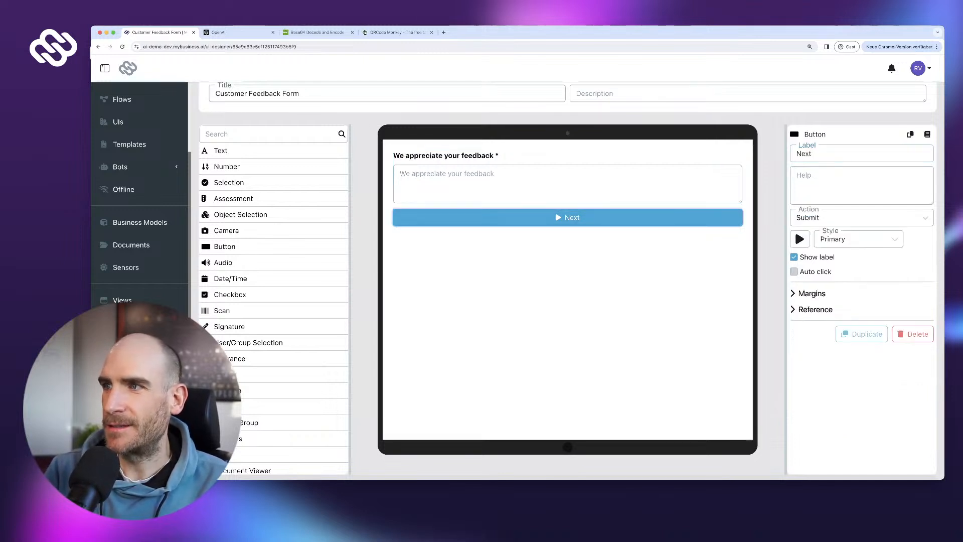
{"action": "key", "text": "super+a"}
{"action": "type", "text": "Sen"}
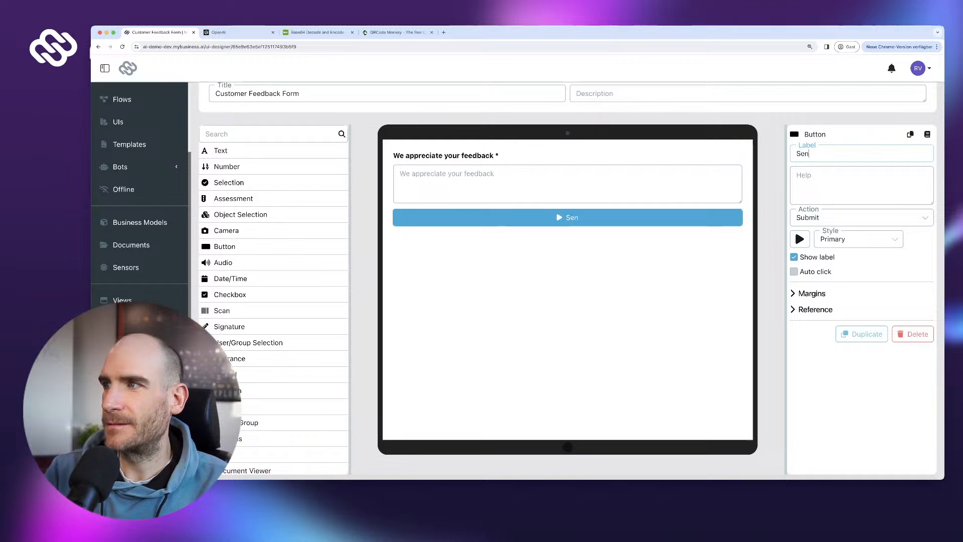
{"action": "type", "text": "d Feedback"}
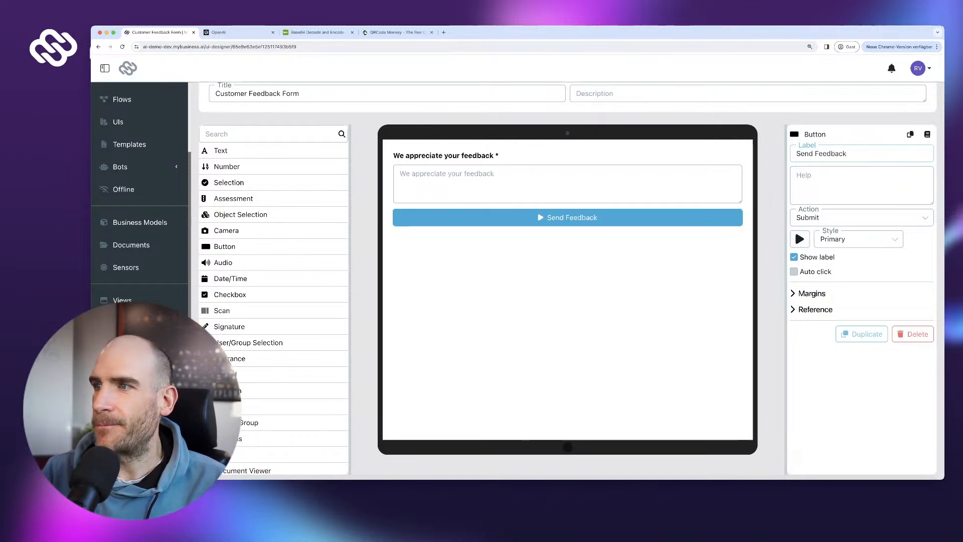
- Give the button the paper plane send icon and the green Success style
{"action": "left_click", "coordinate": [799, 238]}
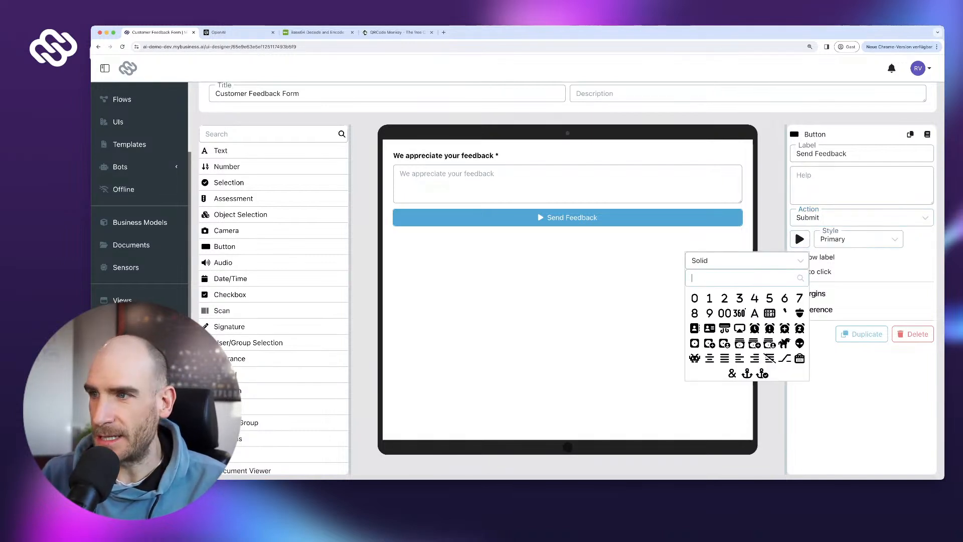
{"action": "type", "text": "send"}
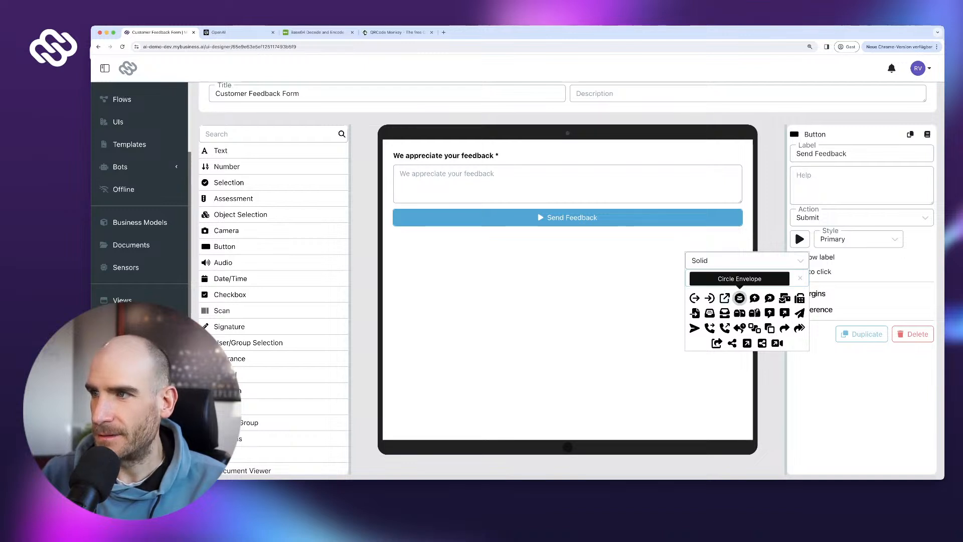
{"action": "left_click", "coordinate": [694, 328]}
{"action": "left_click", "coordinate": [832, 239]}
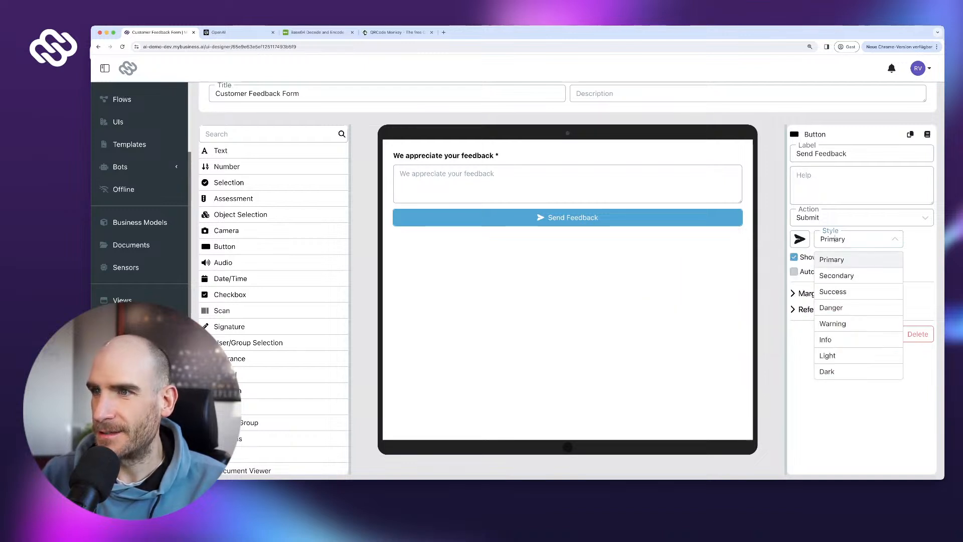
{"action": "left_click", "coordinate": [832, 291]}
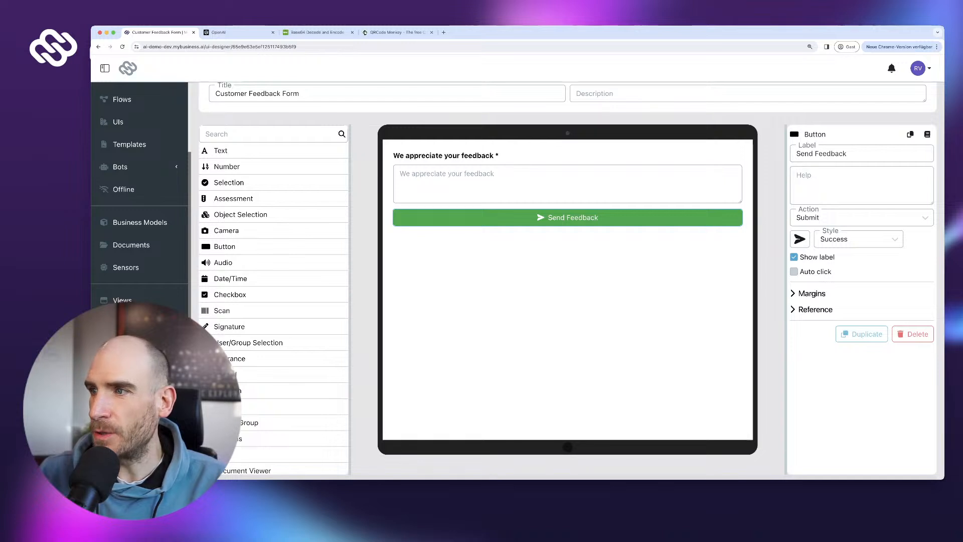
- Publish the form and create a flow from it with Create report unchecked
{"action": "scroll", "coordinate": [567, 281], "scroll_direction": "down", "scroll_amount": 2}
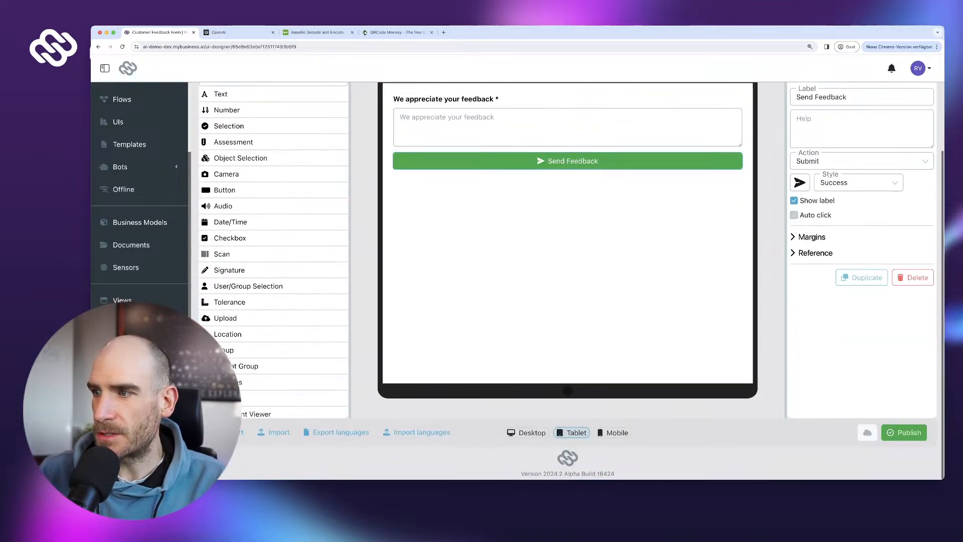
{"action": "left_click", "coordinate": [904, 434]}
{"action": "scroll", "coordinate": [568, 281], "scroll_direction": "up", "scroll_amount": 1}
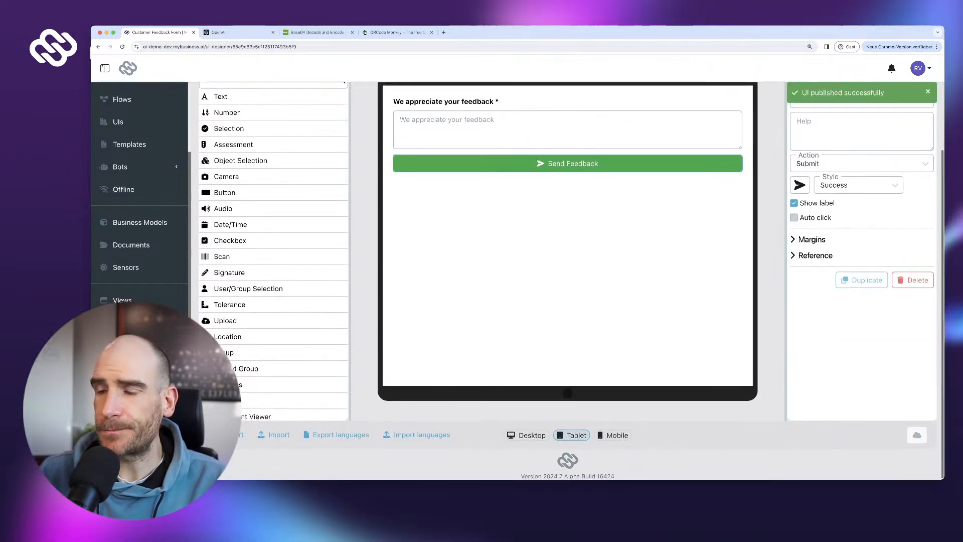
{"action": "scroll", "coordinate": [568, 280], "scroll_direction": "up", "scroll_amount": 2}
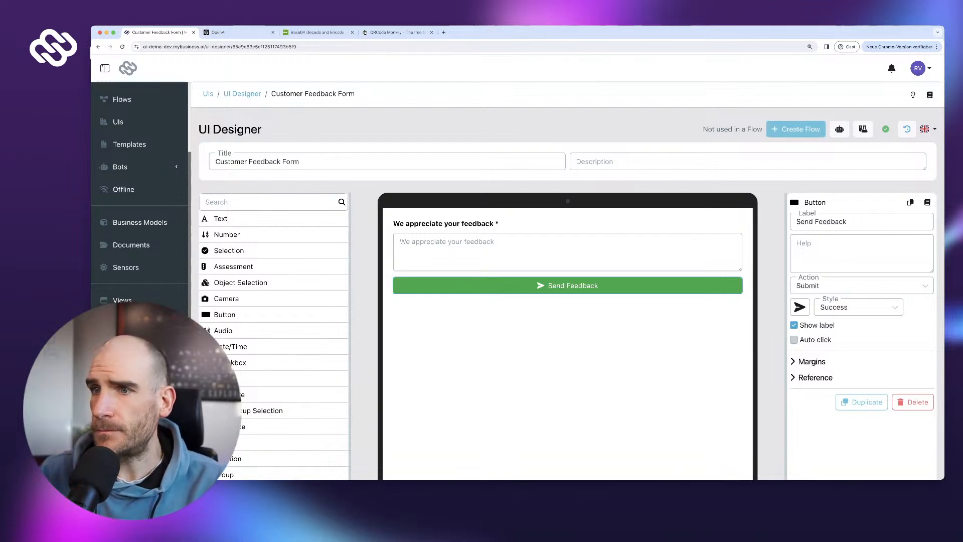
{"action": "left_click", "coordinate": [796, 129]}
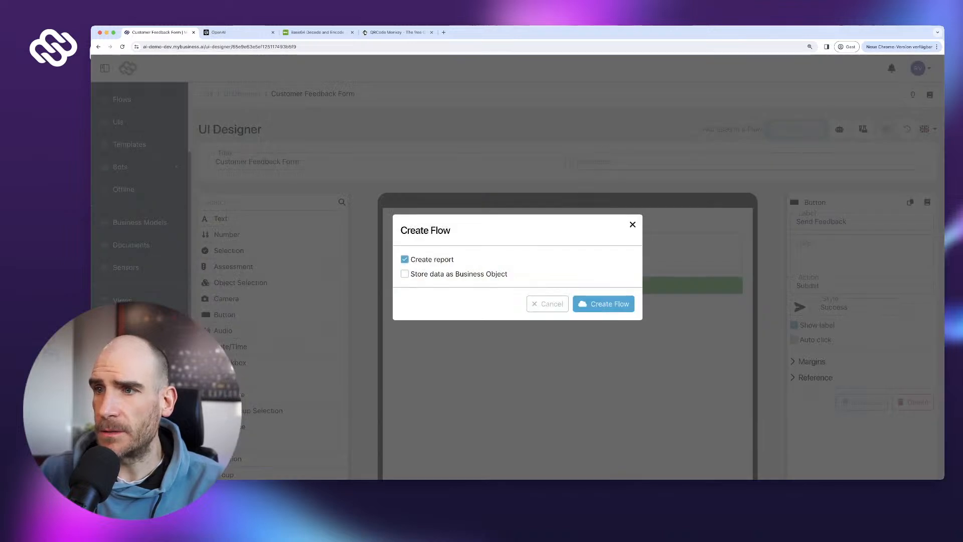
{"action": "left_click", "coordinate": [404, 259]}
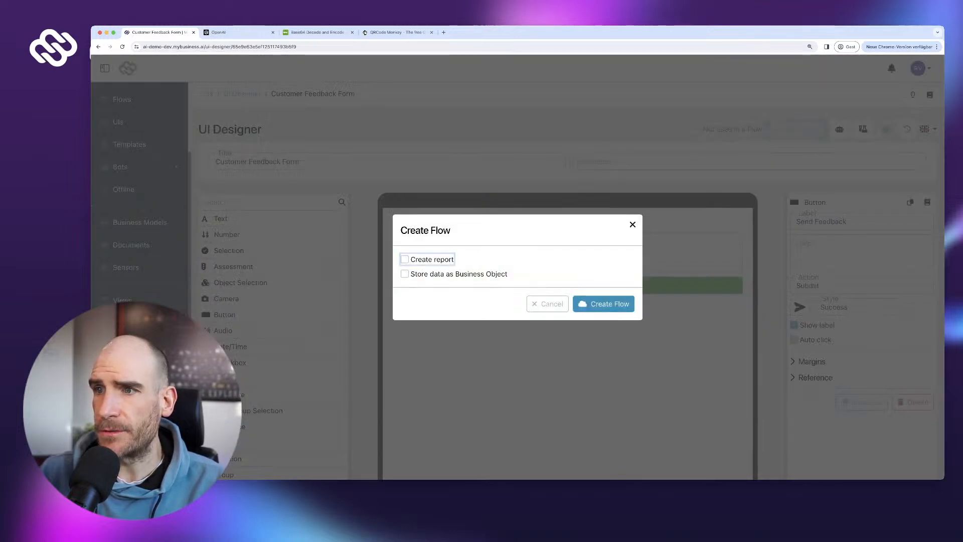
{"action": "left_click", "coordinate": [603, 303]}
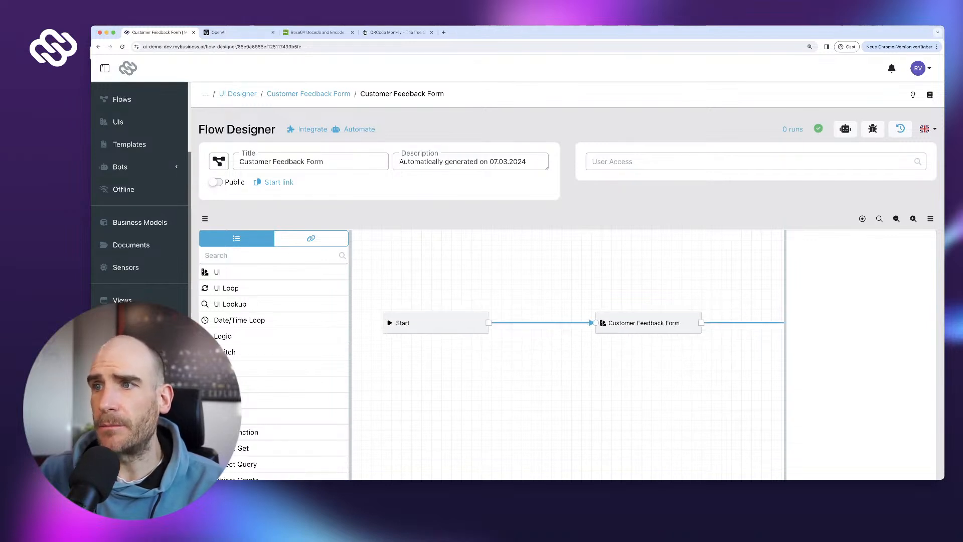
- Move the Customer Feedback Form step left and pan the canvas to the Start step
{"action": "scroll", "coordinate": [568, 274], "scroll_direction": "down", "scroll_amount": 3}
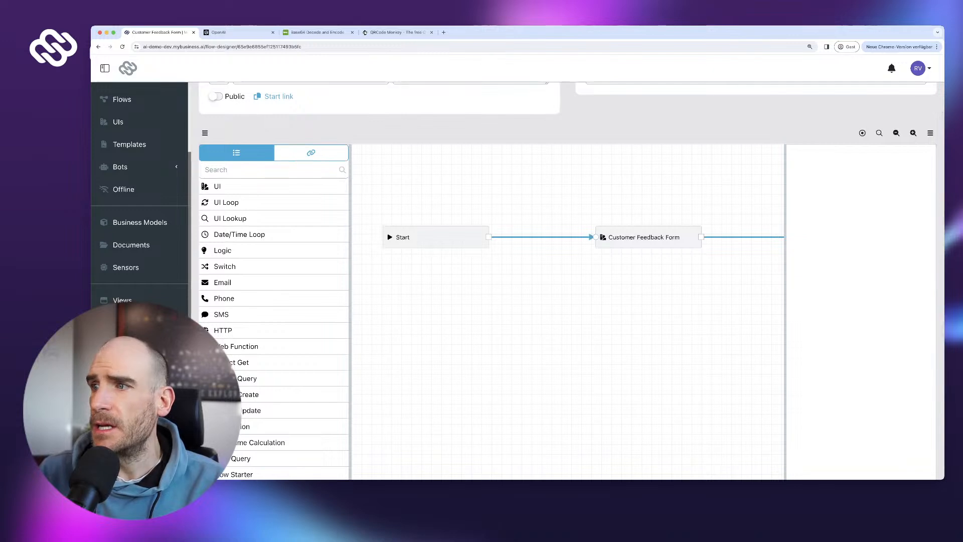
{"action": "left_click_drag", "start_coordinate": [648, 237], "coordinate": [619, 247]}
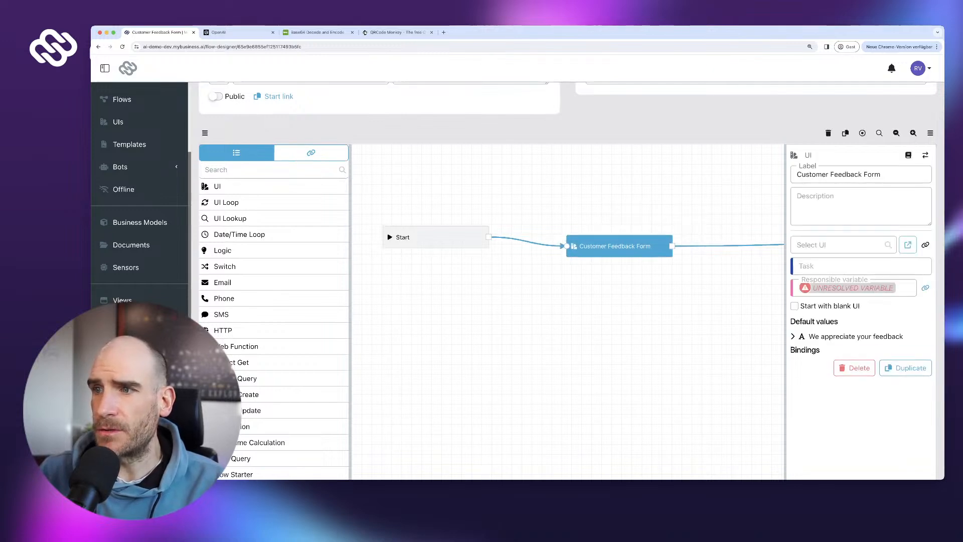
{"action": "scroll", "coordinate": [535, 356], "scroll_direction": "down", "scroll_amount": 3}
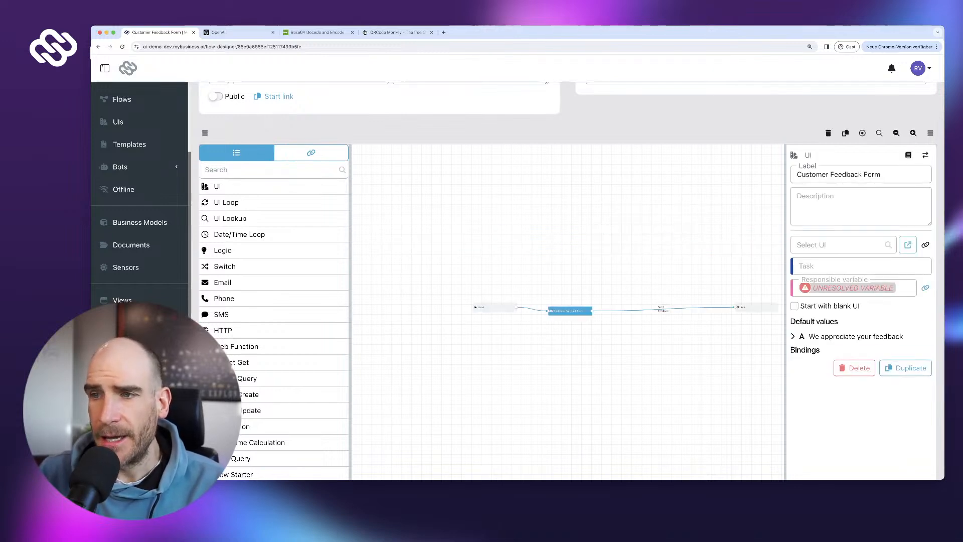
{"action": "left_click_drag", "start_coordinate": [535, 356], "coordinate": [458, 363]}
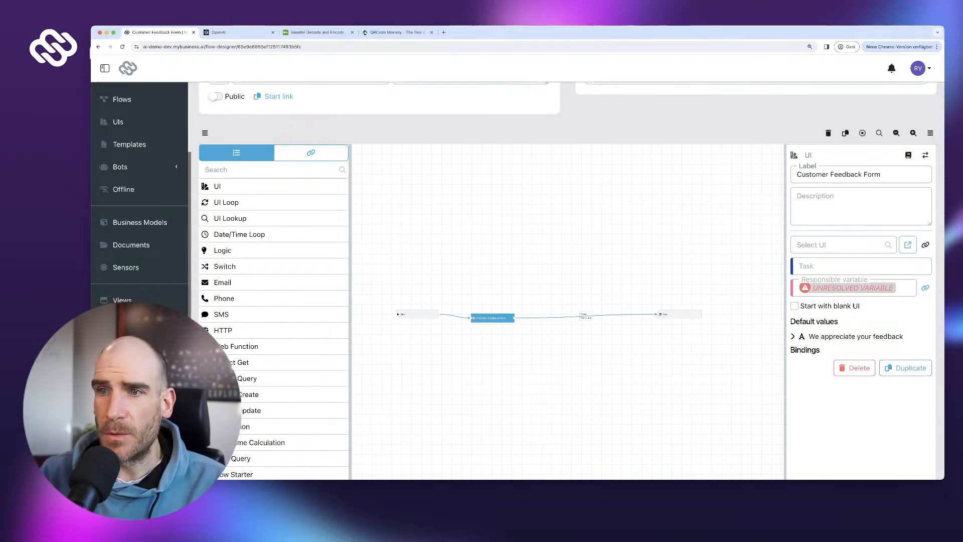
{"action": "left_click", "coordinate": [417, 314]}
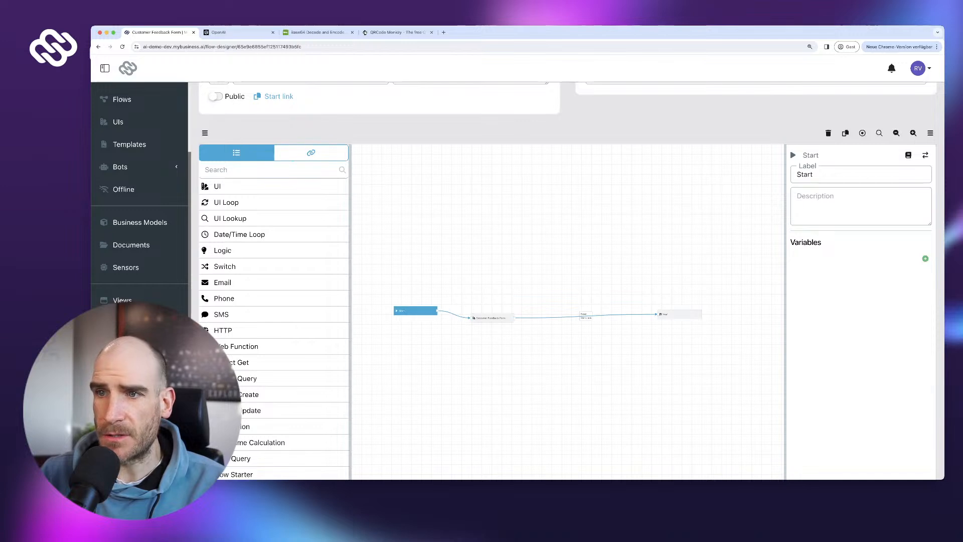
{"action": "scroll", "coordinate": [600, 344], "scroll_direction": "up", "scroll_amount": 3}
{"action": "left_click_drag", "start_coordinate": [535, 346], "coordinate": [673, 363]}
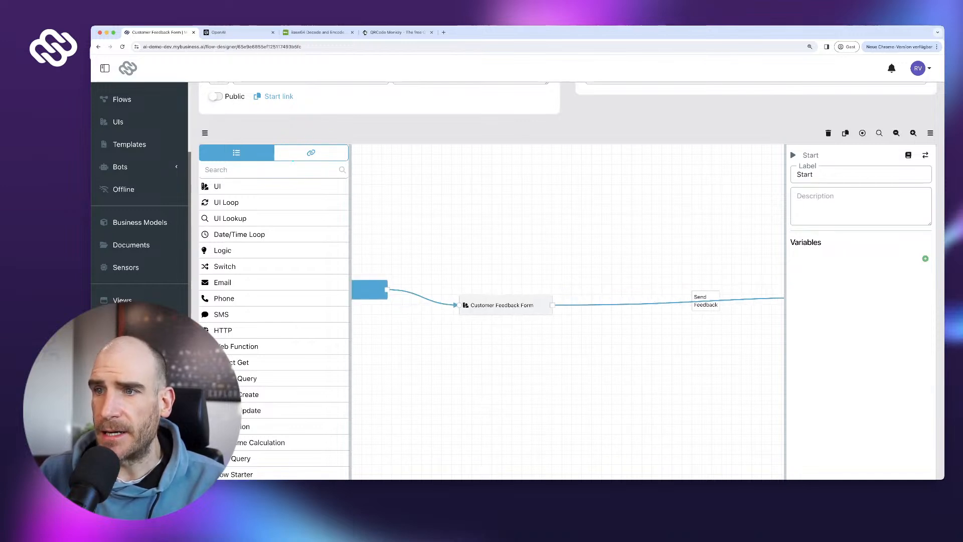
- Drag the Start, Customer Feedback Form and End nodes closer together in one line
{"action": "left_click_drag", "start_coordinate": [369, 289], "coordinate": [430, 296]}
{"action": "left_click_drag", "start_coordinate": [502, 305], "coordinate": [532, 311]}
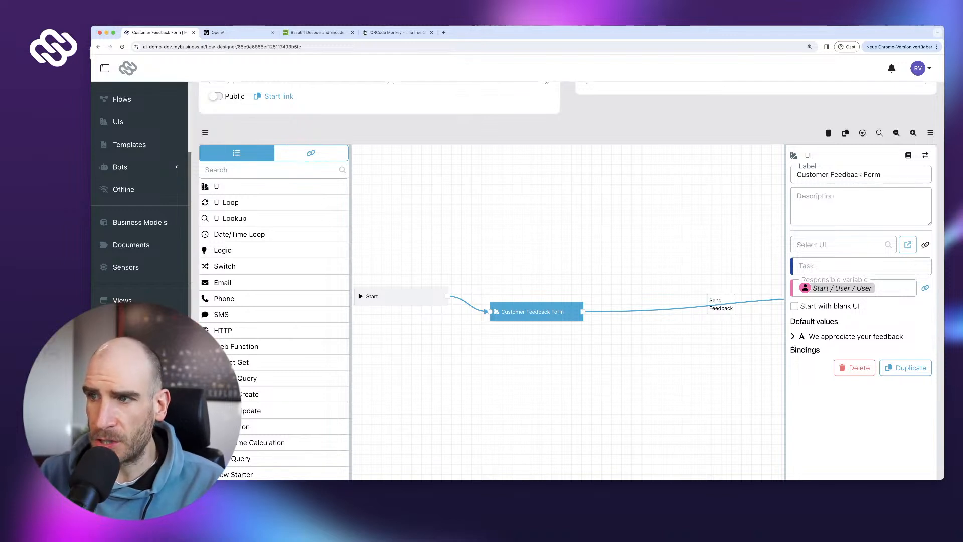
{"action": "left_click_drag", "start_coordinate": [541, 351], "coordinate": [411, 354]}
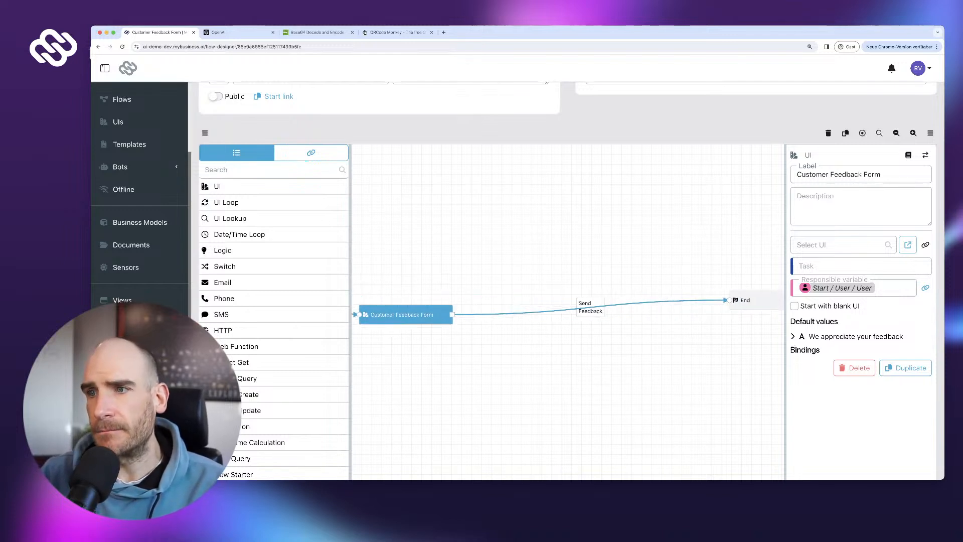
{"action": "left_click_drag", "start_coordinate": [745, 300], "coordinate": [630, 299]}
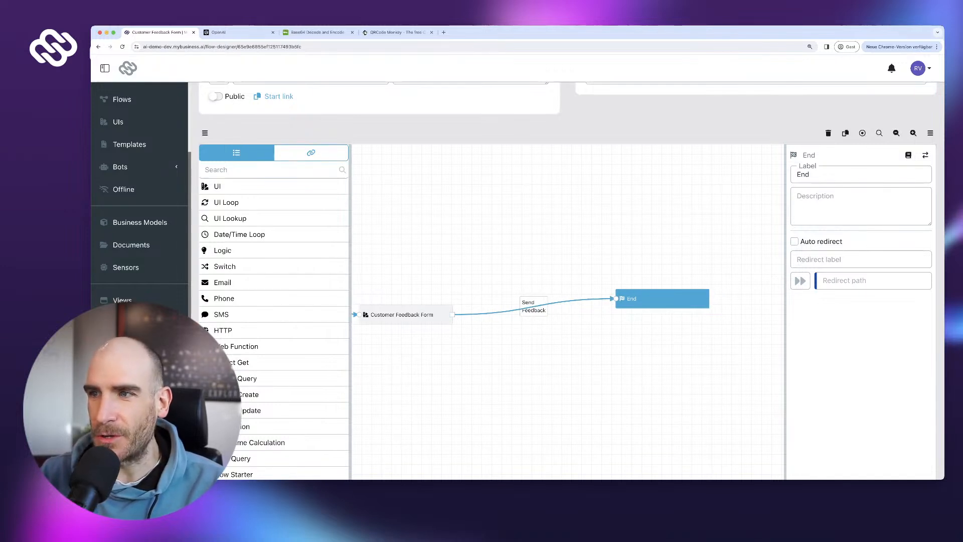
{"action": "left_click_drag", "start_coordinate": [511, 361], "coordinate": [601, 358]}
{"action": "scroll", "coordinate": [567, 351], "scroll_direction": "down", "scroll_amount": 3}
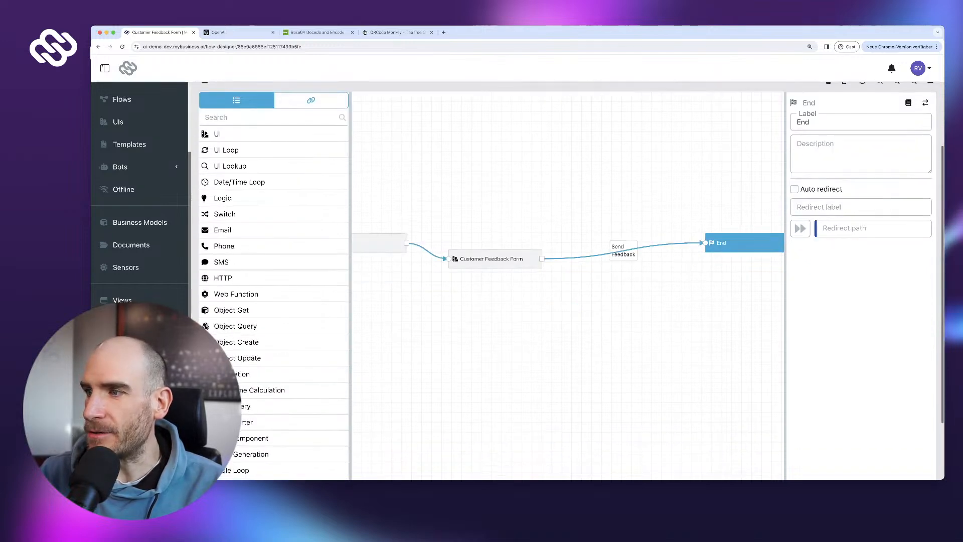
- Publish the flow, make it public and copy its public start link
{"action": "left_click", "coordinate": [903, 422]}
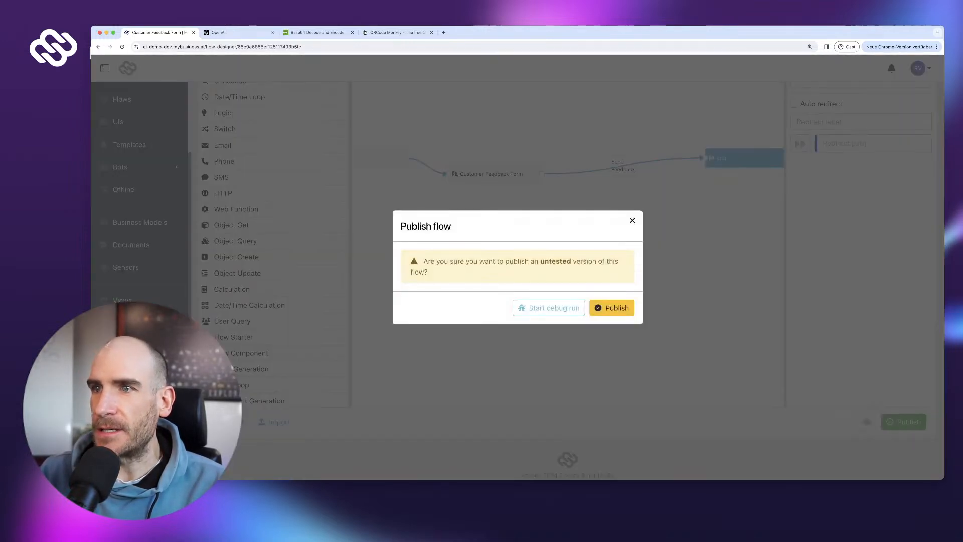
{"action": "left_click", "coordinate": [612, 308]}
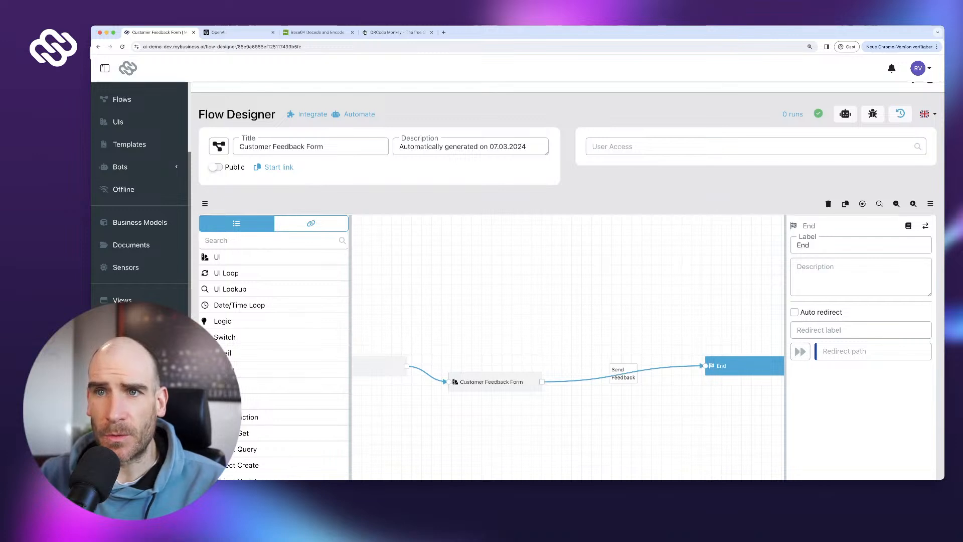
{"action": "left_click", "coordinate": [216, 167]}
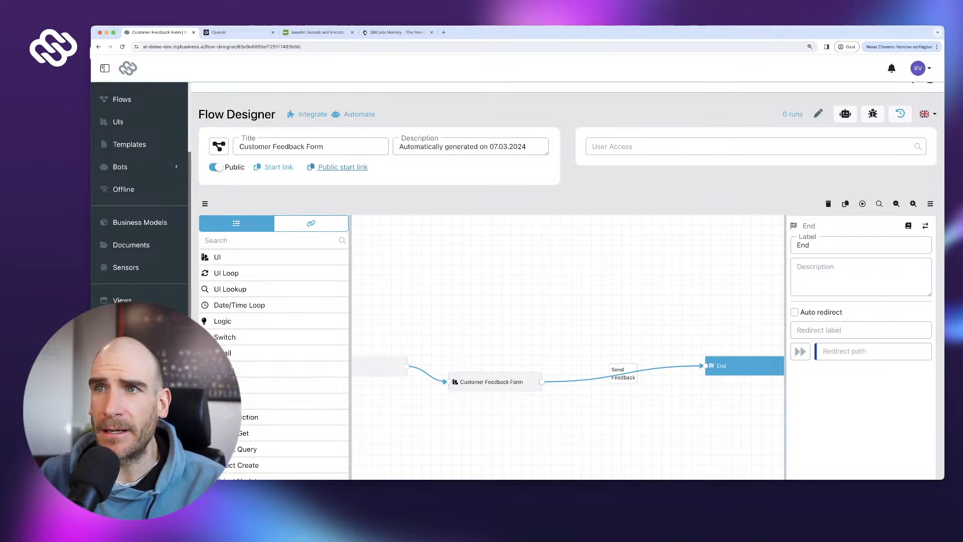
{"action": "left_click", "coordinate": [343, 167]}
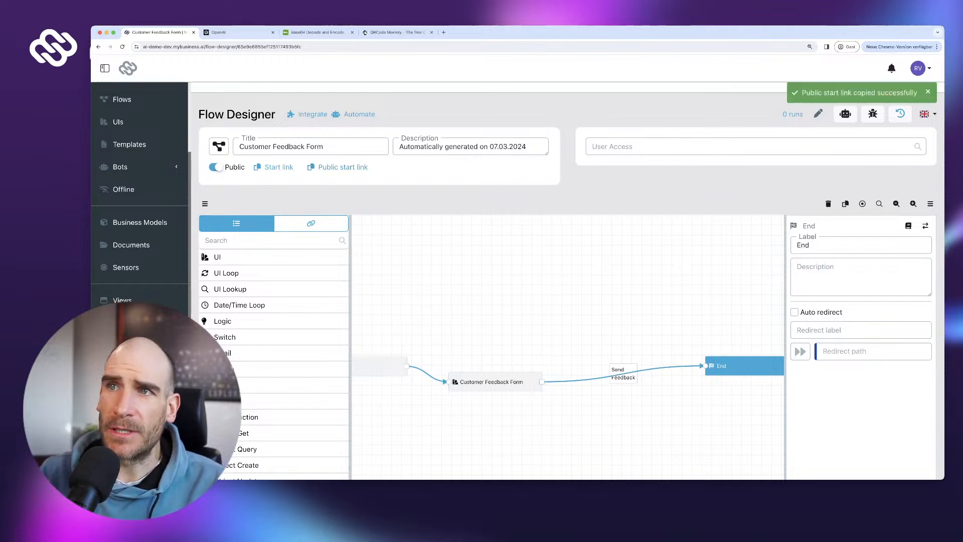
- Test the public link in a new tab, close it, and go to the QRCode Monkey tab
{"action": "left_click", "coordinate": [444, 33]}
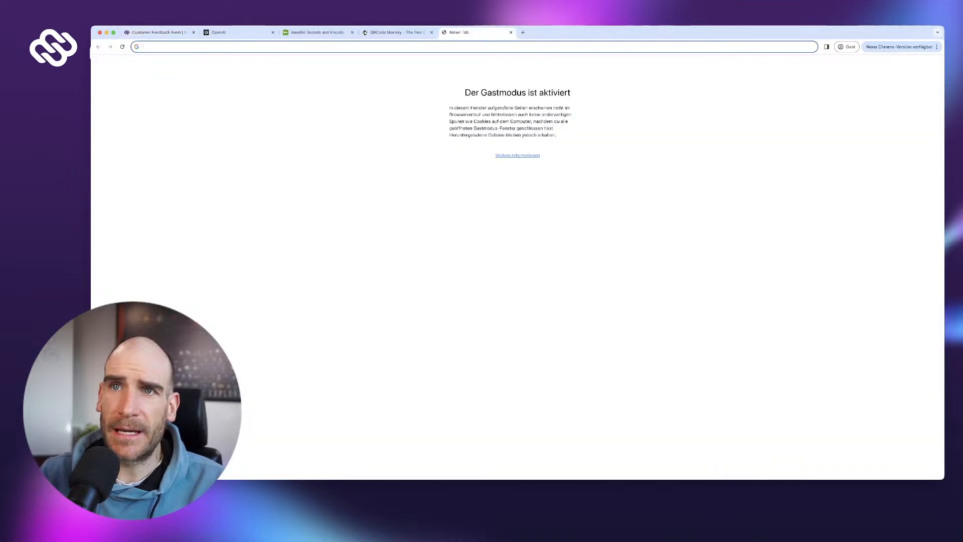
{"action": "type", "text": "https://ai-demo-dev.mybusiness.ai/public/flows/am4HZNQgFO7TThIQC7h6Sr2Zj9zSq4i1"}
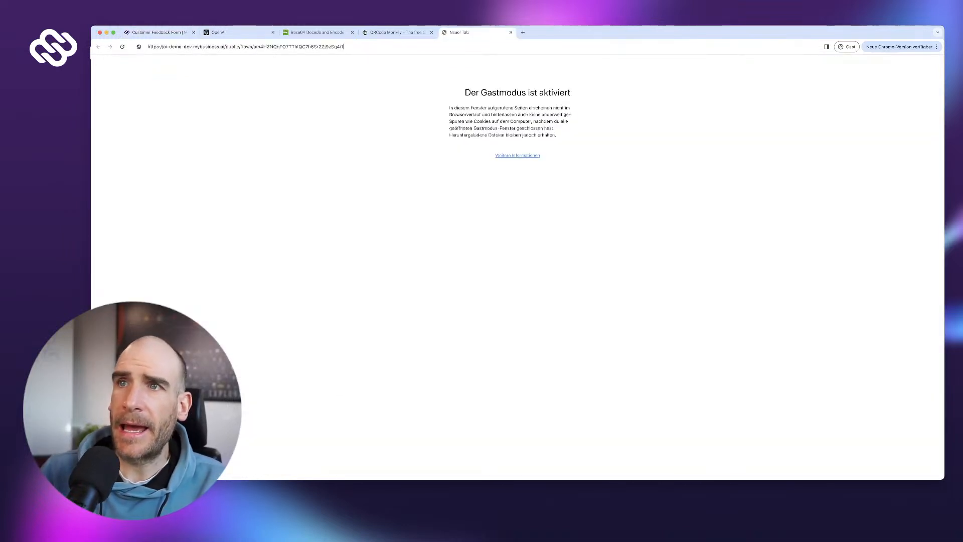
{"action": "key", "text": "ctrl+w"}
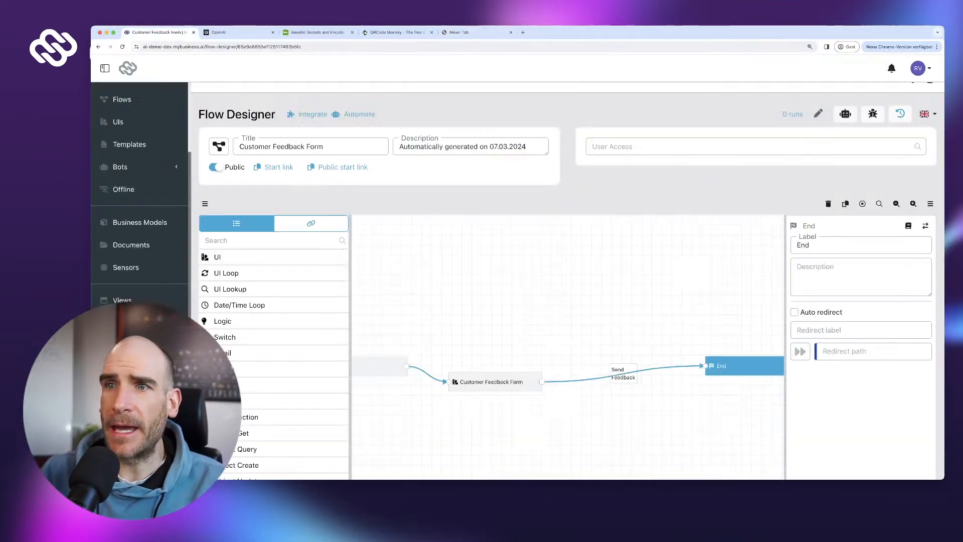
{"action": "left_click", "coordinate": [395, 32]}
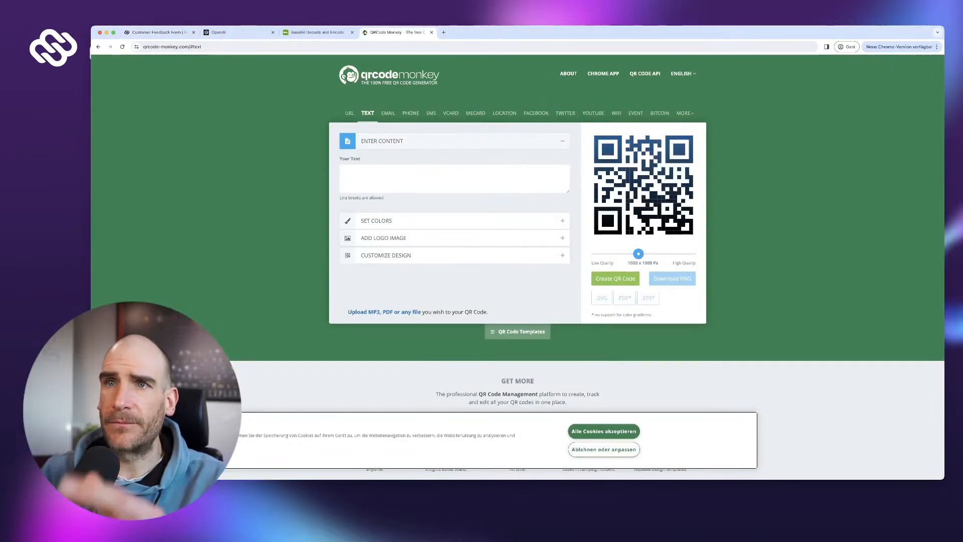
- Generate a URL QR code for the public flow link and download it as PNG
{"action": "left_click", "coordinate": [350, 113]}
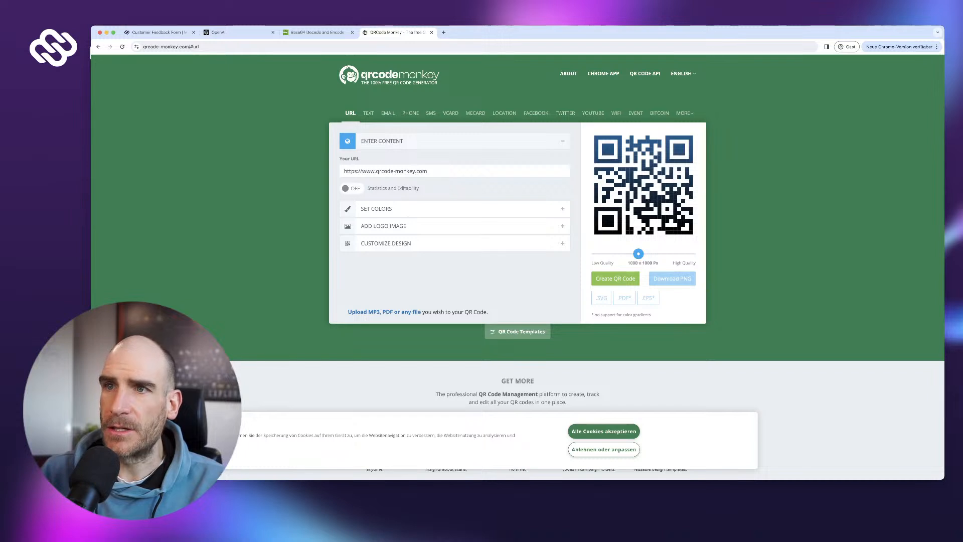
{"action": "triple_click", "coordinate": [376, 171]}
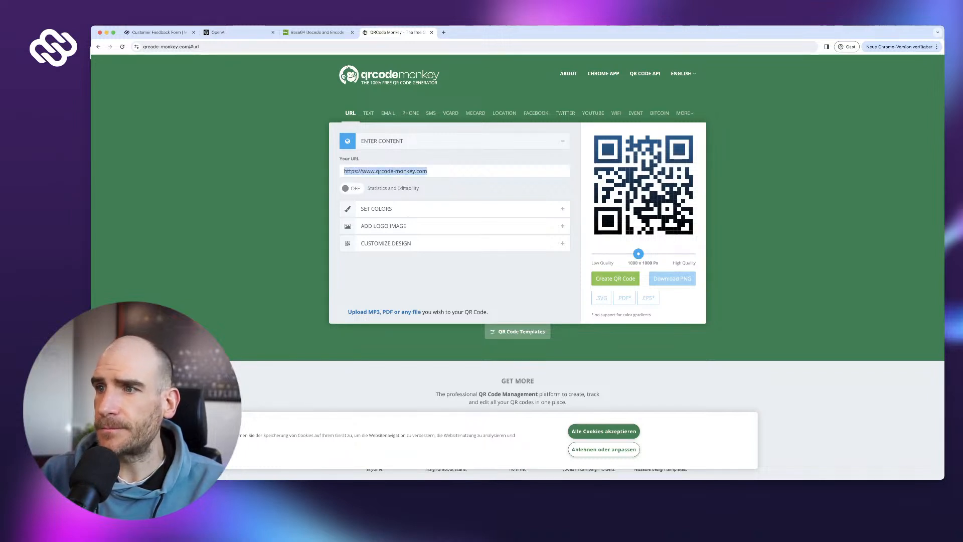
{"action": "type", "text": "https://ai-demo-dev.mybusiness.ai/public/flows/am4HZNQgFO7TThIQC7h6Sr2Zj9zSq4i1"}
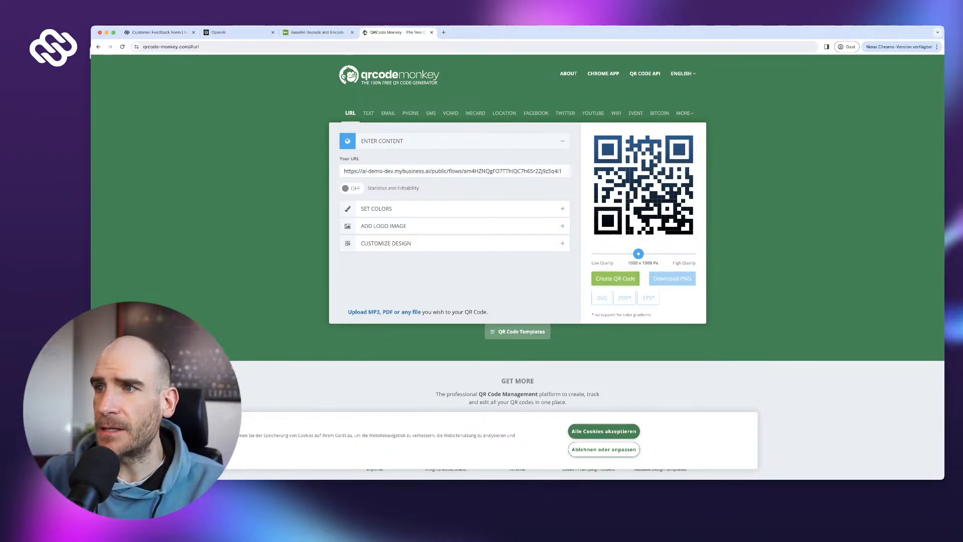
{"action": "left_click", "coordinate": [615, 278]}
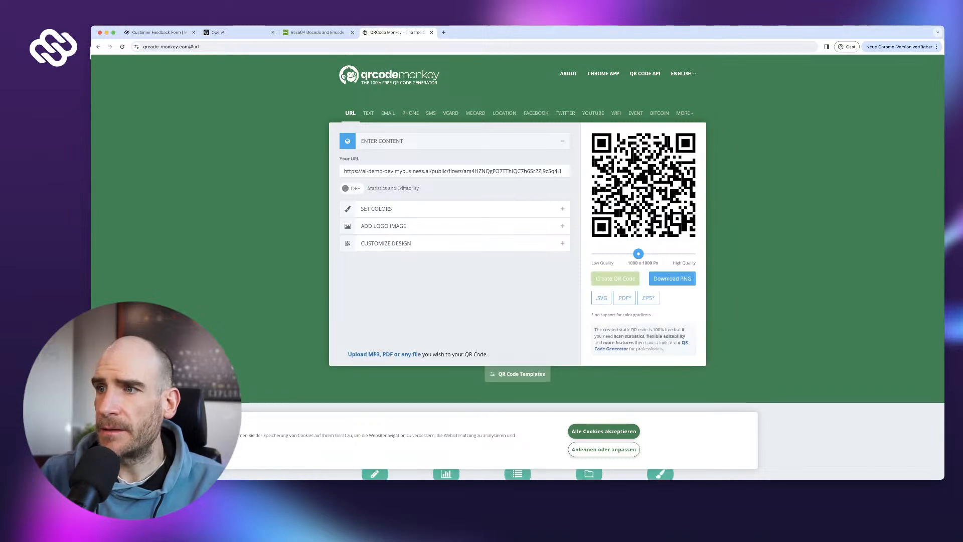
{"action": "left_click", "coordinate": [672, 278]}
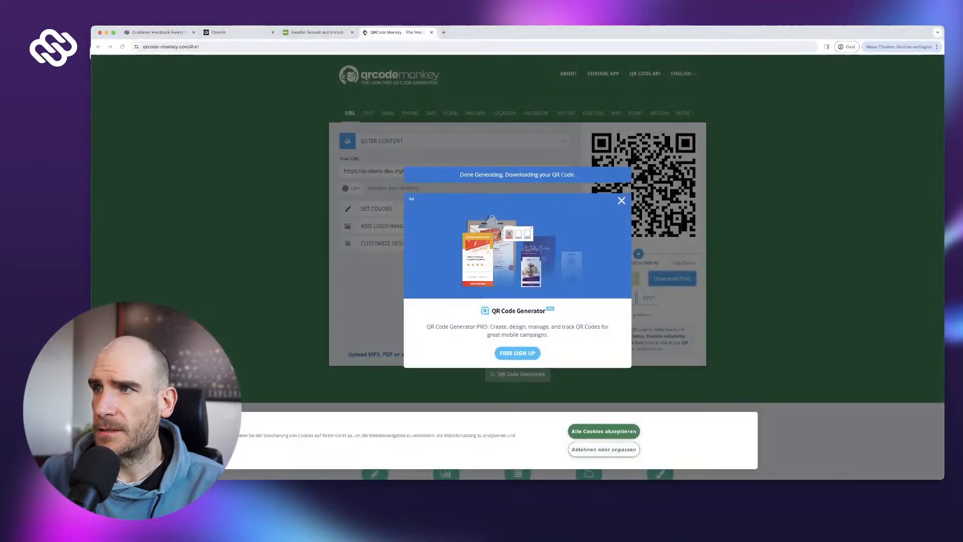
- Dismiss the ad popup and paste the form link into a new browser tab
{"action": "key", "text": "Escape"}
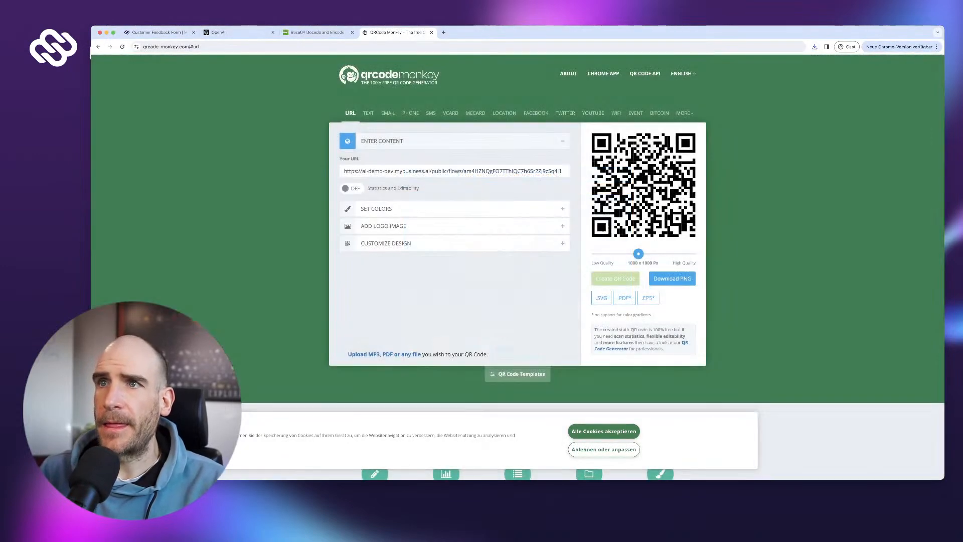
{"action": "key", "text": "super+t"}
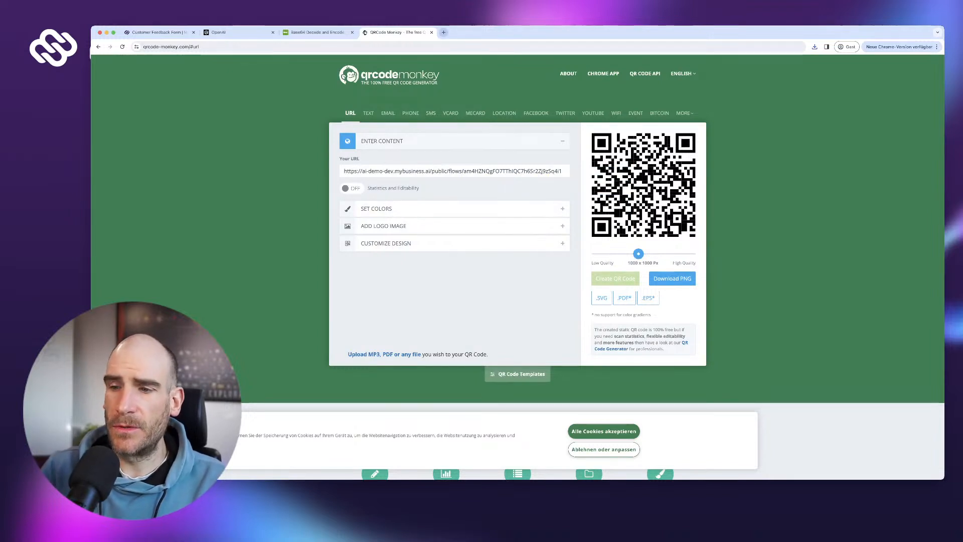
{"action": "type", "text": "https://ai-demo-dev.mybusiness.ai/public/flows/am4HZNQgFO7TThIQC7h6Sr2Zj9zSq4i1"}
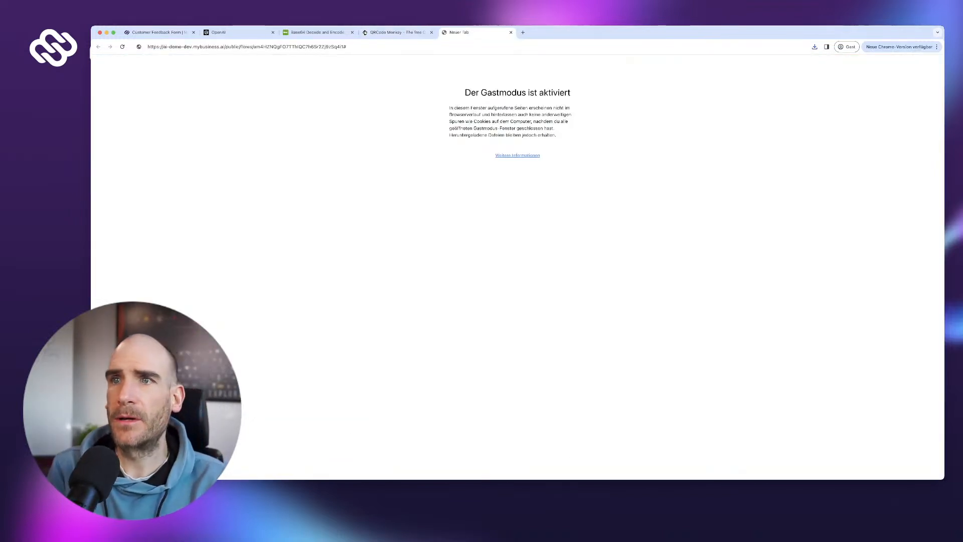
- Load the public feedback form and submit the feedback 'Everything is great!'
{"action": "key", "text": "Return"}
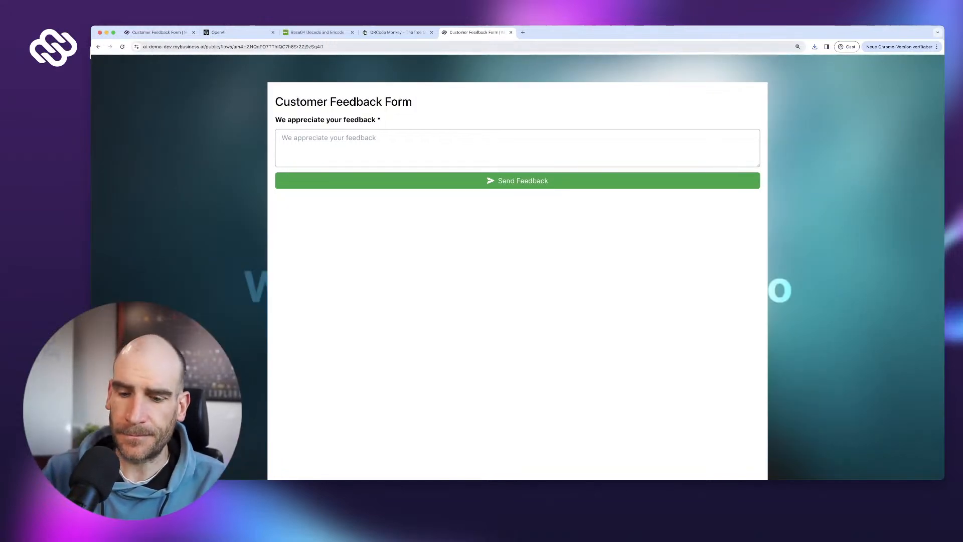
{"action": "type", "text": "E"}
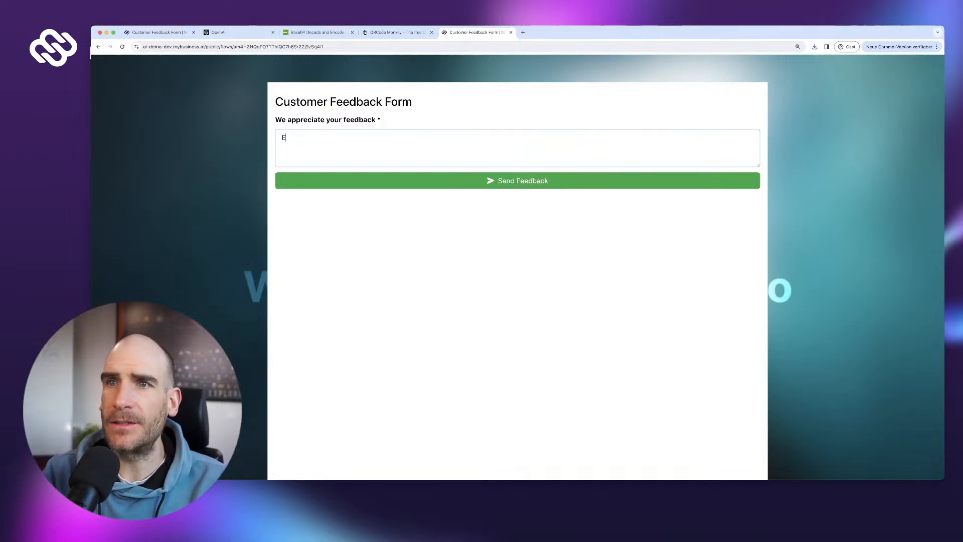
{"action": "type", "text": "verything is "}
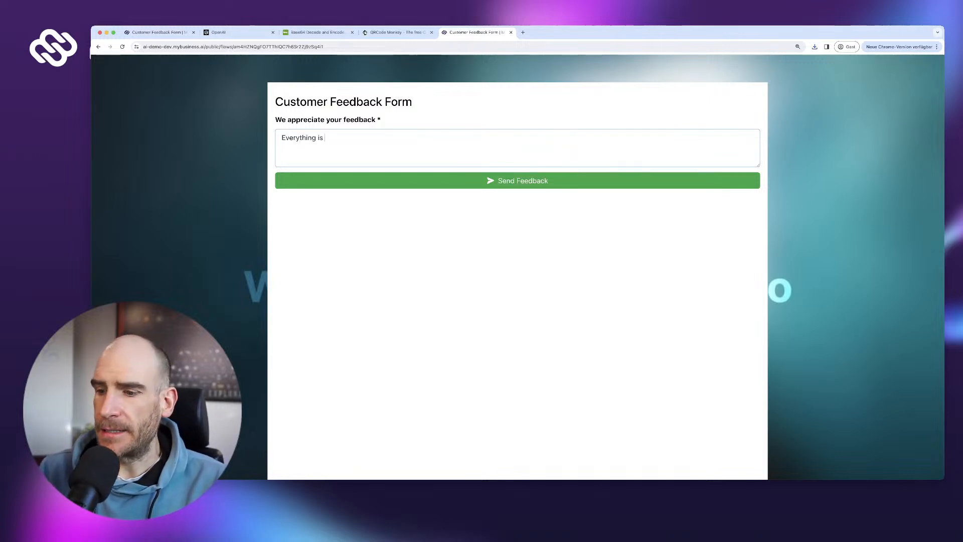
{"action": "type", "text": "great!\""}
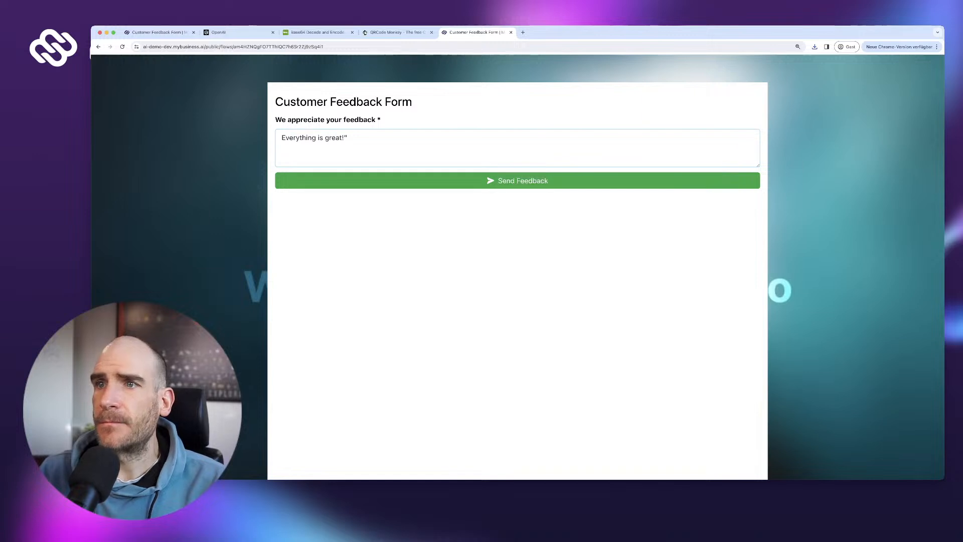
{"action": "left_click", "coordinate": [516, 180]}
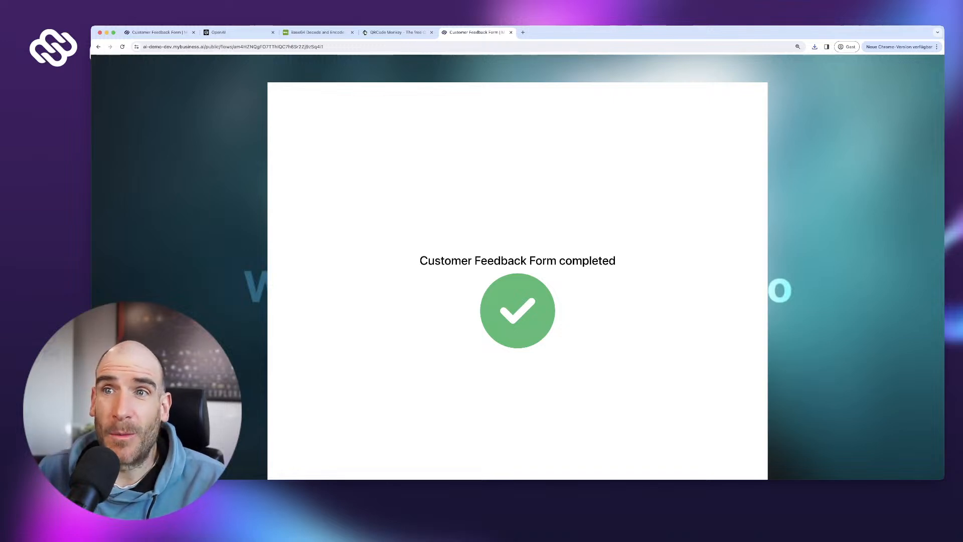
- Check the Customer Feedback Form run's submitted response under Runs, then go to the OpenAI tab
{"action": "left_click", "coordinate": [159, 32]}
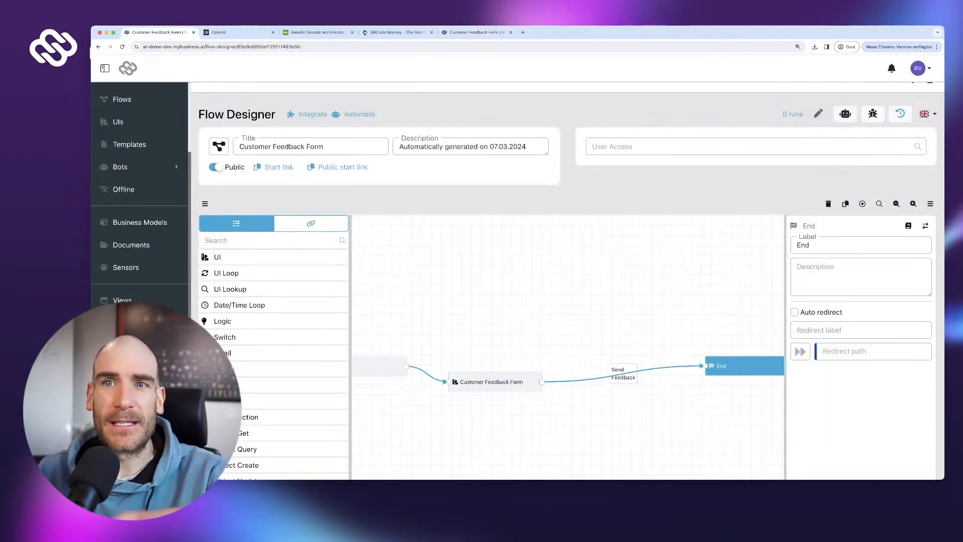
{"action": "scroll", "coordinate": [139, 150], "scroll_direction": "up", "scroll_amount": 3}
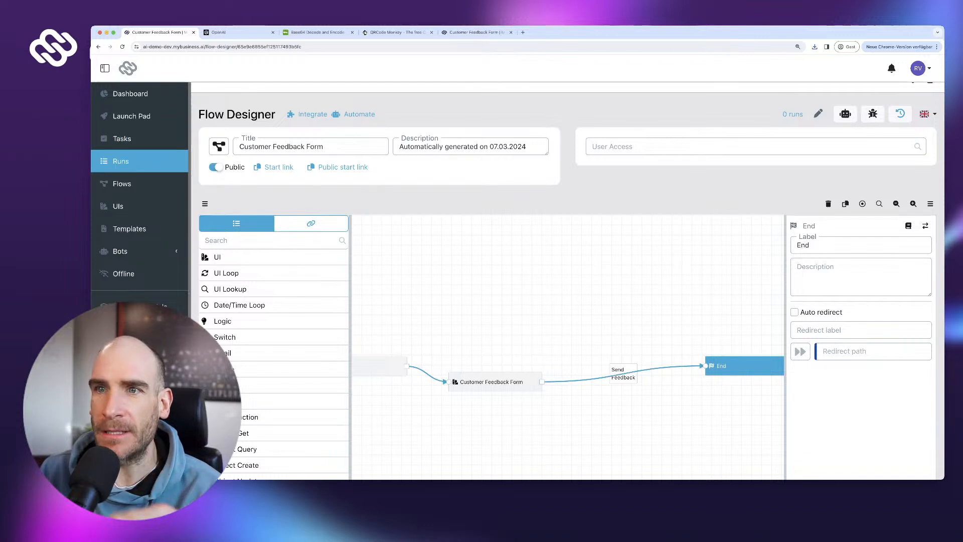
{"action": "left_click", "coordinate": [121, 161]}
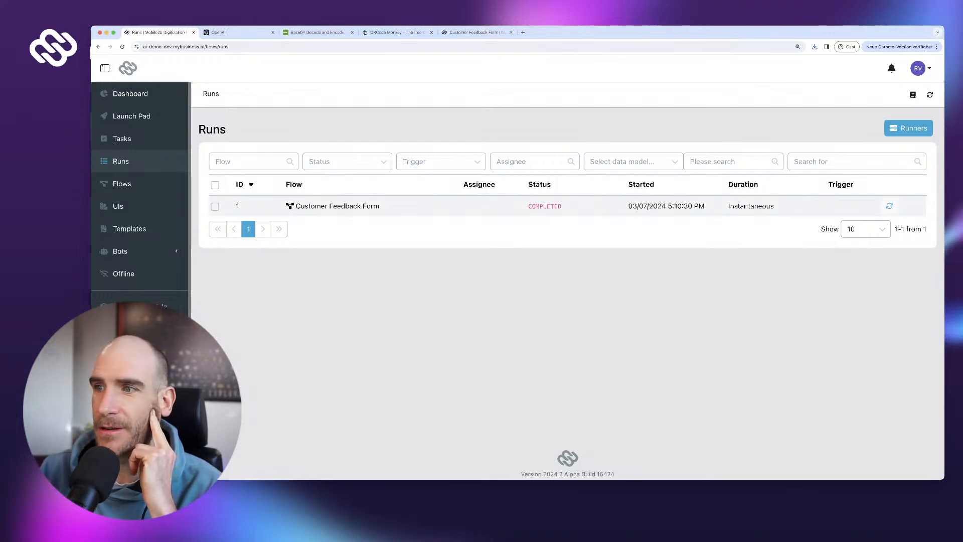
{"action": "left_click", "coordinate": [337, 207]}
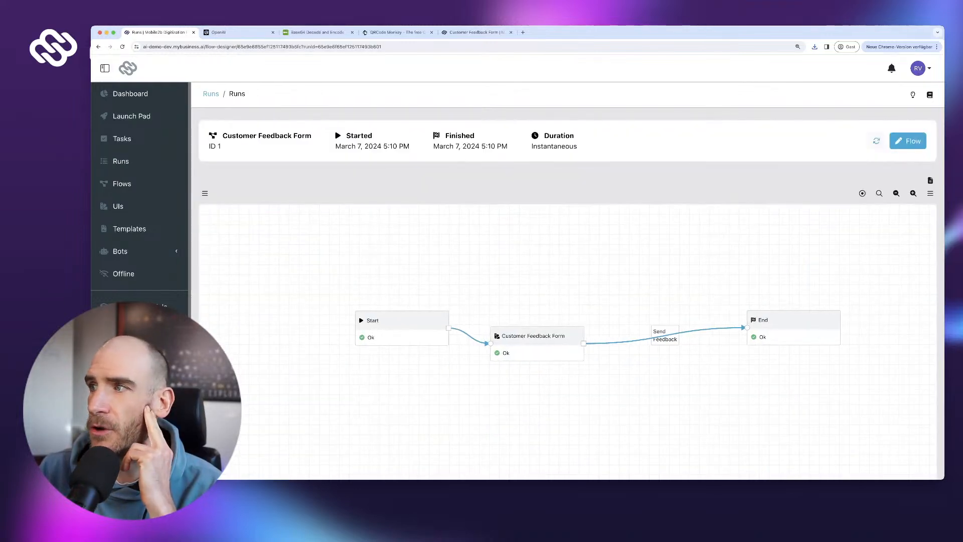
{"action": "scroll", "coordinate": [534, 331], "scroll_direction": "down", "scroll_amount": 1}
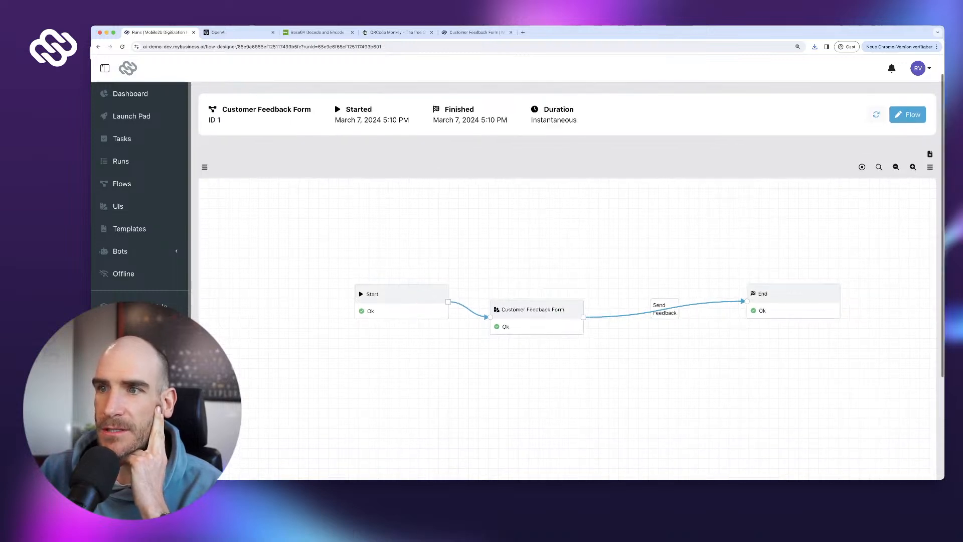
{"action": "scroll", "coordinate": [566, 326], "scroll_direction": "down", "scroll_amount": 1}
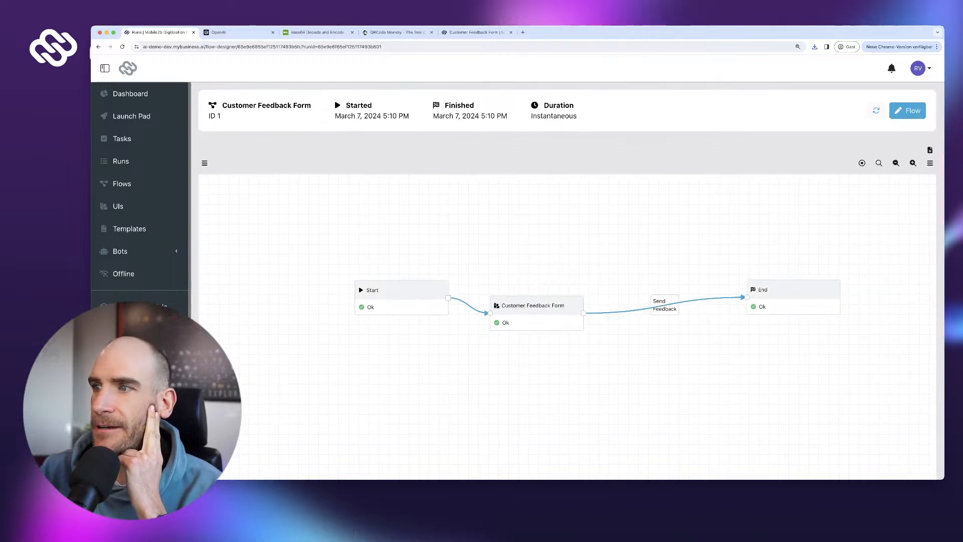
{"action": "left_click", "coordinate": [534, 305]}
{"action": "left_click", "coordinate": [802, 297]}
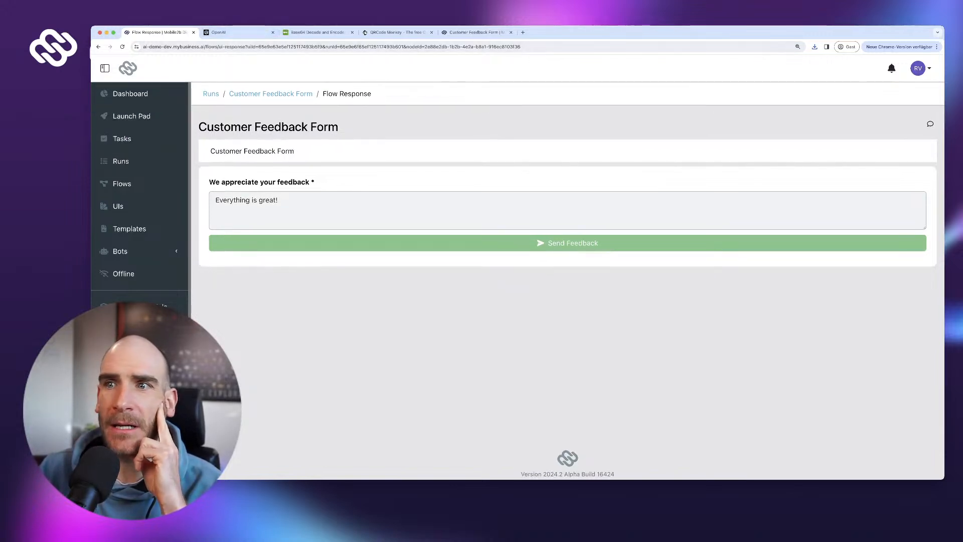
{"action": "left_click", "coordinate": [236, 32]}
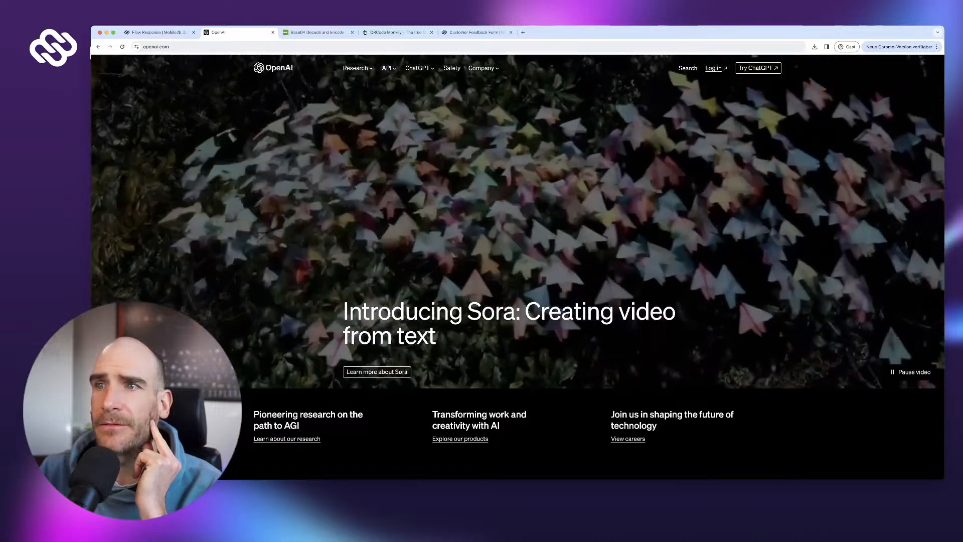
- Log in to OpenAI, choose the API platform, and go to the API keys page
{"action": "left_click", "coordinate": [714, 68]}
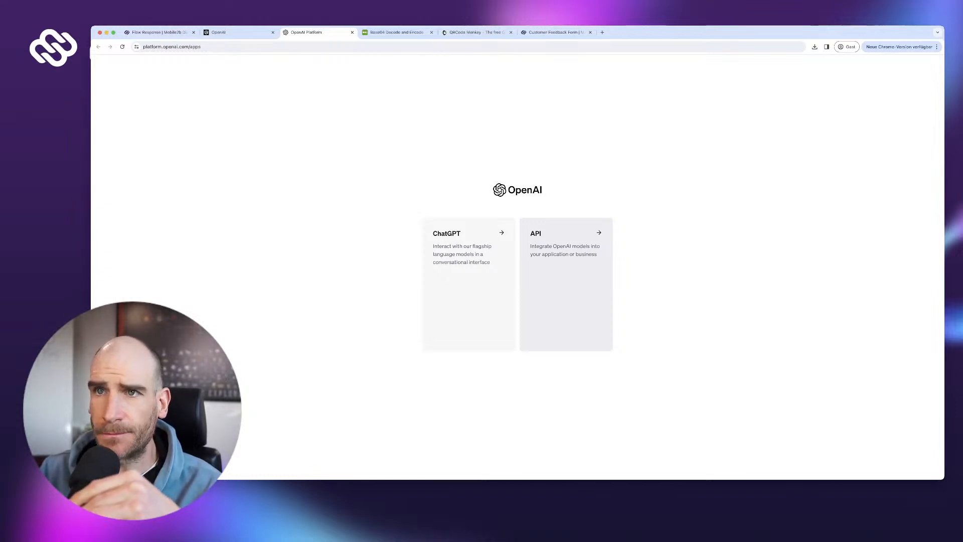
{"action": "left_click", "coordinate": [566, 283]}
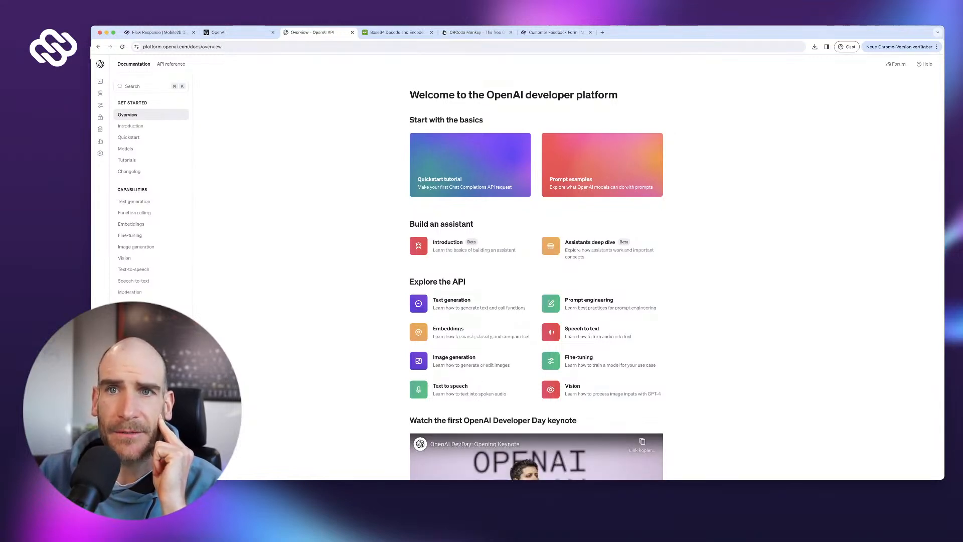
{"action": "mouse_move", "coordinate": [103, 81]}
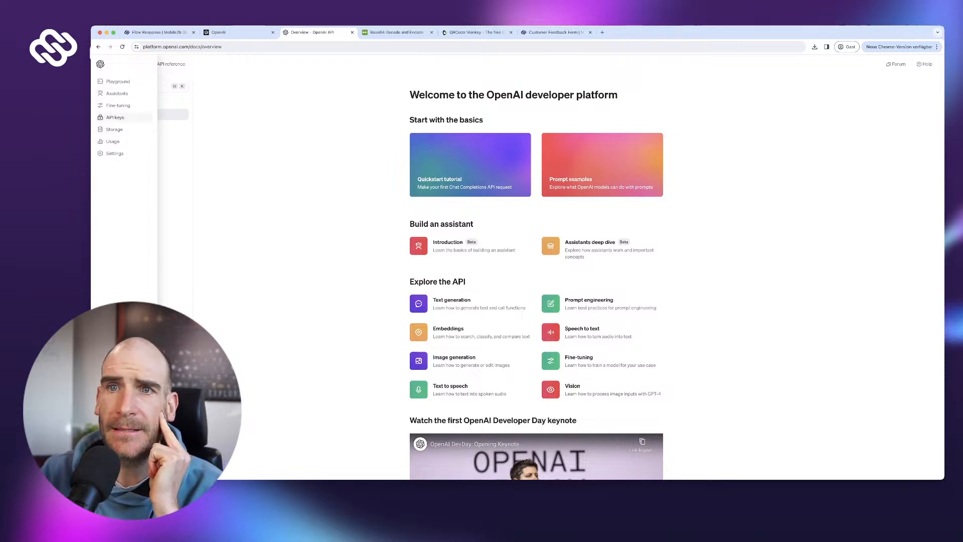
{"action": "left_click", "coordinate": [114, 117]}
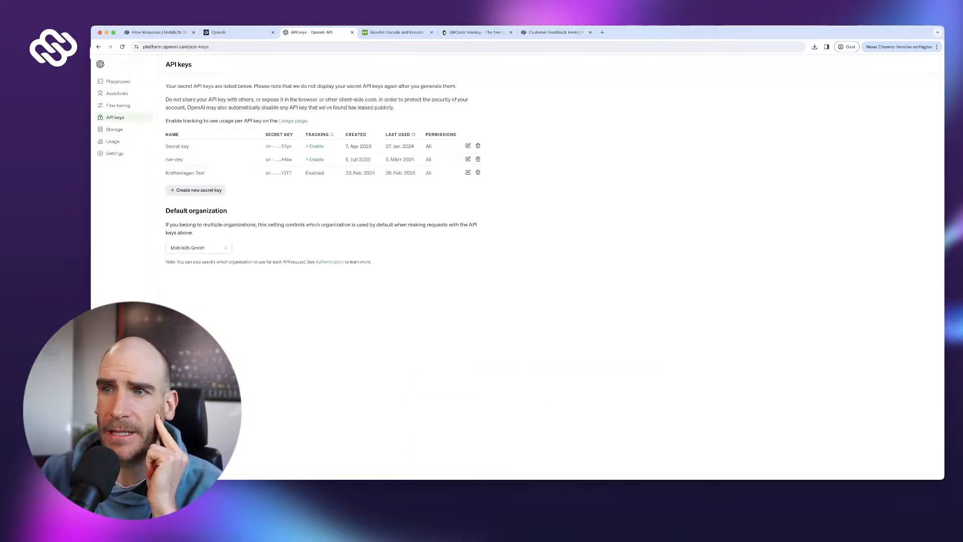
- Create a new secret key named 'AI Live Demo'
{"action": "left_click", "coordinate": [197, 190]}
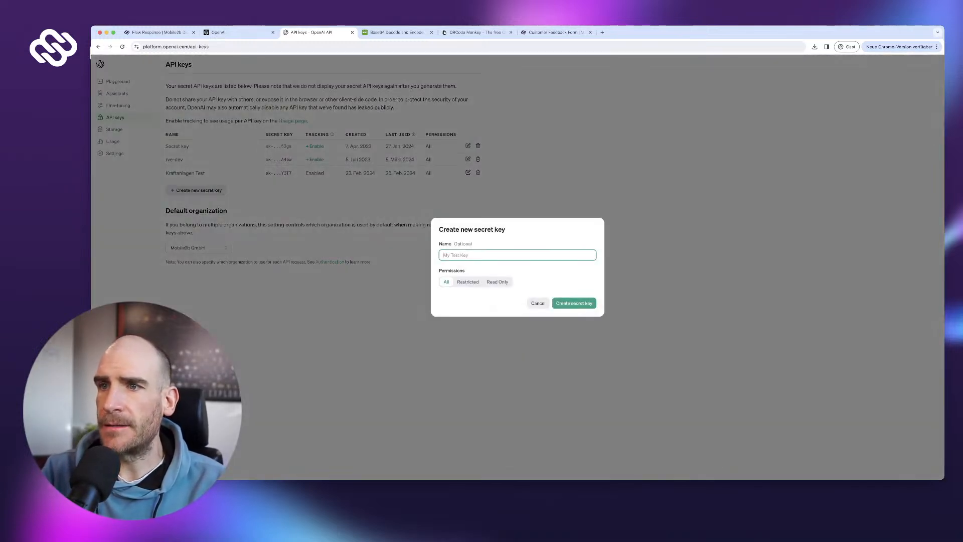
{"action": "type", "text": "AI Leveo"}
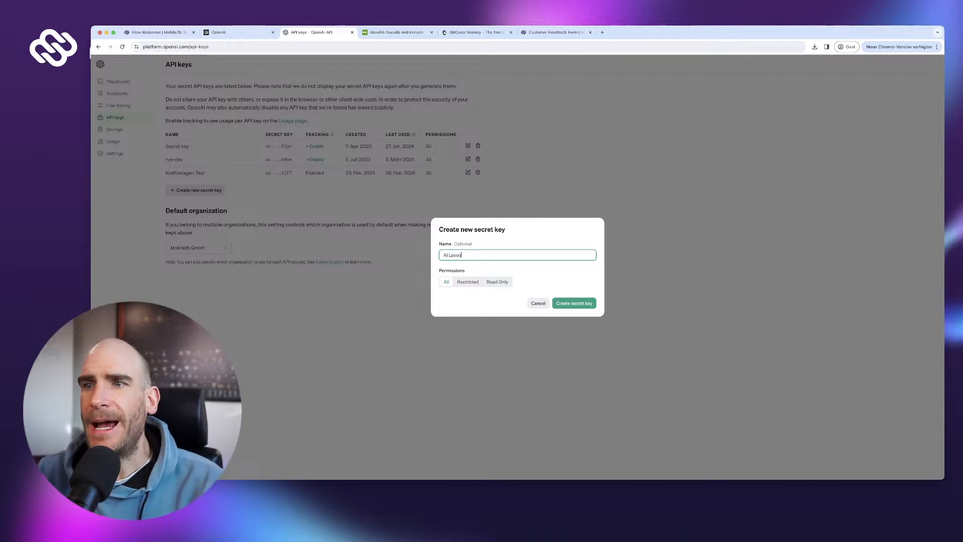
{"action": "type", "text": " Demo"}
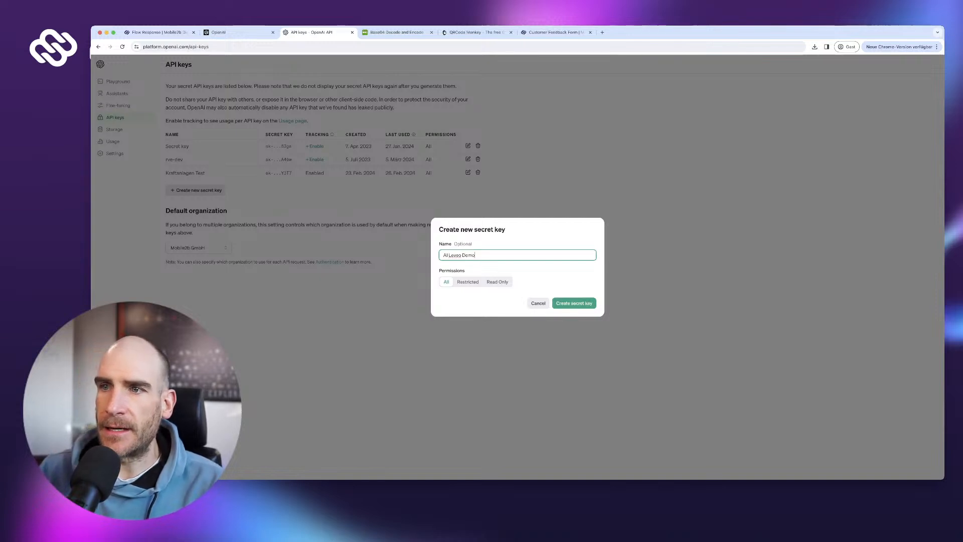
{"action": "double_click", "coordinate": [449, 255]}
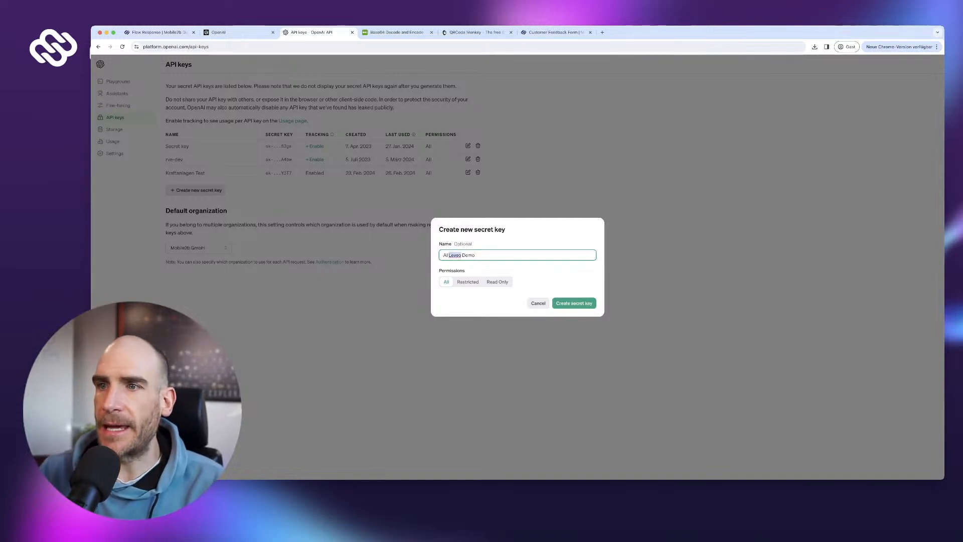
{"action": "type", "text": "Live"}
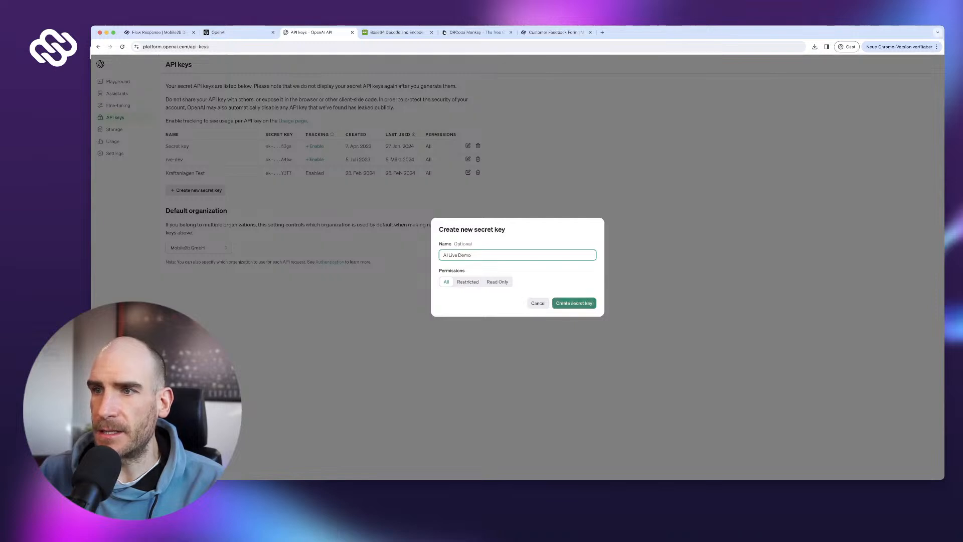
{"action": "left_click", "coordinate": [574, 303]}
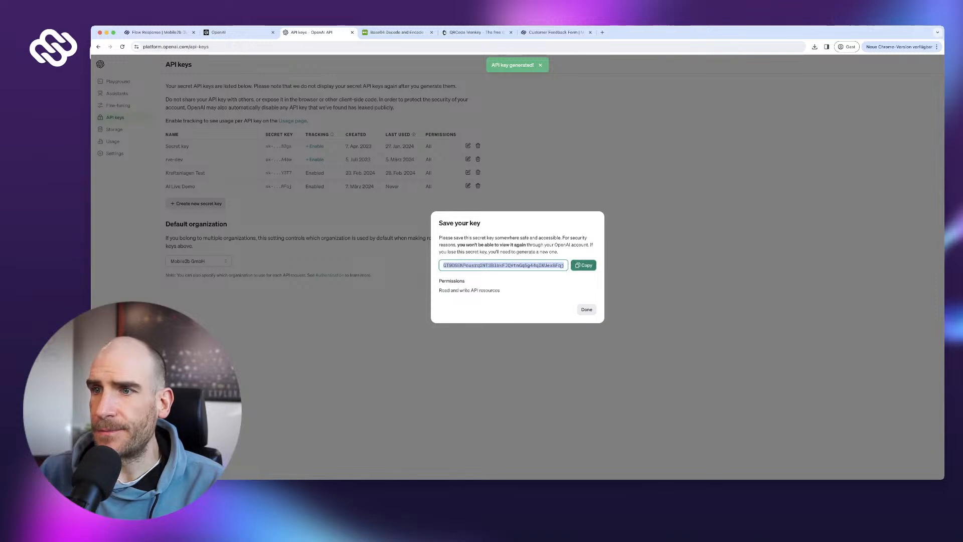
- Copy the new secret key, close the notice, and return to the Mobile2b tab
{"action": "left_click", "coordinate": [583, 265]}
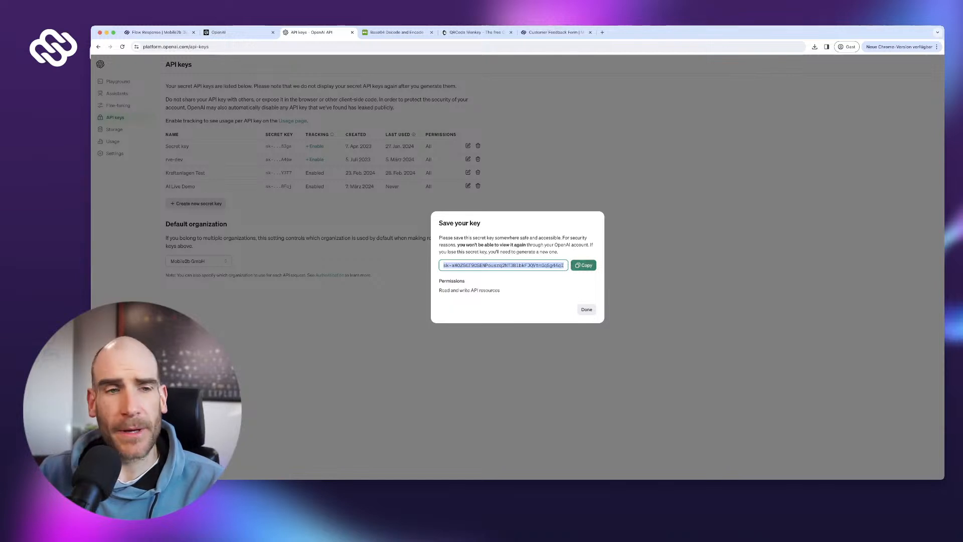
{"action": "left_click", "coordinate": [583, 265]}
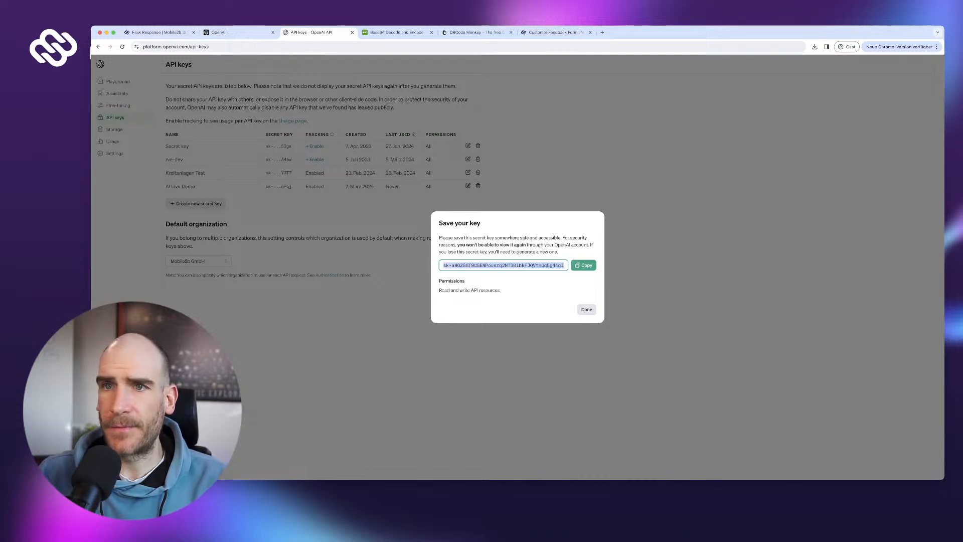
{"action": "left_click", "coordinate": [586, 310]}
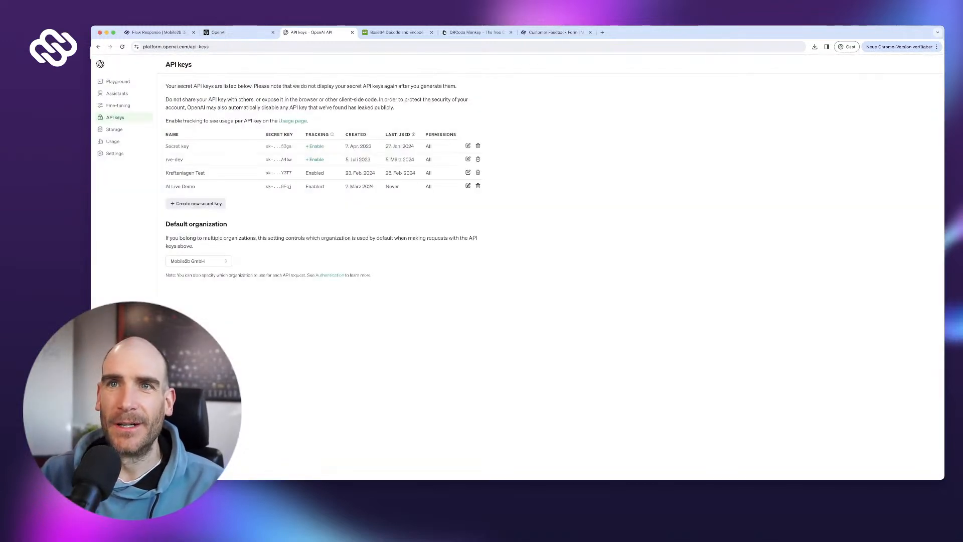
{"action": "left_click", "coordinate": [159, 33]}
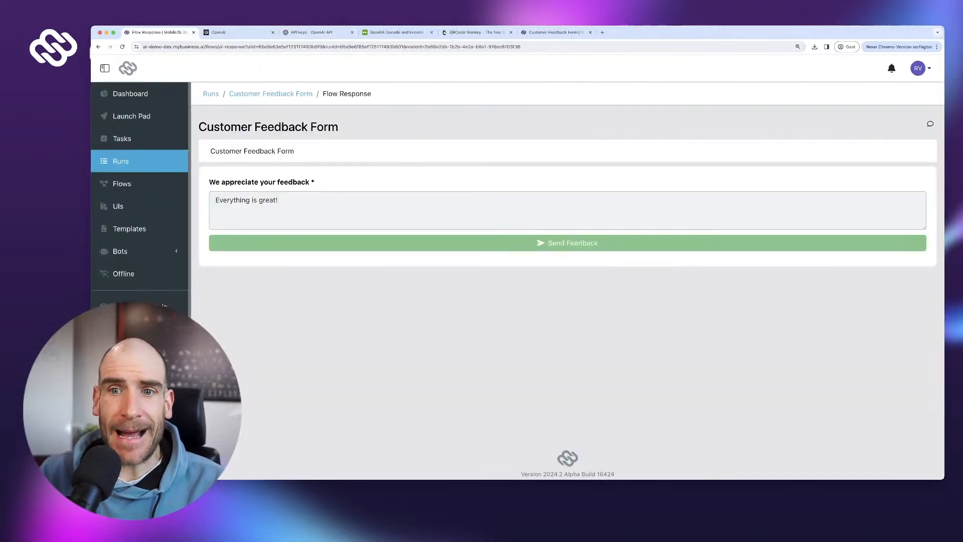
- Scroll down System Integration to the OpenAI card and start adding it
{"action": "scroll", "coordinate": [140, 163], "scroll_direction": "down", "scroll_amount": 3}
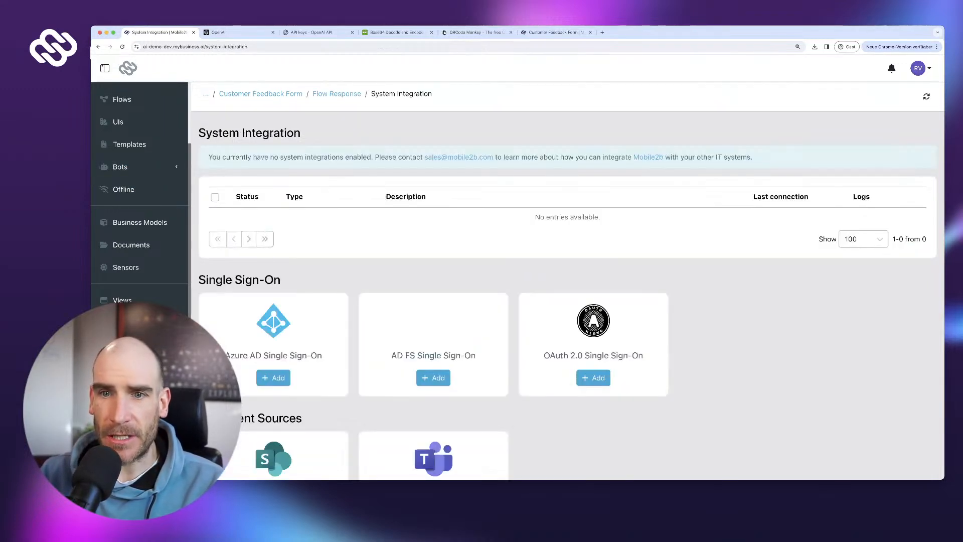
{"action": "scroll", "coordinate": [139, 190], "scroll_direction": "down", "scroll_amount": 1}
{"action": "scroll", "coordinate": [567, 275], "scroll_direction": "down", "scroll_amount": 5}
{"action": "scroll", "coordinate": [567, 281], "scroll_direction": "down", "scroll_amount": 10}
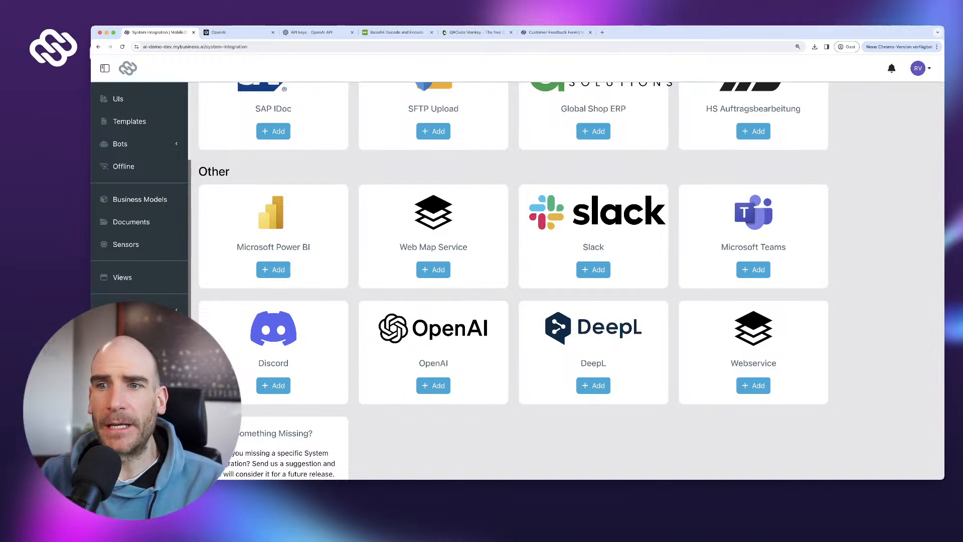
{"action": "scroll", "coordinate": [433, 351], "scroll_direction": "down", "scroll_amount": 1}
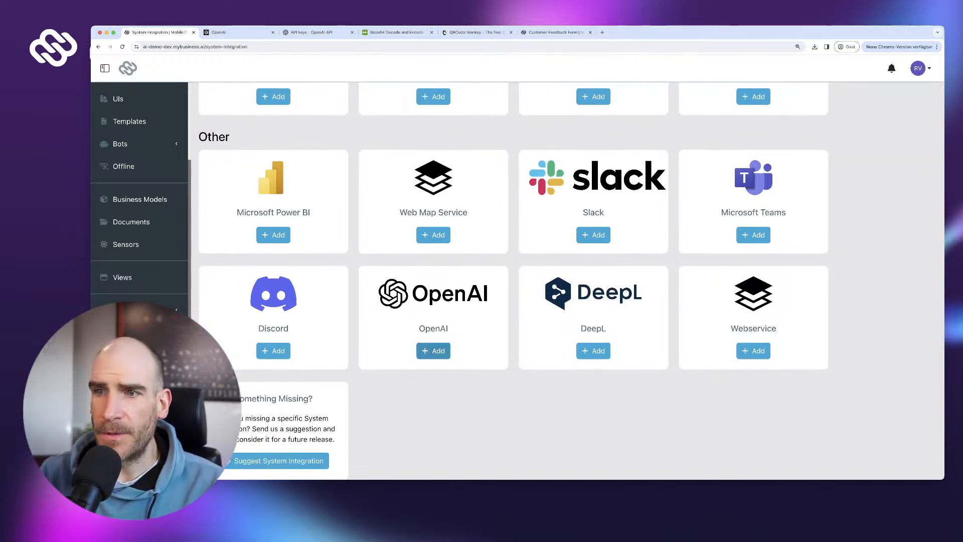
{"action": "left_click", "coordinate": [433, 351]}
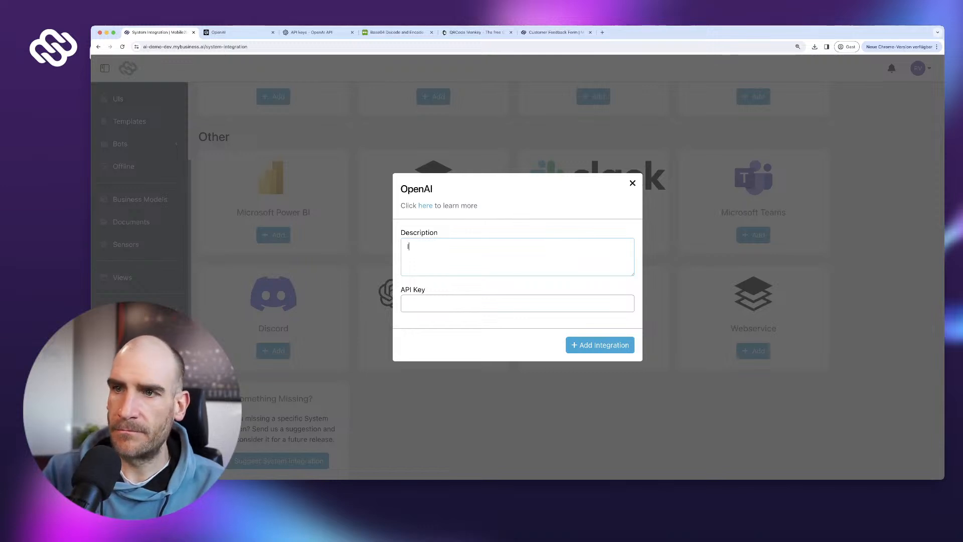
- Describe the integration as 'OpenAI Demo Key', paste the copied API key, and save it
{"action": "type", "text": "Demo"}
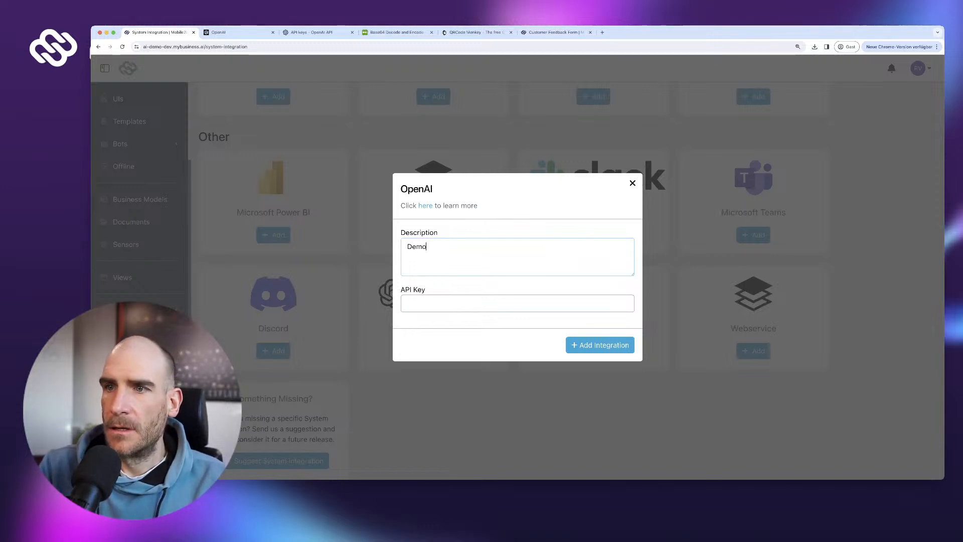
{"action": "key", "text": "super+a"}
{"action": "type", "text": "Live"}
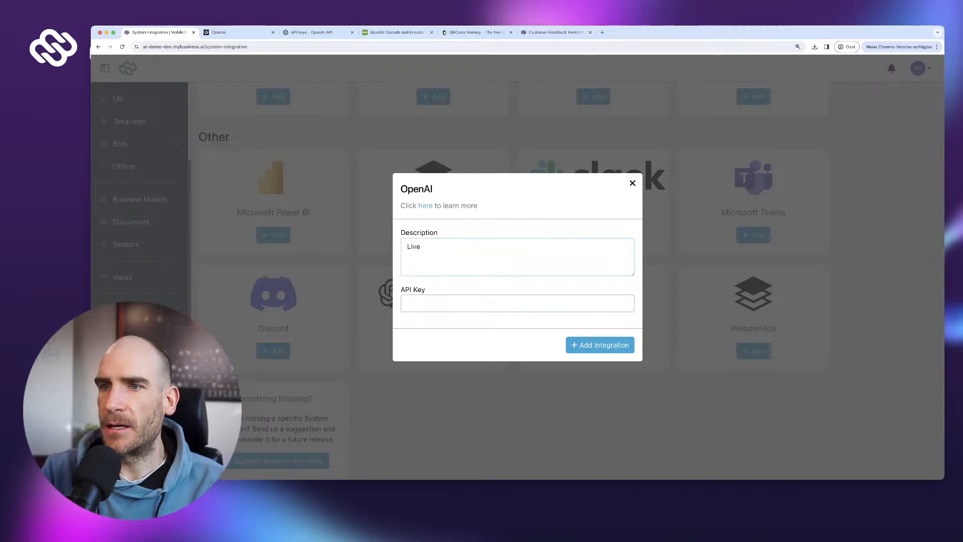
{"action": "key", "text": "super+a"}
{"action": "type", "text": "OpenA"}
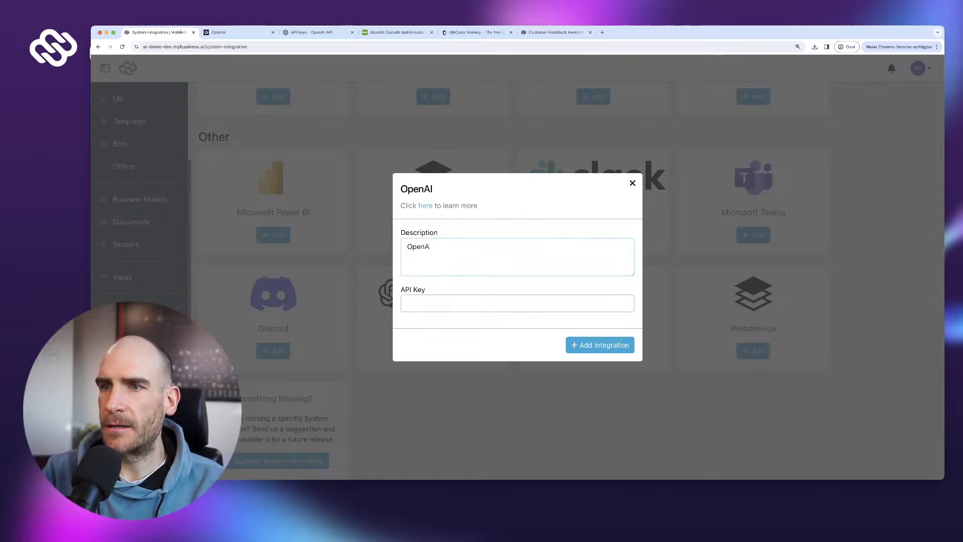
{"action": "type", "text": "I Demo Key"}
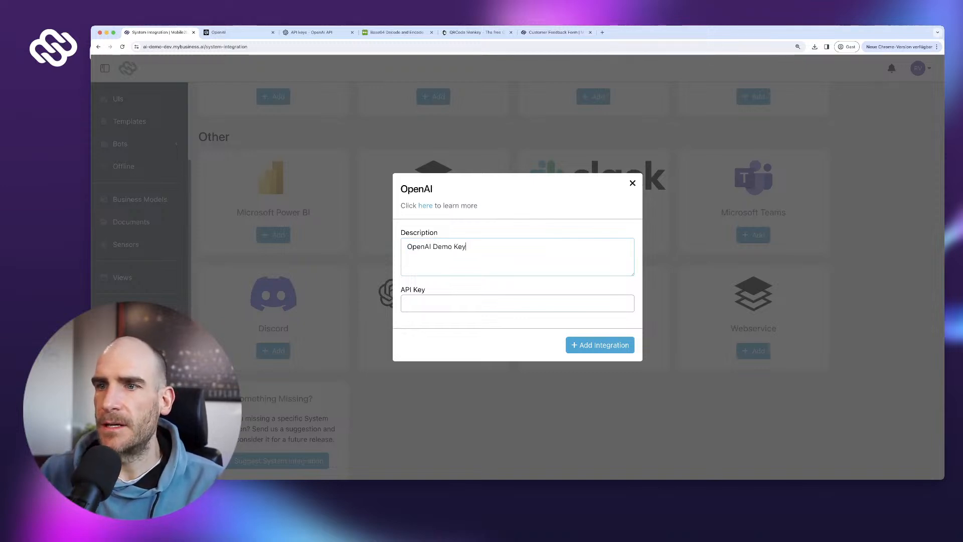
{"action": "key", "text": "Tab"}
{"action": "key", "text": "super+v"}
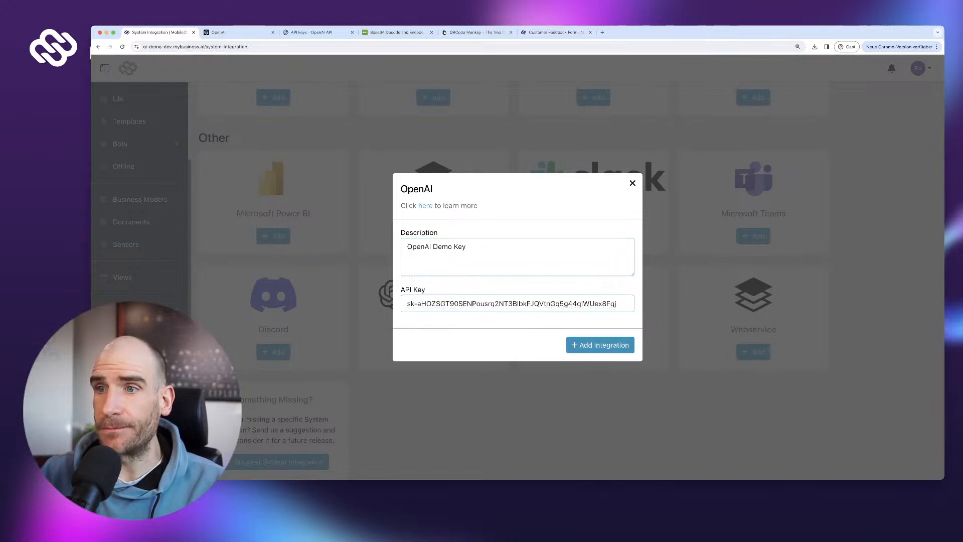
{"action": "left_click", "coordinate": [600, 345]}
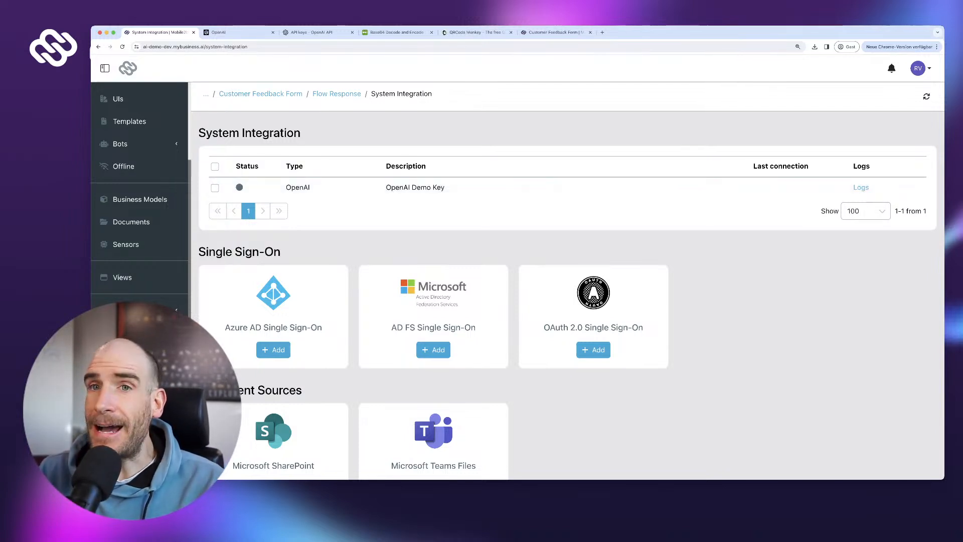
- Open the Customer Feedback Form flow from Flows and scroll the node list toward OpenAI
{"action": "scroll", "coordinate": [140, 161], "scroll_direction": "up", "scroll_amount": 4}
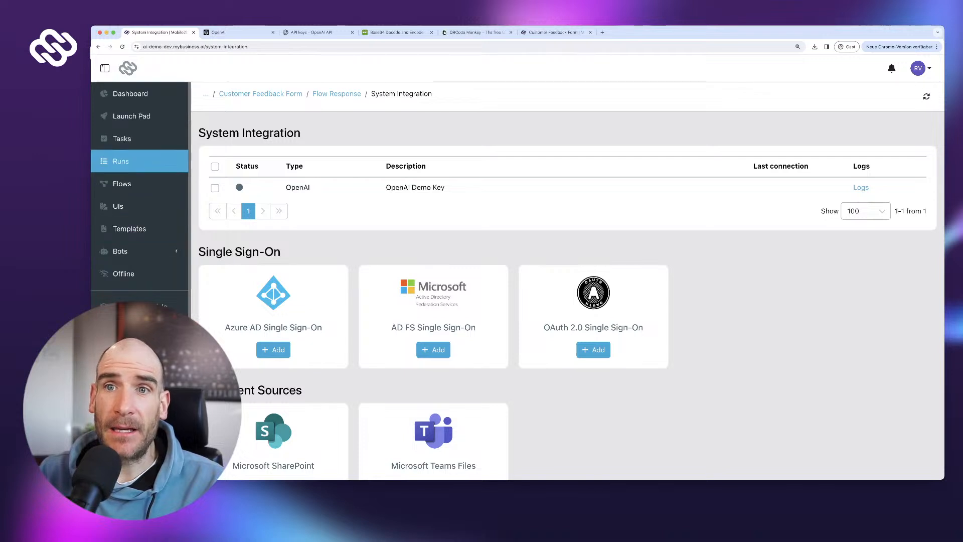
{"action": "left_click", "coordinate": [122, 183]}
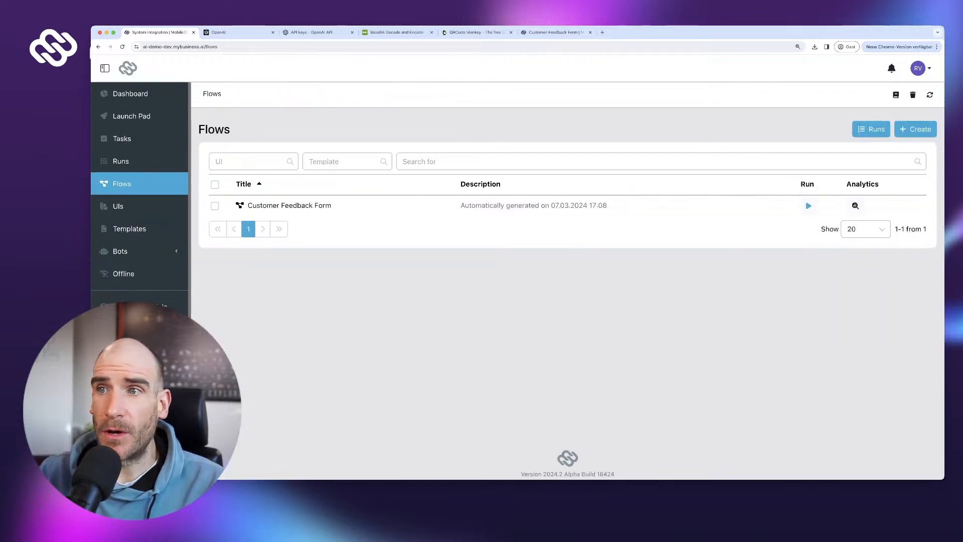
{"action": "left_click", "coordinate": [283, 206]}
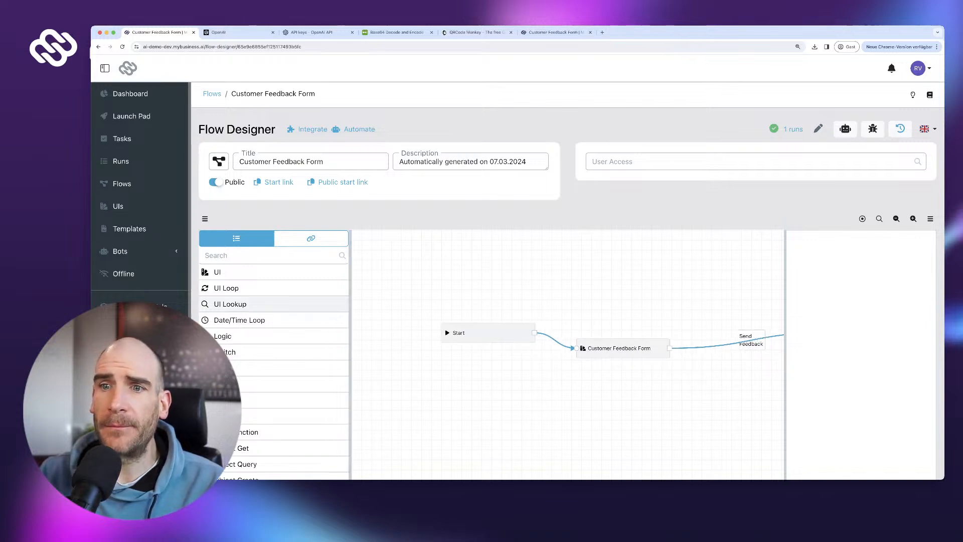
{"action": "scroll", "coordinate": [251, 301], "scroll_direction": "down", "scroll_amount": 5}
{"action": "scroll", "coordinate": [274, 286], "scroll_direction": "down", "scroll_amount": 5}
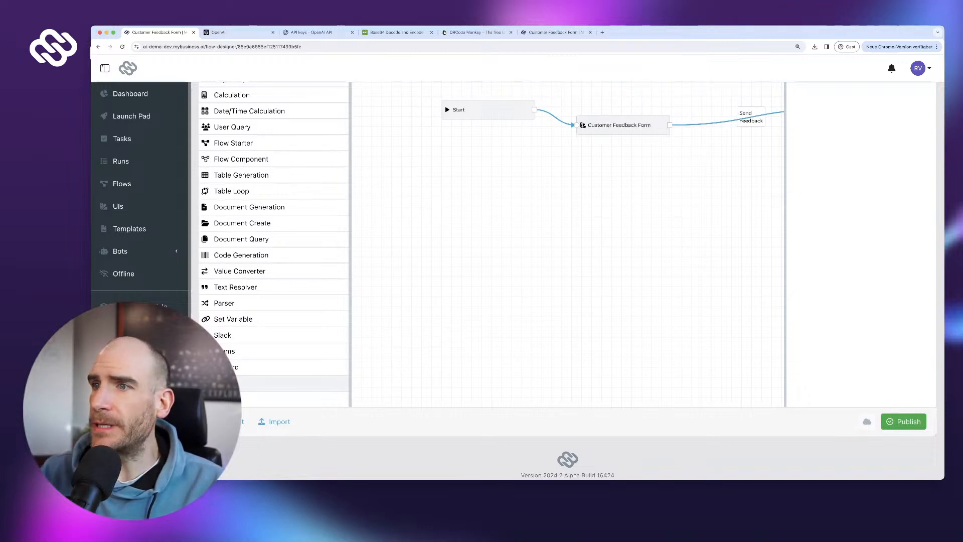
- Add an OpenAI step labelled 'Analyze feedback with OpenAI' using the OpenAI Demo Key integration
{"action": "left_click_drag", "start_coordinate": [273, 383], "coordinate": [612, 205]}
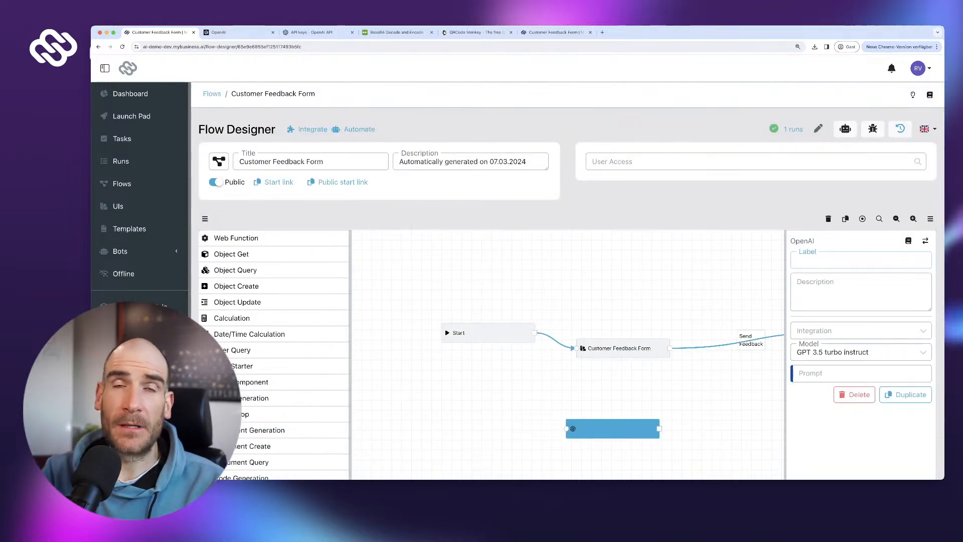
{"action": "type", "text": "Analyze "}
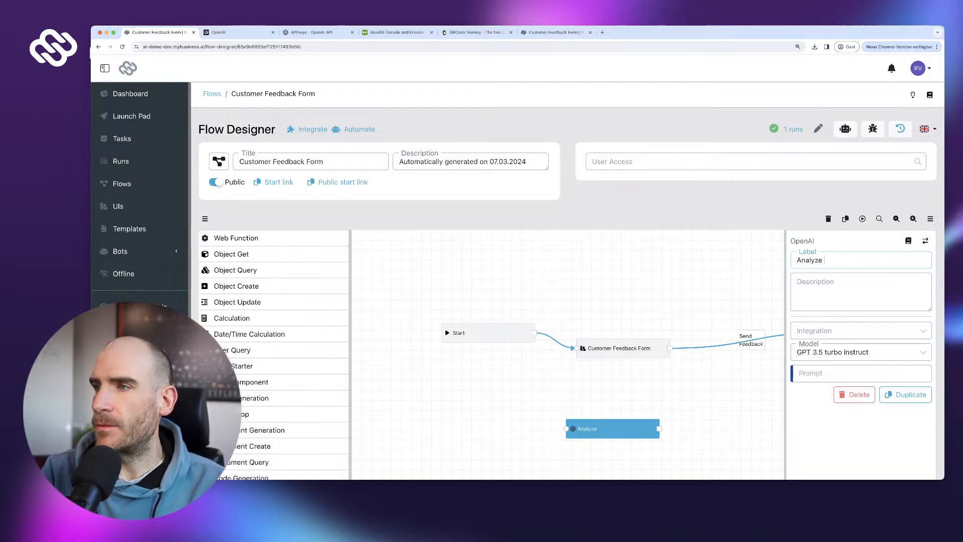
{"action": "type", "text": "feedback"}
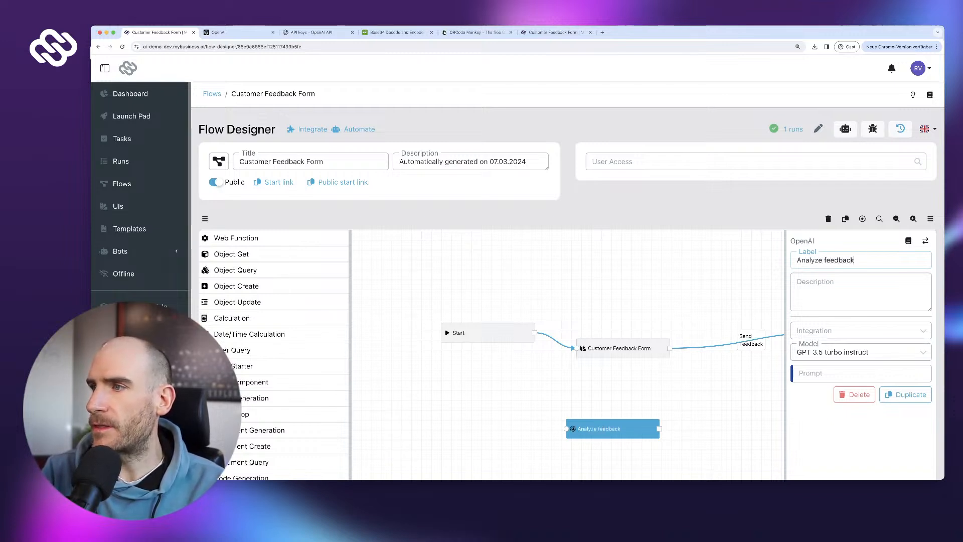
{"action": "type", "text": " with OpenAI"}
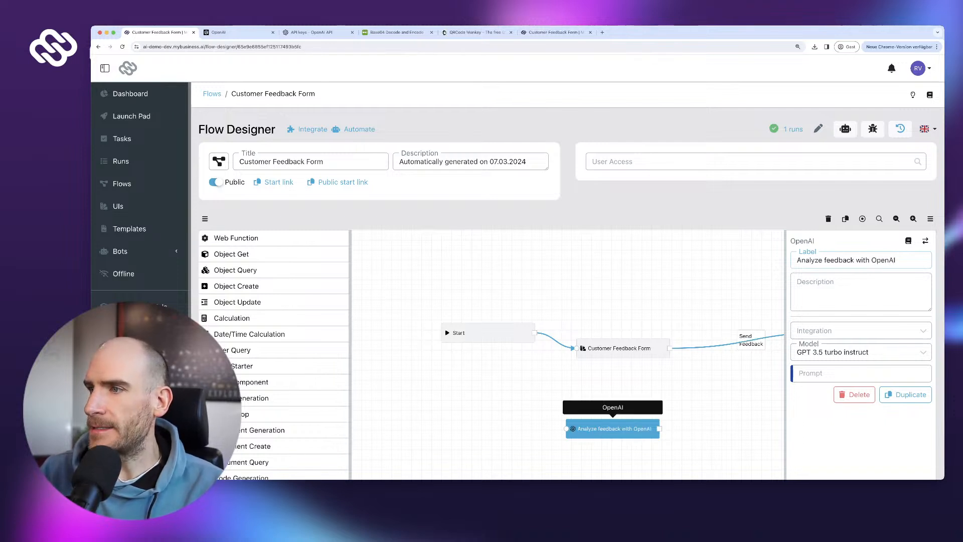
{"action": "left_click", "coordinate": [860, 331]}
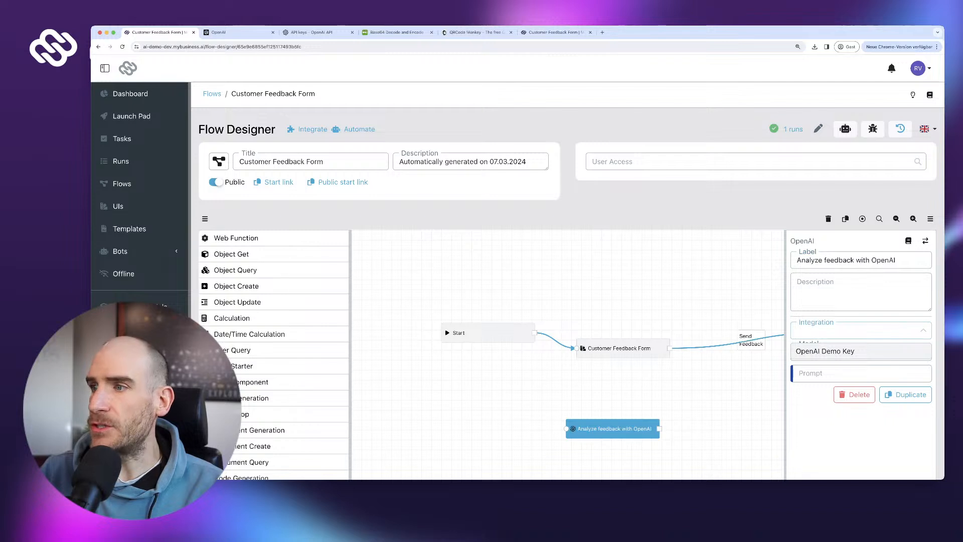
{"action": "left_click", "coordinate": [860, 351]}
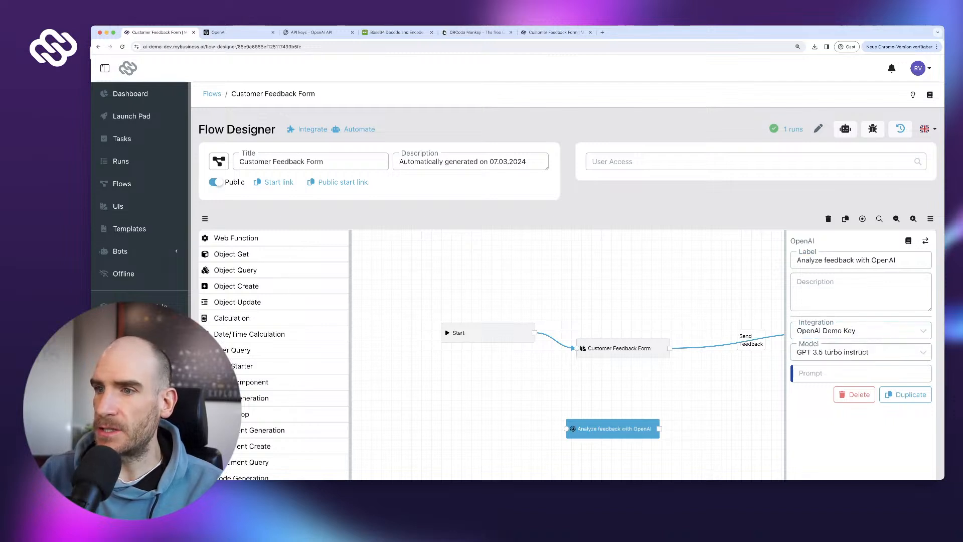
{"action": "left_click_drag", "start_coordinate": [652, 401], "coordinate": [545, 364]}
{"action": "left_click_drag", "start_coordinate": [505, 392], "coordinate": [588, 371]}
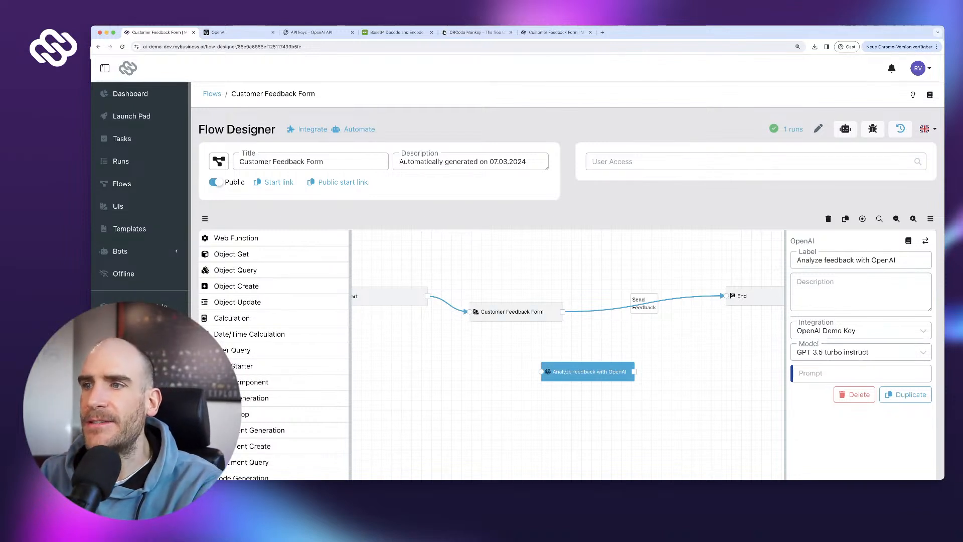
- Delete the Send Feedback connection to End and move the OpenAI step beside End
{"action": "left_click", "coordinate": [614, 307]}
{"action": "left_click", "coordinate": [614, 299]}
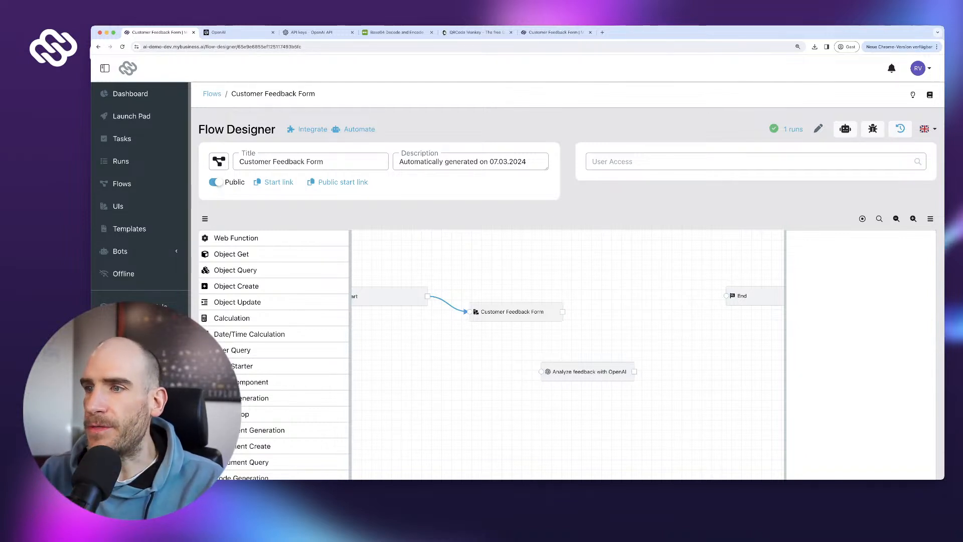
{"action": "left_click", "coordinate": [589, 371]}
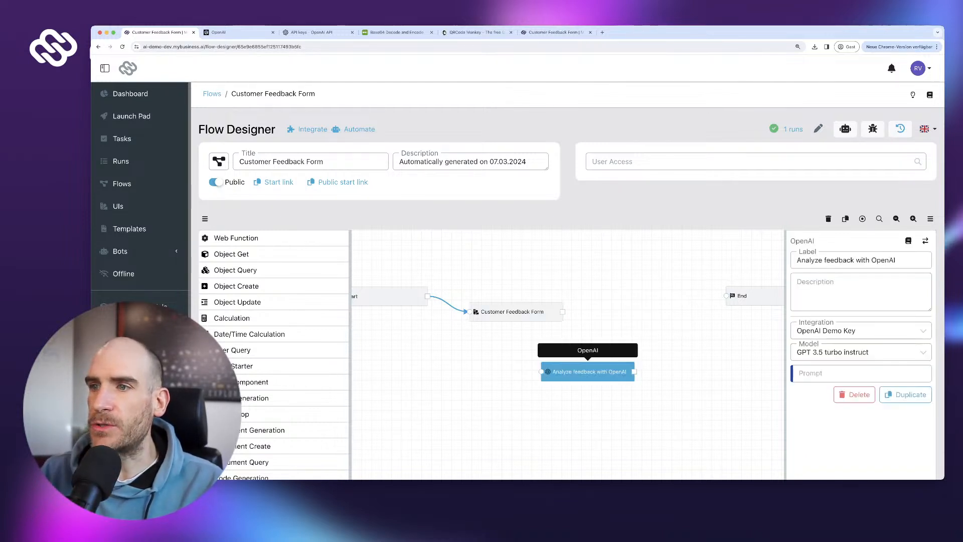
{"action": "left_click_drag", "start_coordinate": [590, 371], "coordinate": [652, 306]}
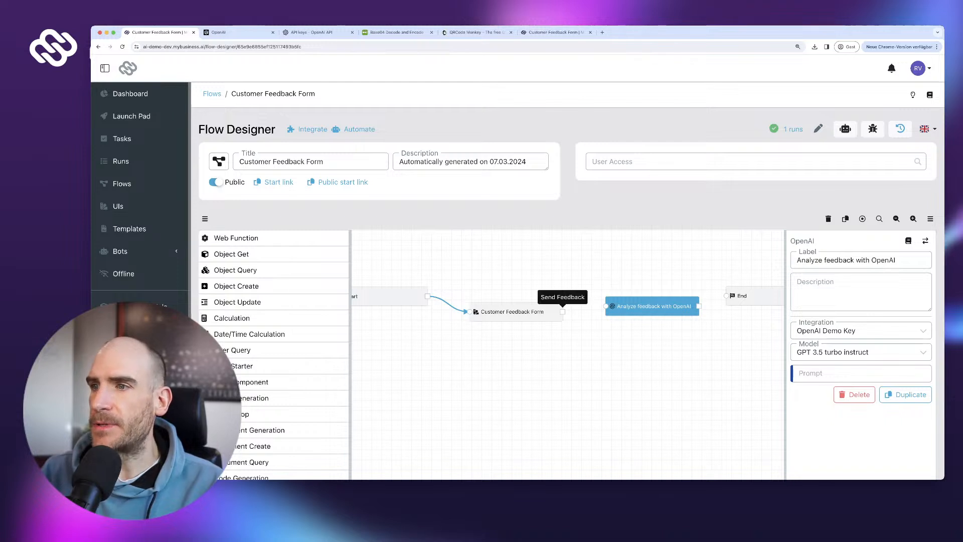
- Route Send Feedback into the OpenAI step, connect it to End, and show its settings
{"action": "left_click_drag", "start_coordinate": [568, 306], "coordinate": [605, 306]}
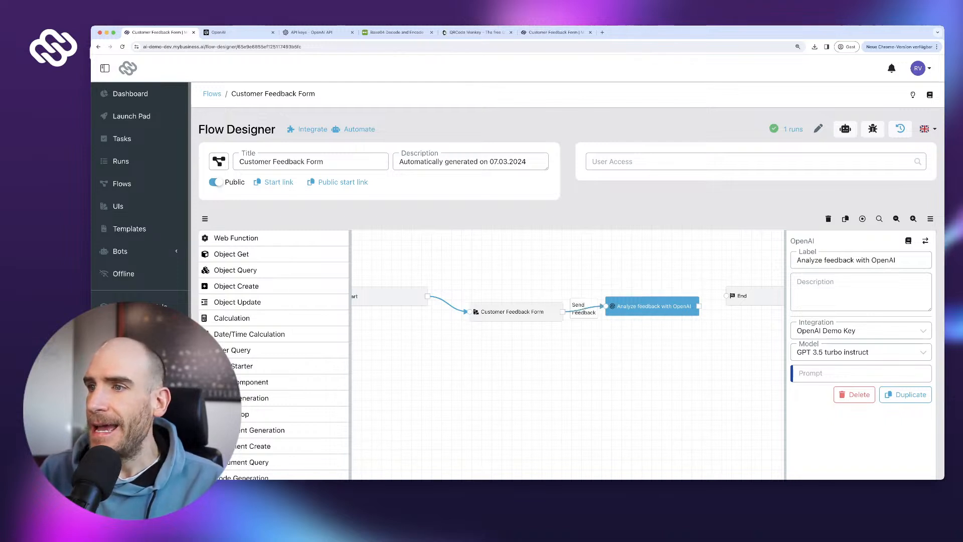
{"action": "mouse_move", "coordinate": [698, 295]}
{"action": "left_mouse_down"}
{"action": "mouse_move", "coordinate": [720, 294]}
{"action": "mouse_move", "coordinate": [655, 299]}
{"action": "mouse_move", "coordinate": [705, 302]}
{"action": "left_mouse_up"}
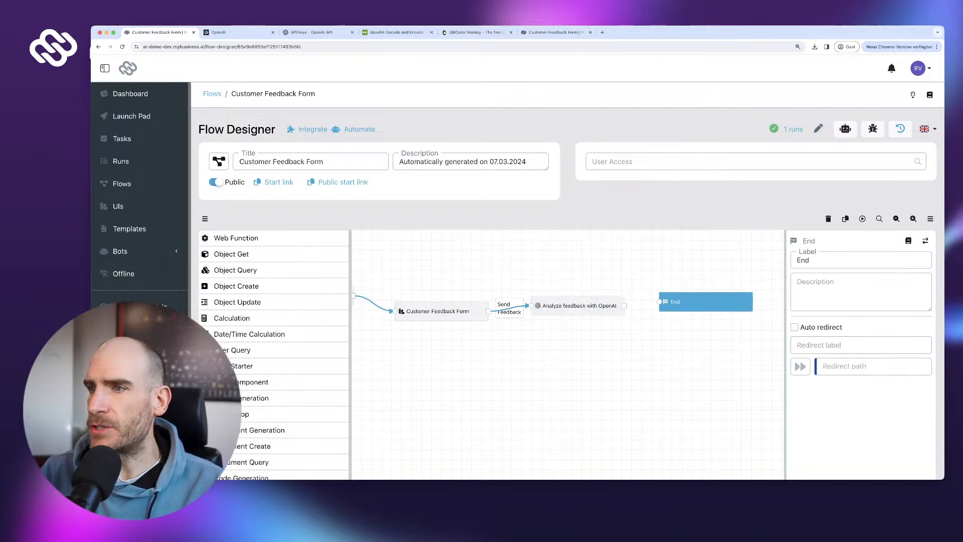
{"action": "left_click_drag", "start_coordinate": [626, 306], "coordinate": [658, 301]}
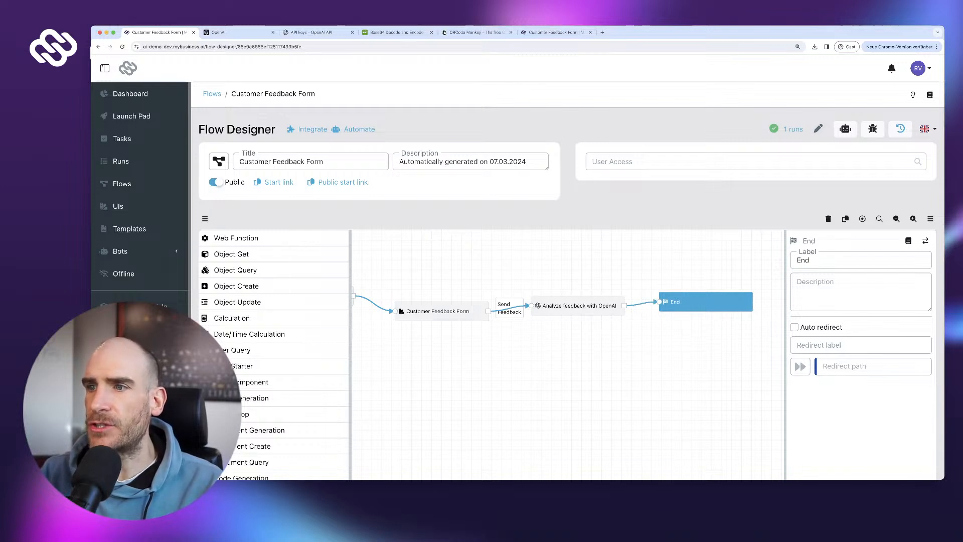
{"action": "left_click", "coordinate": [576, 305]}
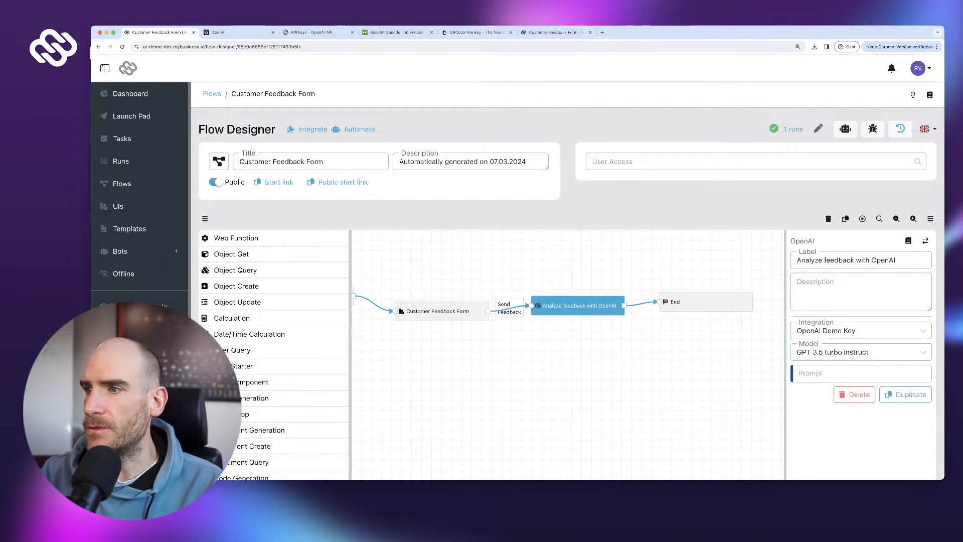
{"action": "scroll", "coordinate": [861, 361], "scroll_direction": "down", "scroll_amount": 1}
- Write a prompt asking to classify the customer feedback as 'Positive', 'Negative' or 'Neutral'
{"action": "left_click", "coordinate": [861, 353]}
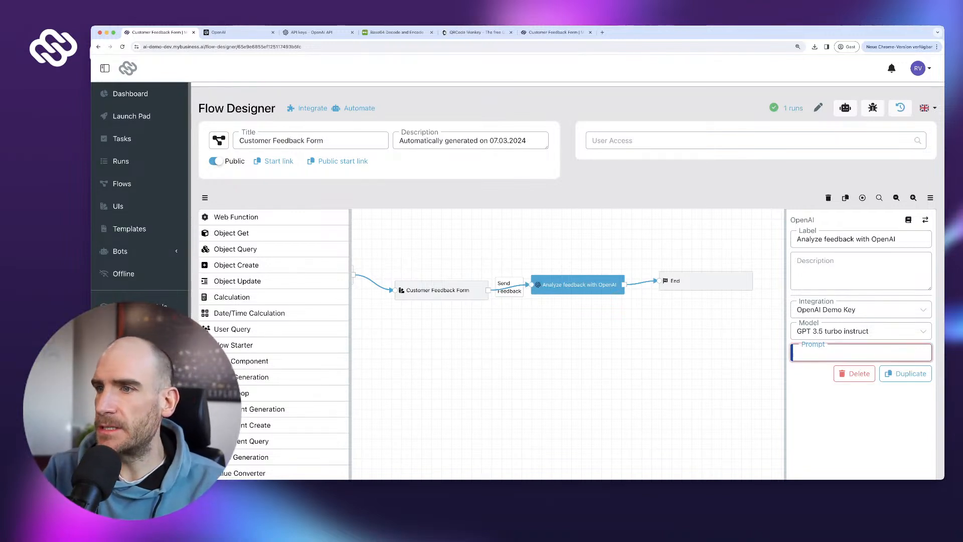
{"action": "type", "text": "He"}
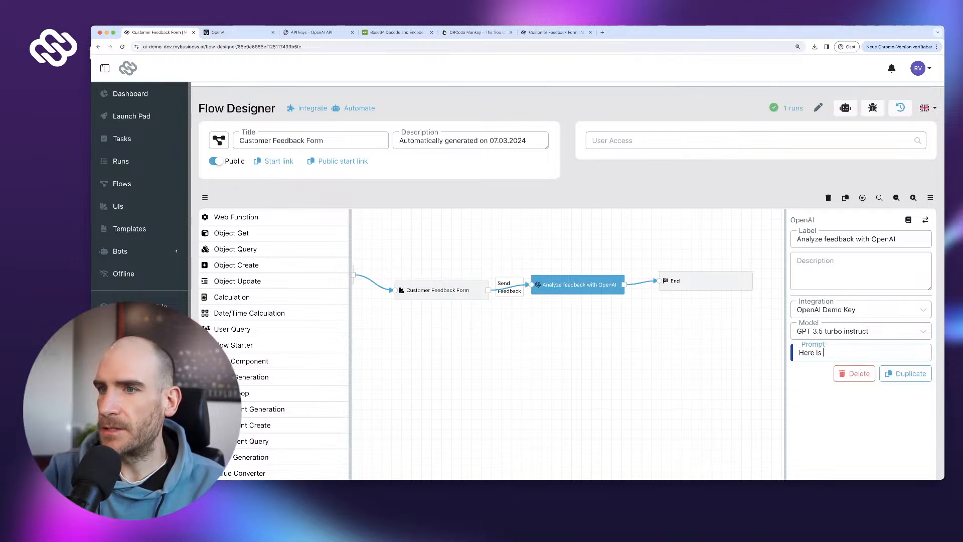
{"action": "type", "text": "re is "}
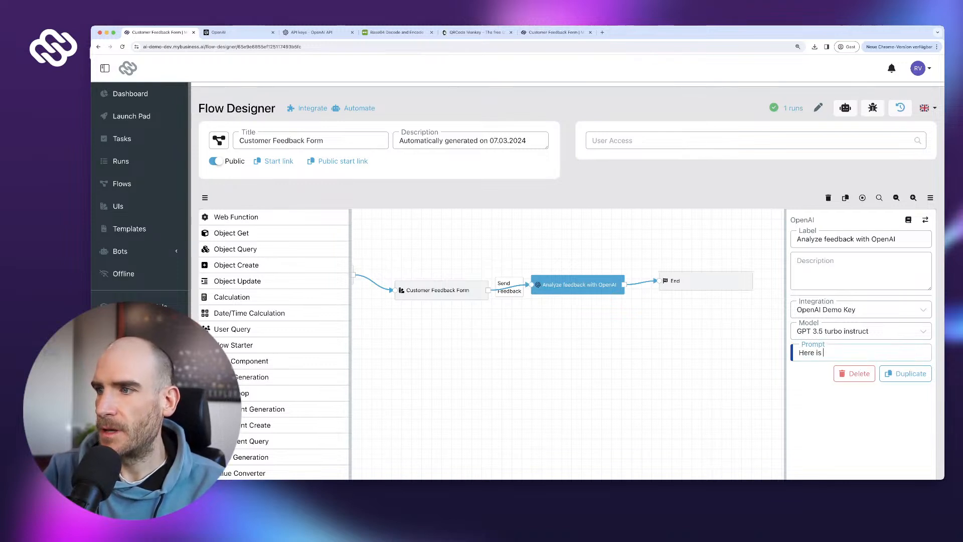
{"action": "type", "text": "fe"}
{"action": "type", "text": " f"}
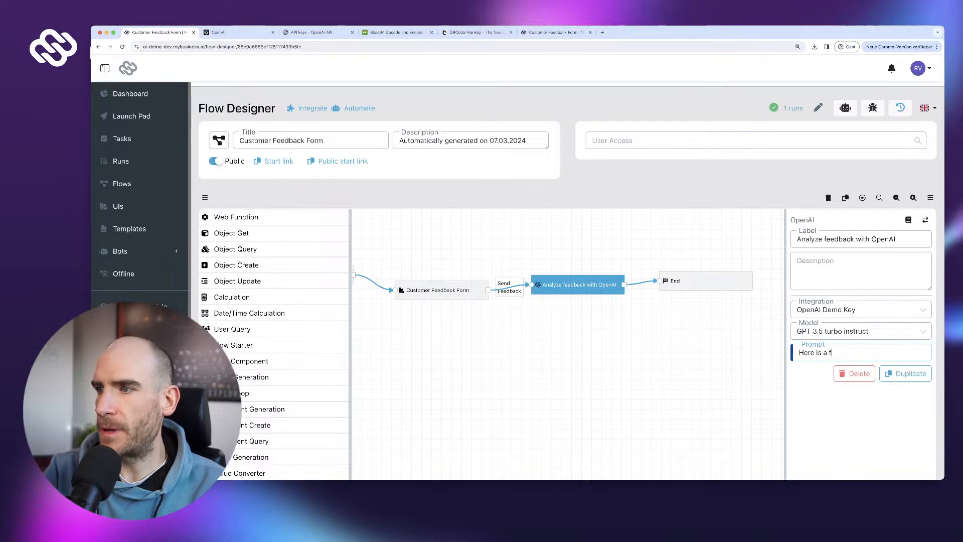
{"action": "type", "text": "feed"}
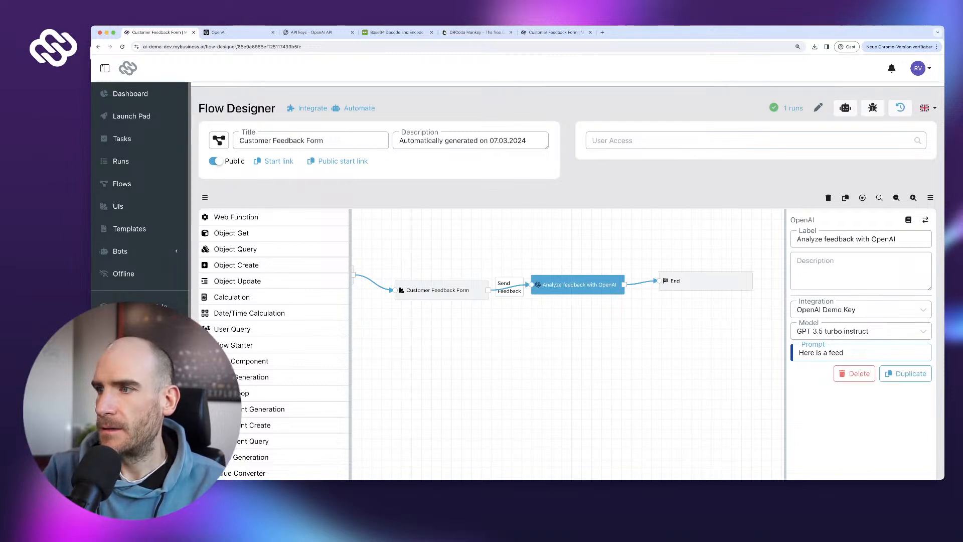
{"action": "type", "text": "ac"}
{"action": "type", "text": "ack t"}
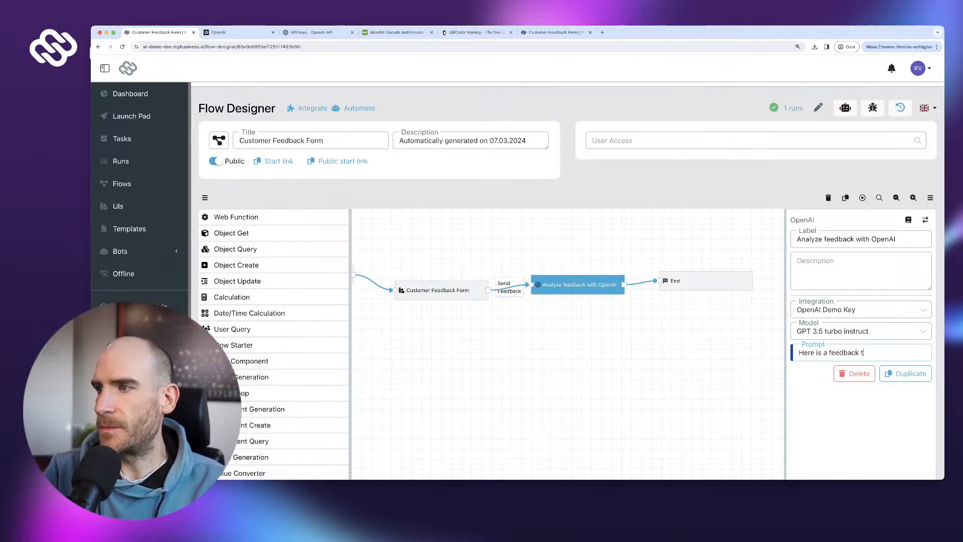
{"action": "type", "text": "ext from a cus"}
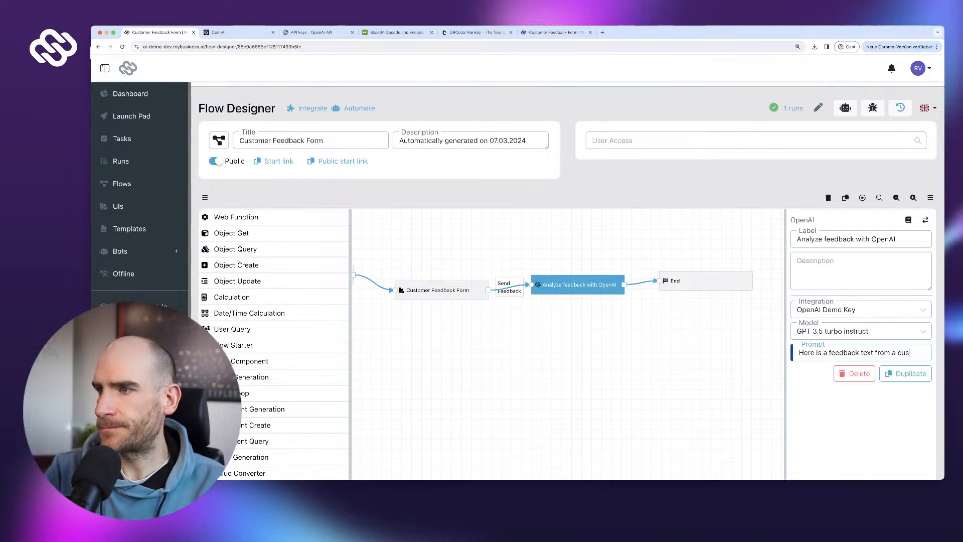
{"action": "type", "text": "tomer:"}
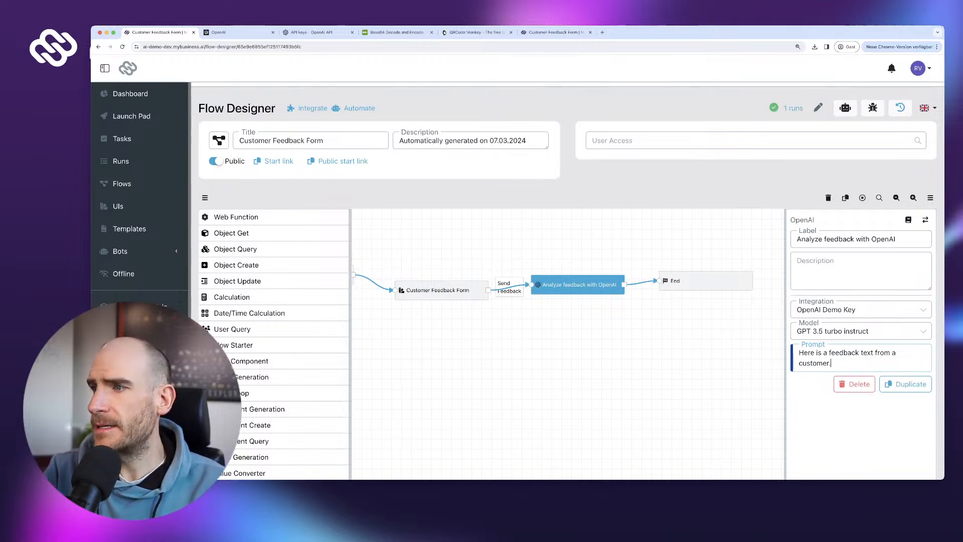
{"action": "type", "text": " Please a"}
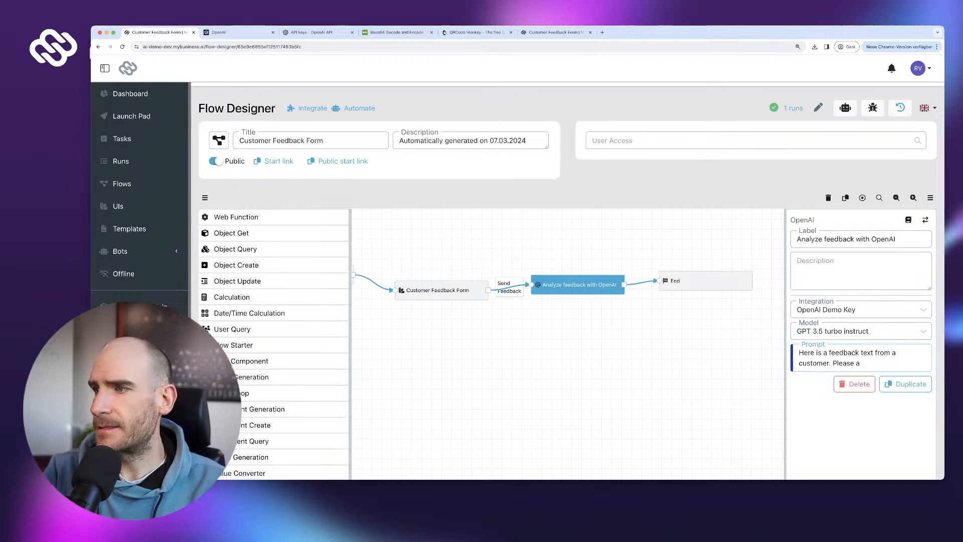
{"action": "type", "text": "nayl"}
{"action": "key", "text": "BackSpace"}
{"action": "key", "text": "BackSpace"}
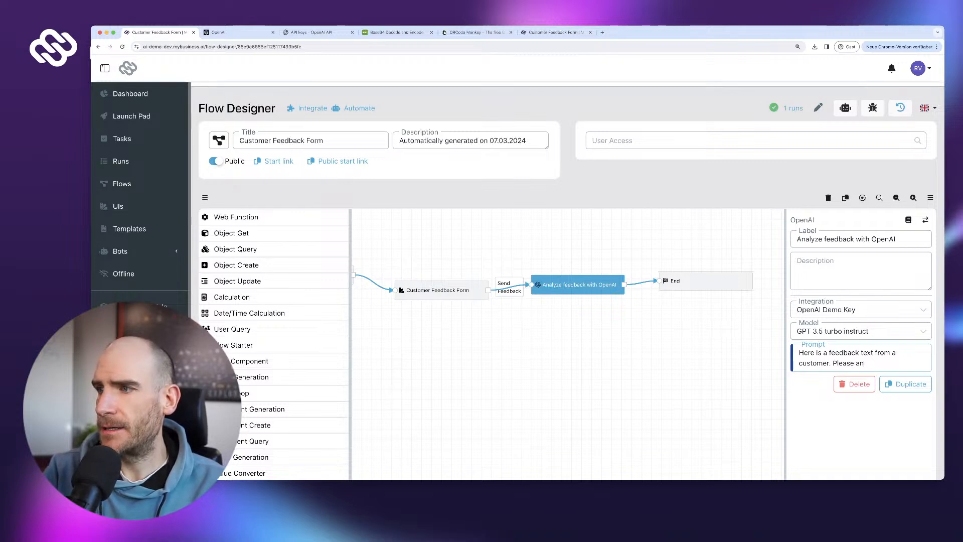
{"action": "type", "text": "alyze"}
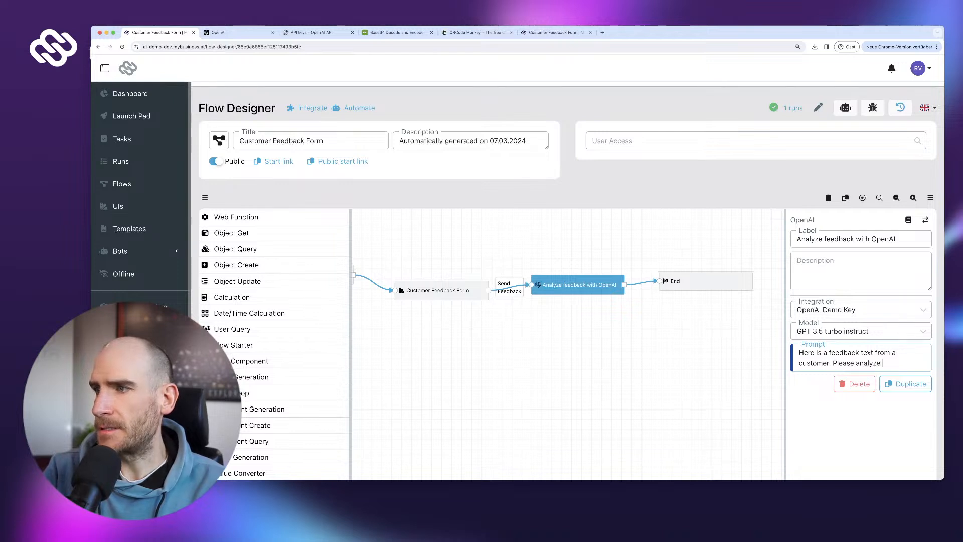
{"action": "type", "text": " its "}
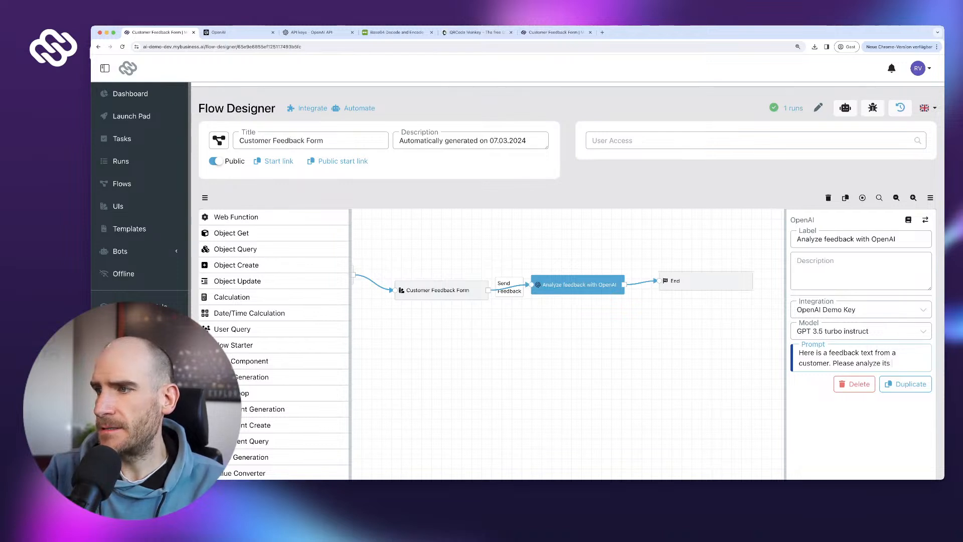
{"action": "type", "text": "setiment."}
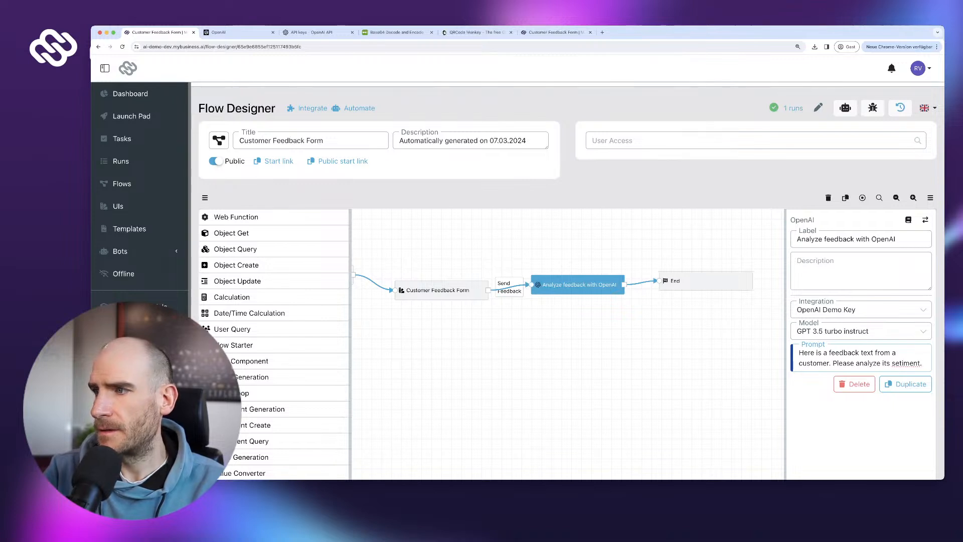
{"action": "key", "text": "BackSpace"}
{"action": "key", "text": "BackSpace"}
{"action": "key", "text": "BackSpace"}
{"action": "key", "text": "BackSpace"}
{"action": "key", "text": "BackSpace"}
{"action": "key", "text": "BackSpace"}
{"action": "key", "text": "BackSpace"}
{"action": "type", "text": "ntime"}
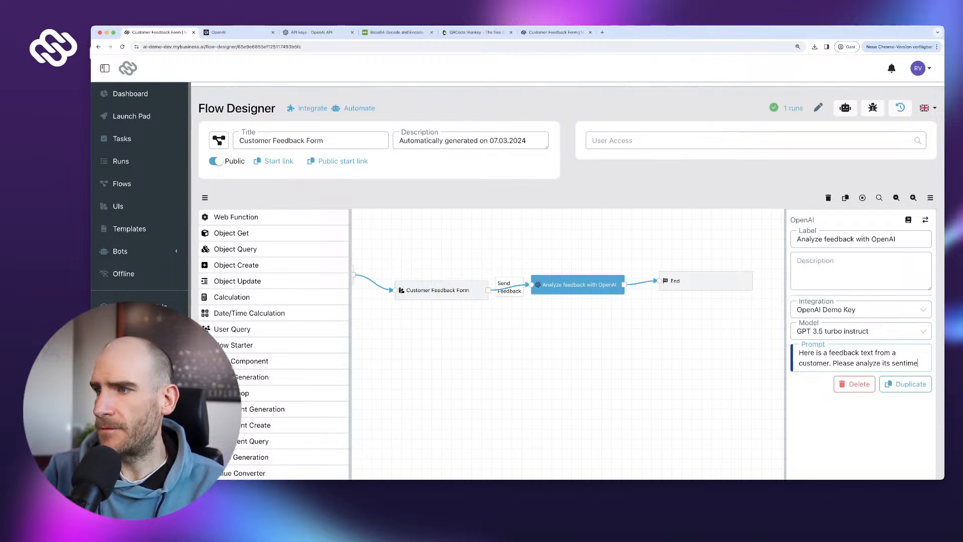
{"action": "type", "text": "nt. If th"}
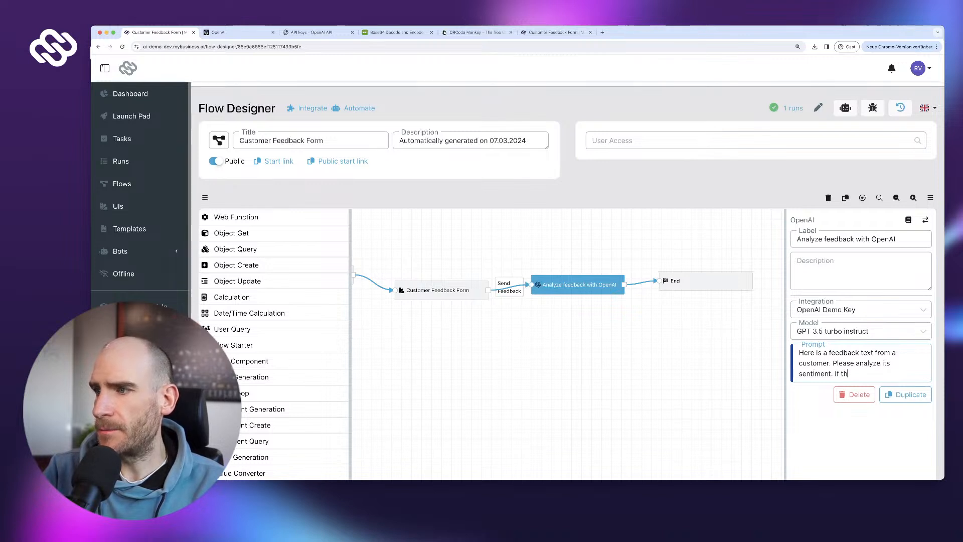
{"action": "type", "text": "is is a pos"}
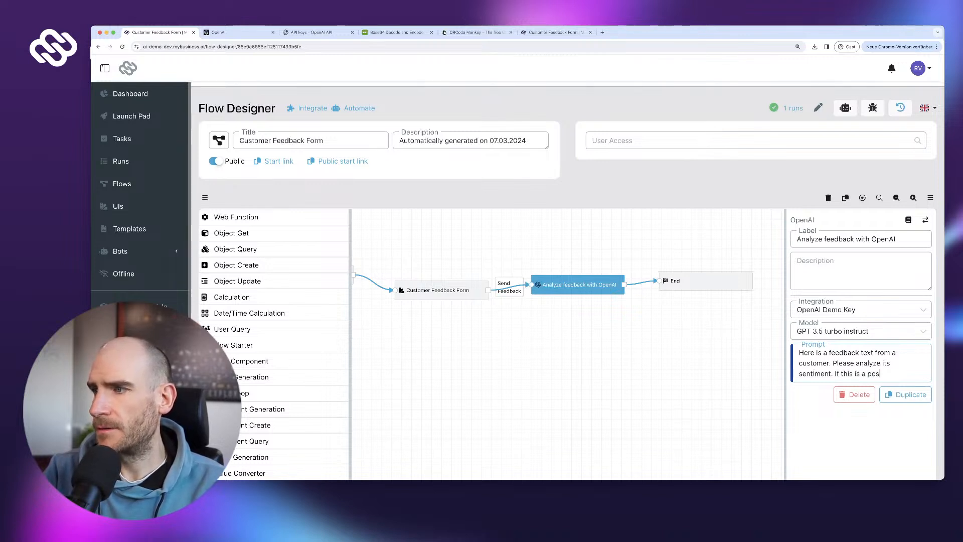
{"action": "type", "text": "itive fee"}
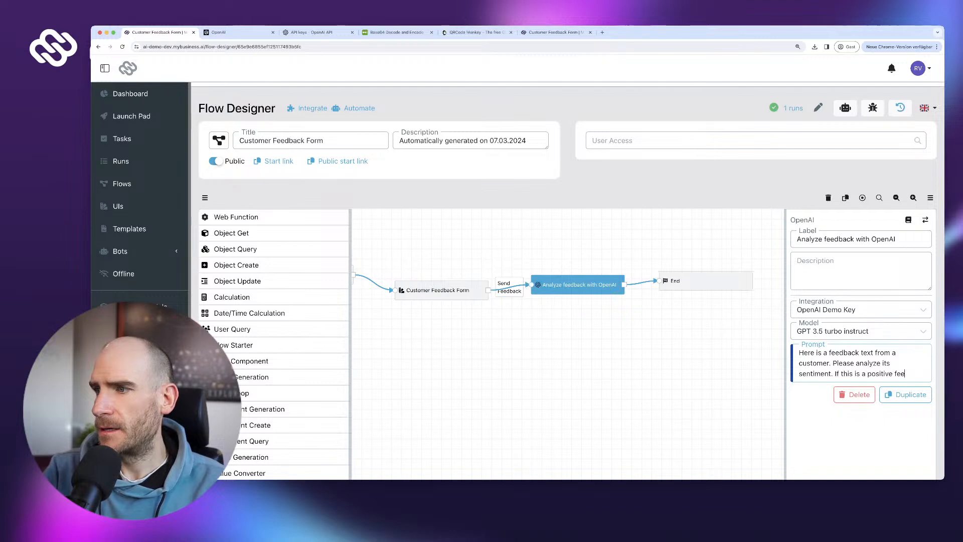
{"action": "type", "text": "dback, ans"}
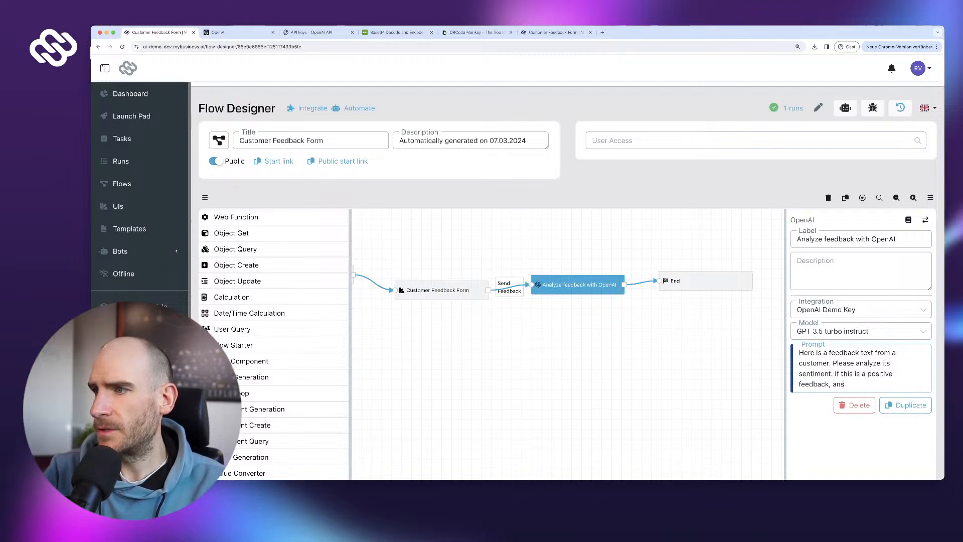
{"action": "type", "text": "wer \"Positiv"}
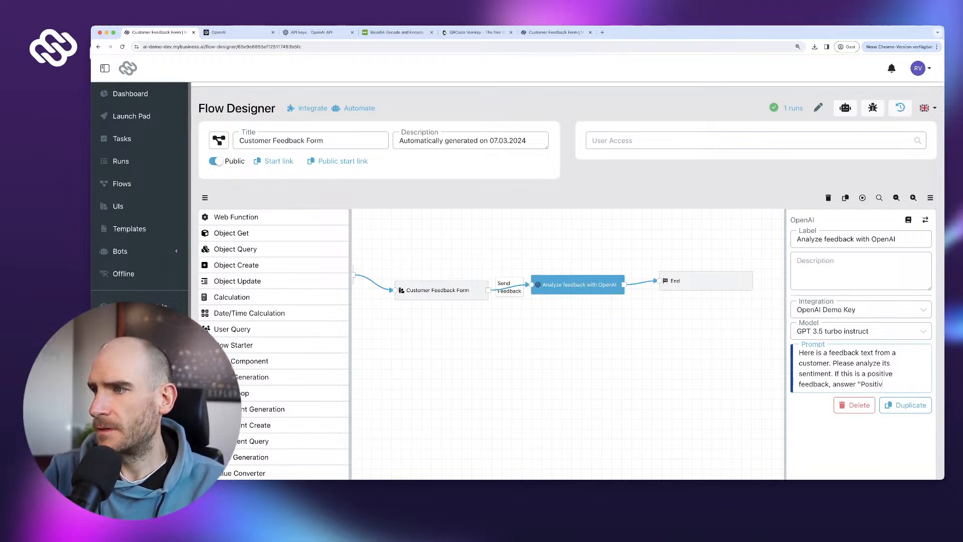
{"action": "type", "text": "e\". I"}
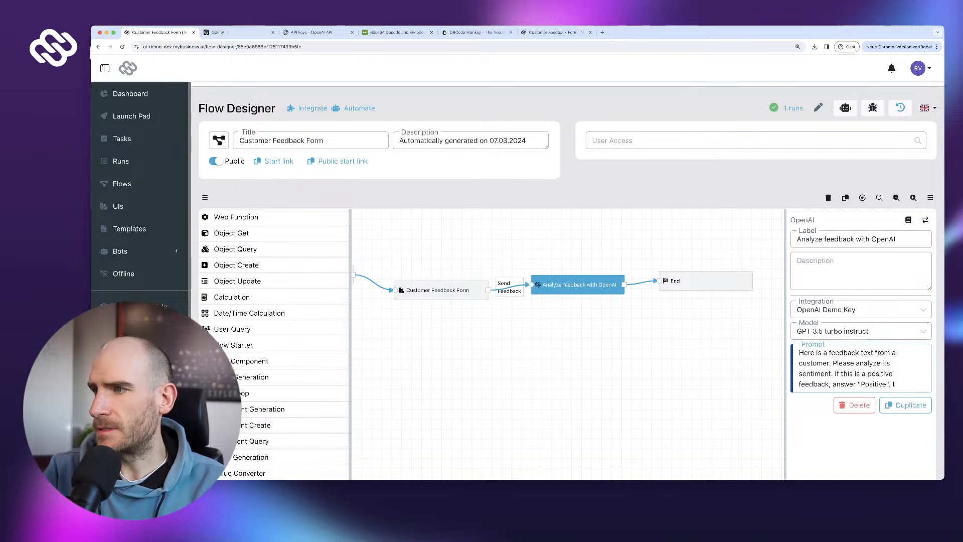
{"action": "type", "text": "f it"}
{"action": "type", "text": " is a"}
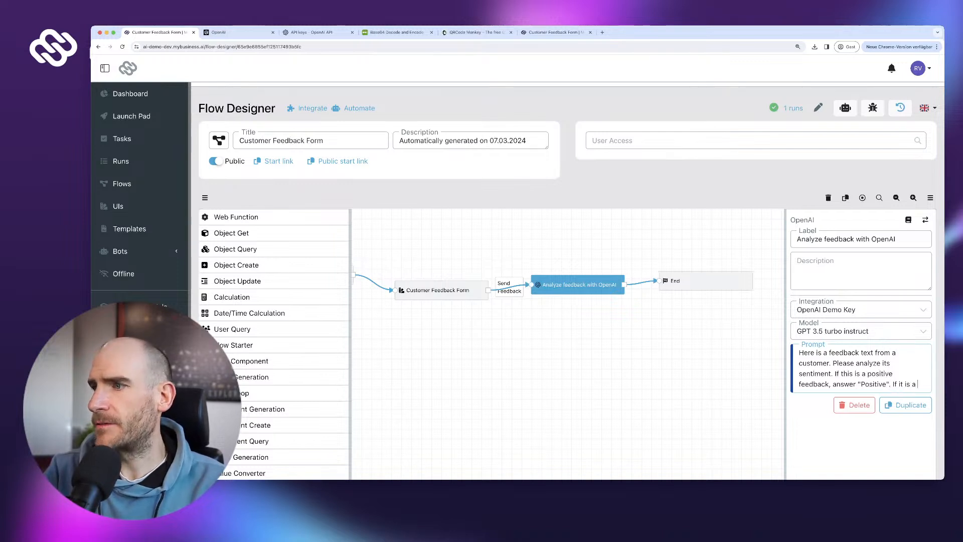
{"action": "type", "text": " negative fe"}
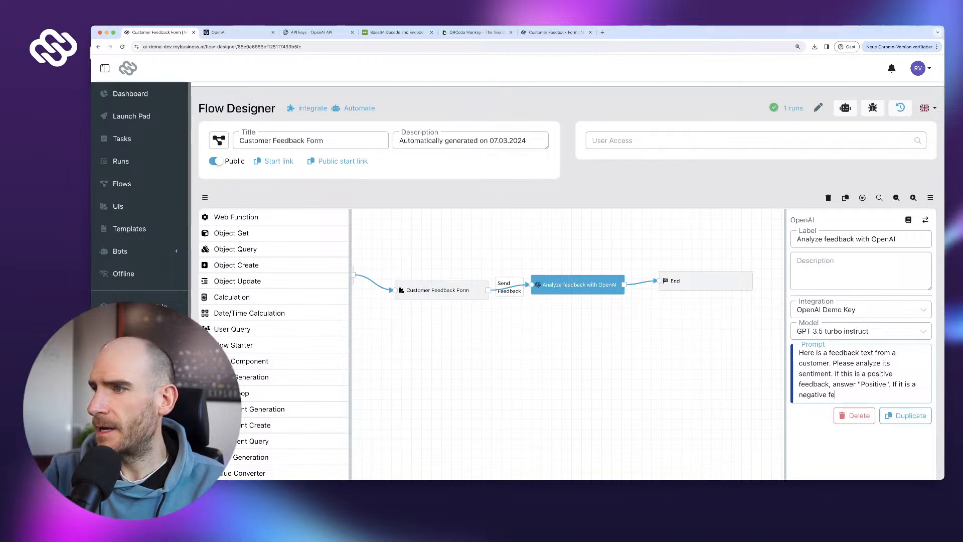
{"action": "type", "text": "edback, answer "}
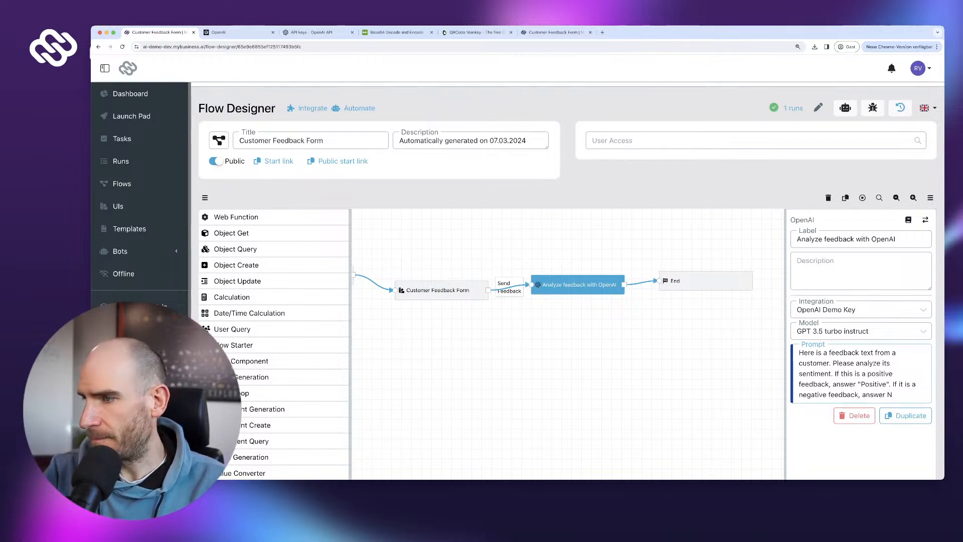
{"action": "type", "text": "§"}
{"action": "key", "text": "BackSpace"}
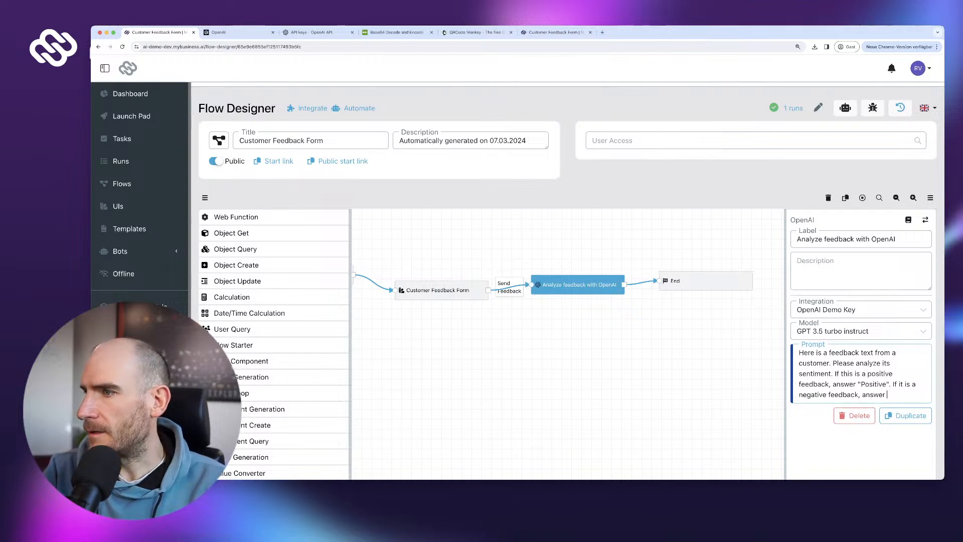
{"action": "type", "text": "\"NEgat"}
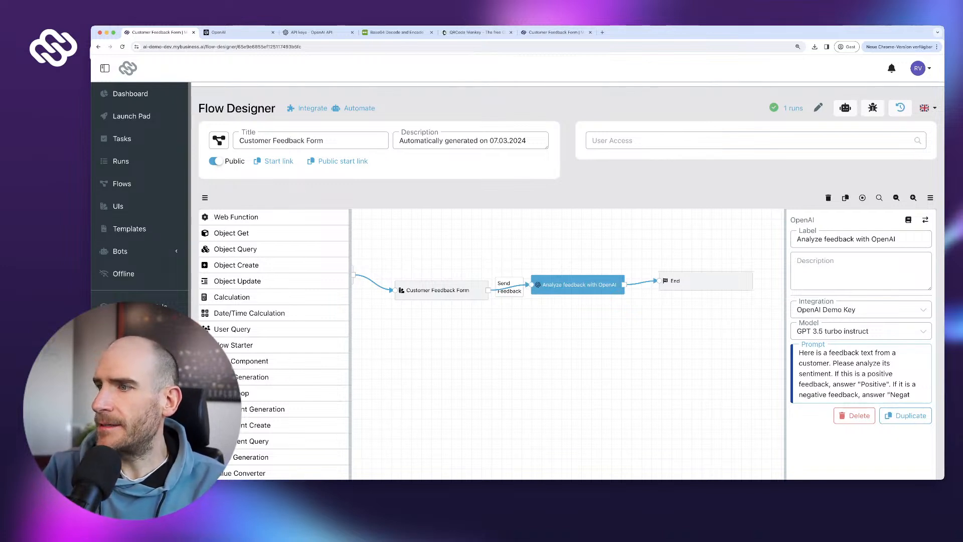
{"action": "type", "text": "ive\" and if "}
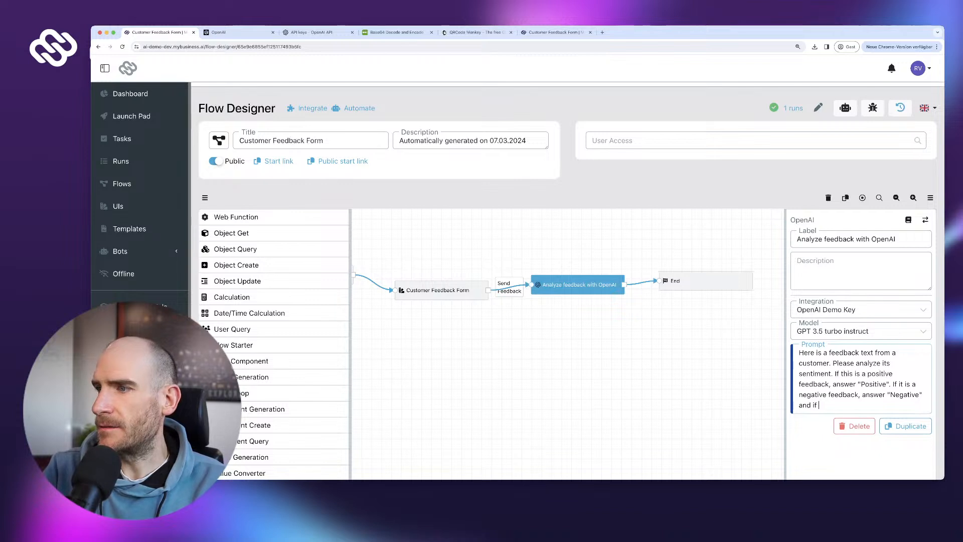
{"action": "type", "text": "it's a neutr"}
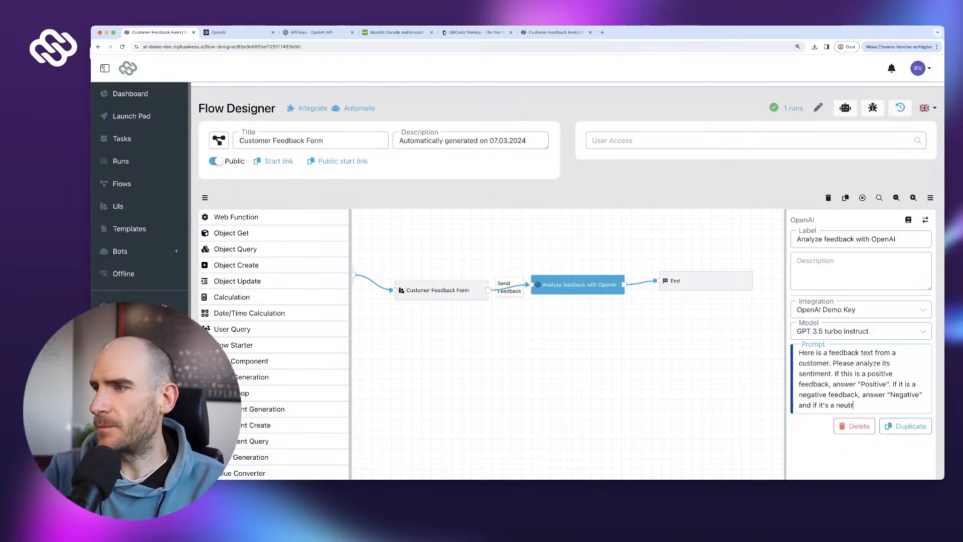
{"action": "type", "text": "al feedback,"}
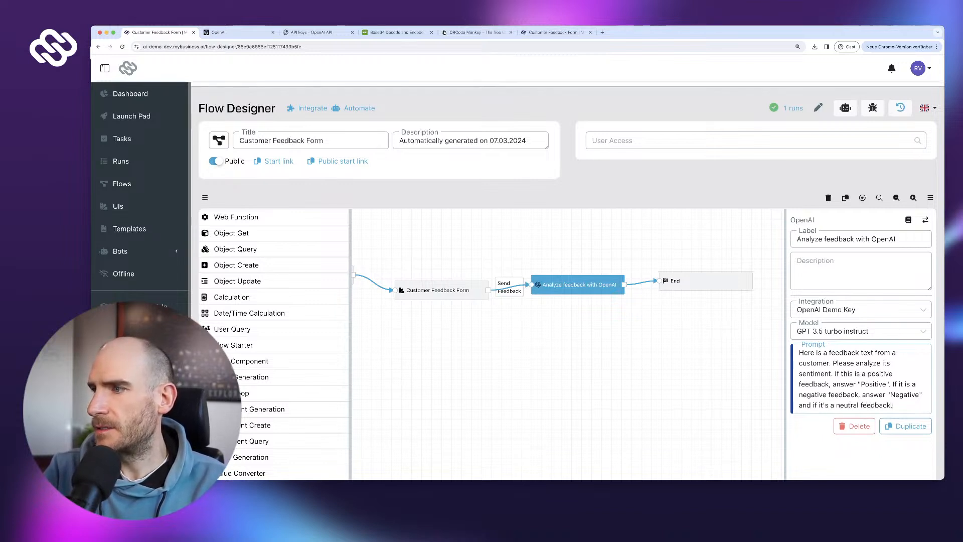
{"action": "type", "text": " answer \"Neut"}
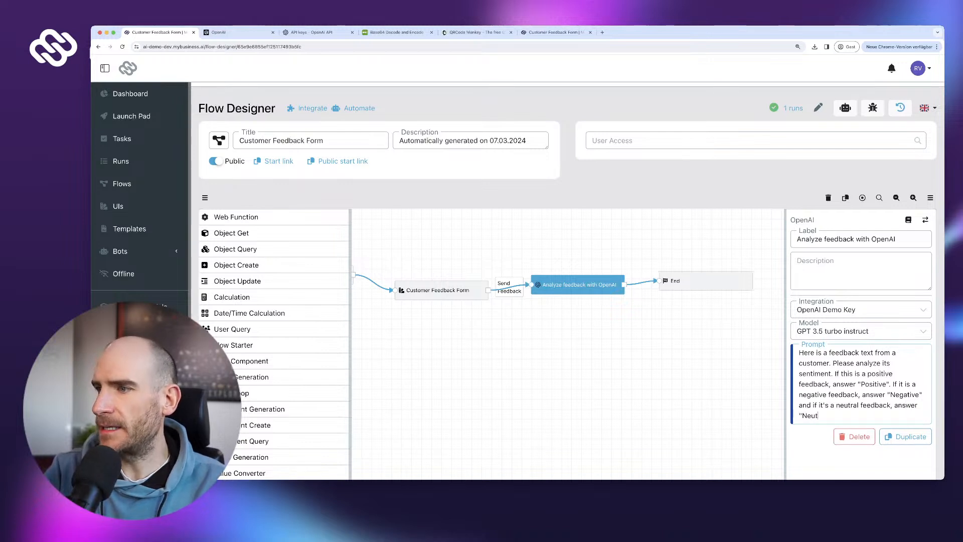
{"action": "type", "text": "ral\"."}
- Add two ### separator lines below the prompt with a blank line between them
{"action": "key", "text": "Return"}
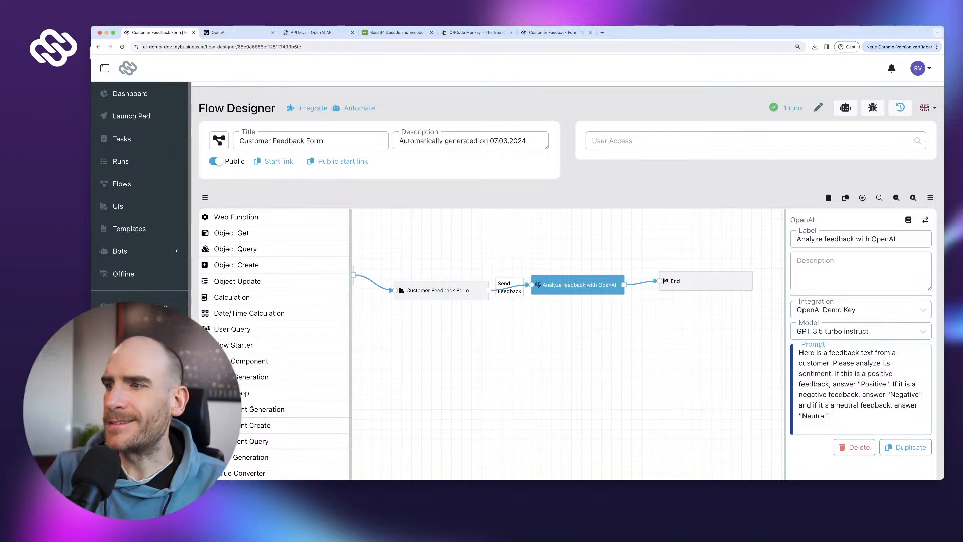
{"action": "type", "text": "###"}
{"action": "key", "text": "Return"}
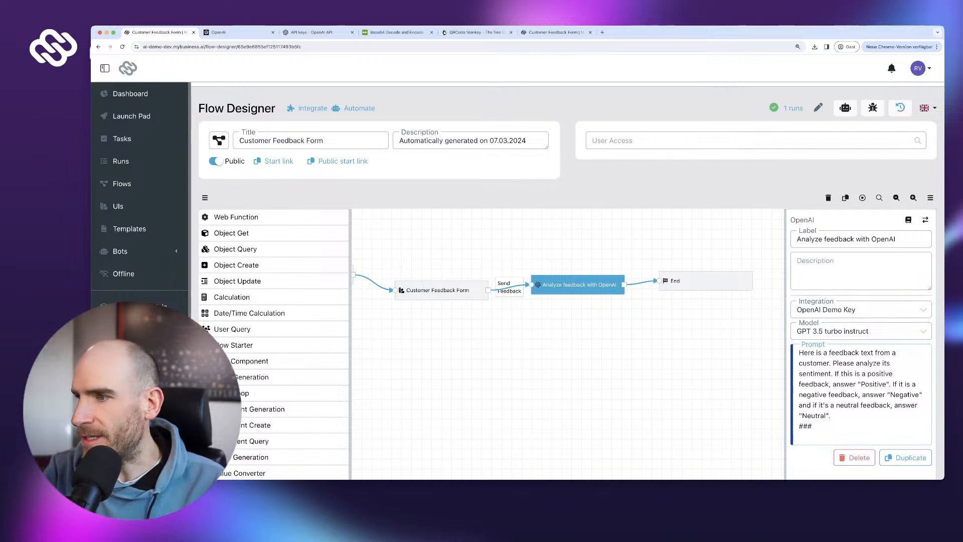
{"action": "type", "text": "##"}
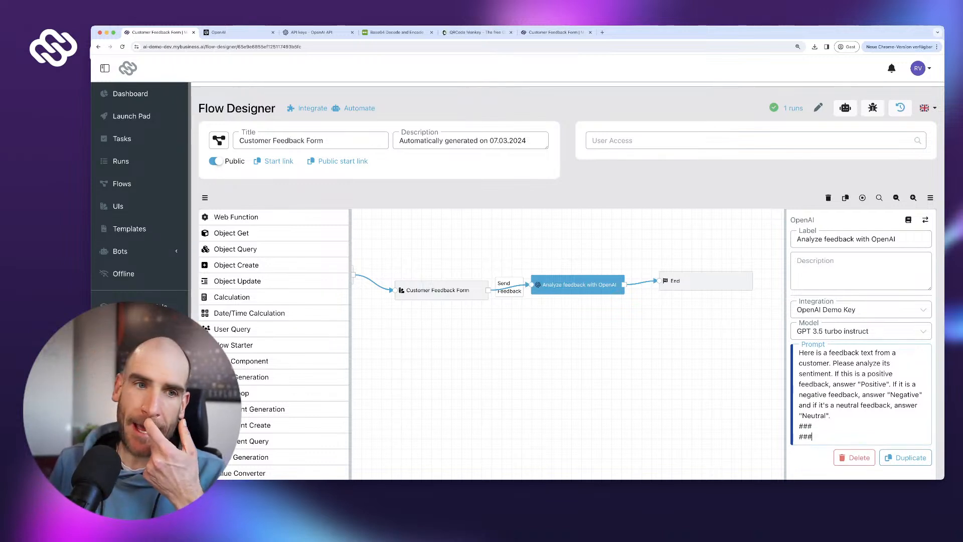
{"action": "type", "text": "#"}
{"action": "key", "text": "Up"}
{"action": "key", "text": "Return"}
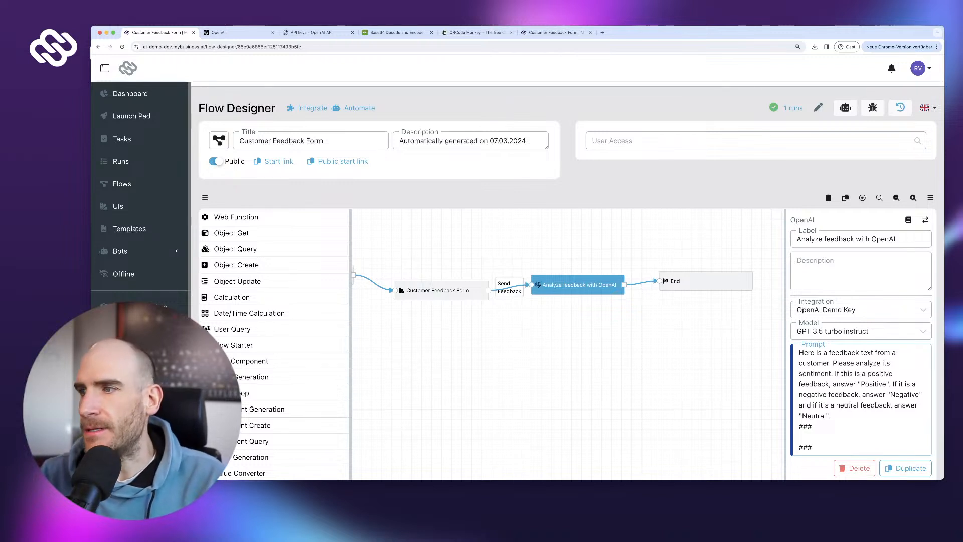
{"action": "scroll", "coordinate": [274, 345], "scroll_direction": "up", "scroll_amount": 5}
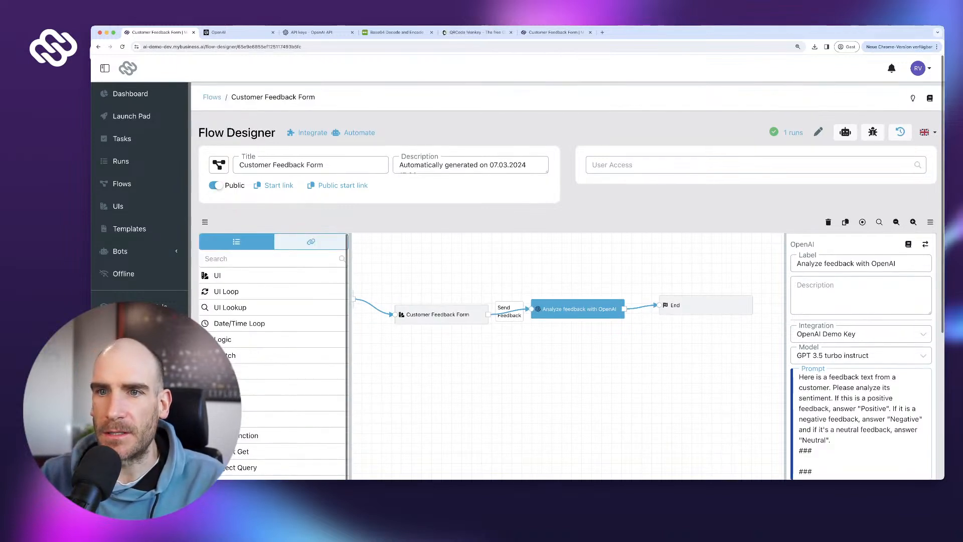
- Insert the form's 'We appreciate your feedback' variable between the ### lines and remove the trailing blank line
{"action": "left_click", "coordinate": [311, 241]}
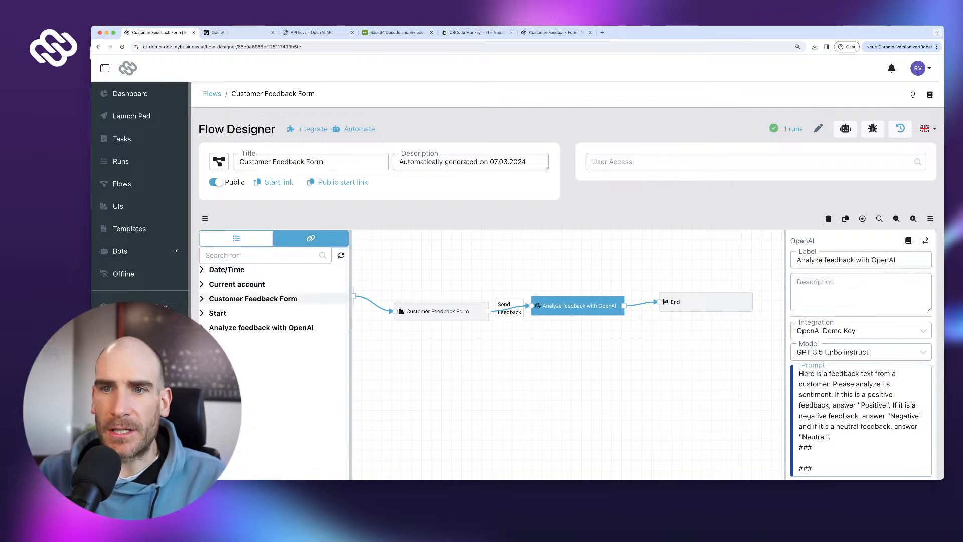
{"action": "left_click", "coordinate": [254, 299]}
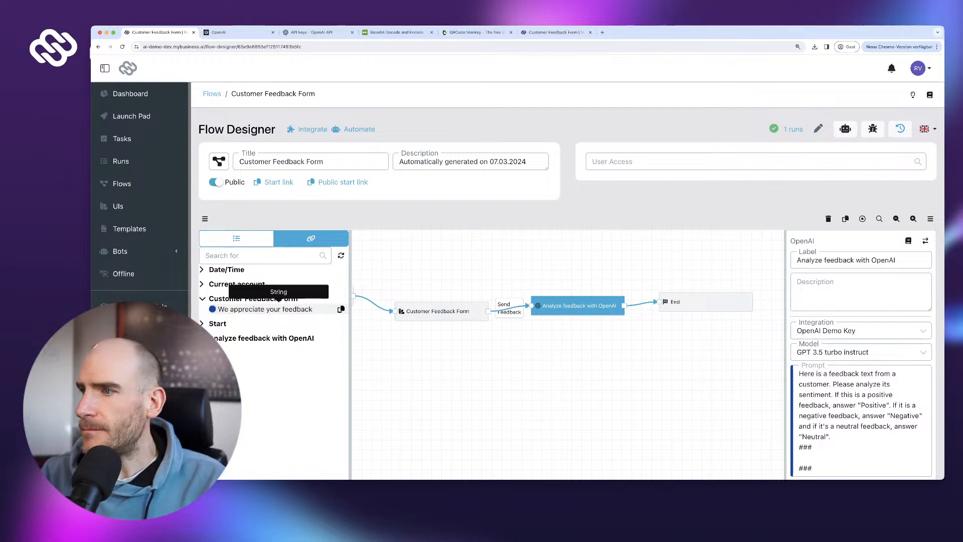
{"action": "left_click", "coordinate": [279, 309]}
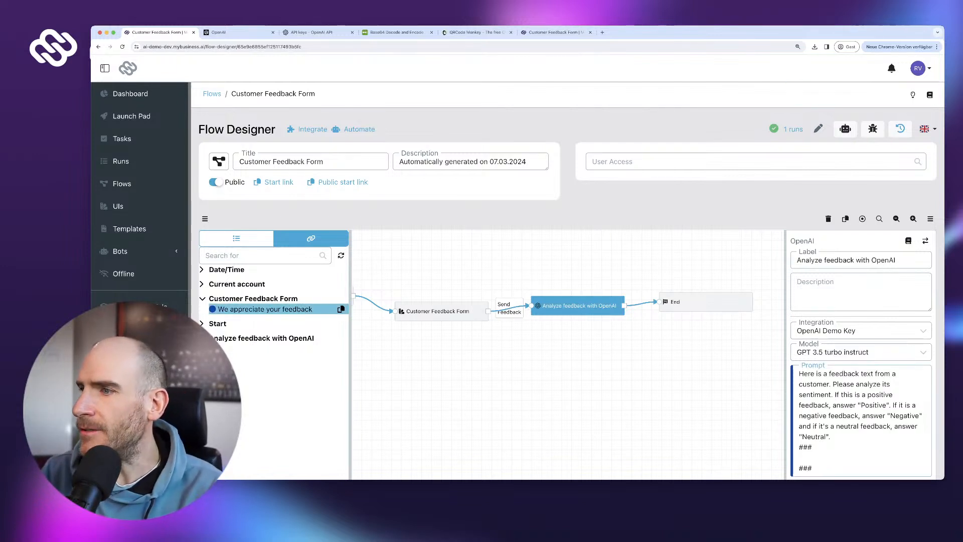
{"action": "type", "text": "We appreciate your feedback"}
{"action": "scroll", "coordinate": [861, 421], "scroll_direction": "down", "scroll_amount": 2}
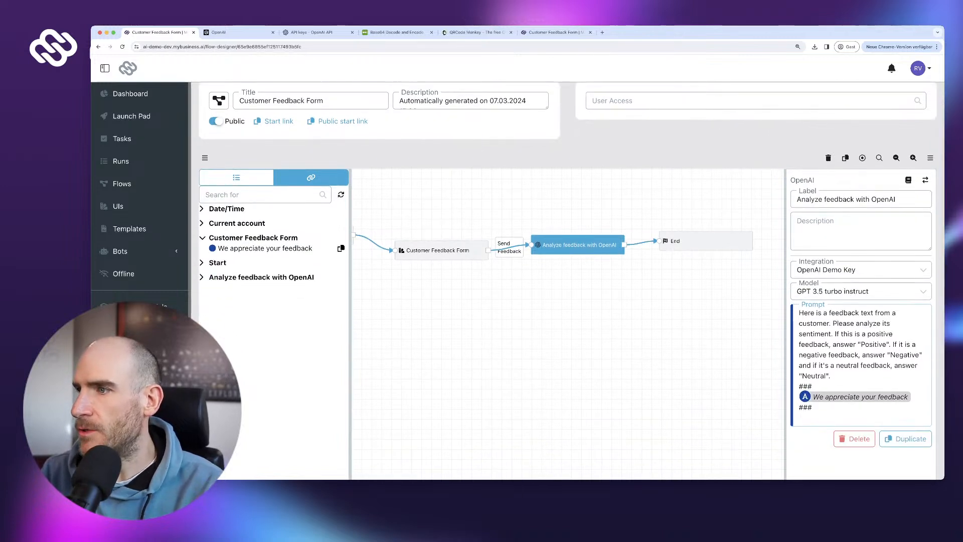
{"action": "key", "text": "BackSpace"}
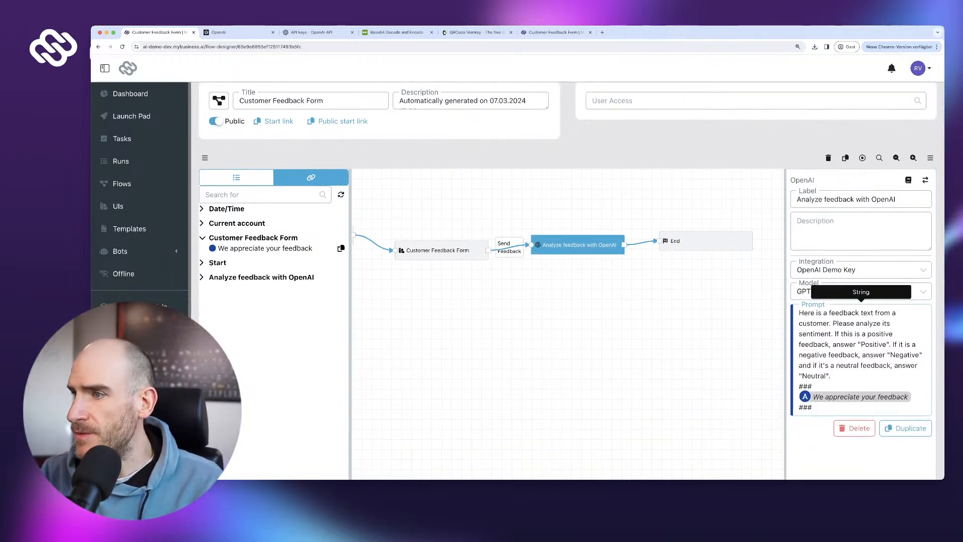
{"action": "scroll", "coordinate": [860, 311], "scroll_direction": "up", "scroll_amount": 2}
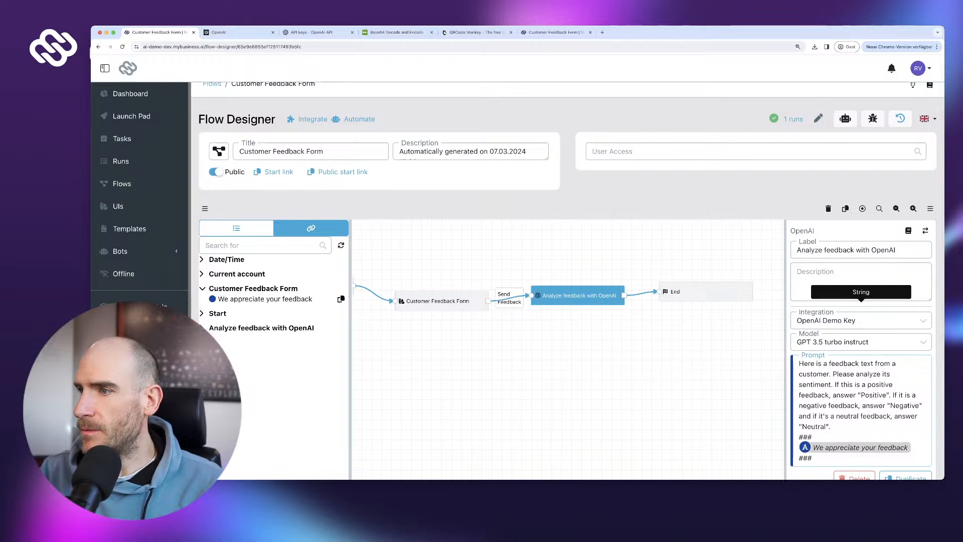
{"action": "scroll", "coordinate": [861, 311], "scroll_direction": "down", "scroll_amount": 2}
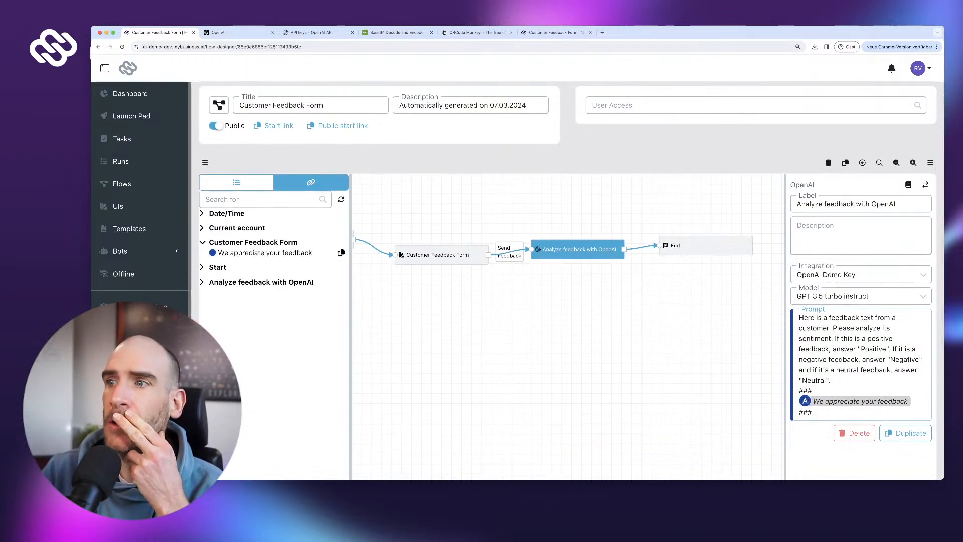
- Move the End step further right of the OpenAI analysis step on the flow canvas
{"action": "left_click_drag", "start_coordinate": [706, 246], "coordinate": [744, 248]}
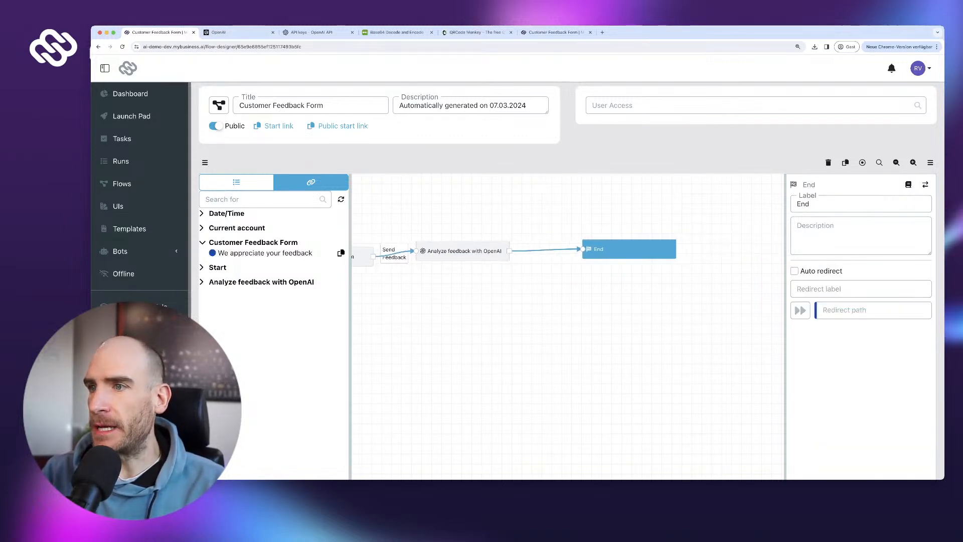
{"action": "left_click", "coordinate": [463, 251]}
{"action": "left_click_drag", "start_coordinate": [602, 249], "coordinate": [698, 249]}
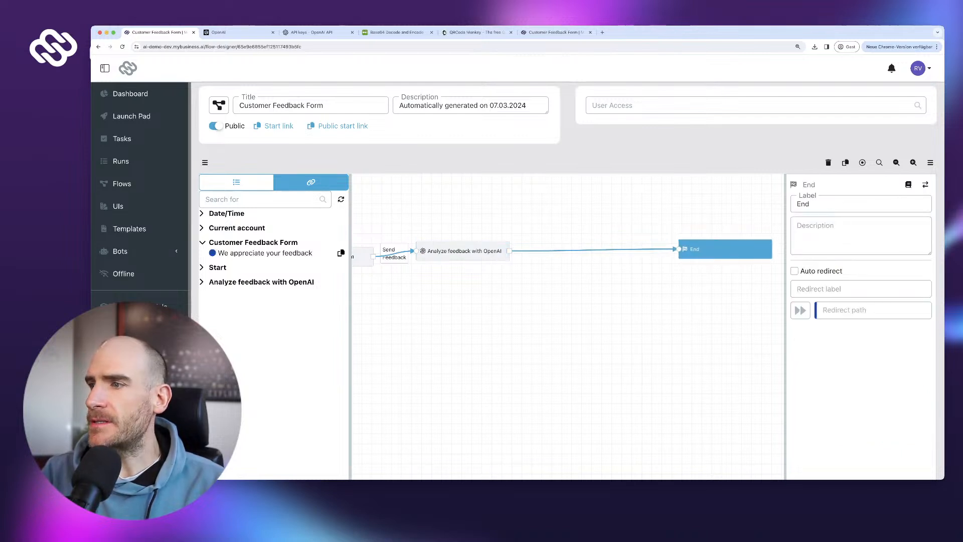
{"action": "left_click", "coordinate": [635, 249]}
- Publish the Customer Feedback Form flow, confirming even though it is untested
{"action": "scroll", "coordinate": [567, 280], "scroll_direction": "down", "scroll_amount": 5}
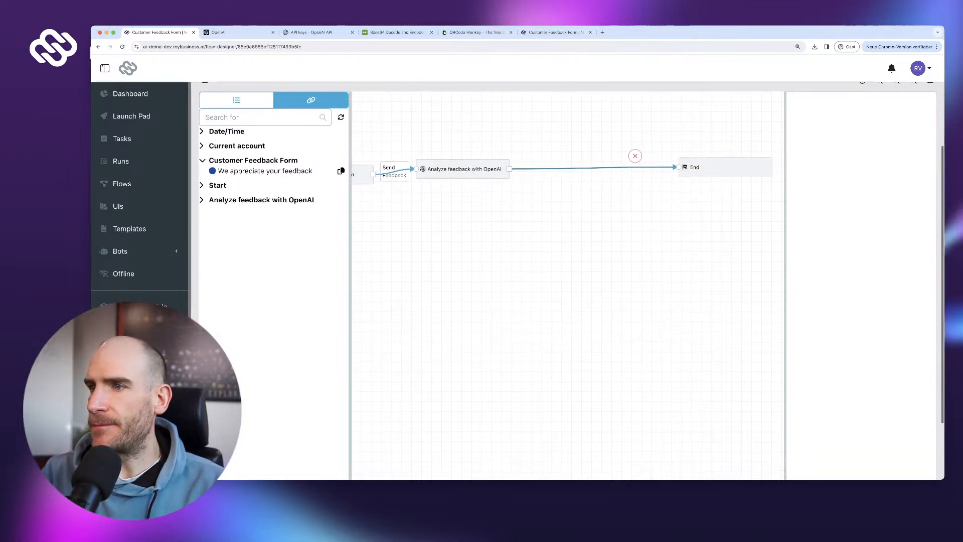
{"action": "left_click", "coordinate": [903, 422]}
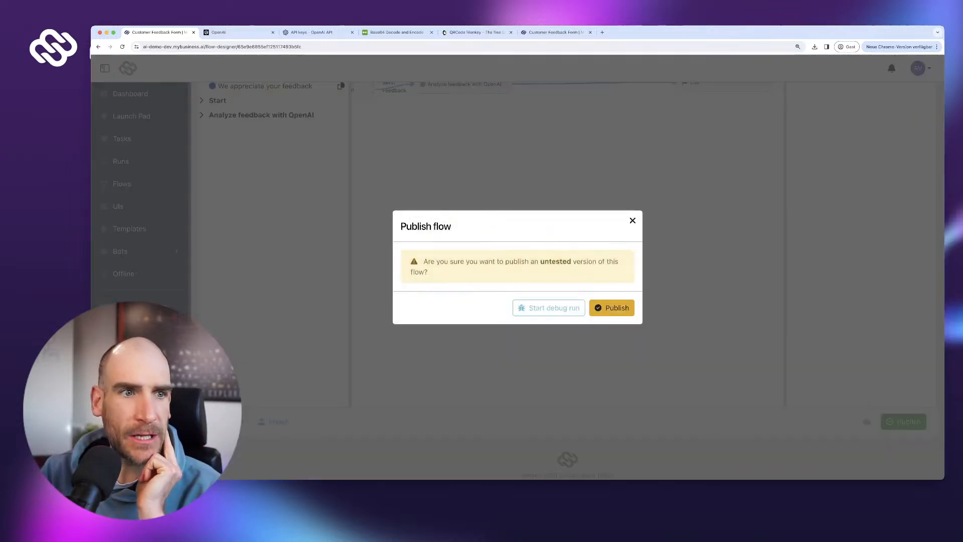
{"action": "left_click", "coordinate": [613, 307]}
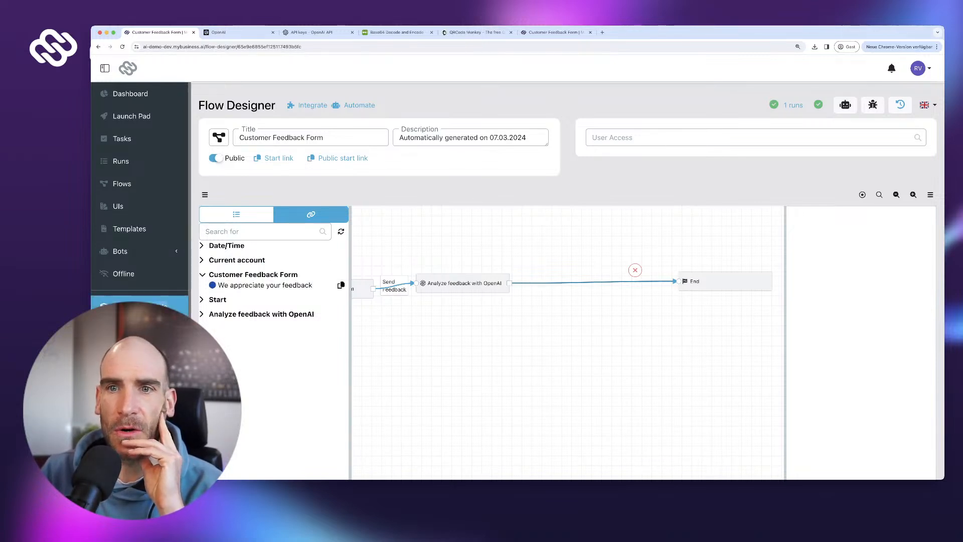
- Create a new business model named 'Customer Feedback' for both singular and plural names
{"action": "left_click", "coordinate": [139, 306]}
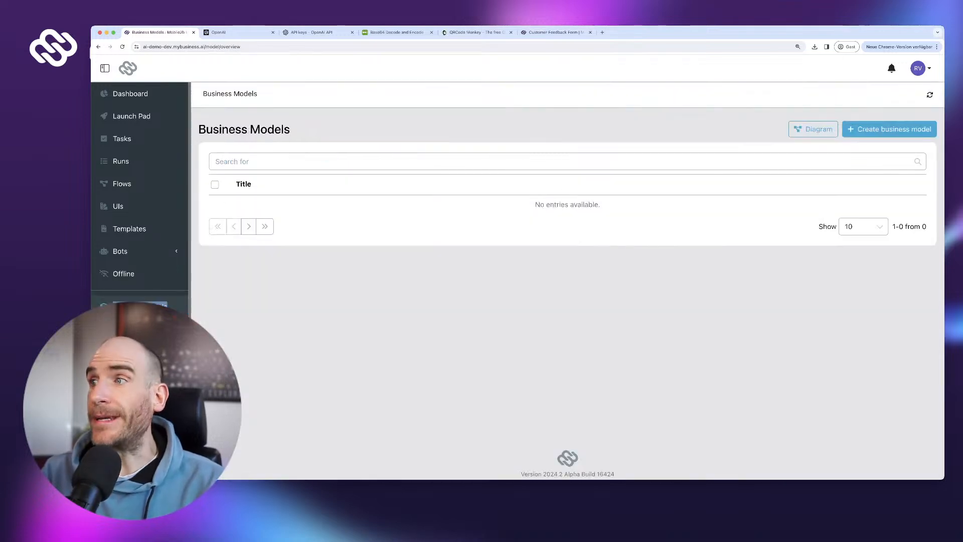
{"action": "left_click", "coordinate": [889, 129]}
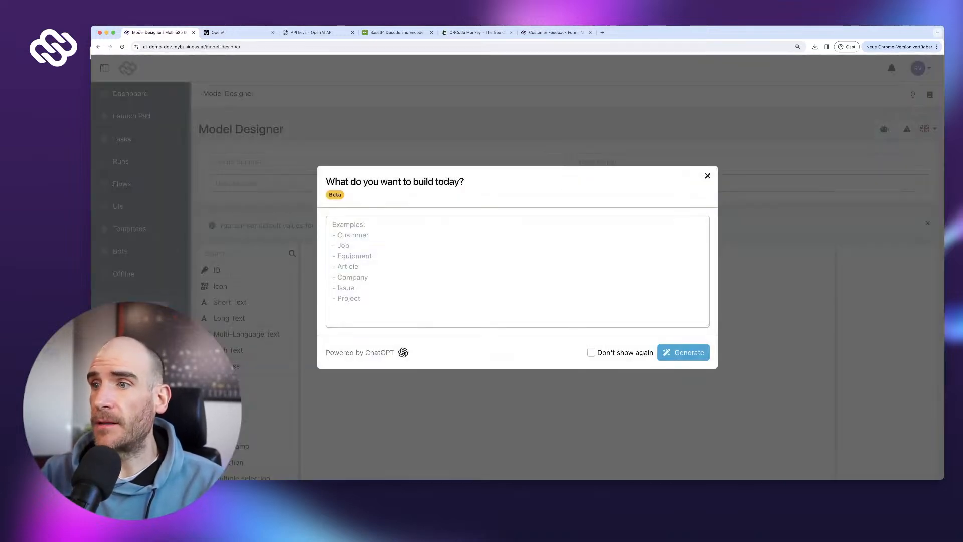
{"action": "left_click", "coordinate": [591, 352]}
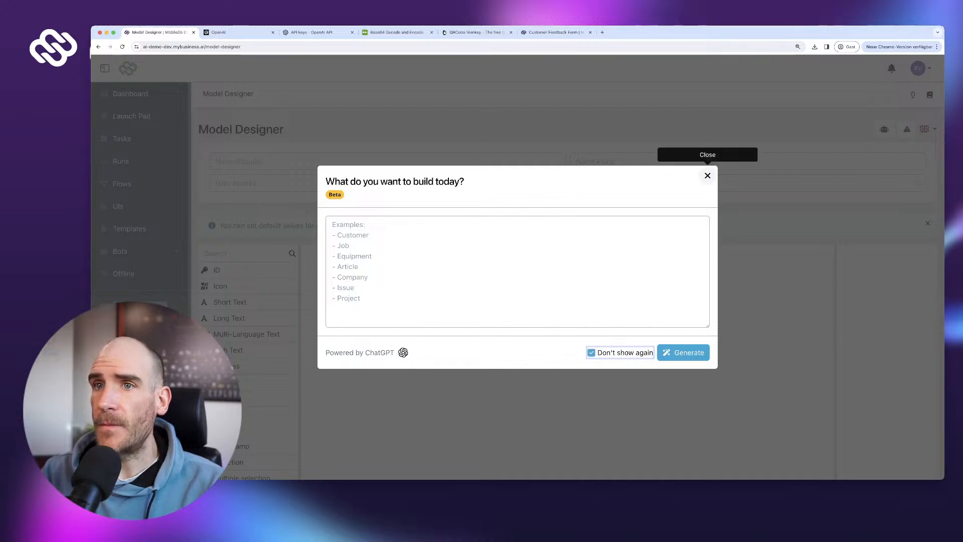
{"action": "left_click", "coordinate": [707, 175]}
{"action": "left_click", "coordinate": [281, 161]}
{"action": "type", "text": "Cus"}
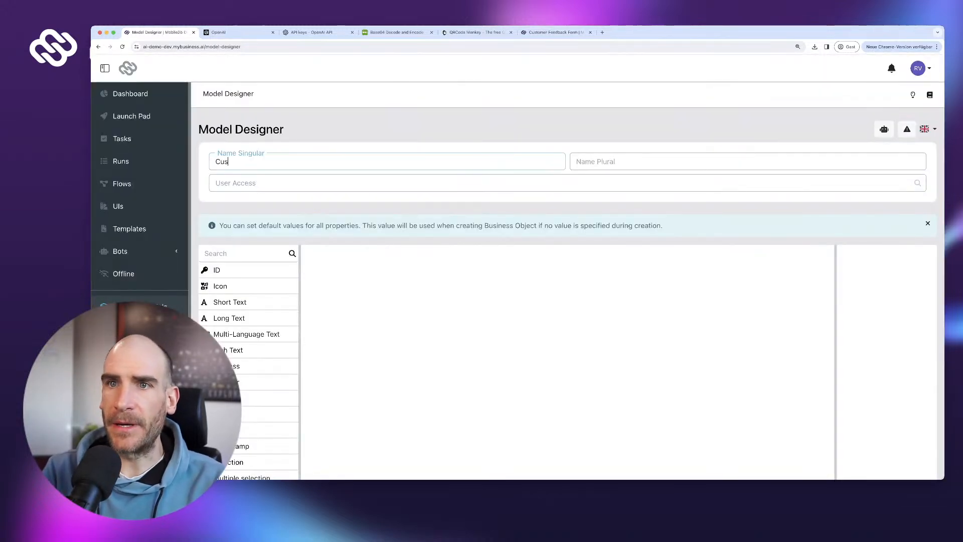
{"action": "type", "text": "tomer Feedback"}
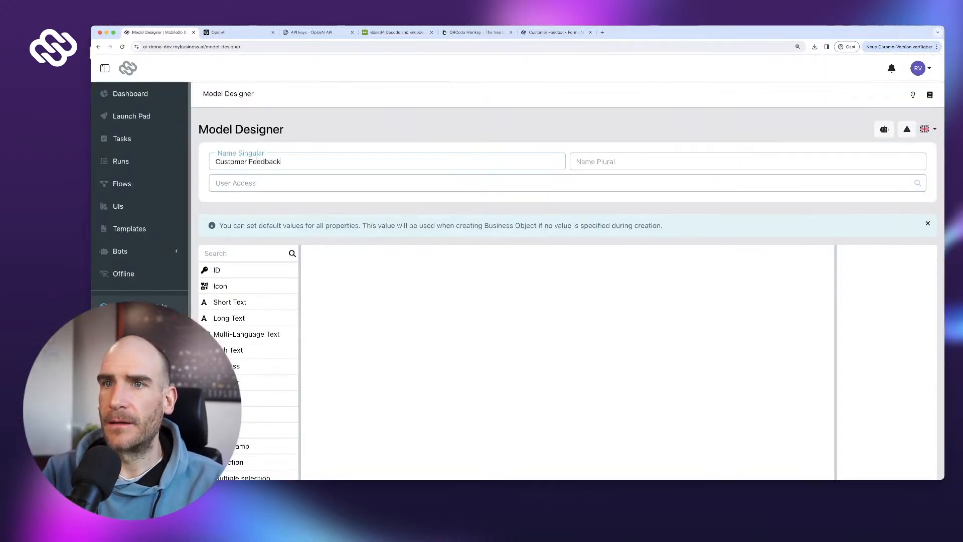
{"action": "key", "text": "ctrl+a"}
{"action": "key", "text": "ctrl+c"}
{"action": "key", "text": "Tab"}
{"action": "key", "text": "ctrl+v"}
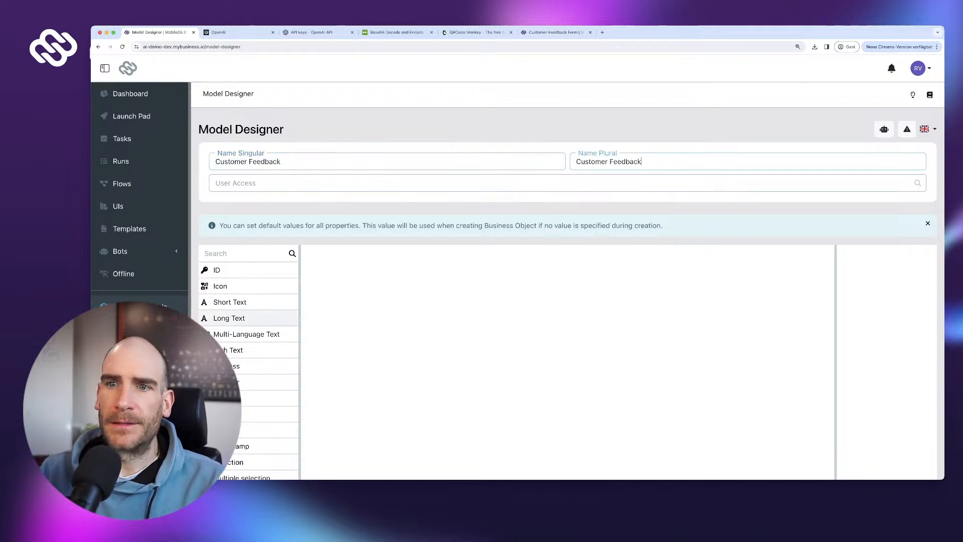
- Add a Long Text field called 'Feedback' to the model
{"action": "left_click", "coordinate": [229, 318]}
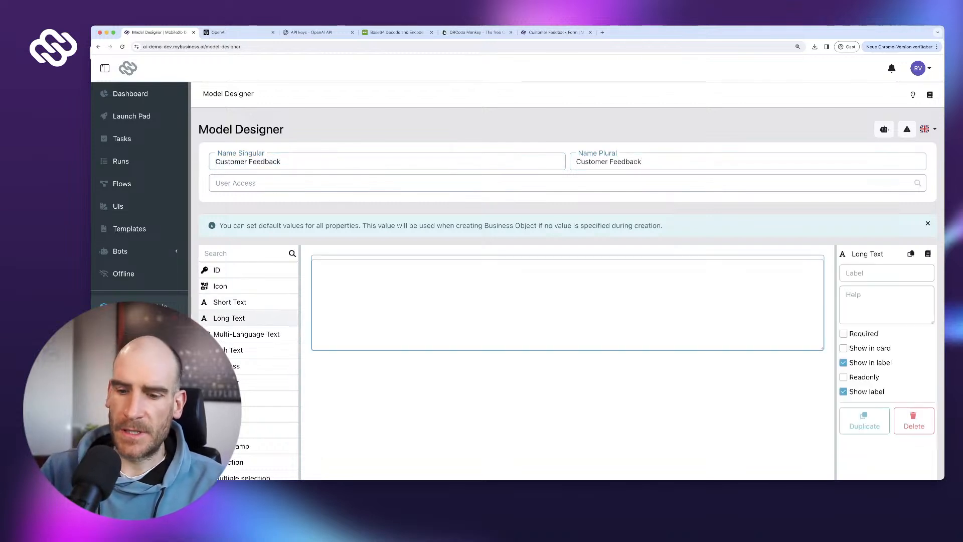
{"action": "type", "text": "Feedba"}
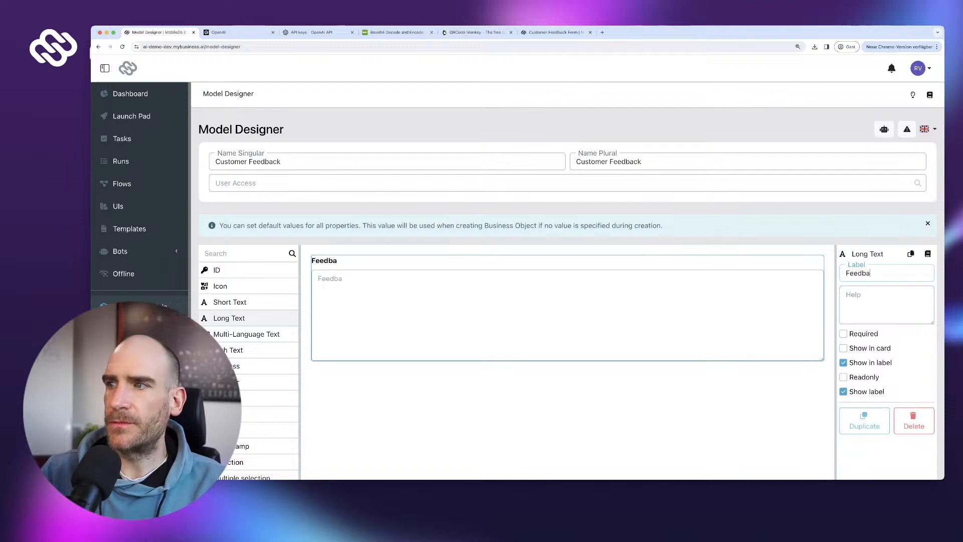
{"action": "type", "text": "ck"}
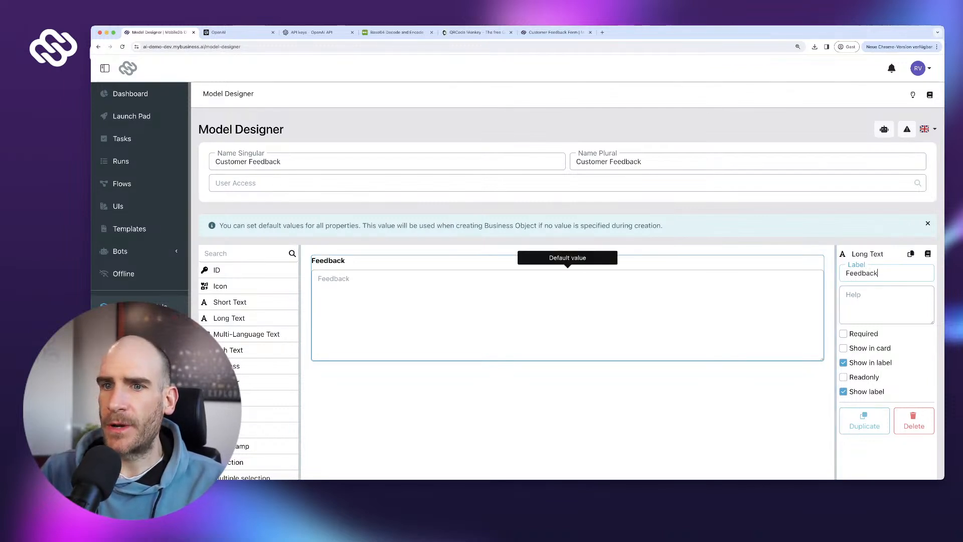
{"action": "scroll", "coordinate": [251, 318], "scroll_direction": "down", "scroll_amount": 2}
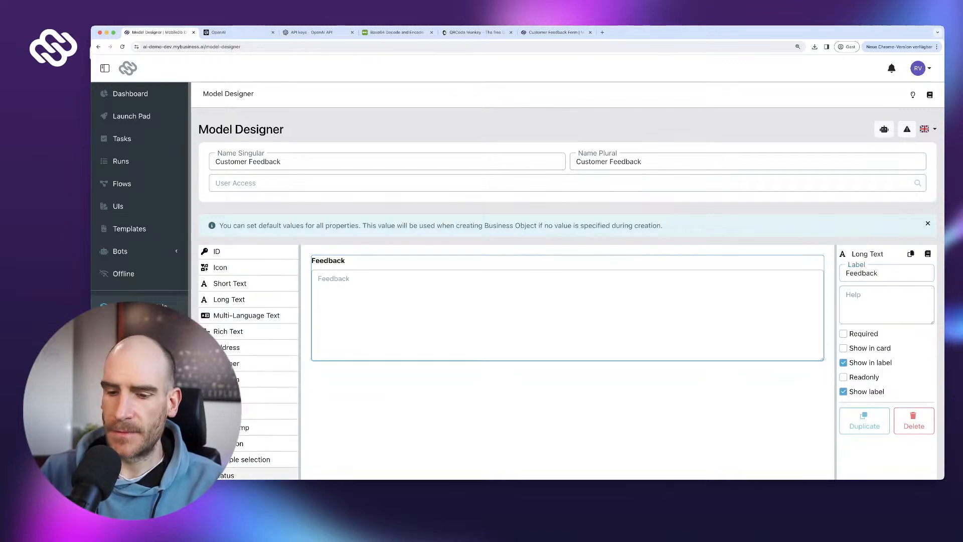
- Add a status field labelled 'Sentiment' with its first option renamed to 'Positive'
{"action": "left_click", "coordinate": [226, 475]}
{"action": "type", "text": "Se"}
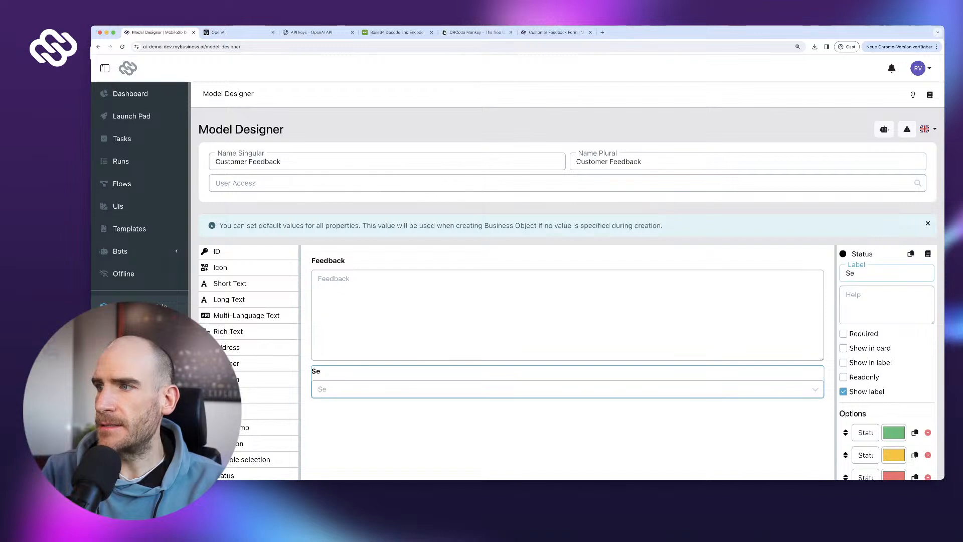
{"action": "type", "text": "ntiment"}
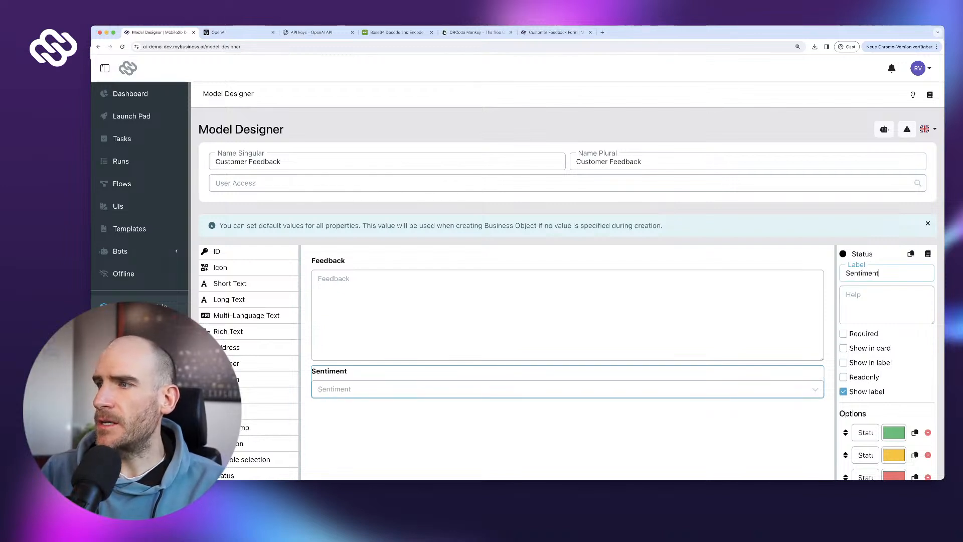
{"action": "scroll", "coordinate": [858, 339], "scroll_direction": "down", "scroll_amount": 3}
{"action": "triple_click", "coordinate": [859, 340]}
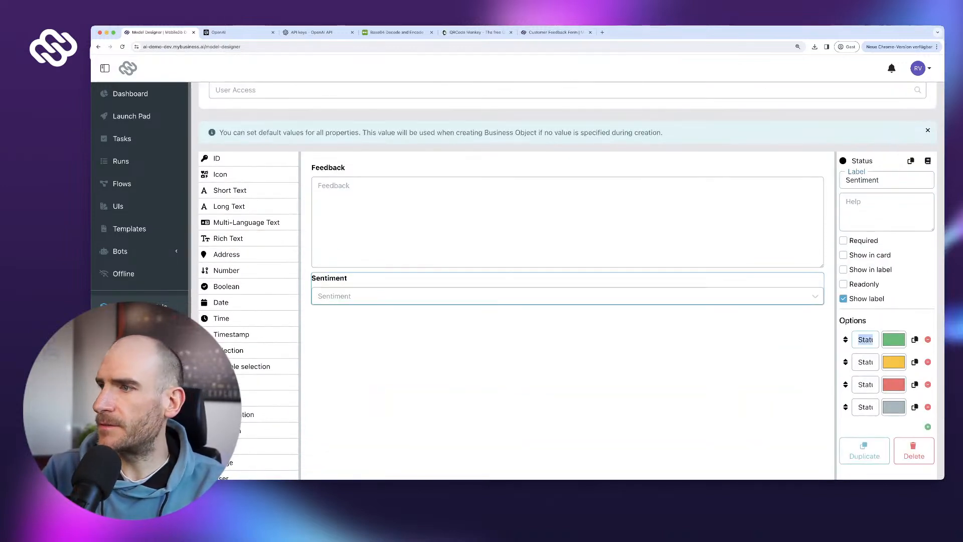
{"action": "type", "text": "Positive"}
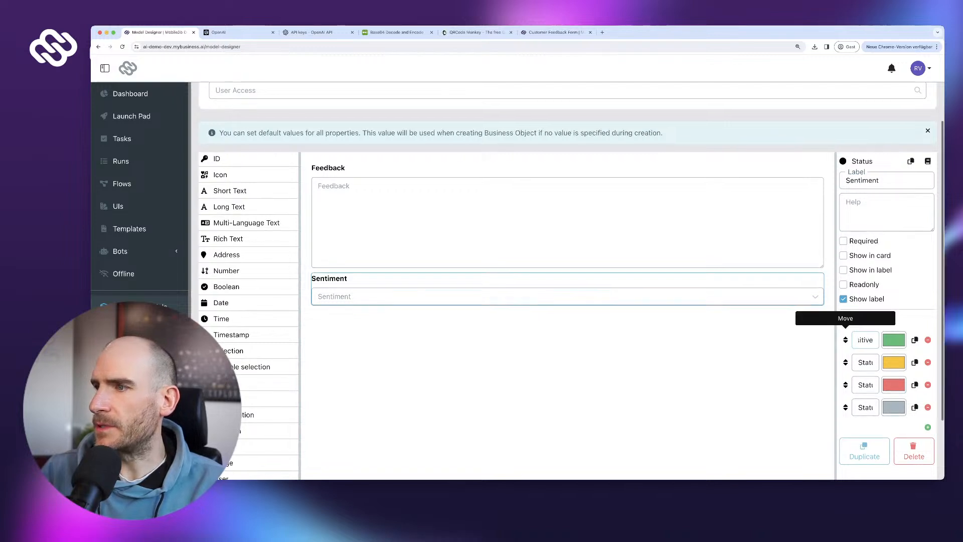
{"action": "left_click_drag", "start_coordinate": [835, 335], "coordinate": [761, 335]}
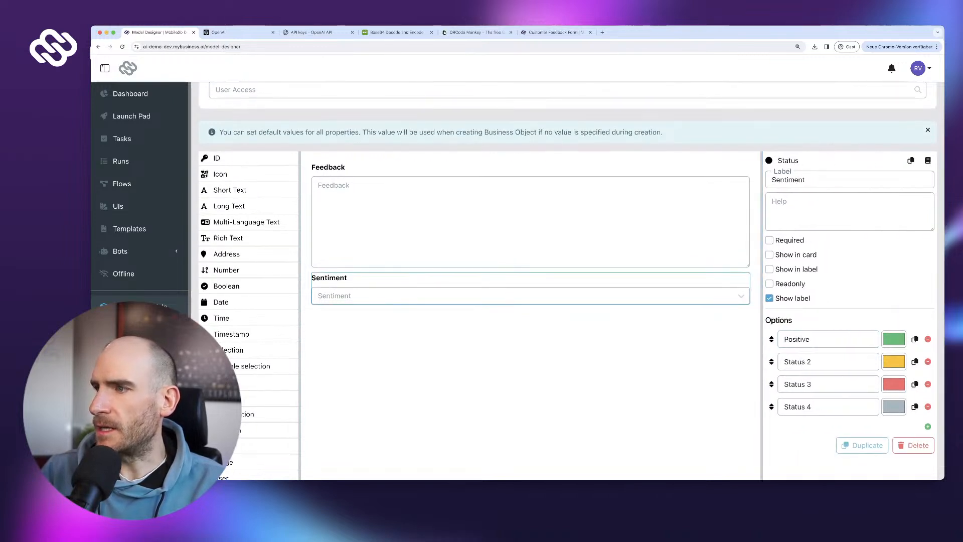
- Delete Status 2, name the other options 'Negative' and 'Neutral', and show Sentiment in cards
{"action": "left_click", "coordinate": [927, 362]}
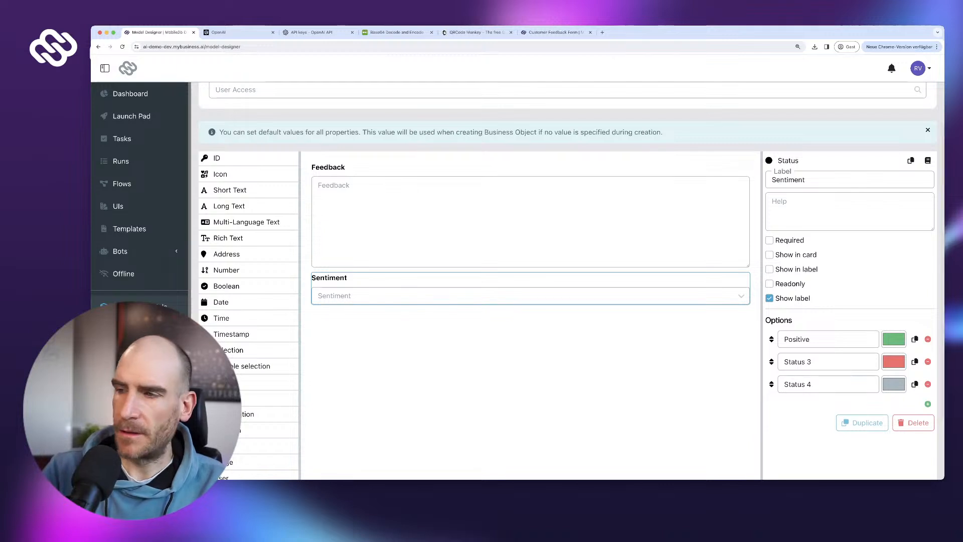
{"action": "triple_click", "coordinate": [802, 361]}
{"action": "type", "text": "Negative"}
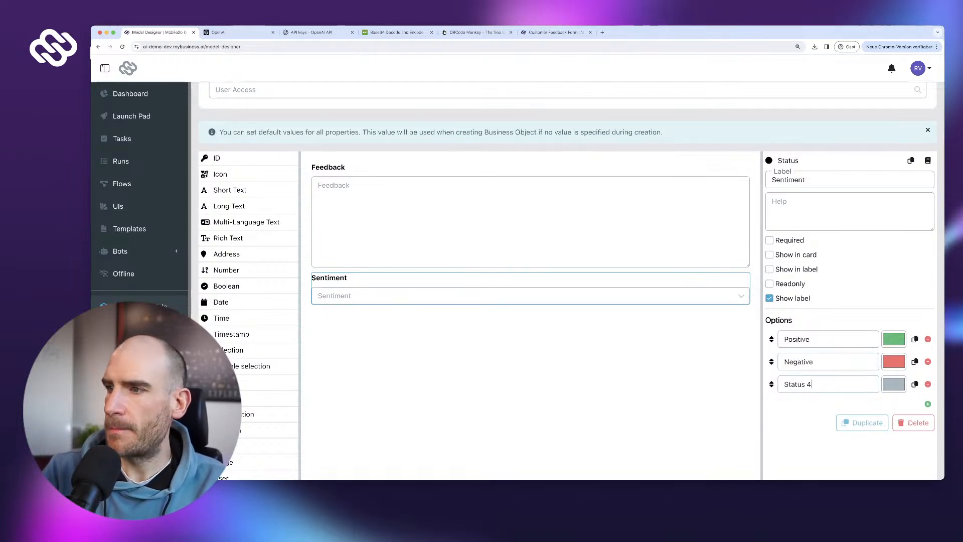
{"action": "triple_click", "coordinate": [798, 384]}
{"action": "type", "text": "Neutral"}
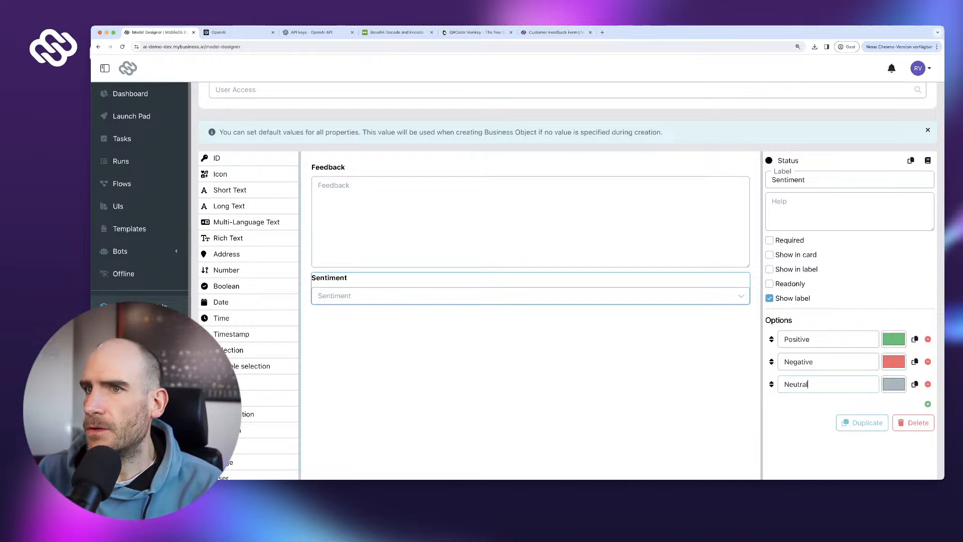
{"action": "left_click", "coordinate": [769, 254]}
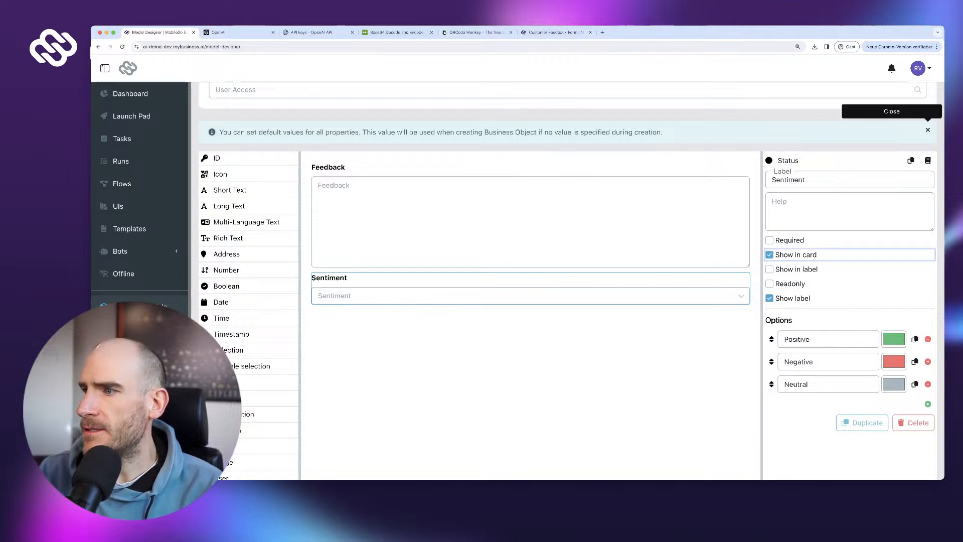
- Dismiss the default-values banner and save the Customer Feedback model
{"action": "left_click", "coordinate": [927, 130]}
{"action": "scroll", "coordinate": [927, 130], "scroll_direction": "down", "scroll_amount": 2}
{"action": "left_click", "coordinate": [907, 434]}
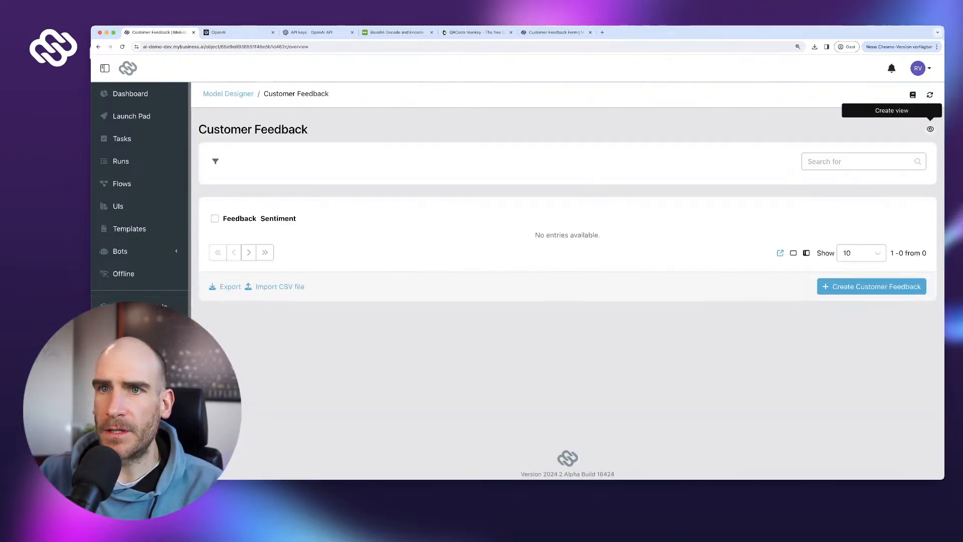
- Create a view for Customer Feedback and give it the Comment Smile icon
{"action": "left_click", "coordinate": [930, 128]}
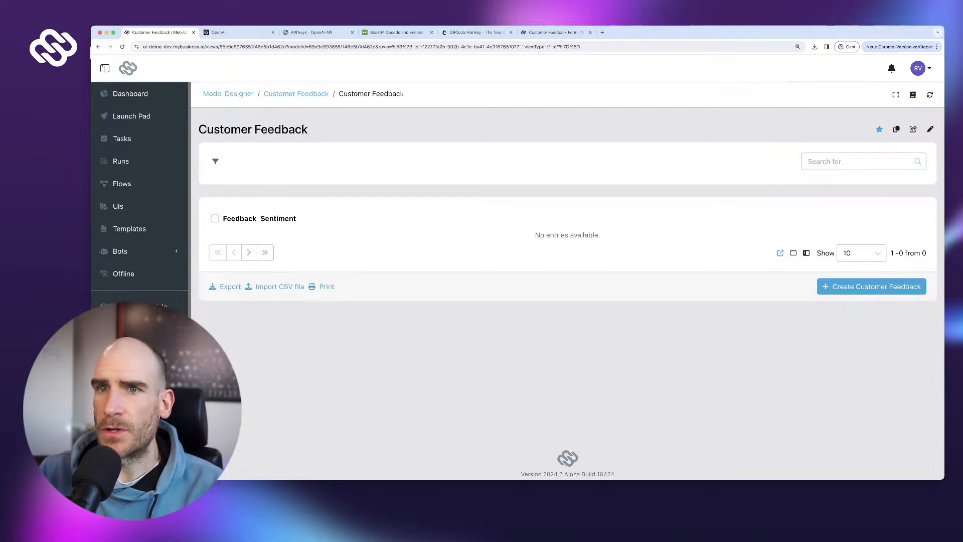
{"action": "left_click", "coordinate": [930, 129]}
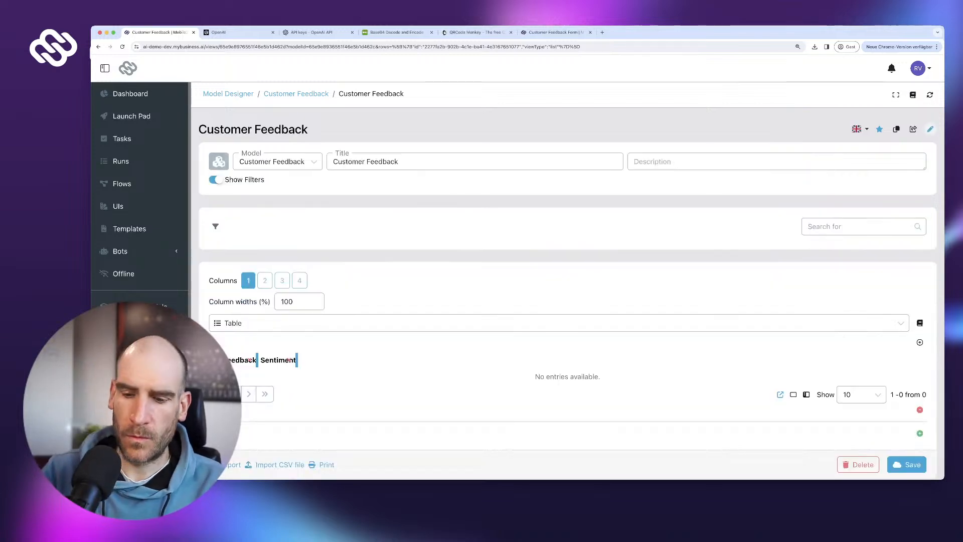
{"action": "left_click", "coordinate": [219, 161]}
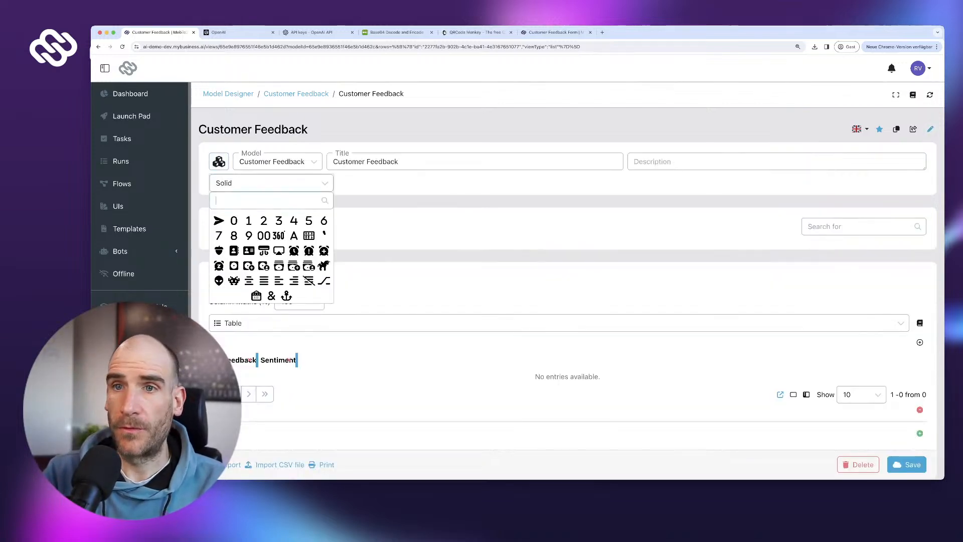
{"action": "type", "text": "feedbac"}
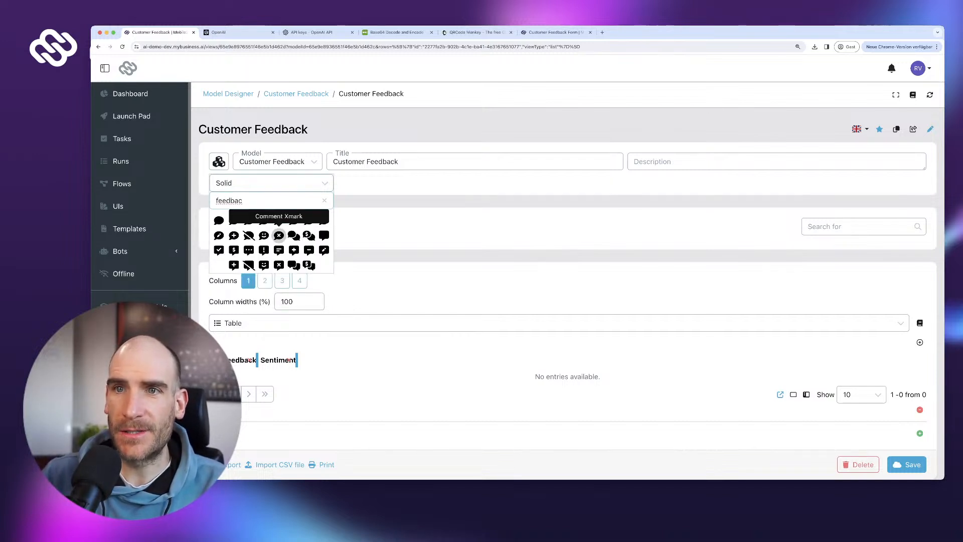
{"action": "left_click", "coordinate": [264, 235]}
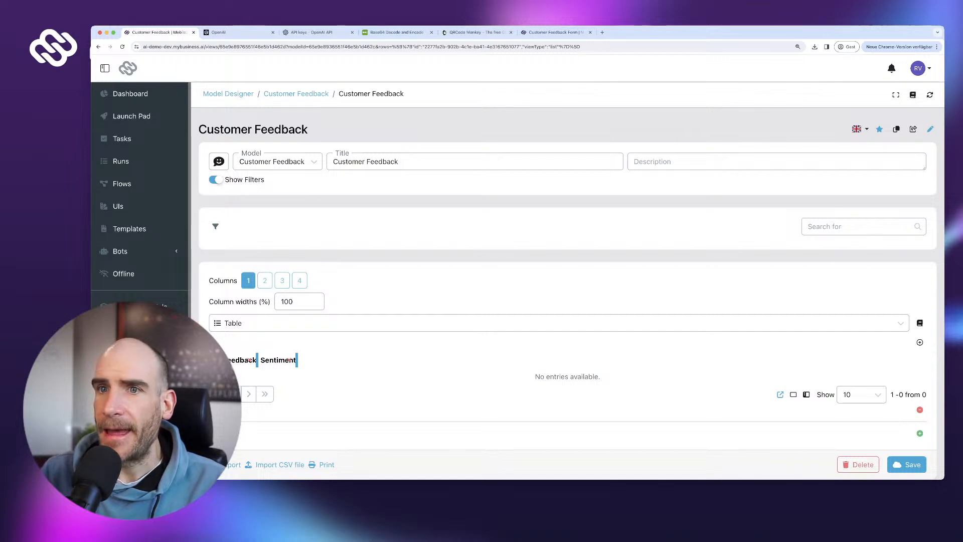
- Make the view layout a single row with 2 columns, removing the extra row
{"action": "scroll", "coordinate": [263, 236], "scroll_direction": "down", "scroll_amount": 1}
{"action": "scroll", "coordinate": [567, 281], "scroll_direction": "down", "scroll_amount": 1}
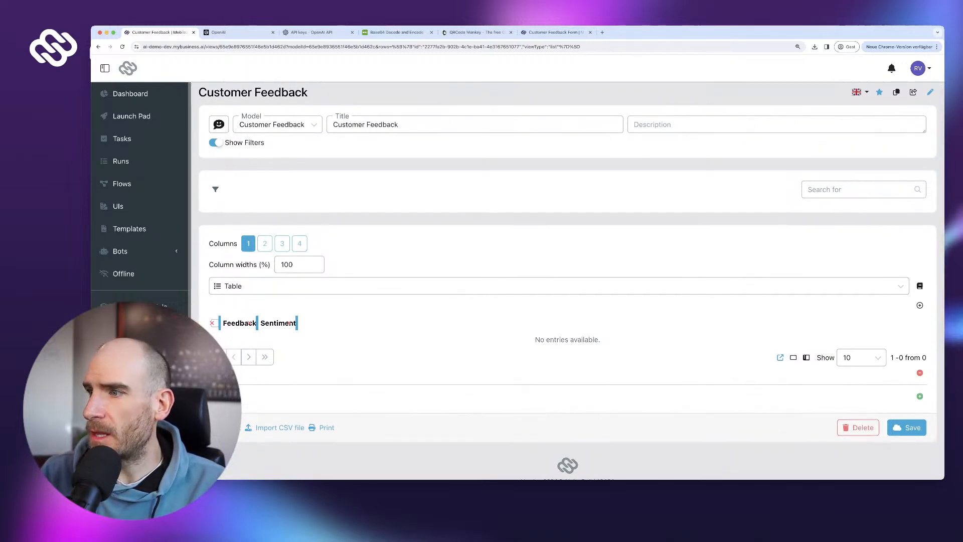
{"action": "left_click", "coordinate": [919, 396]}
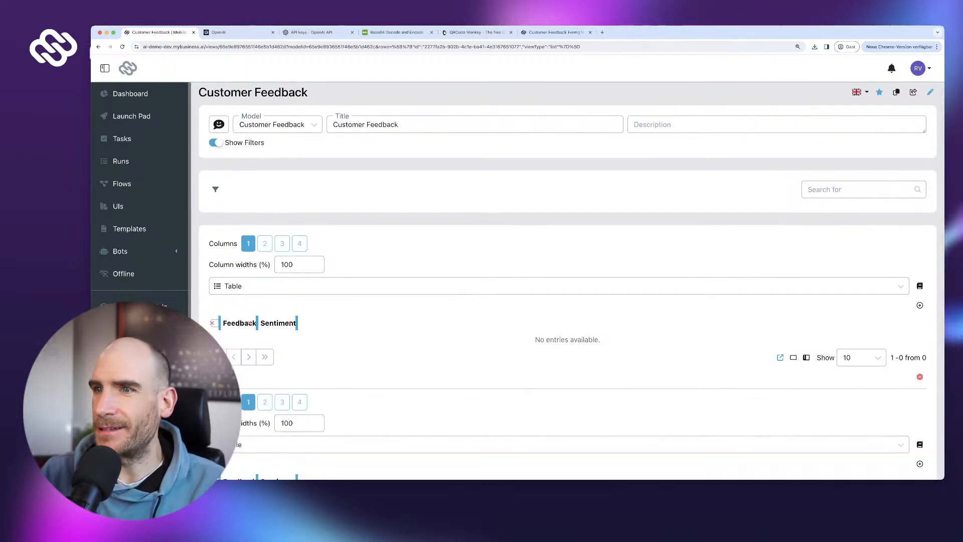
{"action": "scroll", "coordinate": [139, 226], "scroll_direction": "down", "scroll_amount": 2}
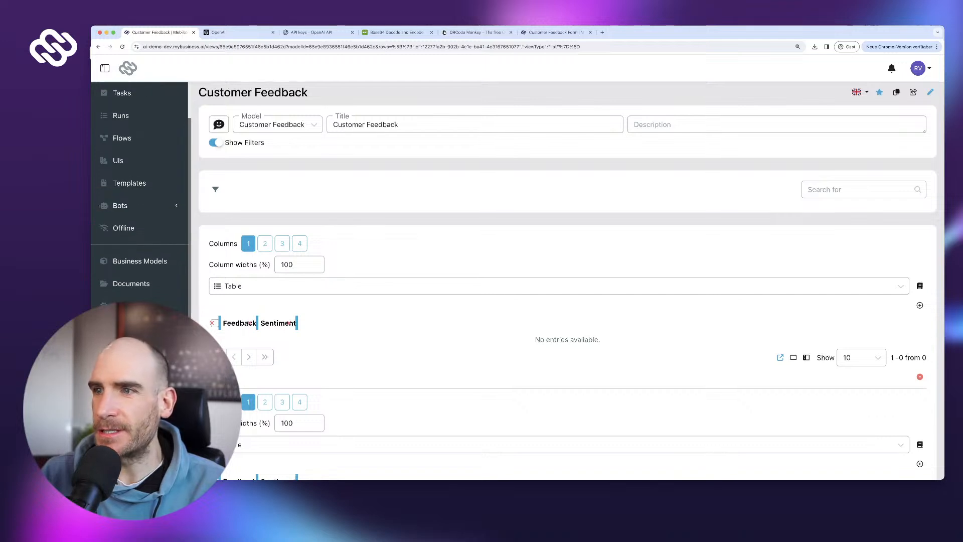
{"action": "left_click", "coordinate": [265, 244]}
{"action": "scroll", "coordinate": [567, 281], "scroll_direction": "down", "scroll_amount": 3}
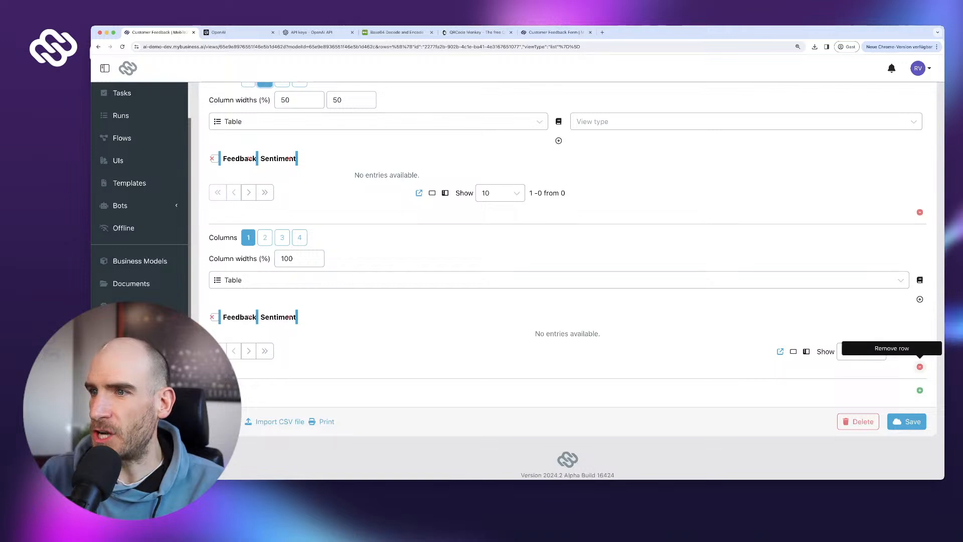
{"action": "left_click", "coordinate": [919, 367]}
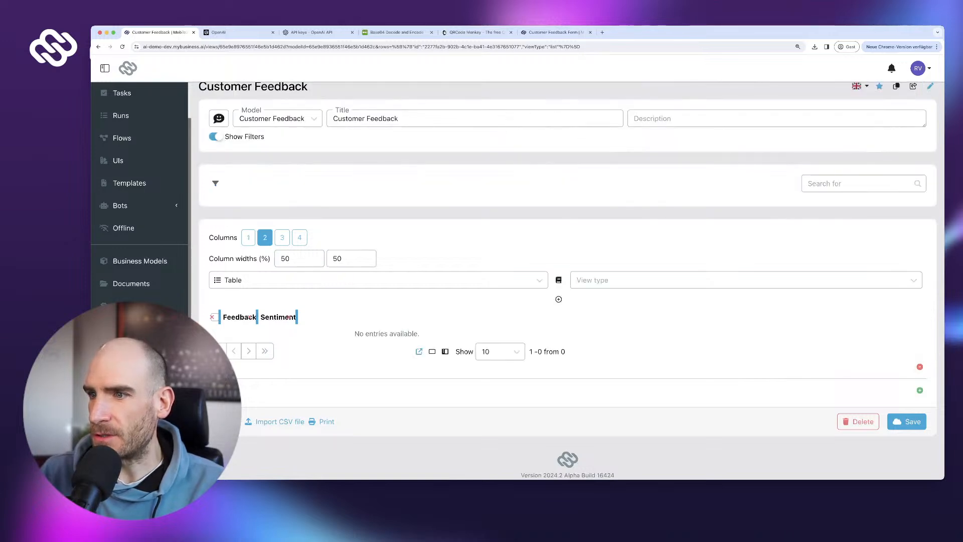
- Show Sentiment as a Status donut chart in the second column and save the view
{"action": "left_click", "coordinate": [745, 279]}
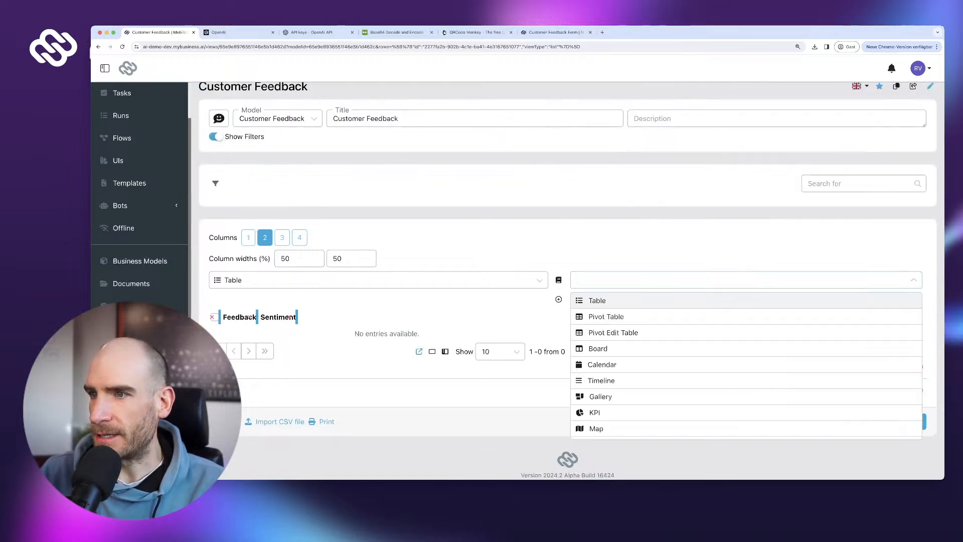
{"action": "scroll", "coordinate": [746, 335], "scroll_direction": "down", "scroll_amount": 3}
{"action": "left_click", "coordinate": [599, 431]}
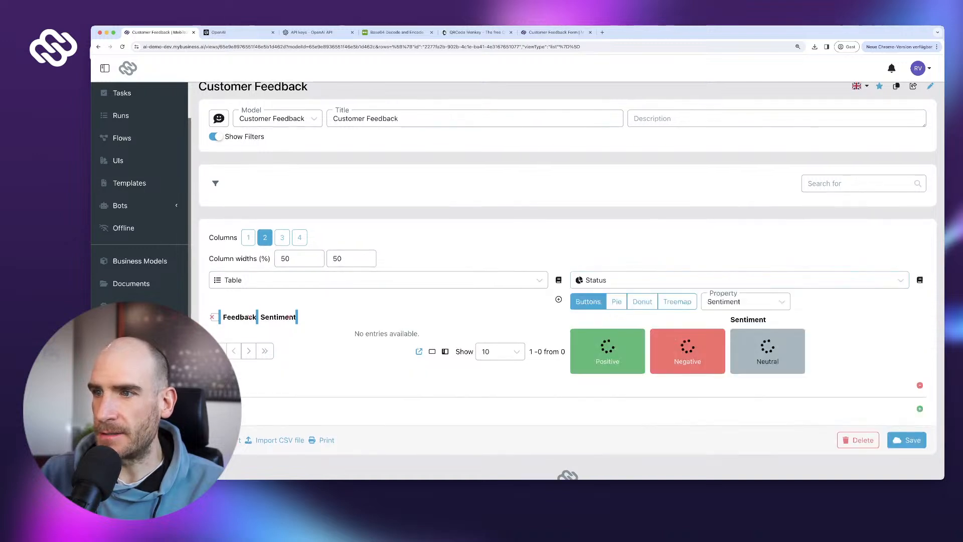
{"action": "scroll", "coordinate": [599, 361], "scroll_direction": "down", "scroll_amount": 1}
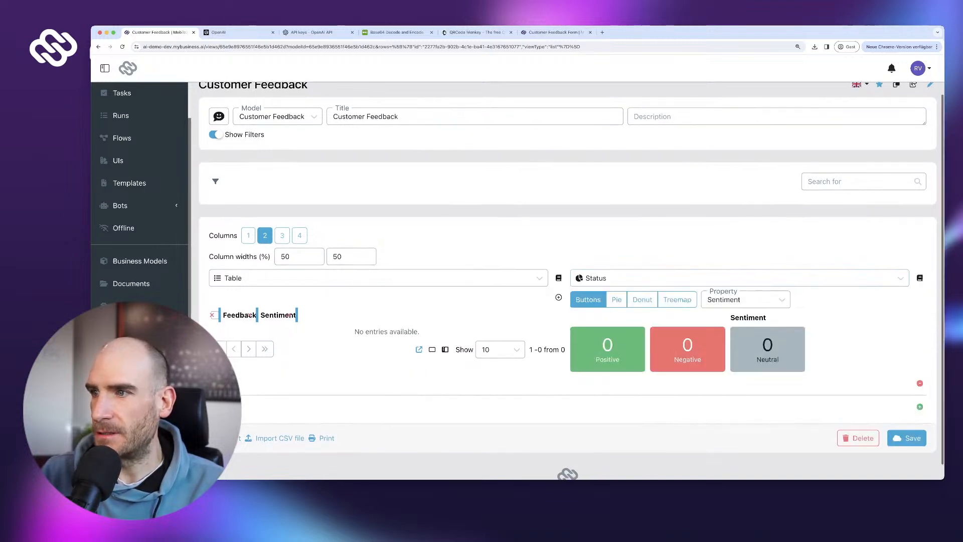
{"action": "left_click", "coordinate": [617, 301]}
{"action": "left_click", "coordinate": [643, 301]}
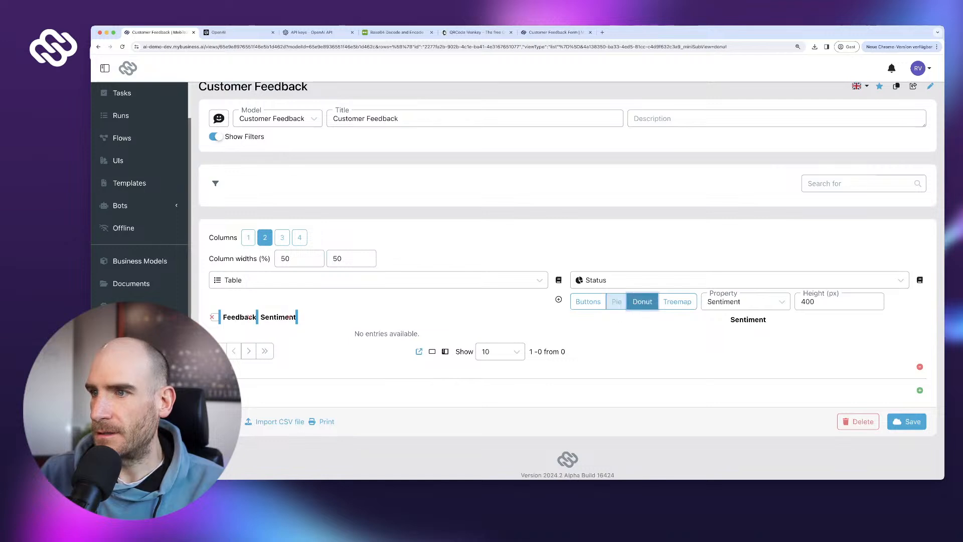
{"action": "left_click", "coordinate": [677, 300]}
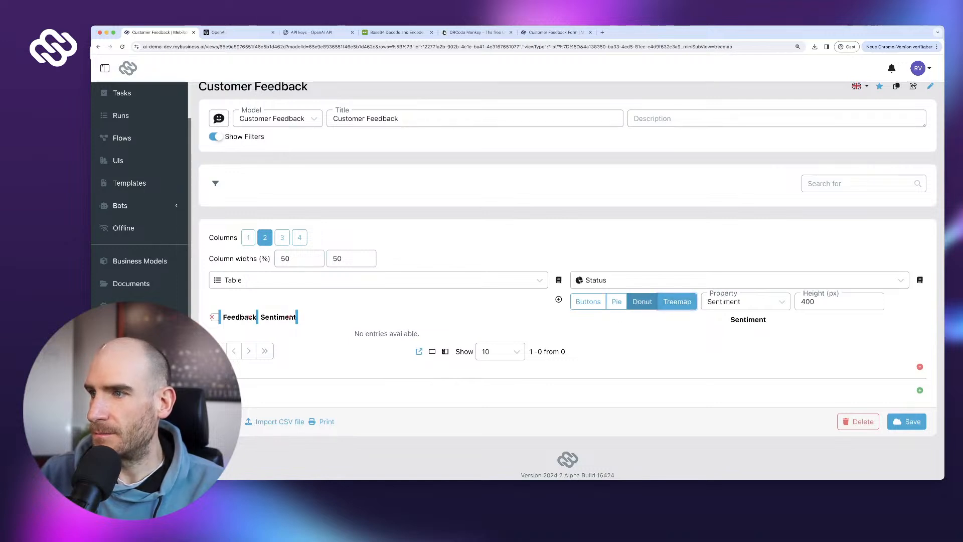
{"action": "left_click", "coordinate": [642, 301]}
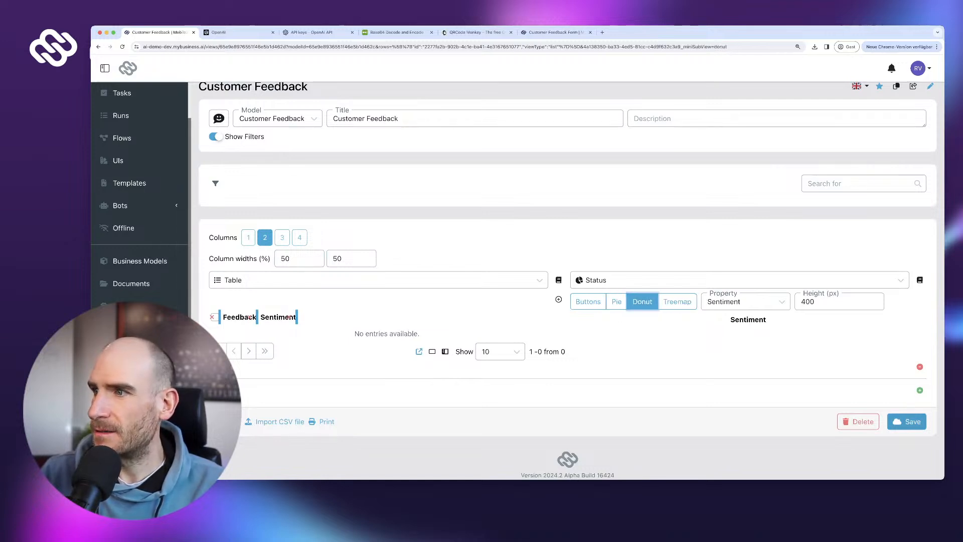
{"action": "left_click", "coordinate": [906, 421]}
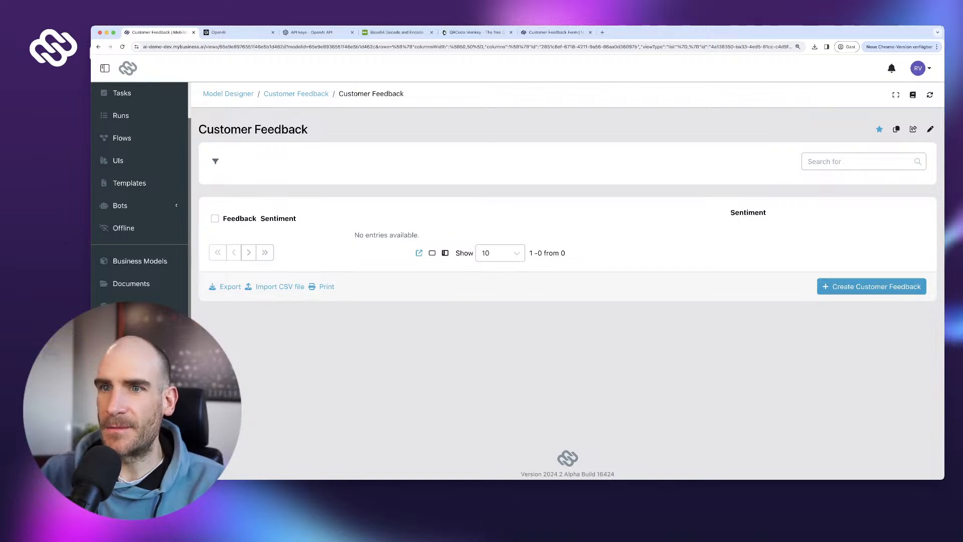
- Create and save a feedback entry 'Test' with Positive sentiment
{"action": "left_click", "coordinate": [871, 286]}
{"action": "type", "text": "Test"}
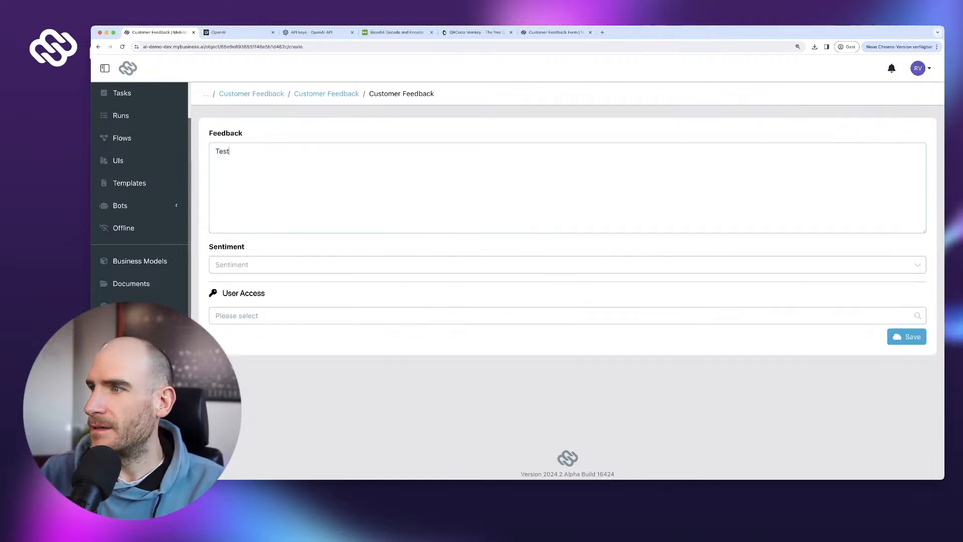
{"action": "key", "text": "Tab"}
{"action": "key", "text": "Return"}
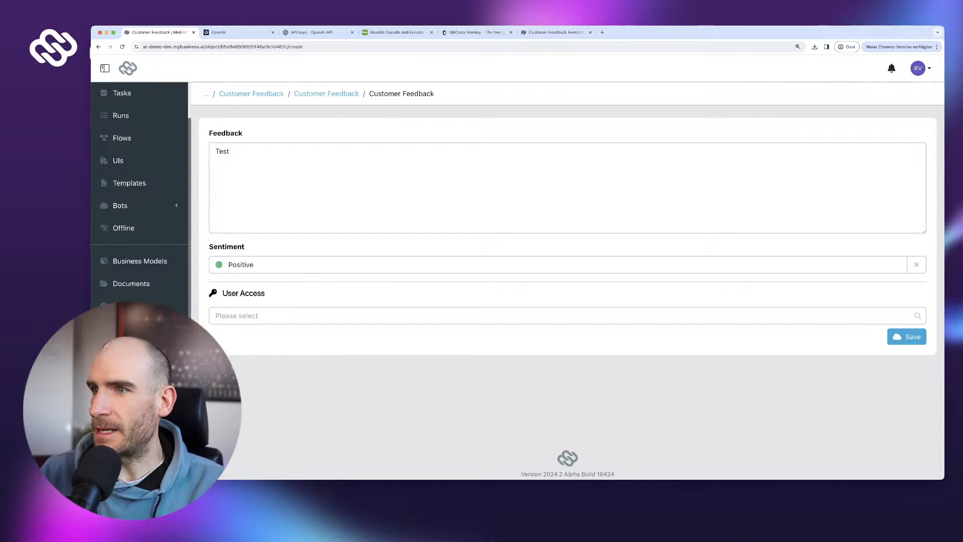
{"action": "left_click", "coordinate": [907, 337]}
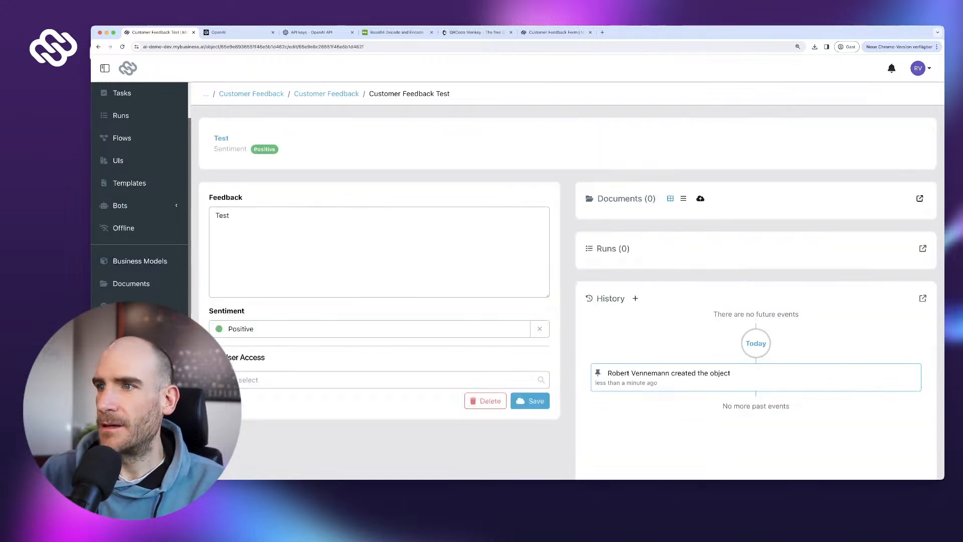
- Change the Sentiment donut chart height from 400 to 200 px and save the view
{"action": "left_click", "coordinate": [326, 94]}
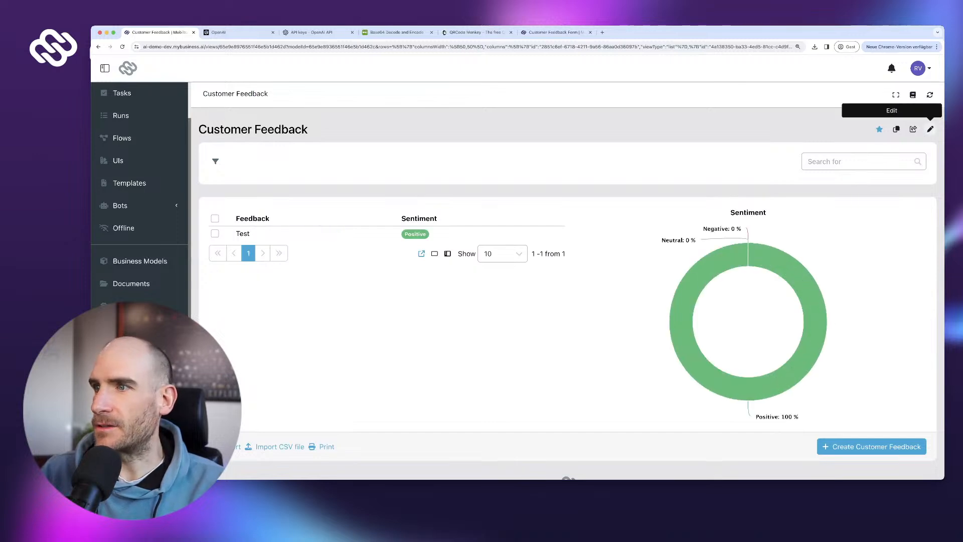
{"action": "left_click", "coordinate": [930, 129]}
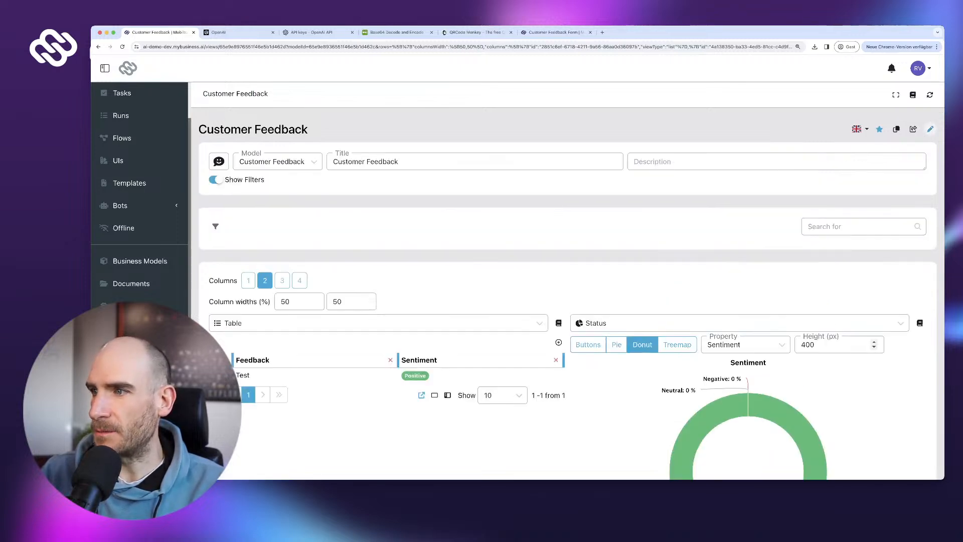
{"action": "double_click", "coordinate": [807, 345]}
{"action": "type", "text": "200"}
{"action": "scroll", "coordinate": [567, 281], "scroll_direction": "down", "scroll_amount": 2}
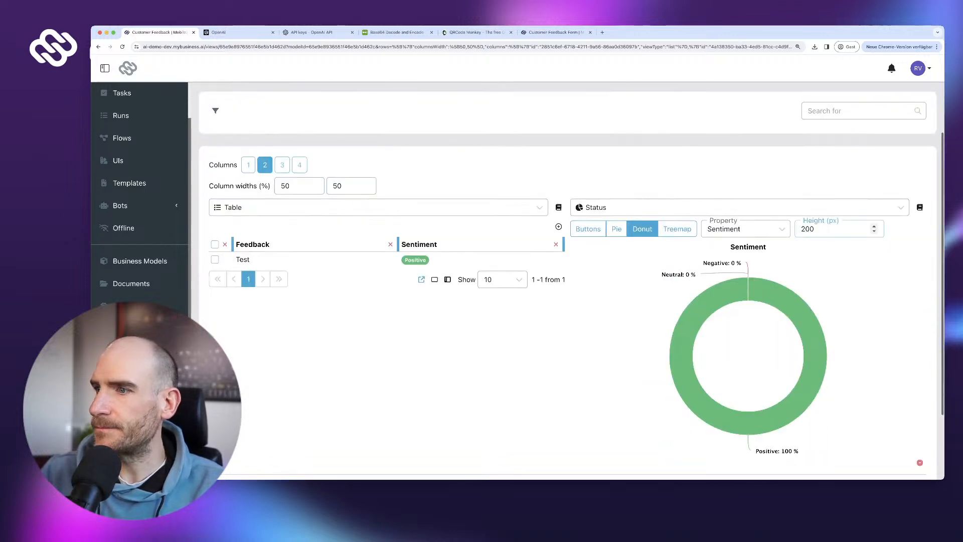
{"action": "left_click", "coordinate": [907, 421]}
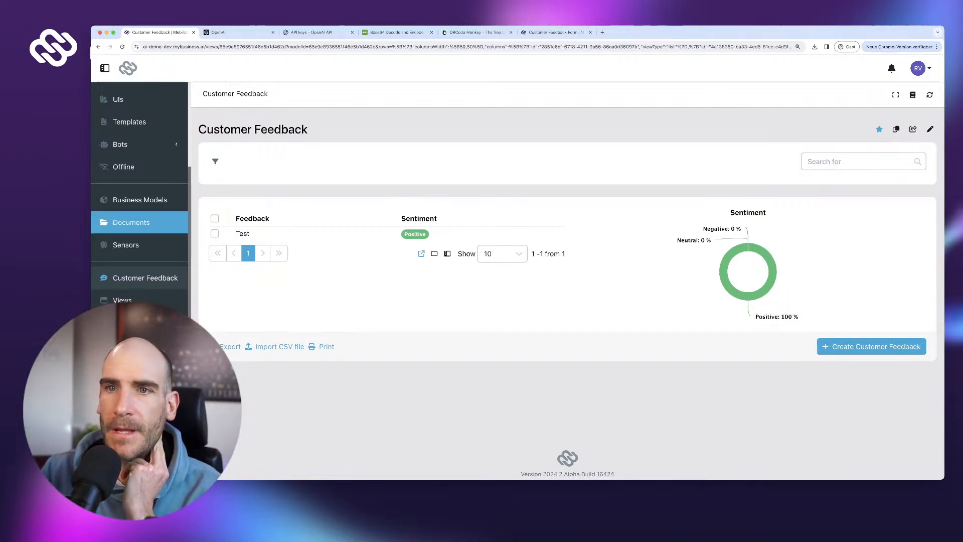
- Delete the Test feedback entry from the Customer Feedback table
{"action": "left_click", "coordinate": [214, 233]}
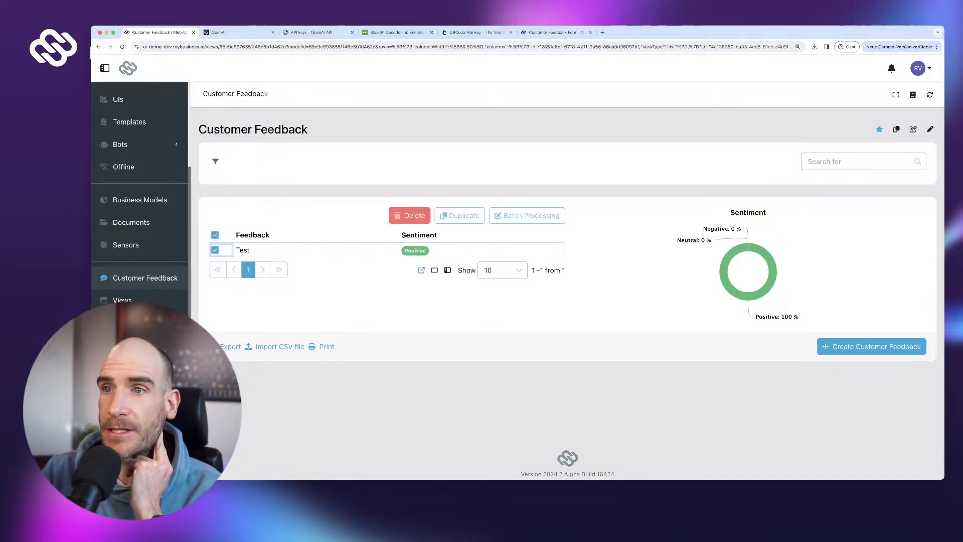
{"action": "left_click", "coordinate": [409, 215]}
{"action": "left_click", "coordinate": [614, 299]}
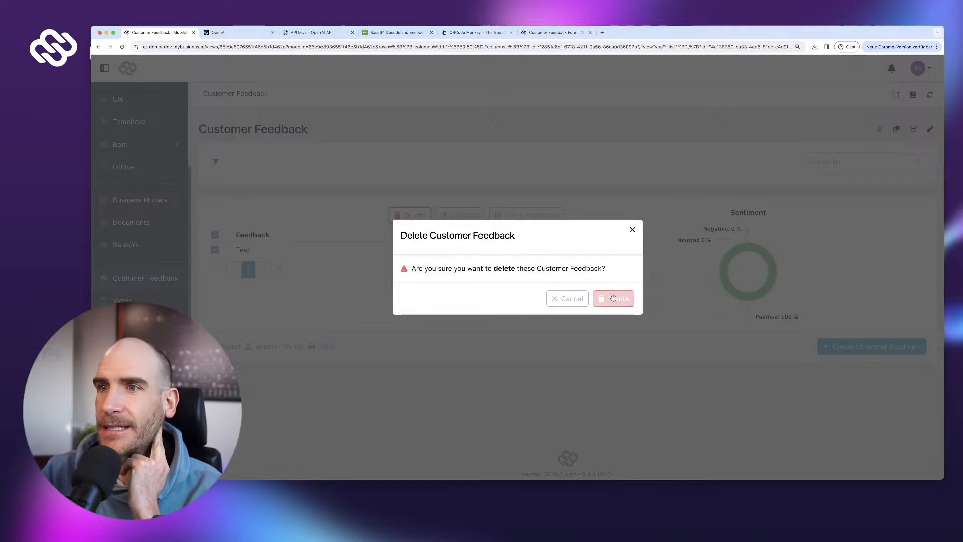
- Reload the page so the chart shows 0 %, then go to the Flows list
{"action": "key", "text": "super+r"}
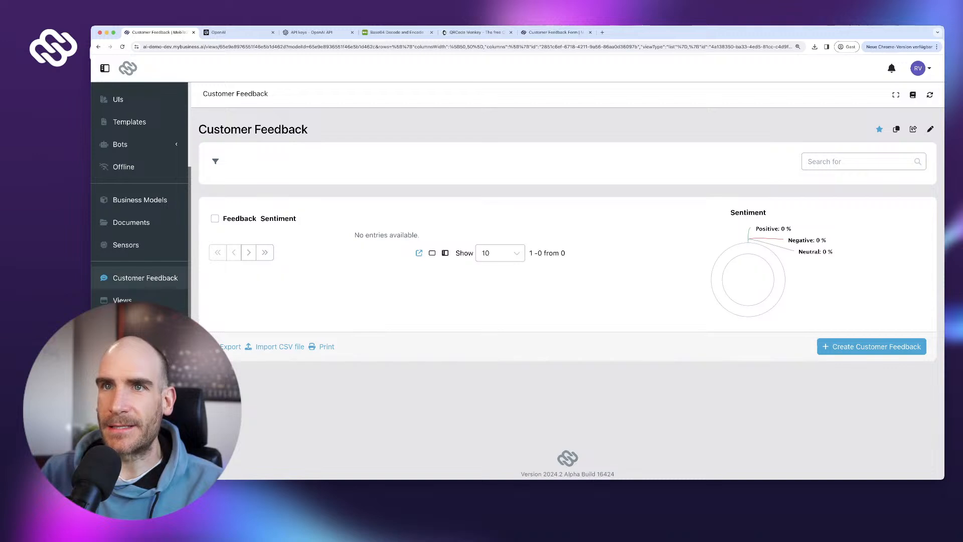
{"action": "scroll", "coordinate": [136, 181], "scroll_direction": "up", "scroll_amount": 3}
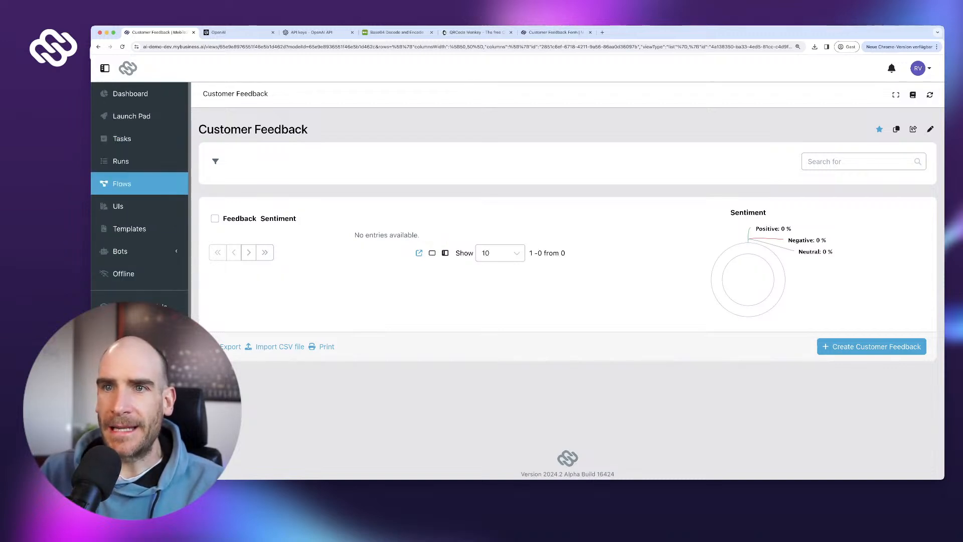
{"action": "left_click", "coordinate": [122, 183]}
- Open the Customer Feedback Form flow and remove the link from the OpenAI step to End
{"action": "left_click", "coordinate": [290, 205]}
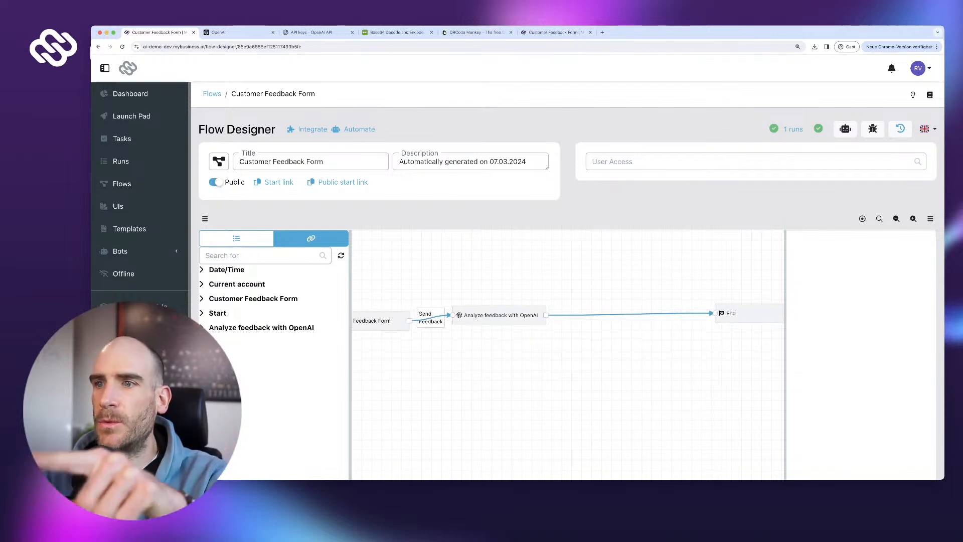
{"action": "left_click", "coordinate": [499, 315]}
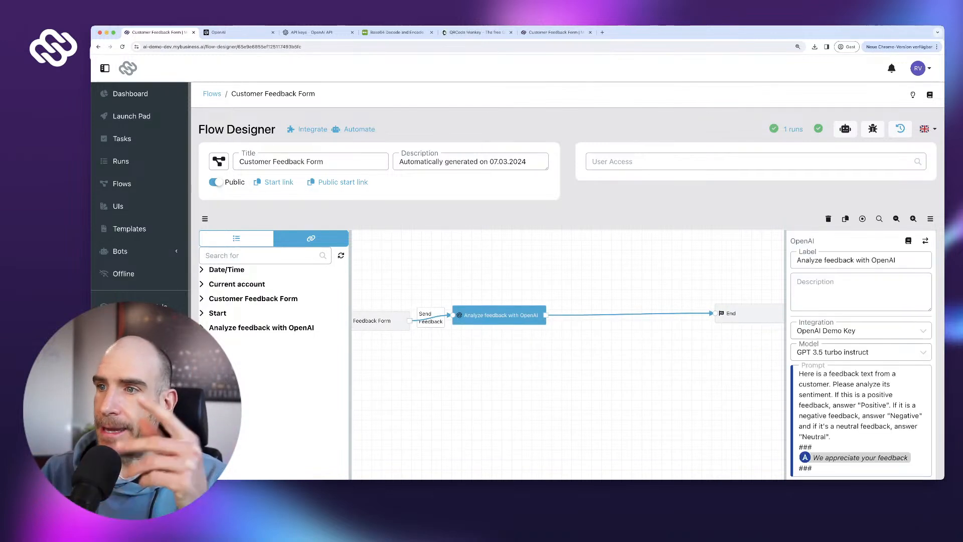
{"action": "left_click", "coordinate": [652, 313]}
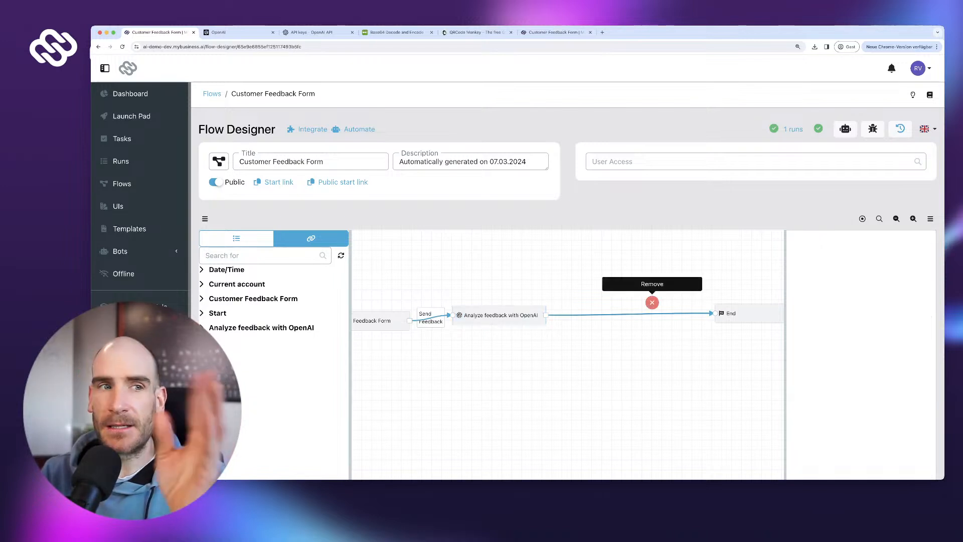
{"action": "left_click", "coordinate": [652, 302]}
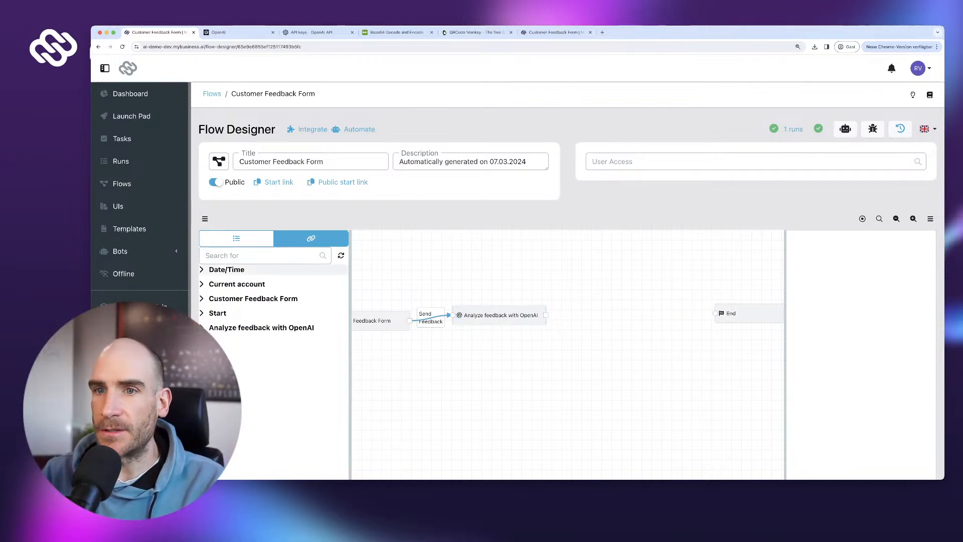
- Place an Object Create step labelled 'Store feedback in DB' between OpenAI and End
{"action": "left_click", "coordinate": [236, 238]}
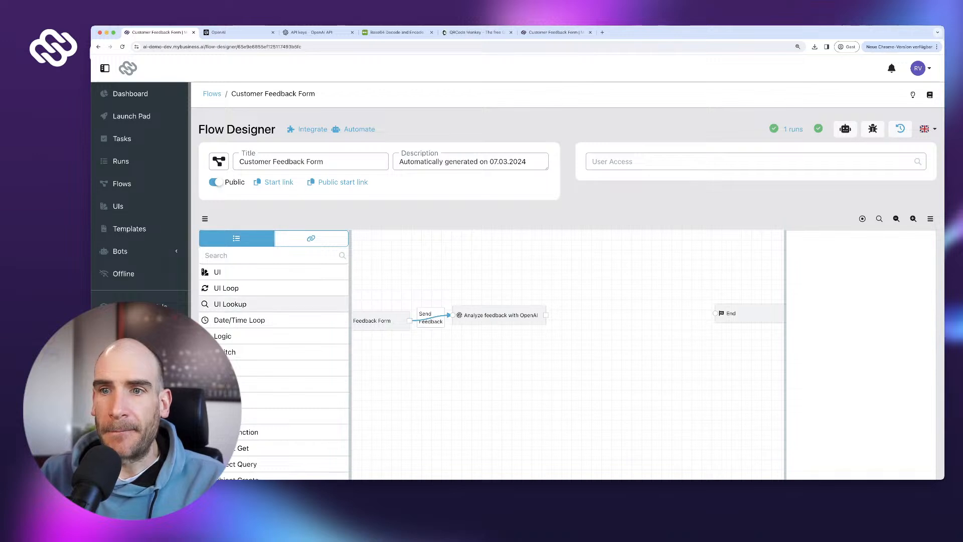
{"action": "scroll", "coordinate": [273, 315], "scroll_direction": "down", "scroll_amount": 5}
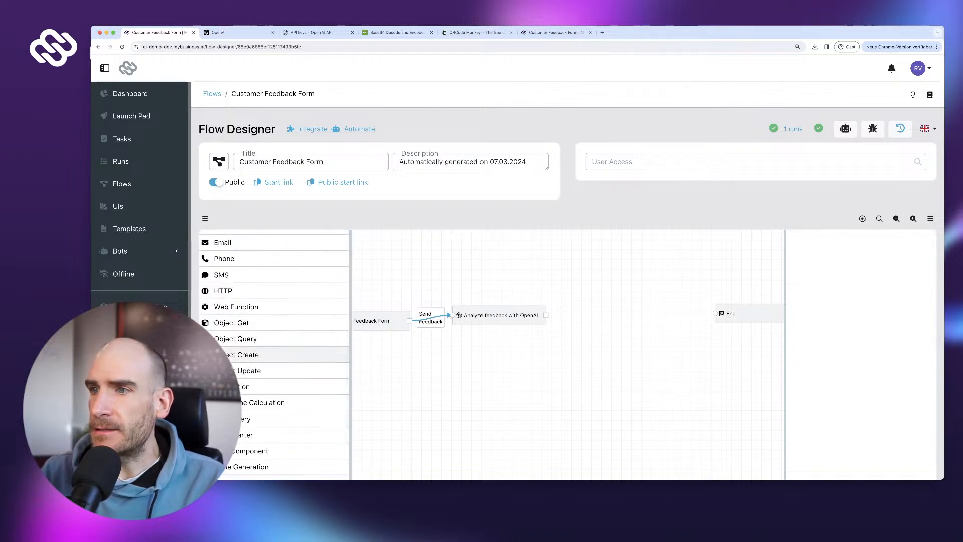
{"action": "left_click_drag", "start_coordinate": [241, 355], "coordinate": [599, 289]}
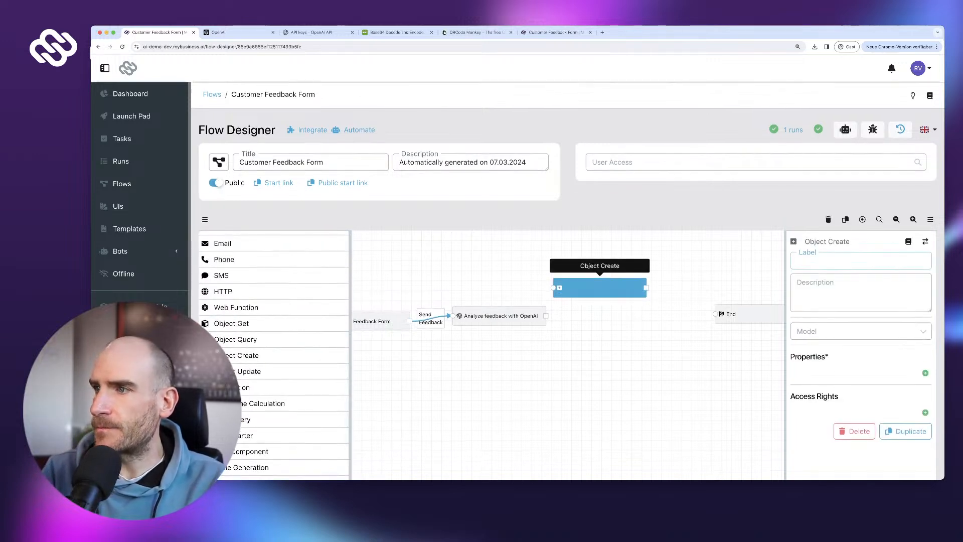
{"action": "type", "text": "Stpr"}
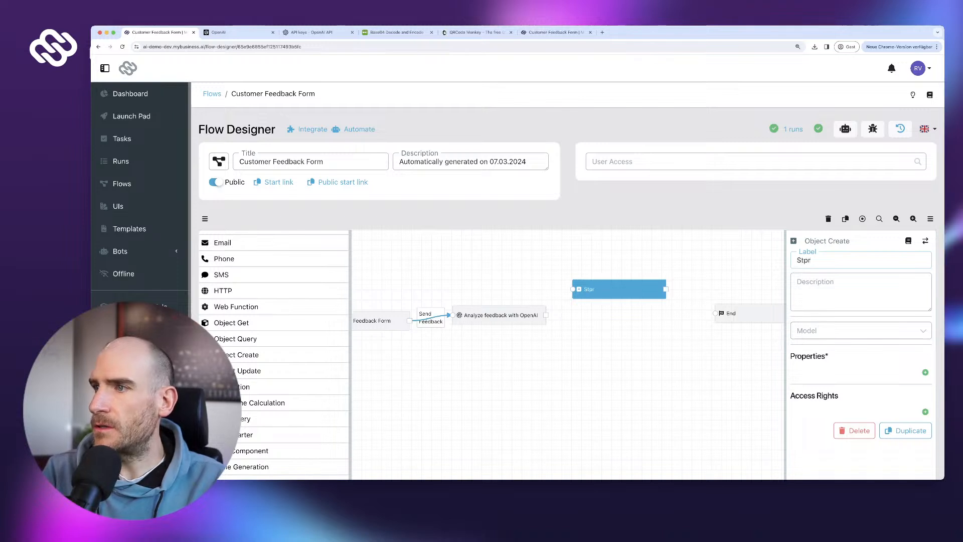
{"action": "type", "text": "e f"}
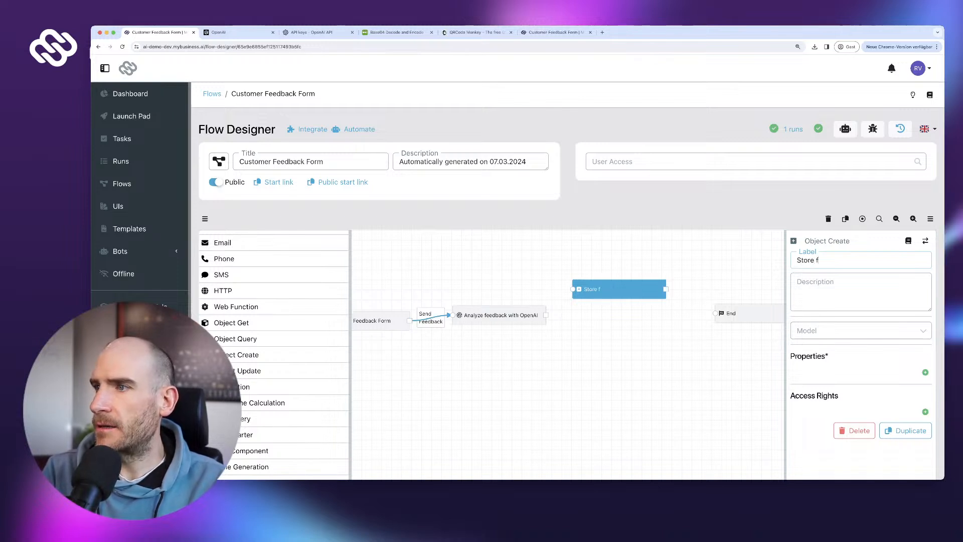
{"action": "type", "text": "eednack"}
{"action": "key", "text": "BackSpace"}
{"action": "key", "text": "BackSpace"}
{"action": "key", "text": "BackSpace"}
{"action": "key", "text": "BackSpace"}
{"action": "type", "text": "bac"}
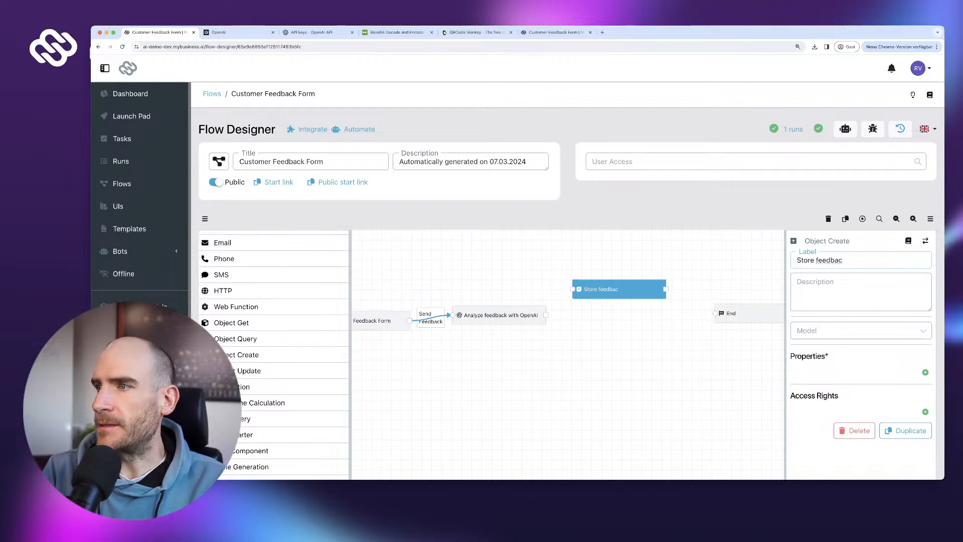
{"action": "type", "text": "k in DB"}
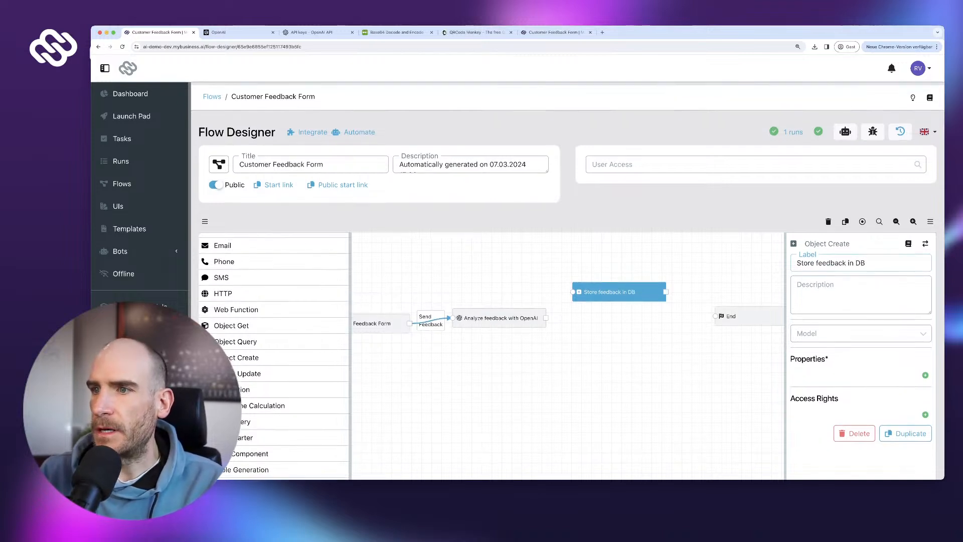
- Connect the OpenAI step to the new step, set Model to Customer Feedback, and add a property
{"action": "scroll", "coordinate": [568, 281], "scroll_direction": "down", "scroll_amount": 1}
{"action": "mouse_move", "coordinate": [545, 314]}
{"action": "left_mouse_down"}
{"action": "mouse_move", "coordinate": [572, 287]}
{"action": "mouse_move", "coordinate": [714, 312]}
{"action": "left_mouse_up"}
{"action": "left_click", "coordinate": [860, 329]}
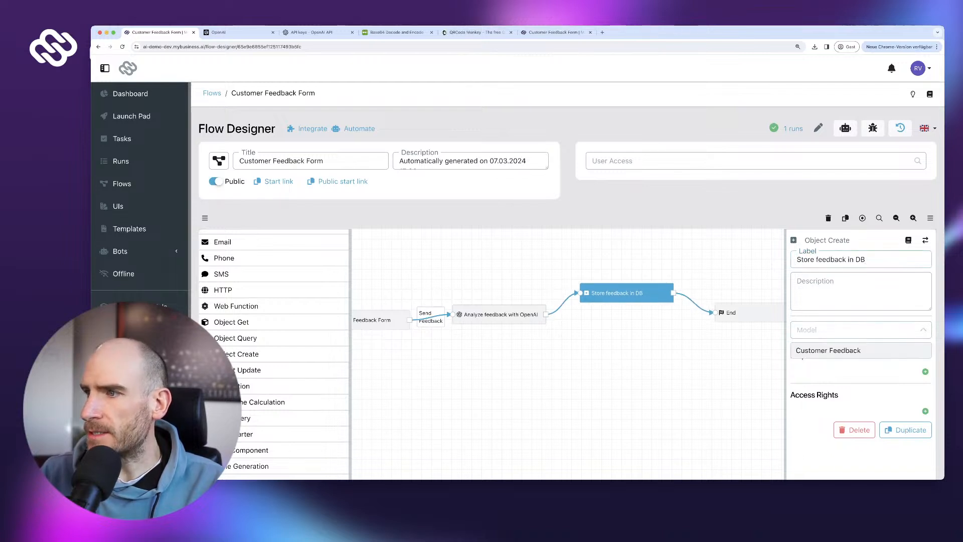
{"action": "left_click", "coordinate": [860, 350]}
{"action": "scroll", "coordinate": [860, 350], "scroll_direction": "down", "scroll_amount": 2}
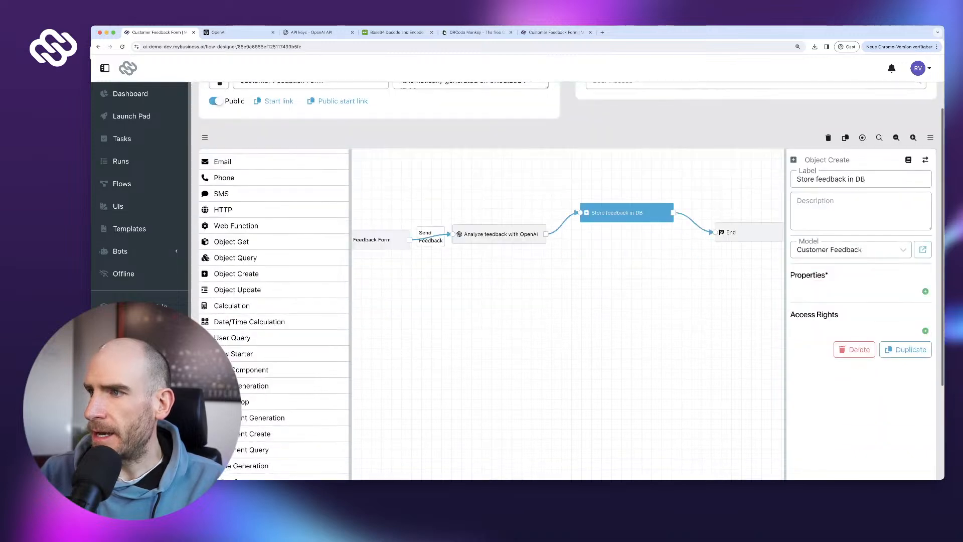
{"action": "left_click", "coordinate": [926, 292]}
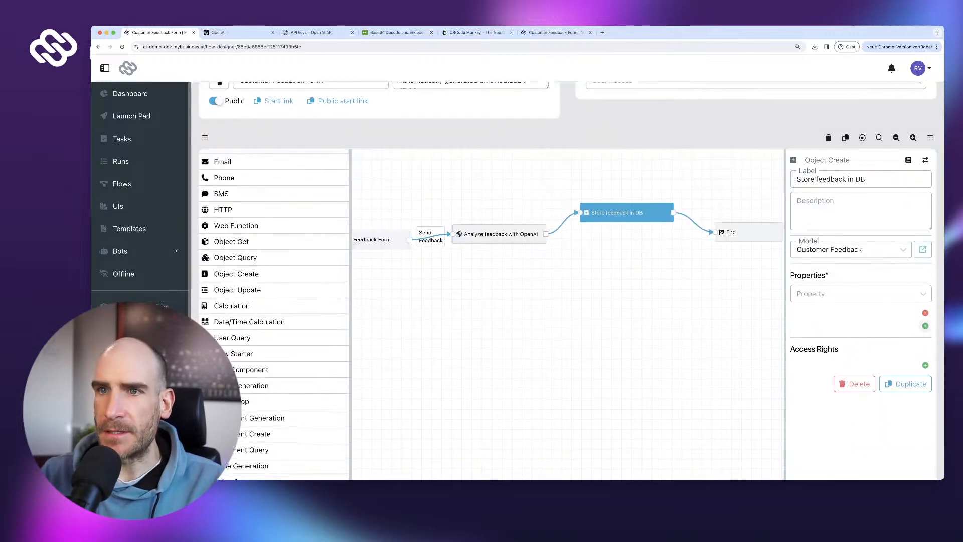
{"action": "scroll", "coordinate": [275, 311], "scroll_direction": "up", "scroll_amount": 6}
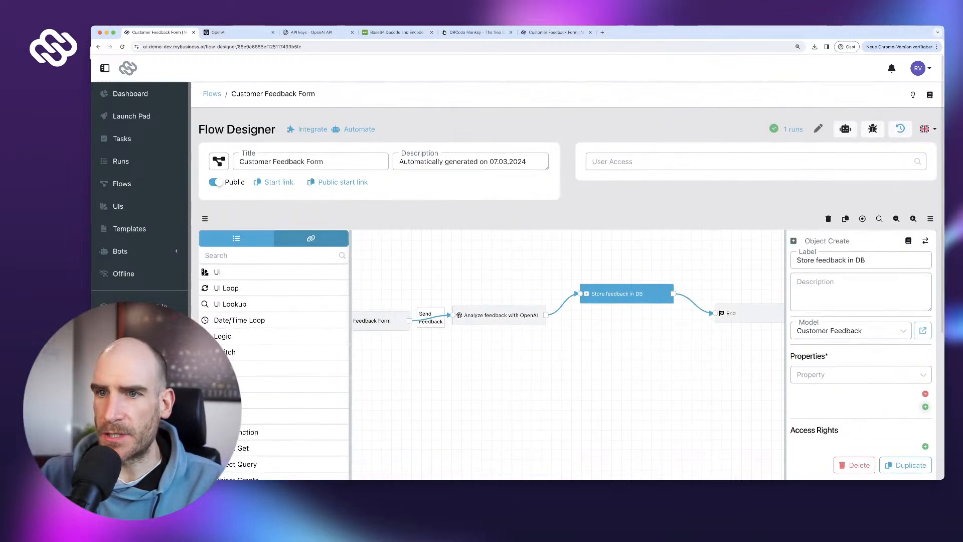
- Set the Feedback property to the form's submitted feedback text
{"action": "left_click", "coordinate": [310, 238]}
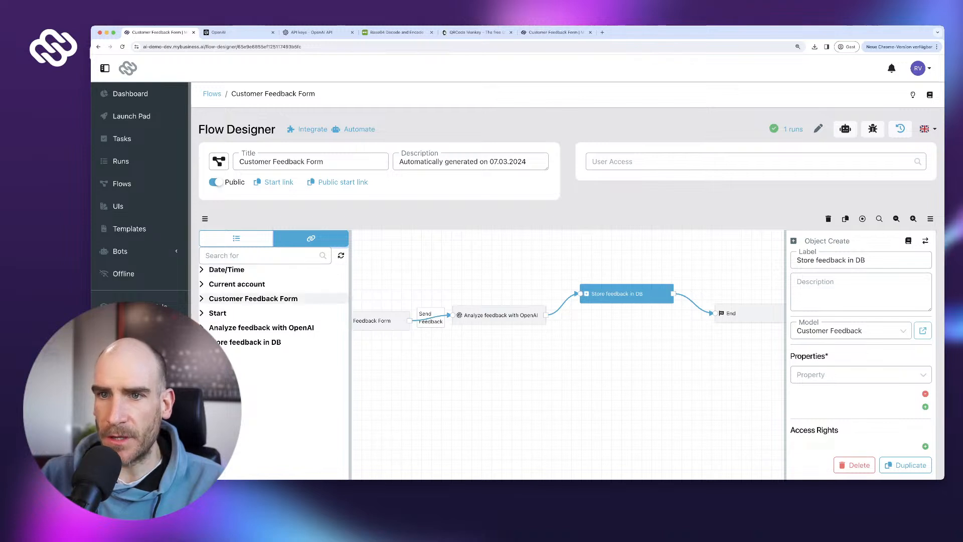
{"action": "left_click", "coordinate": [279, 298]}
{"action": "left_click", "coordinate": [278, 308]}
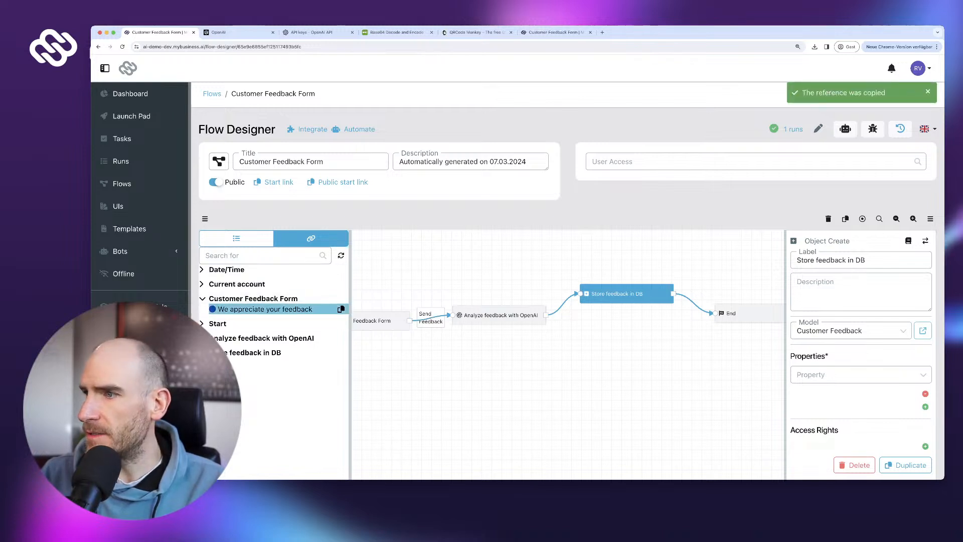
{"action": "left_click", "coordinate": [853, 374]}
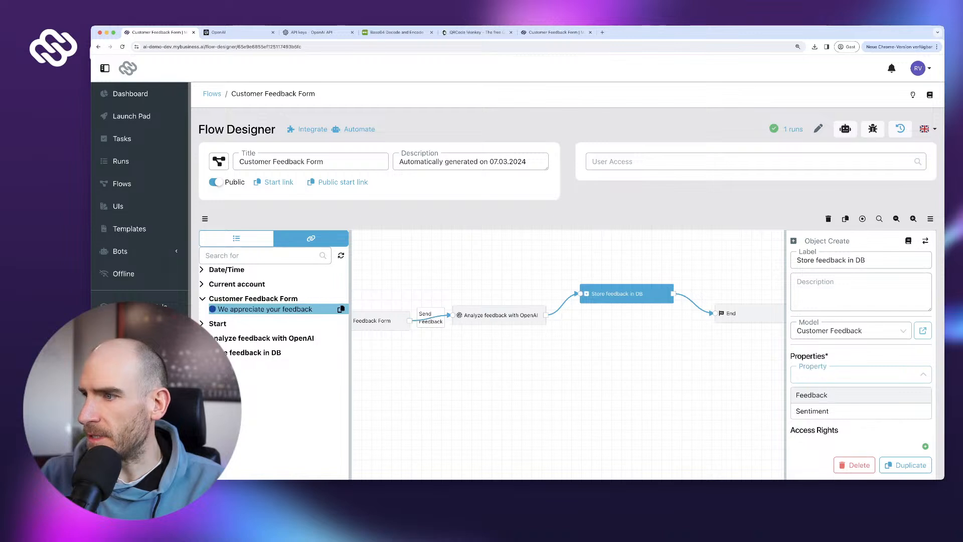
{"action": "left_click", "coordinate": [822, 394]}
{"action": "type", "text": "We appreciate your feedback"}
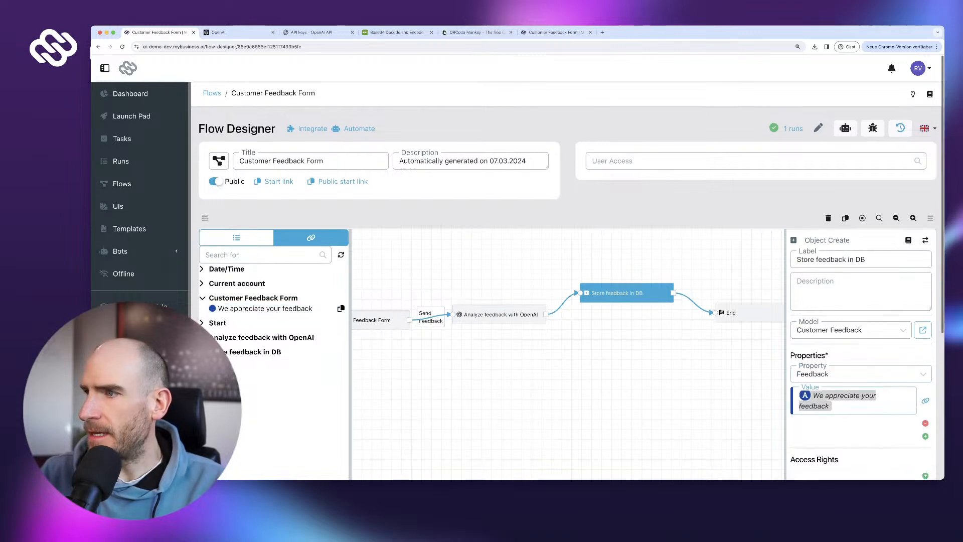
- Add a Sentiment property filled with the OpenAI step's Result, then bring up the publish dialog
{"action": "scroll", "coordinate": [925, 436], "scroll_direction": "down", "scroll_amount": 3}
{"action": "left_click", "coordinate": [925, 315]}
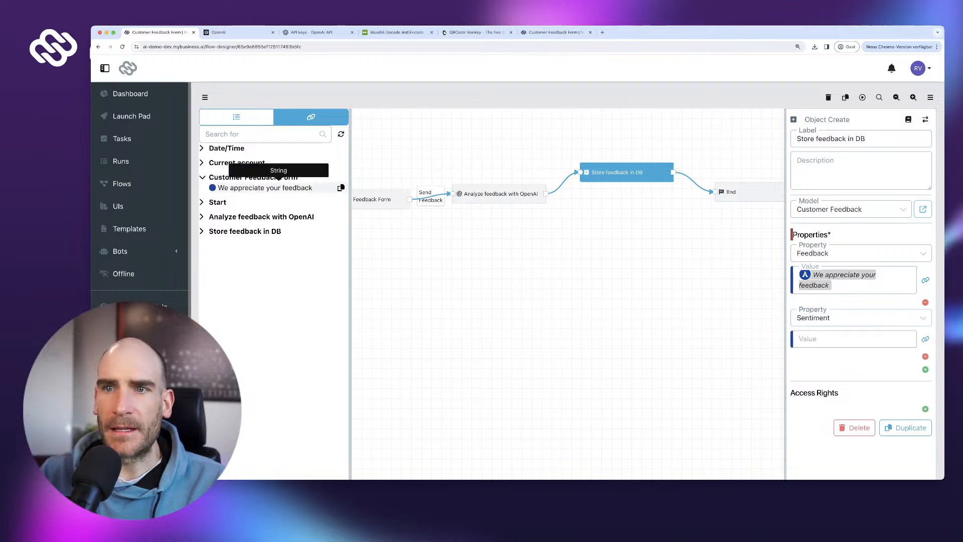
{"action": "left_click", "coordinate": [250, 216]}
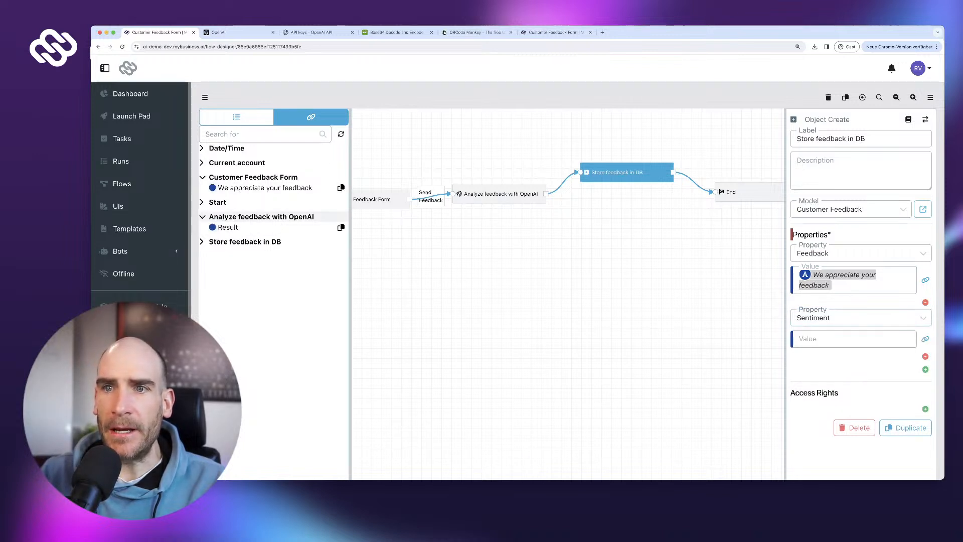
{"action": "left_click", "coordinate": [278, 227]}
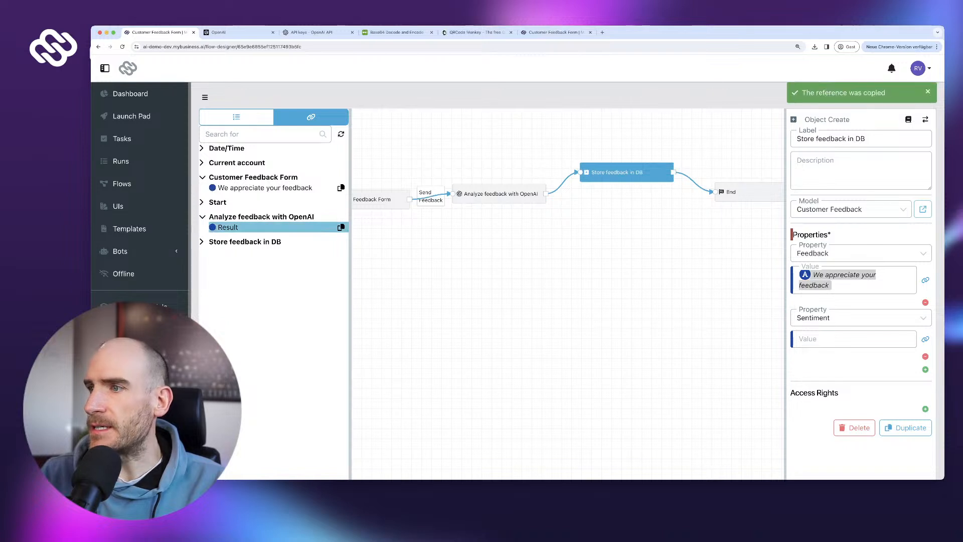
{"action": "left_click", "coordinate": [852, 339]}
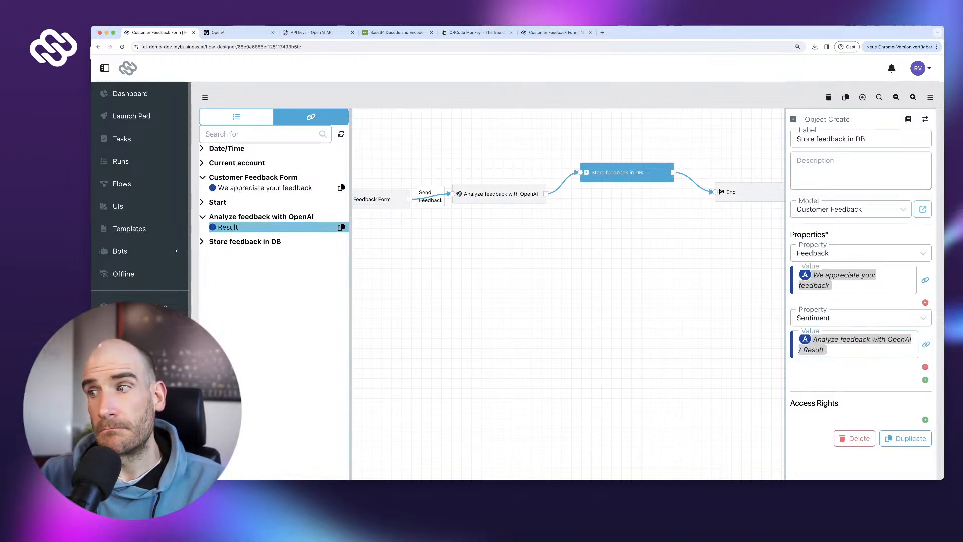
{"action": "scroll", "coordinate": [567, 266], "scroll_direction": "down", "scroll_amount": 3}
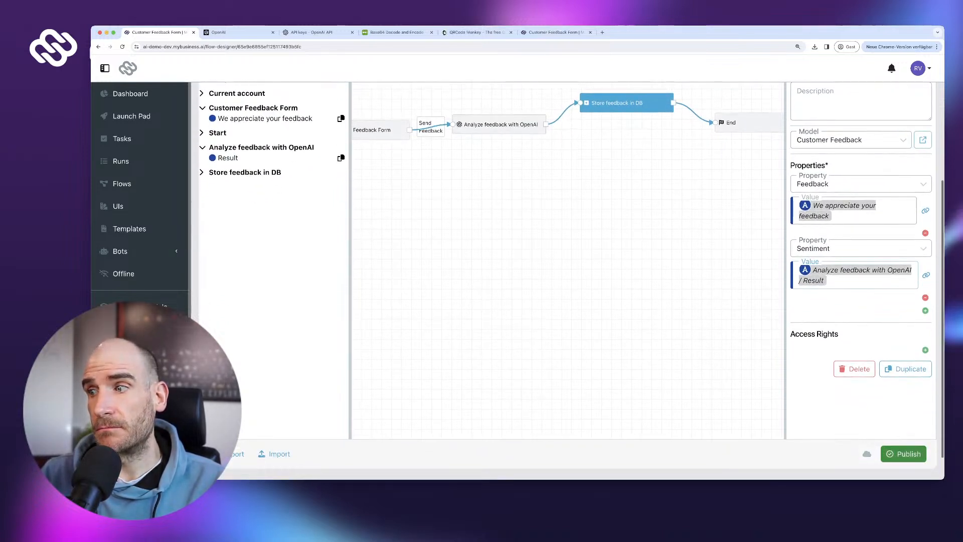
{"action": "left_click", "coordinate": [903, 454]}
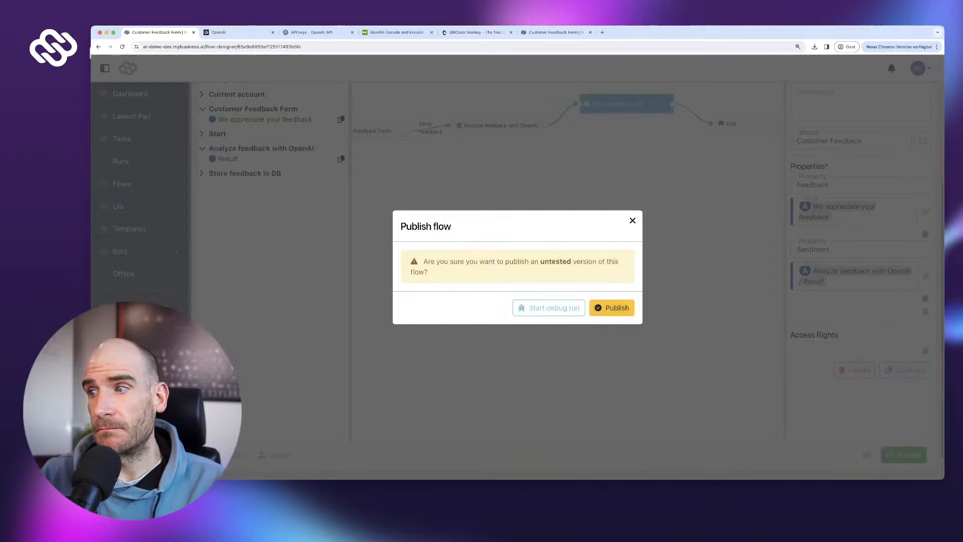
- Confirm publishing the updated flow and copy its public start link
{"action": "left_click", "coordinate": [612, 307]}
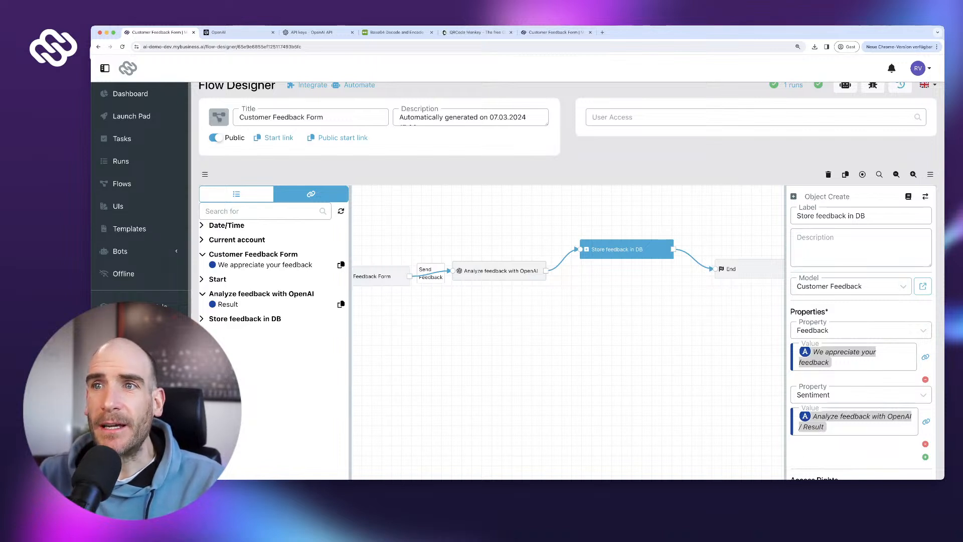
{"action": "left_click", "coordinate": [343, 137]}
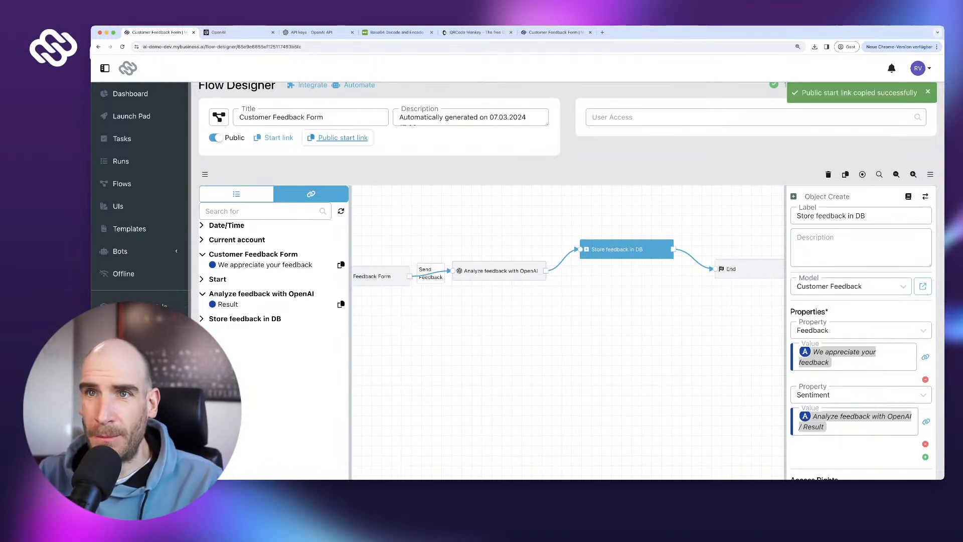
{"action": "left_click", "coordinate": [343, 137]}
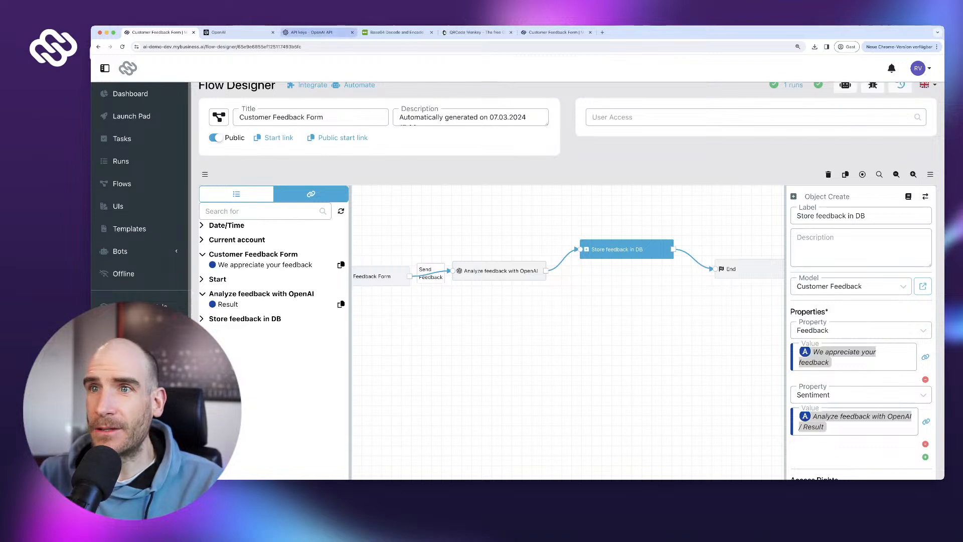
- Reload the public feedback form, then open the Customer Feedback list in the app
{"action": "left_click", "coordinate": [555, 32]}
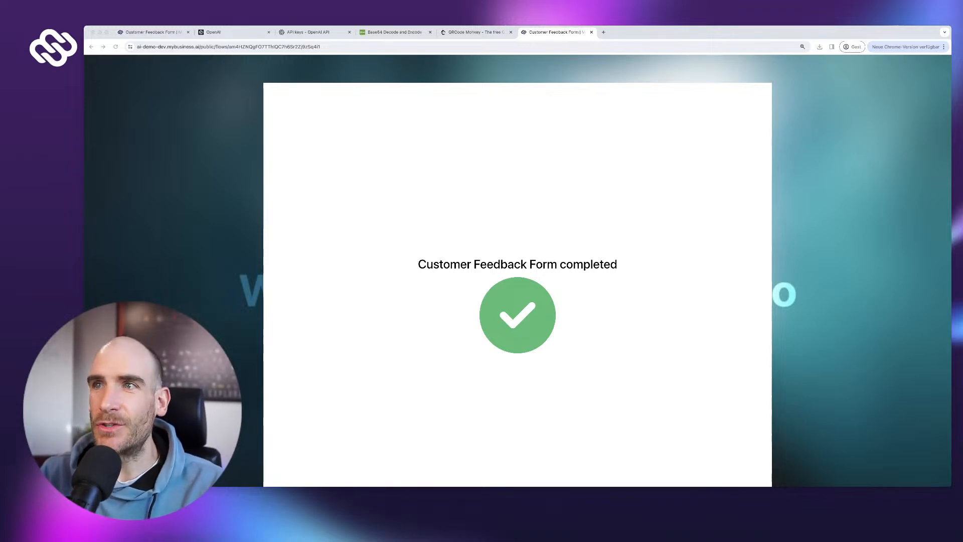
{"action": "left_click", "coordinate": [321, 47]}
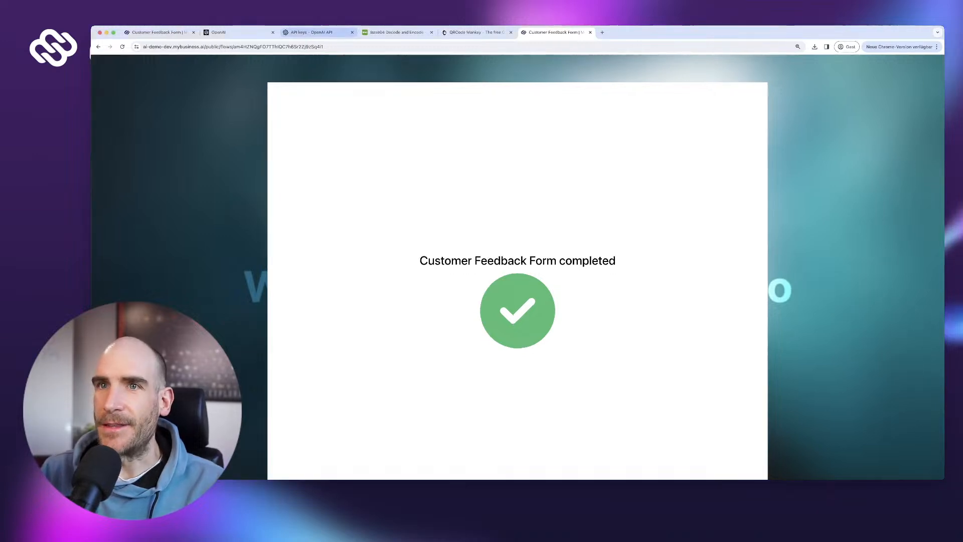
{"action": "left_click", "coordinate": [321, 47]}
{"action": "key", "text": "Return"}
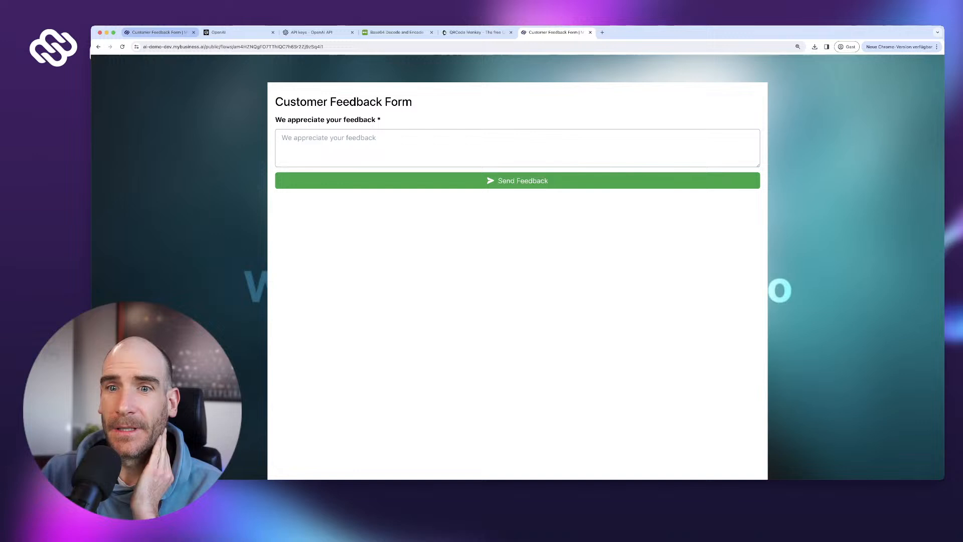
{"action": "left_click", "coordinate": [156, 32]}
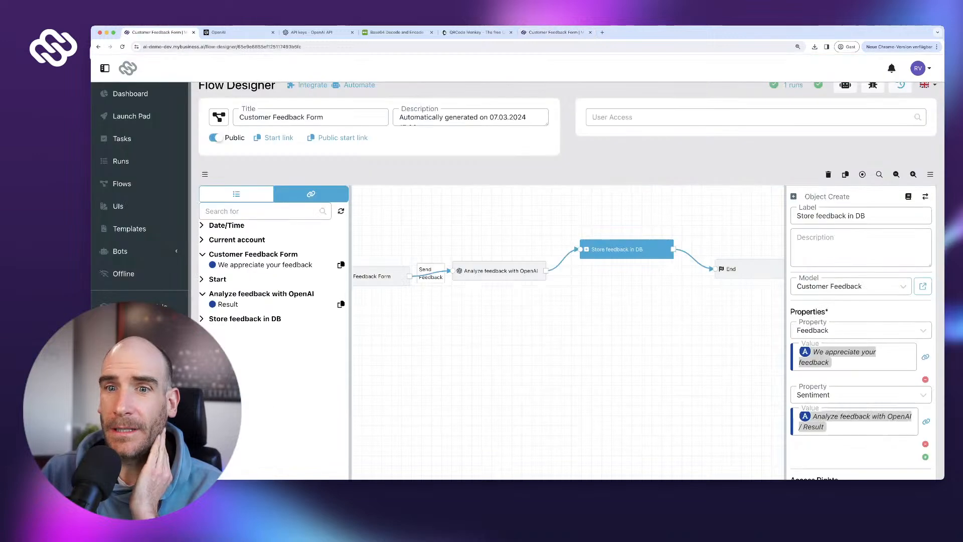
{"action": "left_click", "coordinate": [142, 328]}
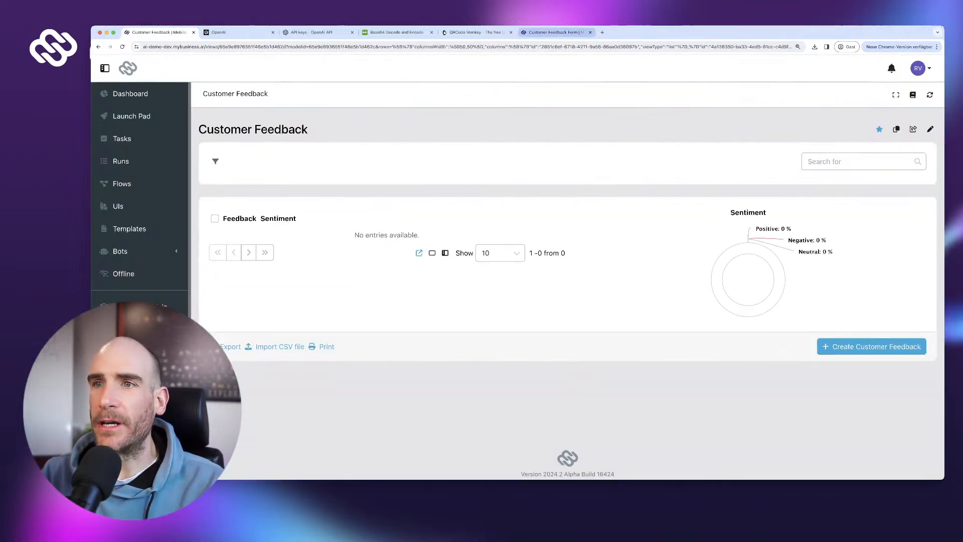
- Submit 'Everything is great!' on the public form, see it listed as Positive, then open Runs
{"action": "left_click", "coordinate": [555, 32]}
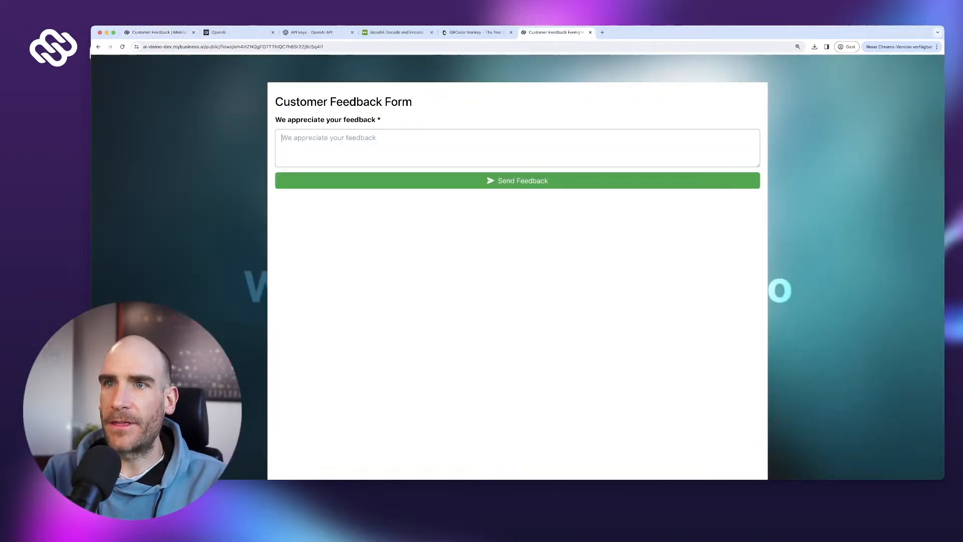
{"action": "type", "text": "Everything "}
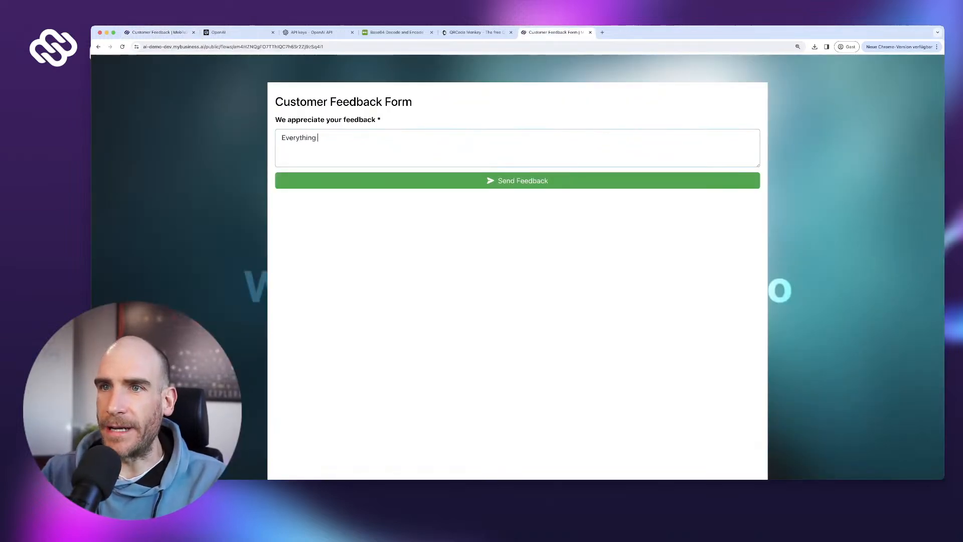
{"action": "type", "text": "is great!"}
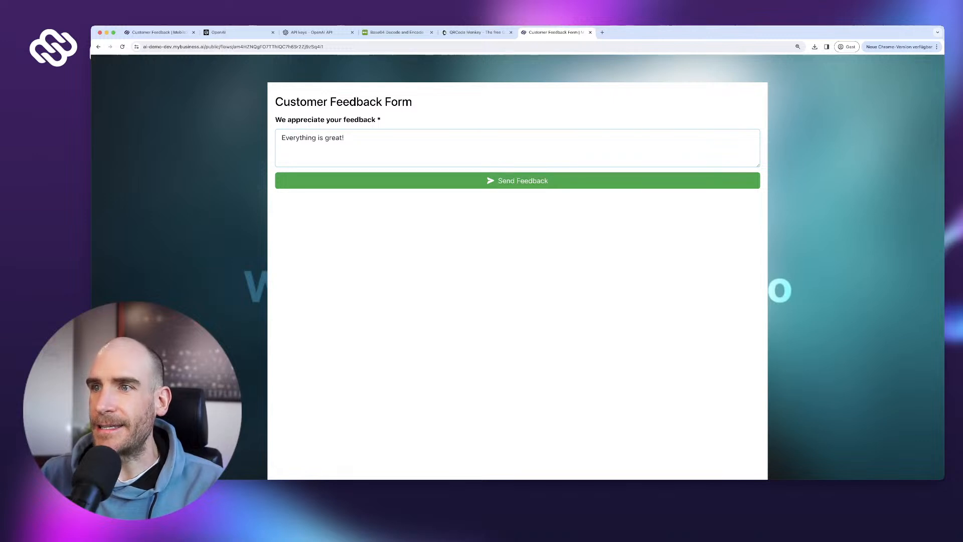
{"action": "left_click", "coordinate": [517, 180]}
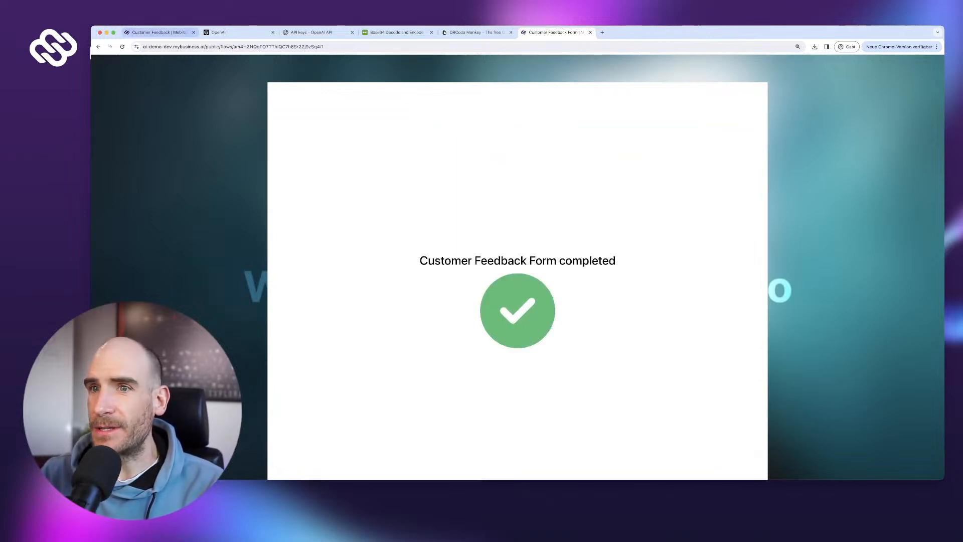
{"action": "left_click", "coordinate": [157, 32]}
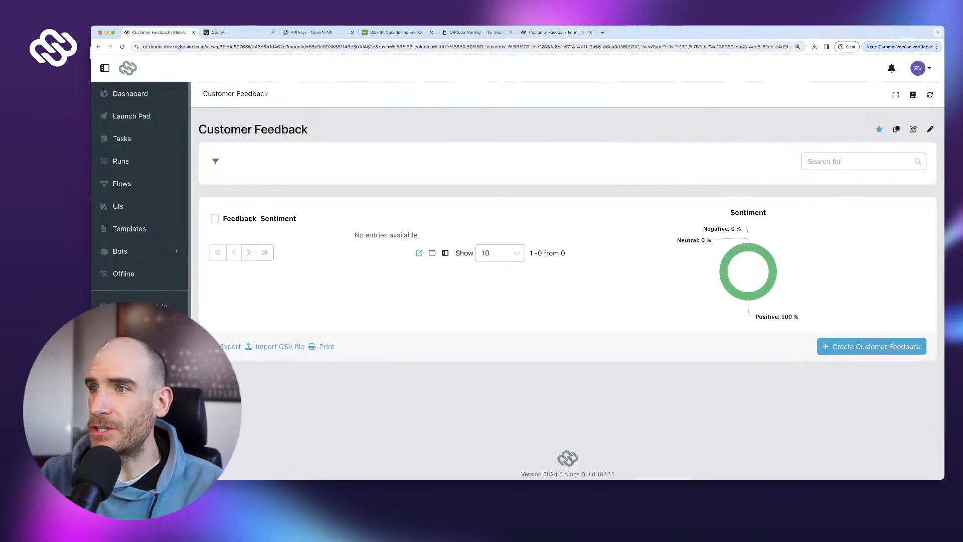
{"action": "left_click", "coordinate": [929, 95]}
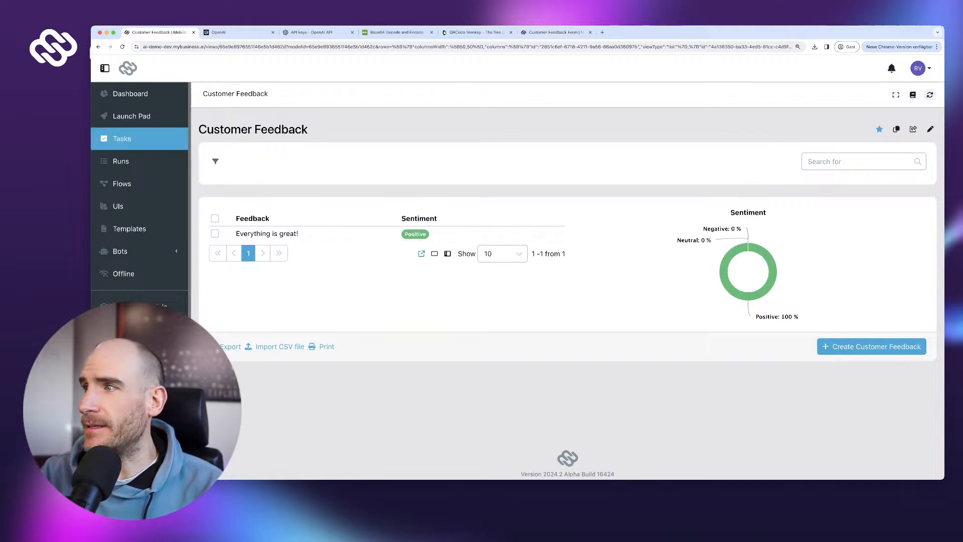
{"action": "left_click", "coordinate": [121, 161]}
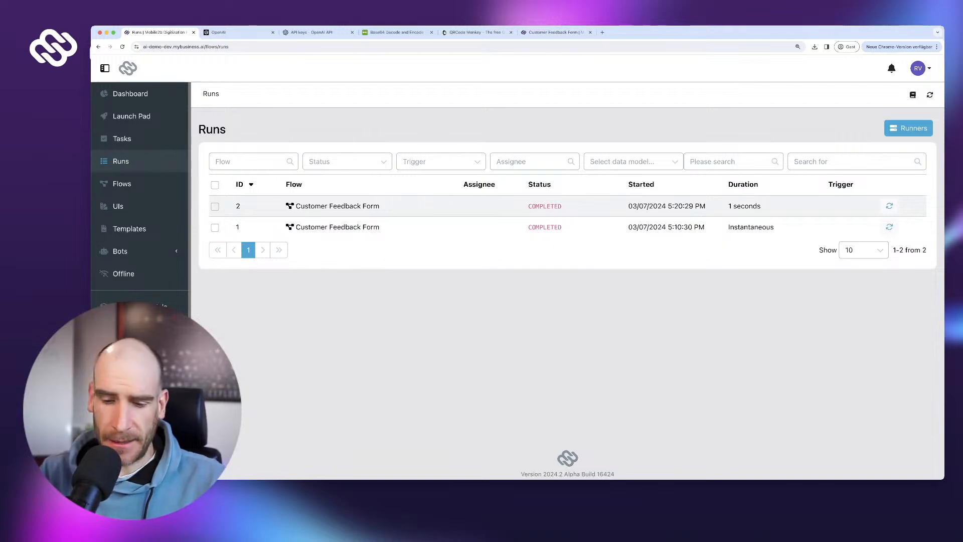
- Check run 2's OpenAI analysis log shows Positive, then return to the Customer Feedback list
{"action": "left_click", "coordinate": [336, 206]}
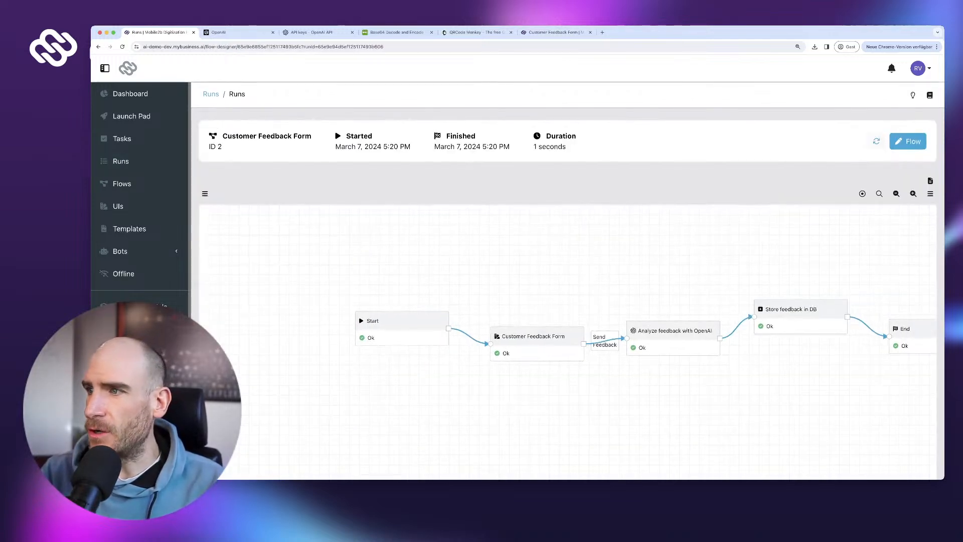
{"action": "left_click_drag", "start_coordinate": [672, 384], "coordinate": [557, 371]}
{"action": "left_click", "coordinate": [559, 318]}
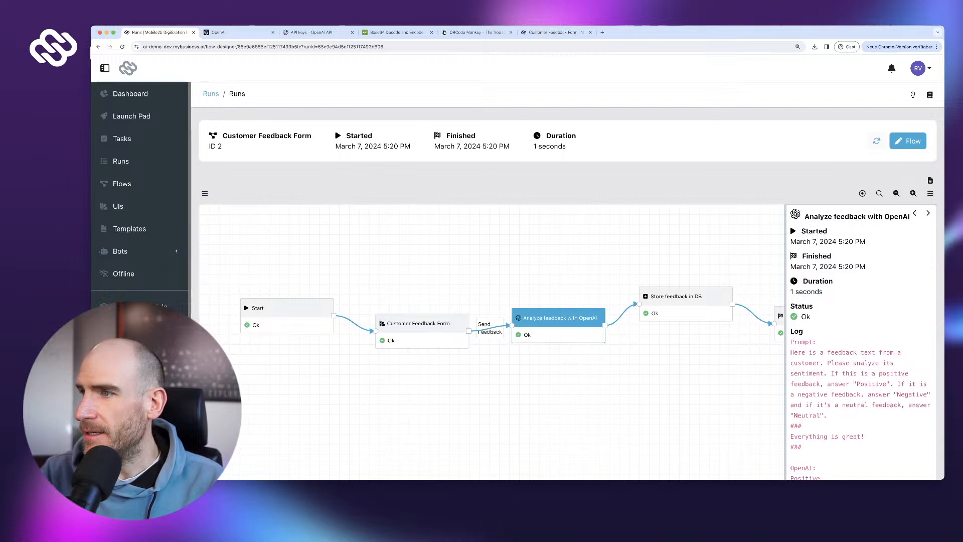
{"action": "scroll", "coordinate": [566, 301], "scroll_direction": "down", "scroll_amount": 2}
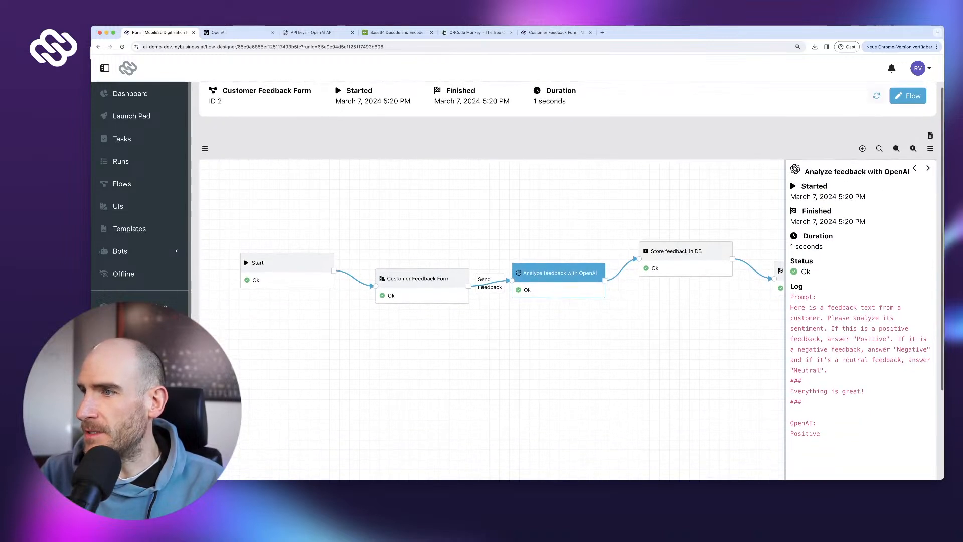
{"action": "left_click_drag", "start_coordinate": [790, 296], "coordinate": [820, 407]}
{"action": "scroll", "coordinate": [802, 401], "scroll_direction": "down", "scroll_amount": 1}
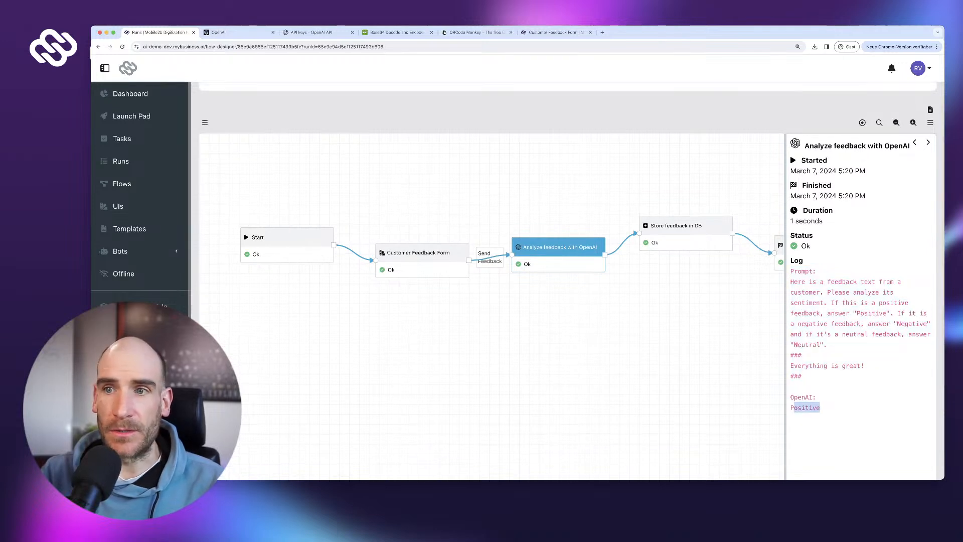
{"action": "left_click", "coordinate": [820, 408]}
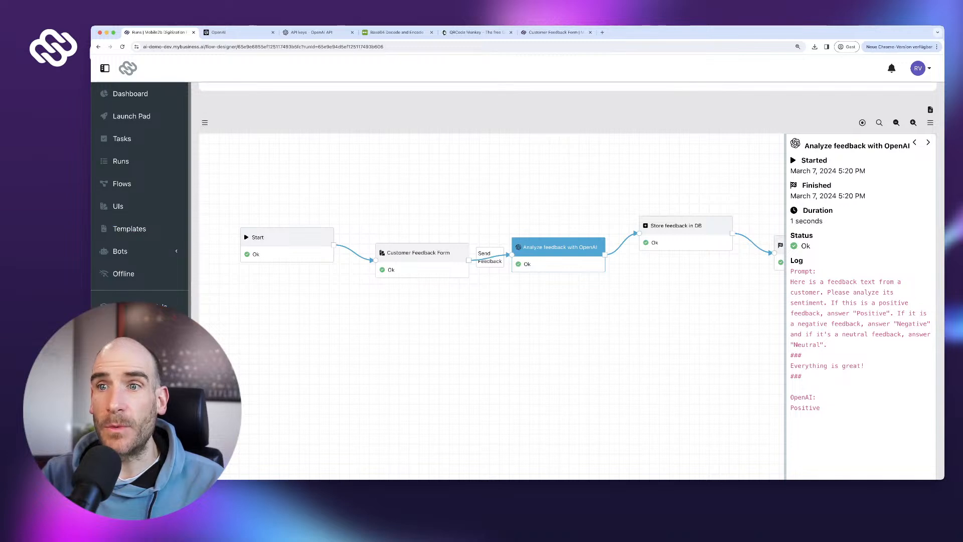
{"action": "left_click", "coordinate": [140, 328]}
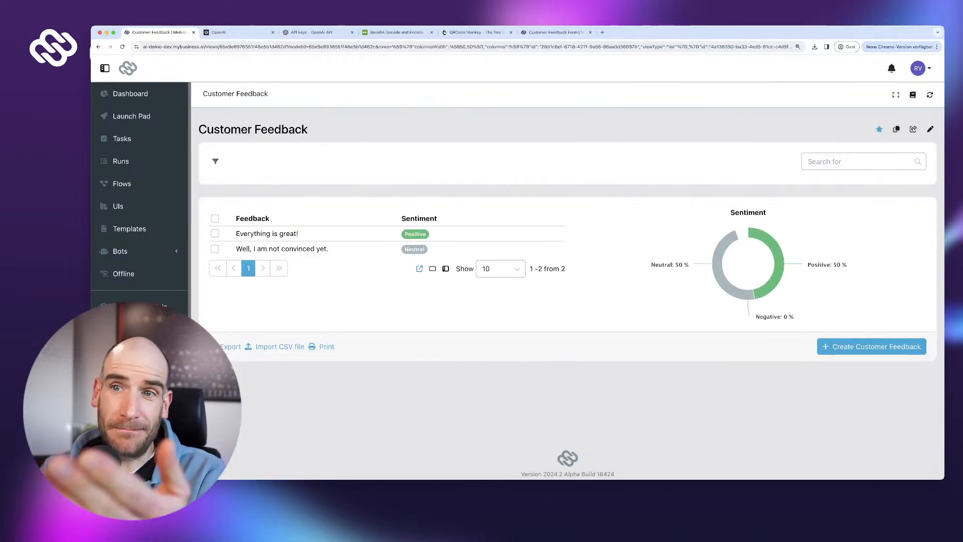
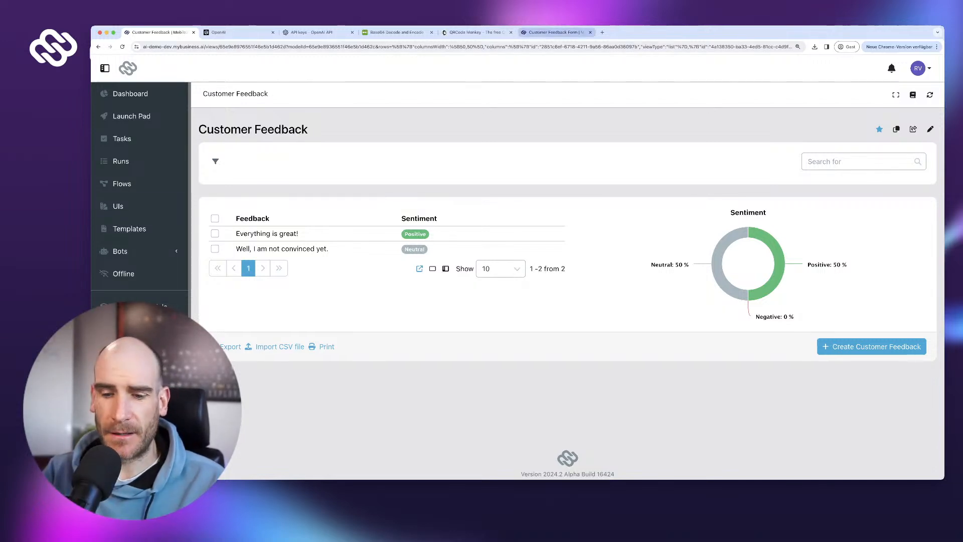
- Submit 'Nothing works. I am really frustrated.' on the public form, then refresh the list to see it tagged Negative
{"action": "left_click", "coordinate": [554, 32]}
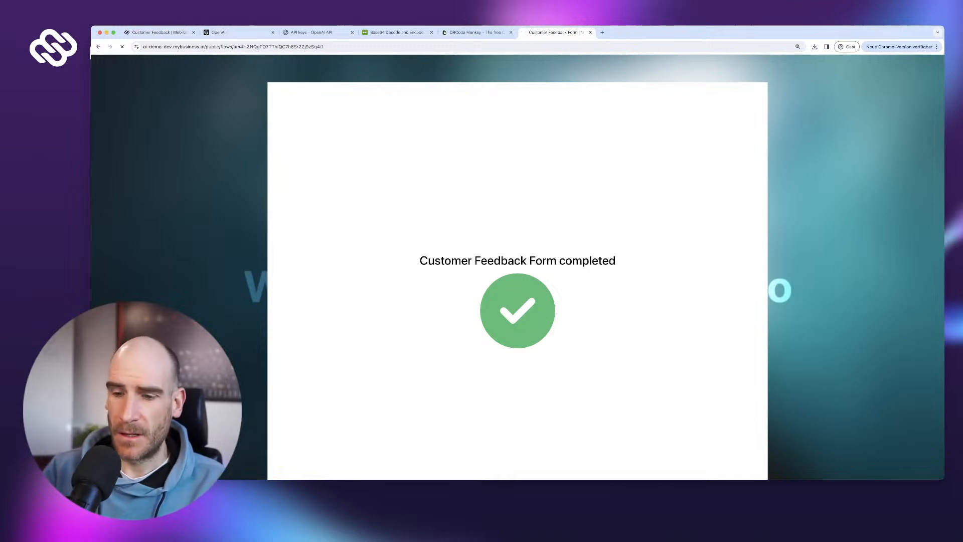
{"action": "type", "text": "N"}
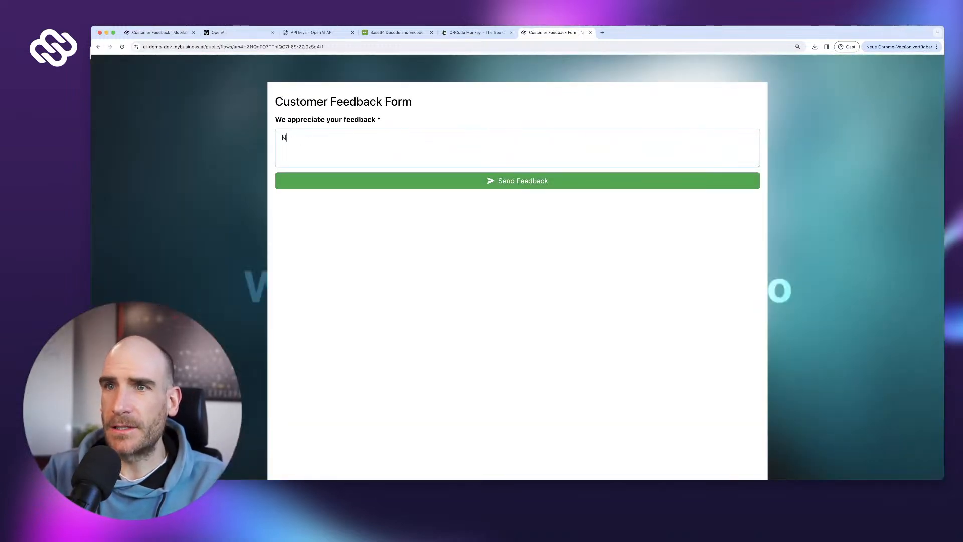
{"action": "type", "text": "othing works. I "}
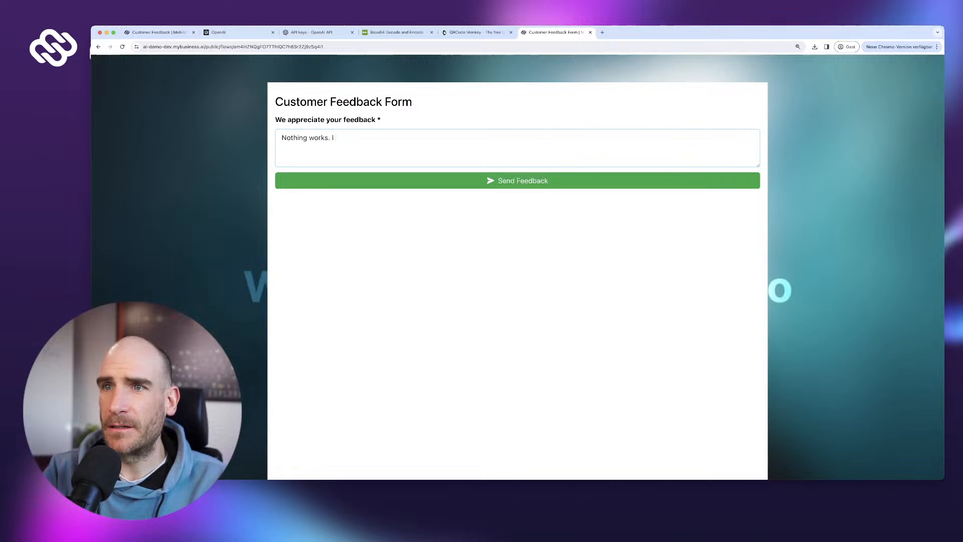
{"action": "type", "text": "am really frustrated."}
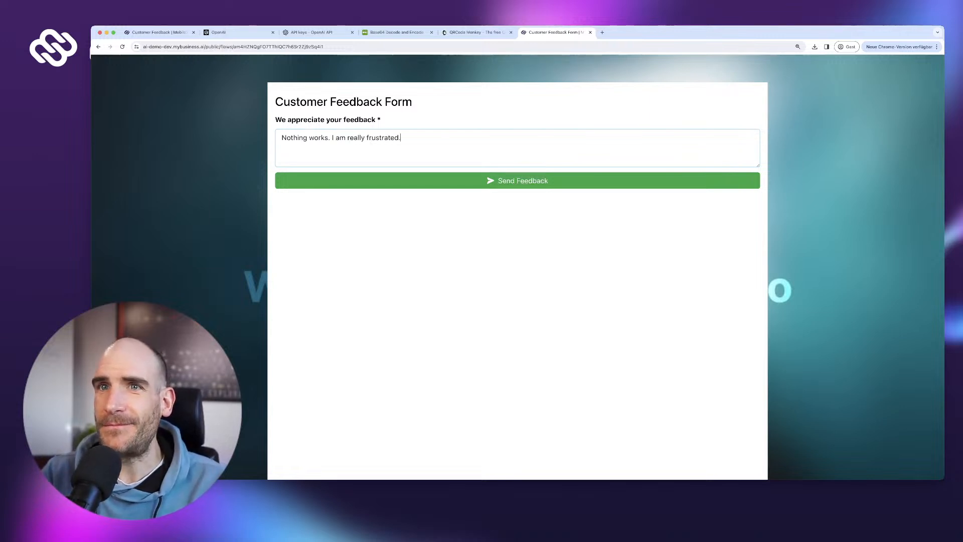
{"action": "left_click", "coordinate": [517, 181]}
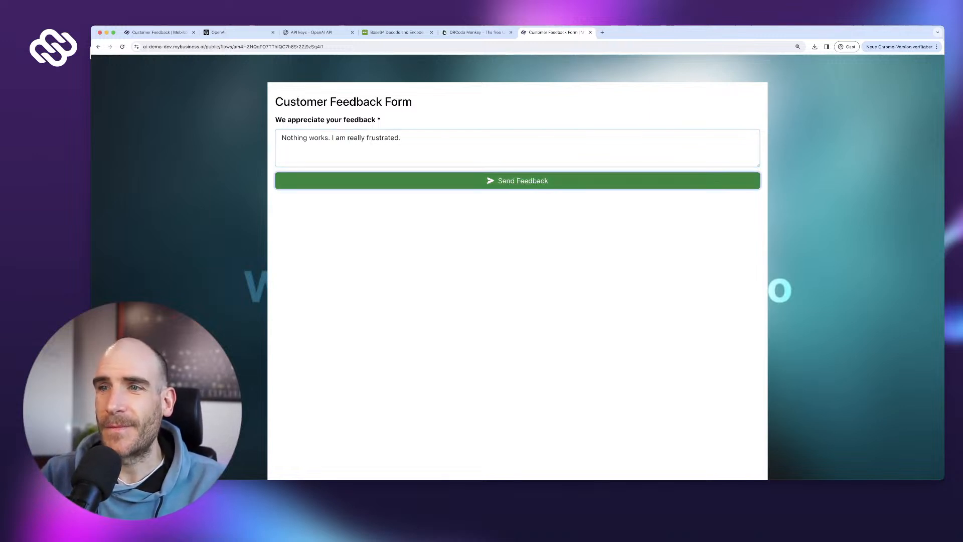
{"action": "left_click", "coordinate": [159, 32]}
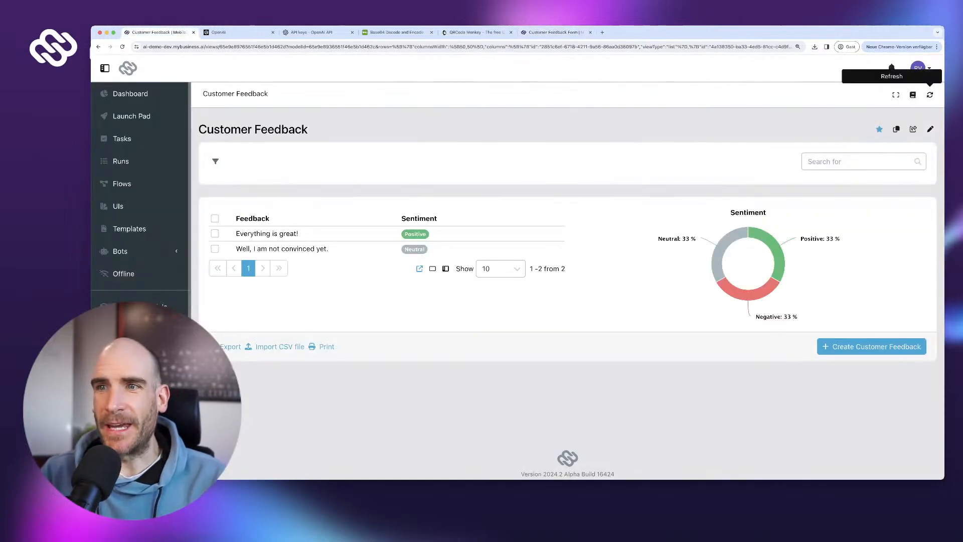
{"action": "left_click", "coordinate": [930, 94]}
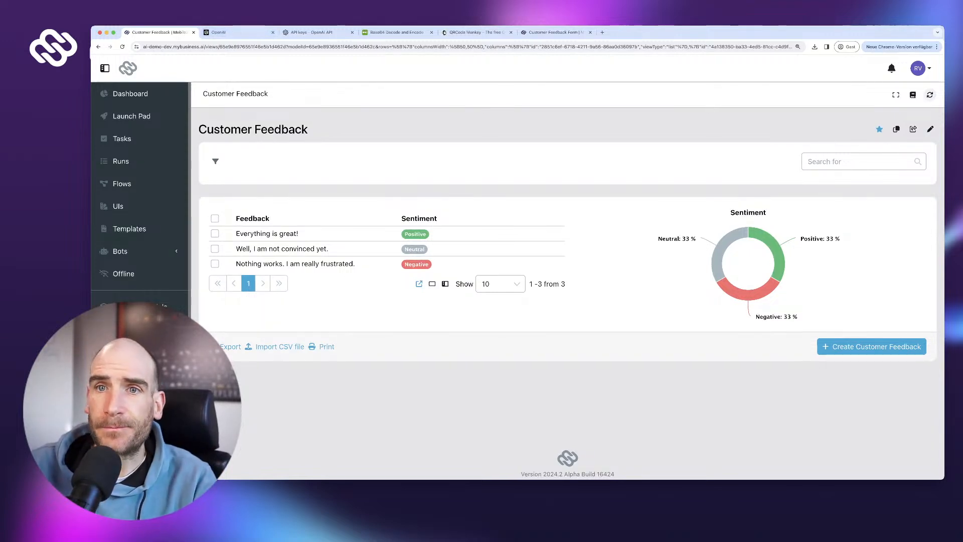
- Open the Customer Feedback Form flow and spread the nodes to expose Store feedback in DB and End
{"action": "left_click", "coordinate": [122, 183]}
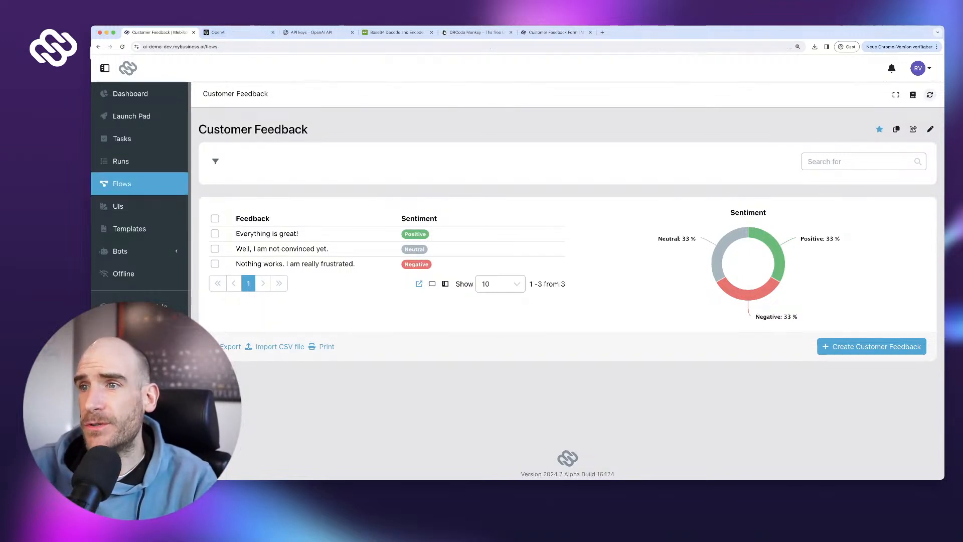
{"action": "left_click", "coordinate": [289, 205]}
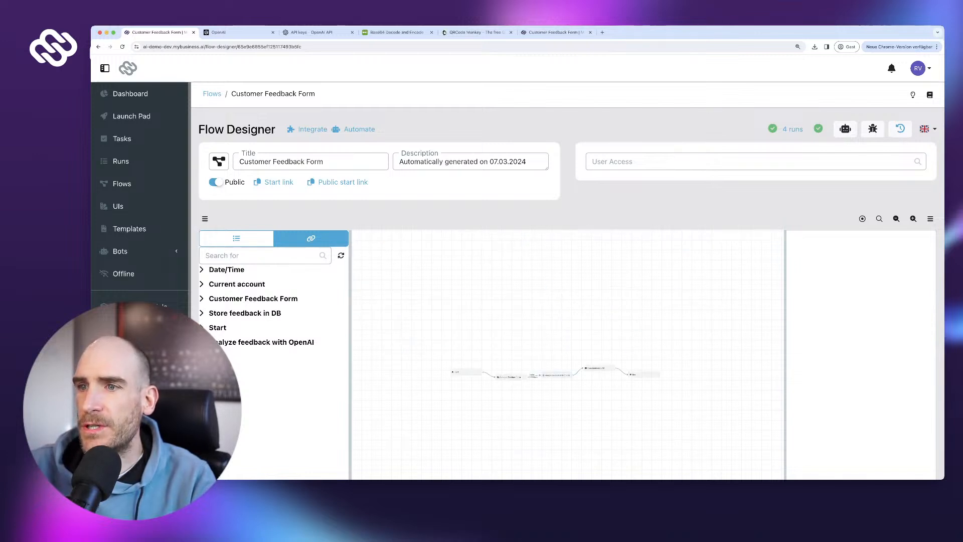
{"action": "left_click_drag", "start_coordinate": [646, 460], "coordinate": [596, 425]}
{"action": "scroll", "coordinate": [597, 425], "scroll_direction": "up", "scroll_amount": 5}
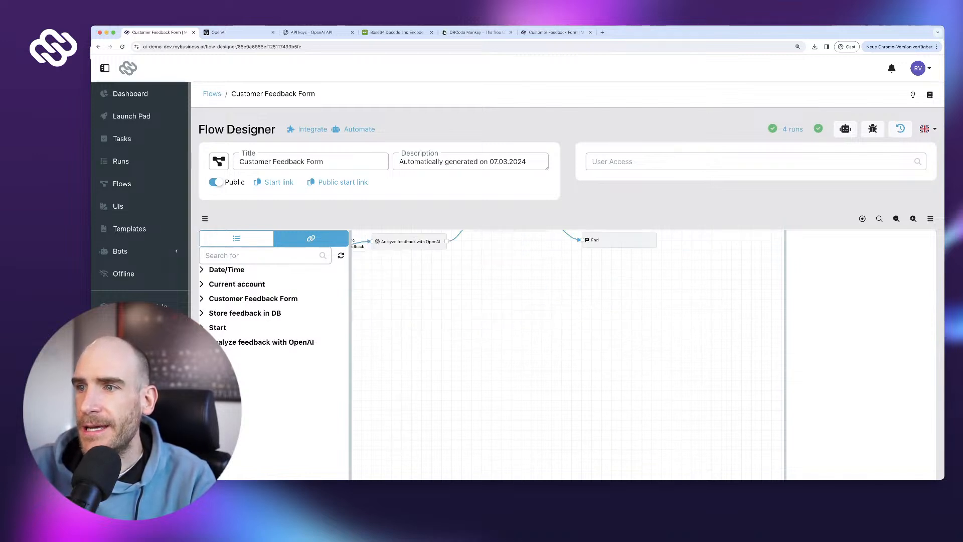
{"action": "left_click_drag", "start_coordinate": [567, 321], "coordinate": [566, 407]}
{"action": "left_click_drag", "start_coordinate": [616, 326], "coordinate": [727, 314]}
- Delete the connection from Store feedback in DB to End
{"action": "left_click", "coordinate": [510, 315]}
{"action": "left_click_drag", "start_coordinate": [510, 316], "coordinate": [508, 327]}
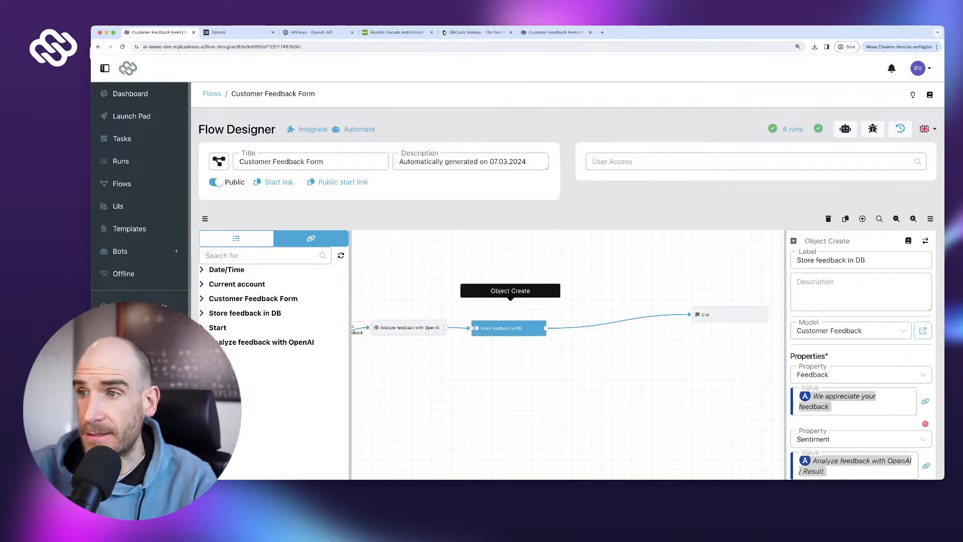
{"action": "scroll", "coordinate": [861, 361], "scroll_direction": "down", "scroll_amount": 1}
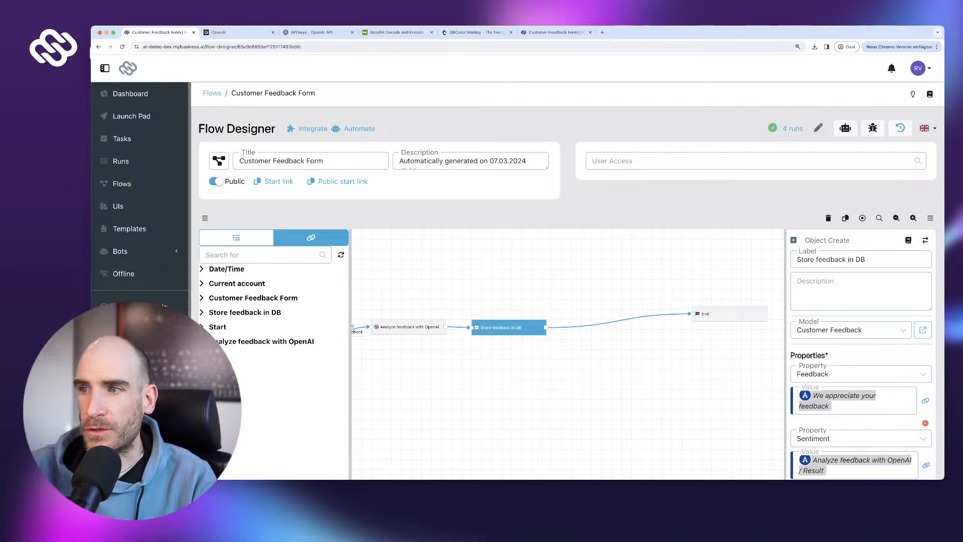
{"action": "left_click", "coordinate": [652, 315]}
{"action": "left_click", "coordinate": [652, 303]}
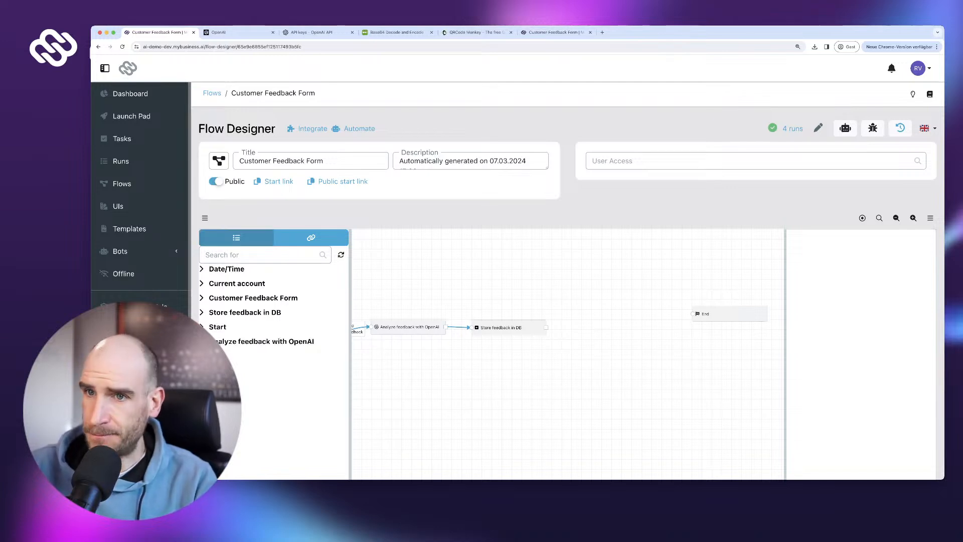
- Show the palette of available node types and browse it
{"action": "left_click", "coordinate": [236, 237]}
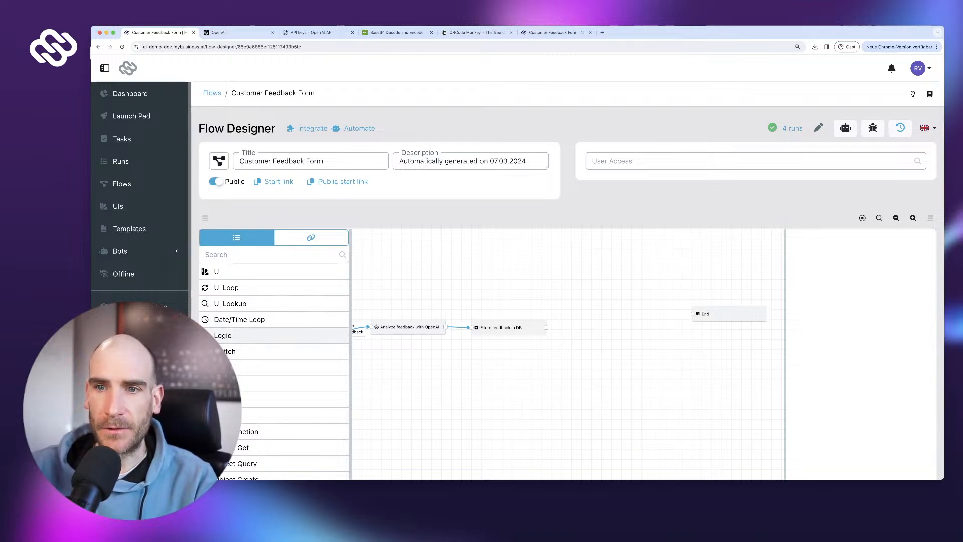
{"action": "scroll", "coordinate": [223, 301], "scroll_direction": "down", "scroll_amount": 3}
{"action": "scroll", "coordinate": [223, 301], "scroll_direction": "down", "scroll_amount": 3}
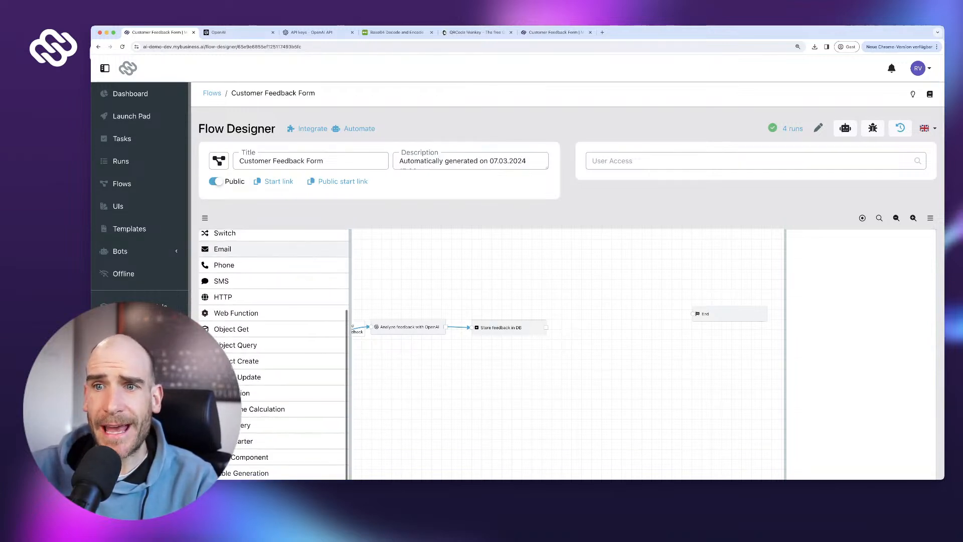
{"action": "scroll", "coordinate": [223, 301], "scroll_direction": "up", "scroll_amount": 5}
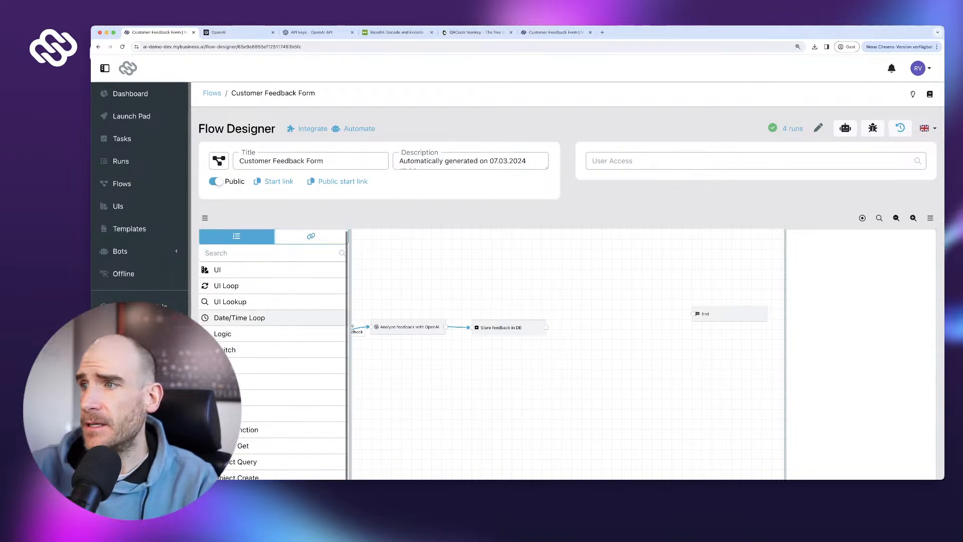
- Add a Switch step labelled 'Switch on sentiment' after Store feedback in DB
{"action": "left_click", "coordinate": [236, 351]}
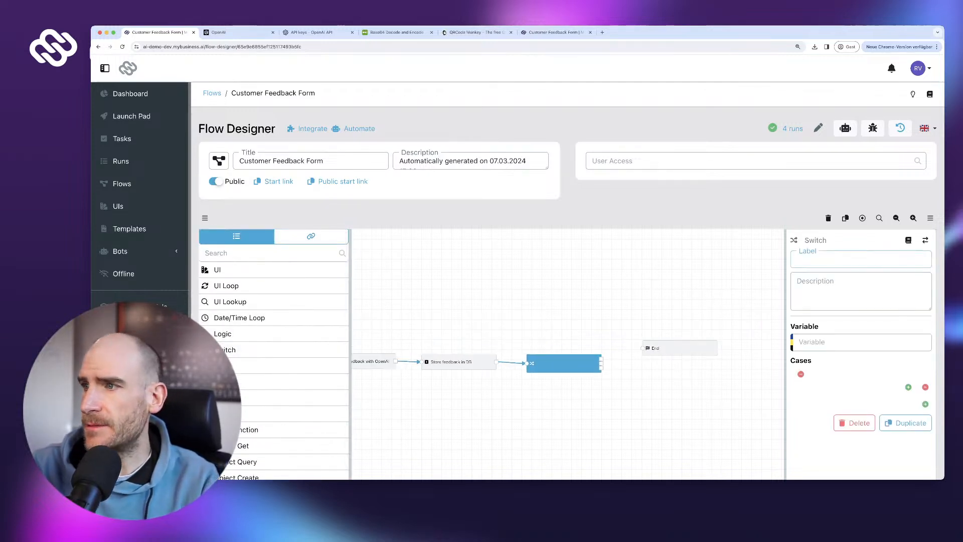
{"action": "type", "text": "Switch sen"}
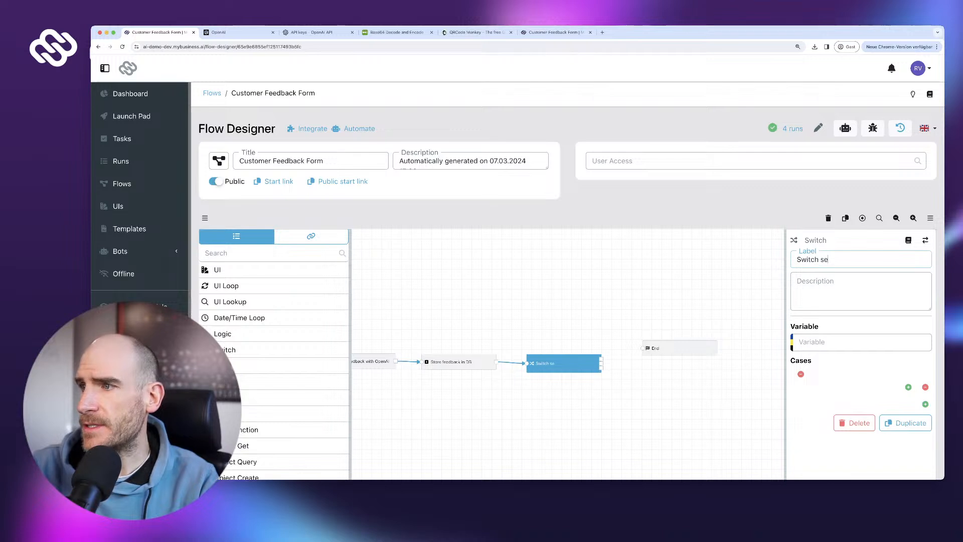
{"action": "key", "text": "BackSpace"}
{"action": "key", "text": "BackSpace"}
{"action": "key", "text": "BackSpace"}
{"action": "type", "text": "on sentiment"}
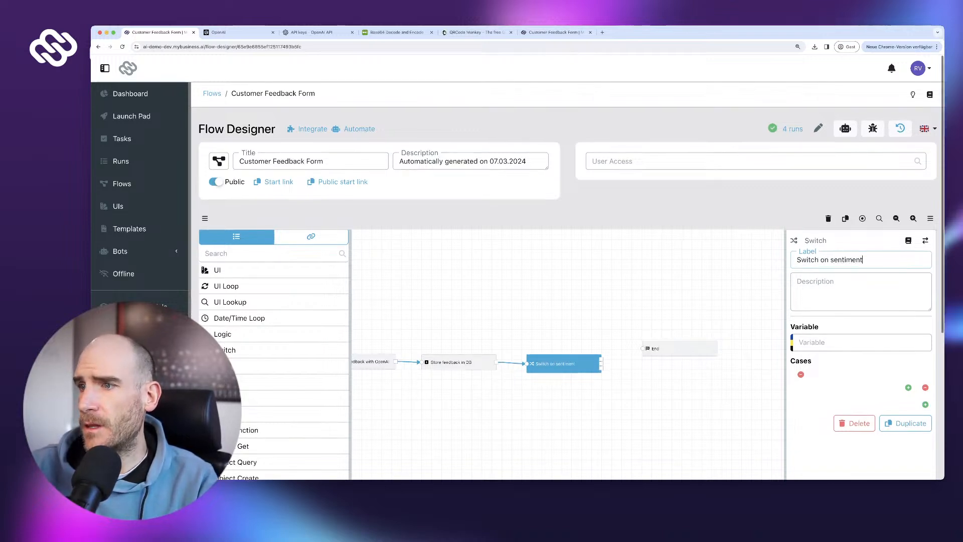
{"action": "left_click_drag", "start_coordinate": [564, 363], "coordinate": [565, 356]}
{"action": "left_click_drag", "start_coordinate": [670, 348], "coordinate": [699, 349]}
{"action": "left_click", "coordinate": [565, 356]}
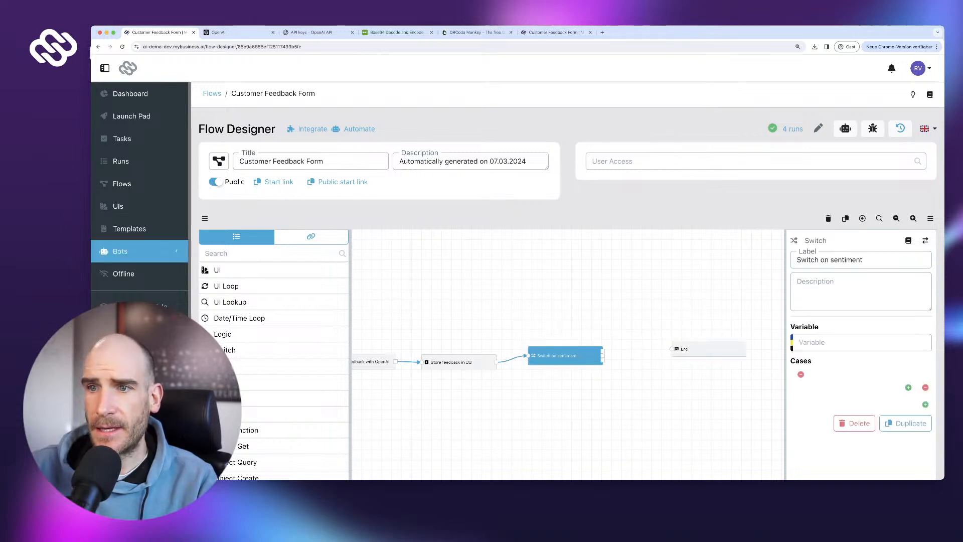
- Switch on the OpenAI Result variable with a Negative case, routing Default to End
{"action": "left_click", "coordinate": [310, 236]}
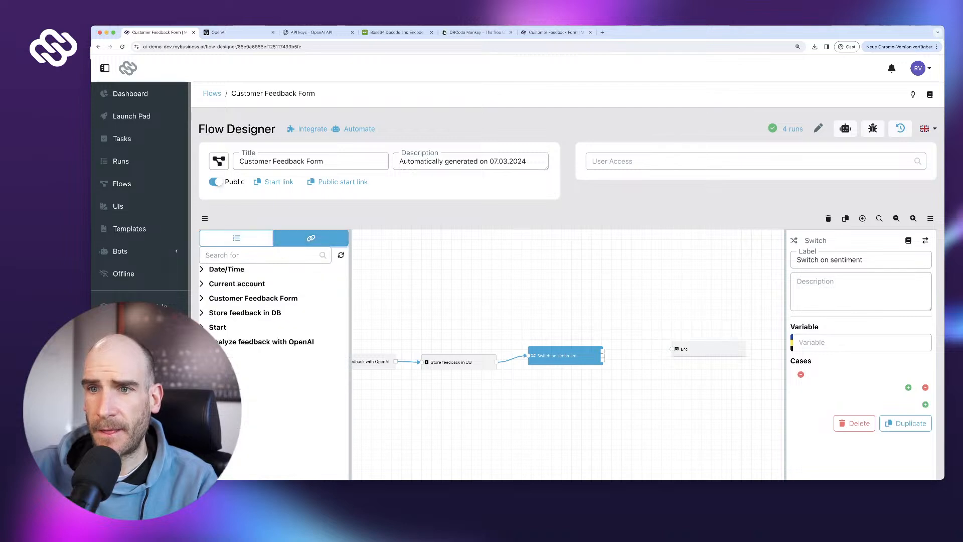
{"action": "left_click", "coordinate": [281, 342]}
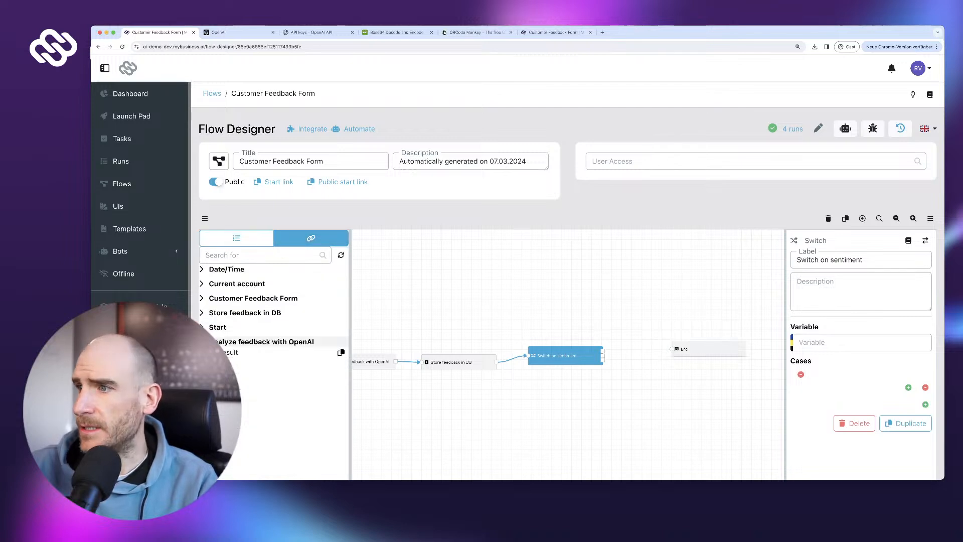
{"action": "left_click", "coordinate": [341, 352]}
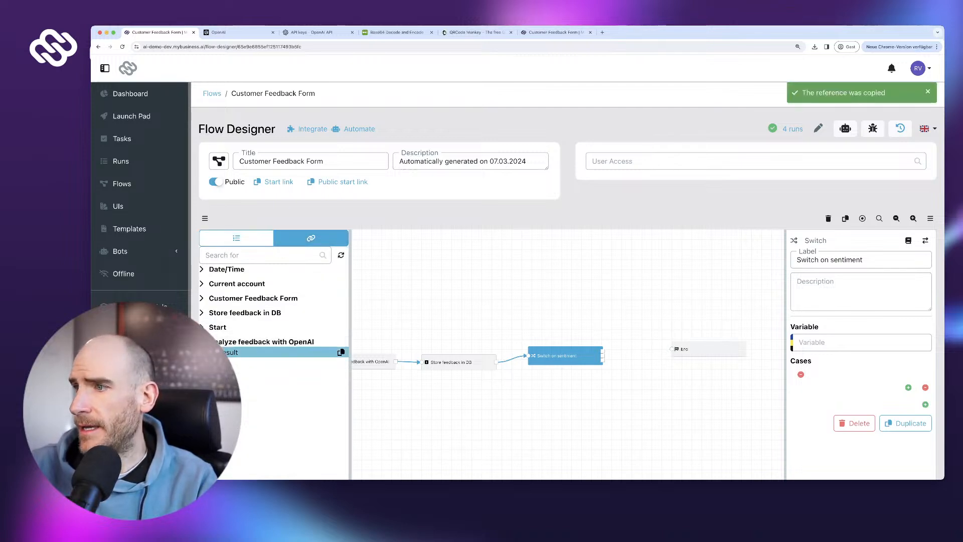
{"action": "left_click", "coordinate": [860, 343]}
{"action": "key", "text": "super+v"}
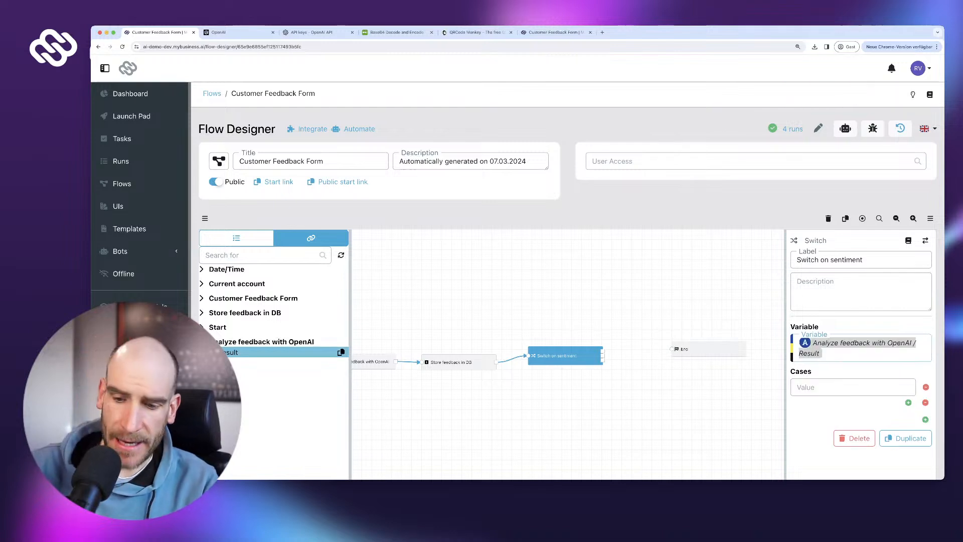
{"action": "left_click", "coordinate": [852, 387]}
{"action": "type", "text": "Ne"}
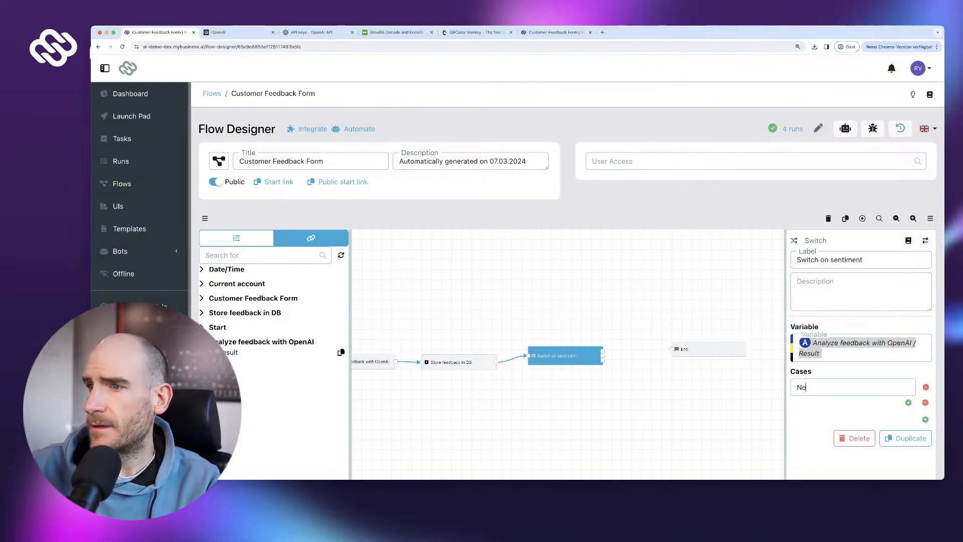
{"action": "type", "text": "gative"}
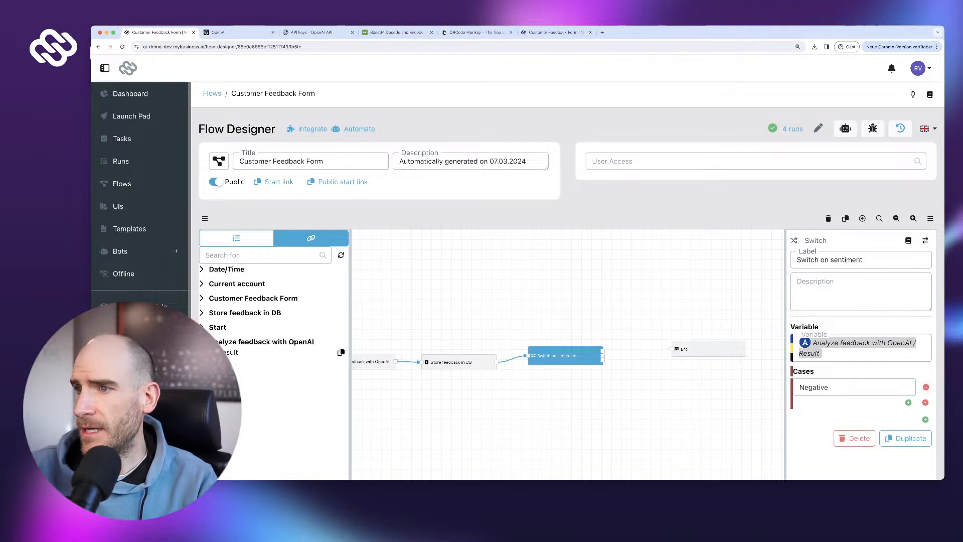
{"action": "left_click_drag", "start_coordinate": [709, 349], "coordinate": [723, 350]}
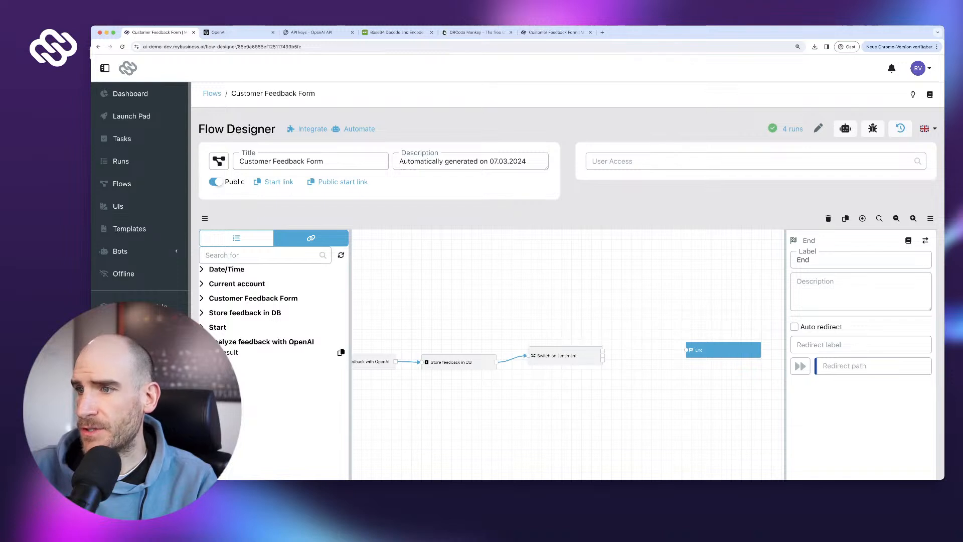
{"action": "mouse_move", "coordinate": [603, 360]}
{"action": "left_mouse_down"}
{"action": "mouse_move", "coordinate": [681, 348]}
{"action": "mouse_move", "coordinate": [731, 363]}
{"action": "left_mouse_up"}
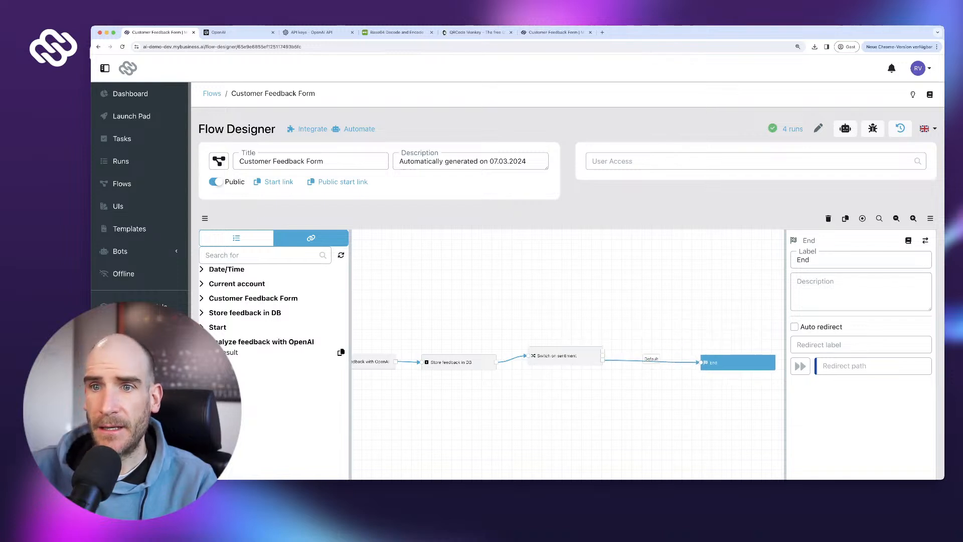
{"action": "left_click", "coordinate": [236, 238]}
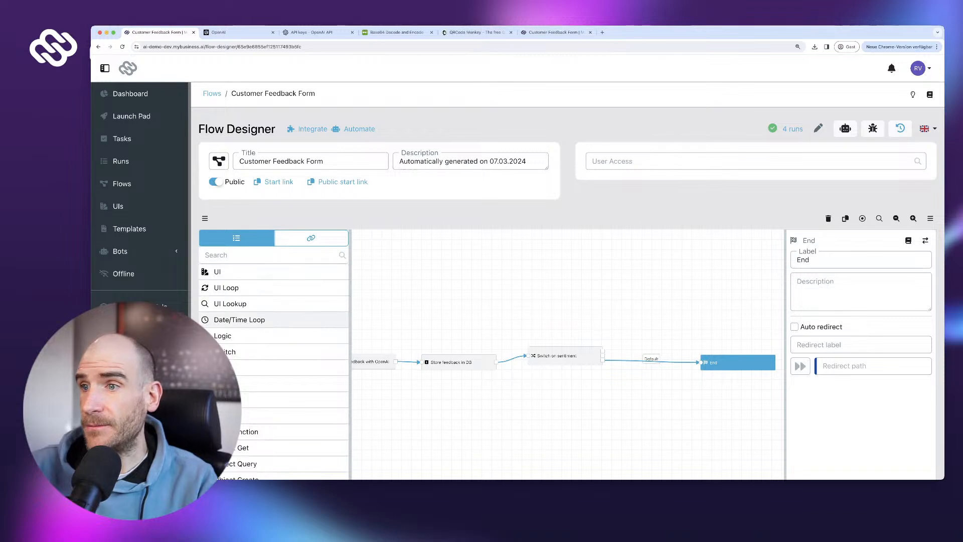
- Add an email step 'Send email to customer care' with subject 'New Negative Feedback' and a recipient address
{"action": "left_click_drag", "start_coordinate": [273, 368], "coordinate": [633, 303]}
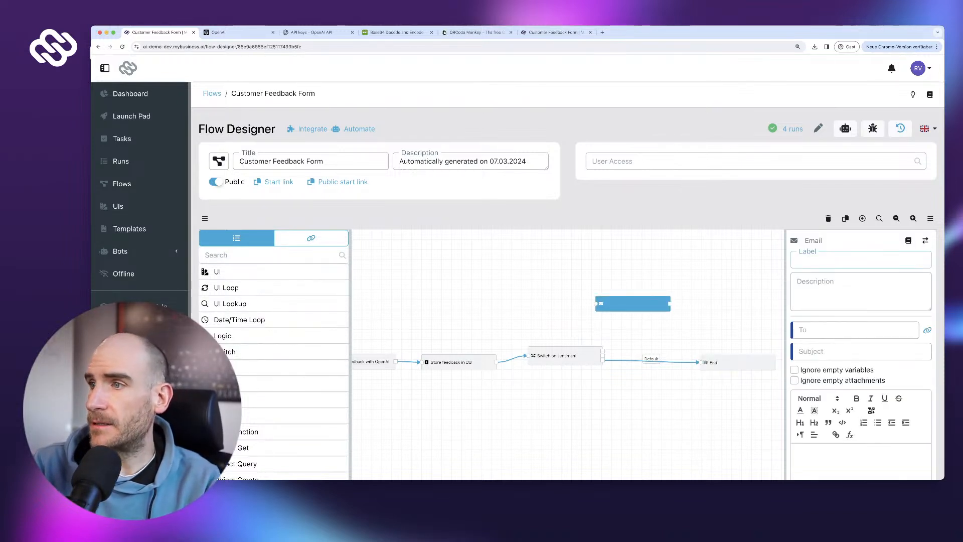
{"action": "key", "text": "super+a"}
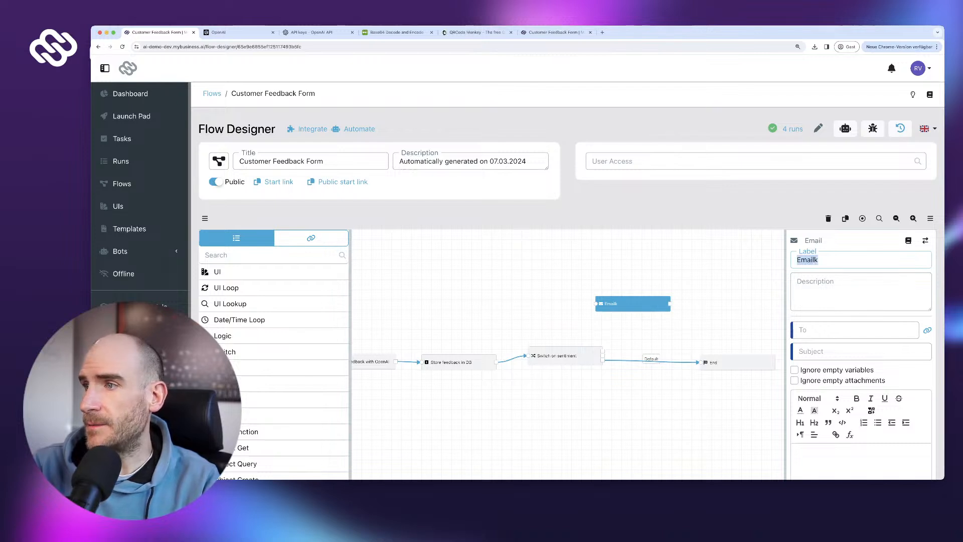
{"action": "type", "text": "Send emai"}
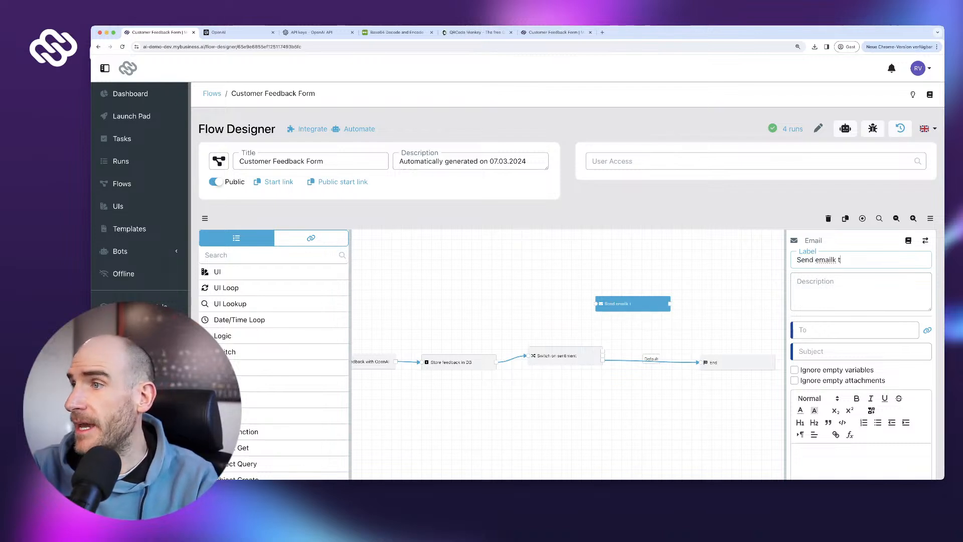
{"action": "type", "text": "l to customer "}
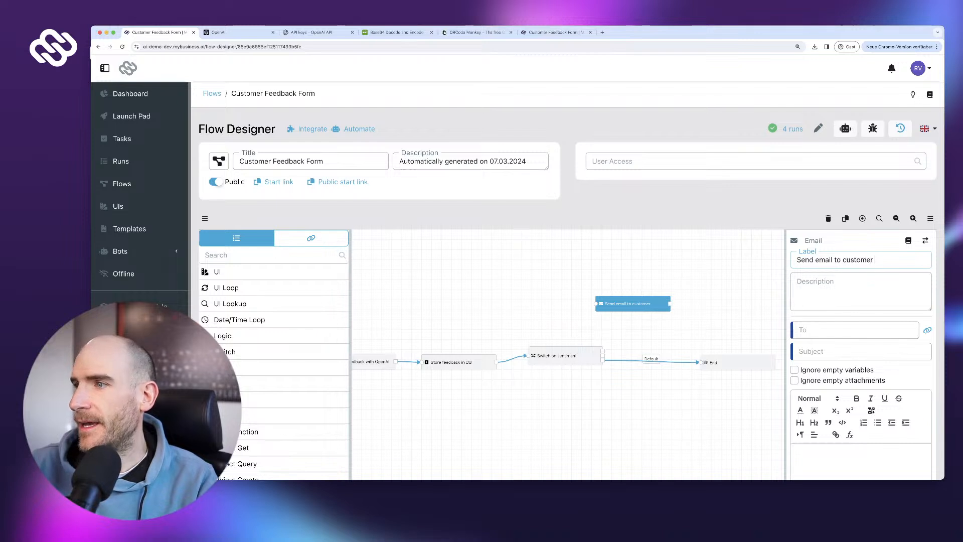
{"action": "type", "text": "care"}
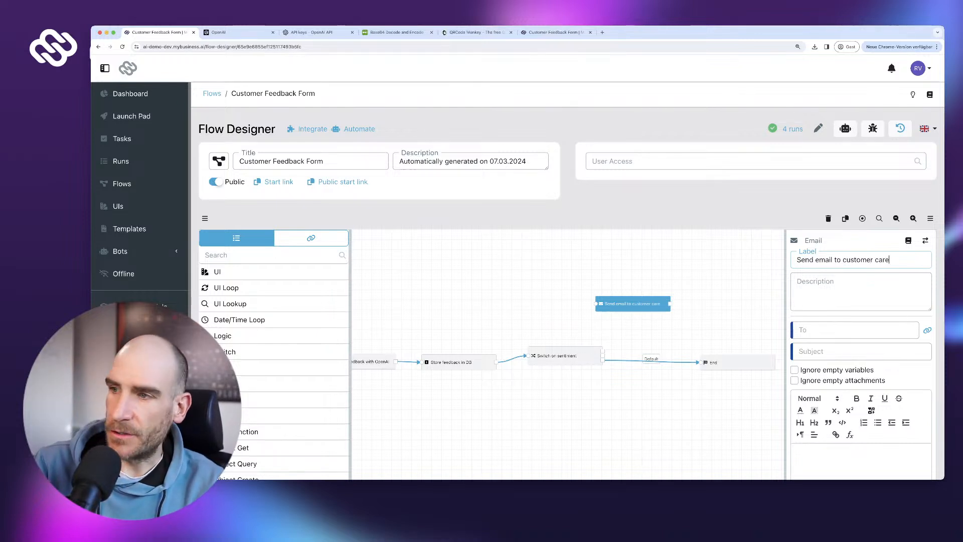
{"action": "left_click", "coordinate": [861, 351]}
{"action": "type", "text": "New Ne"}
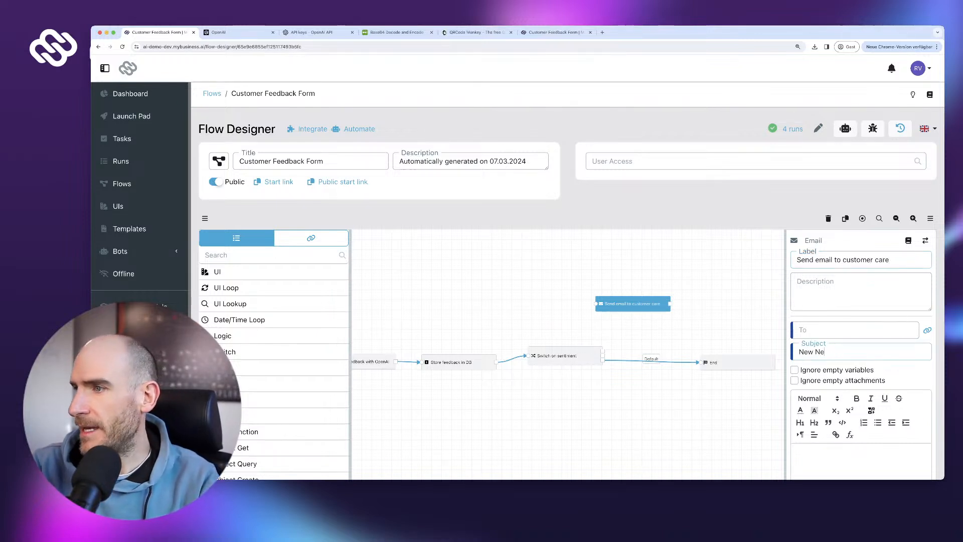
{"action": "type", "text": "gative Feedback"}
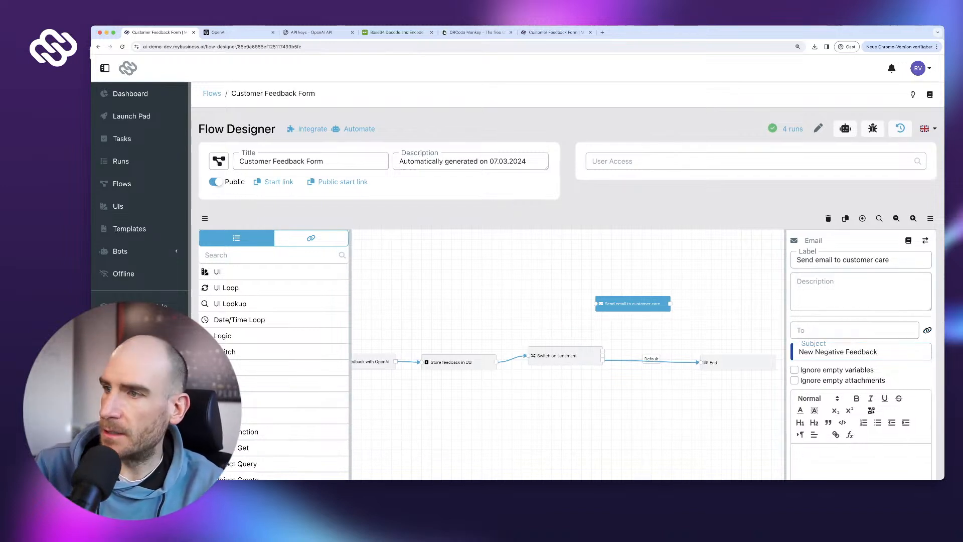
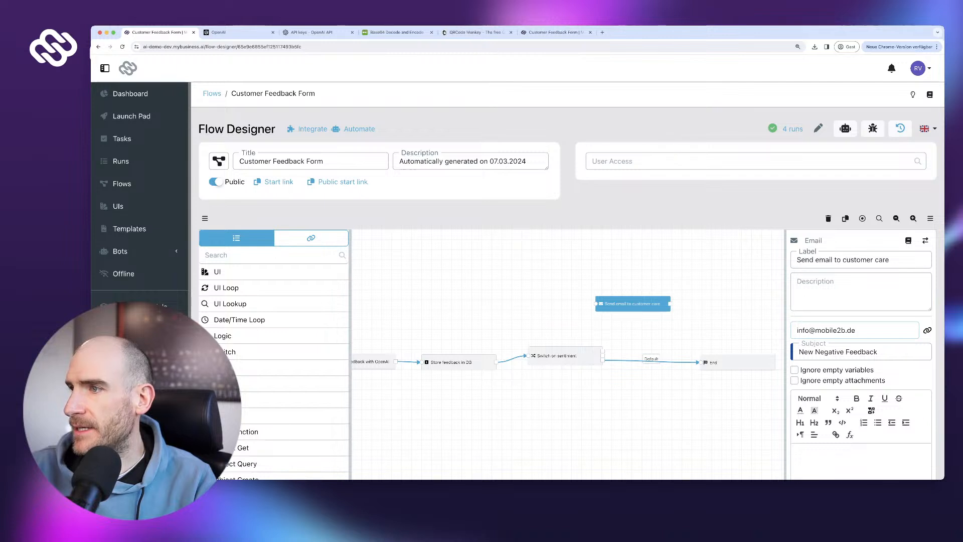
- Insert the customer's feedback variable into the email body and connect the step to End
{"action": "scroll", "coordinate": [856, 346], "scroll_direction": "down", "scroll_amount": 3}
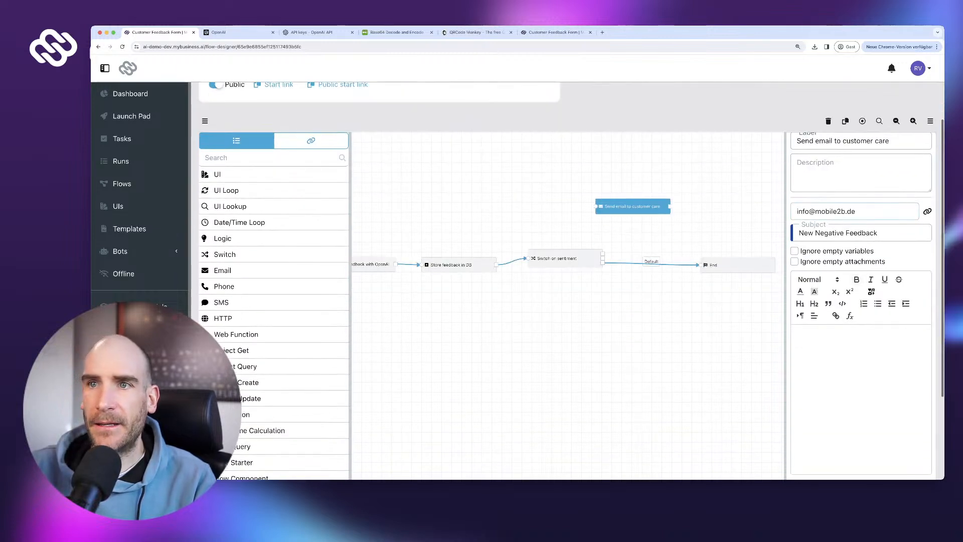
{"action": "left_click", "coordinate": [311, 141]}
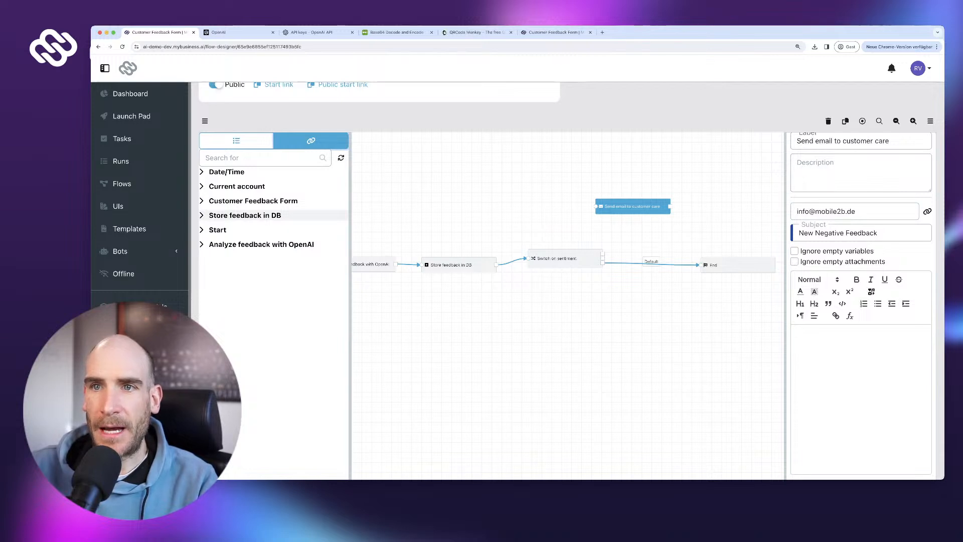
{"action": "left_click", "coordinate": [253, 200]}
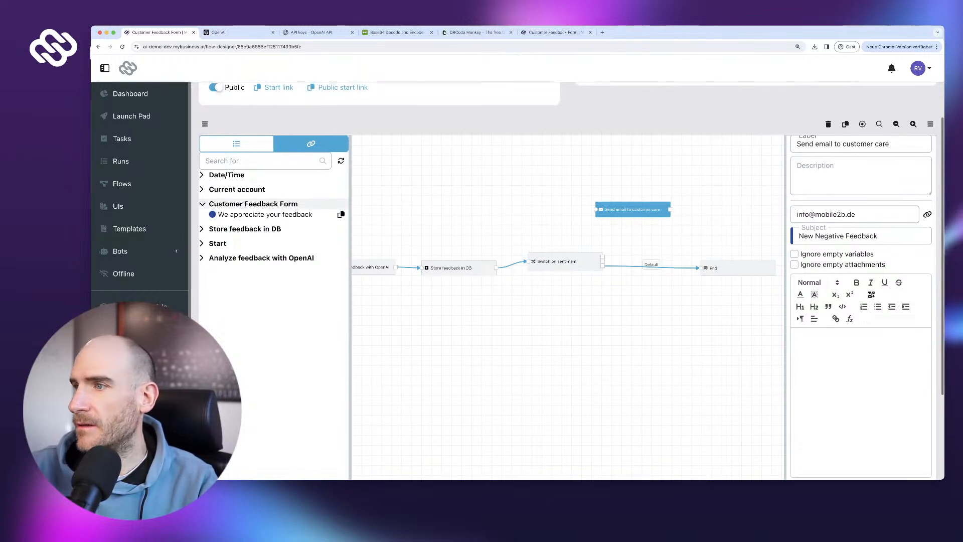
{"action": "left_click", "coordinate": [341, 214]}
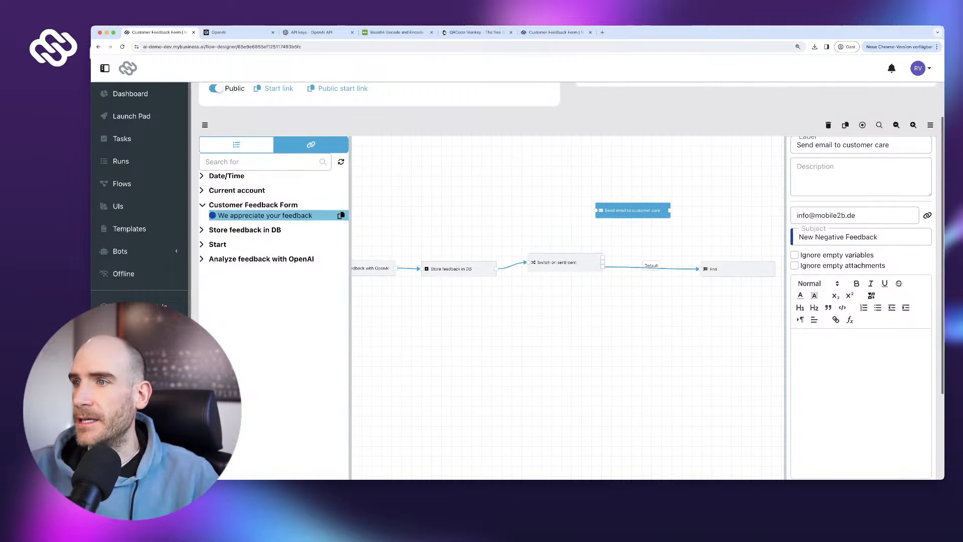
{"action": "key", "text": "ctrl+v"}
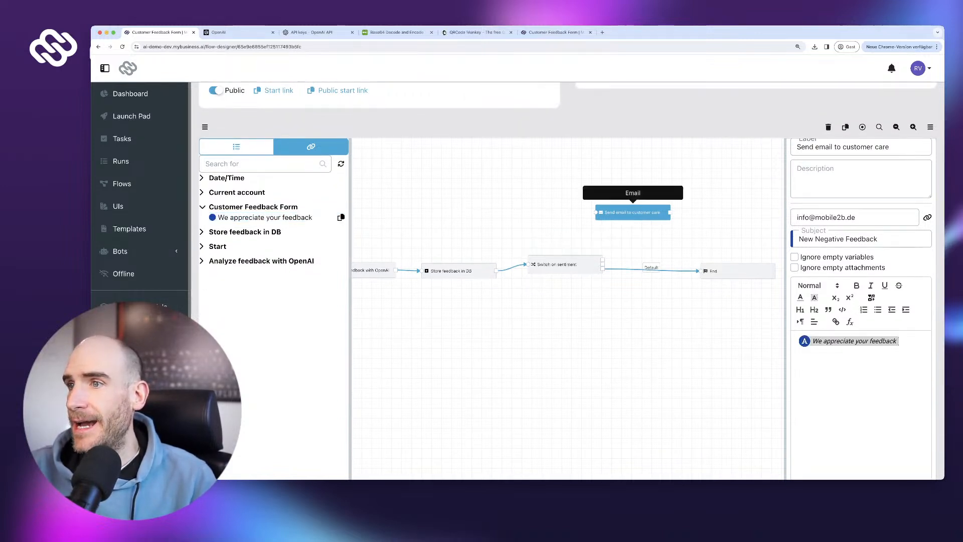
{"action": "left_click_drag", "start_coordinate": [632, 213], "coordinate": [661, 218]}
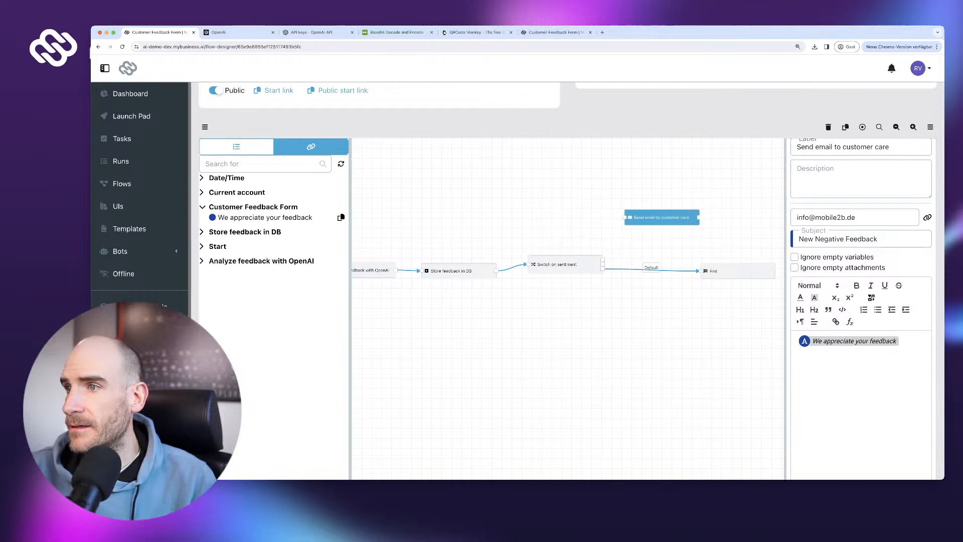
{"action": "left_click_drag", "start_coordinate": [699, 217], "coordinate": [700, 270]}
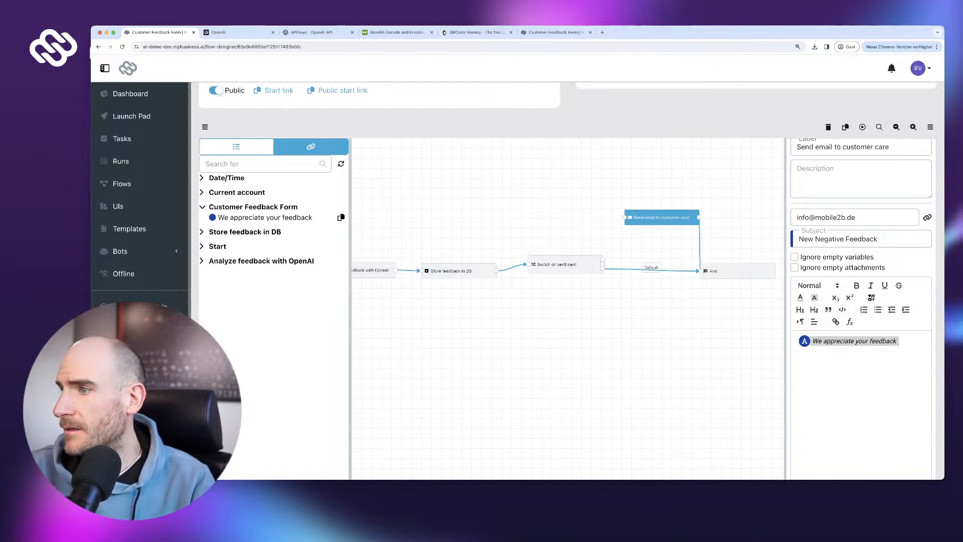
- Try to publish the flow, get the 'Nodes are invalid' error, and reload the designer
{"action": "scroll", "coordinate": [662, 218], "scroll_direction": "down", "scroll_amount": 5}
{"action": "left_click", "coordinate": [903, 421]}
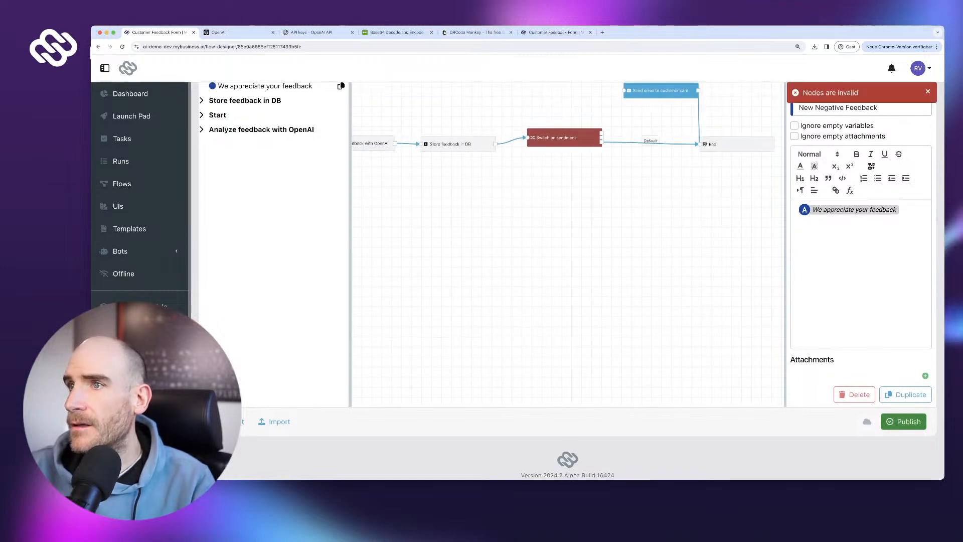
{"action": "key", "text": "super+r"}
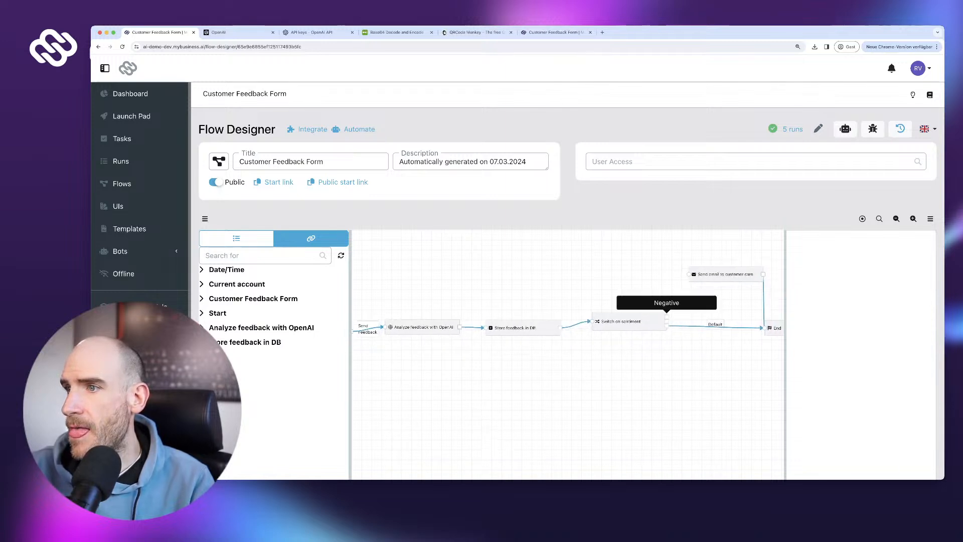
{"action": "left_click_drag", "start_coordinate": [725, 274], "coordinate": [734, 283]}
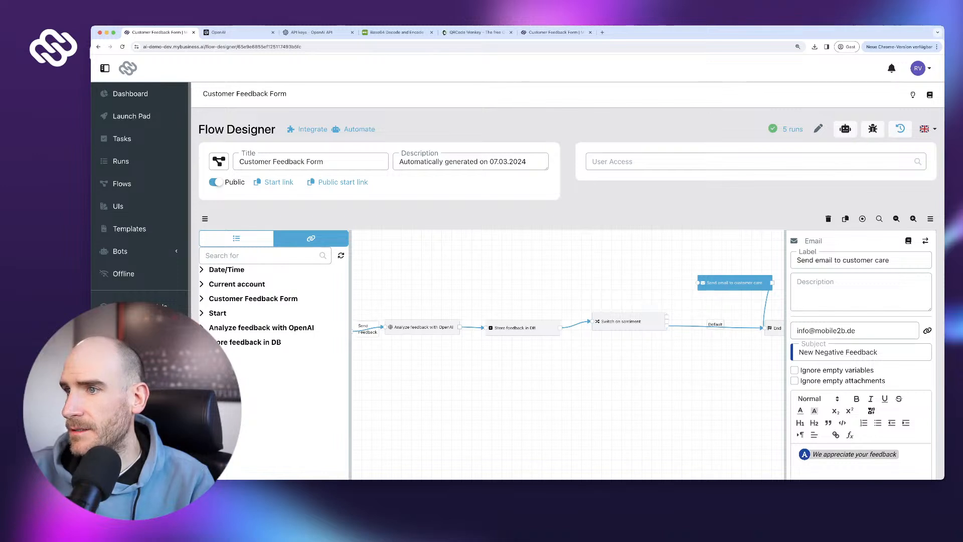
- Add a second case, Test, to Switch on sentiment and reroute its Default link
{"action": "left_click_drag", "start_coordinate": [622, 322], "coordinate": [596, 301]}
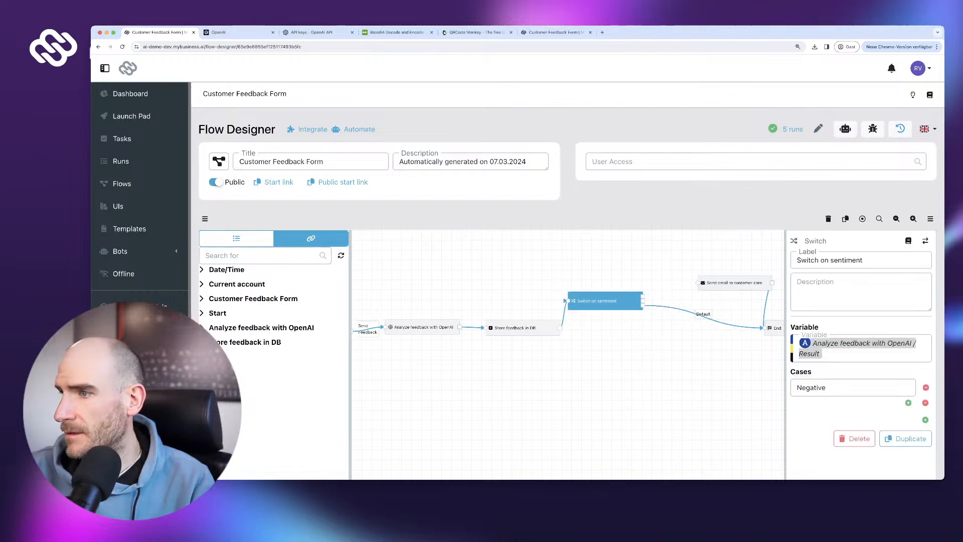
{"action": "left_click", "coordinate": [925, 419]}
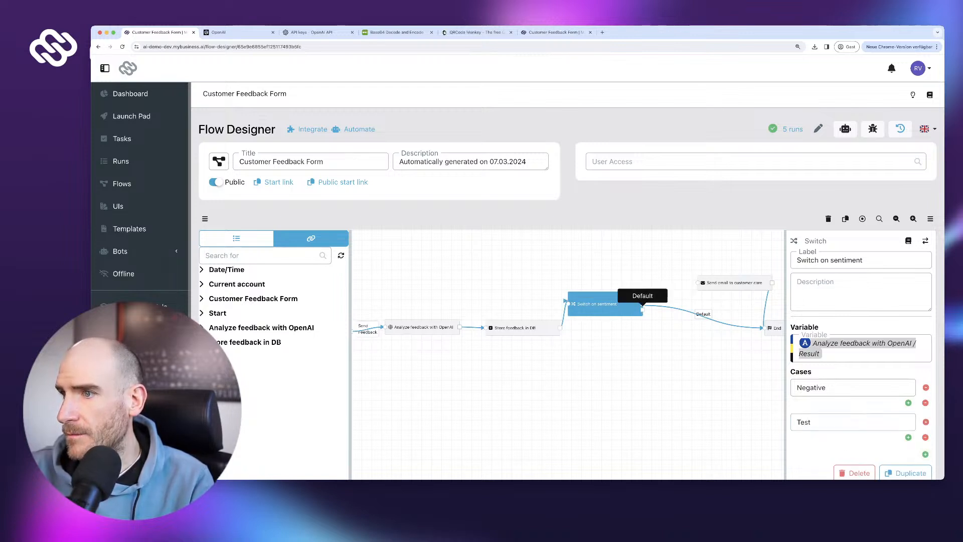
{"action": "left_click", "coordinate": [646, 350]}
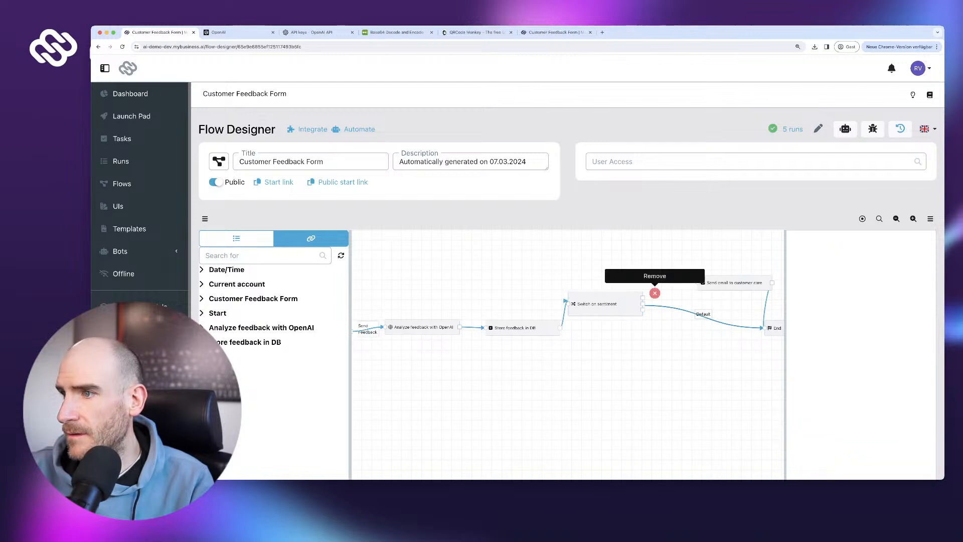
{"action": "left_click", "coordinate": [655, 293]}
{"action": "left_click_drag", "start_coordinate": [642, 309], "coordinate": [761, 327]}
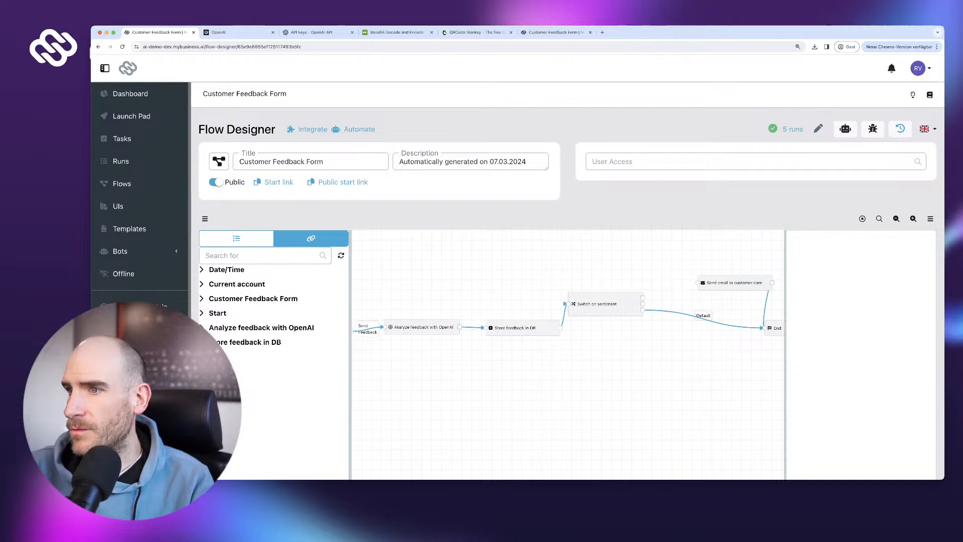
- Remove the Test case from the switch and try publishing the flow again
{"action": "left_click_drag", "start_coordinate": [601, 304], "coordinate": [620, 312]}
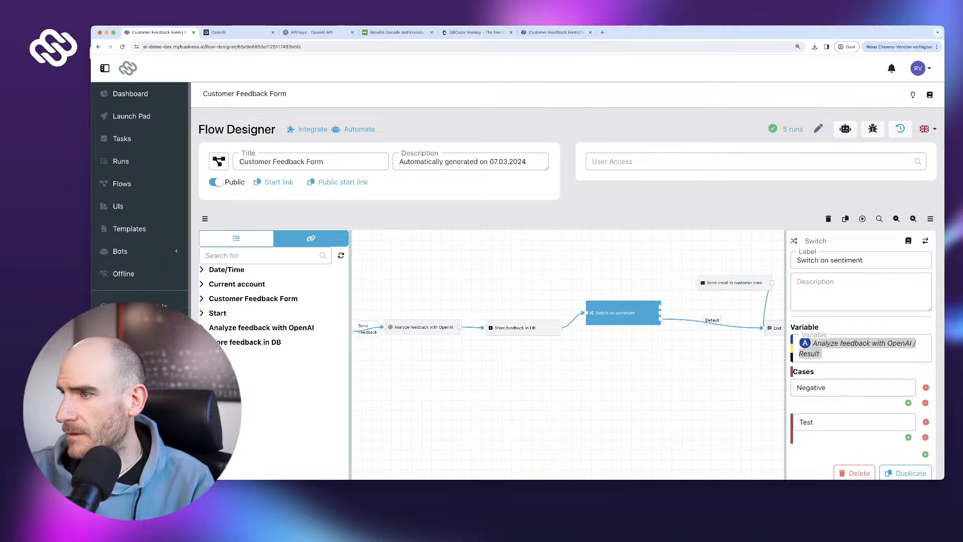
{"action": "left_click", "coordinate": [926, 421]}
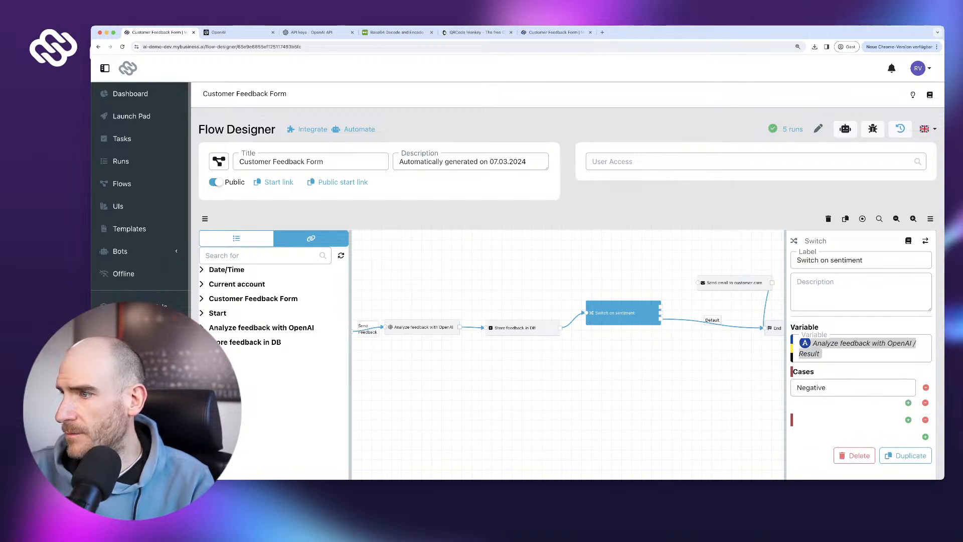
{"action": "left_click", "coordinate": [925, 420]}
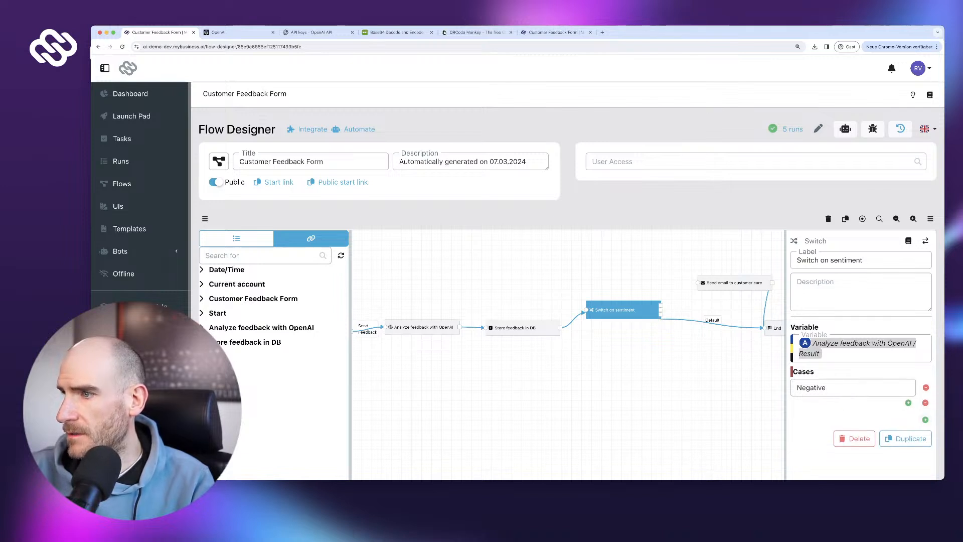
{"action": "scroll", "coordinate": [925, 406], "scroll_direction": "down", "scroll_amount": 3}
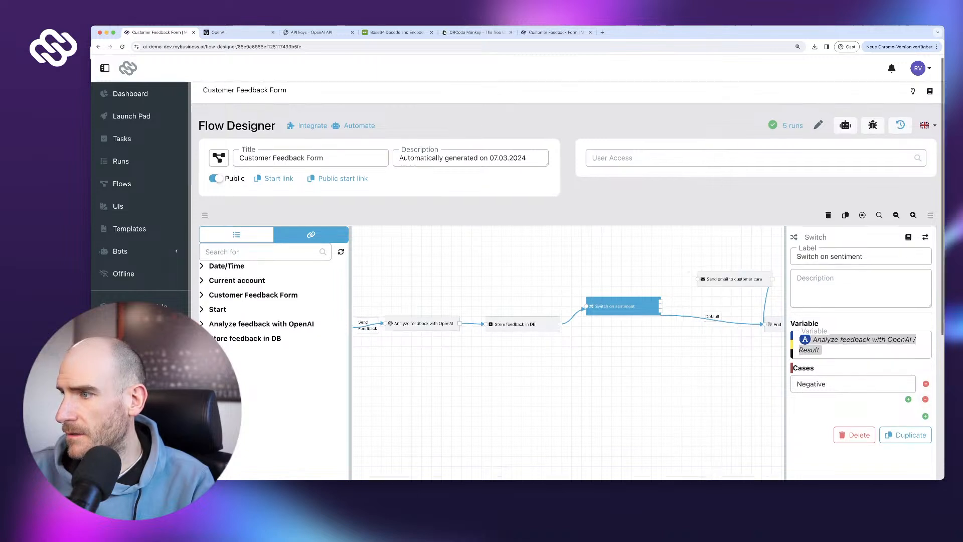
{"action": "scroll", "coordinate": [912, 411], "scroll_direction": "down", "scroll_amount": 5}
{"action": "left_click", "coordinate": [903, 421]}
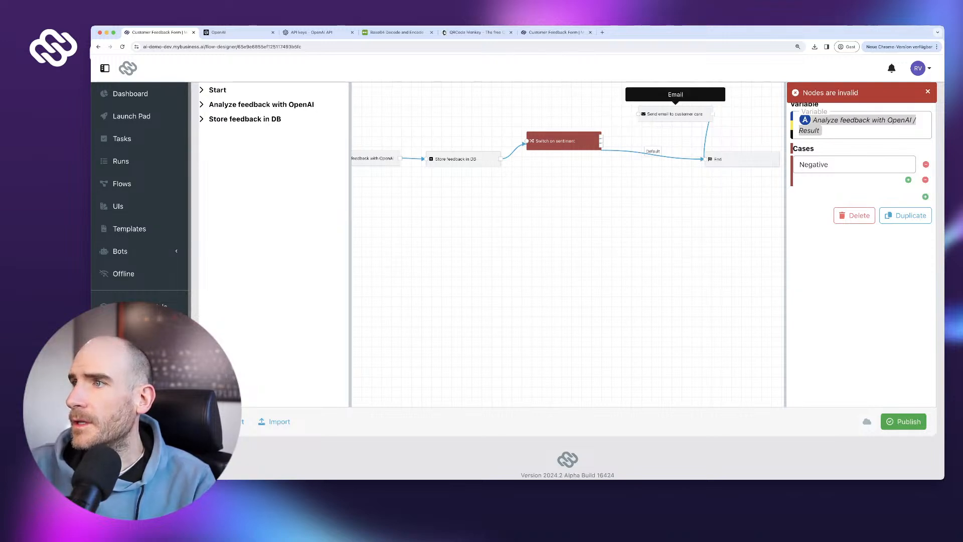
- Delete the Switch on sentiment step and confirm the deletion
{"action": "left_click", "coordinate": [674, 114]}
{"action": "left_click", "coordinate": [561, 141]}
{"action": "scroll", "coordinate": [561, 150], "scroll_direction": "up", "scroll_amount": 4}
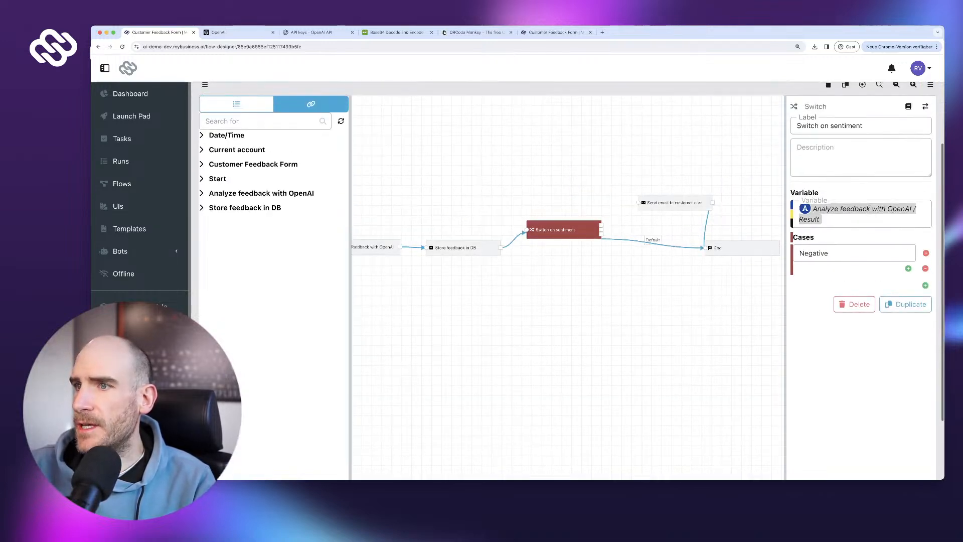
{"action": "triple_click", "coordinate": [836, 126]}
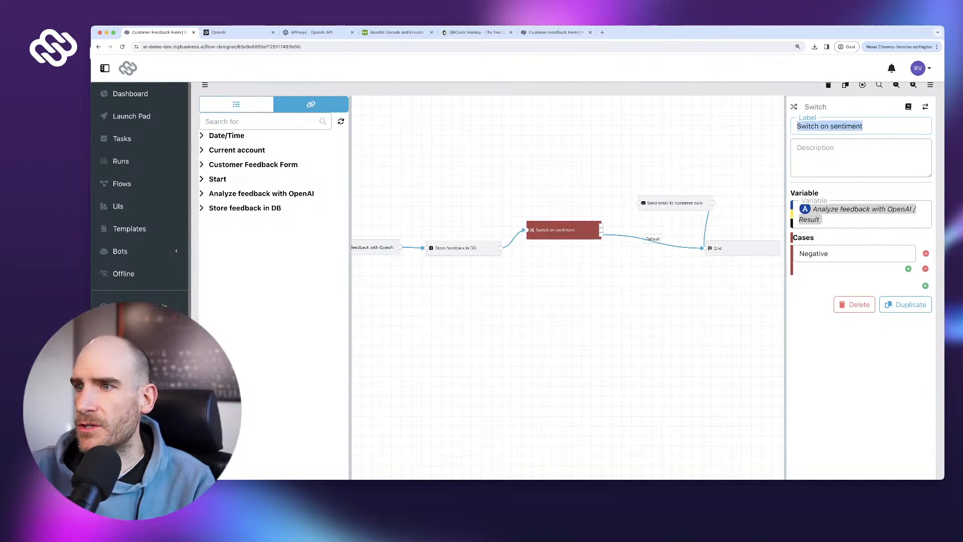
{"action": "left_click", "coordinate": [853, 304]}
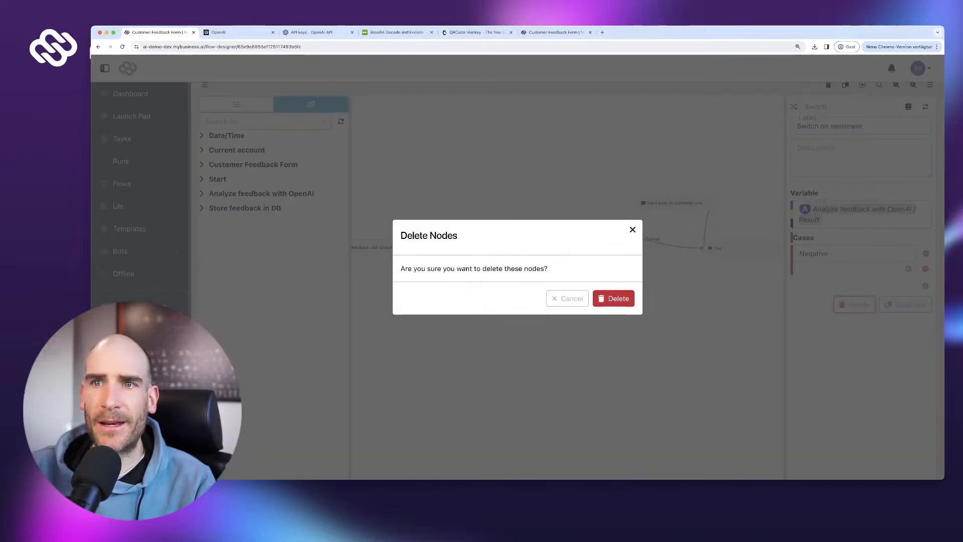
{"action": "left_click", "coordinate": [613, 299]}
- Add a Logic step 'Is feedback negative?' after Store feedback in DB with a new empty condition
{"action": "left_click", "coordinate": [236, 104]}
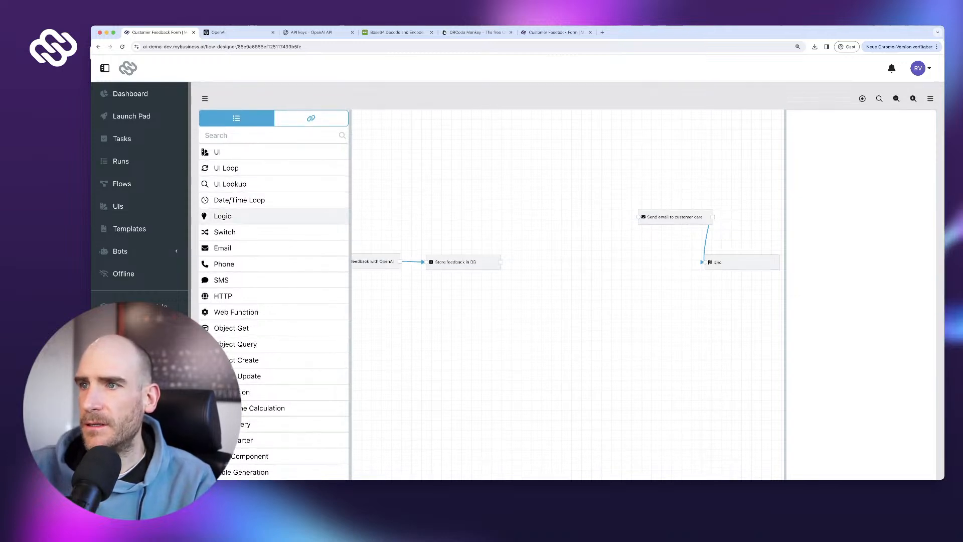
{"action": "left_click", "coordinate": [222, 215]}
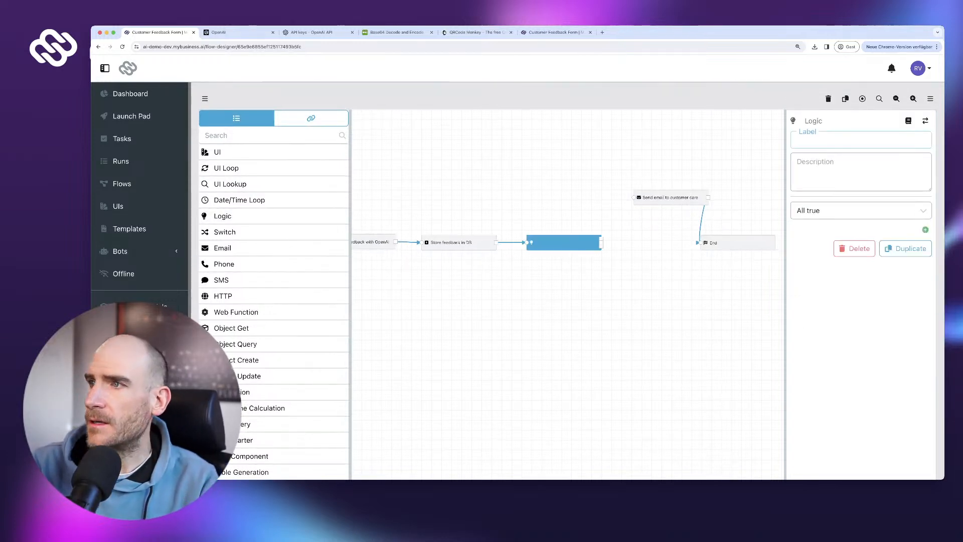
{"action": "type", "text": "Is is"}
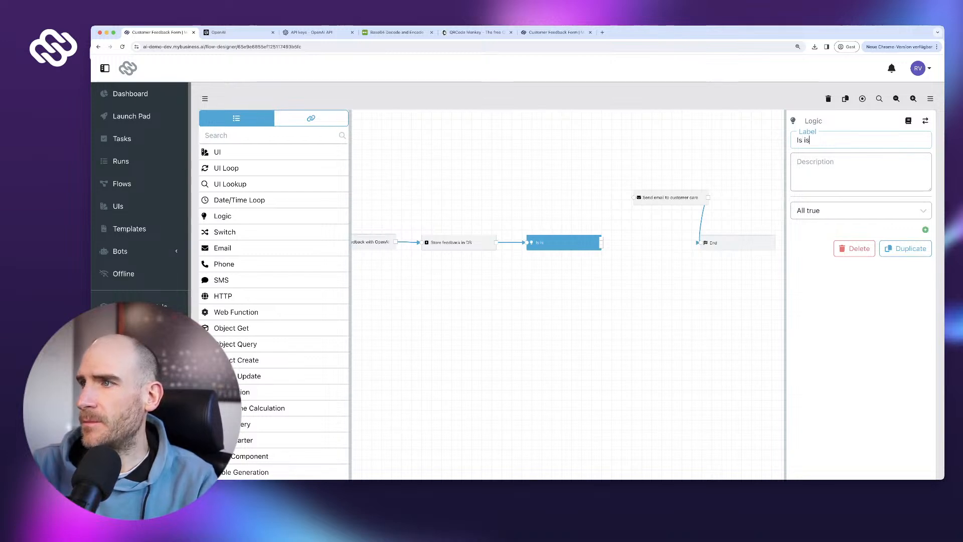
{"action": "key", "text": "BackSpace"}
{"action": "key", "text": "BackSpace"}
{"action": "type", "text": "fe"}
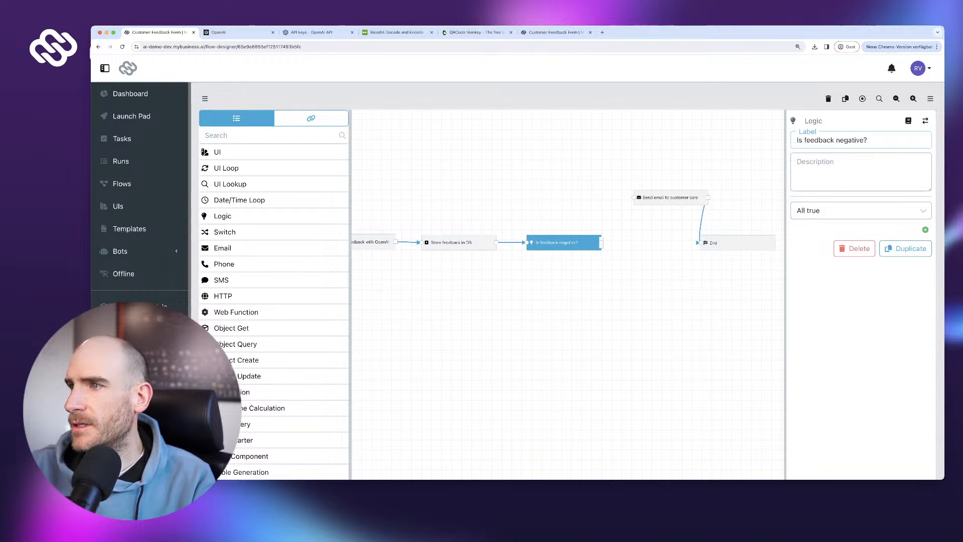
{"action": "left_click", "coordinate": [925, 229]}
{"action": "left_click", "coordinate": [860, 232]}
{"action": "key", "text": "super+v"}
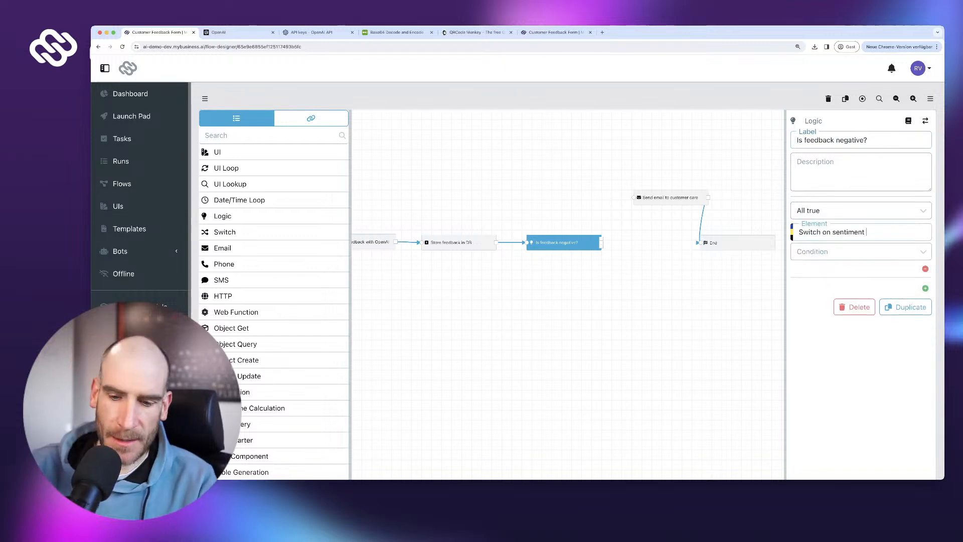
{"action": "key", "text": "super+a"}
{"action": "key", "text": "BackSpace"}
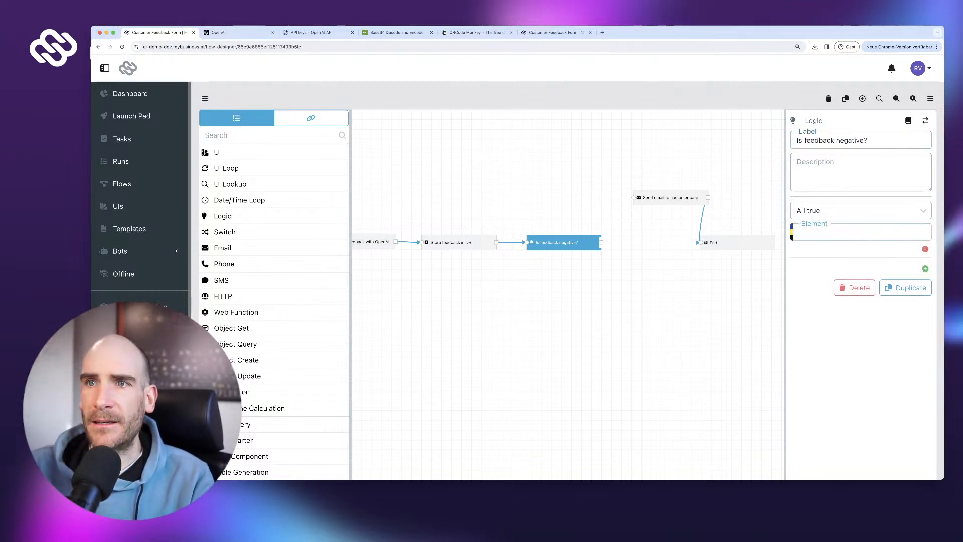
- Set the condition to OpenAI Result equals Negative
{"action": "left_click", "coordinate": [311, 118]}
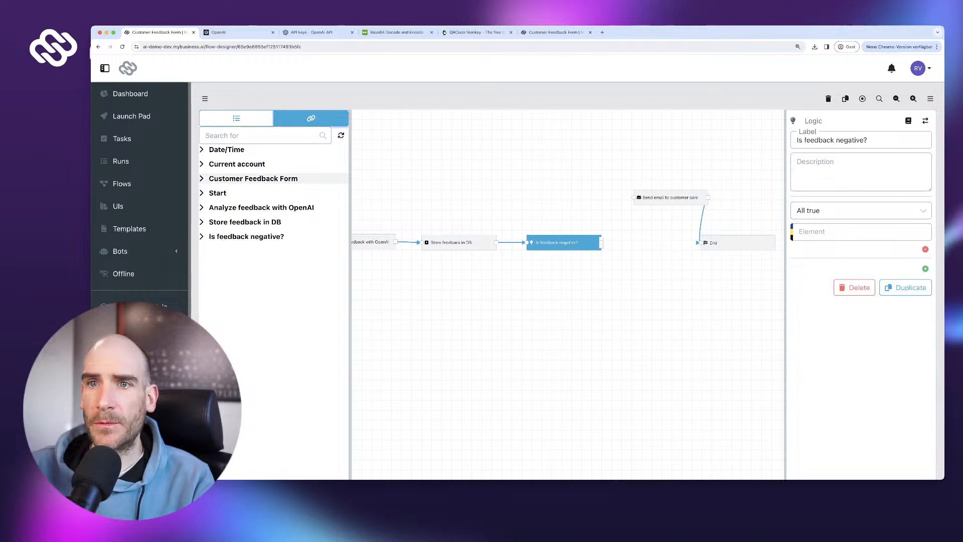
{"action": "left_click", "coordinate": [261, 208]}
{"action": "left_click", "coordinate": [340, 217]}
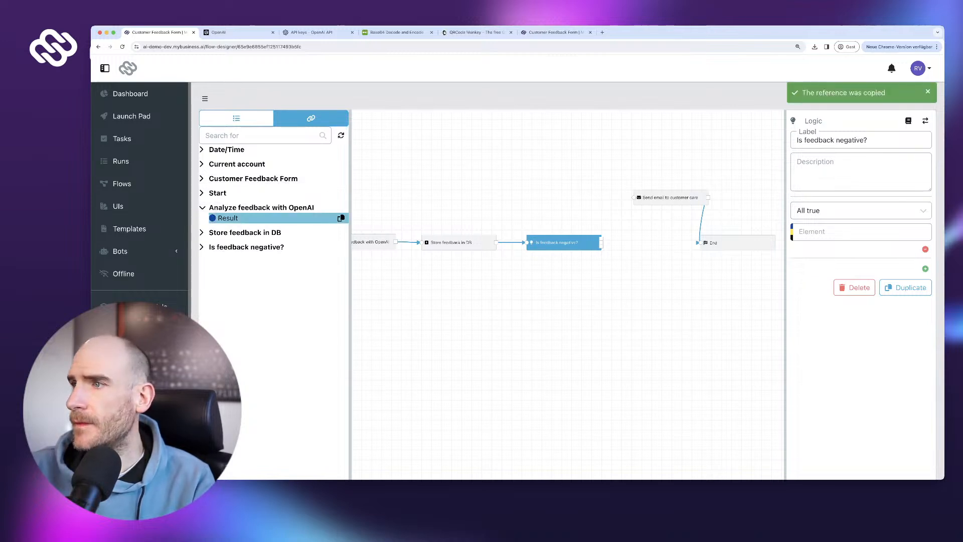
{"action": "left_click", "coordinate": [861, 232]}
{"action": "key", "text": "super+v"}
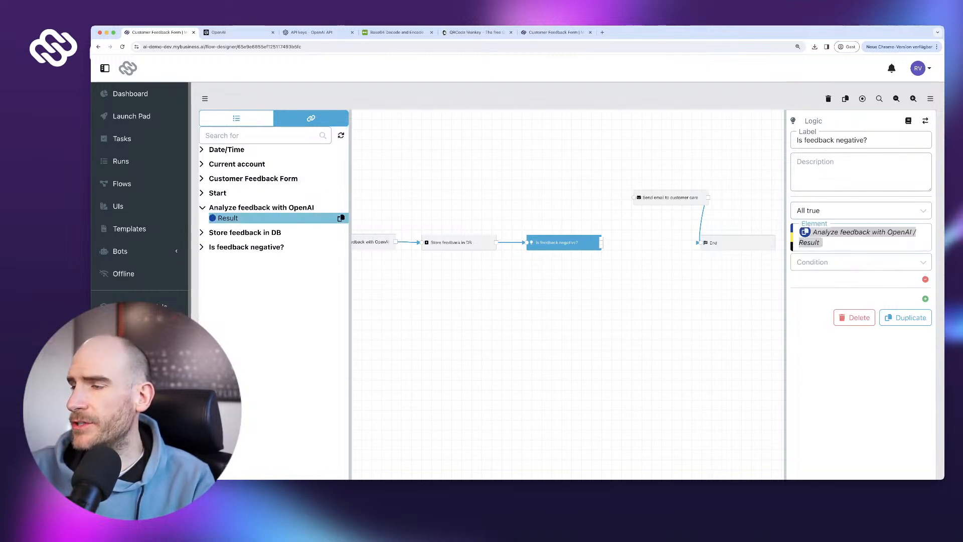
{"action": "left_click", "coordinate": [860, 261]}
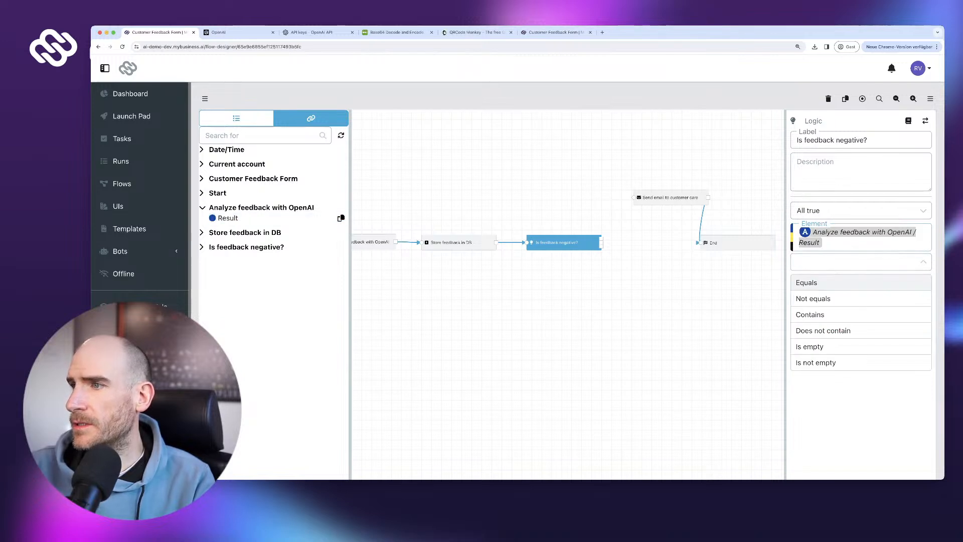
{"action": "left_click", "coordinate": [860, 282]}
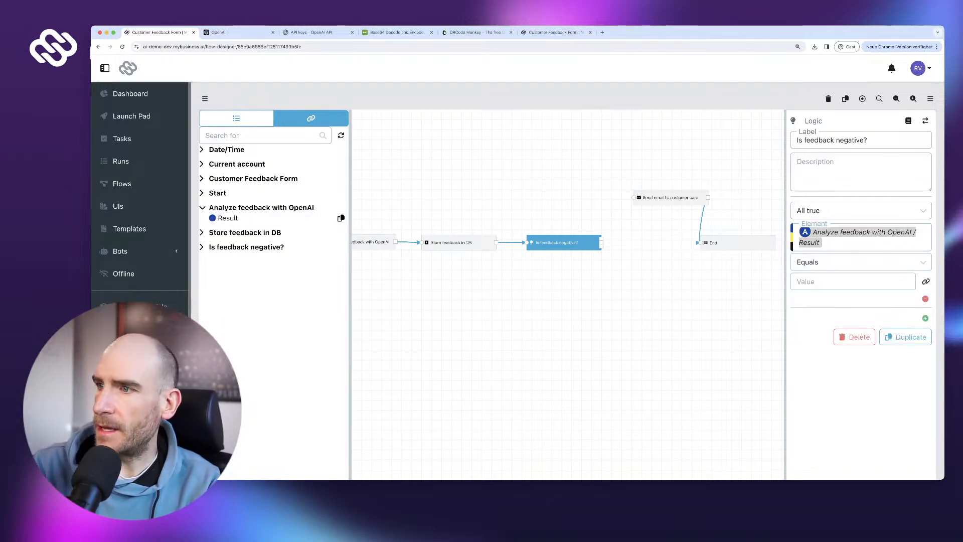
{"action": "type", "text": "Negative"}
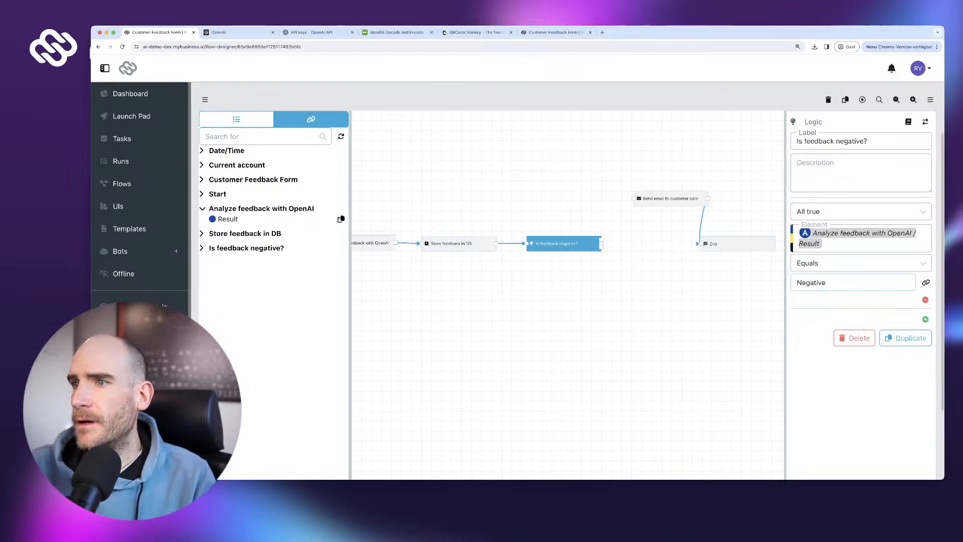
{"action": "left_click_drag", "start_coordinate": [564, 244], "coordinate": [556, 228]}
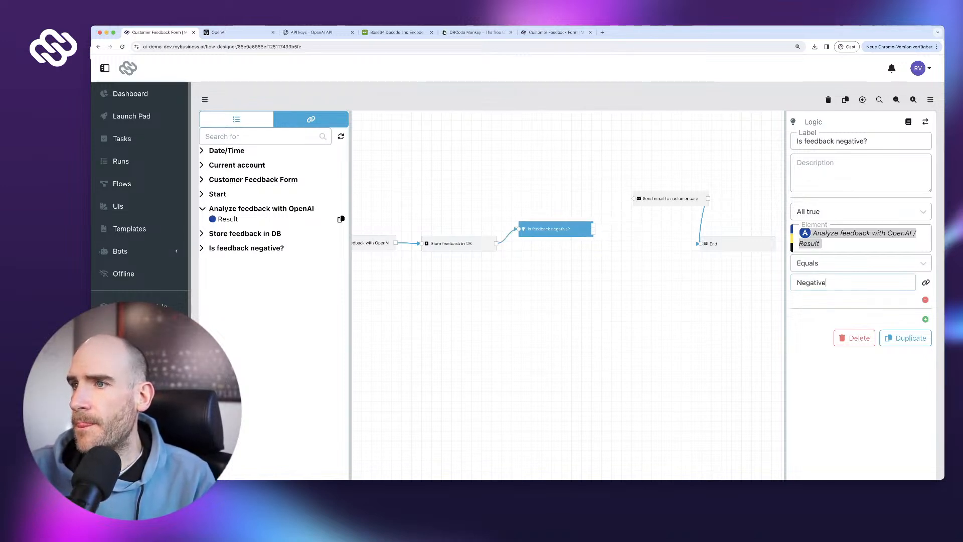
- Route 'Is feedback negative?' Yes to the customer-care email and No to End
{"action": "left_click", "coordinate": [670, 198]}
{"action": "left_click_drag", "start_coordinate": [670, 198], "coordinate": [649, 204]}
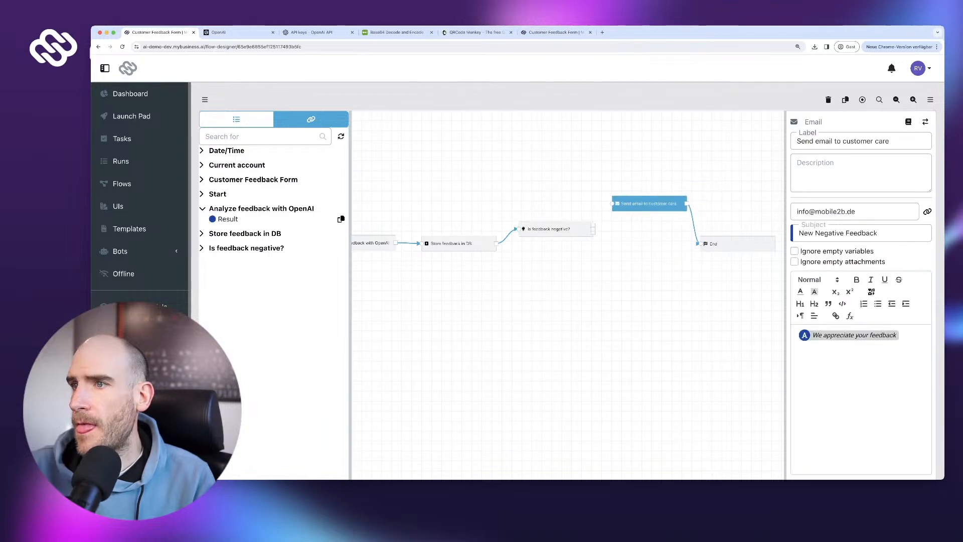
{"action": "left_click_drag", "start_coordinate": [593, 229], "coordinate": [651, 192]}
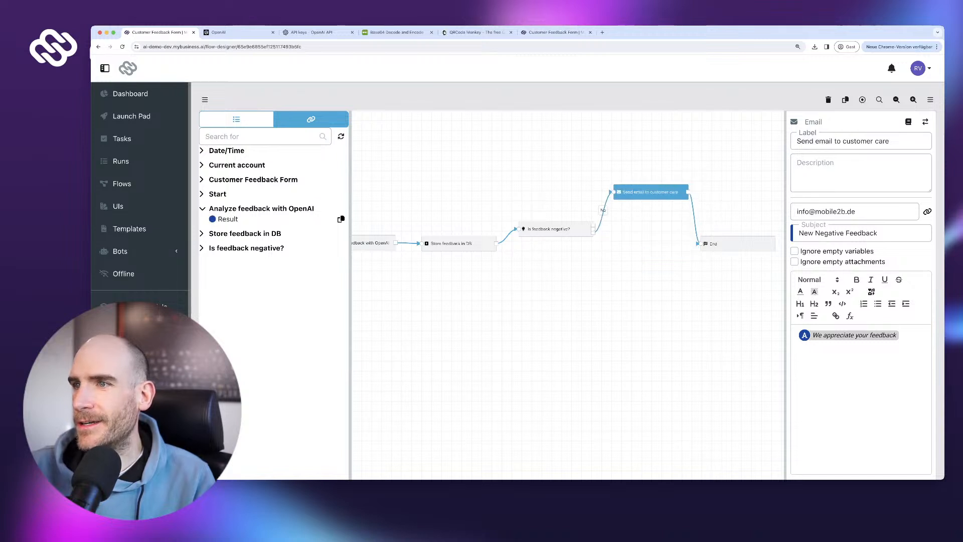
{"action": "left_click", "coordinate": [607, 205]}
{"action": "left_click", "coordinate": [607, 204]}
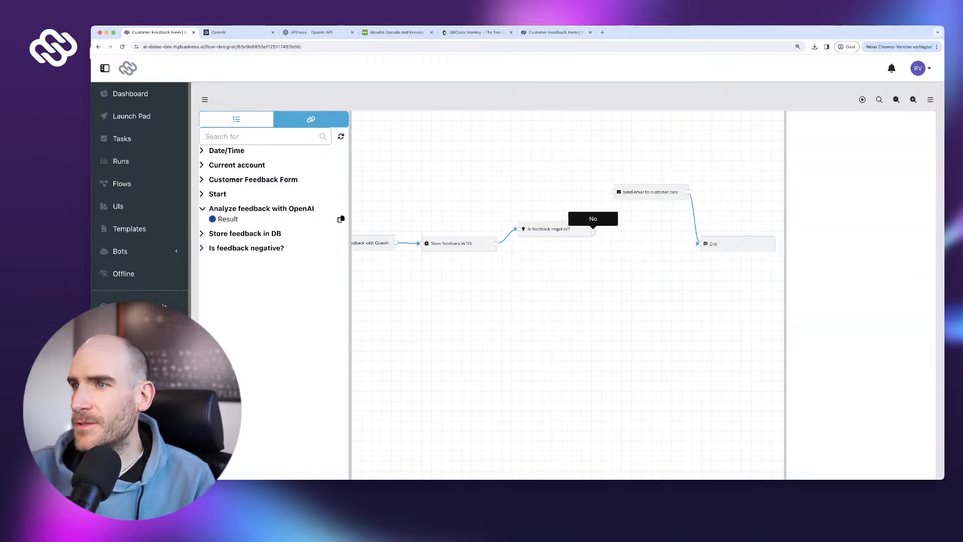
{"action": "left_click_drag", "start_coordinate": [593, 233], "coordinate": [697, 244]}
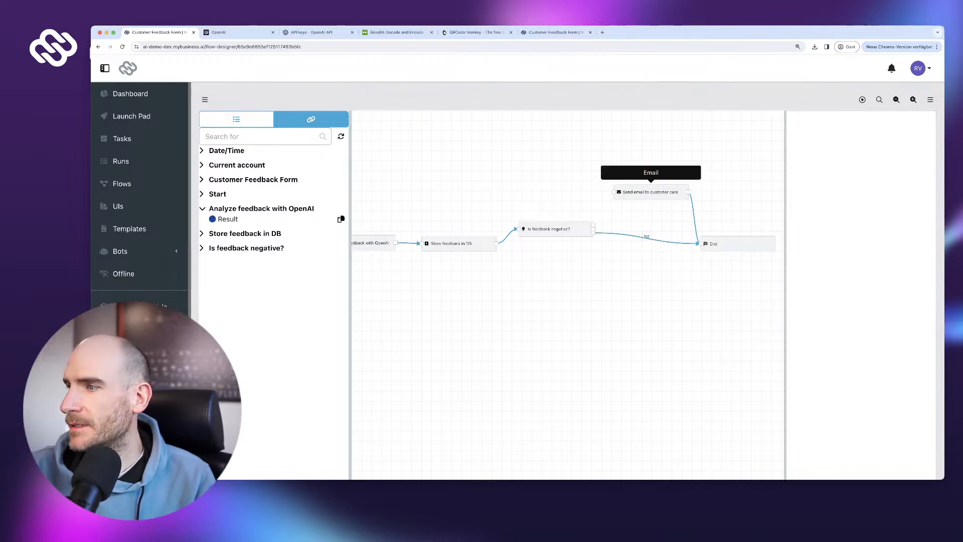
- Attempt to publish the flow, then cancel at the untested-flow warning
{"action": "left_click", "coordinate": [650, 192]}
{"action": "scroll", "coordinate": [860, 251], "scroll_direction": "down", "scroll_amount": 3}
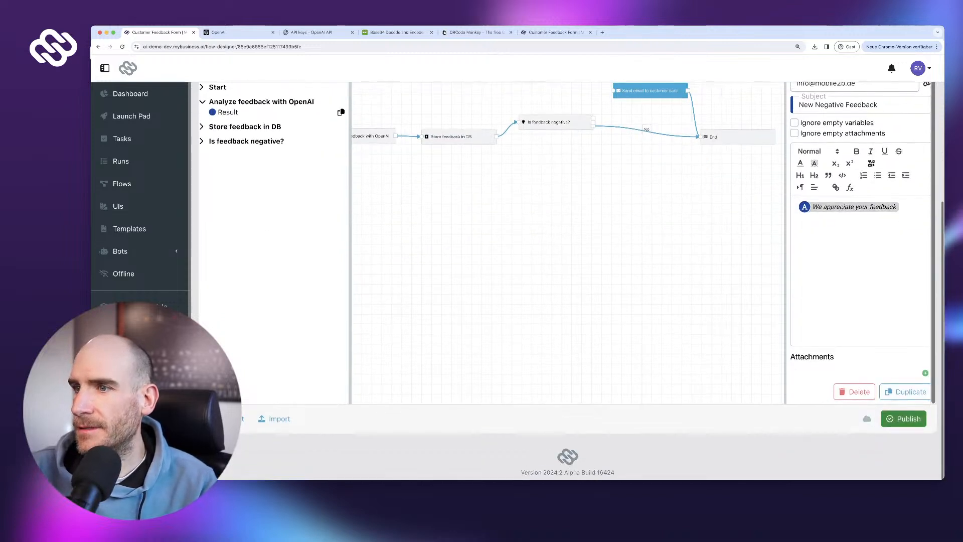
{"action": "left_click", "coordinate": [903, 419]}
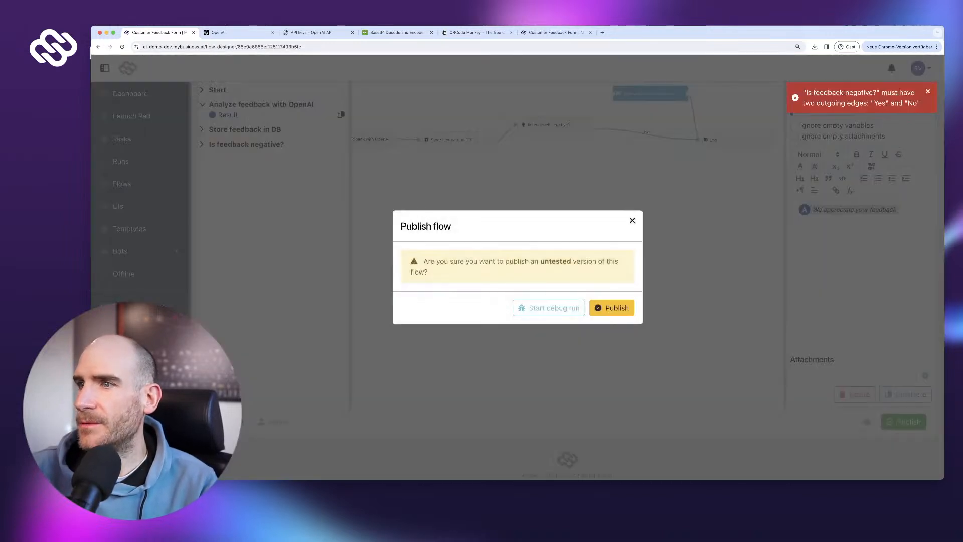
{"action": "left_click", "coordinate": [633, 220]}
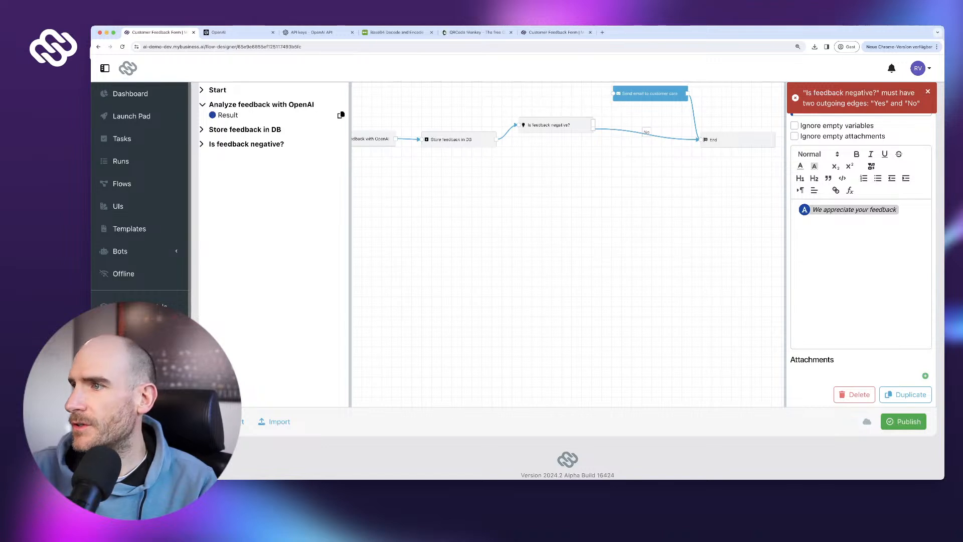
- Delete the 'Is feedback negative?' step and link Store feedback in DB directly to the email step
{"action": "left_click", "coordinate": [552, 125]}
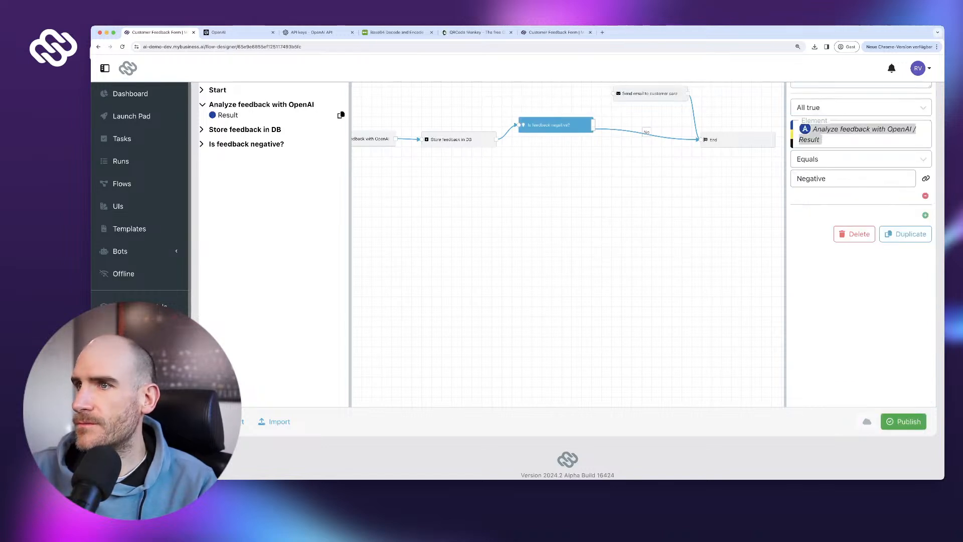
{"action": "left_click", "coordinate": [854, 234]}
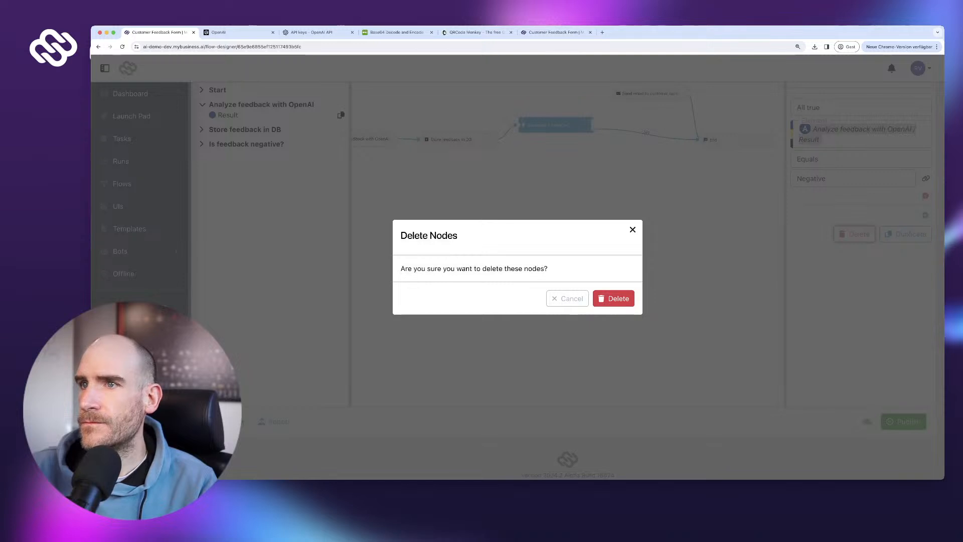
{"action": "left_click", "coordinate": [613, 298]}
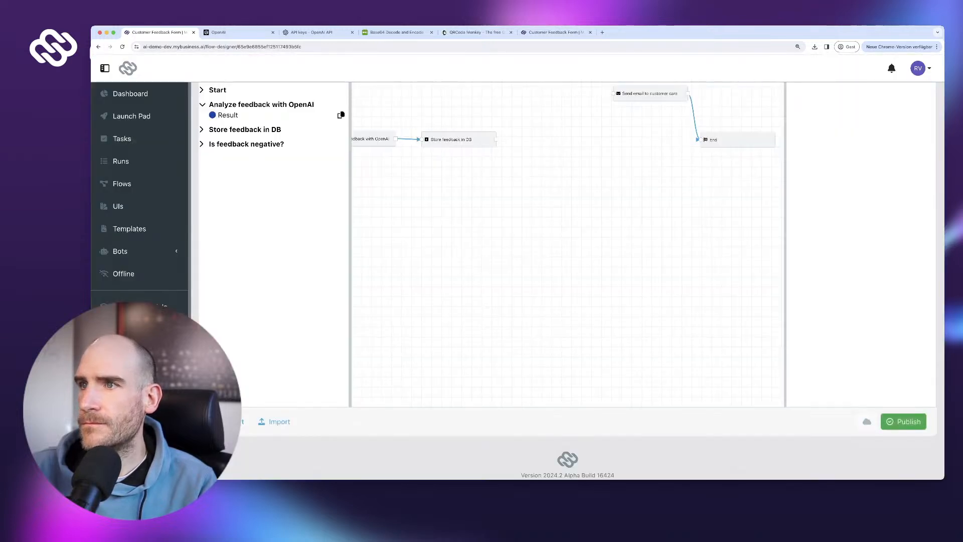
{"action": "left_click_drag", "start_coordinate": [496, 140], "coordinate": [616, 134]}
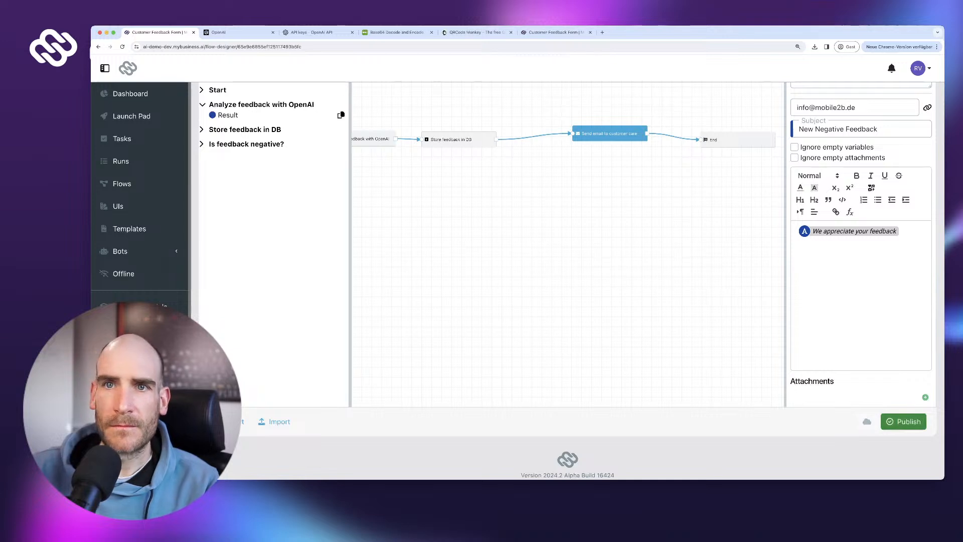
- Publish the simplified flow and view the list at 50% Positive, 25% Neutral, 25% Negative
{"action": "left_click", "coordinate": [902, 421]}
{"action": "left_click", "coordinate": [612, 307]}
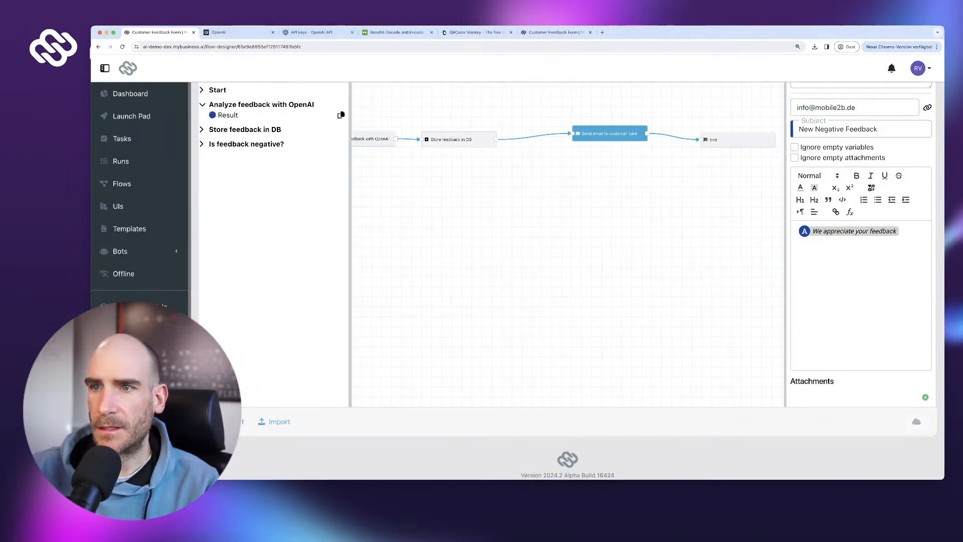
{"action": "left_click", "coordinate": [138, 329]}
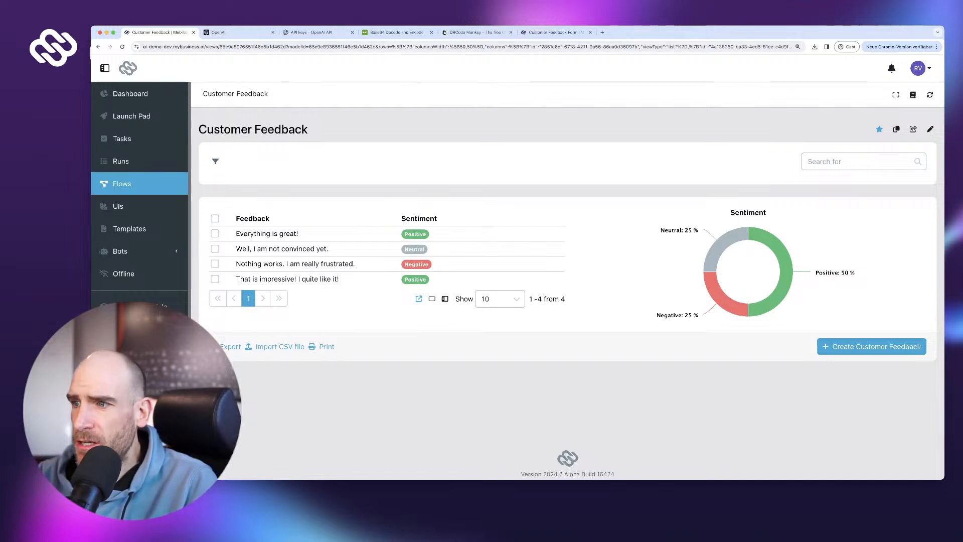
- Reopen the Customer Feedback Form flow and shift the customer-care email step to the right
{"action": "left_click", "coordinate": [121, 184]}
{"action": "left_click", "coordinate": [290, 206]}
{"action": "left_click_drag", "start_coordinate": [702, 411], "coordinate": [381, 378]}
{"action": "left_click_drag", "start_coordinate": [647, 381], "coordinate": [504, 384]}
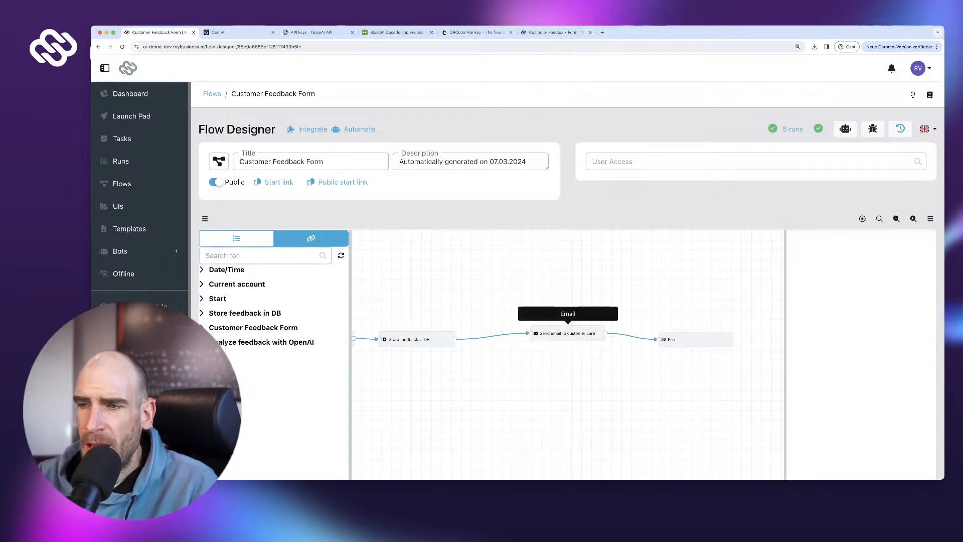
{"action": "mouse_move", "coordinate": [568, 334]}
{"action": "left_mouse_down"}
{"action": "mouse_move", "coordinate": [600, 348]}
{"action": "mouse_move", "coordinate": [600, 339]}
{"action": "mouse_move", "coordinate": [572, 338]}
{"action": "left_mouse_up"}
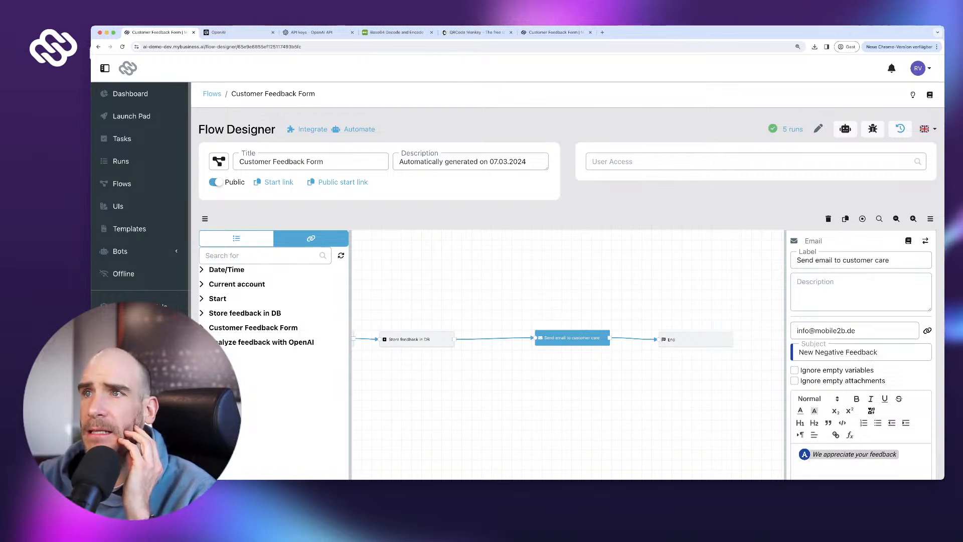
- Reload the public form and send the feedback 'I was expecting better service TBH'
{"action": "left_click", "coordinate": [554, 32]}
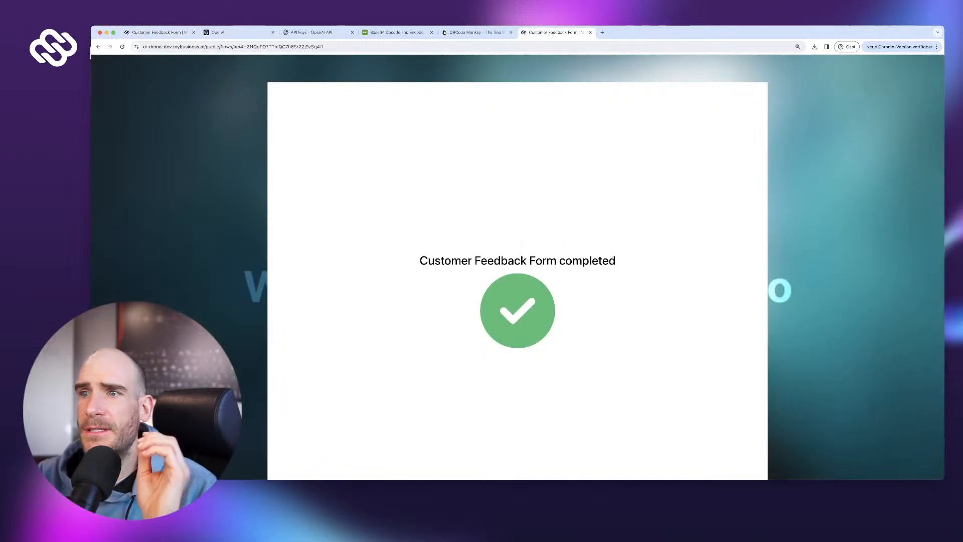
{"action": "key", "text": "super+r"}
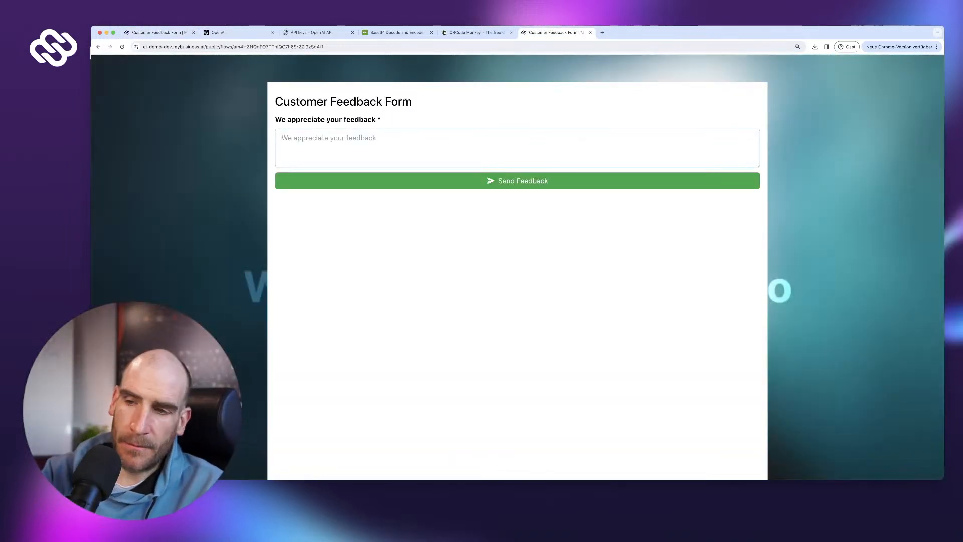
{"action": "type", "text": "I was "}
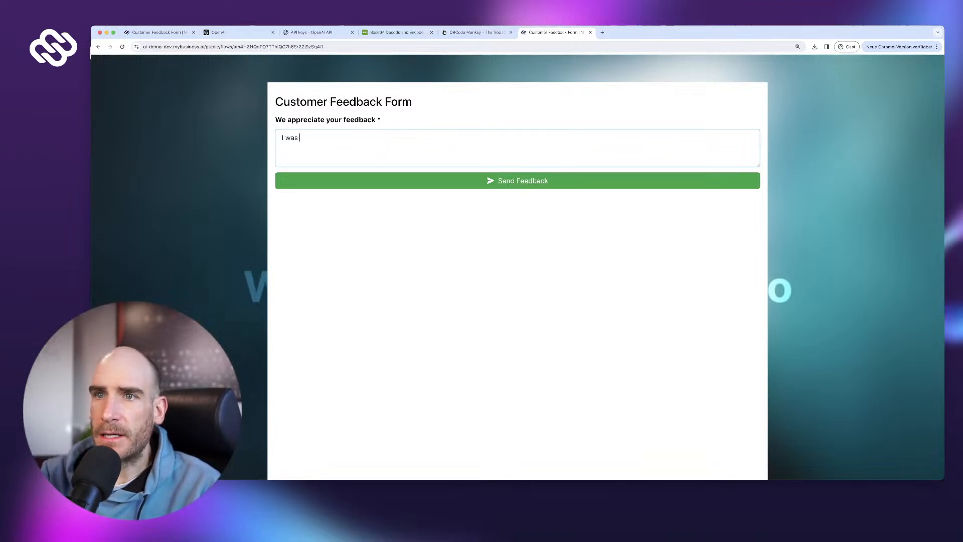
{"action": "type", "text": "expecting"}
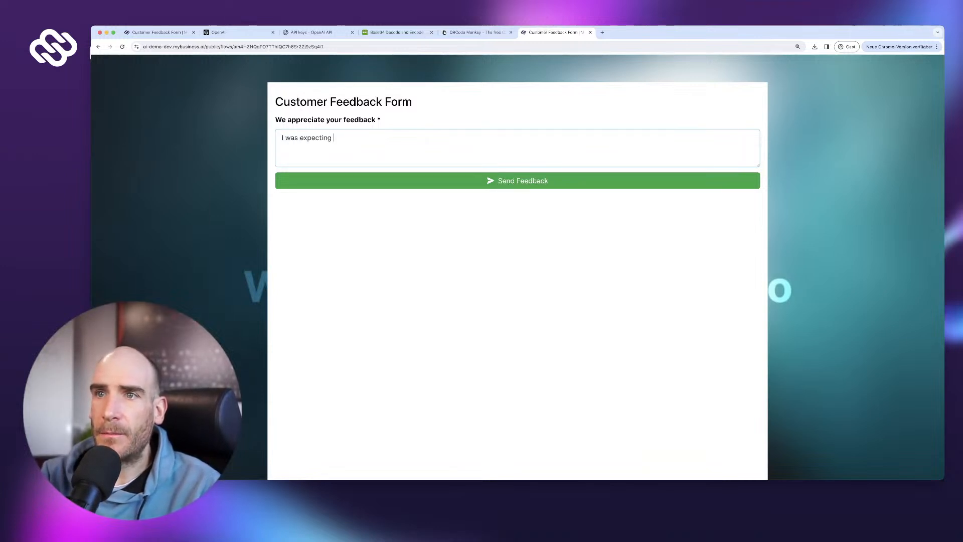
{"action": "type", "text": " better serbvic"}
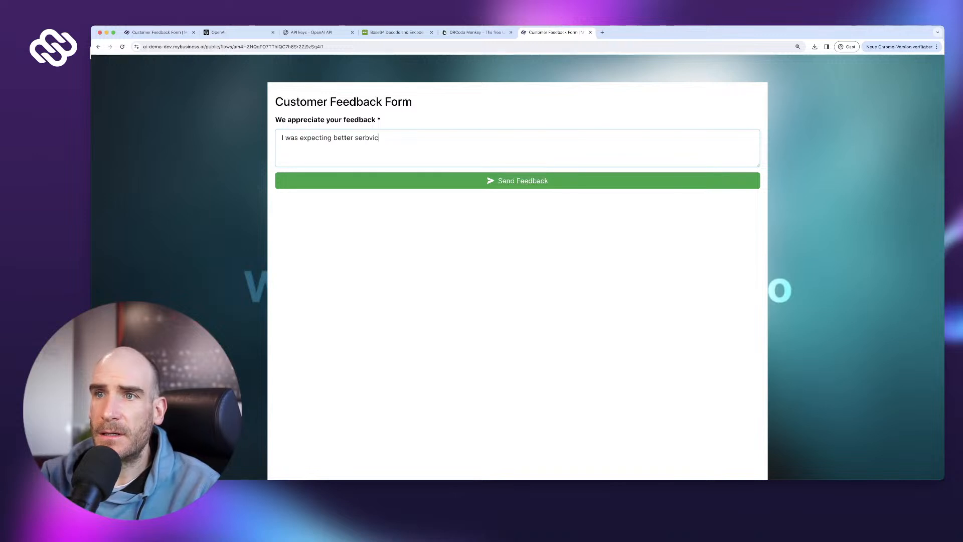
{"action": "key", "text": "BackSpace"}
{"action": "key", "text": "BackSpace"}
{"action": "key", "text": "BackSpace"}
{"action": "key", "text": "BackSpace"}
{"action": "type", "text": "vice TBH"}
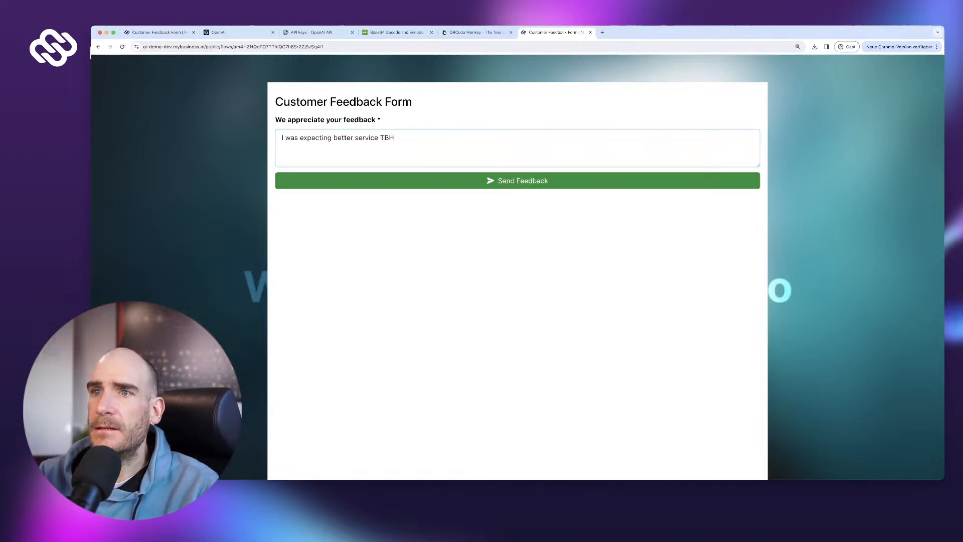
{"action": "left_click", "coordinate": [517, 181]}
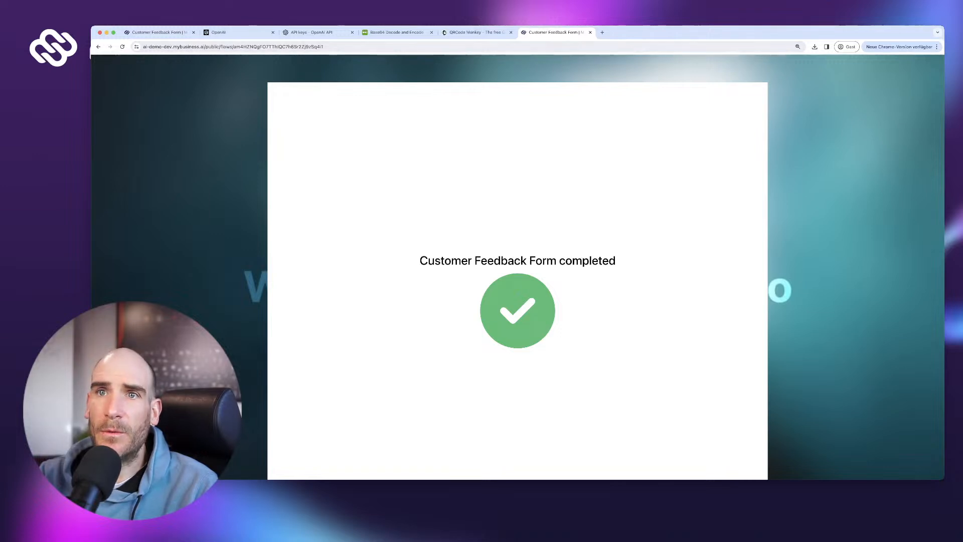
- Check the new Negative entry in Customer Feedback, then read run 6's Send email log
{"action": "left_click", "coordinate": [159, 33]}
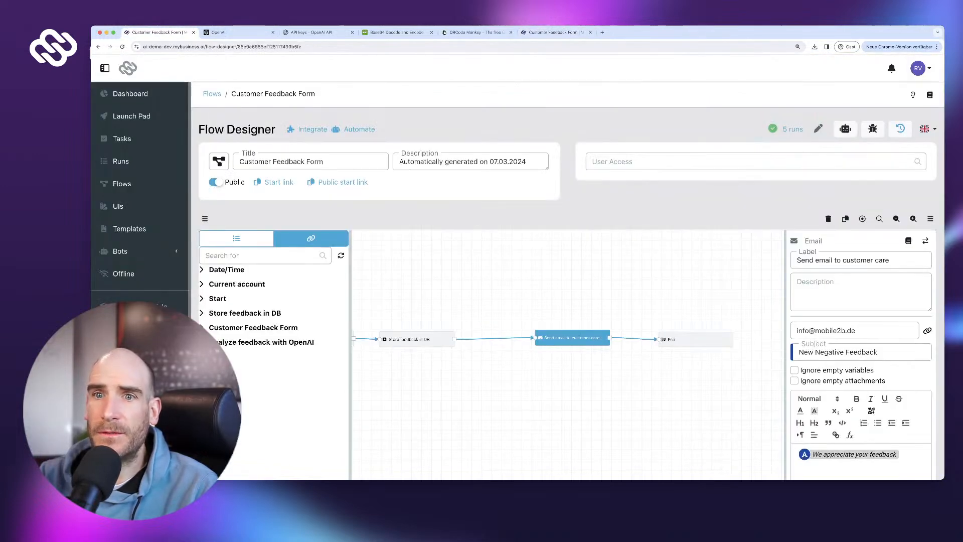
{"action": "left_click", "coordinate": [135, 329]}
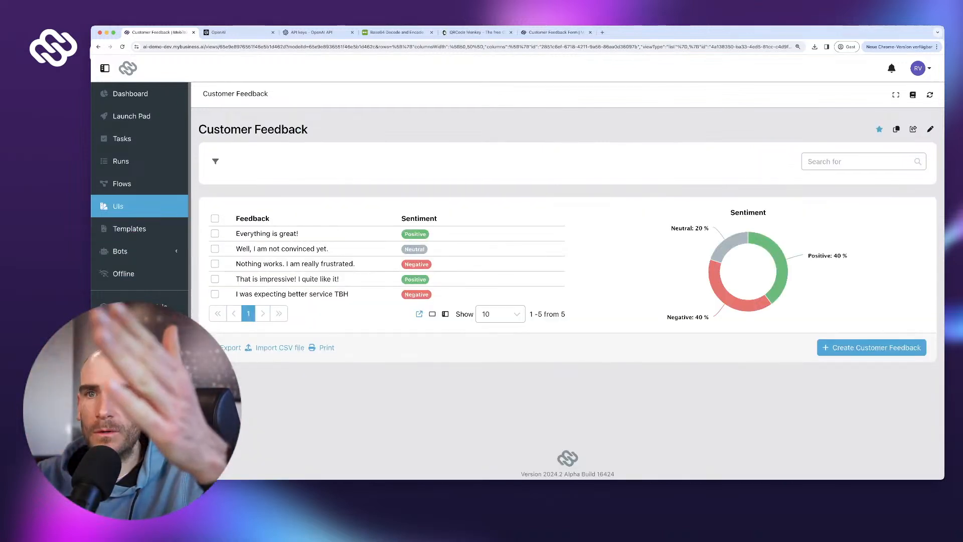
{"action": "left_click", "coordinate": [121, 161]}
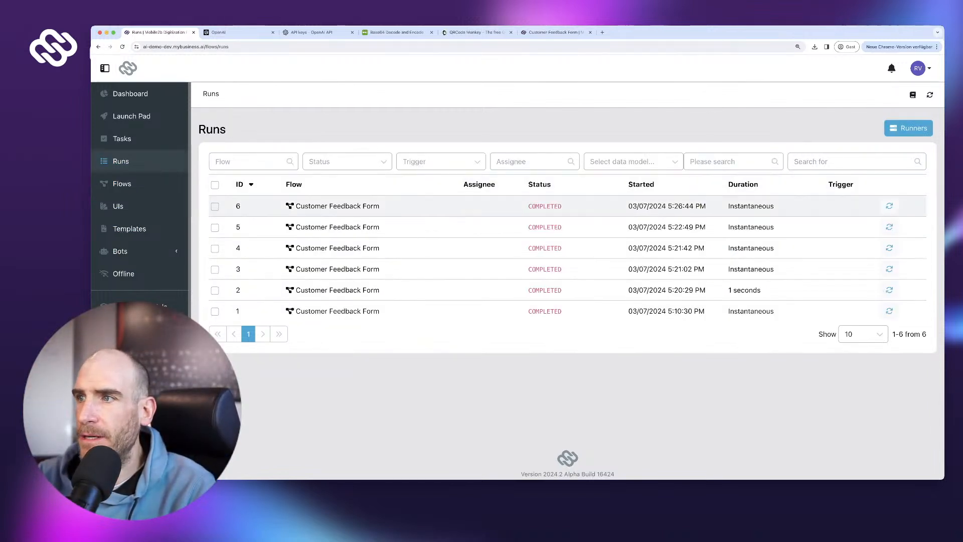
{"action": "left_click", "coordinate": [337, 206]}
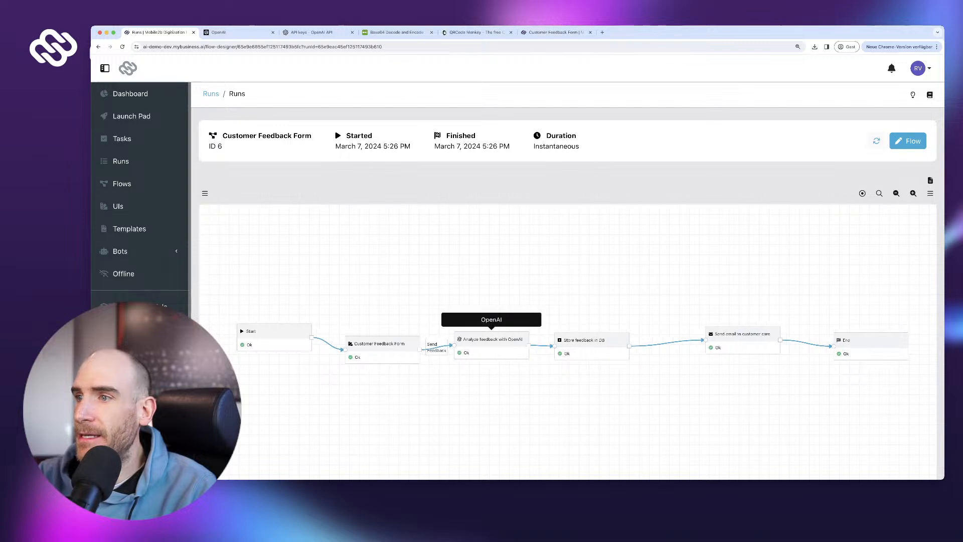
{"action": "left_click", "coordinate": [742, 334]}
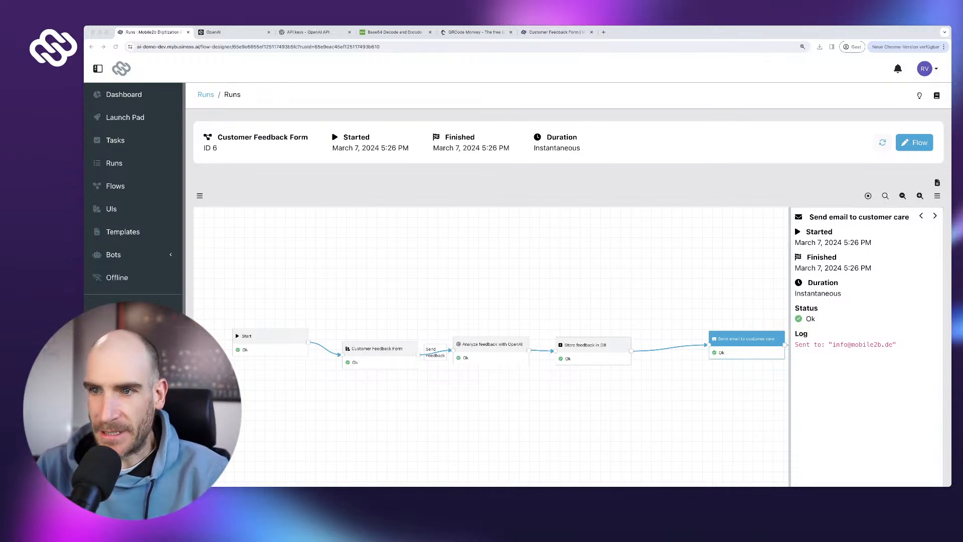
{"action": "scroll", "coordinate": [739, 336], "scroll_direction": "down", "scroll_amount": 1}
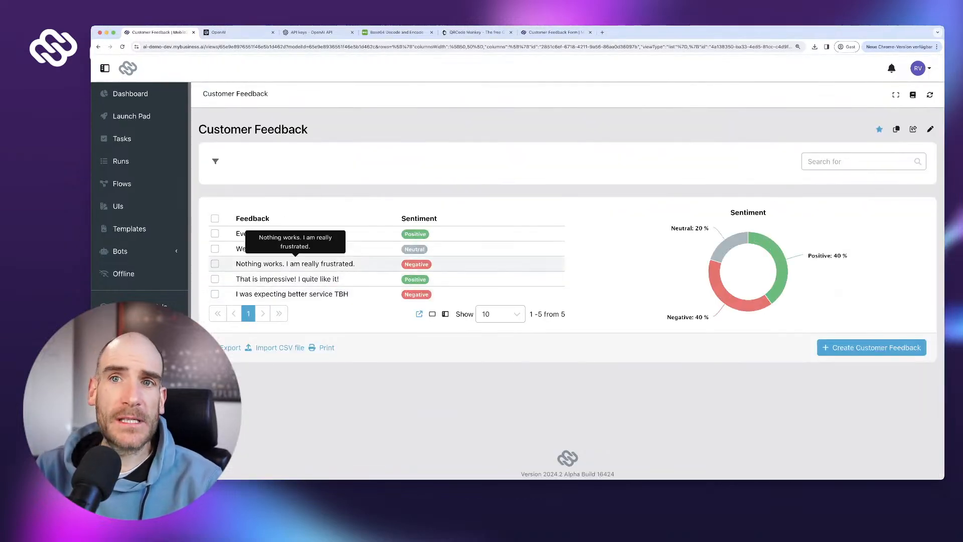
- Open the Customer Feedback Form flow with the elements list and bring the OpenAI step into view
{"action": "left_click", "coordinate": [122, 184]}
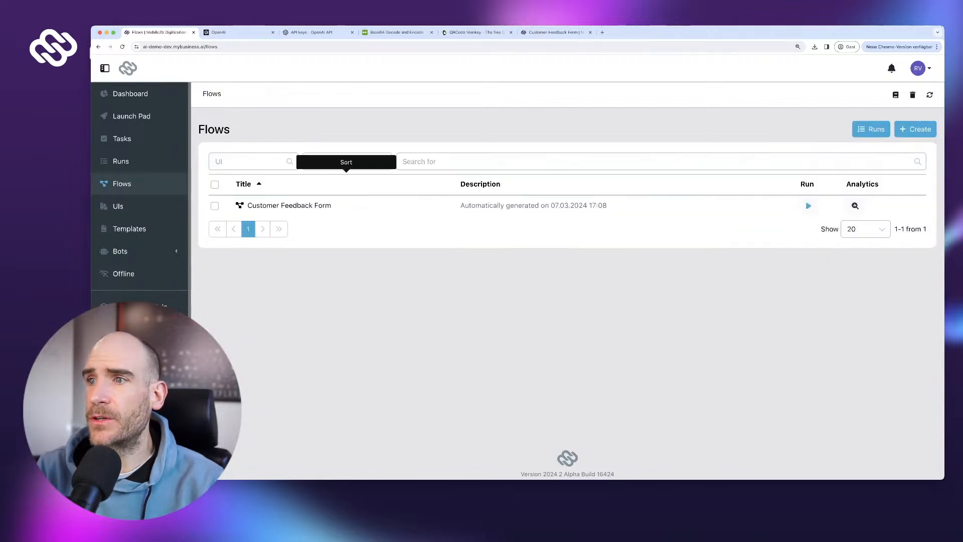
{"action": "left_click", "coordinate": [289, 205]}
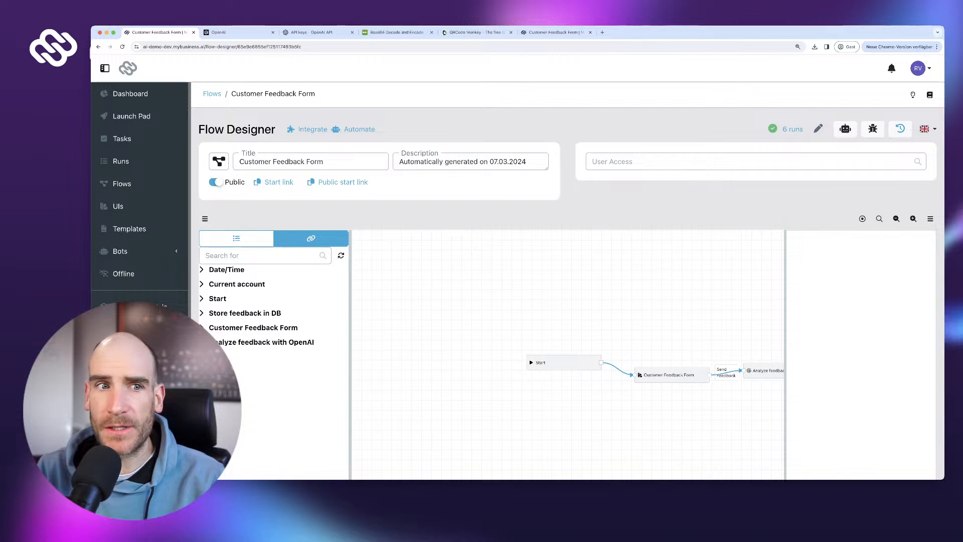
{"action": "left_click", "coordinate": [236, 238]}
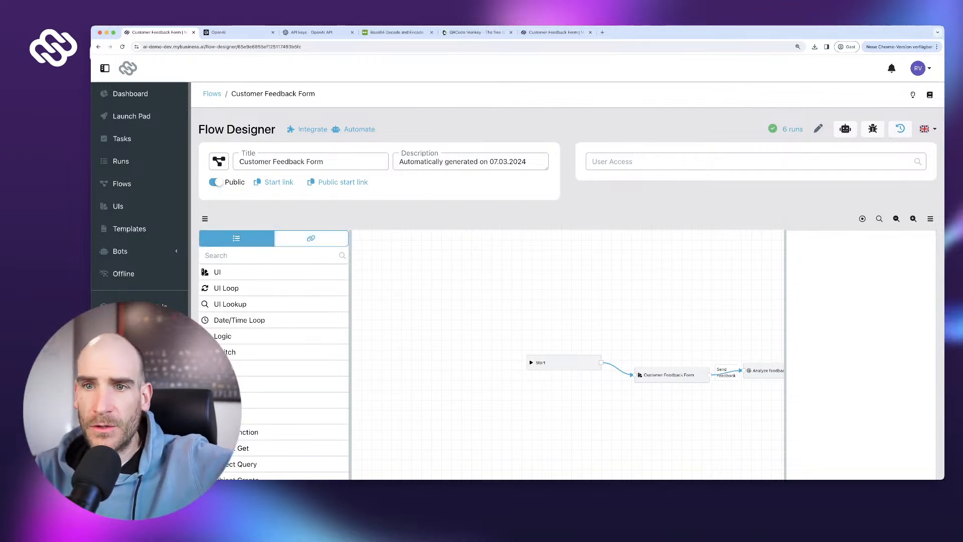
{"action": "scroll", "coordinate": [273, 351], "scroll_direction": "down", "scroll_amount": 1}
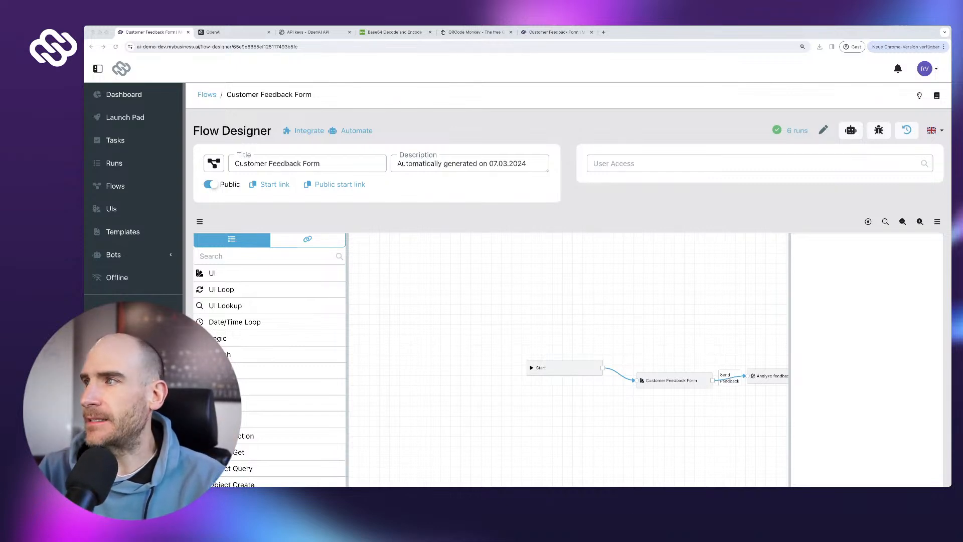
{"action": "left_click_drag", "start_coordinate": [651, 321], "coordinate": [418, 291]}
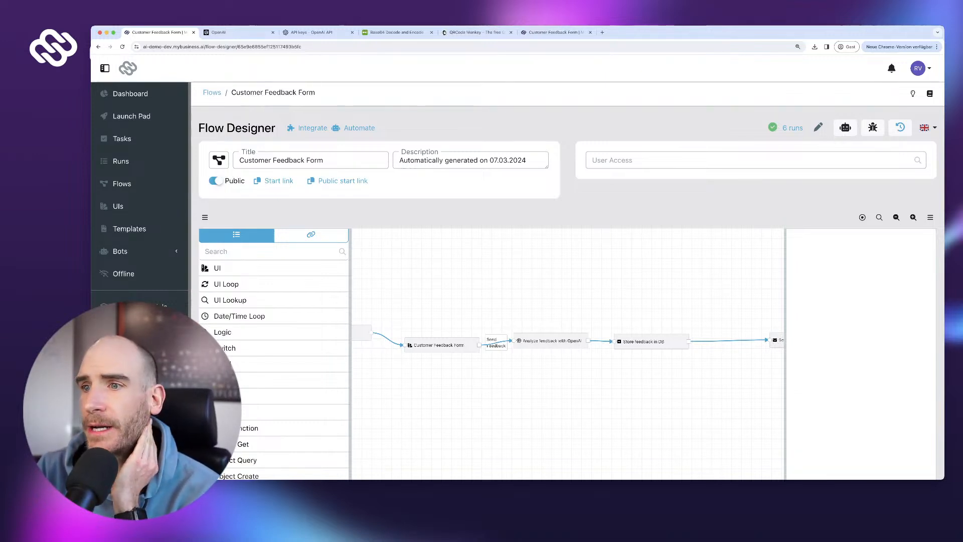
{"action": "scroll", "coordinate": [567, 301], "scroll_direction": "down", "scroll_amount": 2}
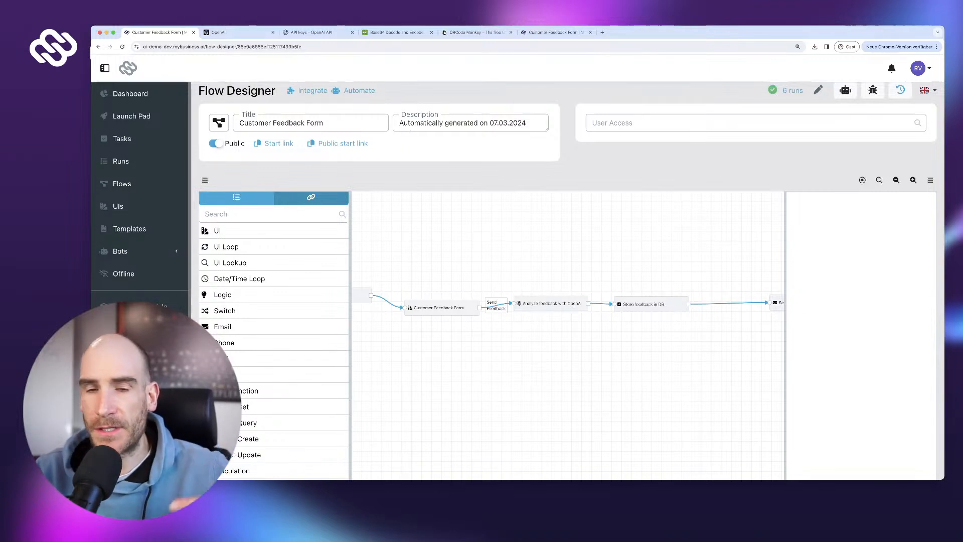
{"action": "scroll", "coordinate": [342, 145], "scroll_direction": "up", "scroll_amount": 1}
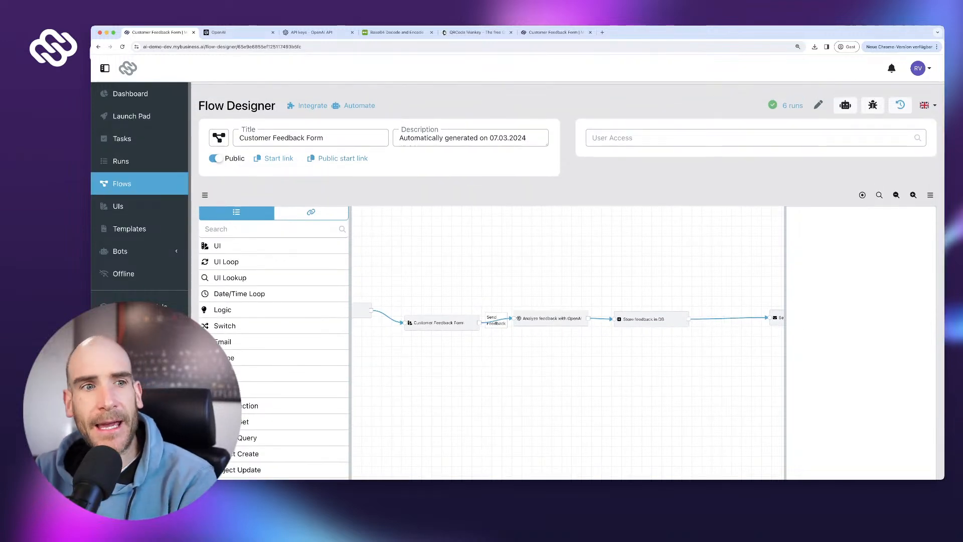
{"action": "left_click", "coordinate": [122, 183]}
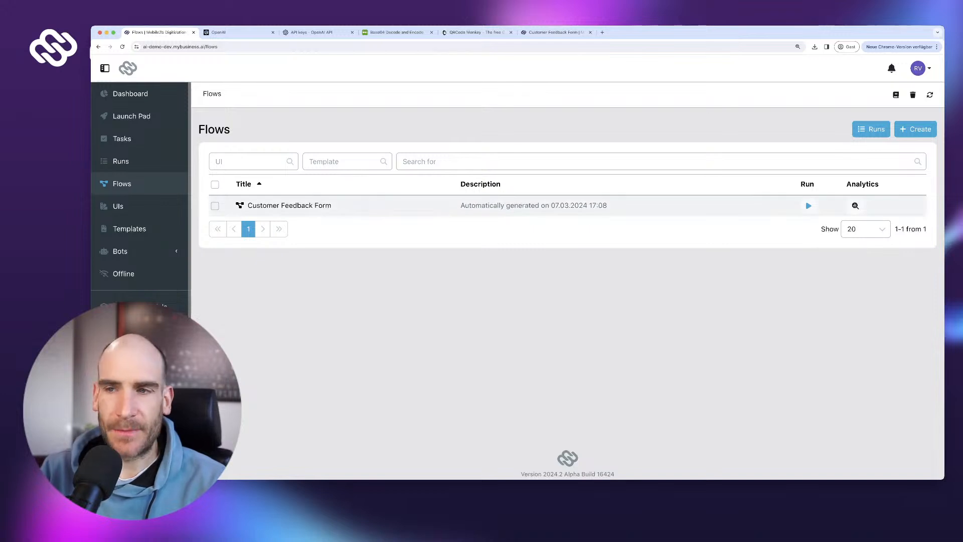
{"action": "left_click", "coordinate": [289, 206]}
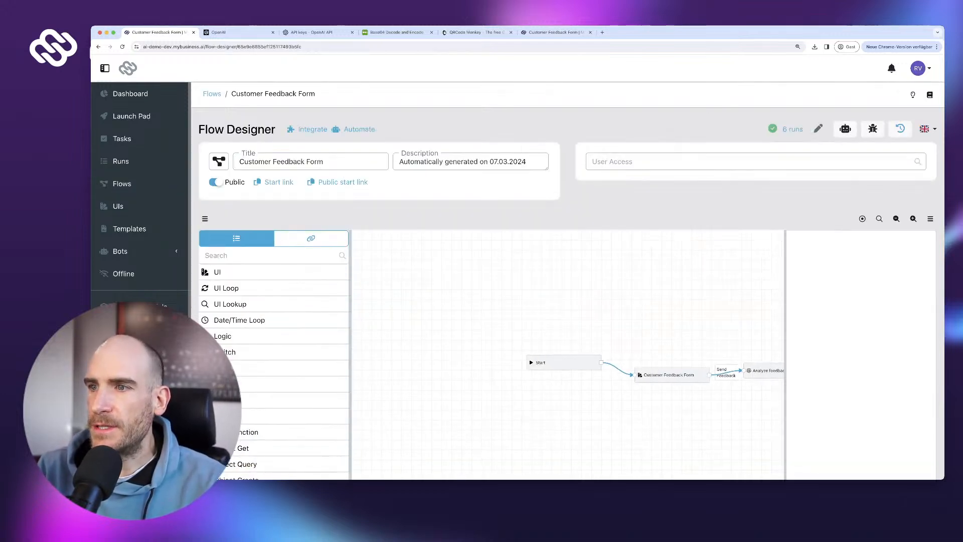
{"action": "left_click_drag", "start_coordinate": [662, 416], "coordinate": [474, 362]}
- Label the OpenAI analysis step 'AI sentiment analysis'
{"action": "left_click", "coordinate": [593, 316]}
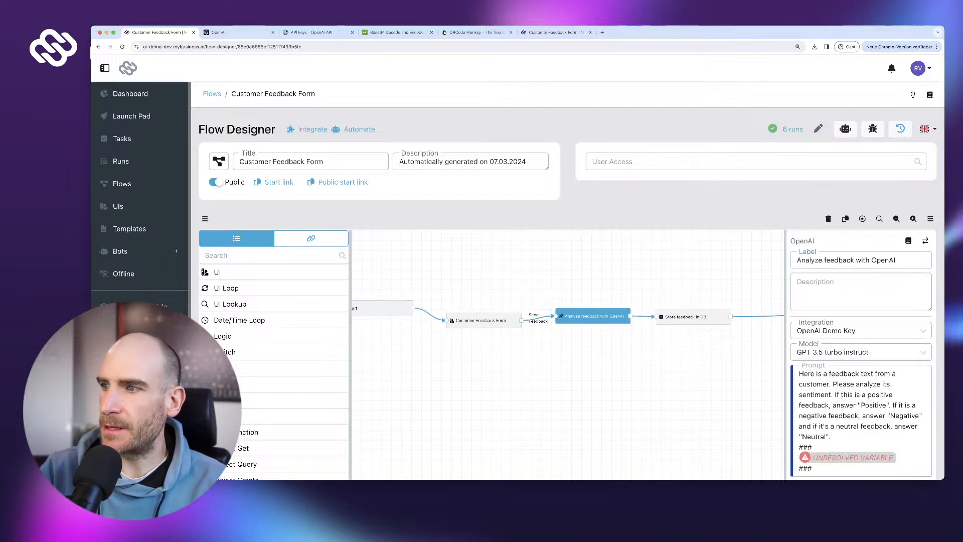
{"action": "triple_click", "coordinate": [838, 260]}
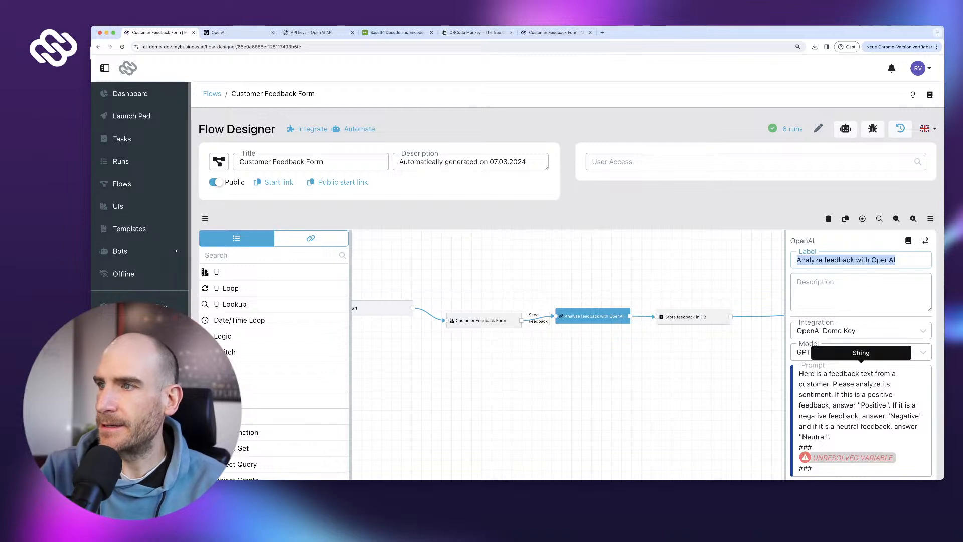
{"action": "type", "text": "AI sent"}
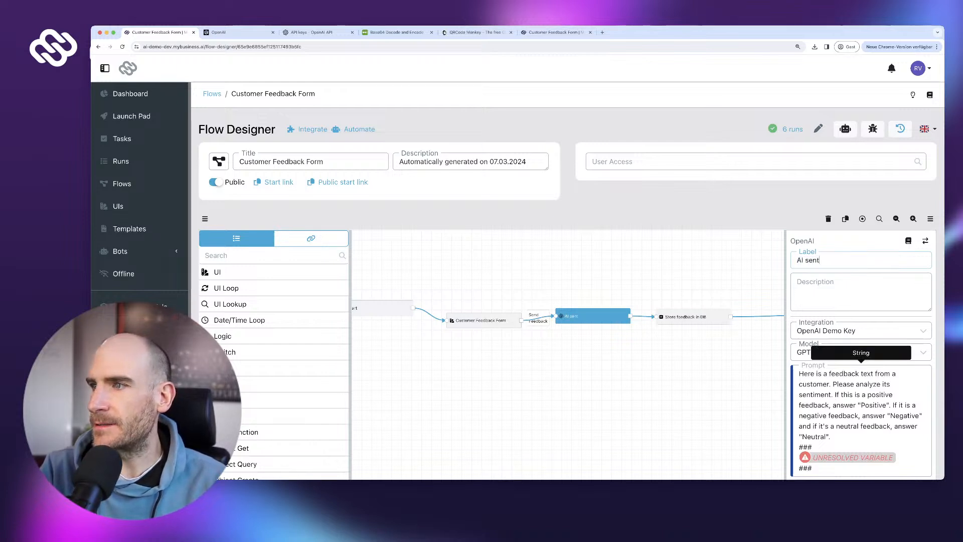
{"action": "type", "text": "iment anal"}
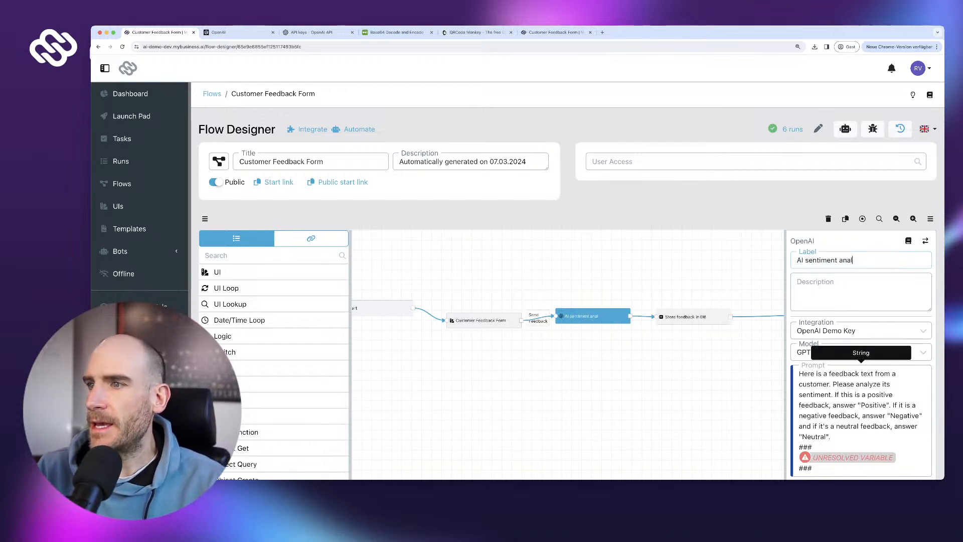
{"action": "type", "text": "ysis"}
{"action": "scroll", "coordinate": [566, 301], "scroll_direction": "down", "scroll_amount": 3}
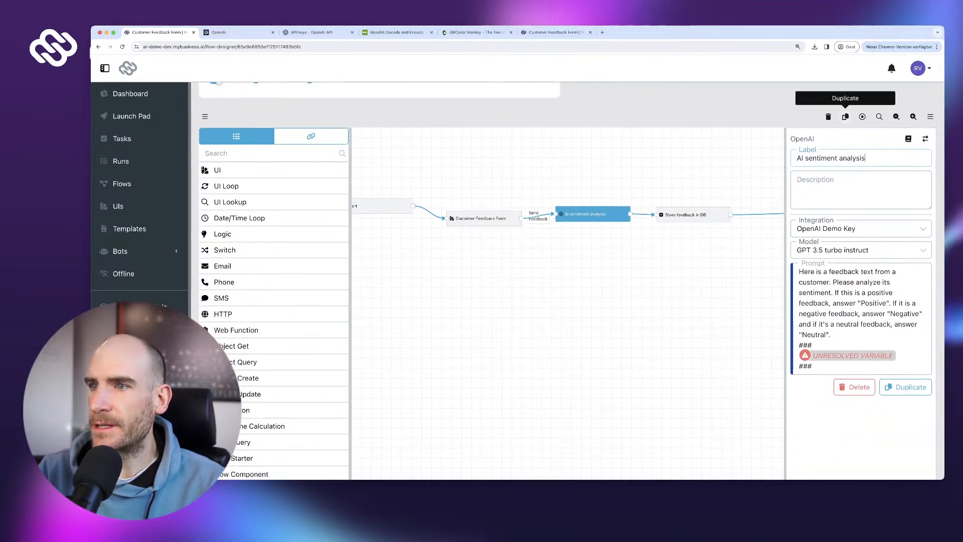
- Duplicate the step and rename the copy 'AI department analysis'
{"action": "left_click", "coordinate": [845, 117]}
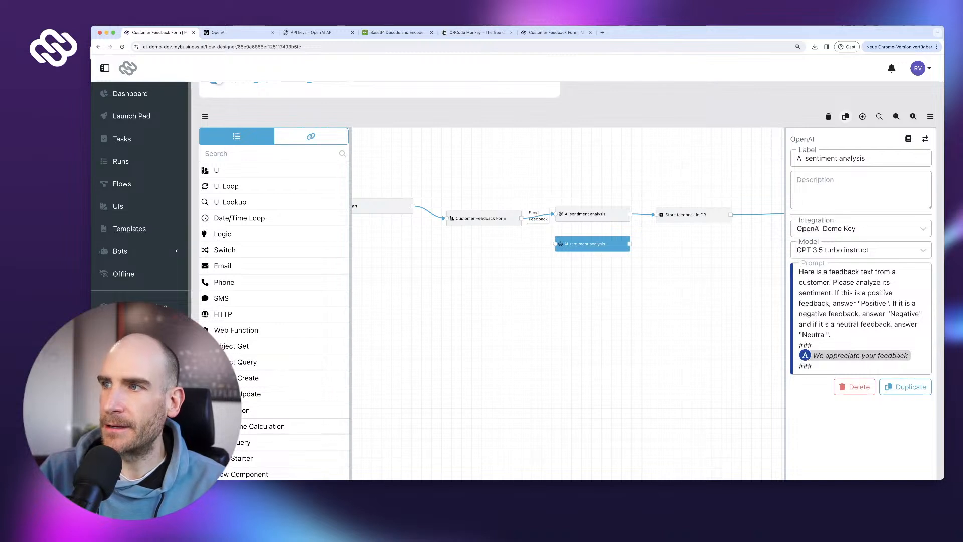
{"action": "left_click", "coordinate": [805, 158]}
{"action": "key", "text": "alt+shift+Right"}
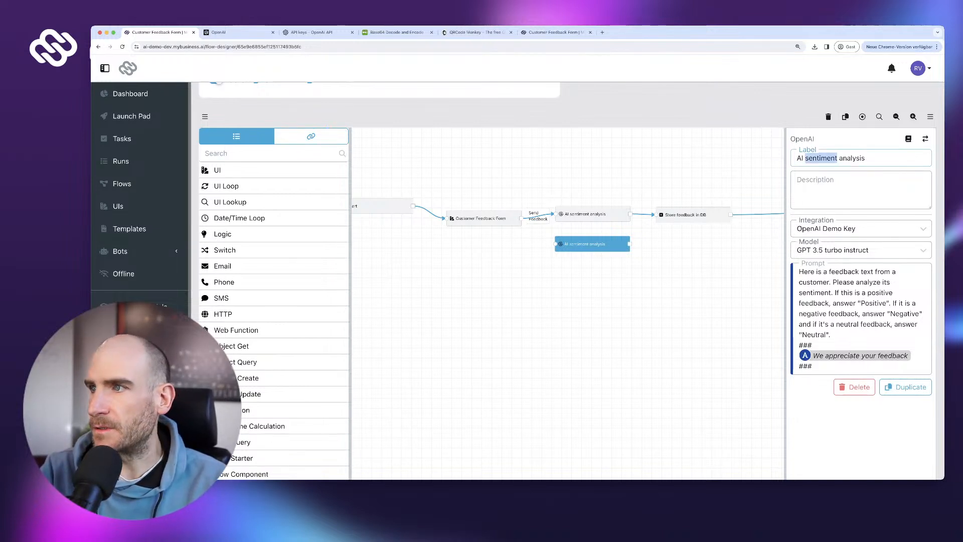
{"action": "type", "text": "deparment"}
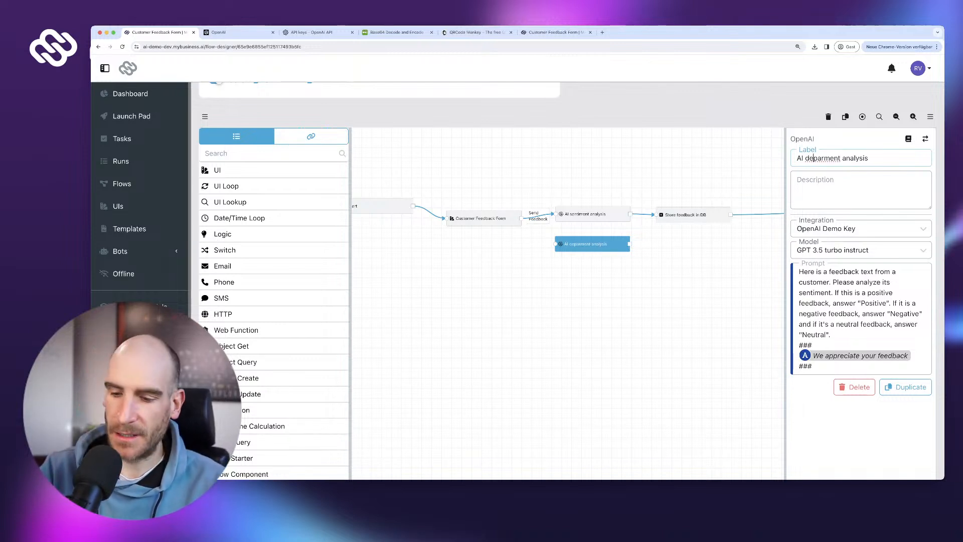
{"action": "double_click", "coordinate": [813, 158]}
{"action": "type", "text": "depa"}
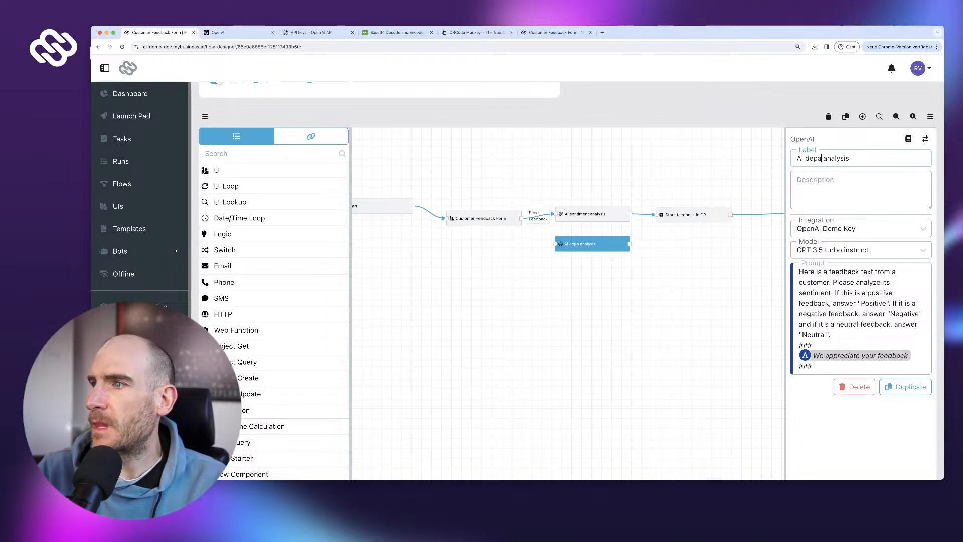
{"action": "type", "text": "rtment"}
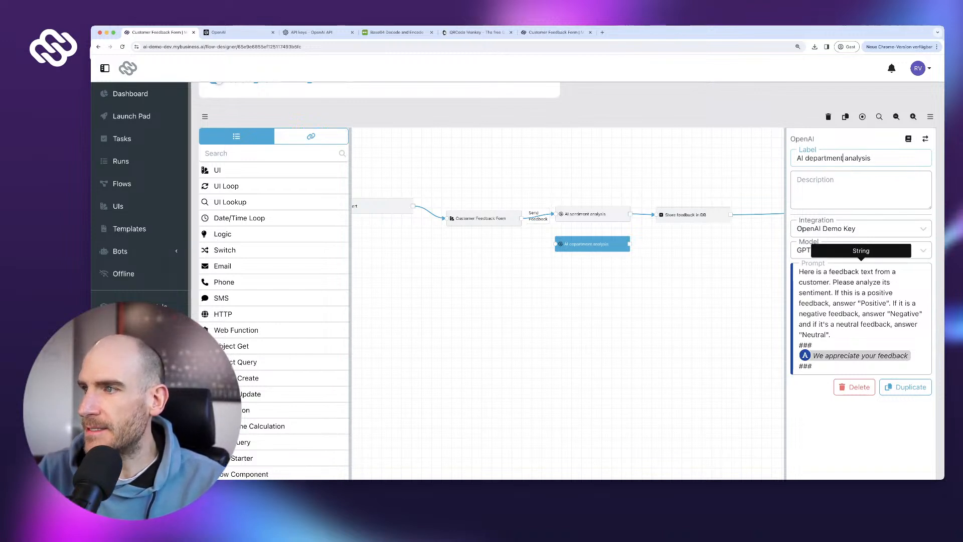
- Change the prompt to ask which department applies: Sales & Marketing, Technical Service, Finance or Other
{"action": "left_click_drag", "start_coordinate": [882, 282], "coordinate": [830, 335]}
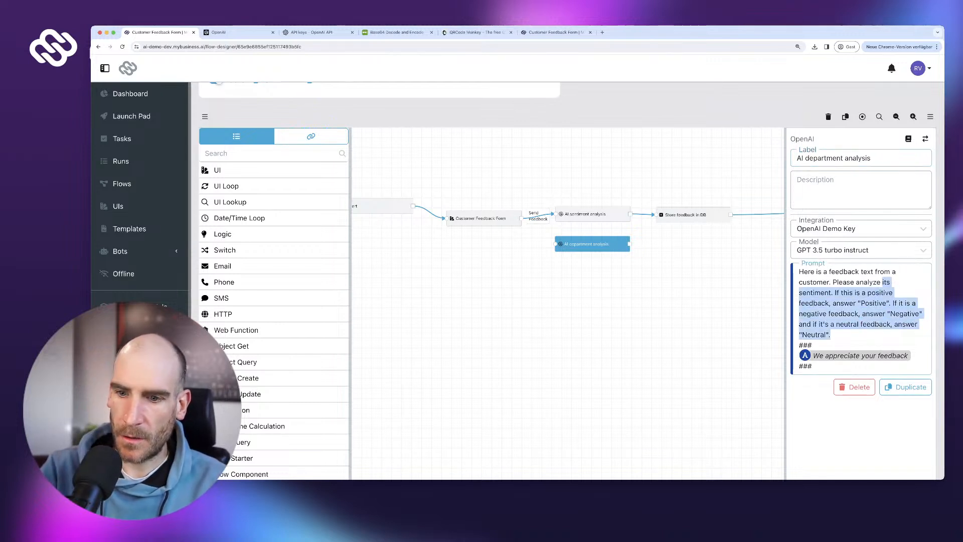
{"action": "type", "text": "whi"}
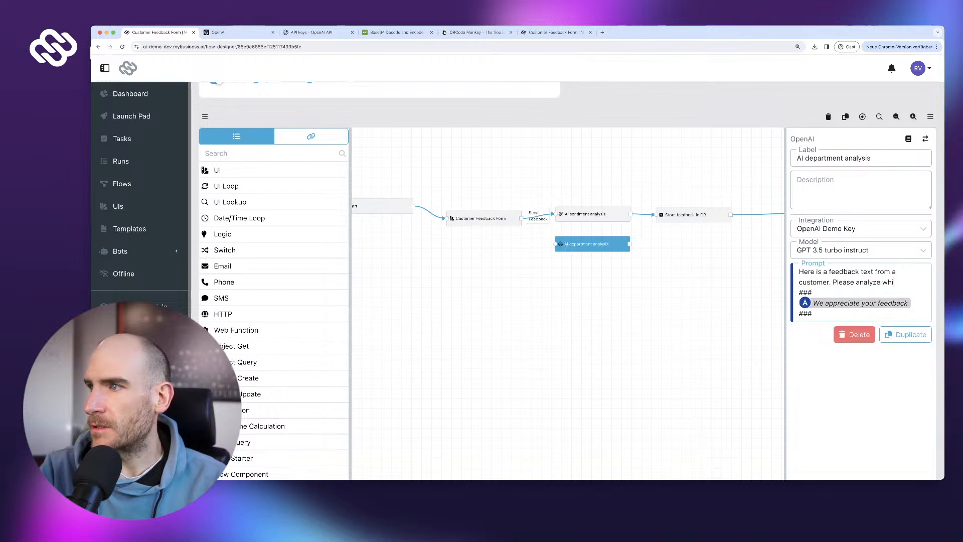
{"action": "type", "text": "ch dep"}
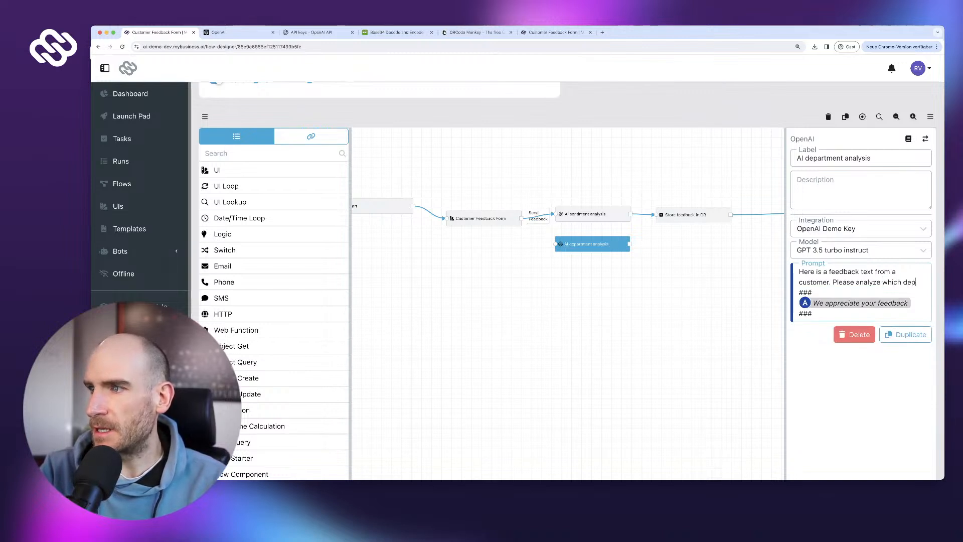
{"action": "type", "text": "artment in our o"}
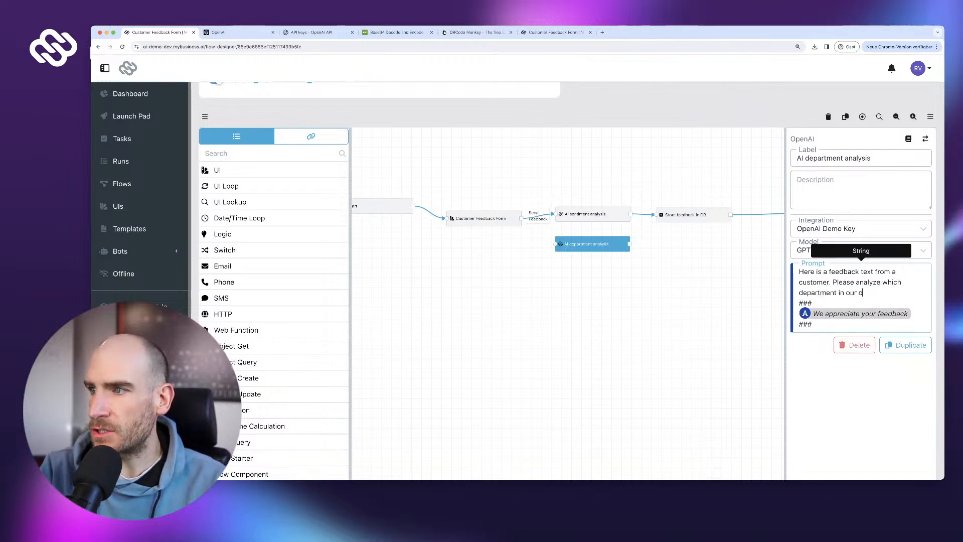
{"action": "type", "text": "rganizatio"}
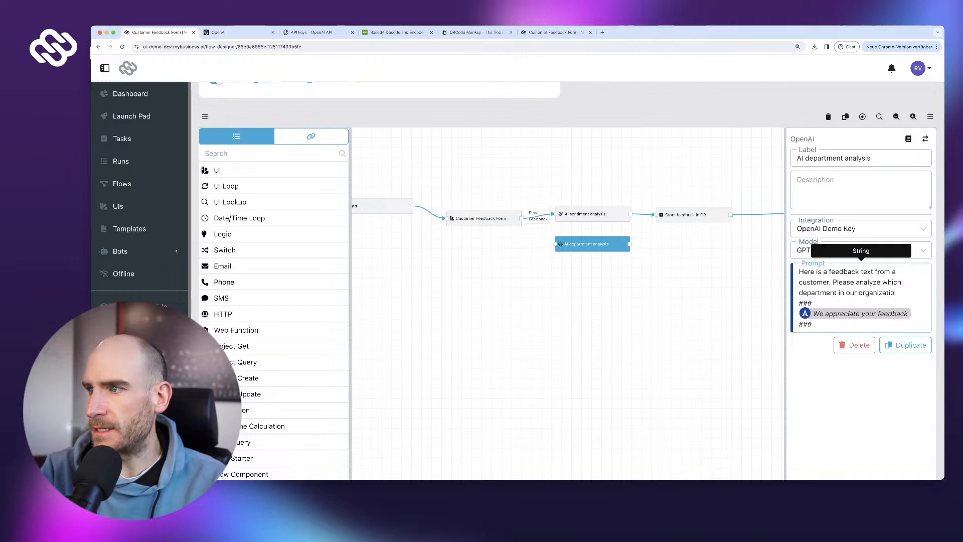
{"action": "type", "text": "n this relates"}
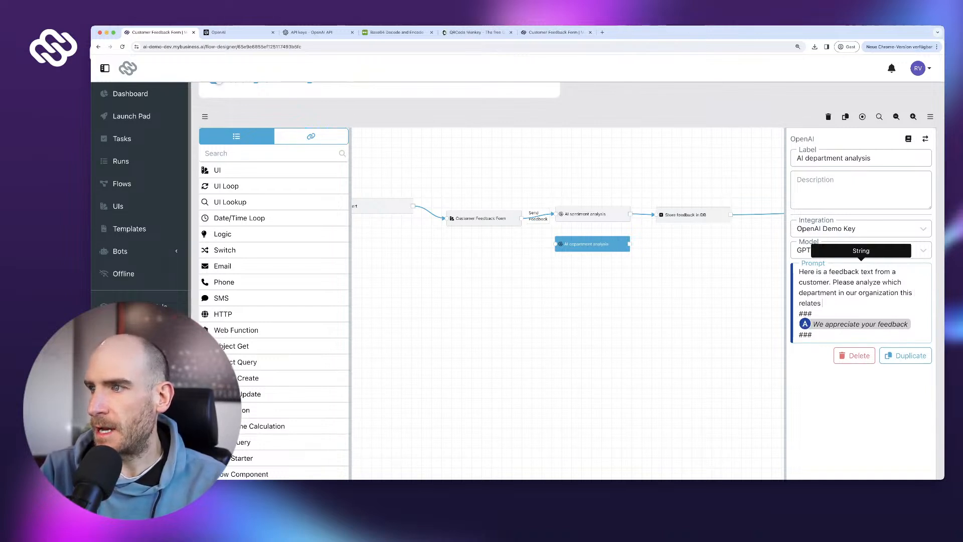
{"action": "type", "text": " do. Ans"}
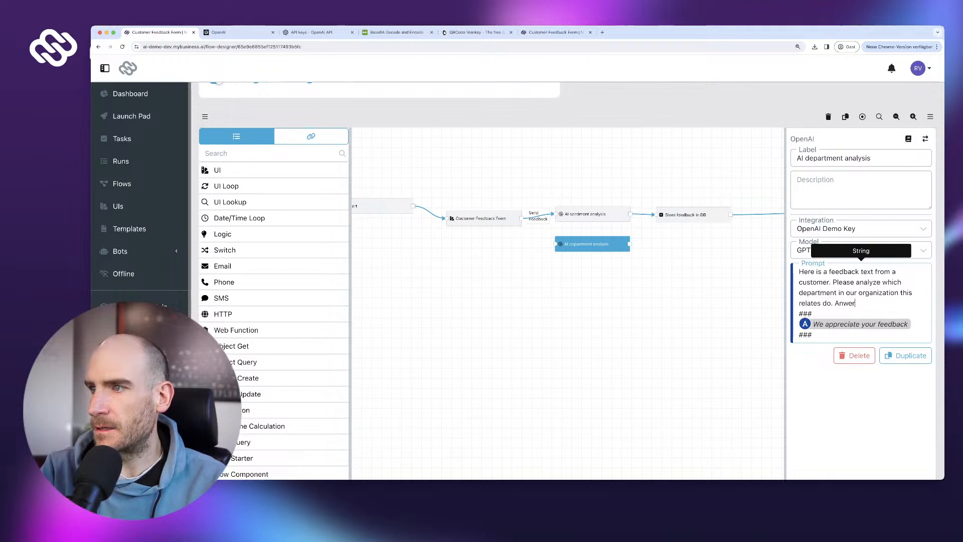
{"action": "type", "text": "wer with one of"}
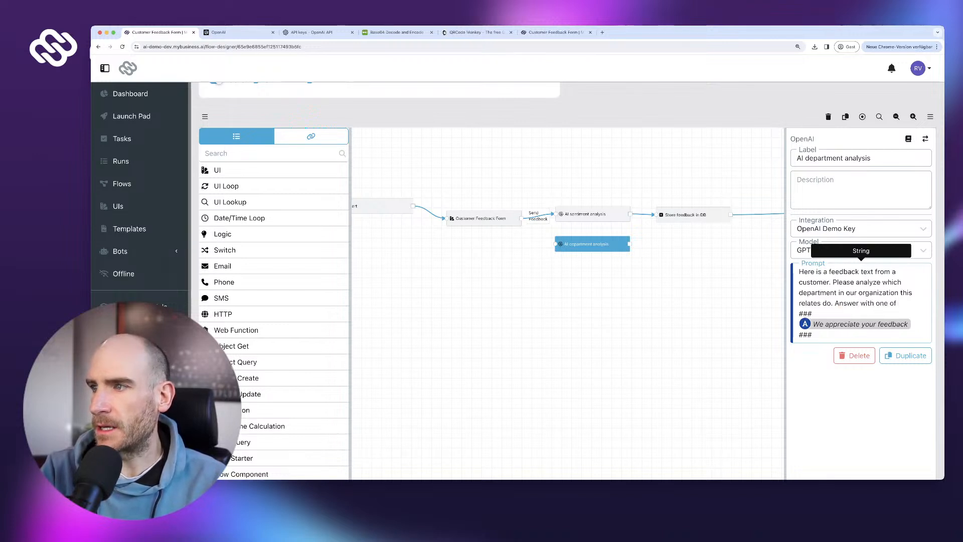
{"action": "type", "text": " \""}
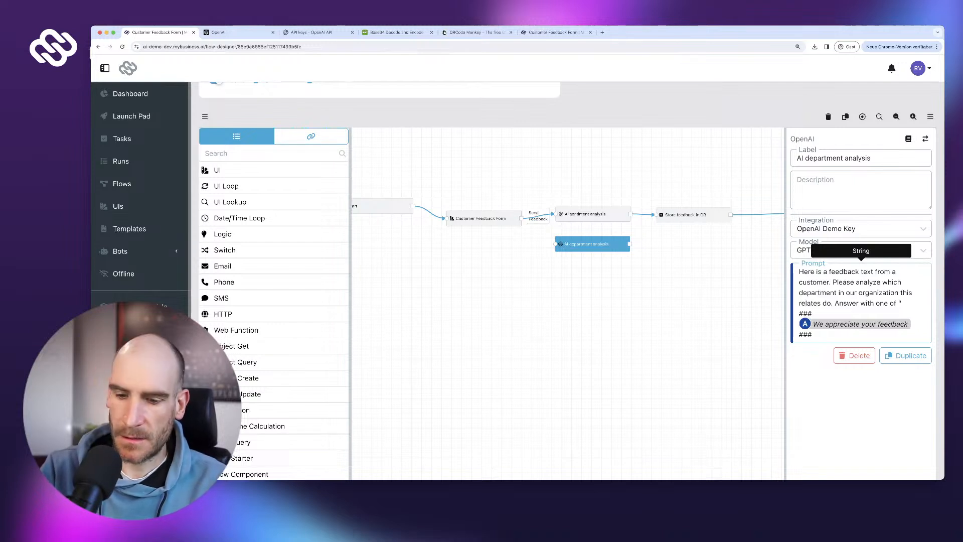
{"action": "type", "text": "Sales"}
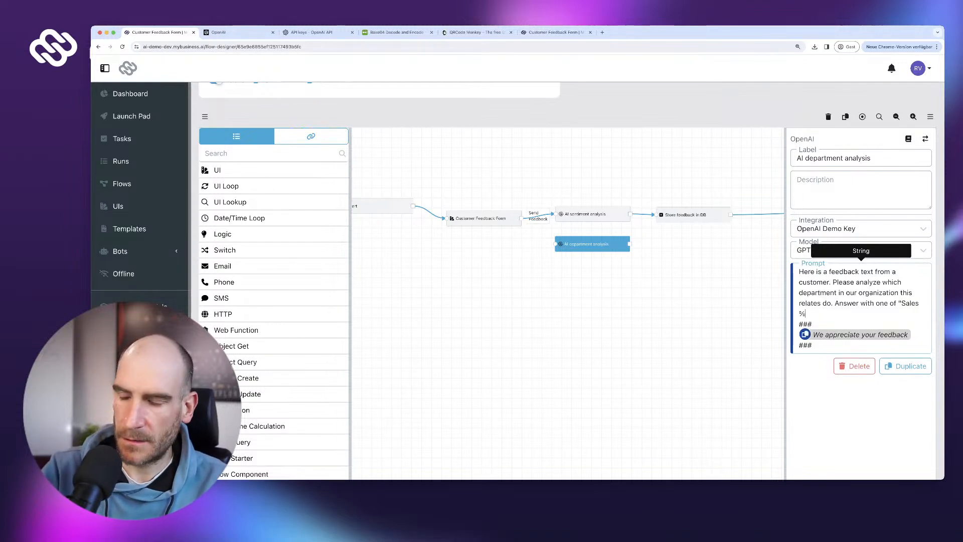
{"action": "type", "text": " & Marketing\""}
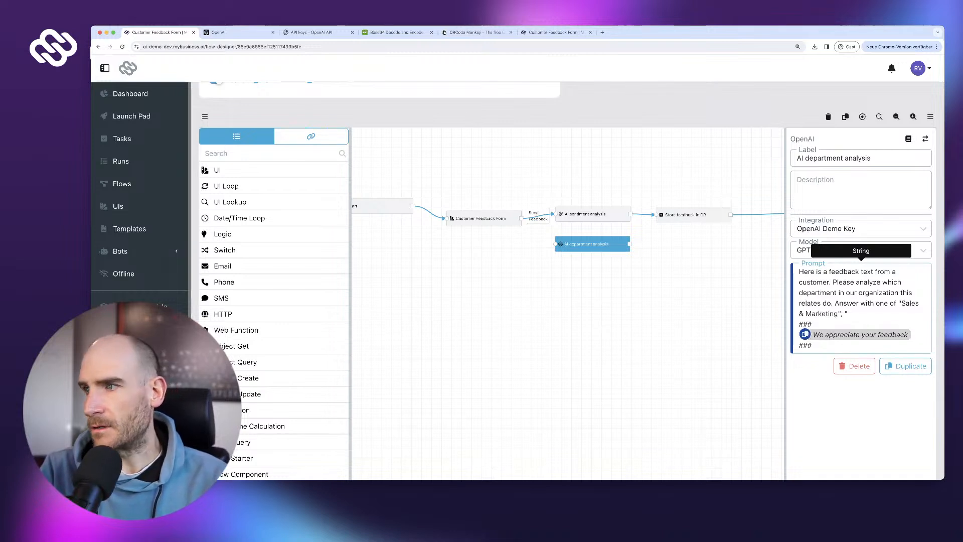
{"action": "type", "text": ", \"Ser"}
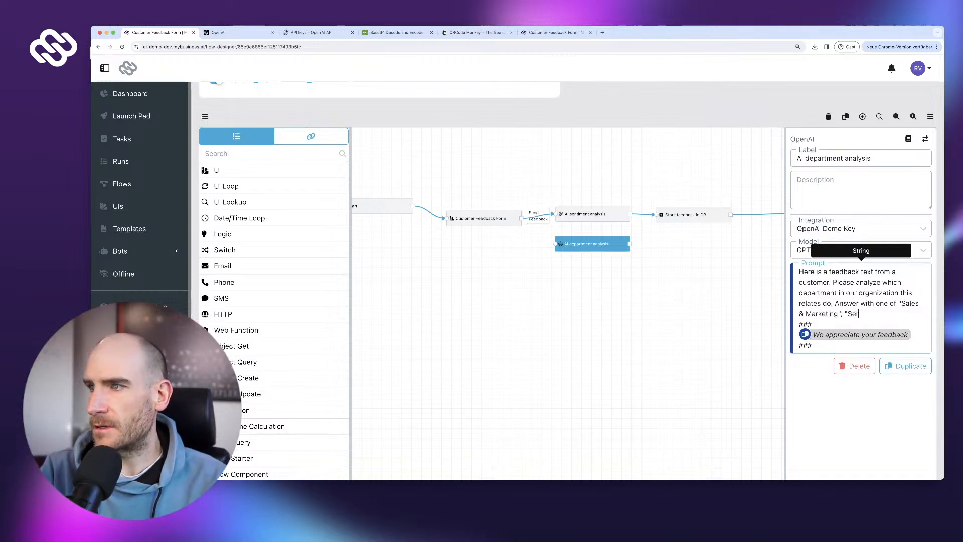
{"action": "type", "text": "vice\","}
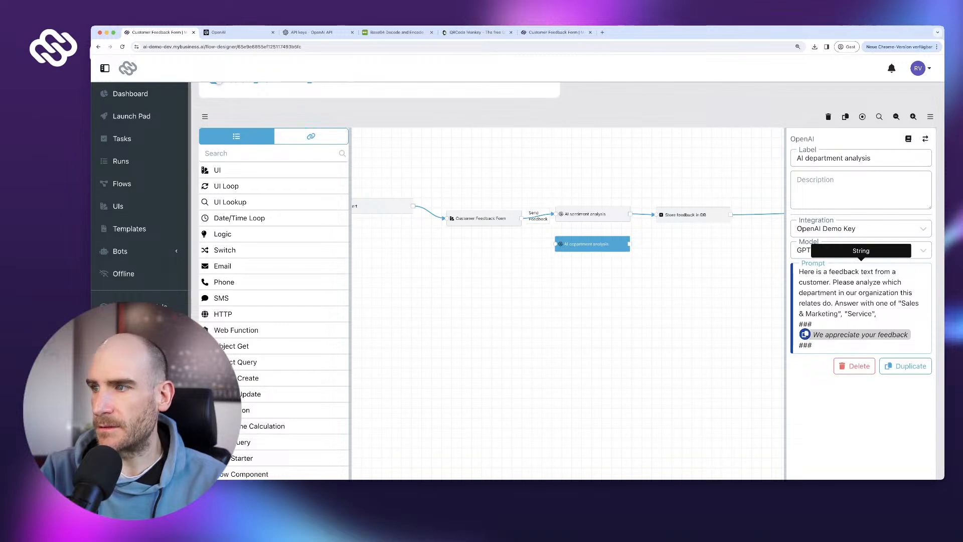
{"action": "type", "text": "\""}
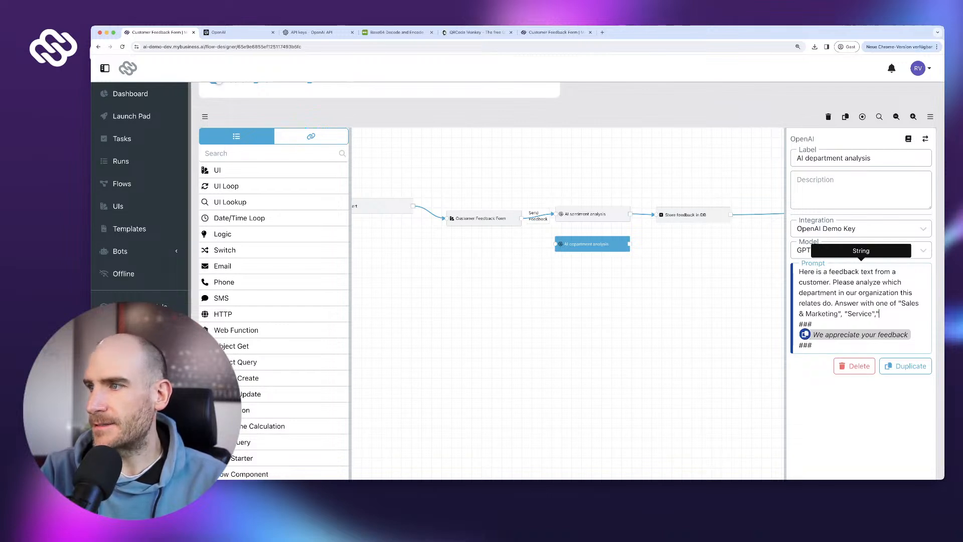
{"action": "type", "text": "AFinance\","}
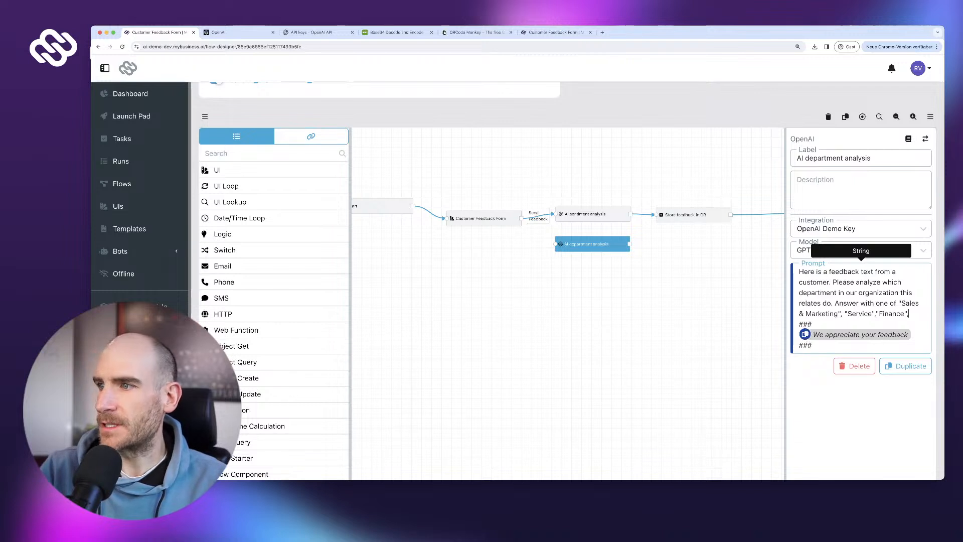
{"action": "type", "text": "\""}
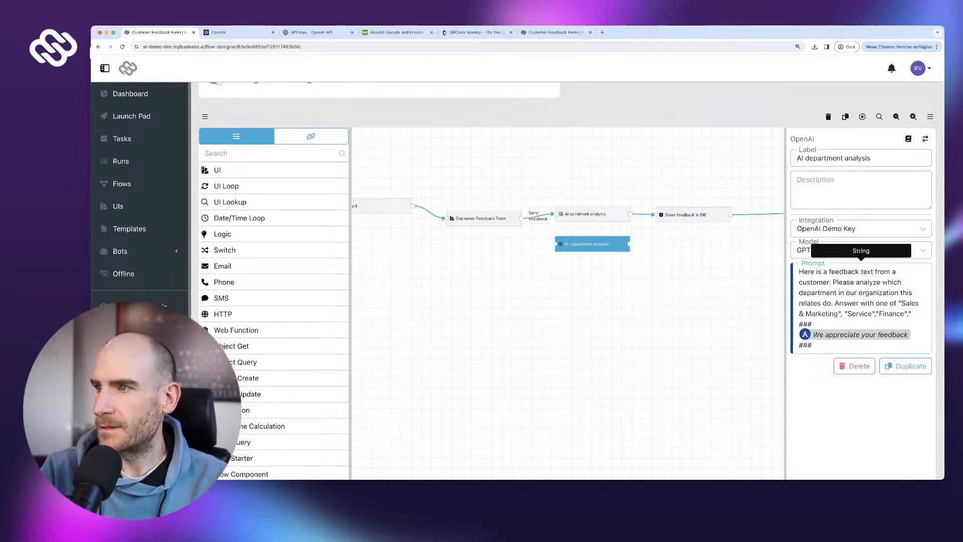
{"action": "left_click", "coordinate": [848, 314]}
{"action": "type", "text": "Tec"}
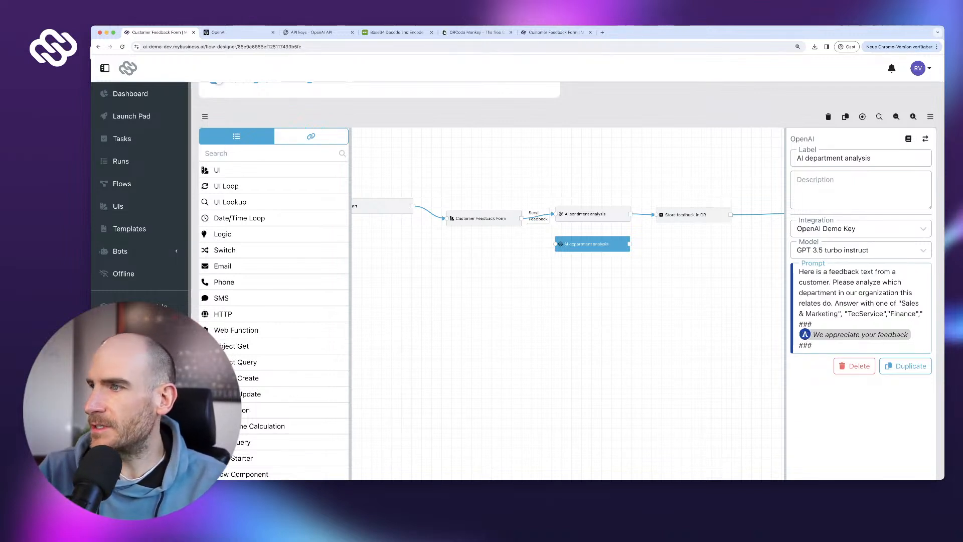
{"action": "type", "text": "hnical"}
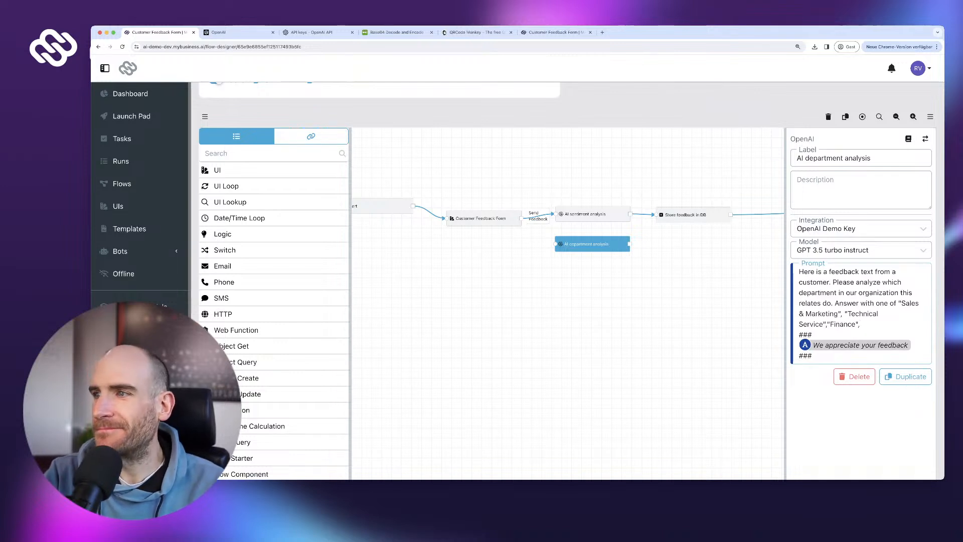
{"action": "type", "text": "\"otj"}
{"action": "key", "text": "BackSpace"}
{"action": "type", "text": "Other\""}
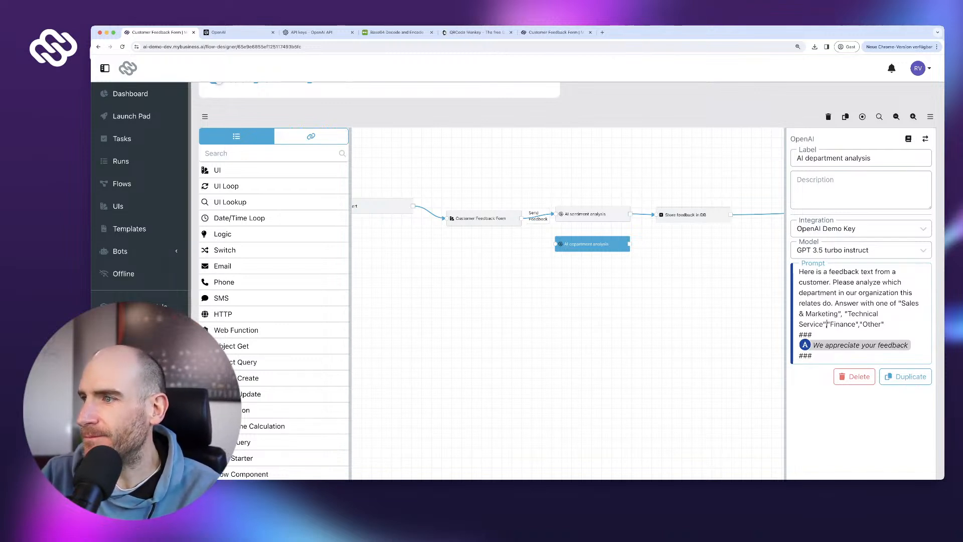
{"action": "type", "text": ","}
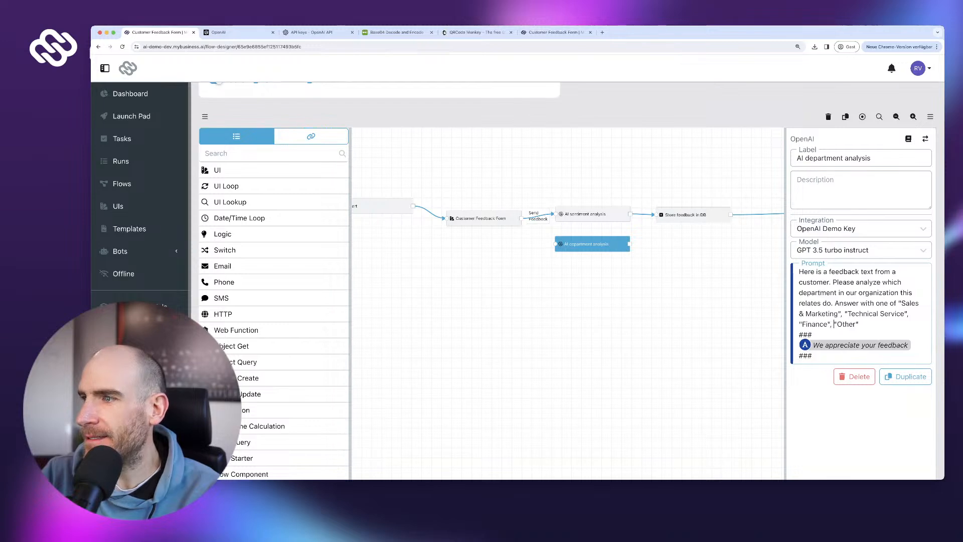
{"action": "scroll", "coordinate": [567, 281], "scroll_direction": "down", "scroll_amount": 2}
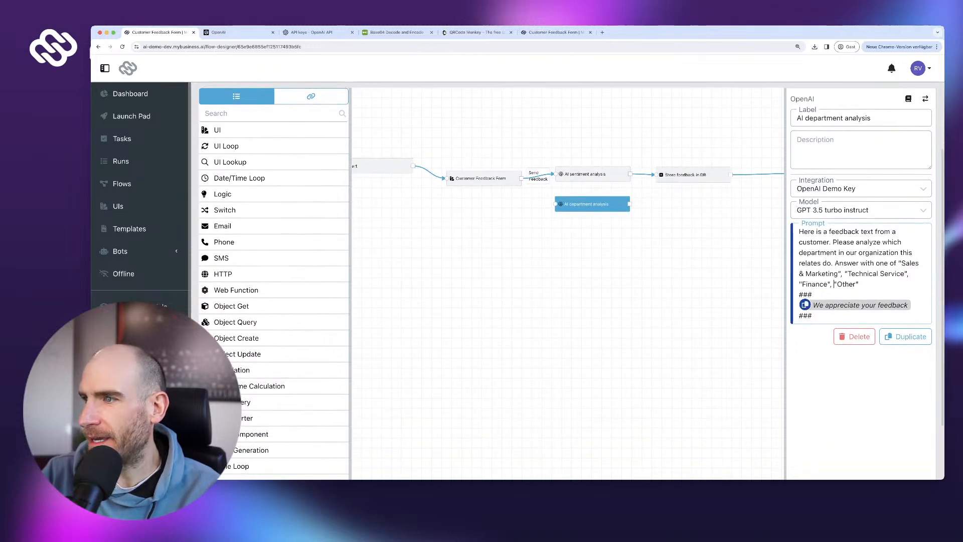
{"action": "scroll", "coordinate": [567, 281], "scroll_direction": "down", "scroll_amount": 3}
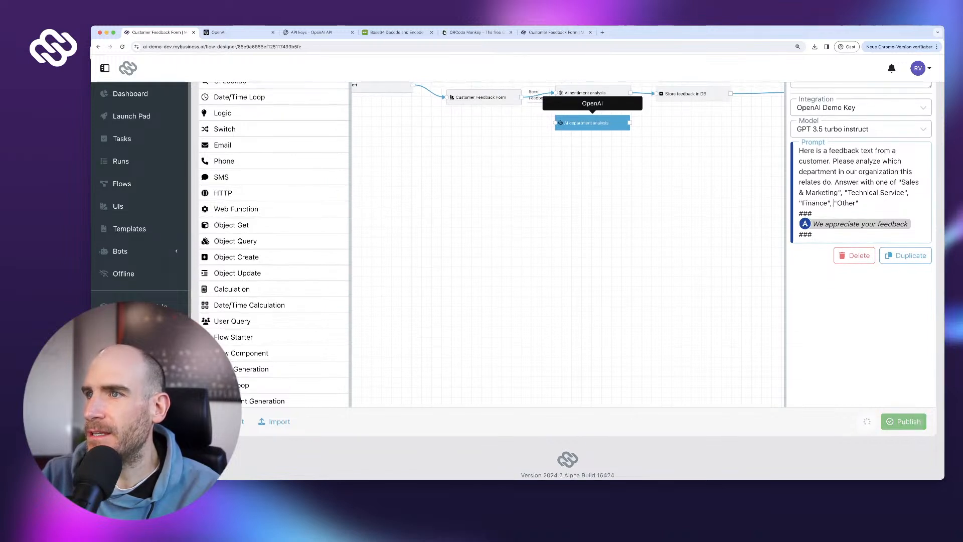
- Wire AI department analysis between AI sentiment analysis and Store feedback in DB
{"action": "left_click_drag", "start_coordinate": [592, 123], "coordinate": [641, 131]}
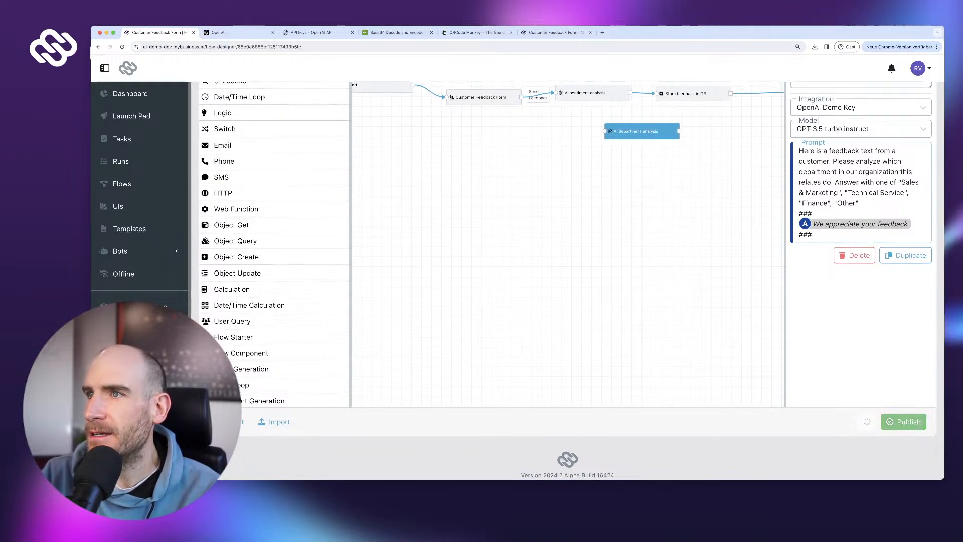
{"action": "left_click", "coordinate": [644, 93]}
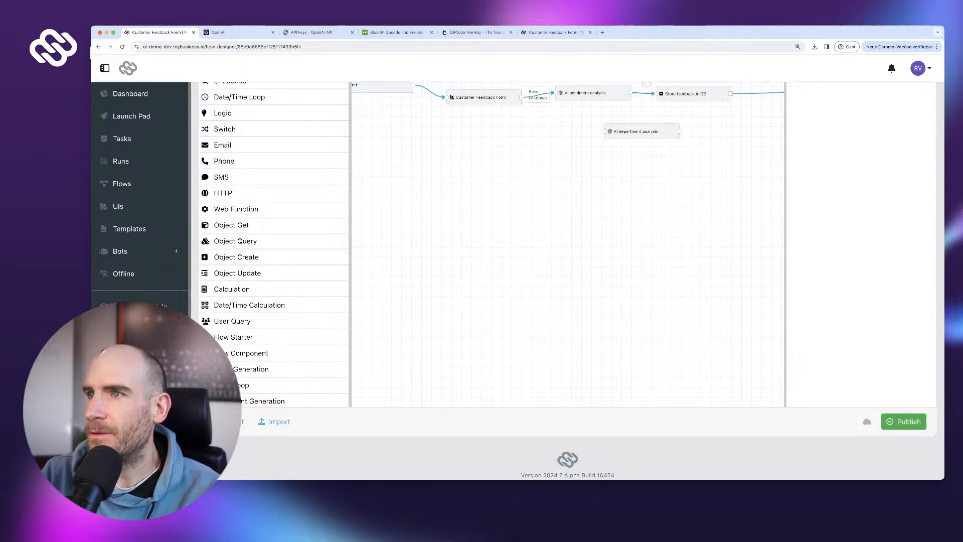
{"action": "left_click", "coordinate": [647, 85]}
{"action": "left_click_drag", "start_coordinate": [630, 93], "coordinate": [602, 132]}
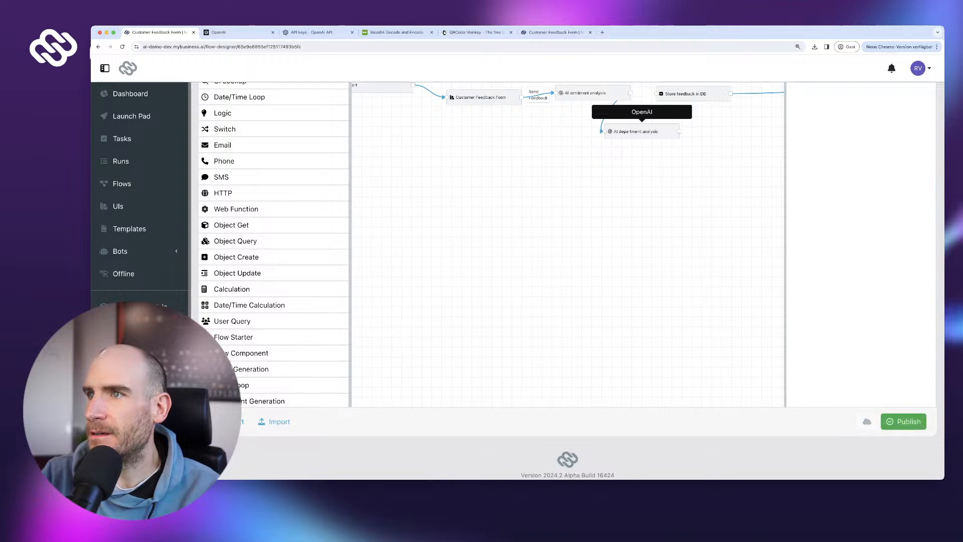
{"action": "left_click_drag", "start_coordinate": [679, 131], "coordinate": [656, 94]}
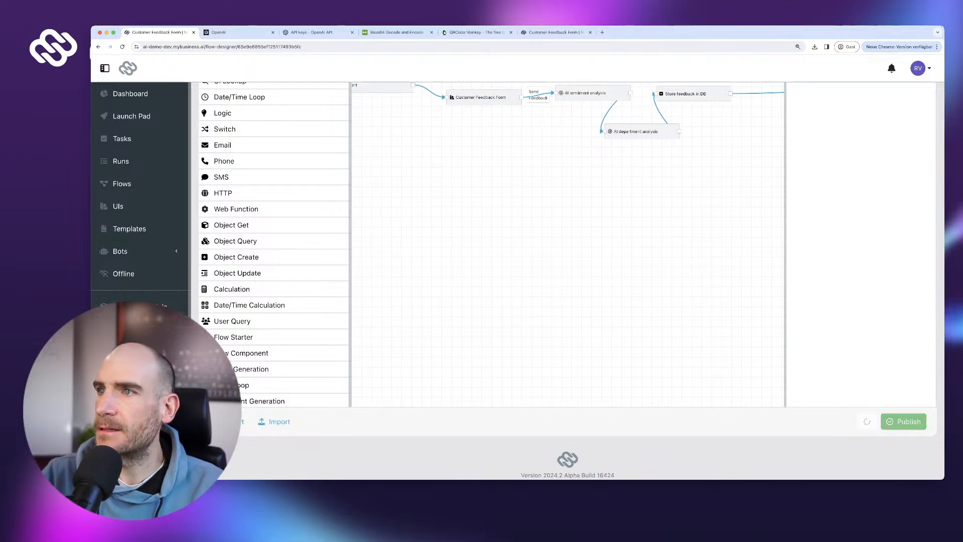
{"action": "left_click_drag", "start_coordinate": [692, 175], "coordinate": [594, 200]}
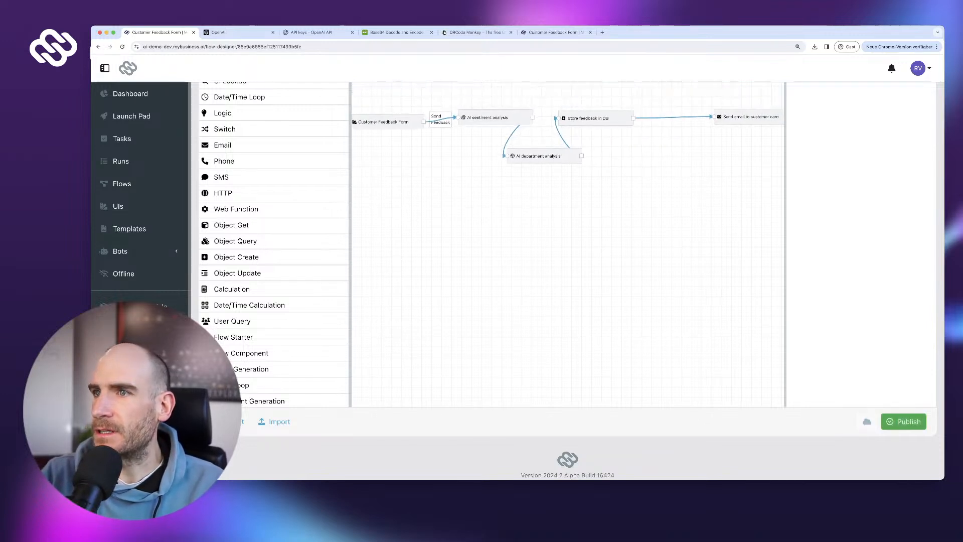
- Line the flow steps up in one row and publish the flow
{"action": "left_click_drag", "start_coordinate": [595, 119], "coordinate": [655, 121]}
{"action": "left_click_drag", "start_coordinate": [544, 156], "coordinate": [580, 124]}
{"action": "left_click_drag", "start_coordinate": [621, 180], "coordinate": [518, 193]}
{"action": "left_click_drag", "start_coordinate": [647, 130], "coordinate": [670, 129]}
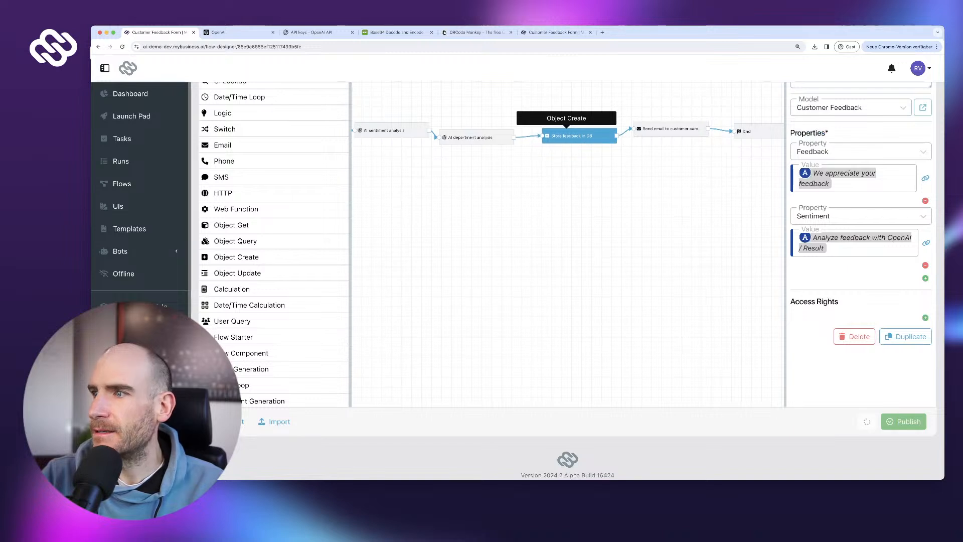
{"action": "left_click", "coordinate": [479, 135]}
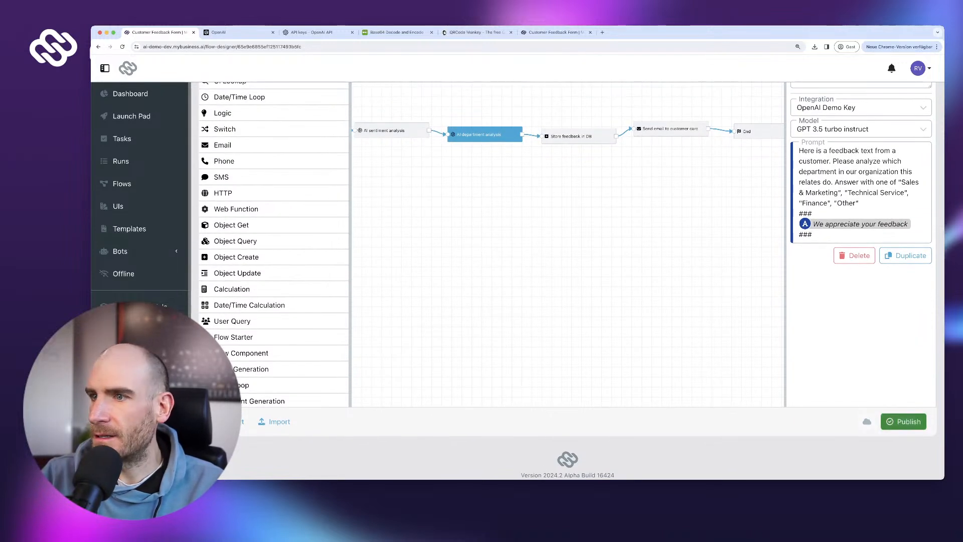
{"action": "left_click", "coordinate": [903, 421]}
{"action": "left_click", "coordinate": [612, 308]}
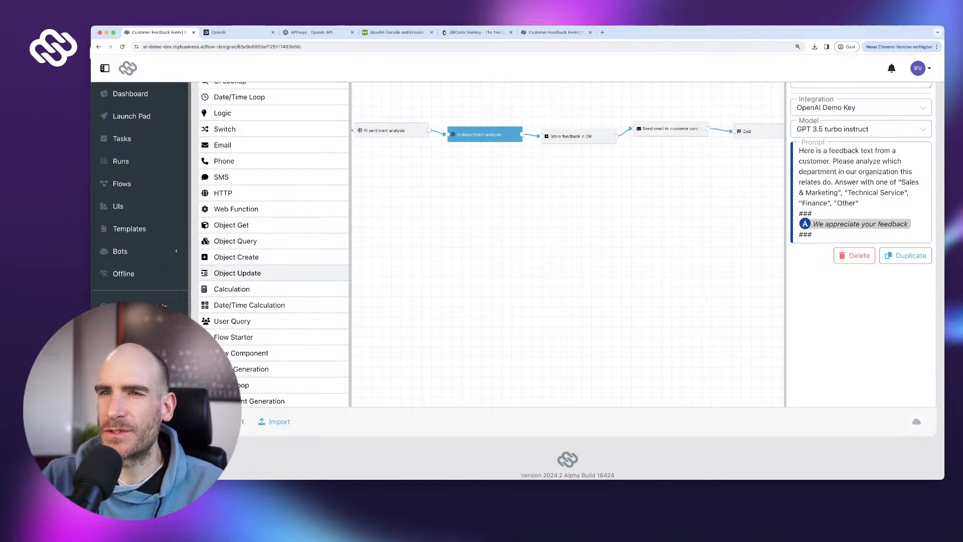
- Add a Selection field labelled Department below Sentiment in the Customer Feedback model
{"action": "left_click", "coordinate": [135, 306]}
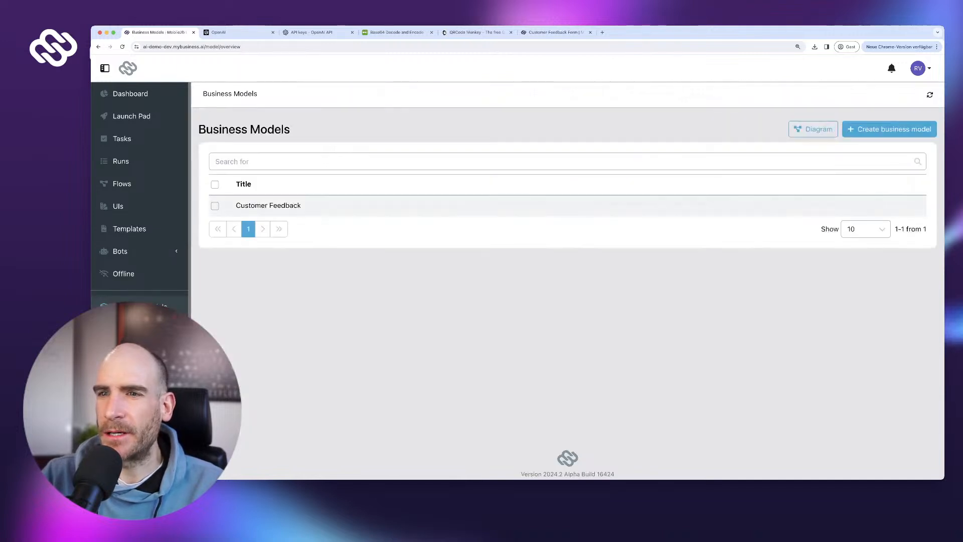
{"action": "left_click", "coordinate": [268, 205]}
{"action": "scroll", "coordinate": [530, 301], "scroll_direction": "down", "scroll_amount": 3}
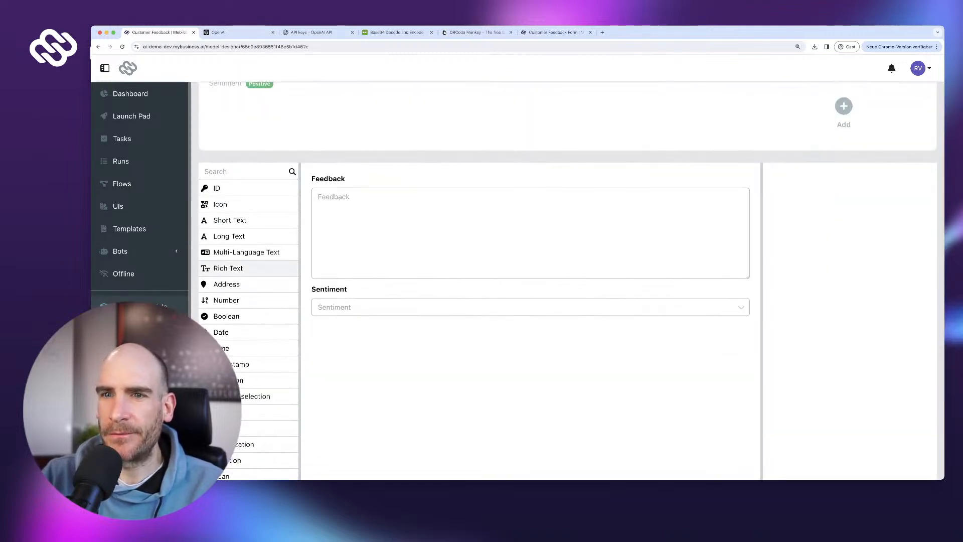
{"action": "scroll", "coordinate": [249, 203], "scroll_direction": "down", "scroll_amount": 1}
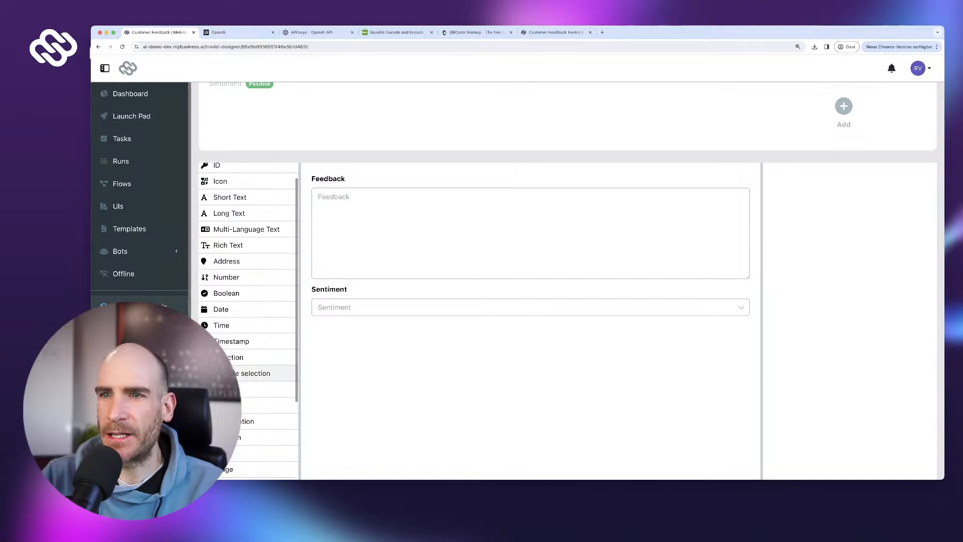
{"action": "left_click_drag", "start_coordinate": [255, 357], "coordinate": [517, 331]}
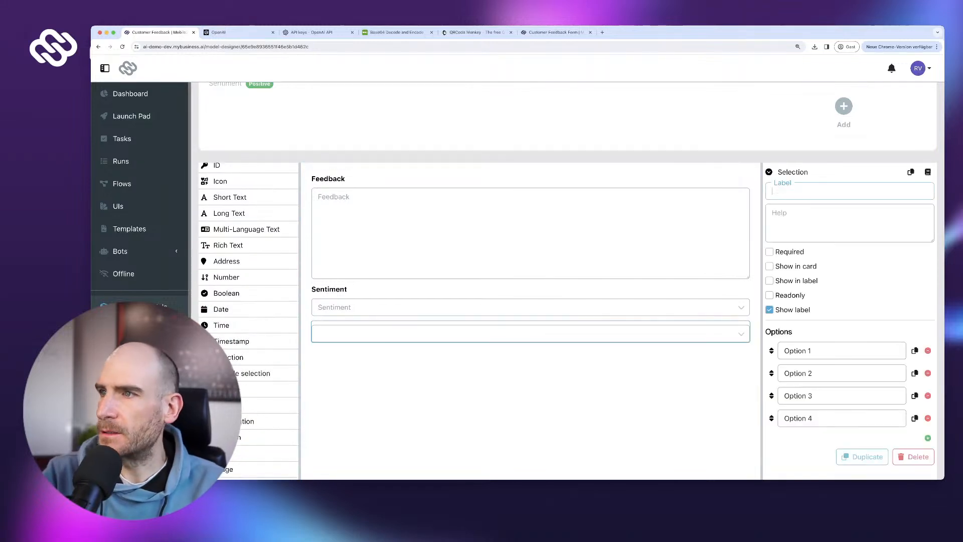
{"action": "type", "text": "Depar"}
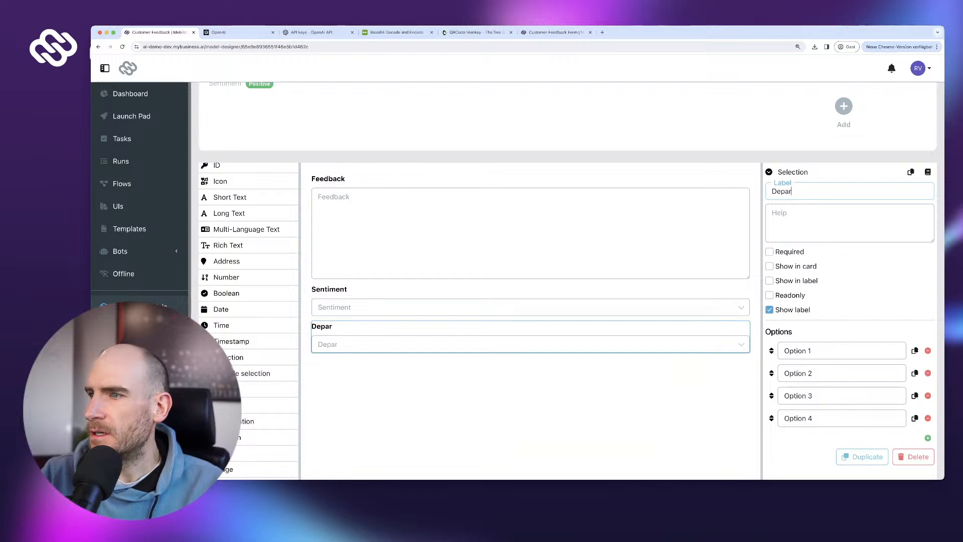
{"action": "type", "text": "tment"}
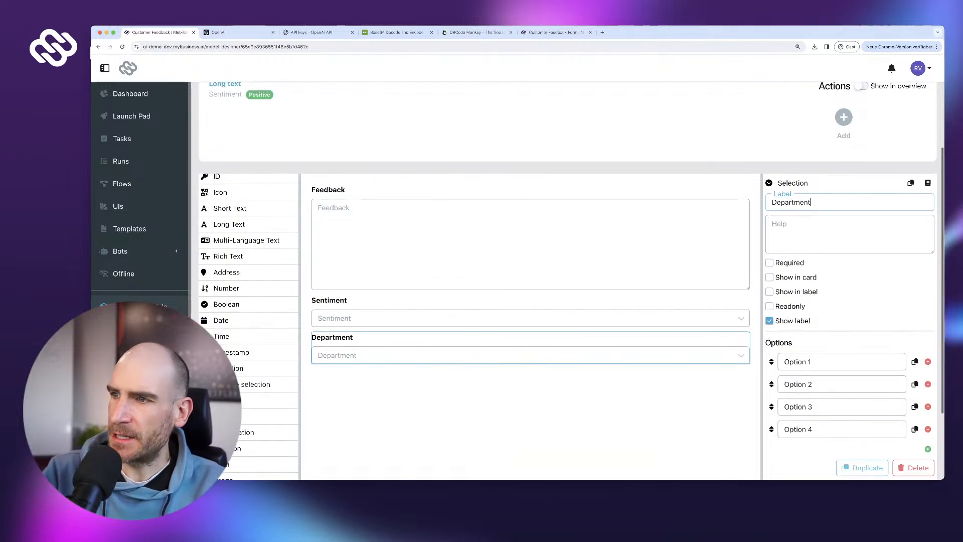
- Give it the options Sales & Marketing, Technical Service, Finance and Other, and save
{"action": "key", "text": "Tab"}
{"action": "key", "text": "Tab"}
{"action": "key", "text": "Tab"}
{"action": "key", "text": "Tab"}
{"action": "key", "text": "Tab"}
{"action": "key", "text": "Tab"}
{"action": "key", "text": "Tab"}
{"action": "type", "text": "Sales"}
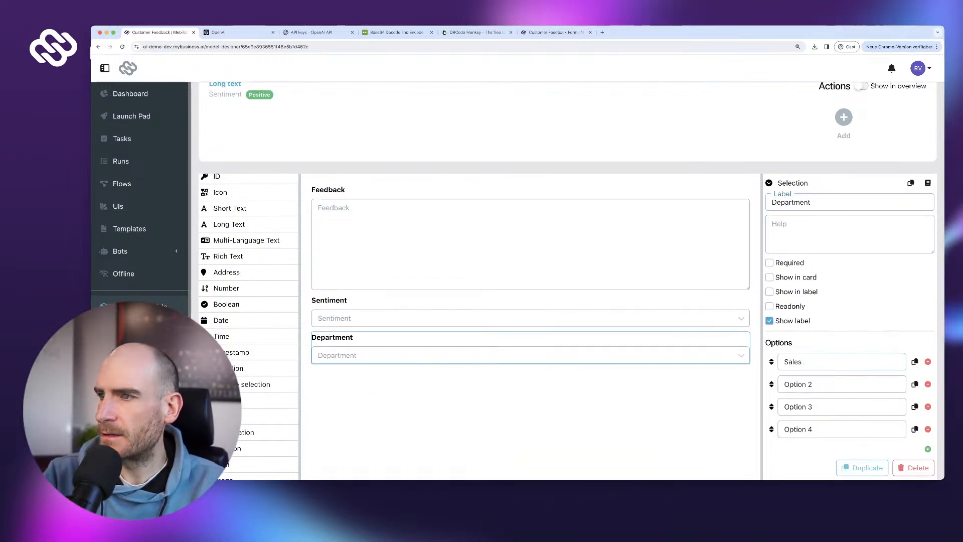
{"action": "type", "text": " & Marketing"}
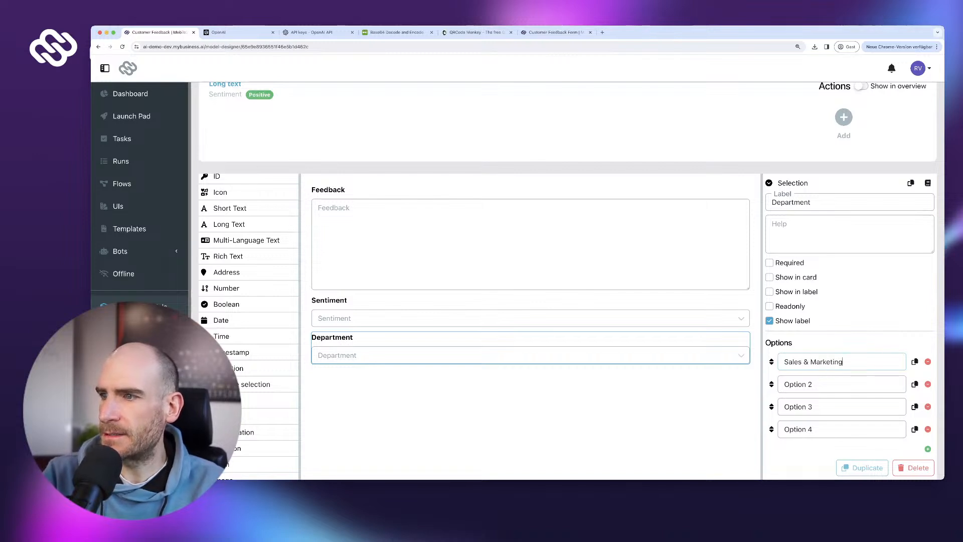
{"action": "key", "text": "Tab"}
{"action": "key", "text": "Tab"}
{"action": "key", "text": "Tab"}
{"action": "type", "text": "Technical"}
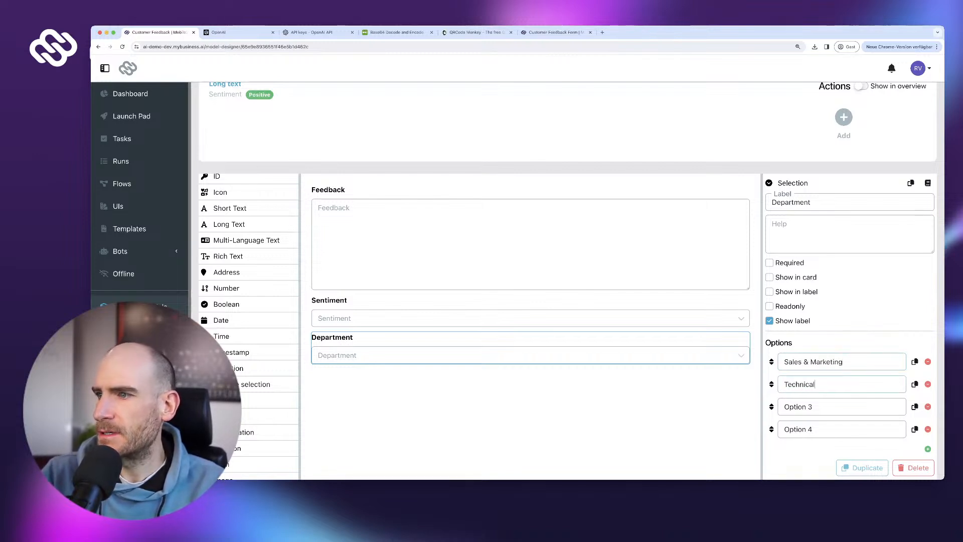
{"action": "type", "text": " Service"}
{"action": "key", "text": "Tab"}
{"action": "key", "text": "Tab"}
{"action": "key", "text": "Tab"}
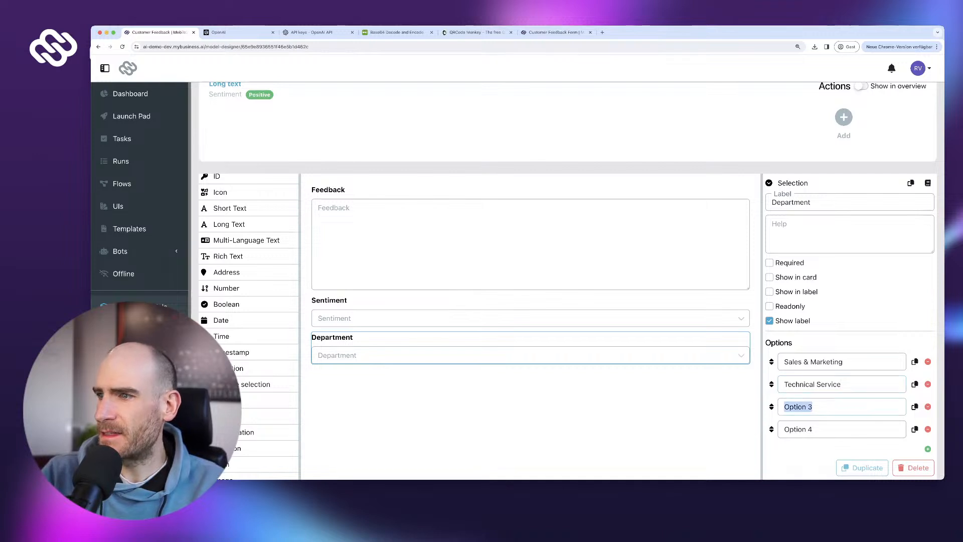
{"action": "type", "text": "Finance"}
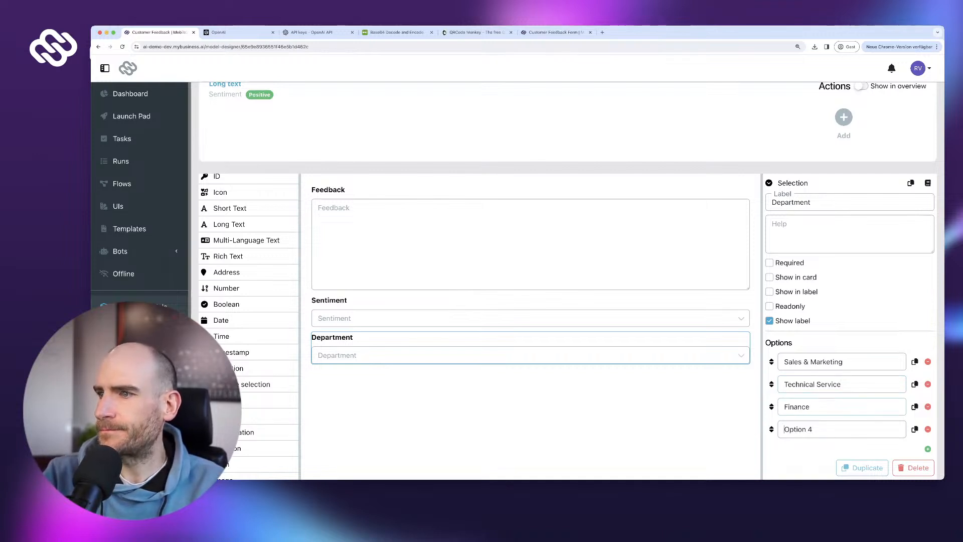
{"action": "key", "text": "super+a"}
{"action": "type", "text": "Other"}
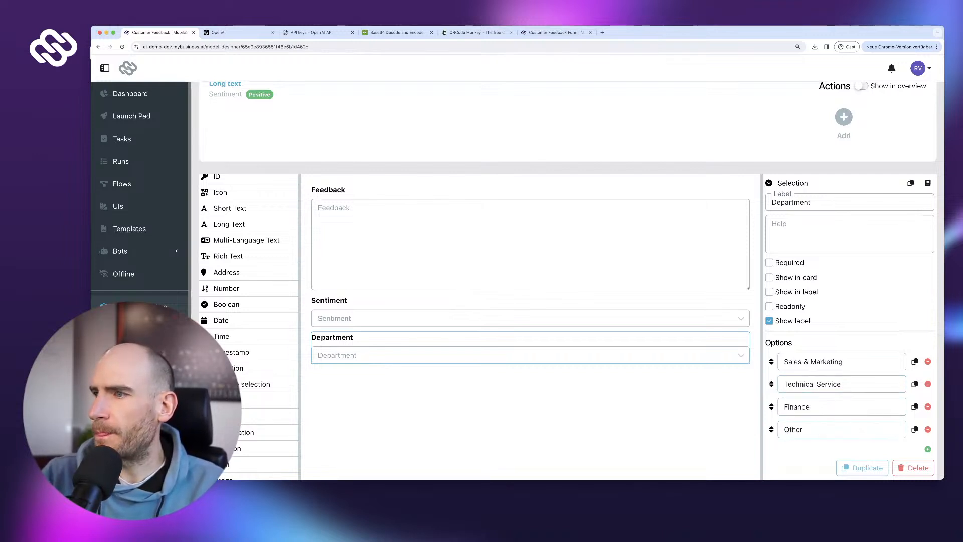
{"action": "scroll", "coordinate": [567, 321], "scroll_direction": "down", "scroll_amount": 3}
{"action": "left_click", "coordinate": [906, 433]}
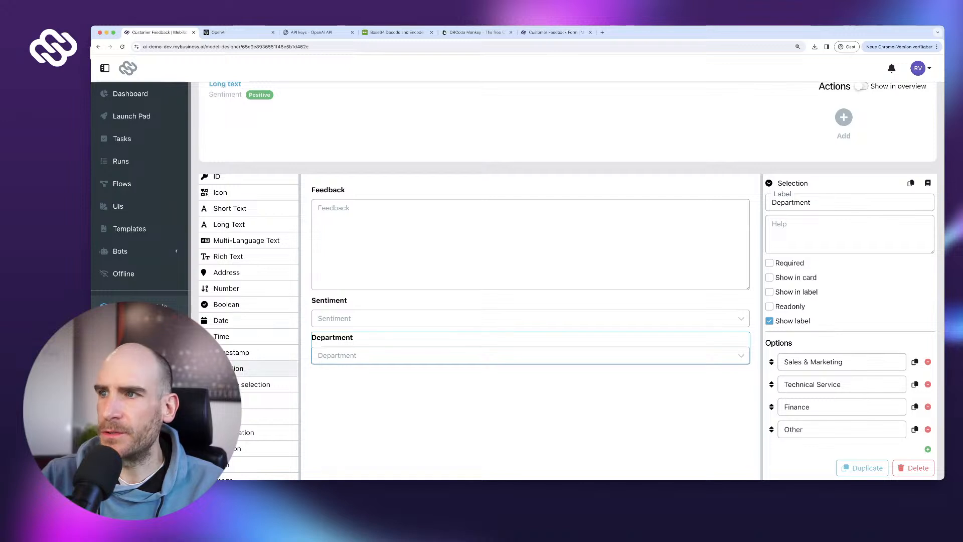
- Split the Customer Feedback view into three columns, adding a chart based on Department
{"action": "left_click", "coordinate": [140, 373]}
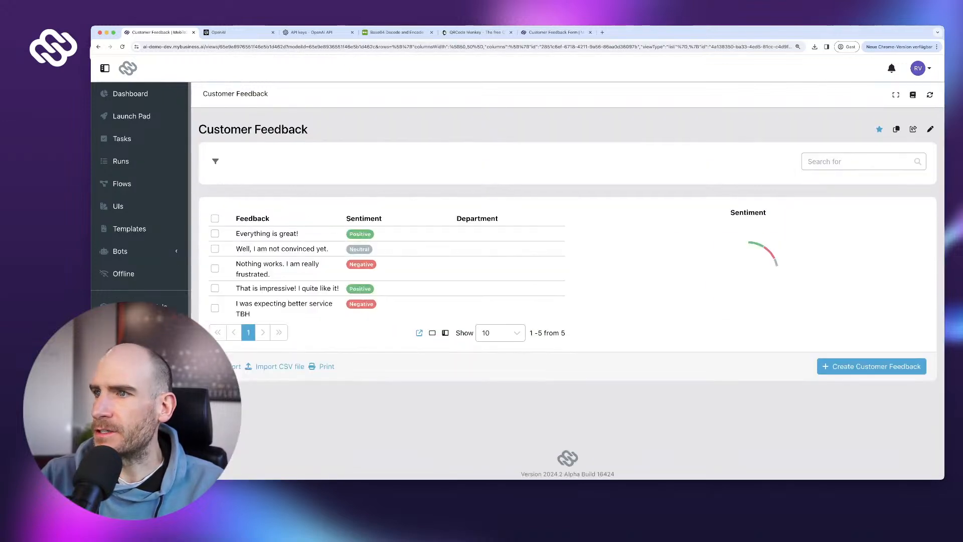
{"action": "left_click", "coordinate": [930, 128]}
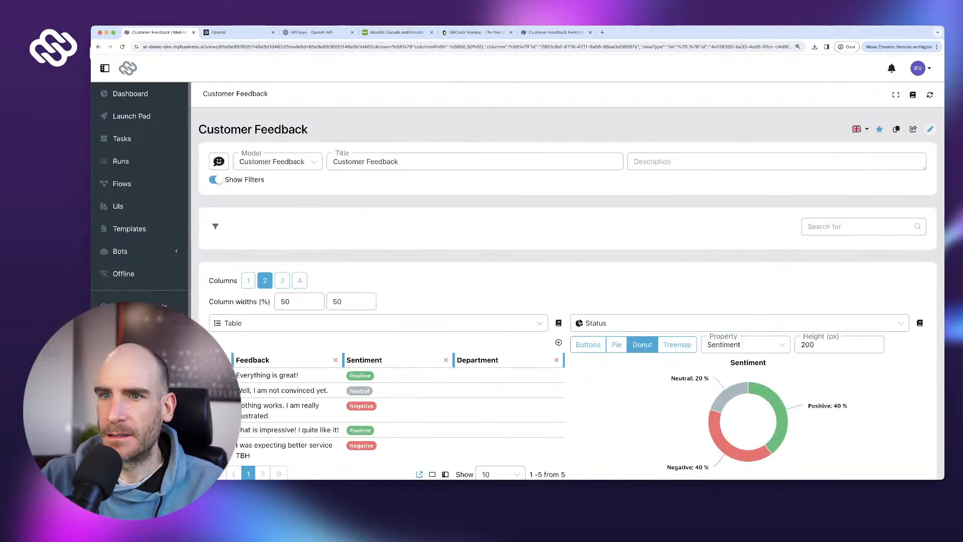
{"action": "left_click", "coordinate": [281, 281]}
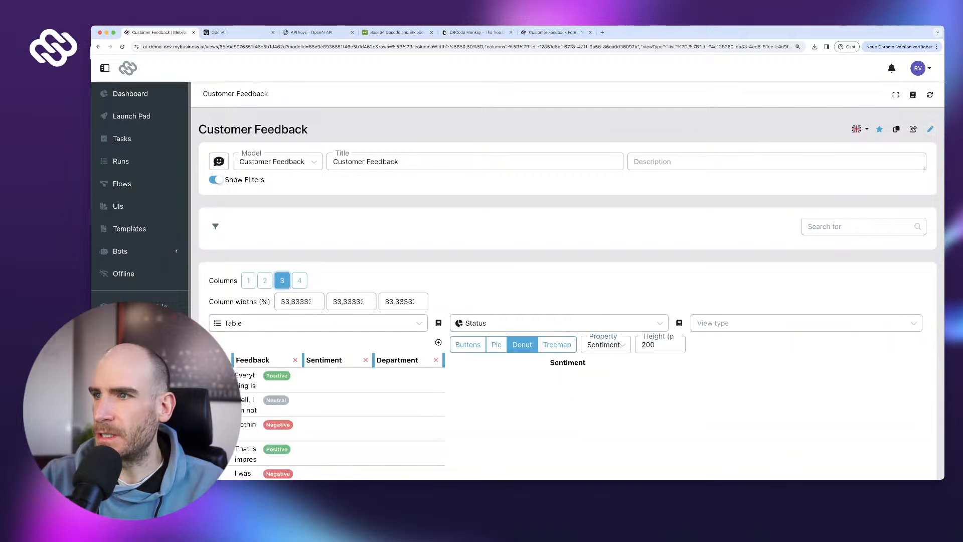
{"action": "scroll", "coordinate": [282, 280], "scroll_direction": "down", "scroll_amount": 2}
{"action": "left_click", "coordinate": [802, 246]}
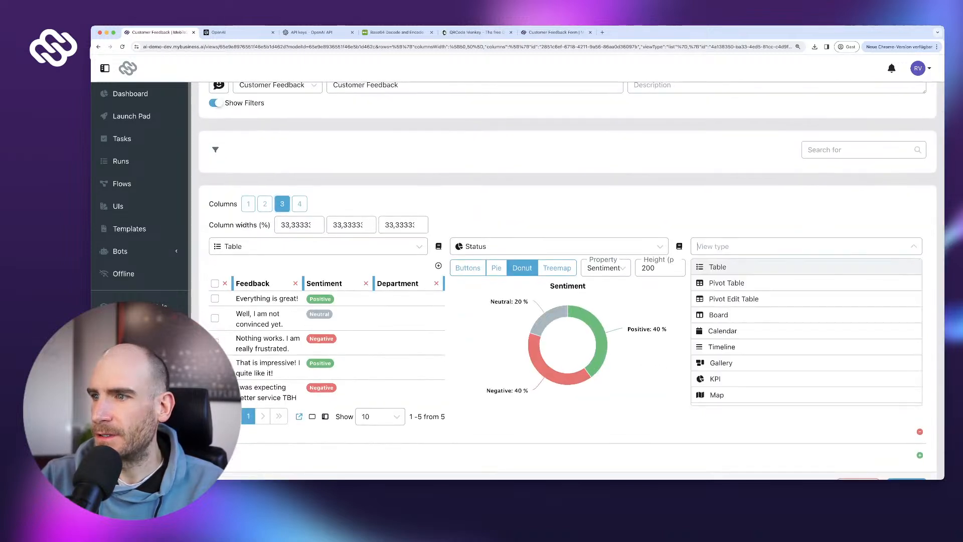
{"action": "scroll", "coordinate": [802, 307], "scroll_direction": "down", "scroll_amount": 2}
{"action": "scroll", "coordinate": [802, 317], "scroll_direction": "down", "scroll_amount": 2}
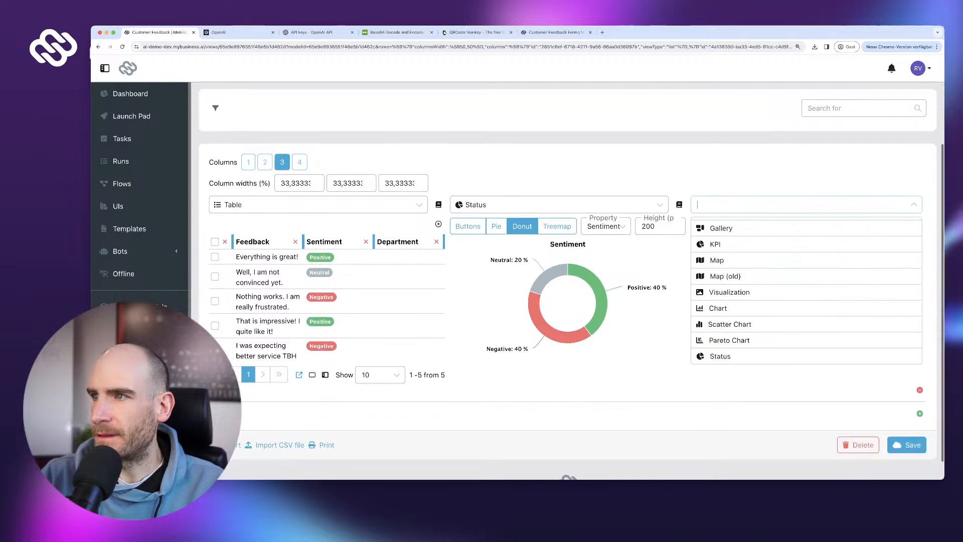
{"action": "left_click", "coordinate": [752, 397]}
{"action": "left_click", "coordinate": [865, 227]}
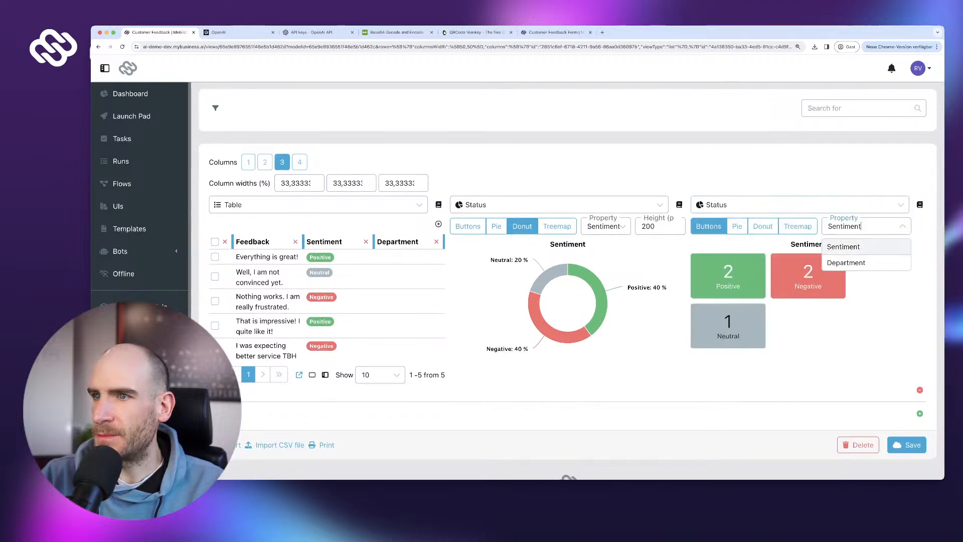
{"action": "left_click", "coordinate": [846, 262]}
- Make the Department chart a treemap of height 200, keep sentiment as a donut, and save
{"action": "left_click", "coordinate": [468, 226]}
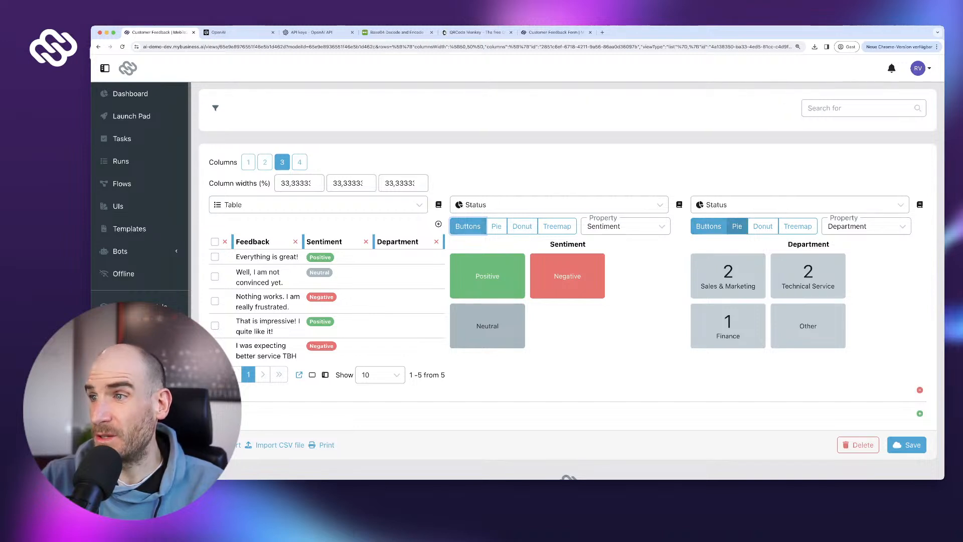
{"action": "left_click", "coordinate": [797, 226]}
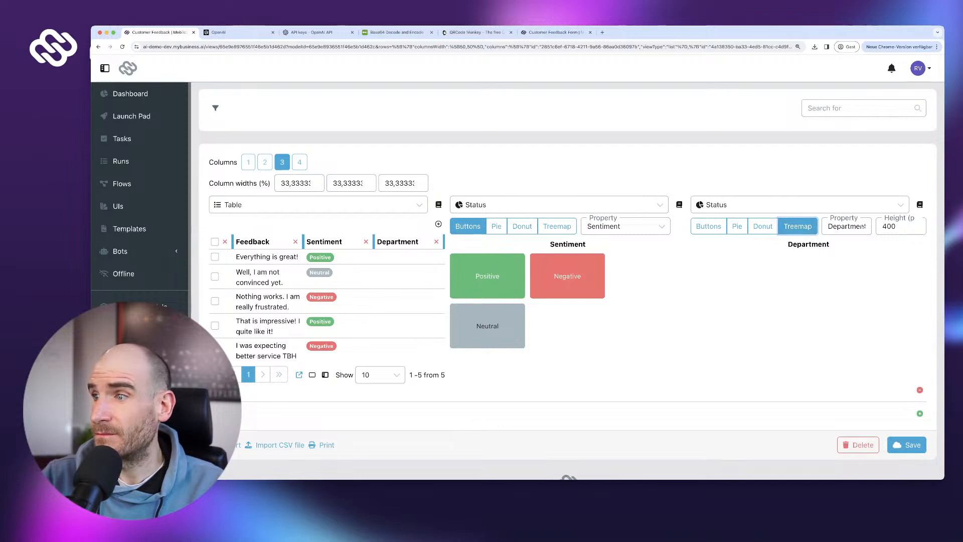
{"action": "left_click", "coordinate": [522, 226]}
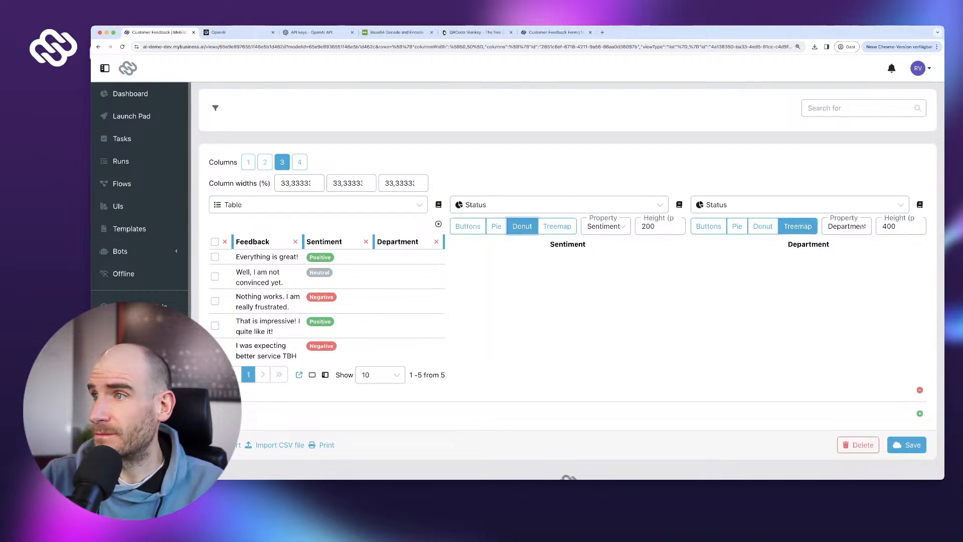
{"action": "double_click", "coordinate": [889, 227]}
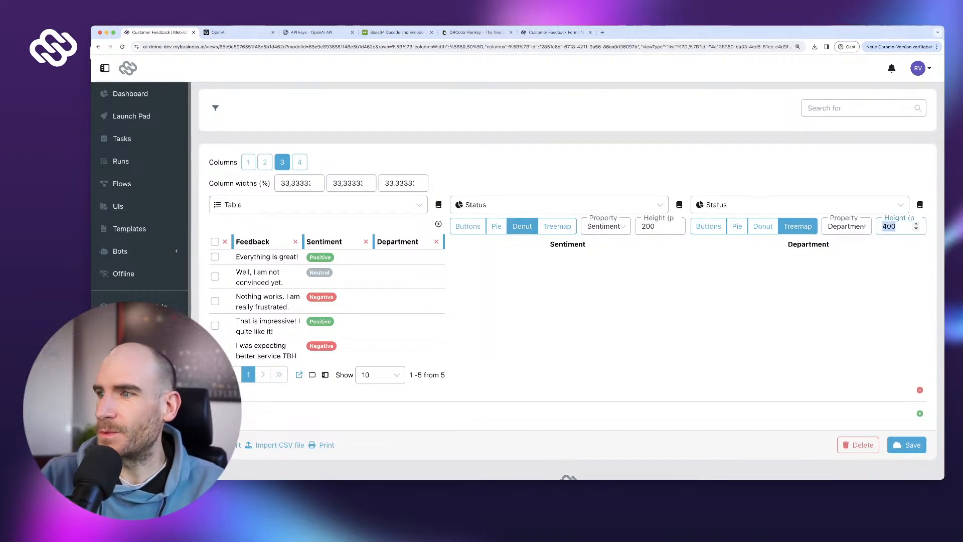
{"action": "type", "text": "200"}
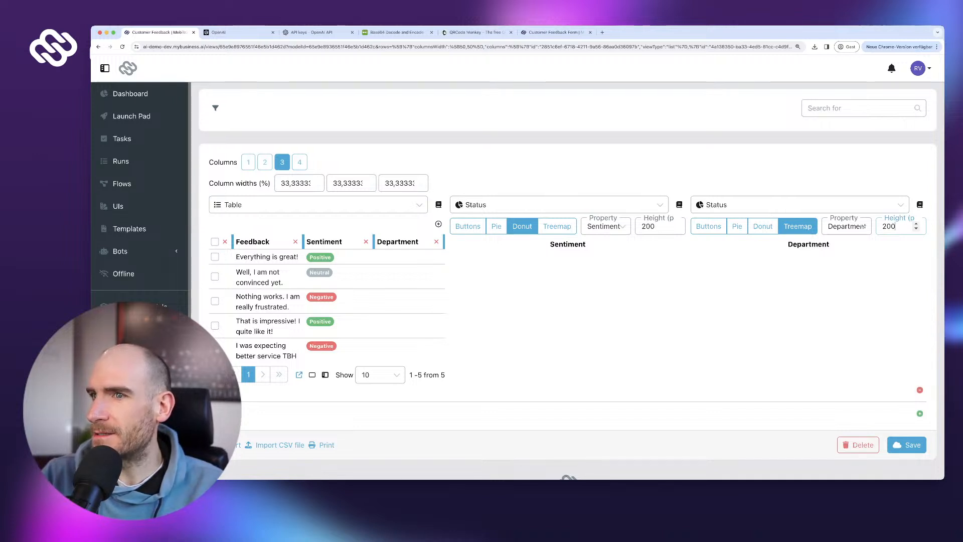
{"action": "left_click", "coordinate": [906, 445]}
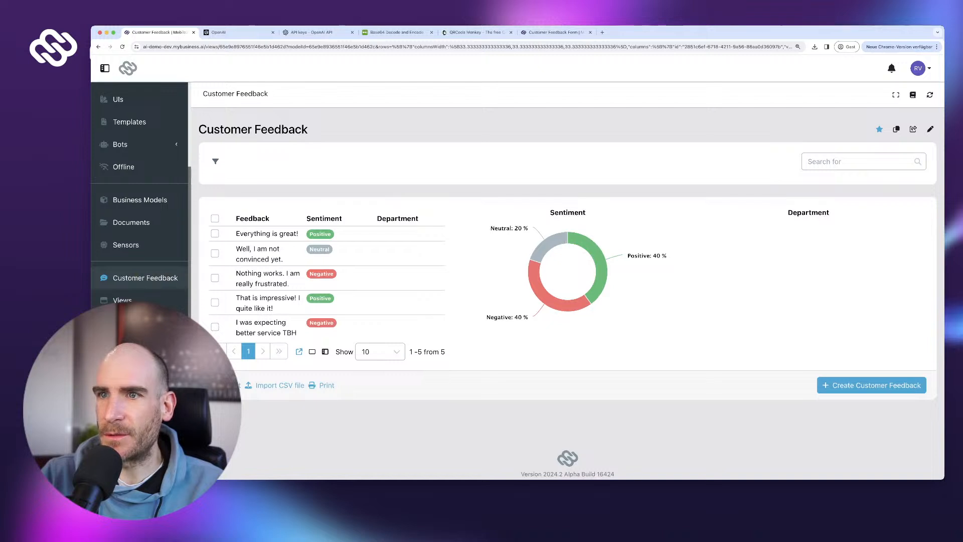
- Set the first feedback row's department to Other
{"action": "left_click", "coordinate": [409, 234]}
{"action": "left_click", "coordinate": [410, 236]}
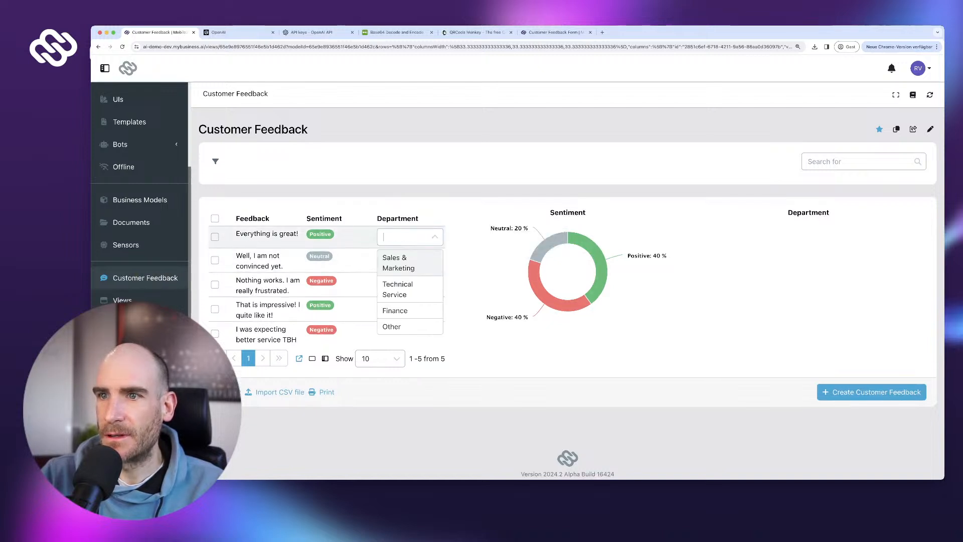
{"action": "left_click", "coordinate": [391, 326]}
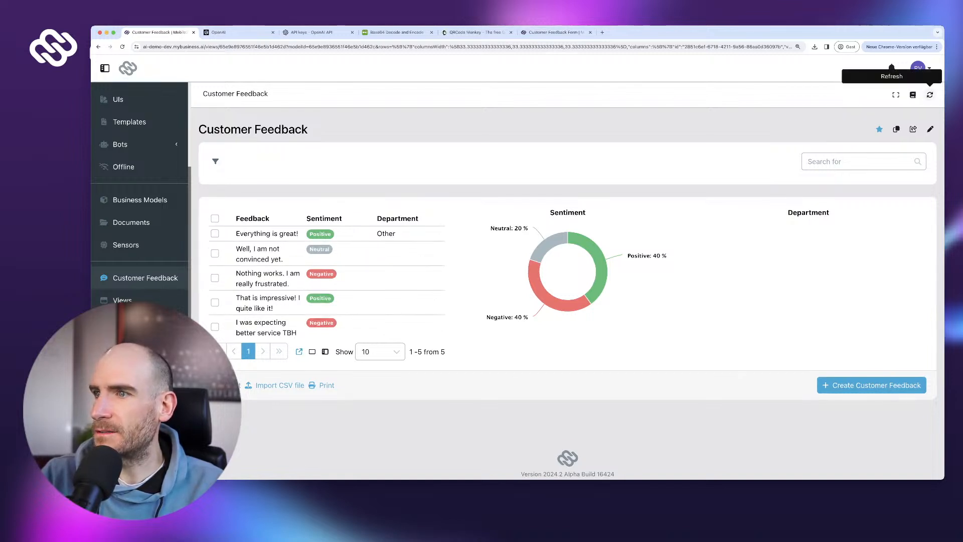
- Refresh the charts, then try Positive, Negative and Other filters, clearing each afterwards
{"action": "left_click", "coordinate": [929, 95]}
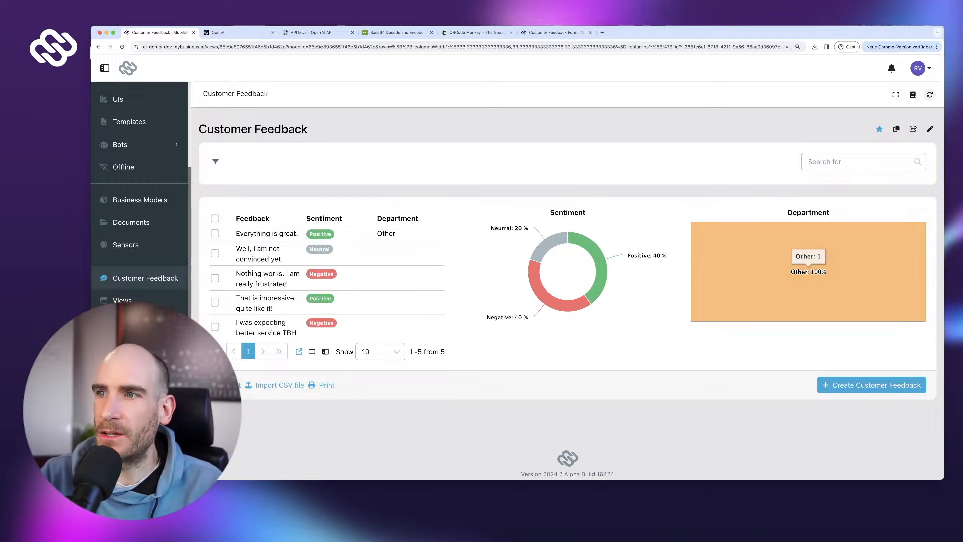
{"action": "left_click", "coordinate": [600, 281]}
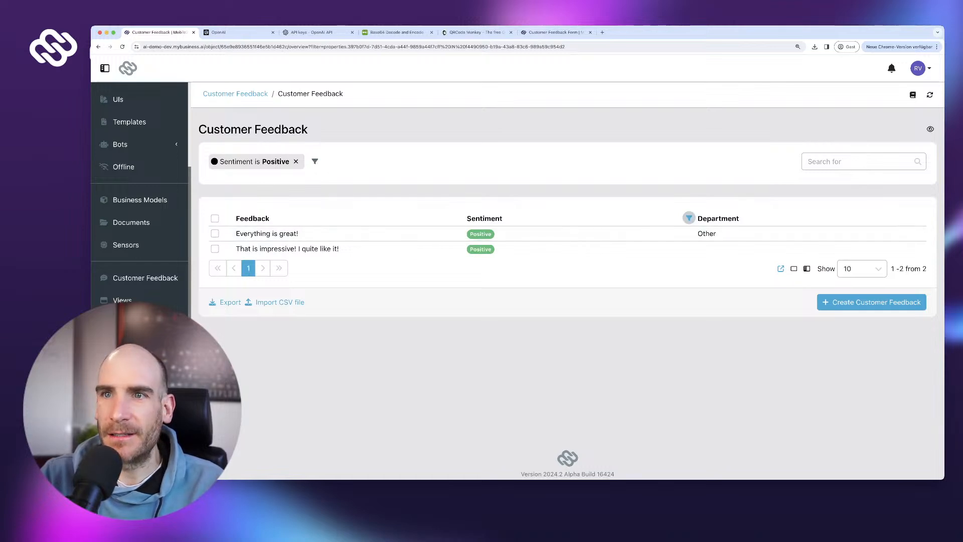
{"action": "left_click", "coordinate": [296, 161]}
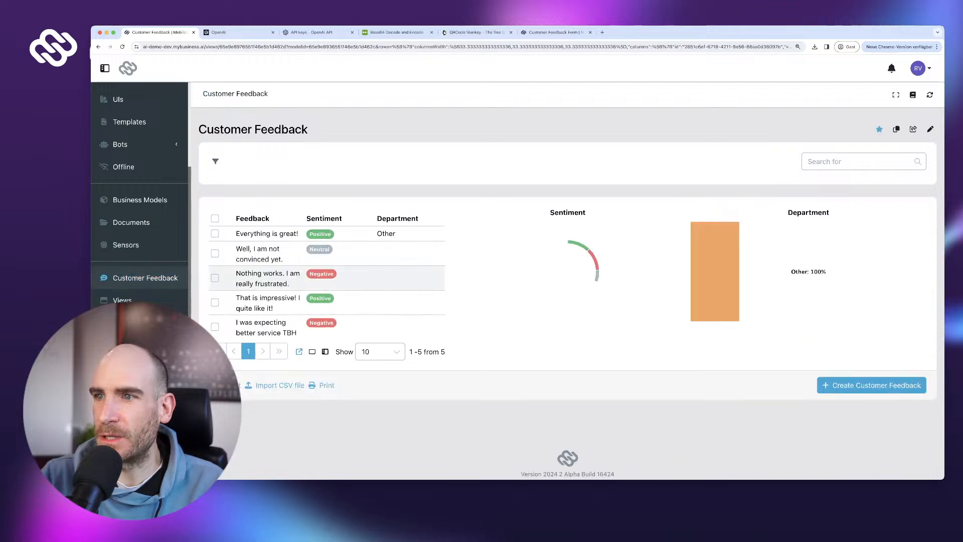
{"action": "left_click", "coordinate": [532, 290]}
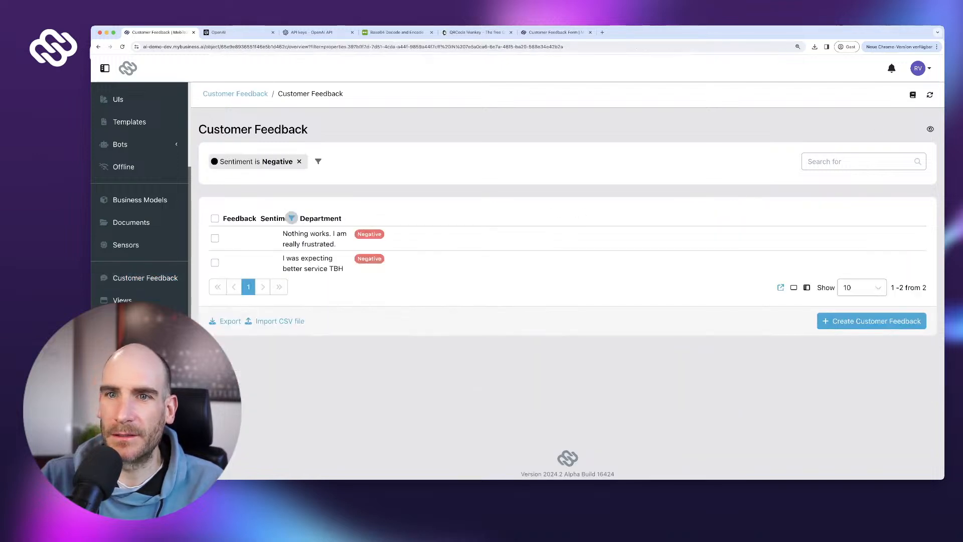
{"action": "left_click", "coordinate": [145, 278]}
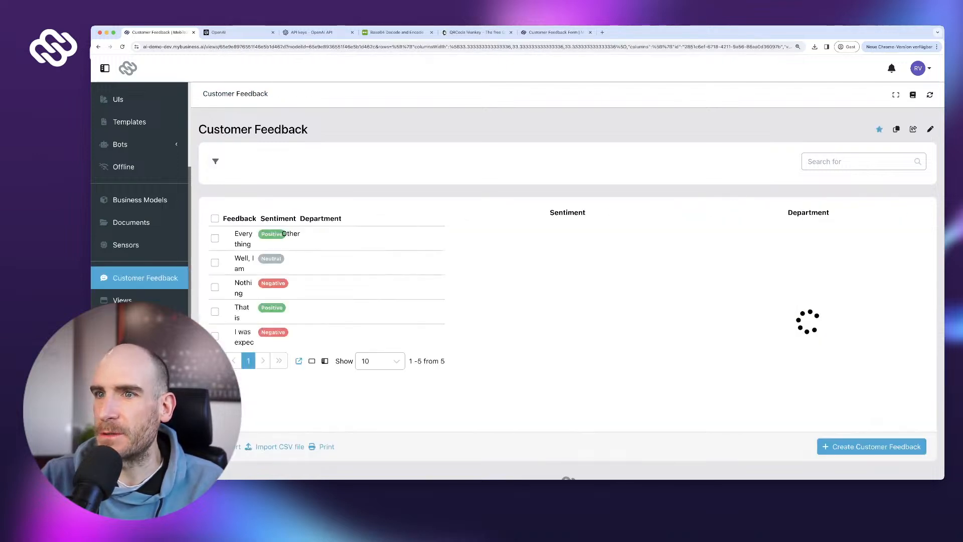
{"action": "left_click", "coordinate": [815, 256]}
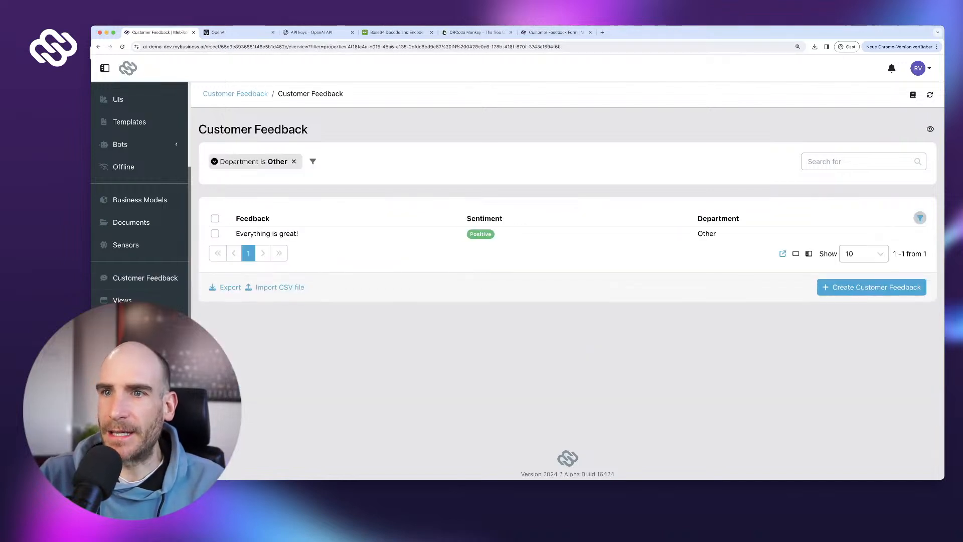
{"action": "left_click", "coordinate": [145, 278]}
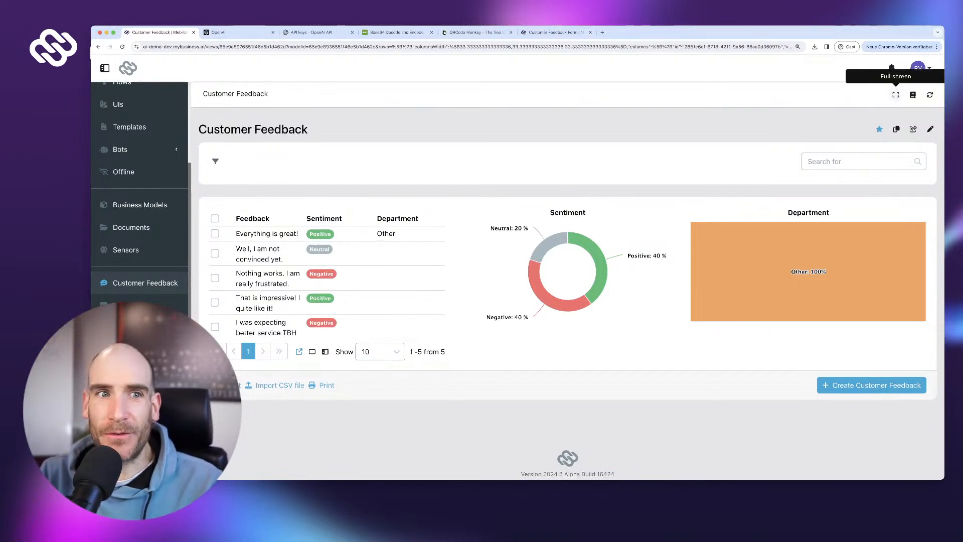
- Show the overview full screen and refresh to load the 'I need technical help' entry
{"action": "left_click", "coordinate": [895, 94]}
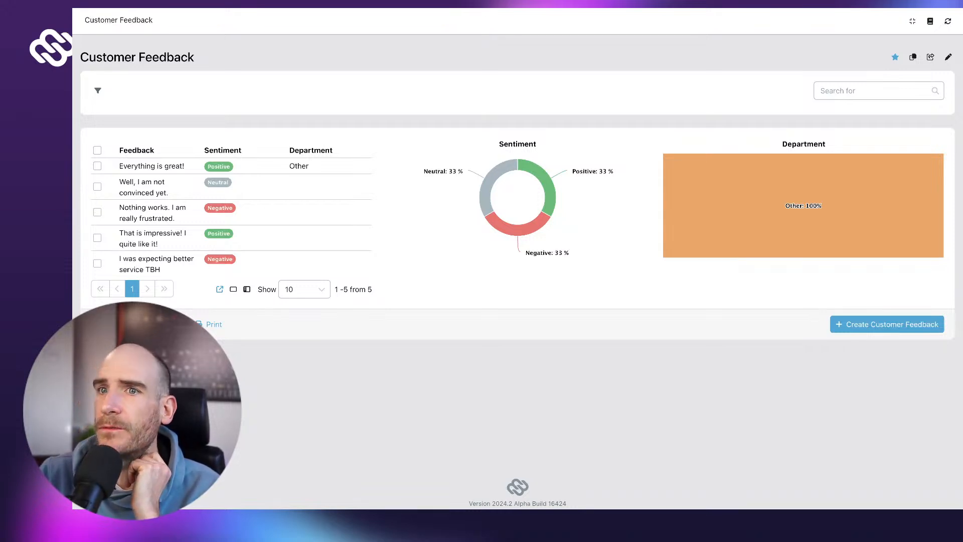
{"action": "left_click", "coordinate": [947, 21]}
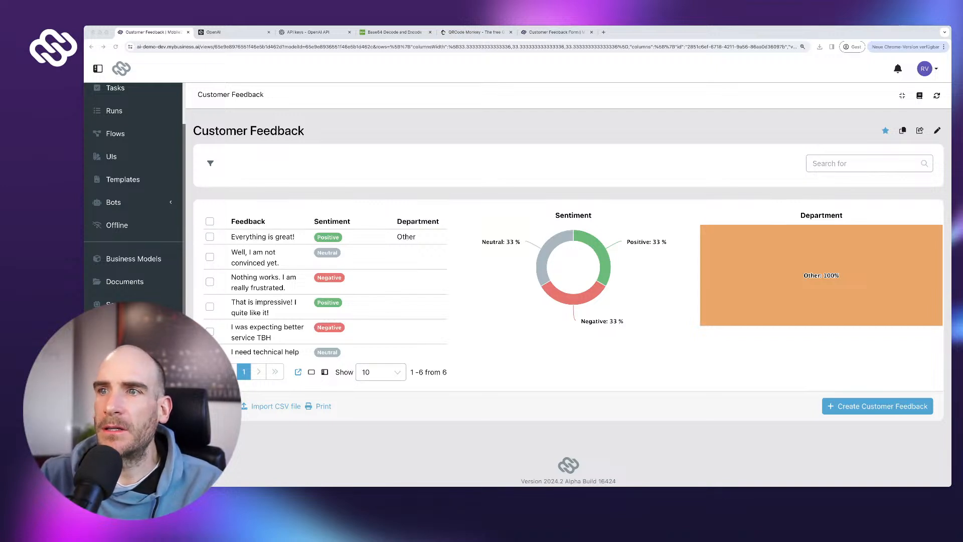
- Open the Customer Feedback Form flow and select its 'Store feedback in DB' step
{"action": "left_click", "coordinate": [116, 133]}
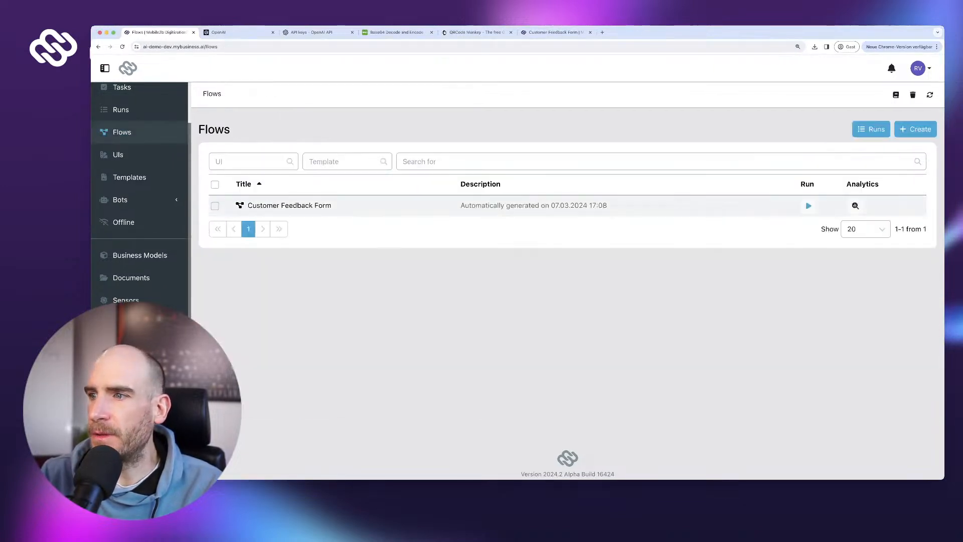
{"action": "left_click", "coordinate": [289, 205]}
{"action": "left_click_drag", "start_coordinate": [602, 310], "coordinate": [408, 294]}
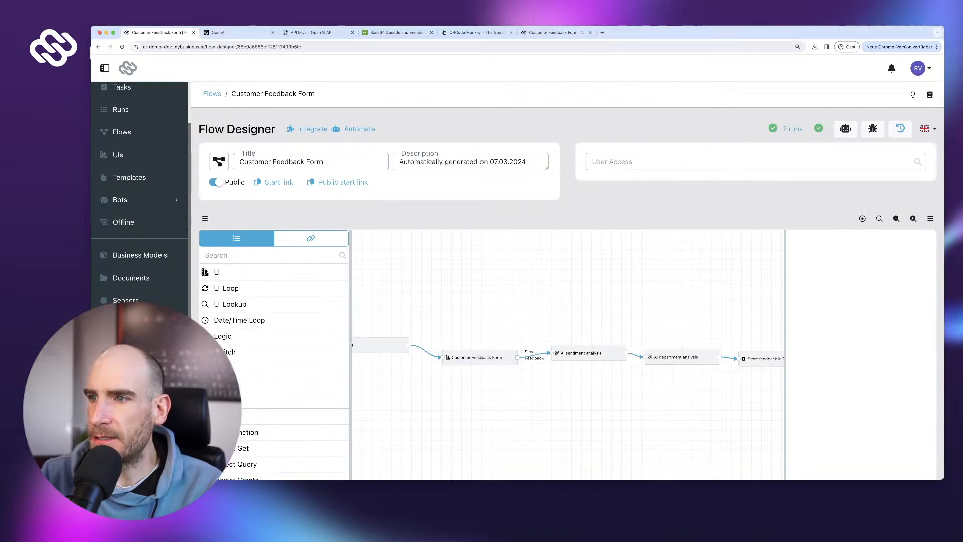
{"action": "left_click_drag", "start_coordinate": [702, 401], "coordinate": [555, 393]}
{"action": "left_click", "coordinate": [629, 351]}
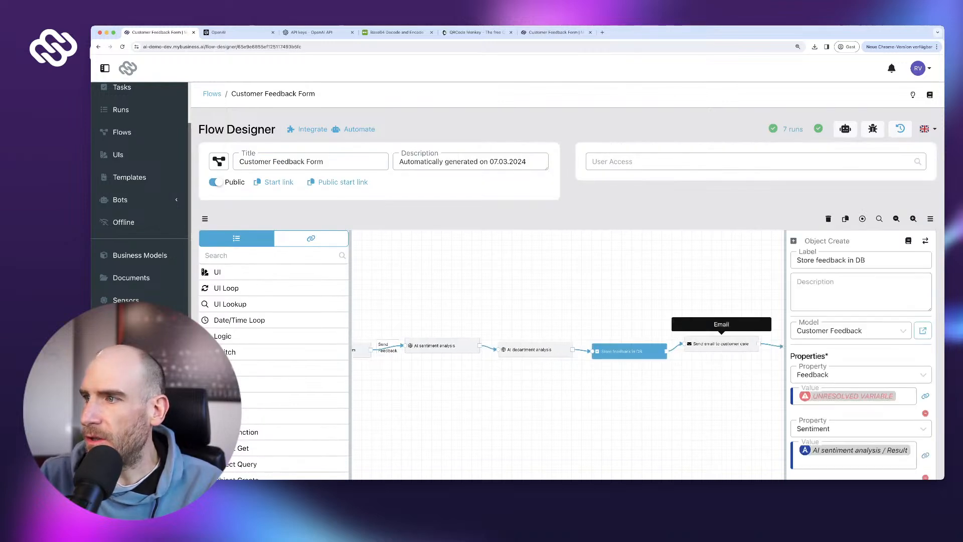
{"action": "scroll", "coordinate": [925, 351], "scroll_direction": "down", "scroll_amount": 3}
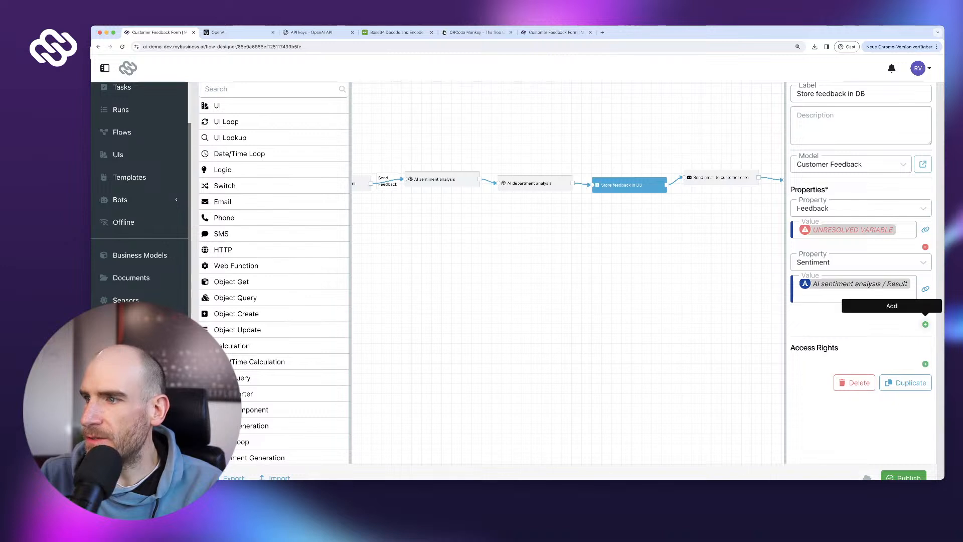
- Add a Department property whose value is the AI department analysis Result reference
{"action": "left_click", "coordinate": [925, 324]}
{"action": "left_click", "coordinate": [860, 327]}
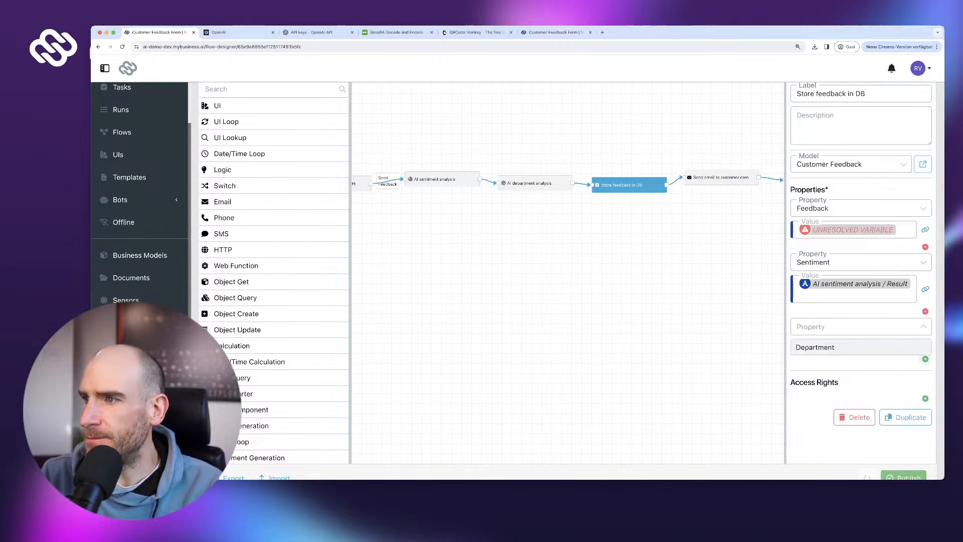
{"action": "left_click", "coordinate": [853, 347]}
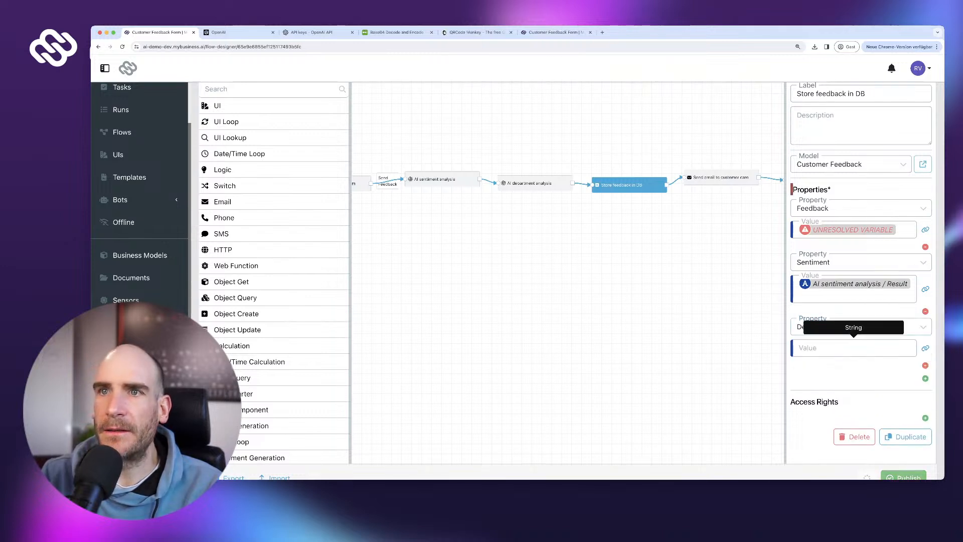
{"action": "scroll", "coordinate": [306, 122], "scroll_direction": "up", "scroll_amount": 1}
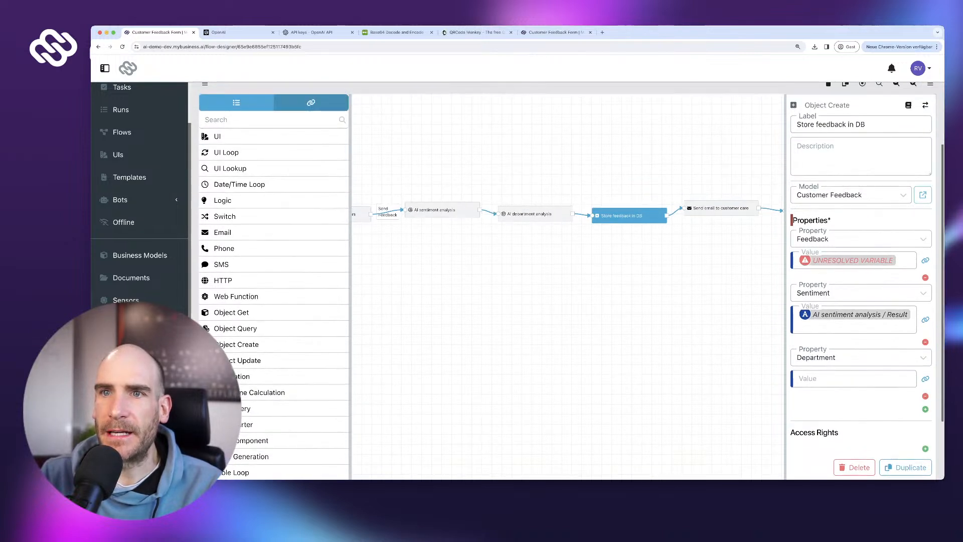
{"action": "left_click", "coordinate": [311, 103]}
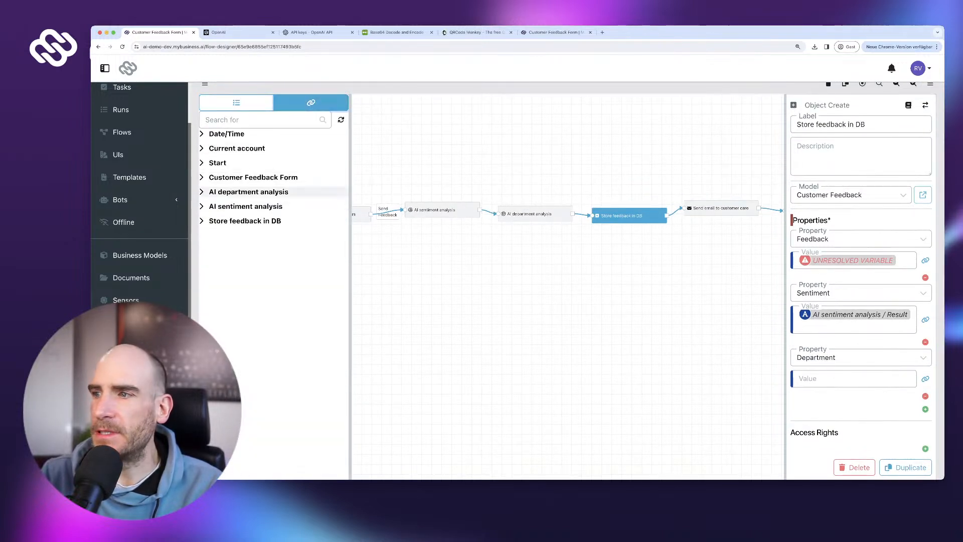
{"action": "left_click", "coordinate": [249, 191]}
{"action": "left_click", "coordinate": [341, 202]}
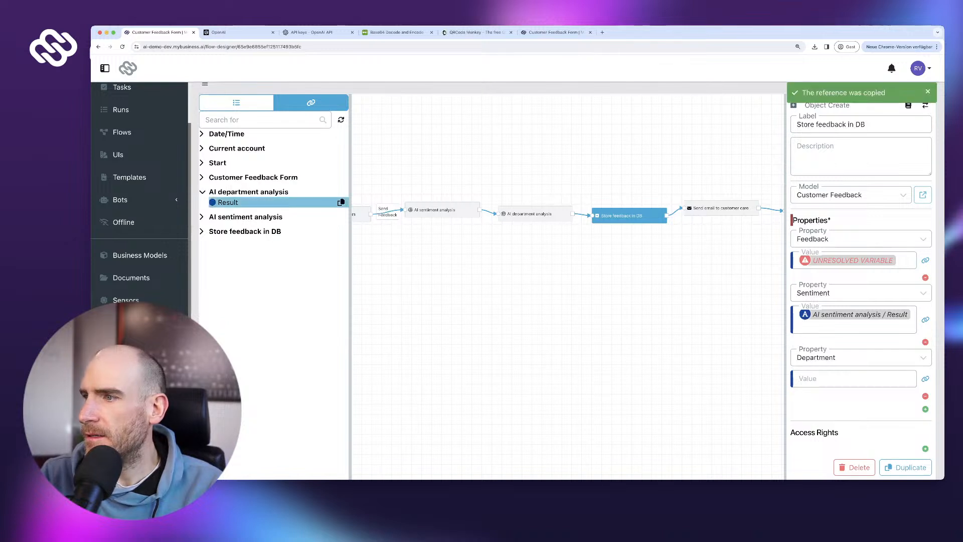
{"action": "left_click", "coordinate": [853, 378]}
{"action": "key", "text": "super+v"}
- Publish the updated flow, confirm despite it being untested, and return to the public form
{"action": "scroll", "coordinate": [853, 384], "scroll_direction": "down", "scroll_amount": 3}
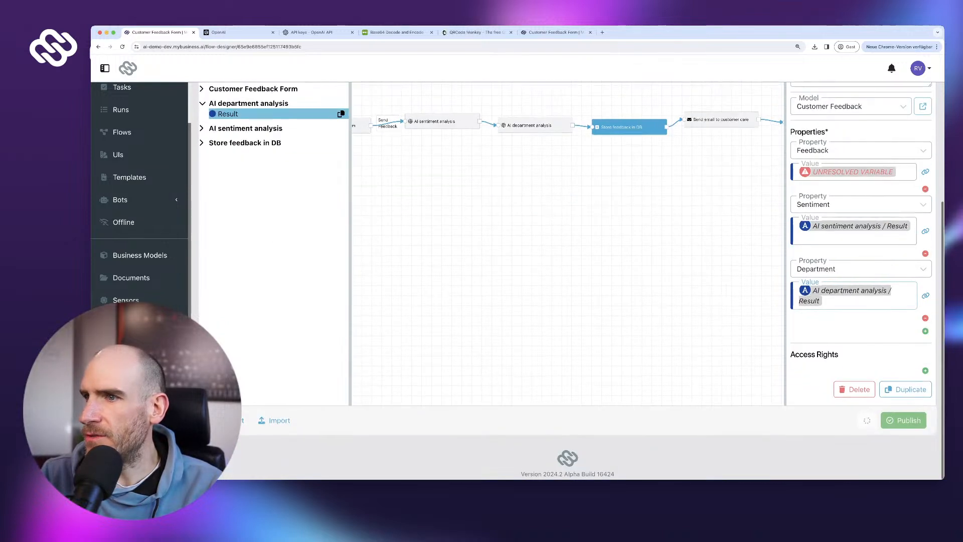
{"action": "left_click", "coordinate": [903, 421]}
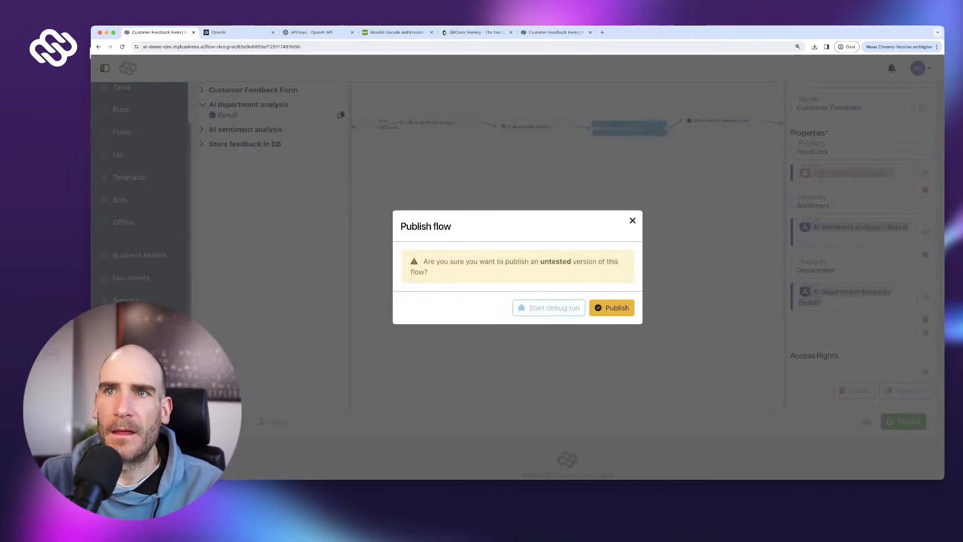
{"action": "left_click", "coordinate": [611, 308]}
{"action": "scroll", "coordinate": [141, 132], "scroll_direction": "up", "scroll_amount": 2}
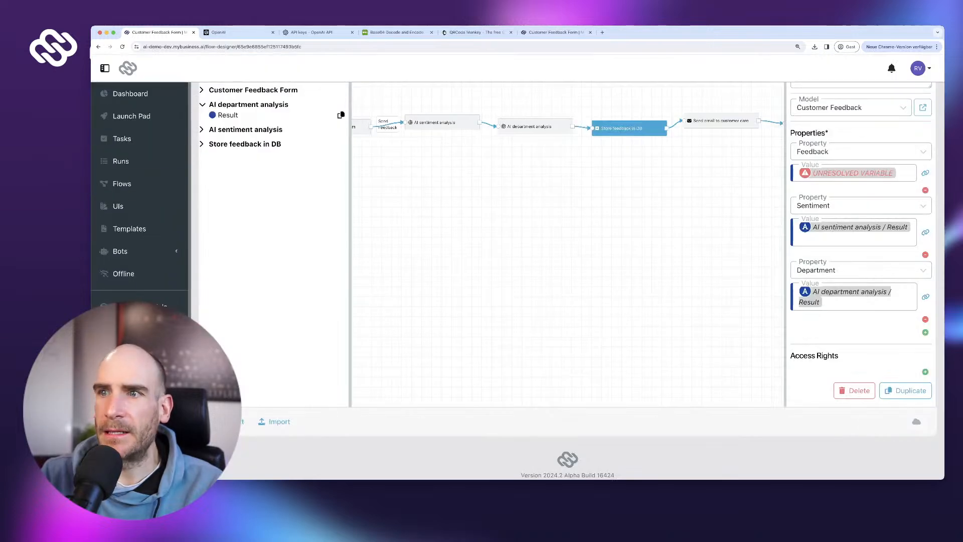
{"action": "left_click", "coordinate": [555, 33]}
- Submit the feedback 'I think my last invoice was wrong' and open the Customer Feedback overview
{"action": "key", "text": "super+r"}
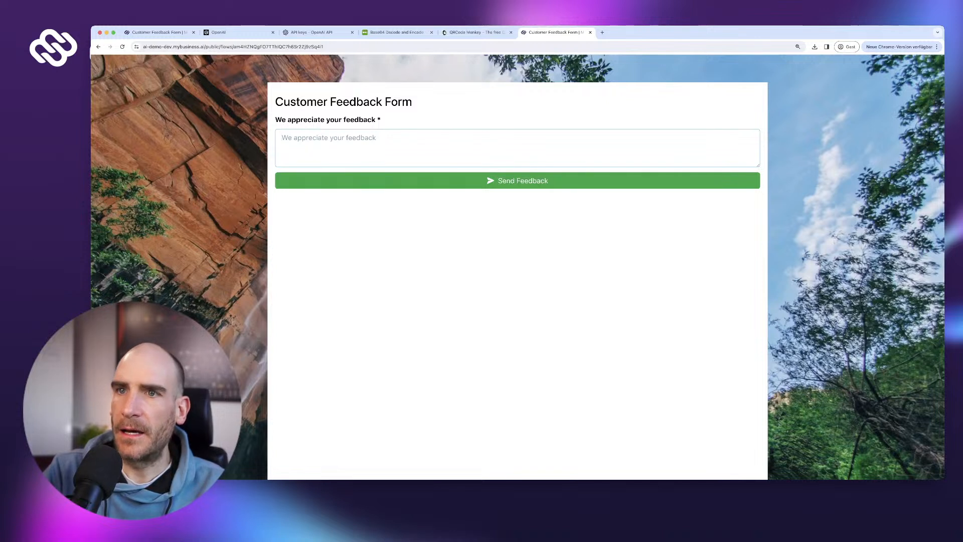
{"action": "type", "text": "I thin"}
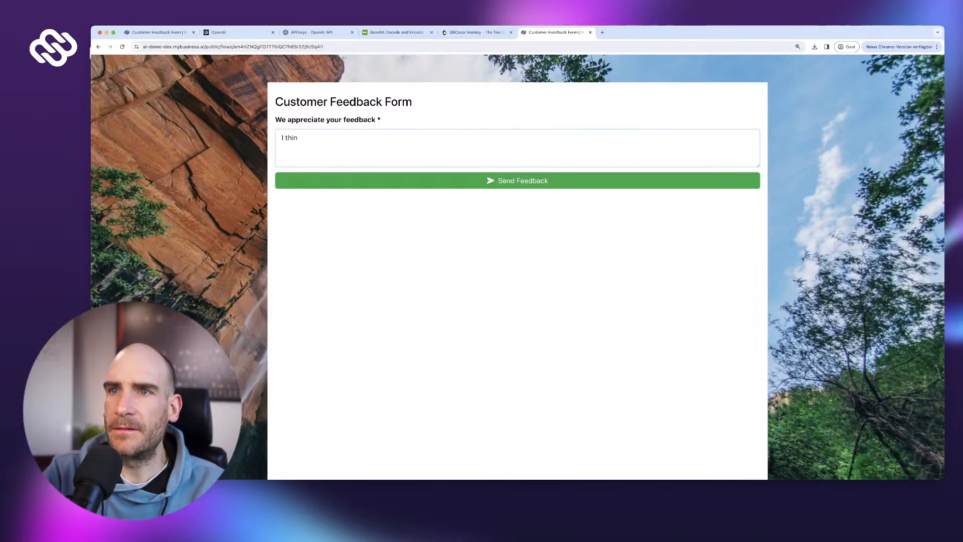
{"action": "type", "text": "k my last invoice was wrong"}
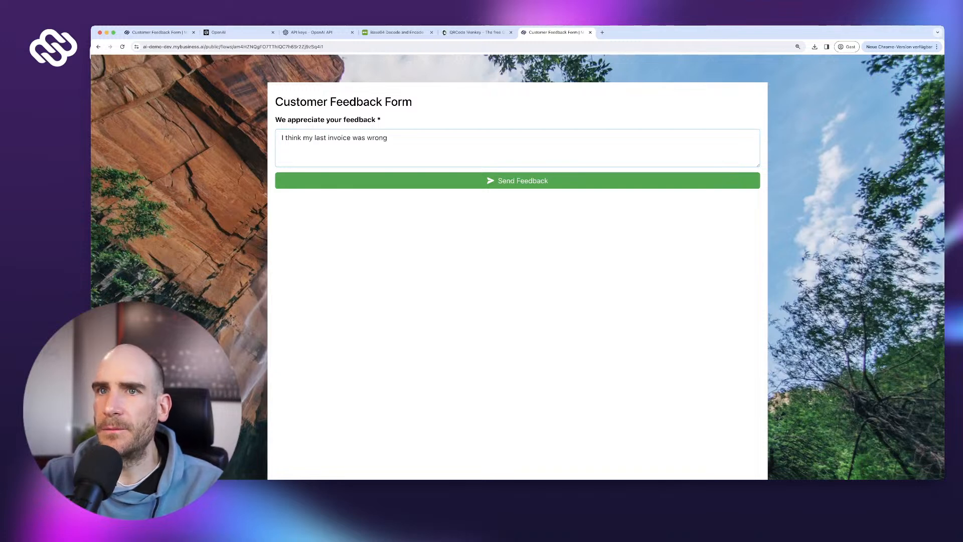
{"action": "left_click", "coordinate": [517, 181]}
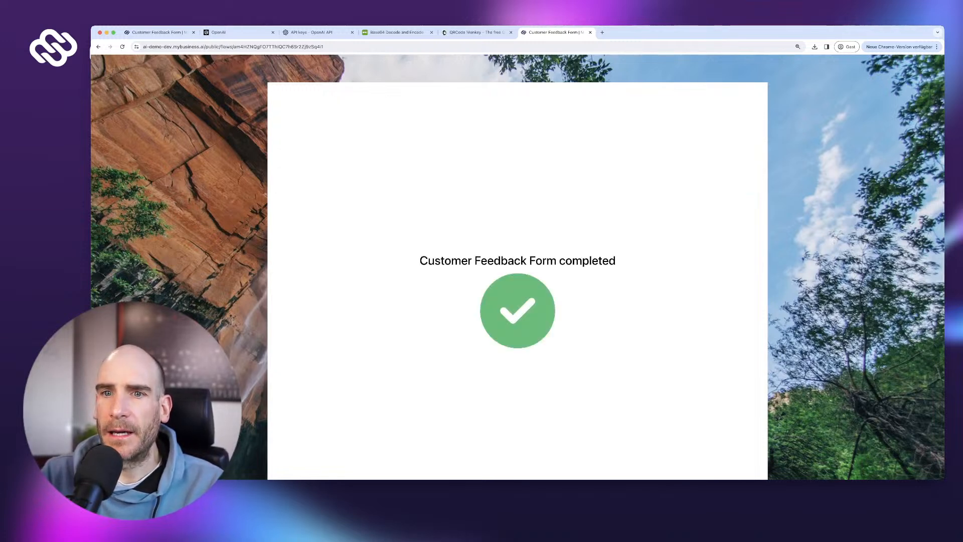
{"action": "left_click", "coordinate": [158, 33]}
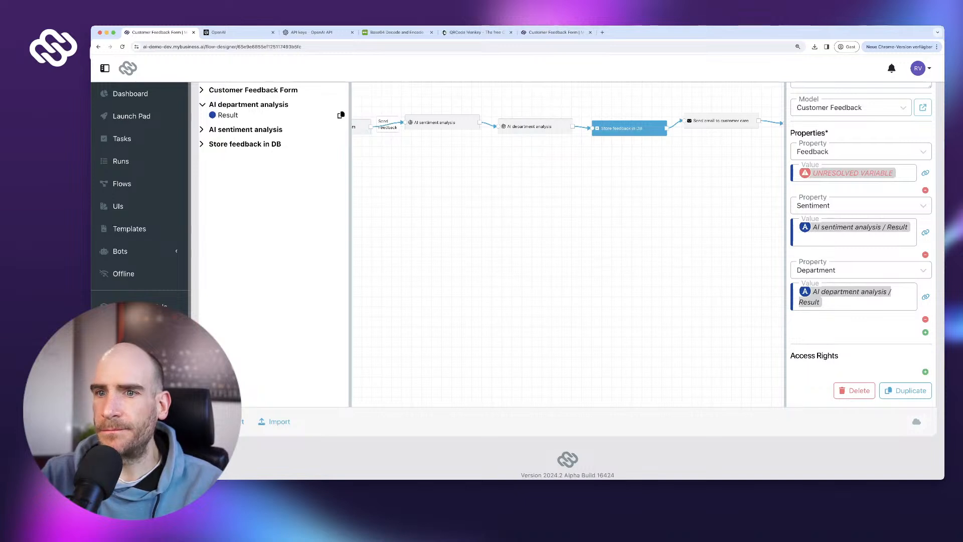
{"action": "left_click", "coordinate": [143, 328]}
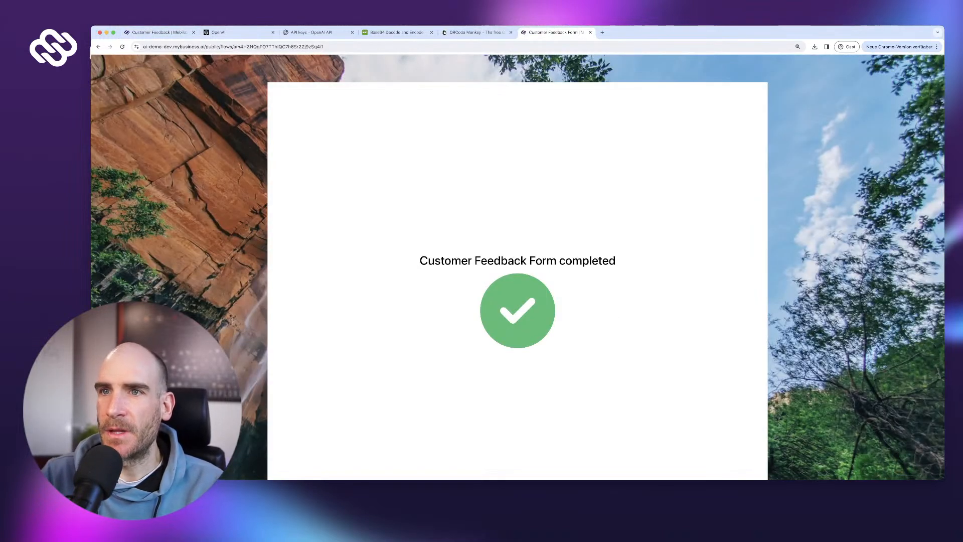
- Submit 'This is the best product I have alever used. It just works.' and refresh the dashboard to list it
{"action": "key", "text": "super+r"}
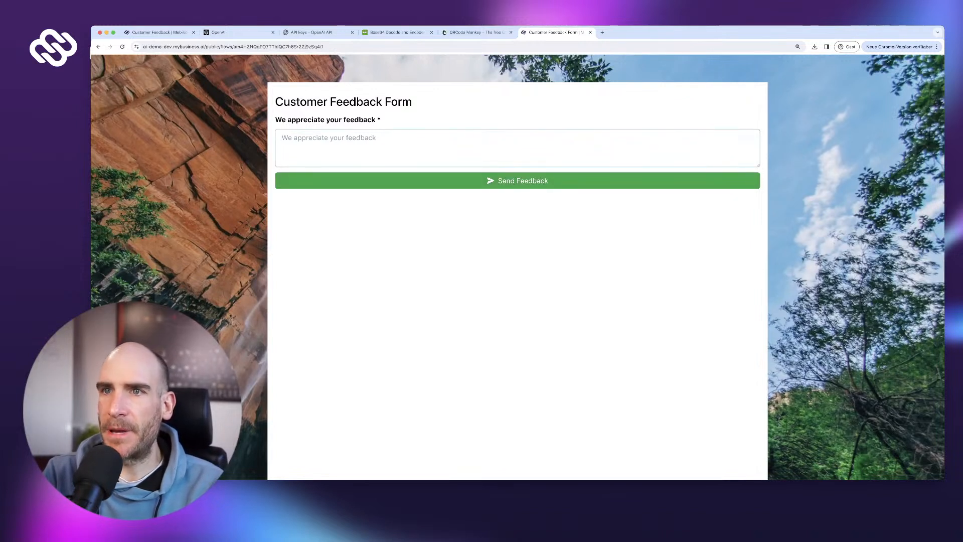
{"action": "type", "text": "This is the best"}
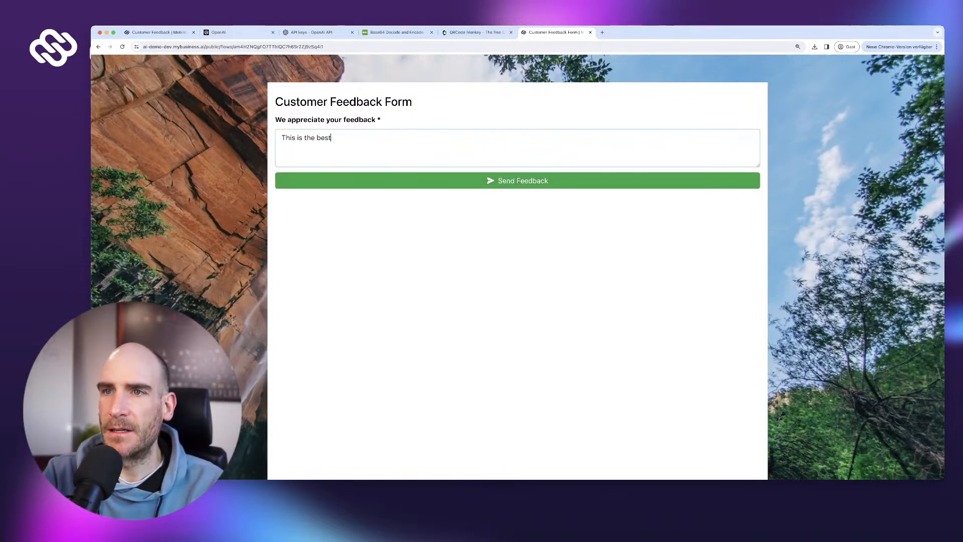
{"action": "type", "text": " product "}
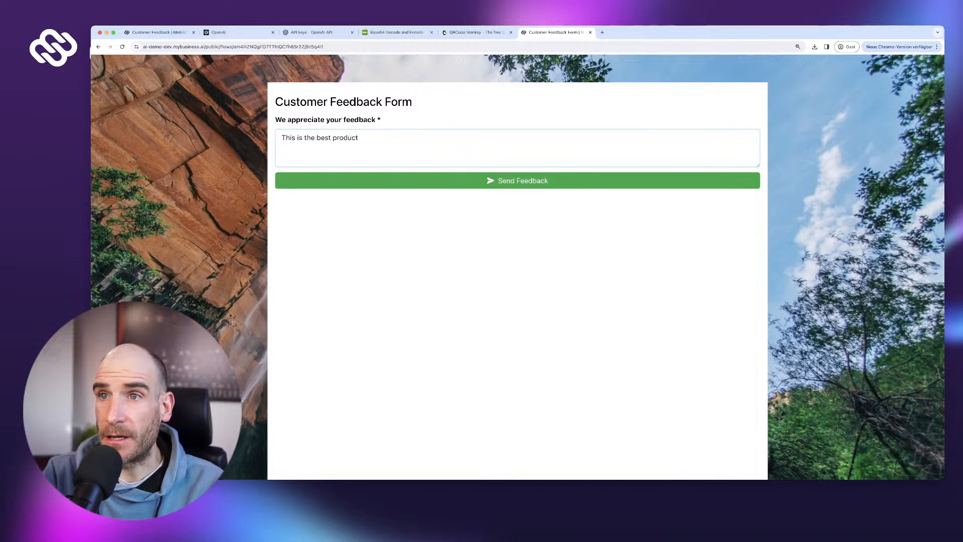
{"action": "type", "text": "I have"}
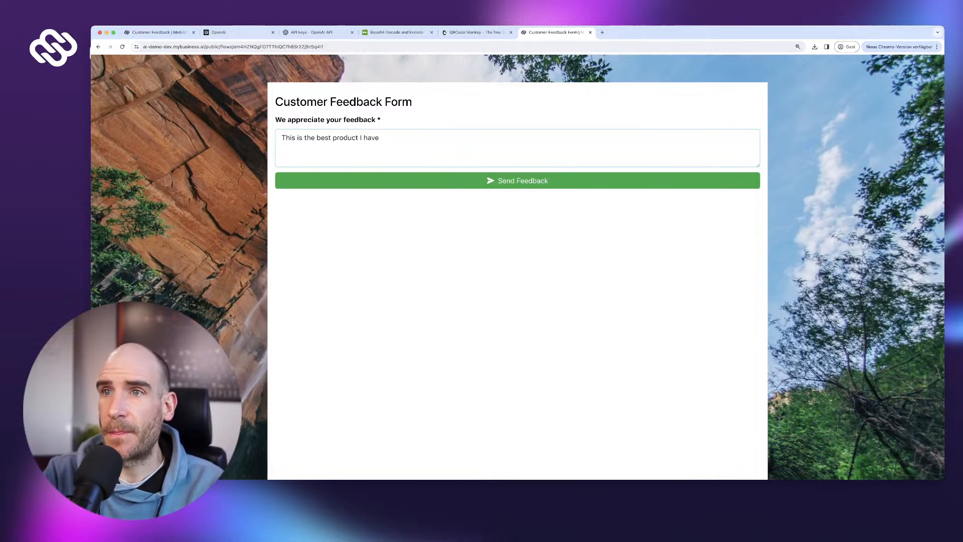
{"action": "type", "text": " alever used."}
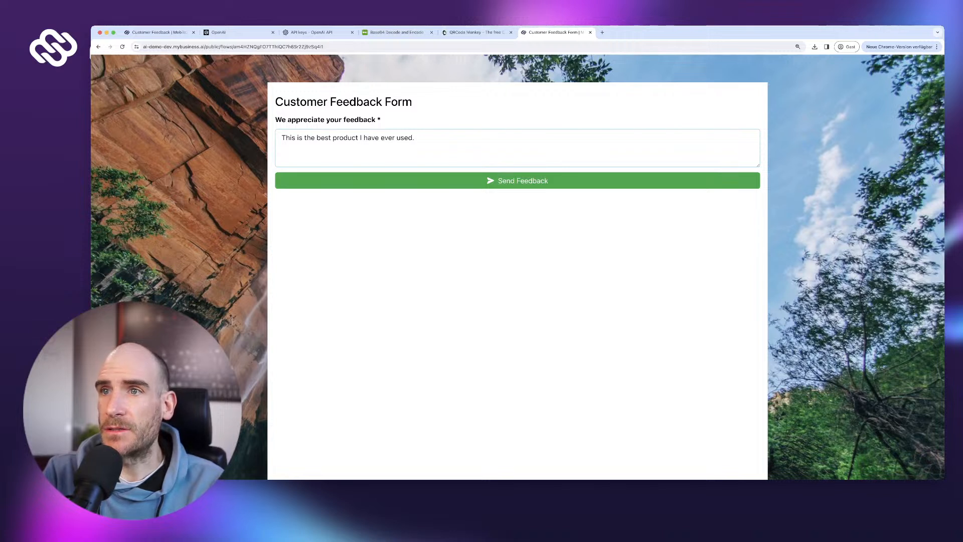
{"action": "type", "text": " It just works."}
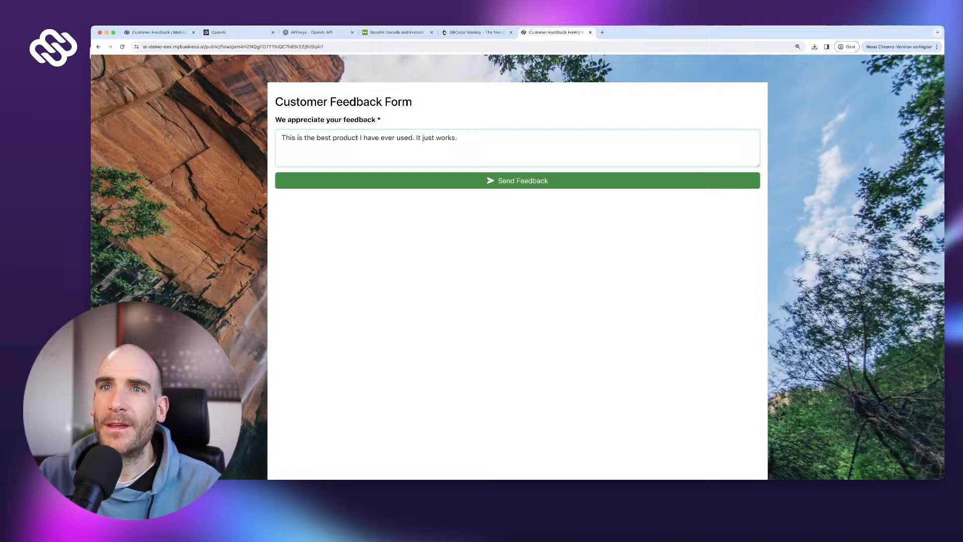
{"action": "left_click", "coordinate": [517, 180]}
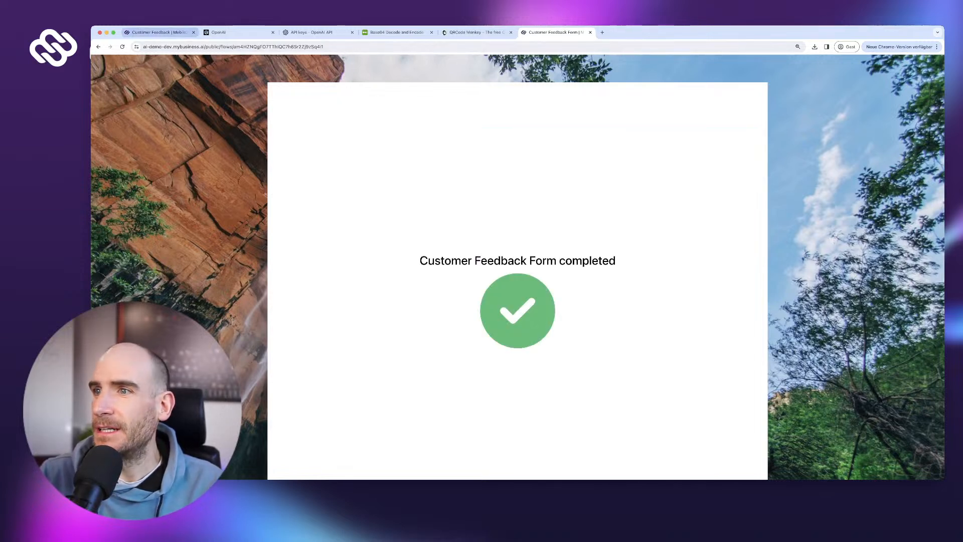
{"action": "left_click", "coordinate": [158, 32]}
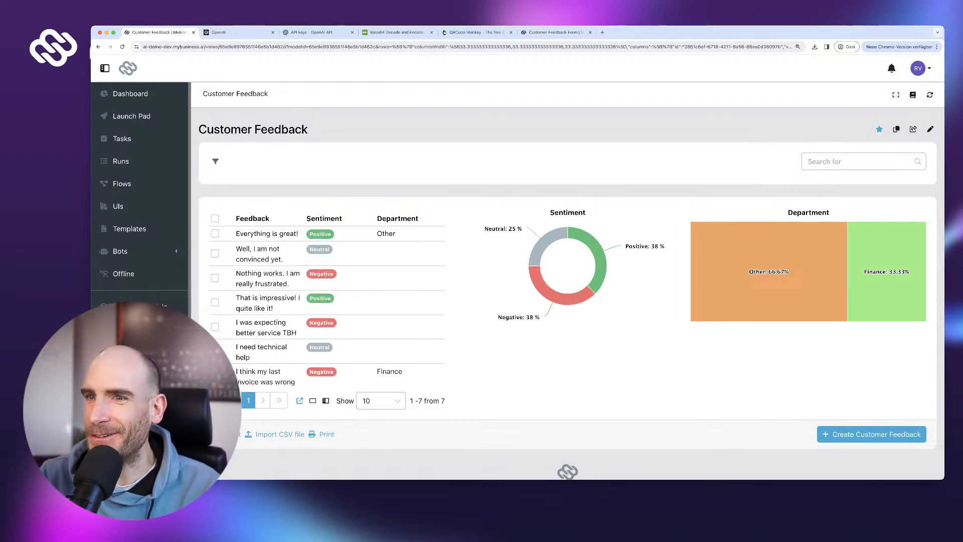
{"action": "left_click", "coordinate": [930, 94]}
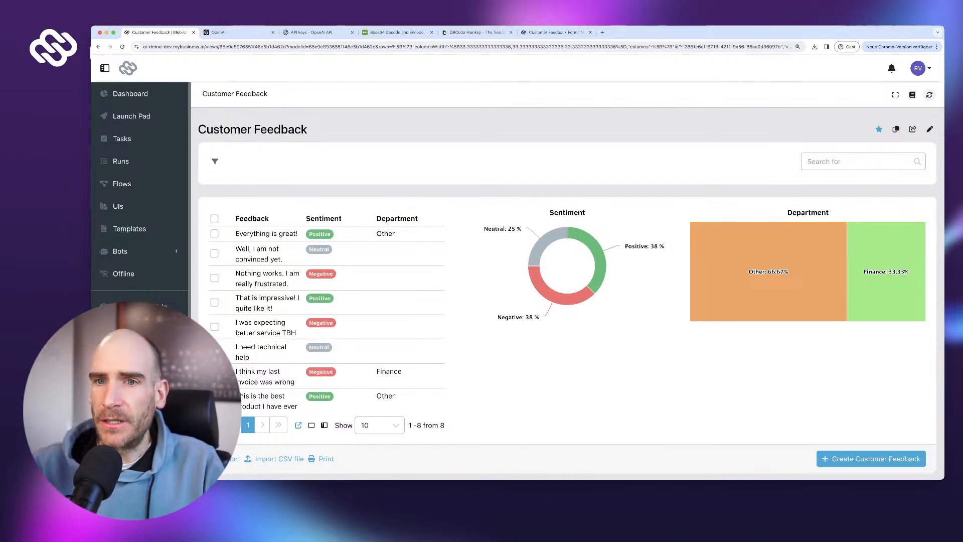
{"action": "scroll", "coordinate": [556, 266], "scroll_direction": "down", "scroll_amount": 2}
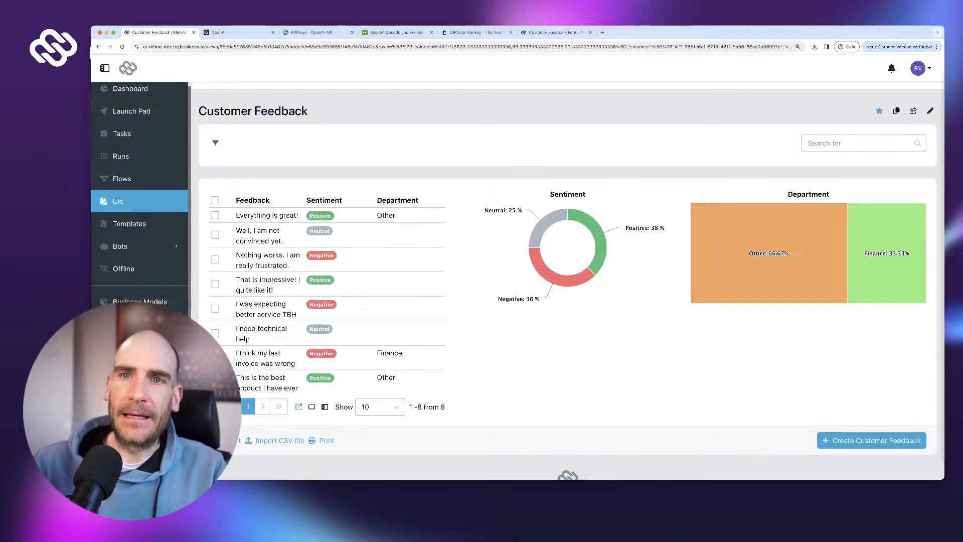
- Open the Customer Feedback Form flow and inspect the AI sentiment analysis step's prompt
{"action": "left_click", "coordinate": [122, 178]}
{"action": "left_click", "coordinate": [290, 205]}
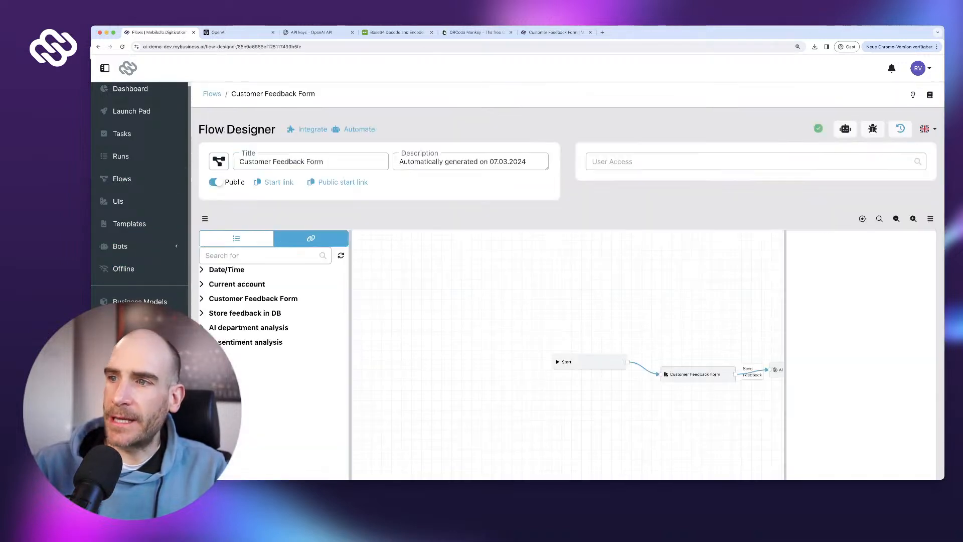
{"action": "left_click_drag", "start_coordinate": [767, 314], "coordinate": [618, 281]}
{"action": "scroll", "coordinate": [627, 279], "scroll_direction": "up", "scroll_amount": 5}
{"action": "left_click", "coordinate": [650, 269]}
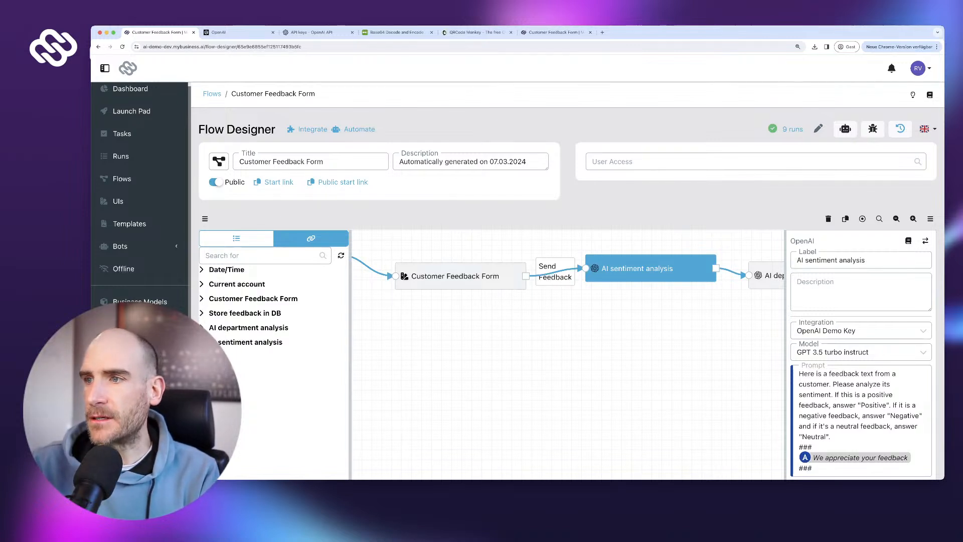
- Review the AI department analysis and 'Store feedback in DB' step settings
{"action": "left_click_drag", "start_coordinate": [602, 346], "coordinate": [533, 354]}
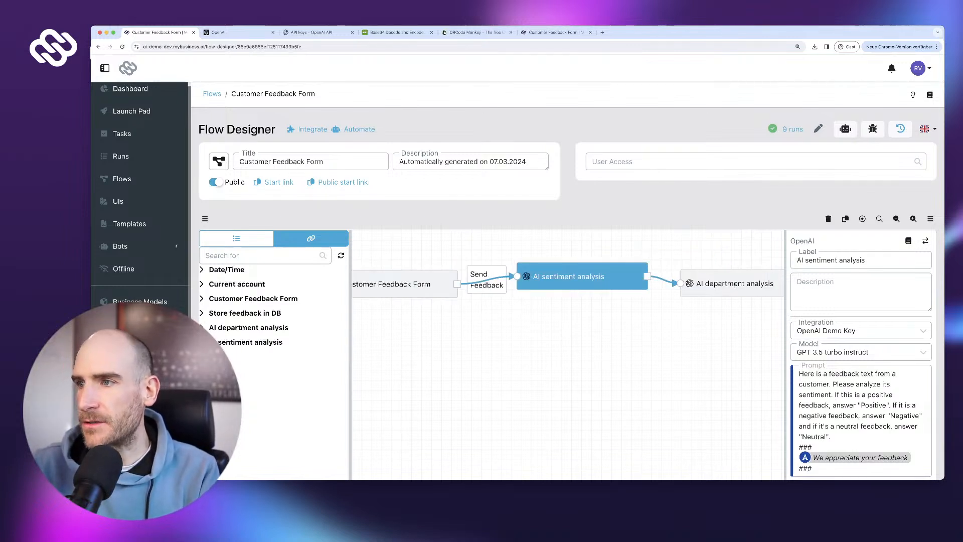
{"action": "left_click_drag", "start_coordinate": [667, 326], "coordinate": [585, 348]}
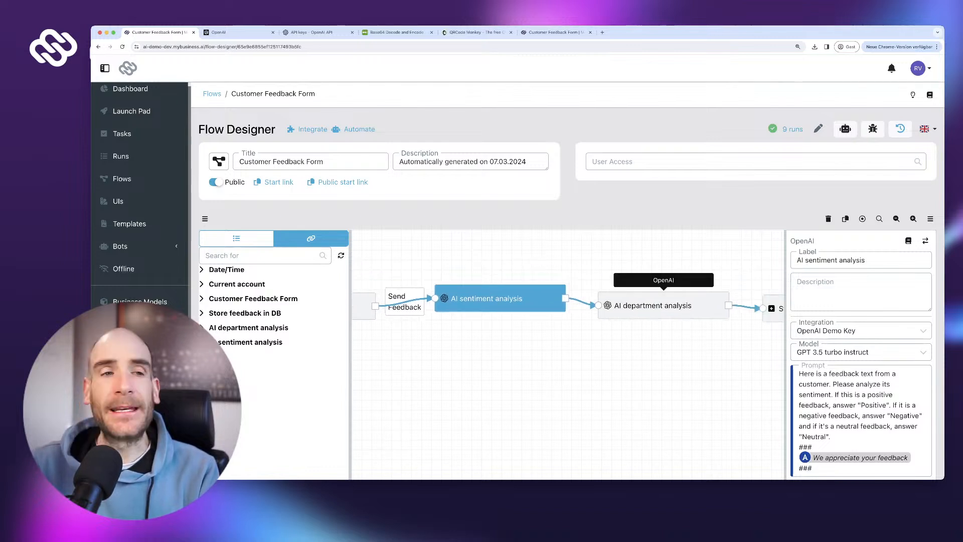
{"action": "left_click_drag", "start_coordinate": [663, 307], "coordinate": [667, 302]}
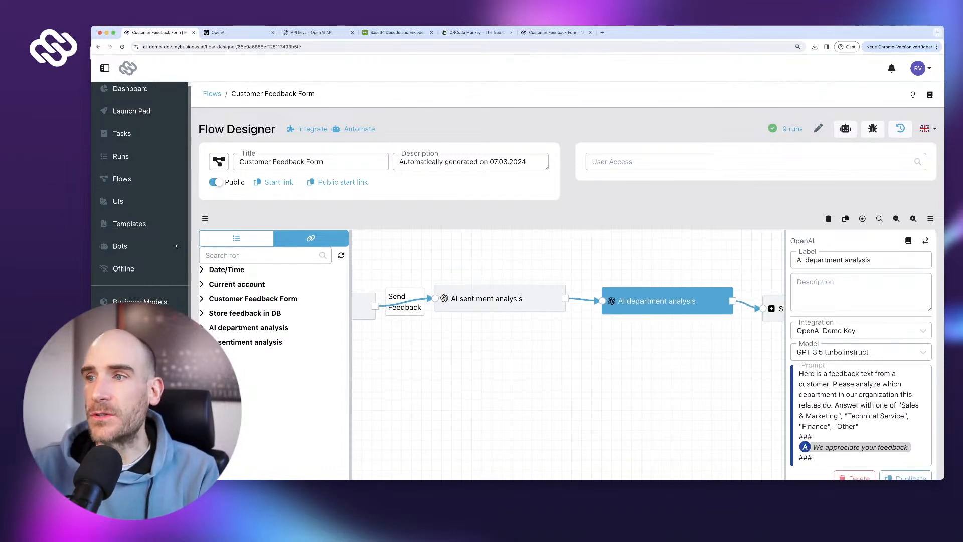
{"action": "left_click_drag", "start_coordinate": [717, 346], "coordinate": [589, 360]}
{"action": "left_click_drag", "start_coordinate": [697, 322], "coordinate": [711, 314]}
{"action": "left_click_drag", "start_coordinate": [538, 315], "coordinate": [542, 314]}
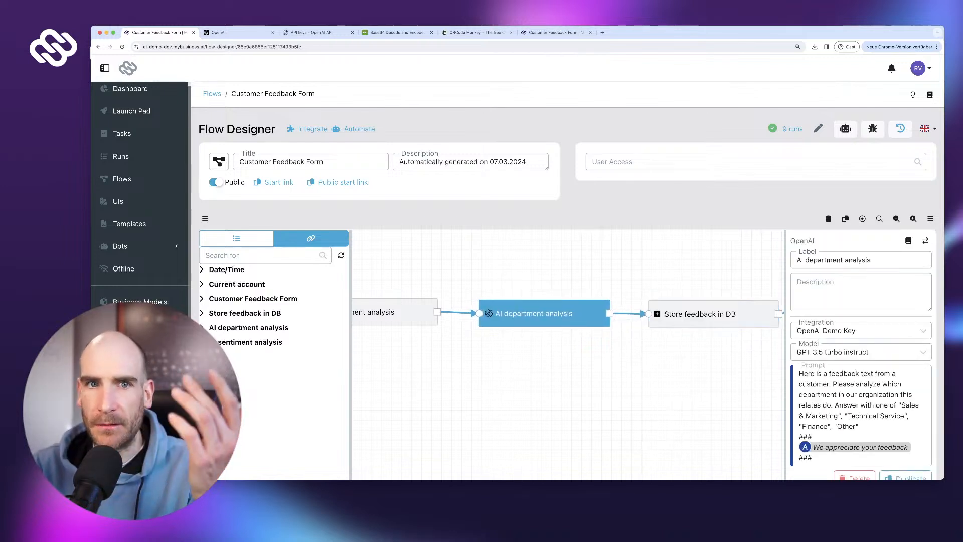
{"action": "left_click_drag", "start_coordinate": [541, 351], "coordinate": [541, 342]}
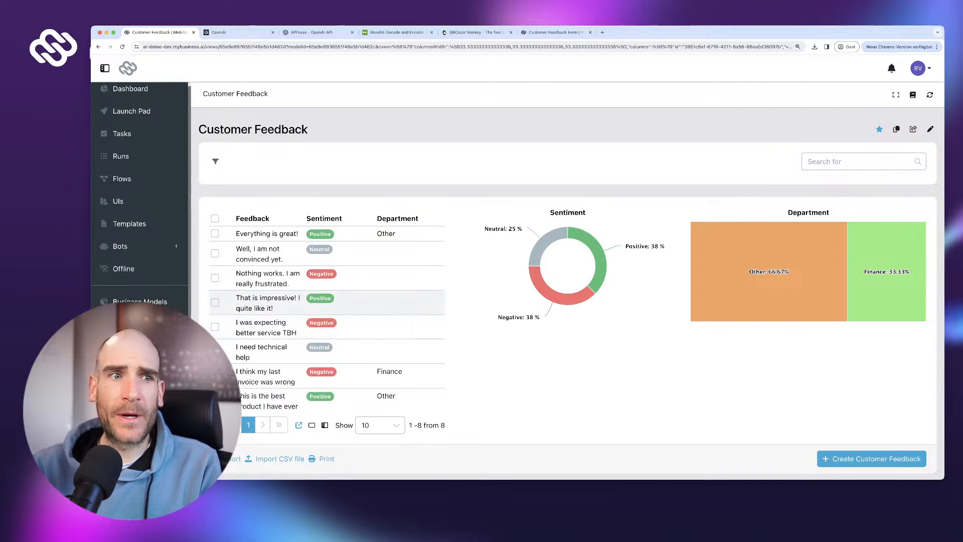
- Pan across the Customer Feedback Form flow's AI analysis steps, then go back to the Customer Feedback dashboard
{"action": "left_click", "coordinate": [121, 178]}
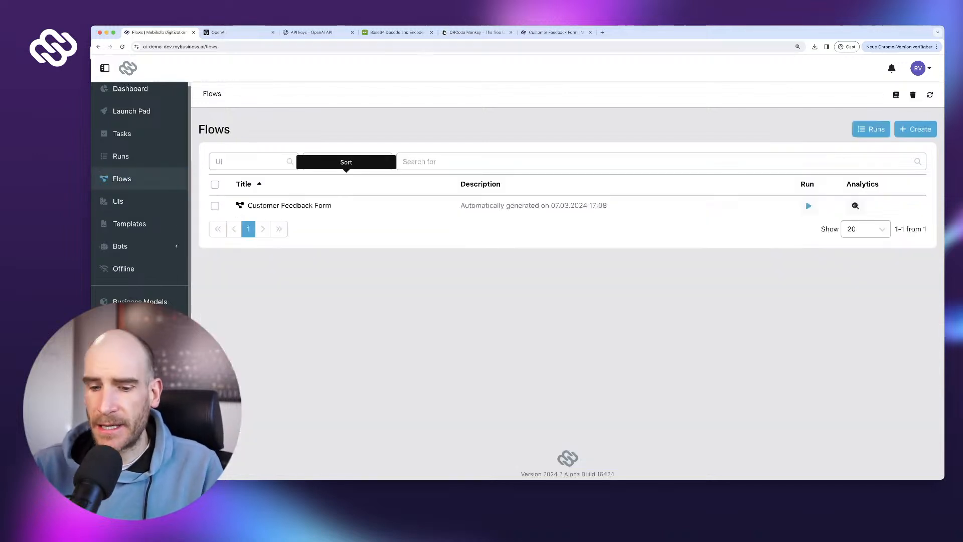
{"action": "left_click", "coordinate": [289, 205]}
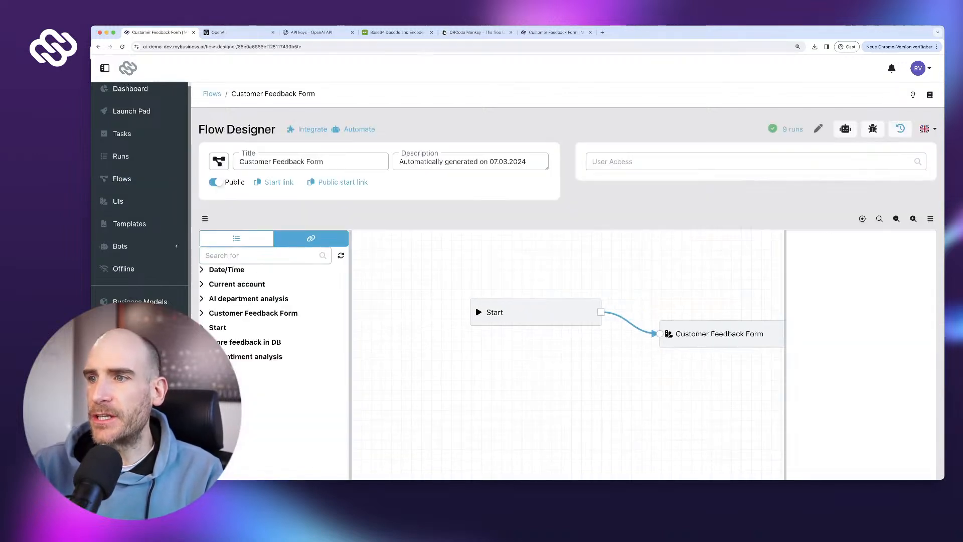
{"action": "left_click_drag", "start_coordinate": [676, 402], "coordinate": [531, 409]}
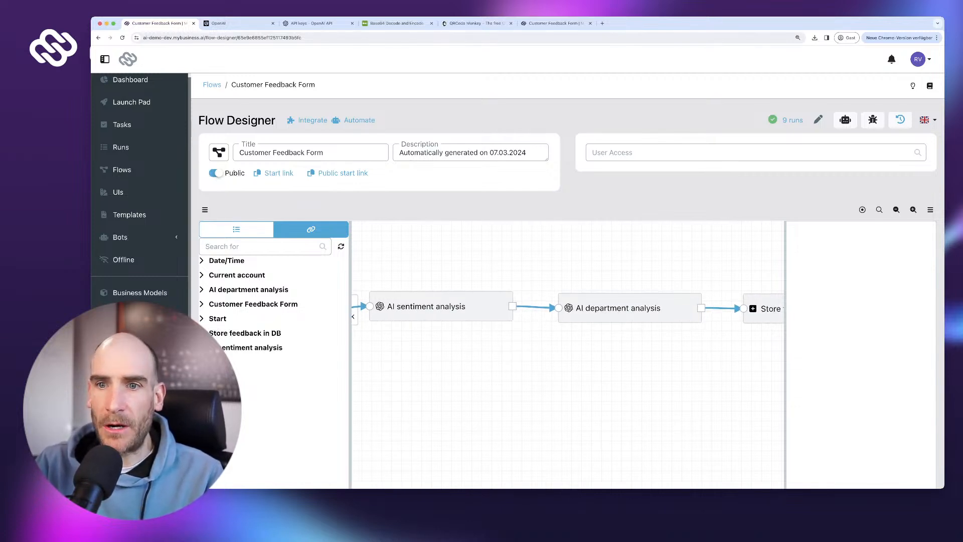
{"action": "scroll", "coordinate": [592, 417], "scroll_direction": "down", "scroll_amount": 3}
{"action": "left_click", "coordinate": [140, 337]}
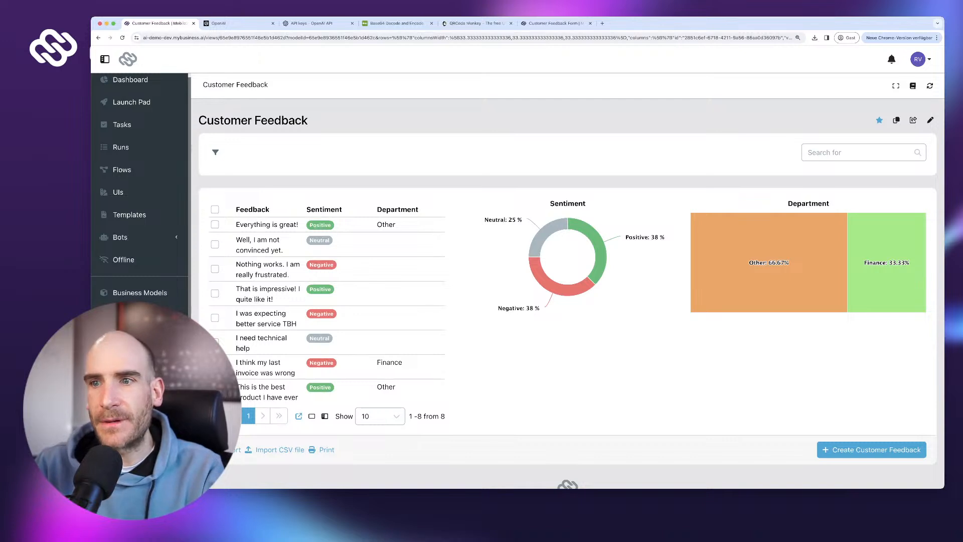
- Filter the feedback to Department is Finance and Sentiment is Positive
{"action": "left_click", "coordinate": [216, 152]}
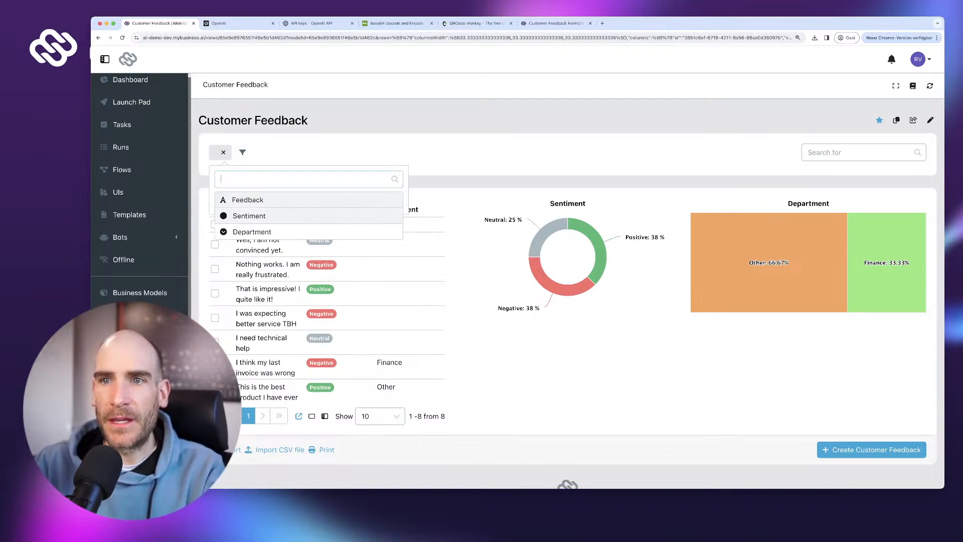
{"action": "left_click", "coordinate": [252, 231]}
{"action": "left_click", "coordinate": [301, 222]}
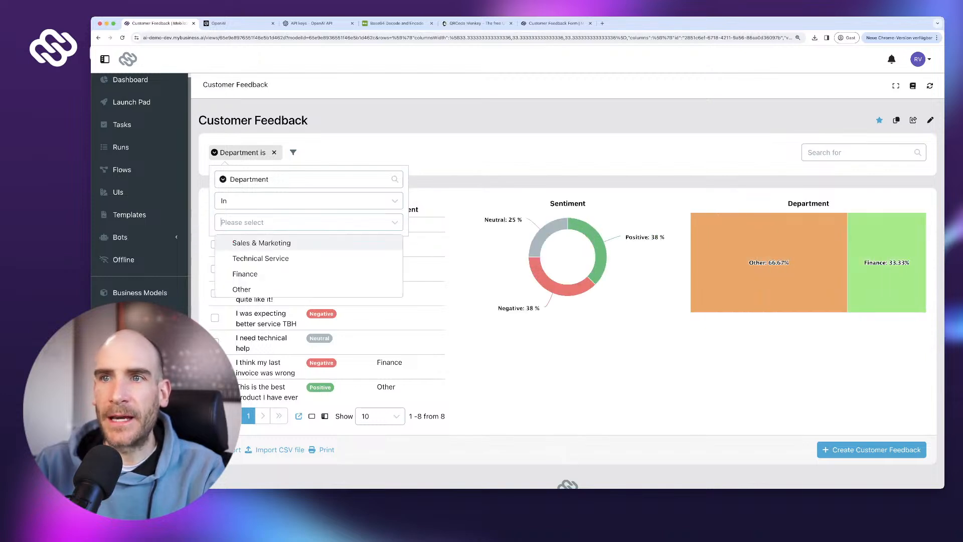
{"action": "left_click", "coordinate": [251, 273]}
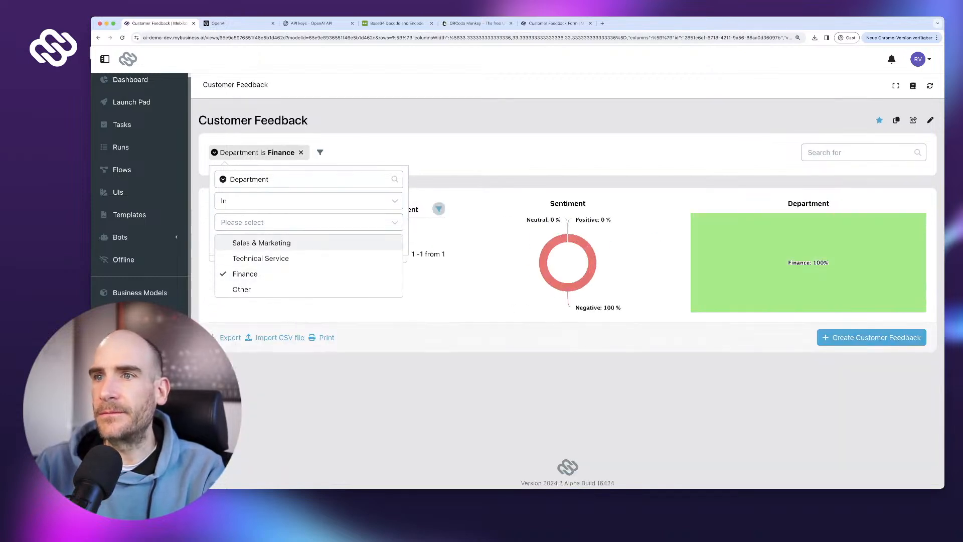
{"action": "left_click", "coordinate": [320, 153]}
{"action": "left_click", "coordinate": [361, 179]}
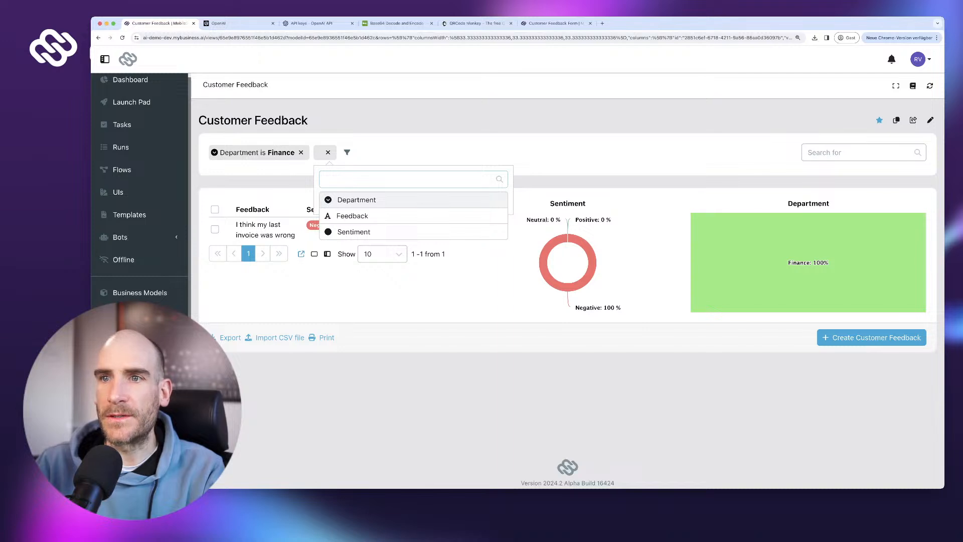
{"action": "left_click", "coordinate": [354, 232]}
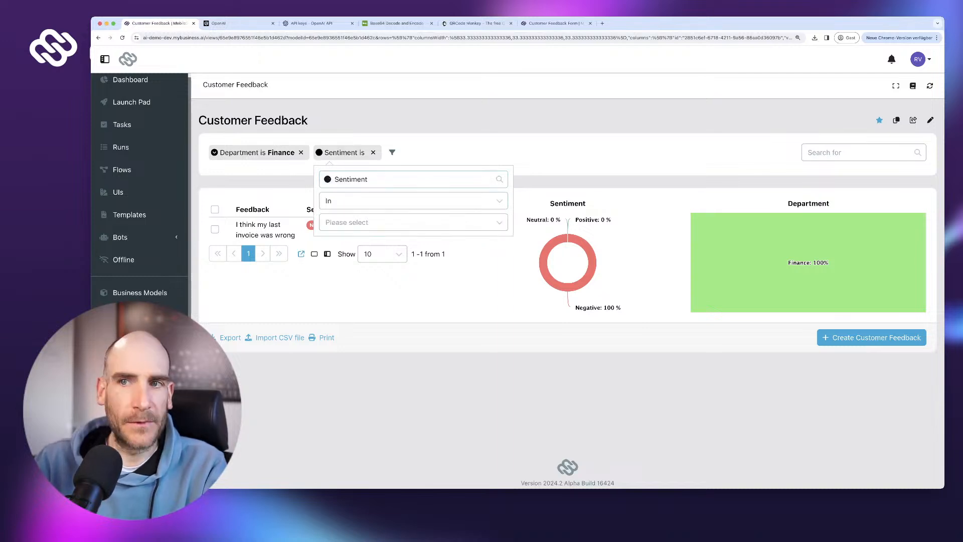
{"action": "left_click", "coordinate": [413, 222]}
{"action": "left_click", "coordinate": [355, 240]}
{"action": "key", "text": "Escape"}
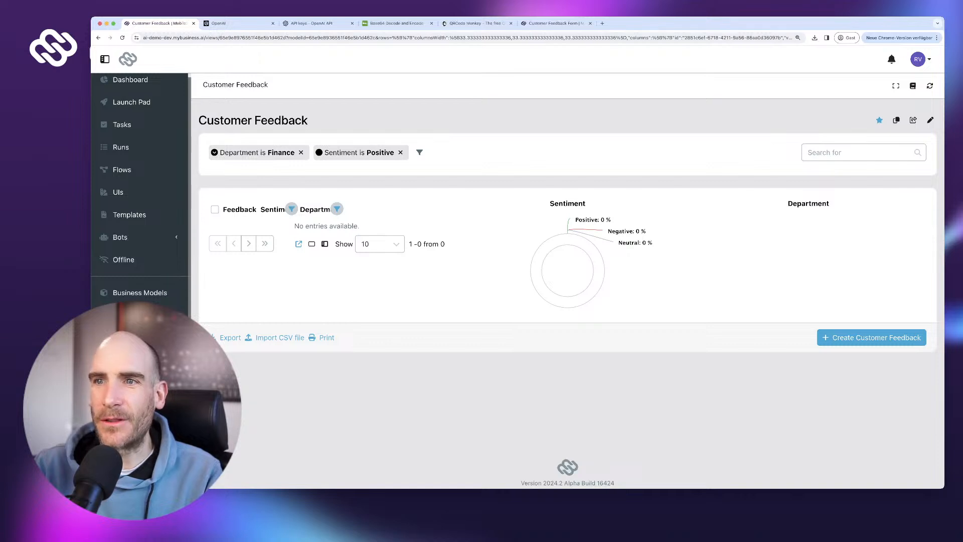
- Change the sentiment filter from Positive to Negative
{"action": "left_click", "coordinate": [359, 152]}
{"action": "left_click", "coordinate": [361, 222]}
{"action": "left_click", "coordinate": [360, 258]}
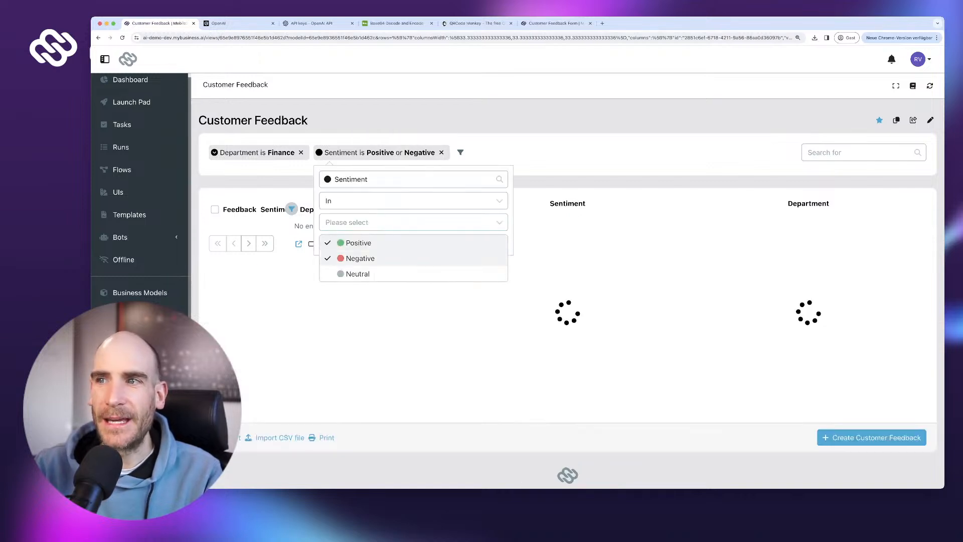
{"action": "left_click", "coordinate": [359, 243]}
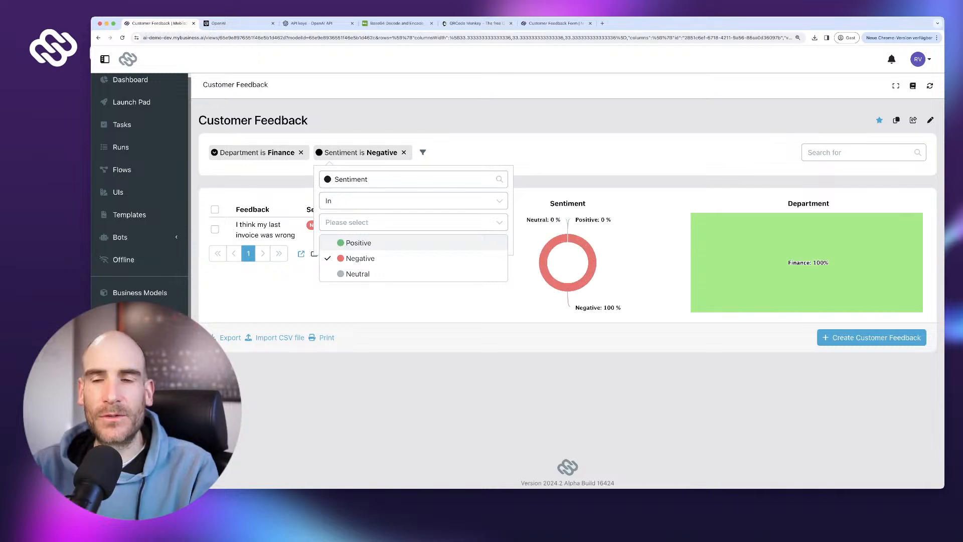
{"action": "key", "text": "Escape"}
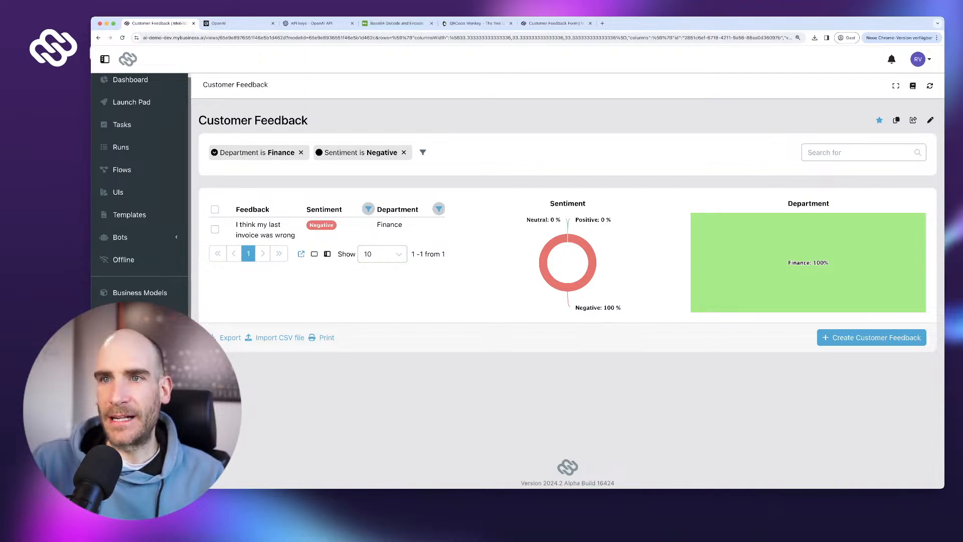
- Remove the Sentiment and Department filters and scroll through all eight rows and charts
{"action": "left_click", "coordinate": [403, 153]}
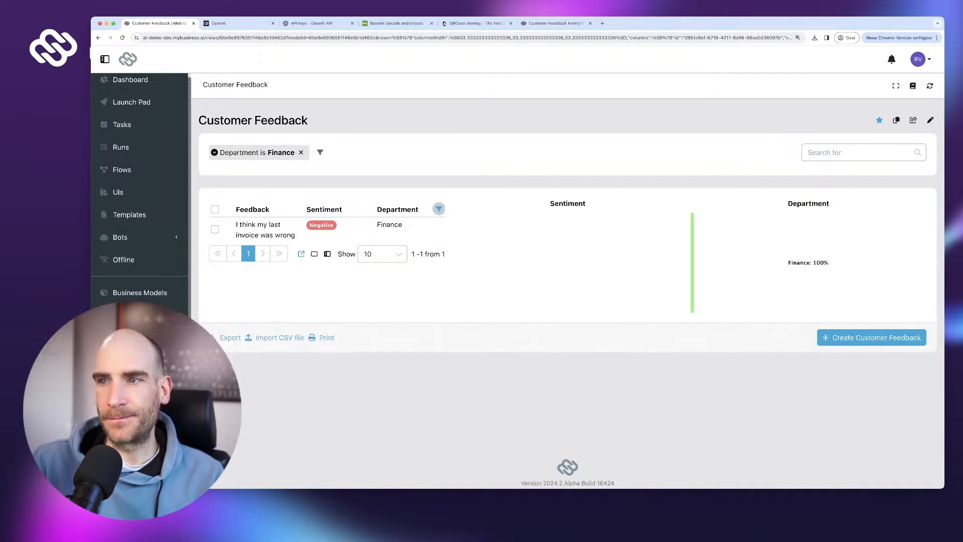
{"action": "left_click", "coordinate": [301, 153]}
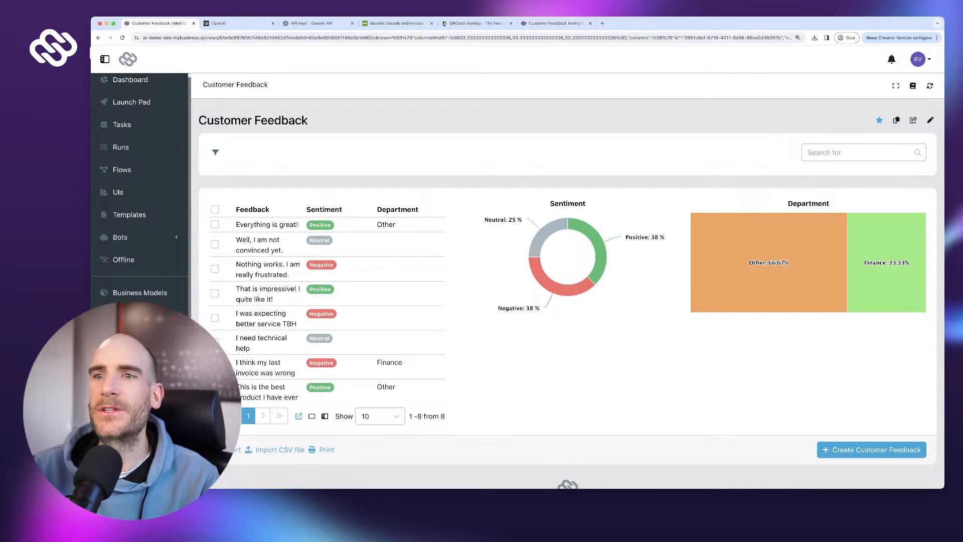
{"action": "scroll", "coordinate": [568, 261], "scroll_direction": "down", "scroll_amount": 1}
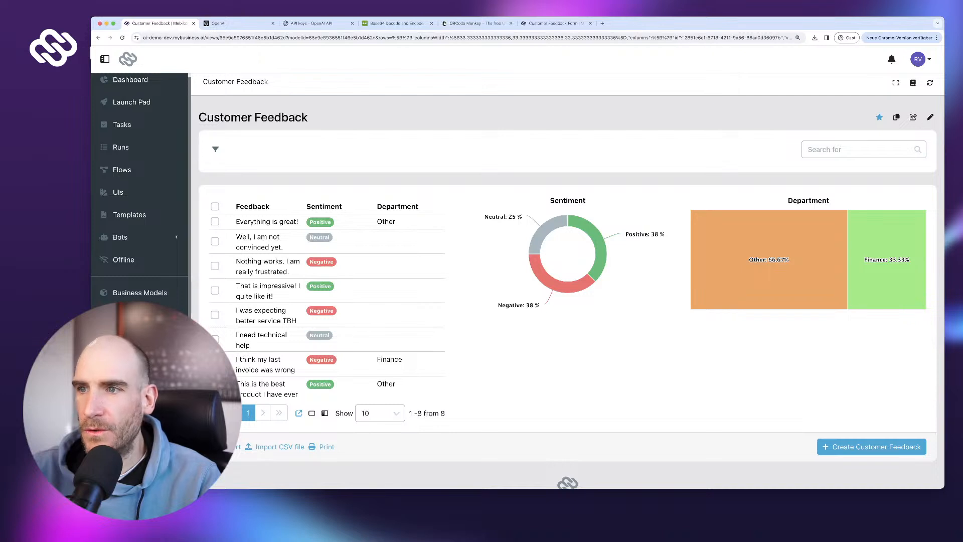
{"action": "scroll", "coordinate": [568, 272], "scroll_direction": "down", "scroll_amount": 1}
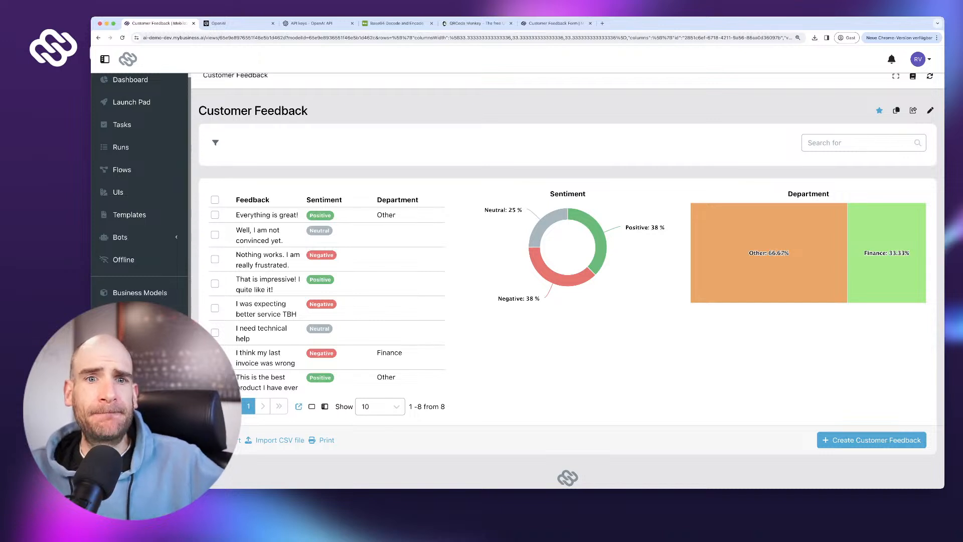
{"action": "scroll", "coordinate": [567, 265], "scroll_direction": "down", "scroll_amount": 2}
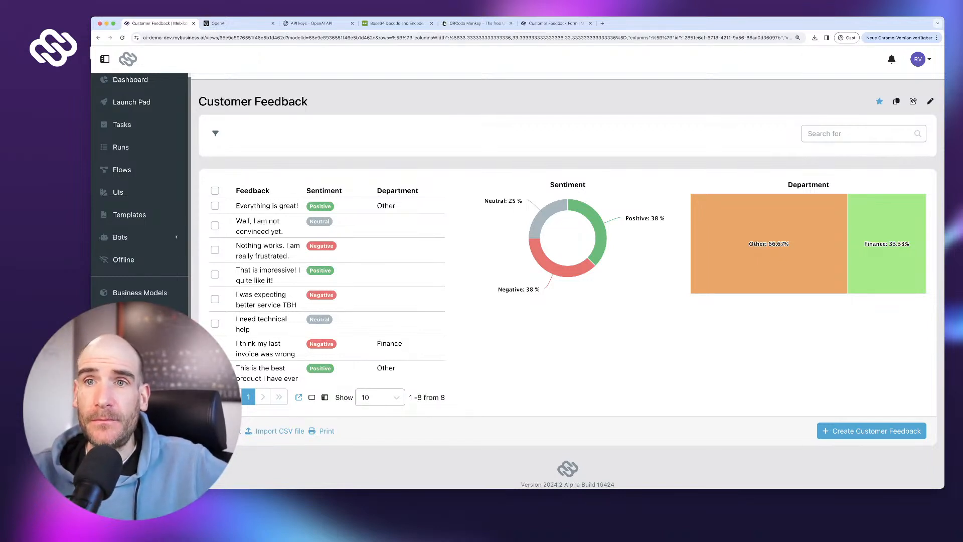
- Visit the Flows, Runs, Tasks, Launch Pad and Dashboard pages, ending back on Flows
{"action": "left_click", "coordinate": [122, 169]}
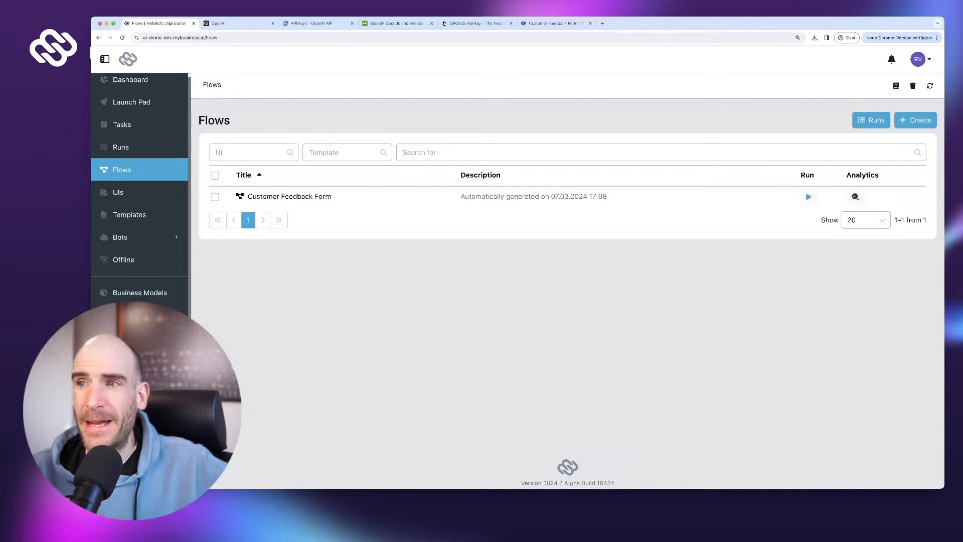
{"action": "left_click", "coordinate": [121, 148]}
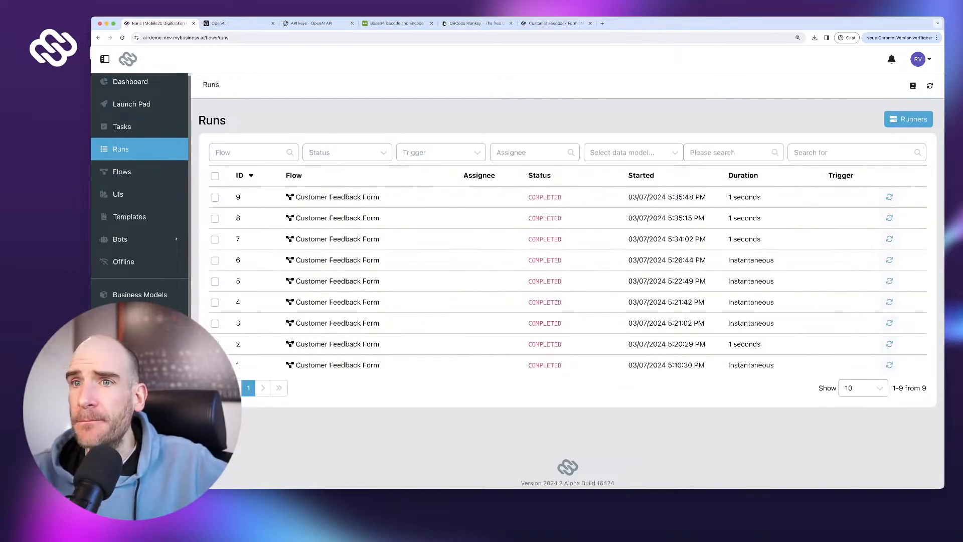
{"action": "left_click", "coordinate": [122, 127]}
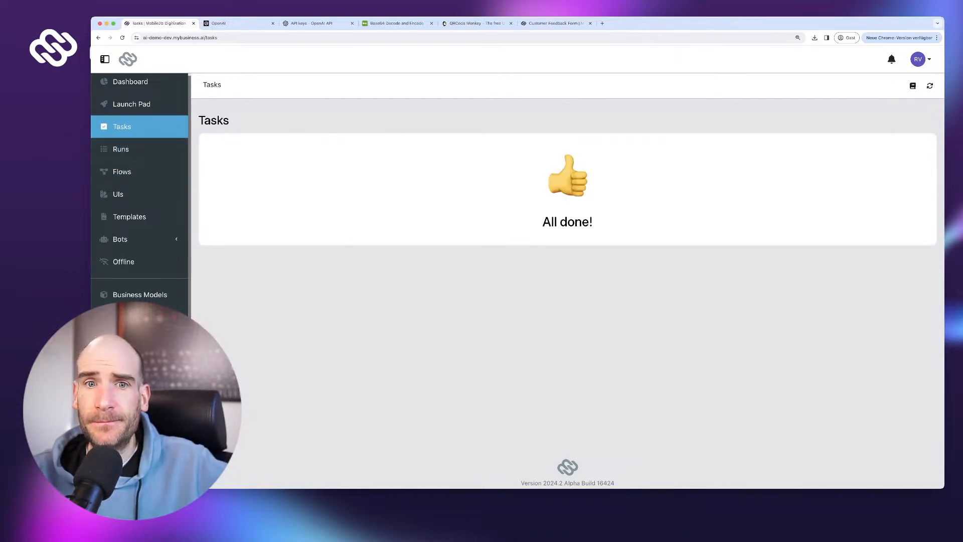
{"action": "left_click", "coordinate": [132, 103]}
{"action": "left_click", "coordinate": [130, 81]}
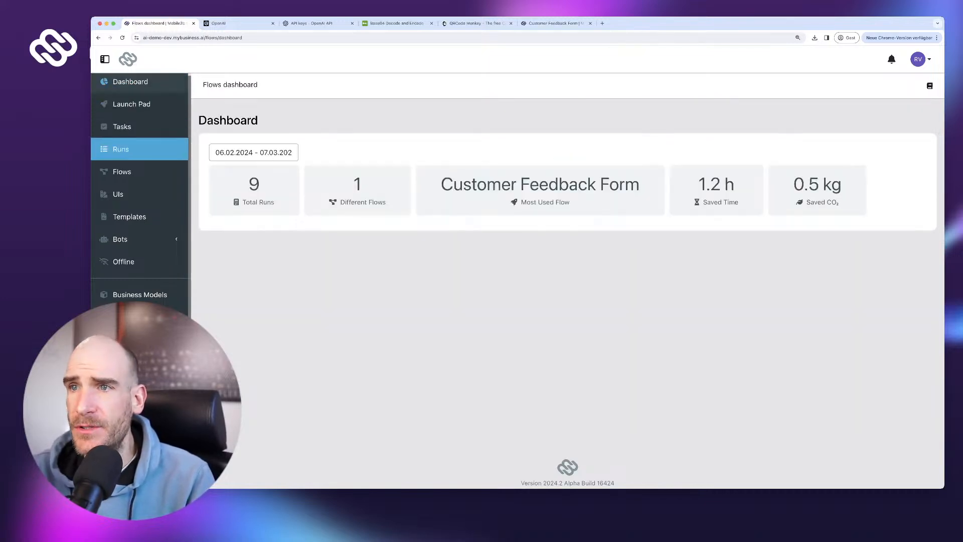
{"action": "left_click", "coordinate": [122, 171]}
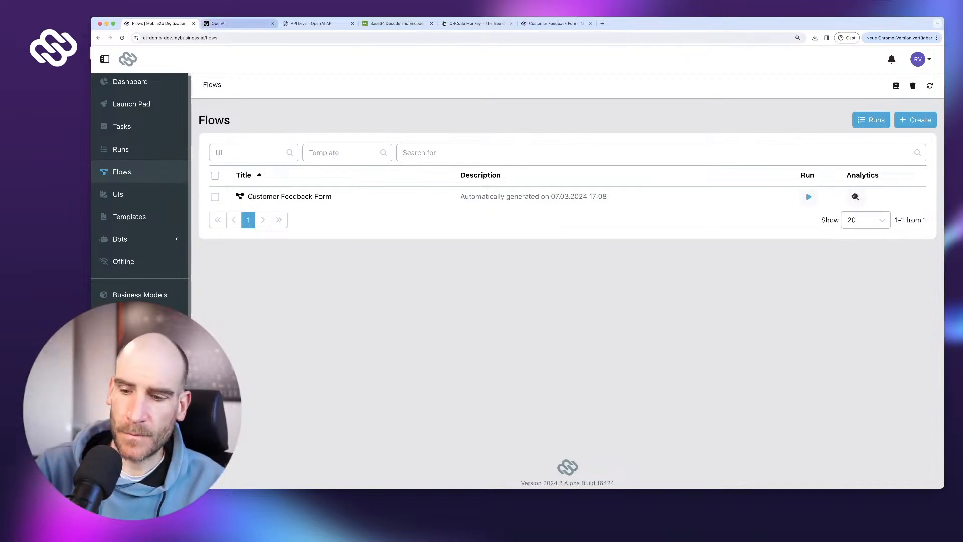
- Search the web for 'open ai vision api' in a new tab
{"action": "key", "text": "super+t"}
{"action": "type", "text": "open a"}
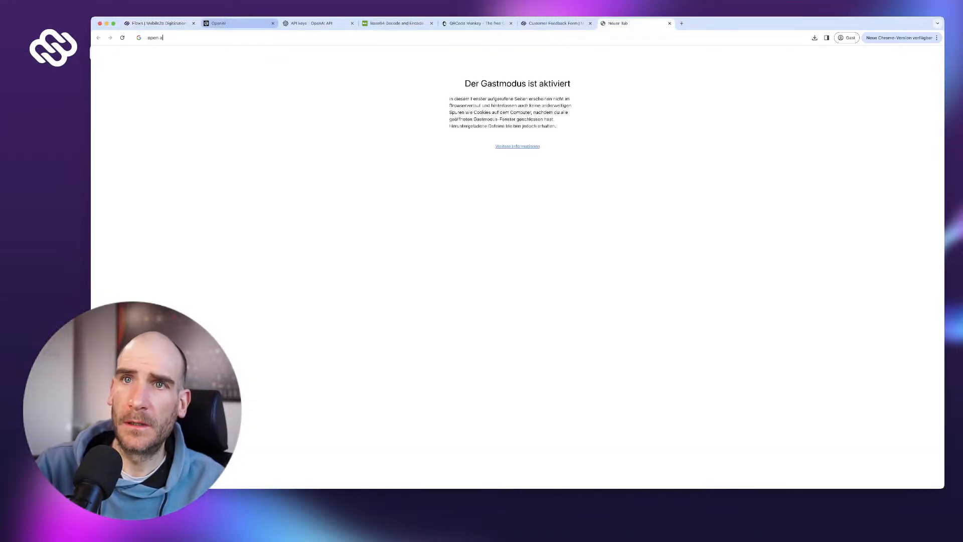
{"action": "type", "text": "i vision api"}
{"action": "key", "text": "Return"}
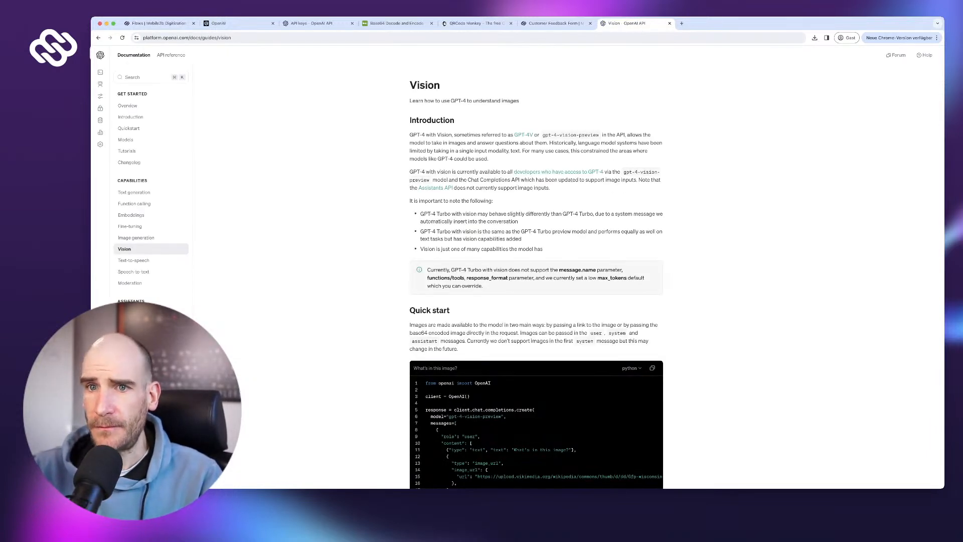
- Read through the Vision guide's code examples for base64 image uploads and multiple image inputs
{"action": "scroll", "coordinate": [536, 275], "scroll_direction": "down", "scroll_amount": 5}
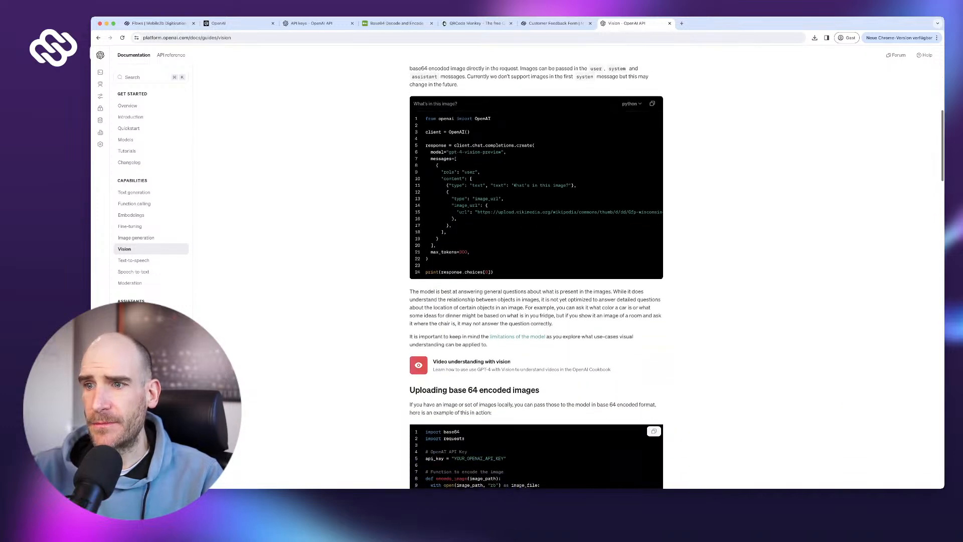
{"action": "scroll", "coordinate": [536, 276], "scroll_direction": "down", "scroll_amount": 3}
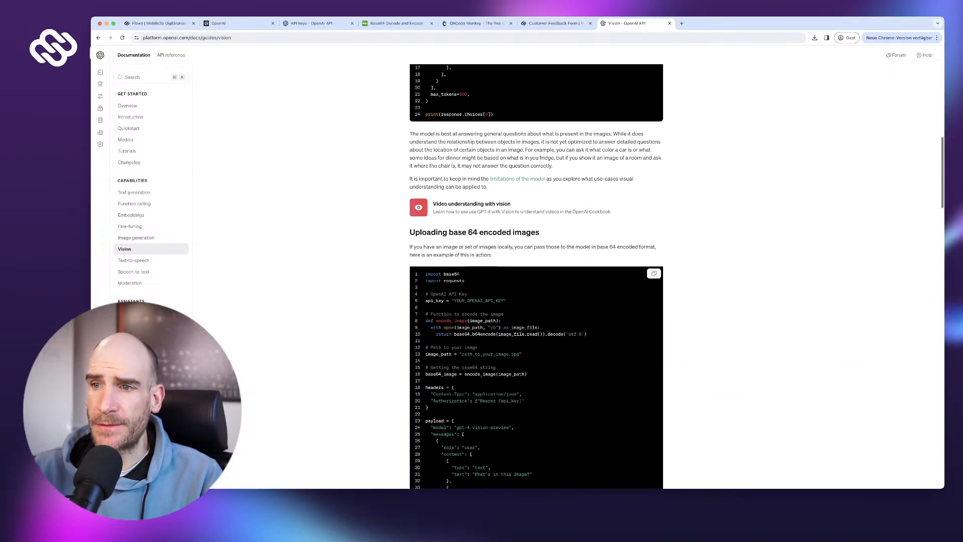
{"action": "scroll", "coordinate": [536, 276], "scroll_direction": "down", "scroll_amount": 6}
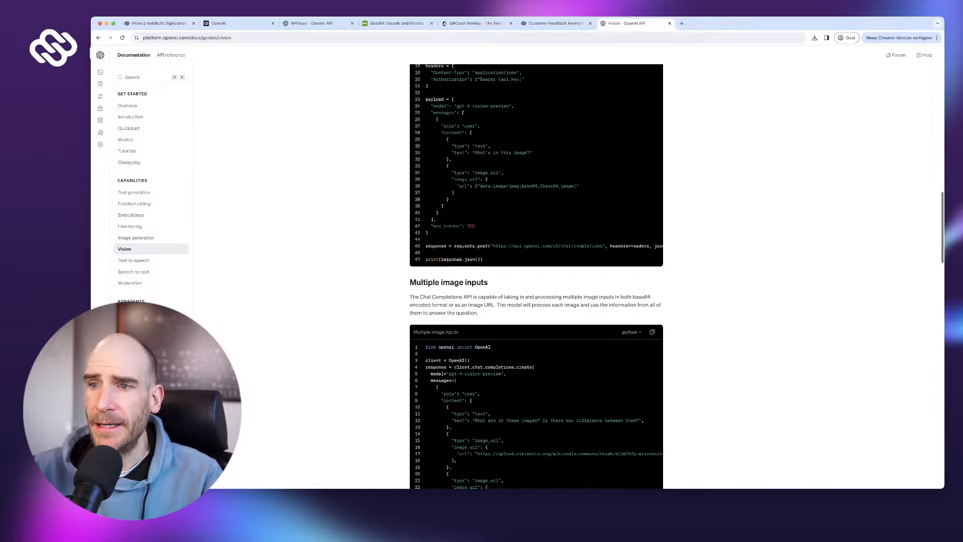
{"action": "scroll", "coordinate": [536, 276], "scroll_direction": "down", "scroll_amount": 5}
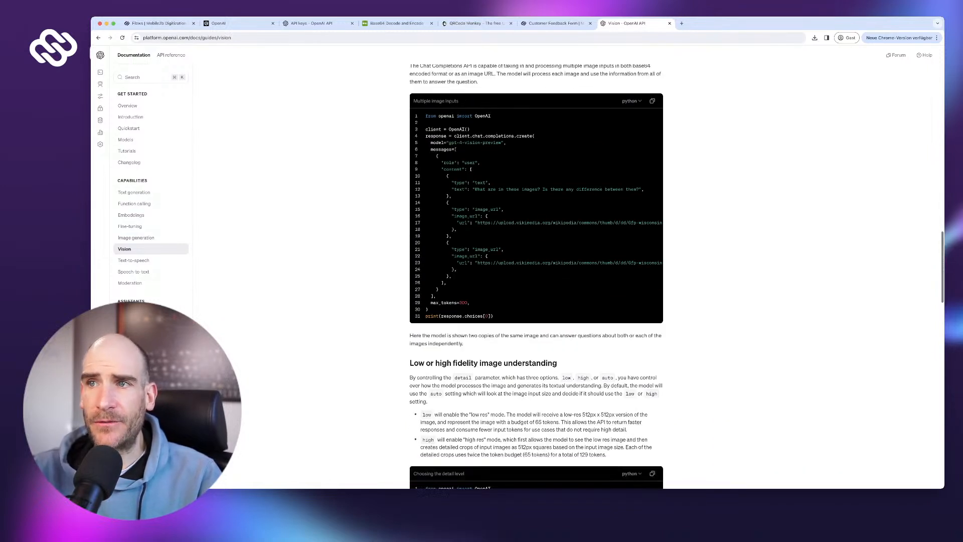
{"action": "scroll", "coordinate": [535, 276], "scroll_direction": "down", "scroll_amount": 3}
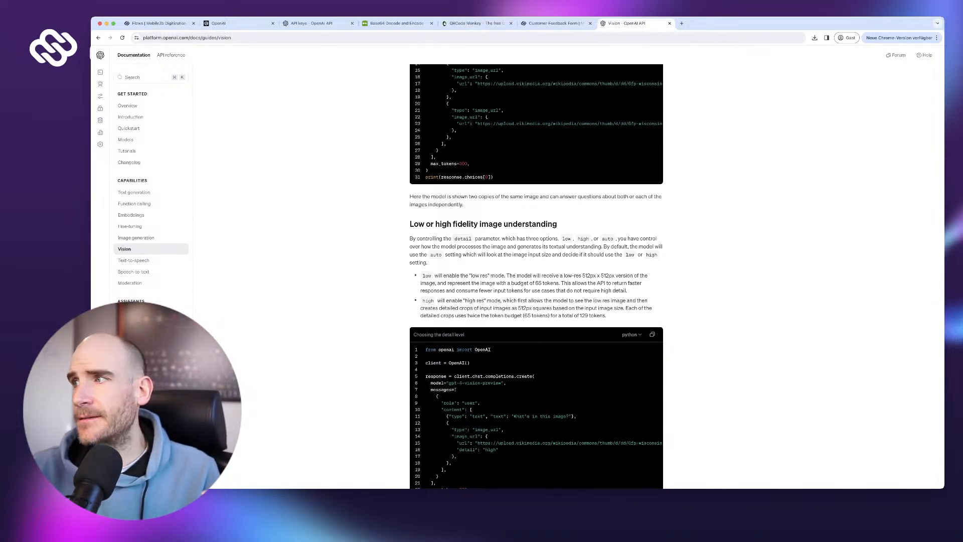
{"action": "scroll", "coordinate": [536, 276], "scroll_direction": "up", "scroll_amount": 5}
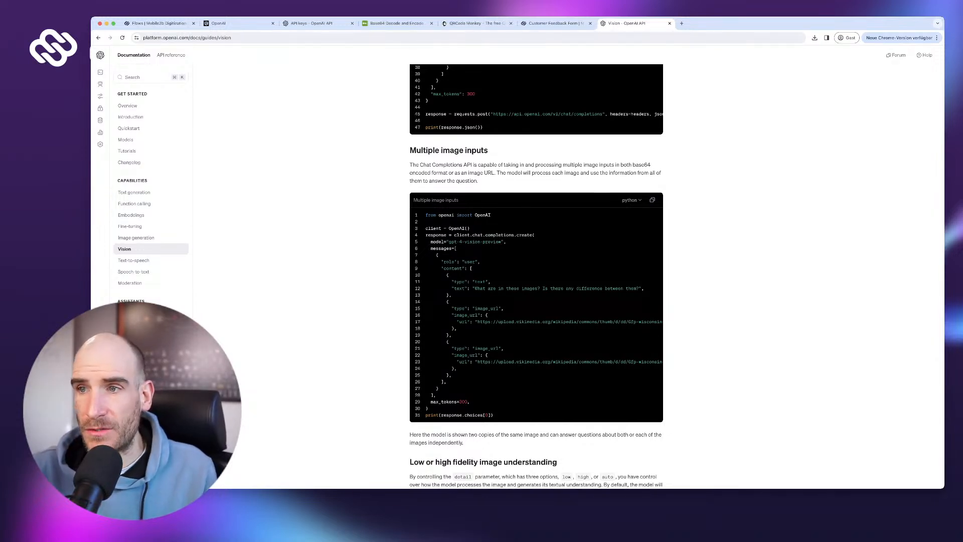
{"action": "scroll", "coordinate": [536, 275], "scroll_direction": "up", "scroll_amount": 15}
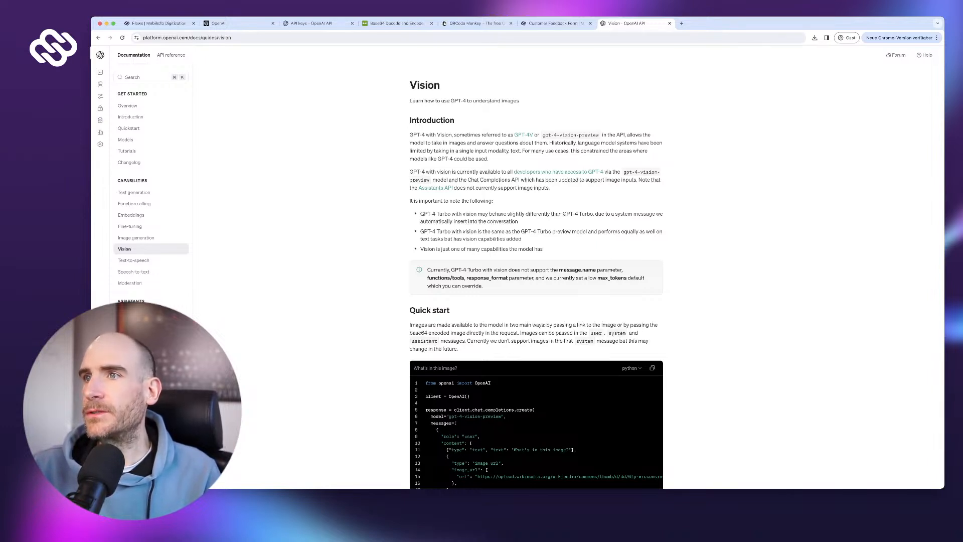
{"action": "scroll", "coordinate": [535, 276], "scroll_direction": "down", "scroll_amount": 1}
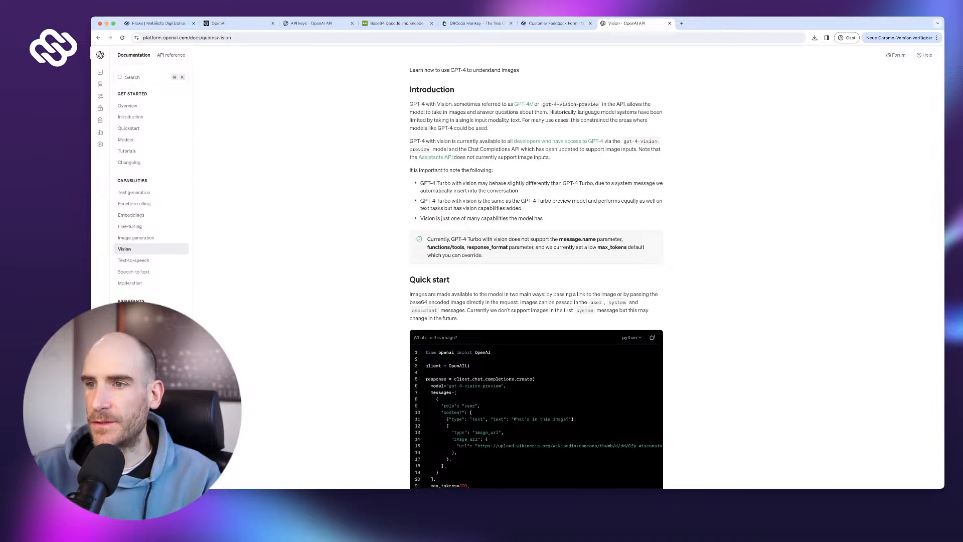
{"action": "scroll", "coordinate": [535, 276], "scroll_direction": "down", "scroll_amount": 10}
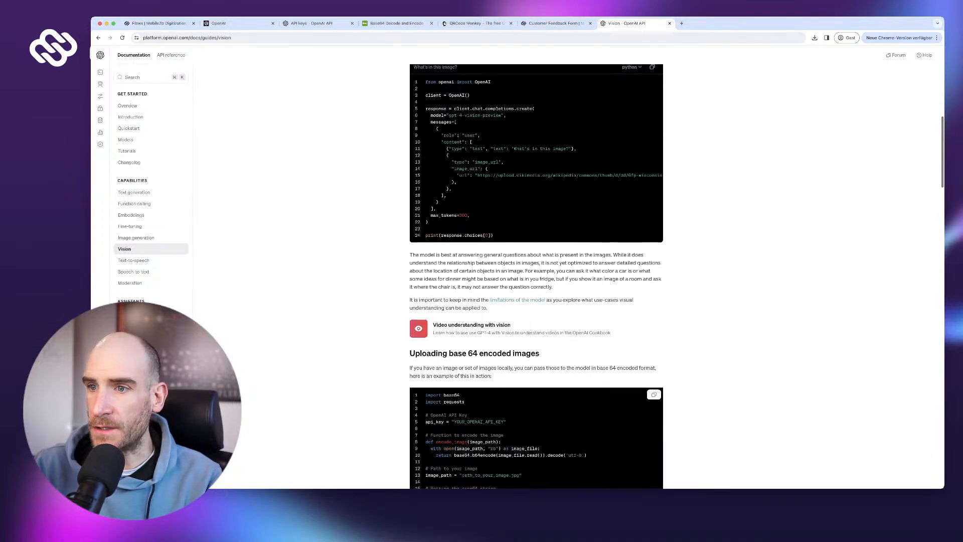
{"action": "scroll", "coordinate": [535, 276], "scroll_direction": "down", "scroll_amount": 1}
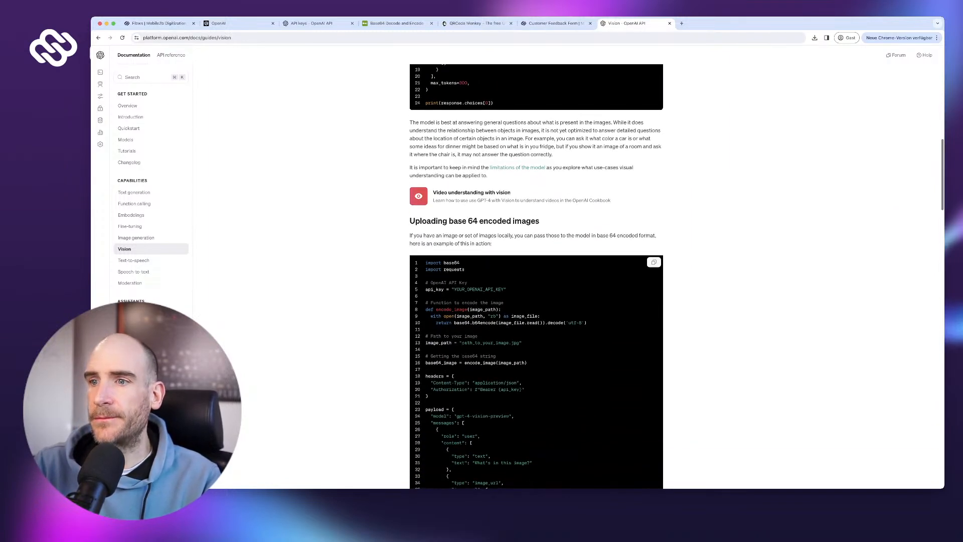
{"action": "scroll", "coordinate": [536, 276], "scroll_direction": "down", "scroll_amount": 6}
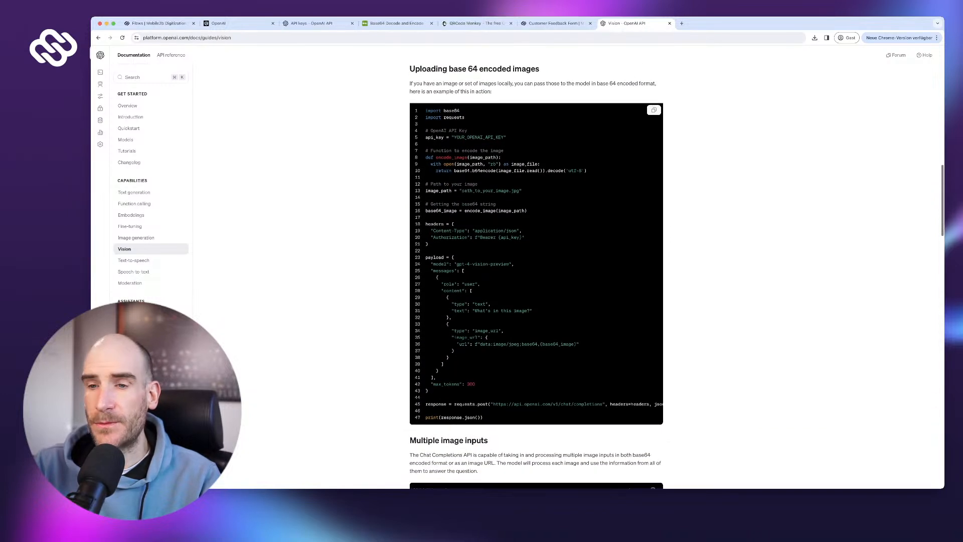
{"action": "scroll", "coordinate": [535, 276], "scroll_direction": "down", "scroll_amount": 1}
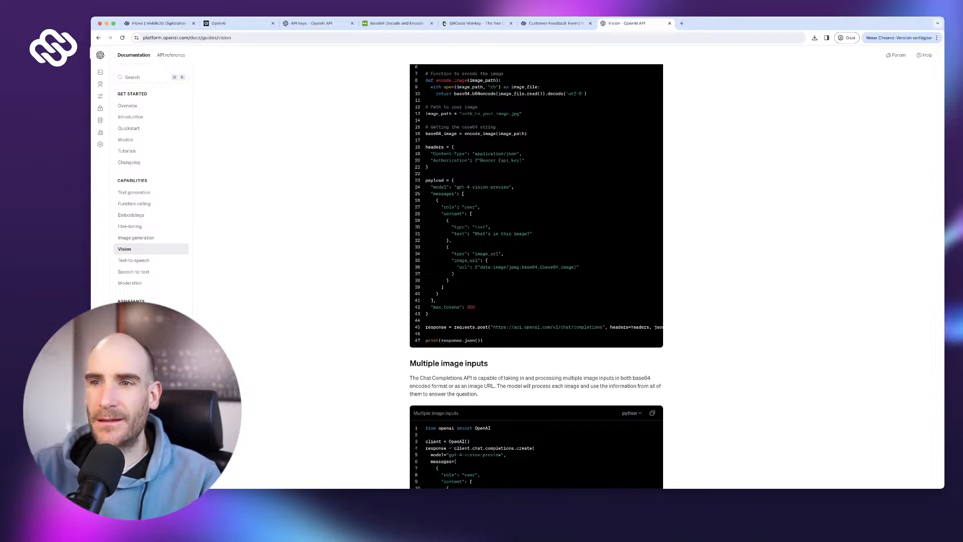
{"action": "scroll", "coordinate": [535, 276], "scroll_direction": "up", "scroll_amount": 1}
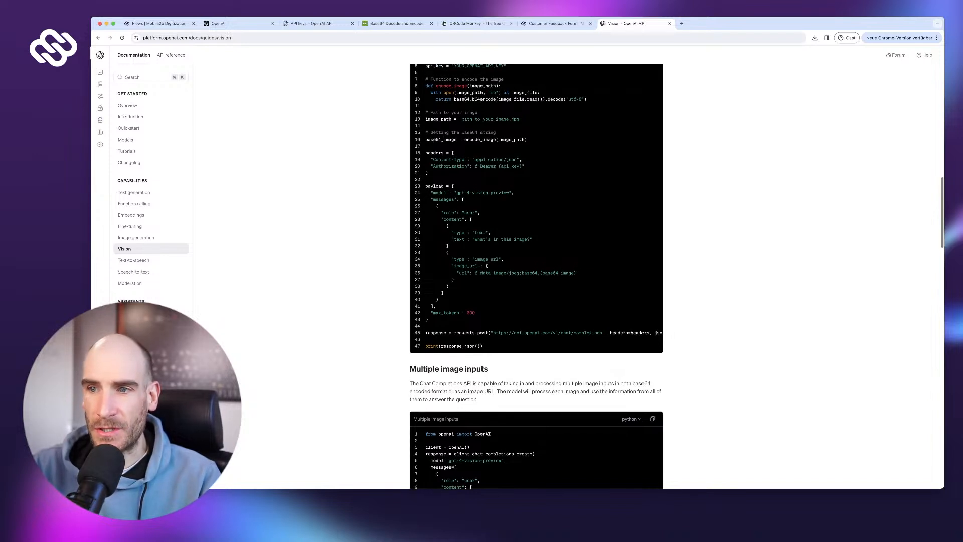
{"action": "scroll", "coordinate": [535, 276], "scroll_direction": "down", "scroll_amount": 5}
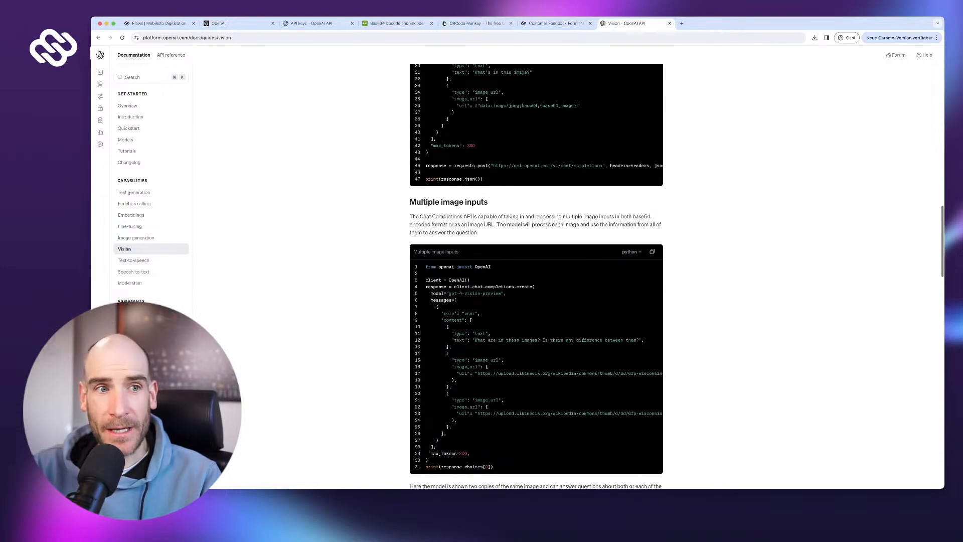
{"action": "scroll", "coordinate": [535, 276], "scroll_direction": "down", "scroll_amount": 1}
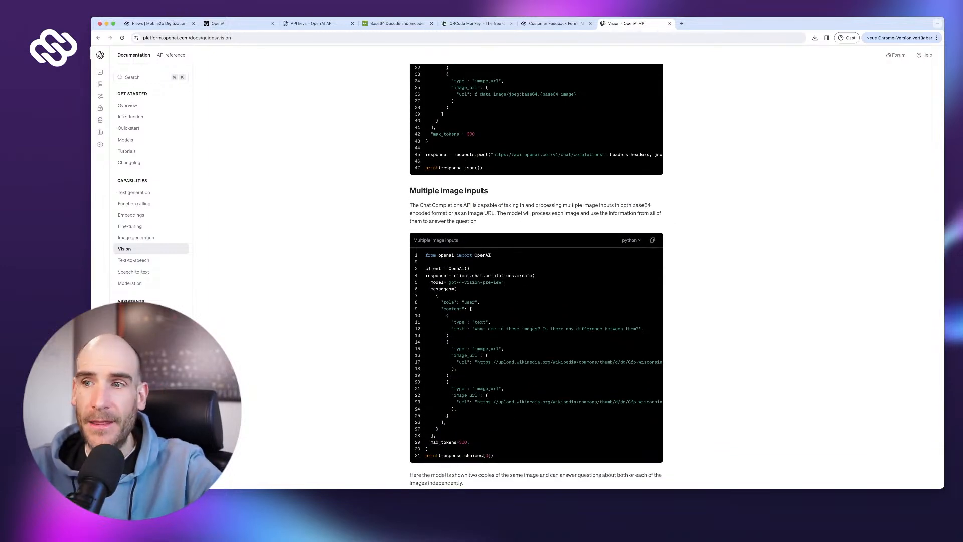
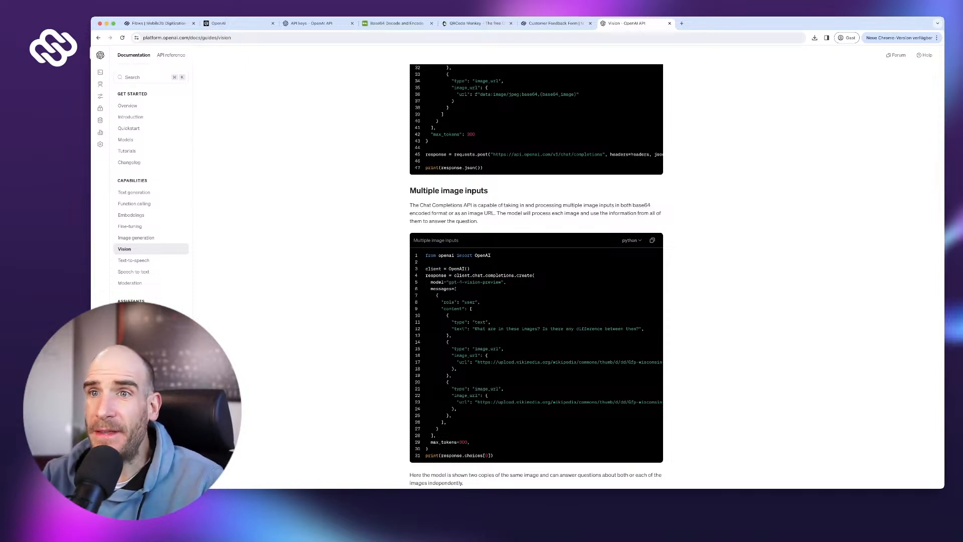
- Switch from the OpenAI Vision docs back to the 'Flows | Mobile2b Digitization' tab
{"action": "left_click", "coordinate": [158, 23]}
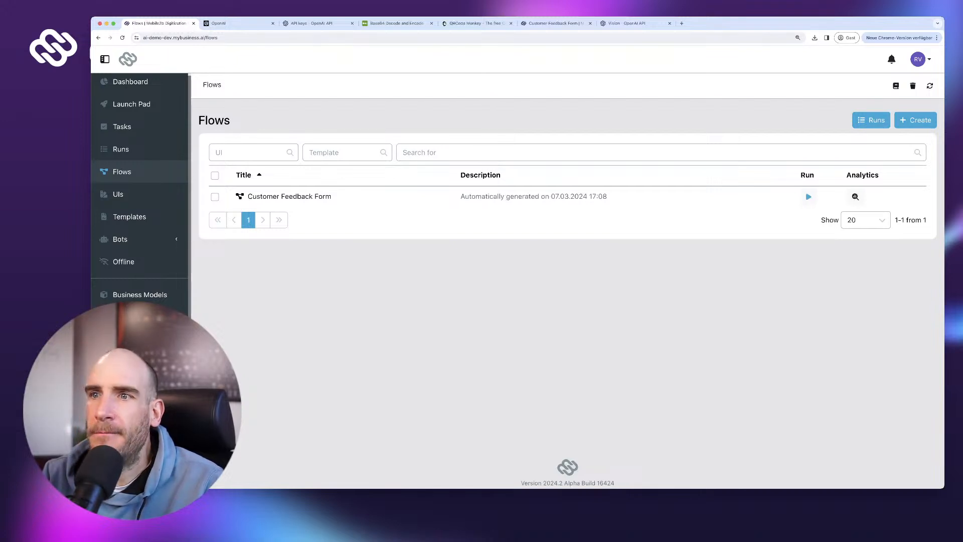
- Create the 'AI Vision Analysis' flow, show its elements list, and open the UIs overview
{"action": "left_click", "coordinate": [915, 120]}
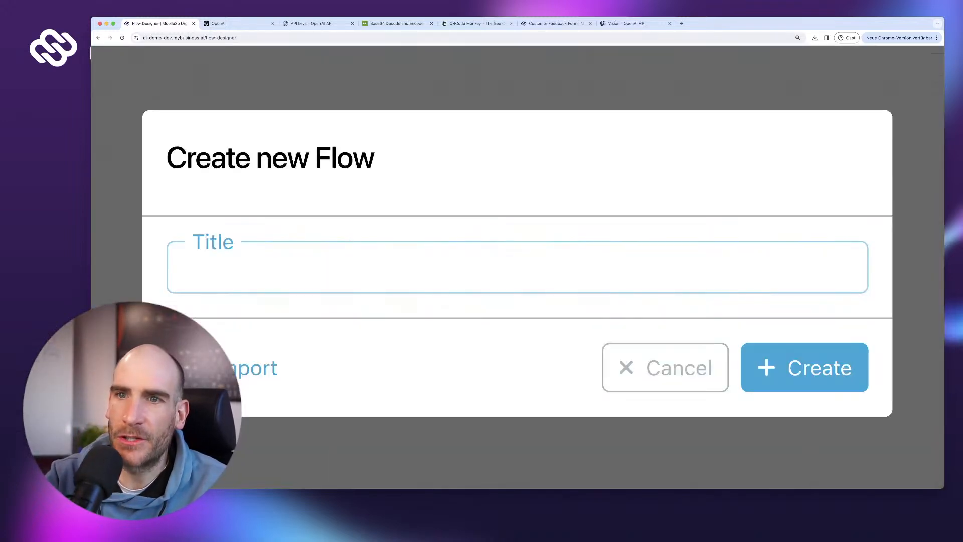
{"action": "type", "text": "AI Vision Analysis"}
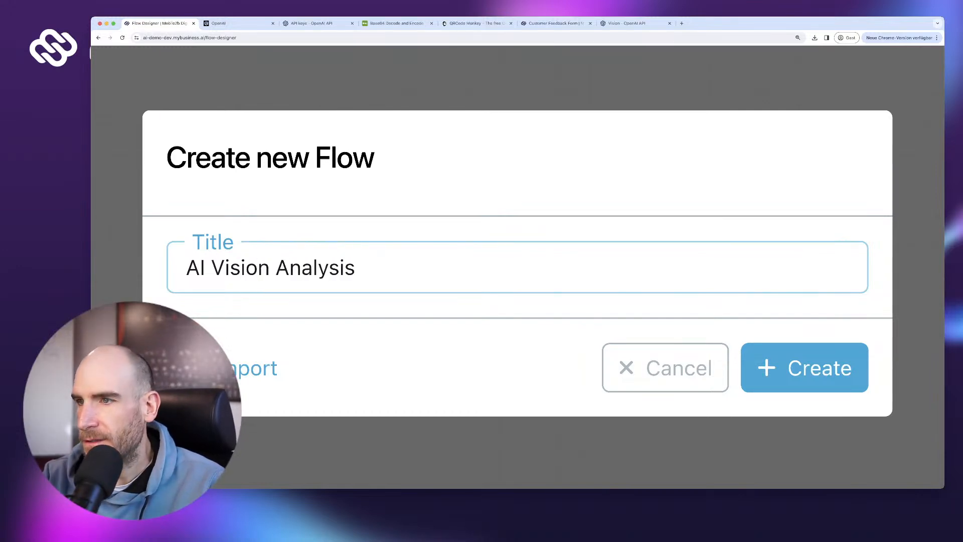
{"action": "left_click", "coordinate": [804, 368]}
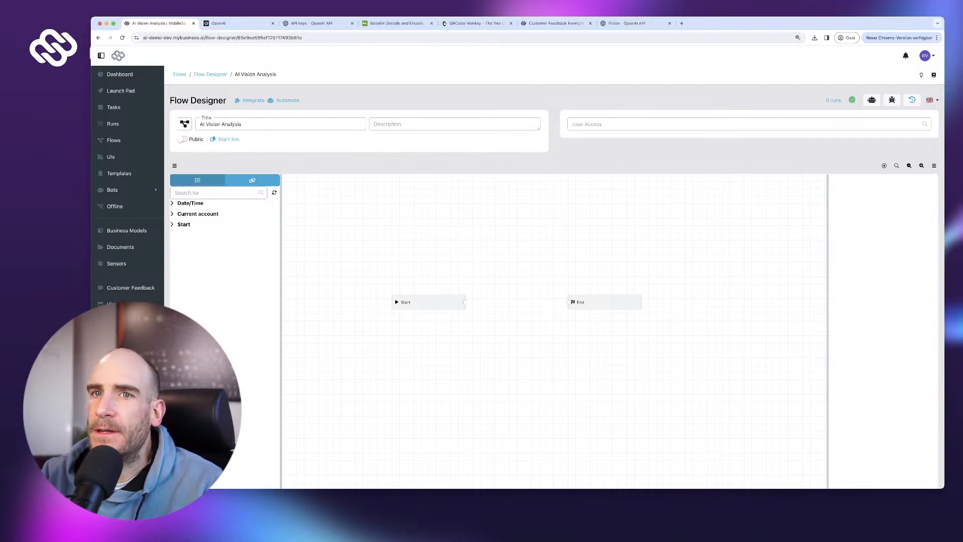
{"action": "left_click", "coordinate": [197, 180]}
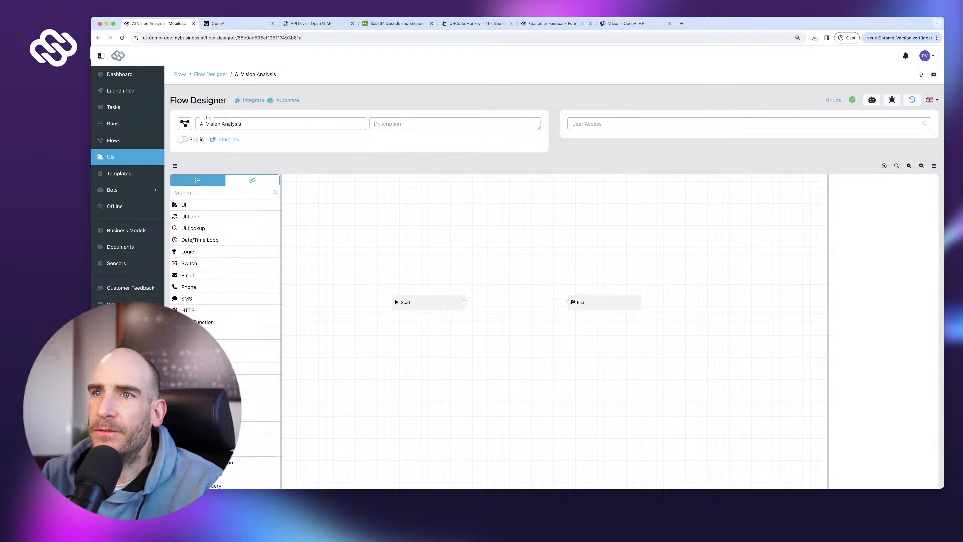
{"action": "left_click", "coordinate": [110, 157], "text": "super"}
- On the UIs page, create a new UI titled 'Workplace Check'
{"action": "left_click", "coordinate": [238, 24]}
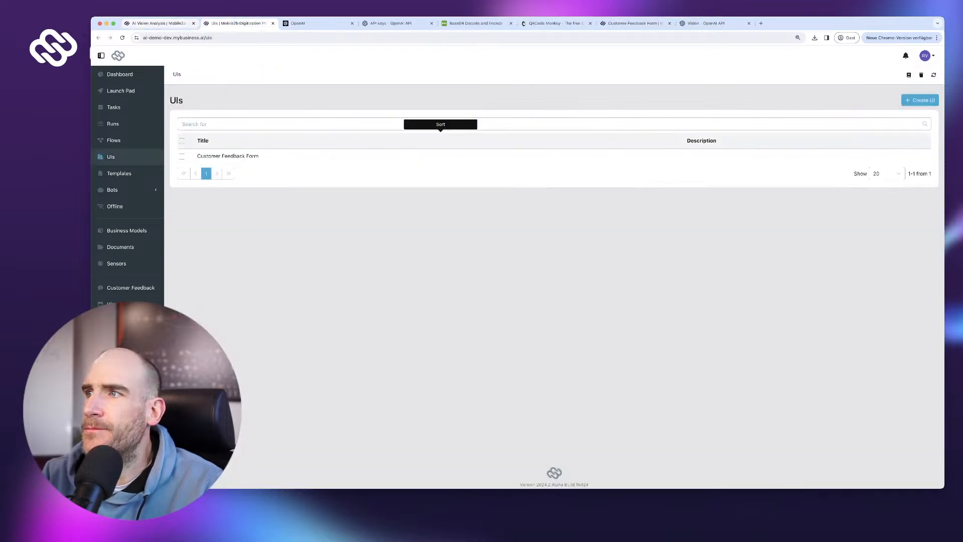
{"action": "left_click", "coordinate": [920, 100]}
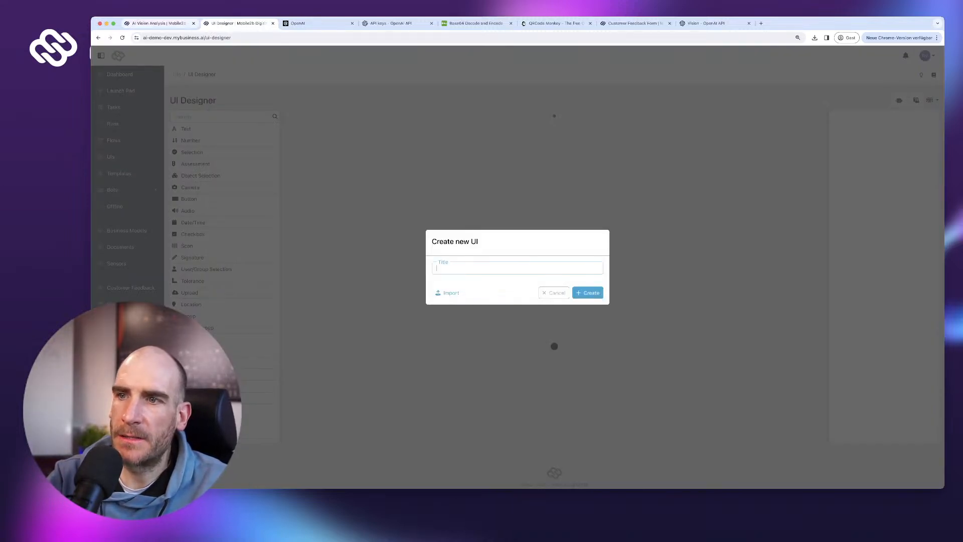
{"action": "type", "text": "Workplace "}
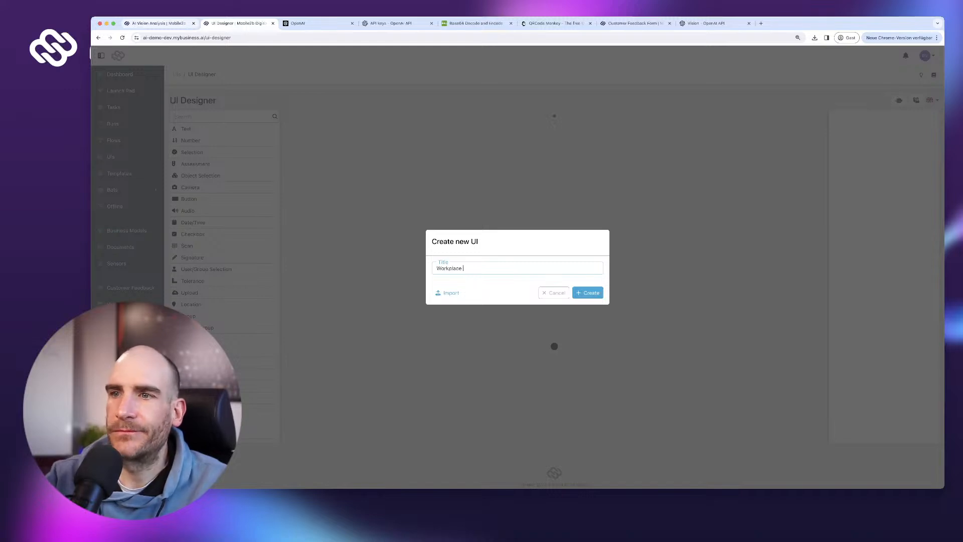
{"action": "type", "text": "Chec"}
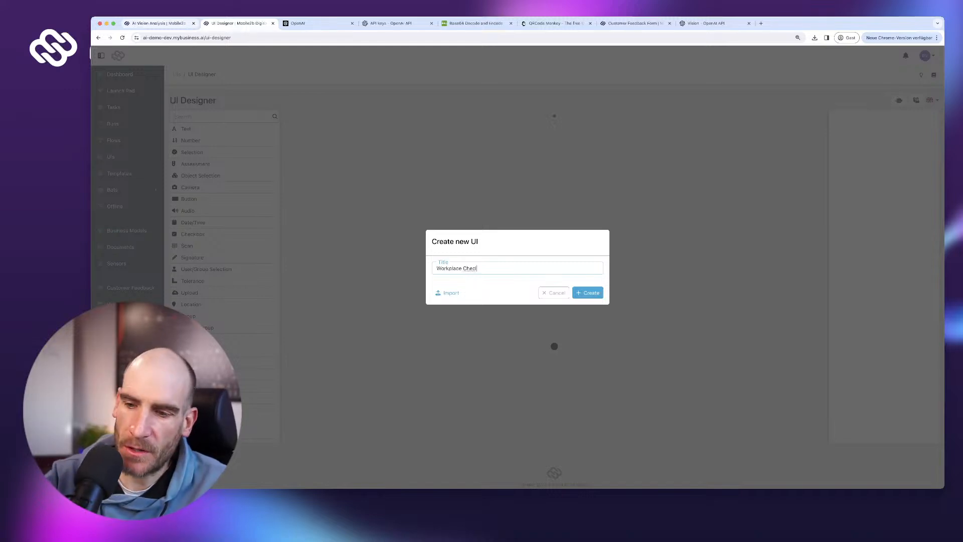
{"action": "type", "text": "k"}
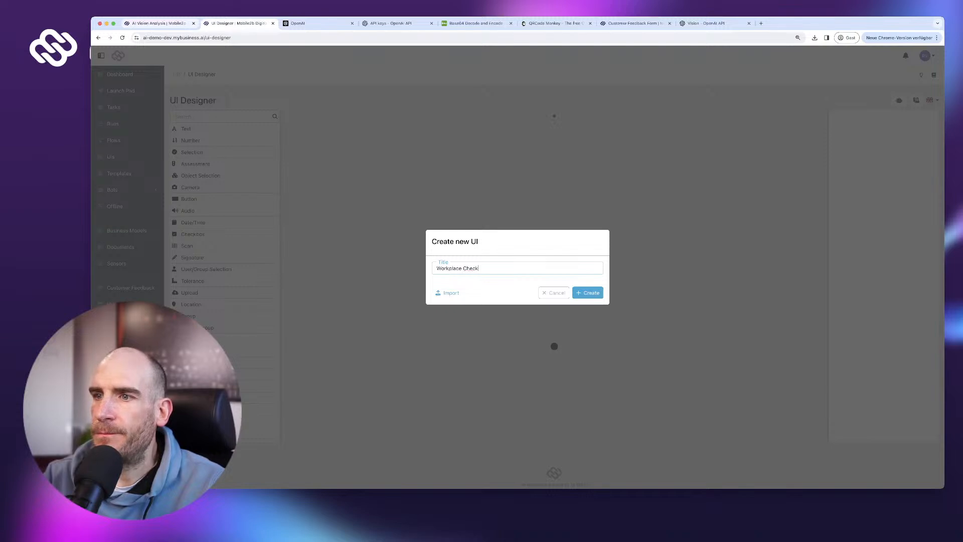
{"action": "key", "text": "Return"}
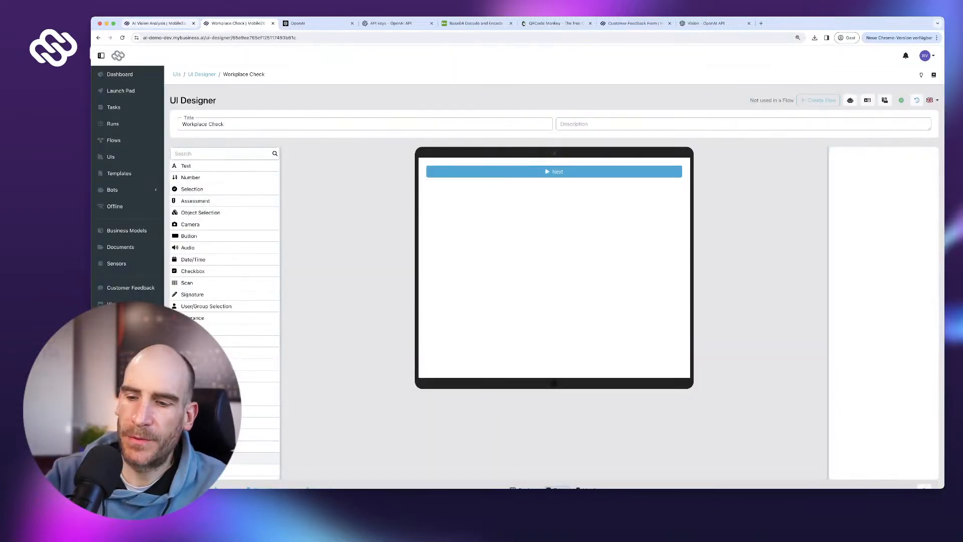
- Add an alert reading 'Please perform a workplace check. Make sure all tools are layed out as presented below.'
{"action": "left_click", "coordinate": [225, 458]}
{"action": "type", "text": "Ta"}
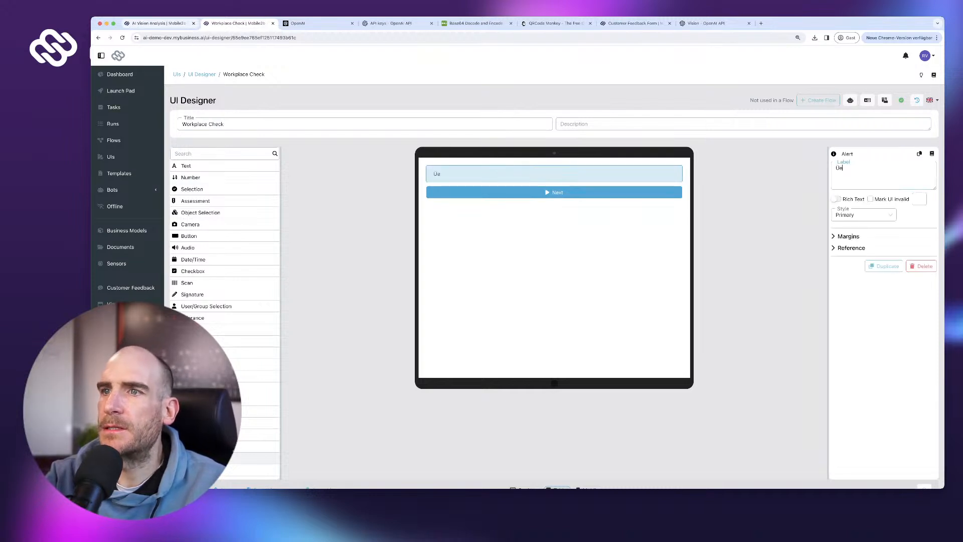
{"action": "key", "text": "BackSpace"}
{"action": "key", "text": "BackSpace"}
{"action": "type", "text": "Please perf"}
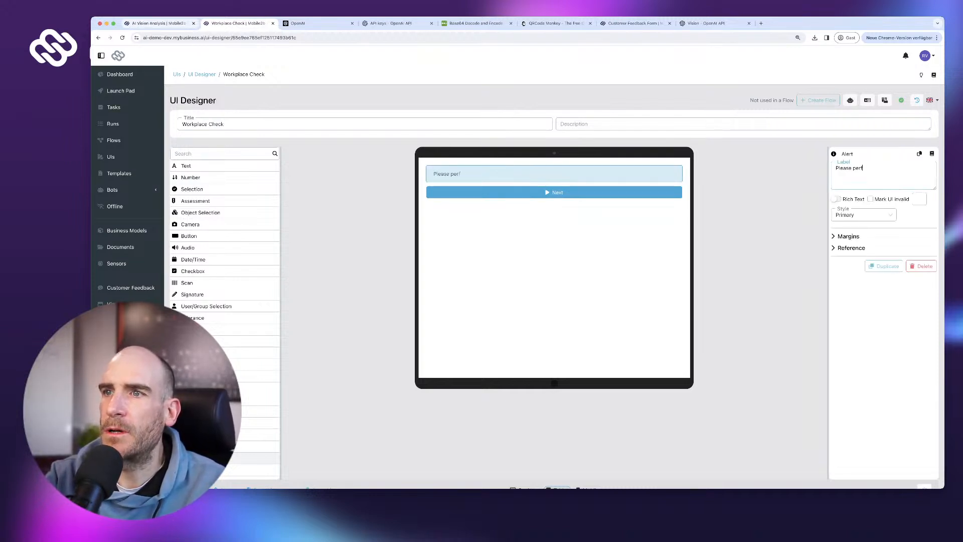
{"action": "type", "text": "orm a workflo"}
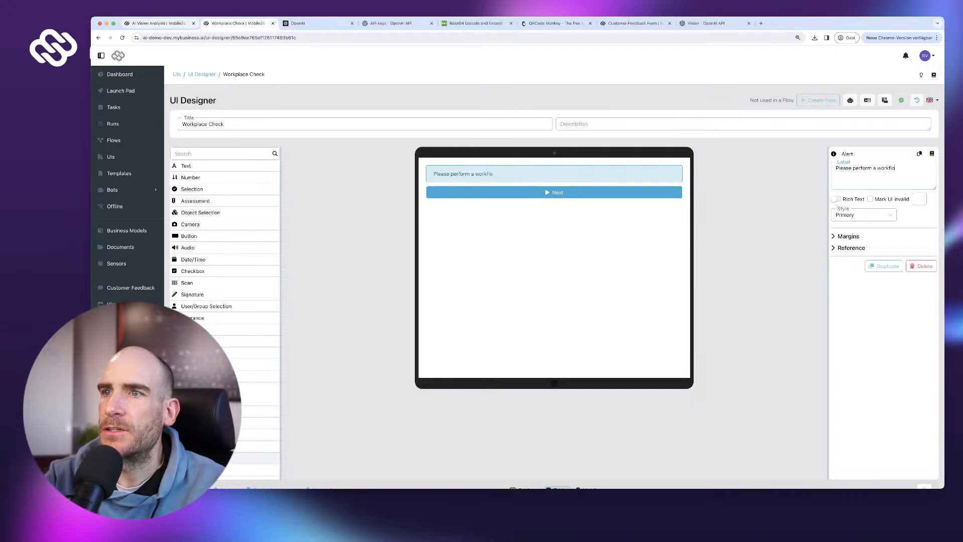
{"action": "key", "text": "BackSpace"}
{"action": "key", "text": "BackSpace"}
{"action": "key", "text": "BackSpace"}
{"action": "type", "text": "place check. "}
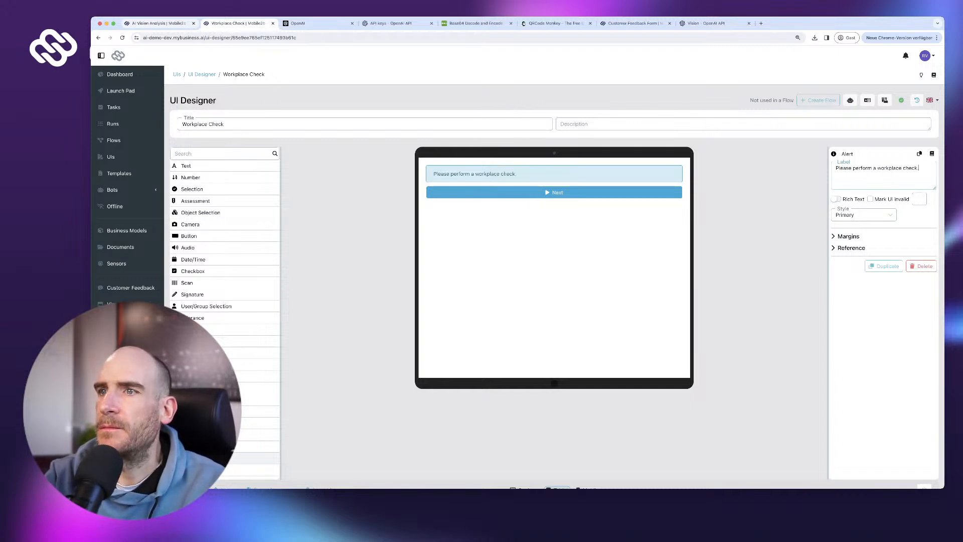
{"action": "type", "text": "Make su"}
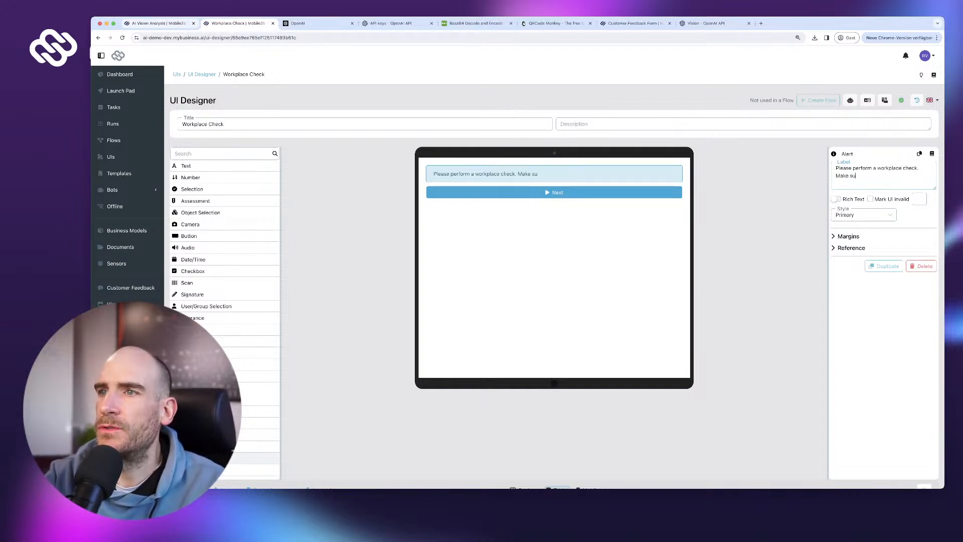
{"action": "type", "text": "re all too"}
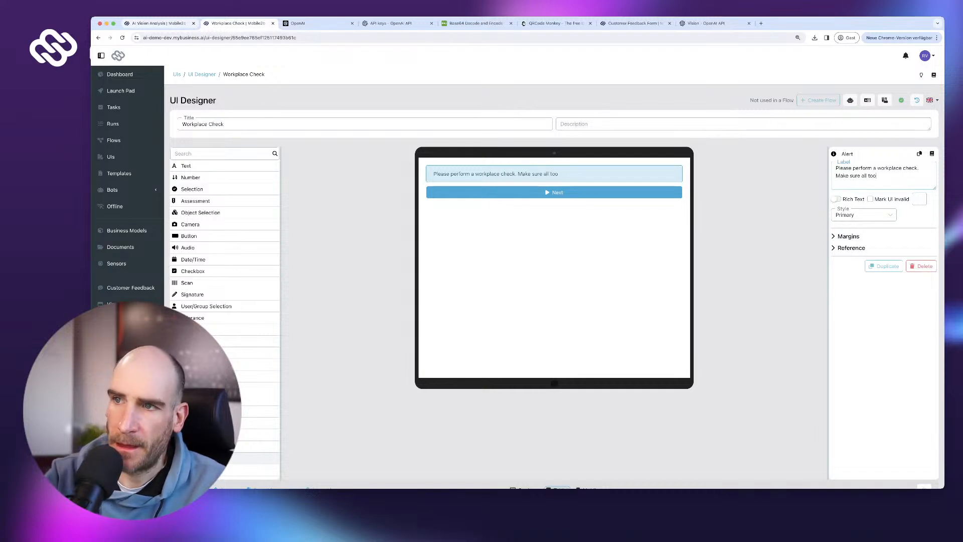
{"action": "type", "text": "ls are "}
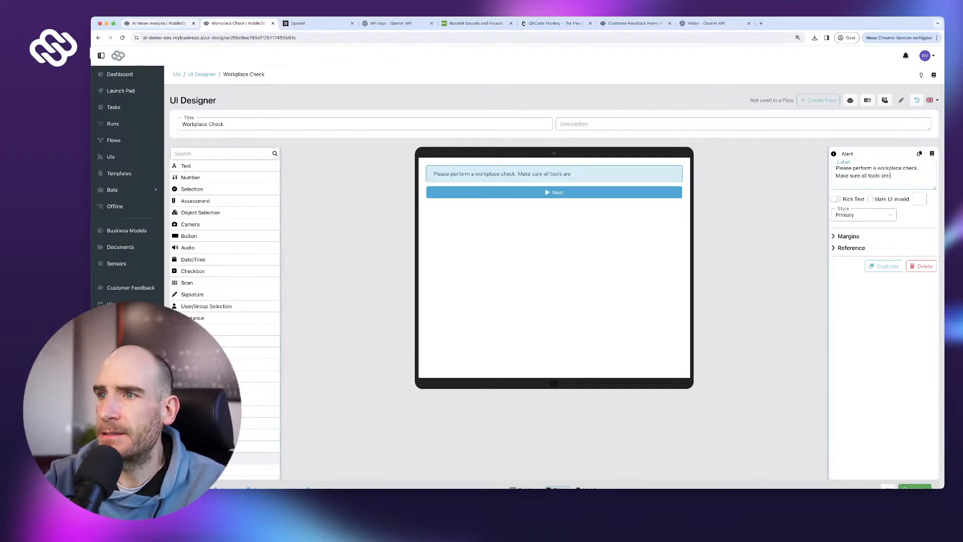
{"action": "type", "text": "layed out as"}
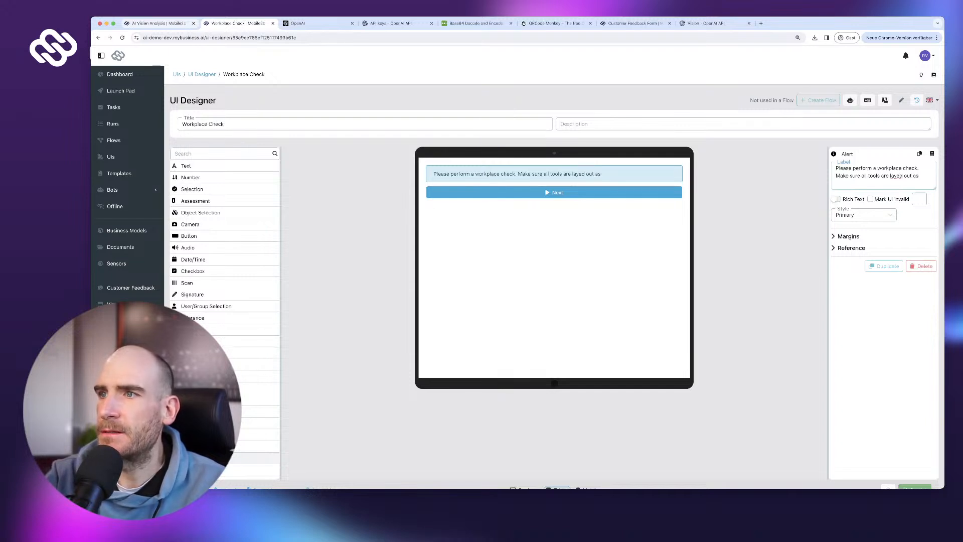
{"action": "type", "text": " presente"}
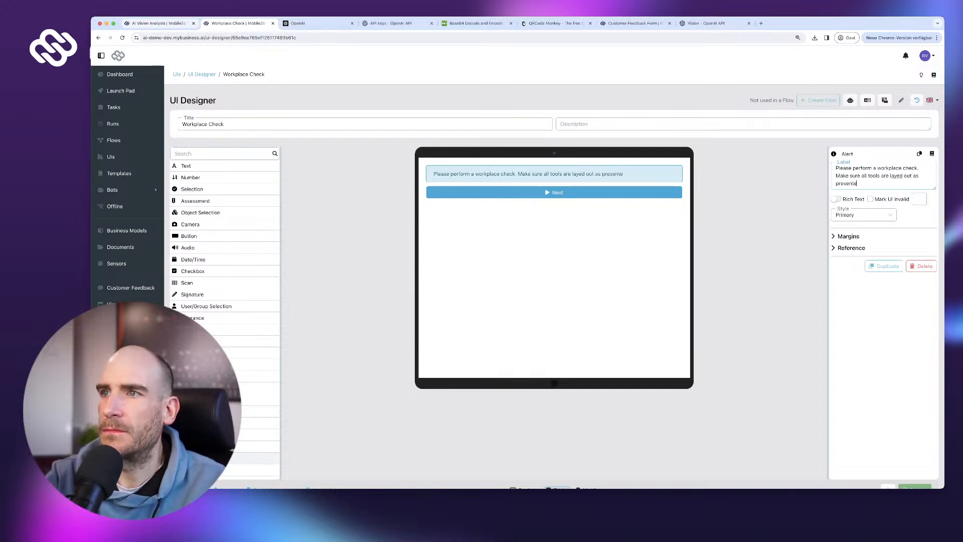
{"action": "type", "text": "d n"}
{"action": "key", "text": "BackSpace"}
{"action": "type", "text": "bel"}
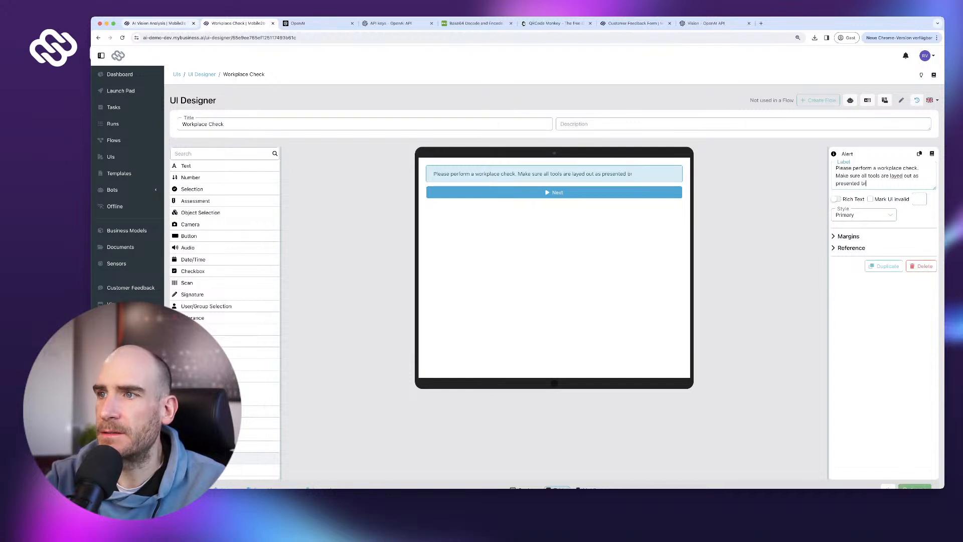
{"action": "type", "text": "ow"}
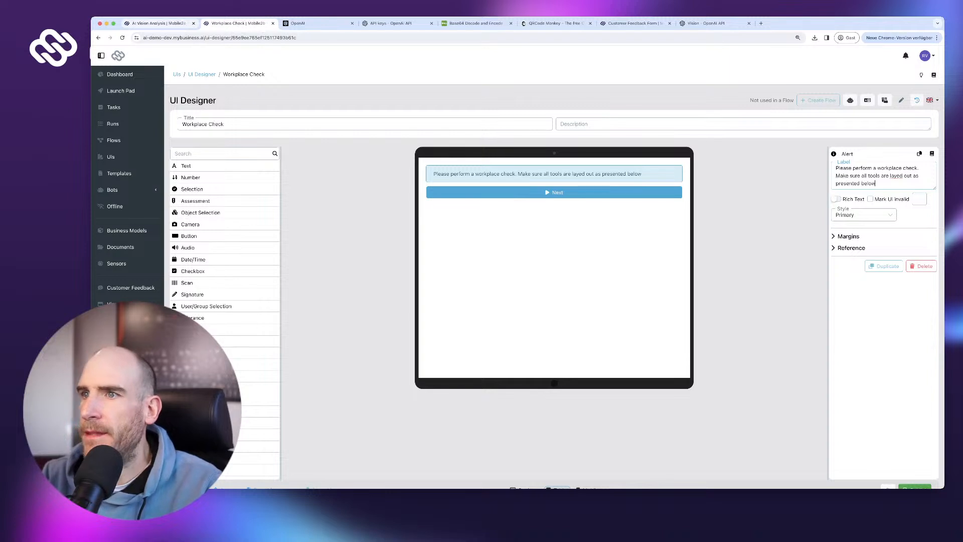
{"action": "type", "text": "."}
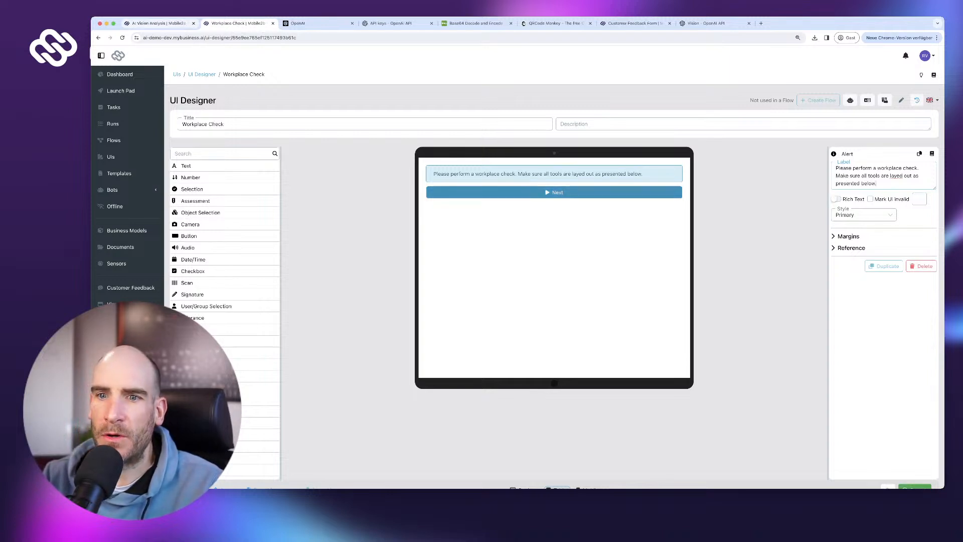
- Select the Next button and review its settings
{"action": "left_click", "coordinate": [554, 192]}
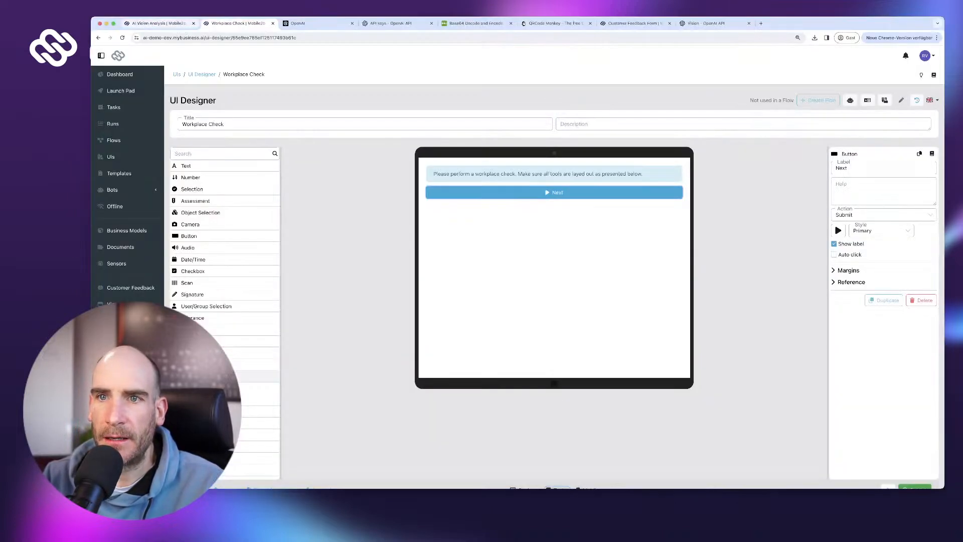
{"action": "scroll", "coordinate": [226, 356], "scroll_direction": "down", "scroll_amount": 1}
{"action": "scroll", "coordinate": [225, 356], "scroll_direction": "down", "scroll_amount": 3}
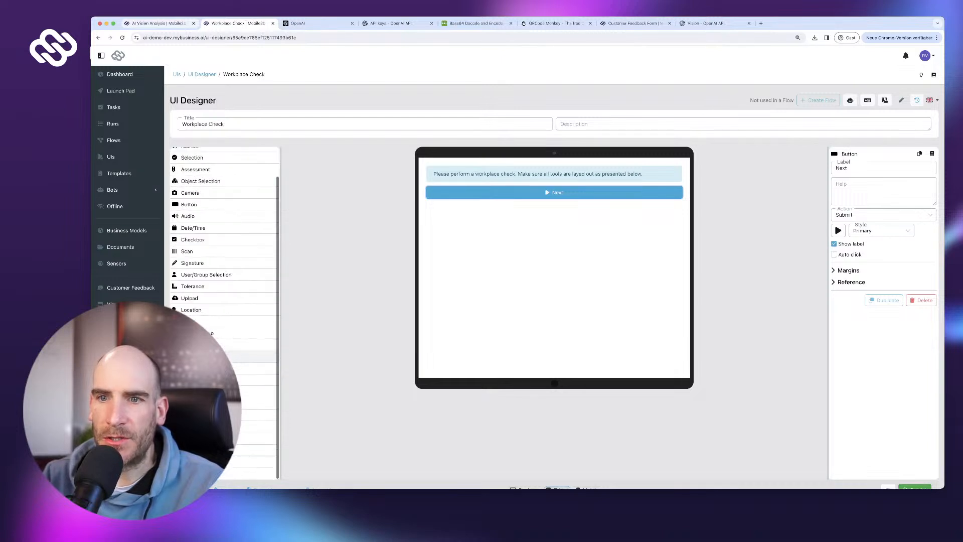
{"action": "scroll", "coordinate": [221, 380], "scroll_direction": "up", "scroll_amount": 3}
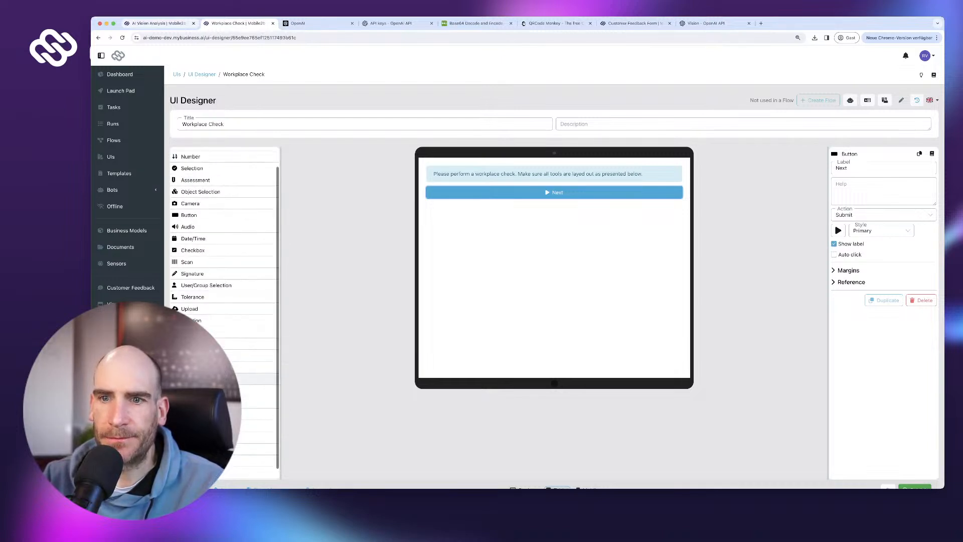
{"action": "scroll", "coordinate": [220, 380], "scroll_direction": "down", "scroll_amount": 5}
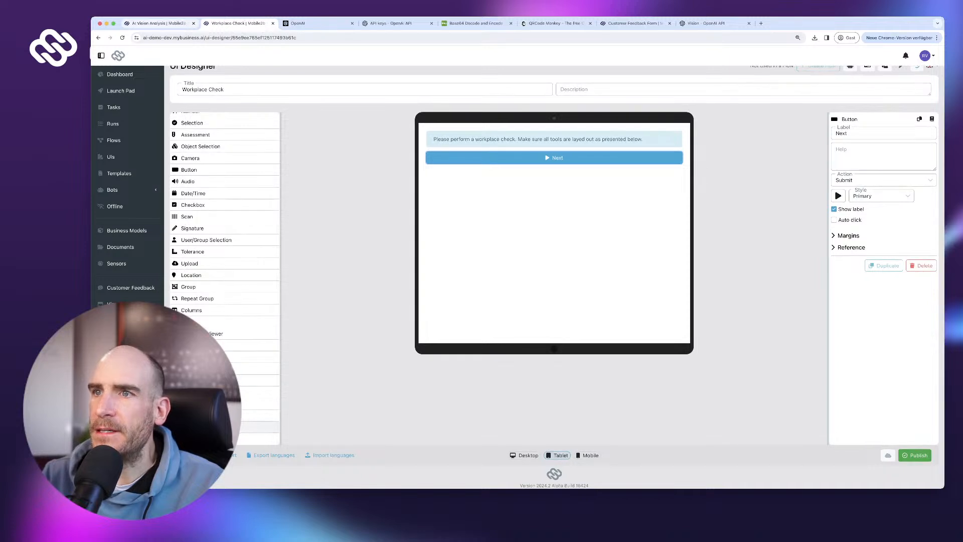
- Add an image component above Next and upload the reference cable photo
{"action": "left_click_drag", "start_coordinate": [225, 426], "coordinate": [512, 157]}
{"action": "scroll", "coordinate": [554, 241], "scroll_direction": "up", "scroll_amount": 2}
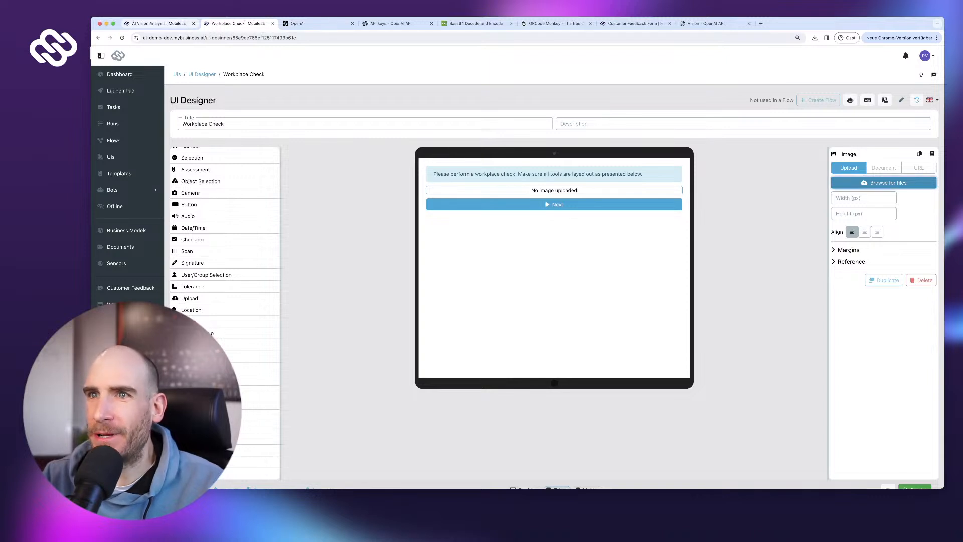
{"action": "left_click", "coordinate": [883, 182]}
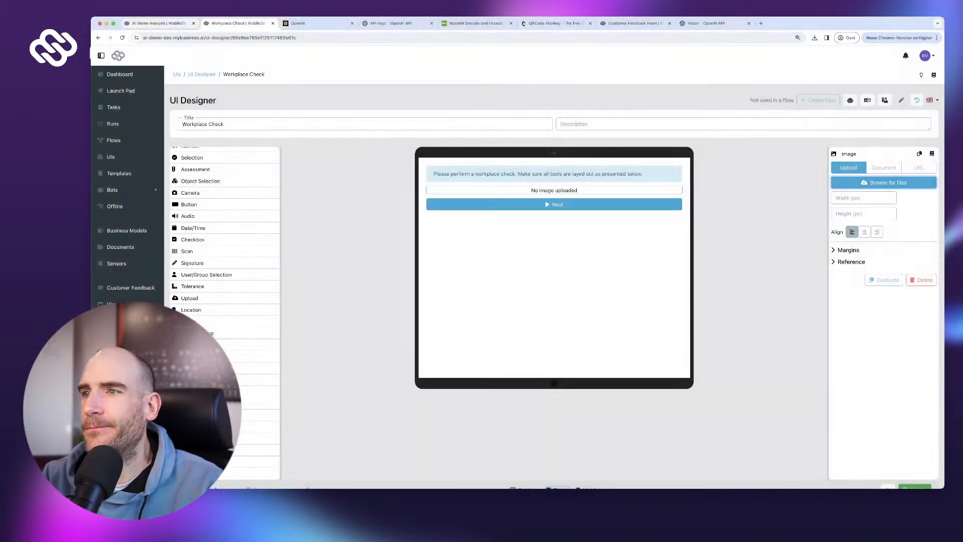
{"action": "scroll", "coordinate": [554, 267], "scroll_direction": "down", "scroll_amount": 5}
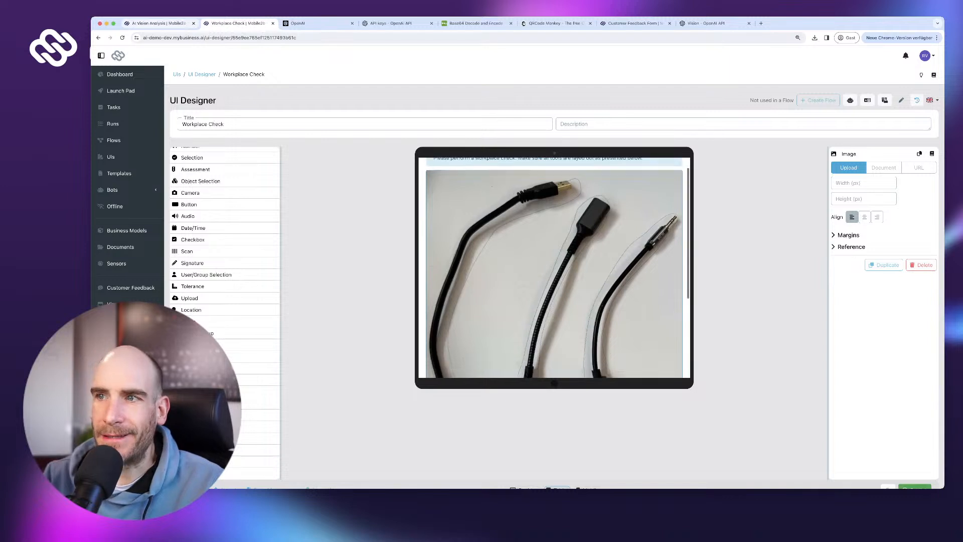
{"action": "scroll", "coordinate": [554, 267], "scroll_direction": "up", "scroll_amount": 4}
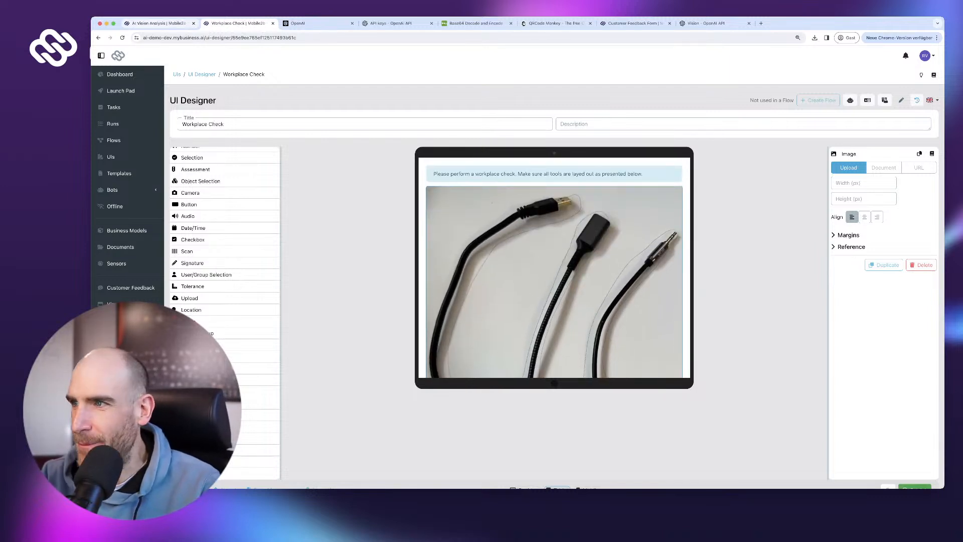
{"action": "scroll", "coordinate": [554, 267], "scroll_direction": "down", "scroll_amount": 3}
{"action": "scroll", "coordinate": [554, 267], "scroll_direction": "up", "scroll_amount": 3}
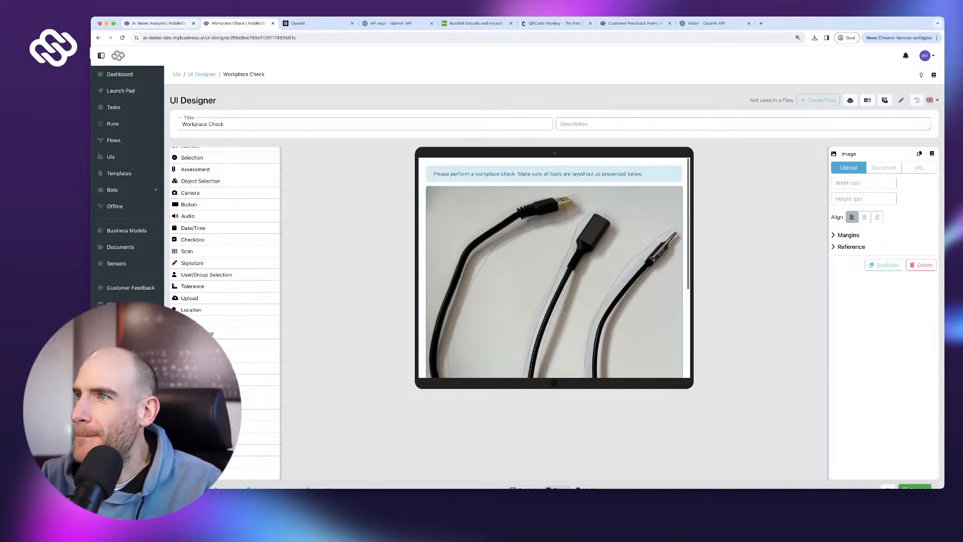
- Set the image height to 400 px and centre-align it
{"action": "left_click", "coordinate": [862, 183]}
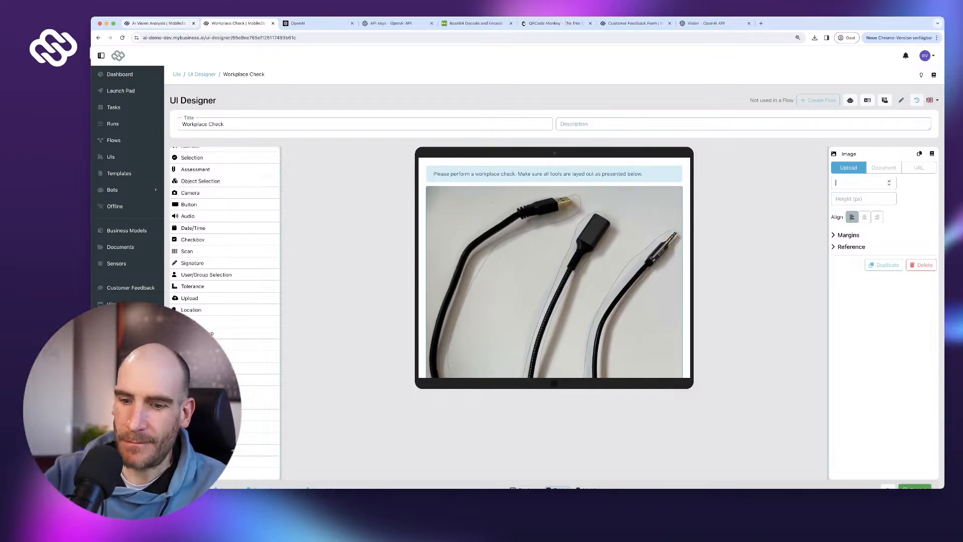
{"action": "left_click", "coordinate": [862, 198]}
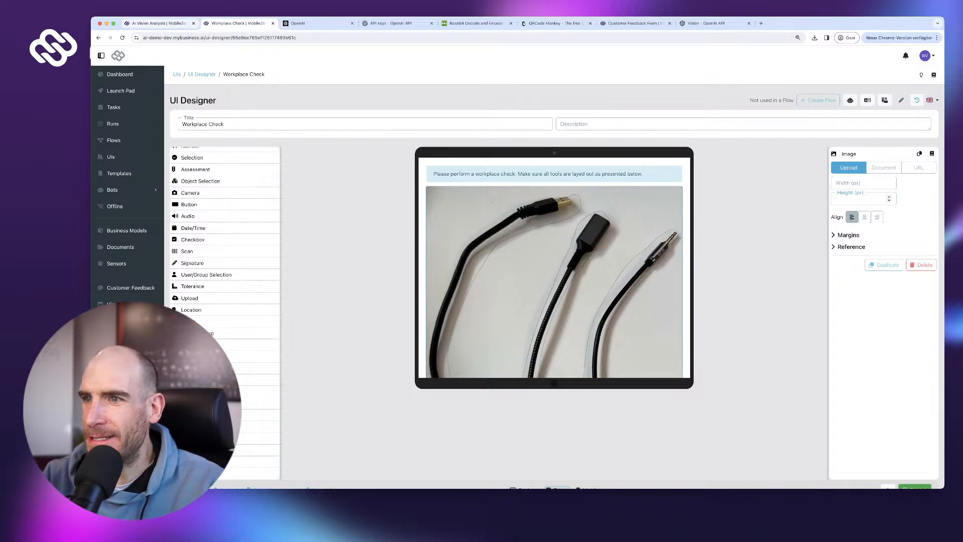
{"action": "type", "text": "500"}
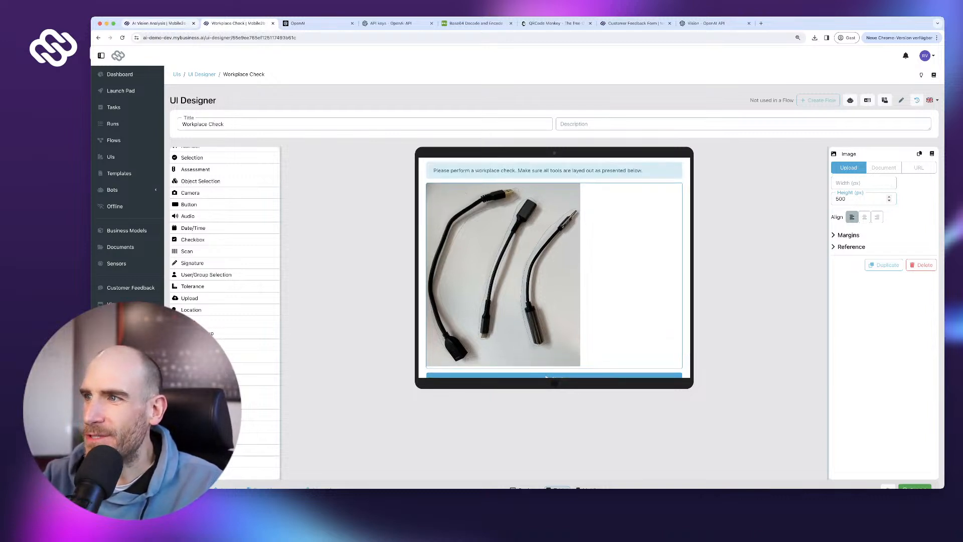
{"action": "left_click_drag", "start_coordinate": [853, 193], "coordinate": [834, 199]}
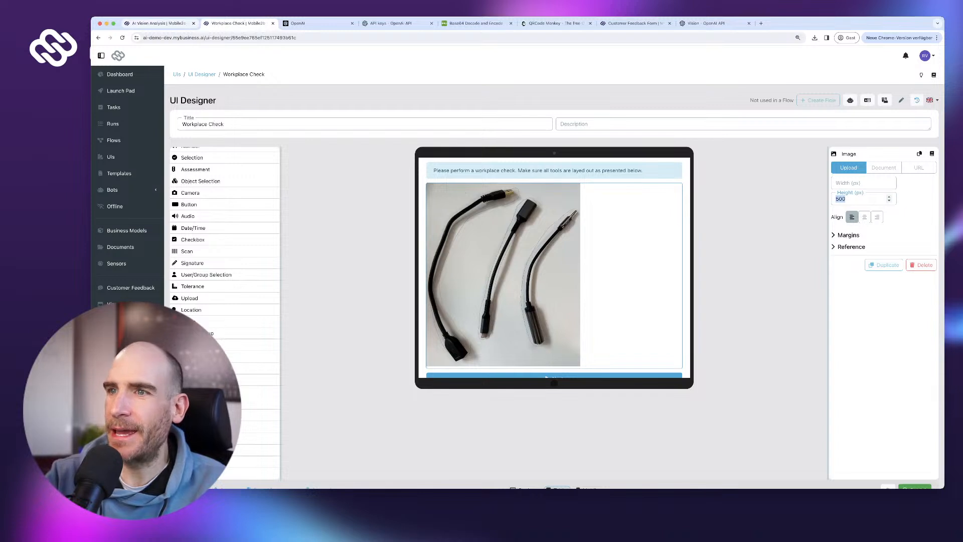
{"action": "type", "text": "400"}
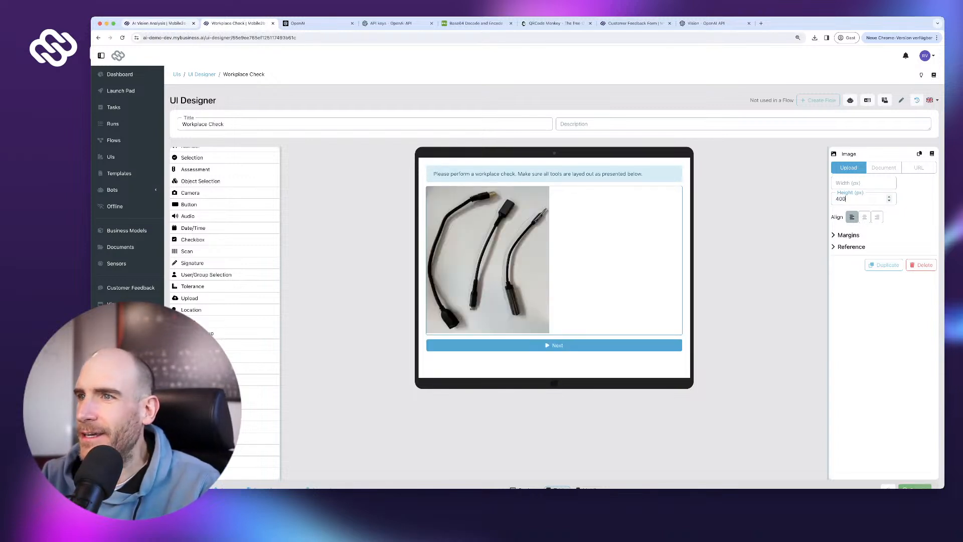
{"action": "left_click", "coordinate": [864, 217]}
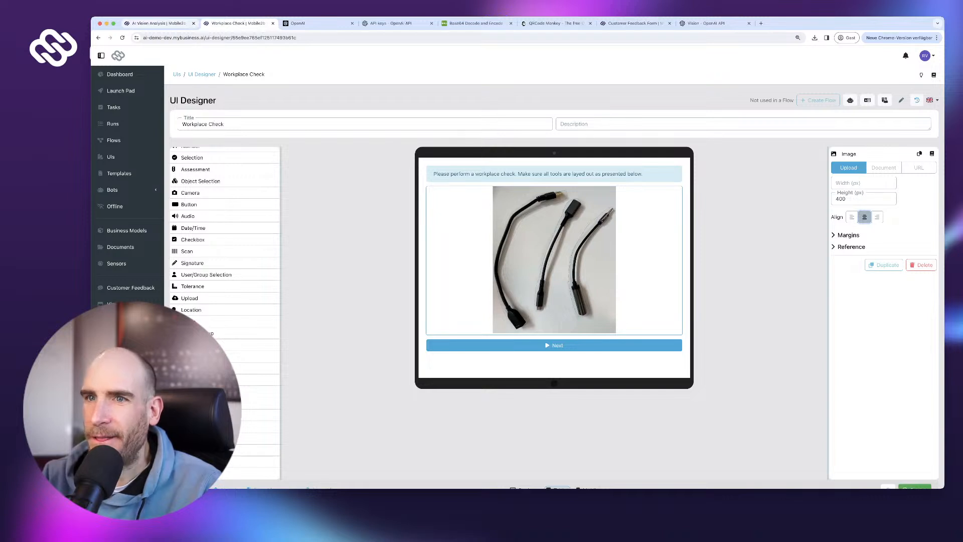
- Add a required Camera field labelled 'Take photo of current setup' under the cable photo
{"action": "left_click", "coordinate": [174, 198]}
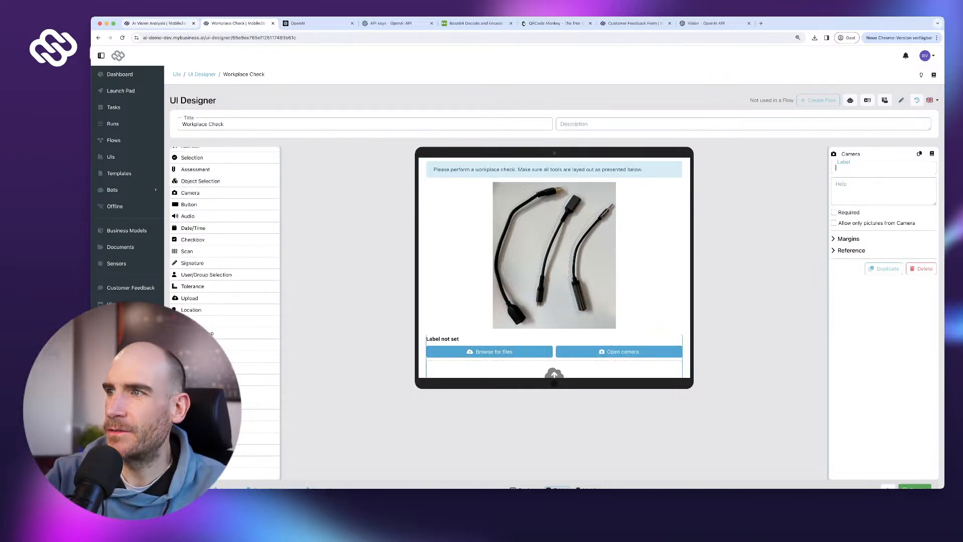
{"action": "type", "text": "Take pho"}
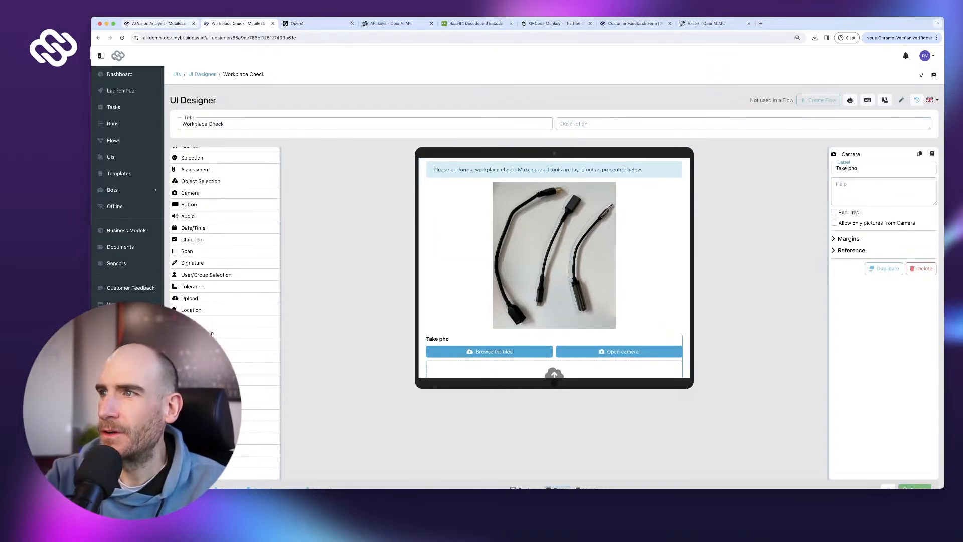
{"action": "type", "text": "to i"}
{"action": "type", "text": "f cur"}
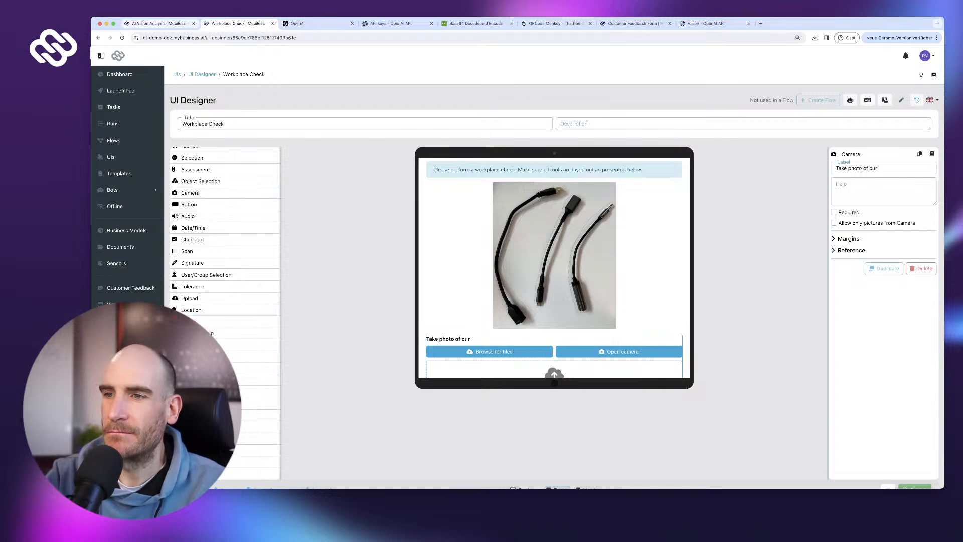
{"action": "type", "text": "rent"}
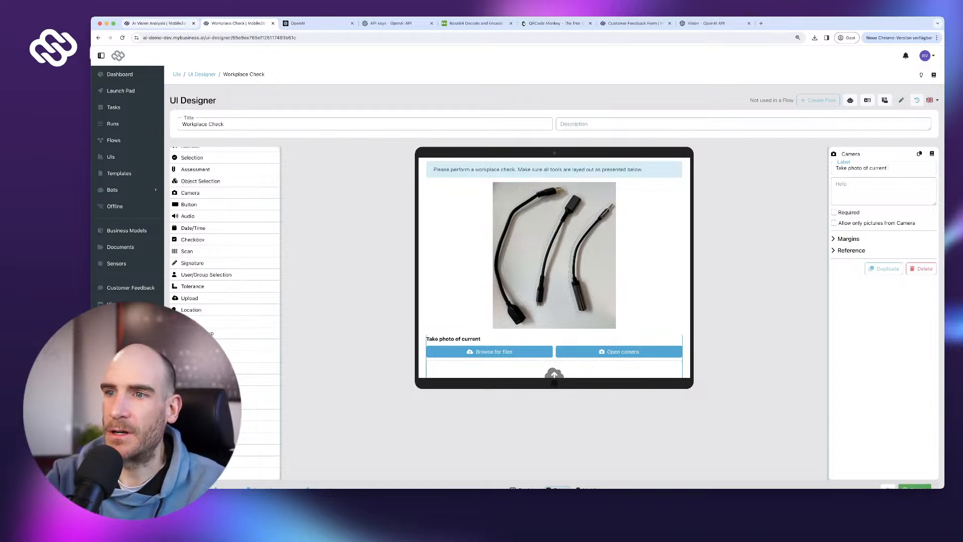
{"action": "type", "text": " work"}
{"action": "key", "text": "BackSpace"}
{"action": "key", "text": "BackSpace"}
{"action": "key", "text": "BackSpace"}
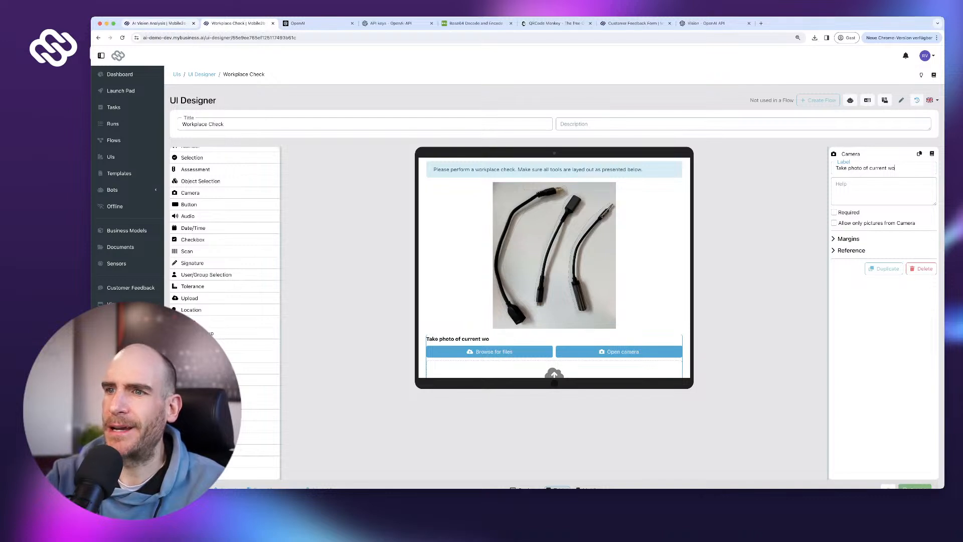
{"action": "type", "text": "setup"}
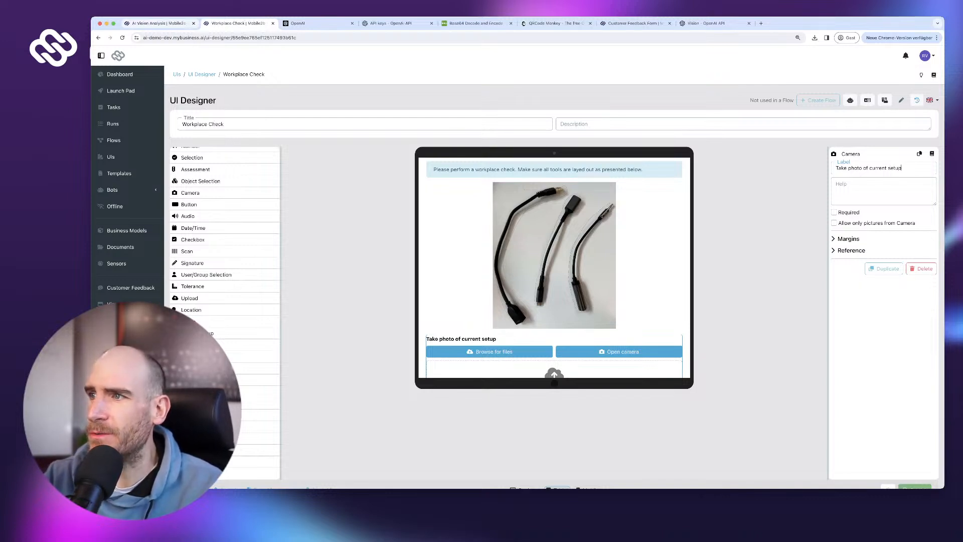
{"action": "left_click", "coordinate": [833, 212]}
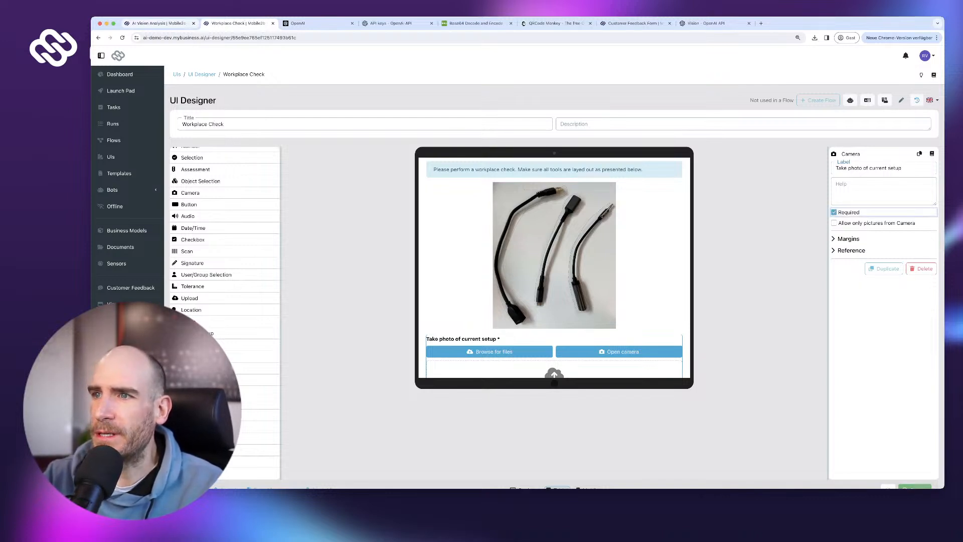
{"action": "scroll", "coordinate": [554, 267], "scroll_direction": "down", "scroll_amount": 1}
{"action": "scroll", "coordinate": [554, 267], "scroll_direction": "up", "scroll_amount": 1}
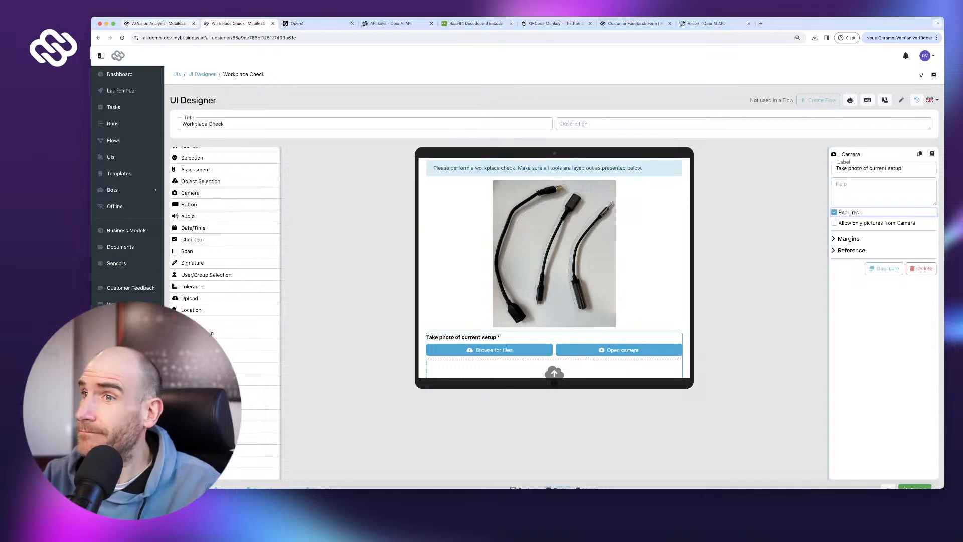
{"action": "scroll", "coordinate": [554, 267], "scroll_direction": "down", "scroll_amount": 2}
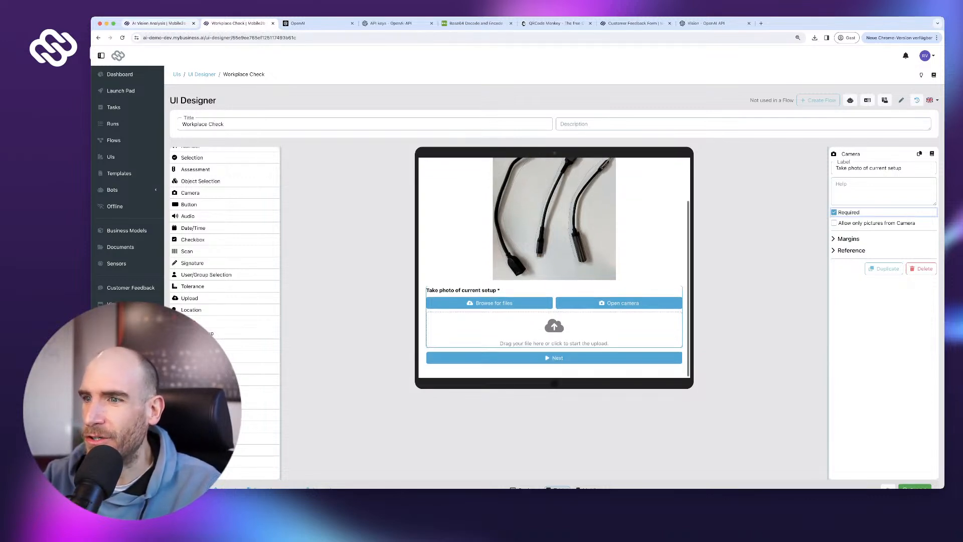
- Restyle the Next button as a green Success button labelled 'Finish' and publish the UI
{"action": "left_click", "coordinate": [554, 356]}
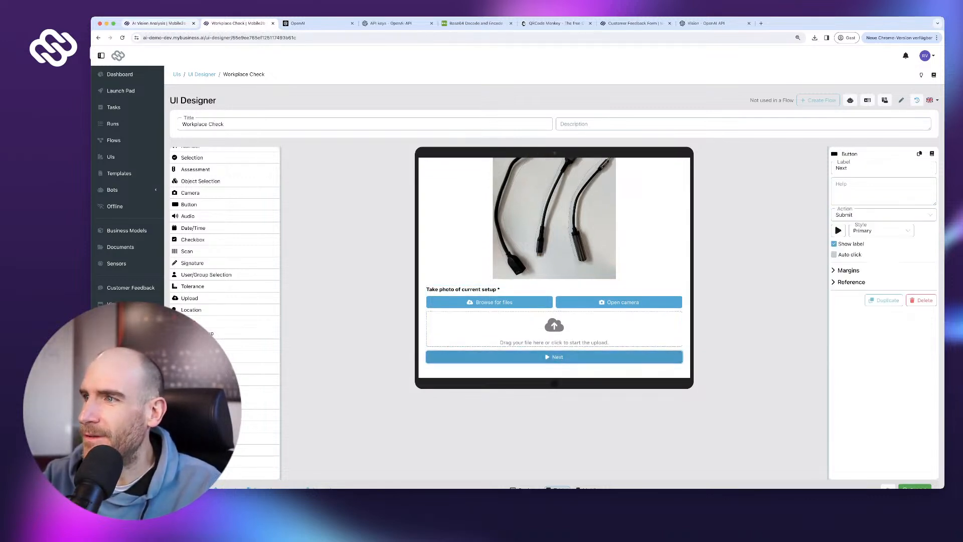
{"action": "left_click", "coordinate": [880, 231]}
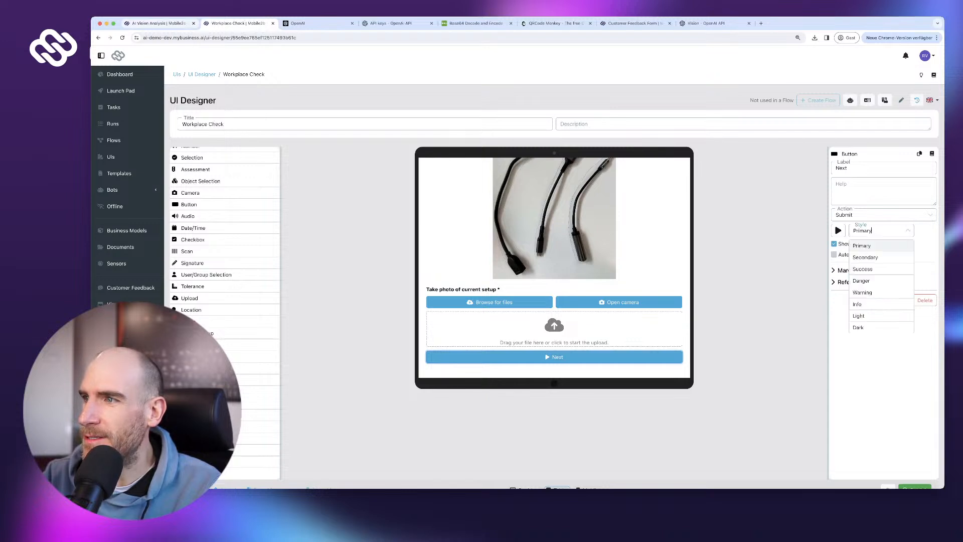
{"action": "left_click", "coordinate": [881, 268]}
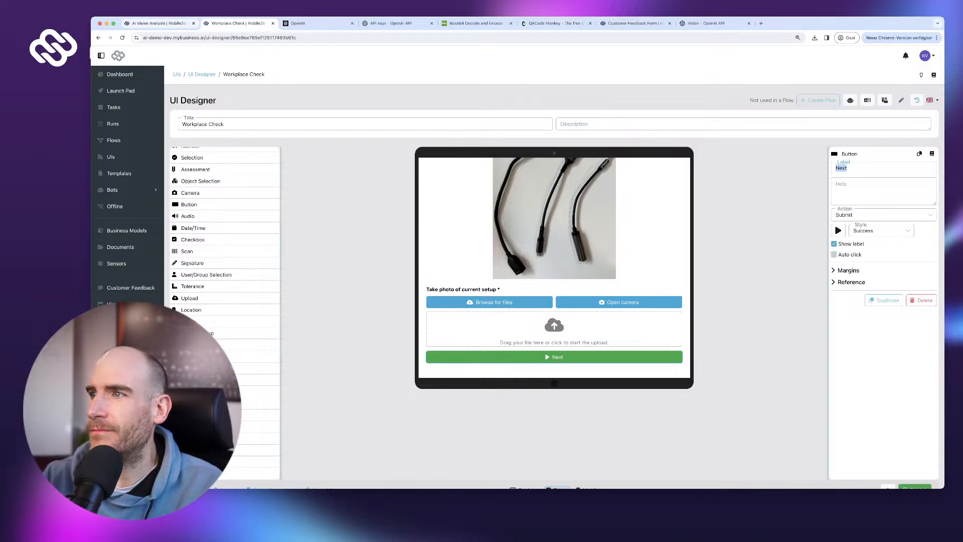
{"action": "type", "text": "Finish"}
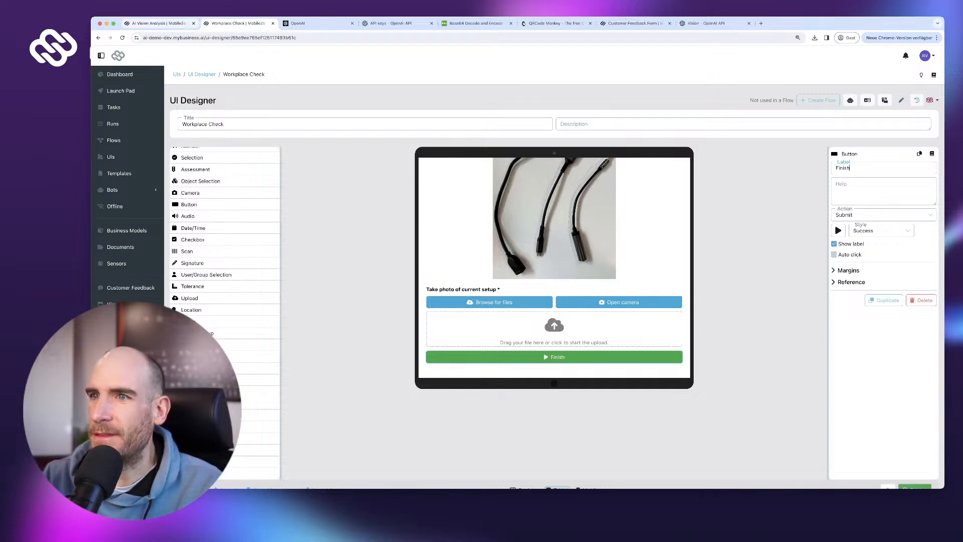
{"action": "scroll", "coordinate": [554, 268], "scroll_direction": "up", "scroll_amount": 2}
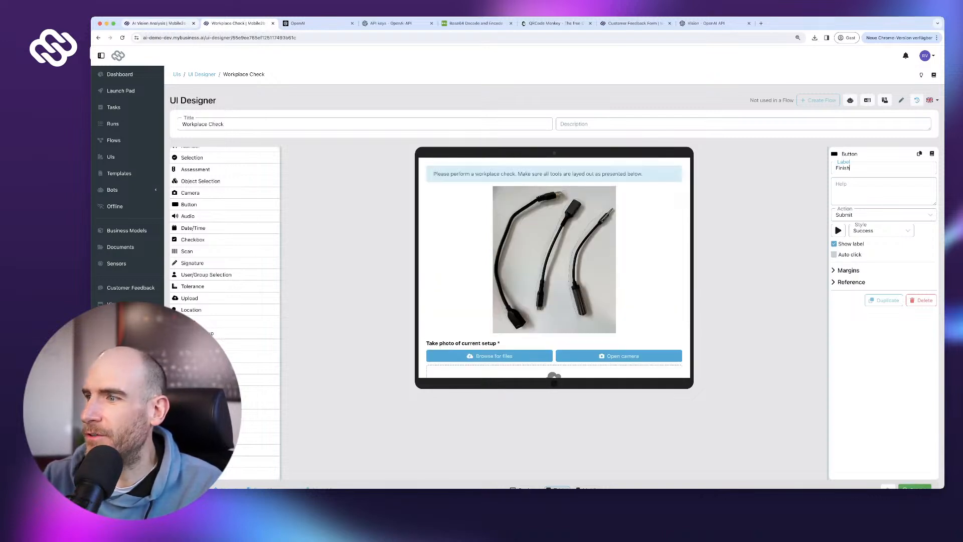
{"action": "scroll", "coordinate": [555, 267], "scroll_direction": "down", "scroll_amount": 2}
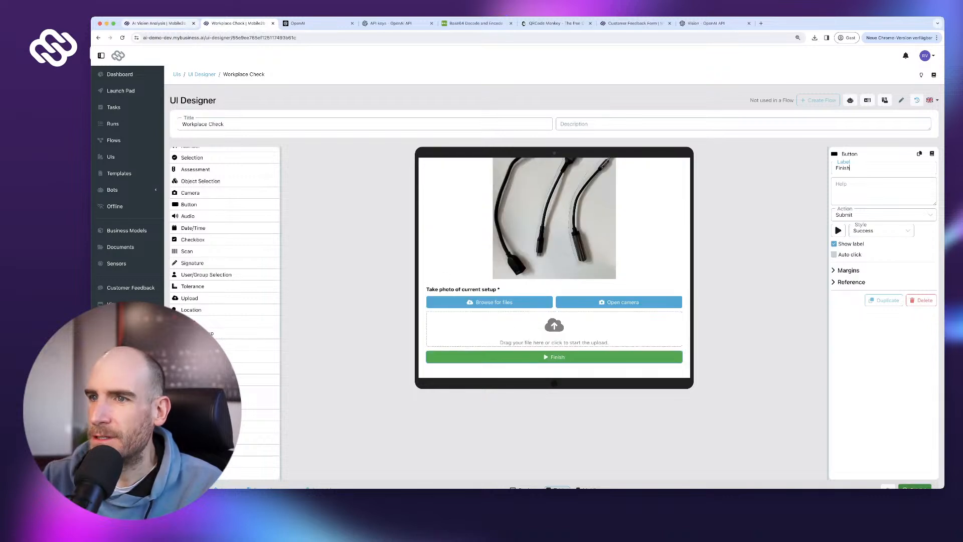
{"action": "left_click", "coordinate": [914, 487]}
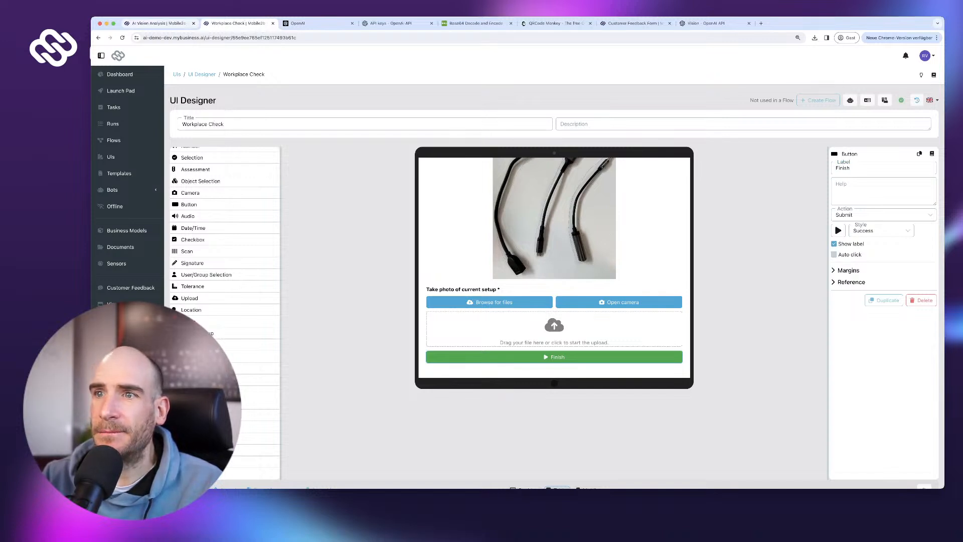
- Add a 'Workplace Check UI' step after Start linked to the Workplace Check form, moving End right
{"action": "left_click", "coordinate": [158, 23]}
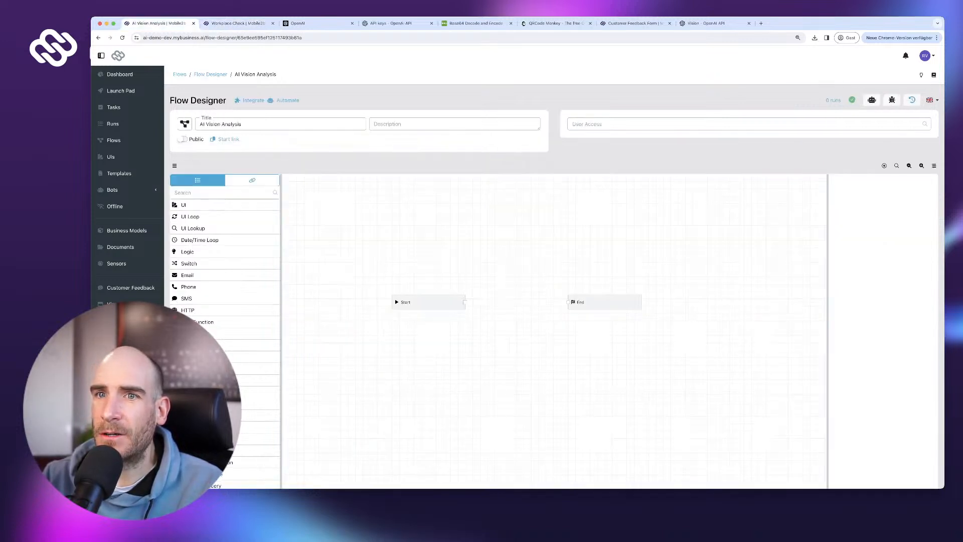
{"action": "left_click", "coordinate": [201, 204]}
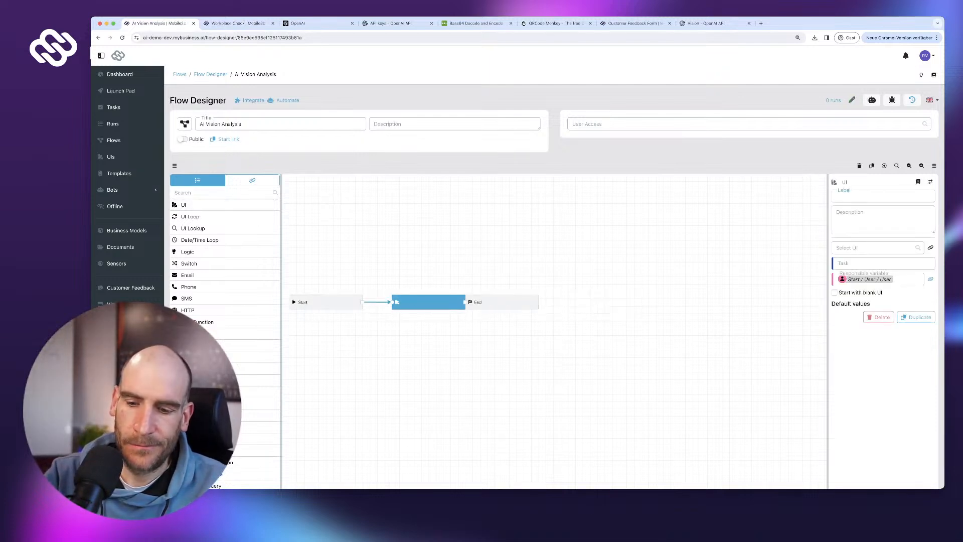
{"action": "type", "text": "Workflo"}
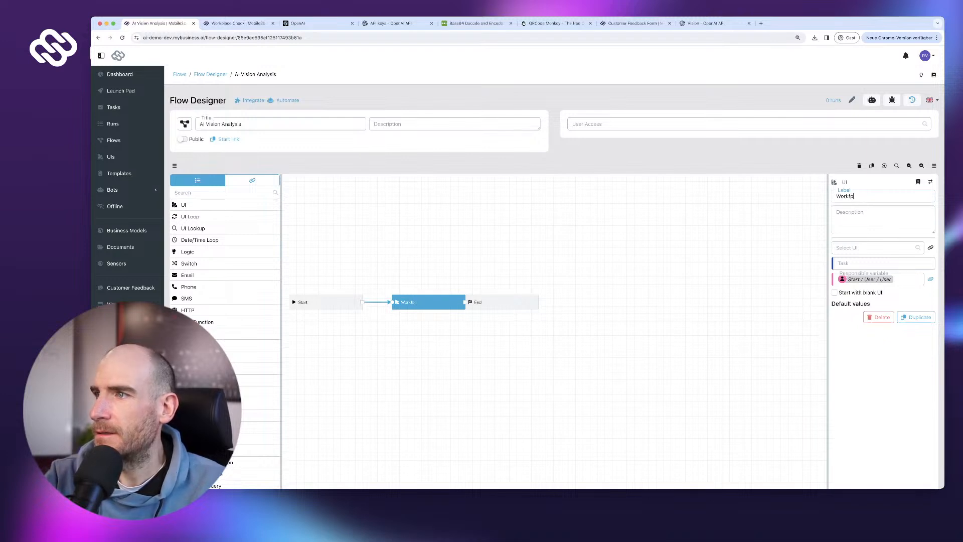
{"action": "type", "text": "kp"}
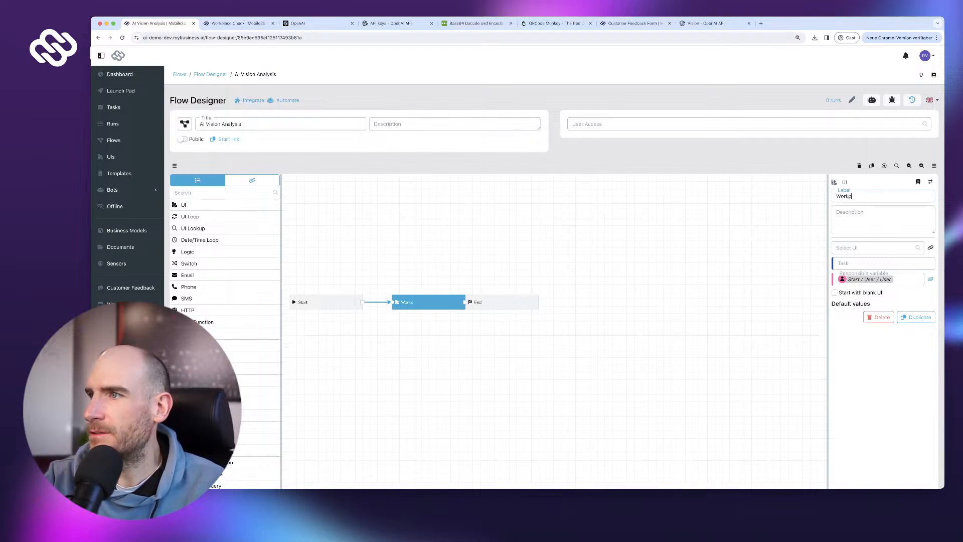
{"action": "type", "text": "lace Check UI"}
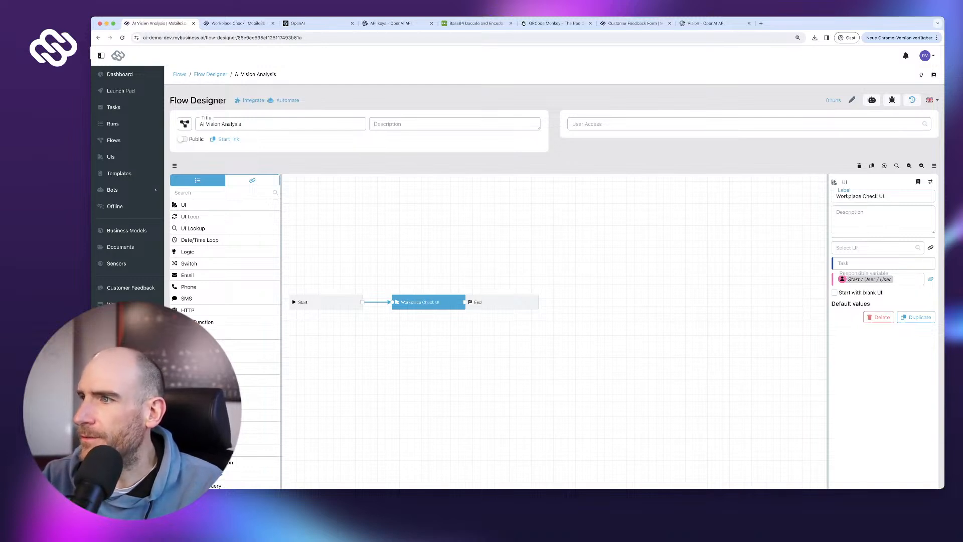
{"action": "left_click", "coordinate": [872, 248]}
{"action": "left_click", "coordinate": [872, 274]}
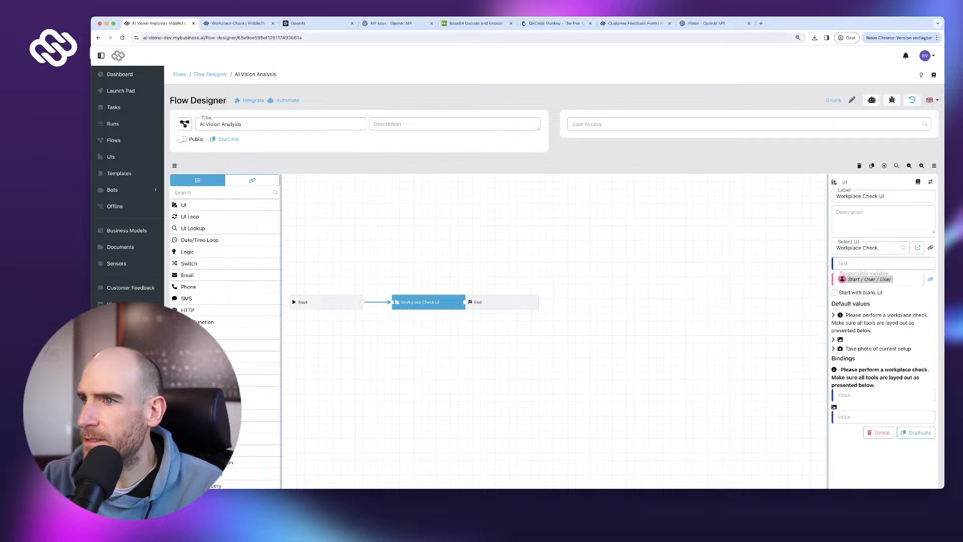
{"action": "left_click_drag", "start_coordinate": [501, 302], "coordinate": [653, 295]}
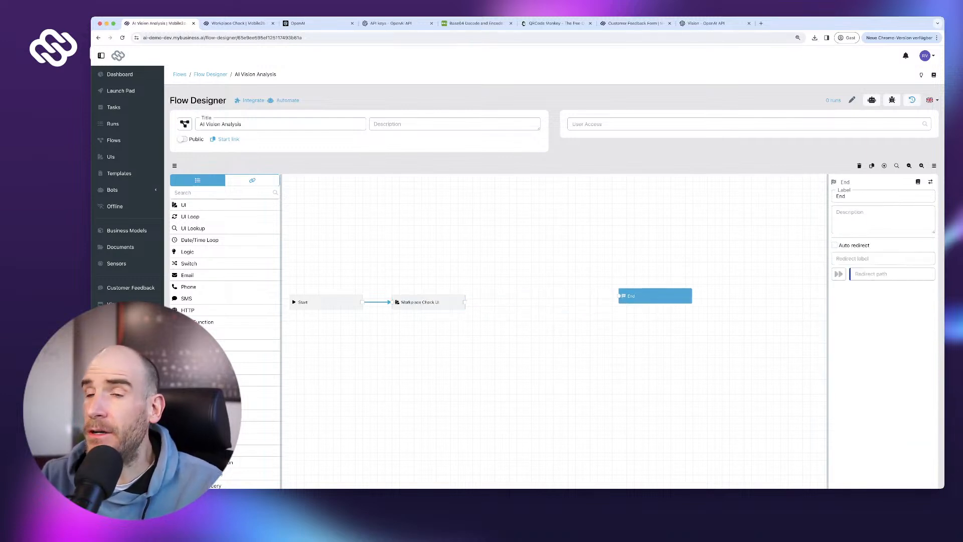
{"action": "scroll", "coordinate": [653, 296], "scroll_direction": "down", "scroll_amount": 3}
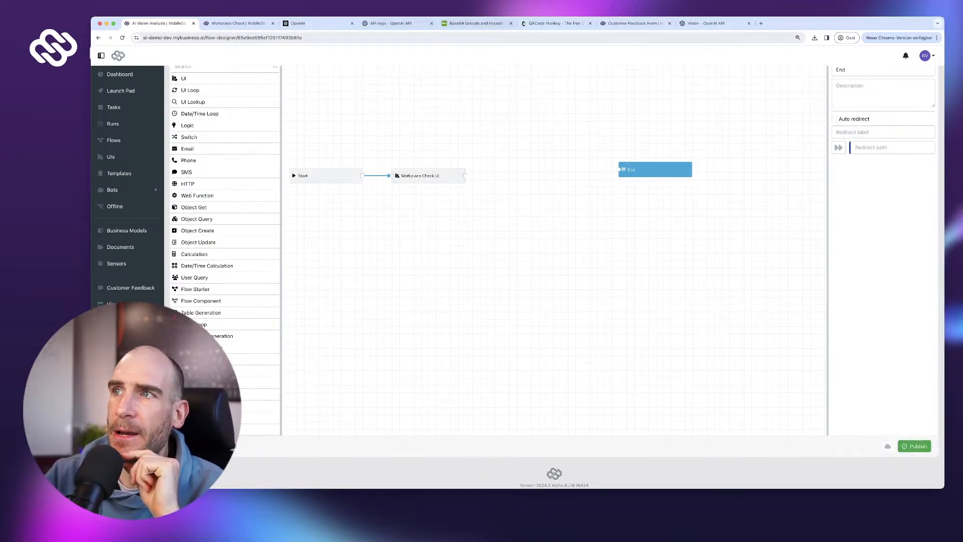
- Bring up the Vision guide's 'Uploading base 64 encoded images' Python example
{"action": "left_click", "coordinate": [705, 23]}
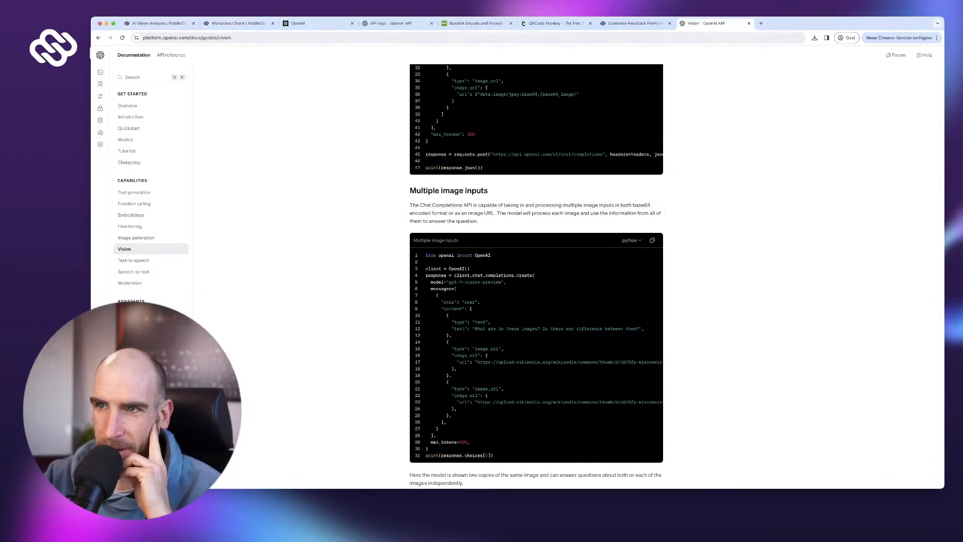
{"action": "scroll", "coordinate": [535, 275], "scroll_direction": "up", "scroll_amount": 6}
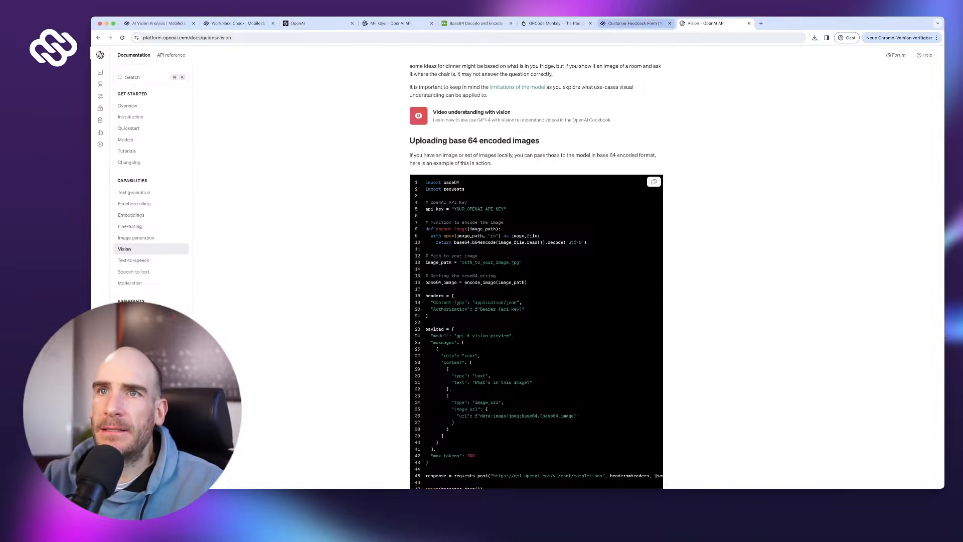
- Glance at the Workplace Check UI tab, then return to the AI Vision Analysis flow
{"action": "left_click", "coordinate": [236, 24]}
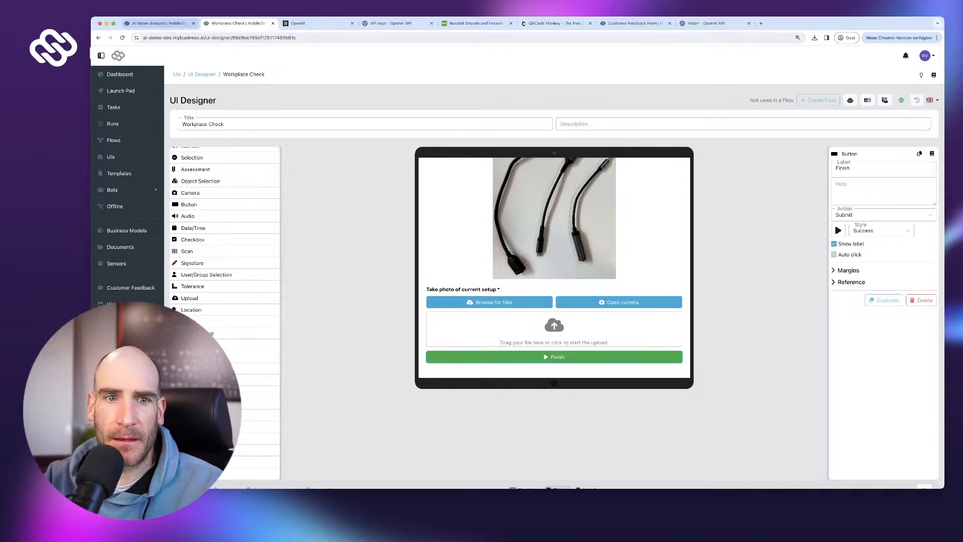
{"action": "left_click", "coordinate": [158, 23]}
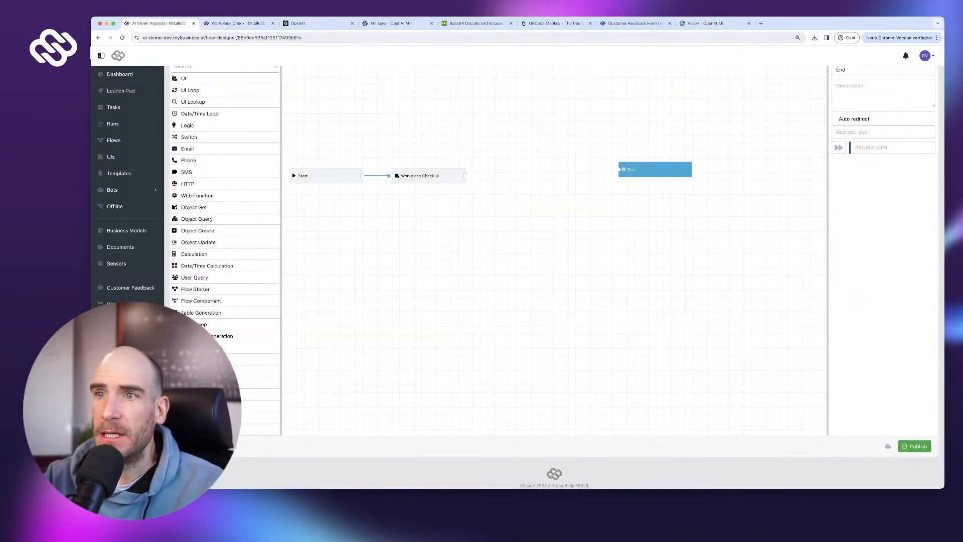
{"action": "scroll", "coordinate": [200, 183], "scroll_direction": "up", "scroll_amount": 2}
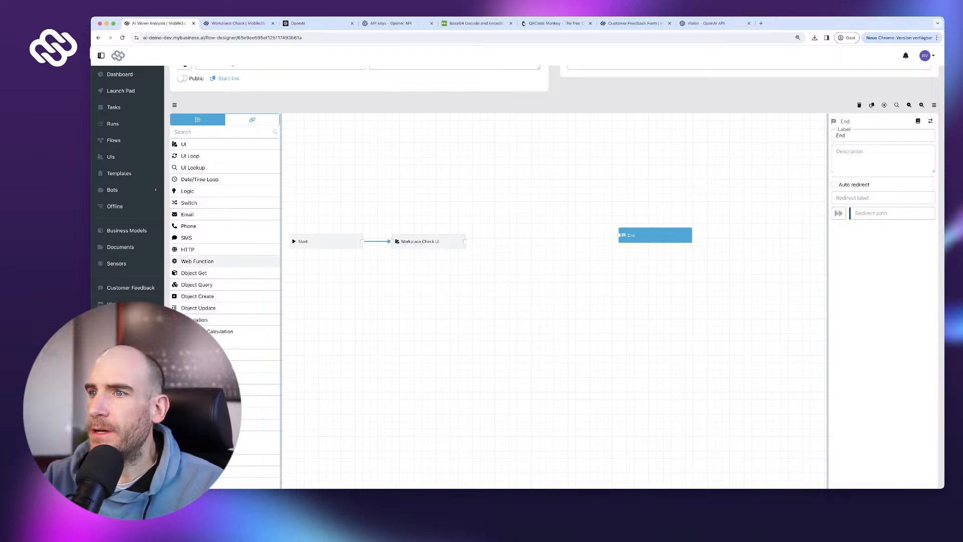
- Drop in a Web Function step labelled 'Encode picture to Base64' and wire the Finish output to it
{"action": "left_click_drag", "start_coordinate": [197, 261], "coordinate": [531, 249]}
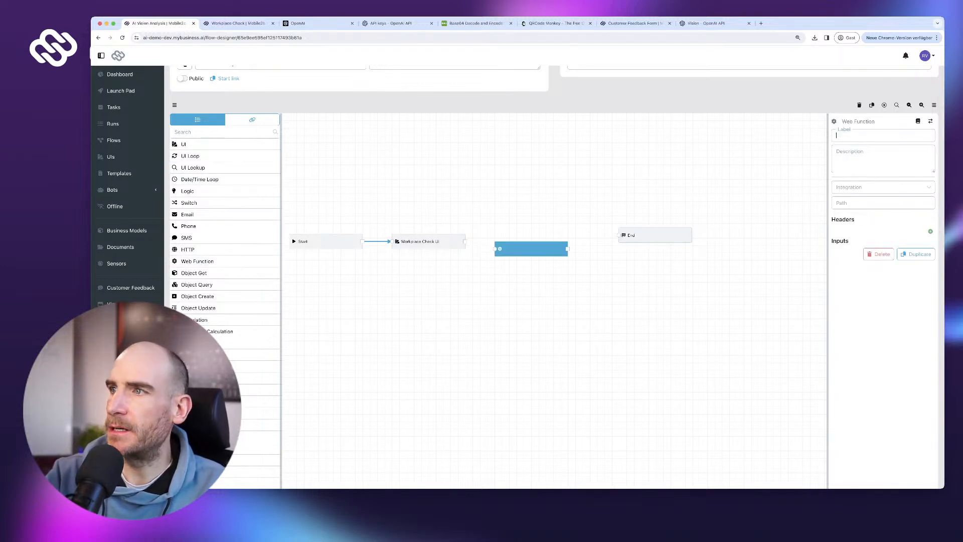
{"action": "type", "text": "A"}
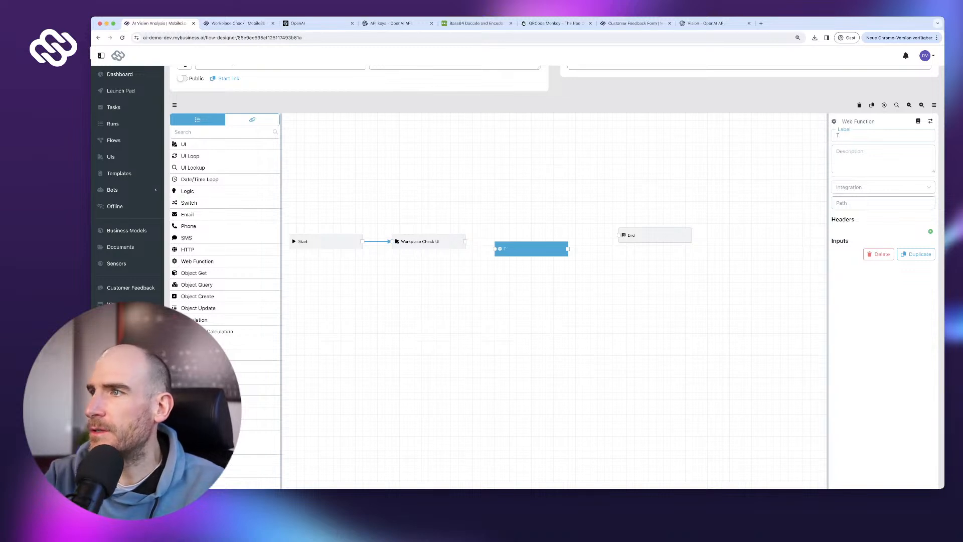
{"action": "key", "text": "BackSpace"}
{"action": "type", "text": "Envode"}
{"action": "key", "text": "BackSpace"}
{"action": "key", "text": "BackSpace"}
{"action": "key", "text": "BackSpace"}
{"action": "key", "text": "BackSpace"}
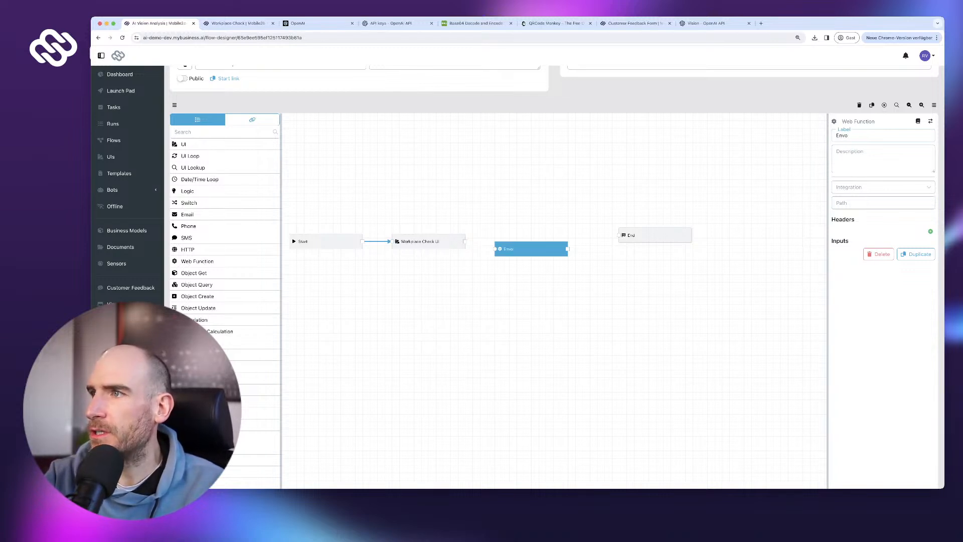
{"action": "type", "text": "code pic"}
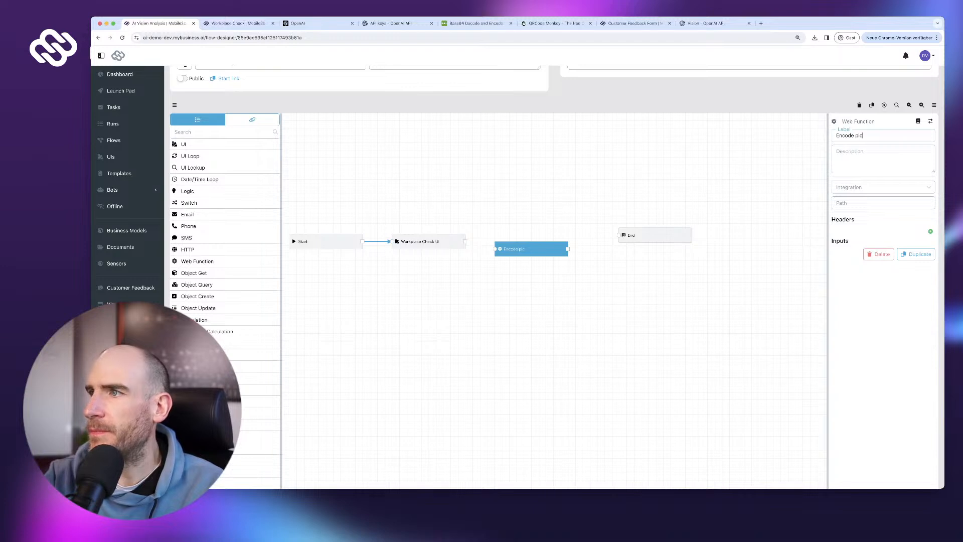
{"action": "type", "text": "ture to Base64"}
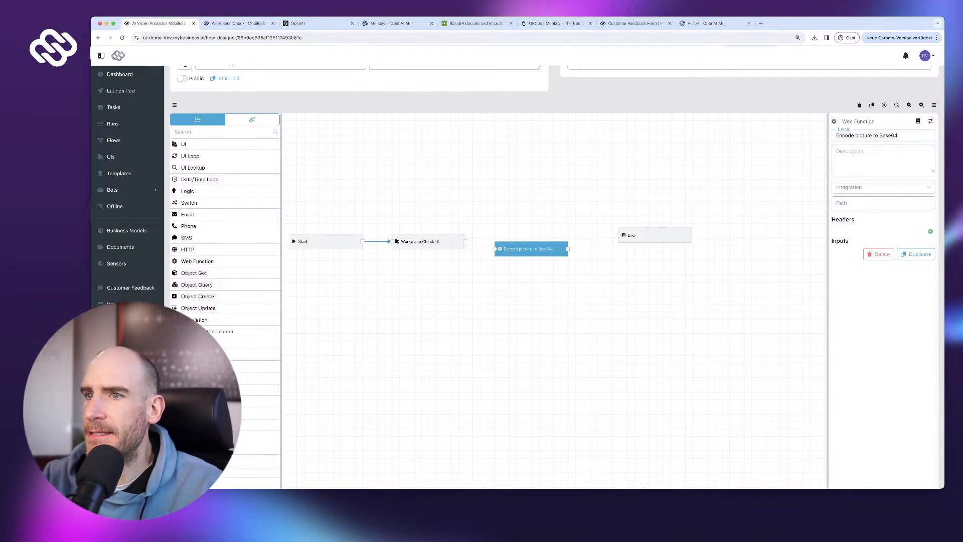
{"action": "scroll", "coordinate": [465, 258], "scroll_direction": "up", "scroll_amount": 1}
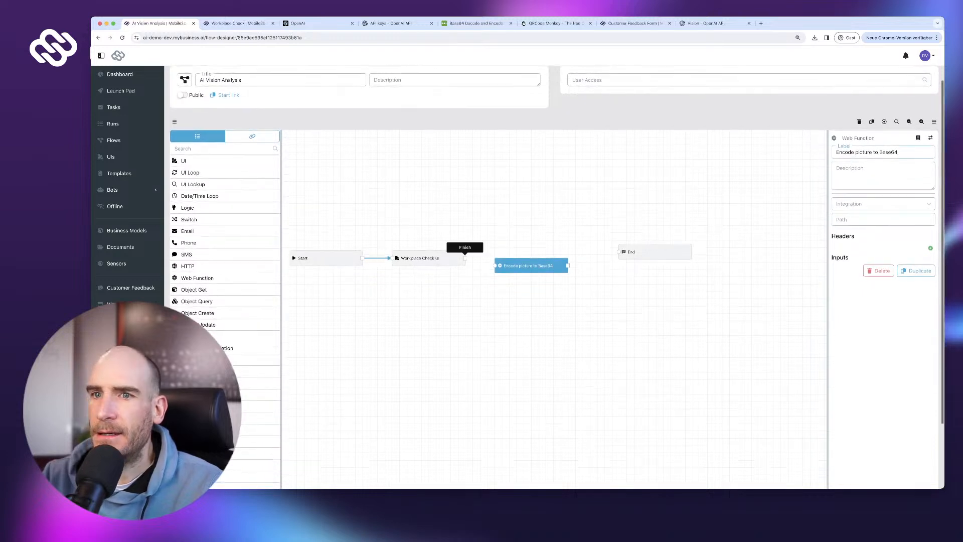
{"action": "left_click_drag", "start_coordinate": [465, 258], "coordinate": [495, 264]}
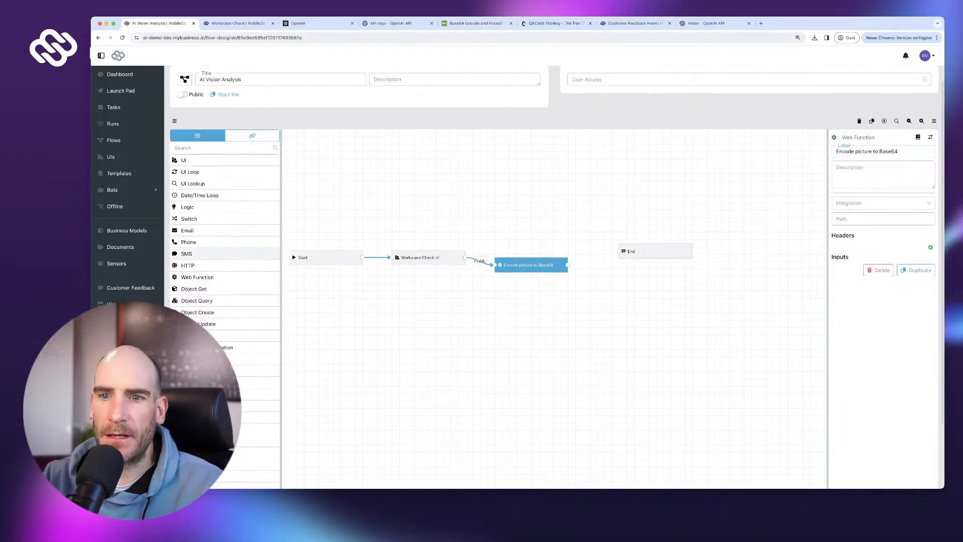
{"action": "scroll", "coordinate": [224, 300], "scroll_direction": "down", "scroll_amount": 5}
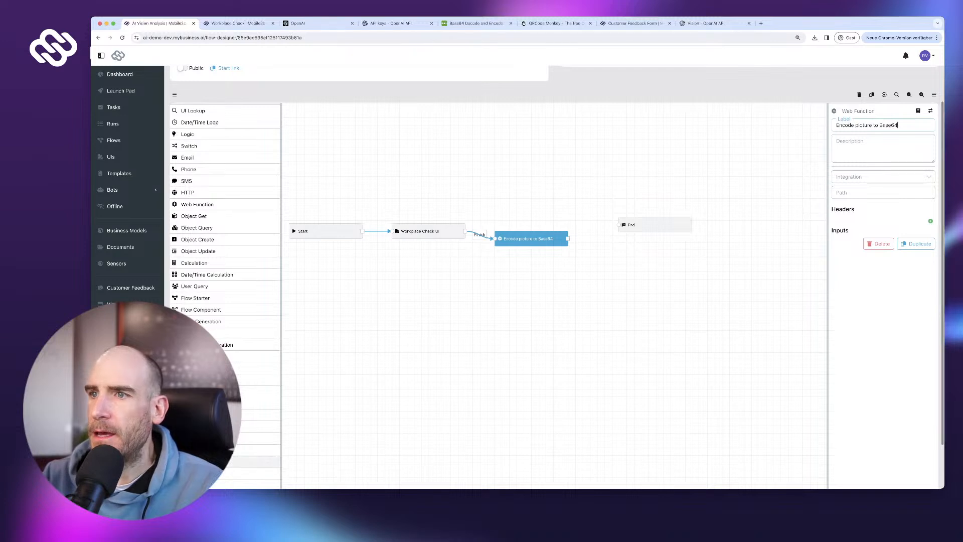
- Add an OpenAI step labelled 'Have OpenAI compare pictures' beside the encode step
{"action": "left_click_drag", "start_coordinate": [224, 472], "coordinate": [549, 270]}
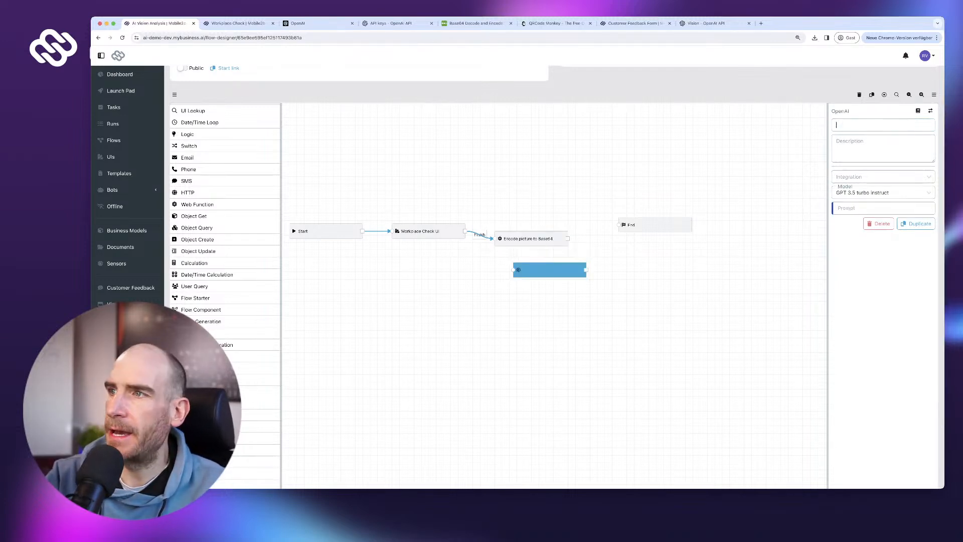
{"action": "type", "text": "Have O"}
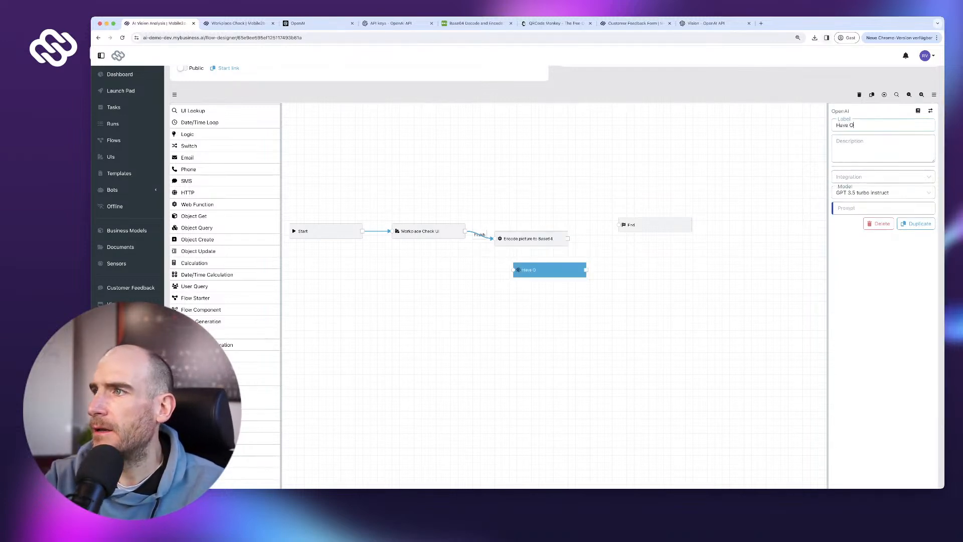
{"action": "type", "text": "penAI compa"}
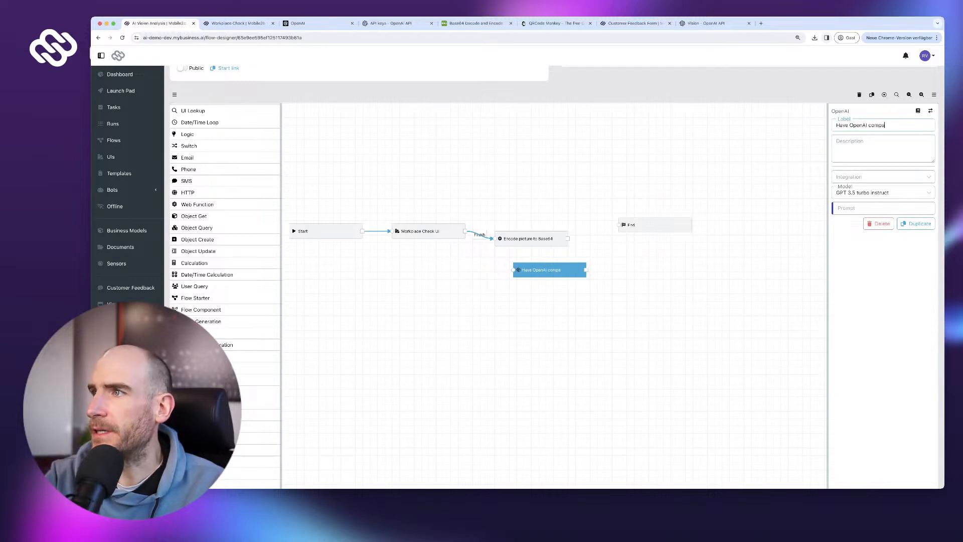
{"action": "type", "text": "re pictures"}
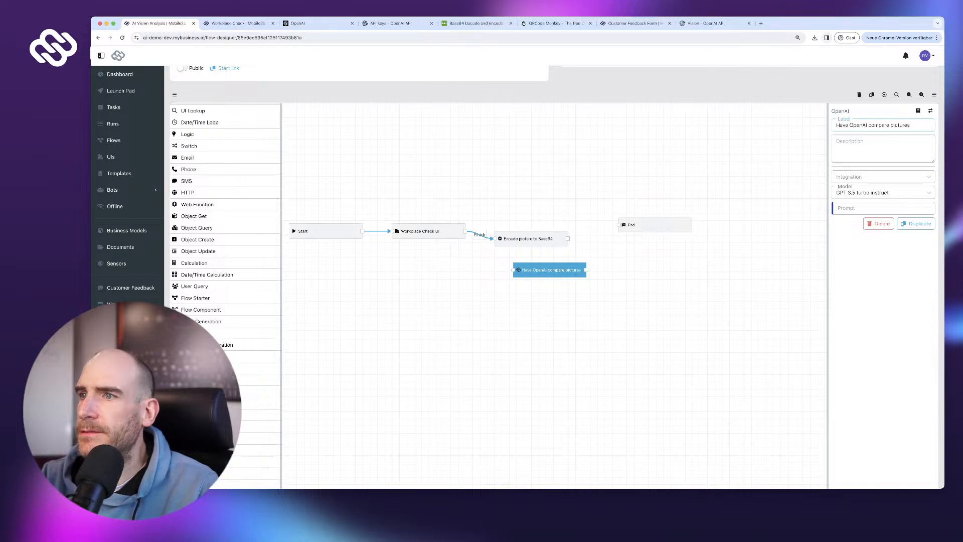
{"action": "left_click_drag", "start_coordinate": [621, 225], "coordinate": [723, 219]}
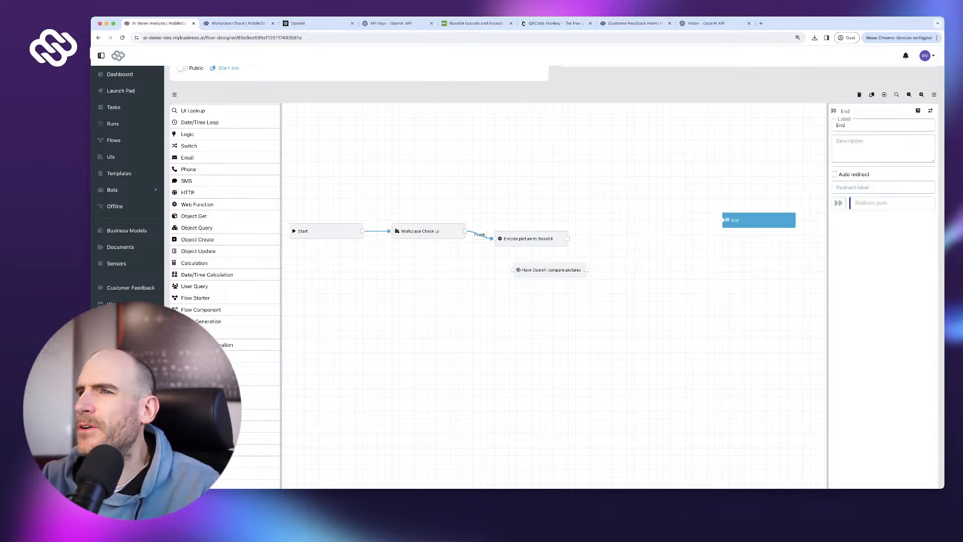
{"action": "left_click_drag", "start_coordinate": [550, 269], "coordinate": [721, 220]}
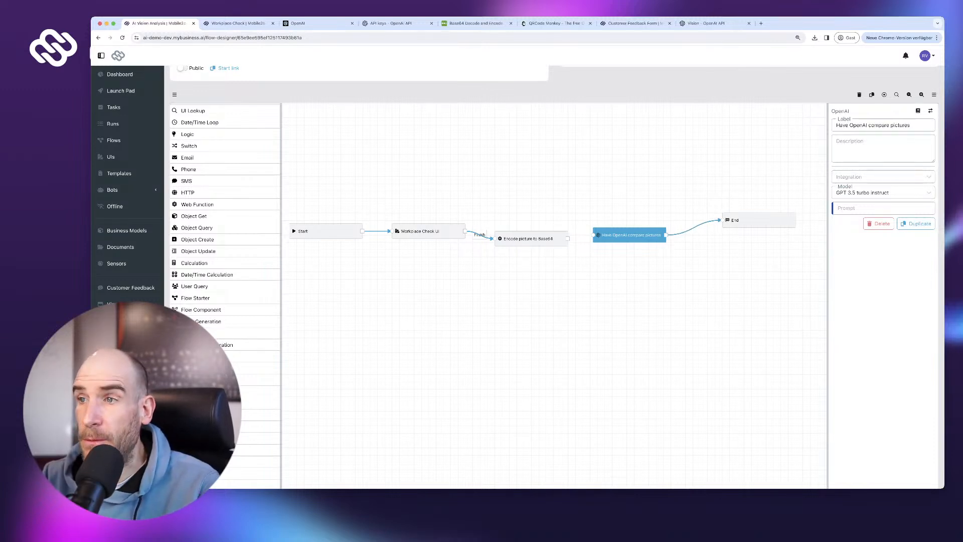
- Connect the encode step to the OpenAI step, tidy their positions, and publish the flow
{"action": "left_click_drag", "start_coordinate": [568, 238], "coordinate": [592, 234]}
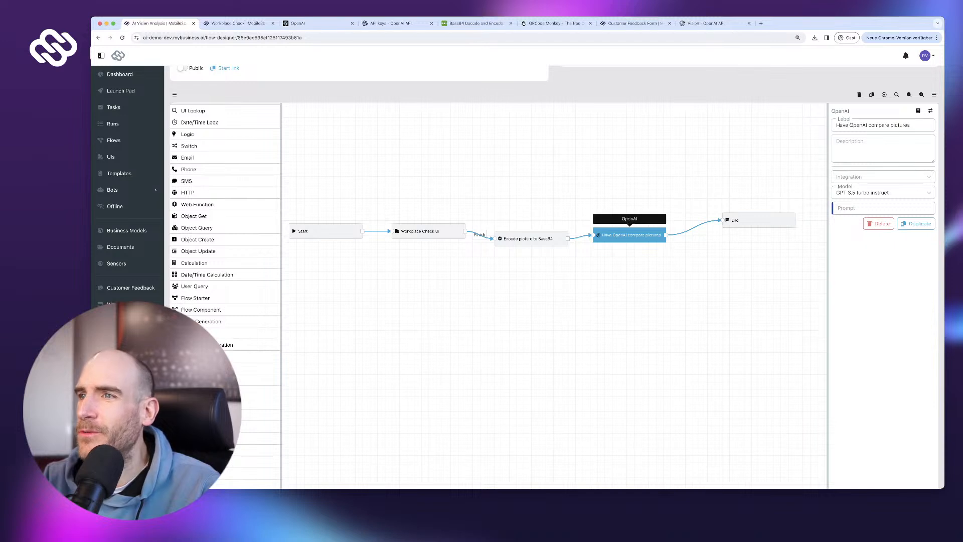
{"action": "left_click_drag", "start_coordinate": [531, 239], "coordinate": [538, 232]}
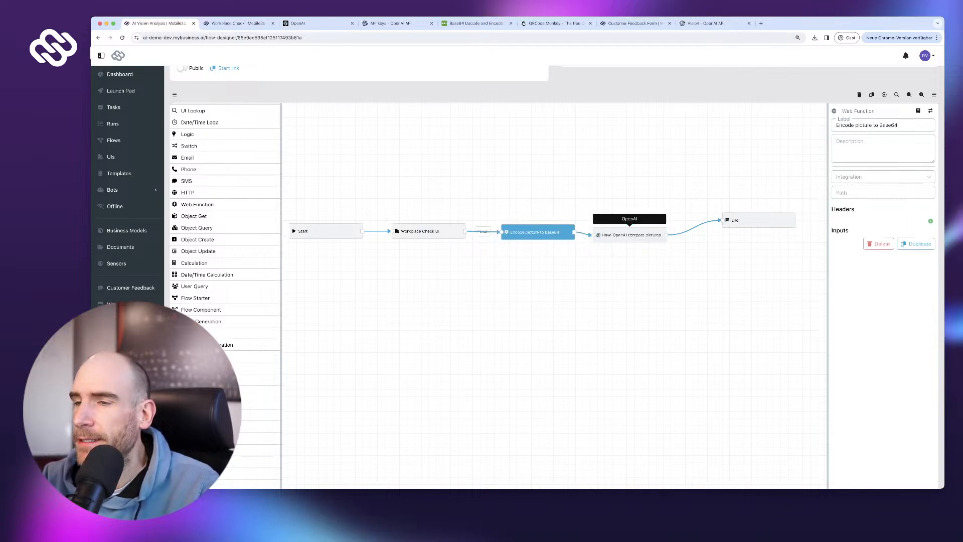
{"action": "left_click_drag", "start_coordinate": [629, 235], "coordinate": [640, 229]}
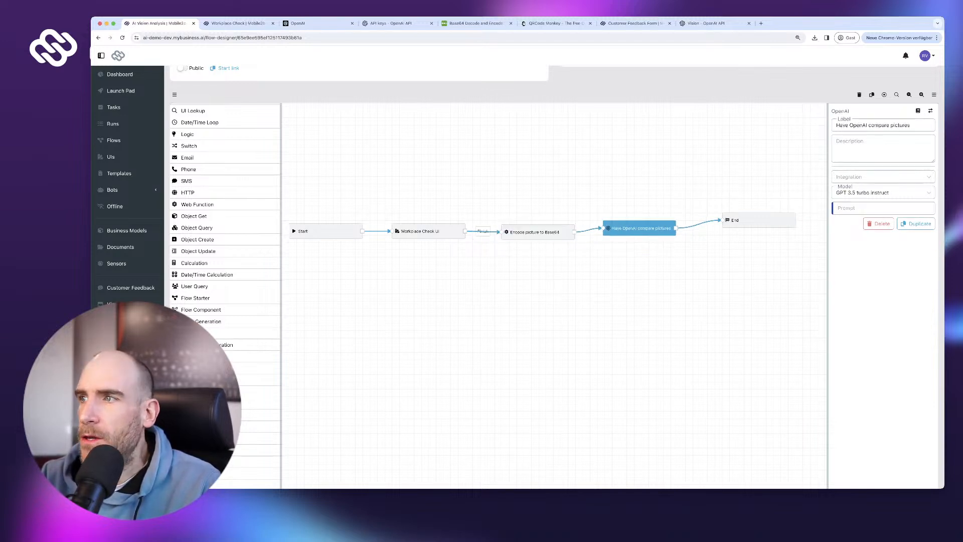
{"action": "left_click", "coordinate": [537, 232]}
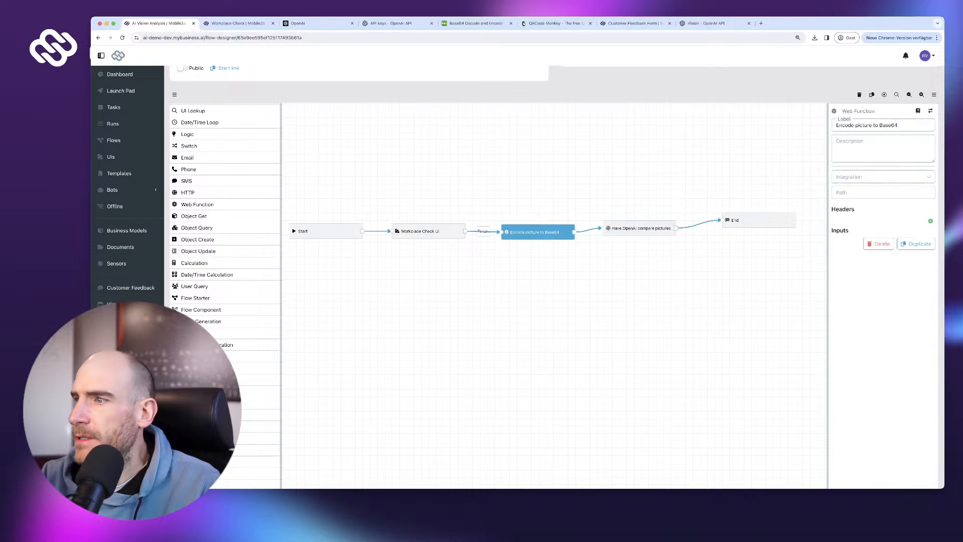
{"action": "scroll", "coordinate": [554, 281], "scroll_direction": "down", "scroll_amount": 3}
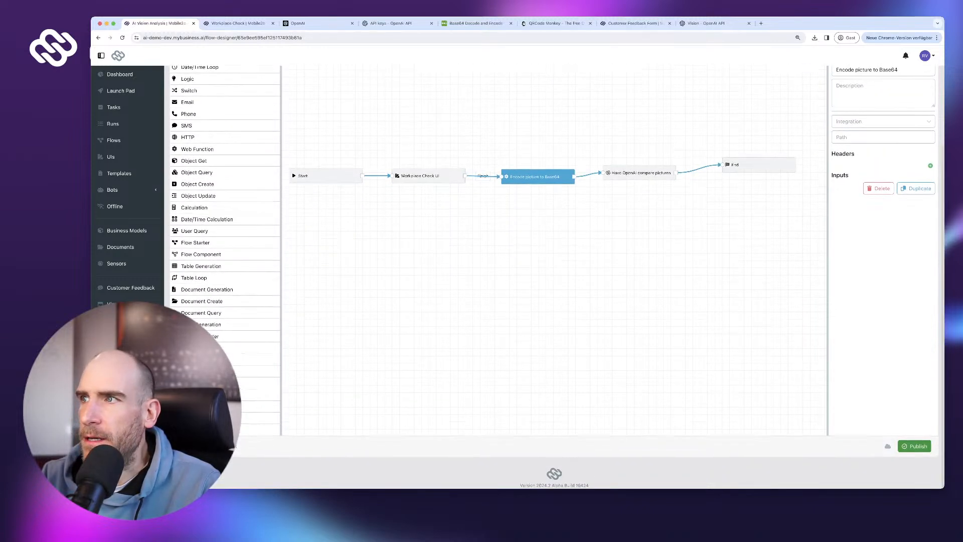
{"action": "left_click", "coordinate": [914, 446]}
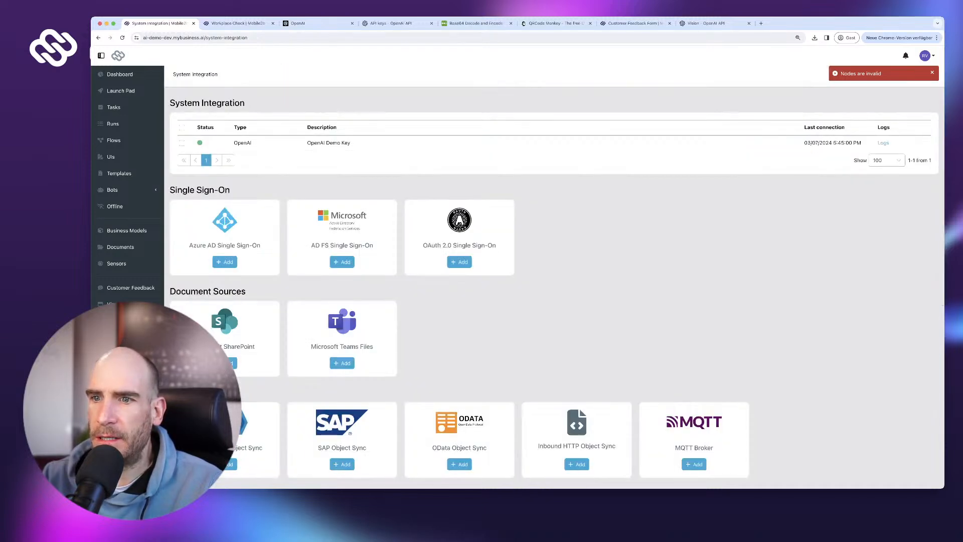
{"action": "scroll", "coordinate": [554, 275], "scroll_direction": "down", "scroll_amount": 6}
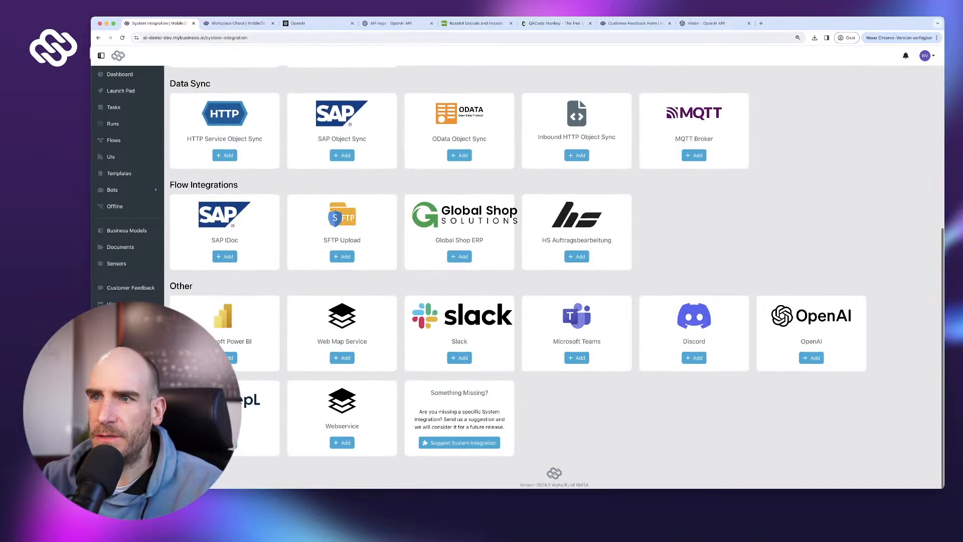
{"action": "left_click", "coordinate": [342, 442]}
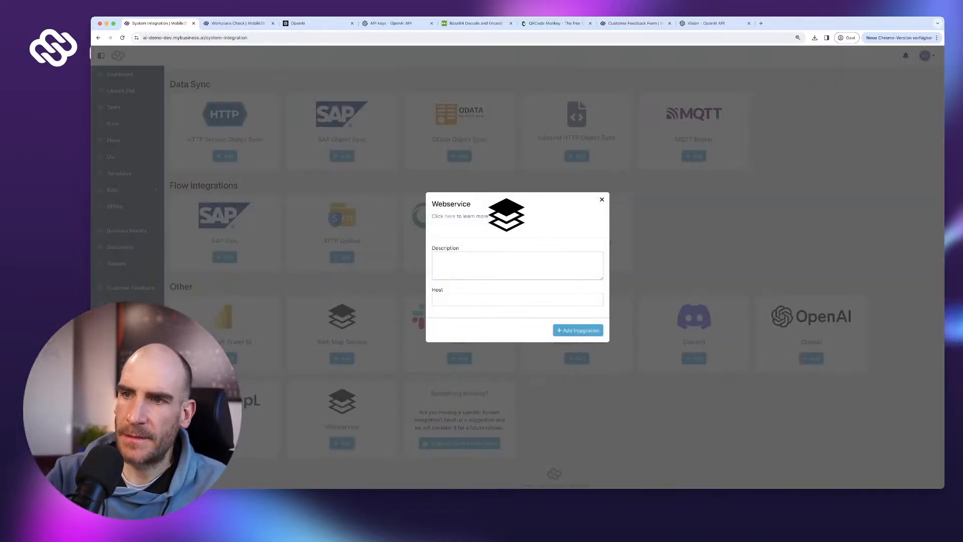
{"action": "type", "text": "Mobile"}
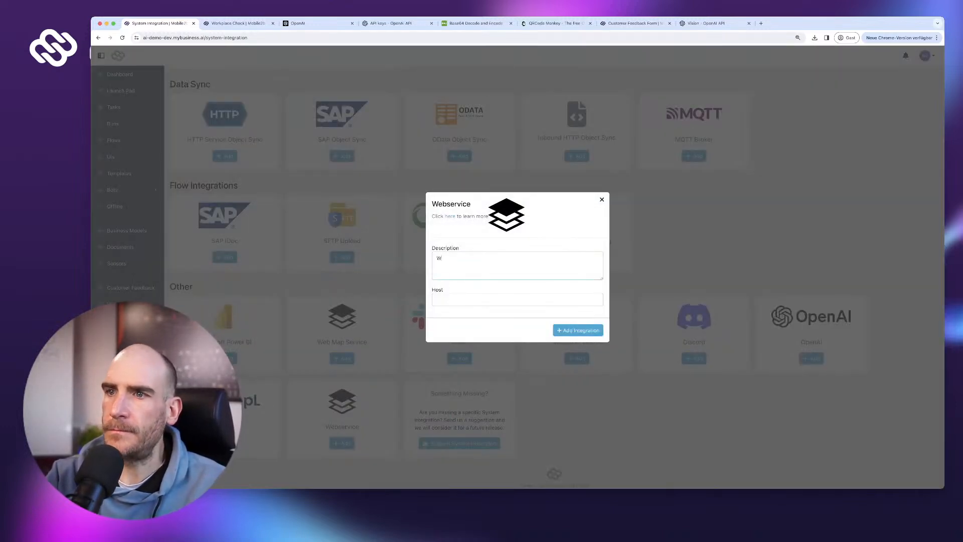
{"action": "type", "text": "2b"}
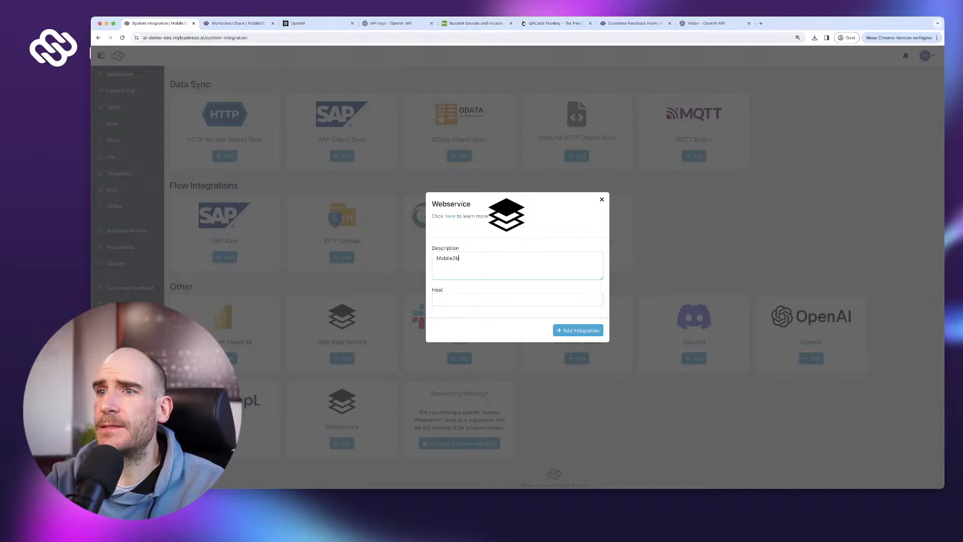
{"action": "type", "text": " Web Functions"}
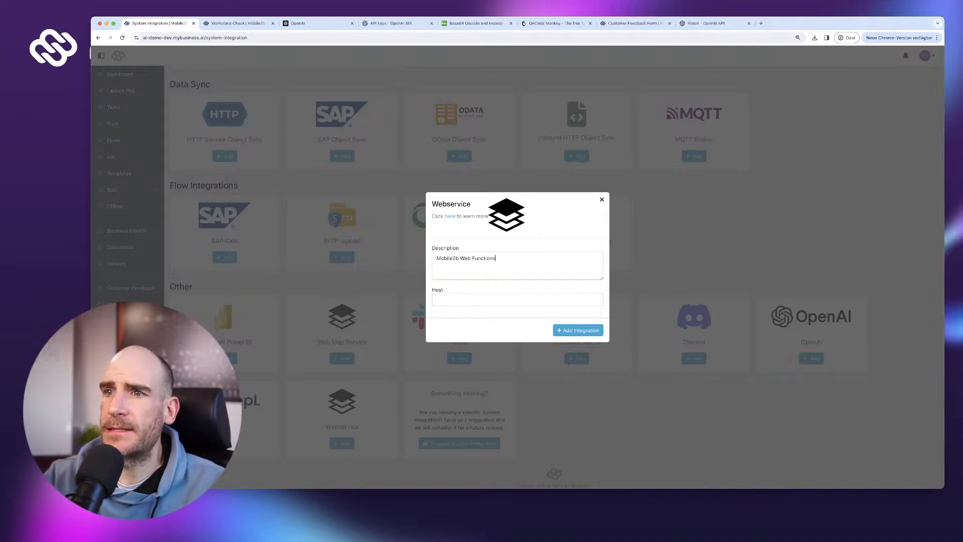
{"action": "key", "text": "super+t"}
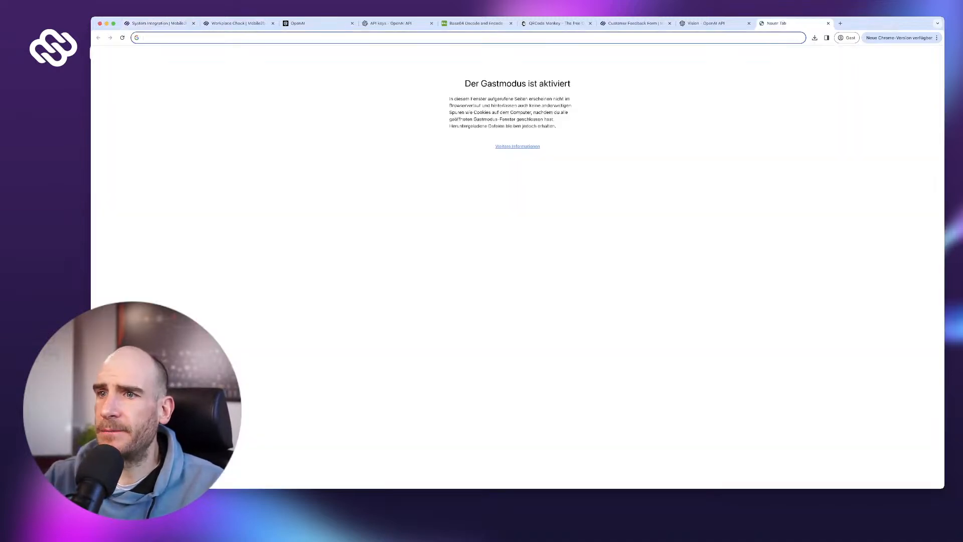
{"action": "key", "text": "super+w"}
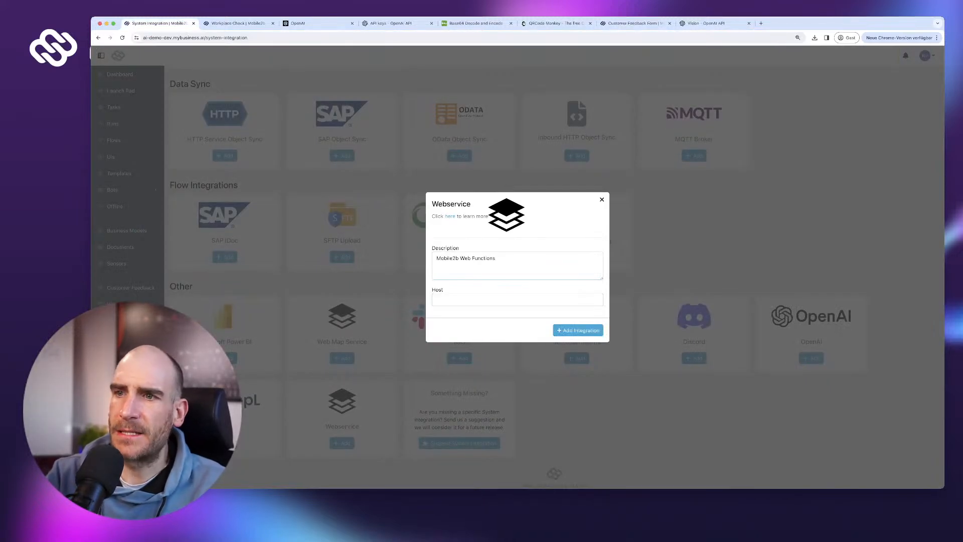
{"action": "type", "text": "i"}
{"action": "type", "text": "tt"}
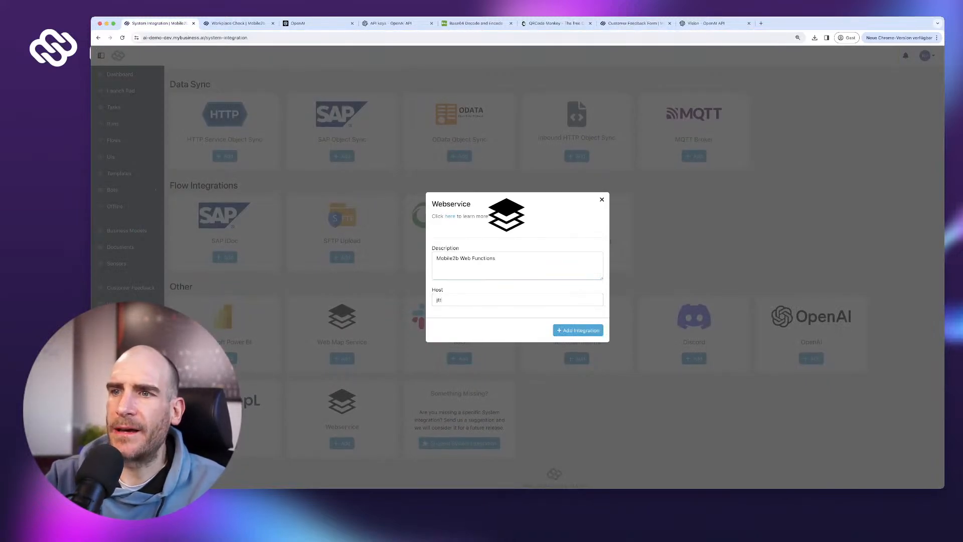
{"action": "type", "text": "ps://"}
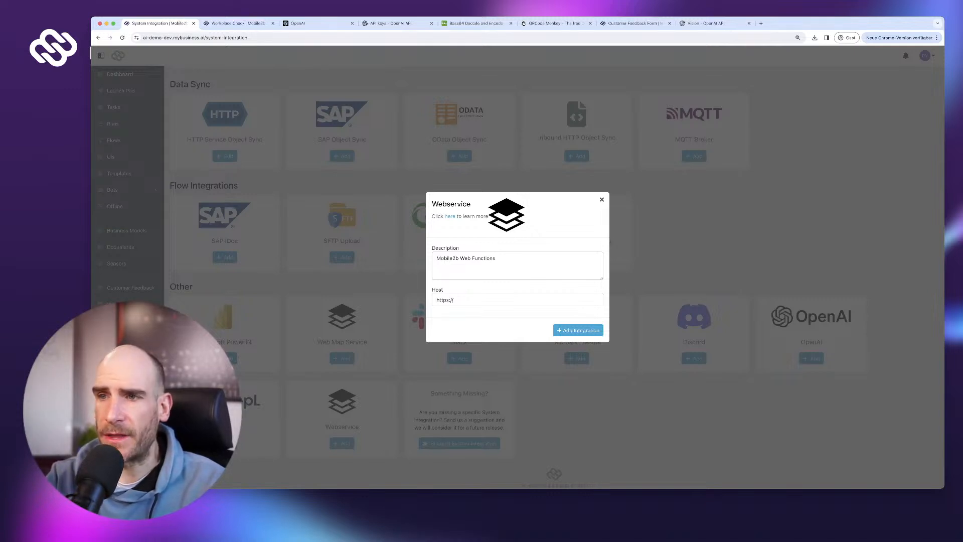
{"action": "type", "text": "api-"}
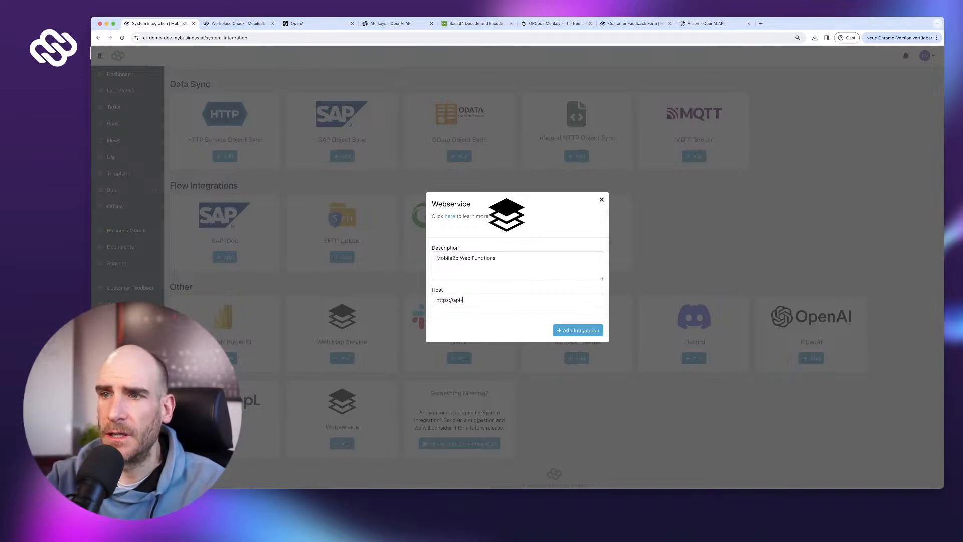
{"action": "type", "text": "dev.m"}
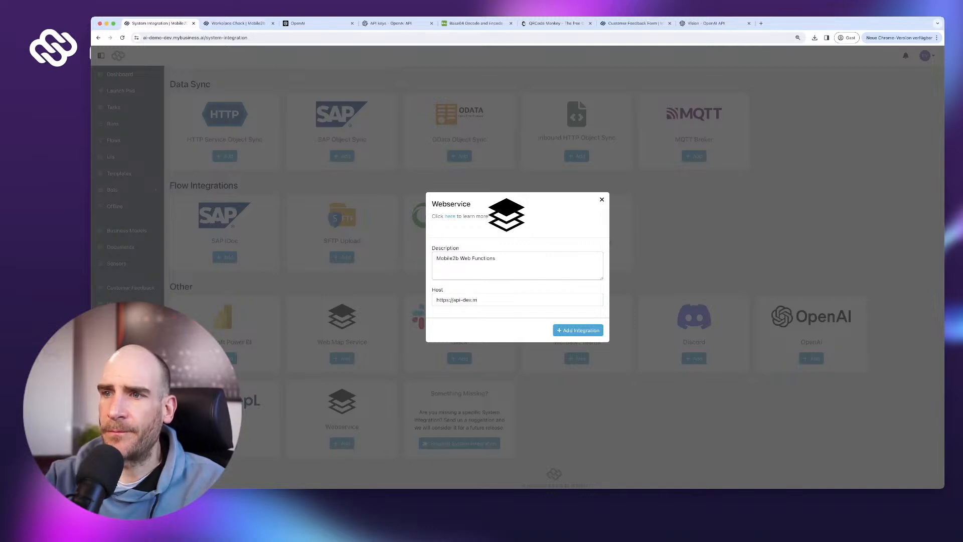
{"action": "type", "text": "ybusiness.ai"}
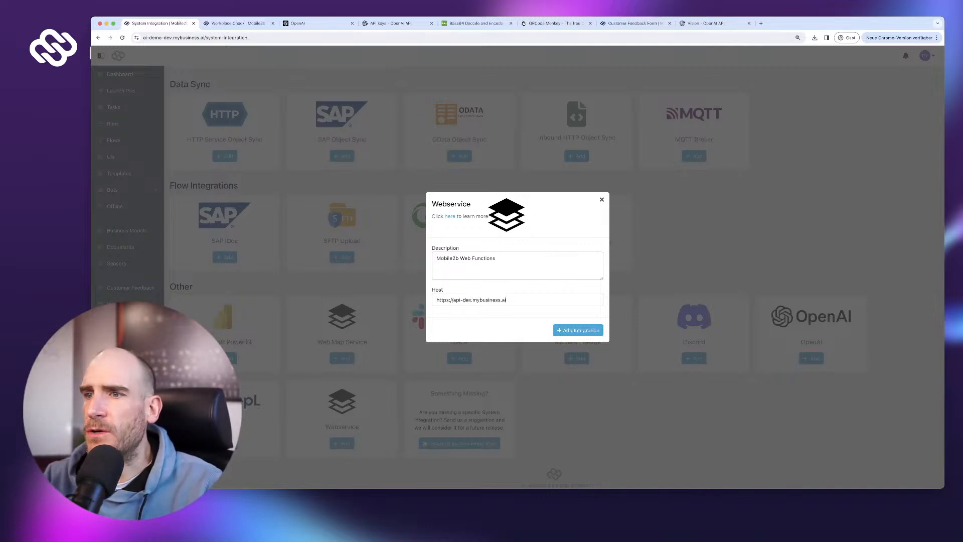
{"action": "key", "text": "super+a"}
{"action": "left_click", "coordinate": [578, 330]}
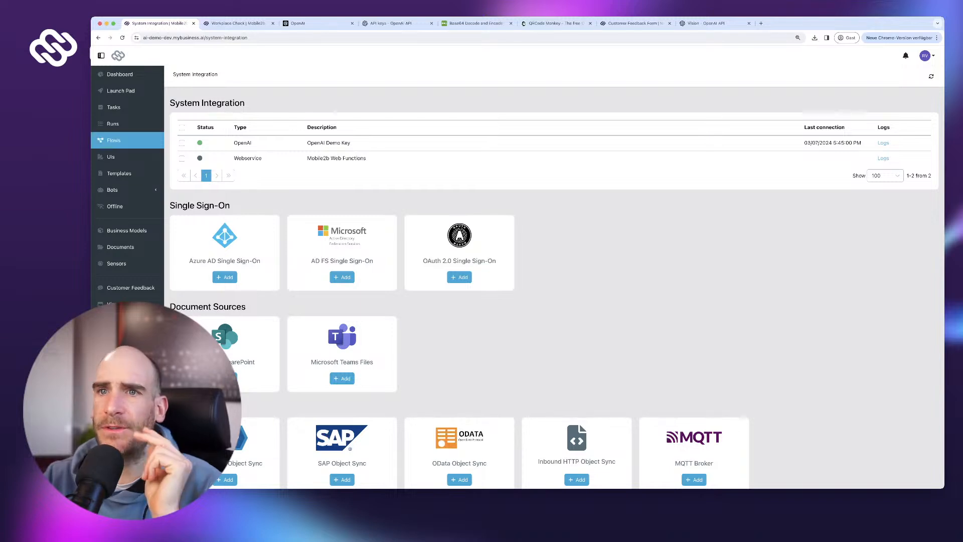
- In the AI Vision Analysis flow, link the Encode step to the Mobile2b Web Functions integration
{"action": "left_click", "coordinate": [113, 140]}
{"action": "left_click", "coordinate": [438, 171]}
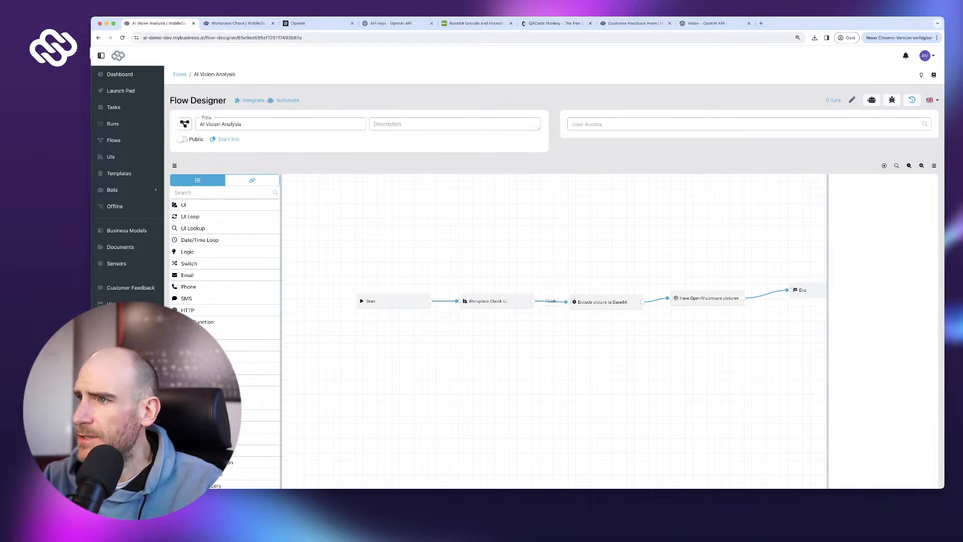
{"action": "left_click", "coordinate": [605, 302]}
{"action": "left_click", "coordinate": [880, 248]}
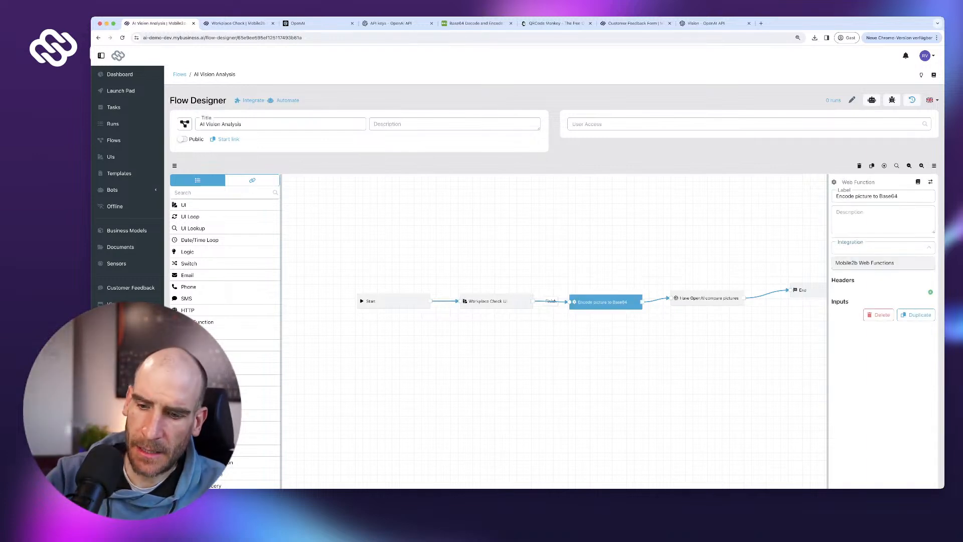
{"action": "left_click", "coordinate": [865, 262]}
- Set the Encode step's path to /functions/base64, then go to System Integration
{"action": "type", "text": "/fu"}
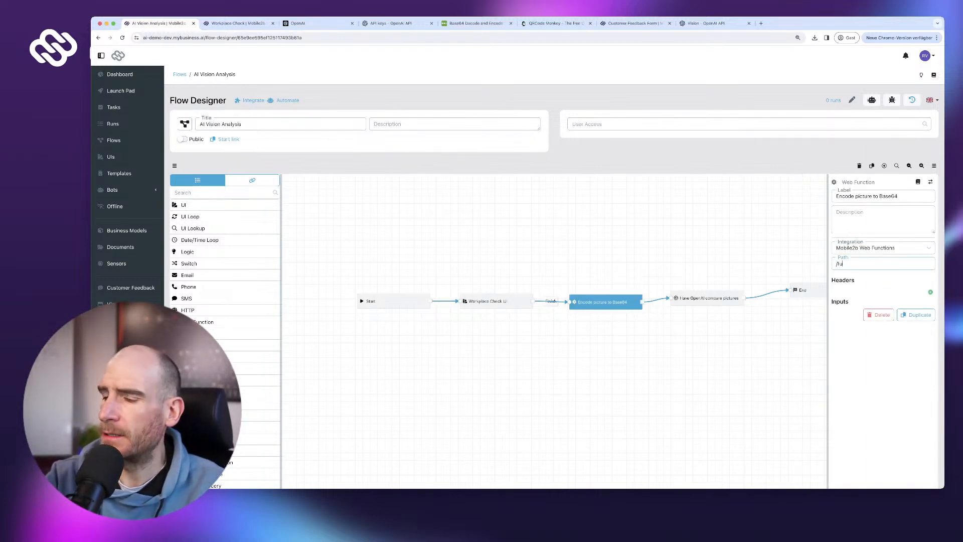
{"action": "type", "text": "nctions/"}
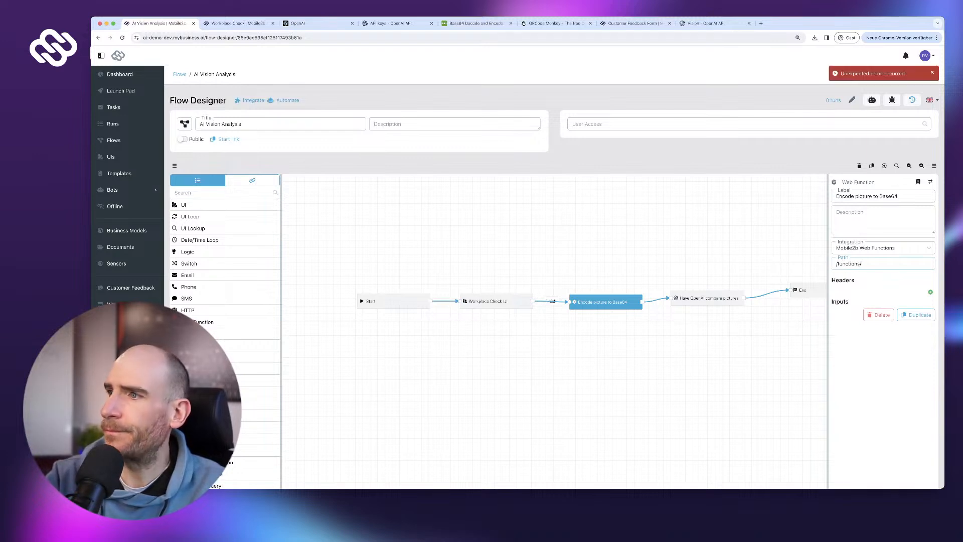
{"action": "type", "text": "base64"}
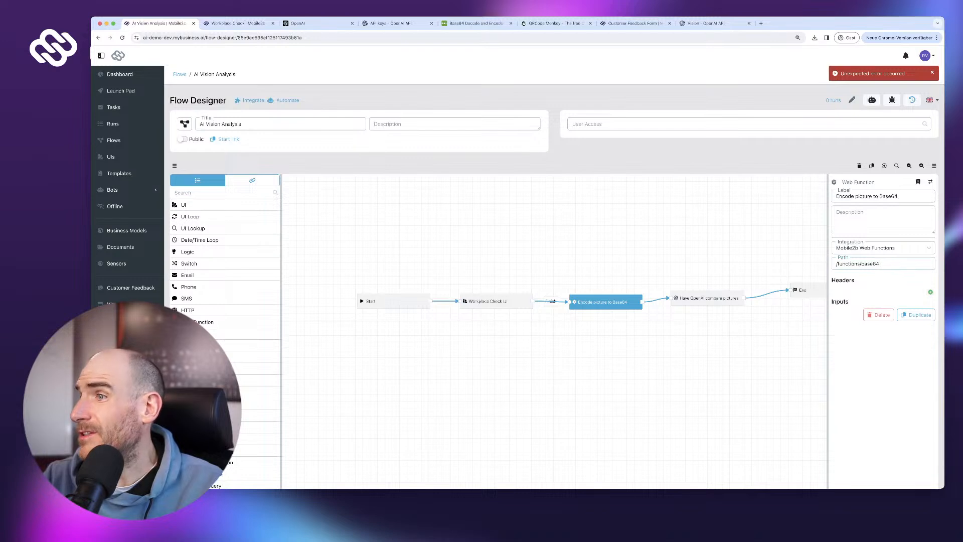
{"action": "left_click", "coordinate": [863, 215]}
{"action": "left_click", "coordinate": [884, 263]}
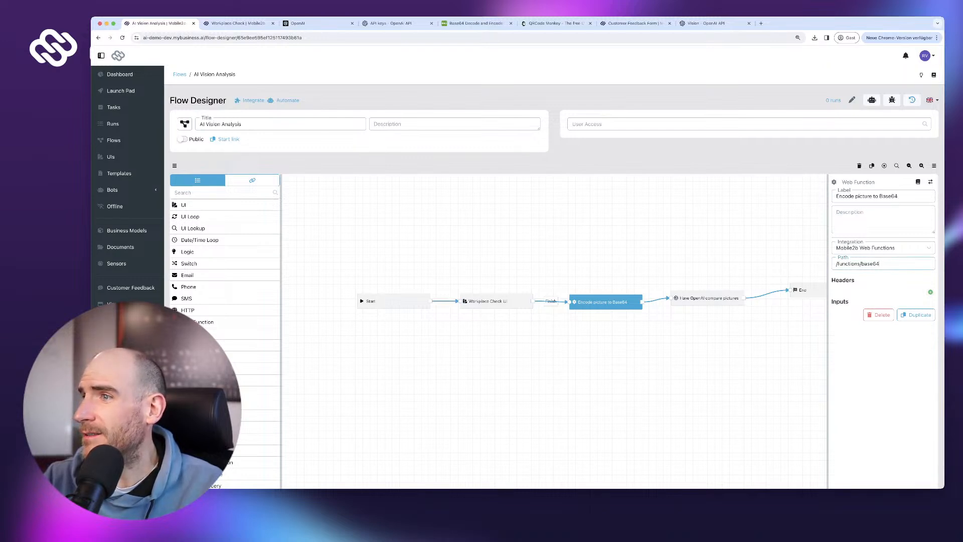
{"action": "left_click", "coordinate": [707, 298]}
{"action": "left_click", "coordinate": [605, 302]}
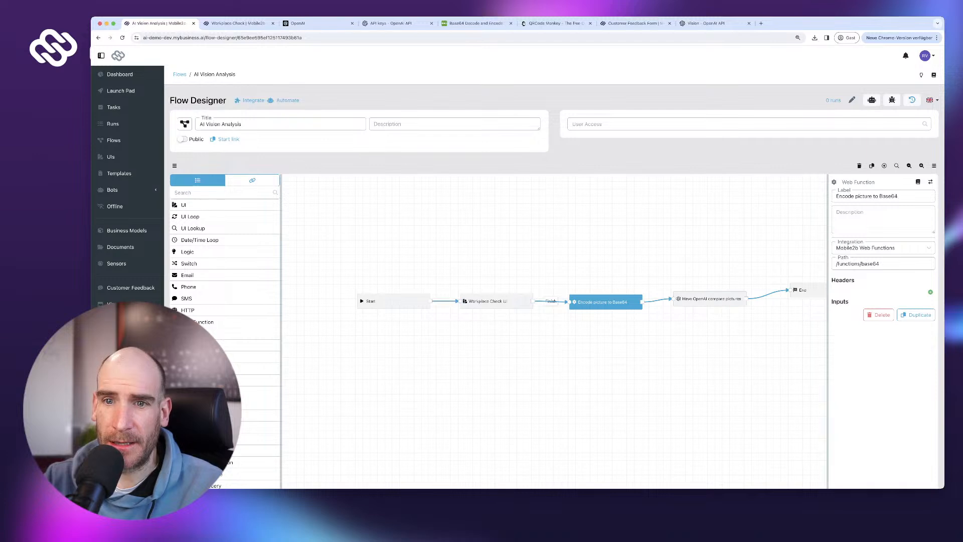
{"action": "left_click", "coordinate": [253, 100]}
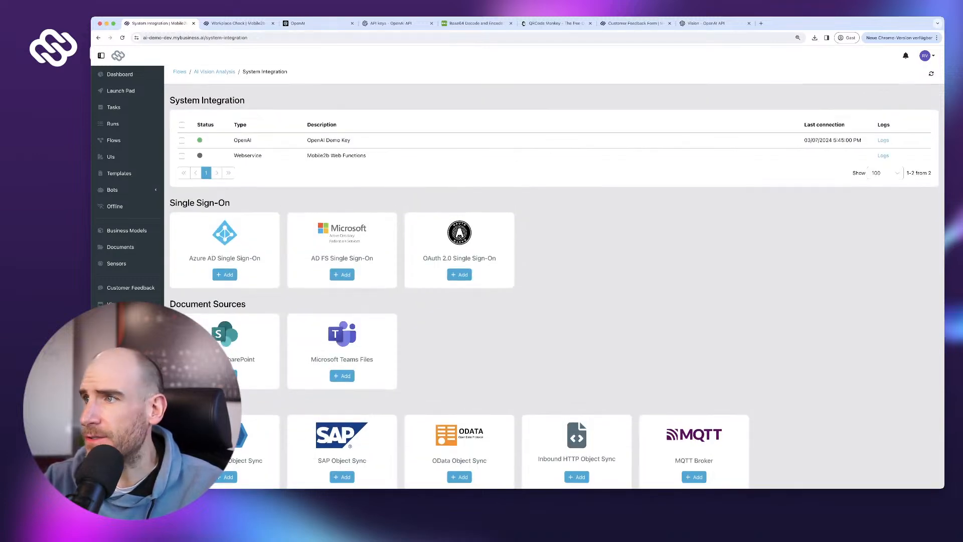
- Create an API key with the description 'Web Function Integration'
{"action": "left_click", "coordinate": [577, 477]}
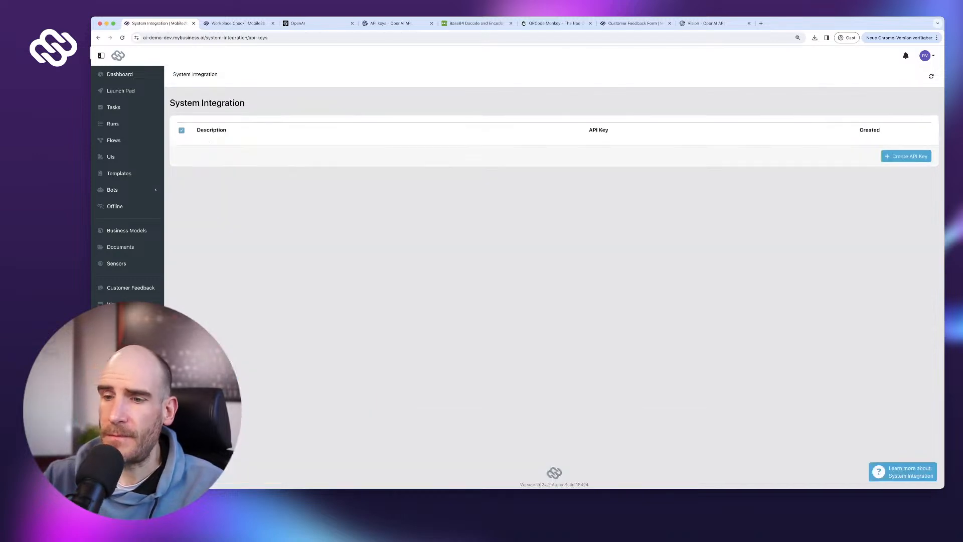
{"action": "left_click", "coordinate": [906, 155]}
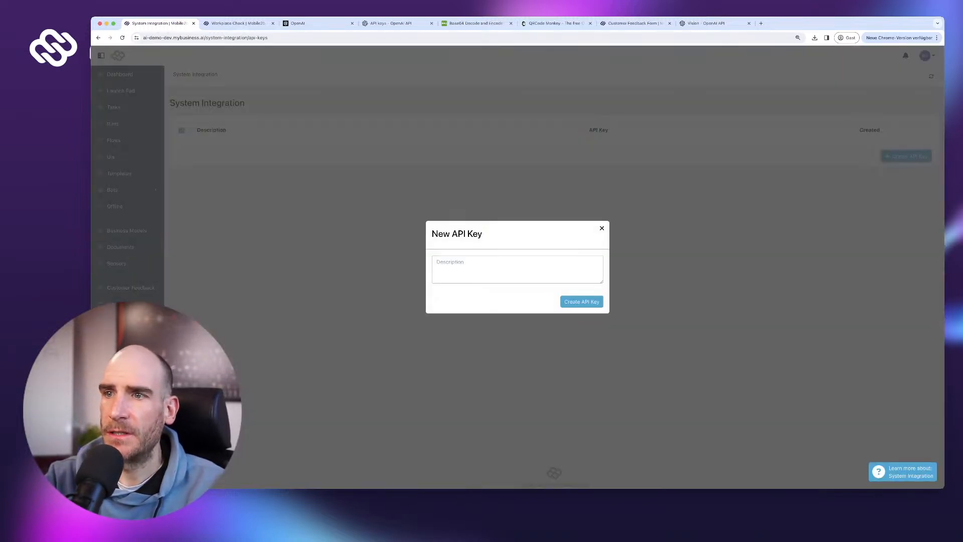
{"action": "type", "text": "Web Functi"}
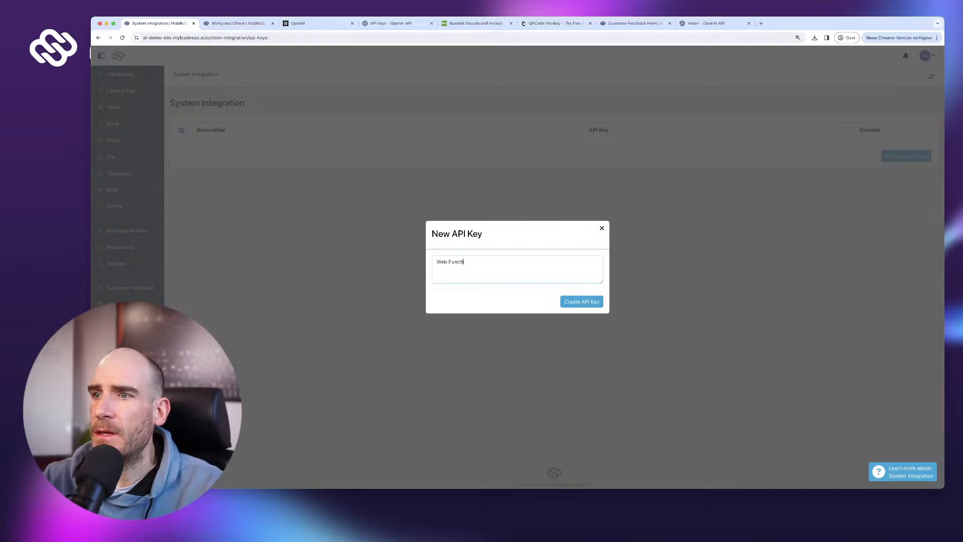
{"action": "type", "text": "on Integration"}
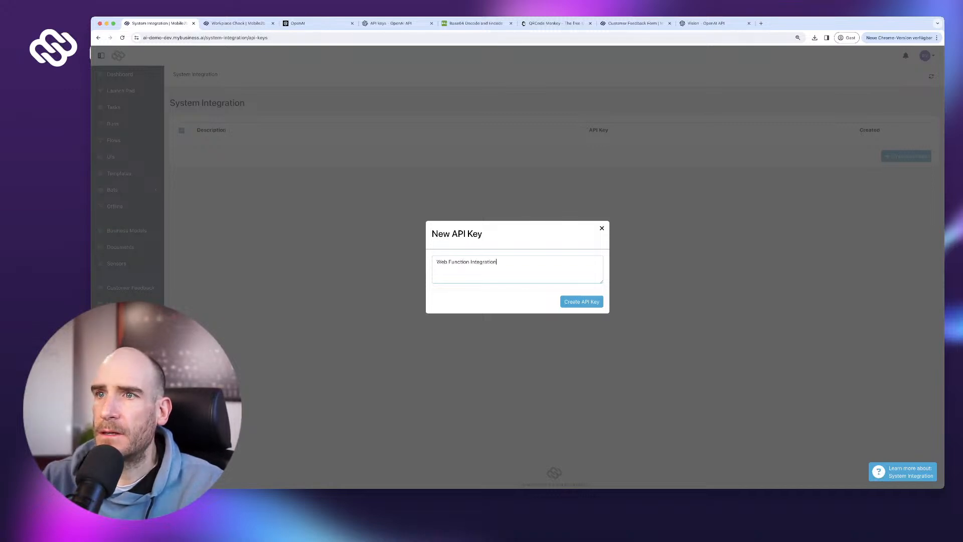
{"action": "left_click", "coordinate": [581, 302]}
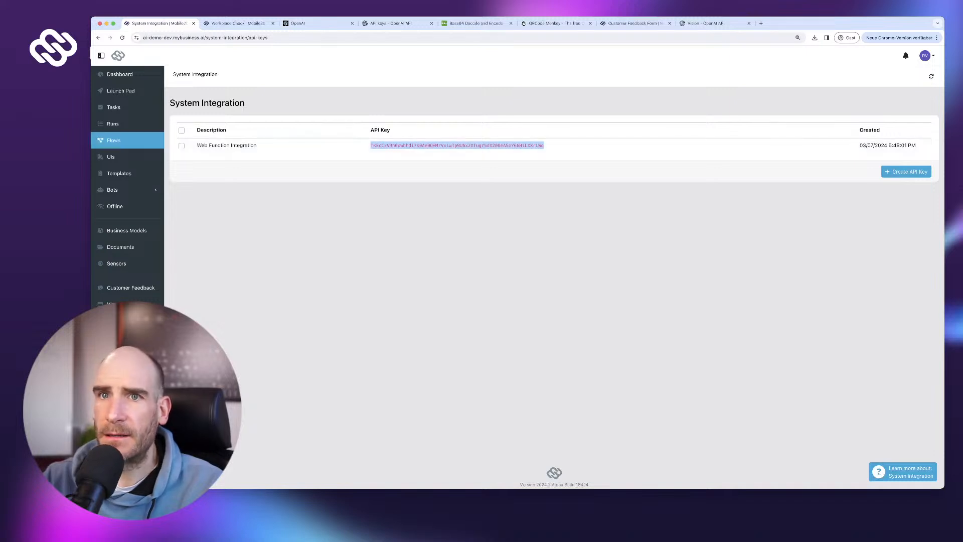
- Add an Authorization header to the Encode step with value 'ApiKey' plus the pasted API key
{"action": "left_click", "coordinate": [114, 141]}
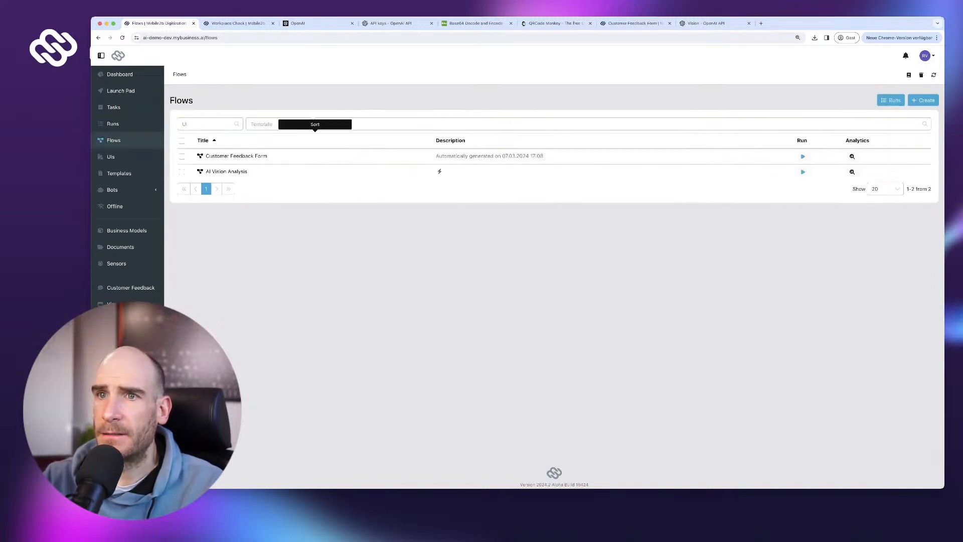
{"action": "left_click", "coordinate": [228, 171]}
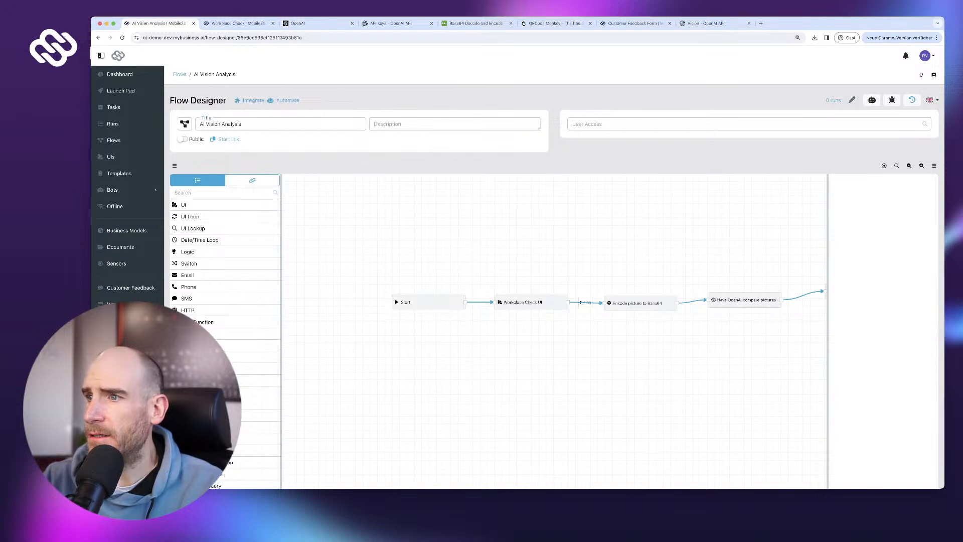
{"action": "left_click", "coordinate": [469, 308]}
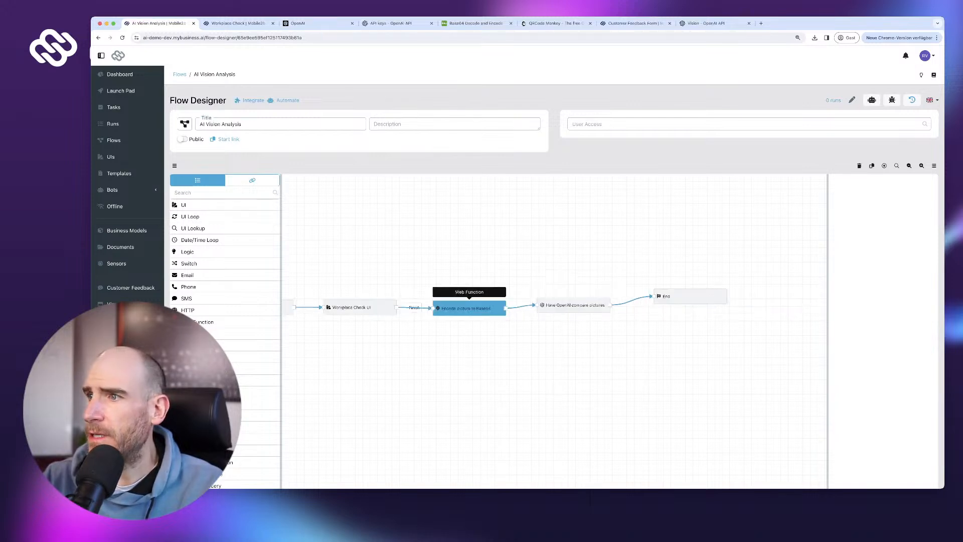
{"action": "left_click", "coordinate": [930, 291]}
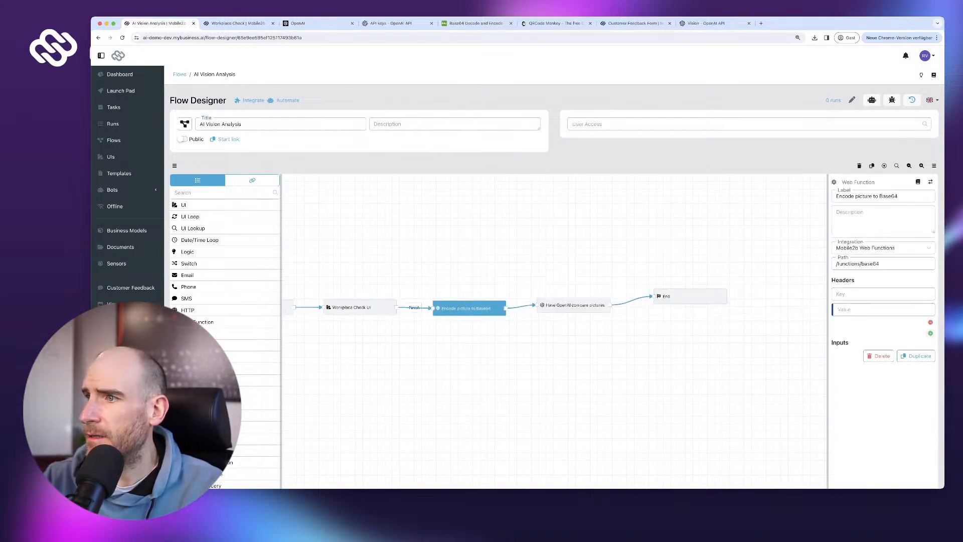
{"action": "type", "text": "Autho"}
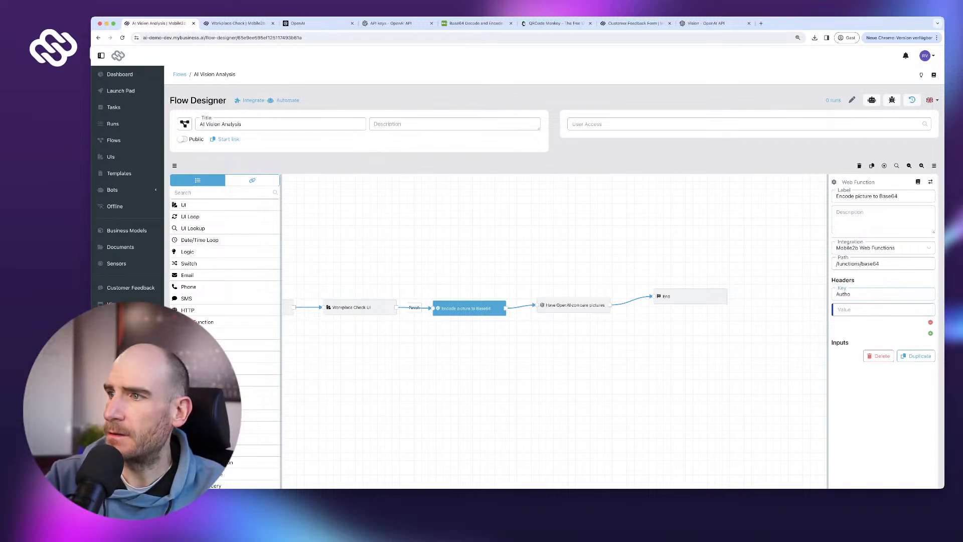
{"action": "type", "text": "rization"}
{"action": "key", "text": "Tab"}
{"action": "type", "text": "A"}
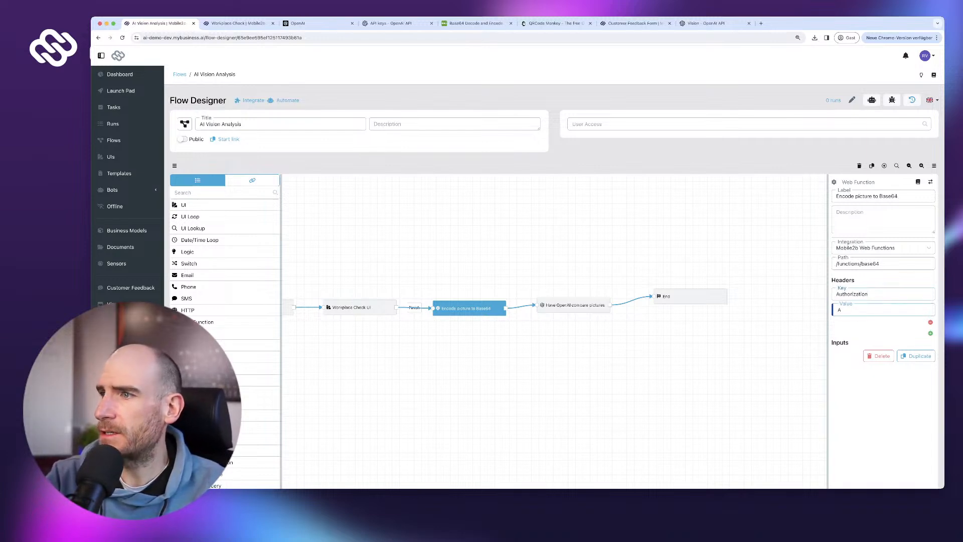
{"action": "type", "text": "pplKEy"}
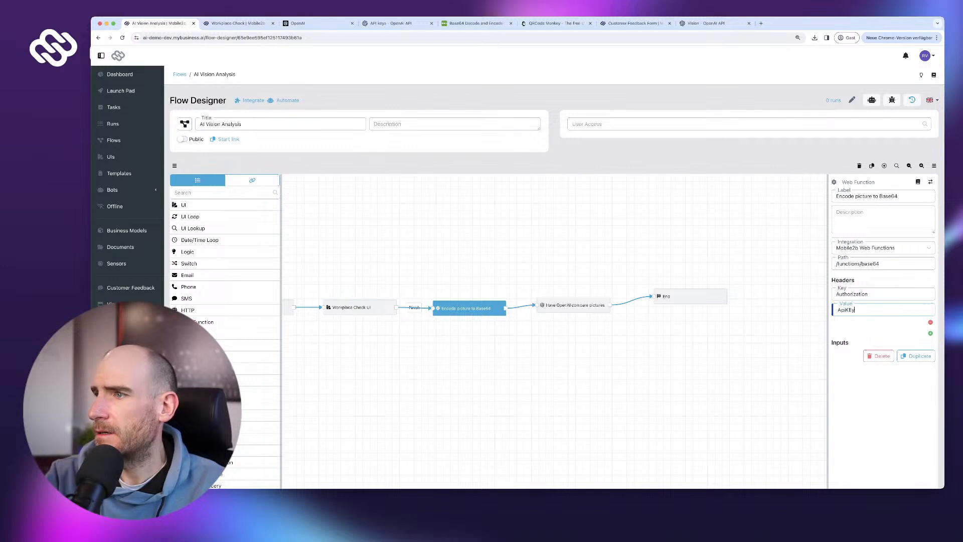
{"action": "key", "text": "super+v"}
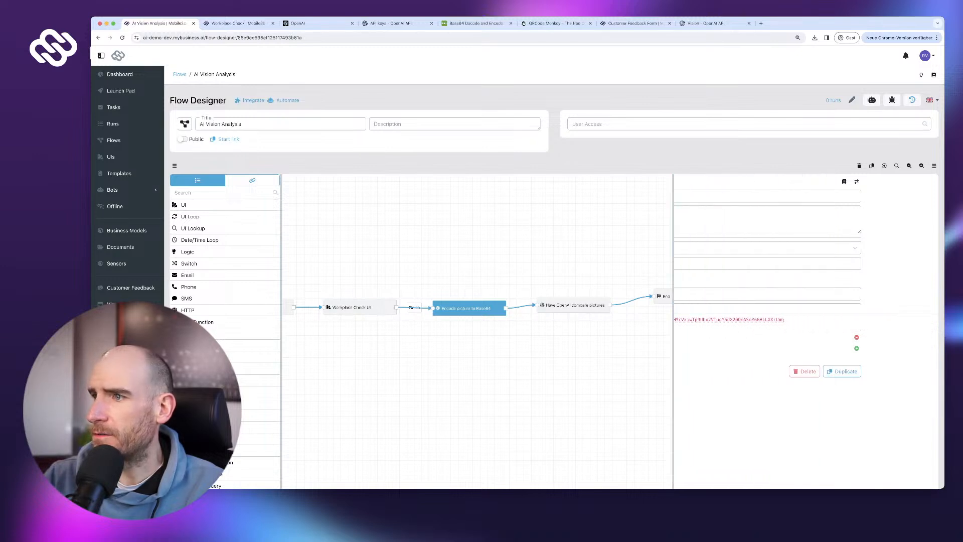
- Publish the flow, reload the Flow Designer and reopen the Encode step's settings
{"action": "scroll", "coordinate": [805, 351], "scroll_direction": "down", "scroll_amount": 4}
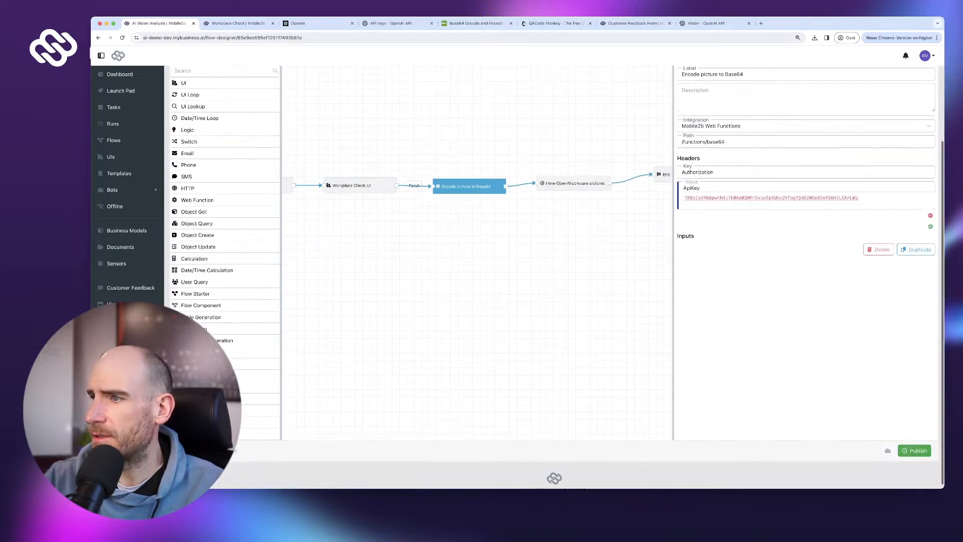
{"action": "left_click", "coordinate": [914, 448]}
{"action": "scroll", "coordinate": [551, 311], "scroll_direction": "up", "scroll_amount": 3}
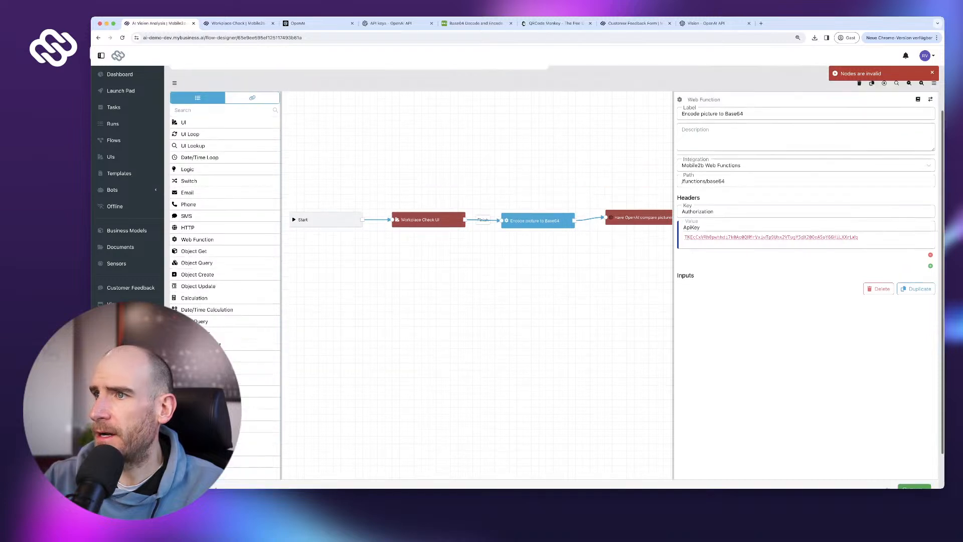
{"action": "left_click", "coordinate": [502, 311]}
{"action": "key", "text": "super+r"}
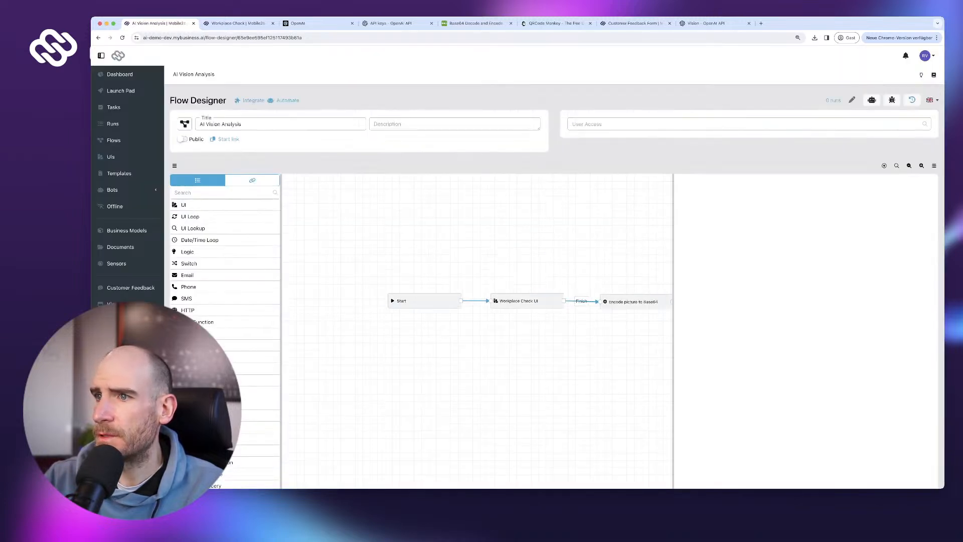
{"action": "left_click_drag", "start_coordinate": [634, 331], "coordinate": [485, 335]}
{"action": "left_click", "coordinate": [486, 305]}
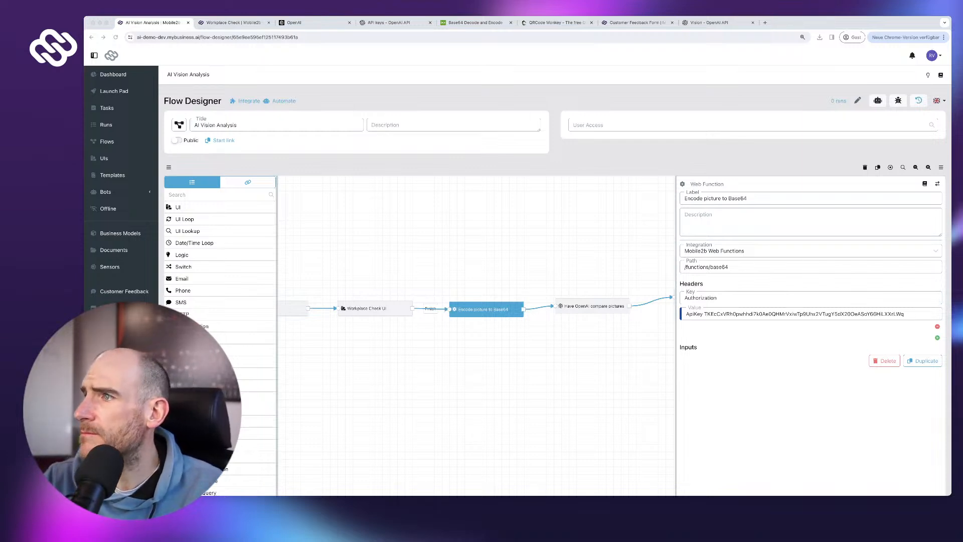
{"action": "scroll", "coordinate": [554, 281], "scroll_direction": "down", "scroll_amount": 1}
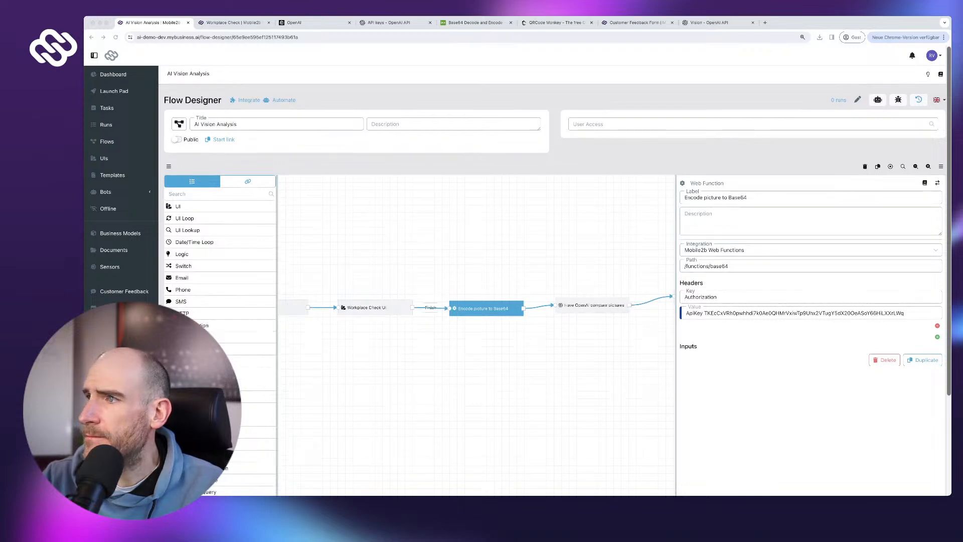
- Consult the Web Function documentation and change the Encode step's path to /functions/file-encoder
{"action": "left_click", "coordinate": [924, 183]}
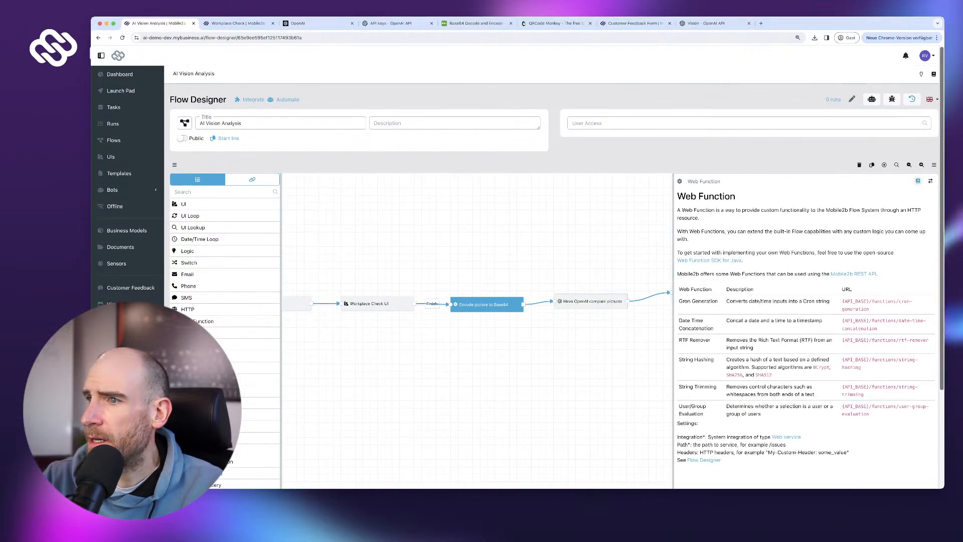
{"action": "scroll", "coordinate": [554, 280], "scroll_direction": "down", "scroll_amount": 1}
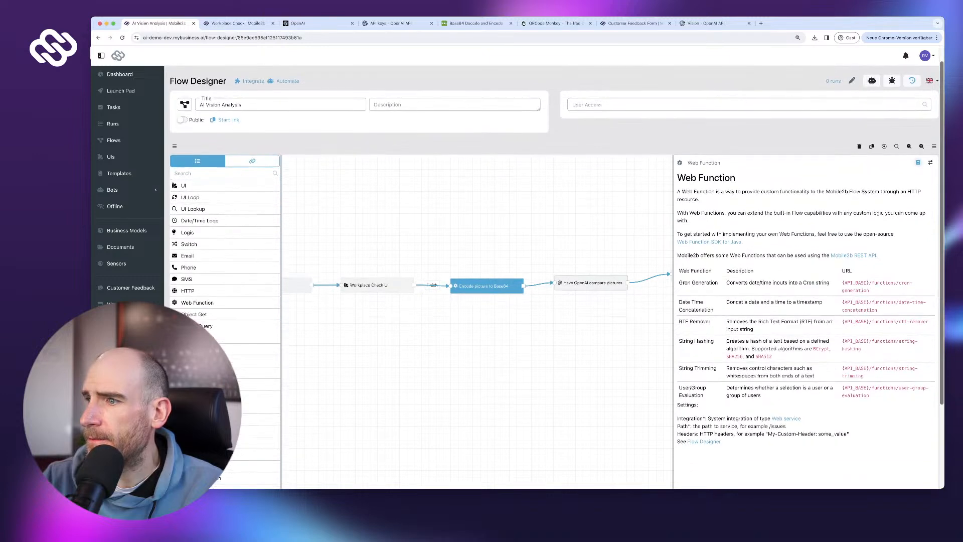
{"action": "scroll", "coordinate": [555, 281], "scroll_direction": "down", "scroll_amount": 1}
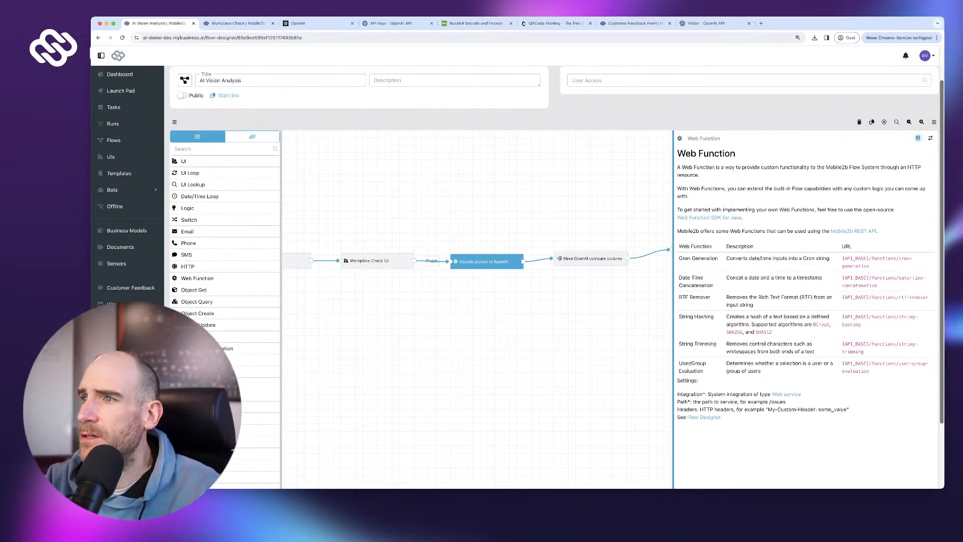
{"action": "mouse_move", "coordinate": [672, 281]}
{"action": "left_mouse_down"}
{"action": "mouse_move", "coordinate": [699, 281]}
{"action": "mouse_move", "coordinate": [658, 281]}
{"action": "left_mouse_up"}
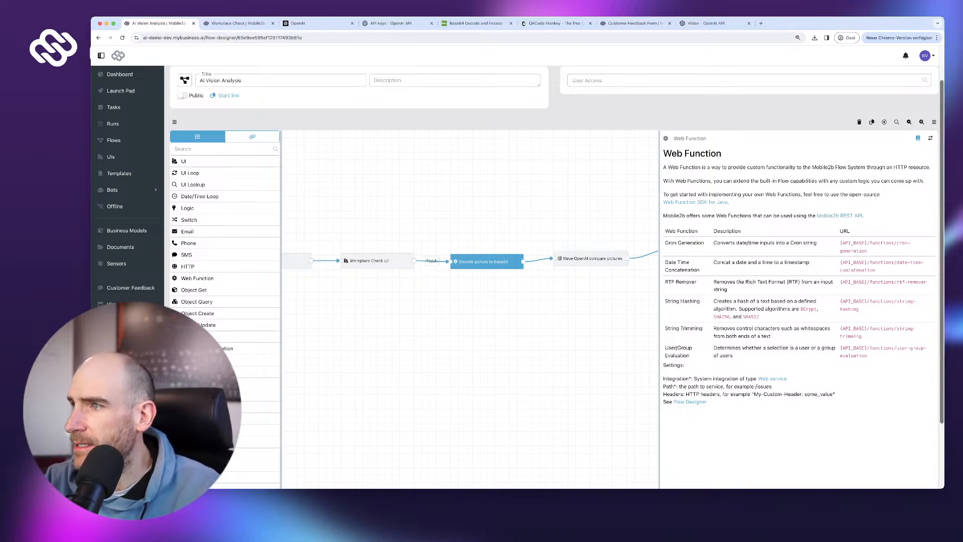
{"action": "scroll", "coordinate": [552, 276], "scroll_direction": "down", "scroll_amount": 1}
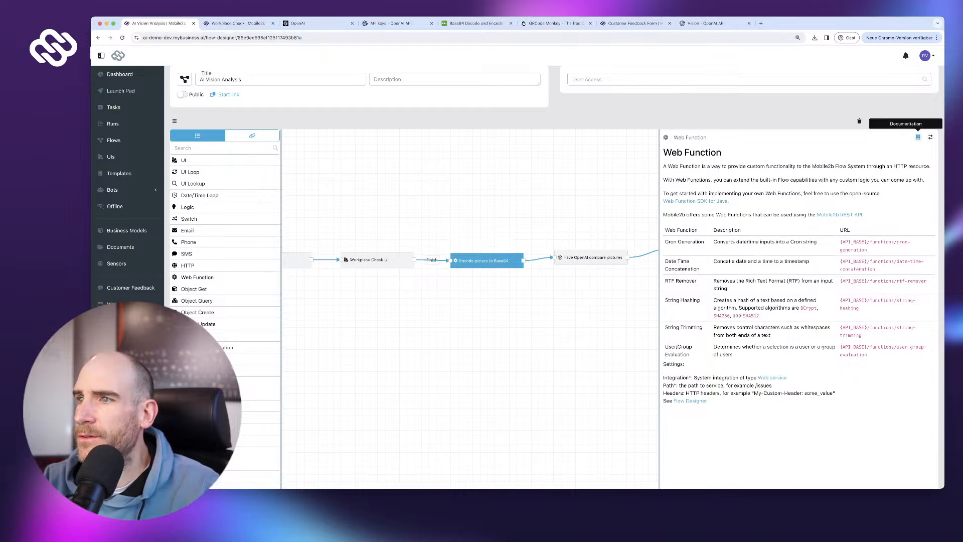
{"action": "left_click", "coordinate": [918, 137]}
{"action": "double_click", "coordinate": [701, 220]}
{"action": "type", "text": "file-encoder"}
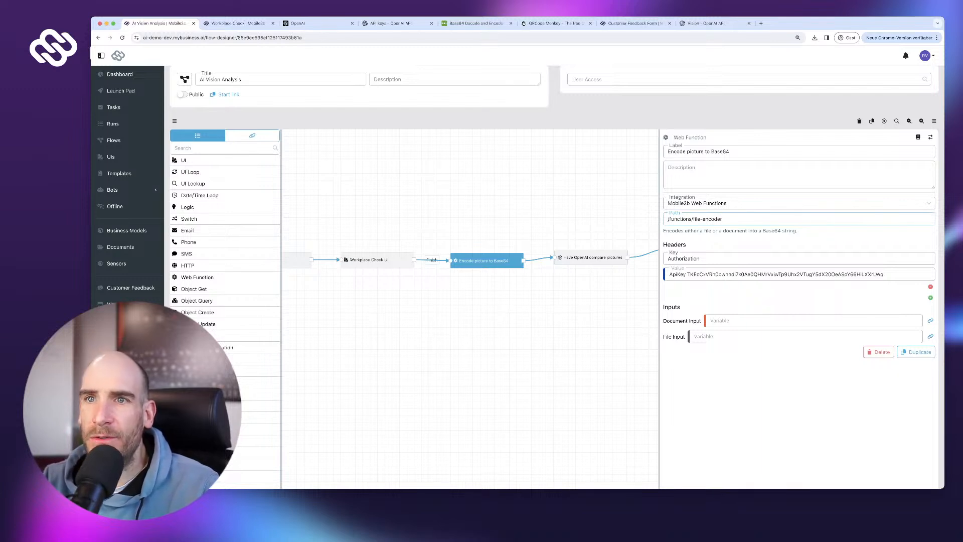
- Paste the Workplace Check UI variable 'Take photo of current setup (First File)' into File Input
{"action": "left_click", "coordinate": [252, 135]}
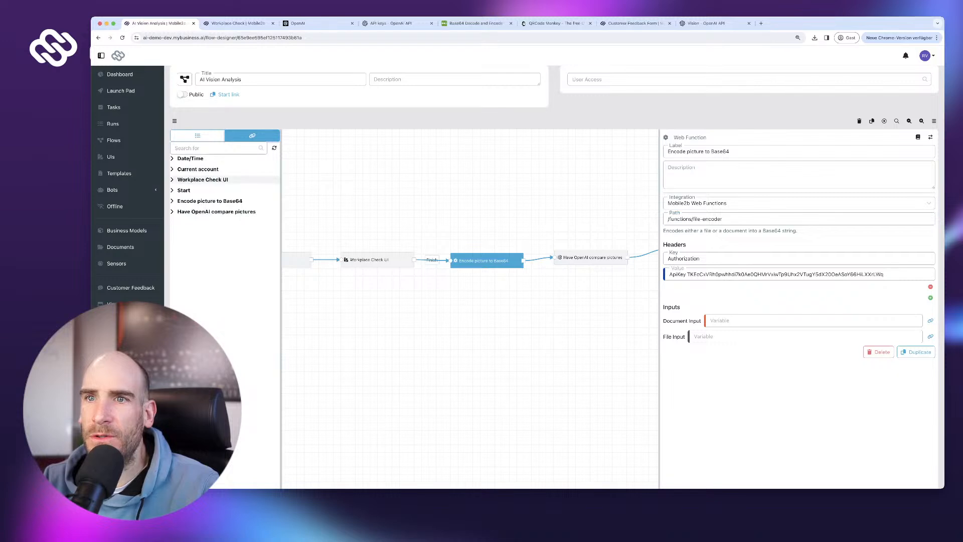
{"action": "left_click", "coordinate": [228, 179]}
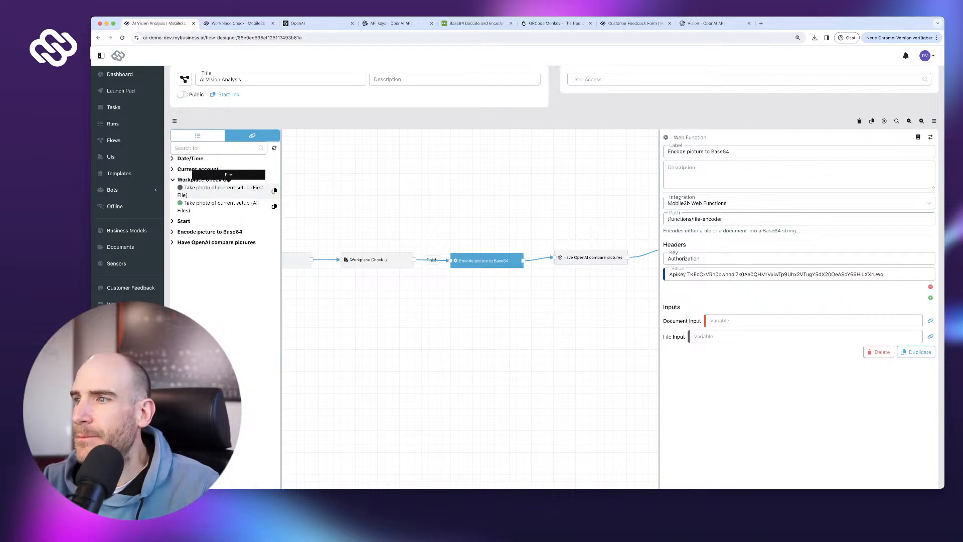
{"action": "left_click", "coordinate": [274, 191]}
{"action": "left_click", "coordinate": [805, 336]}
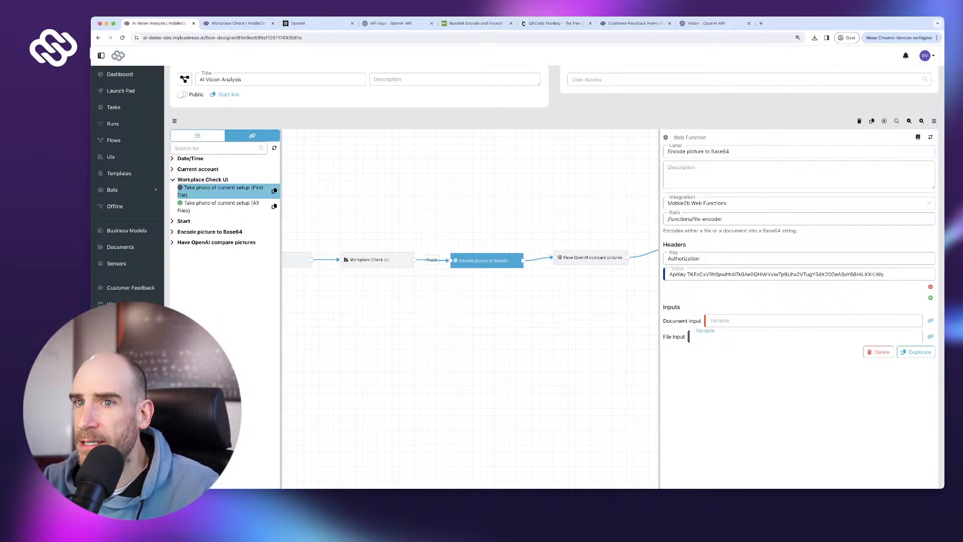
{"action": "key", "text": "super+v"}
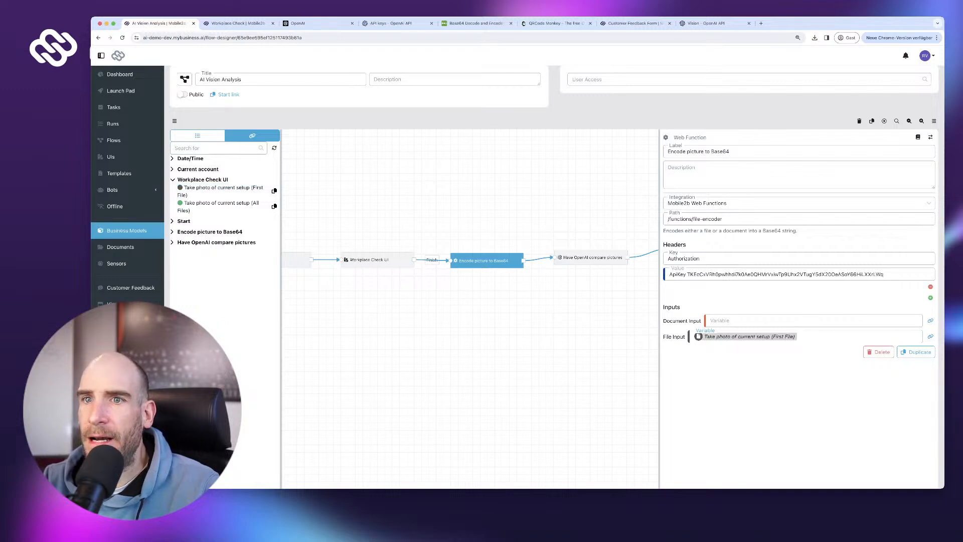
{"action": "left_click", "coordinate": [209, 231]}
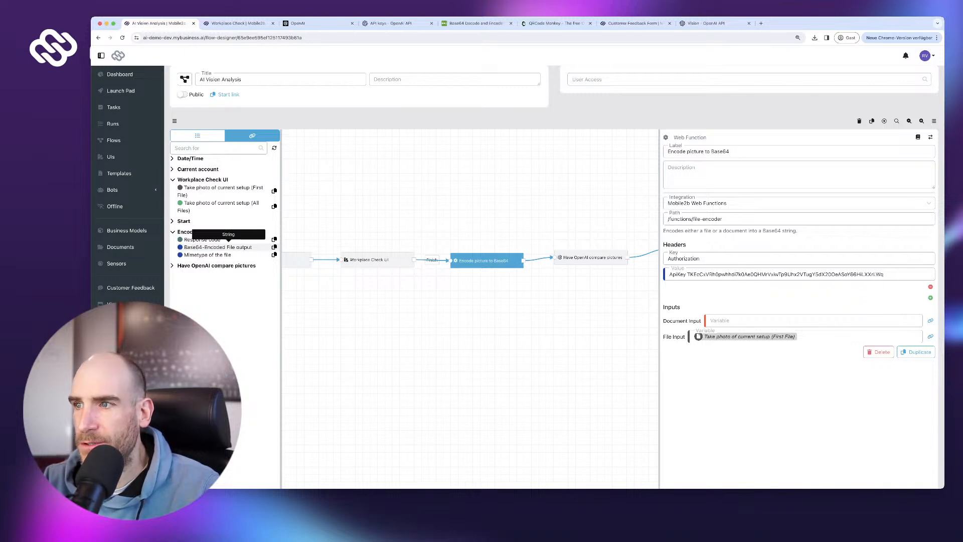
{"action": "scroll", "coordinate": [893, 275], "scroll_direction": "down", "scroll_amount": 3}
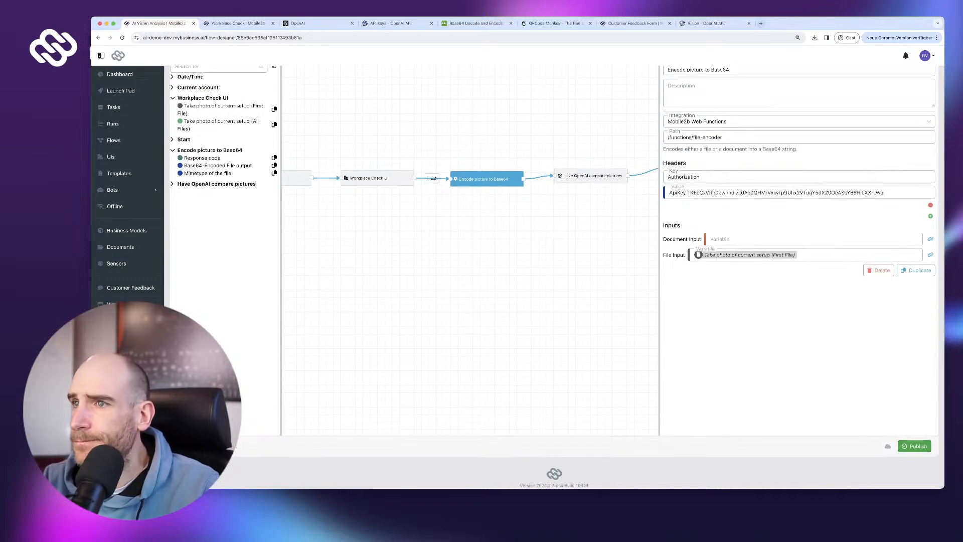
- Inspect the Have OpenAI compare pictures step's label and its offered AI models
{"action": "scroll", "coordinate": [592, 240], "scroll_direction": "up", "scroll_amount": 1}
{"action": "left_click", "coordinate": [590, 180]}
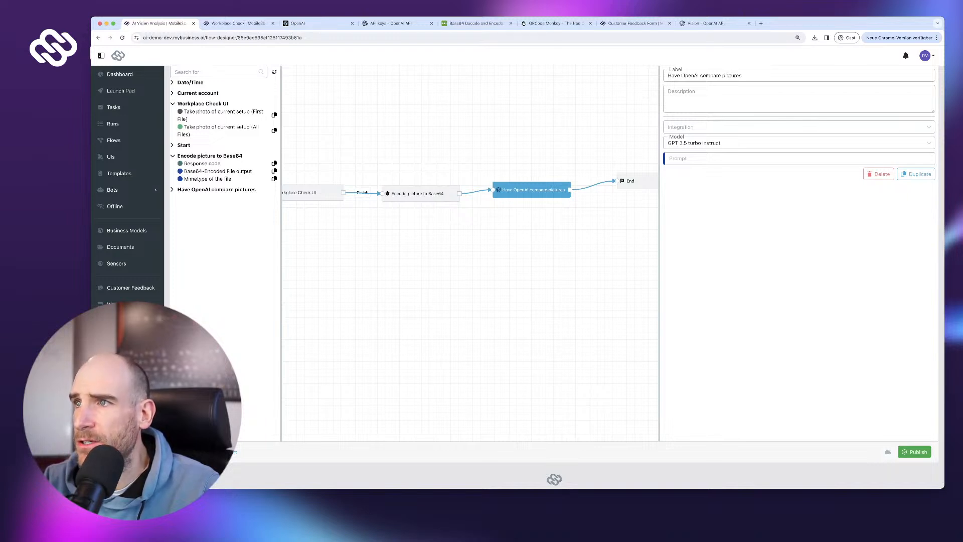
{"action": "scroll", "coordinate": [554, 276], "scroll_direction": "up", "scroll_amount": 1}
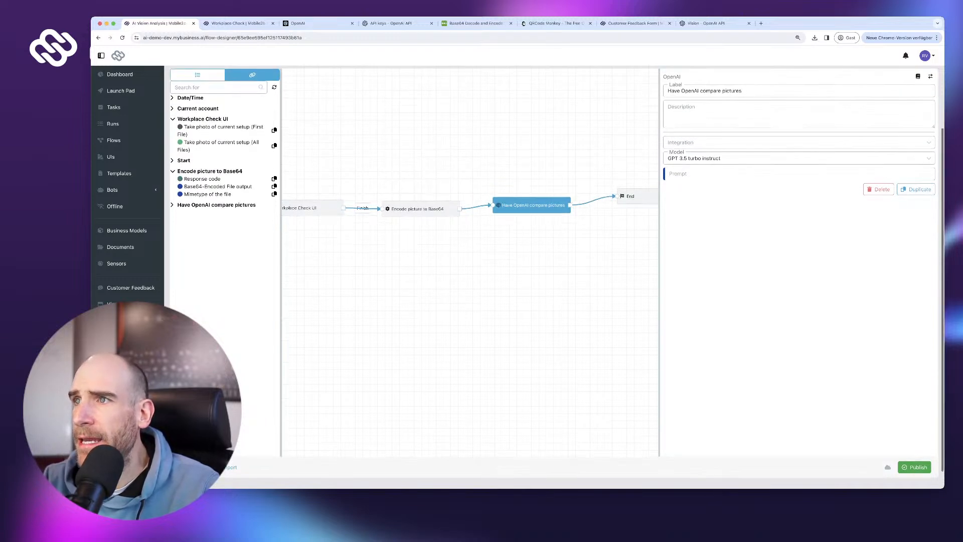
{"action": "triple_click", "coordinate": [732, 91]}
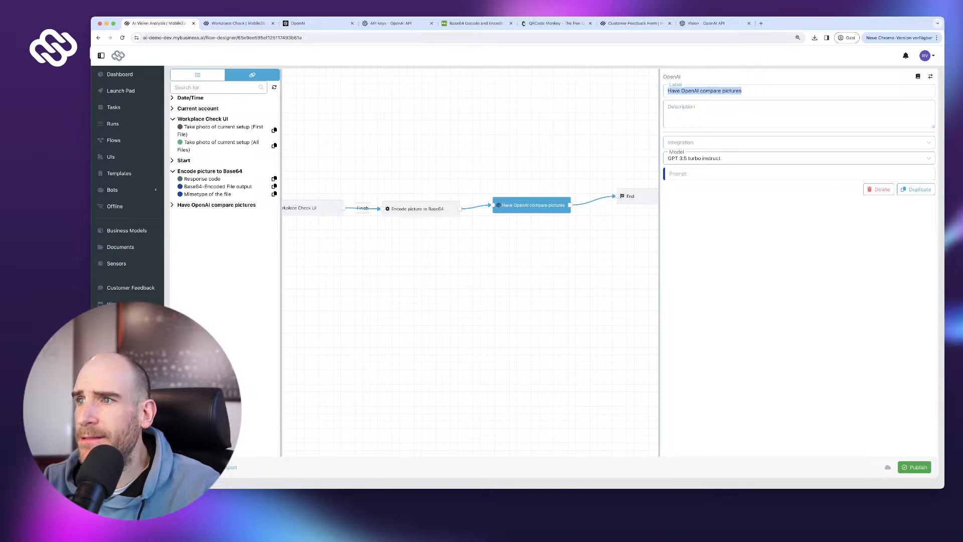
{"action": "scroll", "coordinate": [554, 275], "scroll_direction": "up", "scroll_amount": 2}
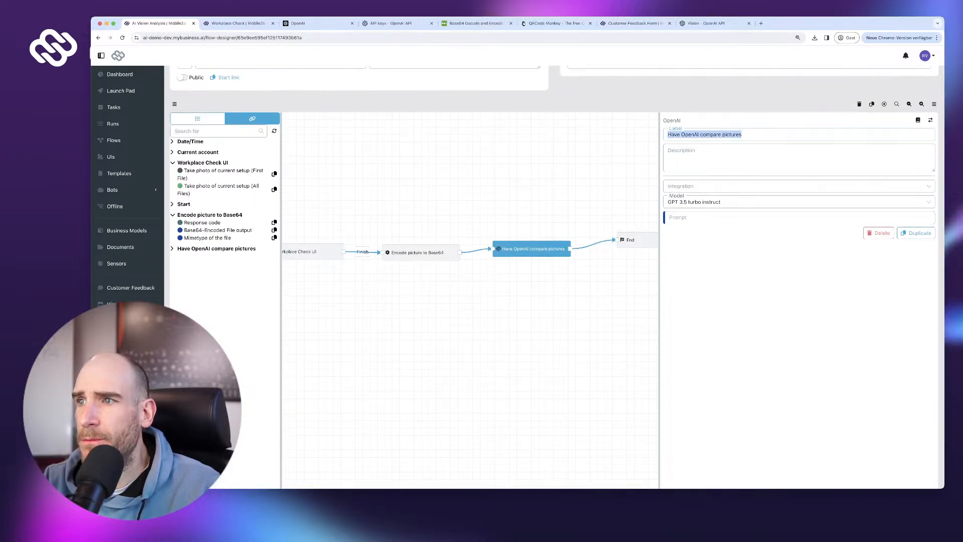
{"action": "left_click", "coordinate": [798, 202]}
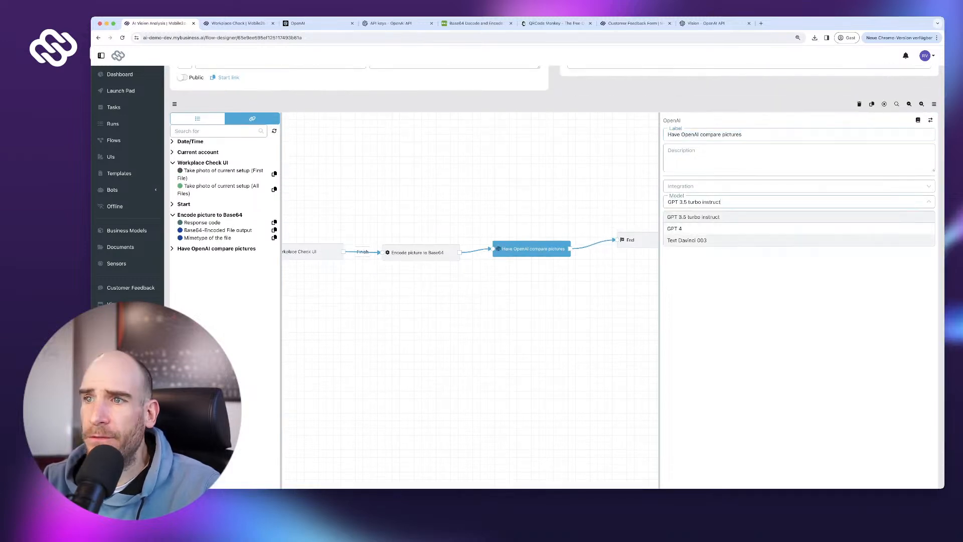
{"action": "key", "text": "Escape"}
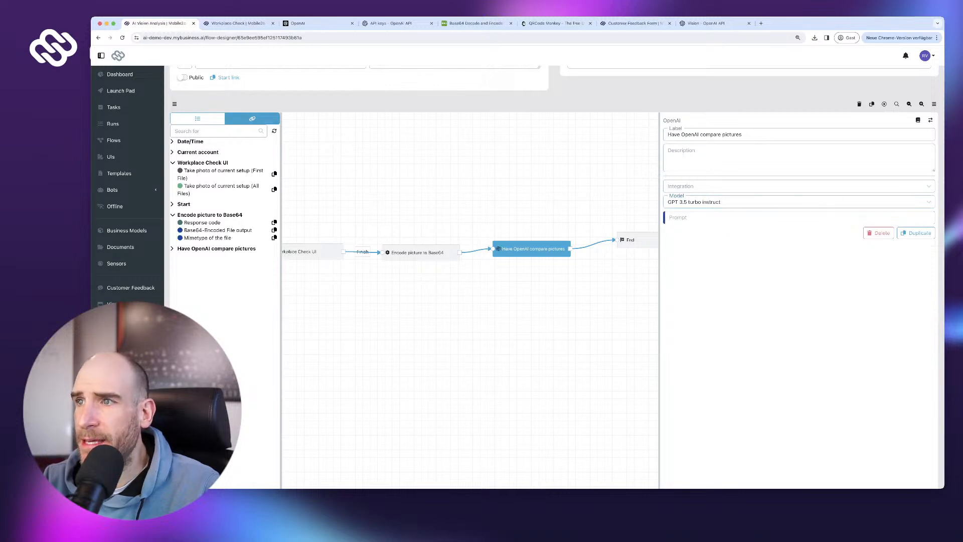
- Delete the OpenAI step and put an HTTP step with the same name in its place
{"action": "left_click", "coordinate": [198, 119]}
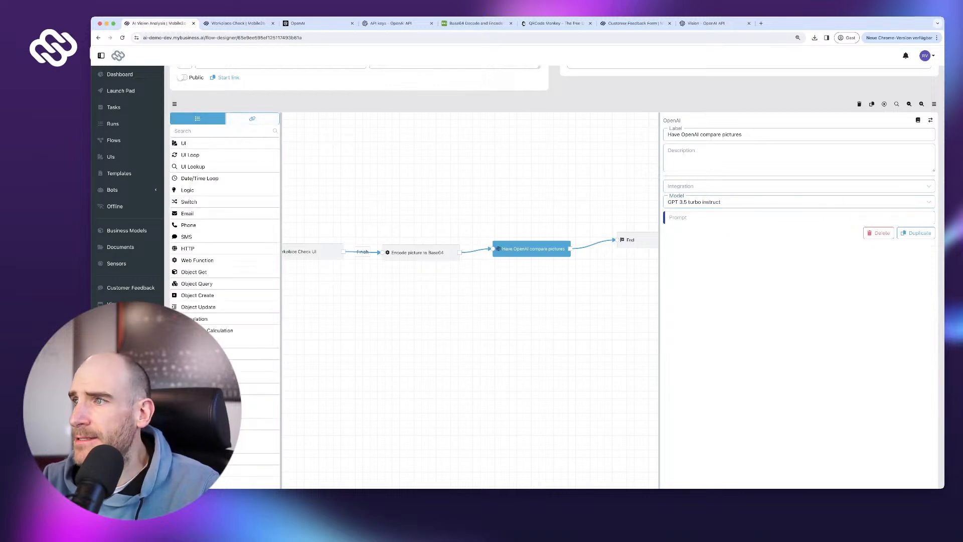
{"action": "left_click", "coordinate": [879, 233]}
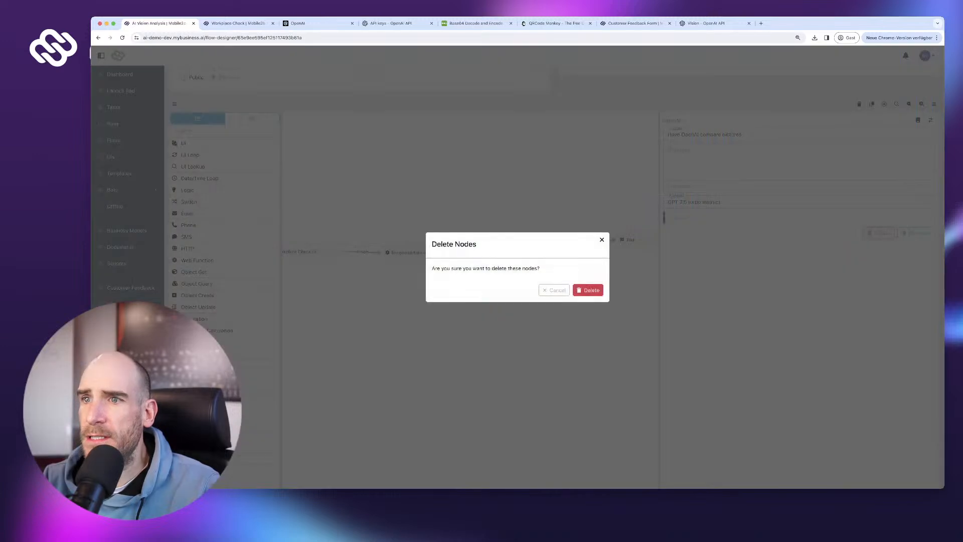
{"action": "left_click", "coordinate": [588, 289]}
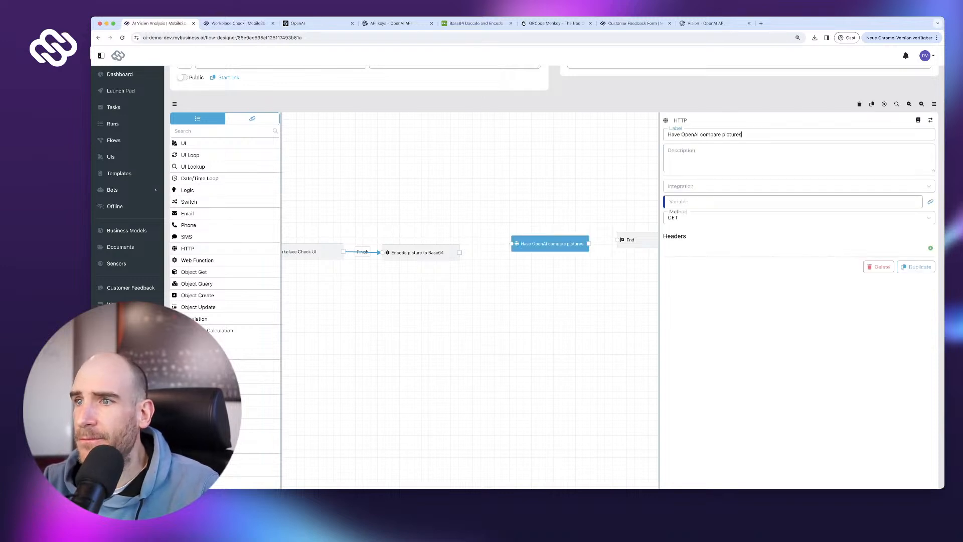
{"action": "left_click_drag", "start_coordinate": [550, 244], "coordinate": [538, 245]}
{"action": "scroll", "coordinate": [552, 276], "scroll_direction": "down", "scroll_amount": 1}
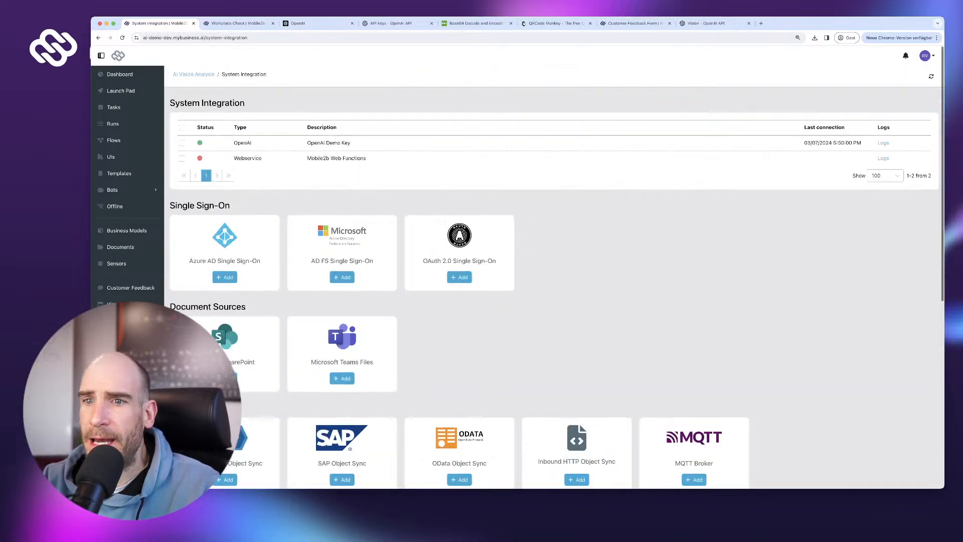
- Add a new Webservice integration with the description 'OpenAI API'
{"action": "scroll", "coordinate": [552, 276], "scroll_direction": "down", "scroll_amount": 10}
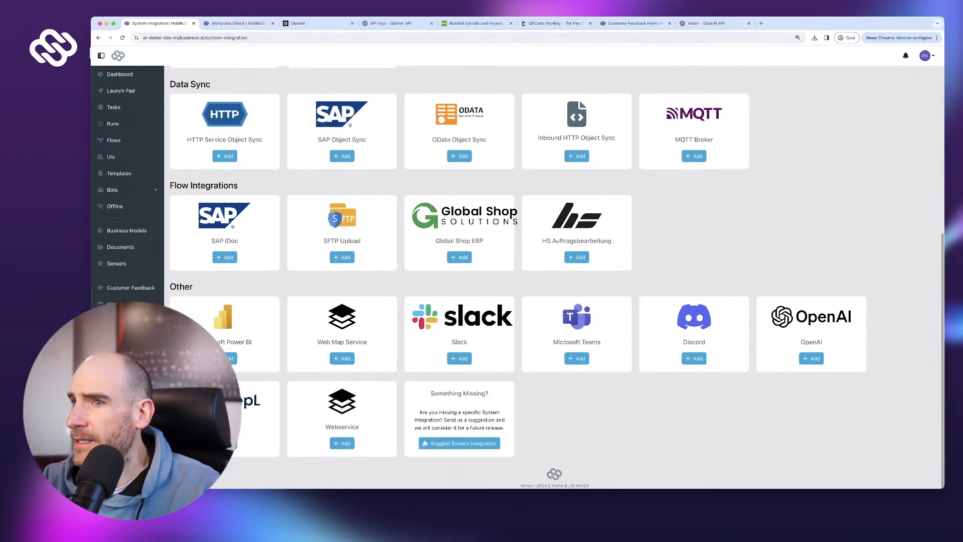
{"action": "left_click", "coordinate": [342, 438]}
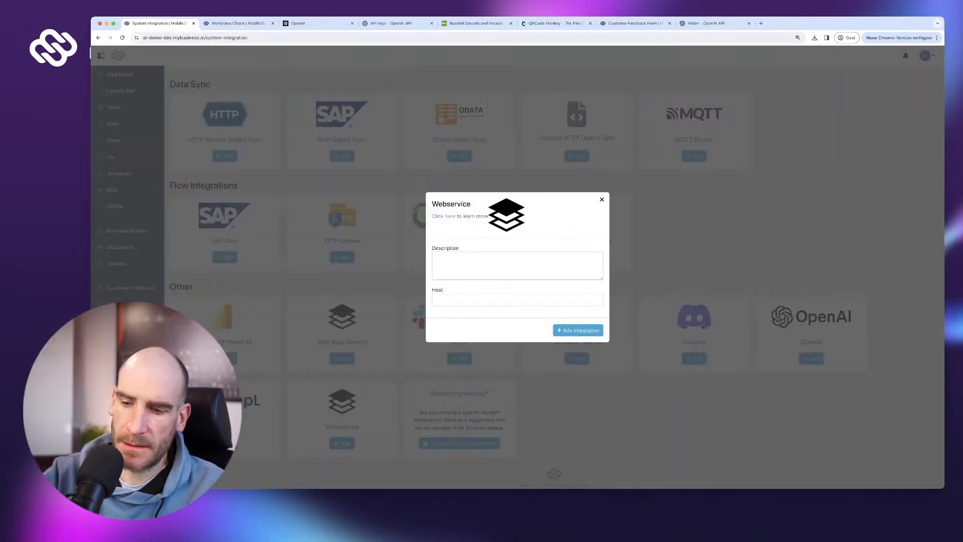
{"action": "type", "text": "O"}
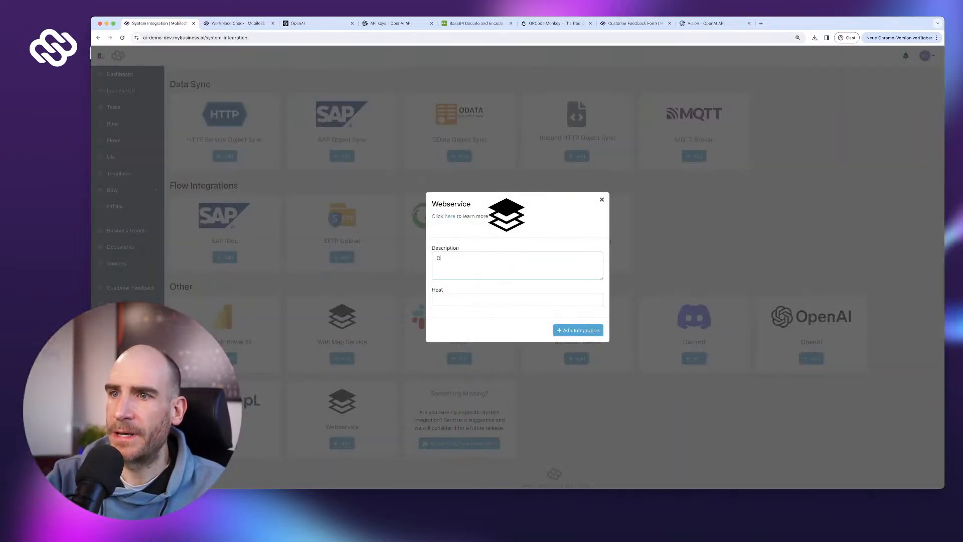
{"action": "type", "text": "penAI API"}
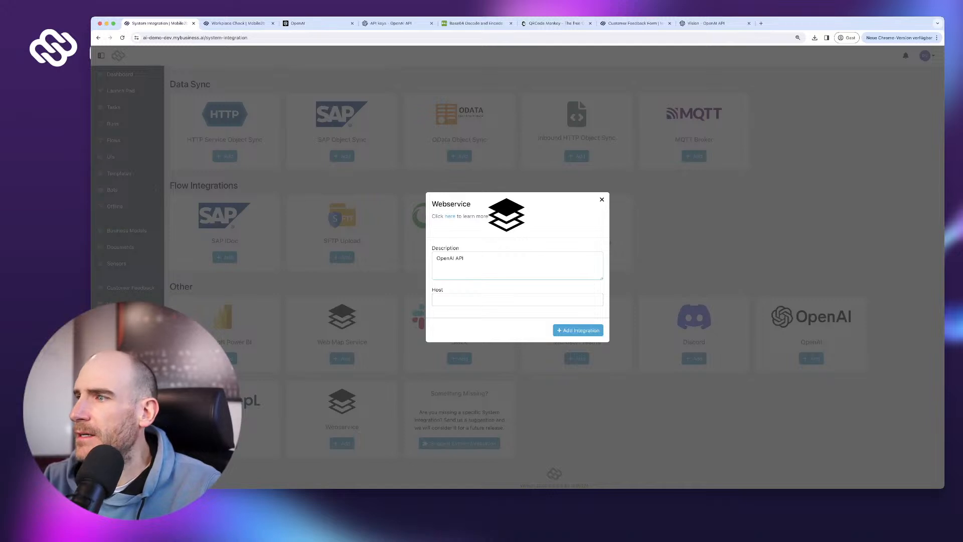
{"action": "scroll", "coordinate": [557, 274], "scroll_direction": "up", "scroll_amount": 2}
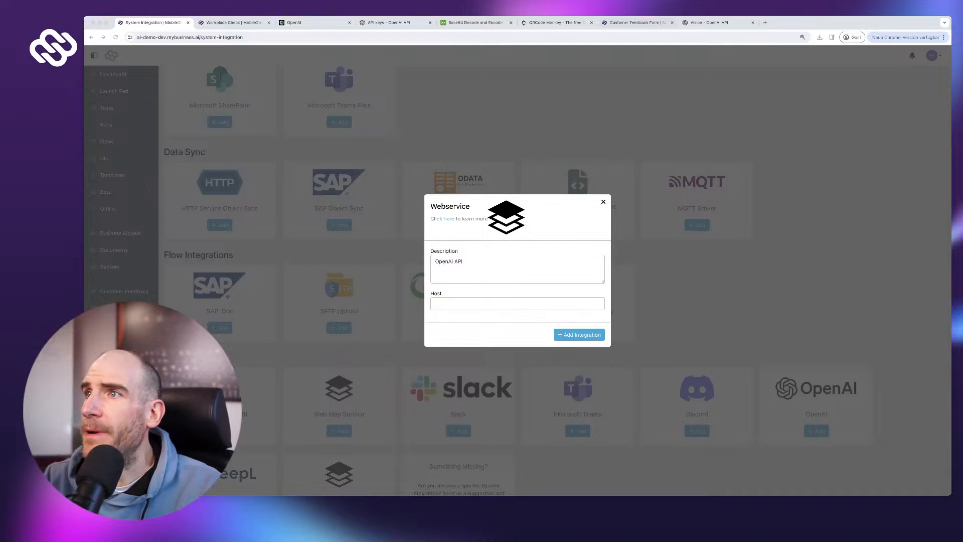
{"action": "left_click", "coordinate": [709, 23]}
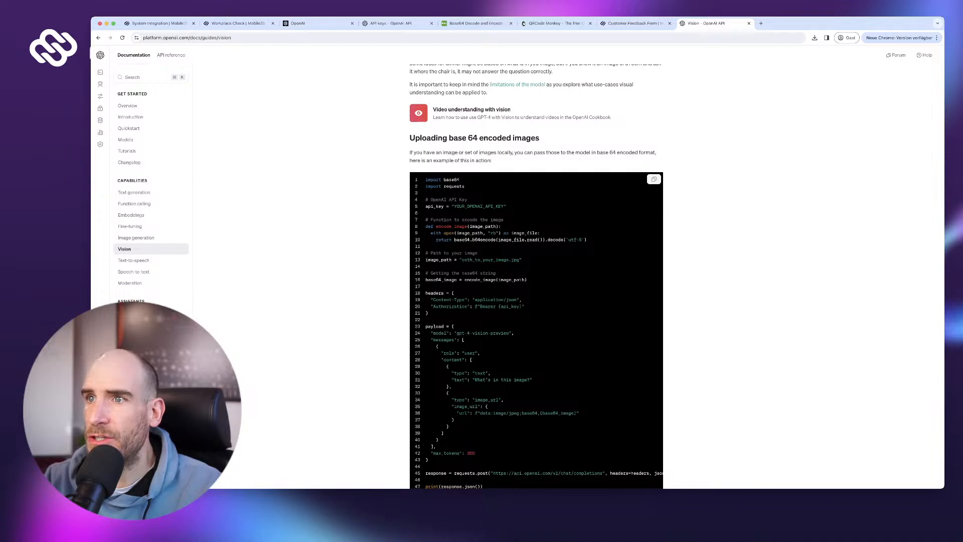
{"action": "scroll", "coordinate": [536, 276], "scroll_direction": "up", "scroll_amount": 10}
{"action": "scroll", "coordinate": [535, 276], "scroll_direction": "down", "scroll_amount": 5}
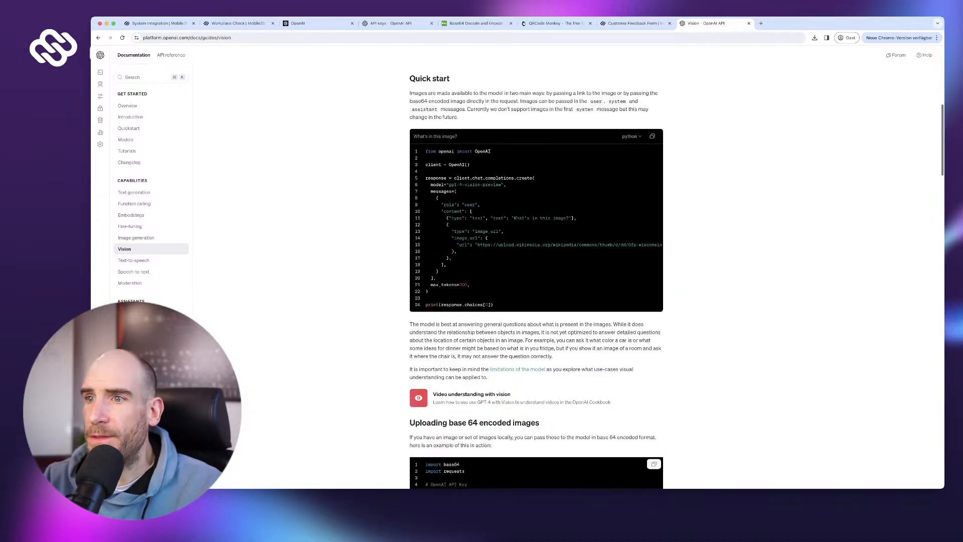
{"action": "scroll", "coordinate": [536, 275], "scroll_direction": "down", "scroll_amount": 20}
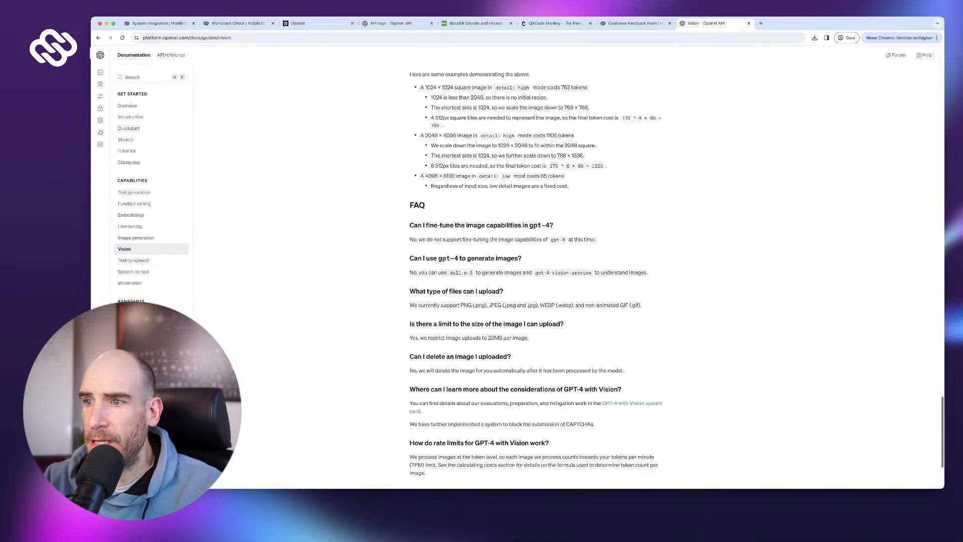
{"action": "scroll", "coordinate": [536, 276], "scroll_direction": "down", "scroll_amount": 3}
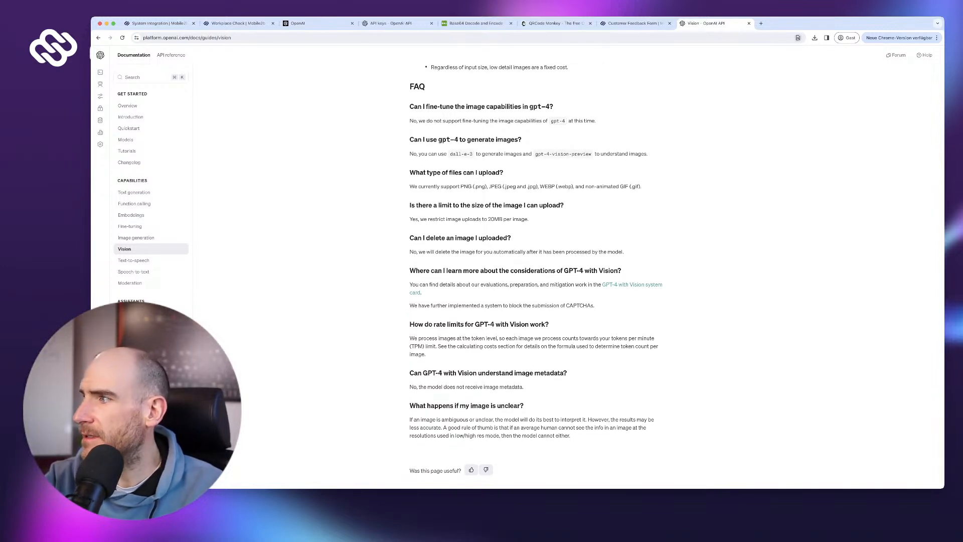
{"action": "type", "text": "https:/"}
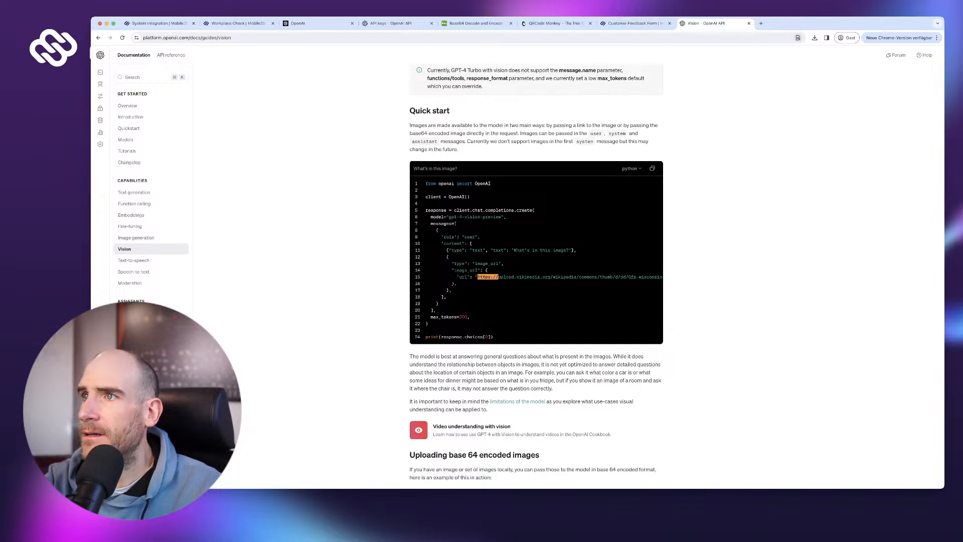
{"action": "type", "text": "/api."}
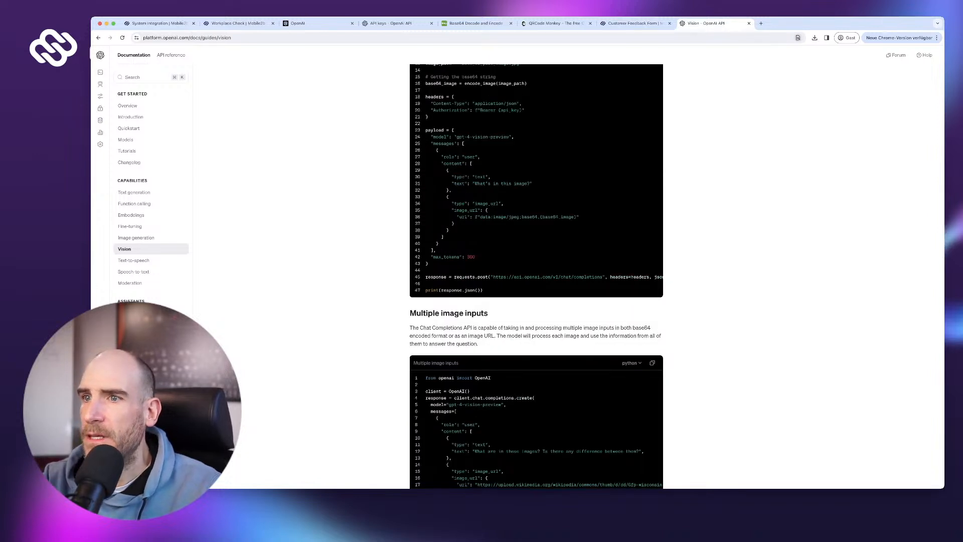
{"action": "scroll", "coordinate": [536, 275], "scroll_direction": "up", "scroll_amount": 1}
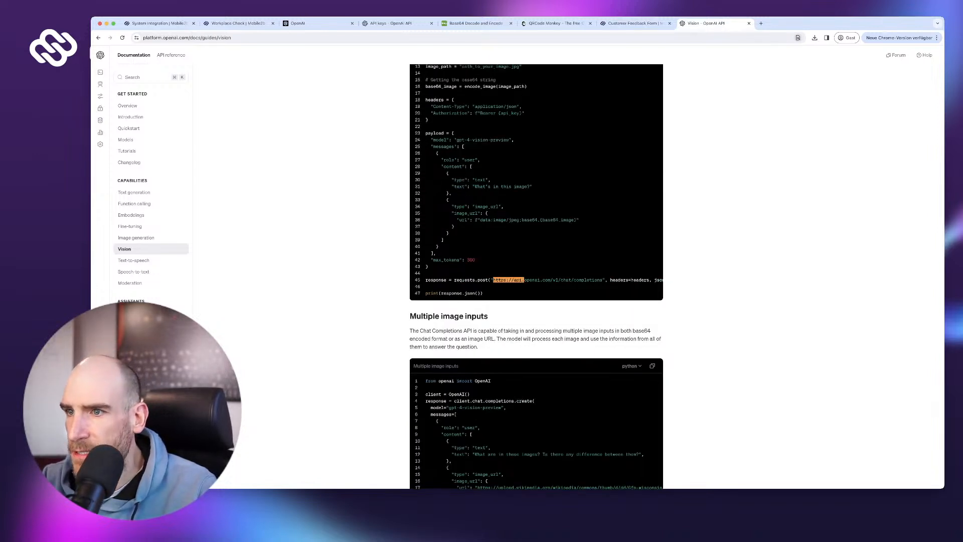
{"action": "left_click_drag", "start_coordinate": [493, 280], "coordinate": [558, 279]}
{"action": "key", "text": "super+c"}
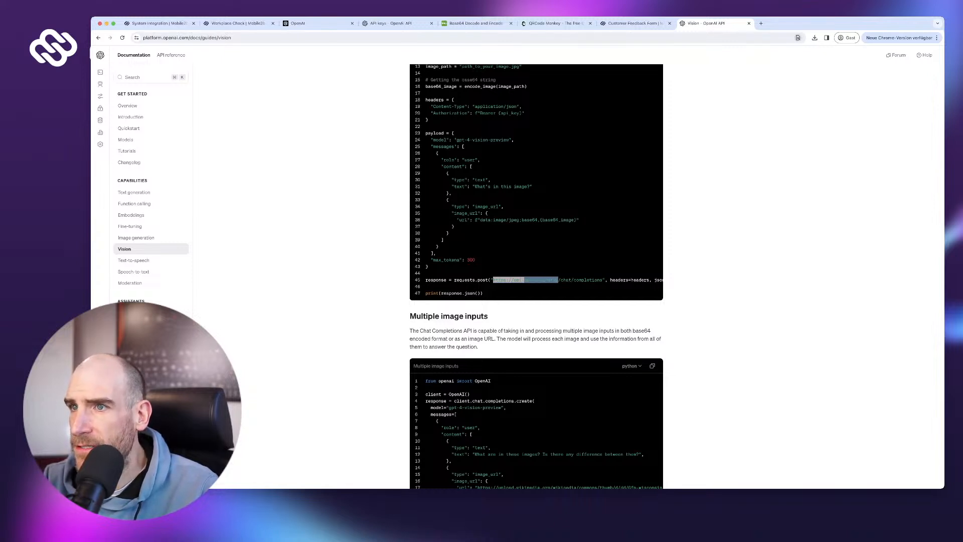
{"action": "scroll", "coordinate": [536, 276], "scroll_direction": "up", "scroll_amount": 5}
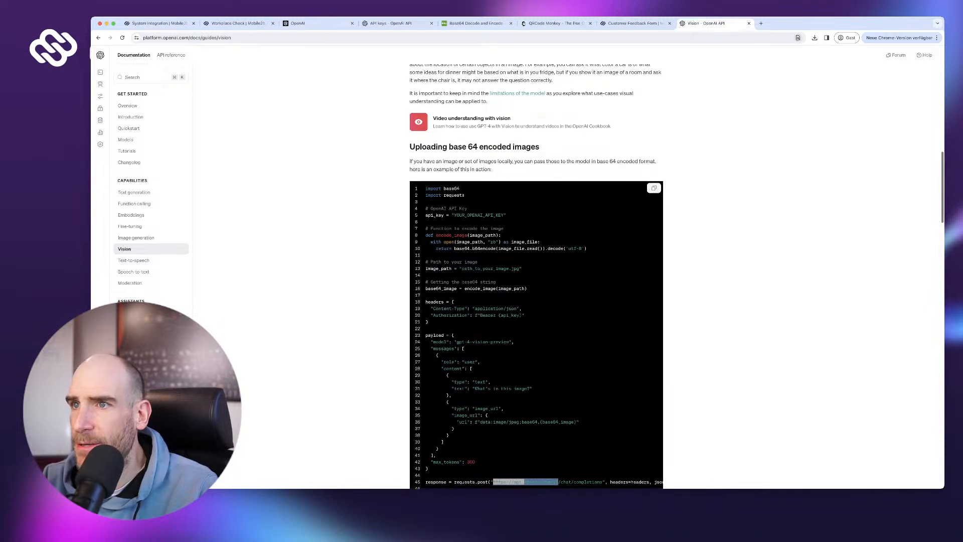
{"action": "scroll", "coordinate": [536, 276], "scroll_direction": "down", "scroll_amount": 1}
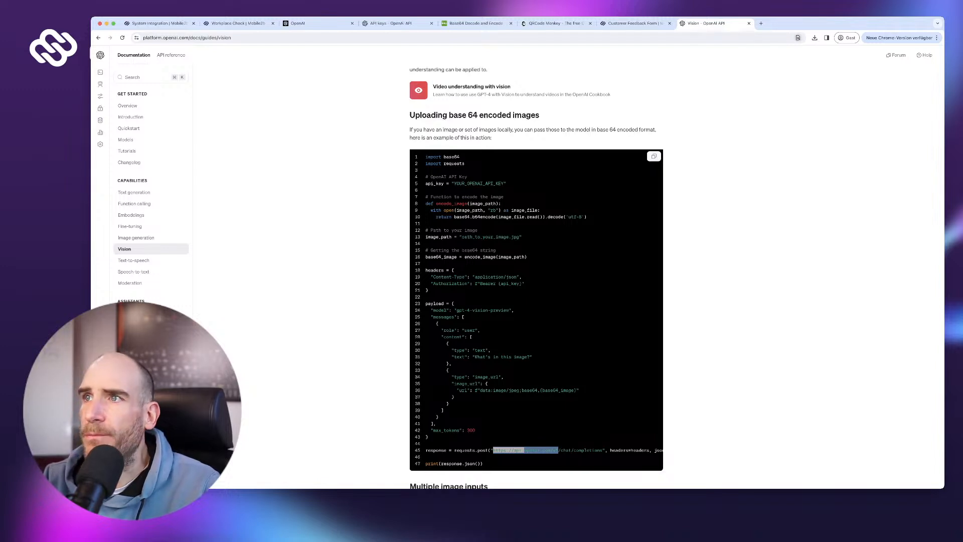
{"action": "left_click", "coordinate": [633, 24]}
{"action": "left_click", "coordinate": [159, 23]}
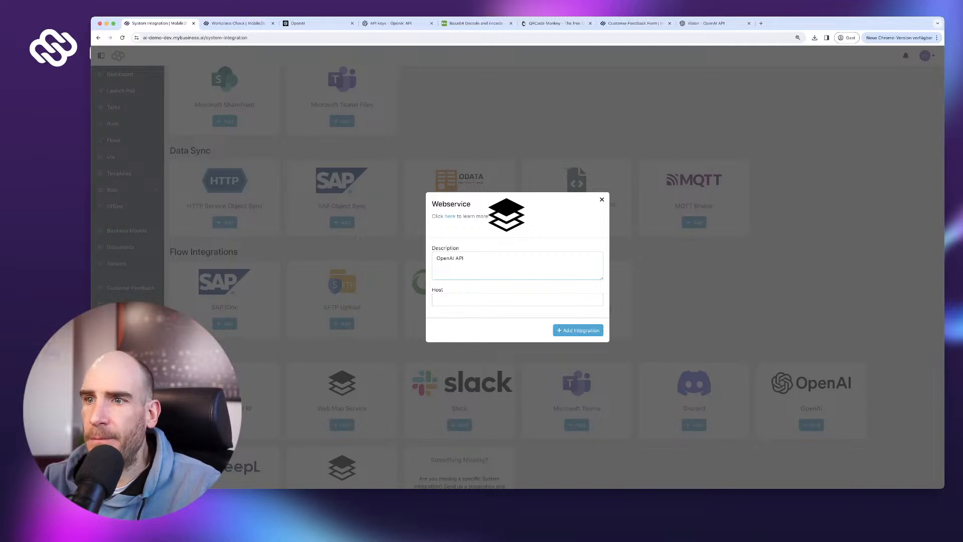
{"action": "key", "text": "super+v"}
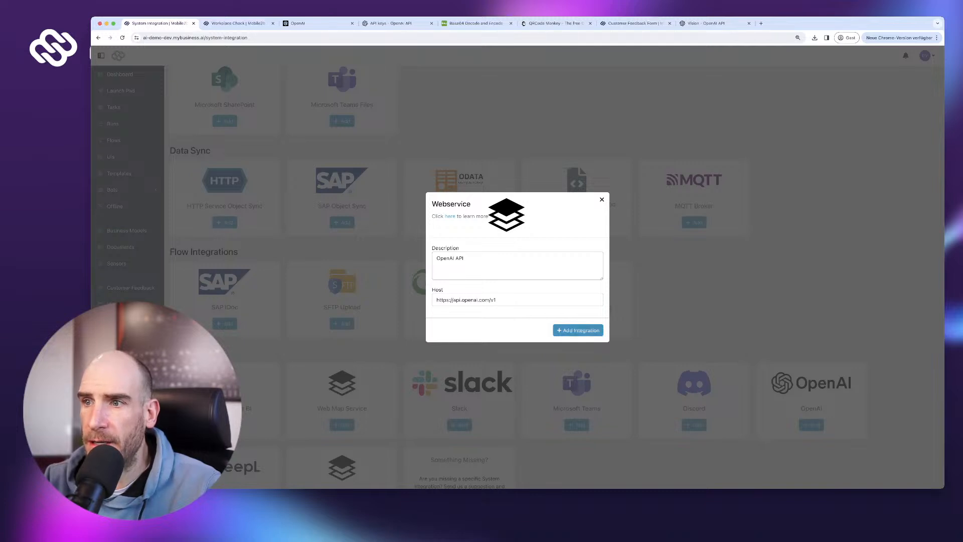
{"action": "left_click", "coordinate": [577, 330]}
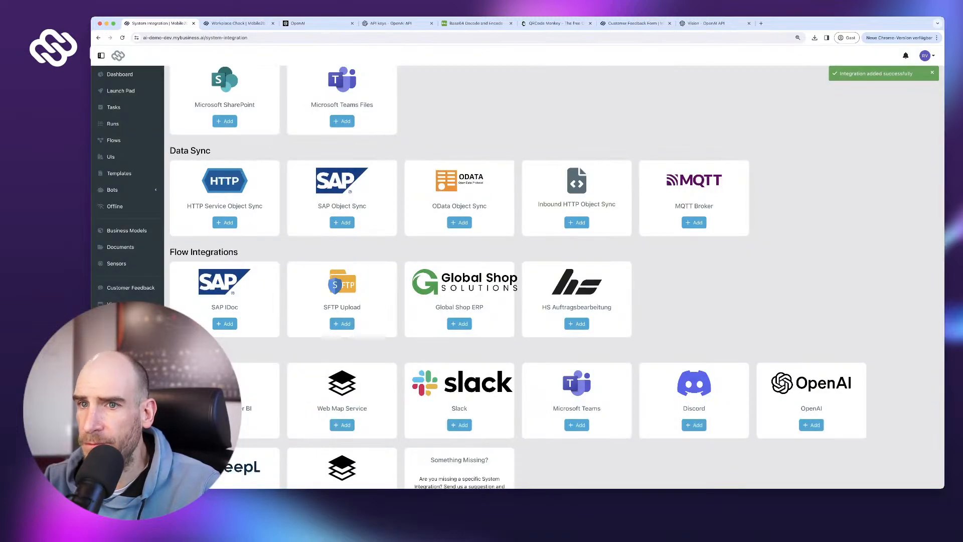
{"action": "scroll", "coordinate": [553, 277], "scroll_direction": "up", "scroll_amount": 5}
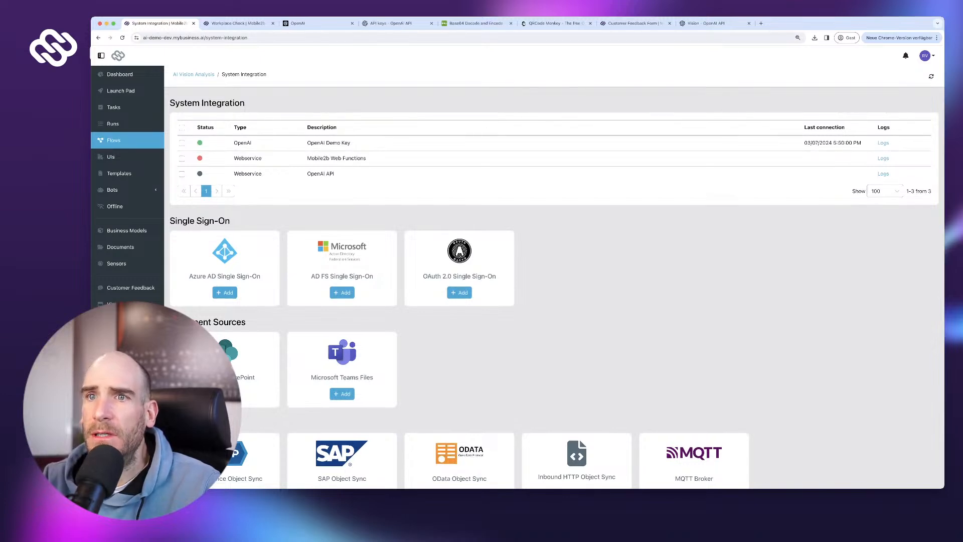
- Open the 'Have OpenAI compare pictures' step in the AI Vision Analysis flow
{"action": "left_click", "coordinate": [113, 140]}
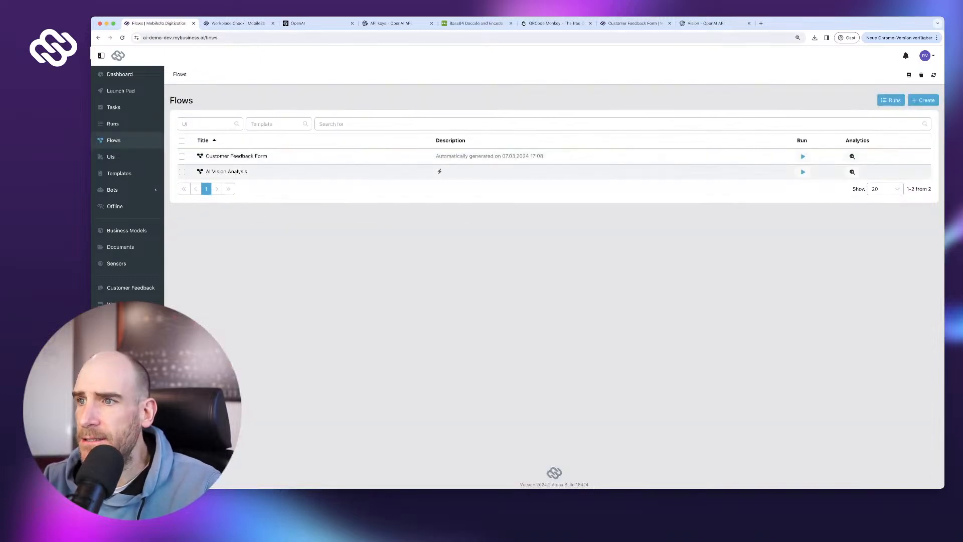
{"action": "left_click", "coordinate": [227, 172]}
{"action": "left_click_drag", "start_coordinate": [602, 351], "coordinate": [430, 371]}
{"action": "left_click", "coordinate": [597, 311]}
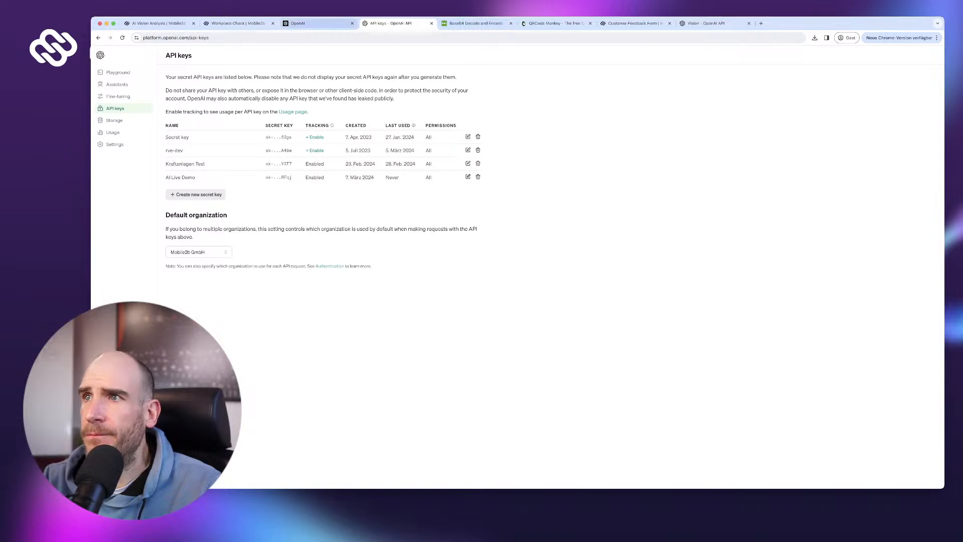
- Check the chat completions endpoint in the OpenAI Vision guide's base64 code sample
{"action": "left_click", "coordinate": [318, 24]}
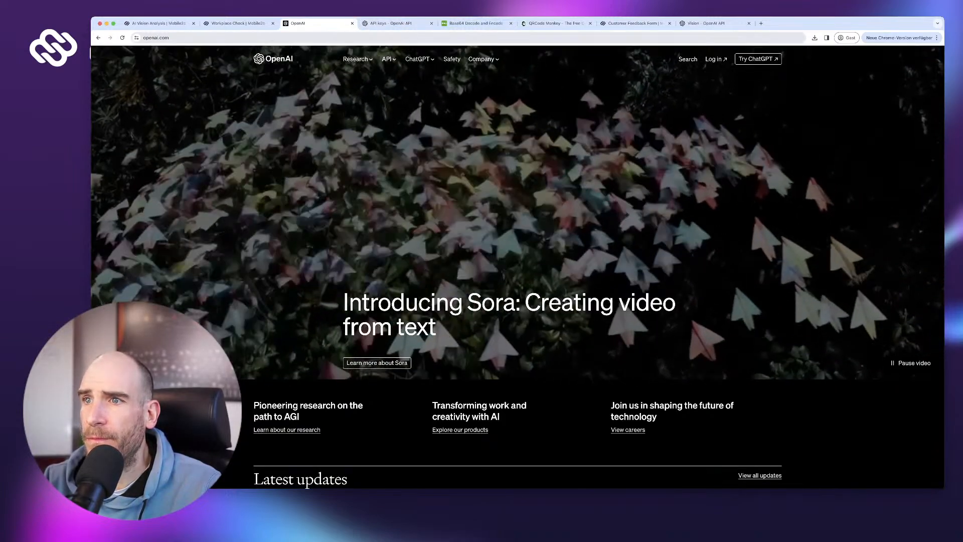
{"action": "left_click", "coordinate": [707, 24]}
{"action": "scroll", "coordinate": [536, 301], "scroll_direction": "up", "scroll_amount": 1}
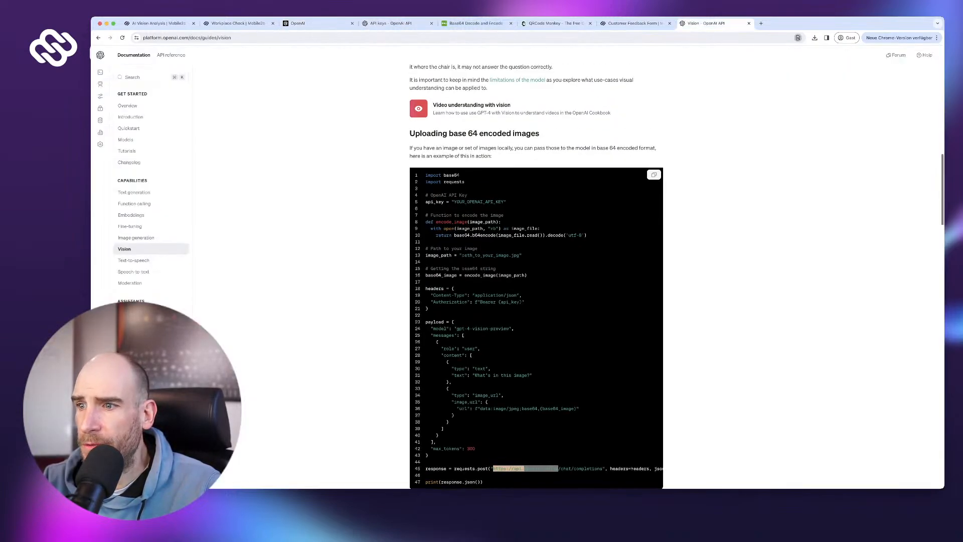
{"action": "scroll", "coordinate": [536, 300], "scroll_direction": "down", "scroll_amount": 1}
{"action": "scroll", "coordinate": [536, 301], "scroll_direction": "down", "scroll_amount": 1}
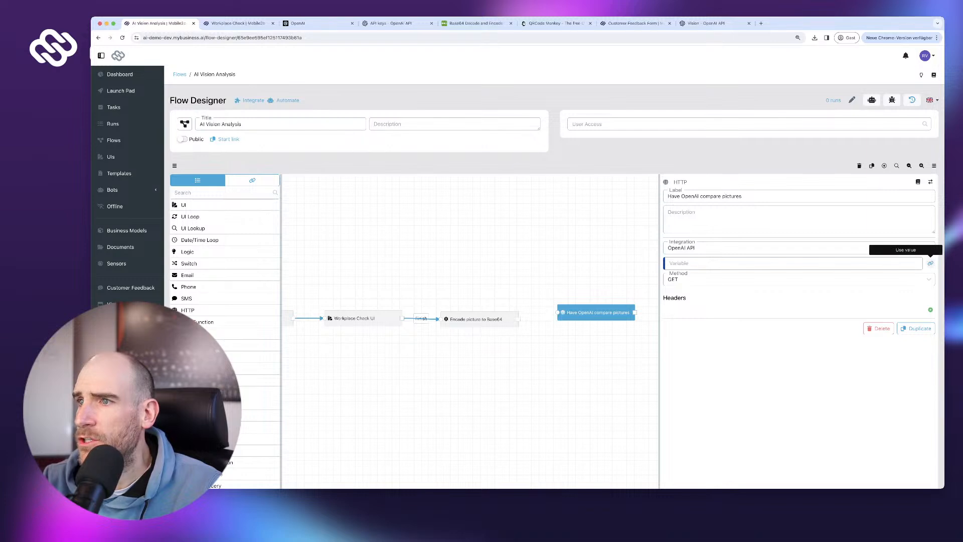
- Set the HTTP step's path to /chat/completions and method to POST, then add a header row
{"action": "left_click", "coordinate": [930, 263]}
{"action": "scroll", "coordinate": [852, 263], "scroll_direction": "down", "scroll_amount": 1}
{"action": "left_click", "coordinate": [793, 263]}
{"action": "type", "text": "/chat/completions"}
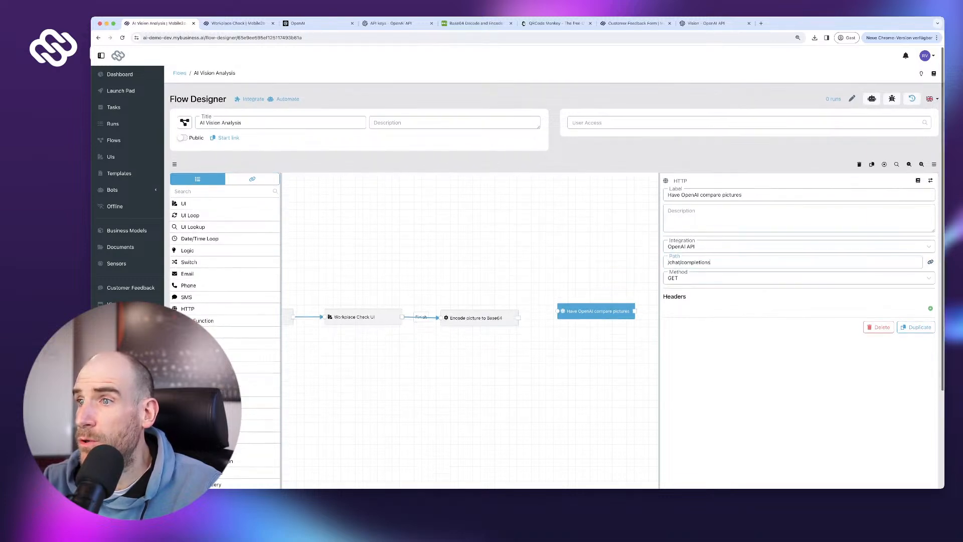
{"action": "key", "text": "Tab"}
{"action": "key", "text": "Down"}
{"action": "key", "text": "Return"}
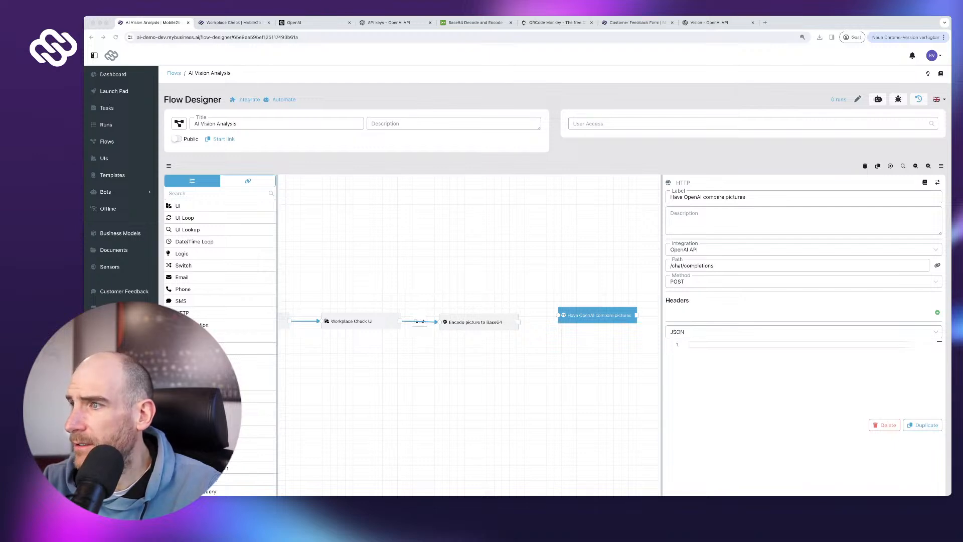
{"action": "scroll", "coordinate": [555, 280], "scroll_direction": "up", "scroll_amount": 1}
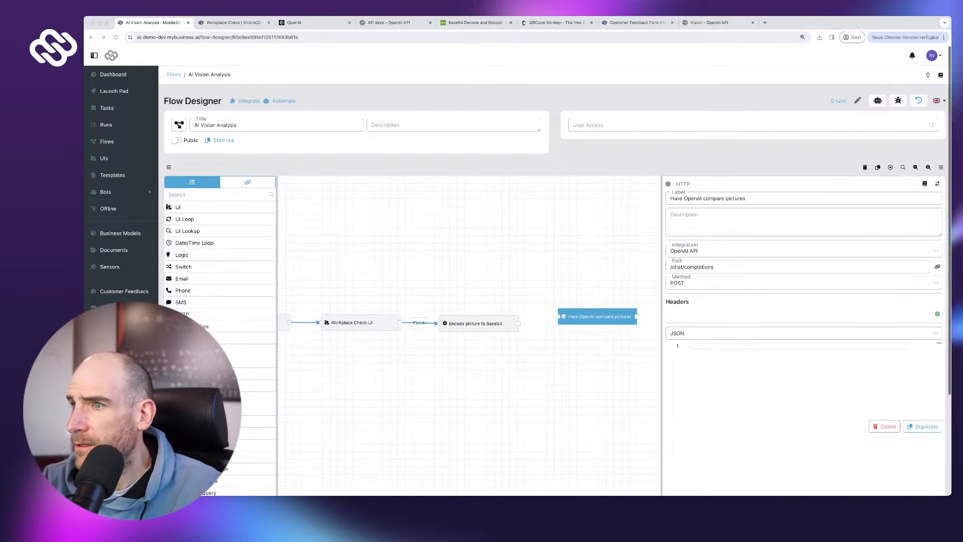
{"action": "left_click", "coordinate": [937, 313]}
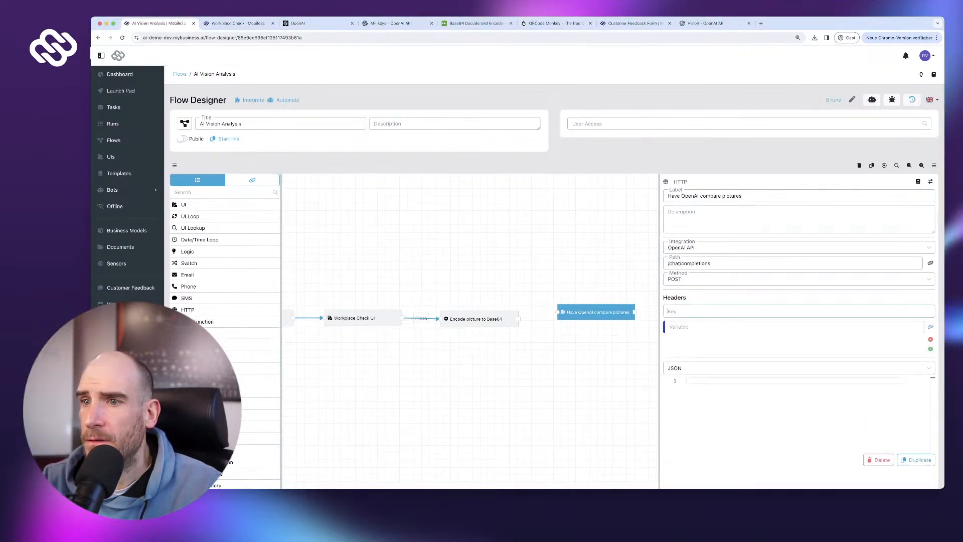
- Name the first request header Content-Type, taken from the Vision guide's example
{"action": "left_click", "coordinate": [313, 23]}
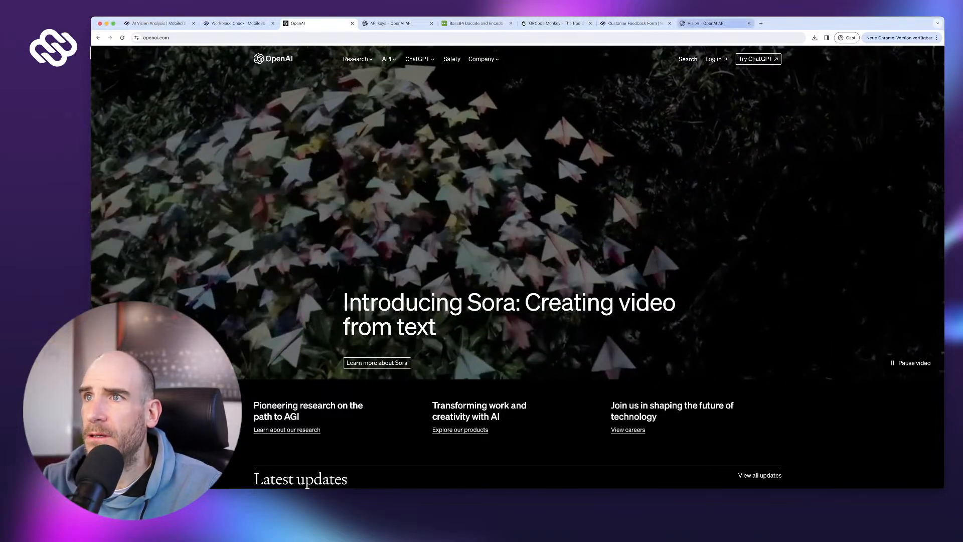
{"action": "left_click_drag", "start_coordinate": [712, 23], "coordinate": [317, 23]}
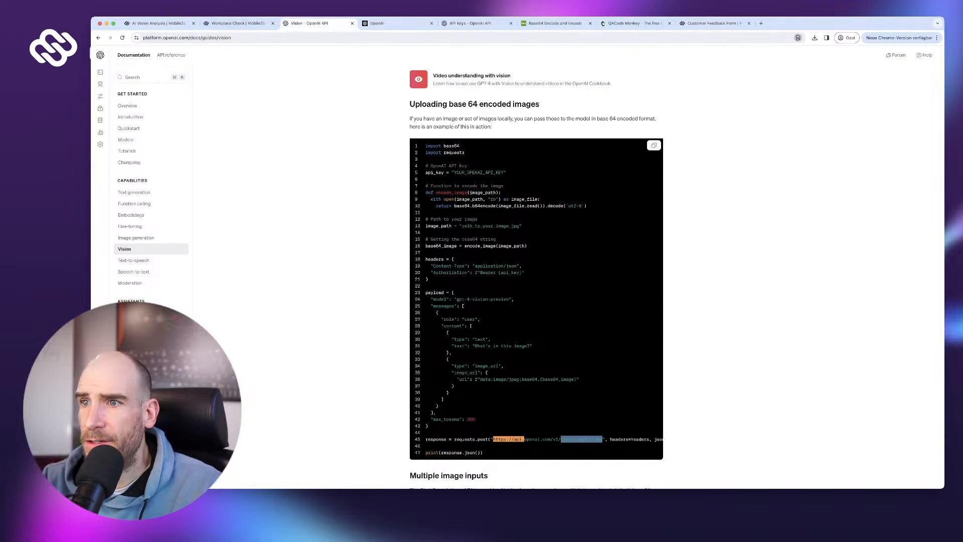
{"action": "left_click_drag", "start_coordinate": [433, 266], "coordinate": [464, 266]}
{"action": "key", "text": "super+c"}
{"action": "left_click", "coordinate": [483, 280]}
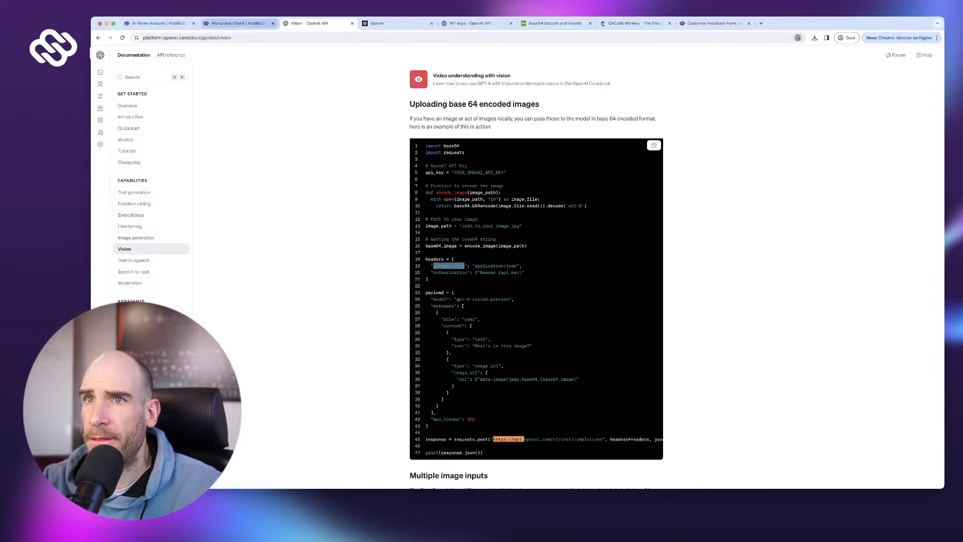
{"action": "left_click", "coordinate": [236, 23]}
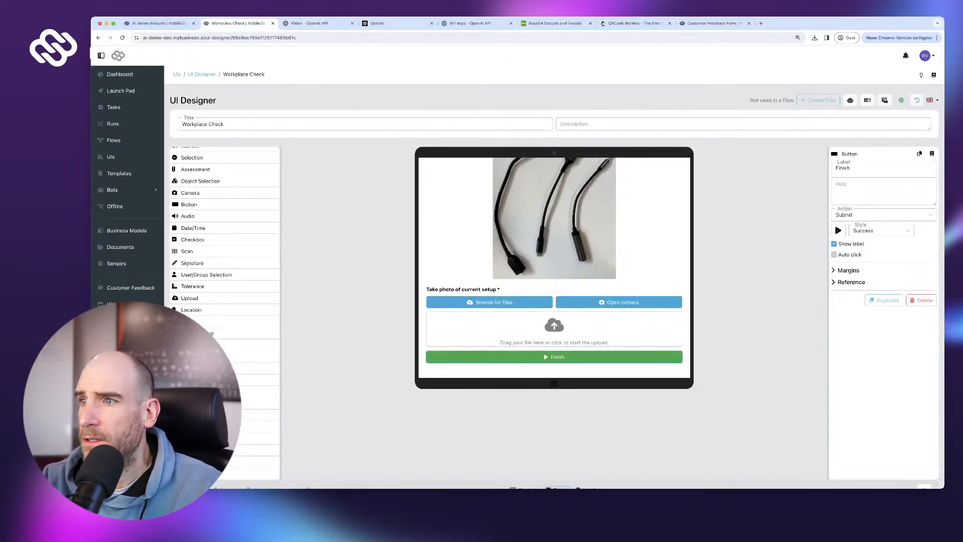
{"action": "left_click", "coordinate": [273, 23]}
{"action": "left_click", "coordinate": [158, 23]}
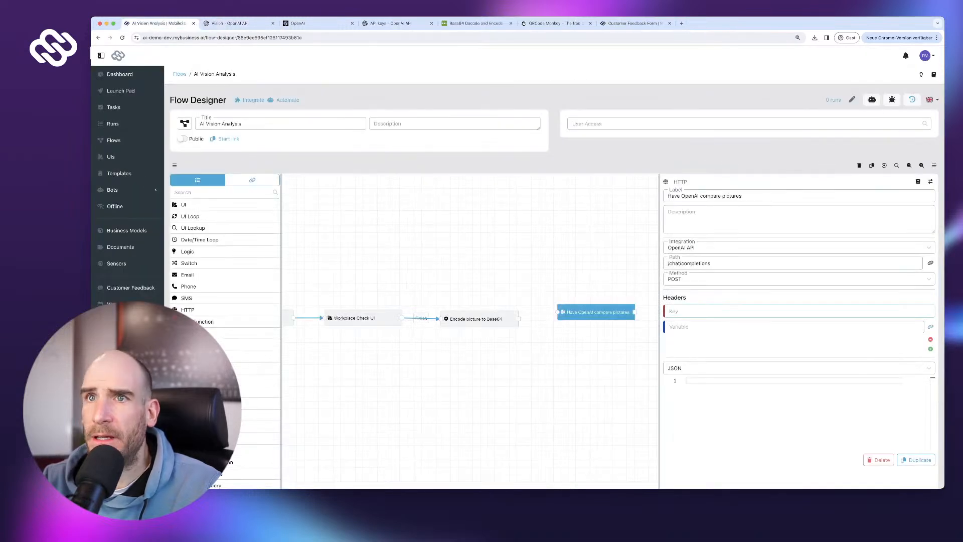
{"action": "key", "text": "super+v"}
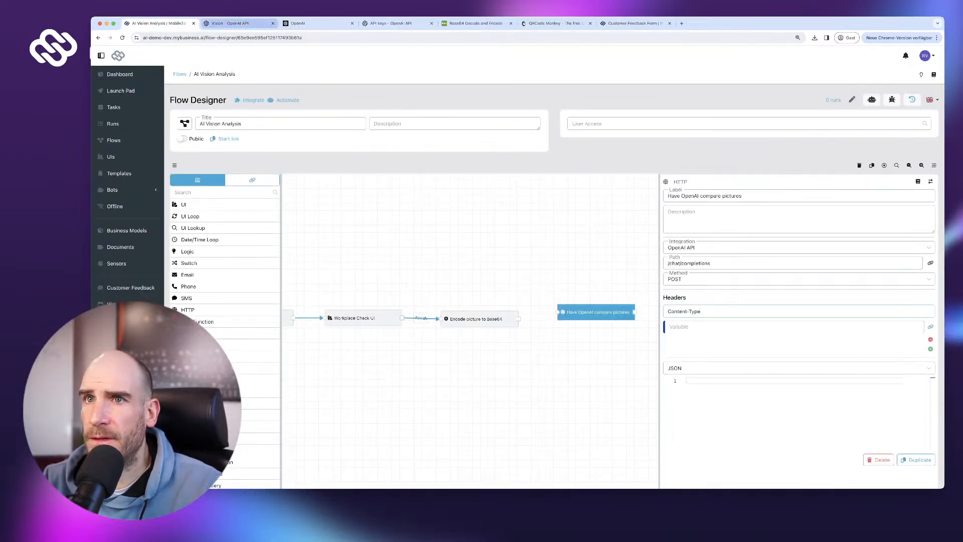
- Set the Content-Type header value to application/json as plain text
{"action": "left_click", "coordinate": [305, 23]}
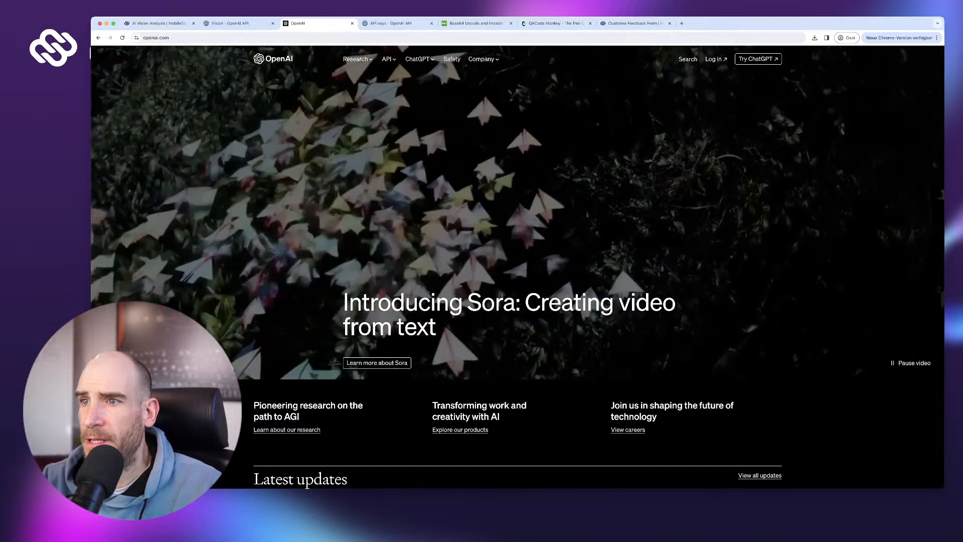
{"action": "left_click", "coordinate": [237, 23]}
{"action": "left_click_drag", "start_coordinate": [475, 266], "coordinate": [516, 266]}
{"action": "key", "text": "super+c"}
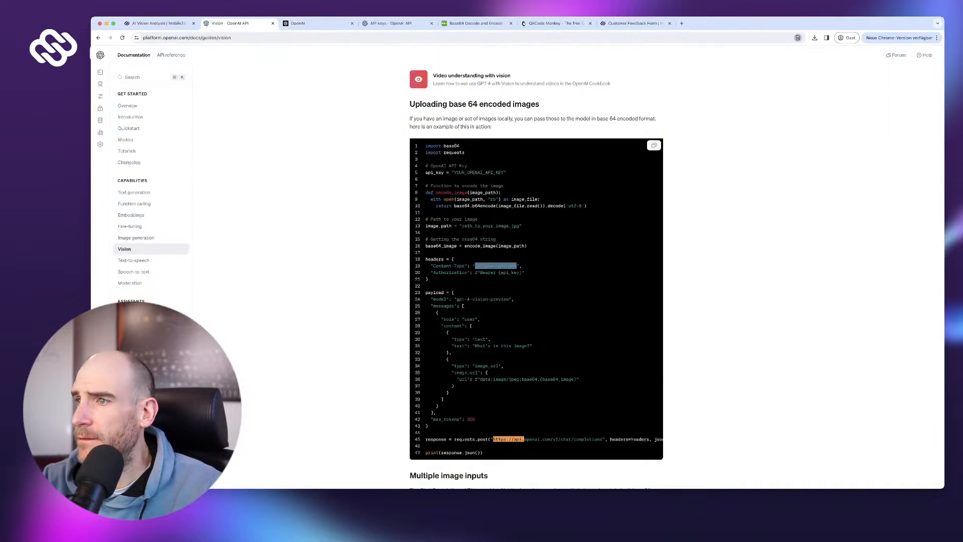
{"action": "left_click", "coordinate": [158, 23]}
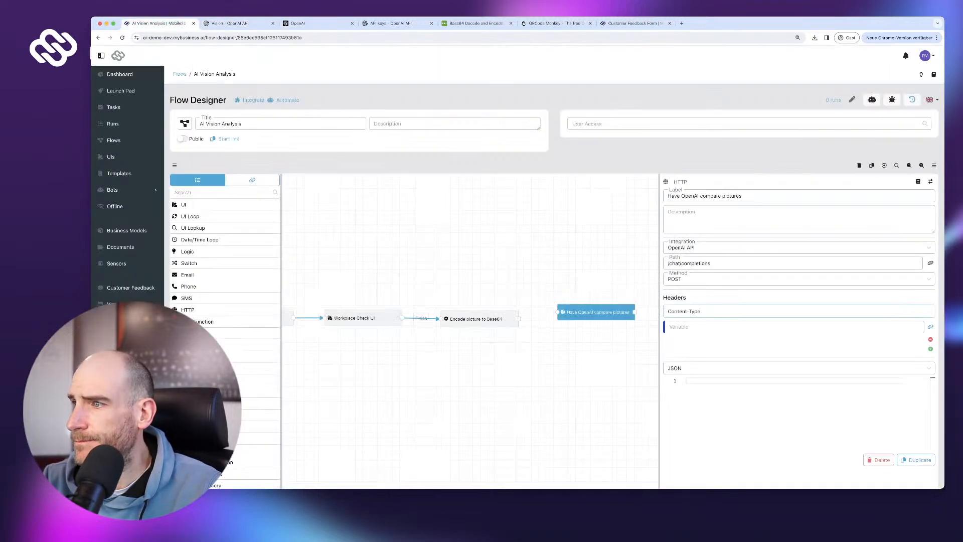
{"action": "left_click", "coordinate": [930, 326]}
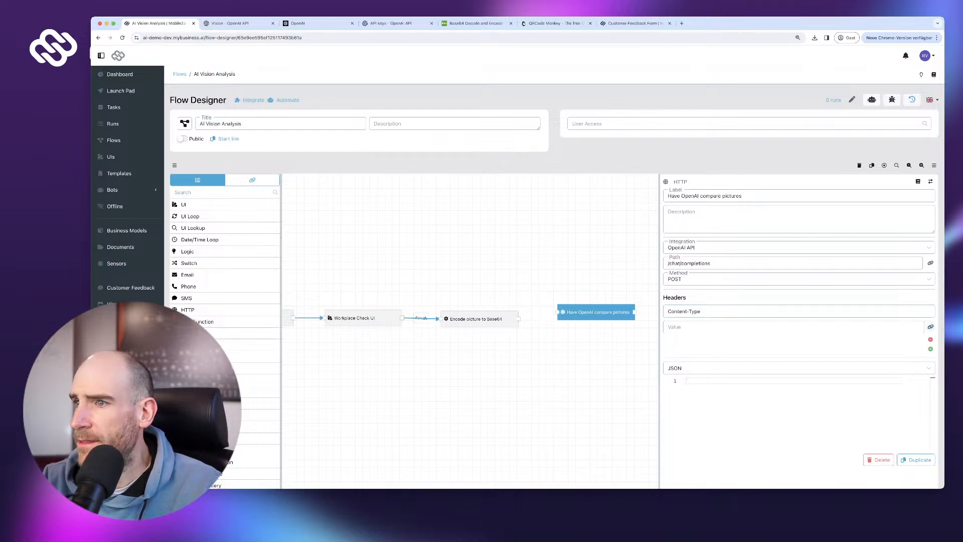
{"action": "left_click", "coordinate": [823, 327]}
{"action": "key", "text": "super+v"}
- Add a second request header named Authorization
{"action": "left_click", "coordinate": [930, 348]}
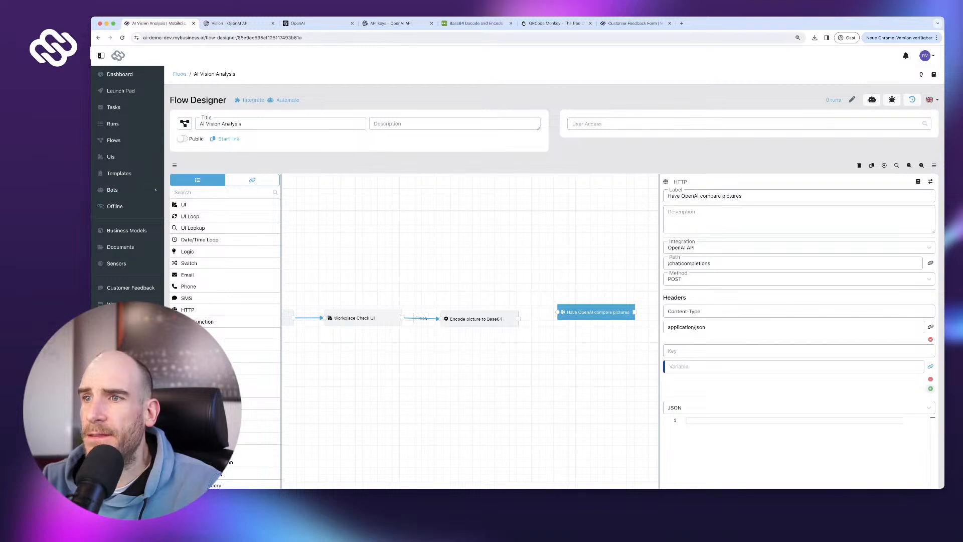
{"action": "left_click", "coordinate": [230, 23]}
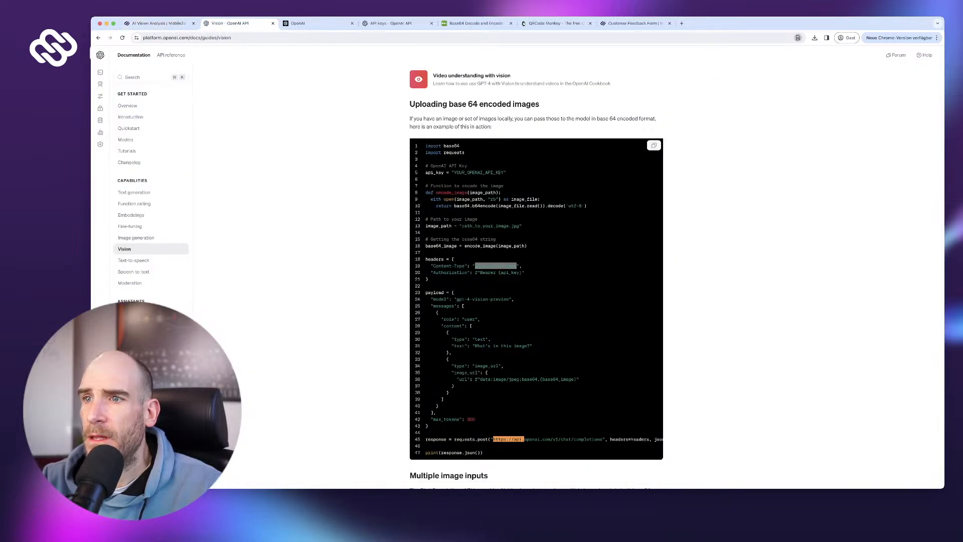
{"action": "scroll", "coordinate": [467, 274], "scroll_direction": "up", "scroll_amount": 1}
{"action": "scroll", "coordinate": [467, 274], "scroll_direction": "down", "scroll_amount": 1}
{"action": "left_click", "coordinate": [449, 274]}
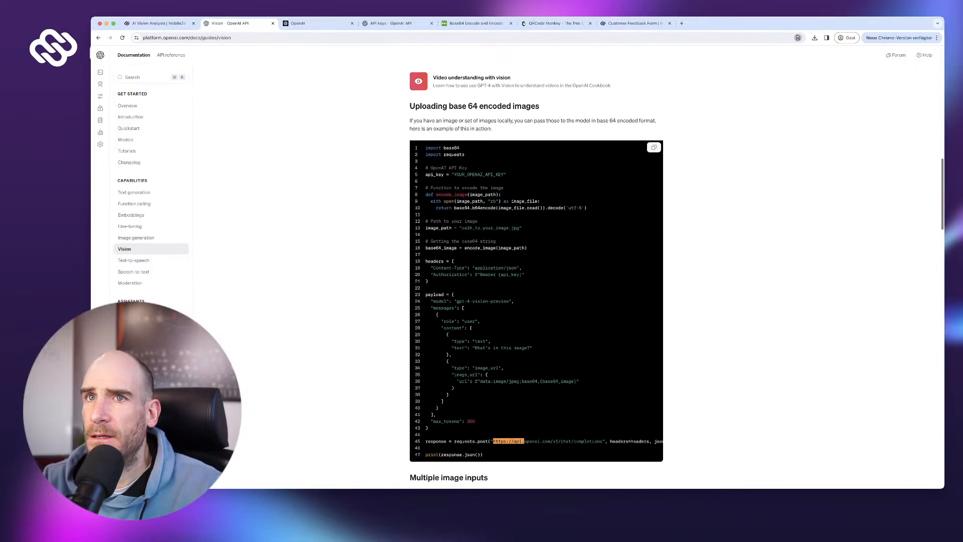
{"action": "double_click", "coordinate": [449, 274]}
{"action": "key", "text": "ctrl+c"}
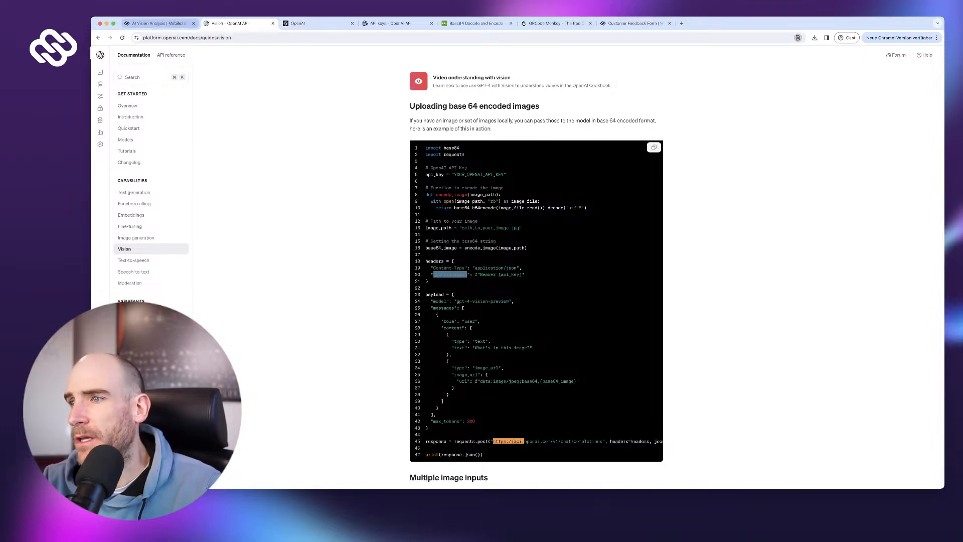
{"action": "left_click", "coordinate": [155, 23]}
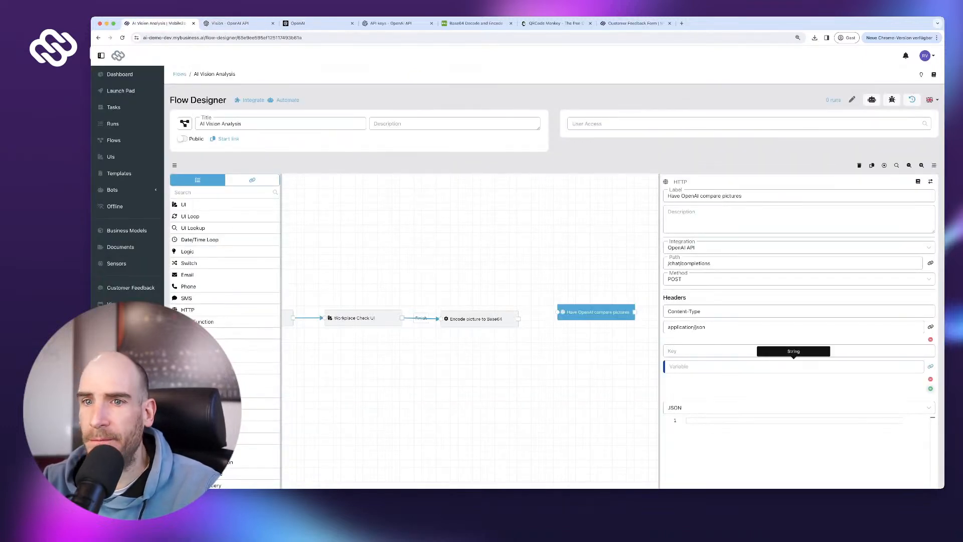
{"action": "key", "text": "ctrl+v"}
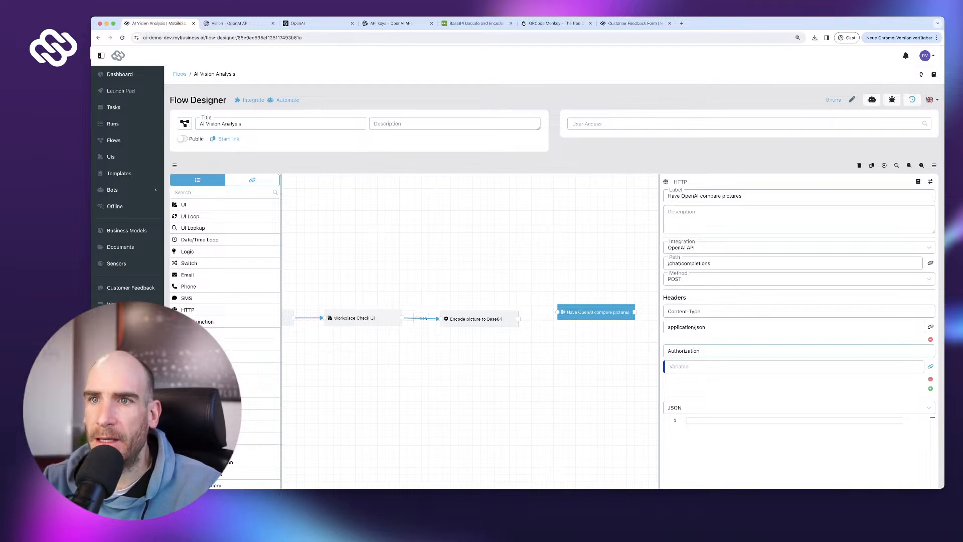
- Copy the API key from the OpenAI Demo Key system integration
{"action": "left_click", "coordinate": [253, 100]}
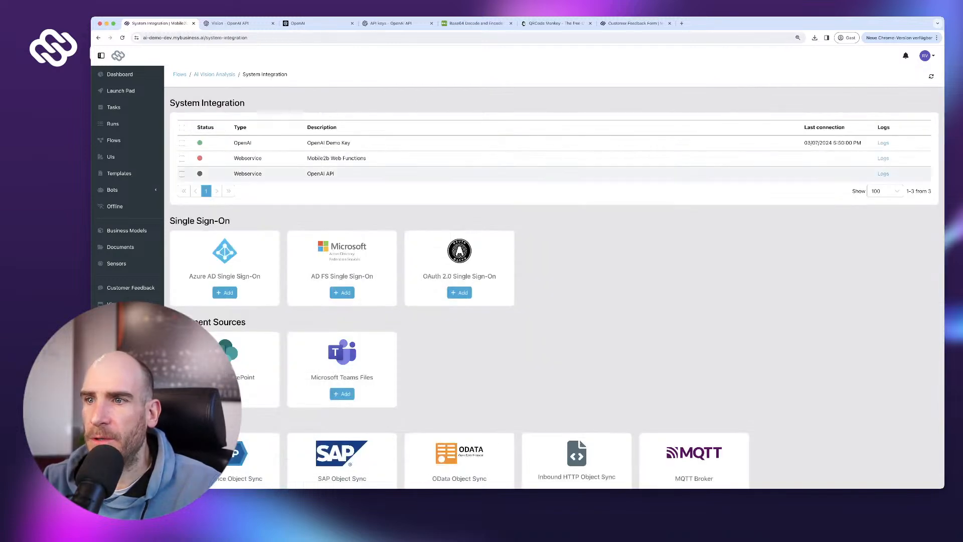
{"action": "left_click", "coordinate": [329, 143]}
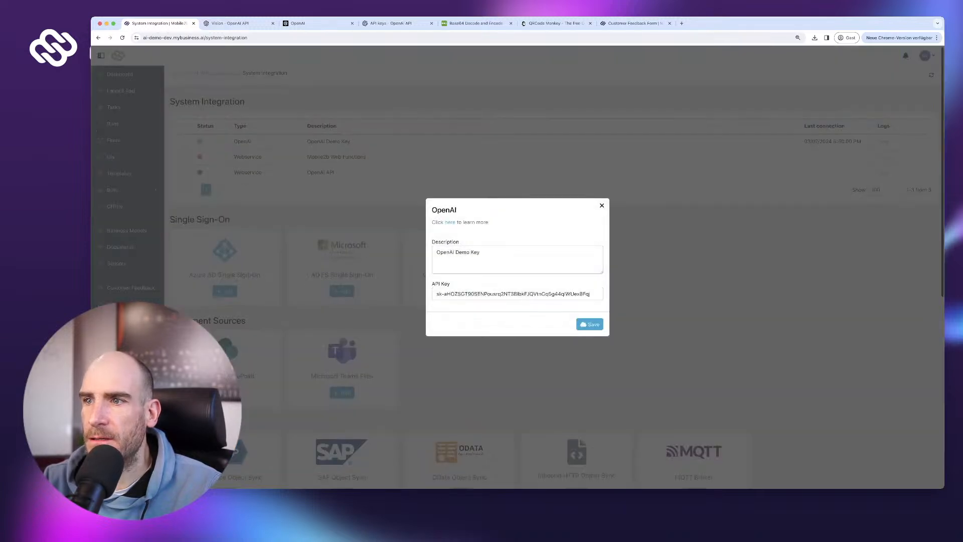
{"action": "double_click", "coordinate": [516, 294]}
{"action": "triple_click", "coordinate": [517, 294]}
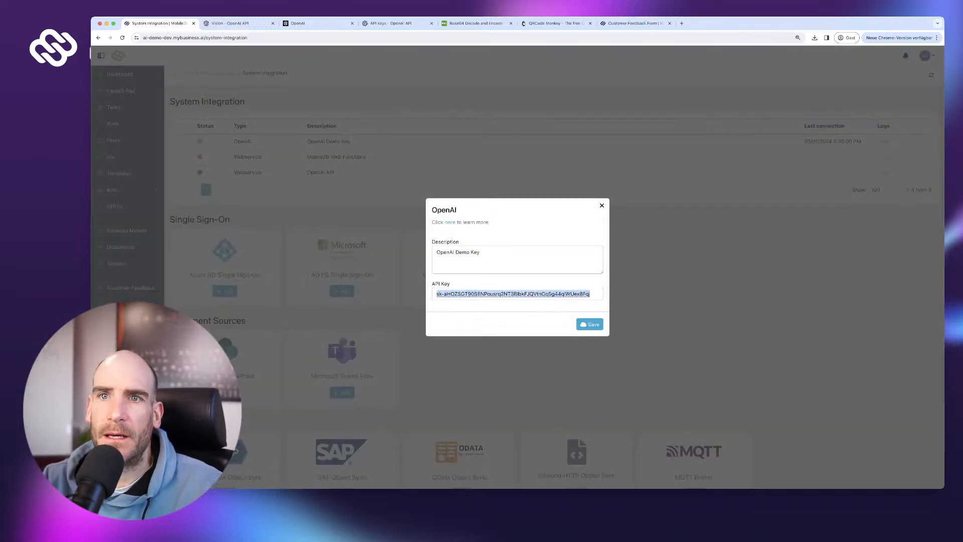
{"action": "scroll", "coordinate": [596, 261], "scroll_direction": "up", "scroll_amount": 1}
{"action": "left_click", "coordinate": [601, 205]}
- Set the Authorization header value to Bearer followed by the API key
{"action": "left_click", "coordinate": [114, 139]}
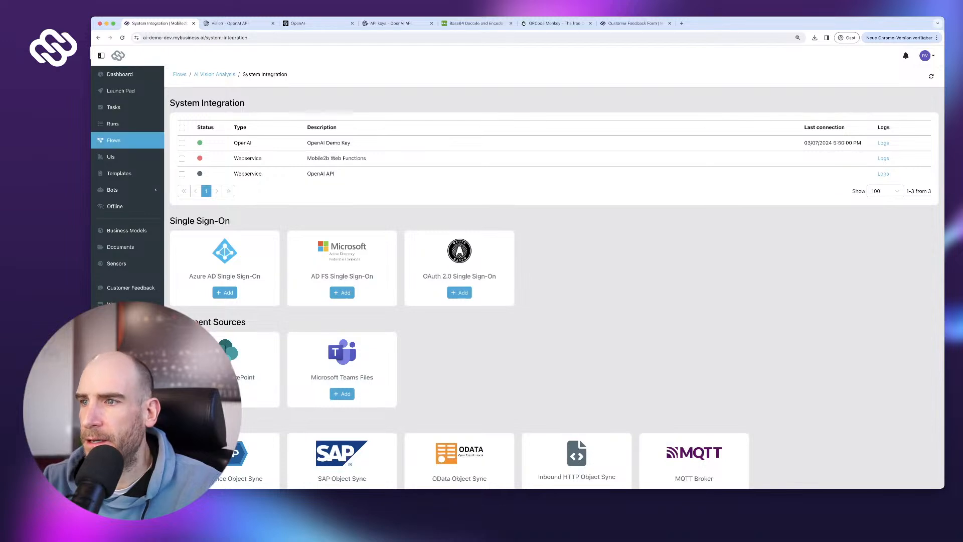
{"action": "left_click", "coordinate": [226, 171]}
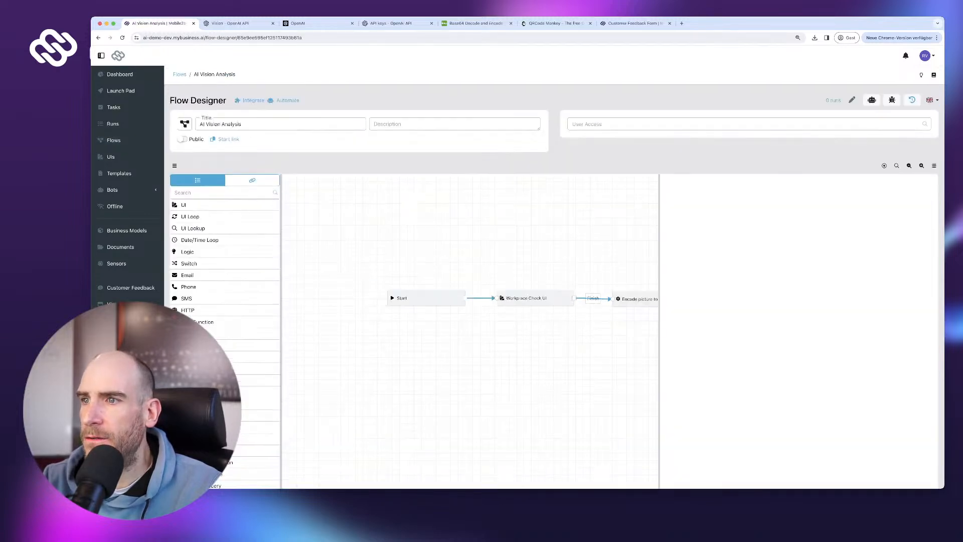
{"action": "left_click_drag", "start_coordinate": [567, 346], "coordinate": [409, 332]}
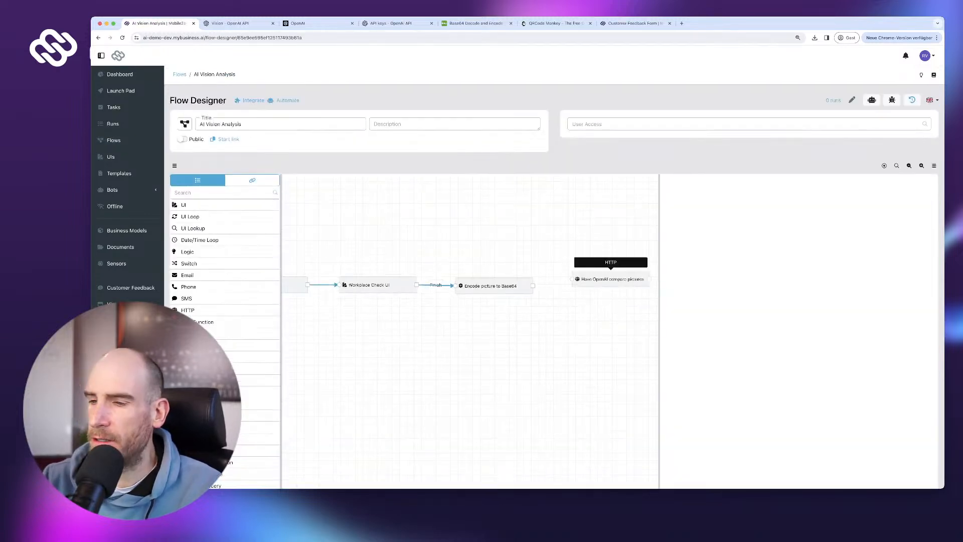
{"action": "left_click", "coordinate": [610, 279]}
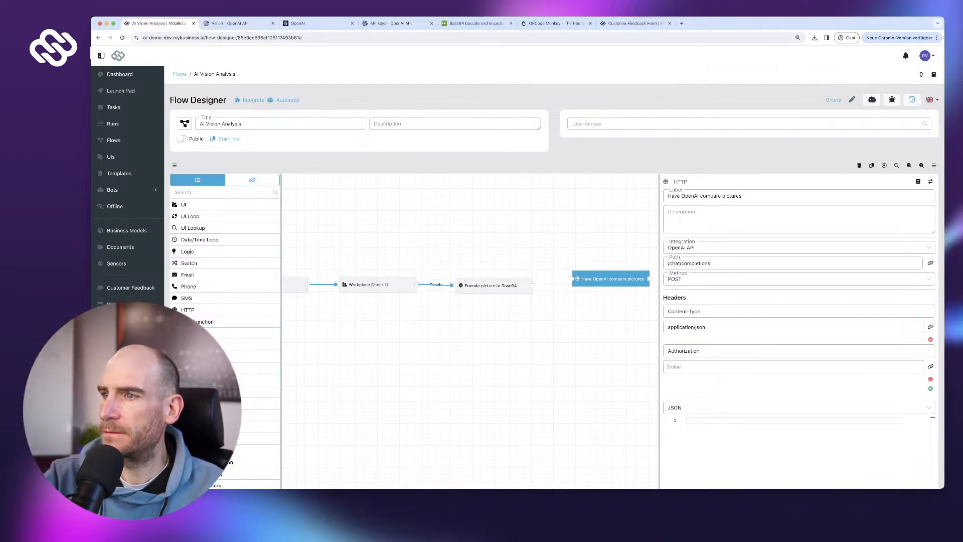
{"action": "type", "text": "Bearer"}
{"action": "key", "text": "super+v"}
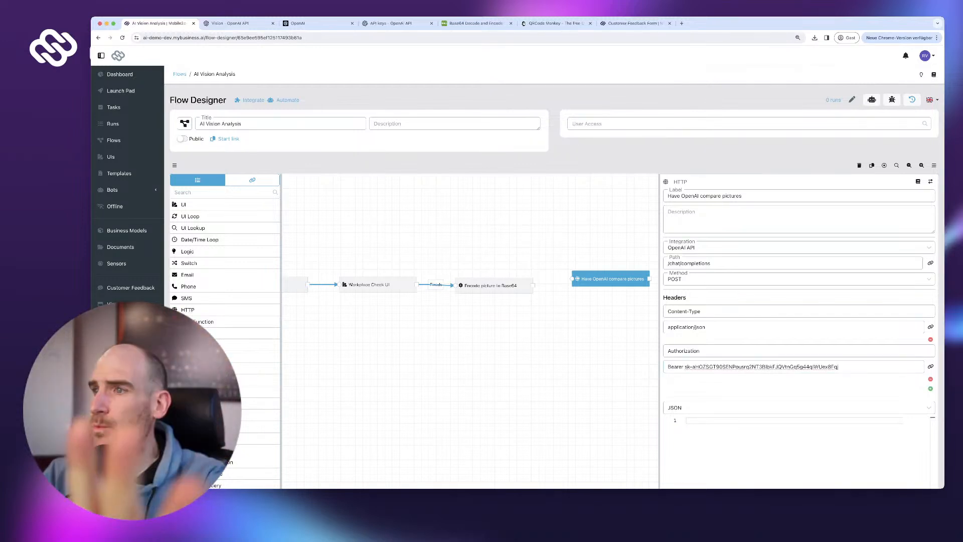
- Connect 'Encode picture to Base64' to the 'Have OpenAI compare pictures' step
{"action": "scroll", "coordinate": [554, 274], "scroll_direction": "down", "scroll_amount": 3}
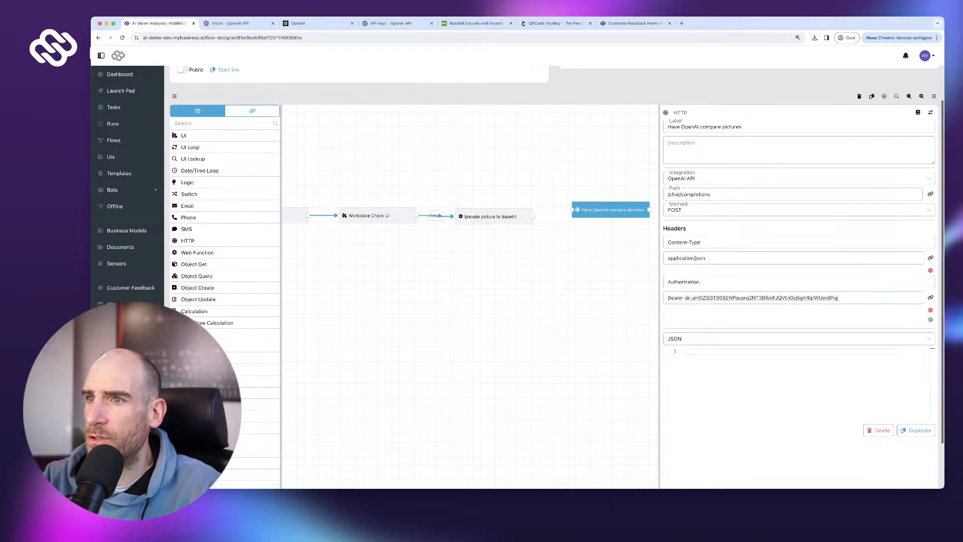
{"action": "scroll", "coordinate": [558, 277], "scroll_direction": "down", "scroll_amount": 1}
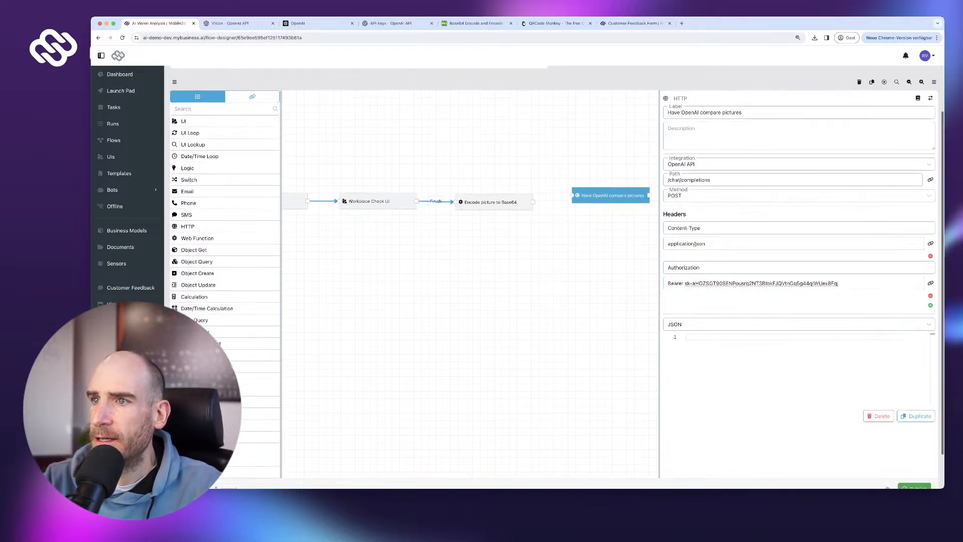
{"action": "left_click_drag", "start_coordinate": [533, 201], "coordinate": [571, 195]}
{"action": "scroll", "coordinate": [557, 277], "scroll_direction": "down", "scroll_amount": 1}
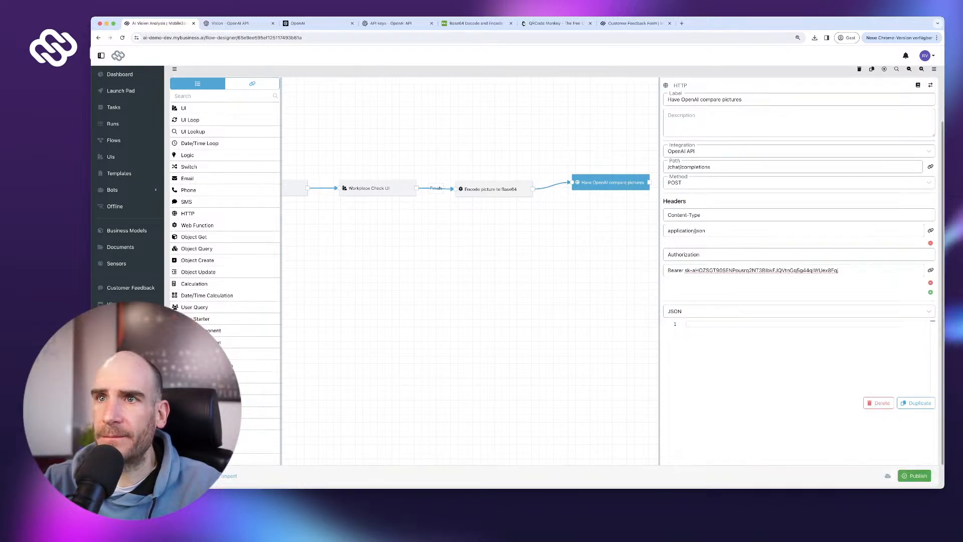
{"action": "left_click", "coordinate": [316, 23]}
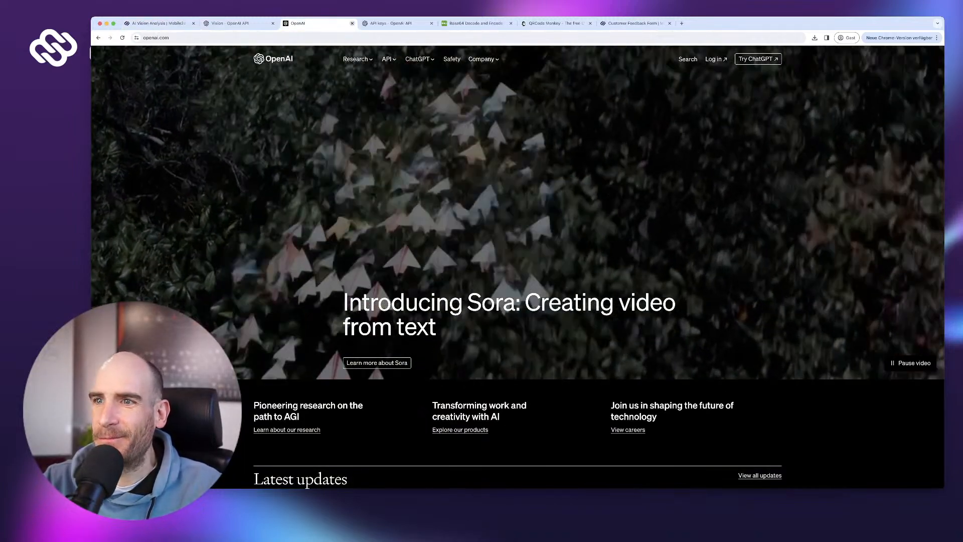
- Copy the example vision request payload from the OpenAI Vision guide
{"action": "key", "text": "super+w"}
{"action": "left_click", "coordinate": [238, 23]}
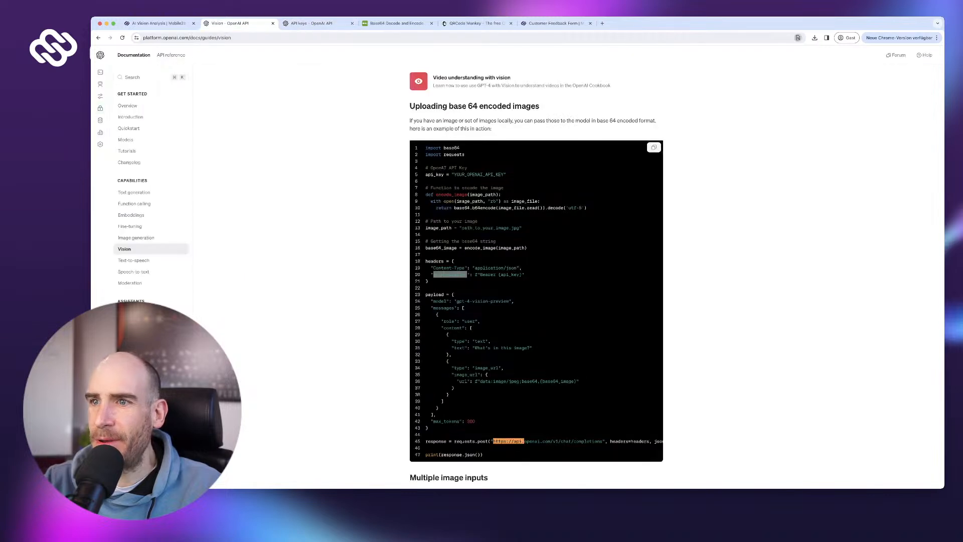
{"action": "scroll", "coordinate": [536, 301], "scroll_direction": "down", "scroll_amount": 1}
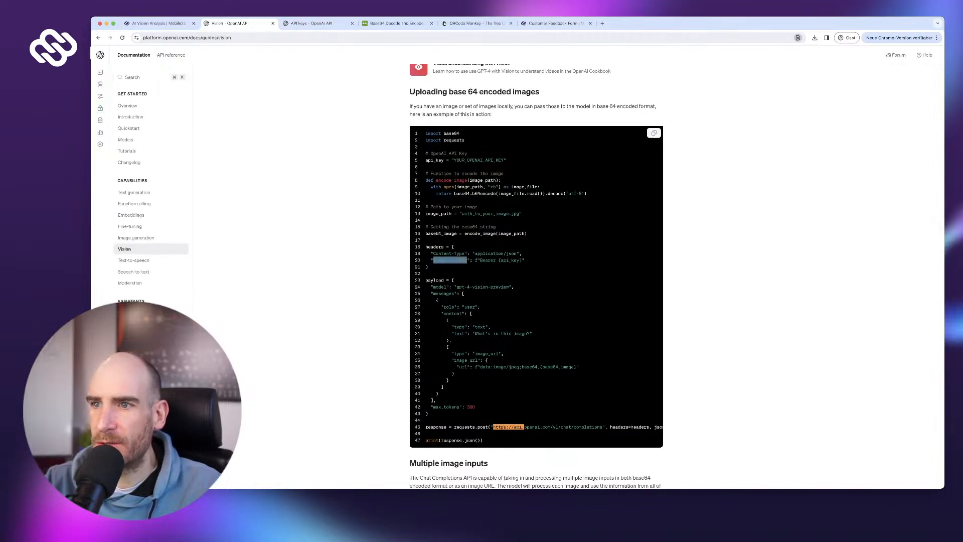
{"action": "scroll", "coordinate": [536, 276], "scroll_direction": "down", "scroll_amount": 1}
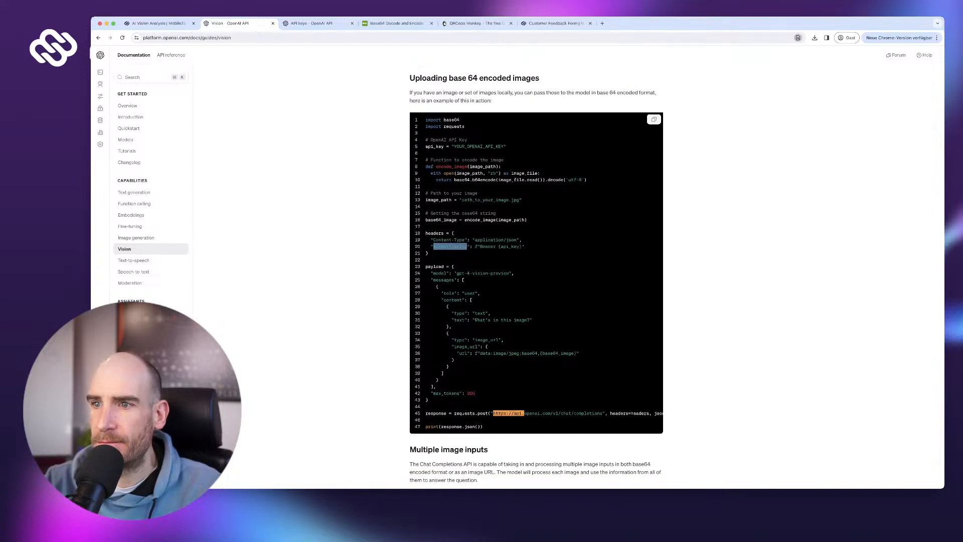
{"action": "scroll", "coordinate": [536, 275], "scroll_direction": "down", "scroll_amount": 1}
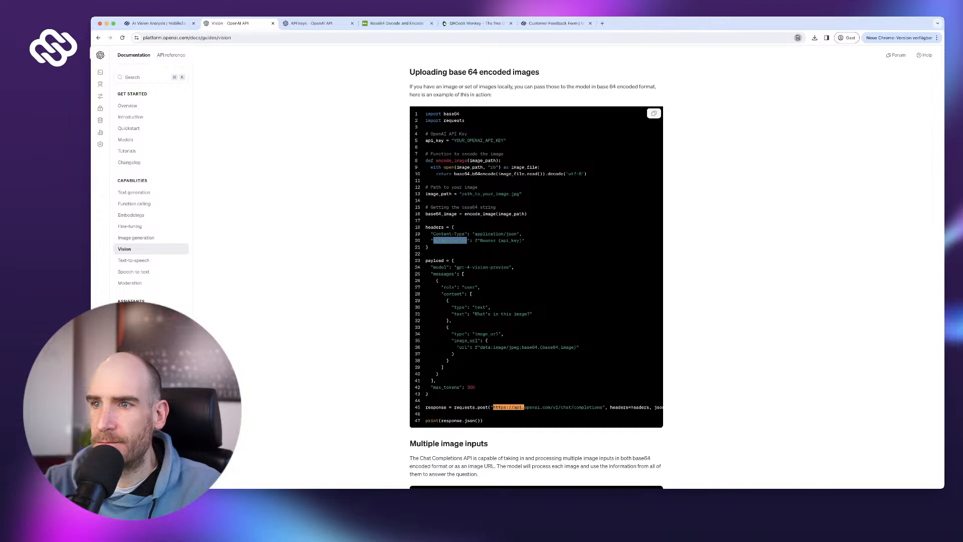
{"action": "scroll", "coordinate": [536, 275], "scroll_direction": "up", "scroll_amount": 1}
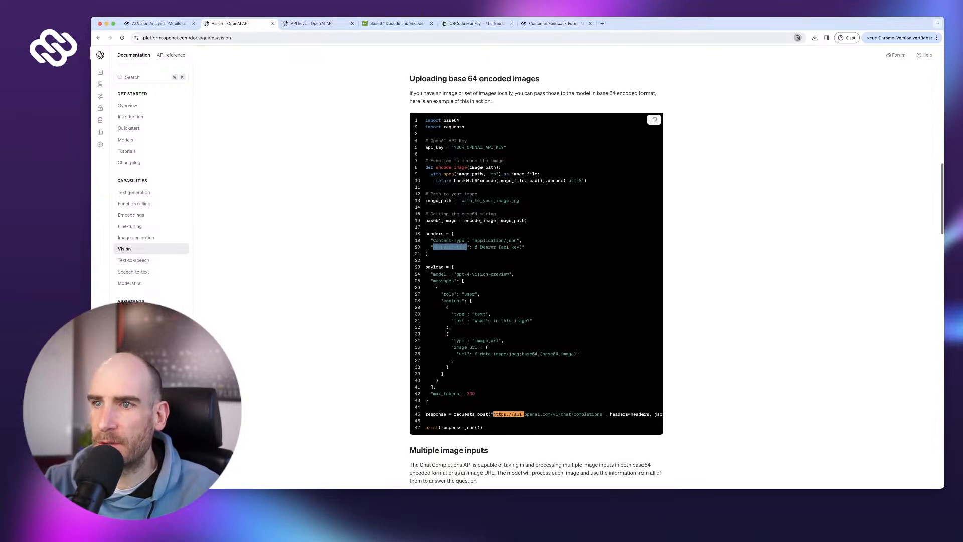
{"action": "left_click_drag", "start_coordinate": [452, 267], "coordinate": [428, 400]}
{"action": "key", "text": "super+c"}
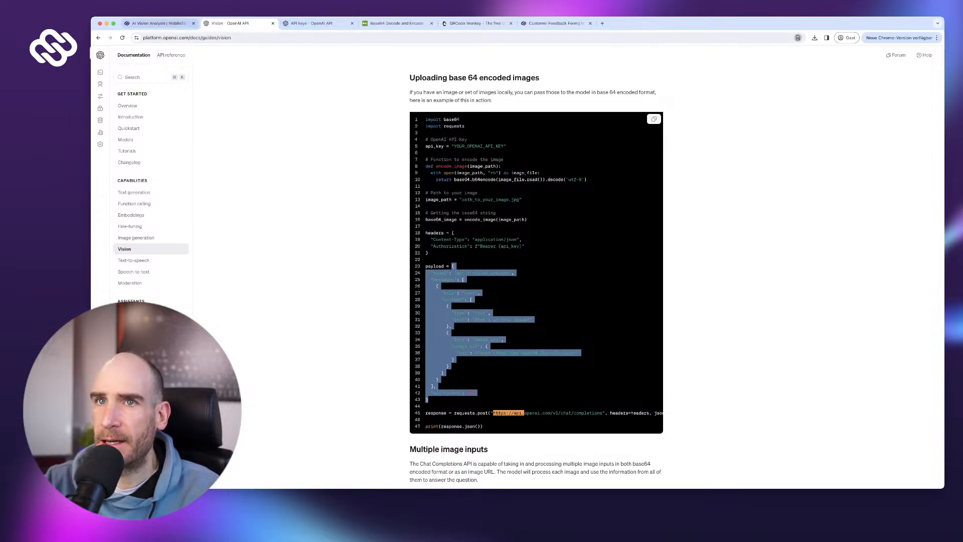
- Paste the payload into the step's JSON body and delete the stray 'f' before the image data
{"action": "left_click", "coordinate": [156, 23]}
{"action": "left_click", "coordinate": [737, 337]}
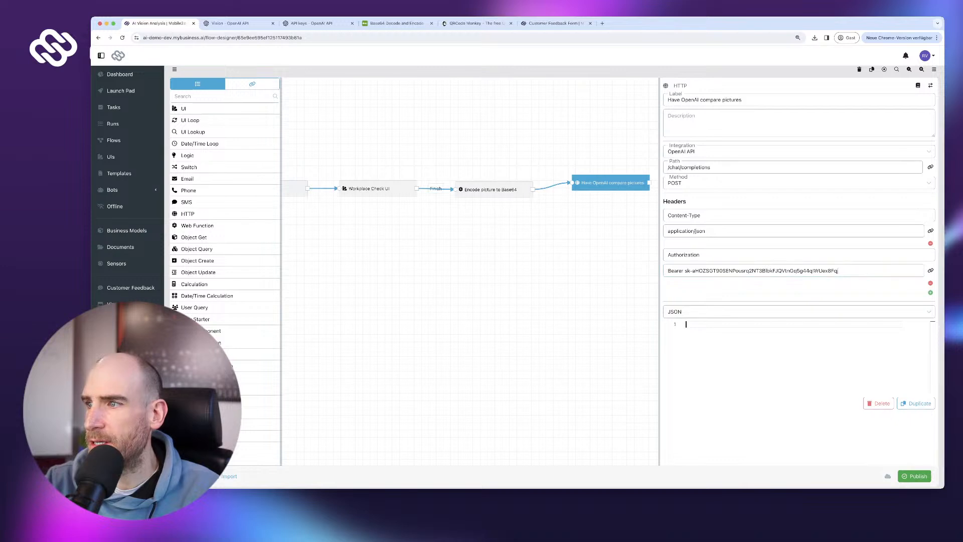
{"action": "key", "text": "super+v"}
{"action": "scroll", "coordinate": [737, 337], "scroll_direction": "up", "scroll_amount": 4}
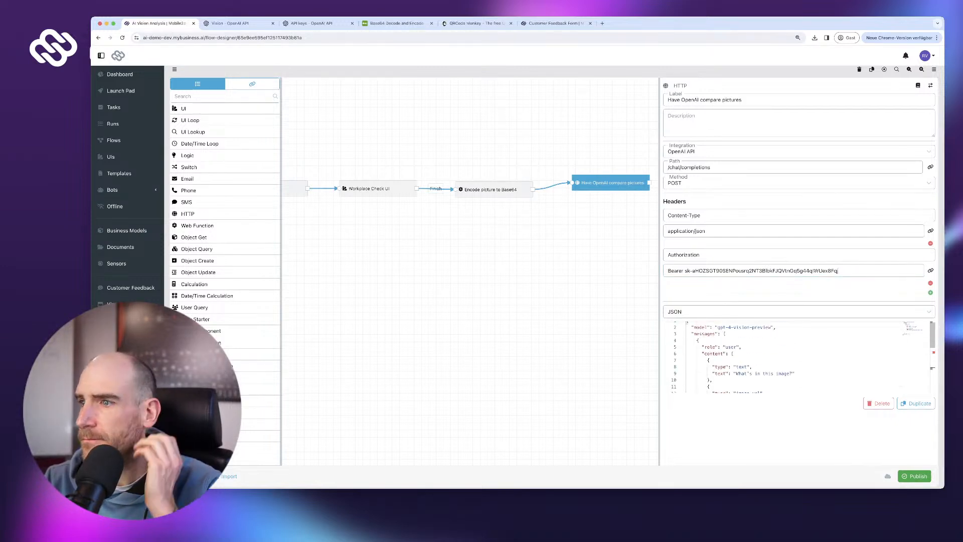
{"action": "scroll", "coordinate": [736, 349], "scroll_direction": "down", "scroll_amount": 5}
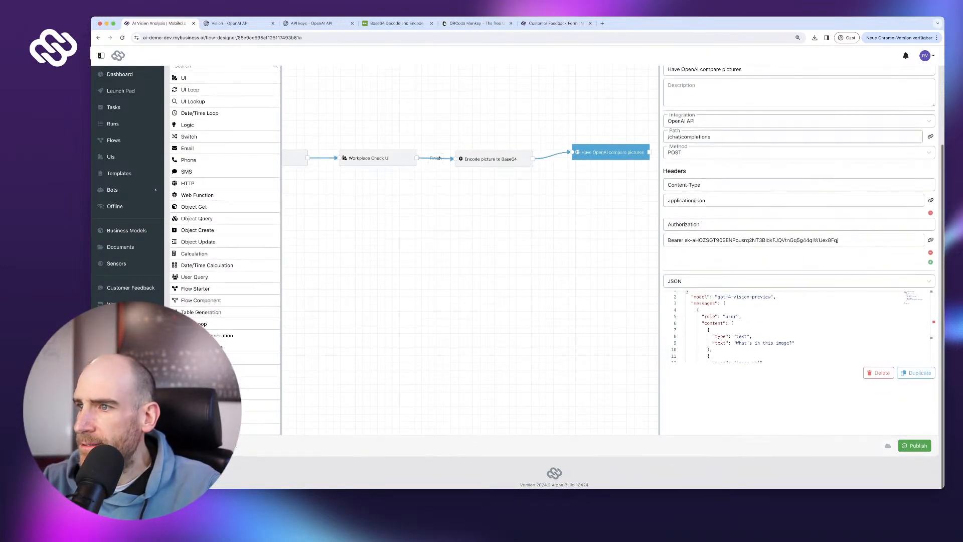
{"action": "scroll", "coordinate": [736, 348], "scroll_direction": "down", "scroll_amount": 2}
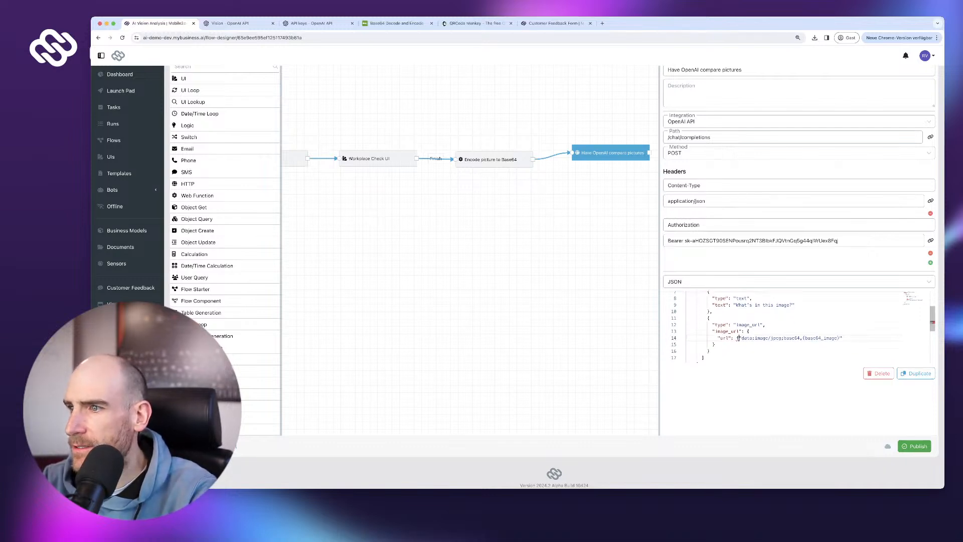
{"action": "key", "text": "BackSpace"}
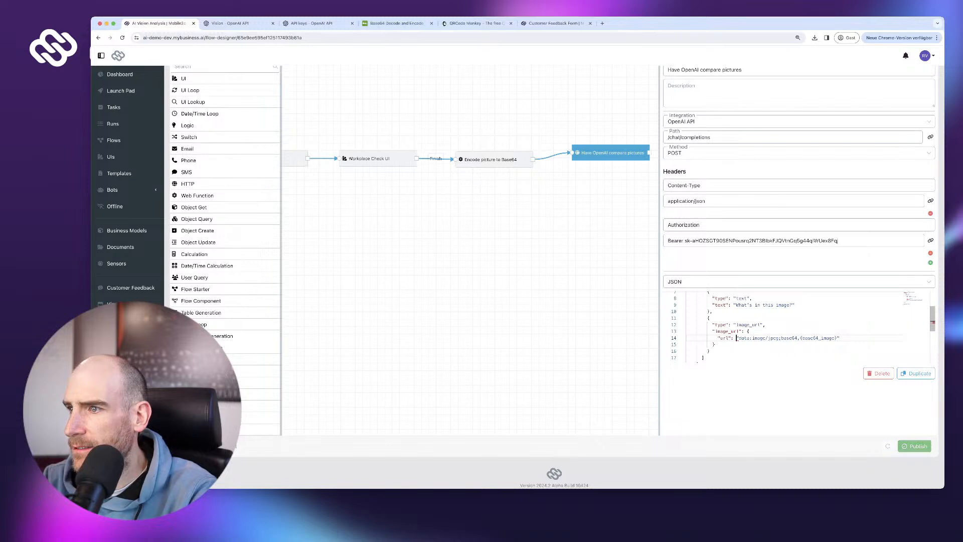
{"action": "scroll", "coordinate": [737, 338], "scroll_direction": "up", "scroll_amount": 1}
{"action": "scroll", "coordinate": [797, 326], "scroll_direction": "down", "scroll_amount": 1}
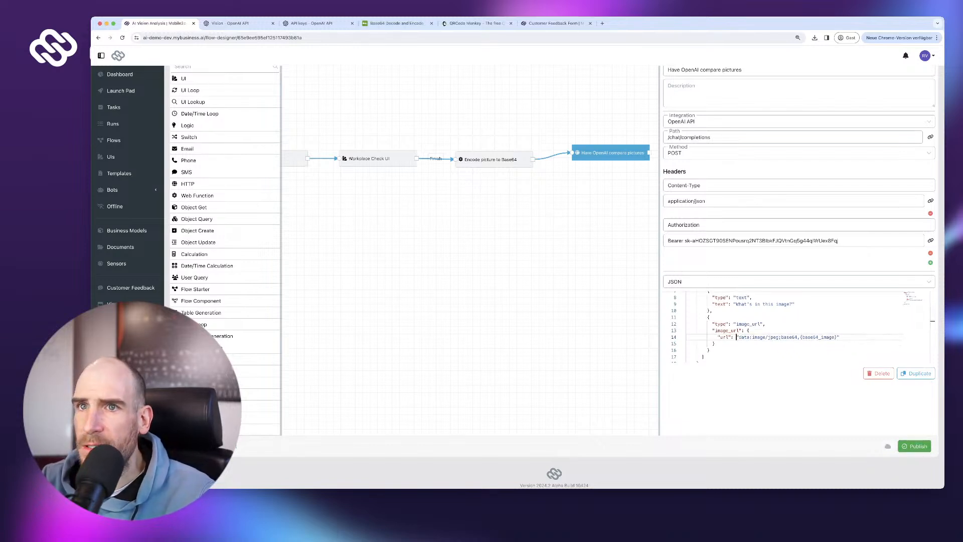
{"action": "scroll", "coordinate": [226, 125], "scroll_direction": "up", "scroll_amount": 2}
- Replace the {base64_image} placeholder with the Base64-Encoded File output reference
{"action": "left_click", "coordinate": [252, 104]}
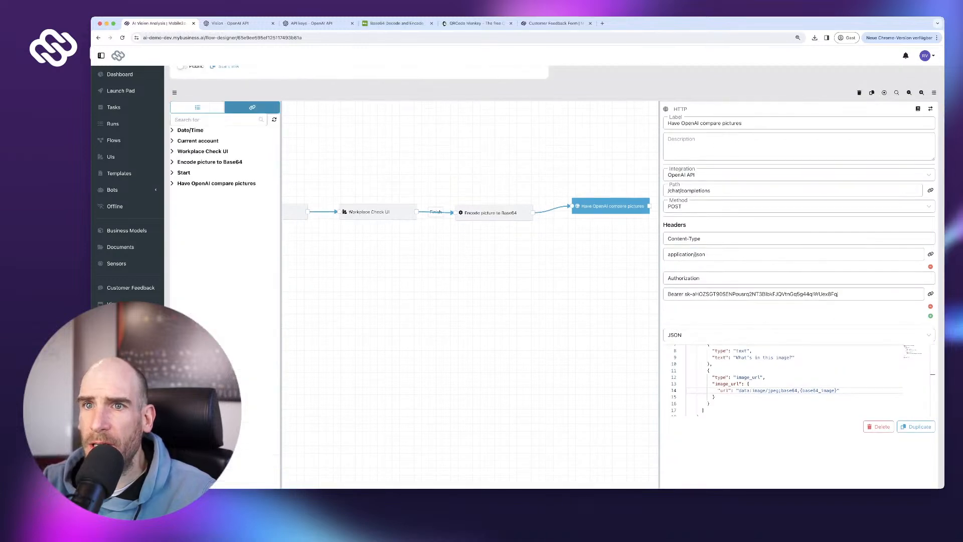
{"action": "left_click", "coordinate": [210, 162]}
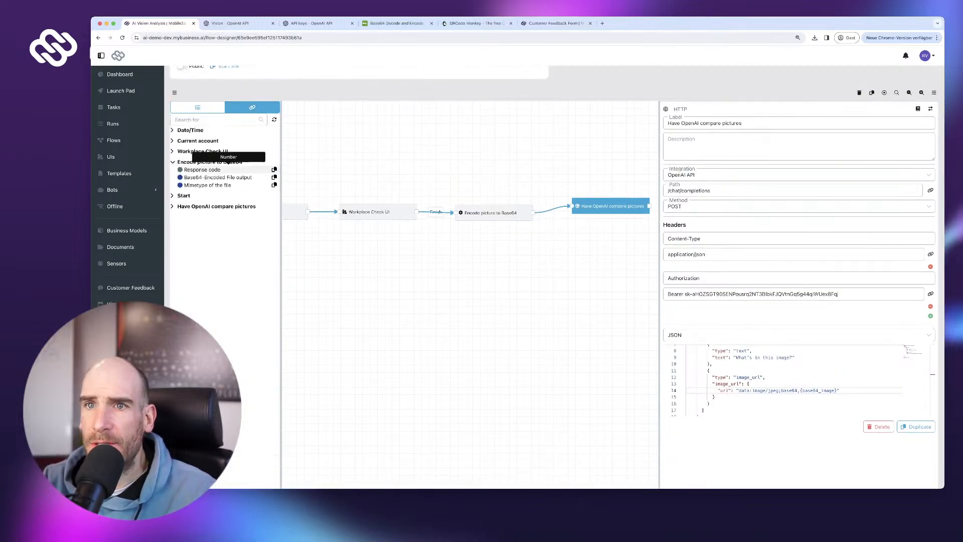
{"action": "left_click", "coordinate": [274, 177]}
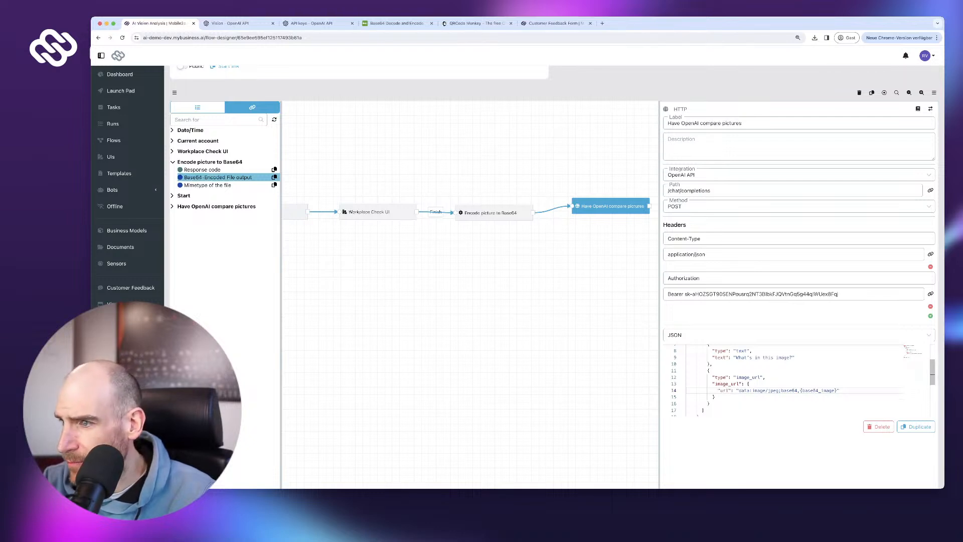
{"action": "left_click_drag", "start_coordinate": [801, 390], "coordinate": [837, 390]}
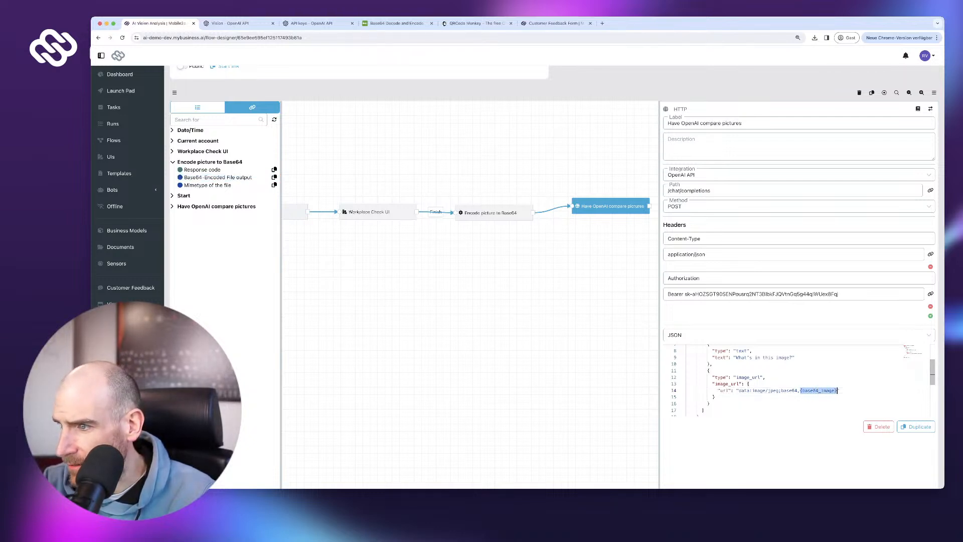
{"action": "key", "text": "BackSpace"}
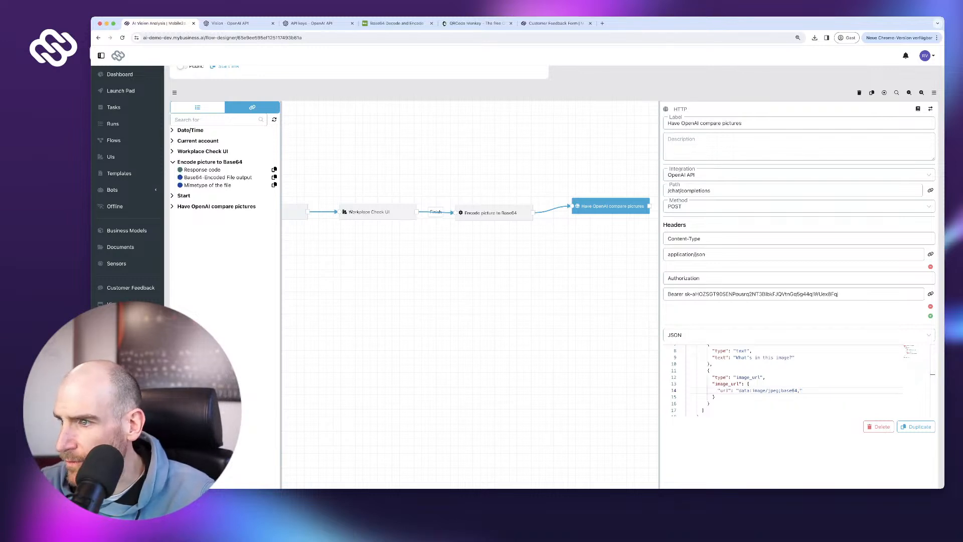
{"action": "key", "text": "super+v"}
- Publish the untested flow, connect 'Have OpenAI compare pictures' to End, and republish
{"action": "scroll", "coordinate": [799, 383], "scroll_direction": "down", "scroll_amount": 5}
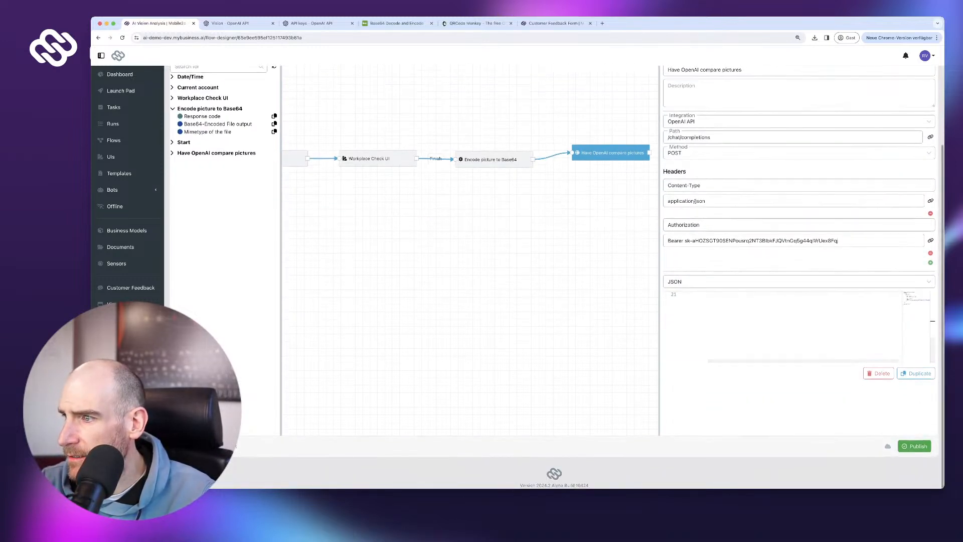
{"action": "left_click", "coordinate": [914, 445]}
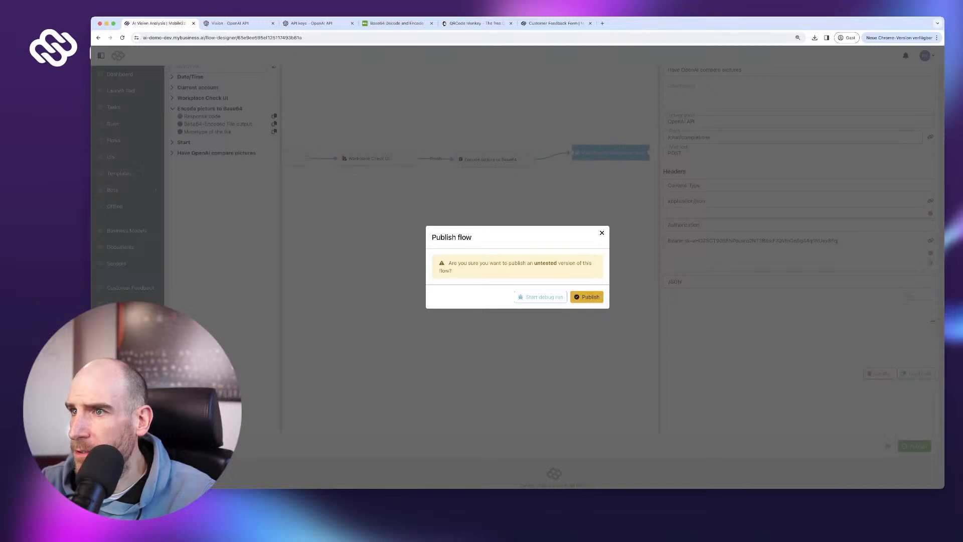
{"action": "left_click", "coordinate": [587, 297]}
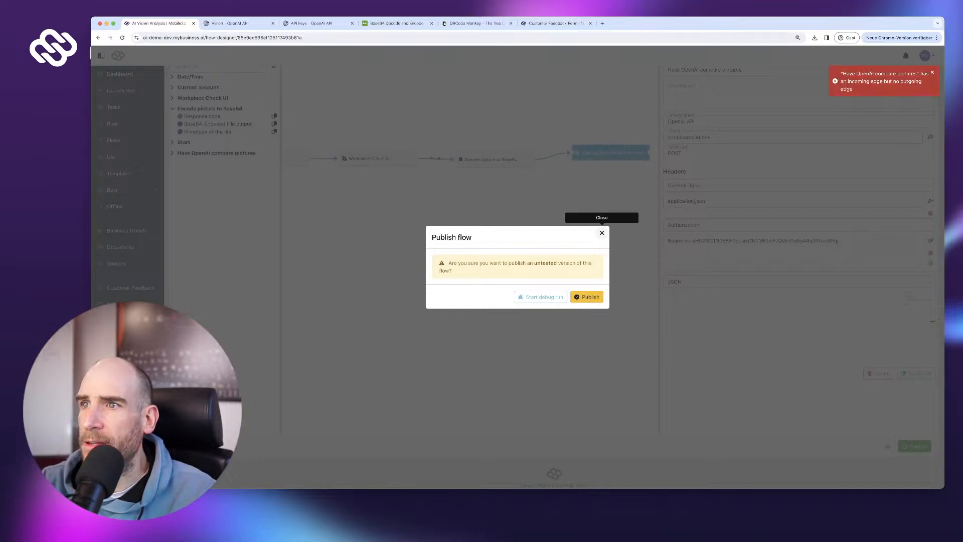
{"action": "left_click", "coordinate": [602, 233]}
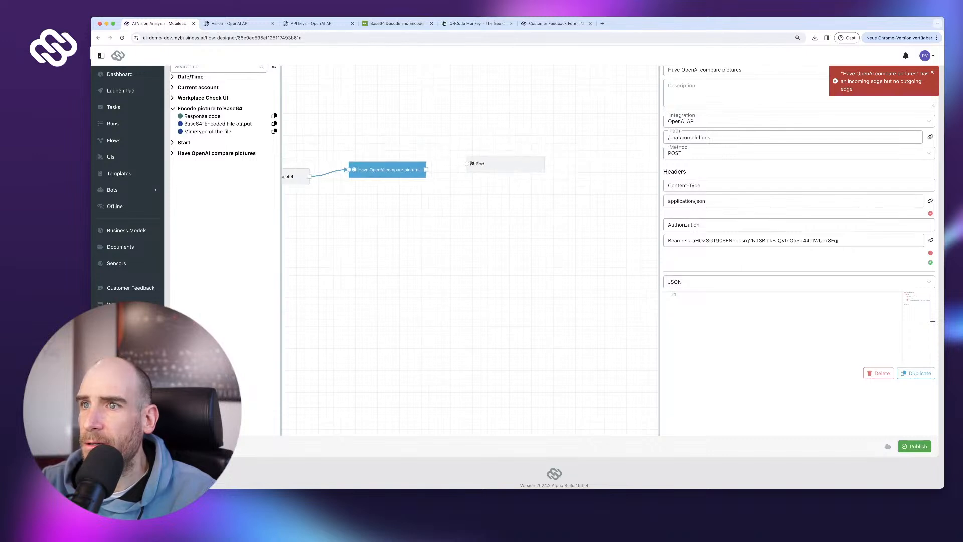
{"action": "left_click_drag", "start_coordinate": [426, 169], "coordinate": [467, 163]}
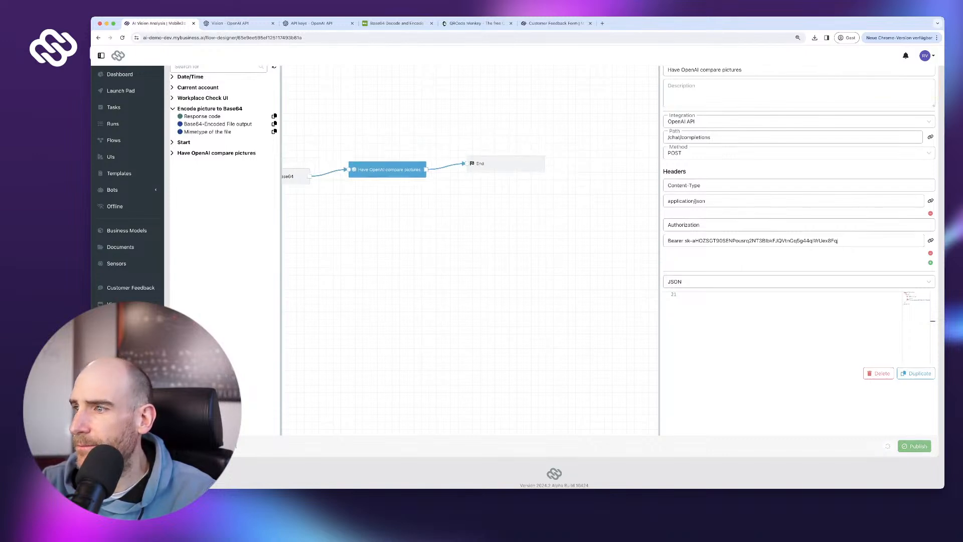
{"action": "left_click", "coordinate": [914, 446]}
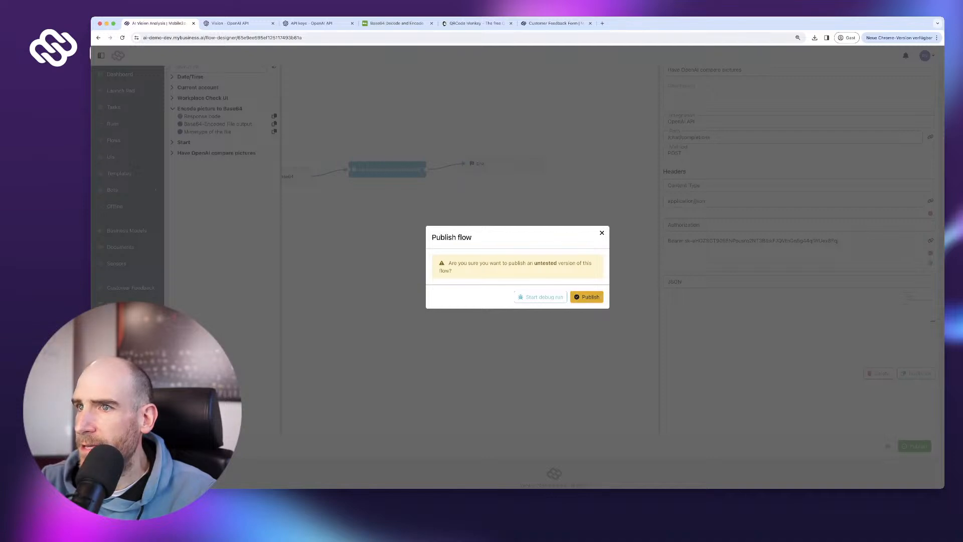
{"action": "left_click", "coordinate": [587, 297]}
- Move the End step right and remove its incoming connection
{"action": "left_click_drag", "start_coordinate": [505, 163], "coordinate": [600, 158]}
{"action": "left_click", "coordinate": [526, 159]}
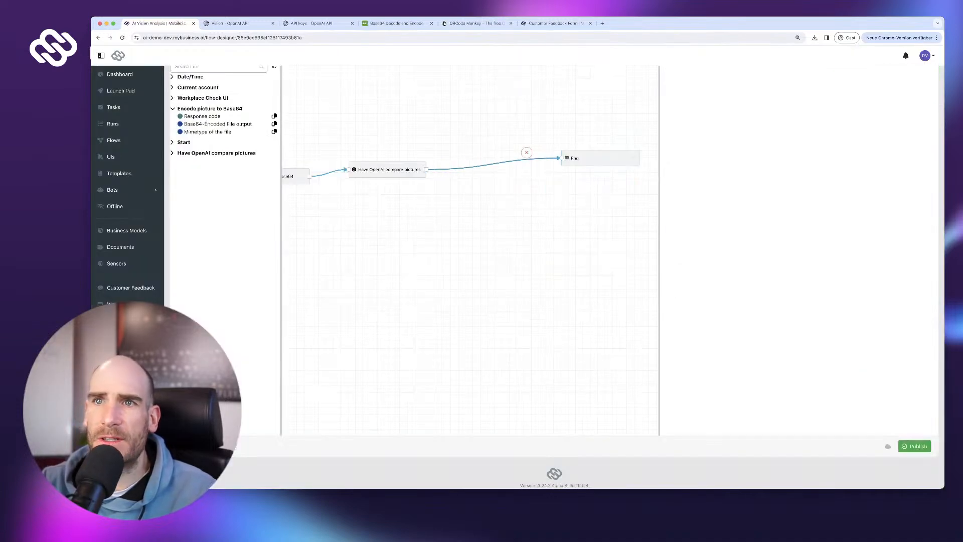
{"action": "left_click", "coordinate": [526, 153]}
{"action": "scroll", "coordinate": [527, 153], "scroll_direction": "up", "scroll_amount": 1}
{"action": "scroll", "coordinate": [526, 152], "scroll_direction": "up", "scroll_amount": 2}
- Add a Text Resolver step labelled 'Show OpenAI response'
{"action": "left_click", "coordinate": [198, 138]}
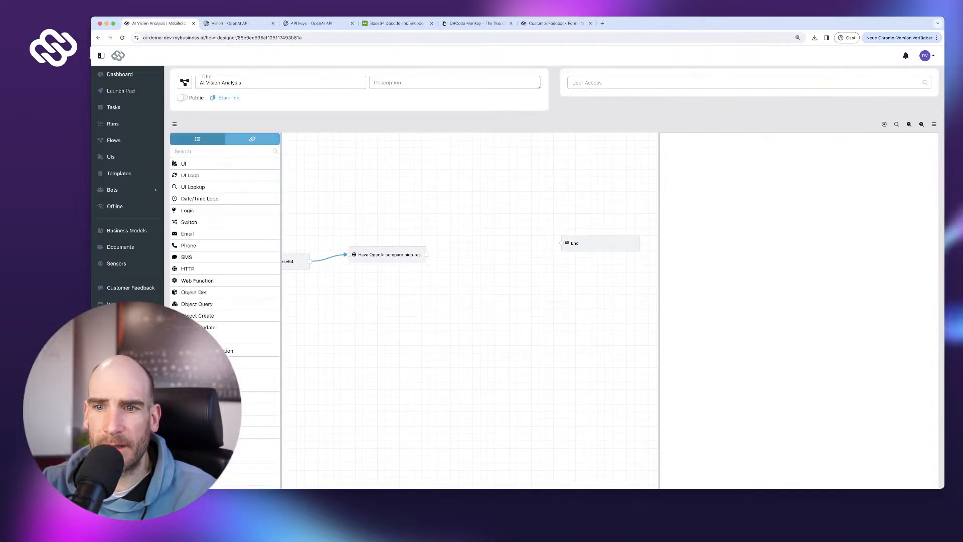
{"action": "scroll", "coordinate": [226, 291], "scroll_direction": "down", "scroll_amount": 1}
{"action": "scroll", "coordinate": [210, 446], "scroll_direction": "down", "scroll_amount": 1}
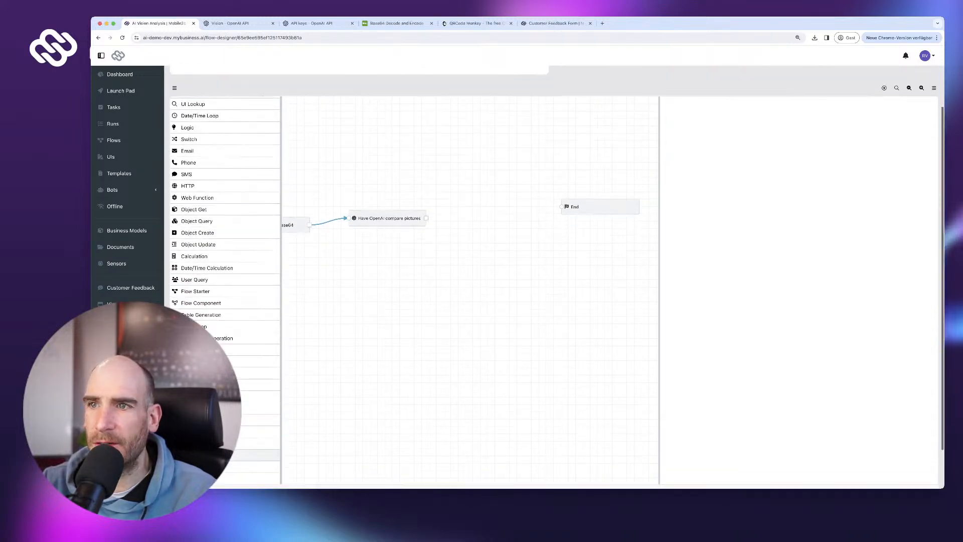
{"action": "left_click", "coordinate": [210, 396]}
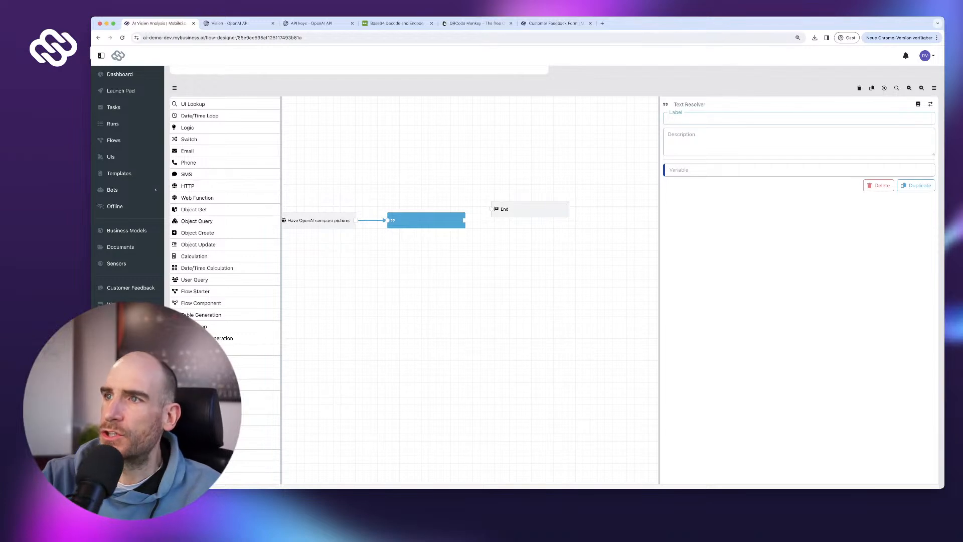
{"action": "type", "text": "Show"}
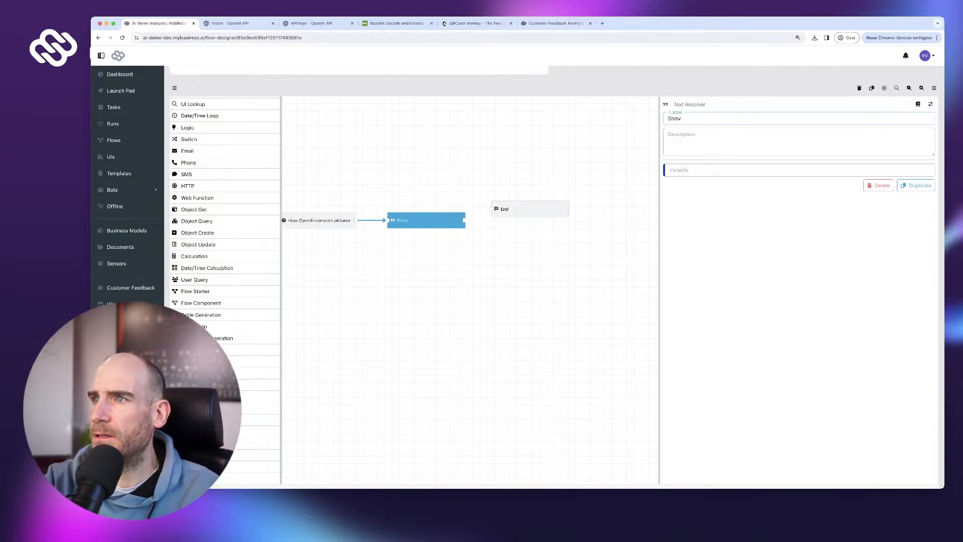
{"action": "type", "text": " HTT"}
{"action": "key", "text": "BackSpace"}
{"action": "type", "text": "O"}
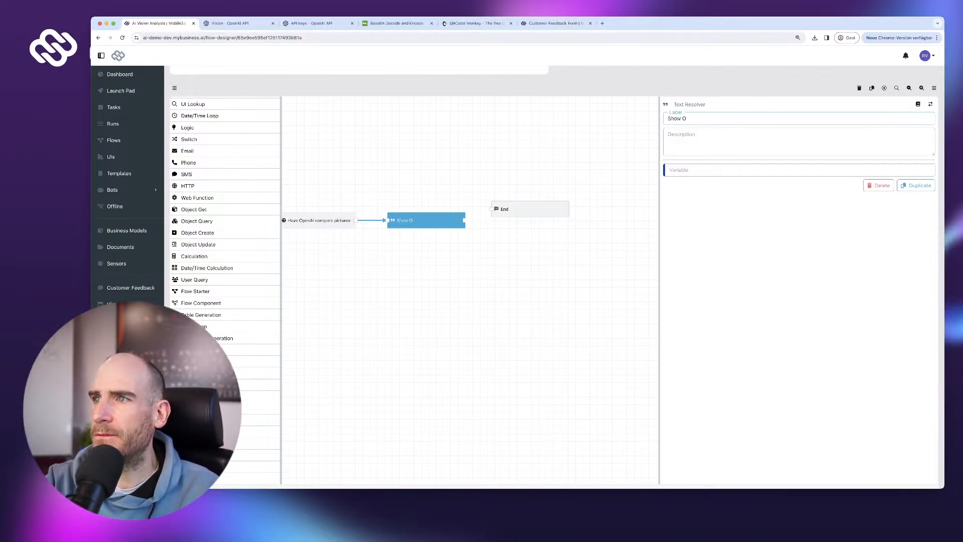
{"action": "type", "text": "penAI response"}
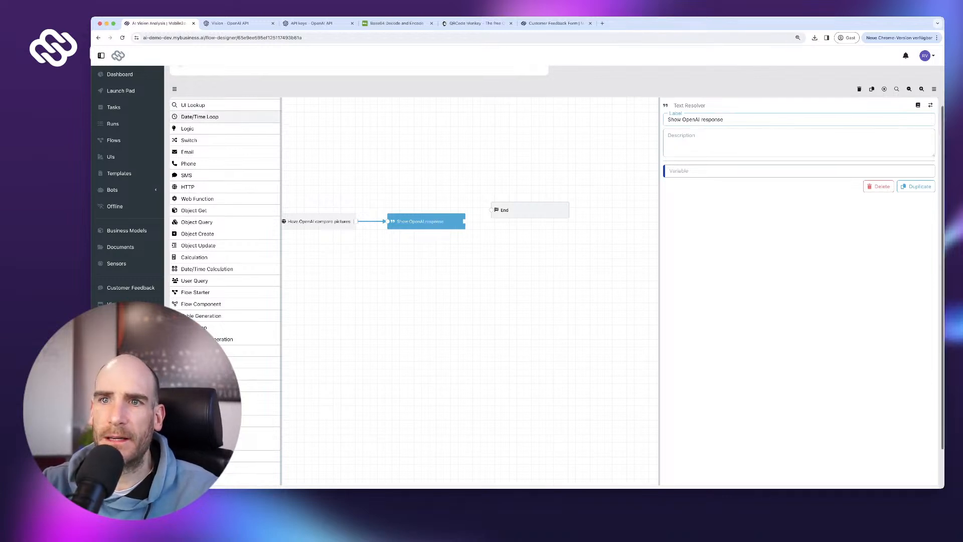
- Set its variable to the compare-pictures step's Response Dictionary
{"action": "scroll", "coordinate": [231, 116], "scroll_direction": "up", "scroll_amount": 2}
{"action": "left_click", "coordinate": [253, 103]}
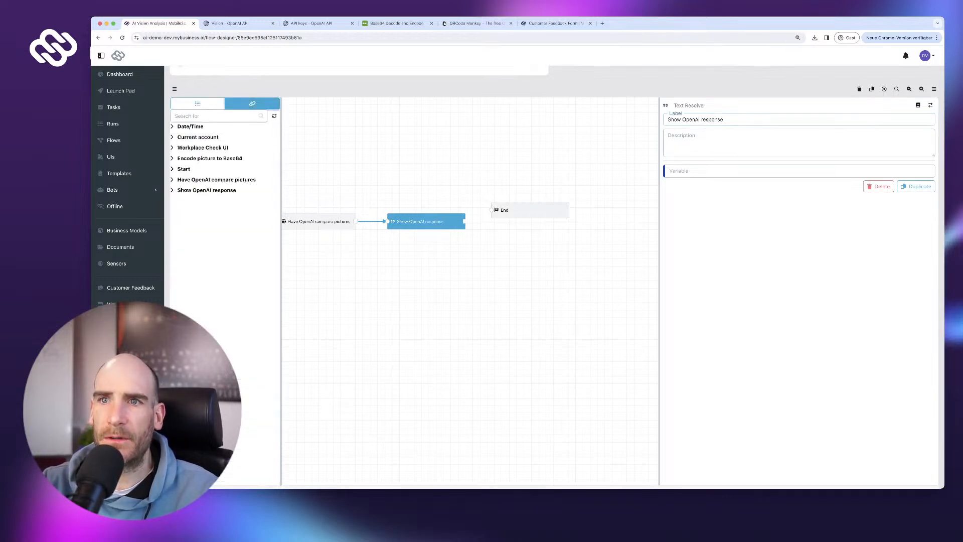
{"action": "left_click", "coordinate": [216, 179]}
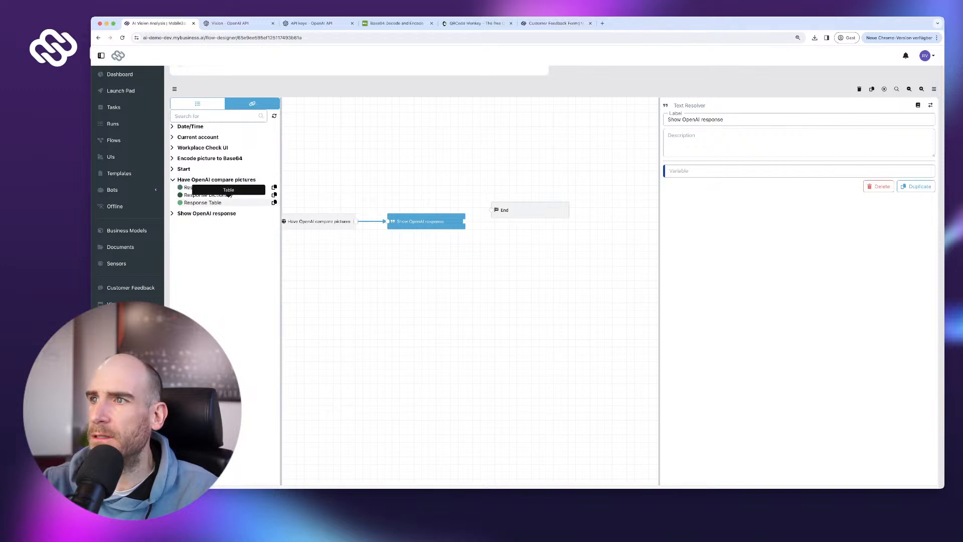
{"action": "left_click", "coordinate": [228, 194]}
{"action": "key", "text": "super+v"}
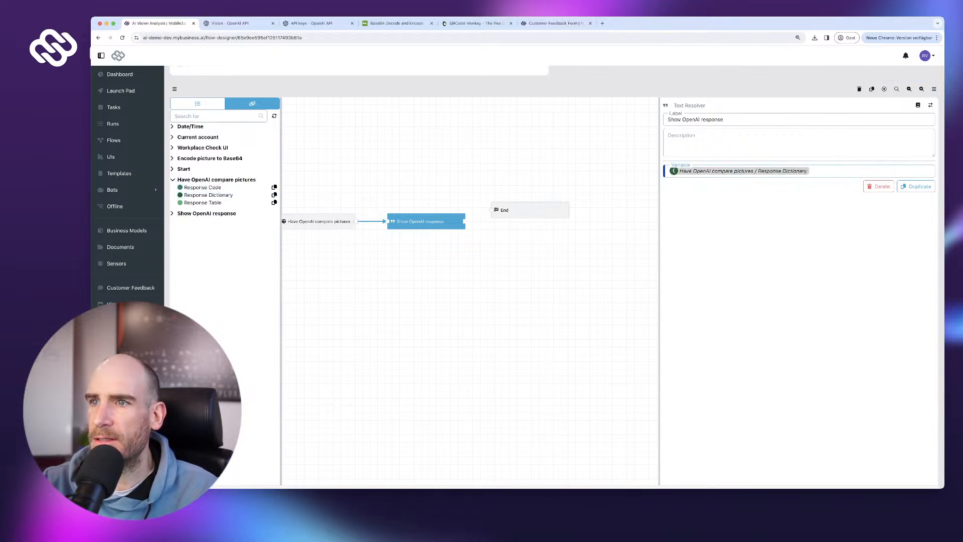
- Connect 'Show OpenAI response' to End and publish the flow
{"action": "left_click_drag", "start_coordinate": [464, 221], "coordinate": [490, 210]}
{"action": "scroll", "coordinate": [554, 276], "scroll_direction": "down", "scroll_amount": 2}
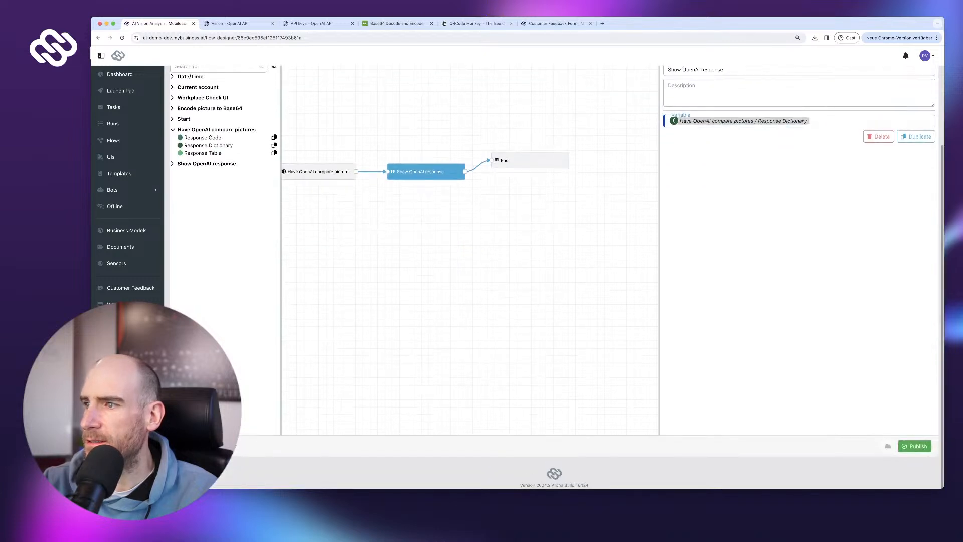
{"action": "left_click", "coordinate": [914, 446]}
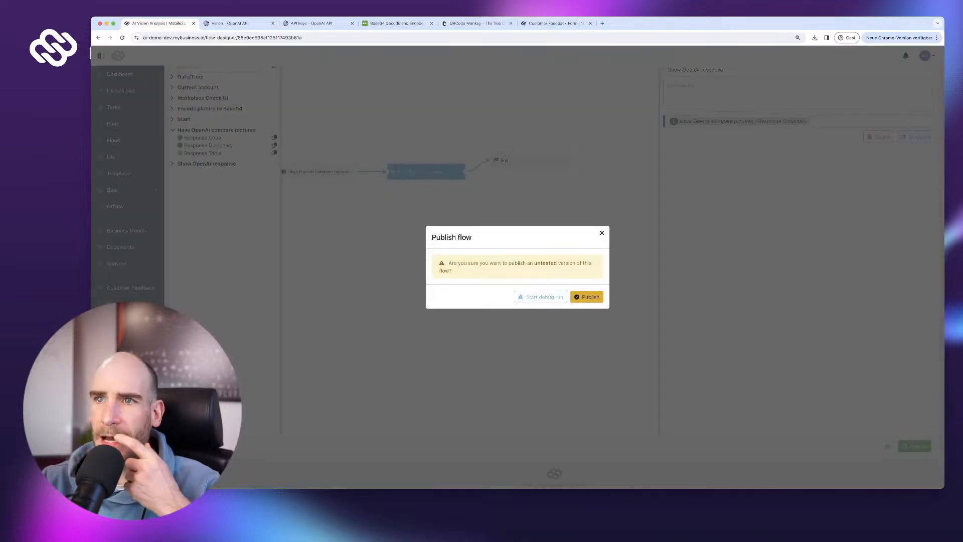
{"action": "left_click", "coordinate": [587, 297]}
{"action": "scroll", "coordinate": [554, 281], "scroll_direction": "down", "scroll_amount": 1}
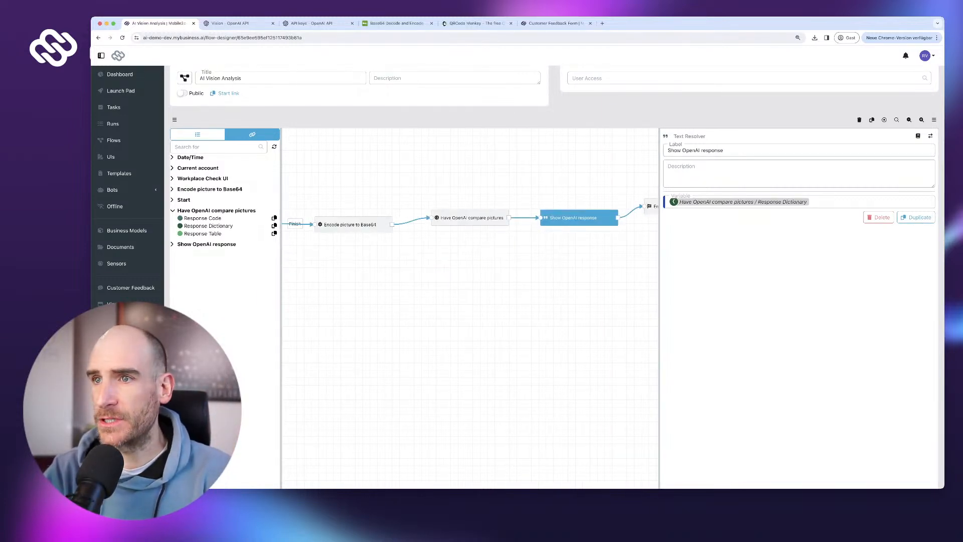
- Review the End, 'Show OpenAI response' and 'Have OpenAI compare pictures' steps, including the JSON prompt
{"action": "scroll", "coordinate": [553, 281], "scroll_direction": "down", "scroll_amount": 1}
{"action": "scroll", "coordinate": [554, 281], "scroll_direction": "up", "scroll_amount": 1}
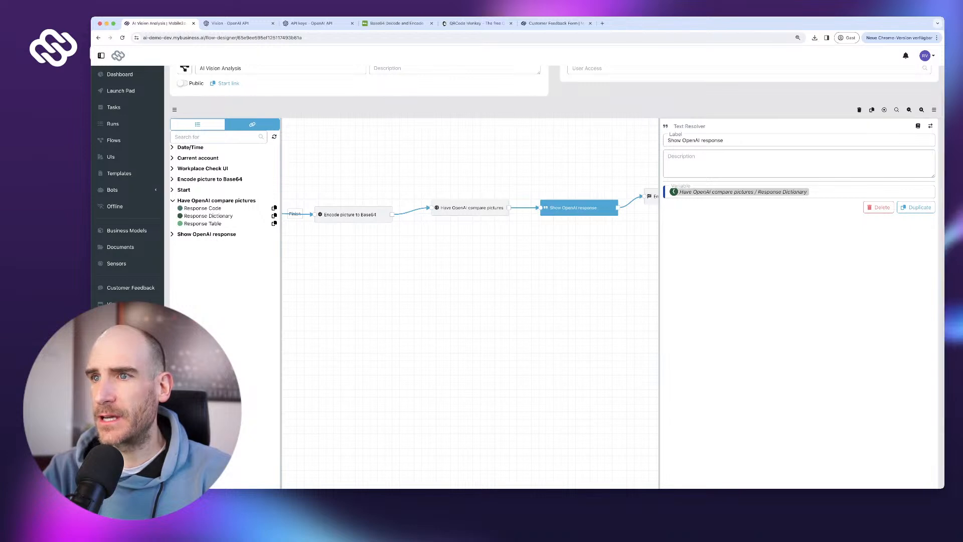
{"action": "left_click_drag", "start_coordinate": [401, 301], "coordinate": [312, 309]}
{"action": "left_click_drag", "start_coordinate": [592, 204], "coordinate": [601, 211]}
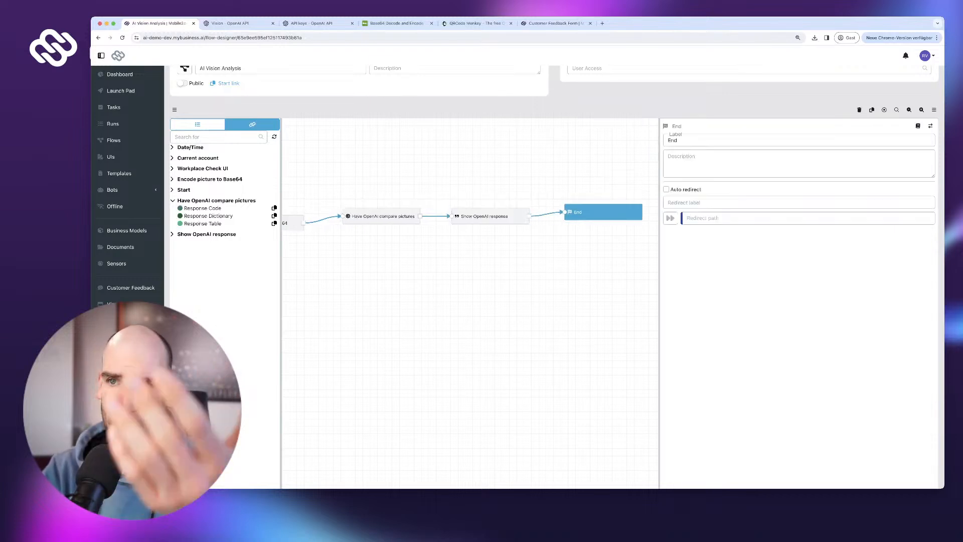
{"action": "left_click_drag", "start_coordinate": [501, 291], "coordinate": [569, 307]}
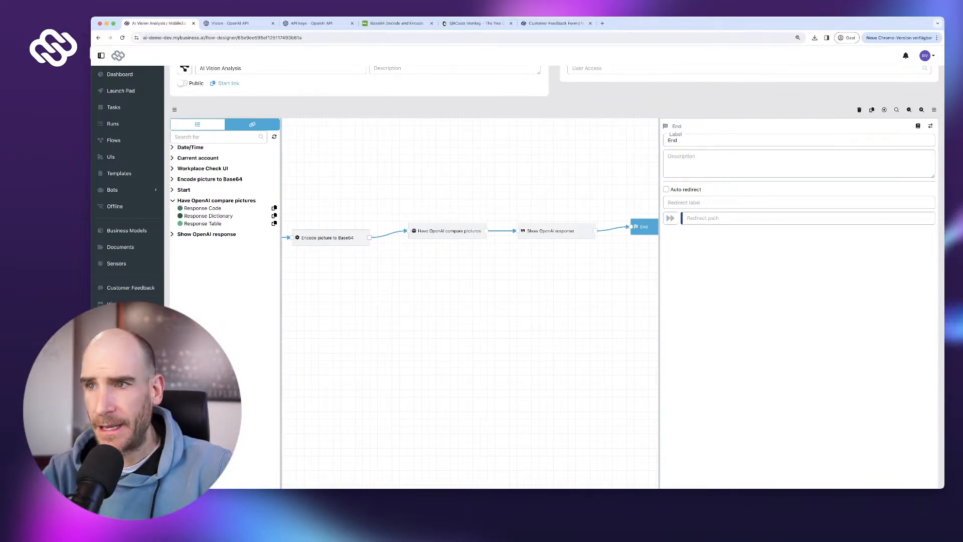
{"action": "left_click", "coordinate": [556, 231]}
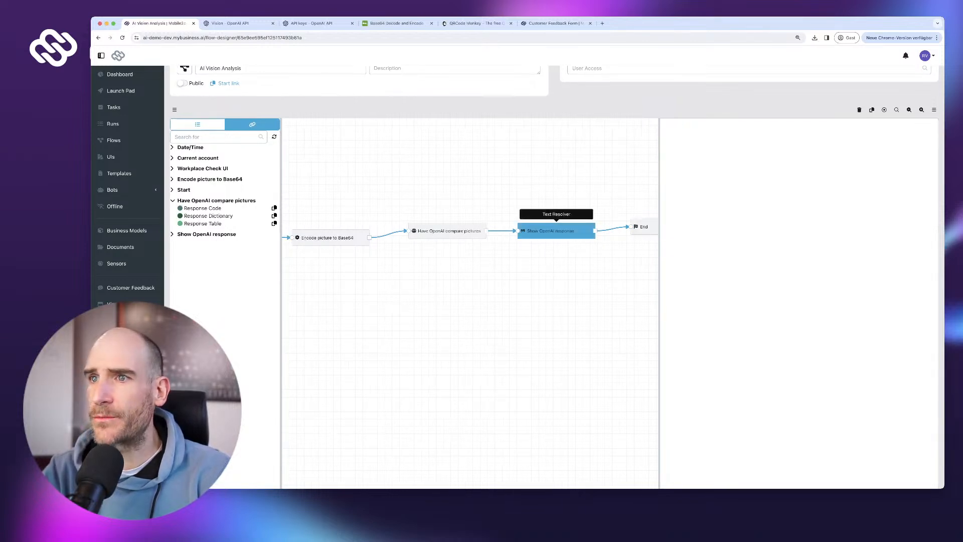
{"action": "left_click", "coordinate": [447, 231]}
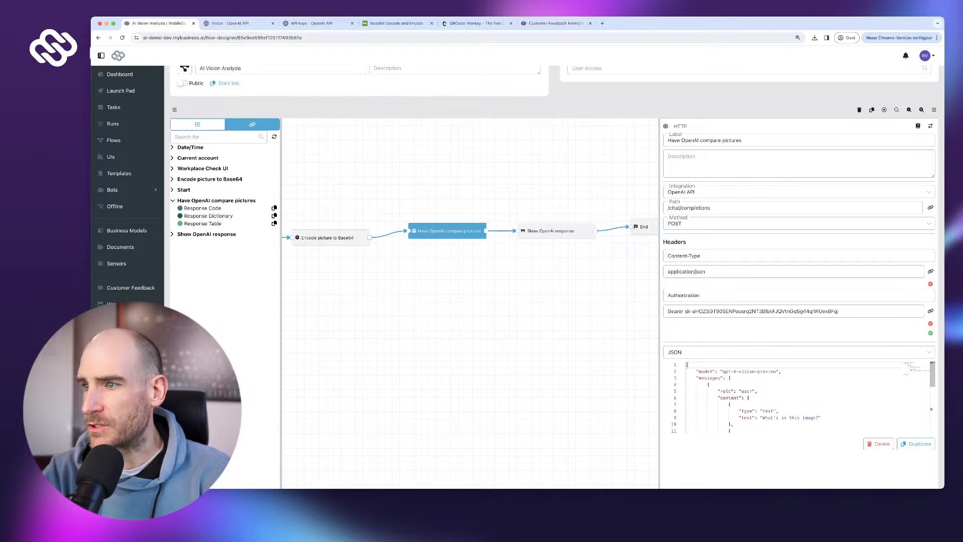
{"action": "left_click_drag", "start_coordinate": [768, 417], "coordinate": [821, 418]}
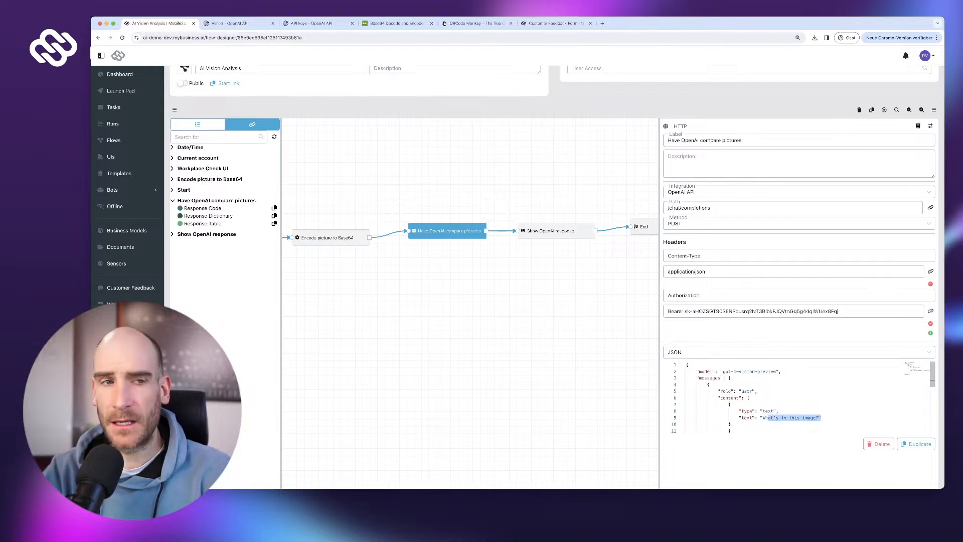
{"action": "left_click", "coordinate": [823, 417]}
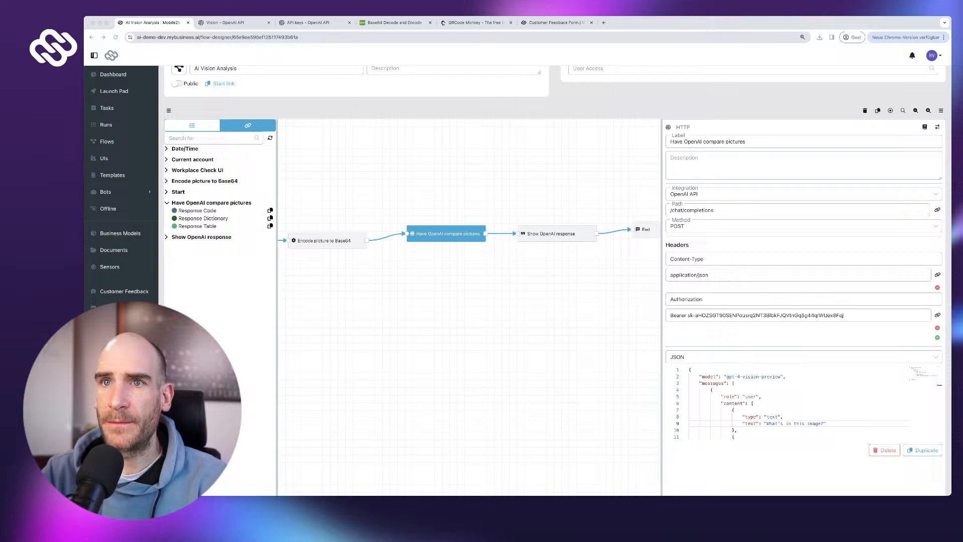
{"action": "left_click", "coordinate": [179, 69]}
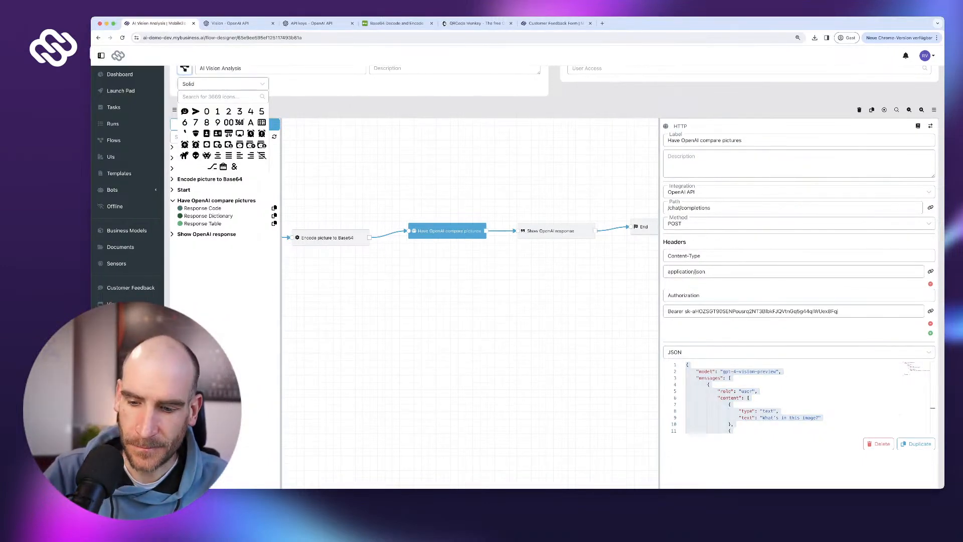
- Give the AI Vision Analysis flow the Brain Circuit icon
{"action": "left_click", "coordinate": [215, 97]}
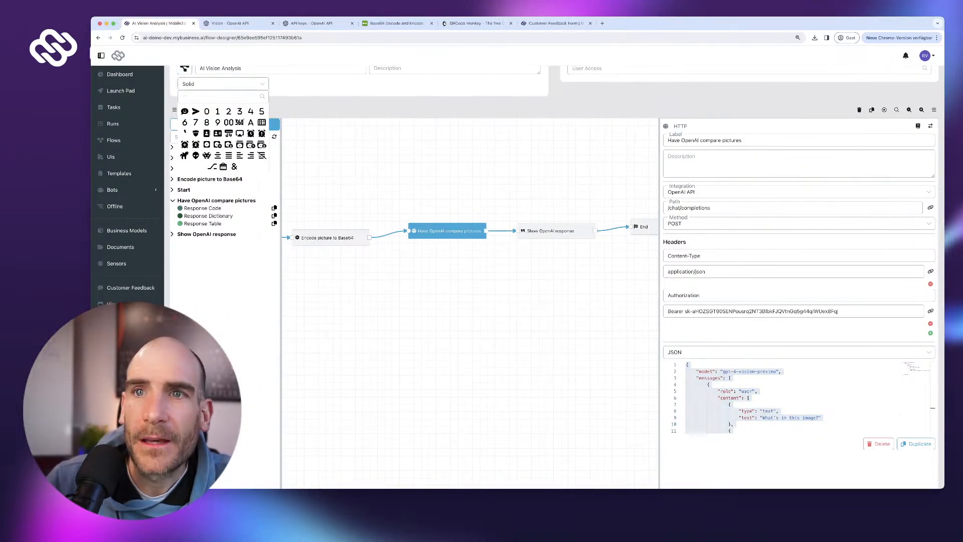
{"action": "scroll", "coordinate": [240, 167], "scroll_direction": "up", "scroll_amount": 2}
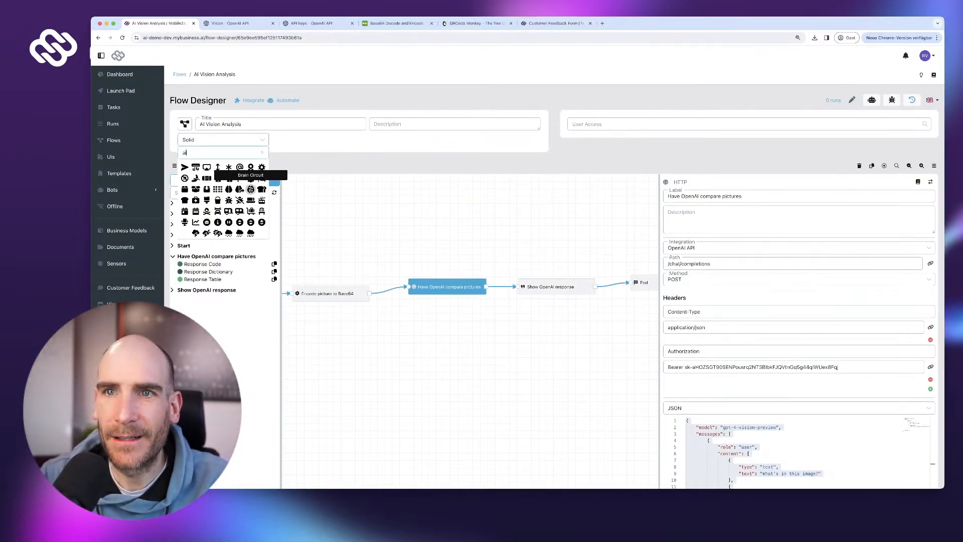
{"action": "left_click", "coordinate": [251, 189]}
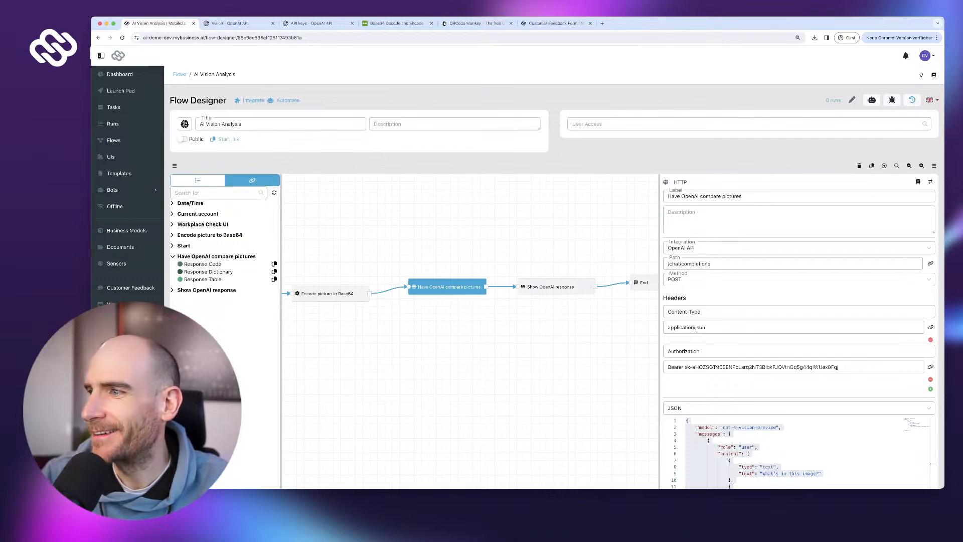
{"action": "scroll", "coordinate": [914, 446], "scroll_direction": "down", "scroll_amount": 3}
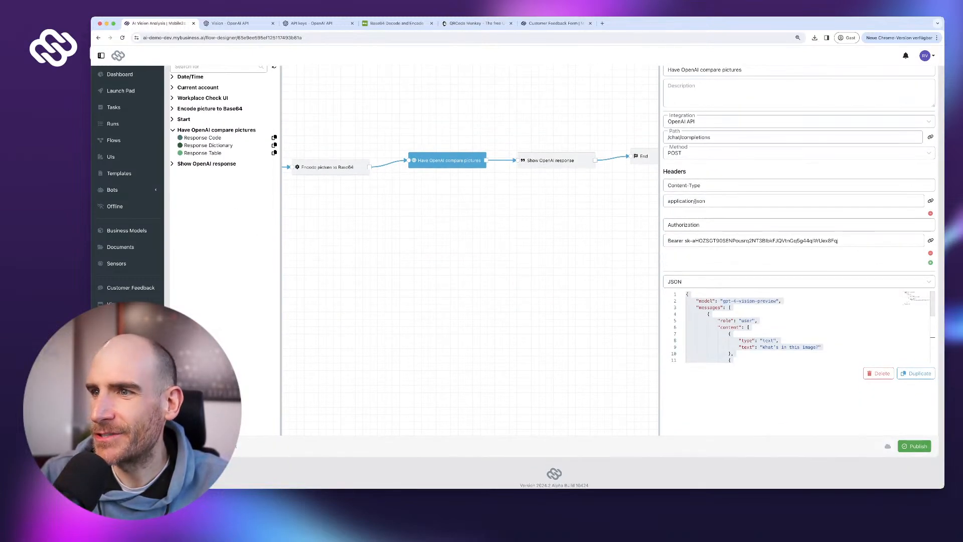
- Save and publish the flow, then go to the Launch Pad
{"action": "left_click", "coordinate": [913, 446]}
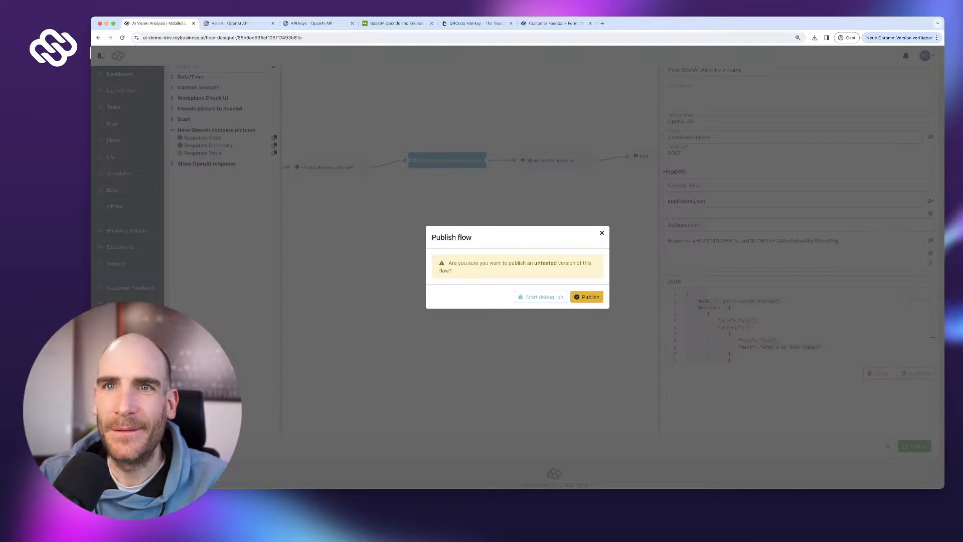
{"action": "left_click", "coordinate": [587, 296]}
{"action": "scroll", "coordinate": [128, 115], "scroll_direction": "up", "scroll_amount": 3}
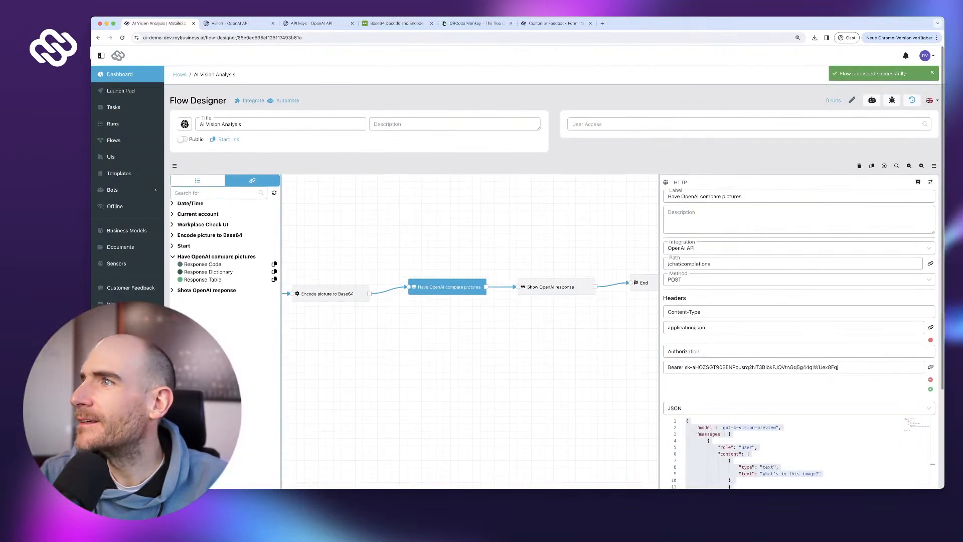
{"action": "left_click", "coordinate": [120, 91]}
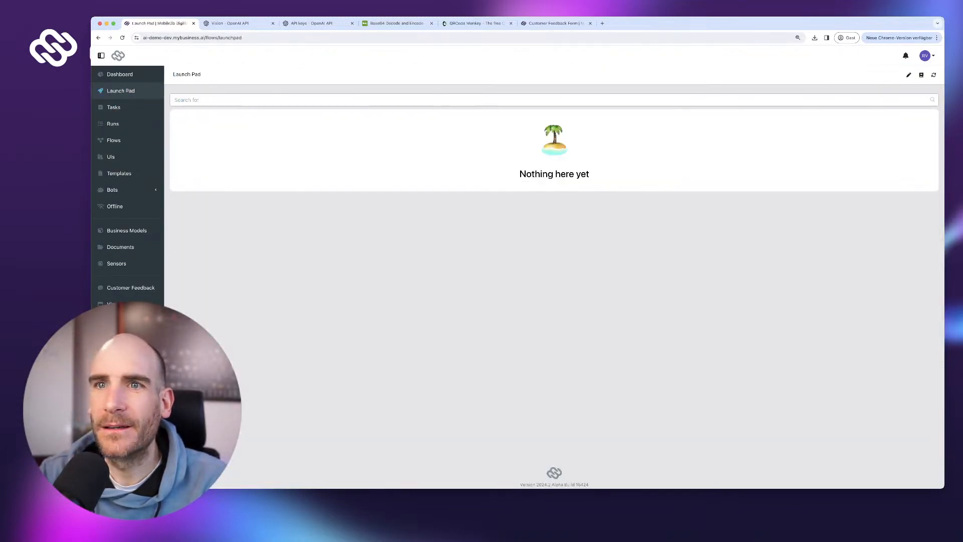
- Add the AI Vision Analysis flow as a new tile on the Launch Pad
{"action": "left_click", "coordinate": [908, 75]}
{"action": "left_click", "coordinate": [197, 133]}
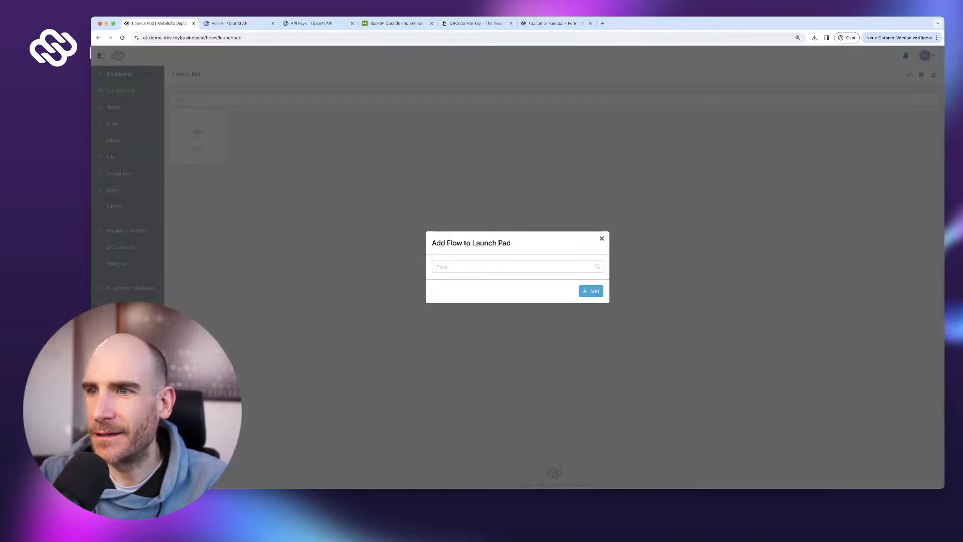
{"action": "left_click", "coordinate": [511, 267]}
{"action": "left_click", "coordinate": [466, 282]}
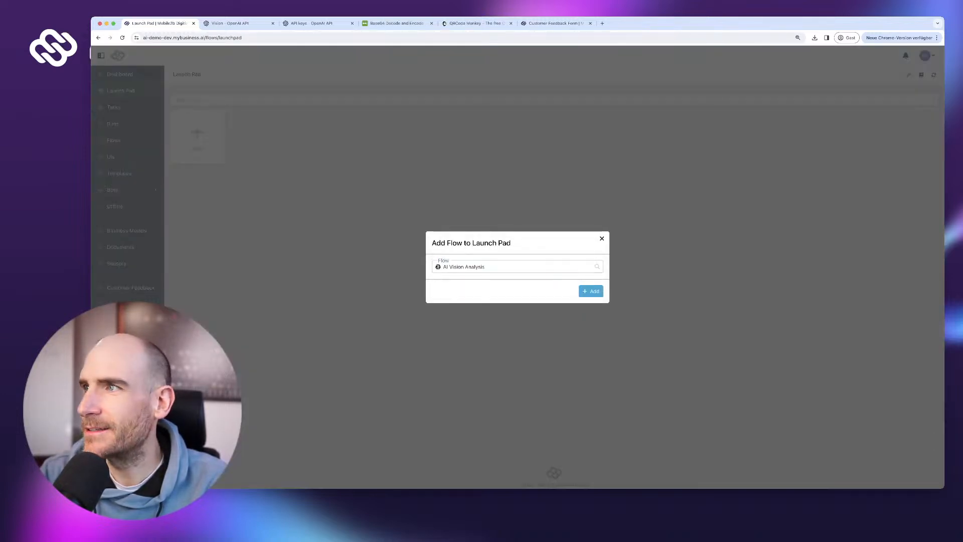
{"action": "left_click", "coordinate": [591, 291]}
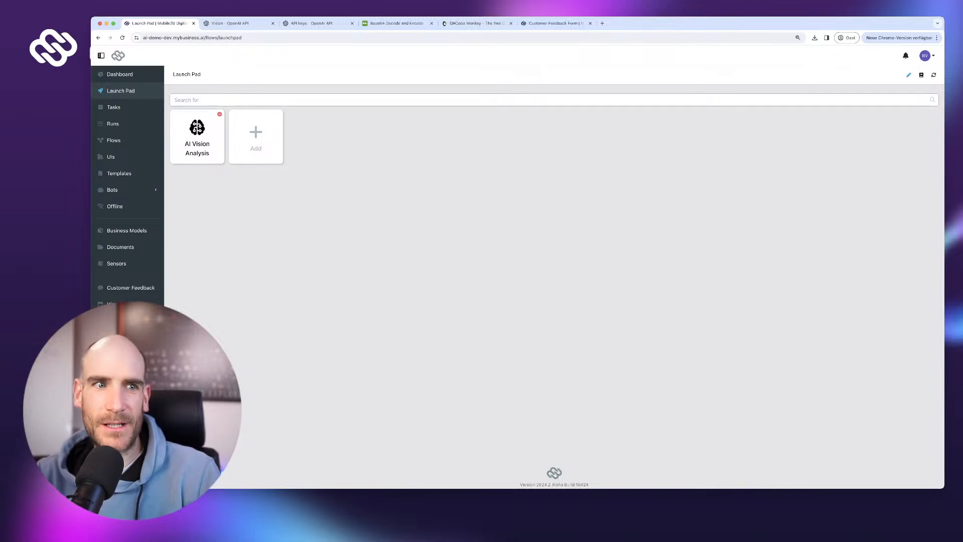
{"action": "left_click", "coordinate": [908, 75]}
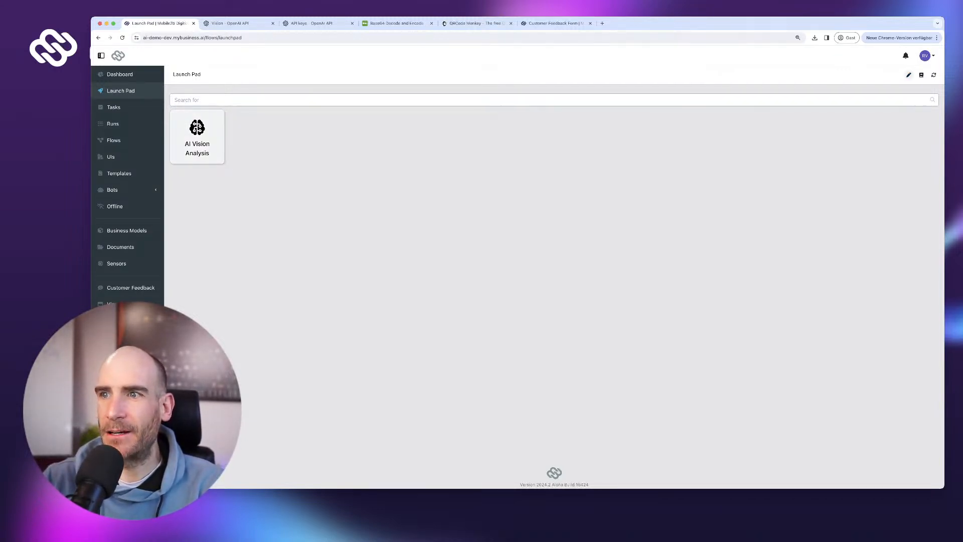
- Start an AI Vision Analysis run, then stop it from the Runs list
{"action": "left_click", "coordinate": [197, 137]}
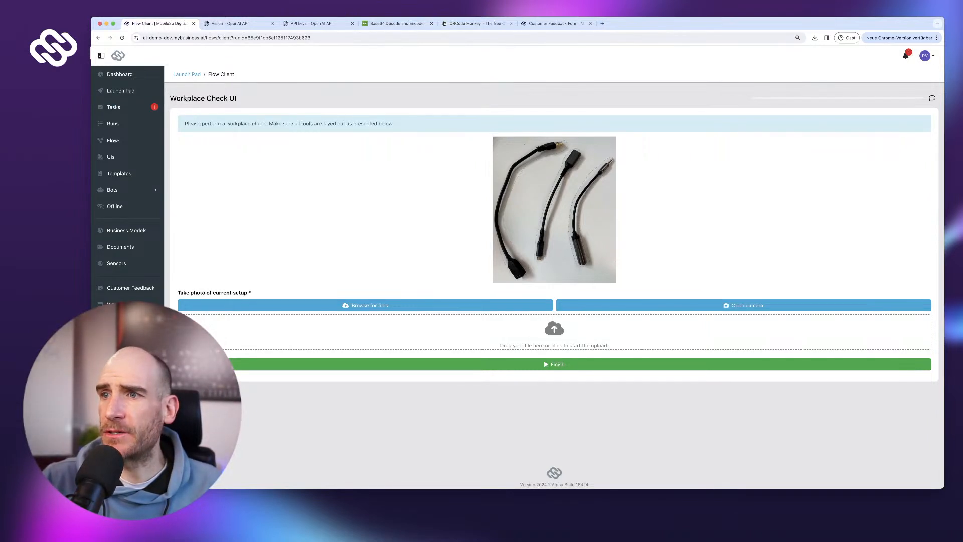
{"action": "left_click", "coordinate": [112, 124]}
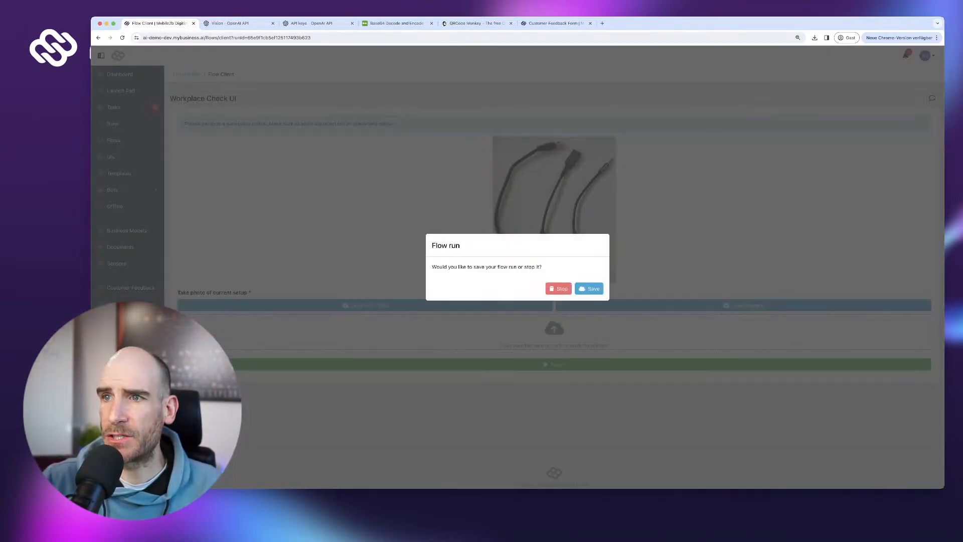
{"action": "left_click", "coordinate": [558, 288]}
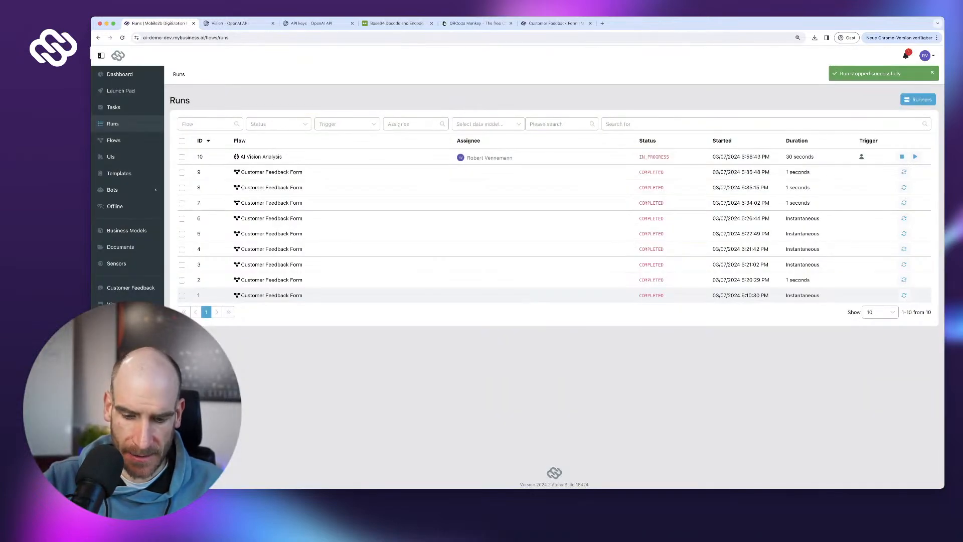
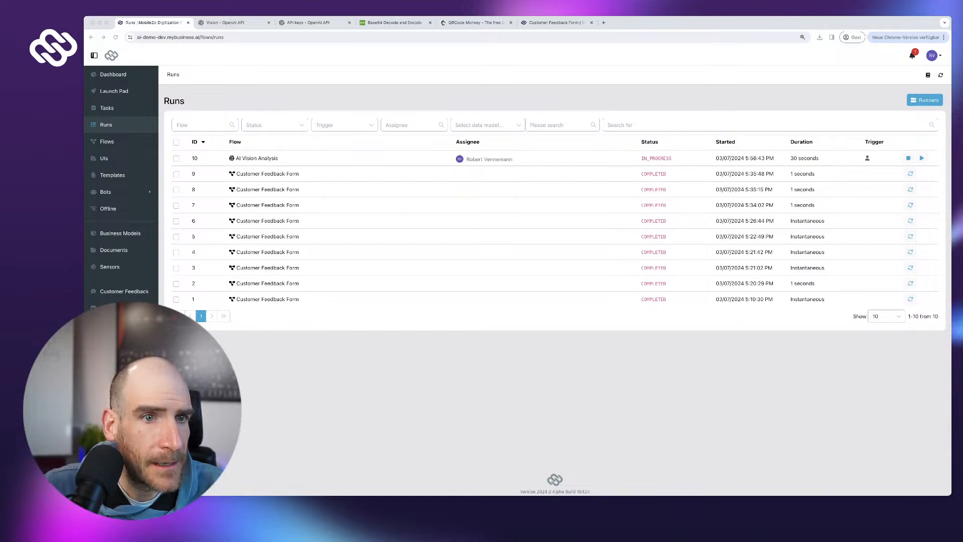
- Mirror the iPhone in a QuickTime movie recording, swipe through its home pages and open Spotlight
{"action": "key", "text": "super+Tab"}
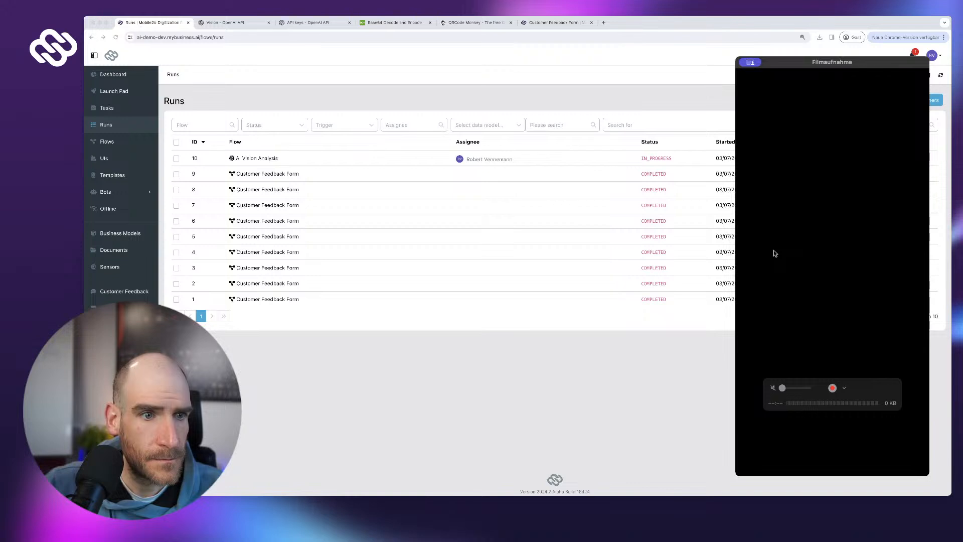
{"action": "left_click", "coordinate": [743, 62]}
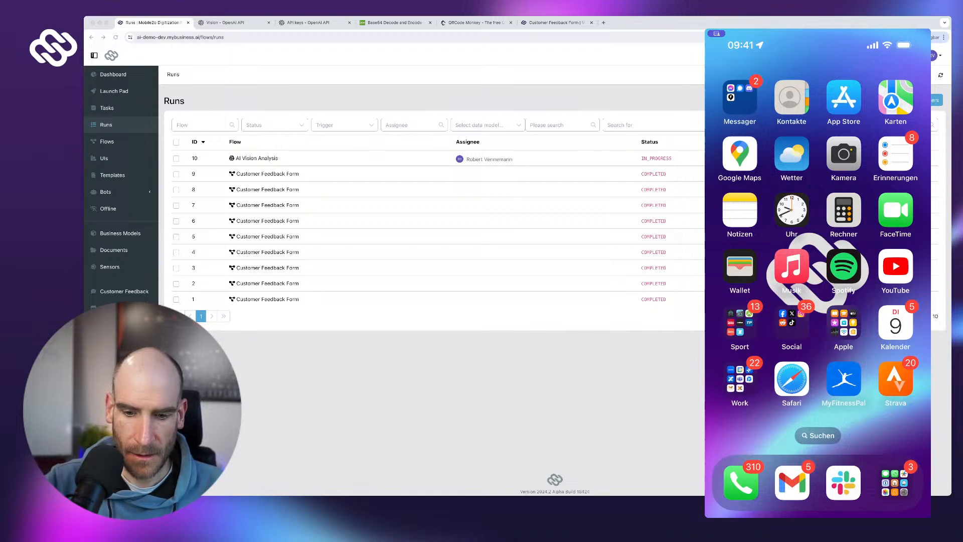
{"action": "scroll", "coordinate": [817, 244], "scroll_direction": "right", "scroll_amount": 2}
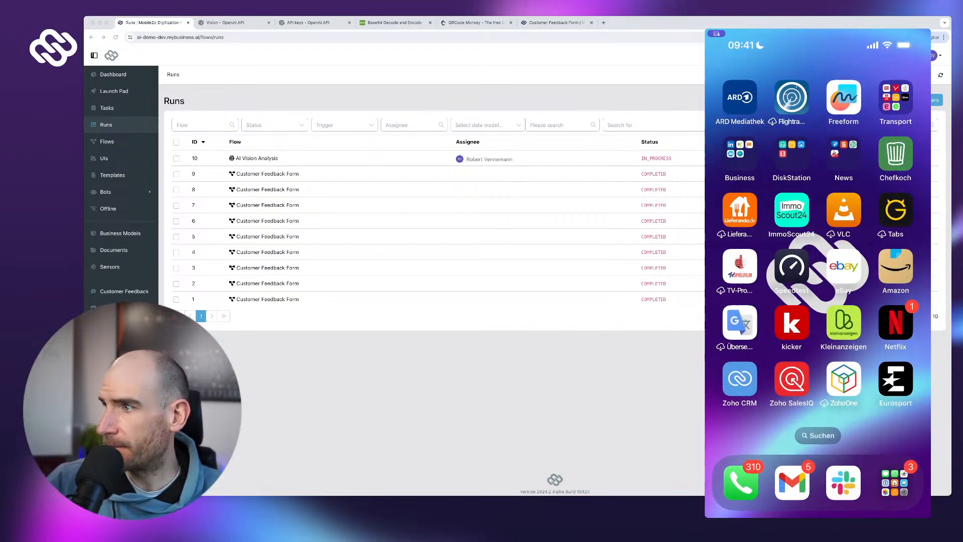
{"action": "scroll", "coordinate": [817, 244], "scroll_direction": "left", "scroll_amount": 1}
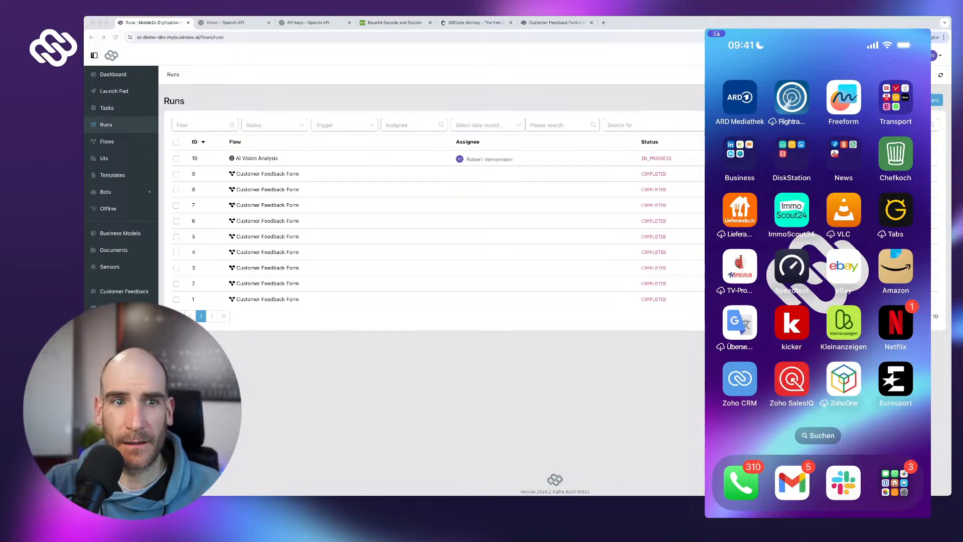
{"action": "scroll", "coordinate": [818, 244], "scroll_direction": "left", "scroll_amount": 3}
{"action": "scroll", "coordinate": [818, 244], "scroll_direction": "right", "scroll_amount": 3}
{"action": "scroll", "coordinate": [818, 244], "scroll_direction": "right", "scroll_amount": 3}
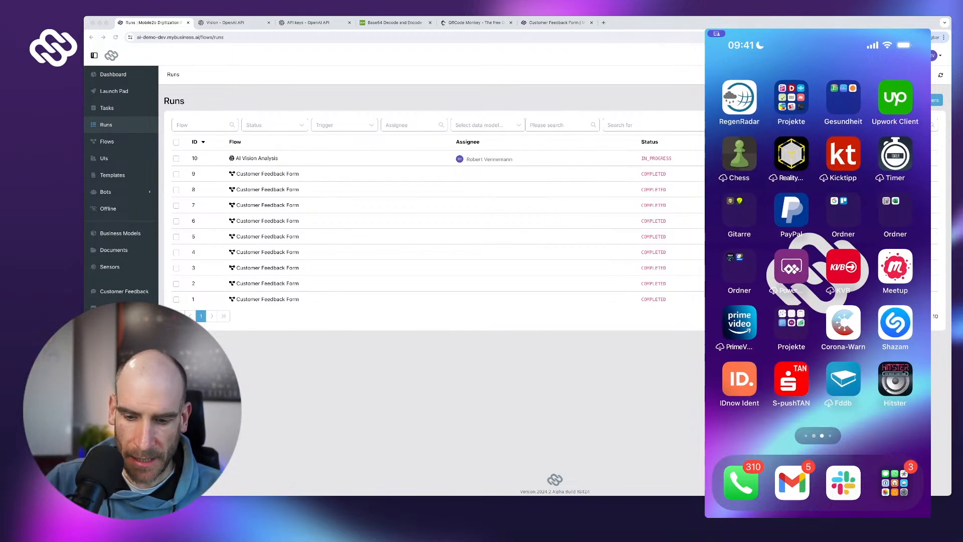
{"action": "scroll", "coordinate": [817, 244], "scroll_direction": "right", "scroll_amount": 3}
{"action": "scroll", "coordinate": [817, 244], "scroll_direction": "up", "scroll_amount": 3}
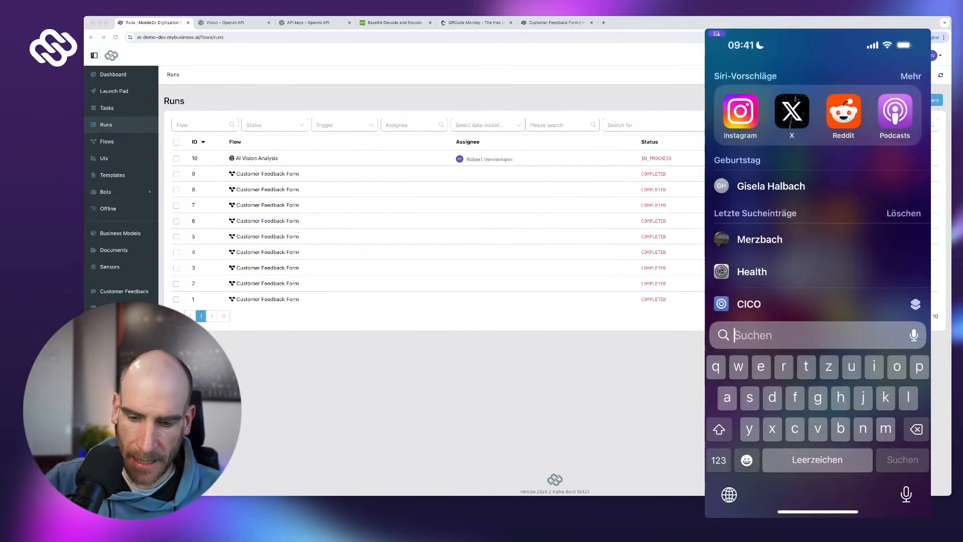
- Launch Mobile2b from a 'mobile2b' Spotlight search and reach the AI Vision Analysis tile on the Launch Pad
{"action": "type", "text": "mobile2b"}
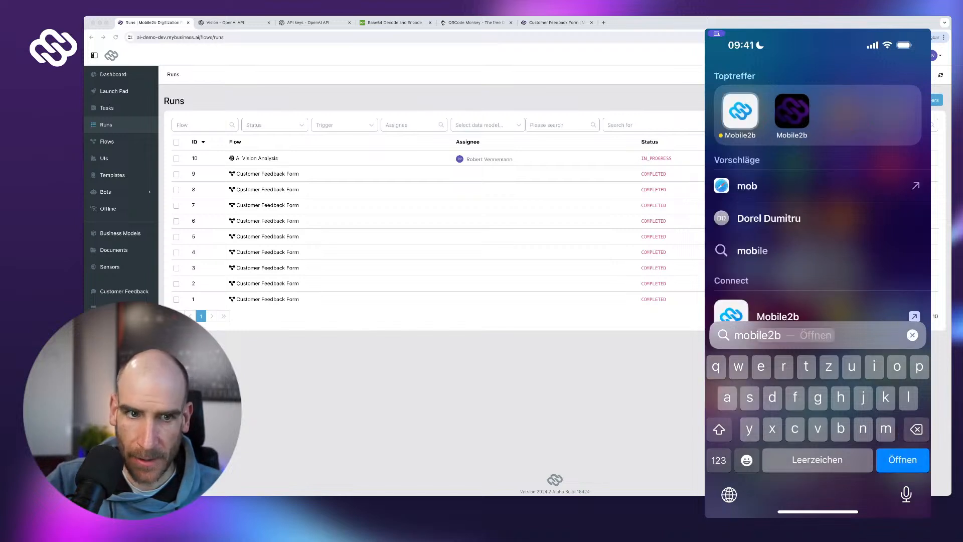
{"action": "key", "text": "Return"}
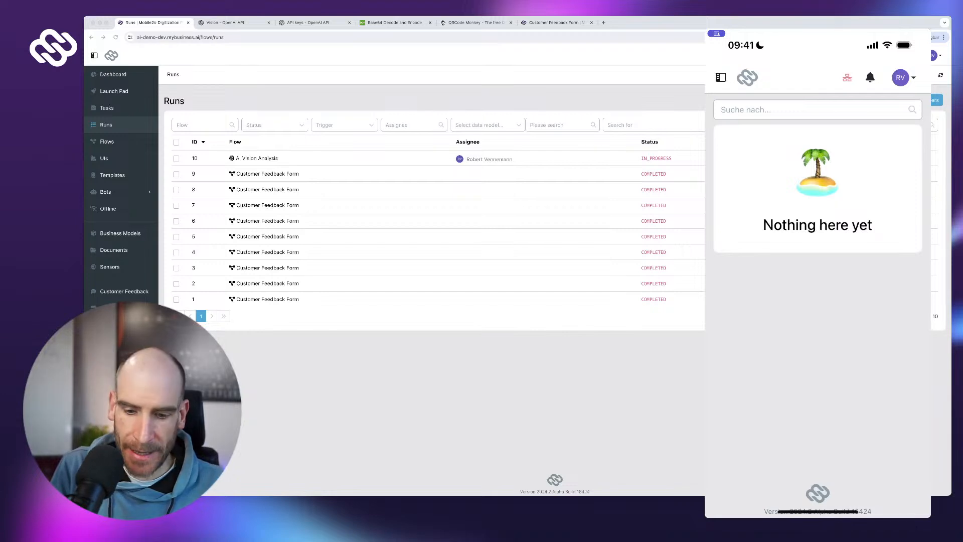
{"action": "left_click", "coordinate": [721, 77]}
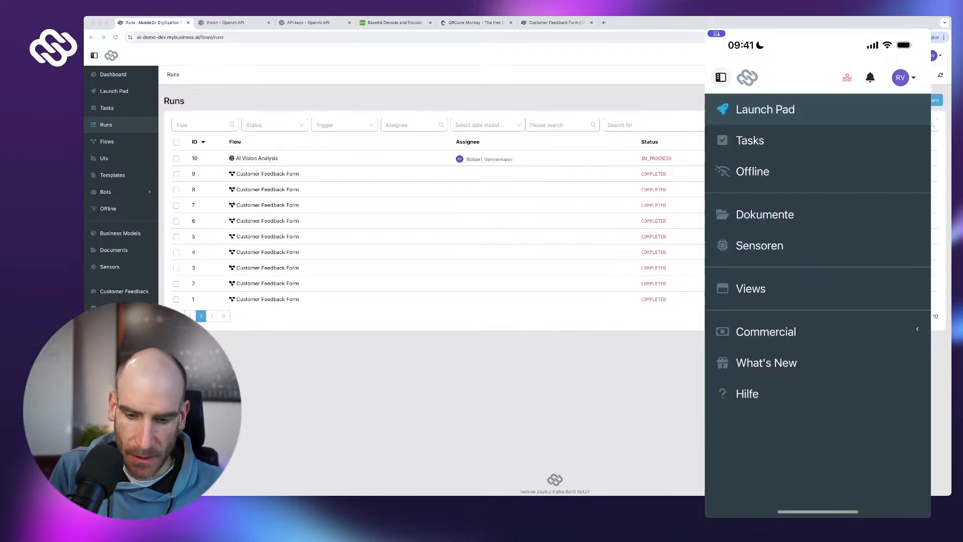
{"action": "left_click", "coordinate": [765, 109]}
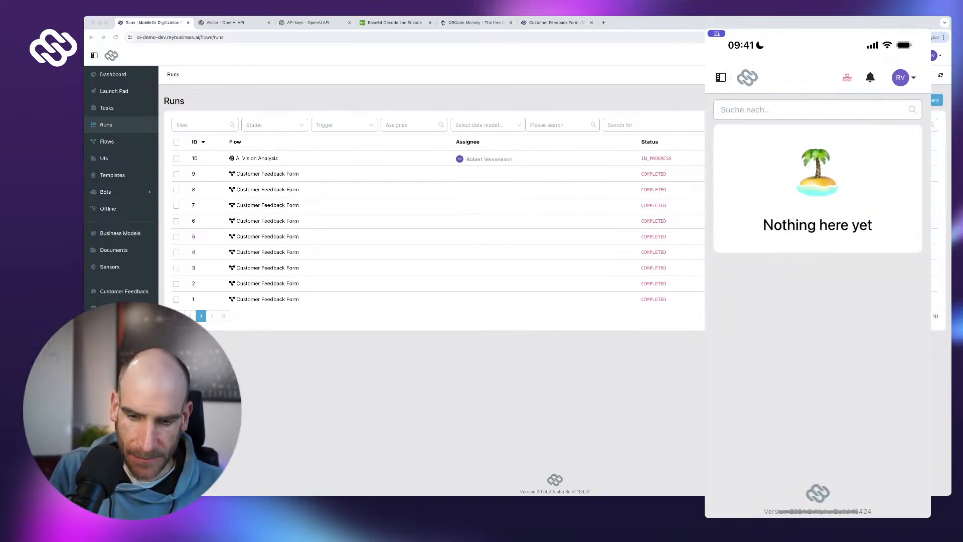
{"action": "scroll", "coordinate": [817, 301], "scroll_direction": "up", "scroll_amount": 3}
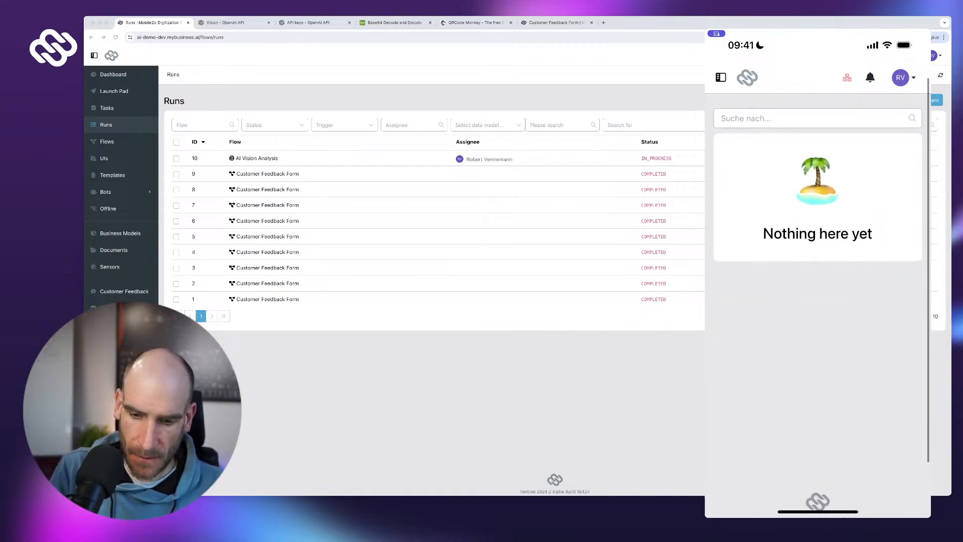
{"action": "left_click", "coordinate": [721, 77]}
{"action": "left_click", "coordinate": [750, 140]}
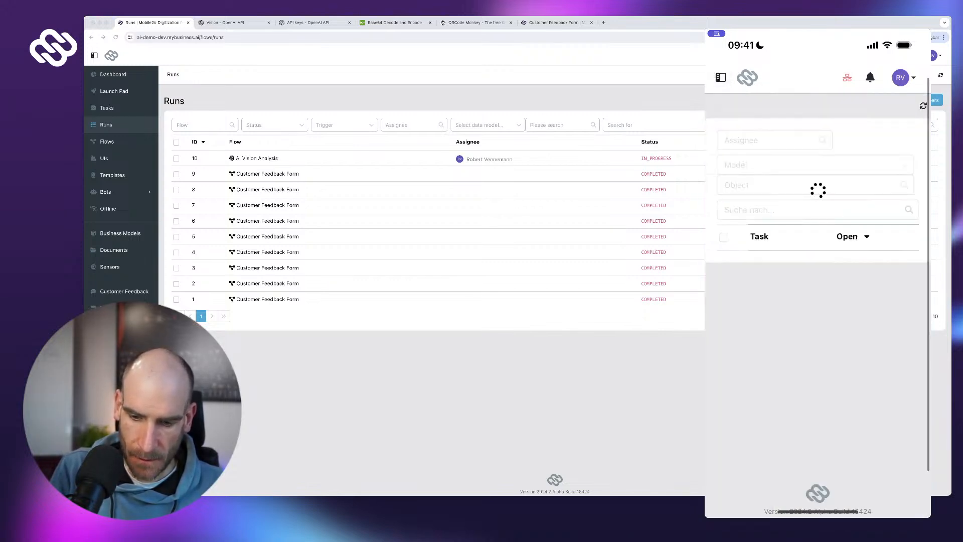
{"action": "left_click", "coordinate": [721, 77]}
{"action": "left_click", "coordinate": [765, 109]}
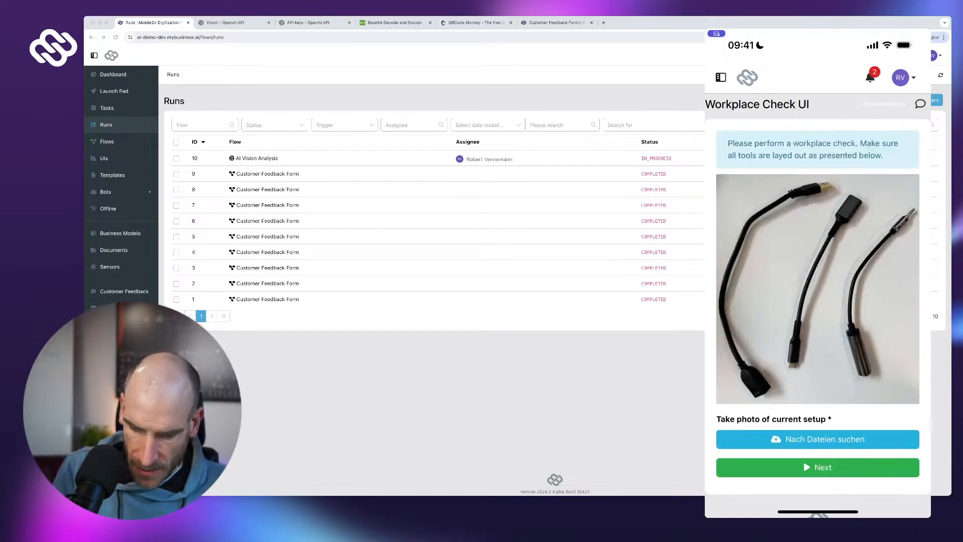
- Take a new camera photo of the cable setup for the required photo field
{"action": "scroll", "coordinate": [818, 305], "scroll_direction": "down", "scroll_amount": 1}
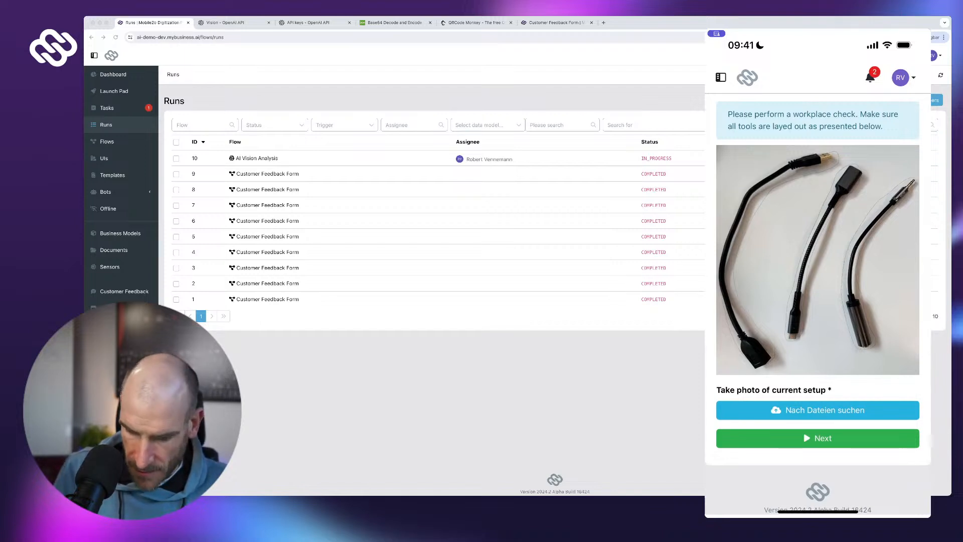
{"action": "left_click", "coordinate": [817, 410]}
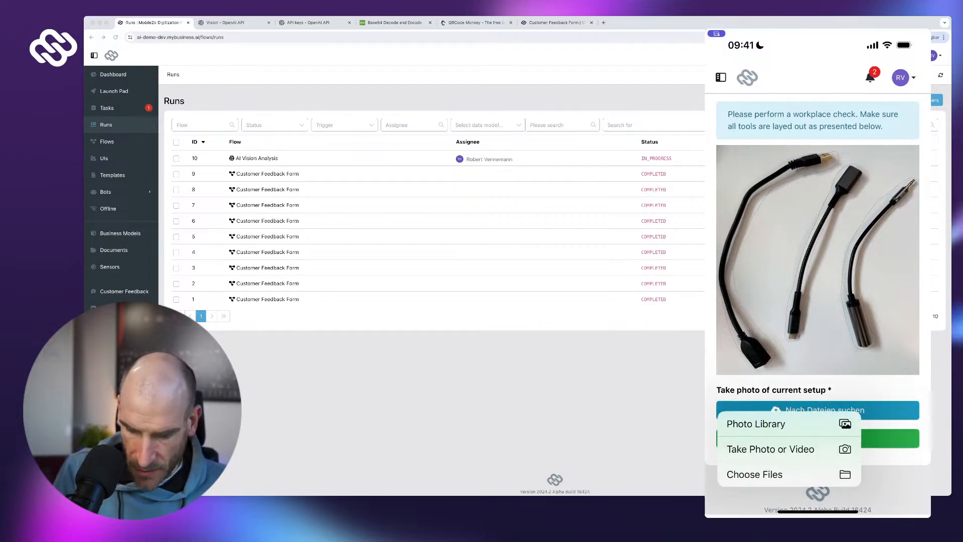
{"action": "left_click", "coordinate": [770, 449]}
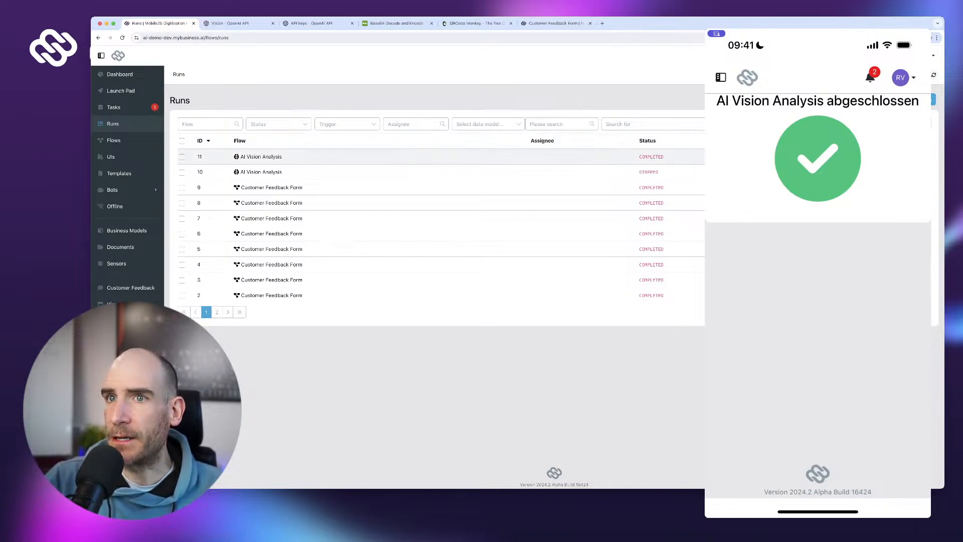
- Open run 11's protocol and inspect the Base64 encoding and OpenAI comparison step results
{"action": "left_click", "coordinate": [260, 156]}
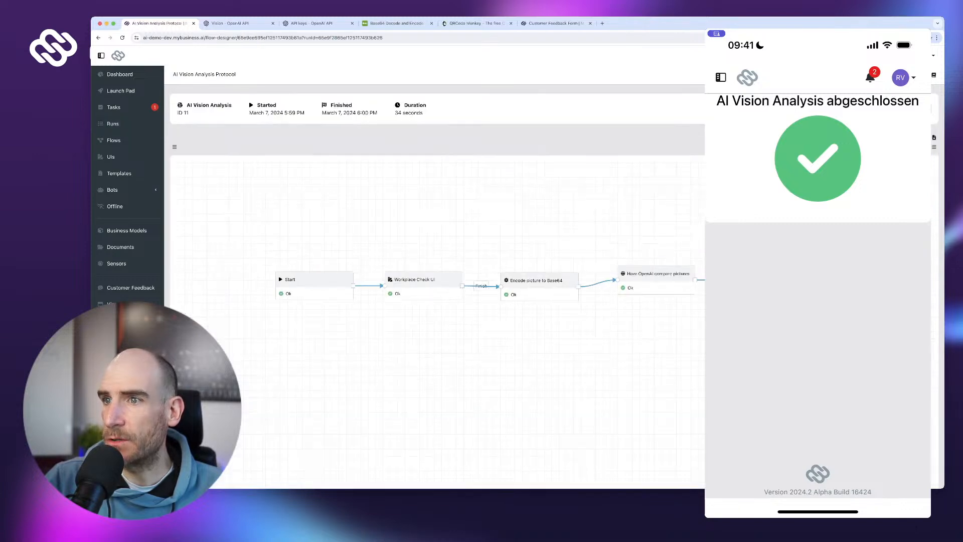
{"action": "left_click", "coordinate": [541, 277]}
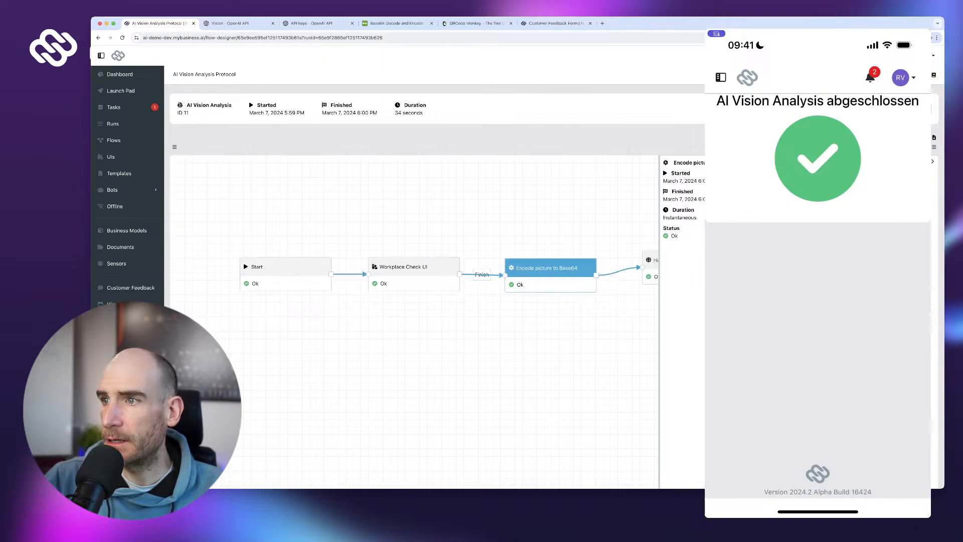
{"action": "left_click", "coordinate": [629, 257]}
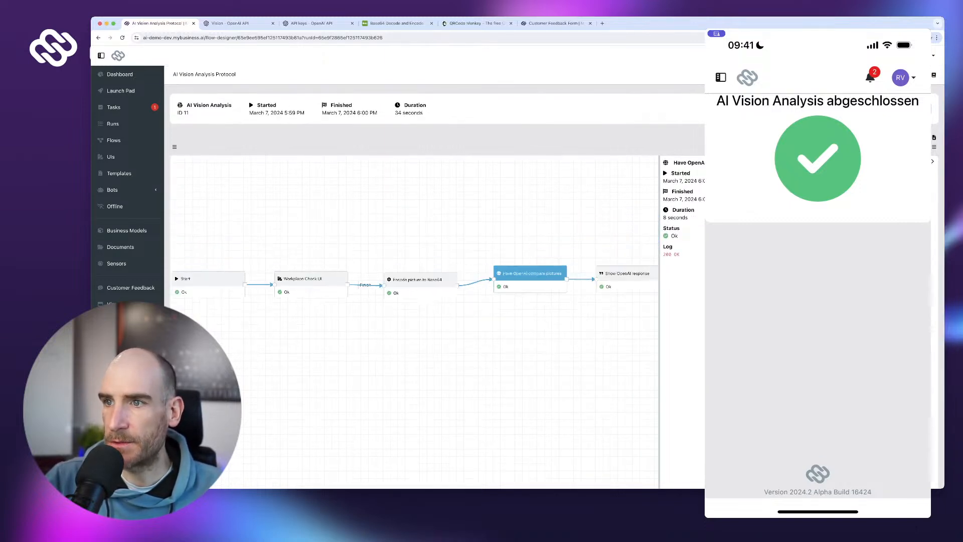
{"action": "left_click_drag", "start_coordinate": [611, 321], "coordinate": [510, 318]}
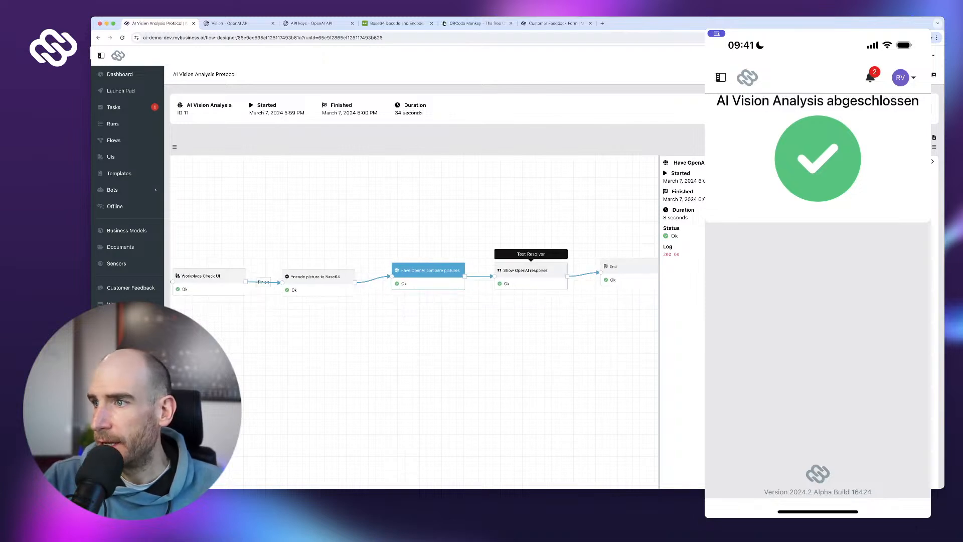
{"action": "left_click", "coordinate": [530, 271]}
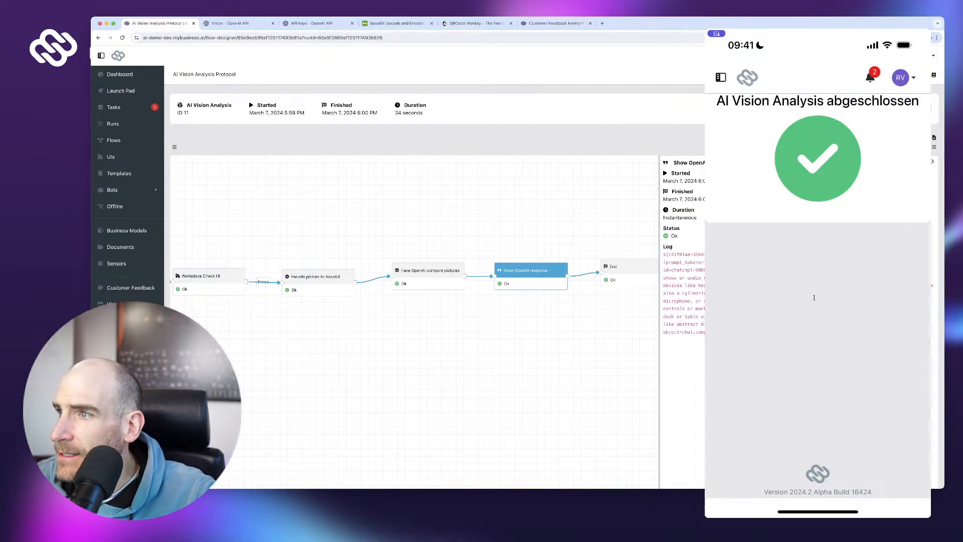
- Select and read the Show OpenAI response log text, then go to the Flows list
{"action": "left_click_drag", "start_coordinate": [815, 251], "coordinate": [835, 309]}
{"action": "left_click", "coordinate": [835, 351]}
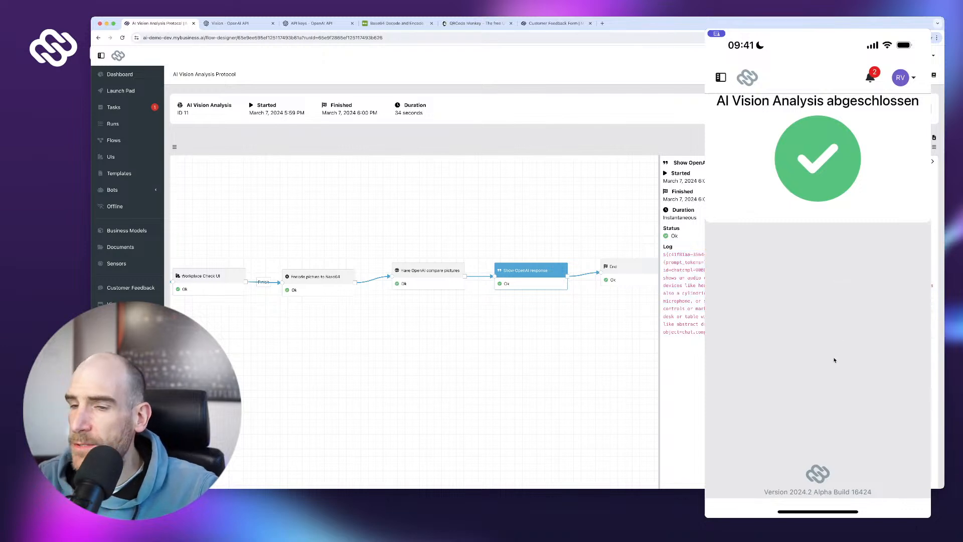
{"action": "left_click_drag", "start_coordinate": [822, 255], "coordinate": [835, 360]}
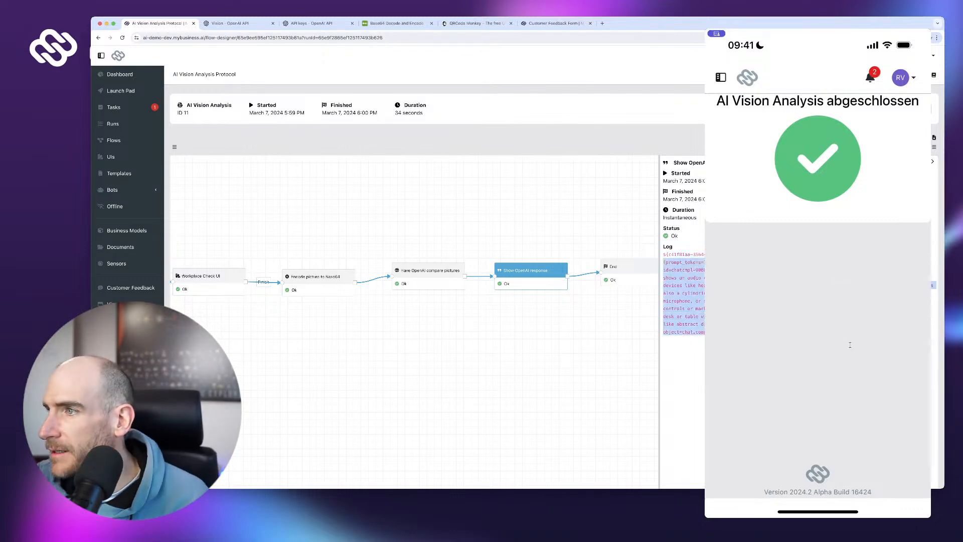
{"action": "left_click", "coordinate": [895, 317]}
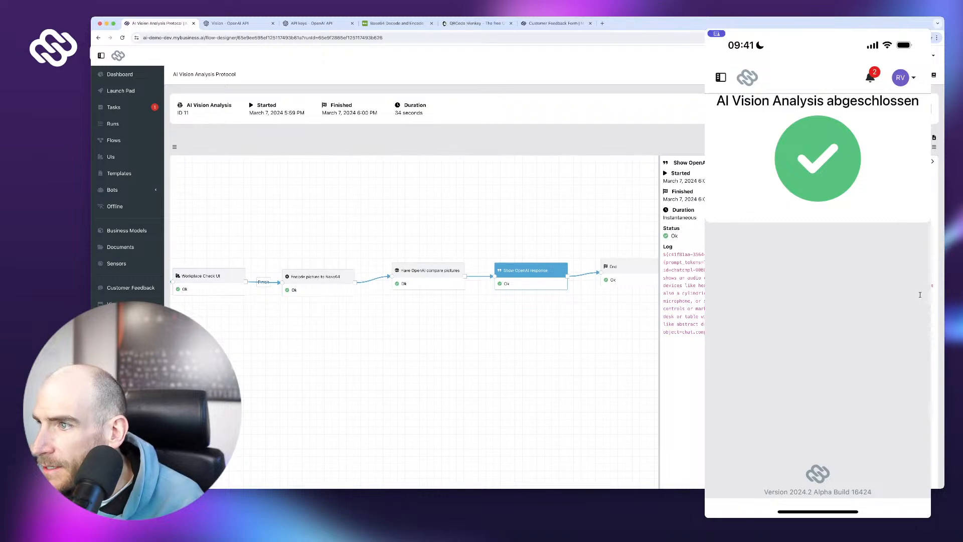
{"action": "left_click_drag", "start_coordinate": [819, 270], "coordinate": [905, 383]}
{"action": "scroll", "coordinate": [851, 374], "scroll_direction": "down", "scroll_amount": 1}
{"action": "scroll", "coordinate": [904, 383], "scroll_direction": "down", "scroll_amount": 1}
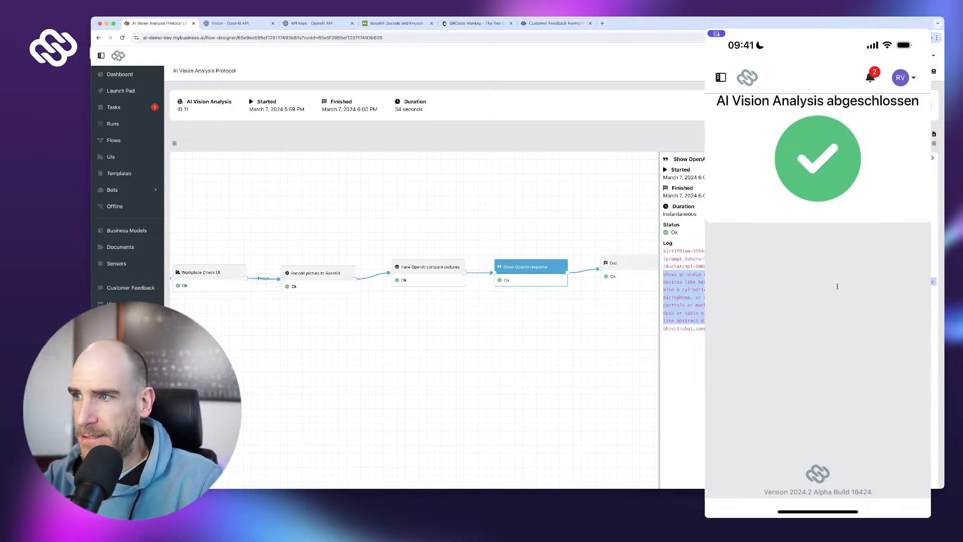
{"action": "scroll", "coordinate": [550, 277], "scroll_direction": "up", "scroll_amount": 1}
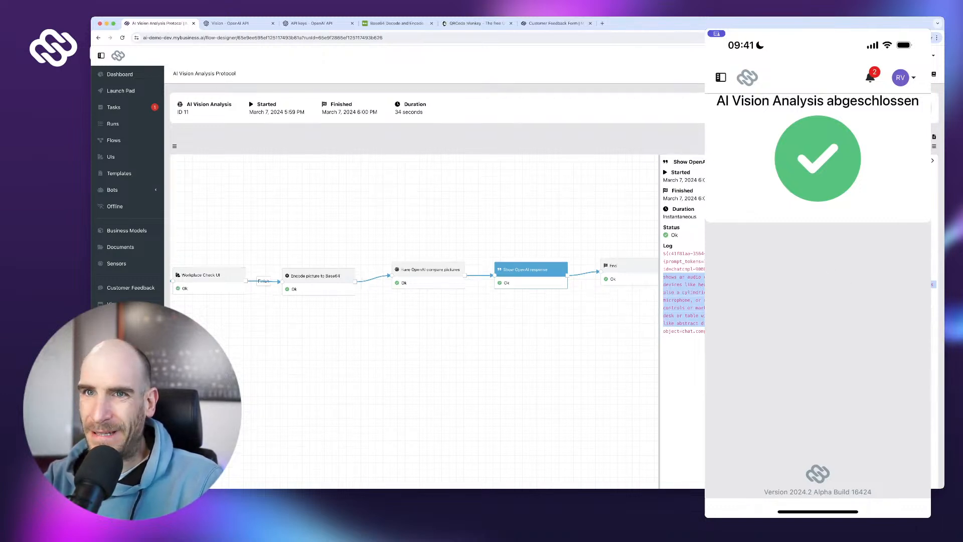
{"action": "left_click", "coordinate": [574, 319]}
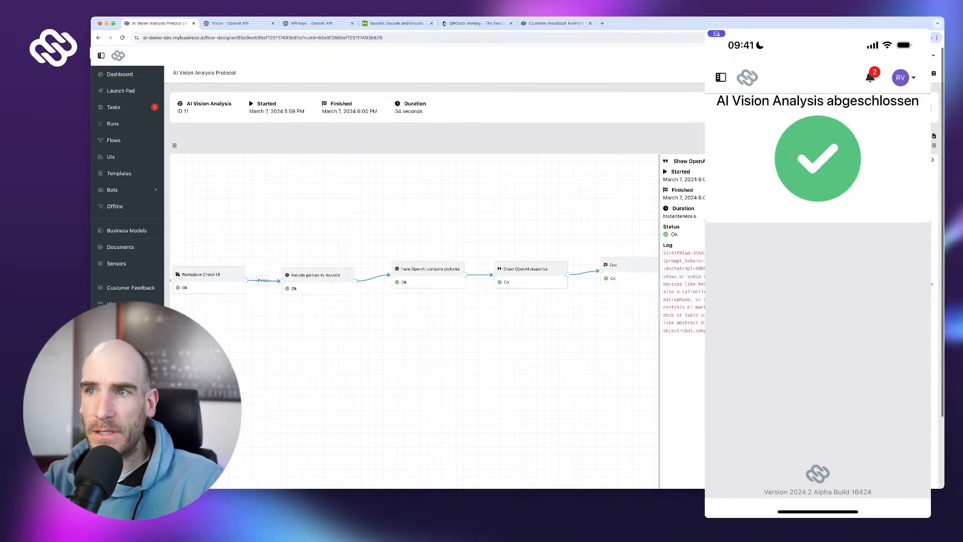
{"action": "left_click", "coordinate": [114, 140]}
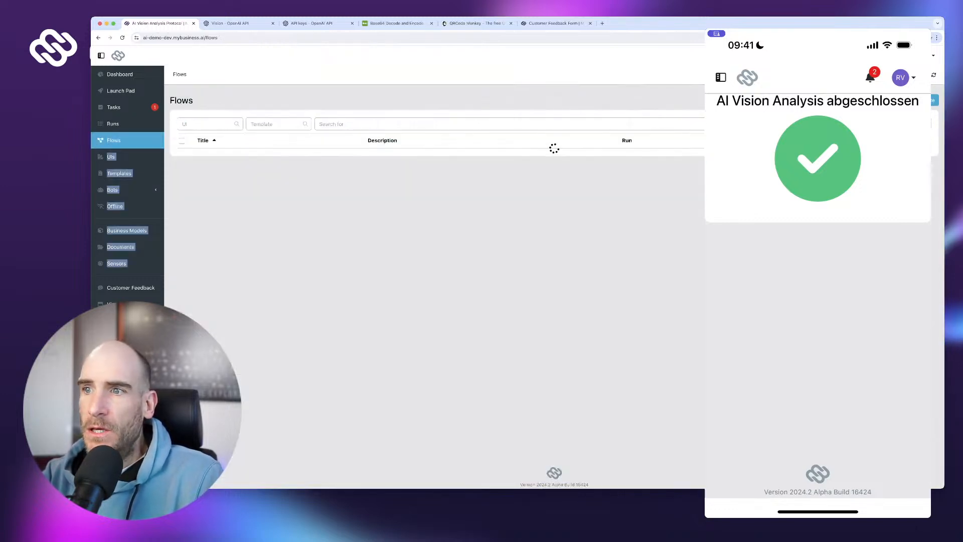
- Open the AI Vision Analysis flow, expand the compare-pictures step's response outputs, and view OpenAI's Vision guide
{"action": "left_click", "coordinate": [221, 155]}
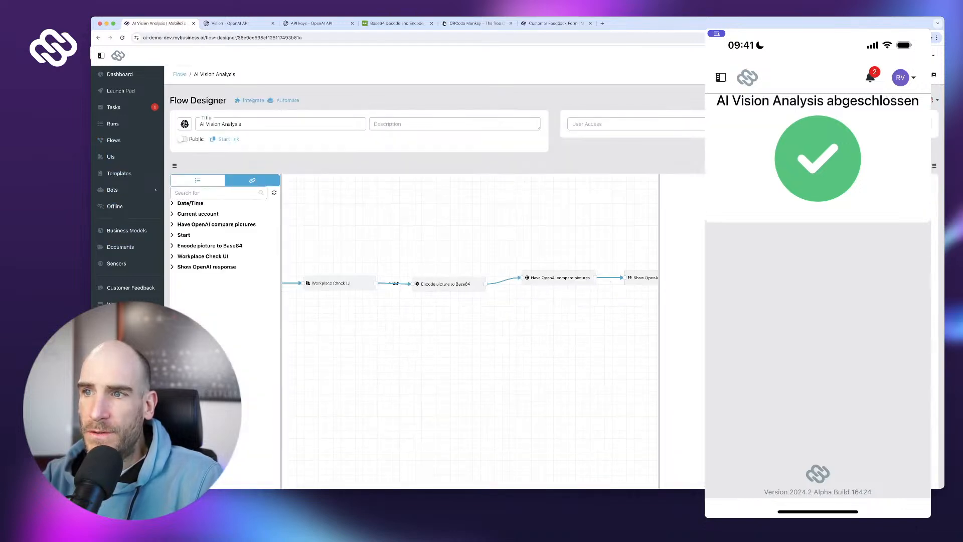
{"action": "left_click", "coordinate": [539, 277]}
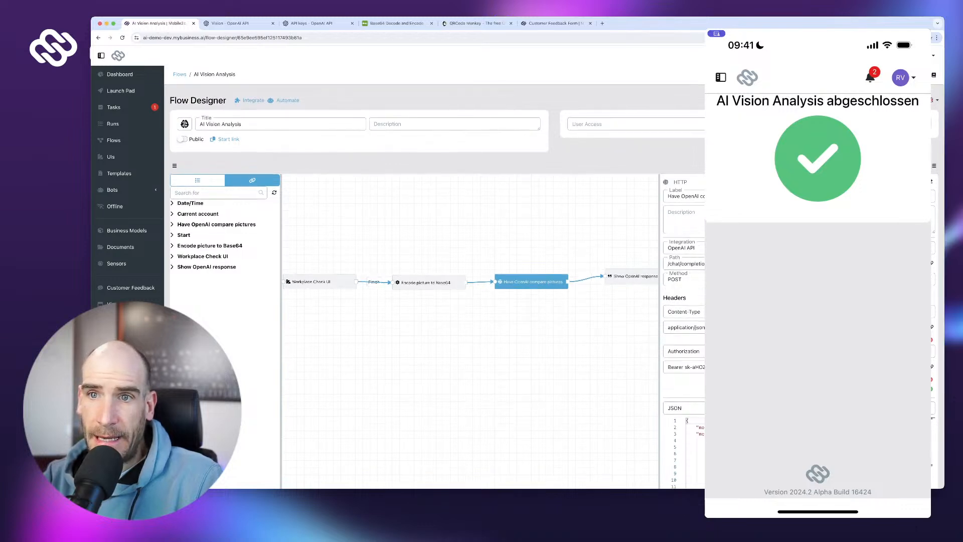
{"action": "left_click", "coordinate": [216, 224]}
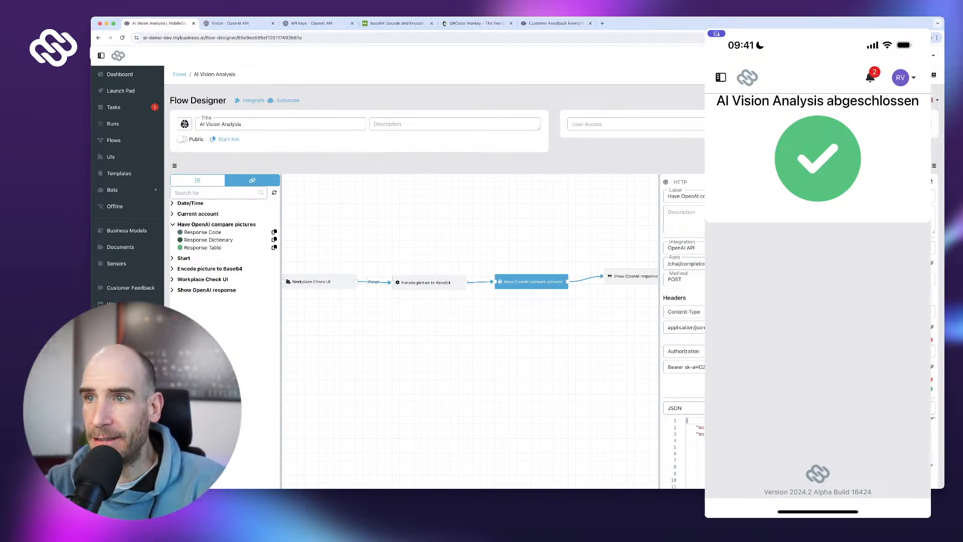
{"action": "left_click", "coordinate": [235, 24]}
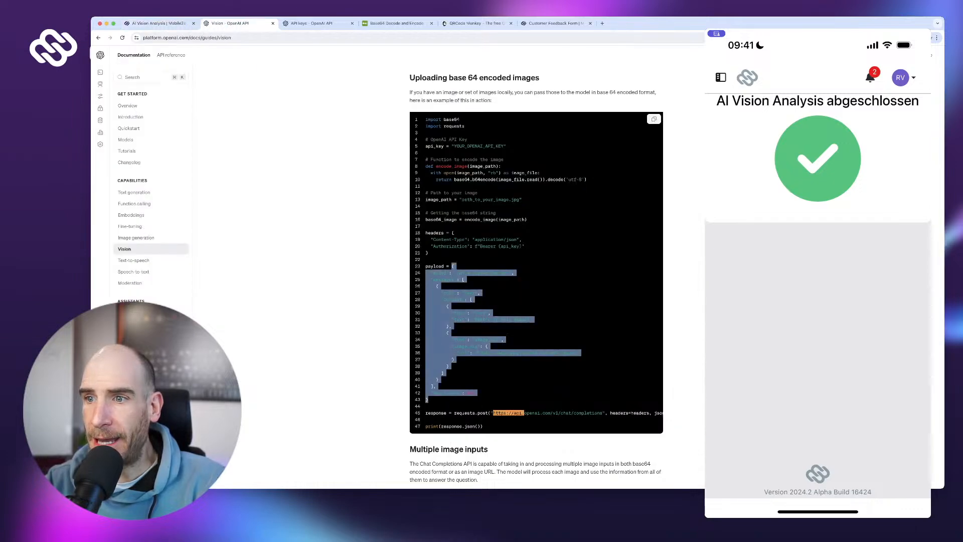
- Scroll the Vision guide down to Calculating costs and back, then return to the AI Vision Analysis flow
{"action": "scroll", "coordinate": [536, 276], "scroll_direction": "down", "scroll_amount": 3}
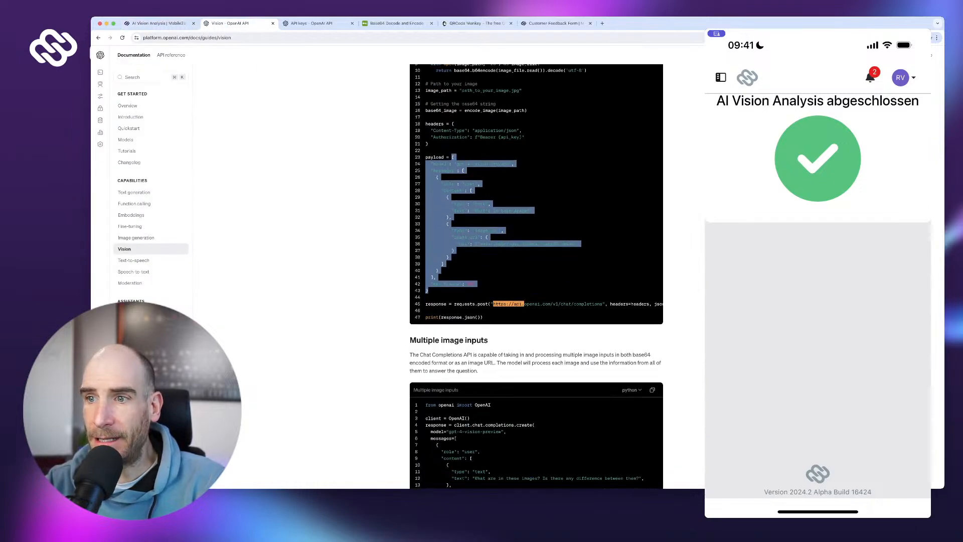
{"action": "scroll", "coordinate": [536, 276], "scroll_direction": "down", "scroll_amount": 6}
{"action": "scroll", "coordinate": [536, 275], "scroll_direction": "down", "scroll_amount": 7}
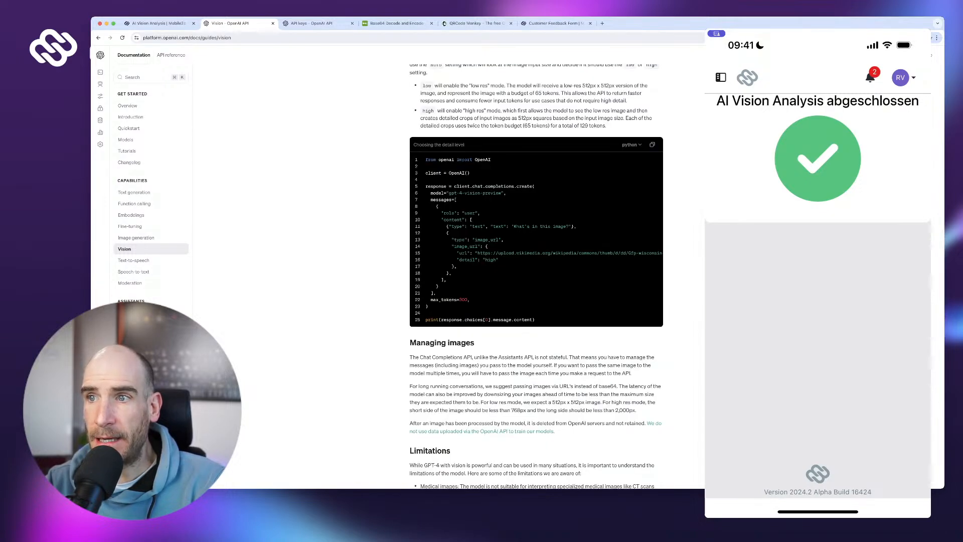
{"action": "scroll", "coordinate": [536, 276], "scroll_direction": "down", "scroll_amount": 9}
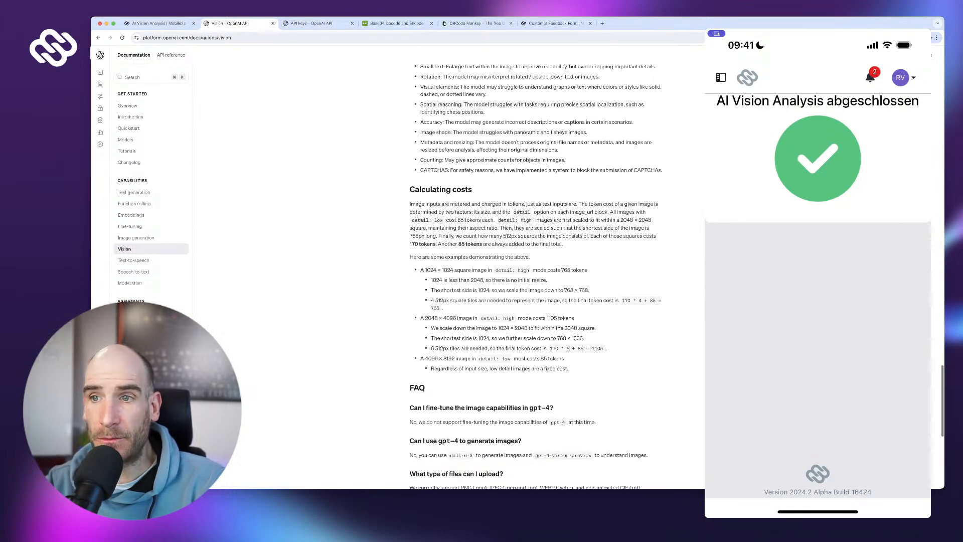
{"action": "scroll", "coordinate": [536, 276], "scroll_direction": "up", "scroll_amount": 10}
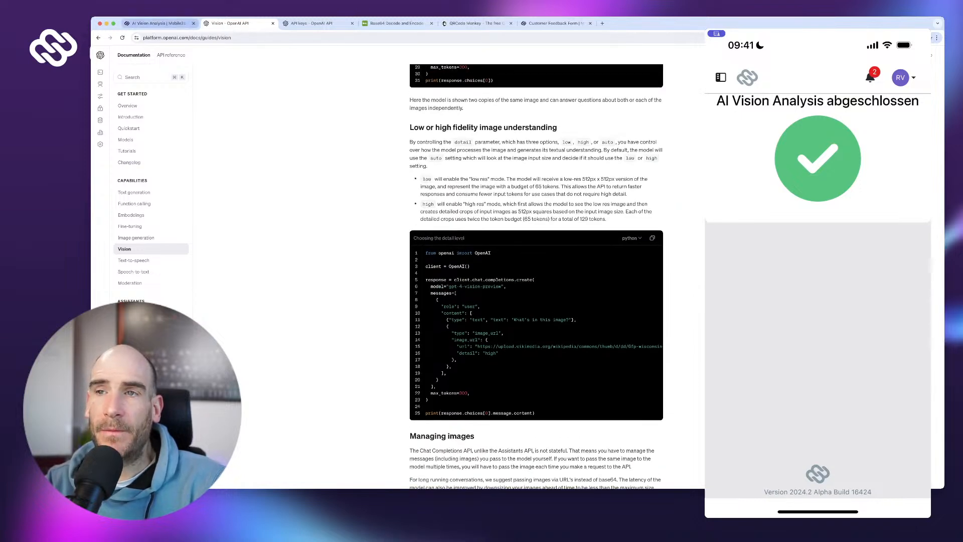
{"action": "left_click", "coordinate": [158, 23]}
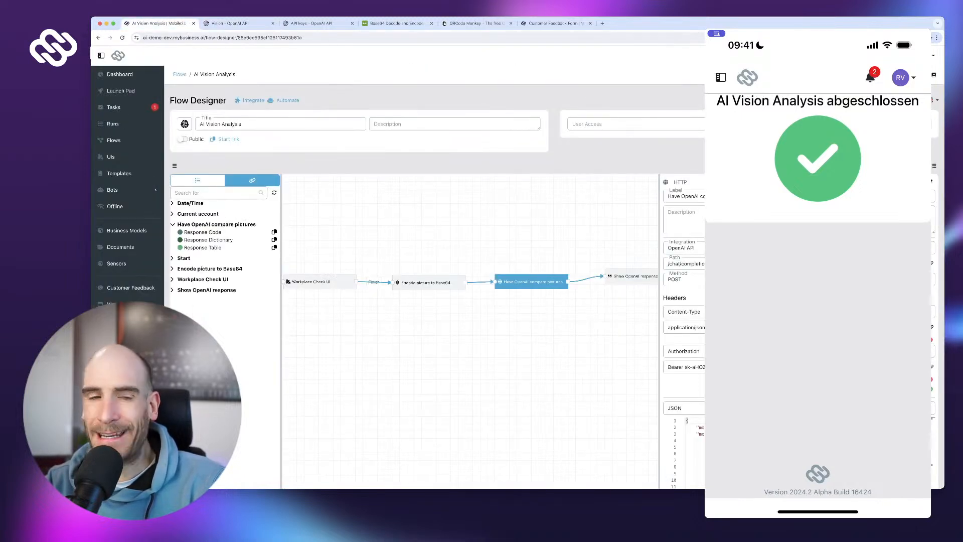
- Pan to the end of the flow and move Show OpenAI response further right
{"action": "left_click_drag", "start_coordinate": [506, 341], "coordinate": [421, 338]}
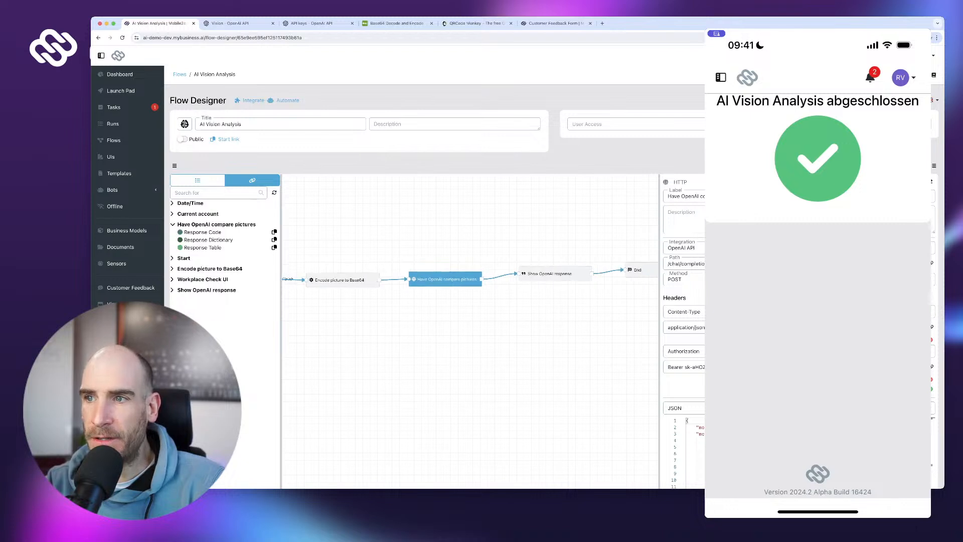
{"action": "left_click_drag", "start_coordinate": [506, 330], "coordinate": [422, 333]}
{"action": "left_click", "coordinate": [574, 272]}
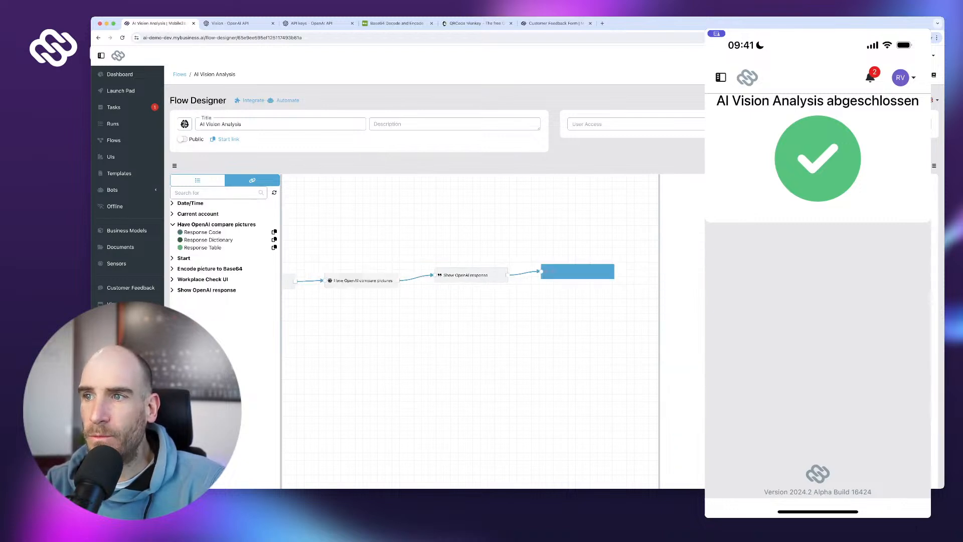
{"action": "left_click_drag", "start_coordinate": [466, 275], "coordinate": [528, 279]}
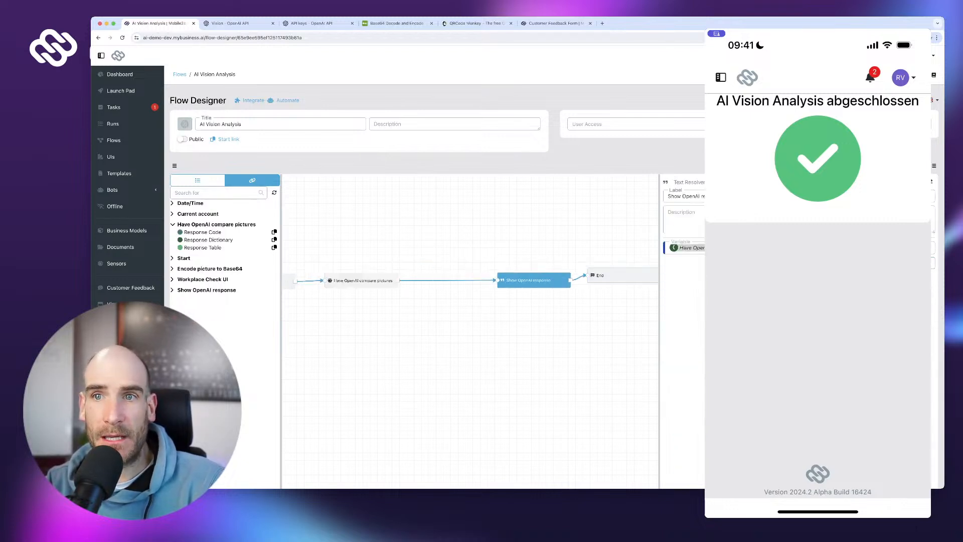
- Add a Parser step labelled 'Parse analysis text from response dict' above the flow
{"action": "left_click", "coordinate": [197, 180]}
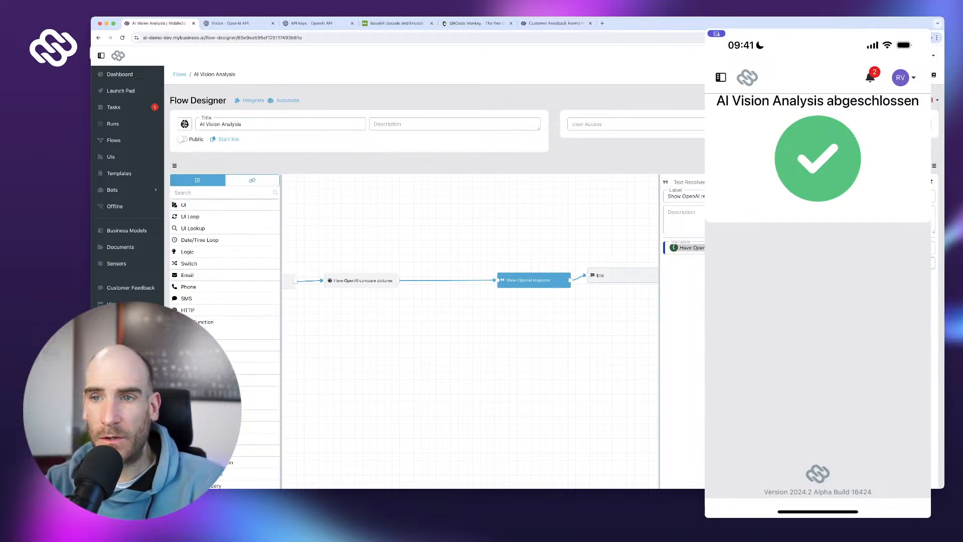
{"action": "type", "text": "pars"}
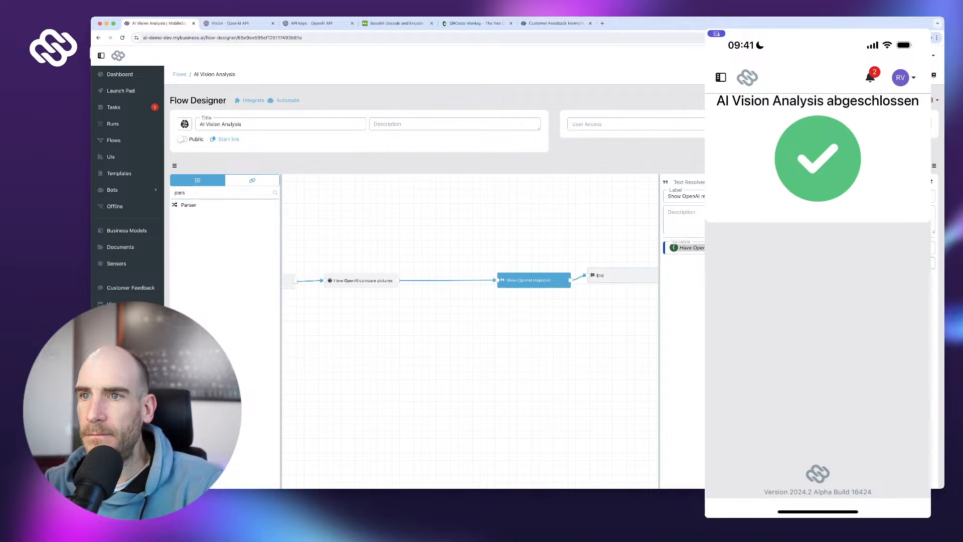
{"action": "scroll", "coordinate": [225, 203], "scroll_direction": "down", "scroll_amount": 1}
{"action": "scroll", "coordinate": [226, 203], "scroll_direction": "up", "scroll_amount": 1}
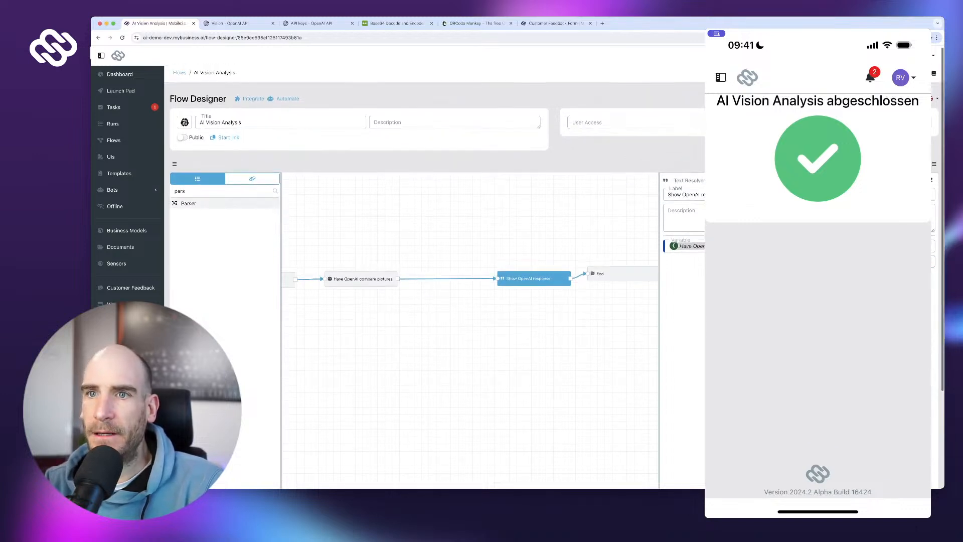
{"action": "scroll", "coordinate": [226, 203], "scroll_direction": "down", "scroll_amount": 1}
{"action": "scroll", "coordinate": [226, 203], "scroll_direction": "down", "scroll_amount": 1}
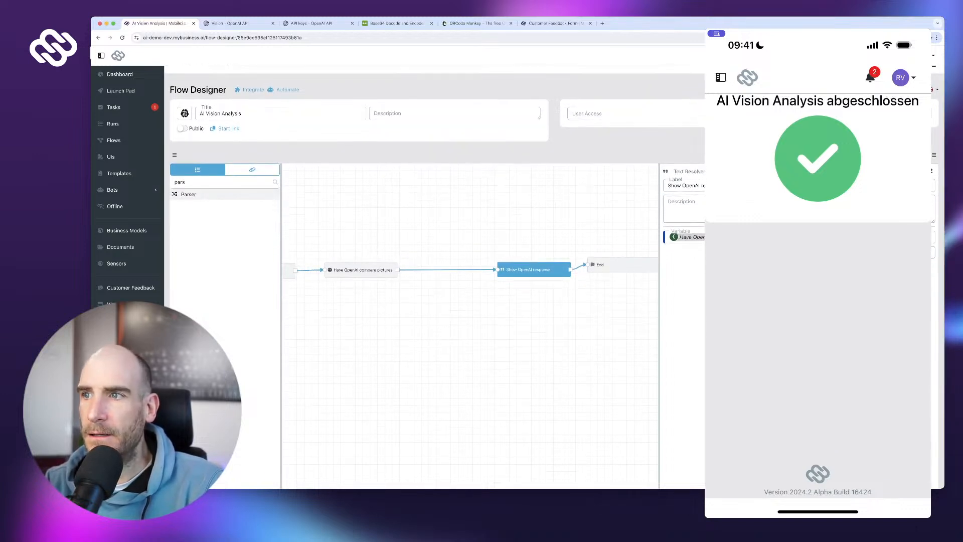
{"action": "left_click_drag", "start_coordinate": [188, 194], "coordinate": [404, 214]}
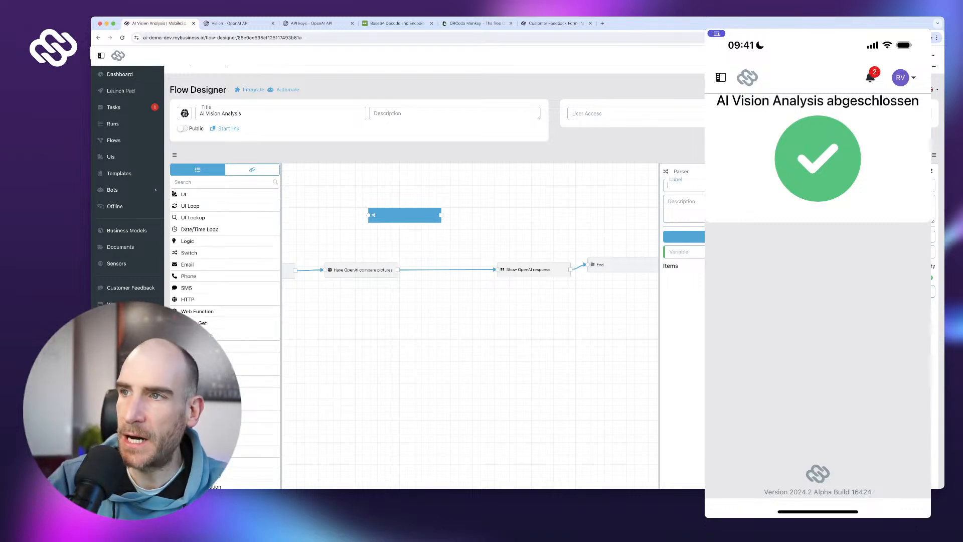
{"action": "type", "text": "Parse"}
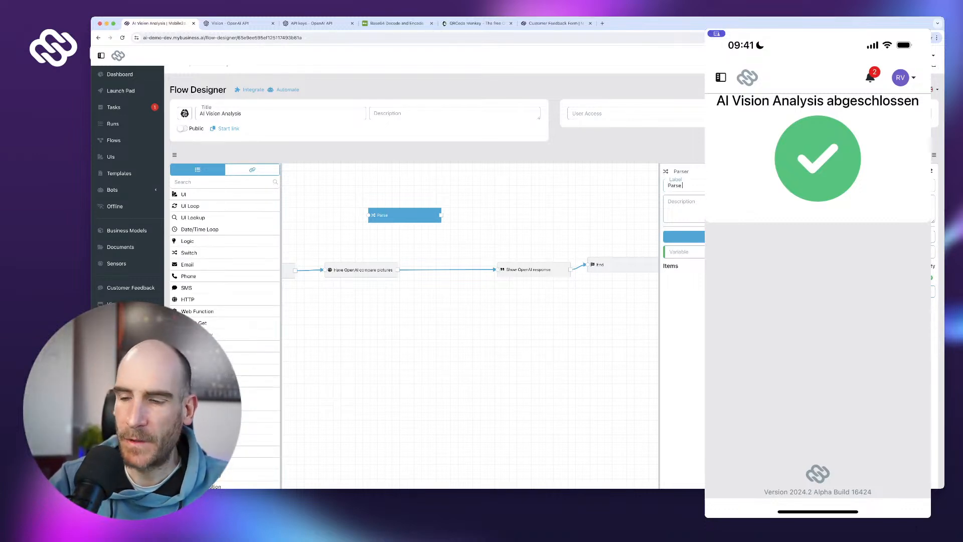
{"action": "type", "text": " analysis text f"}
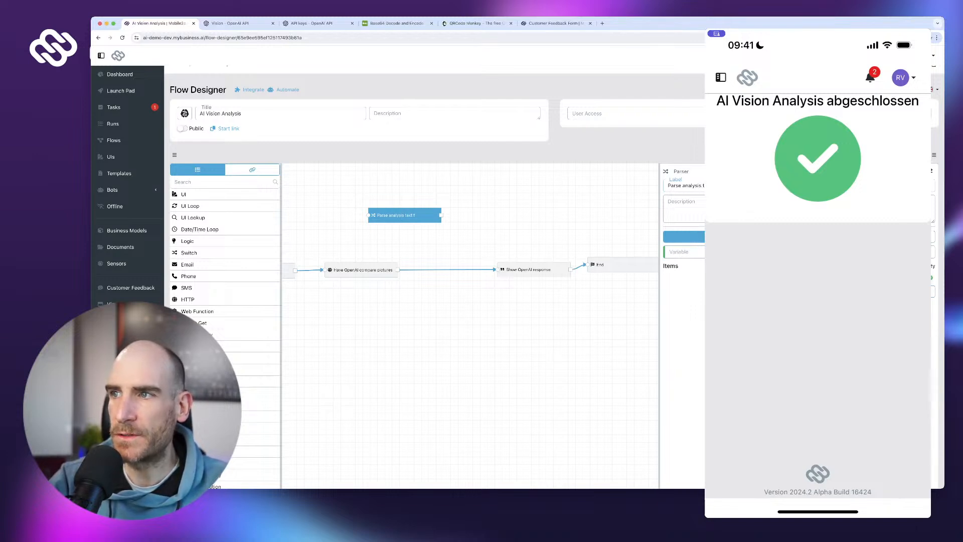
{"action": "type", "text": "rom response dic"}
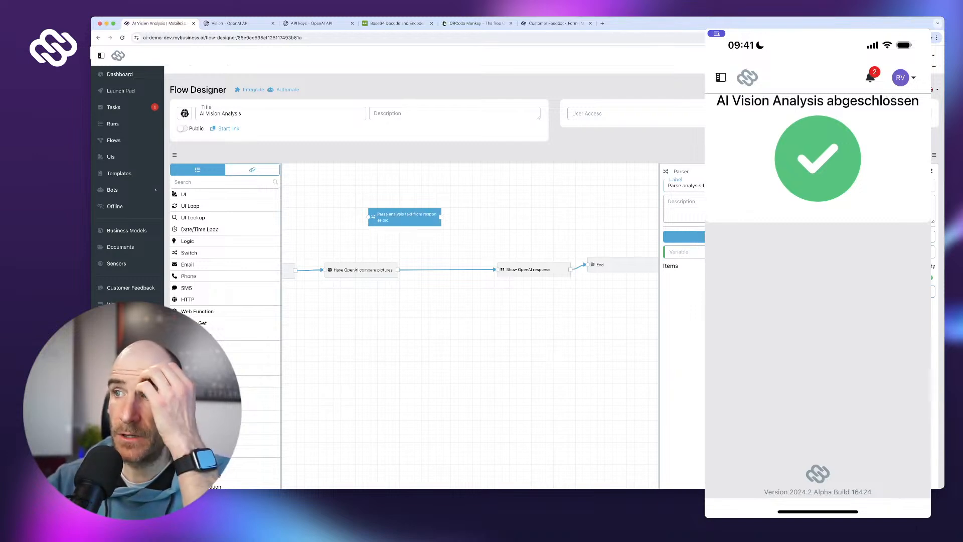
{"action": "type", "text": "t"}
- Set the Parser's variable to the OpenAI step's Response Dictionary and open the run history in a new tab
{"action": "scroll", "coordinate": [855, 264], "scroll_direction": "up", "scroll_amount": 1}
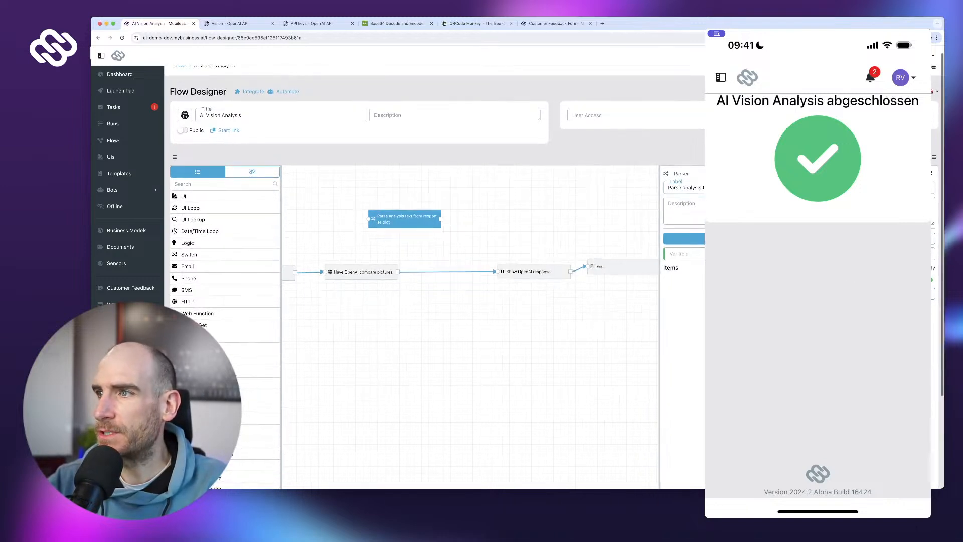
{"action": "scroll", "coordinate": [855, 264], "scroll_direction": "up", "scroll_amount": 1}
{"action": "left_click", "coordinate": [867, 241]}
{"action": "scroll", "coordinate": [855, 264], "scroll_direction": "up", "scroll_amount": 1}
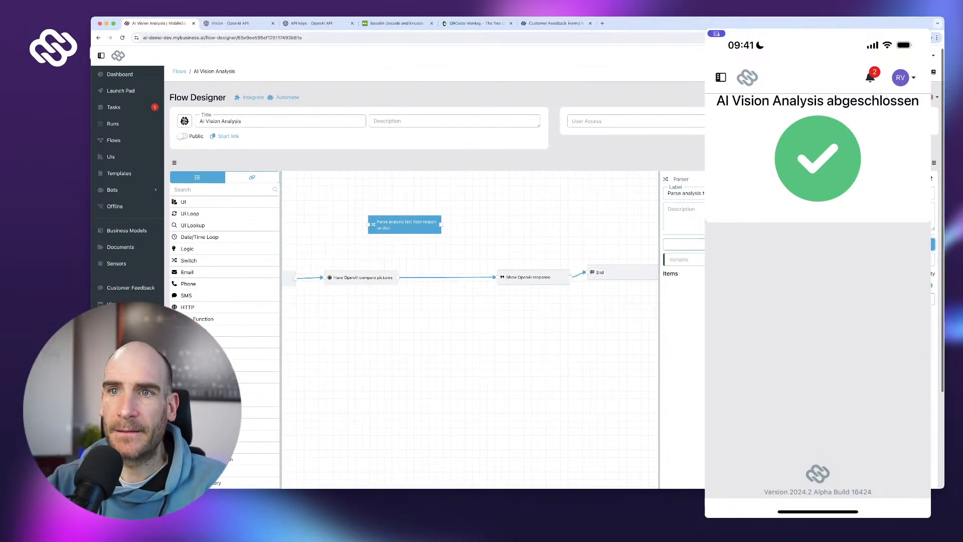
{"action": "left_click", "coordinate": [252, 177]}
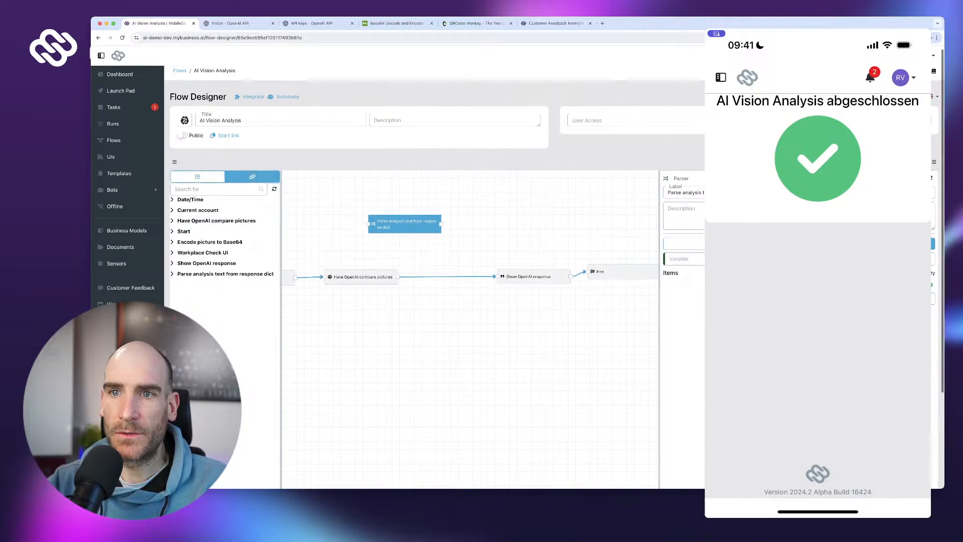
{"action": "scroll", "coordinate": [226, 223], "scroll_direction": "up", "scroll_amount": 2}
{"action": "left_click", "coordinate": [211, 223]}
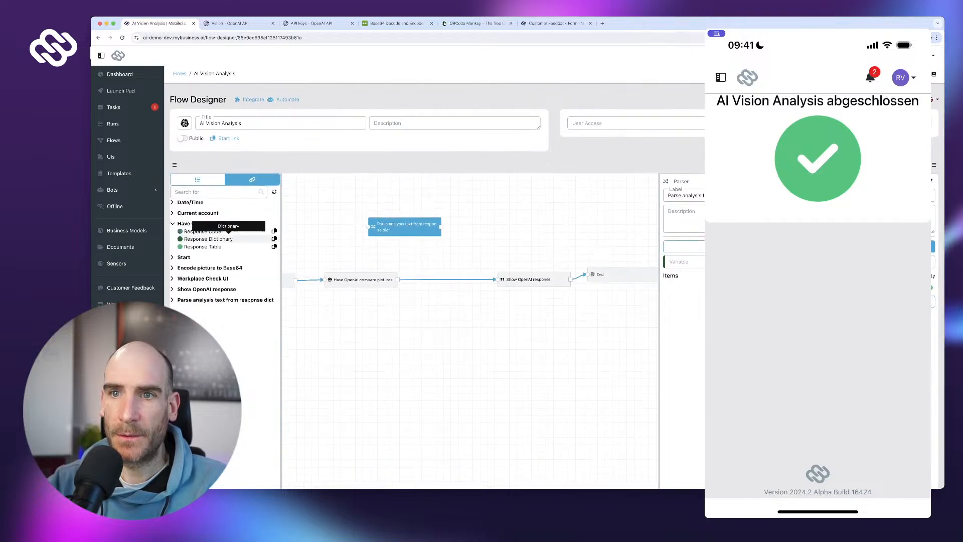
{"action": "left_click", "coordinate": [274, 238]}
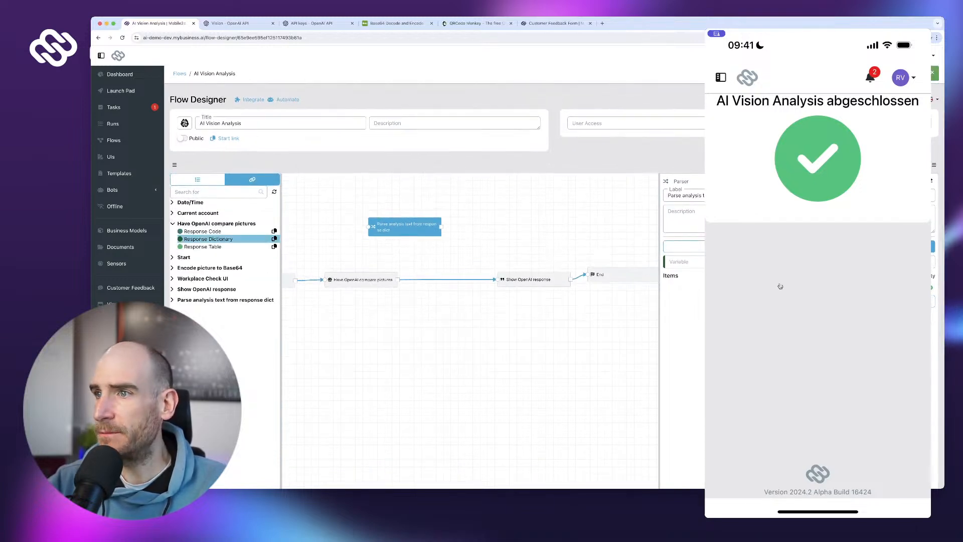
{"action": "left_click", "coordinate": [684, 261]}
{"action": "key", "text": "super+v"}
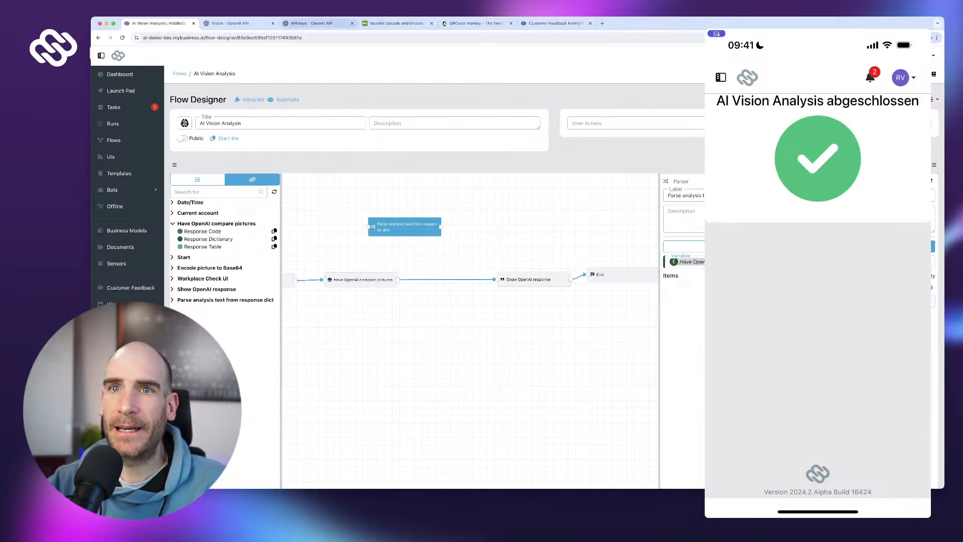
{"action": "left_click", "coordinate": [112, 124], "text": "super"}
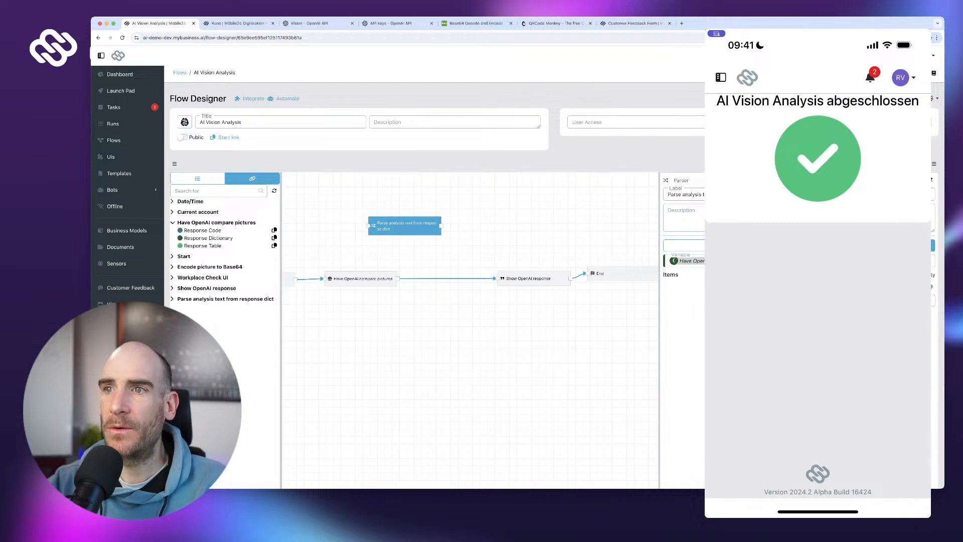
{"action": "left_click", "coordinate": [239, 23]}
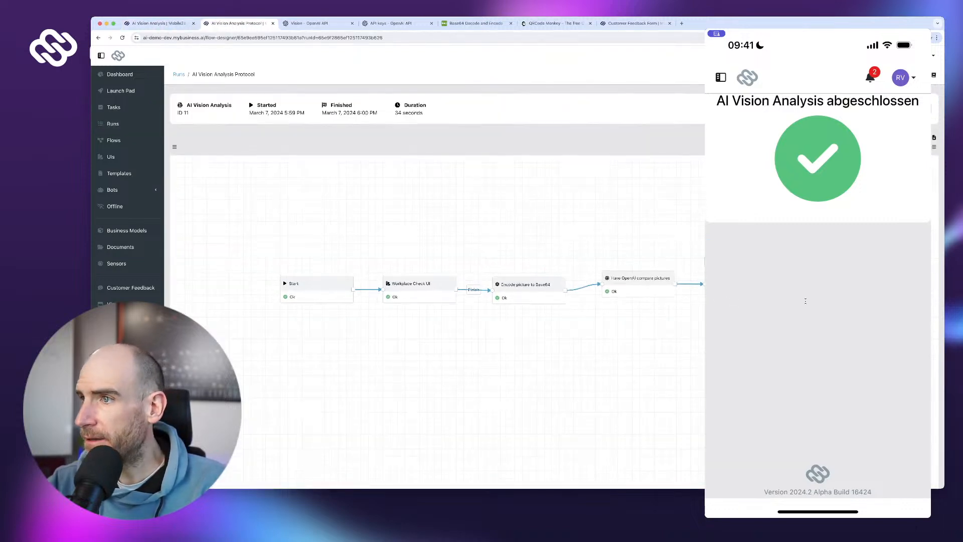
- Open the Show OpenAI response step's details in run 11 and read the returned reply in its log
{"action": "left_click", "coordinate": [805, 301]}
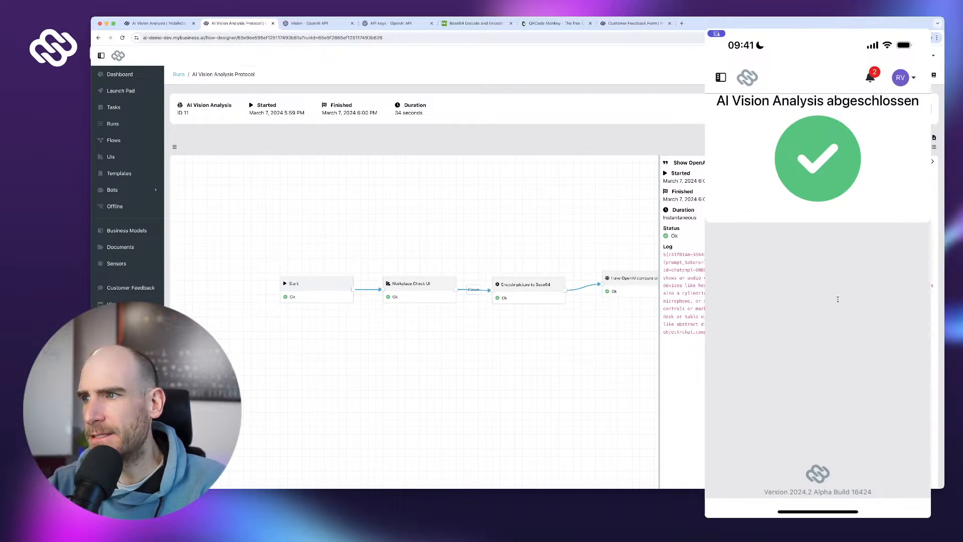
{"action": "left_click_drag", "start_coordinate": [834, 347], "coordinate": [836, 355]}
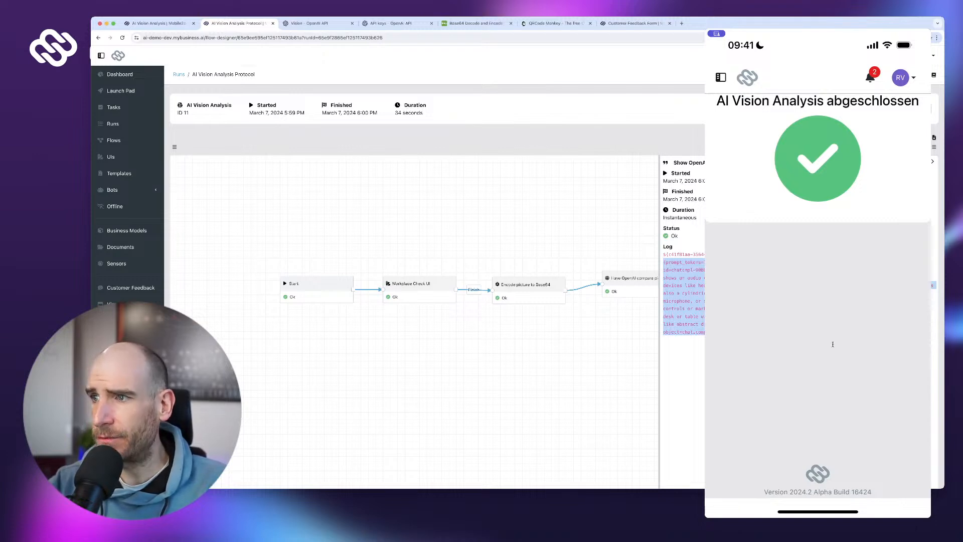
{"action": "left_click", "coordinate": [836, 293]}
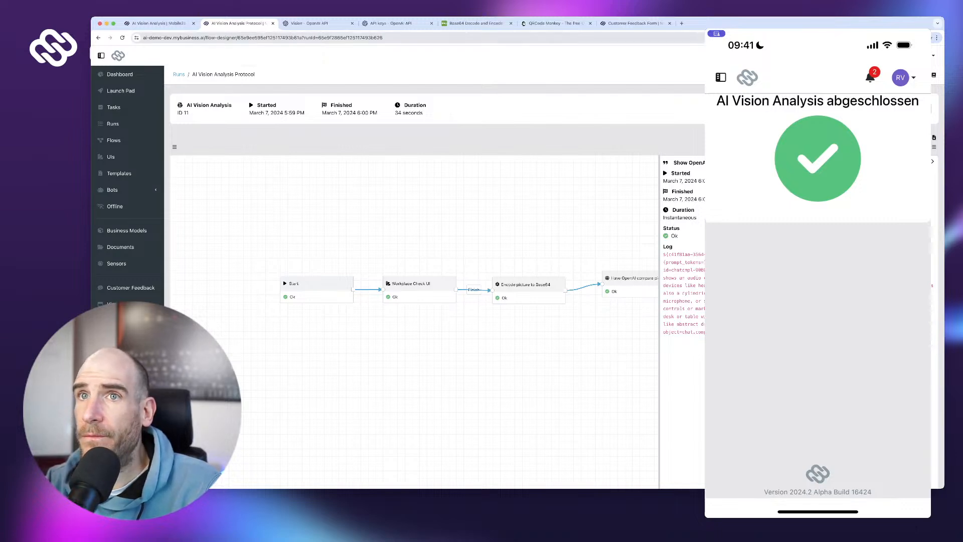
- Back in the Flow Designer, read the Parser node's help on parsing paths, then close it
{"action": "left_click", "coordinate": [159, 24]}
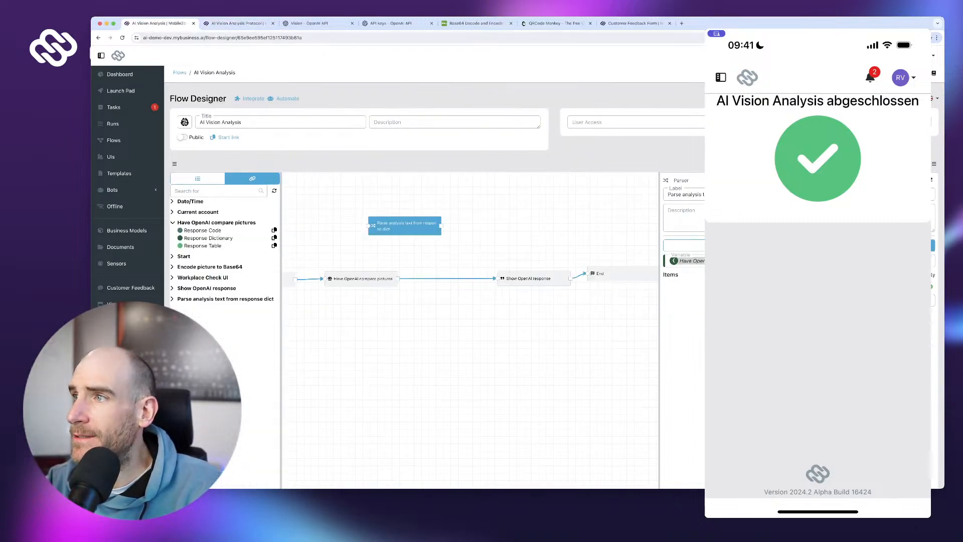
{"action": "left_click", "coordinate": [931, 179]}
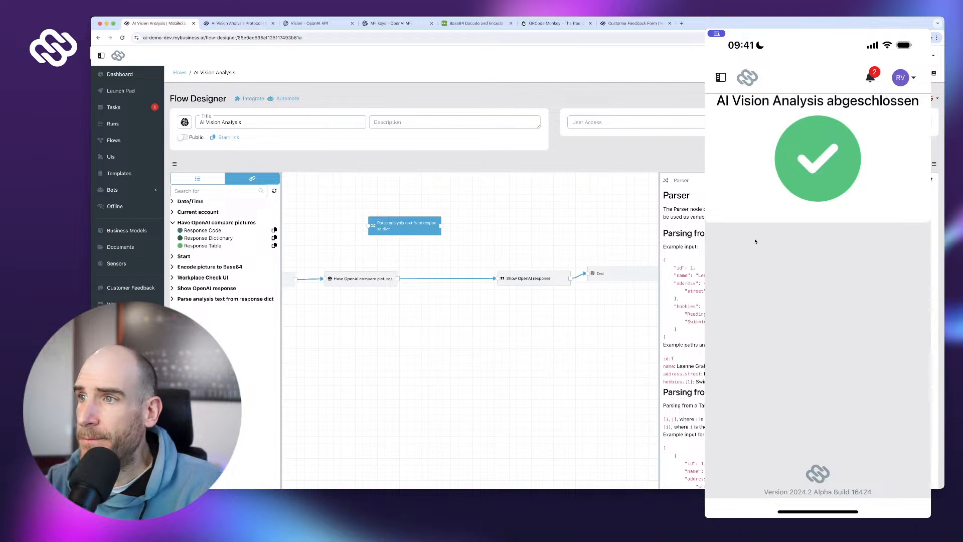
{"action": "scroll", "coordinate": [912, 252], "scroll_direction": "down", "scroll_amount": 1}
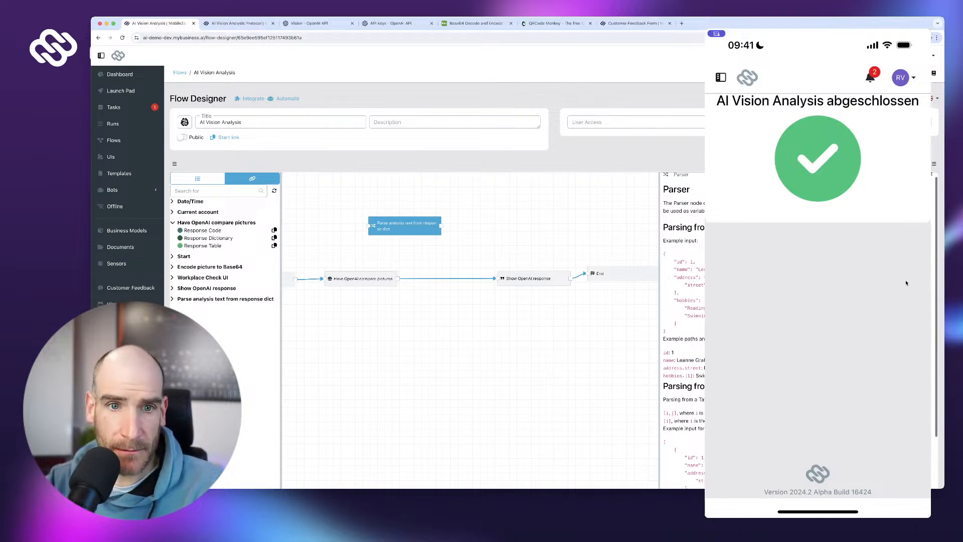
{"action": "scroll", "coordinate": [902, 301], "scroll_direction": "up", "scroll_amount": 1}
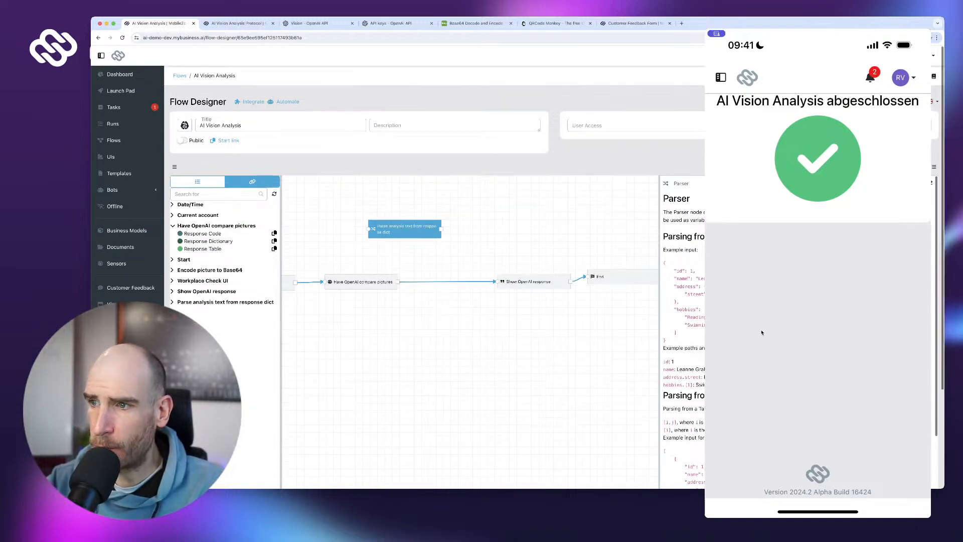
{"action": "scroll", "coordinate": [778, 318], "scroll_direction": "down", "scroll_amount": 5}
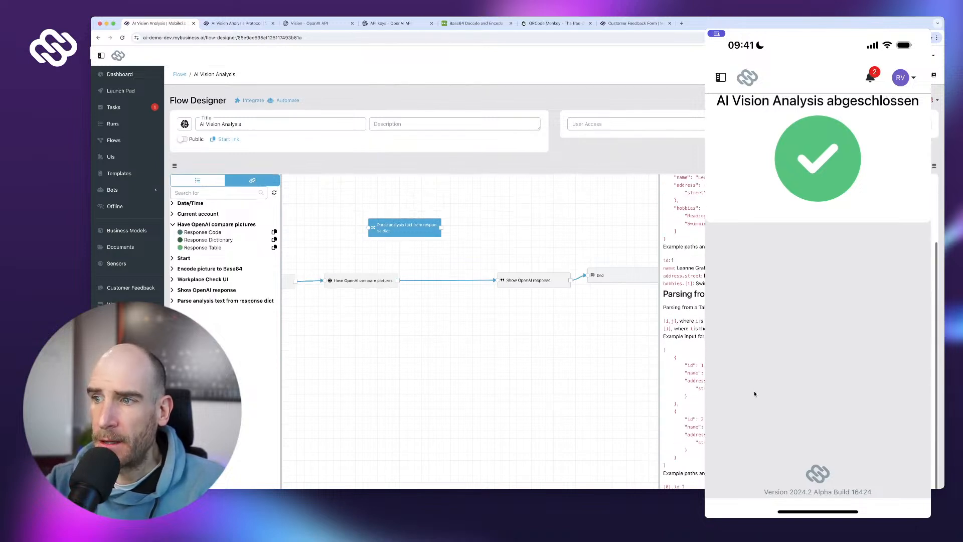
{"action": "scroll", "coordinate": [754, 393], "scroll_direction": "down", "scroll_amount": 4}
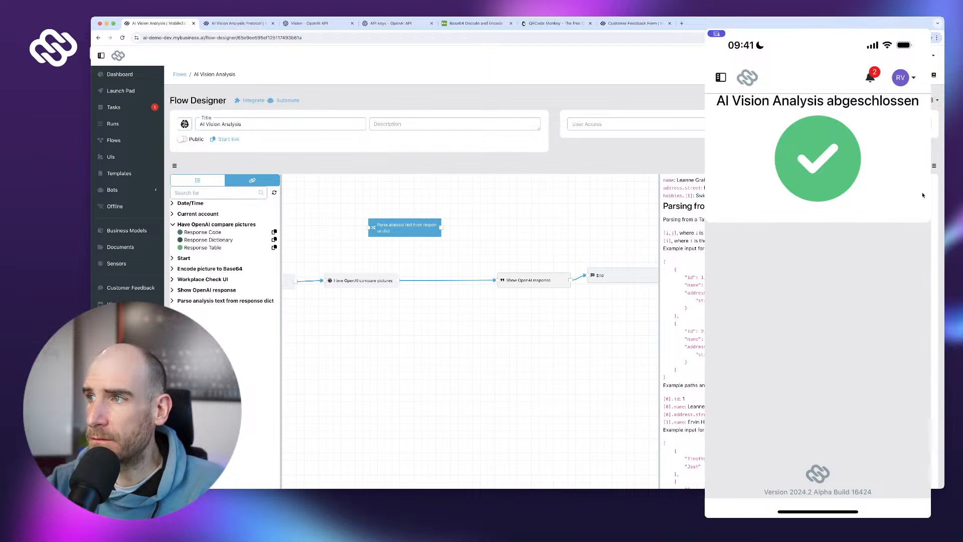
{"action": "scroll", "coordinate": [801, 321], "scroll_direction": "up", "scroll_amount": 8}
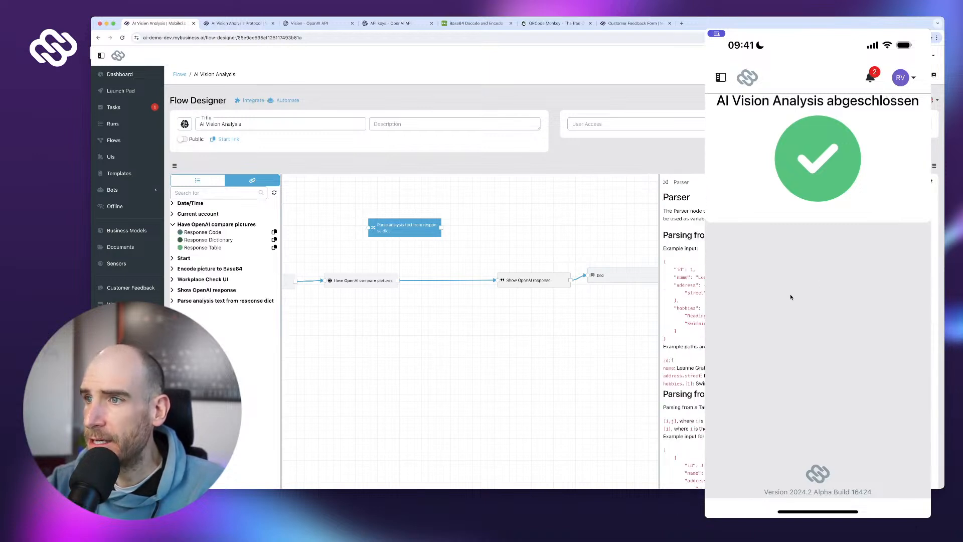
{"action": "left_click", "coordinate": [931, 182]}
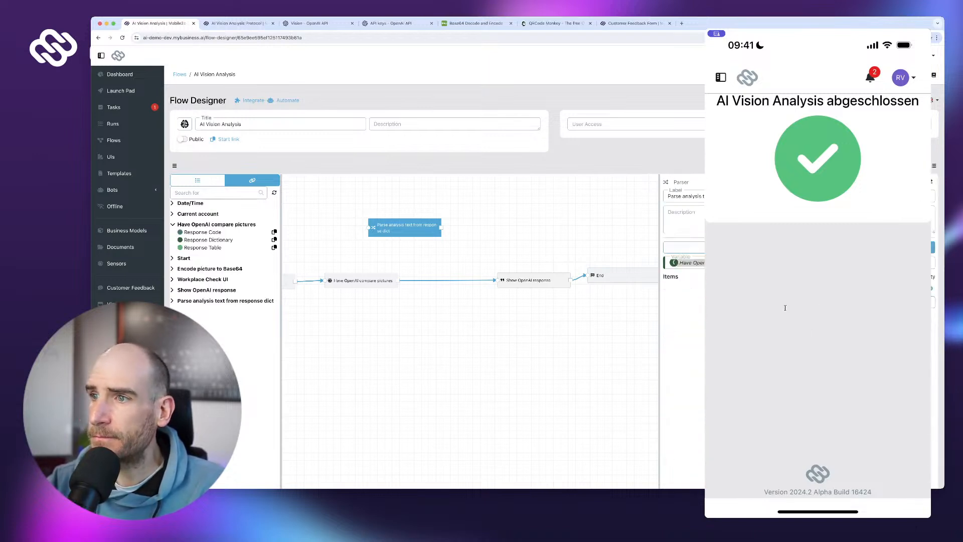
- Add a Text item labelled 'Analysis Text' to the parser with a path starting choices.[0]
{"action": "left_click", "coordinate": [754, 330]}
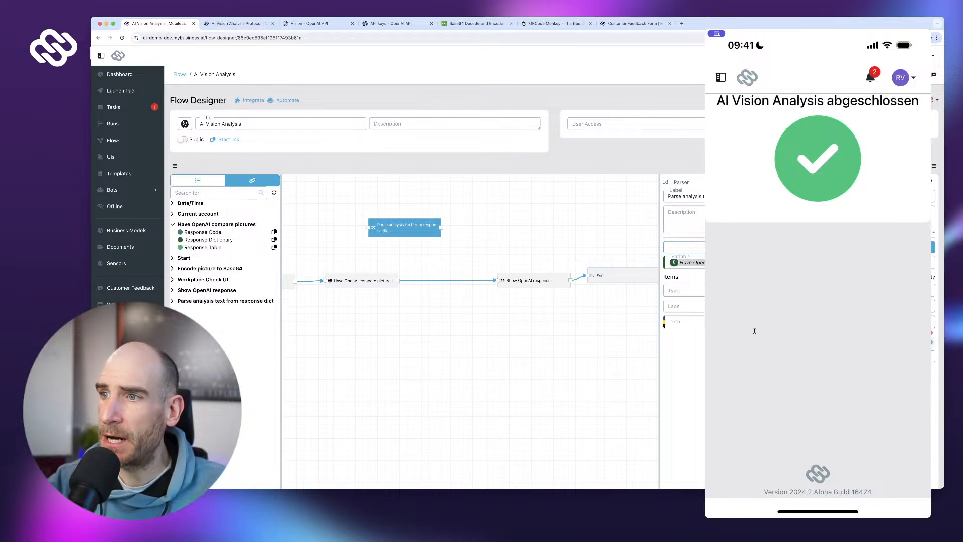
{"action": "key", "text": "Return"}
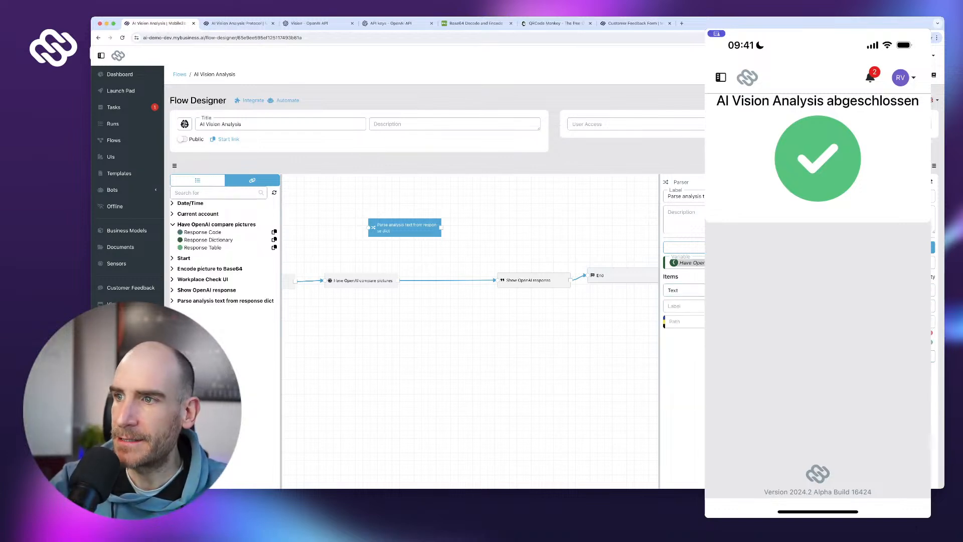
{"action": "type", "text": "Analysis TEx"}
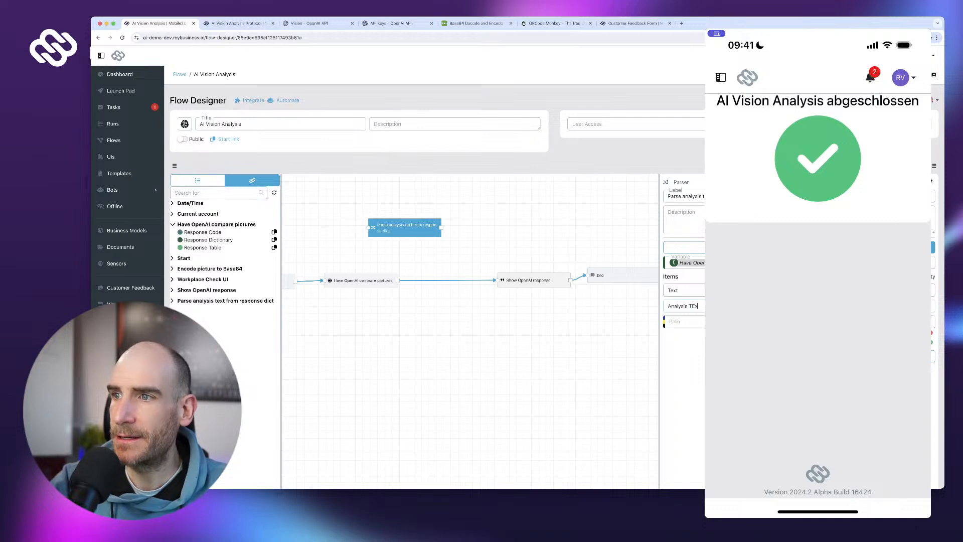
{"action": "key", "text": "BackSpace"}
{"action": "key", "text": "BackSpace"}
{"action": "type", "text": "ext"}
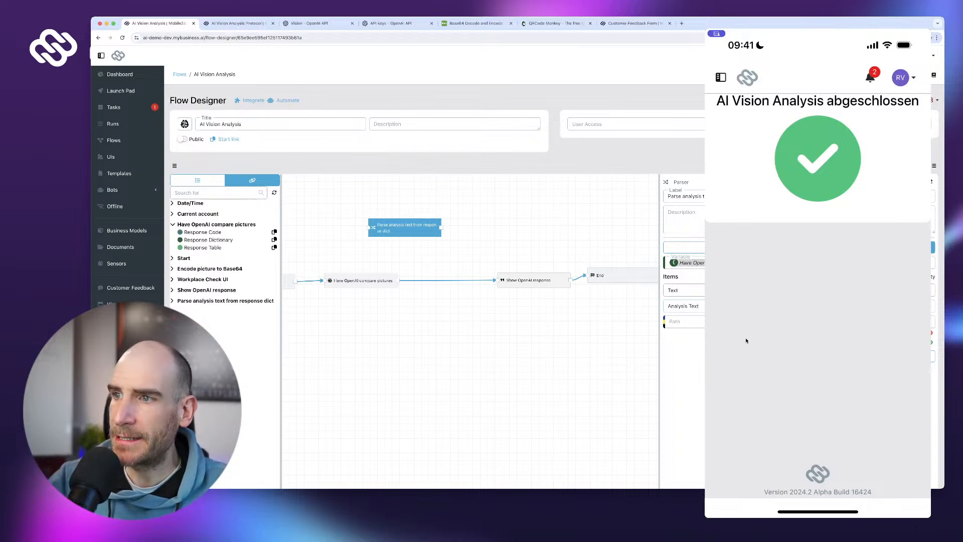
{"action": "key", "text": "Tab"}
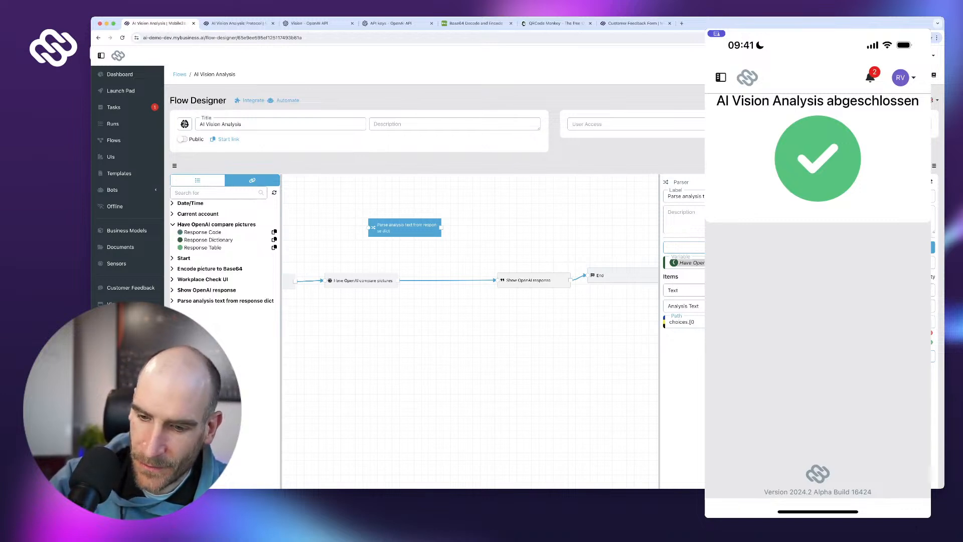
{"action": "type", "text": "[0].cor"}
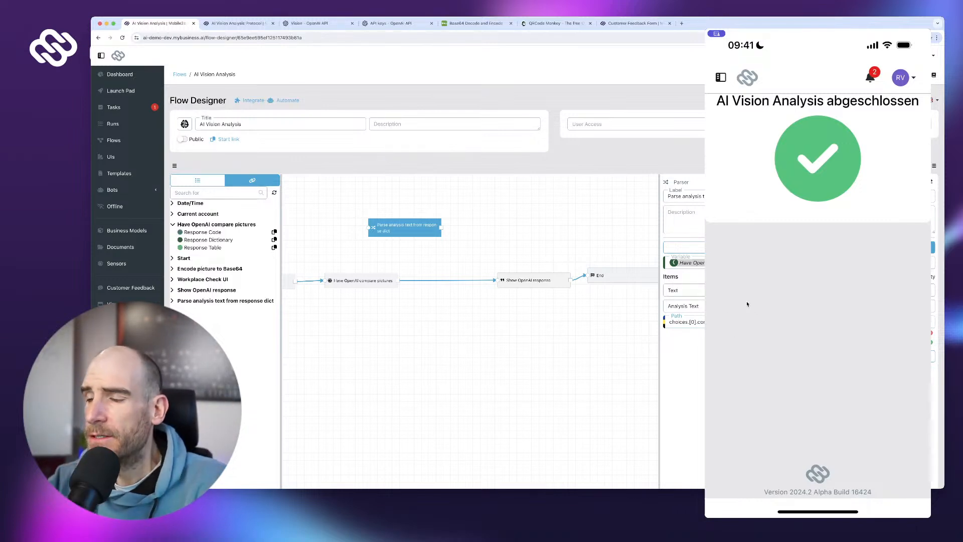
{"action": "scroll", "coordinate": [747, 304], "scroll_direction": "down", "scroll_amount": 1}
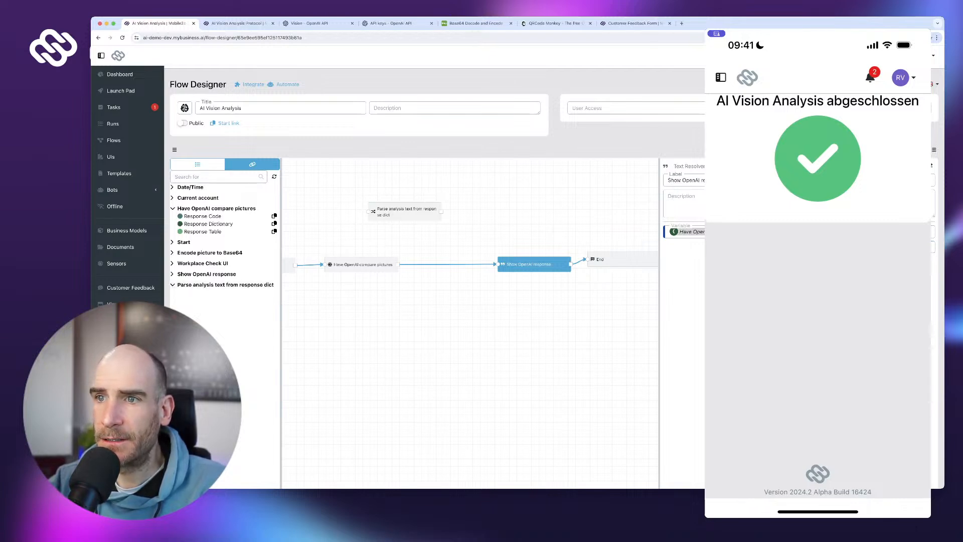
- Replace the OpenAI-to-Show OpenAI response link with links routed through the Parse analysis text node
{"action": "left_click", "coordinate": [408, 265]}
{"action": "left_click", "coordinate": [414, 257]}
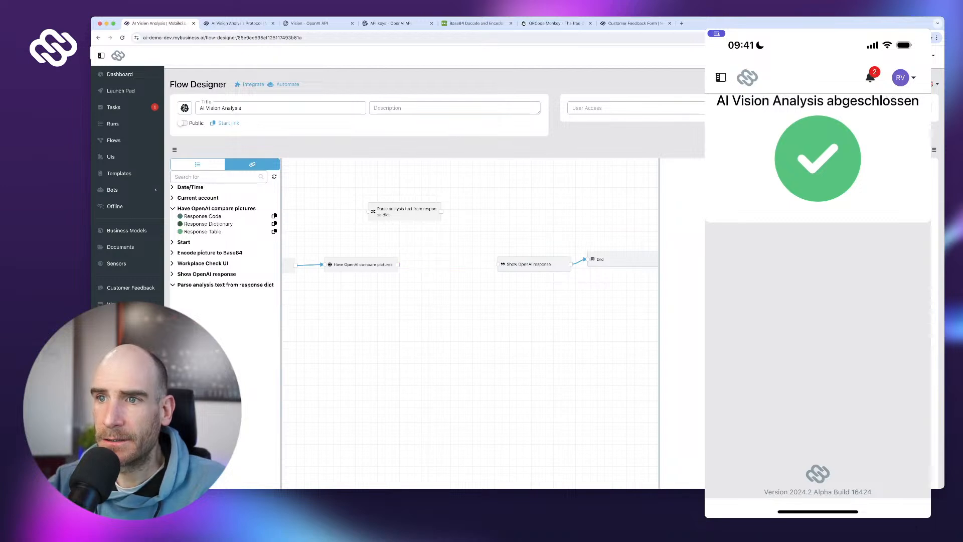
{"action": "left_click_drag", "start_coordinate": [391, 249], "coordinate": [367, 212]}
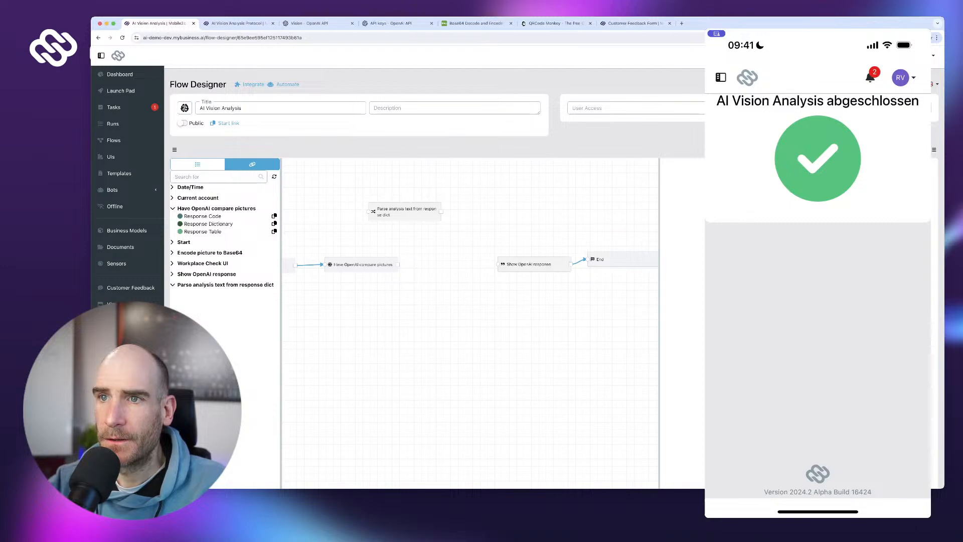
{"action": "left_click_drag", "start_coordinate": [385, 257], "coordinate": [495, 264]}
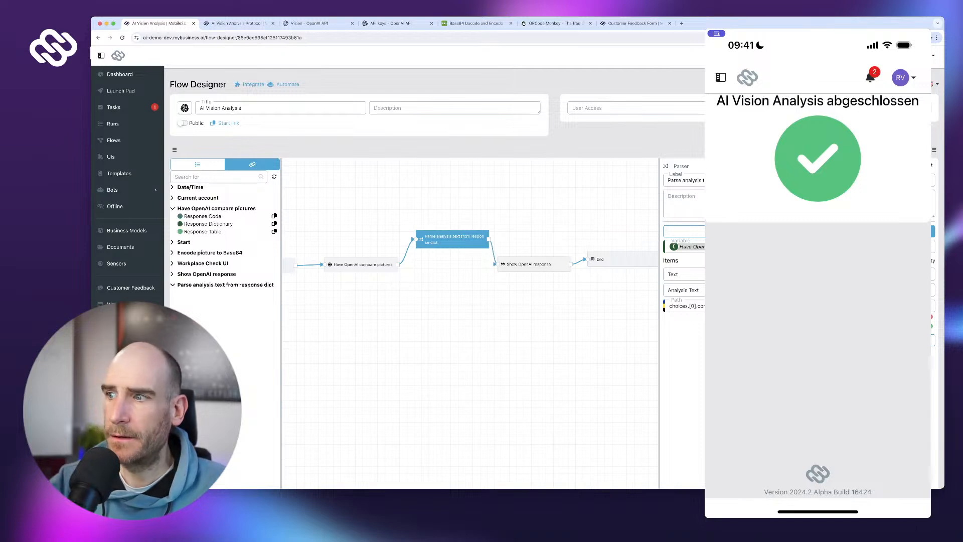
- Reload the flow designer and copy the Parse node's Analysis Text output variable
{"action": "key", "text": "super+r"}
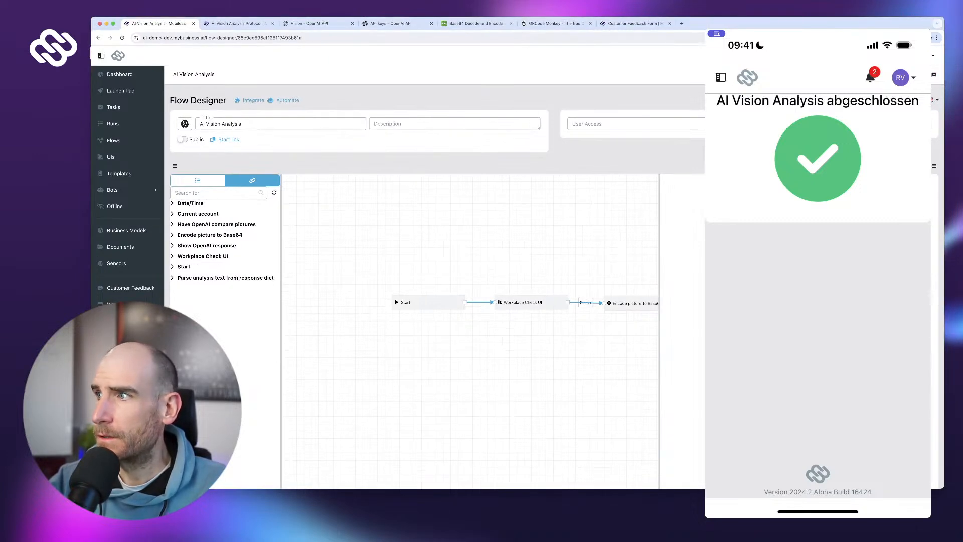
{"action": "left_click_drag", "start_coordinate": [532, 359], "coordinate": [243, 354]}
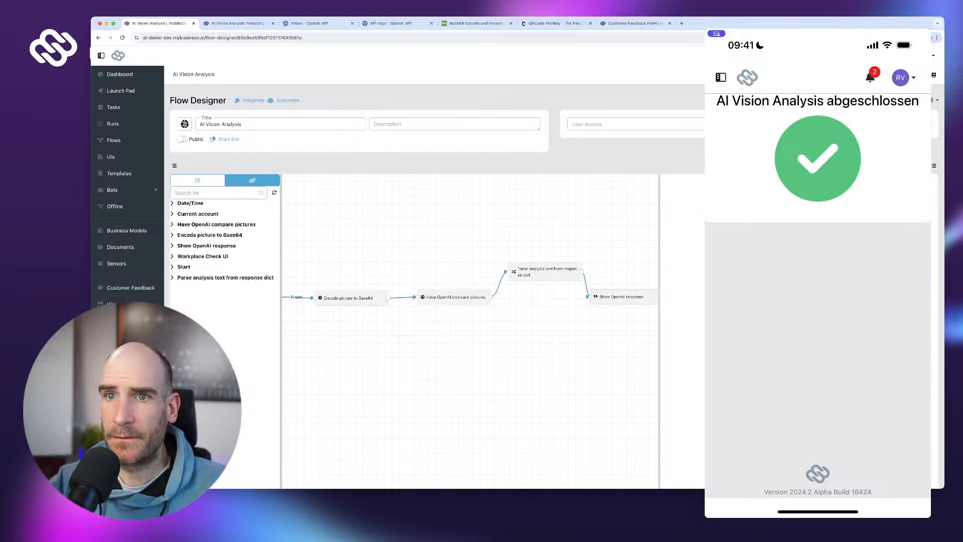
{"action": "key", "text": "super+r"}
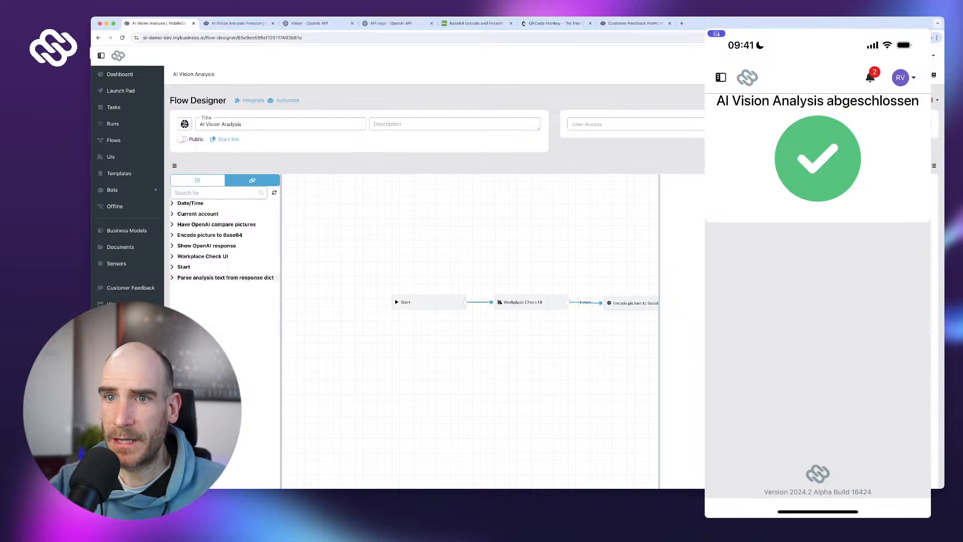
{"action": "left_click", "coordinate": [172, 277]}
{"action": "left_click", "coordinate": [275, 285]}
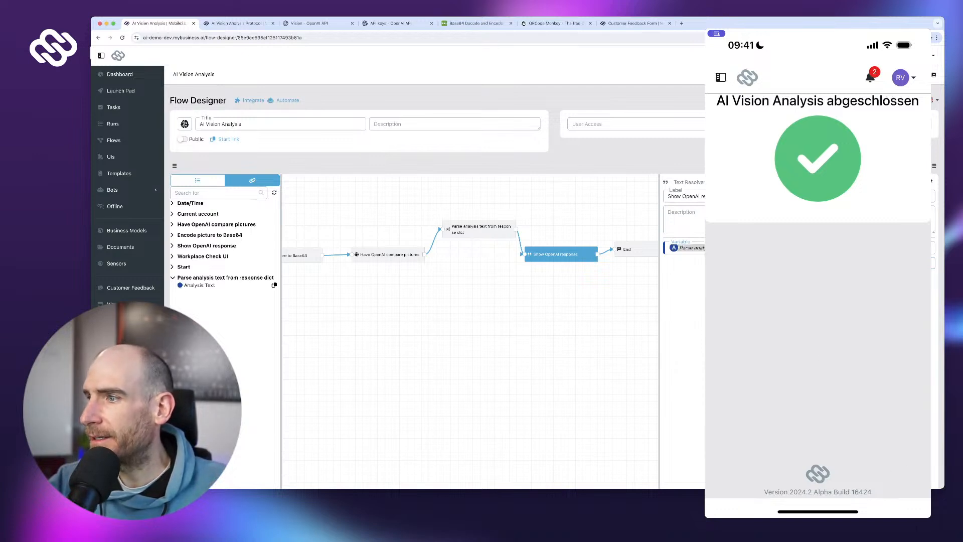
{"action": "scroll", "coordinate": [471, 301], "scroll_direction": "down", "scroll_amount": 3}
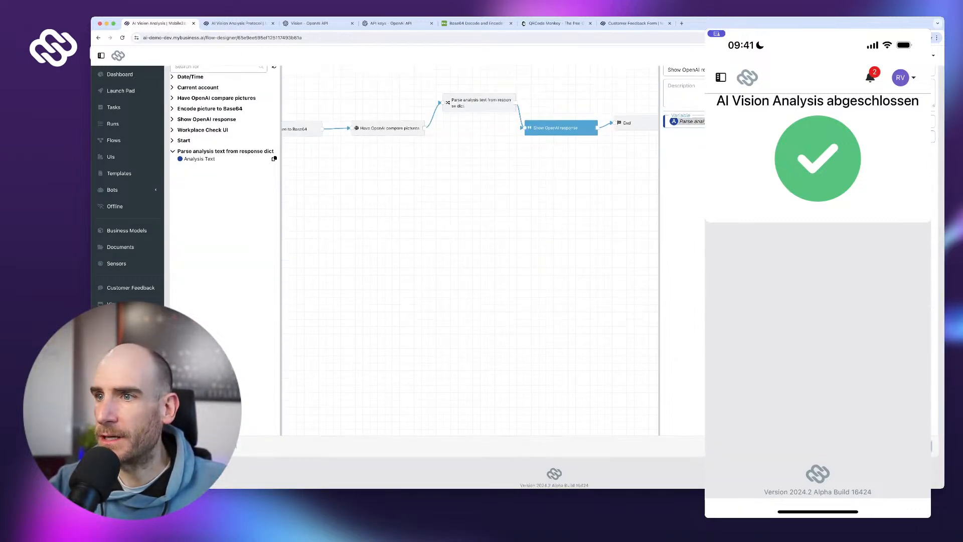
- Publish the revised AI Vision Analysis flow, confirming despite it being untested
{"action": "left_click", "coordinate": [915, 446]}
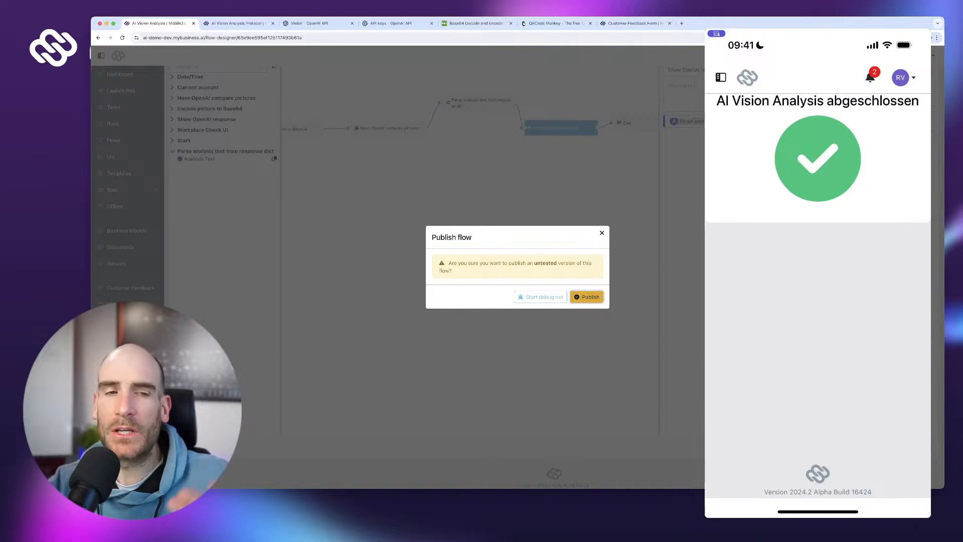
{"action": "left_click", "coordinate": [586, 297]}
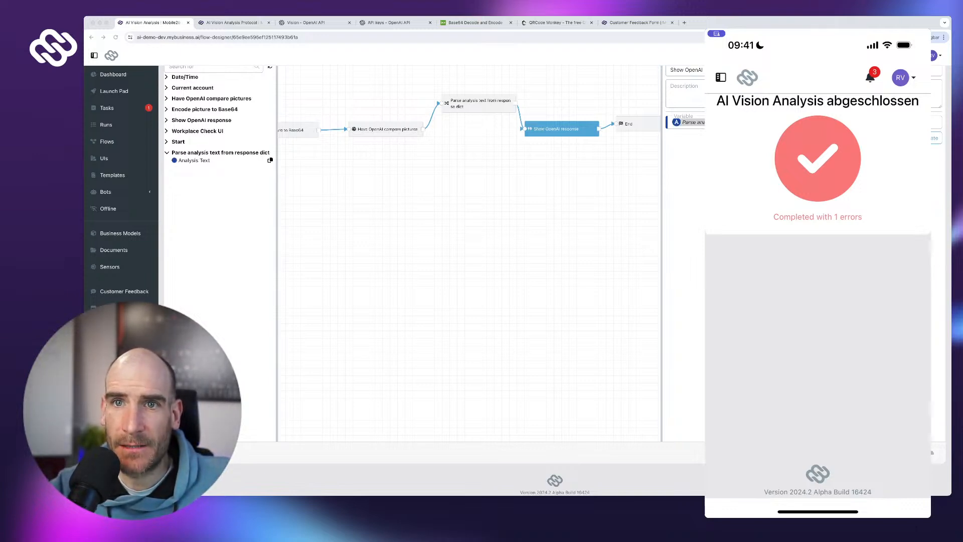
- Open run 12 of AI Vision Analysis to see why the Parse analysis step failed
{"action": "left_click", "coordinate": [106, 125]}
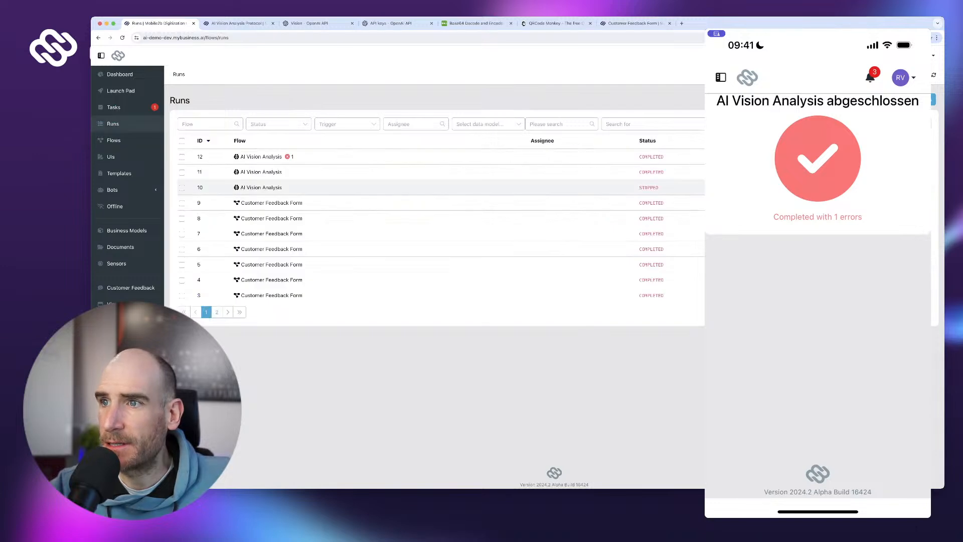
{"action": "left_click", "coordinate": [261, 156]}
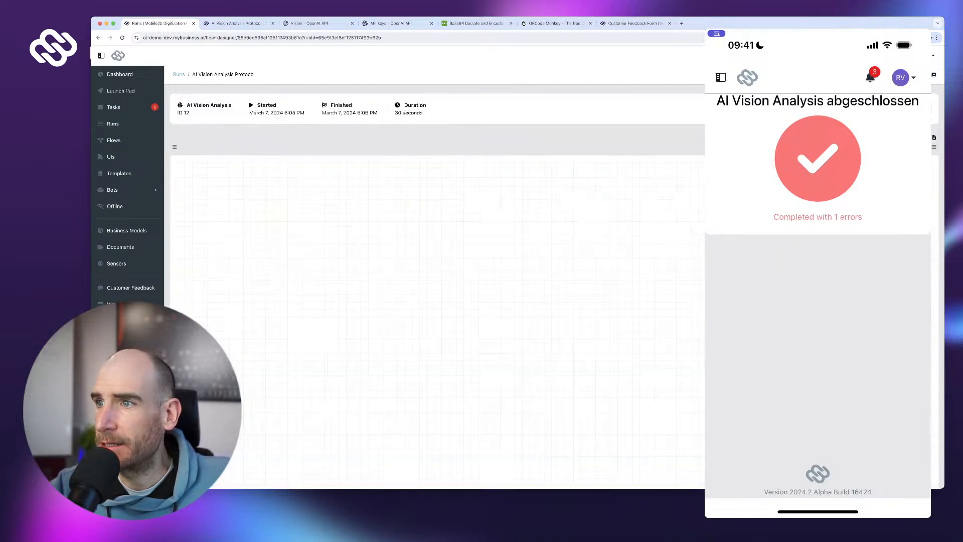
{"action": "left_click", "coordinate": [726, 279]}
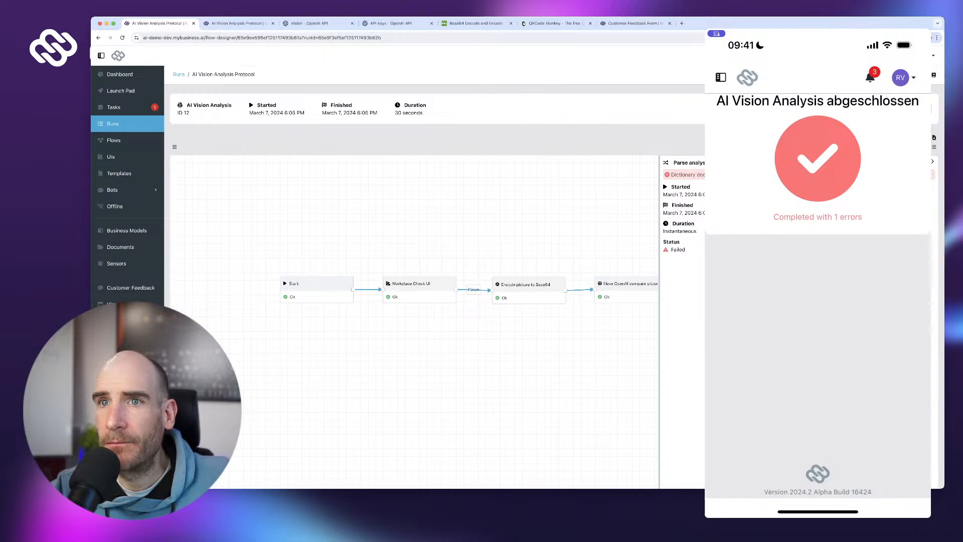
- In run 11, select the OpenAI response text in the Show OpenAI response step's log
{"action": "left_click", "coordinate": [113, 124]}
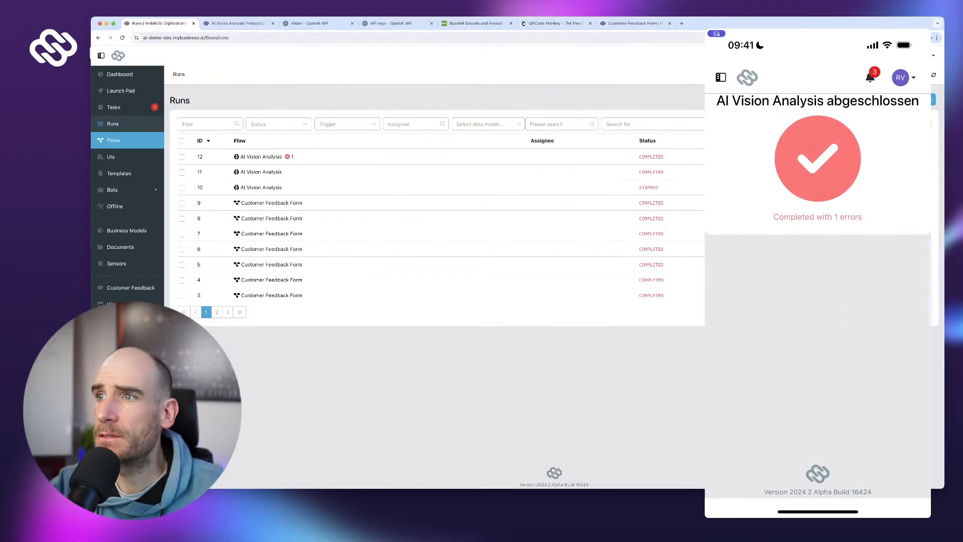
{"action": "left_click", "coordinate": [261, 172]}
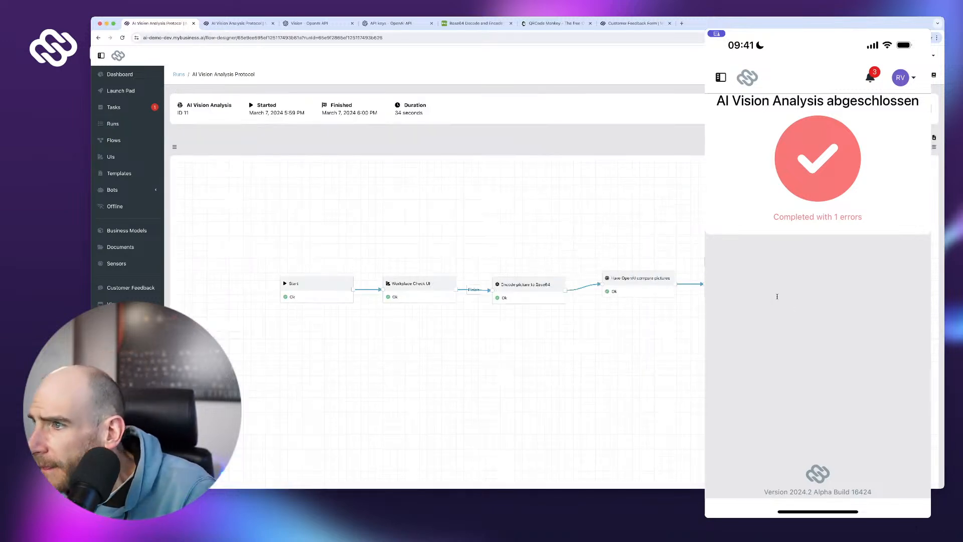
{"action": "left_click", "coordinate": [776, 297]}
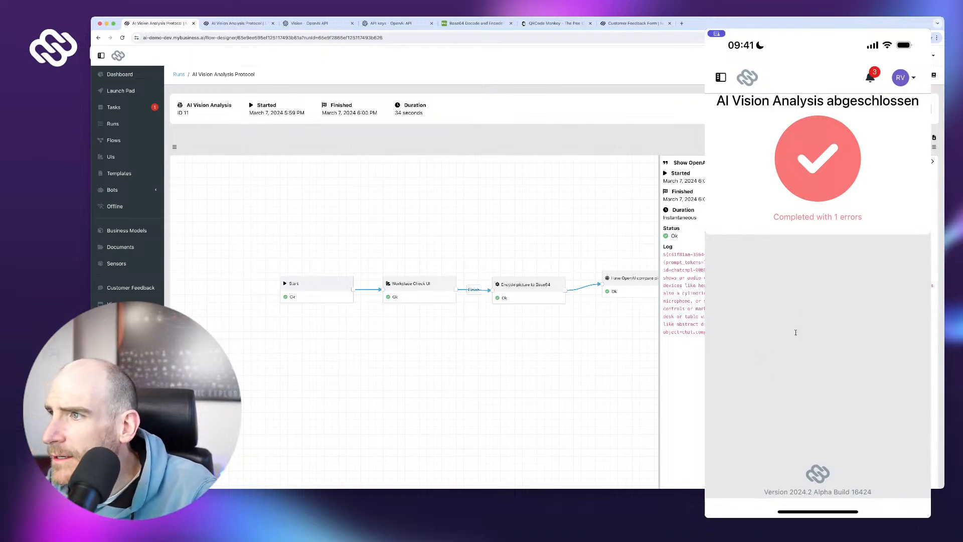
{"action": "left_click_drag", "start_coordinate": [823, 332], "coordinate": [855, 285]}
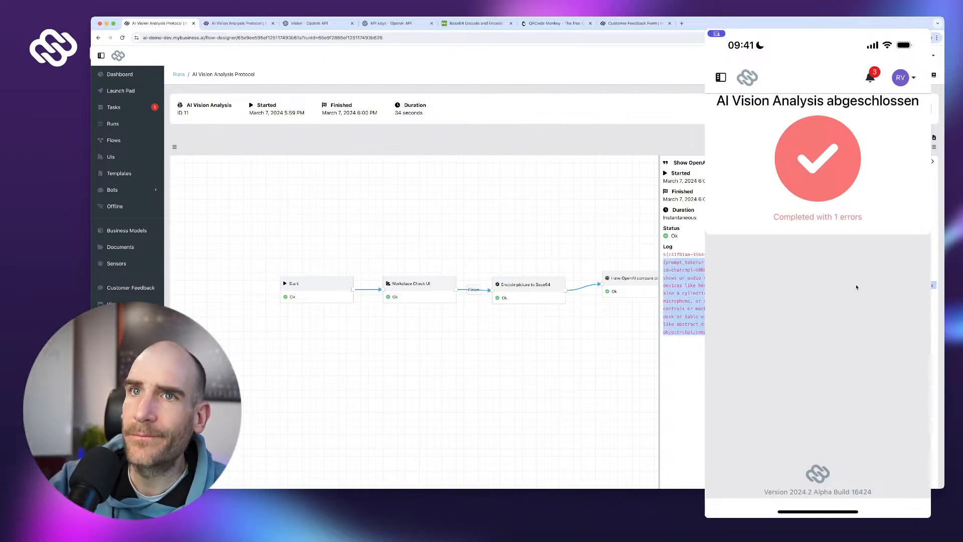
- Search for jsoncompare and paste the copied OpenAI response into jsoncompare.com
{"action": "key", "text": "super+t"}
{"action": "type", "text": "jsoncompare"}
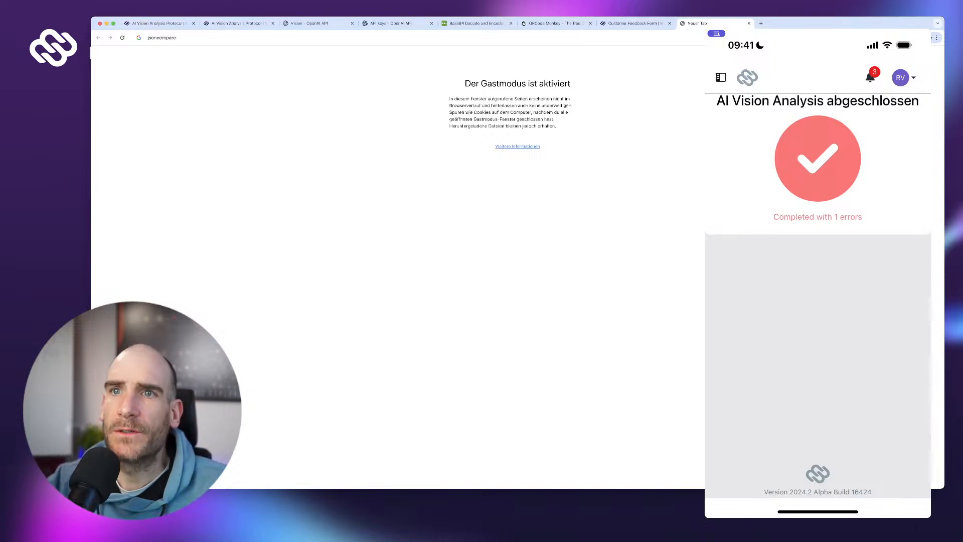
{"action": "key", "text": "Return"}
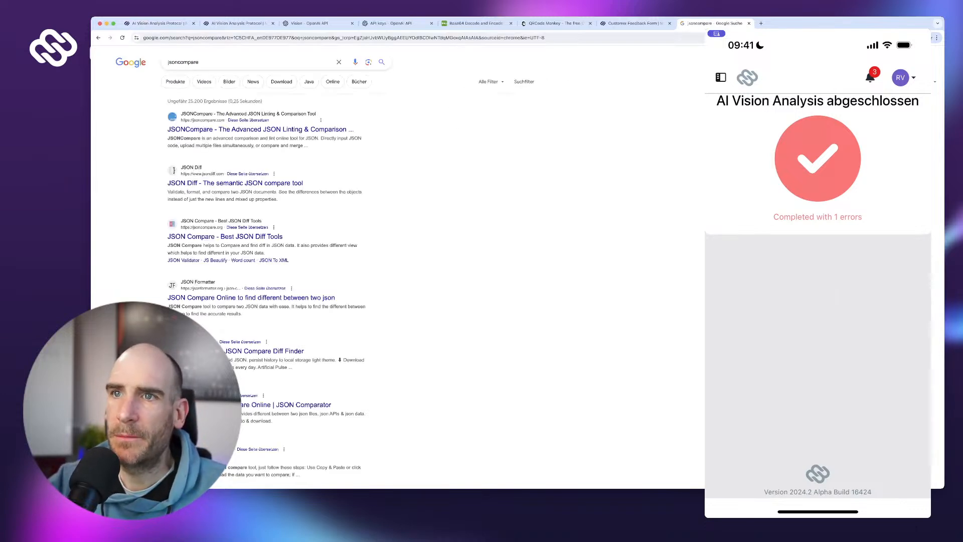
{"action": "left_click", "coordinate": [251, 129]}
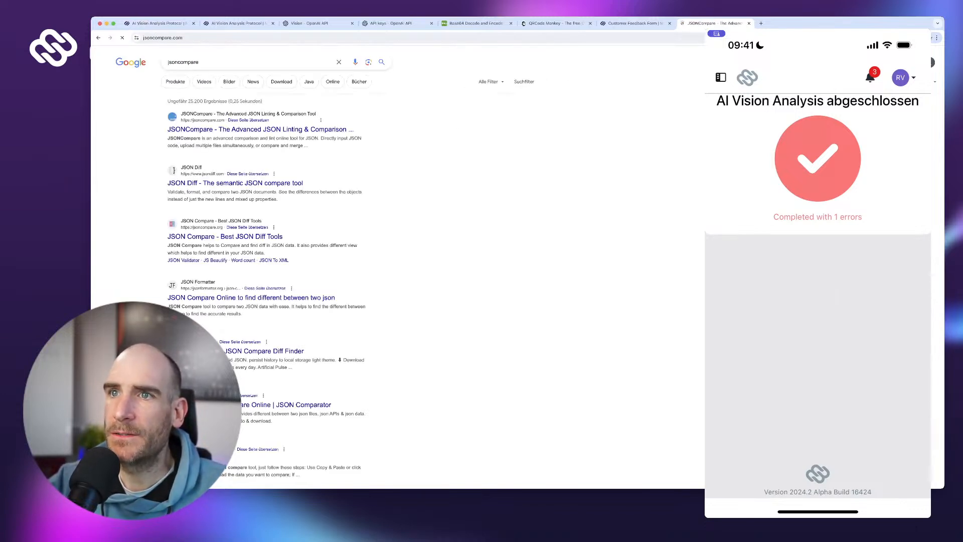
{"action": "key", "text": "super+v"}
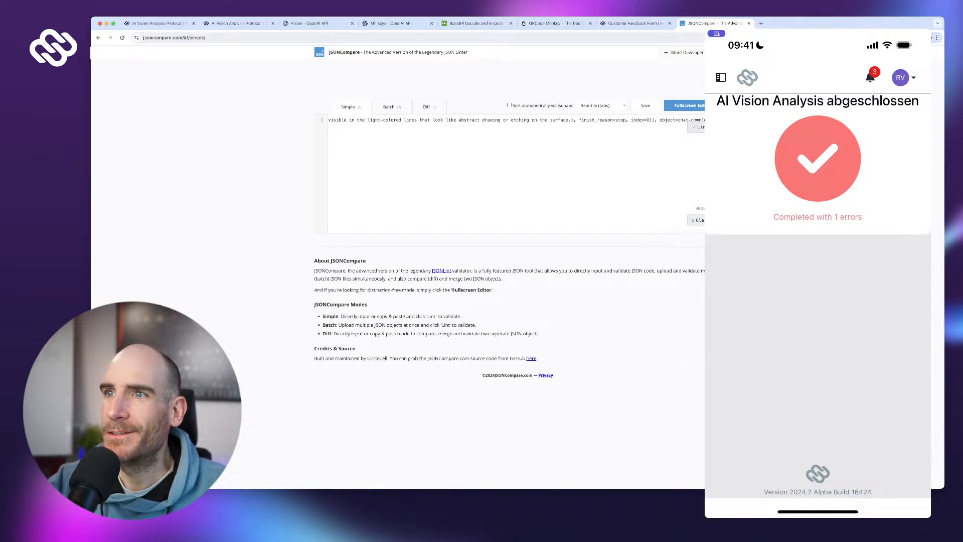
- Lint the pasted response, find a line 1 JSON error, and close the tab
{"action": "left_click", "coordinate": [698, 127]}
{"action": "scroll", "coordinate": [516, 173], "scroll_direction": "left", "scroll_amount": 20}
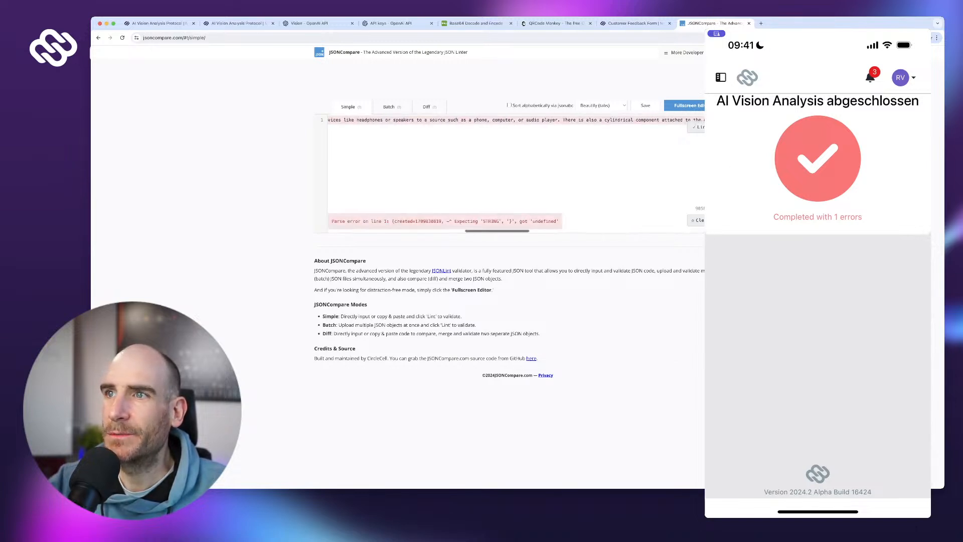
{"action": "scroll", "coordinate": [517, 173], "scroll_direction": "right", "scroll_amount": 20}
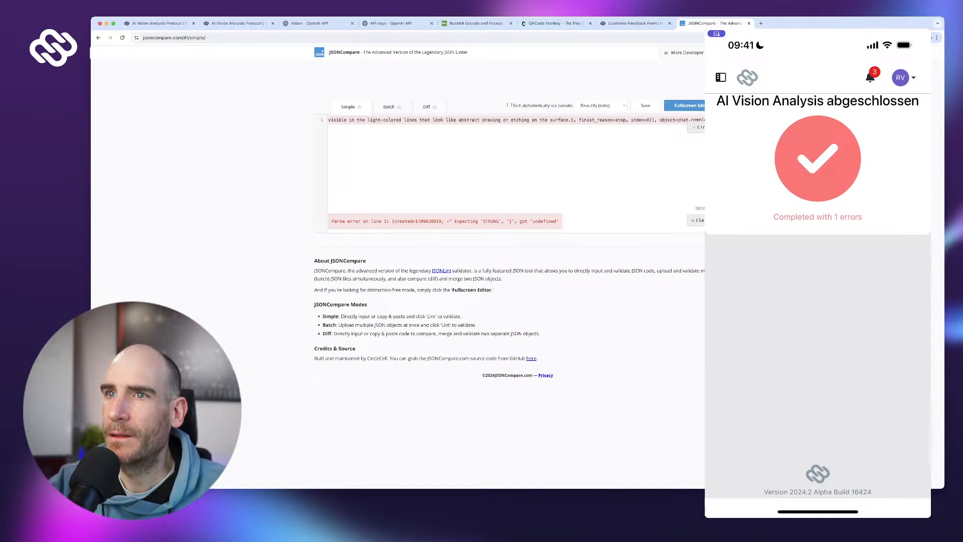
{"action": "scroll", "coordinate": [517, 173], "scroll_direction": "left", "scroll_amount": 20}
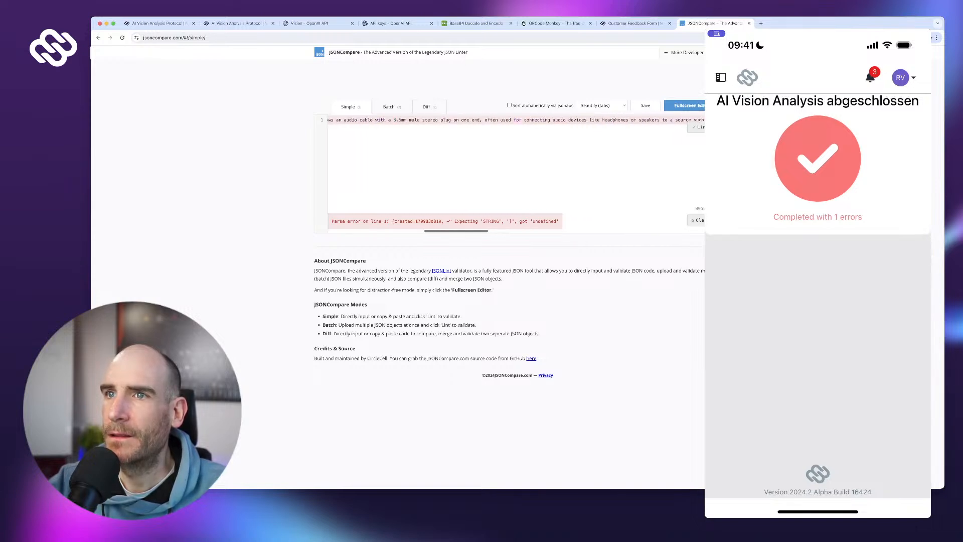
{"action": "scroll", "coordinate": [516, 173], "scroll_direction": "left", "scroll_amount": 10}
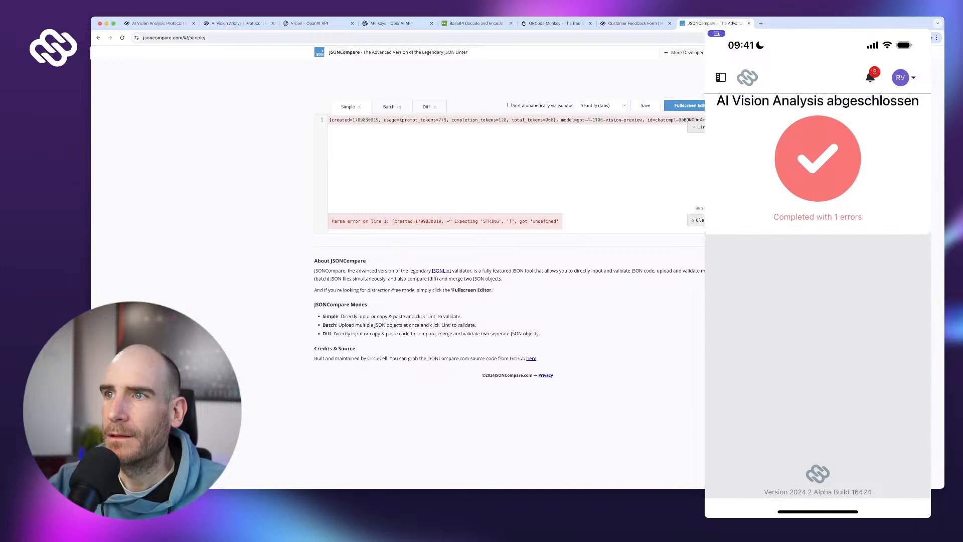
{"action": "scroll", "coordinate": [517, 173], "scroll_direction": "right", "scroll_amount": 5}
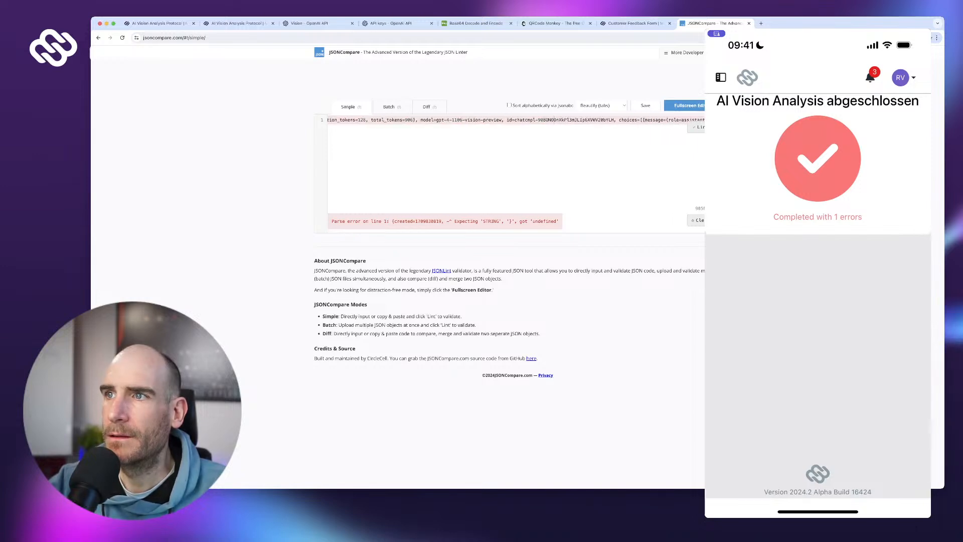
{"action": "scroll", "coordinate": [517, 173], "scroll_direction": "right", "scroll_amount": 3}
{"action": "scroll", "coordinate": [472, 120], "scroll_direction": "right", "scroll_amount": 1}
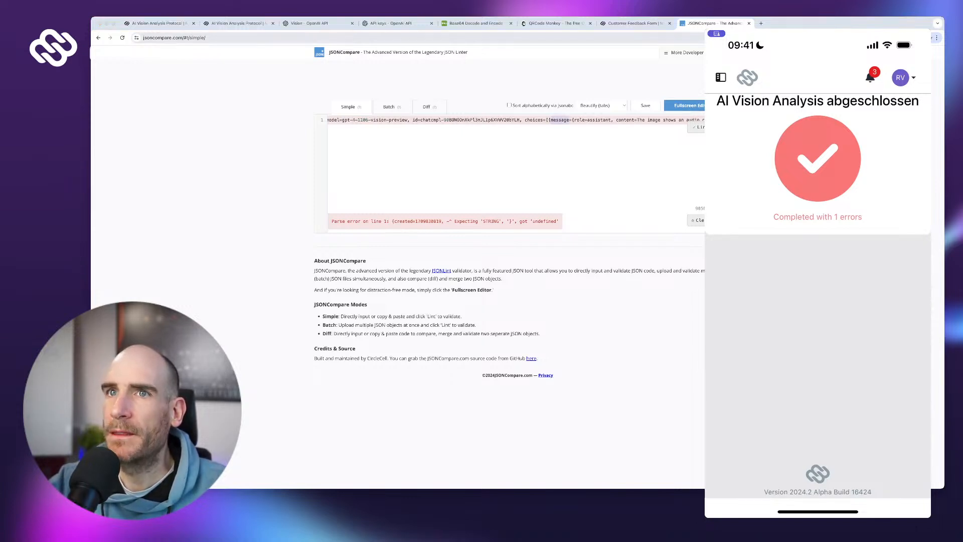
{"action": "key", "text": "super+w"}
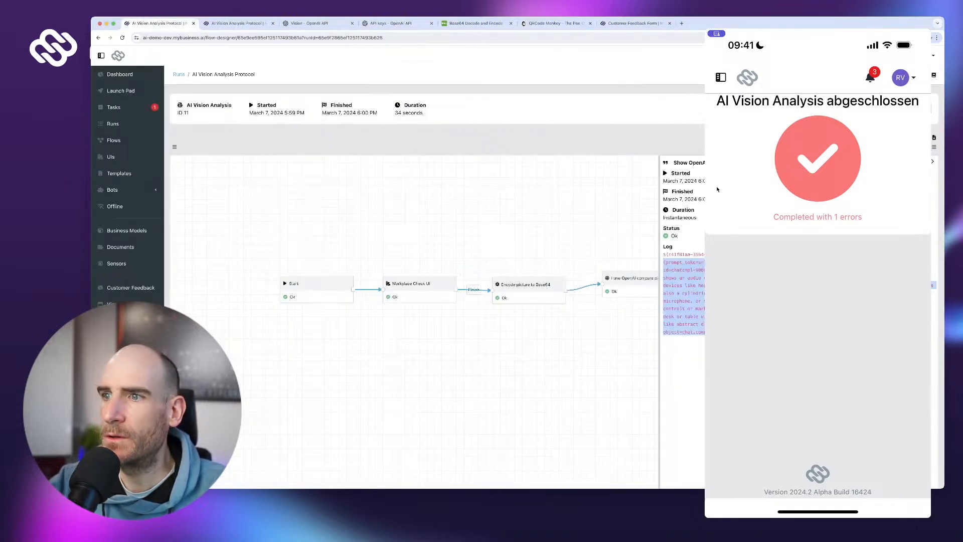
- Change the Parse analysis text node's Path to choices.[0].message
{"action": "left_click", "coordinate": [922, 108]}
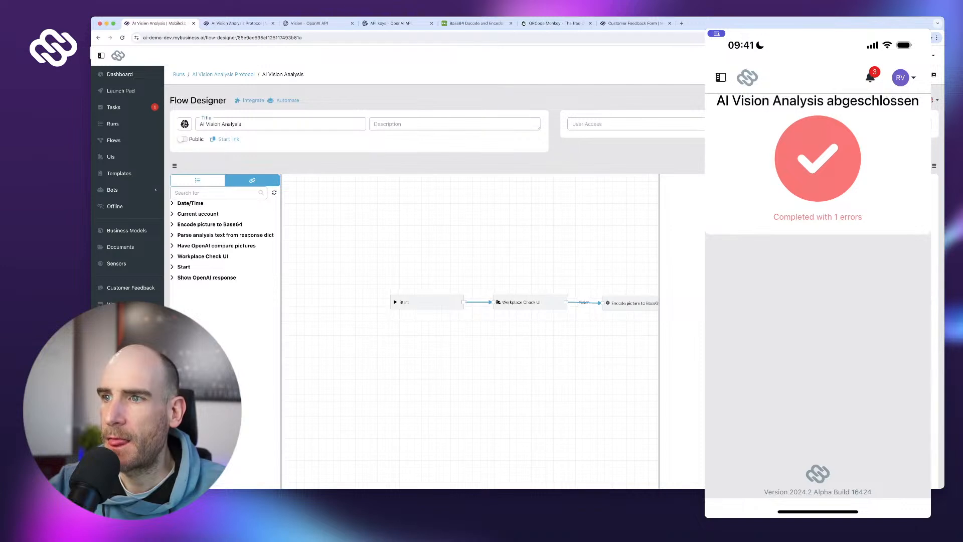
{"action": "scroll", "coordinate": [470, 331], "scroll_direction": "right", "scroll_amount": 2}
{"action": "left_click_drag", "start_coordinate": [605, 242], "coordinate": [465, 234]}
{"action": "left_click", "coordinate": [576, 267]}
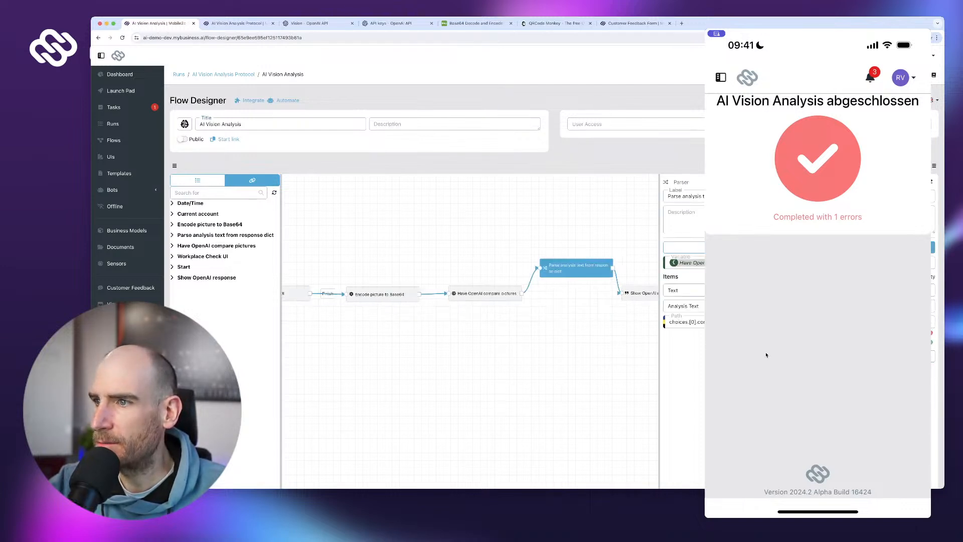
{"action": "type", "text": "message."}
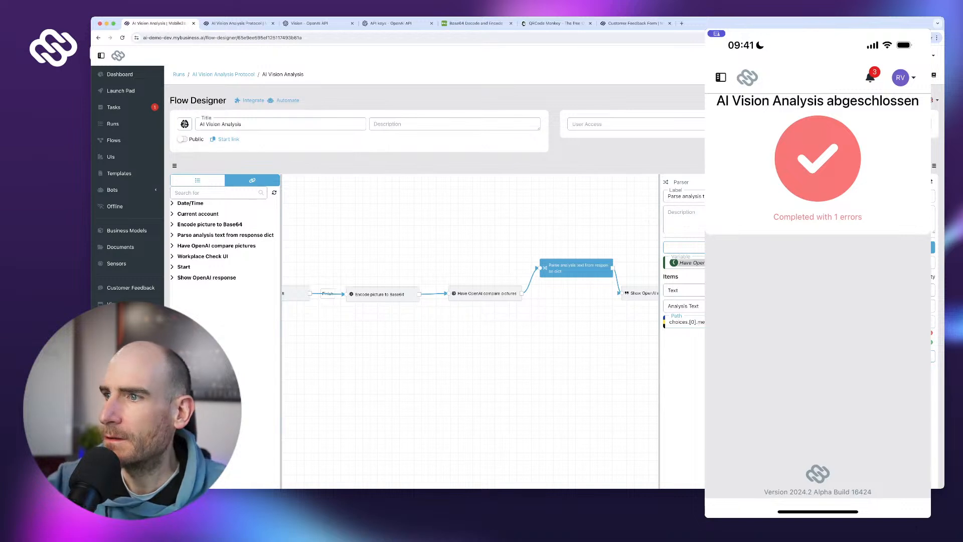
{"action": "key", "text": "Return"}
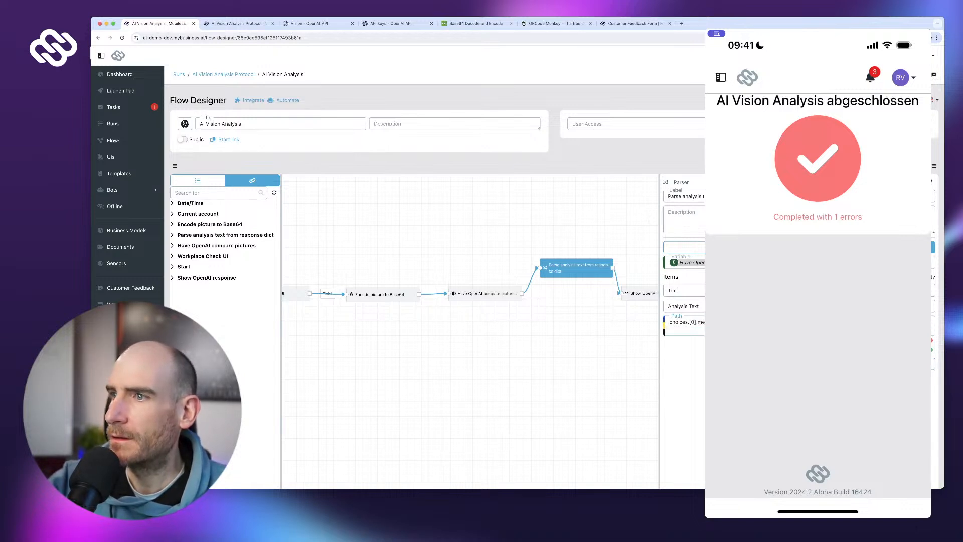
{"action": "key", "text": "BackSpace"}
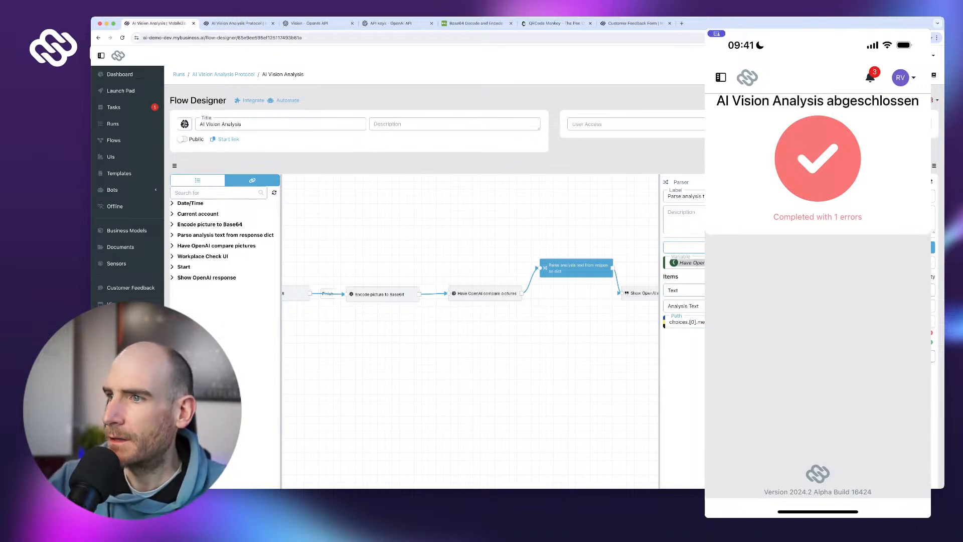
- Publish the updated flow, confirming the untested version
{"action": "scroll", "coordinate": [451, 301], "scroll_direction": "down", "scroll_amount": 3}
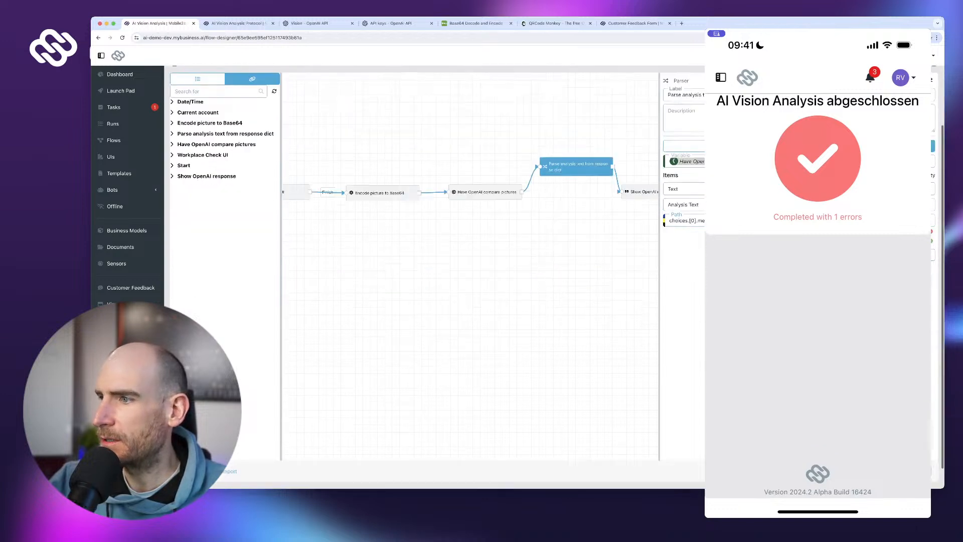
{"action": "left_click", "coordinate": [913, 445]}
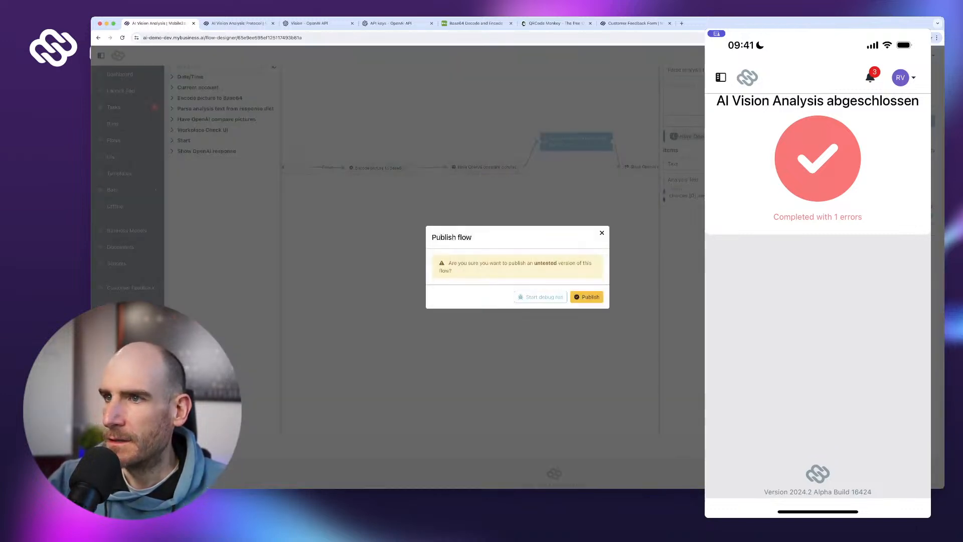
{"action": "left_click", "coordinate": [586, 296]}
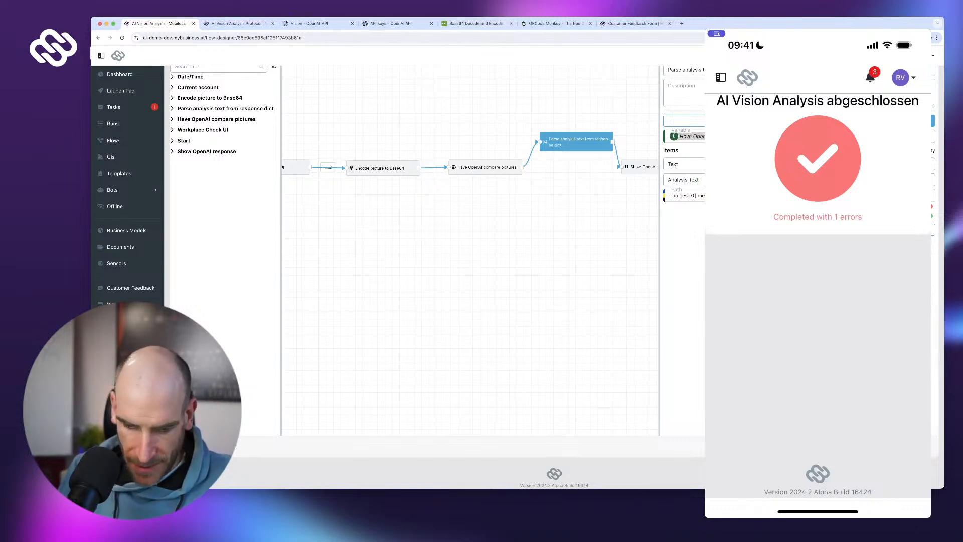
{"action": "left_click", "coordinate": [720, 77]}
- From the phone's Launch Pad, start AI Vision Analysis, photograph the scanner, and submit it
{"action": "left_click", "coordinate": [765, 110]}
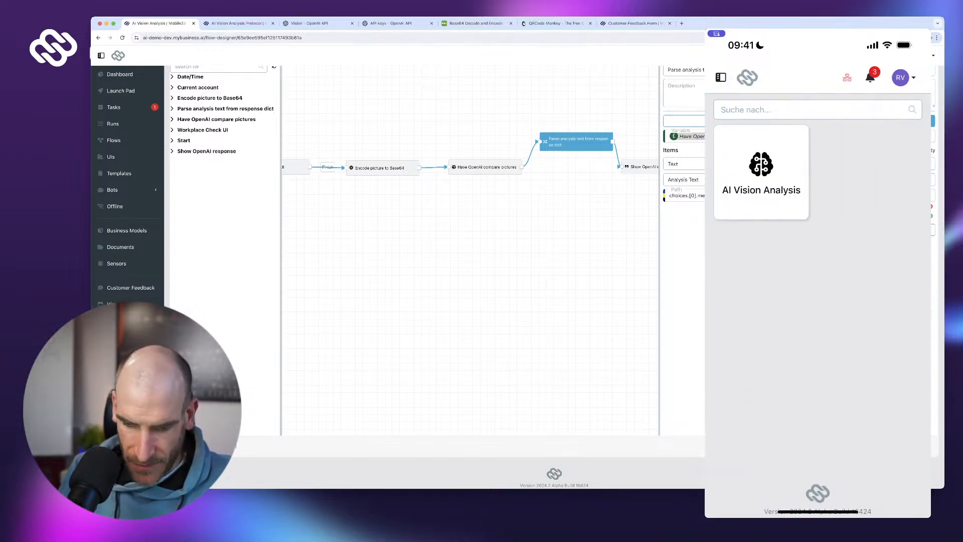
{"action": "left_click", "coordinate": [761, 172]}
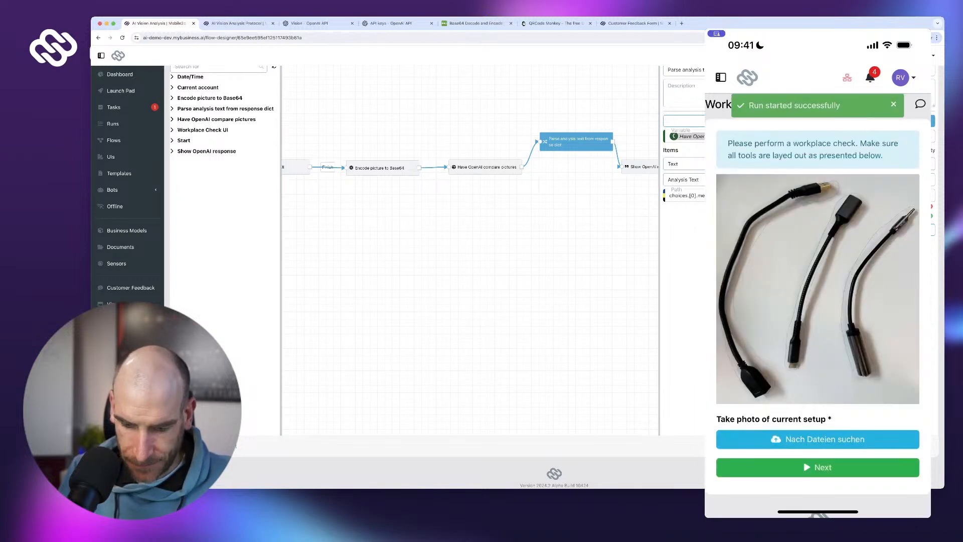
{"action": "left_click", "coordinate": [818, 438]}
{"action": "left_click", "coordinate": [757, 447]}
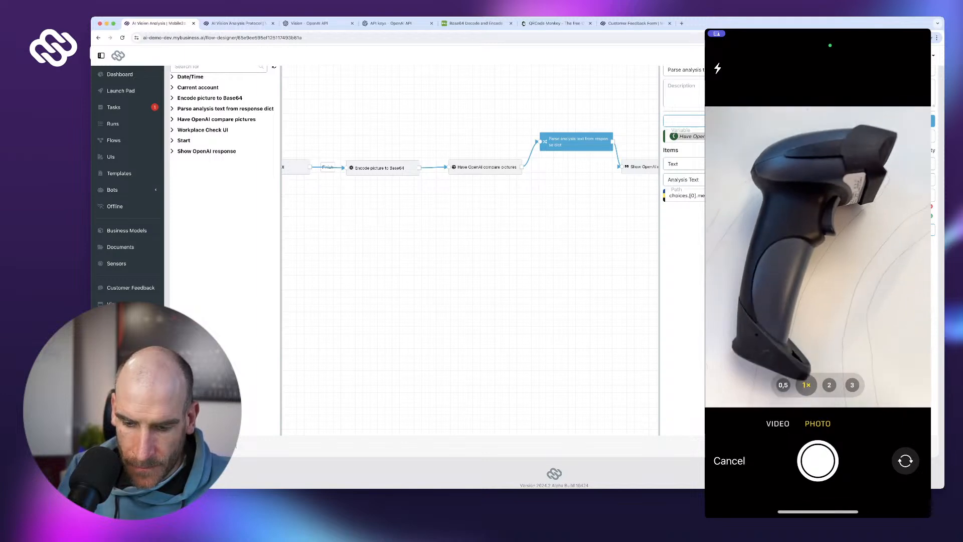
{"action": "left_click", "coordinate": [817, 460]}
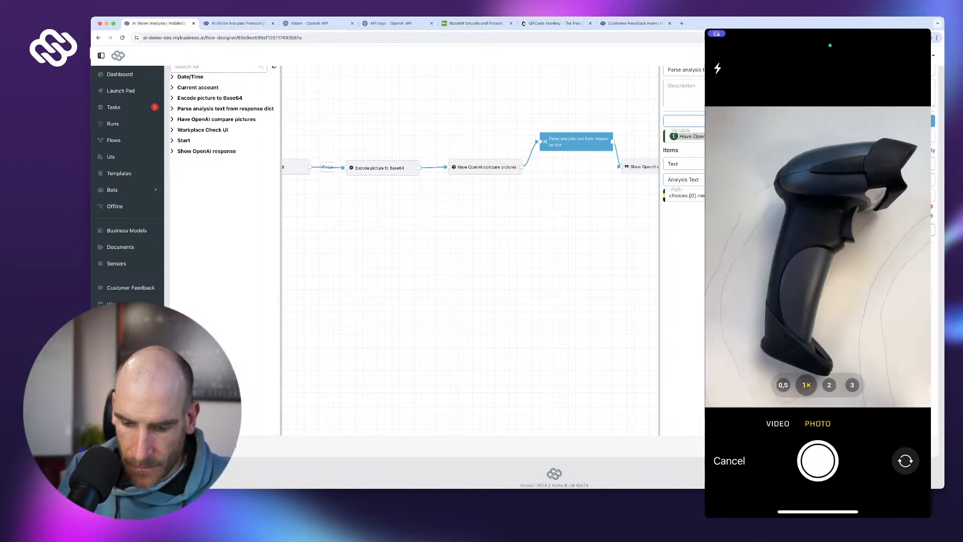
{"action": "left_click", "coordinate": [898, 476]}
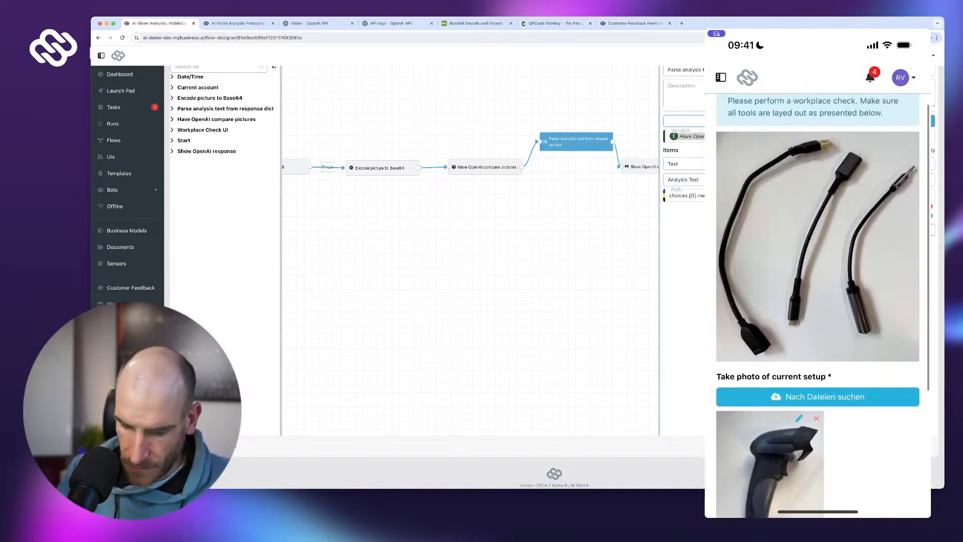
{"action": "scroll", "coordinate": [817, 301], "scroll_direction": "down", "scroll_amount": 5}
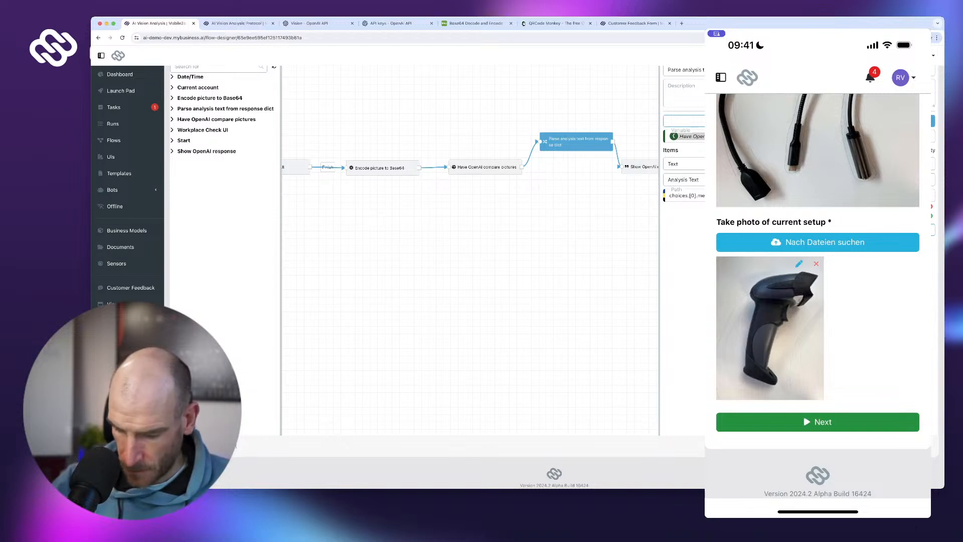
{"action": "left_click", "coordinate": [817, 422]}
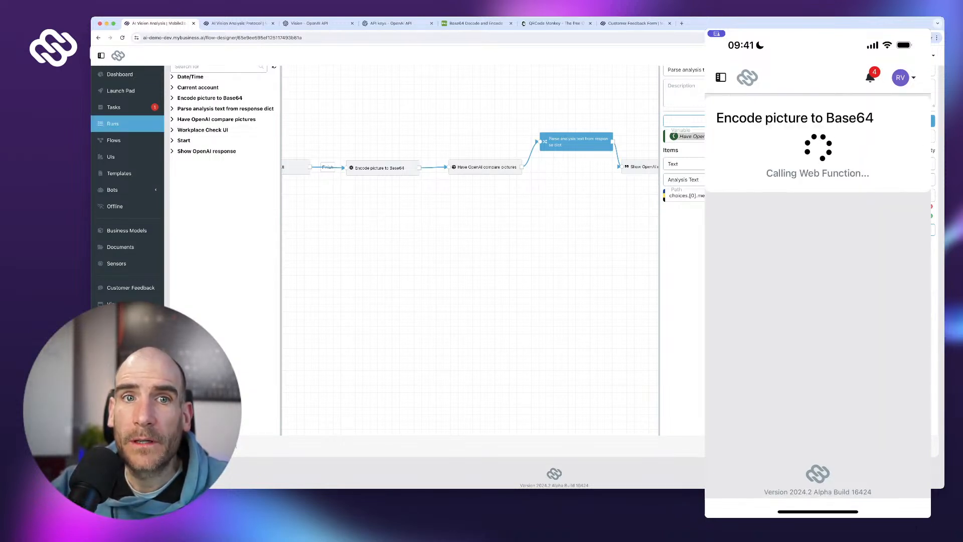
{"action": "left_click", "coordinate": [113, 123]}
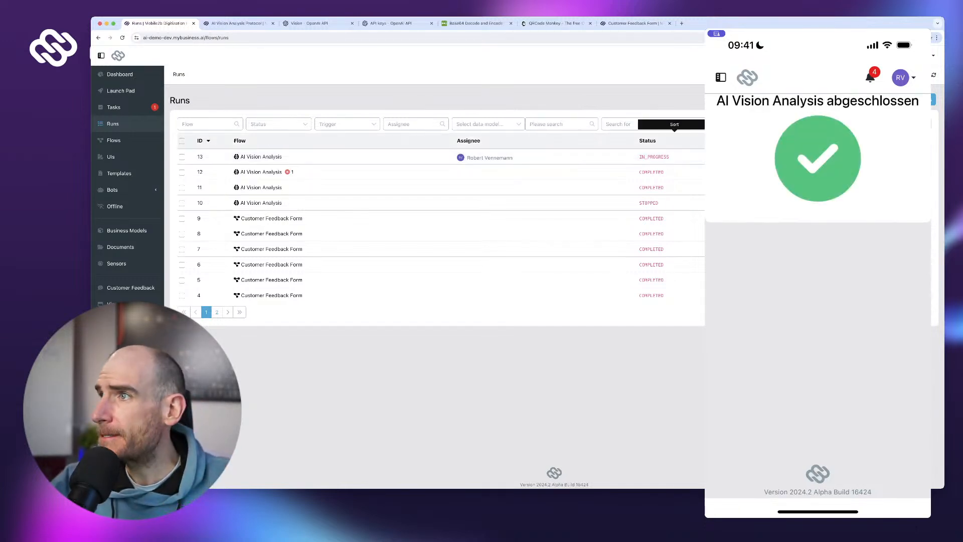
{"action": "left_click", "coordinate": [933, 75]}
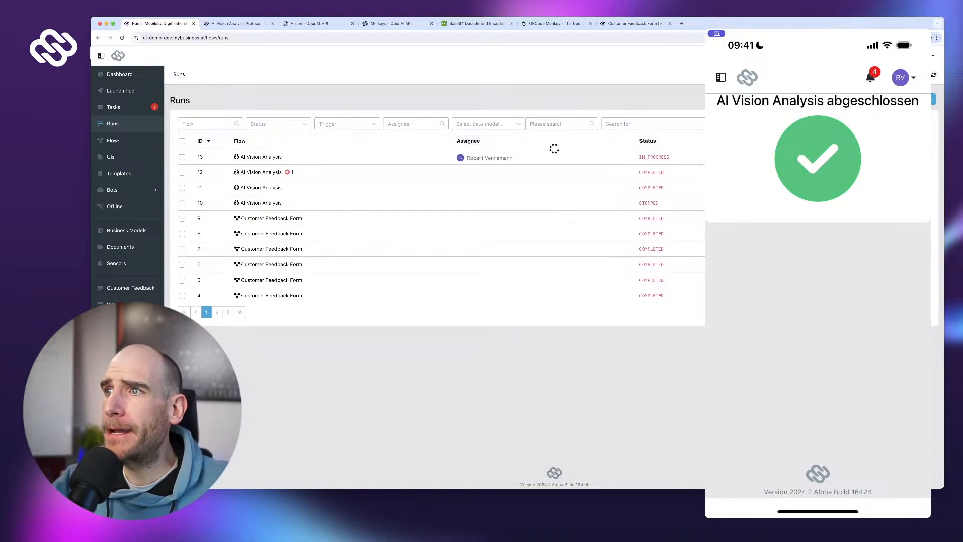
{"action": "left_click", "coordinate": [576, 157]}
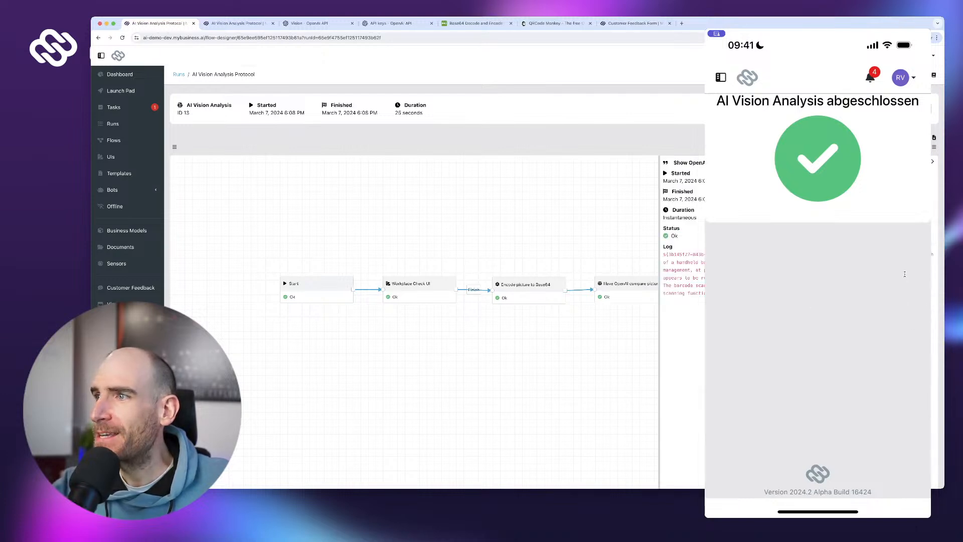
{"action": "left_click_drag", "start_coordinate": [793, 255], "coordinate": [823, 292]}
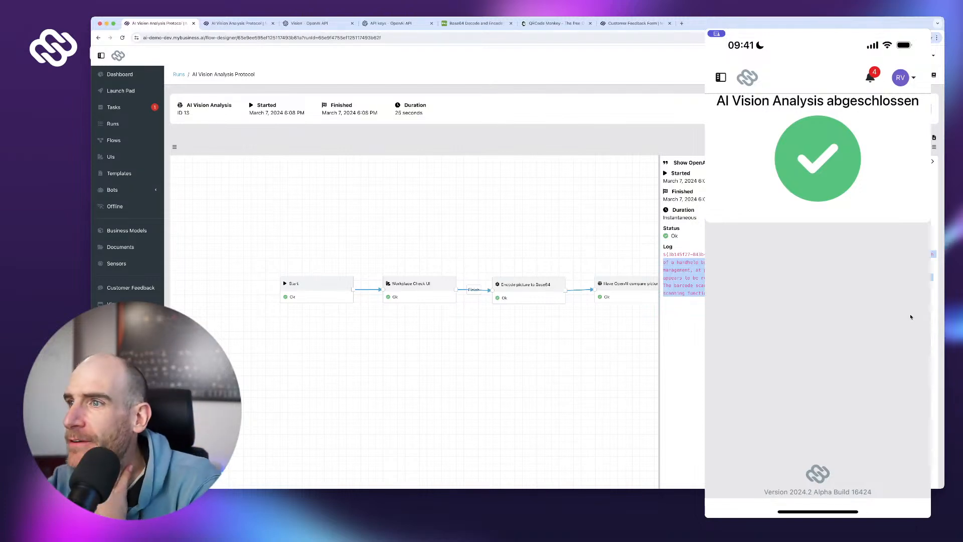
{"action": "left_click", "coordinate": [910, 316]}
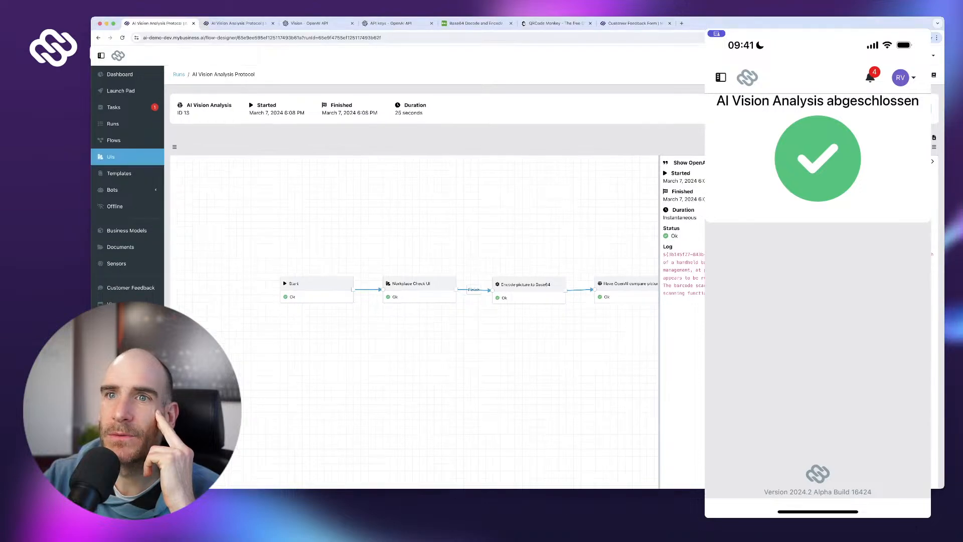
- Open the Workplace Check UI in the UI Designer to view its reference photo
{"action": "left_click", "coordinate": [110, 156]}
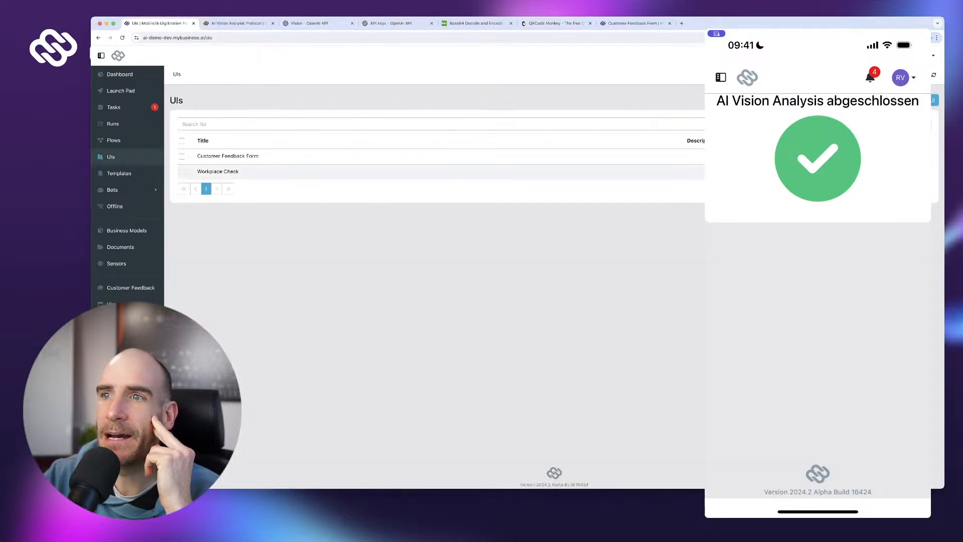
{"action": "left_click", "coordinate": [218, 171]}
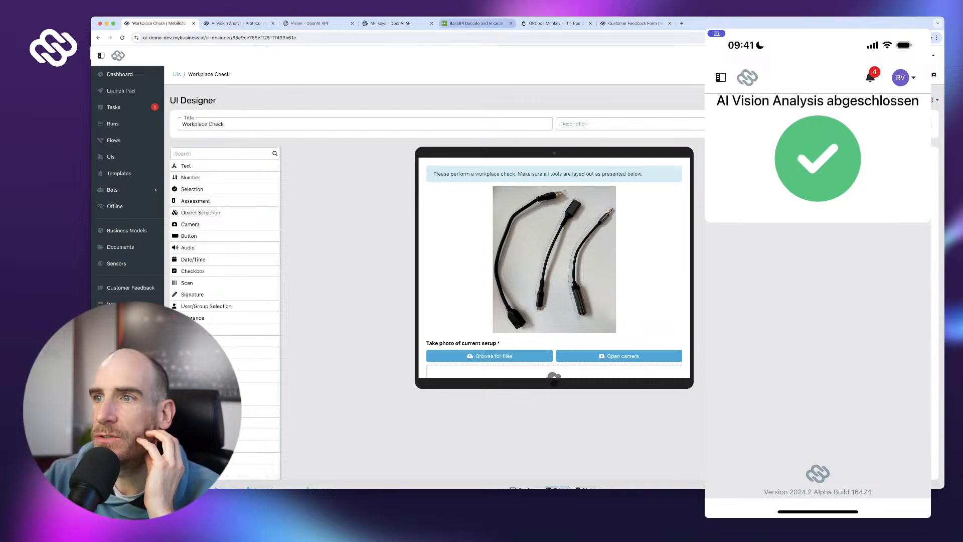
{"action": "left_click", "coordinate": [476, 23]}
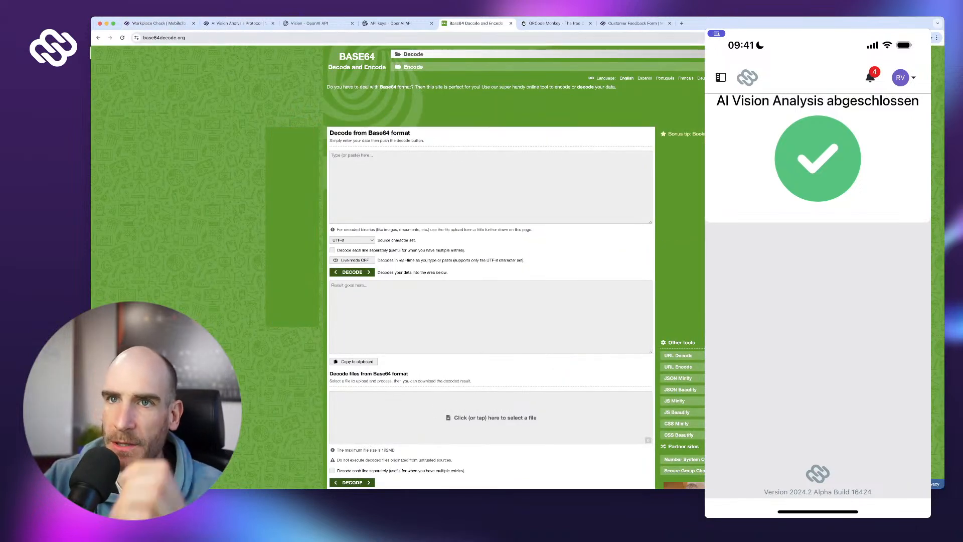
- Reload base64decode.org, scroll through its decoding options, and go to the Encode page
{"action": "key", "text": "super+l"}
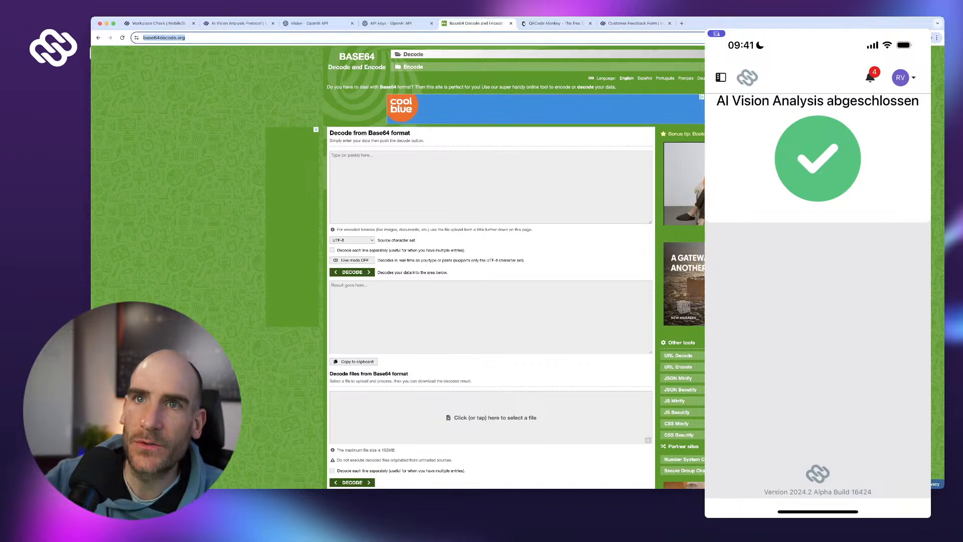
{"action": "key", "text": "Return"}
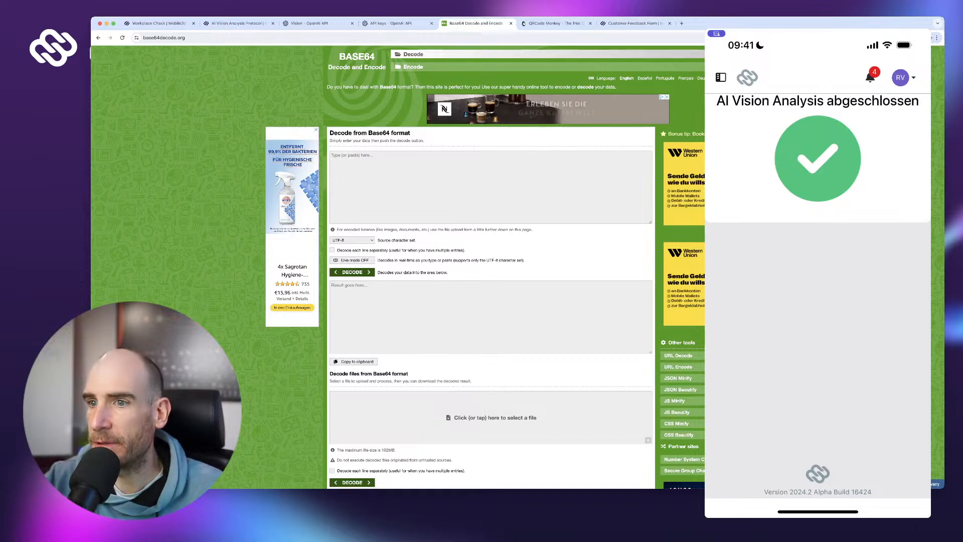
{"action": "scroll", "coordinate": [491, 266], "scroll_direction": "down", "scroll_amount": 2}
{"action": "scroll", "coordinate": [490, 266], "scroll_direction": "down", "scroll_amount": 7}
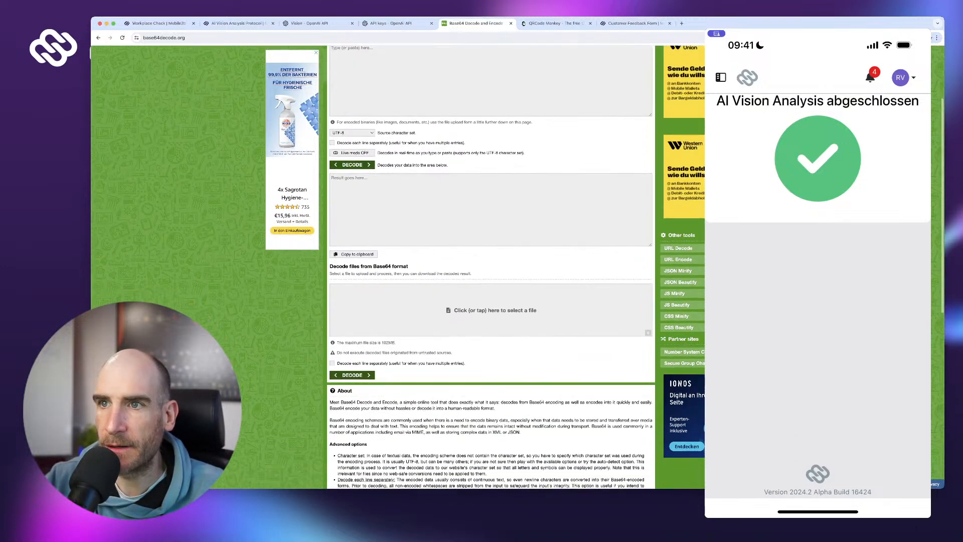
{"action": "scroll", "coordinate": [490, 266], "scroll_direction": "up", "scroll_amount": 9}
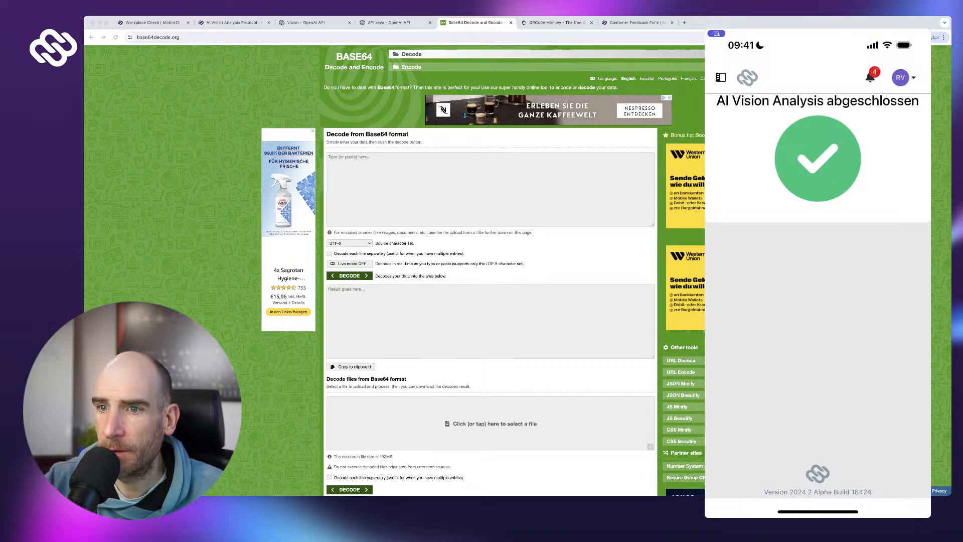
{"action": "scroll", "coordinate": [489, 271], "scroll_direction": "down", "scroll_amount": 9}
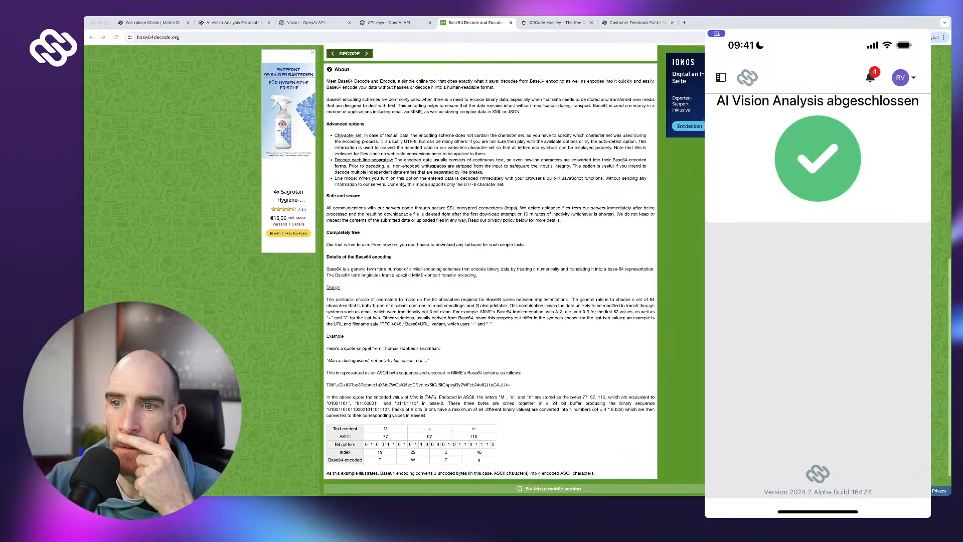
{"action": "scroll", "coordinate": [489, 271], "scroll_direction": "down", "scroll_amount": 1}
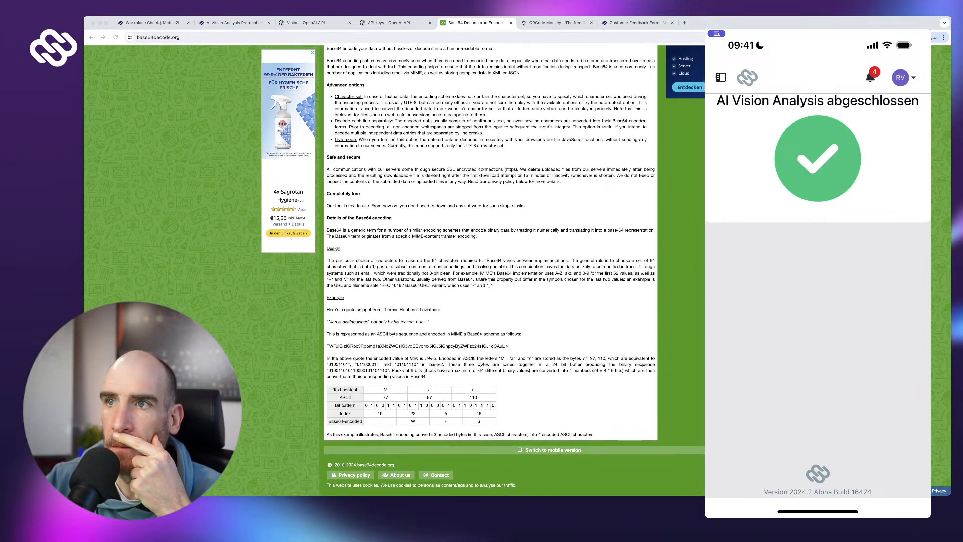
{"action": "scroll", "coordinate": [489, 271], "scroll_direction": "up", "scroll_amount": 3}
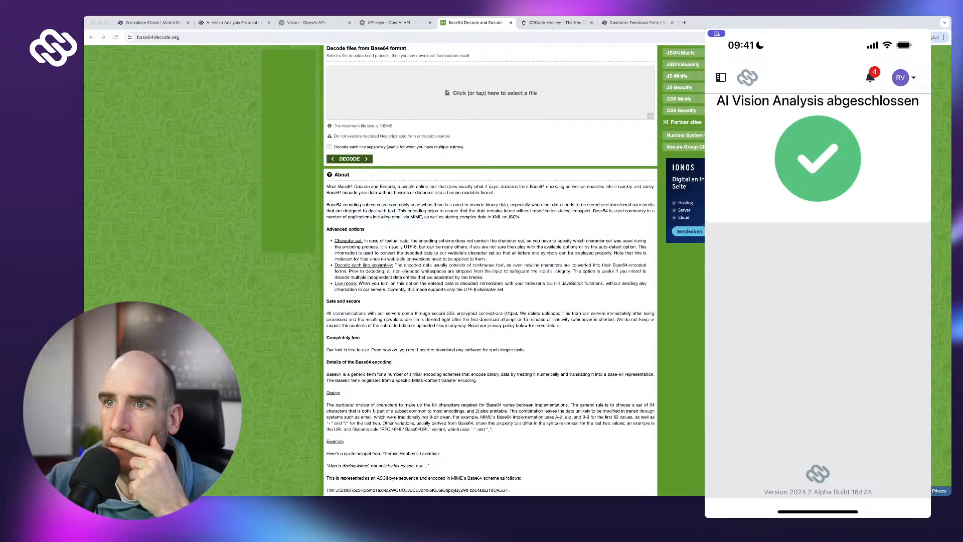
{"action": "scroll", "coordinate": [490, 271], "scroll_direction": "up", "scroll_amount": 3}
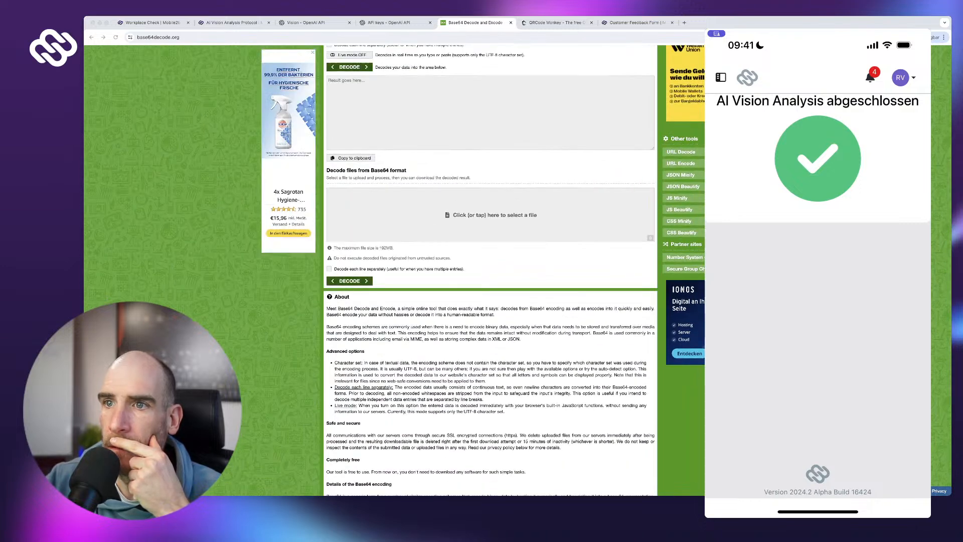
{"action": "scroll", "coordinate": [489, 271], "scroll_direction": "up", "scroll_amount": 4}
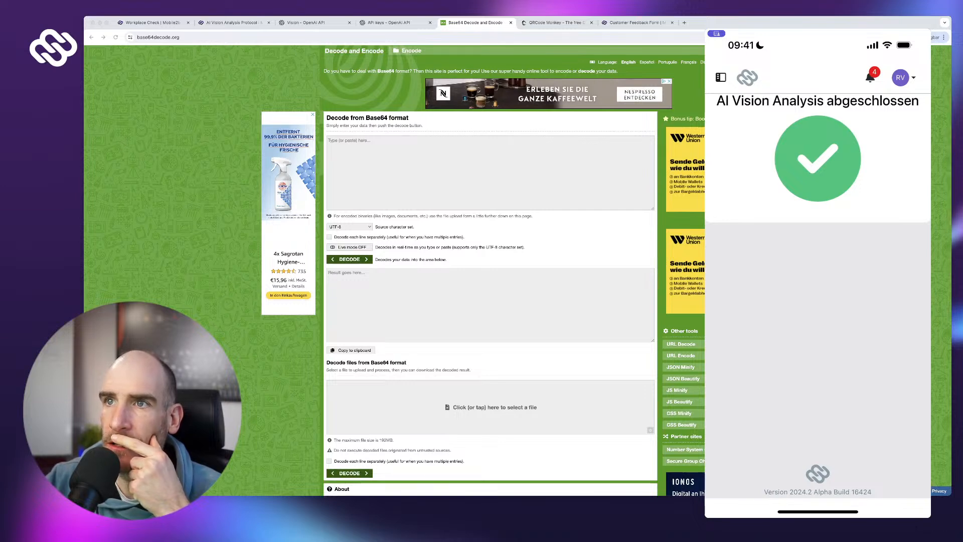
{"action": "scroll", "coordinate": [412, 66], "scroll_direction": "up", "scroll_amount": 1}
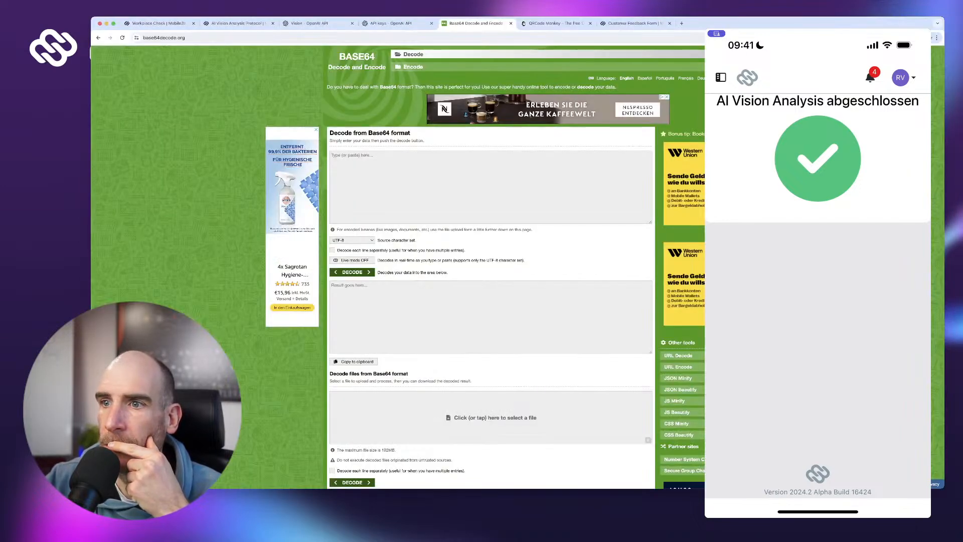
{"action": "left_click", "coordinate": [412, 67]}
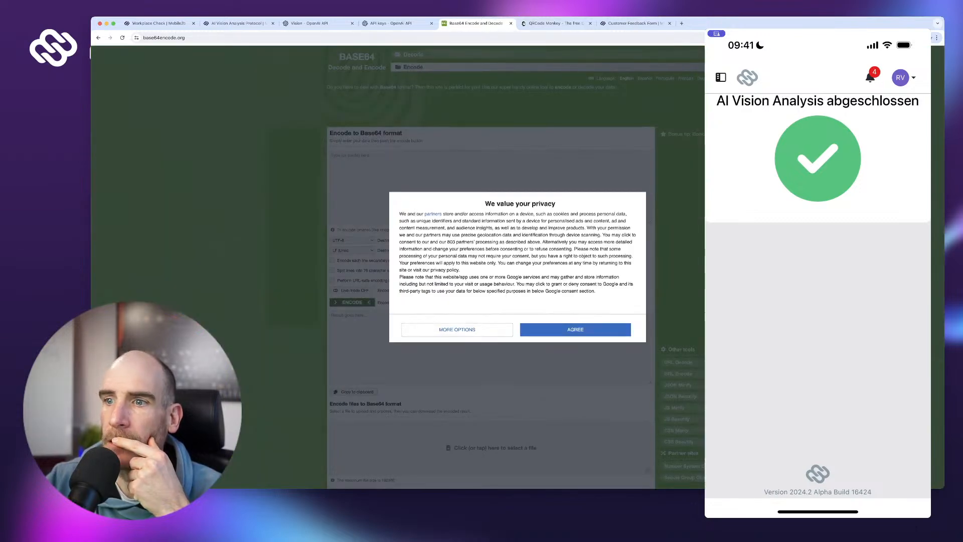
- Accept base64encode.org's privacy consent and attempt to download the Base64-encoded file
{"action": "left_click", "coordinate": [575, 329]}
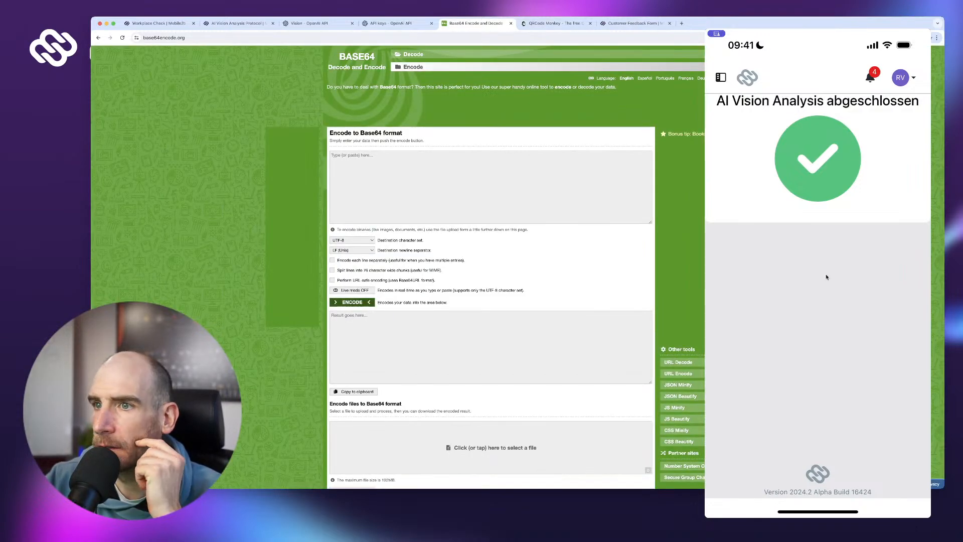
{"action": "scroll", "coordinate": [490, 266], "scroll_direction": "down", "scroll_amount": 3}
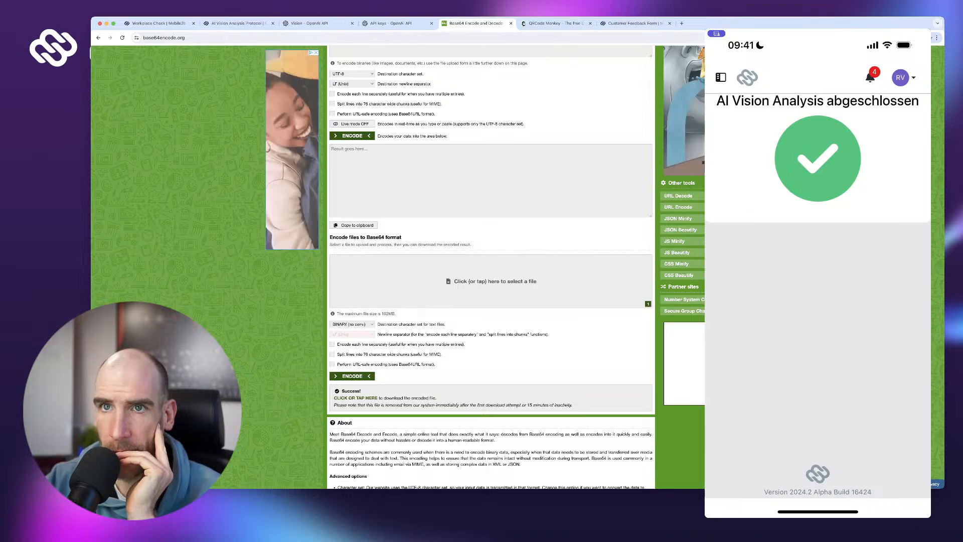
{"action": "left_click", "coordinate": [355, 397]}
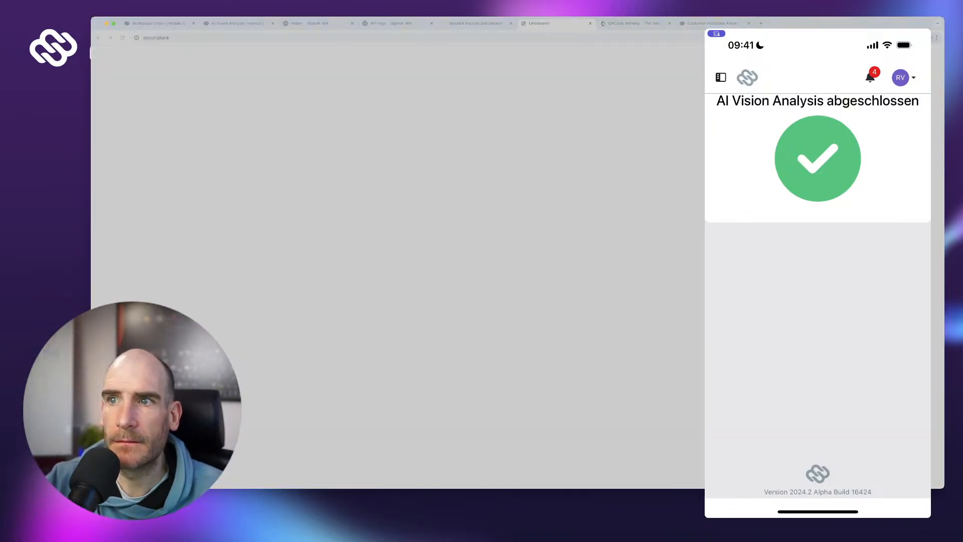
{"action": "key", "text": "Return"}
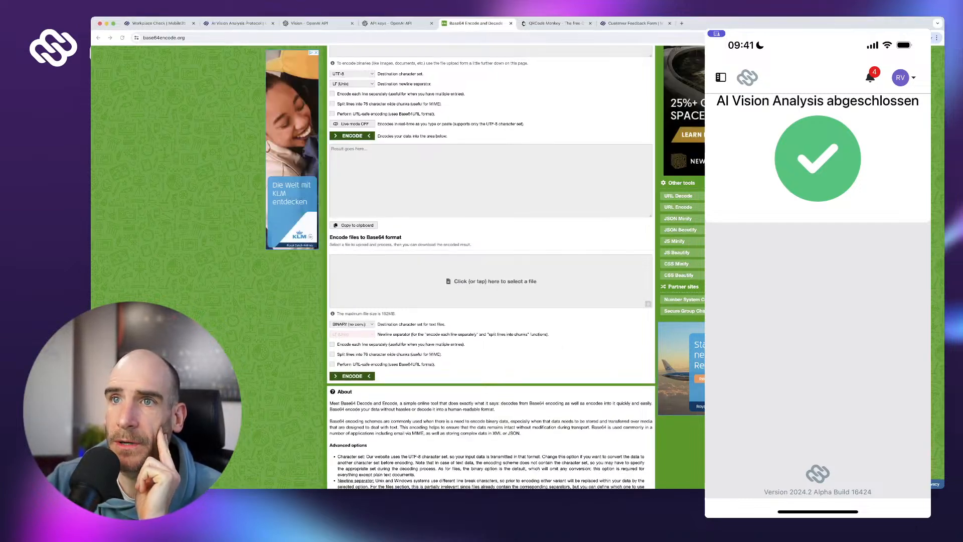
{"action": "left_click", "coordinate": [306, 22]}
- Scroll to the Multiple image inputs code sample and select part of its prompt text
{"action": "scroll", "coordinate": [536, 276], "scroll_direction": "up", "scroll_amount": 3}
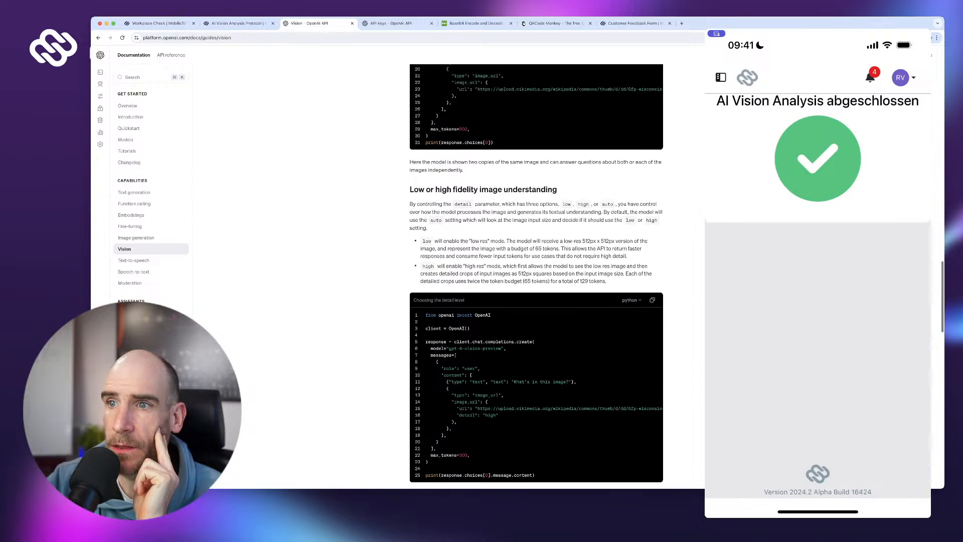
{"action": "scroll", "coordinate": [536, 276], "scroll_direction": "up", "scroll_amount": 1}
{"action": "scroll", "coordinate": [536, 276], "scroll_direction": "down", "scroll_amount": 2}
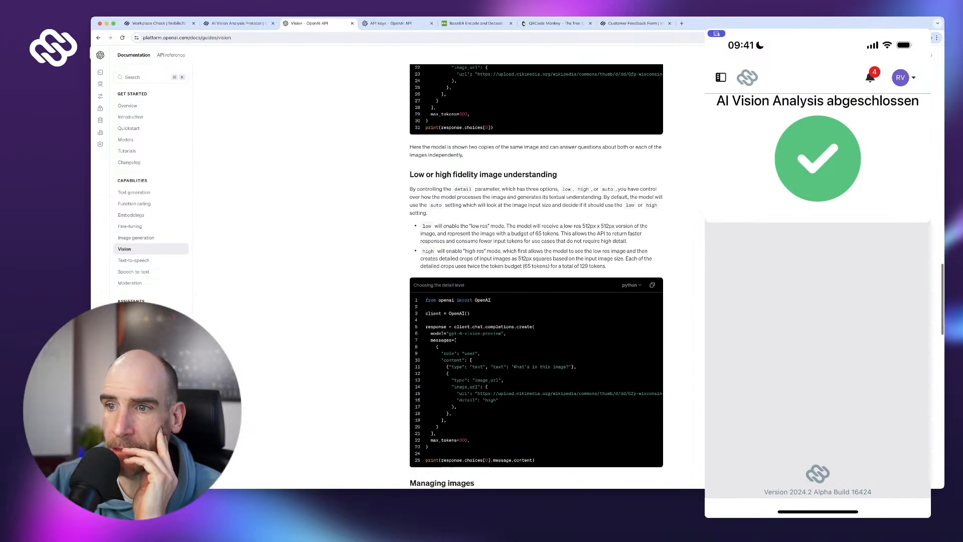
{"action": "scroll", "coordinate": [536, 275], "scroll_direction": "up", "scroll_amount": 5}
{"action": "scroll", "coordinate": [536, 276], "scroll_direction": "up", "scroll_amount": 2}
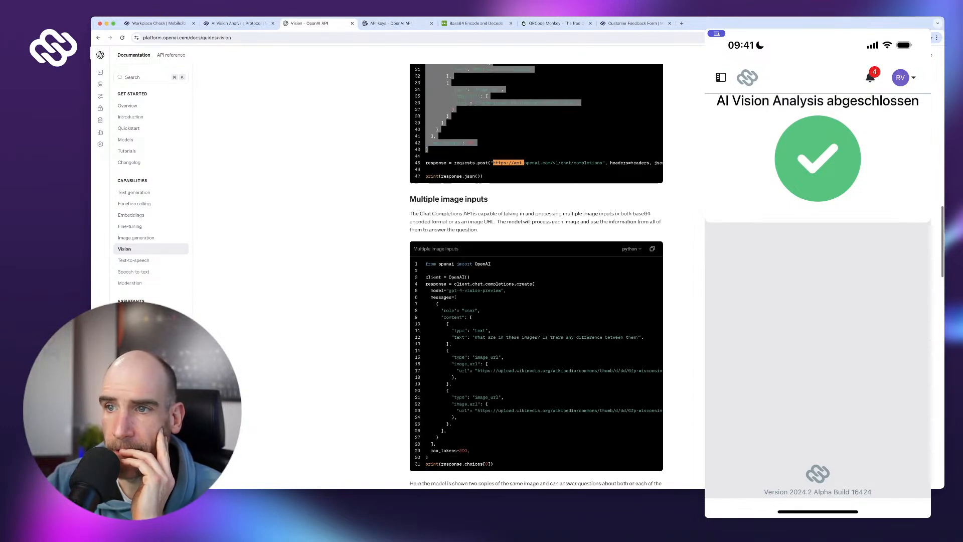
{"action": "scroll", "coordinate": [536, 276], "scroll_direction": "down", "scroll_amount": 2}
{"action": "scroll", "coordinate": [536, 276], "scroll_direction": "up", "scroll_amount": 1}
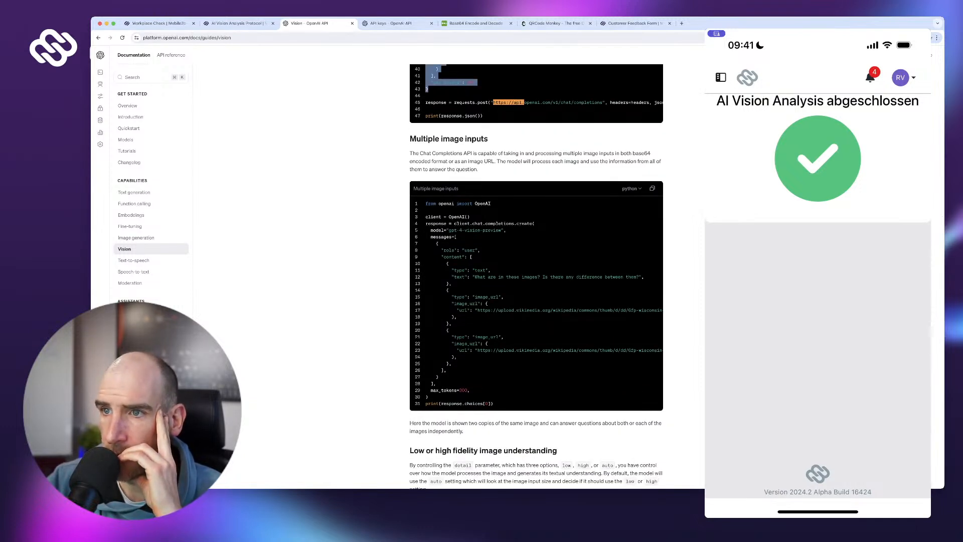
{"action": "scroll", "coordinate": [536, 276], "scroll_direction": "down", "scroll_amount": 1}
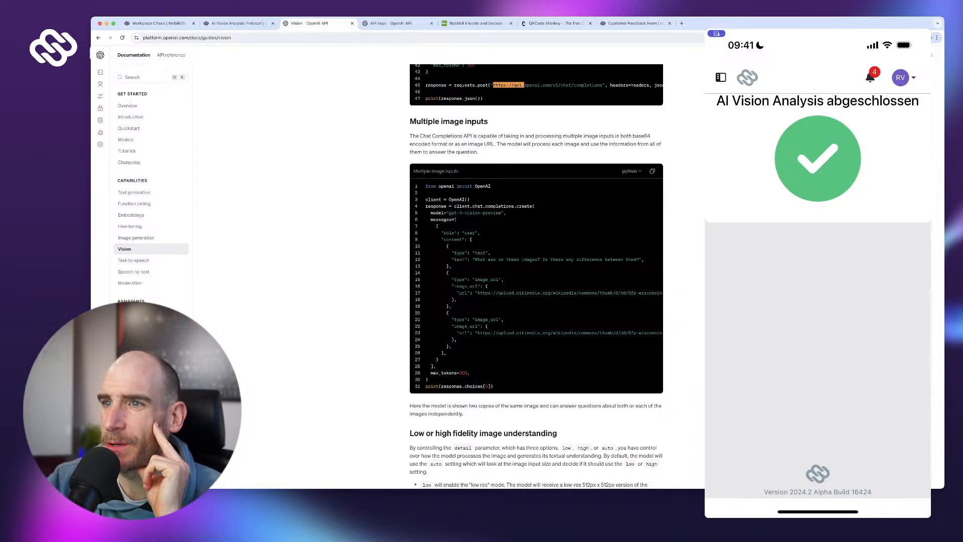
{"action": "left_click_drag", "start_coordinate": [477, 259], "coordinate": [644, 265]}
{"action": "left_click", "coordinate": [644, 265]}
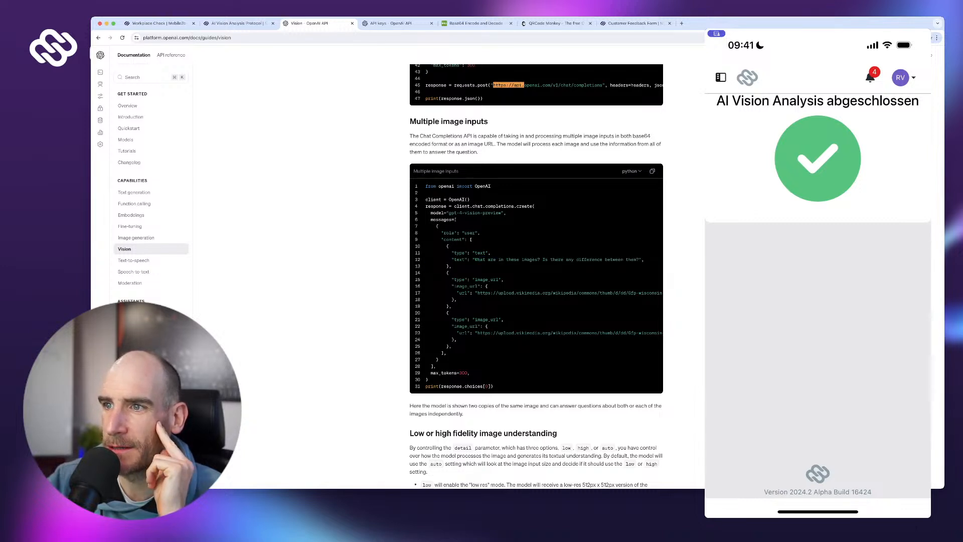
{"action": "scroll", "coordinate": [536, 275], "scroll_direction": "down", "scroll_amount": 1}
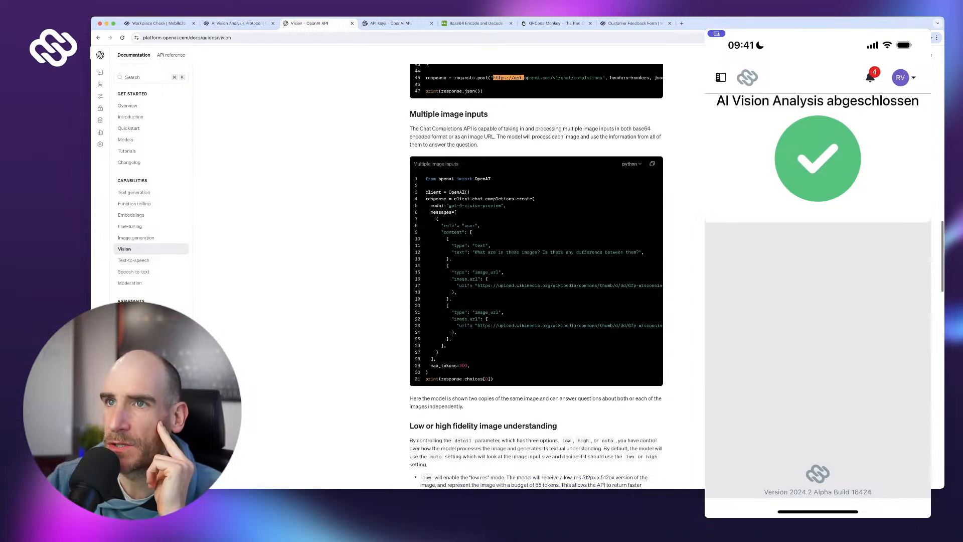
{"action": "key", "text": "ctrl+shift+Tab"}
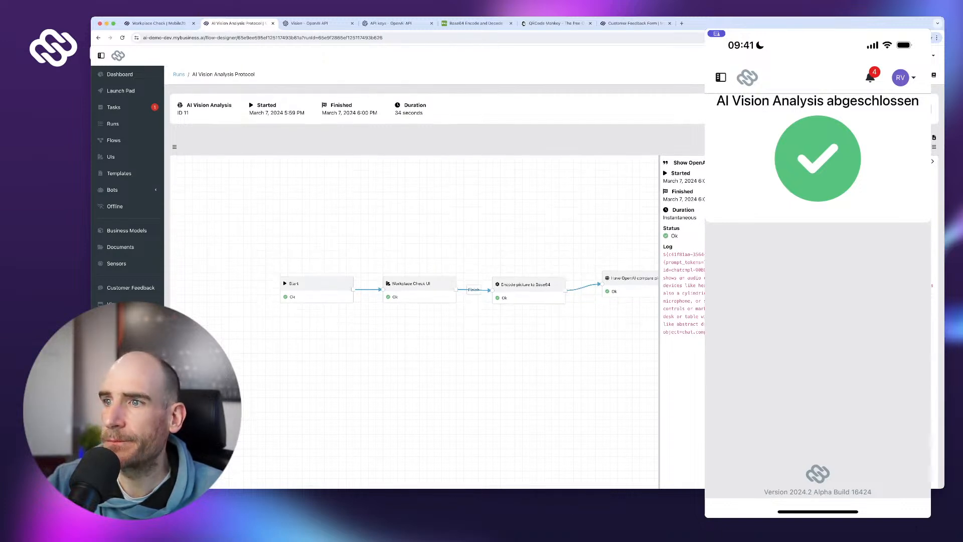
- Open the AI Vision Analysis flow and show the Have OpenAI compare pictures step's settings
{"action": "left_click", "coordinate": [915, 109]}
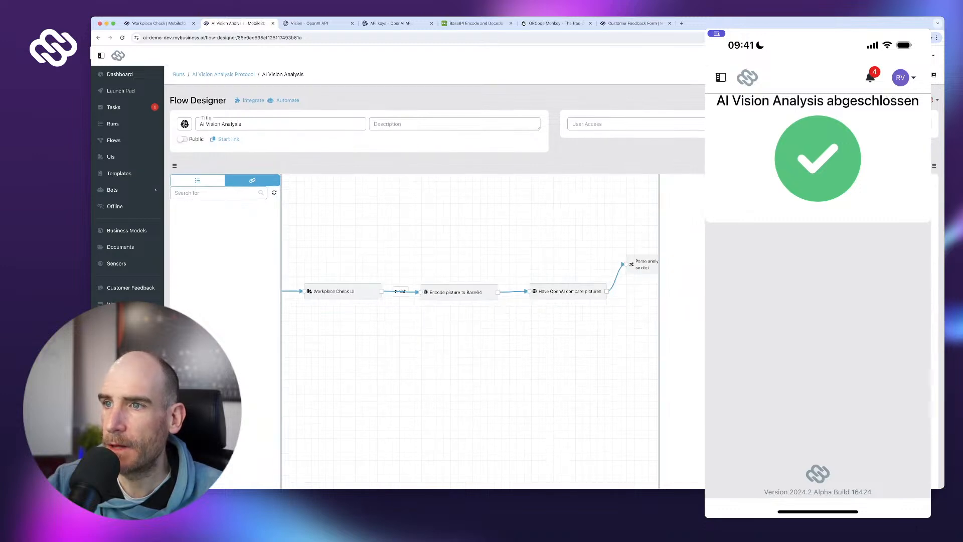
{"action": "left_click", "coordinate": [503, 288]}
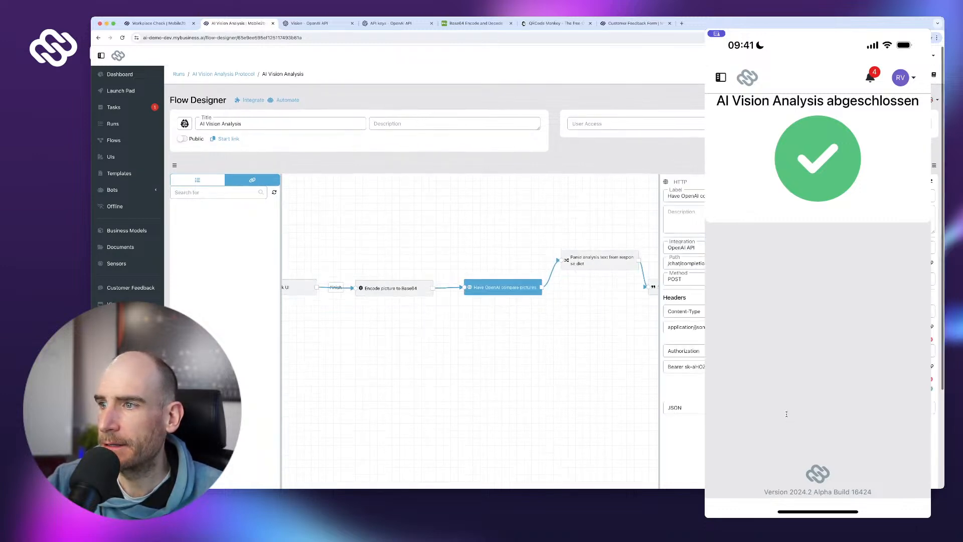
{"action": "scroll", "coordinate": [472, 301], "scroll_direction": "down", "scroll_amount": 2}
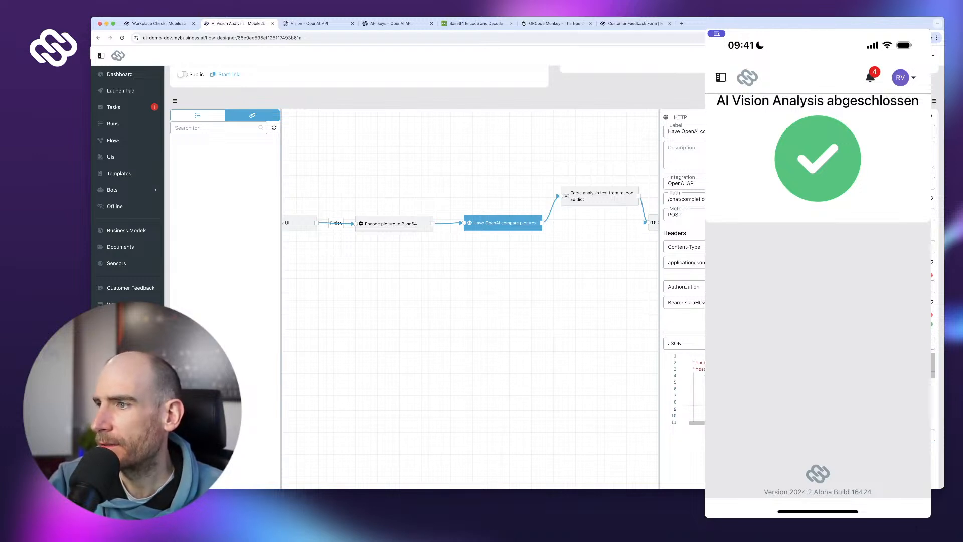
- Scroll horizontally through the JSON body to read the whole POST /chat/completions prompt
{"action": "scroll", "coordinate": [797, 389], "scroll_direction": "right", "scroll_amount": 2}
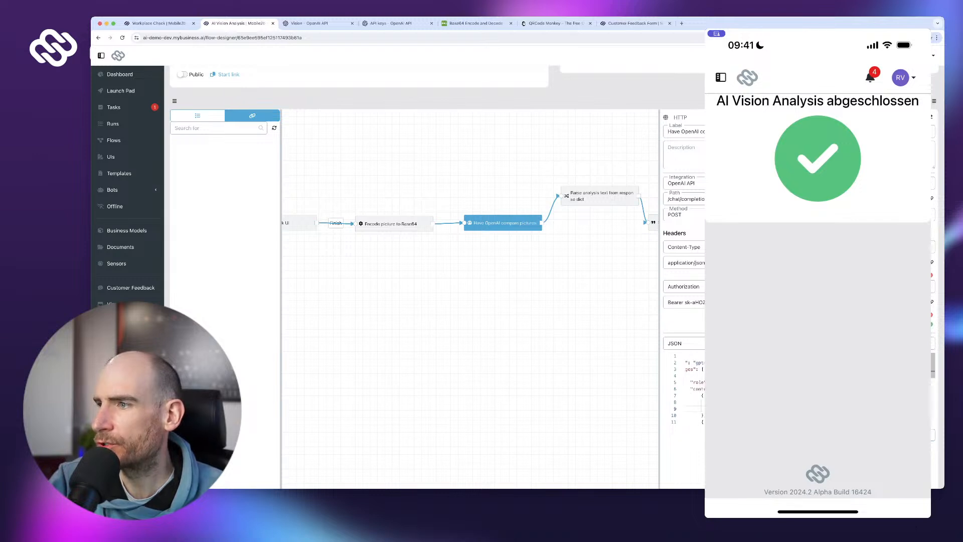
{"action": "scroll", "coordinate": [797, 389], "scroll_direction": "right", "scroll_amount": 4}
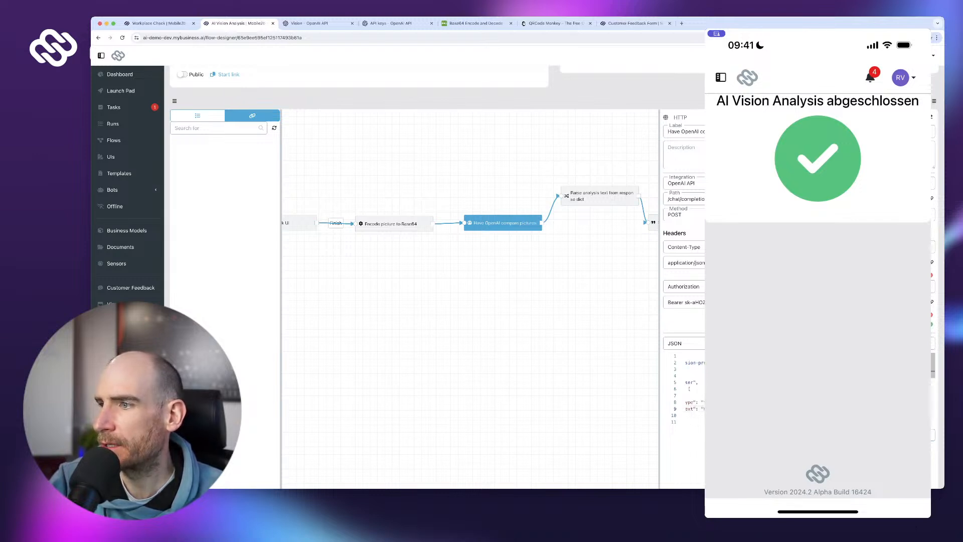
{"action": "scroll", "coordinate": [687, 388], "scroll_direction": "right", "scroll_amount": 4}
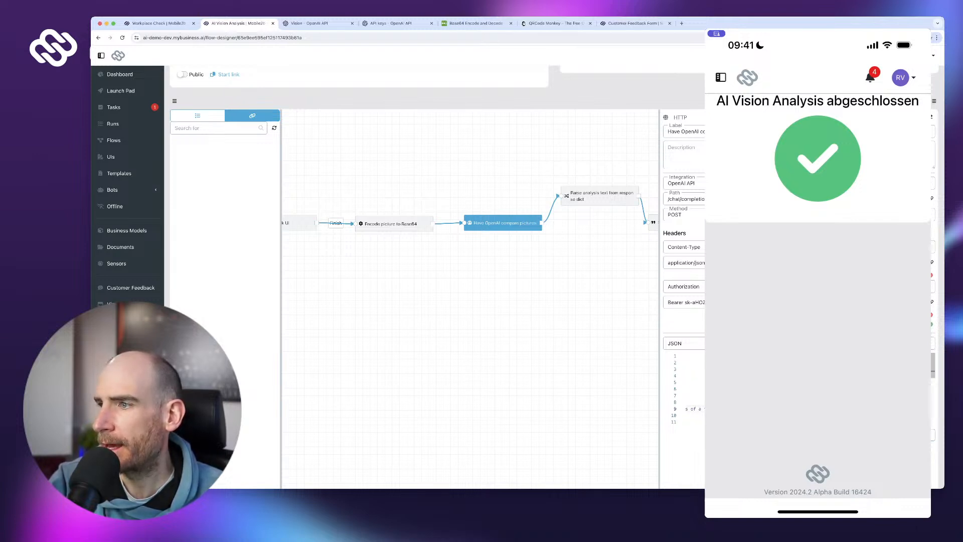
{"action": "scroll", "coordinate": [687, 389], "scroll_direction": "right", "scroll_amount": 2}
{"action": "scroll", "coordinate": [687, 388], "scroll_direction": "right", "scroll_amount": 1}
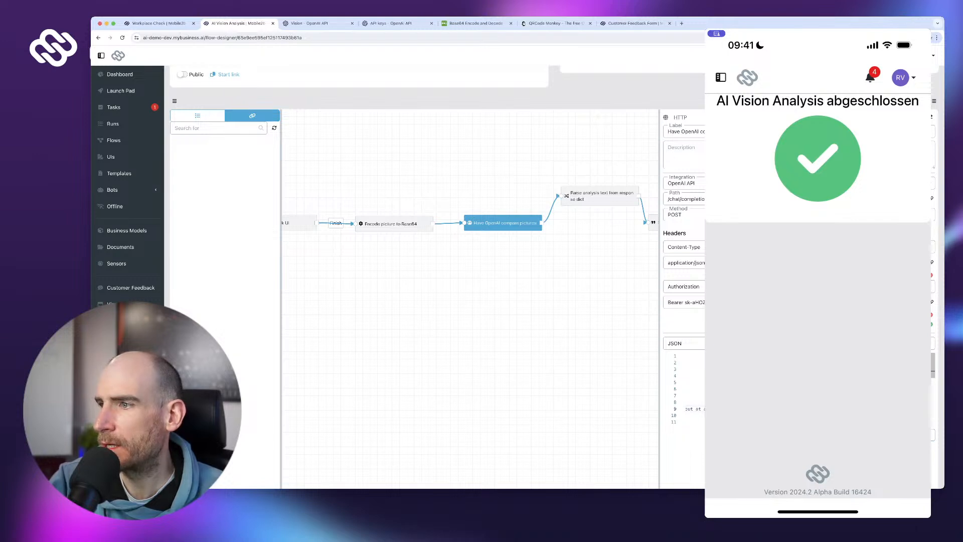
{"action": "scroll", "coordinate": [687, 389], "scroll_direction": "right", "scroll_amount": 3}
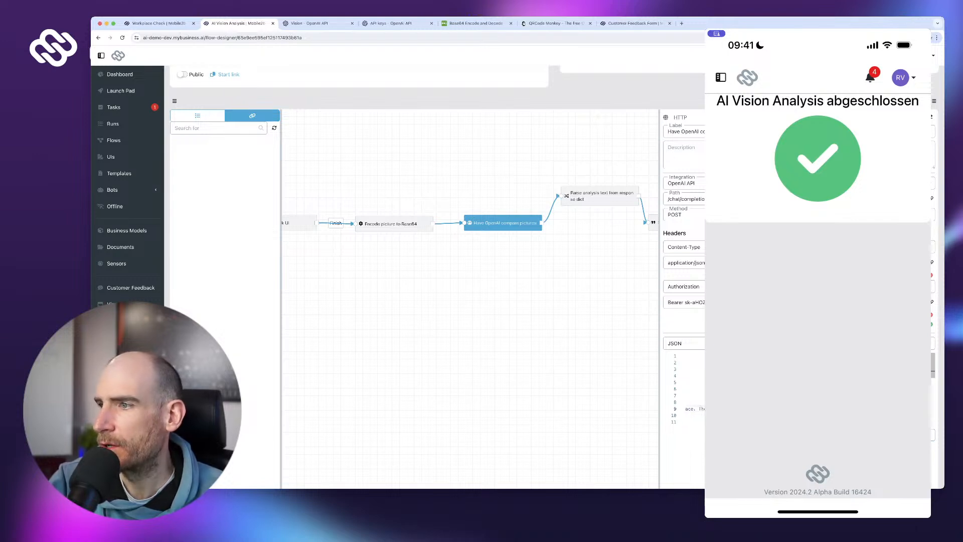
{"action": "scroll", "coordinate": [687, 389], "scroll_direction": "right", "scroll_amount": 2}
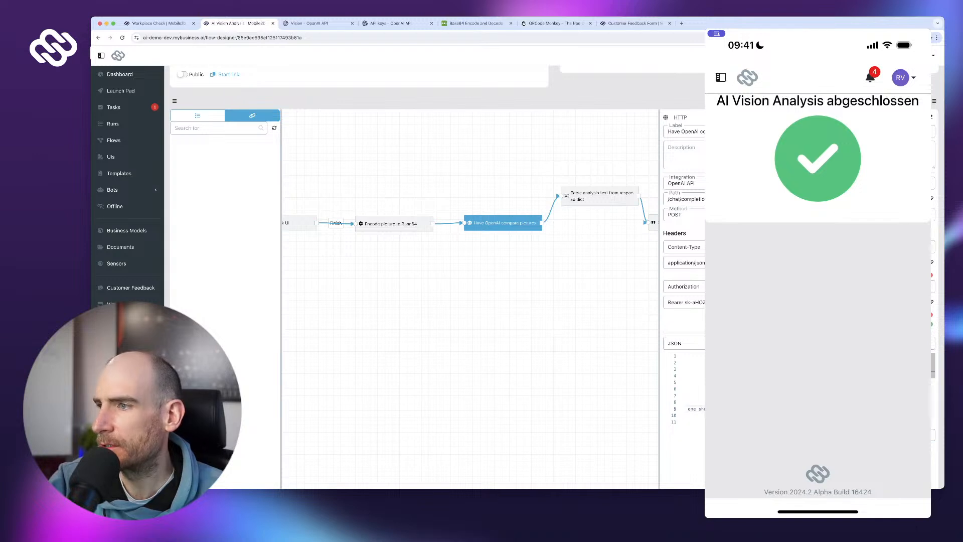
{"action": "scroll", "coordinate": [687, 389], "scroll_direction": "right", "scroll_amount": 1}
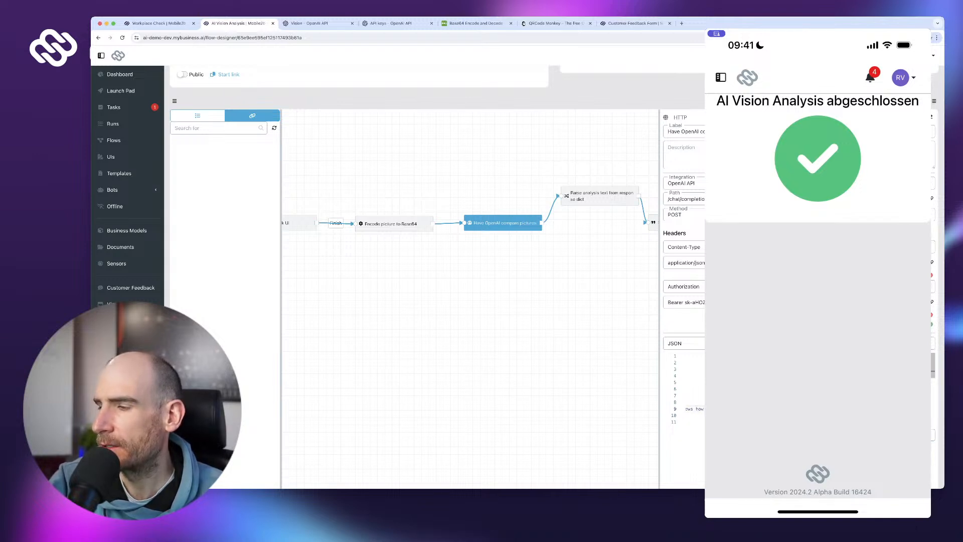
{"action": "scroll", "coordinate": [687, 389], "scroll_direction": "right", "scroll_amount": 1}
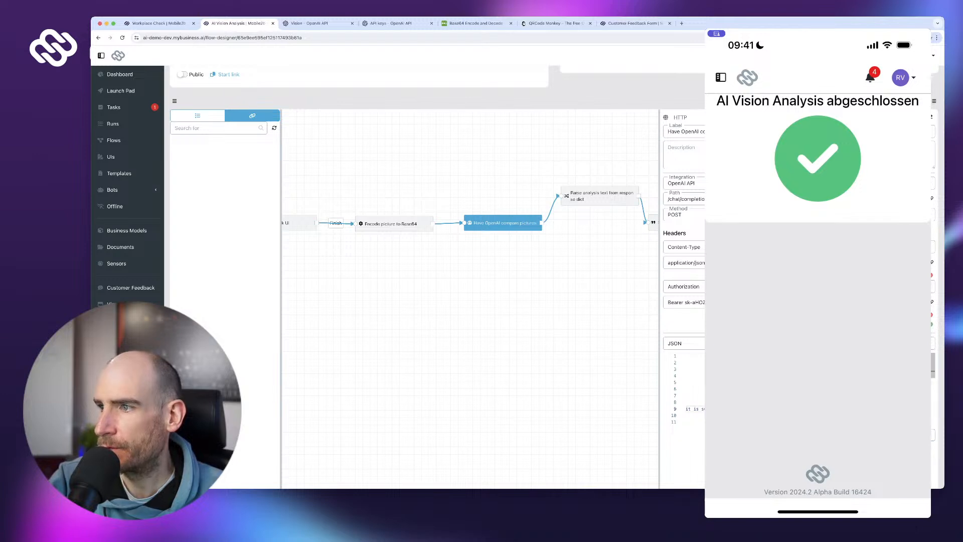
{"action": "scroll", "coordinate": [687, 389], "scroll_direction": "right", "scroll_amount": 3}
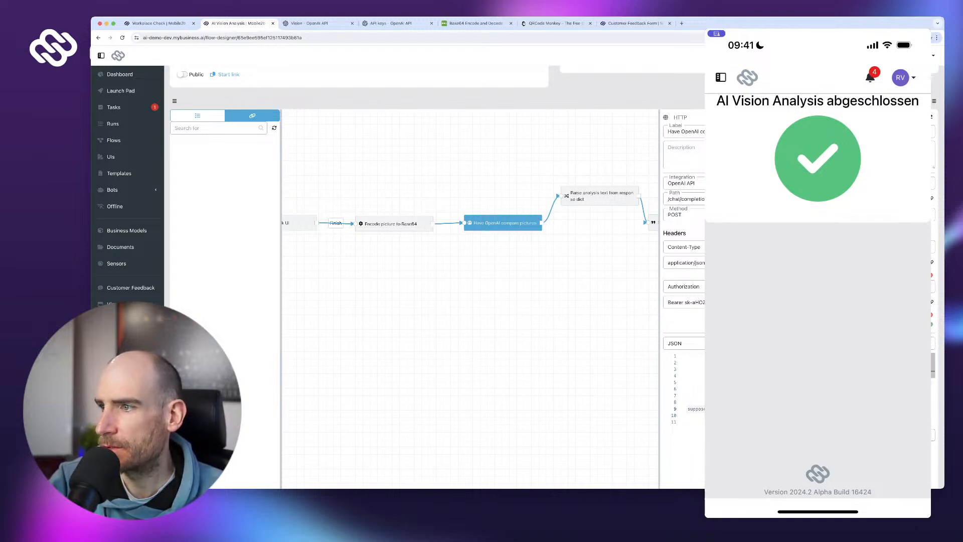
{"action": "scroll", "coordinate": [687, 388], "scroll_direction": "right", "scroll_amount": 4}
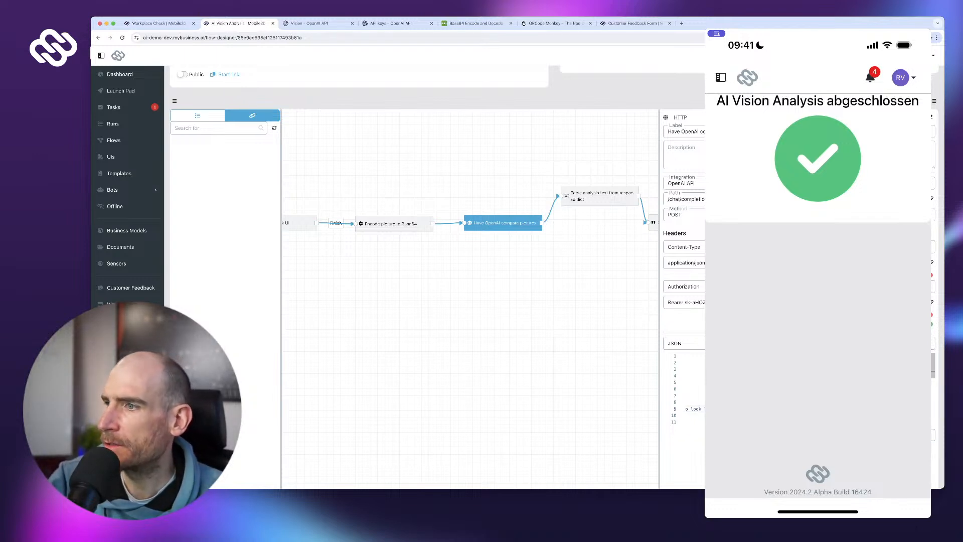
{"action": "scroll", "coordinate": [803, 396], "scroll_direction": "right", "scroll_amount": 3}
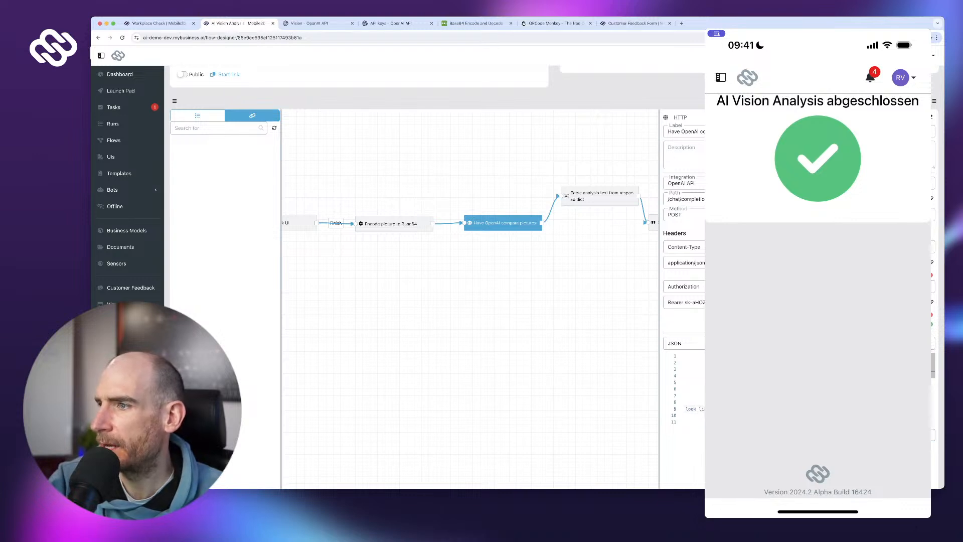
{"action": "scroll", "coordinate": [803, 396], "scroll_direction": "right", "scroll_amount": 1}
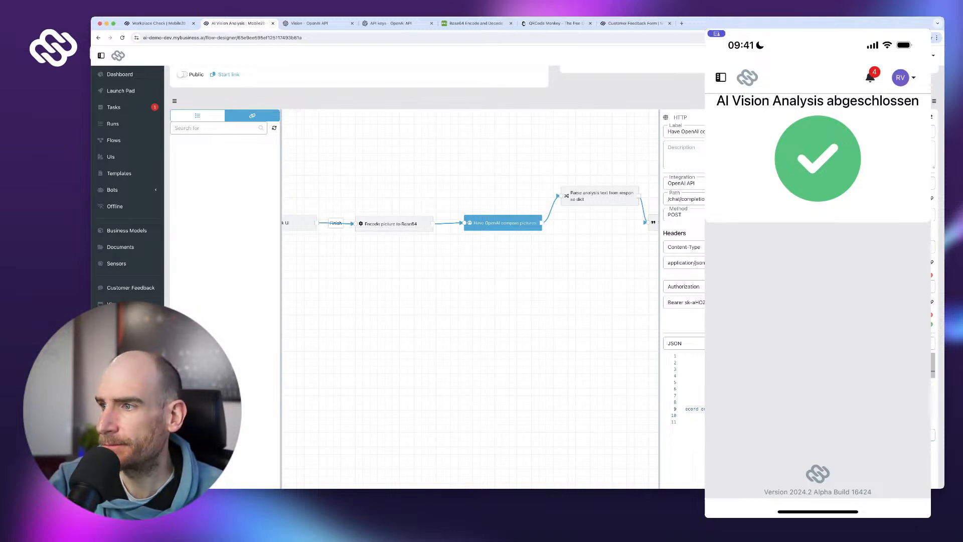
{"action": "scroll", "coordinate": [803, 397], "scroll_direction": "right", "scroll_amount": 4}
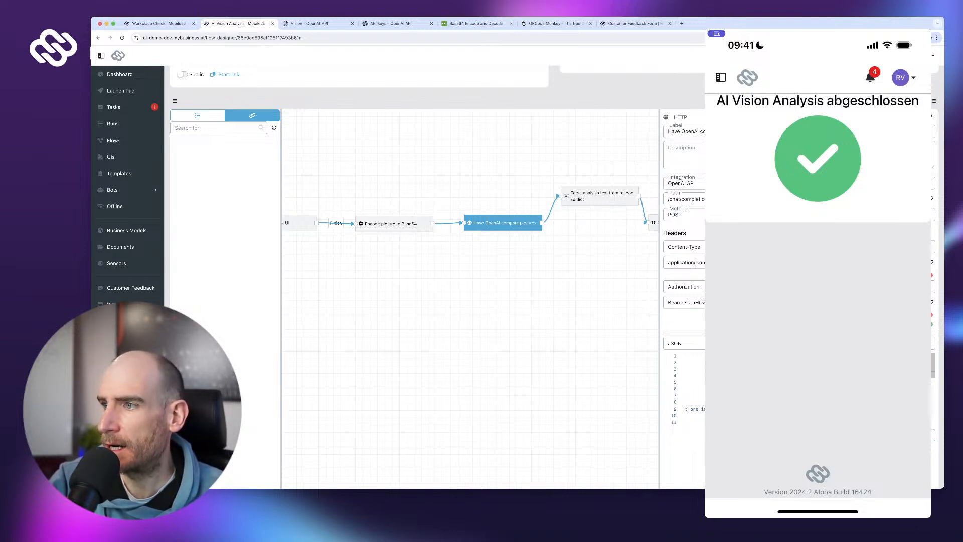
{"action": "scroll", "coordinate": [695, 408], "scroll_direction": "right", "scroll_amount": 4}
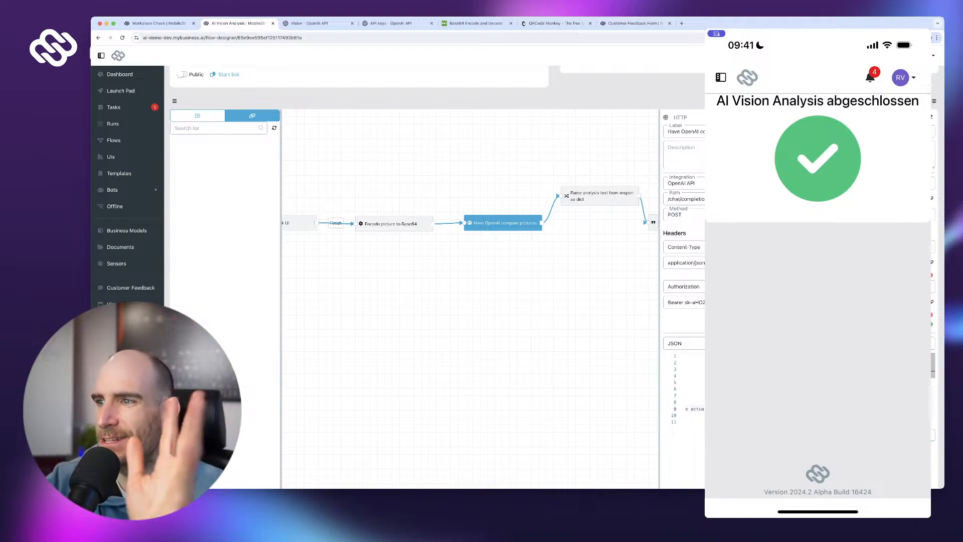
{"action": "scroll", "coordinate": [695, 408], "scroll_direction": "right", "scroll_amount": 3}
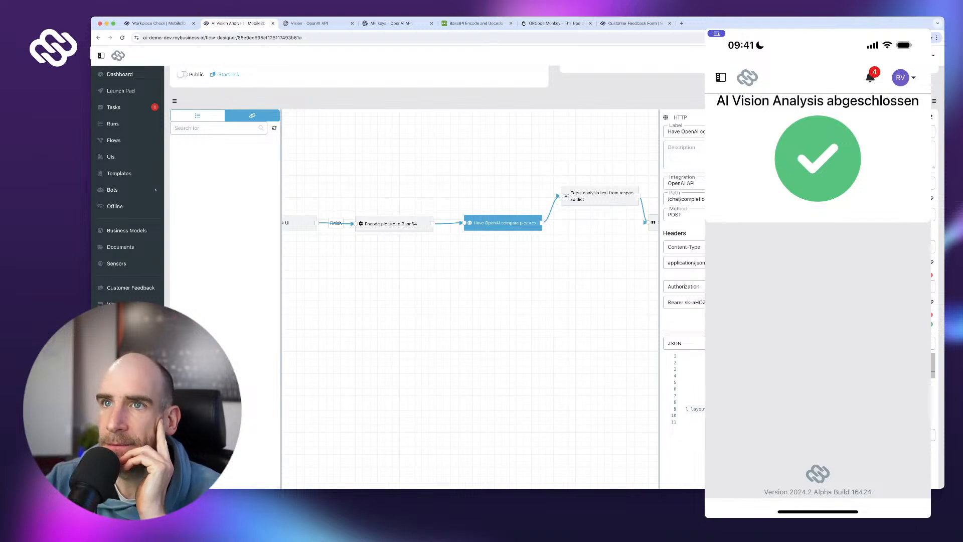
{"action": "scroll", "coordinate": [687, 389], "scroll_direction": "down", "scroll_amount": 2}
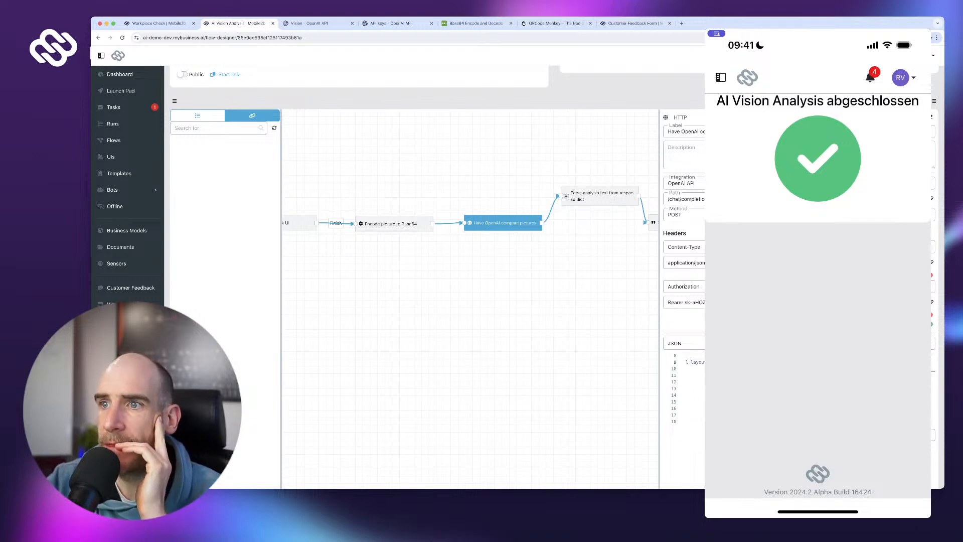
{"action": "left_click", "coordinate": [308, 23]}
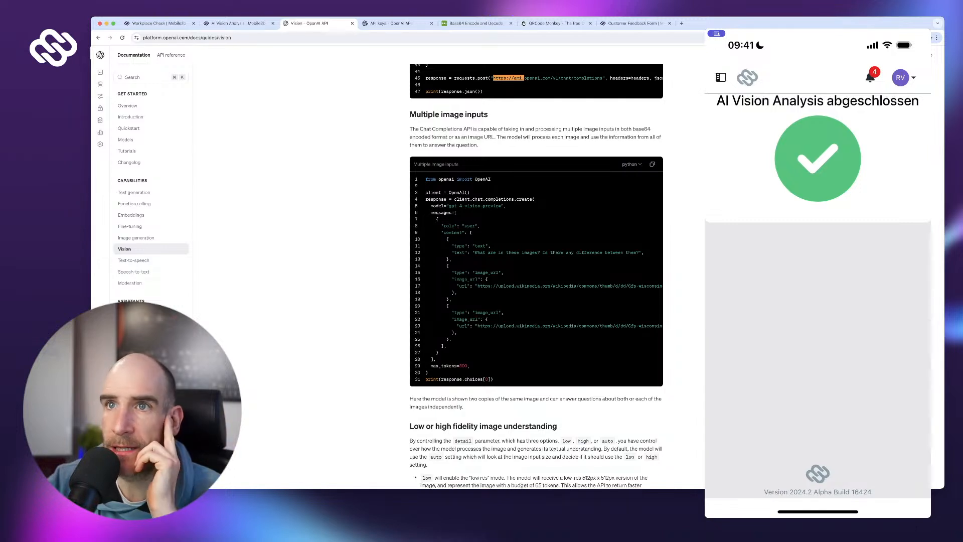
{"action": "scroll", "coordinate": [536, 276], "scroll_direction": "down", "scroll_amount": 1}
{"action": "left_click", "coordinate": [237, 23]}
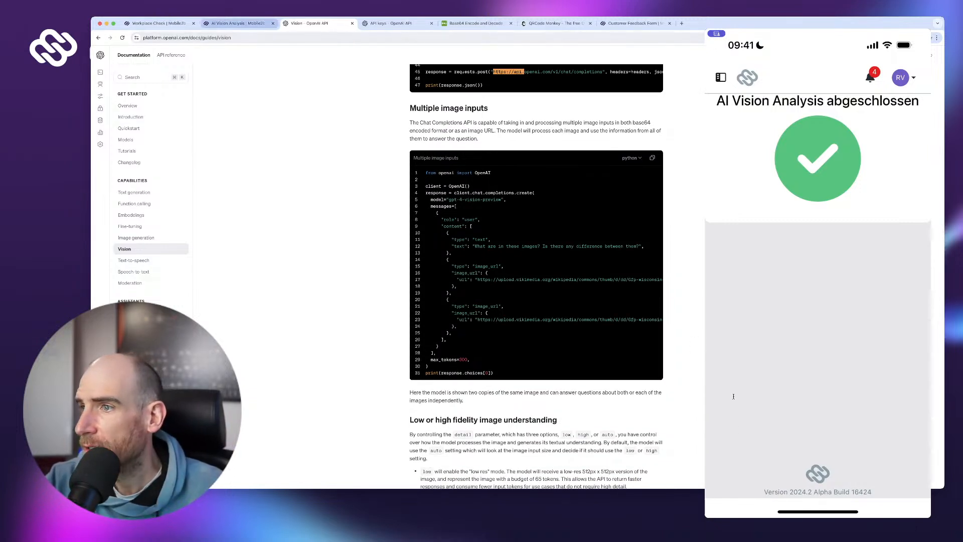
{"action": "scroll", "coordinate": [737, 406], "scroll_direction": "down", "scroll_amount": 1}
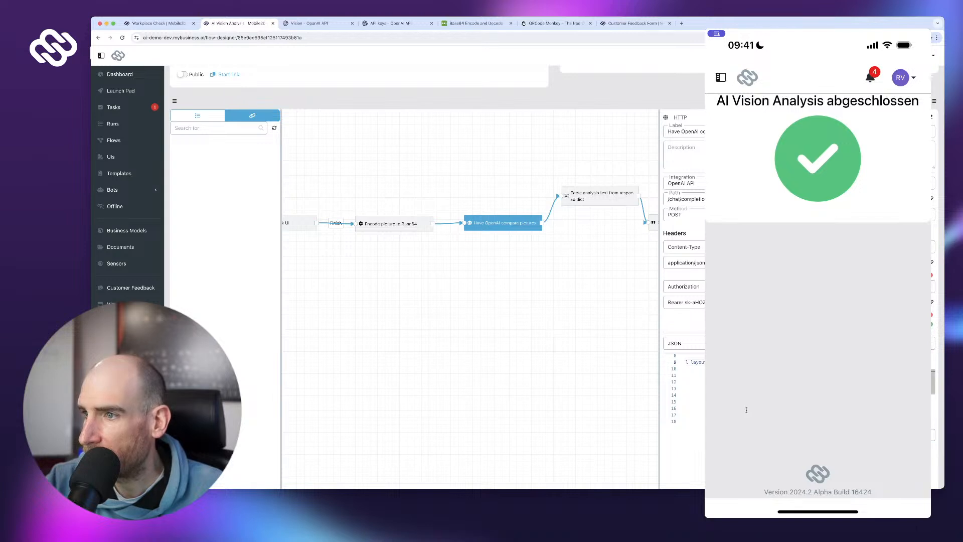
{"action": "scroll", "coordinate": [756, 410], "scroll_direction": "up", "scroll_amount": 1}
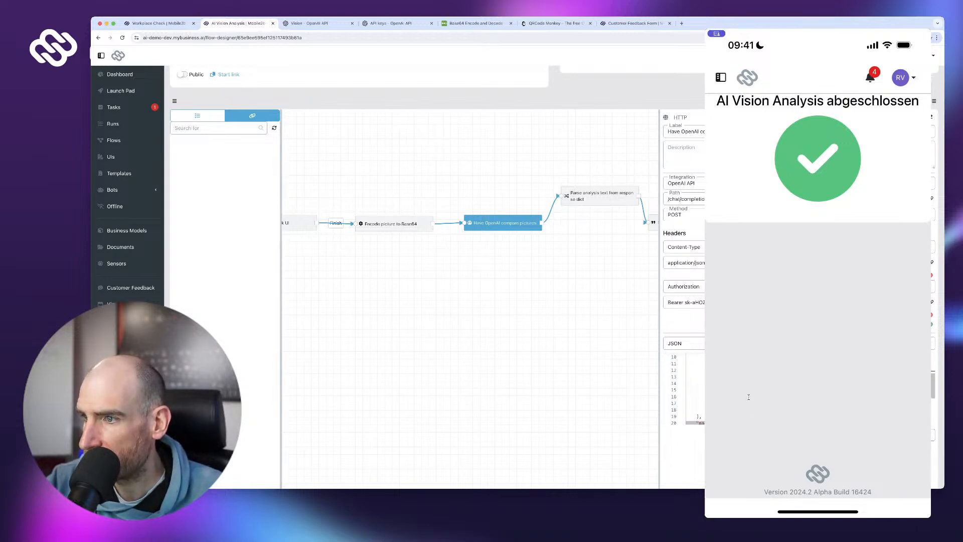
{"action": "left_click_drag", "start_coordinate": [746, 395], "coordinate": [775, 398]}
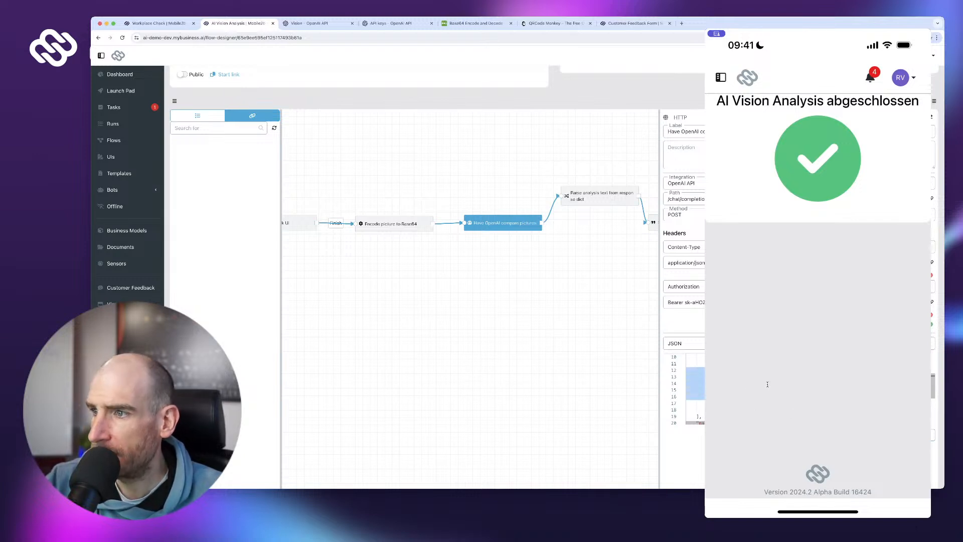
{"action": "key", "text": "Left"}
{"action": "key", "text": "shift+Up"}
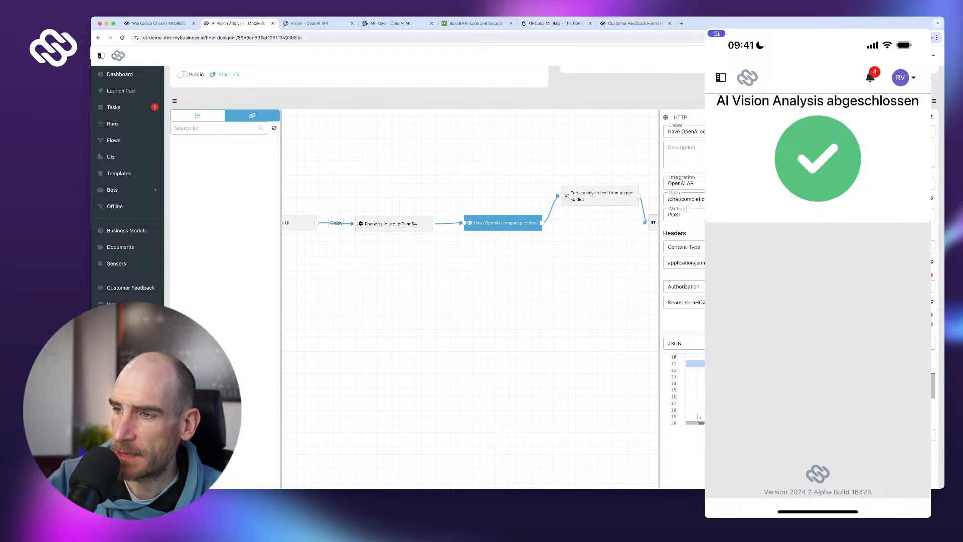
{"action": "left_click", "coordinate": [752, 357]}
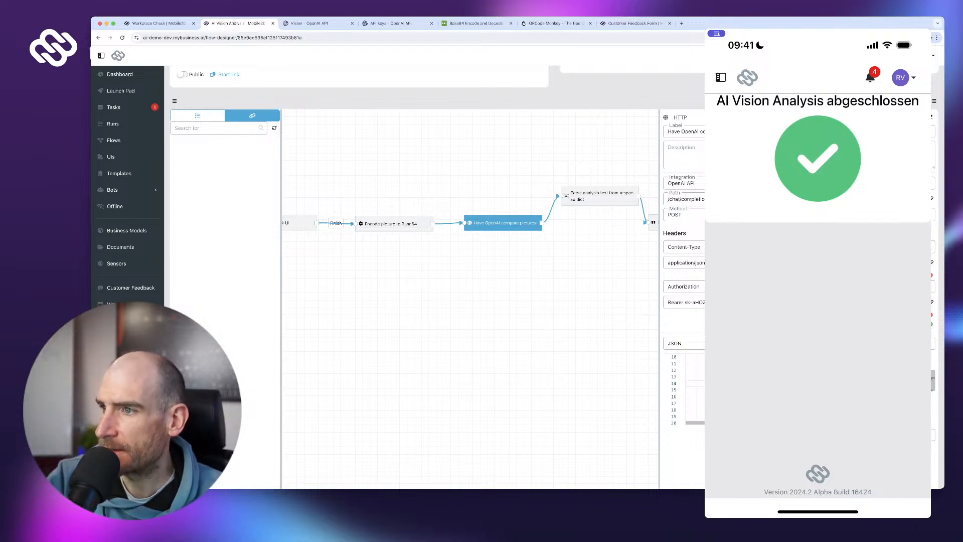
{"action": "scroll", "coordinate": [807, 389], "scroll_direction": "right", "scroll_amount": 3}
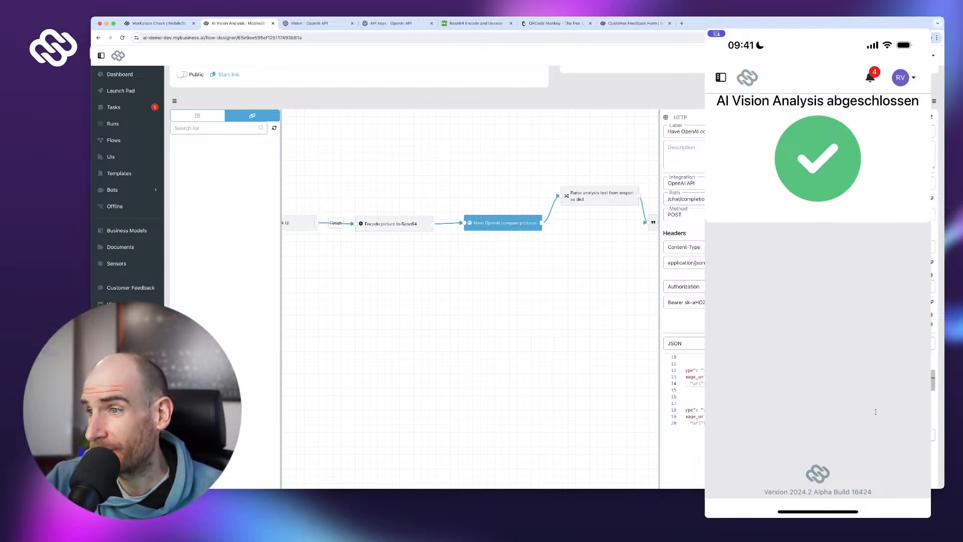
{"action": "scroll", "coordinate": [875, 412], "scroll_direction": "down", "scroll_amount": 3}
{"action": "scroll", "coordinate": [875, 412], "scroll_direction": "up", "scroll_amount": 3}
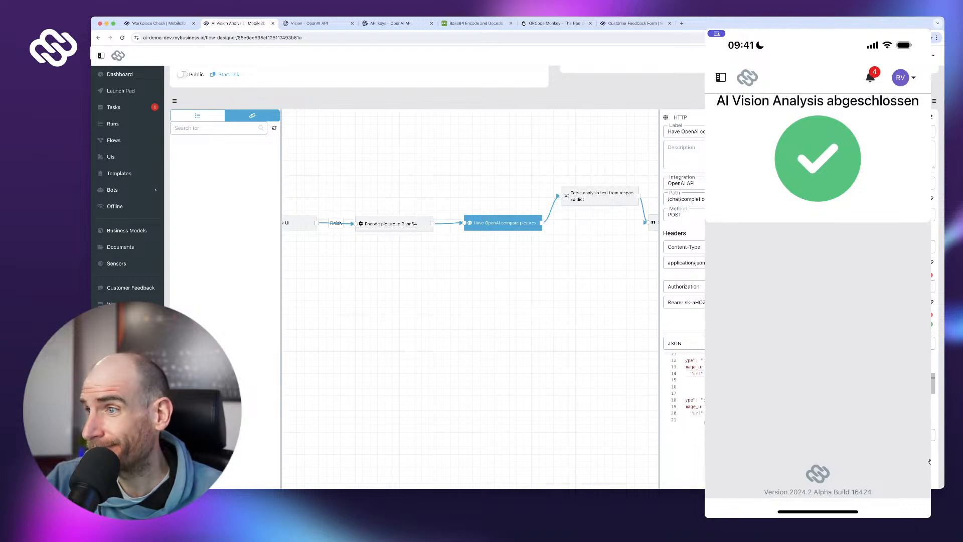
{"action": "scroll", "coordinate": [470, 276], "scroll_direction": "down", "scroll_amount": 3}
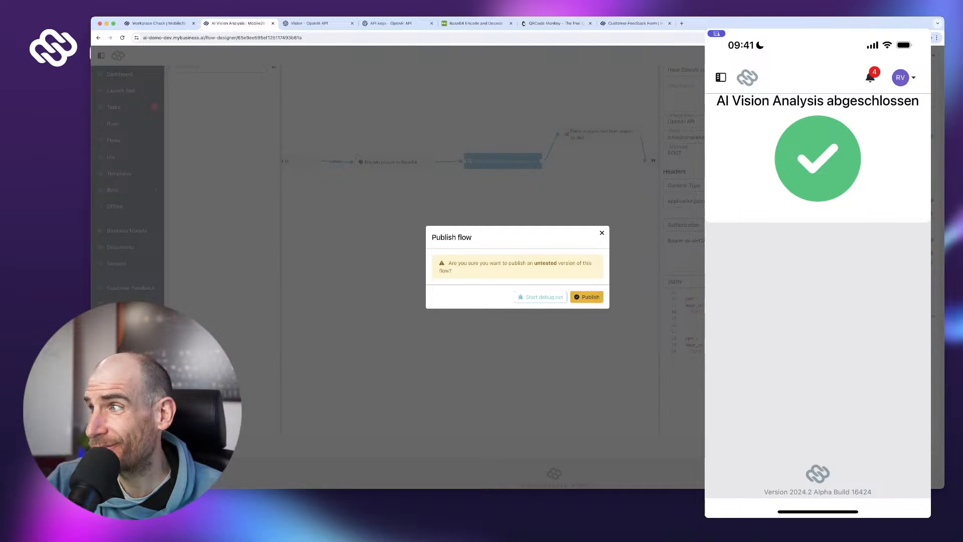
- Publish the revised untested flow, then return the phone app to the Launch Pad
{"action": "left_click", "coordinate": [587, 297]}
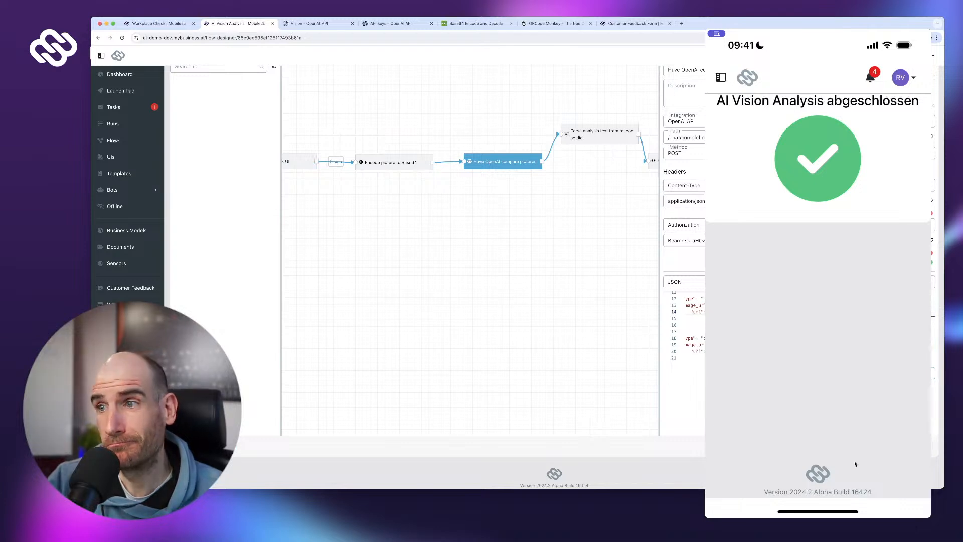
{"action": "left_click", "coordinate": [917, 446]}
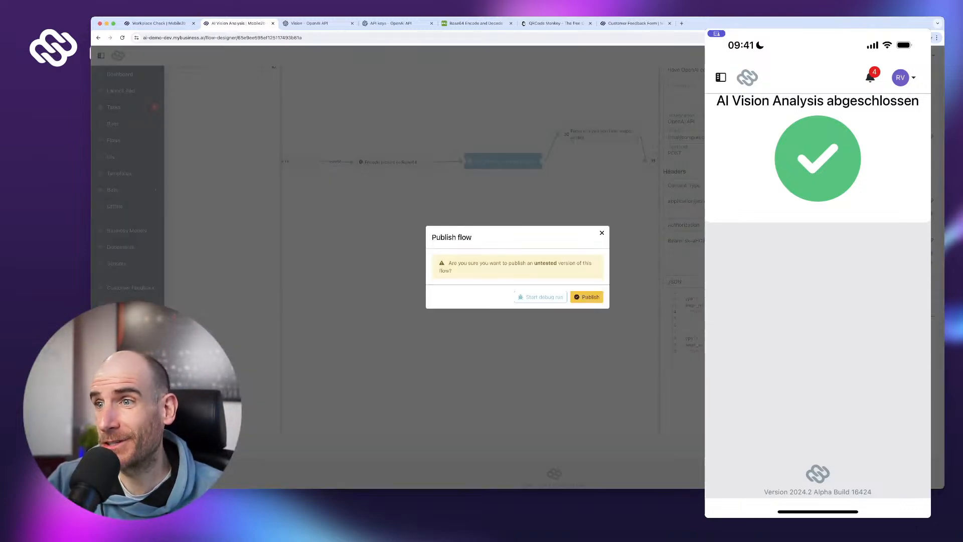
{"action": "left_click", "coordinate": [587, 297]}
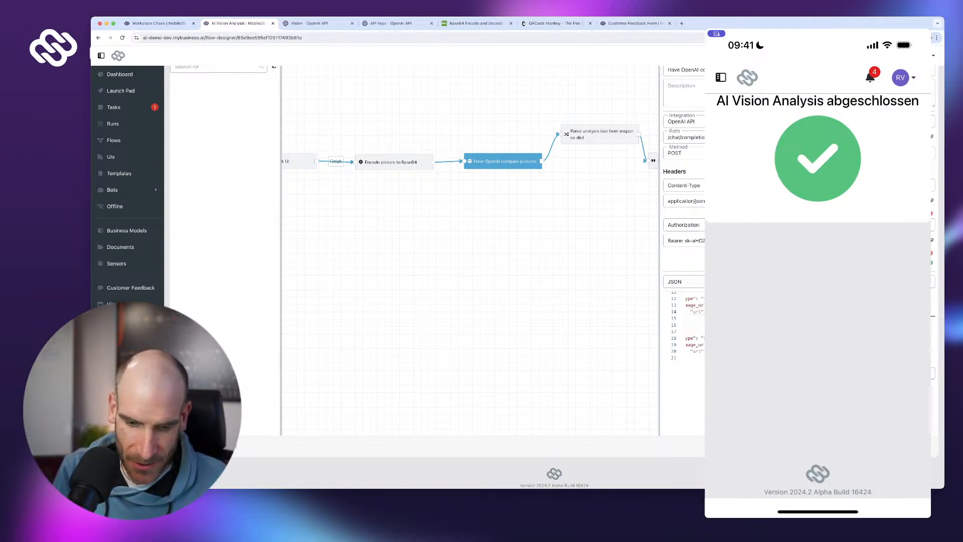
{"action": "left_click", "coordinate": [720, 78]}
{"action": "left_click", "coordinate": [764, 110]}
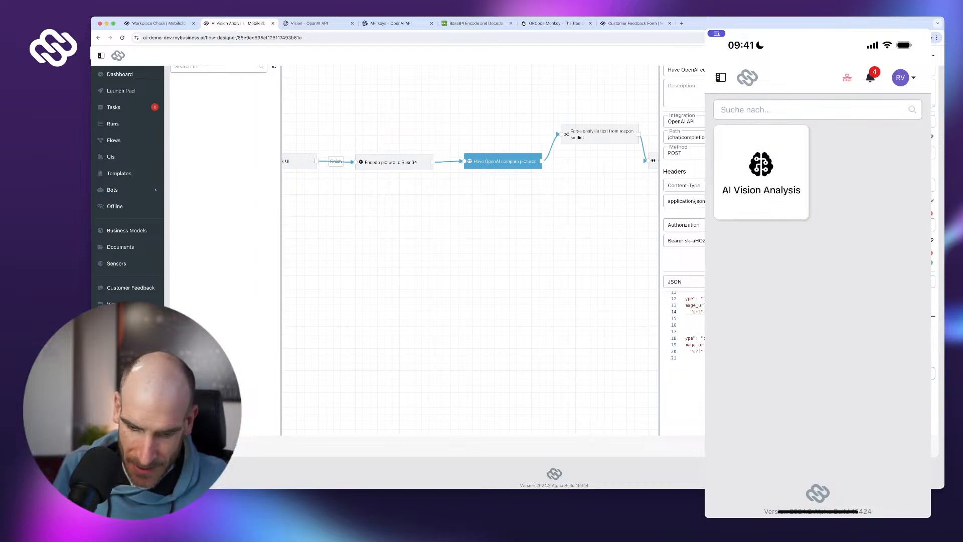
- Start a new AI Vision Analysis run, shoot a fresh camera photo of the cables, and submit it
{"action": "left_click", "coordinate": [760, 171]}
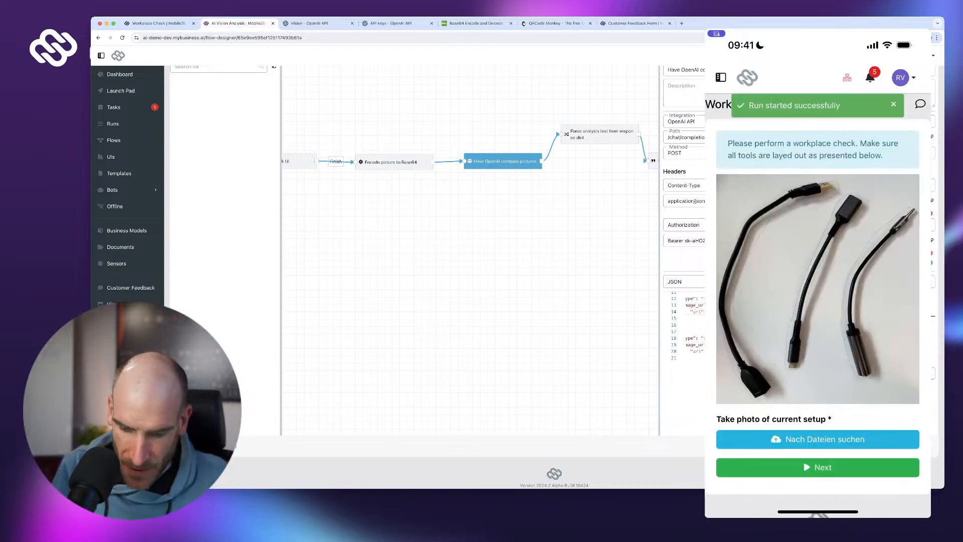
{"action": "scroll", "coordinate": [818, 301], "scroll_direction": "down", "scroll_amount": 2}
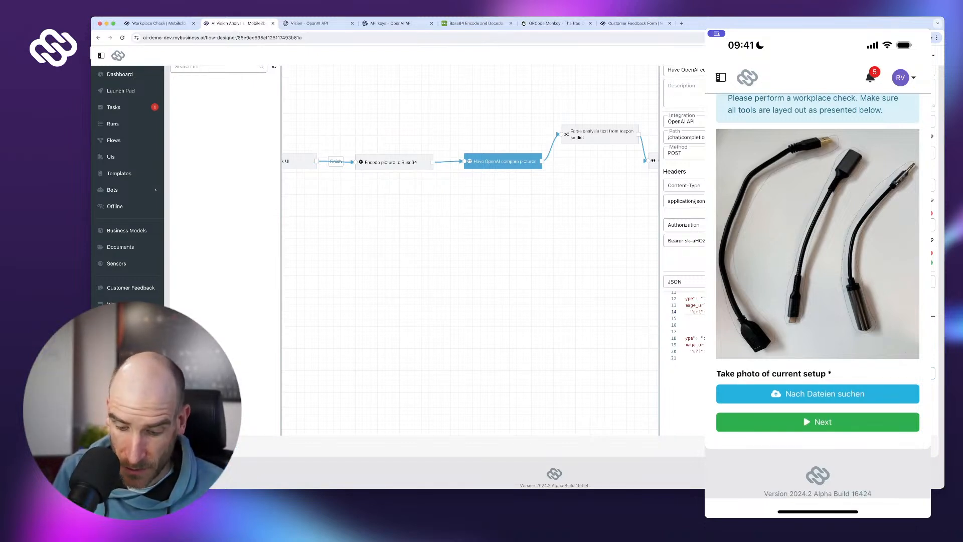
{"action": "left_click", "coordinate": [825, 394]}
{"action": "left_click", "coordinate": [852, 437]}
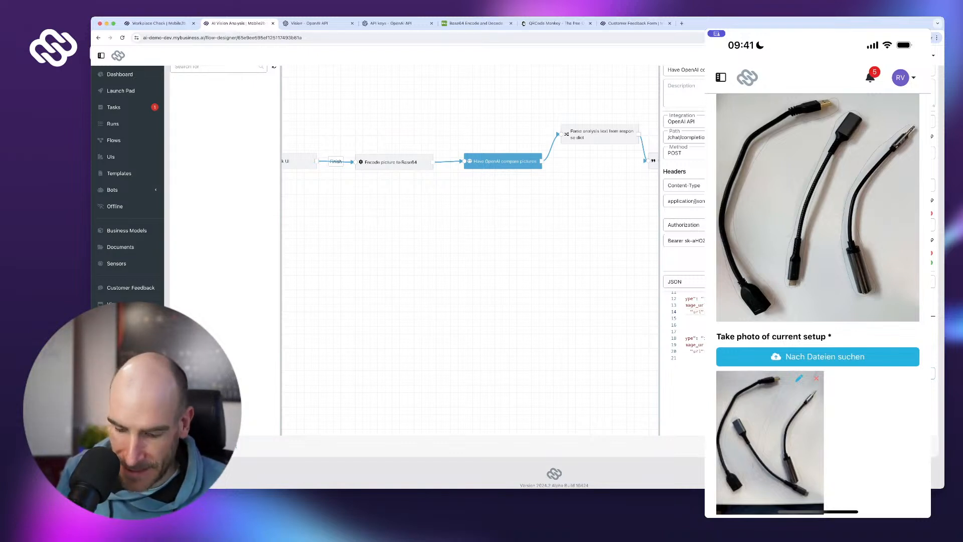
{"action": "scroll", "coordinate": [817, 301], "scroll_direction": "down", "scroll_amount": 3}
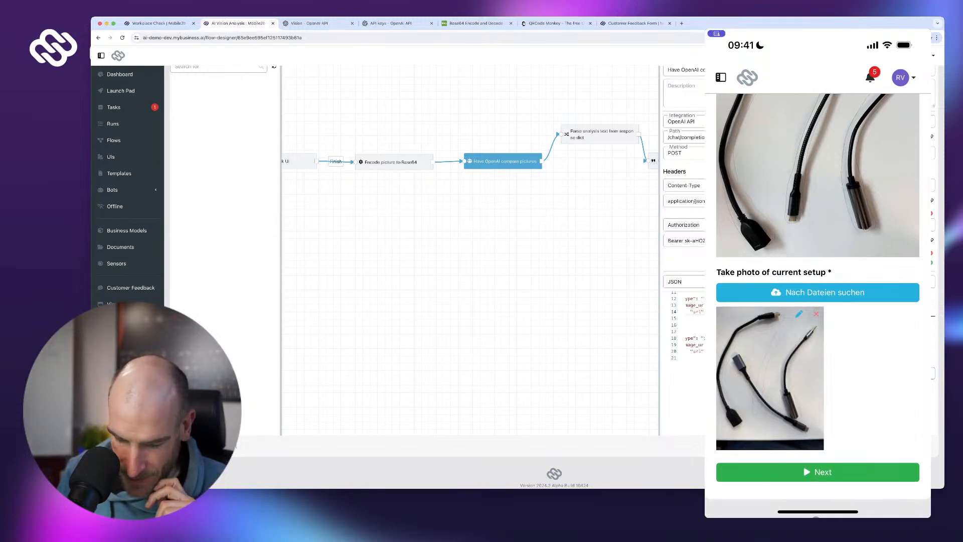
{"action": "left_click", "coordinate": [817, 471]}
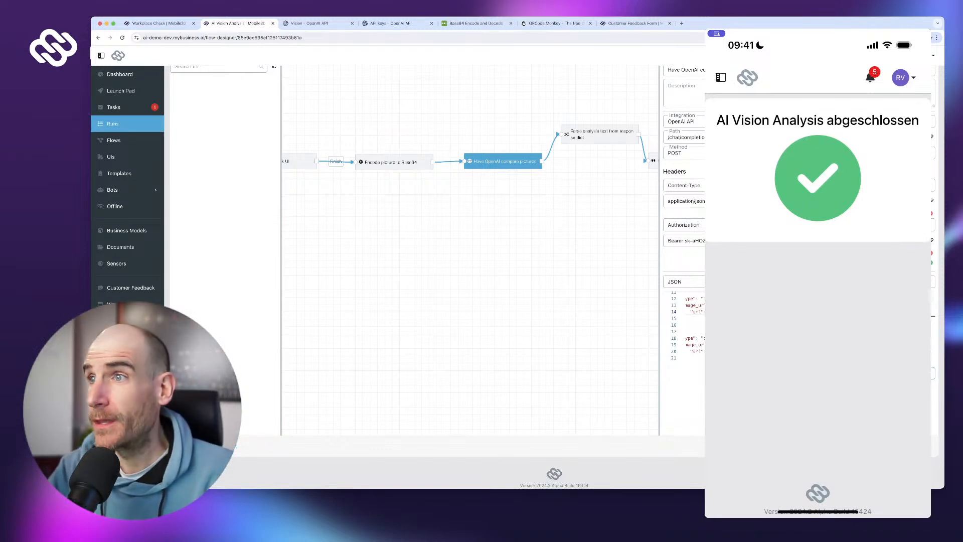
- Open run 14's Workplace Check UI response and enlarge the uploaded cable setup photo
{"action": "left_click", "coordinate": [112, 124]}
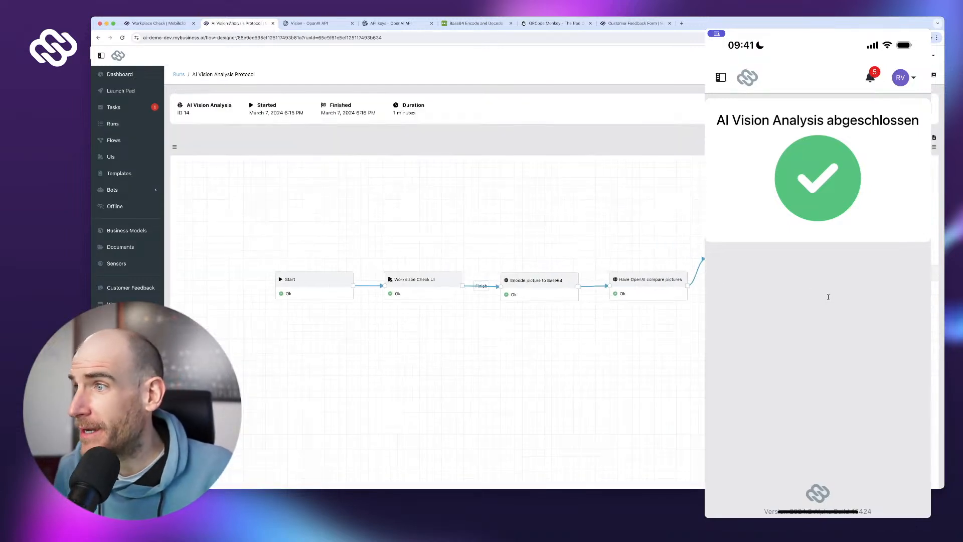
{"action": "left_click", "coordinate": [828, 297]}
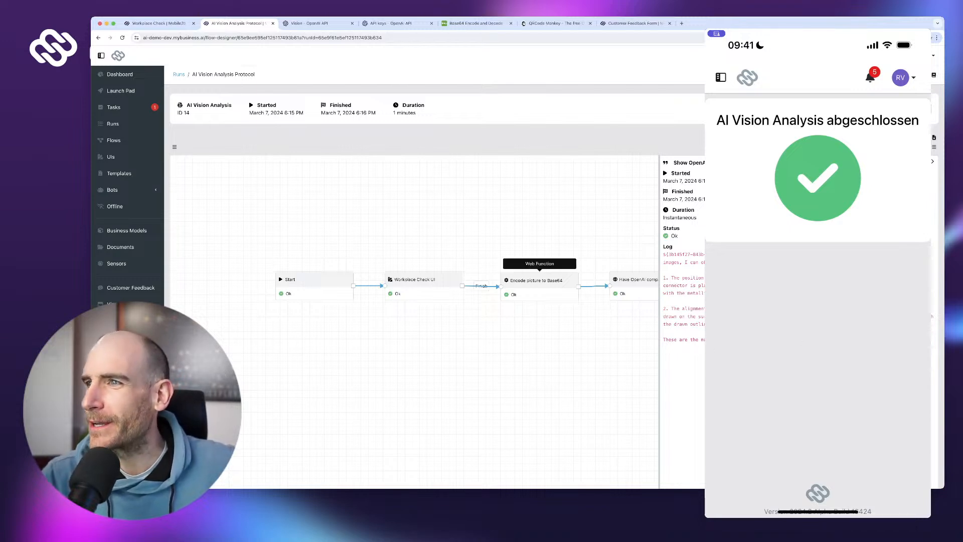
{"action": "left_click", "coordinate": [539, 281]}
{"action": "left_click", "coordinate": [424, 280]}
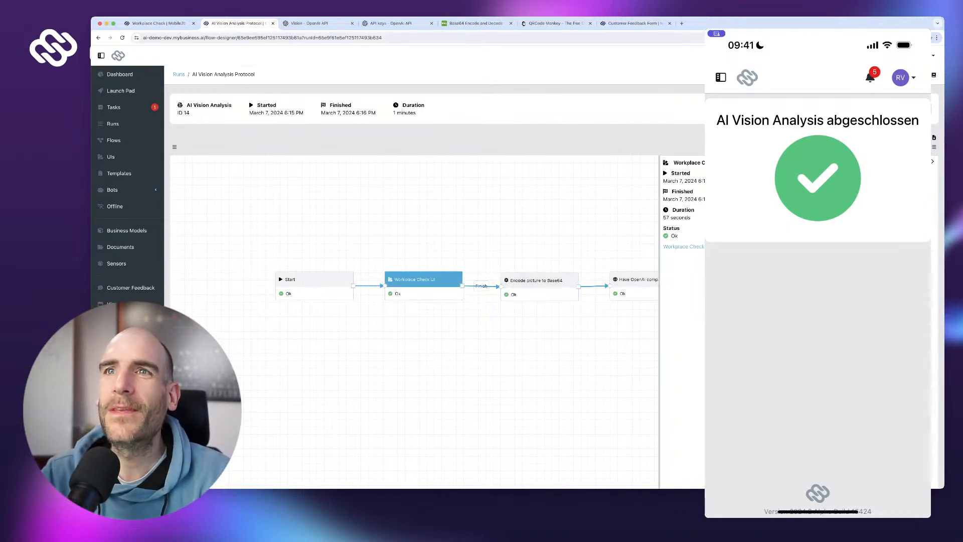
{"action": "left_click", "coordinate": [683, 246]}
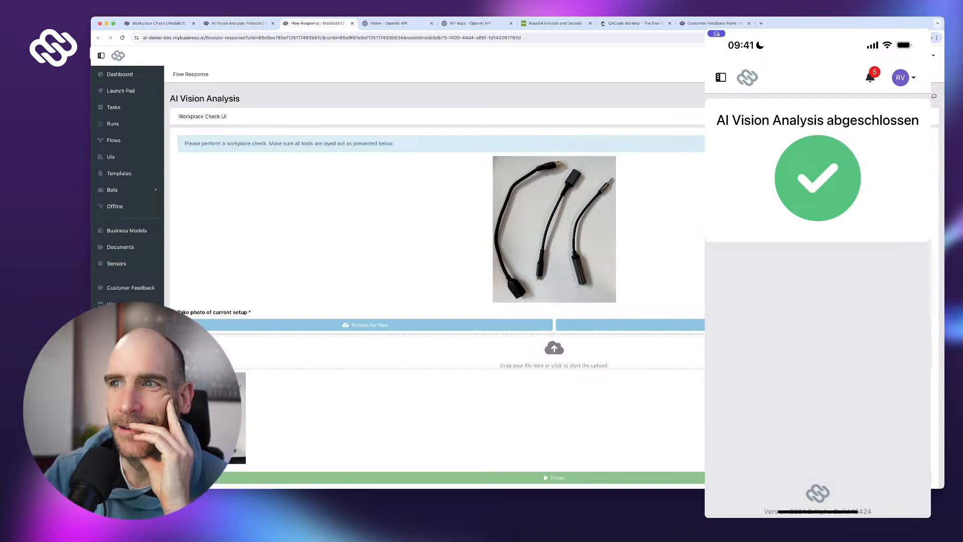
{"action": "scroll", "coordinate": [436, 276], "scroll_direction": "down", "scroll_amount": 1}
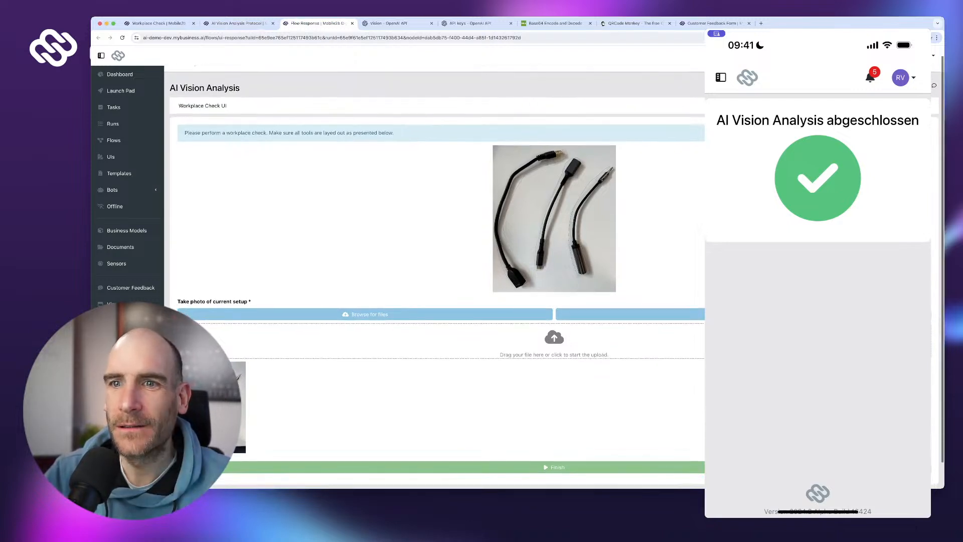
{"action": "scroll", "coordinate": [437, 275], "scroll_direction": "down", "scroll_amount": 1}
{"action": "left_click", "coordinate": [215, 404]}
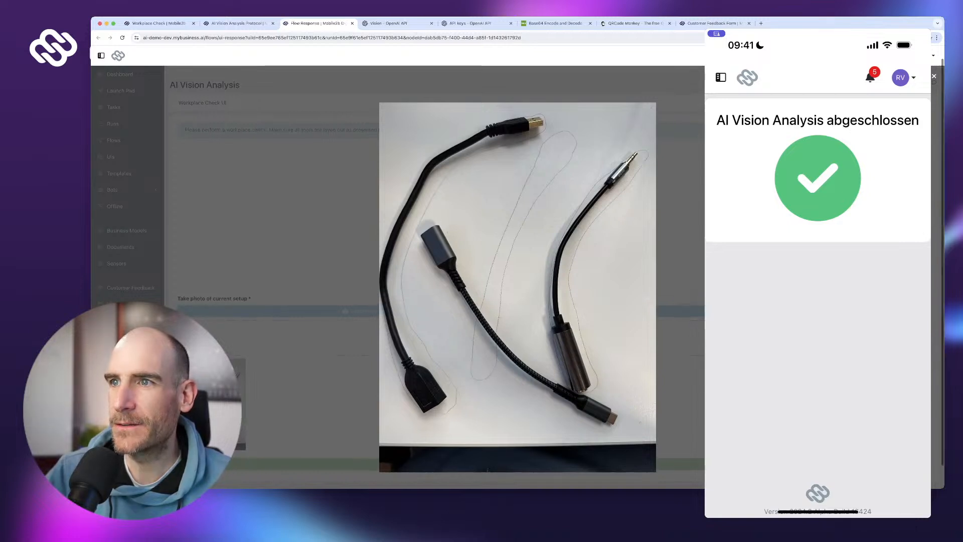
- Compare the enlarged reference and uploaded cable photos, then return to run 14's protocol tab
{"action": "key", "text": "Escape"}
{"action": "scroll", "coordinate": [437, 276], "scroll_direction": "up", "scroll_amount": 1}
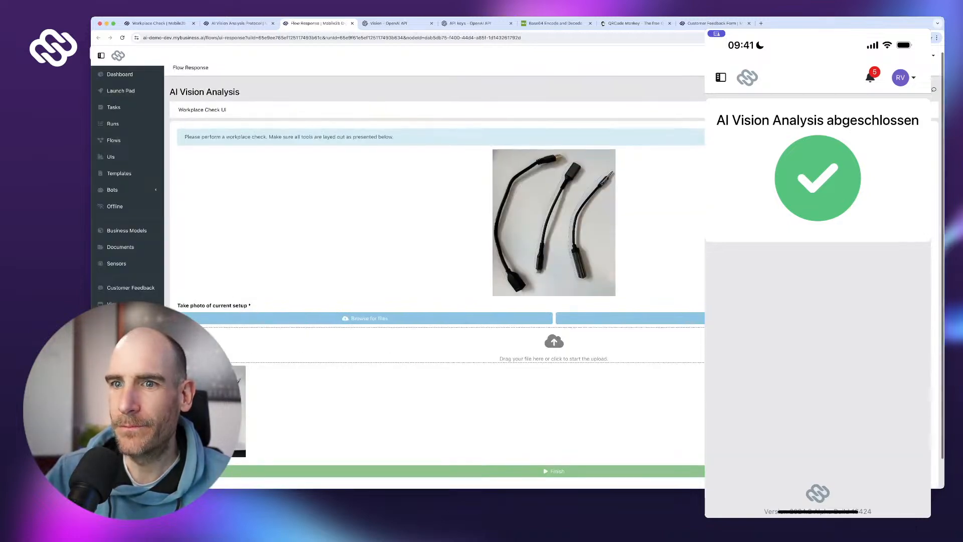
{"action": "scroll", "coordinate": [436, 276], "scroll_direction": "up", "scroll_amount": 1}
{"action": "scroll", "coordinate": [436, 276], "scroll_direction": "down", "scroll_amount": 1}
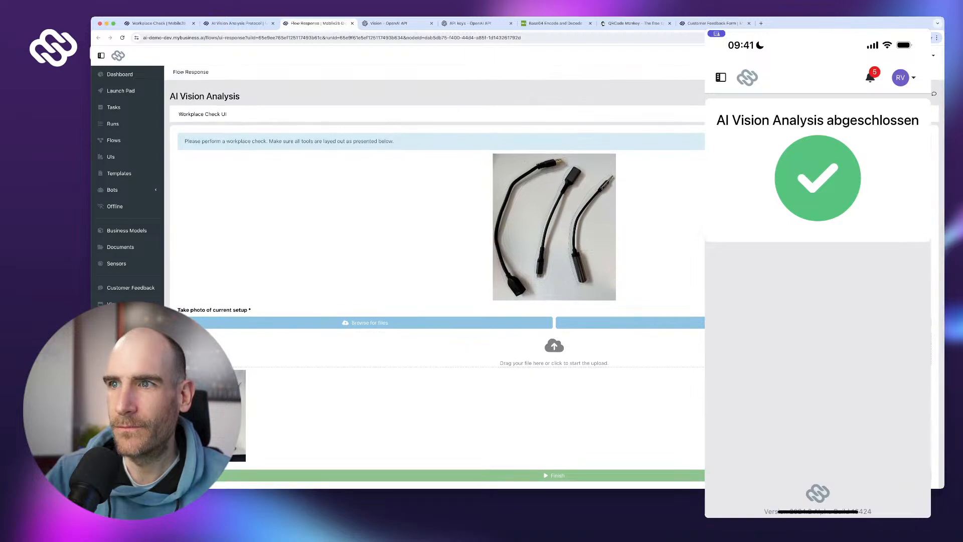
{"action": "left_click", "coordinate": [554, 227]}
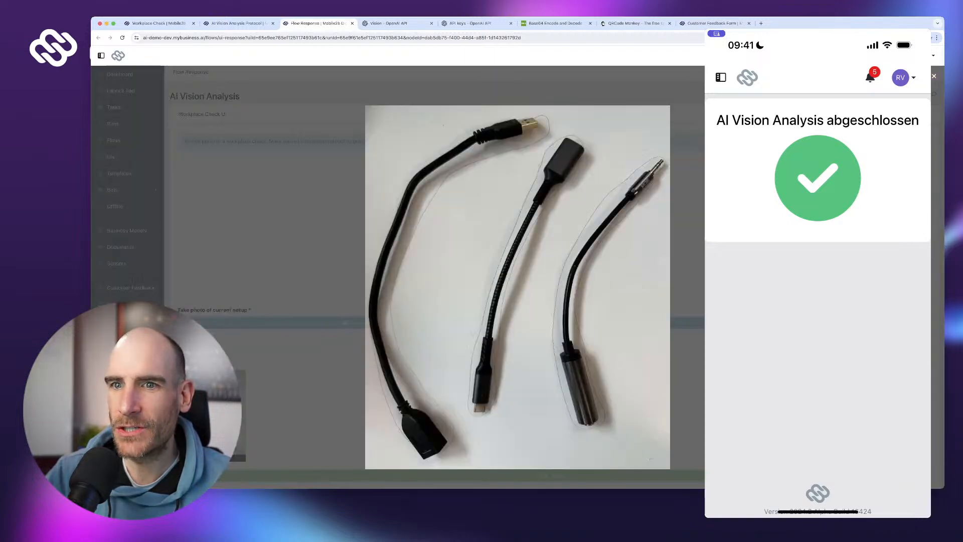
{"action": "left_click", "coordinate": [213, 415]}
{"action": "left_click", "coordinate": [213, 415]}
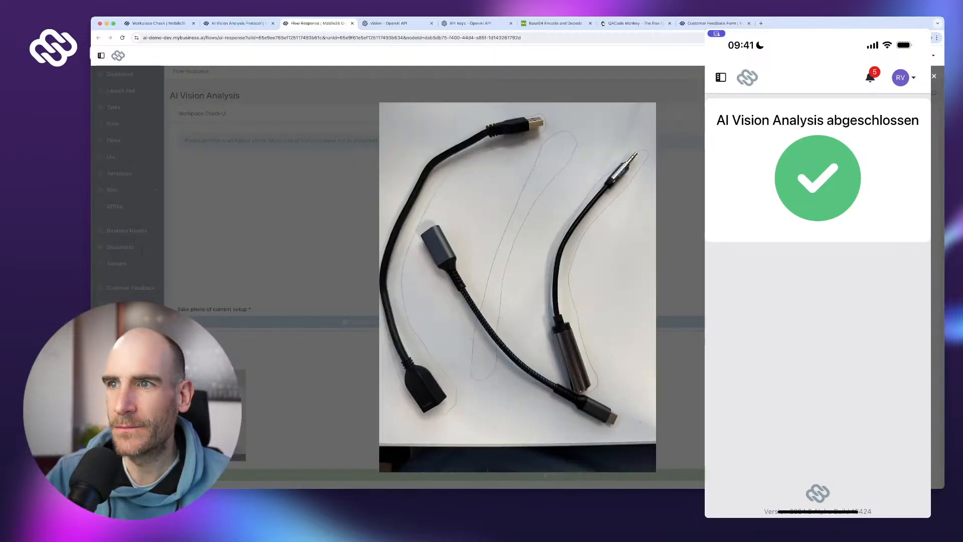
{"action": "key", "text": "Escape"}
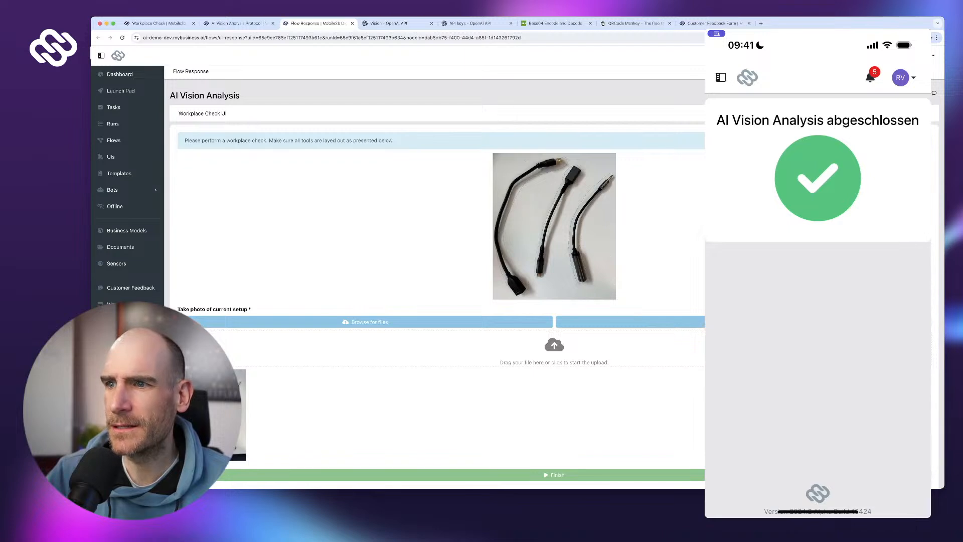
{"action": "left_click", "coordinate": [554, 227]}
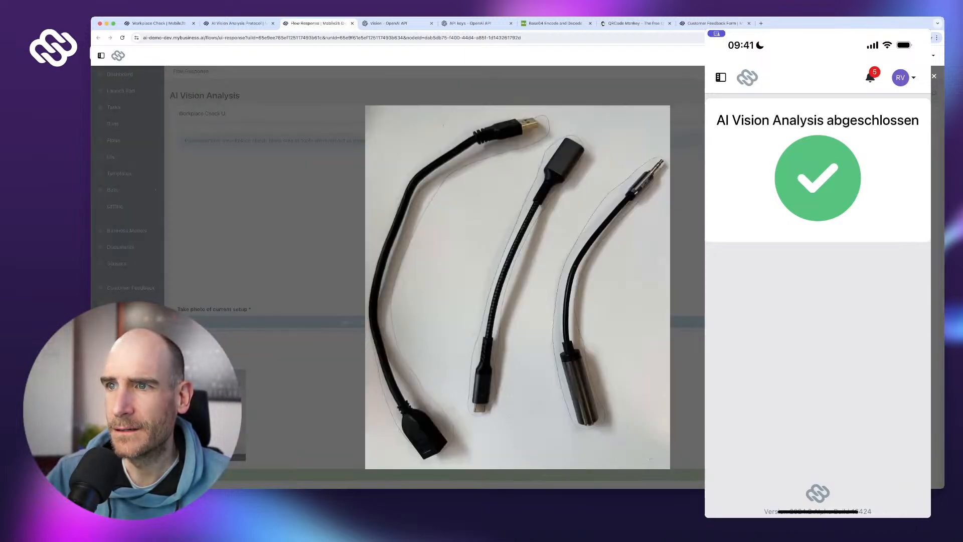
{"action": "key", "text": "Escape"}
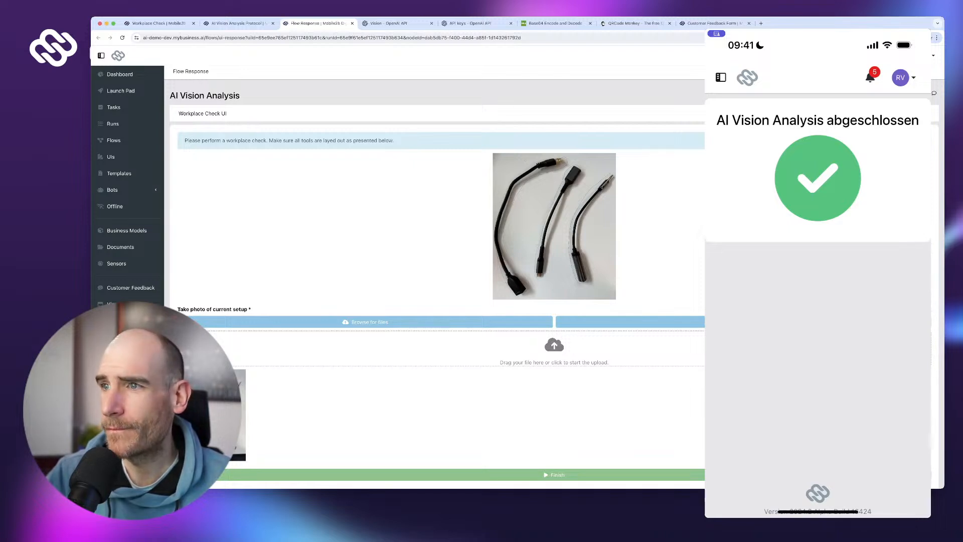
{"action": "left_click", "coordinate": [237, 23]}
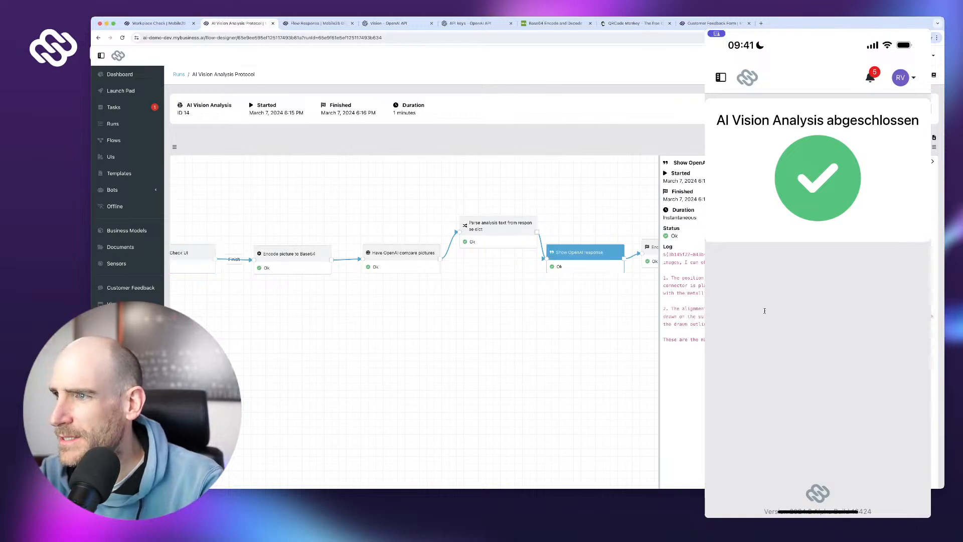
- Mark the analysis log's first point and check it against the reference and uploaded photos
{"action": "left_click_drag", "start_coordinate": [671, 277], "coordinate": [701, 293]}
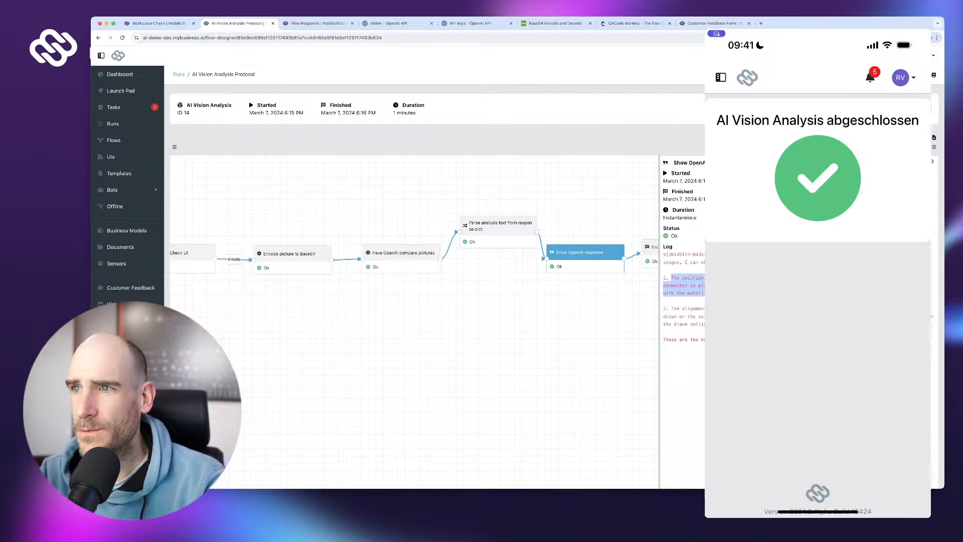
{"action": "left_click", "coordinate": [316, 23]}
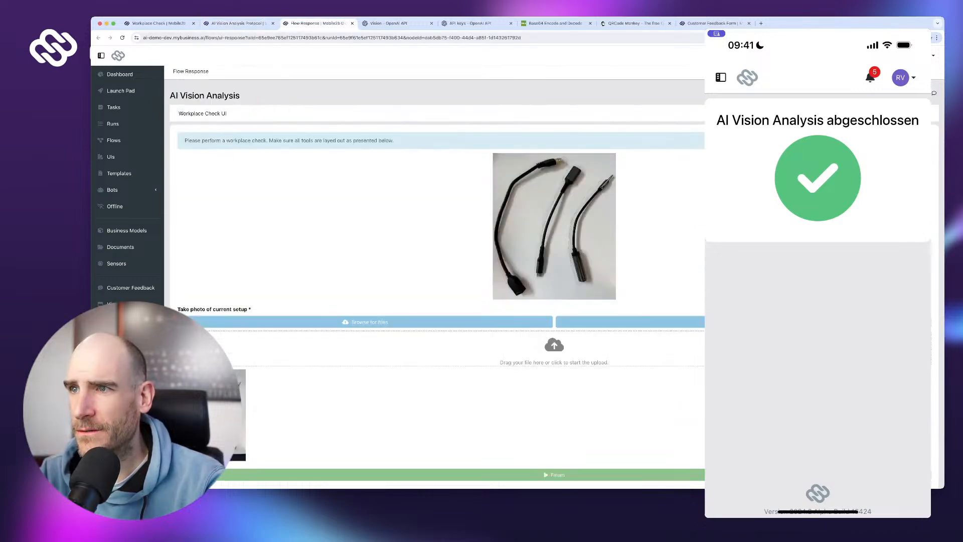
{"action": "left_click", "coordinate": [554, 226]}
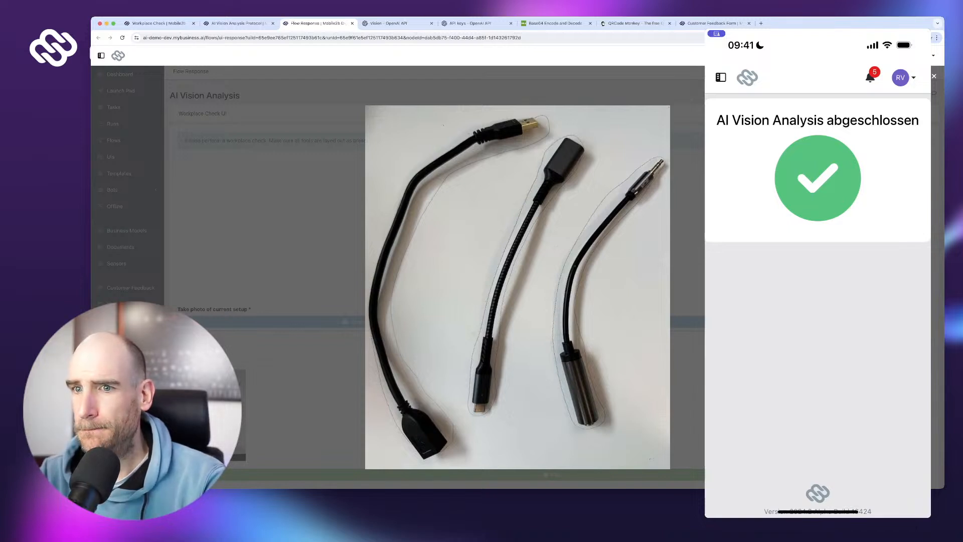
{"action": "key", "text": "Escape"}
{"action": "left_click", "coordinate": [215, 414]}
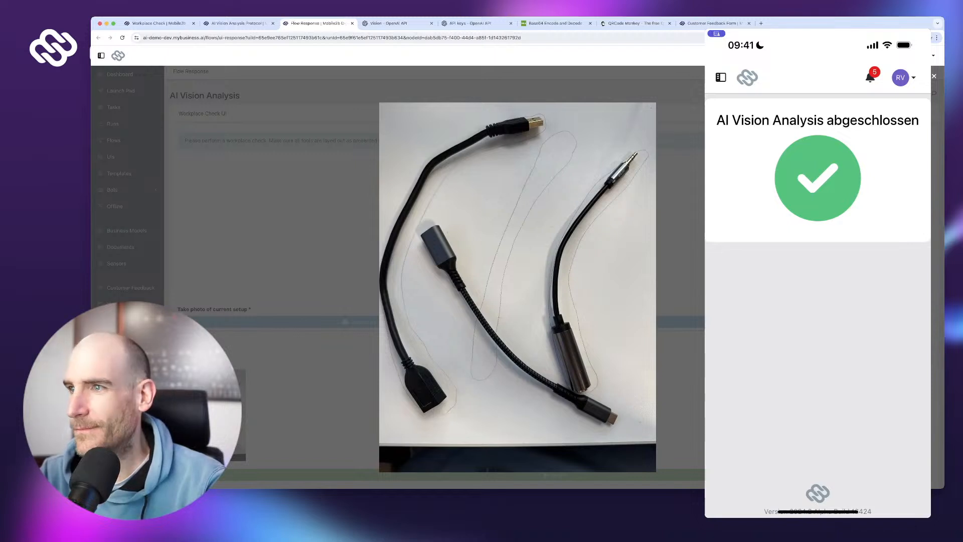
{"action": "left_click", "coordinate": [238, 23]}
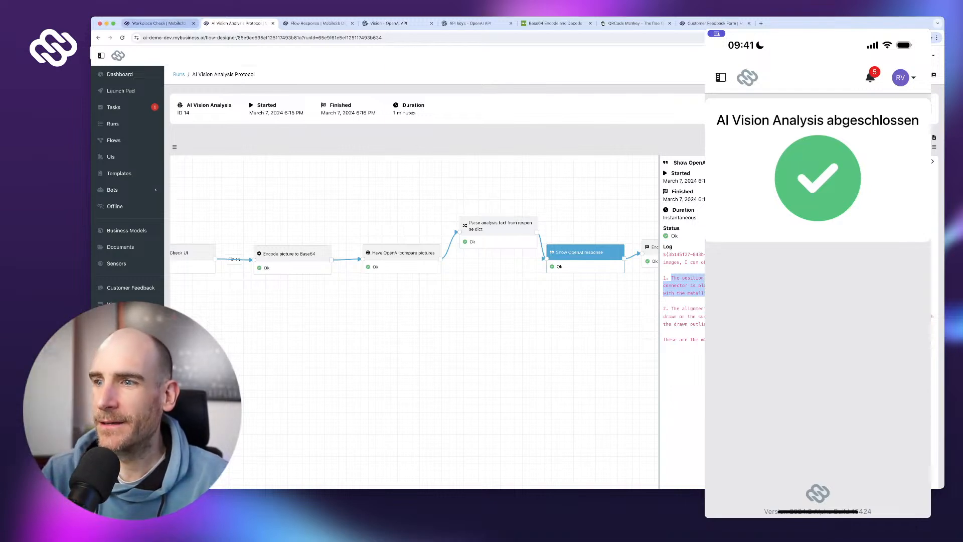
- Compare the two cable photos once more, close the preview, and go to the Flows list
{"action": "left_click", "coordinate": [315, 23]}
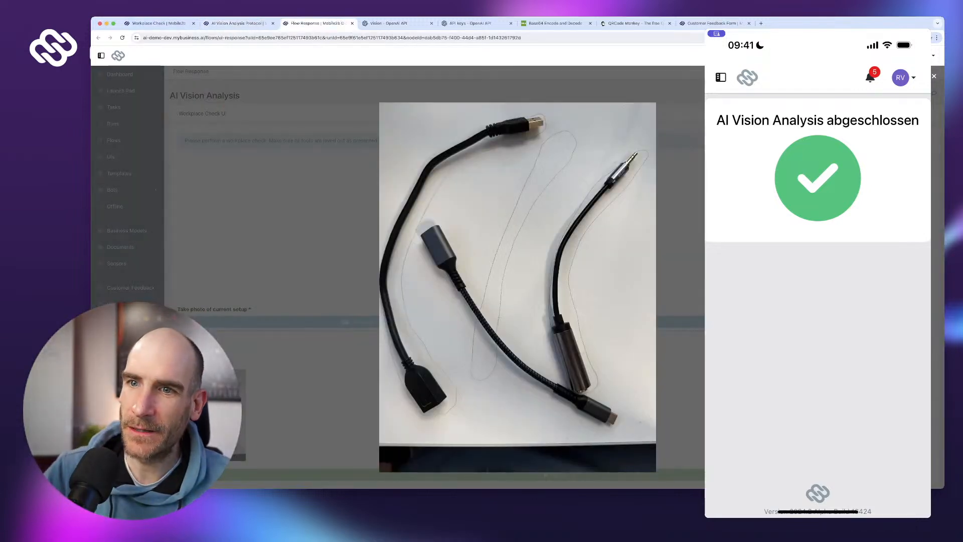
{"action": "key", "text": "Escape"}
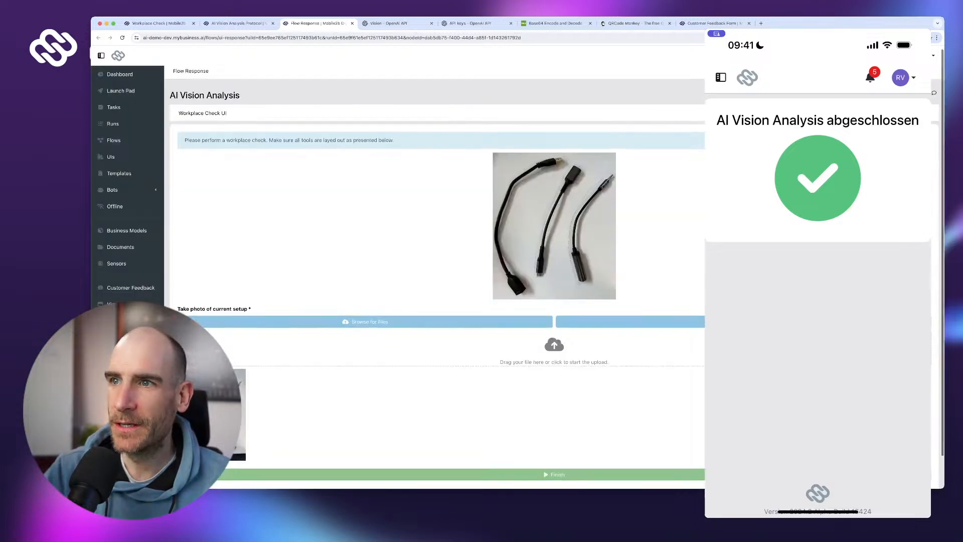
{"action": "scroll", "coordinate": [554, 221], "scroll_direction": "down", "scroll_amount": 1}
{"action": "left_click", "coordinate": [554, 191]}
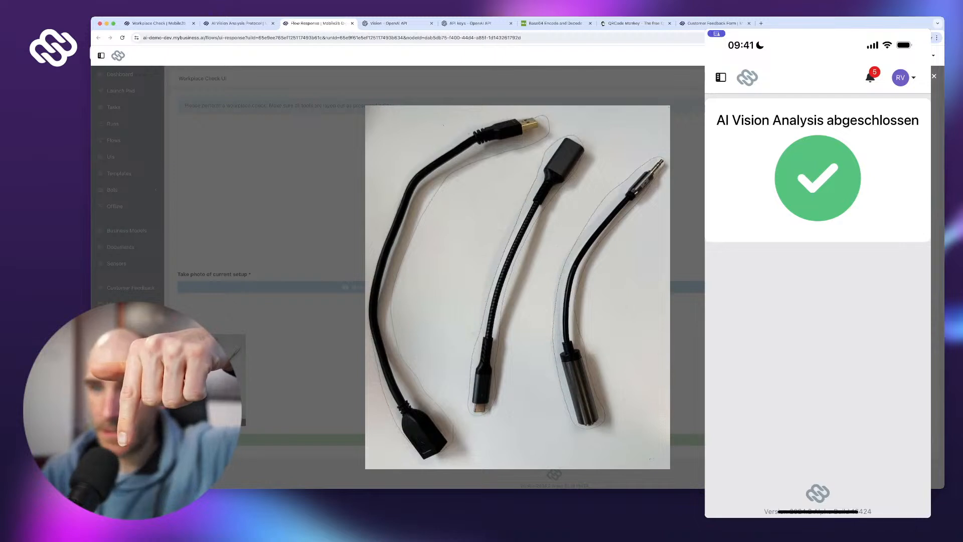
{"action": "scroll", "coordinate": [517, 275], "scroll_direction": "up", "scroll_amount": 1}
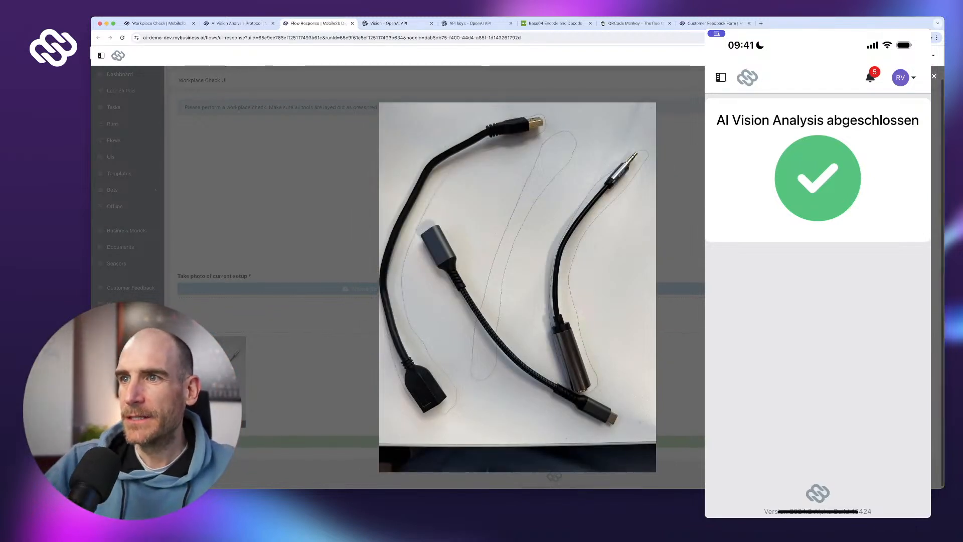
{"action": "scroll", "coordinate": [517, 287], "scroll_direction": "up", "scroll_amount": 1}
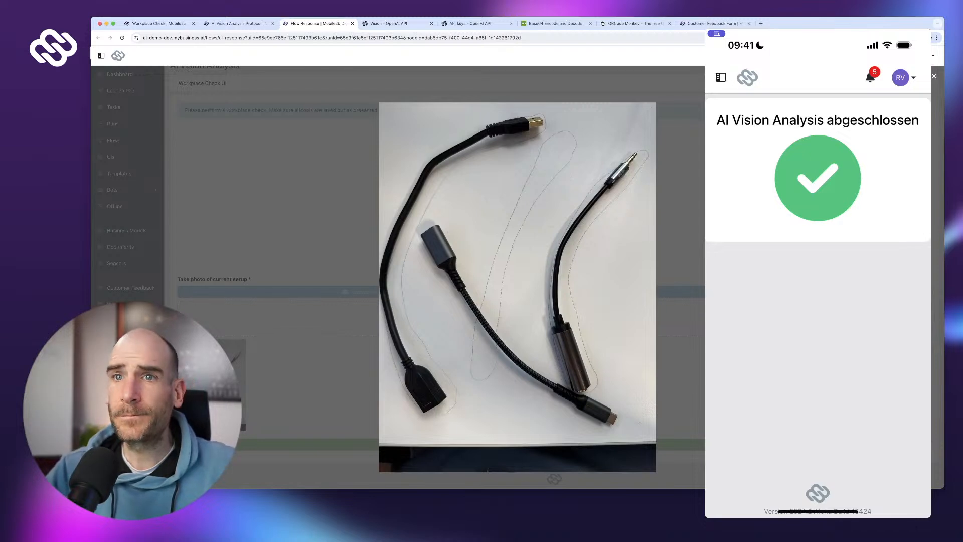
{"action": "key", "text": "Escape"}
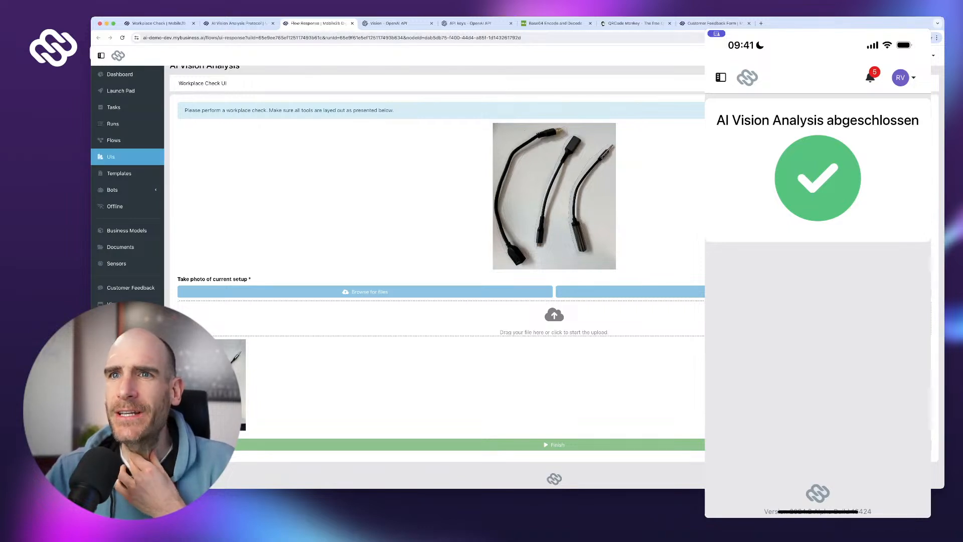
{"action": "left_click", "coordinate": [113, 139]}
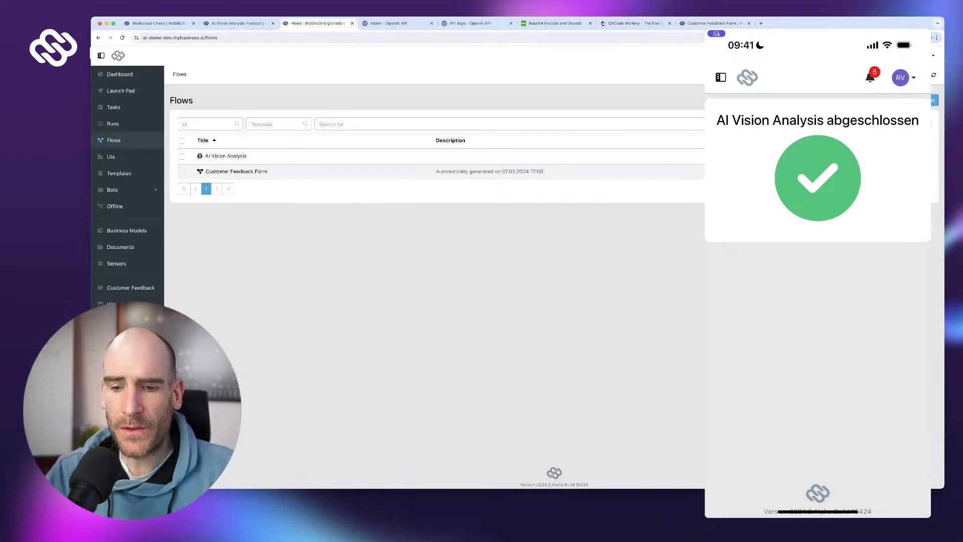
- Open the AI Vision Analysis flow in the designer and pan across its nodes
{"action": "left_click", "coordinate": [226, 156]}
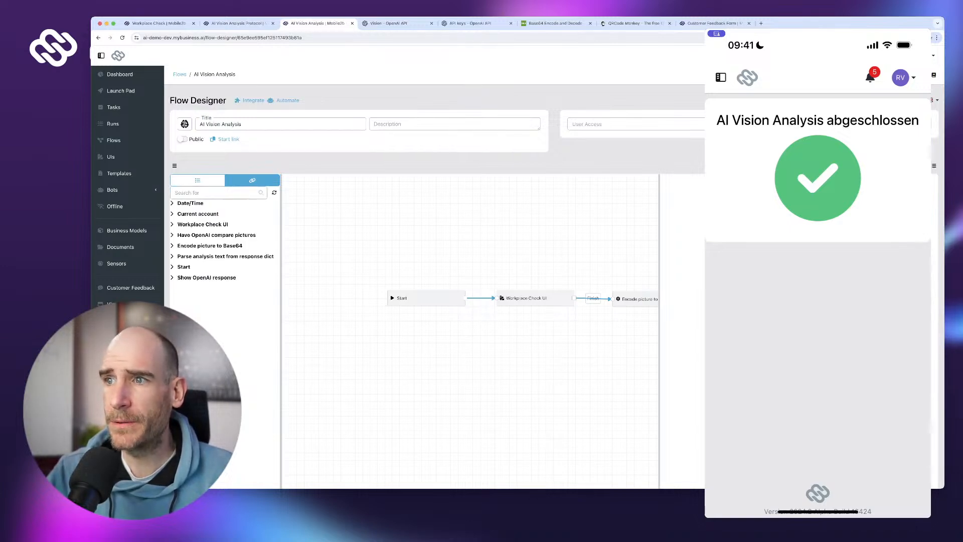
{"action": "left_click_drag", "start_coordinate": [552, 361], "coordinate": [334, 368]}
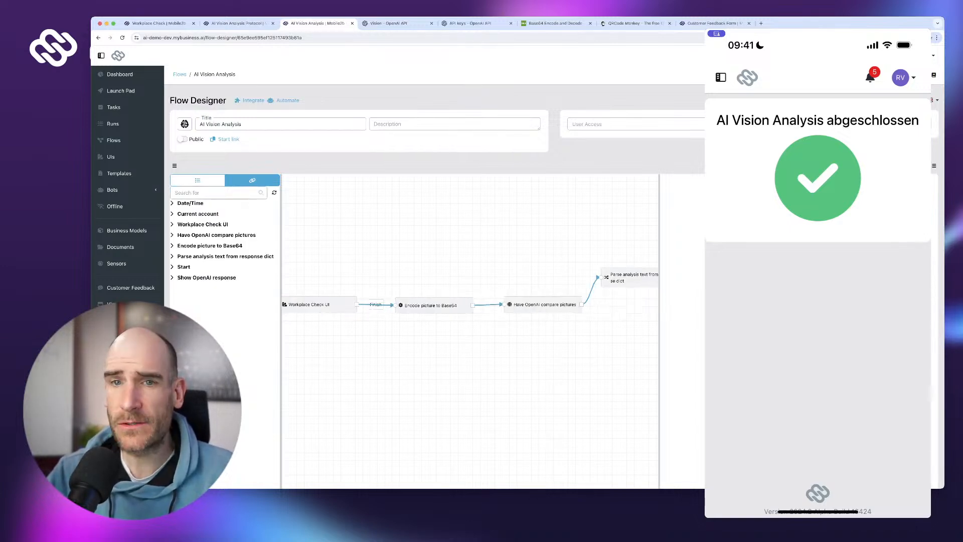
{"action": "left_click_drag", "start_coordinate": [526, 361], "coordinate": [413, 372]}
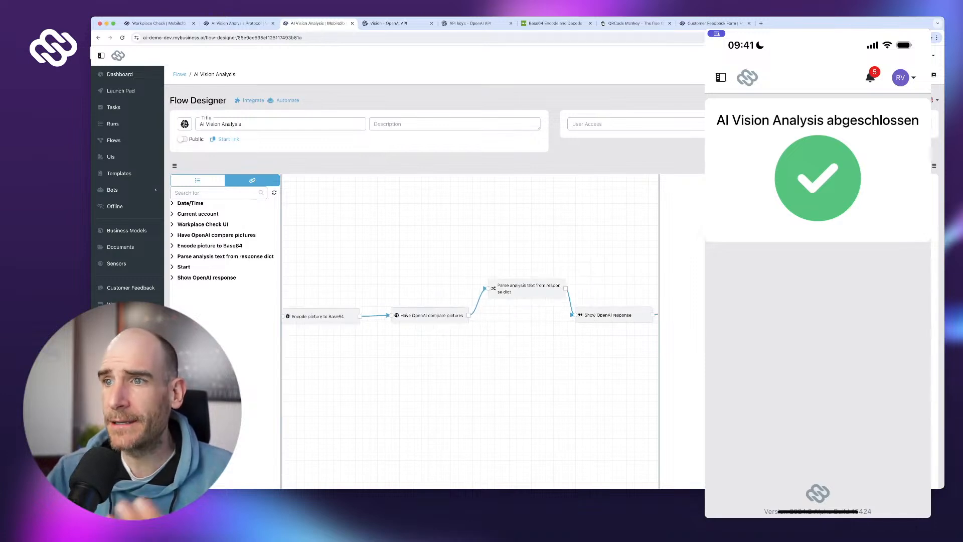
{"action": "left_click_drag", "start_coordinate": [527, 368], "coordinate": [421, 366]}
{"action": "left_click_drag", "start_coordinate": [501, 368], "coordinate": [457, 360]}
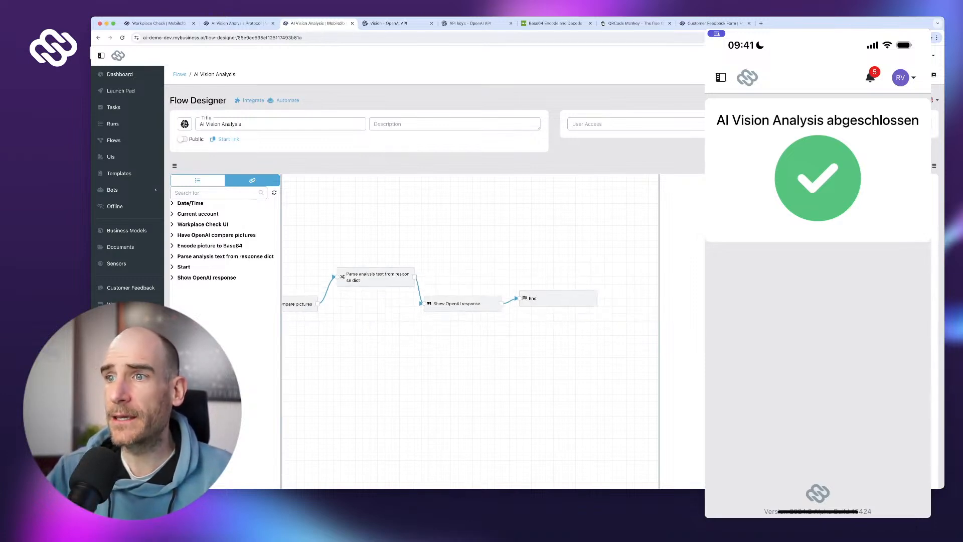
- Move the End, Show OpenAI response and Parse analysis nodes right, then select Have OpenAI compare pictures
{"action": "left_click_drag", "start_coordinate": [552, 298], "coordinate": [613, 303]}
{"action": "left_click_drag", "start_coordinate": [462, 303], "coordinate": [507, 303]}
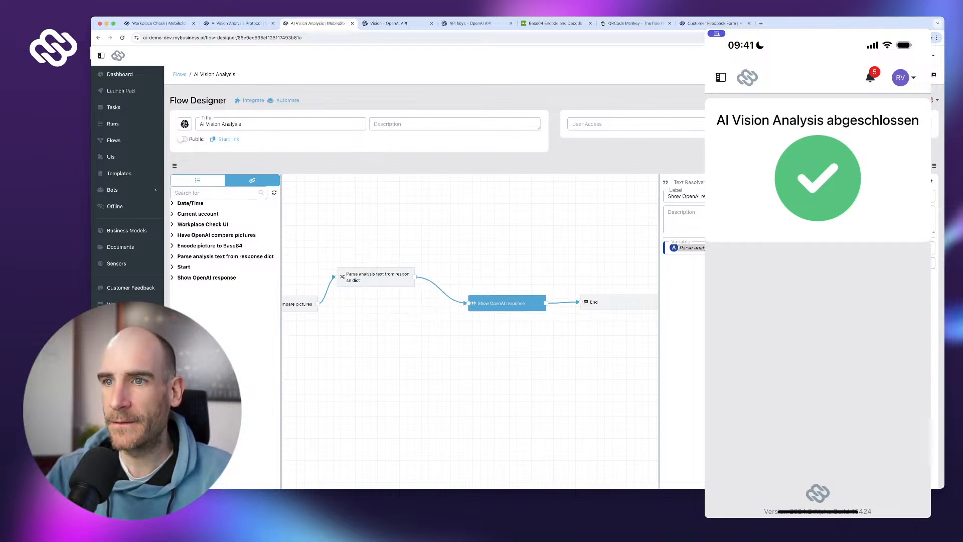
{"action": "left_click", "coordinate": [376, 277]}
{"action": "left_click_drag", "start_coordinate": [376, 277], "coordinate": [393, 301]}
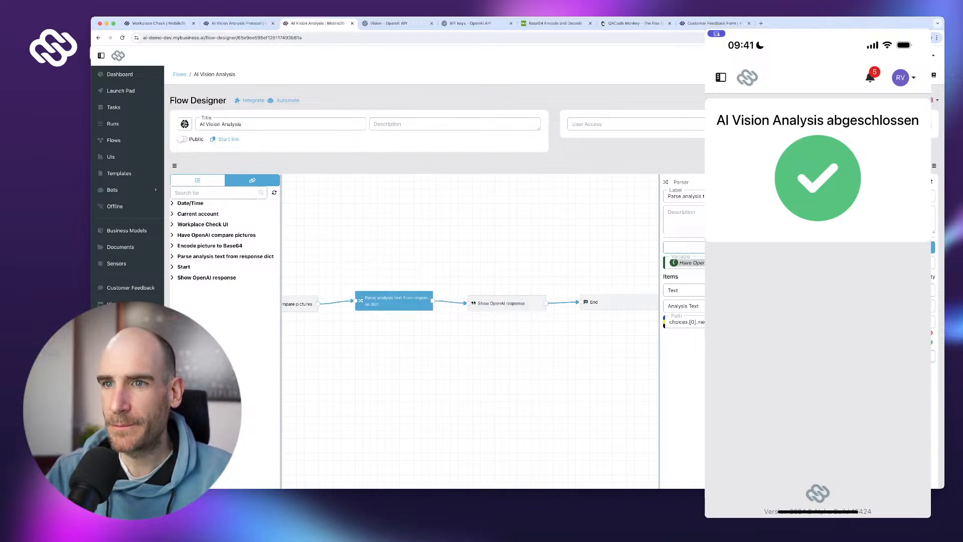
{"action": "scroll", "coordinate": [458, 307], "scroll_direction": "down", "scroll_amount": 1}
{"action": "left_click_drag", "start_coordinate": [323, 336], "coordinate": [383, 335]}
{"action": "left_click", "coordinate": [350, 304]}
- Scroll to the JSON editor and read the compare-pictures prompt line from start to end
{"action": "scroll", "coordinate": [819, 367], "scroll_direction": "down", "scroll_amount": 3}
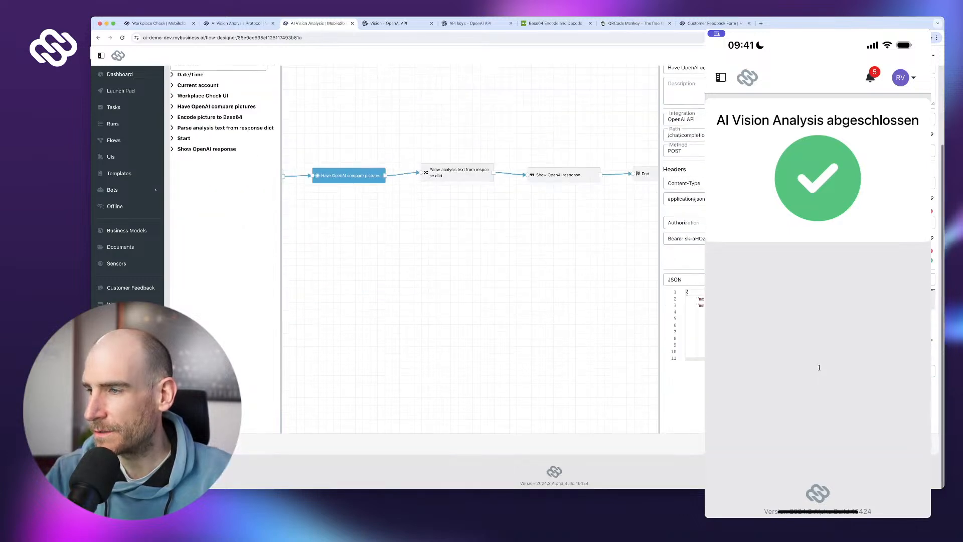
{"action": "scroll", "coordinate": [819, 367], "scroll_direction": "down", "scroll_amount": 2}
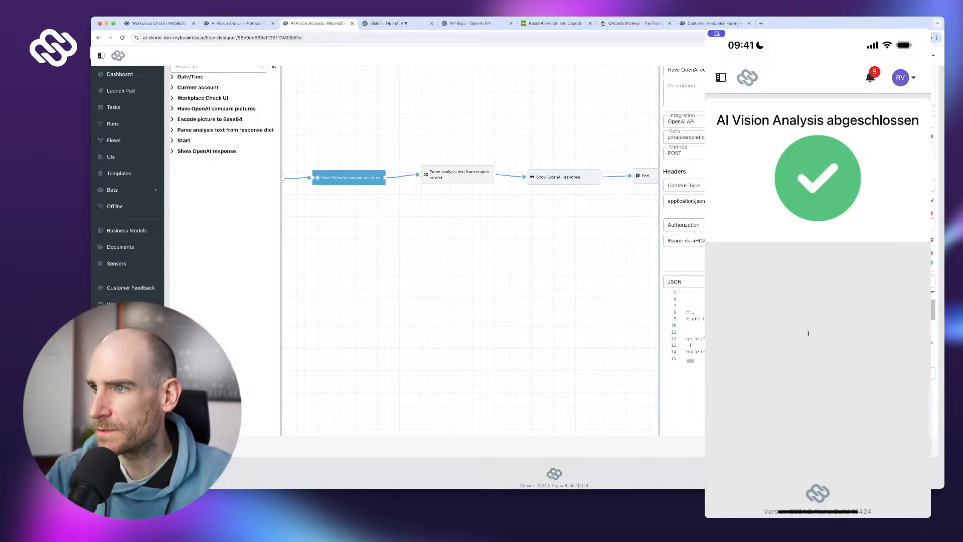
{"action": "scroll", "coordinate": [811, 343], "scroll_direction": "right", "scroll_amount": 5}
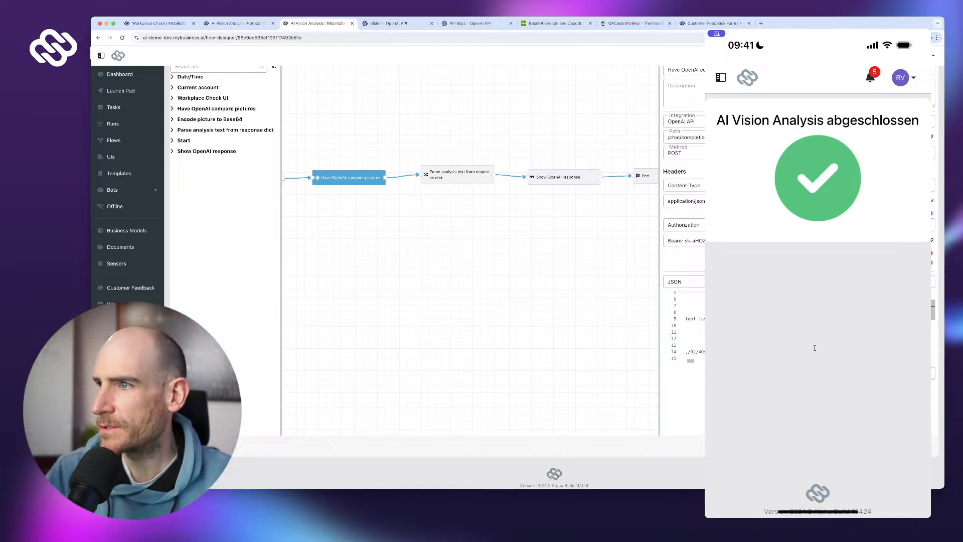
{"action": "scroll", "coordinate": [814, 347], "scroll_direction": "right", "scroll_amount": 10}
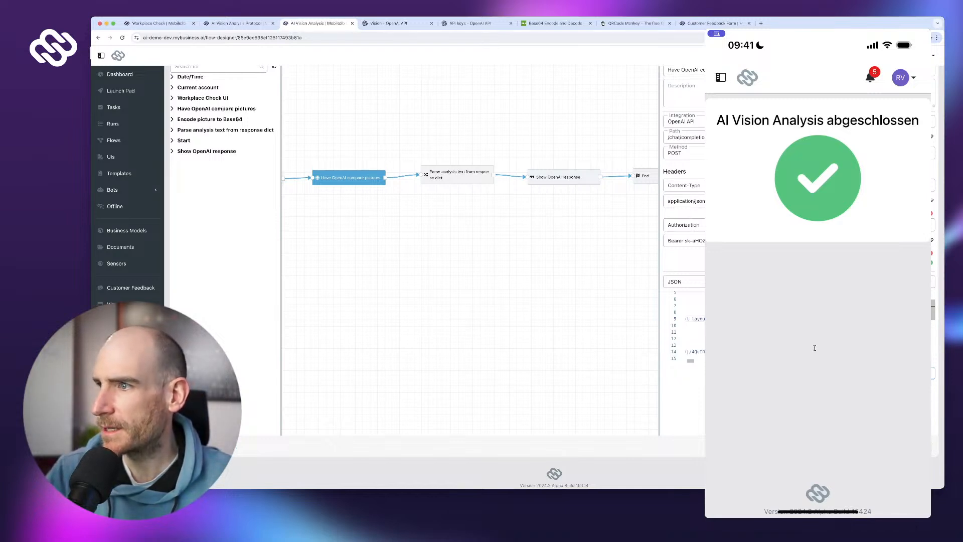
{"action": "scroll", "coordinate": [859, 341], "scroll_direction": "right", "scroll_amount": 10}
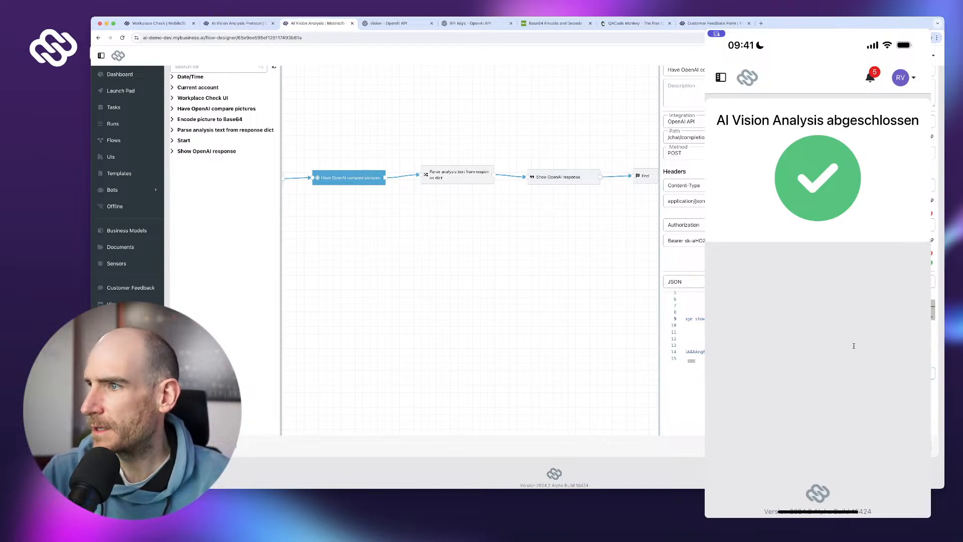
{"action": "scroll", "coordinate": [853, 345], "scroll_direction": "right", "scroll_amount": 10}
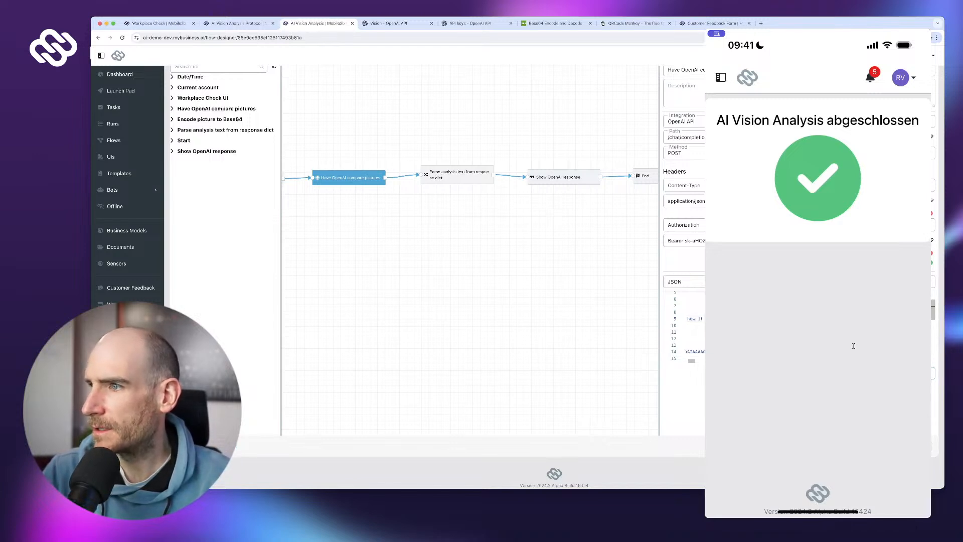
{"action": "scroll", "coordinate": [821, 342], "scroll_direction": "right", "scroll_amount": 5}
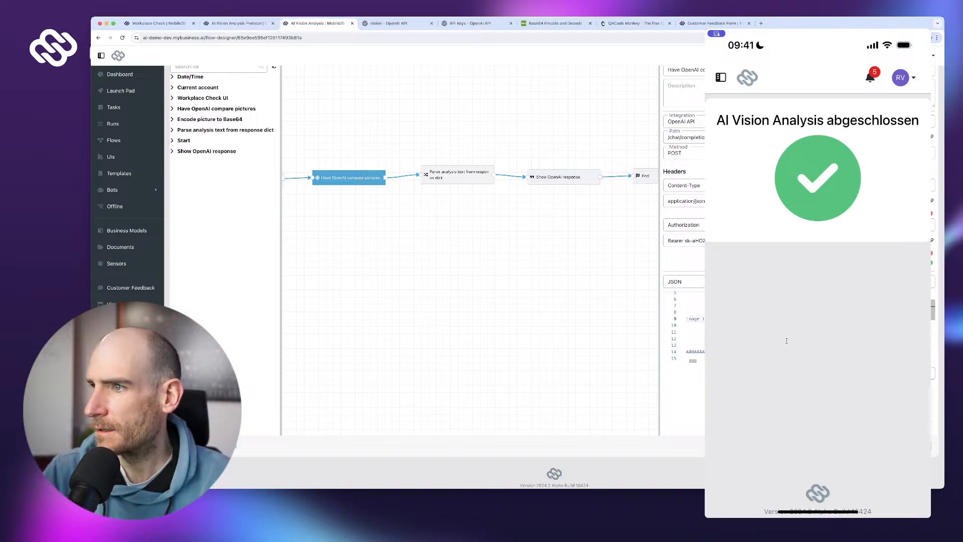
{"action": "scroll", "coordinate": [790, 340], "scroll_direction": "right", "scroll_amount": 5}
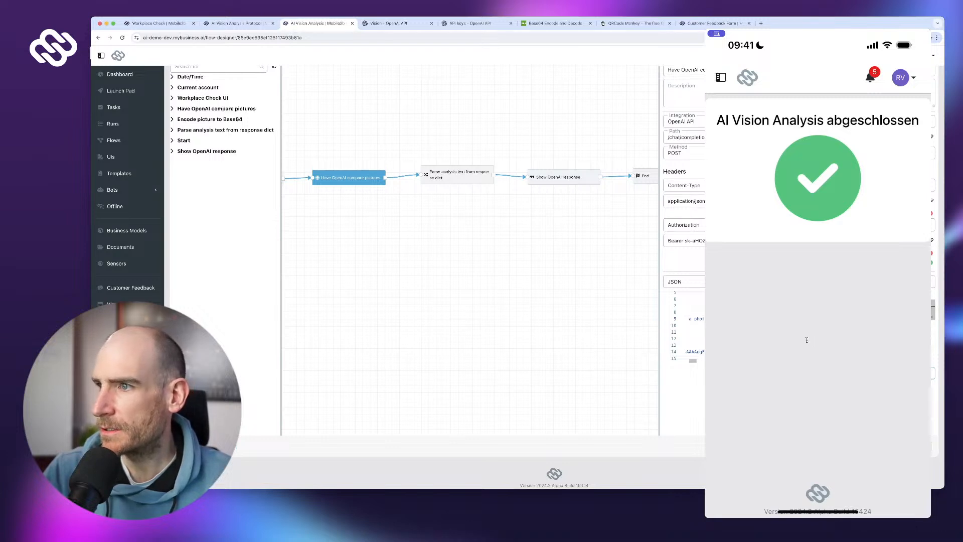
{"action": "scroll", "coordinate": [818, 341], "scroll_direction": "right", "scroll_amount": 3}
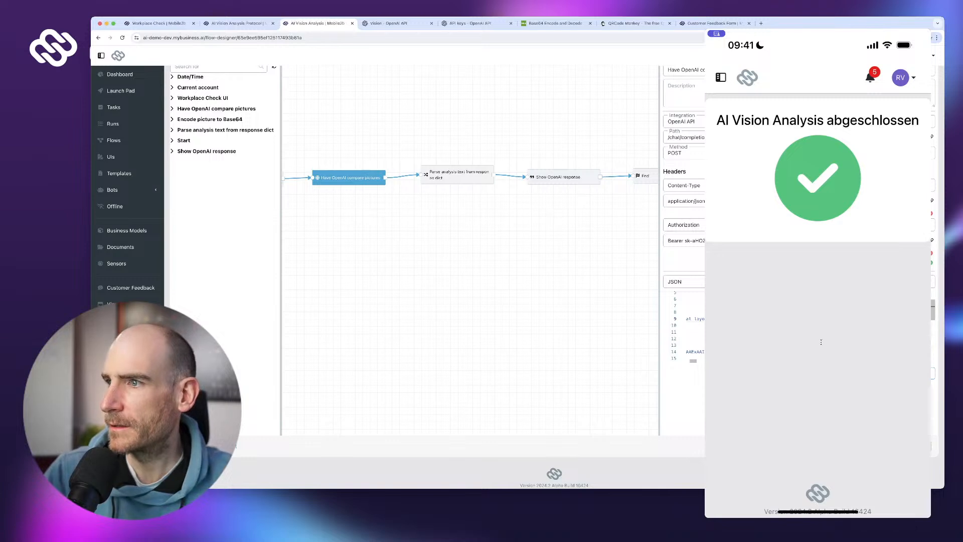
{"action": "scroll", "coordinate": [820, 345], "scroll_direction": "left", "scroll_amount": 1}
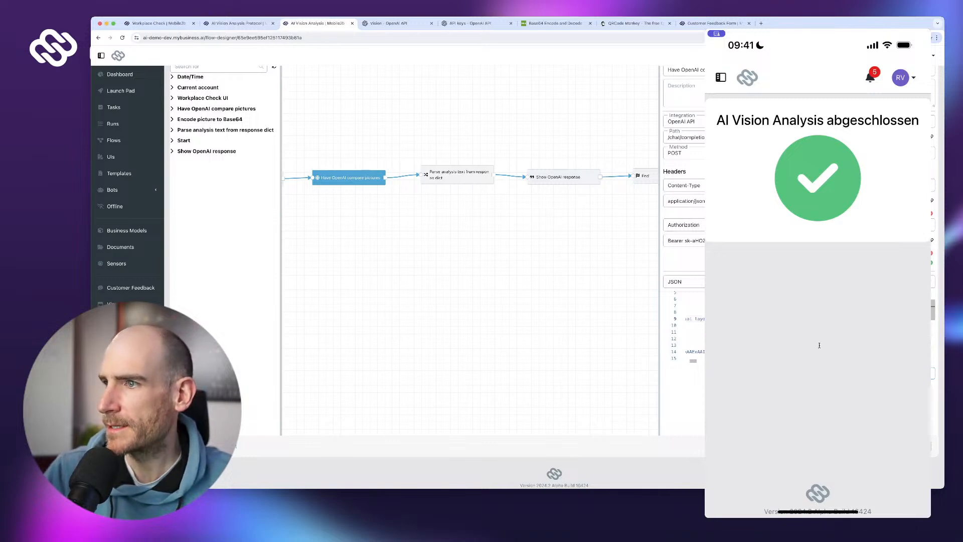
{"action": "scroll", "coordinate": [819, 344], "scroll_direction": "left", "scroll_amount": 4}
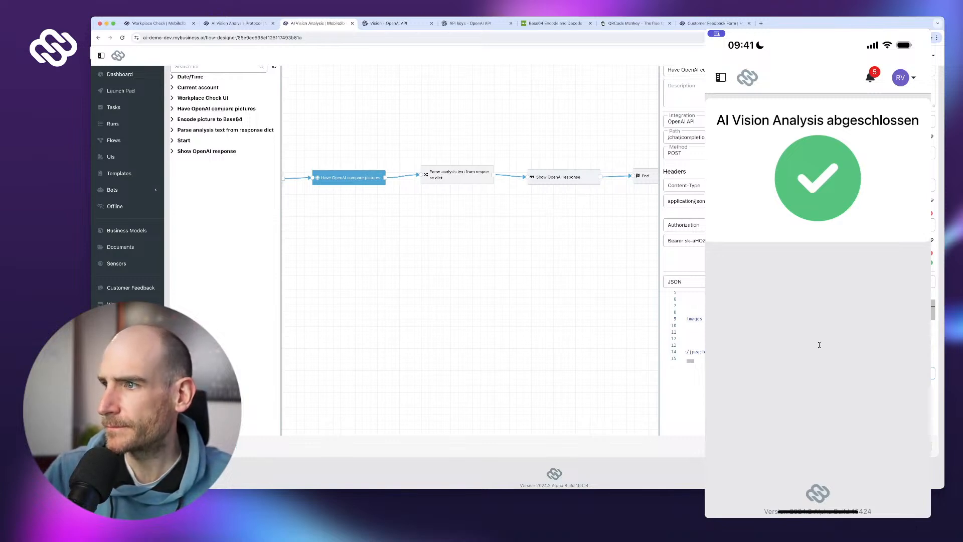
{"action": "scroll", "coordinate": [794, 343], "scroll_direction": "right", "scroll_amount": 4}
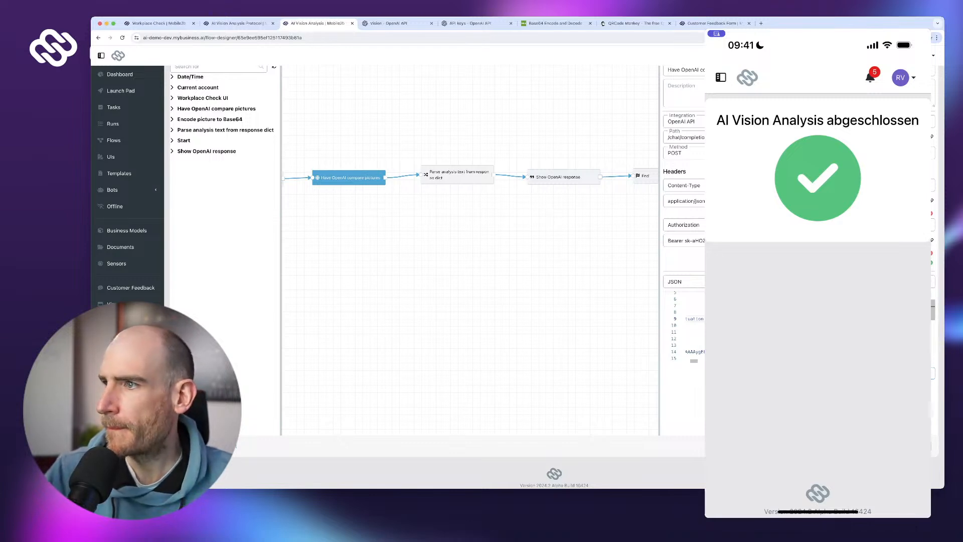
{"action": "key", "text": "super+Left"}
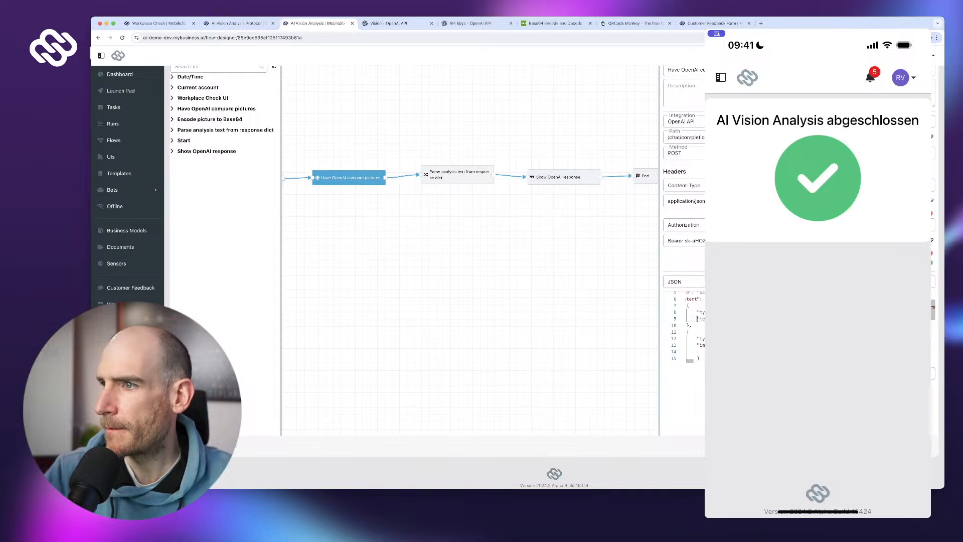
{"action": "key", "text": "super+Right"}
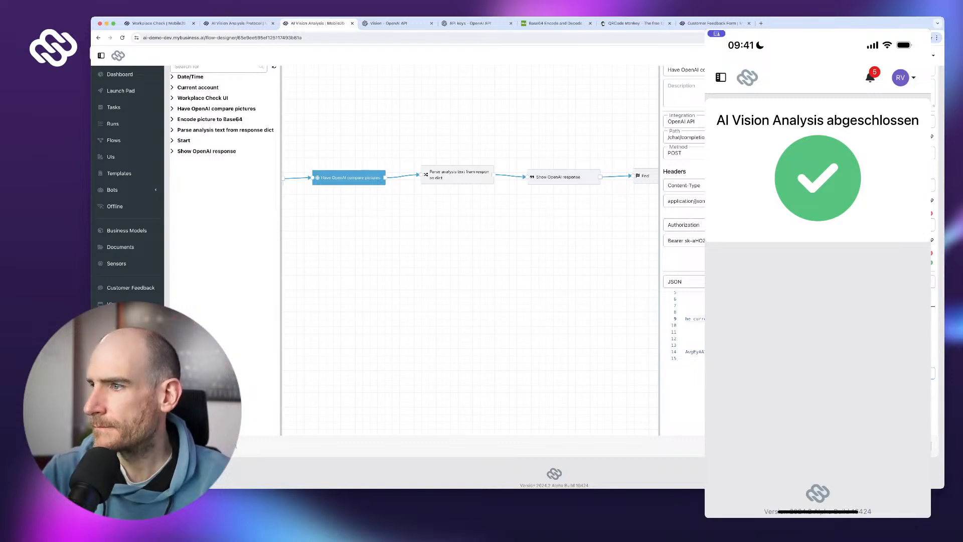
- Publish the untested AI Vision Analysis flow, confirming in the Publish flow dialog
{"action": "left_click", "coordinate": [917, 446]}
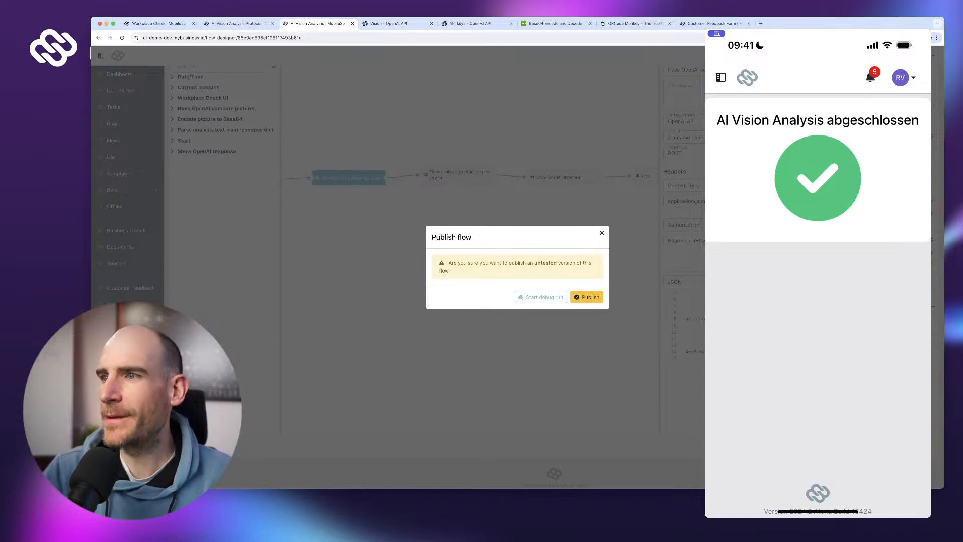
{"action": "left_click", "coordinate": [587, 296]}
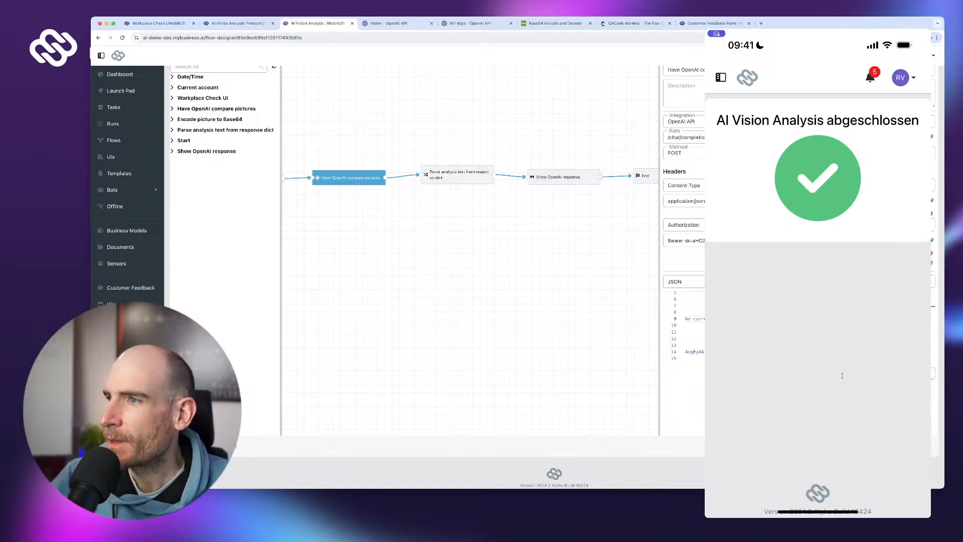
- Publish the AI Vision Analysis flow a second time and confirm the untested version
{"action": "scroll", "coordinate": [813, 341], "scroll_direction": "right", "scroll_amount": 2}
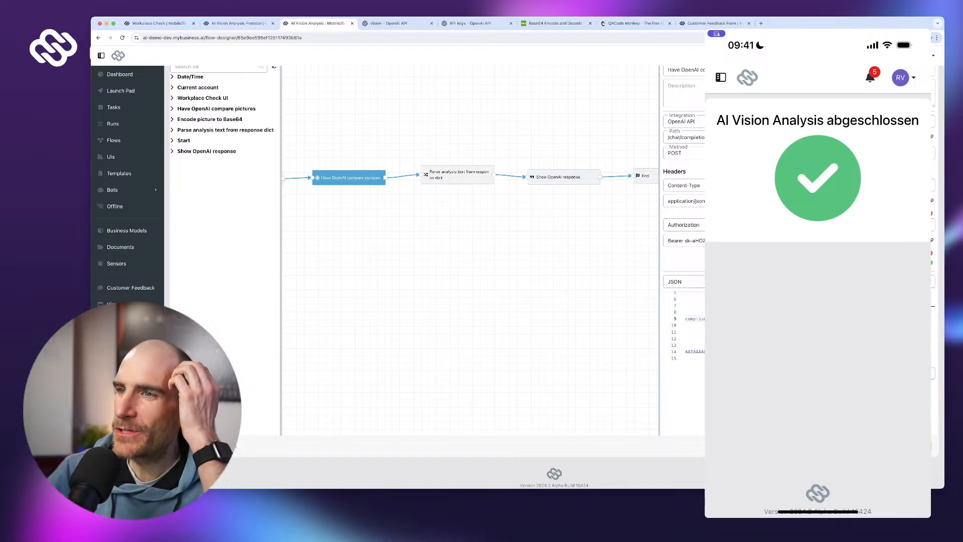
{"action": "left_click", "coordinate": [914, 446]}
{"action": "left_click", "coordinate": [586, 296]}
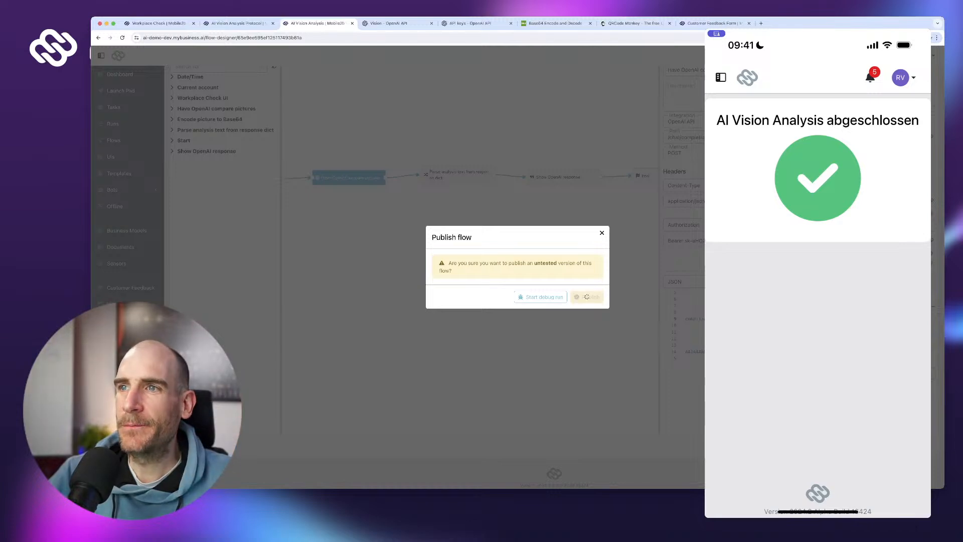
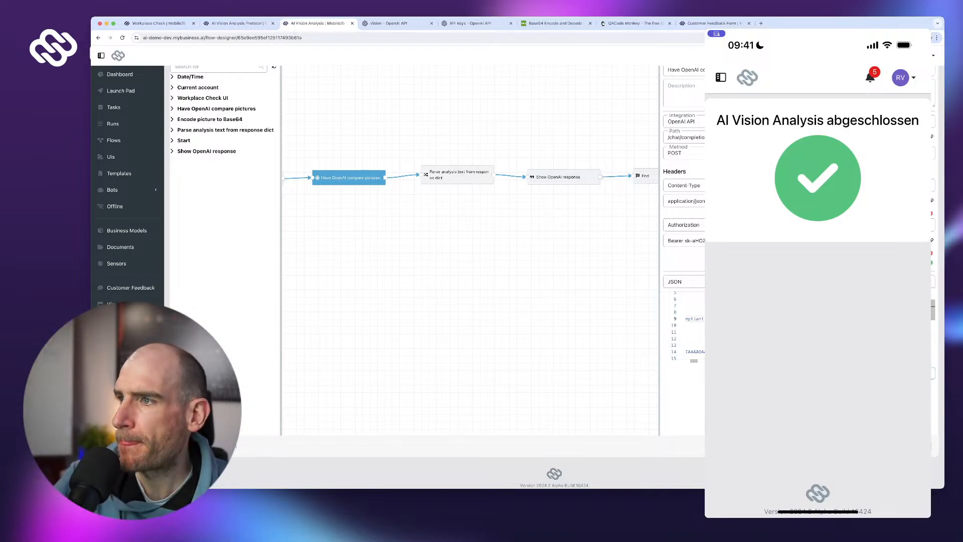
- Read further along the compare-pictures prompt line in the request JSON
{"action": "key", "text": "Right"}
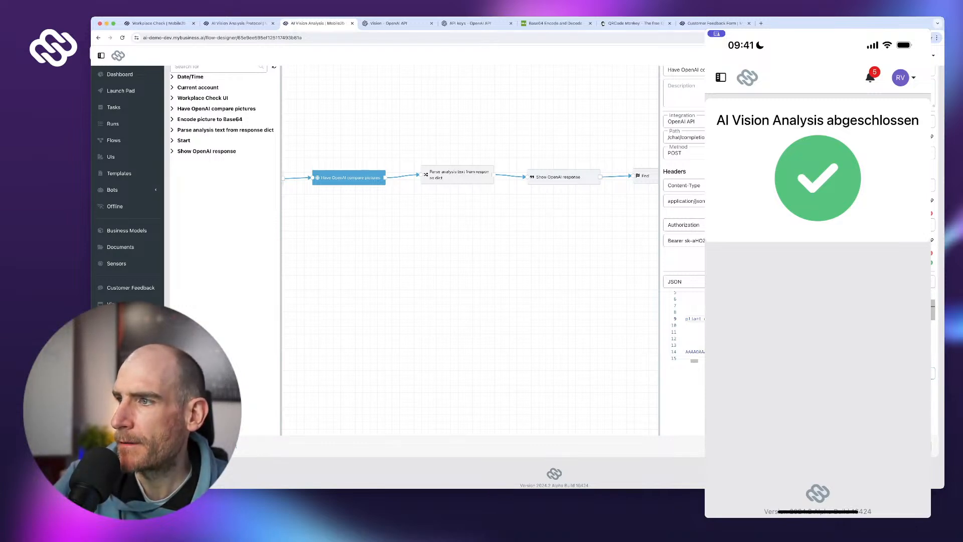
{"action": "key", "text": "Right"}
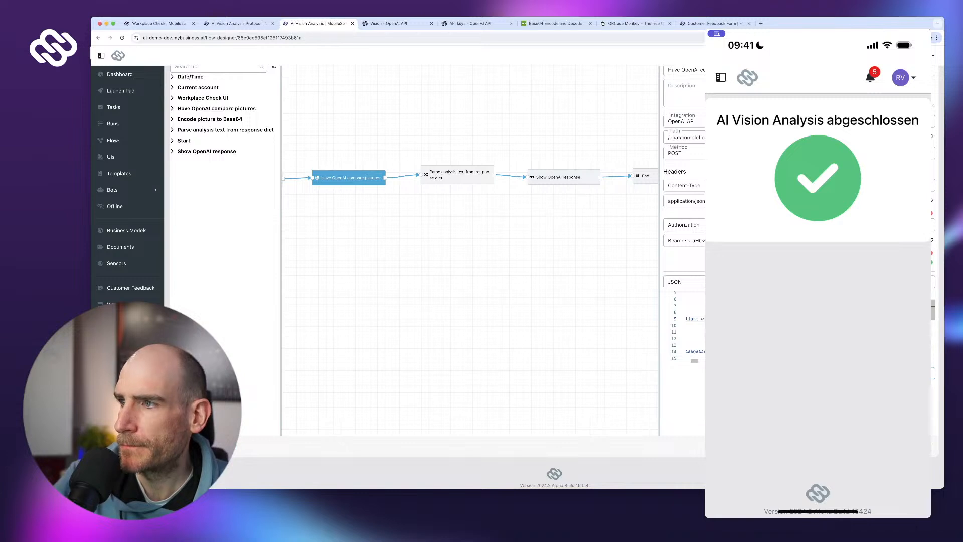
{"action": "key", "text": "Right"}
{"action": "key", "text": "Right"}
{"action": "key", "text": "Right"}
{"action": "key", "text": "Right"}
{"action": "key", "text": "Right"}
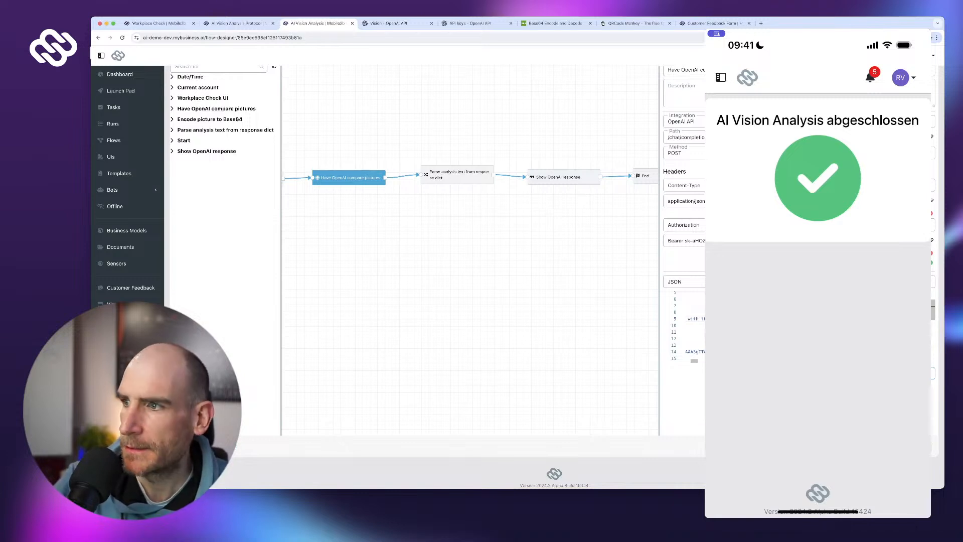
{"action": "key", "text": "Right"}
{"action": "key", "text": "Right"}
{"action": "key", "text": "Right"}
{"action": "key", "text": "Right"}
{"action": "key", "text": "Right"}
{"action": "key", "text": "Right"}
{"action": "key", "text": "Right"}
{"action": "key", "text": "Right"}
{"action": "key", "text": "Right"}
{"action": "key", "text": "Right"}
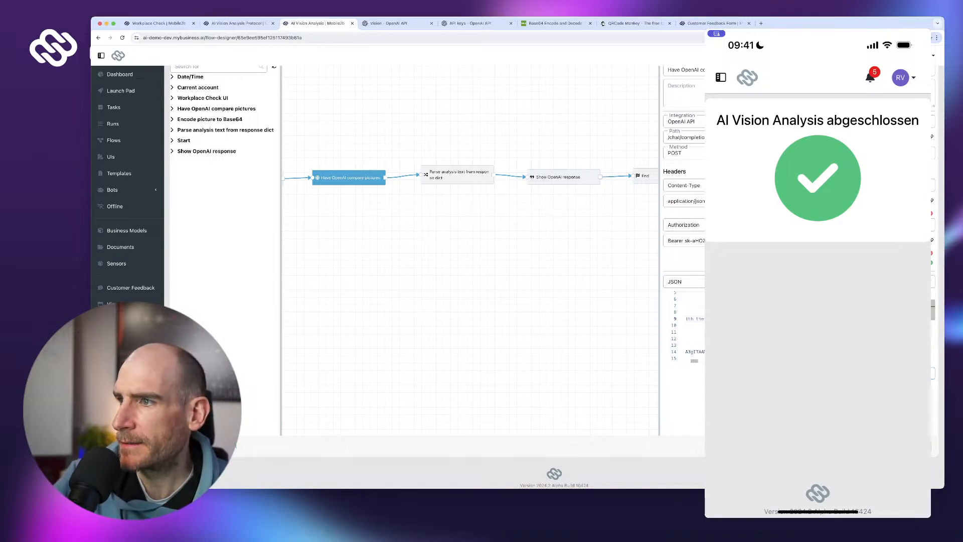
{"action": "key", "text": "Right"}
{"action": "key", "text": "Right"}
{"action": "key", "text": "Right"}
{"action": "key", "text": "Right"}
{"action": "key", "text": "Right"}
{"action": "key", "text": "Right"}
{"action": "key", "text": "Right"}
{"action": "key", "text": "Right"}
{"action": "key", "text": "Right"}
{"action": "key", "text": "Right"}
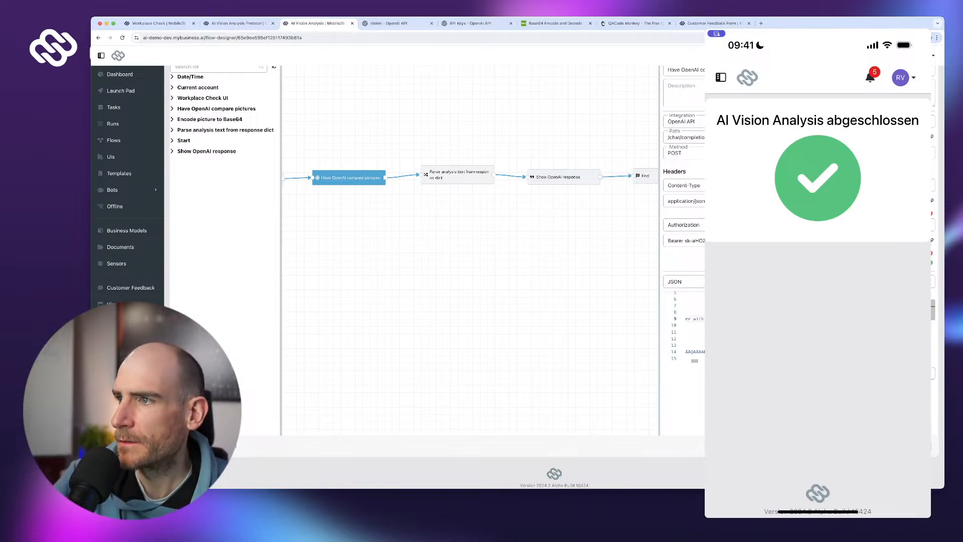
{"action": "key", "text": "Right"}
{"action": "key", "text": "Right"}
{"action": "key", "text": "Right"}
{"action": "key", "text": "Right"}
{"action": "key", "text": "Right"}
{"action": "key", "text": "Right"}
{"action": "key", "text": "Right"}
{"action": "key", "text": "Right"}
{"action": "key", "text": "Right"}
{"action": "key", "text": "Right"}
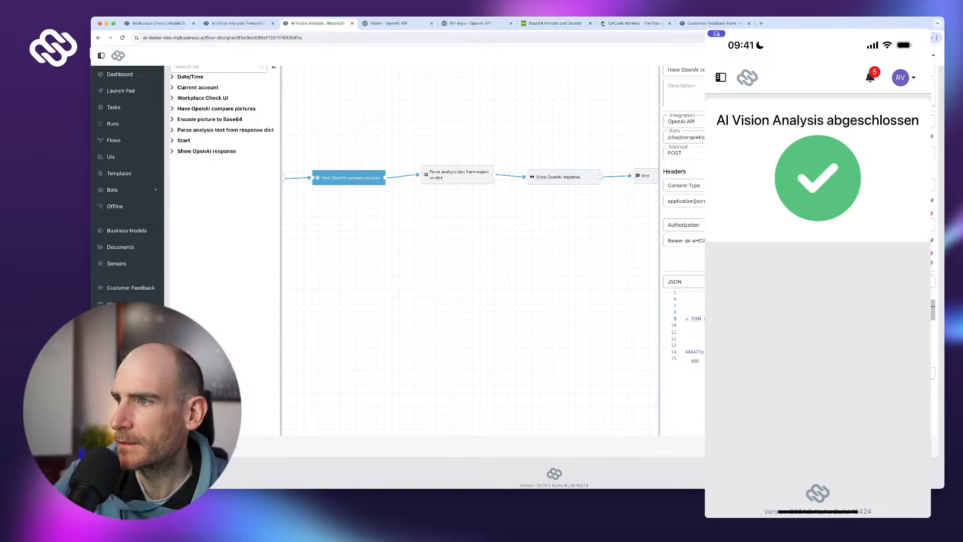
{"action": "key", "text": "Right"}
{"action": "key", "text": "Right"}
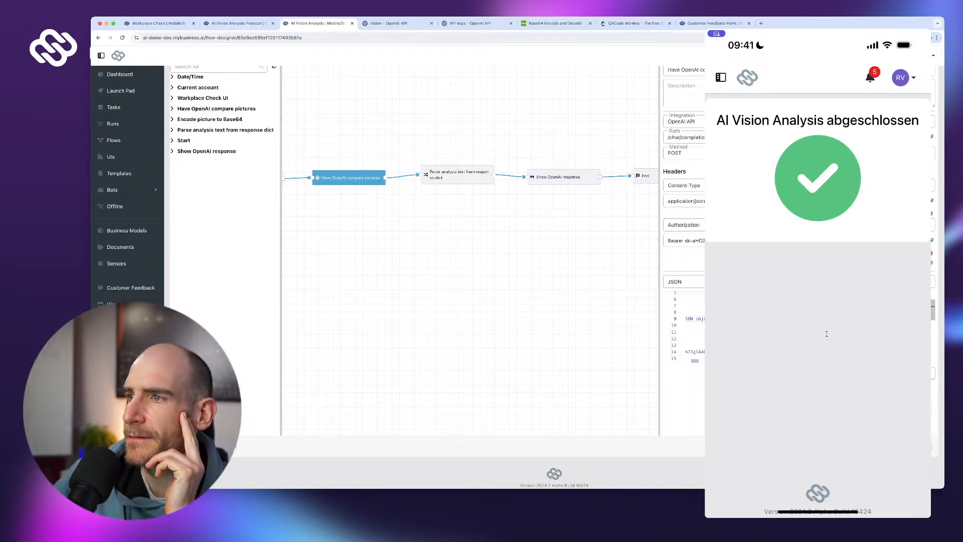
- Publish the AI Vision Analysis flow, confirming in the Publish flow dialog
{"action": "scroll", "coordinate": [827, 334], "scroll_direction": "right", "scroll_amount": 1}
{"action": "scroll", "coordinate": [826, 333], "scroll_direction": "up", "scroll_amount": 3}
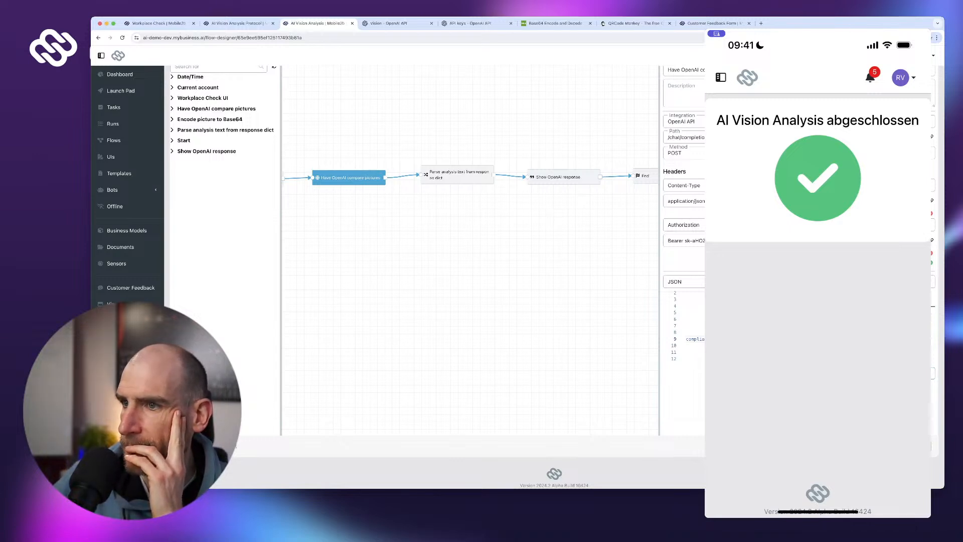
{"action": "left_click", "coordinate": [914, 446]}
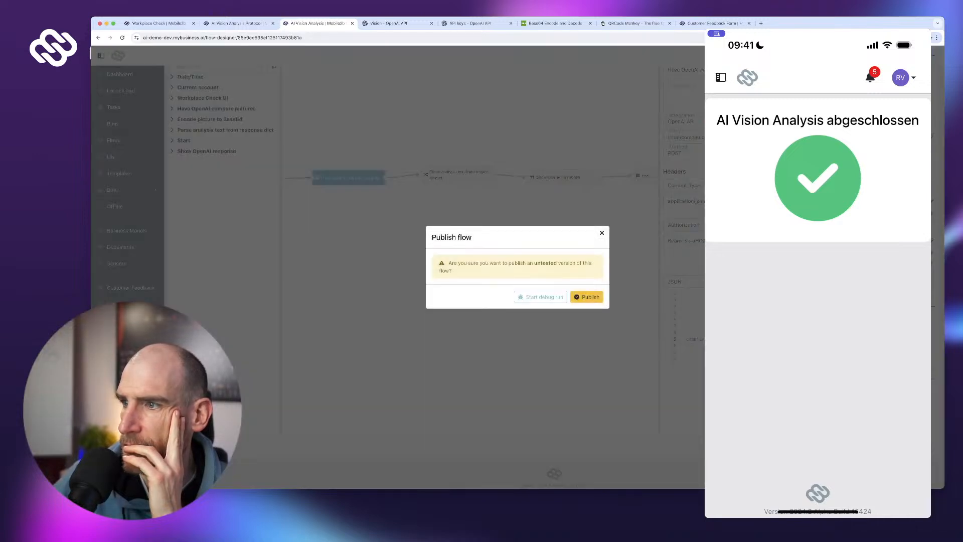
{"action": "left_click", "coordinate": [587, 297]}
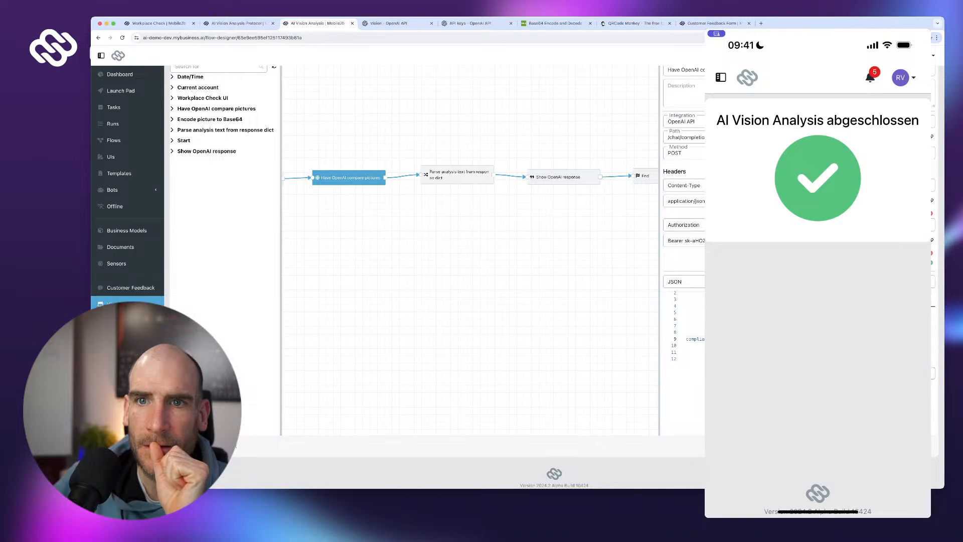
- Create a new business model named Tool Check with the plural Tool Checks
{"action": "left_click", "coordinate": [127, 230]}
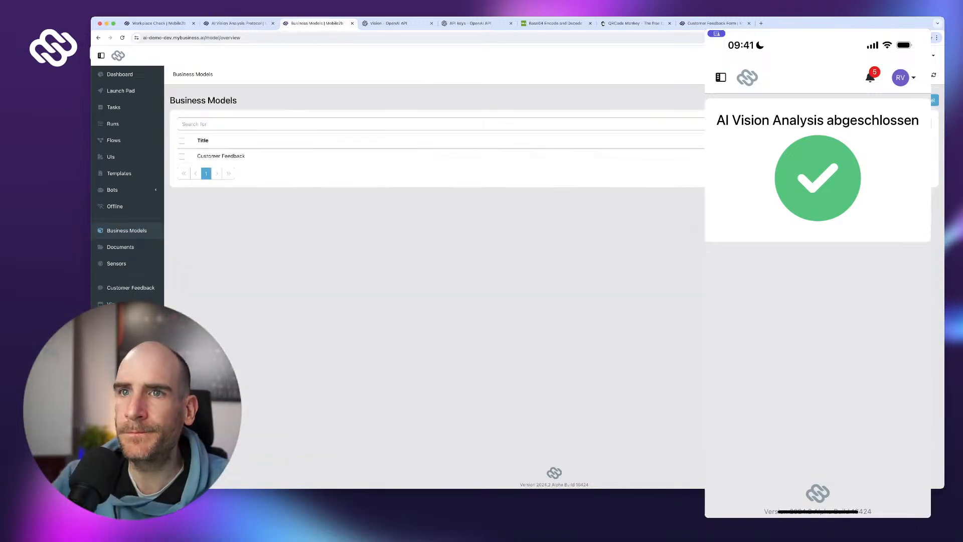
{"action": "left_click", "coordinate": [924, 99]}
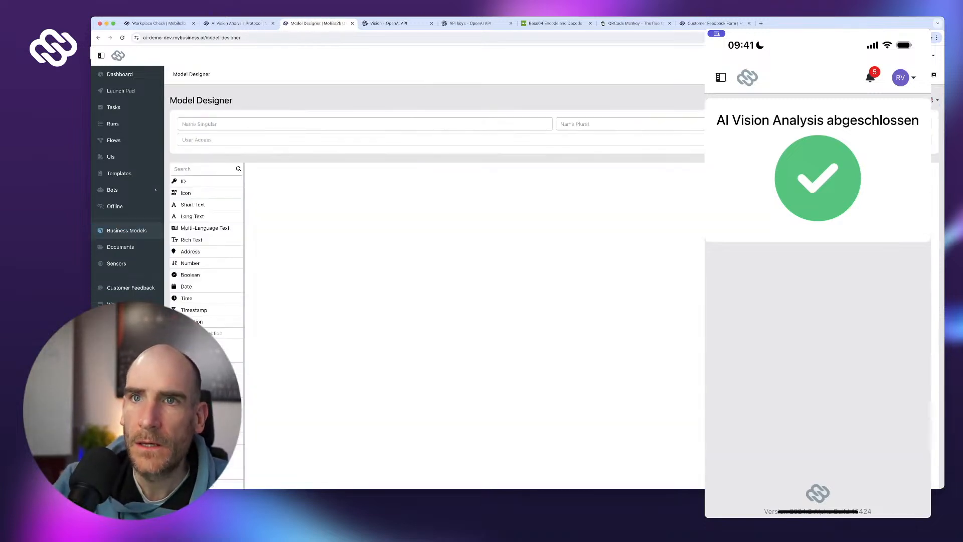
{"action": "type", "text": "Tool C"}
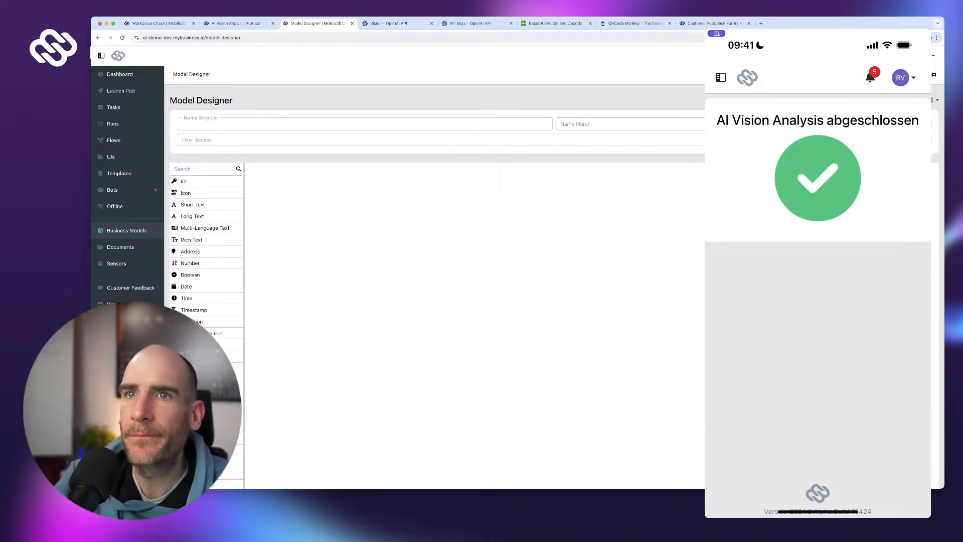
{"action": "type", "text": "heck"}
{"action": "key", "text": "super+a"}
{"action": "key", "text": "super+c"}
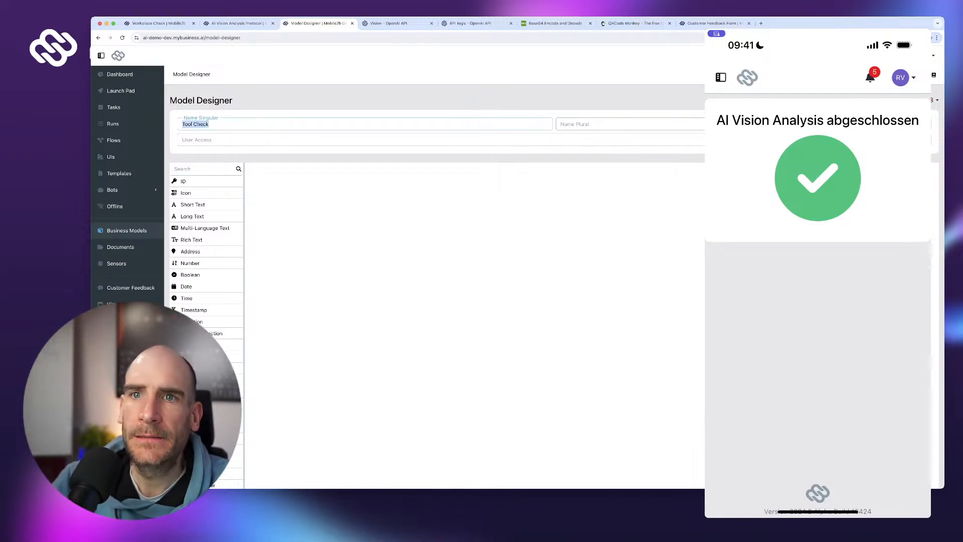
{"action": "key", "text": "Tab"}
{"action": "key", "text": "super+v"}
{"action": "type", "text": "s"}
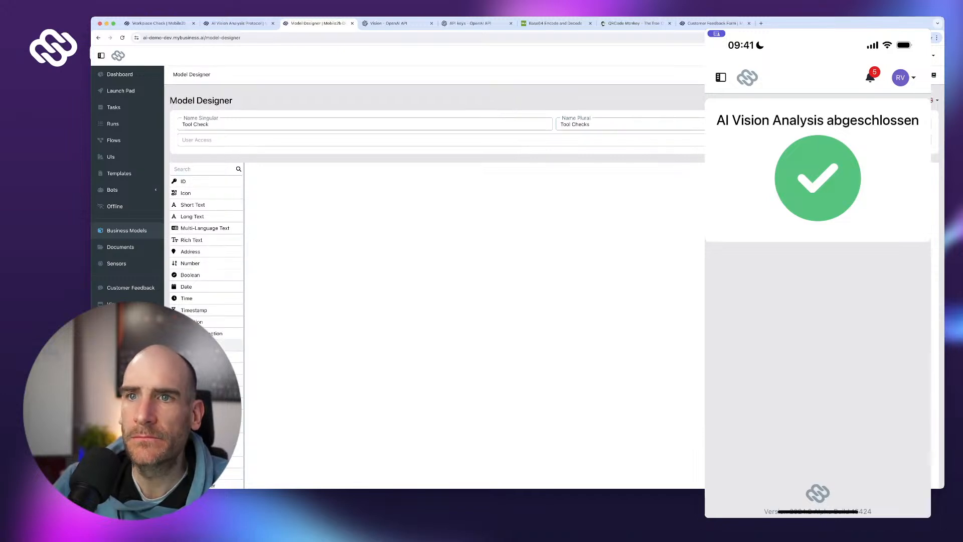
- Add a Timestamp field below Time of Toolcheck, then delete the Time of Toolcheck field
{"action": "scroll", "coordinate": [210, 321], "scroll_direction": "down", "scroll_amount": 1}
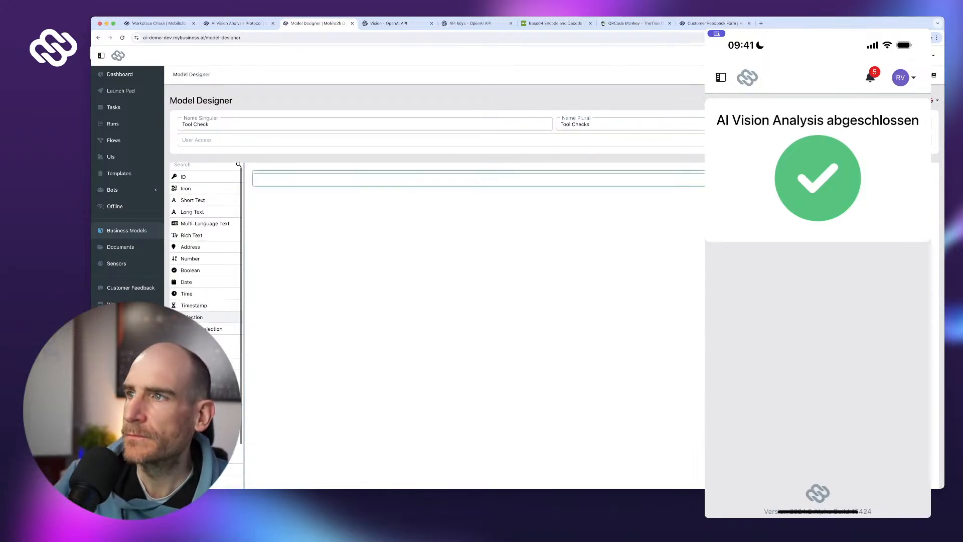
{"action": "type", "text": "T"}
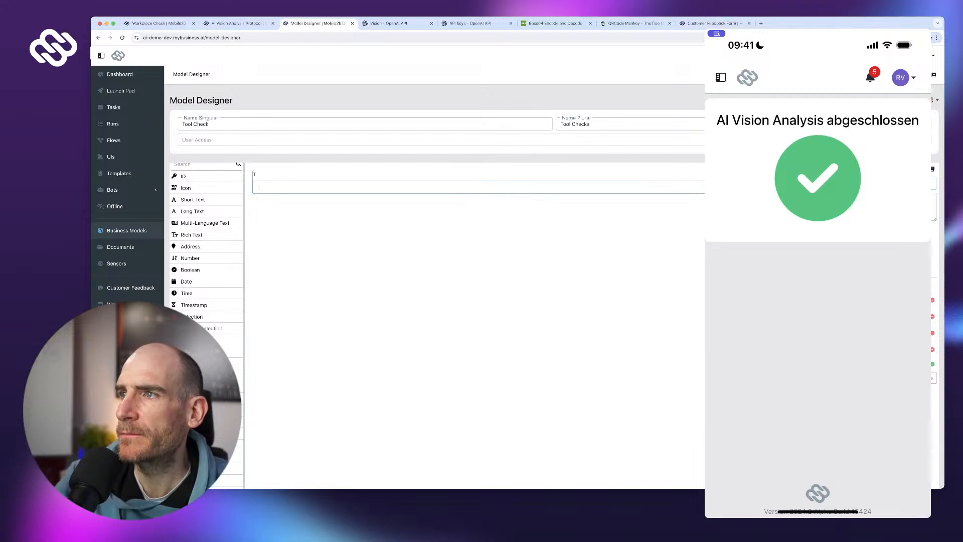
{"action": "type", "text": "ime of Toolcheck"}
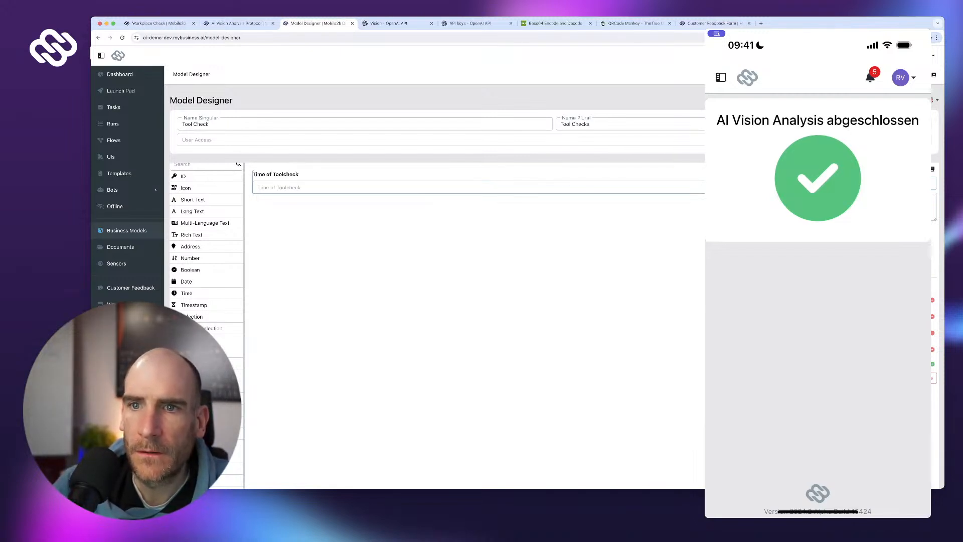
{"action": "left_click_drag", "start_coordinate": [195, 305], "coordinate": [311, 203]}
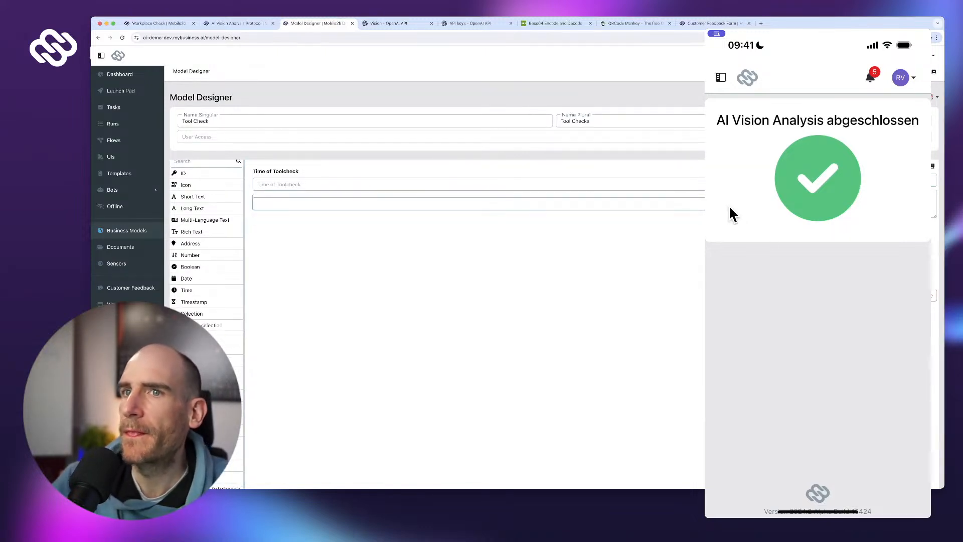
{"action": "type", "text": "Timestamp"}
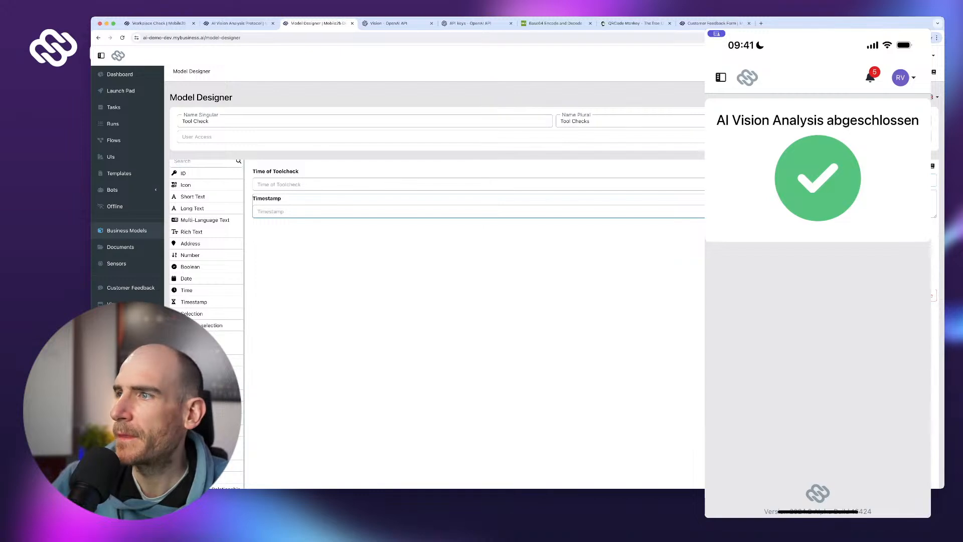
{"action": "left_click", "coordinate": [742, 184]}
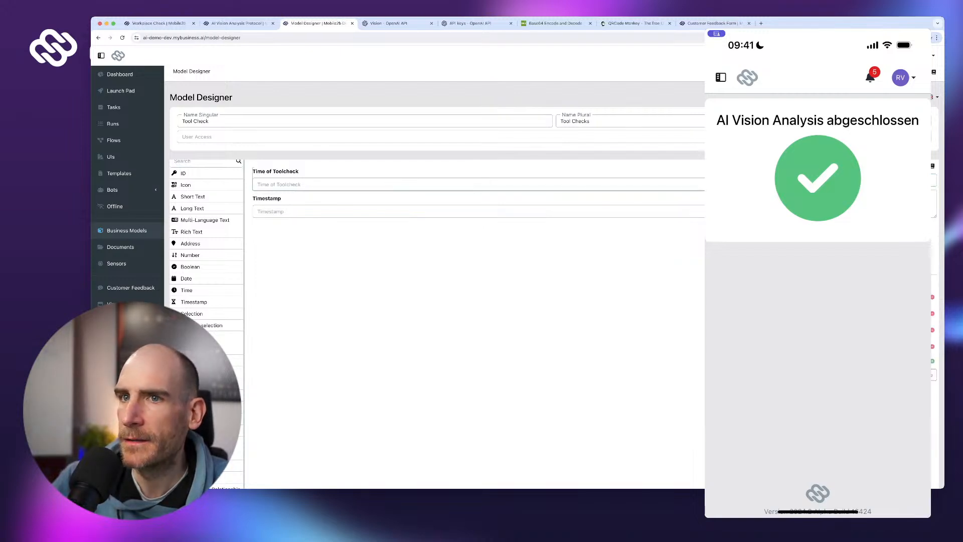
{"action": "left_click", "coordinate": [932, 374]}
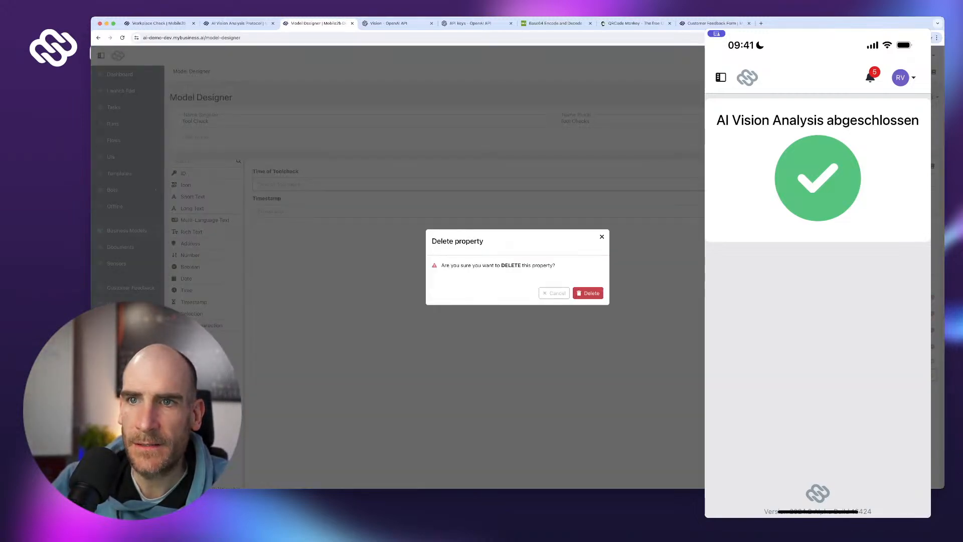
- Confirm removing Time of Toolcheck and add a long text field labelled Description below Tool Check
{"action": "left_click", "coordinate": [589, 293]}
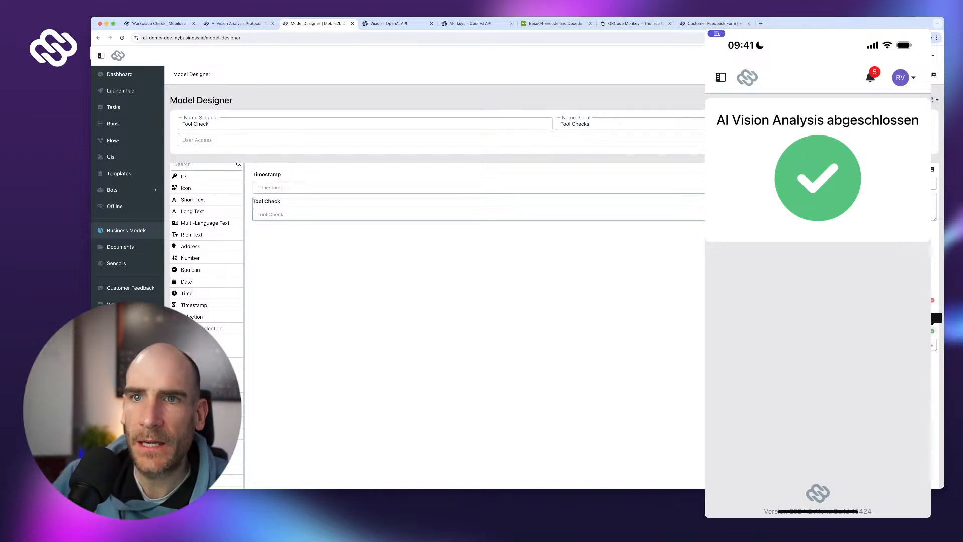
{"action": "scroll", "coordinate": [477, 300], "scroll_direction": "down", "scroll_amount": 1}
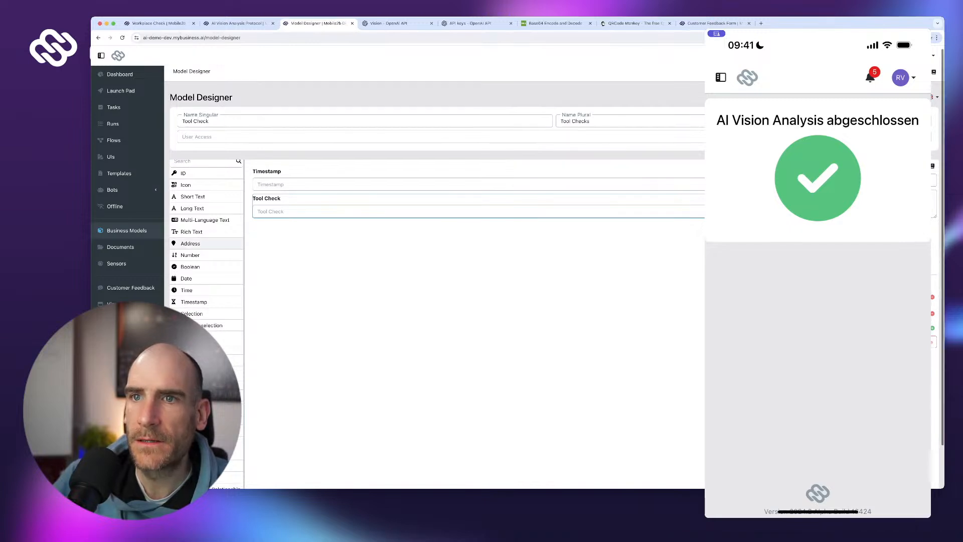
{"action": "left_click_drag", "start_coordinate": [192, 208], "coordinate": [351, 230]}
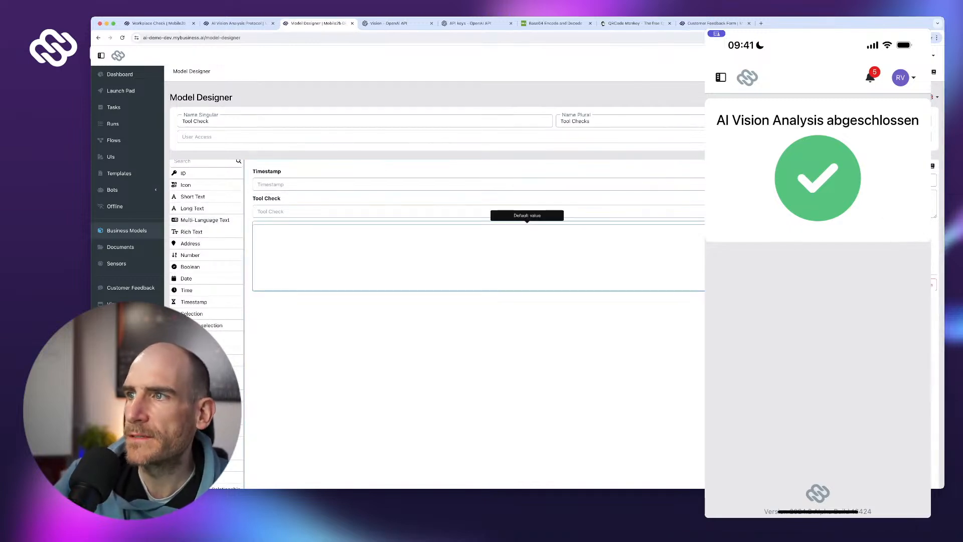
{"action": "type", "text": "Reaspm"}
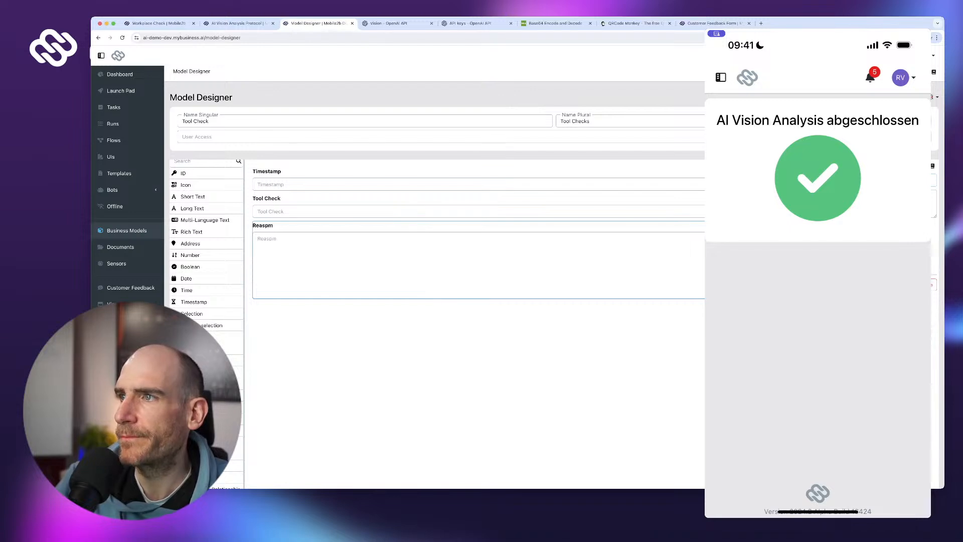
{"action": "key", "text": "BackSpace"}
{"action": "key", "text": "BackSpace"}
{"action": "key", "text": "BackSpace"}
{"action": "key", "text": "BackSpace"}
{"action": "key", "text": "BackSpace"}
{"action": "key", "text": "BackSpace"}
{"action": "type", "text": "Descrip"}
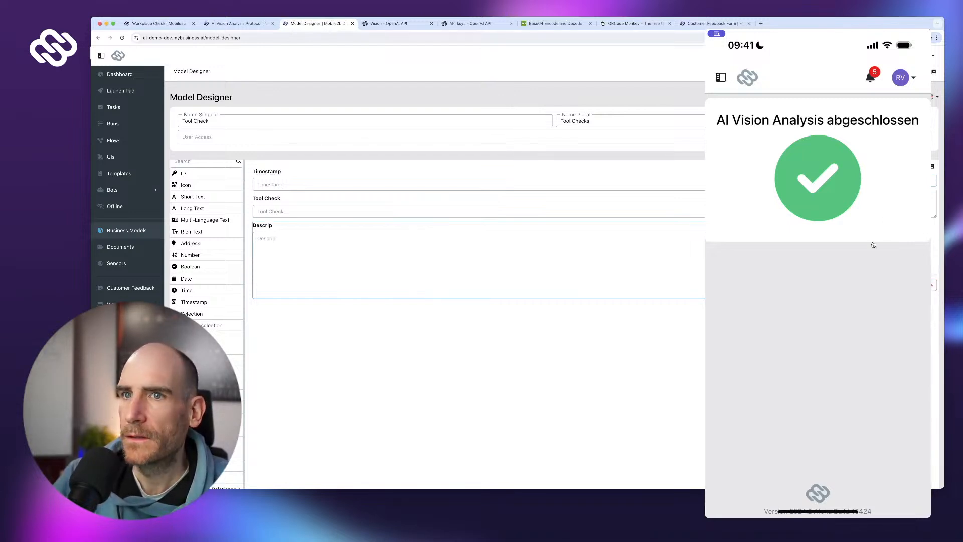
{"action": "type", "text": "tion"}
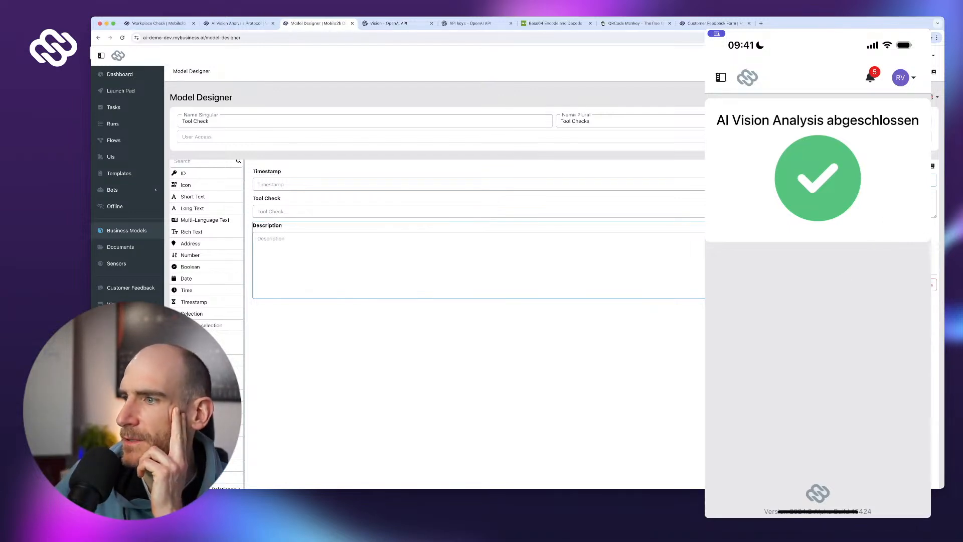
- Save the Tool Check model and open its empty Tool Checks records list
{"action": "scroll", "coordinate": [451, 250], "scroll_direction": "down", "scroll_amount": 2}
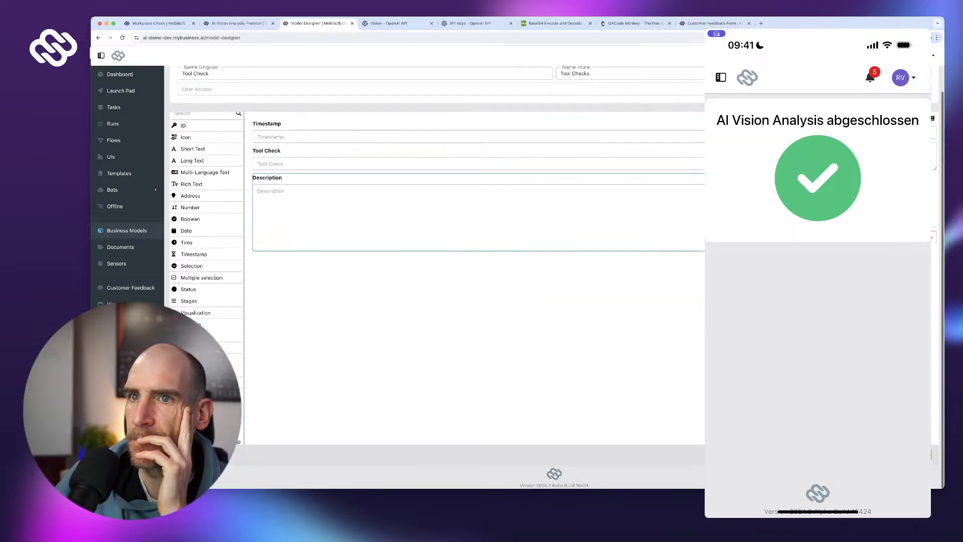
{"action": "scroll", "coordinate": [864, 276], "scroll_direction": "up", "scroll_amount": 2}
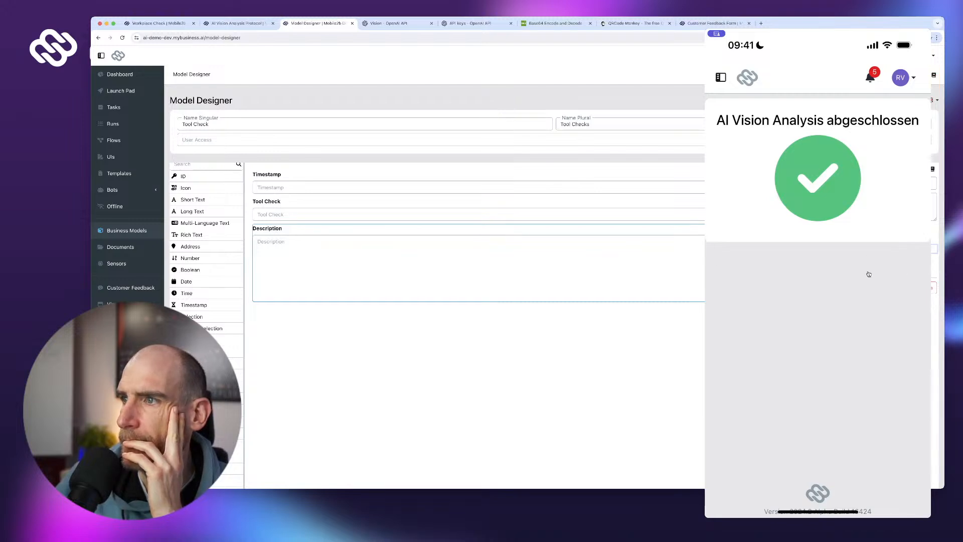
{"action": "left_click", "coordinate": [695, 215]}
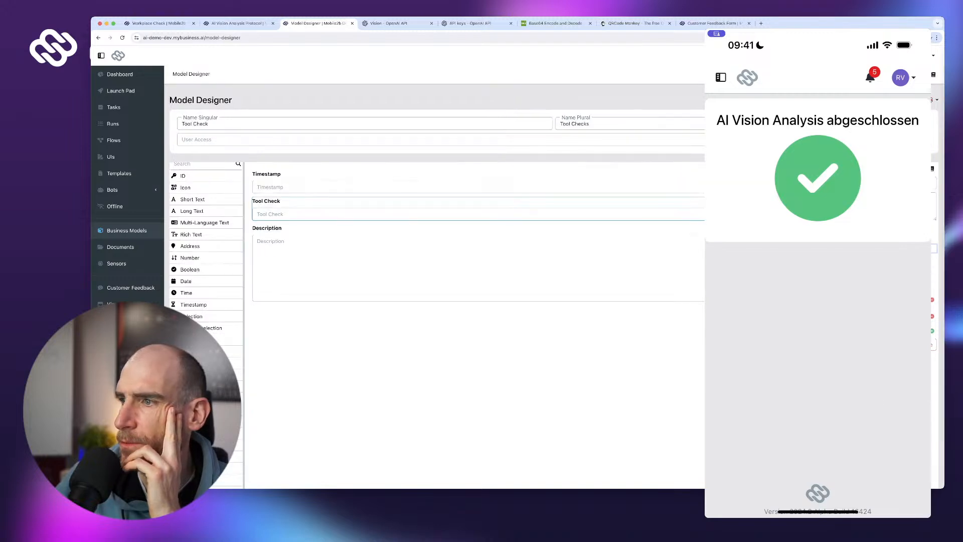
{"action": "scroll", "coordinate": [847, 301], "scroll_direction": "down", "scroll_amount": 3}
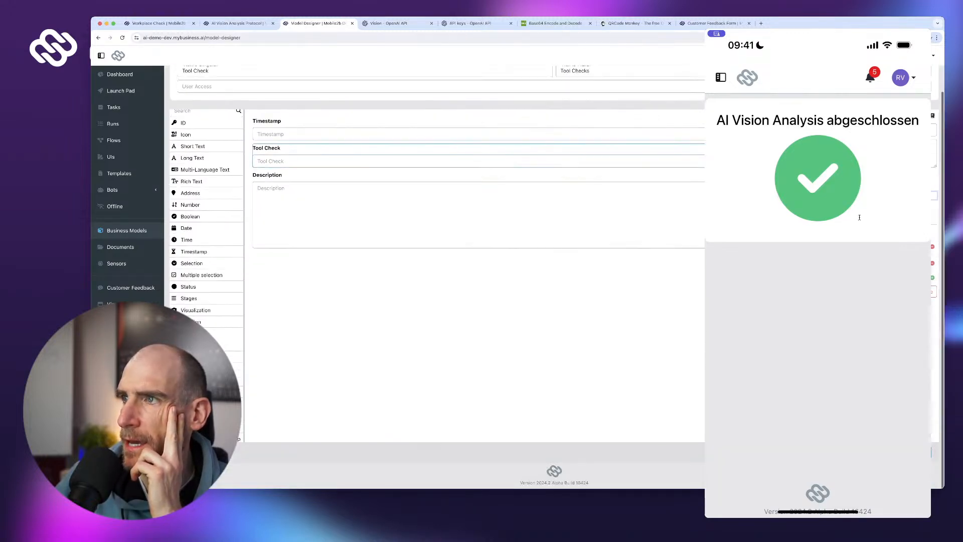
{"action": "left_click", "coordinate": [902, 117]}
{"action": "scroll", "coordinate": [853, 265], "scroll_direction": "up", "scroll_amount": 3}
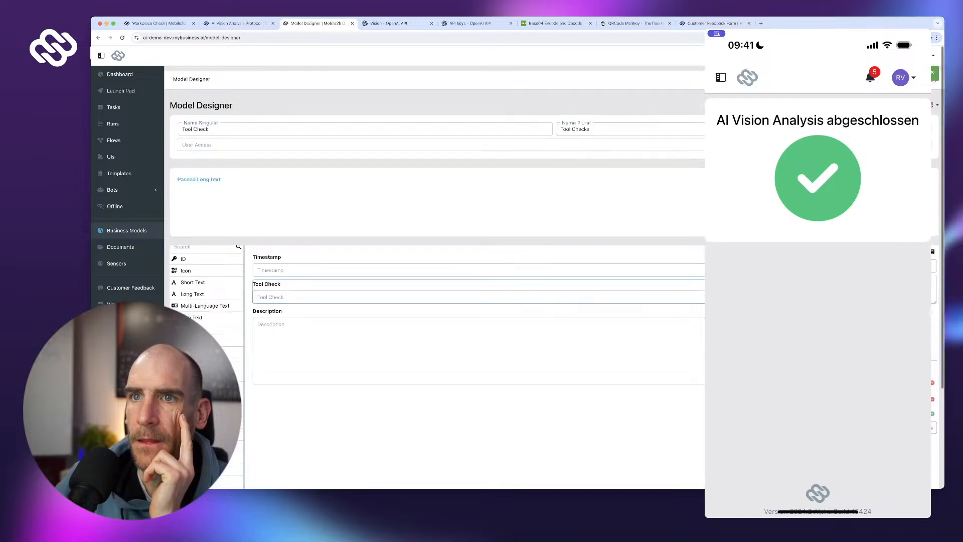
{"action": "left_click", "coordinate": [853, 264]}
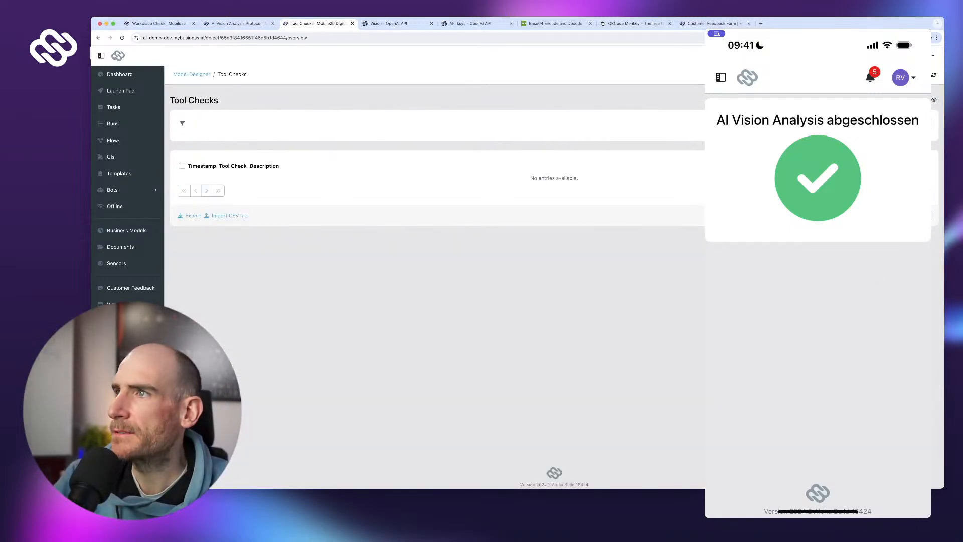
- Edit the Tool Checks view and pick the crossed screwdriver-and-wrench icon from the icon search
{"action": "left_click", "coordinate": [933, 100]}
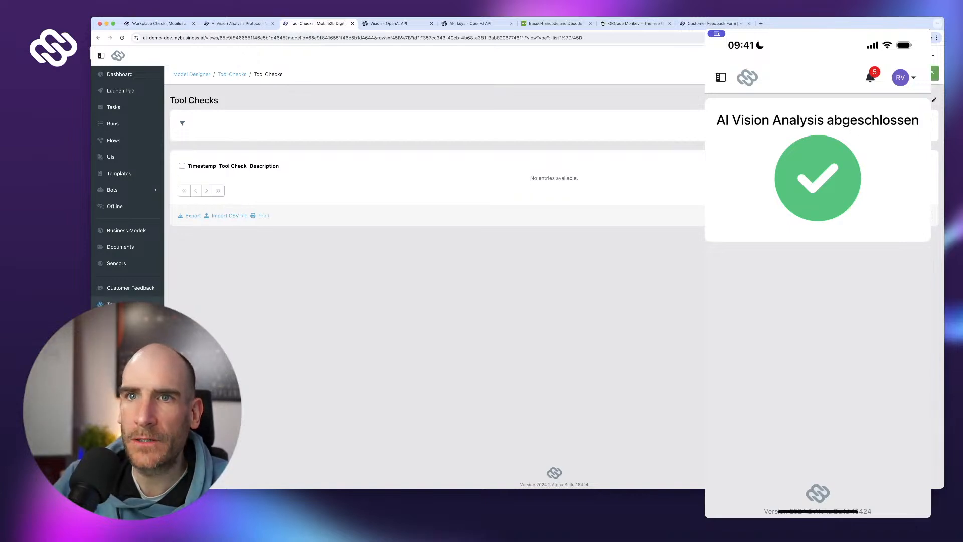
{"action": "left_click", "coordinate": [933, 99]}
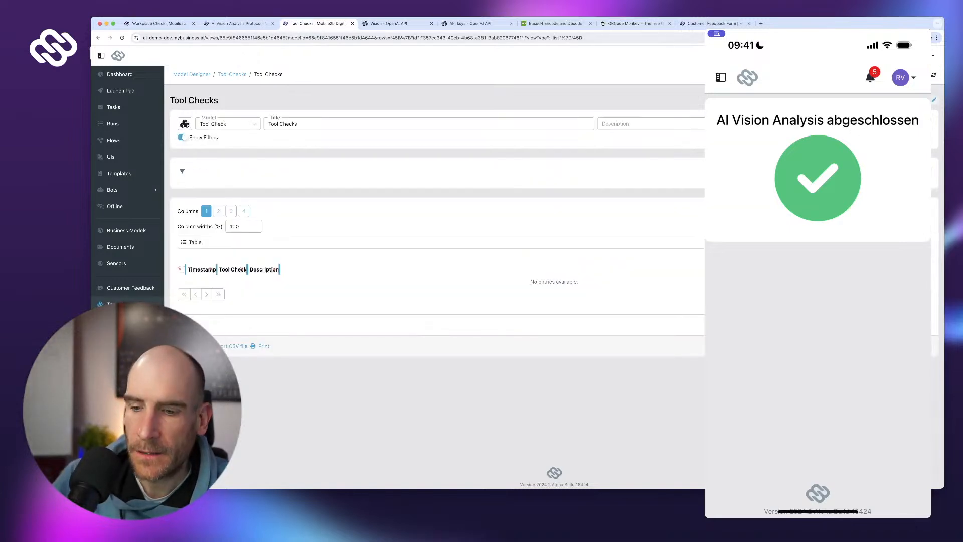
{"action": "left_click", "coordinate": [185, 125]}
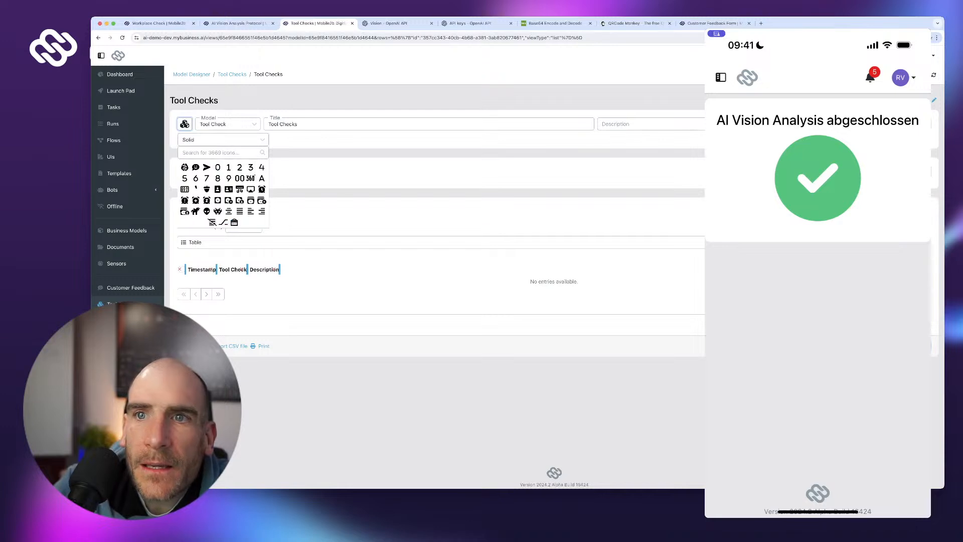
{"action": "type", "text": "l"}
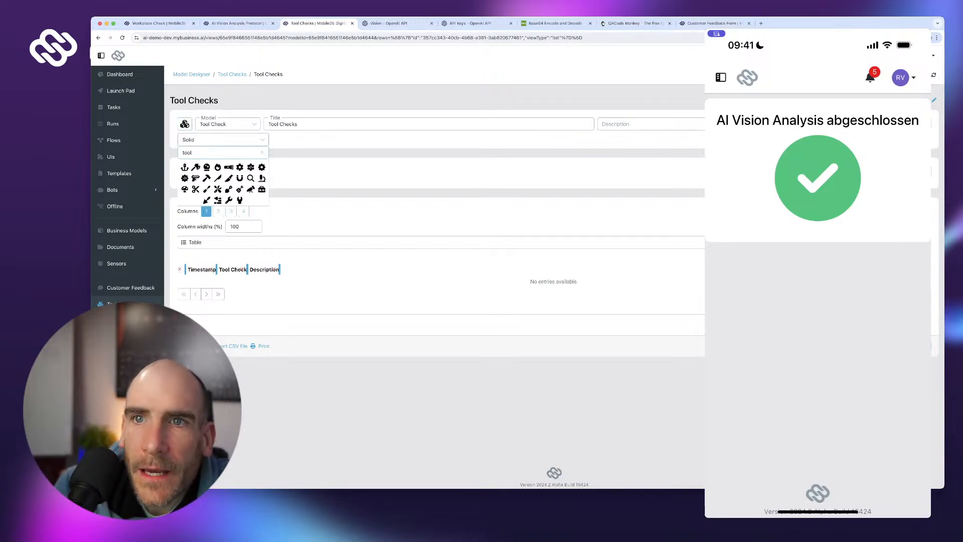
{"action": "left_click", "coordinate": [217, 189]}
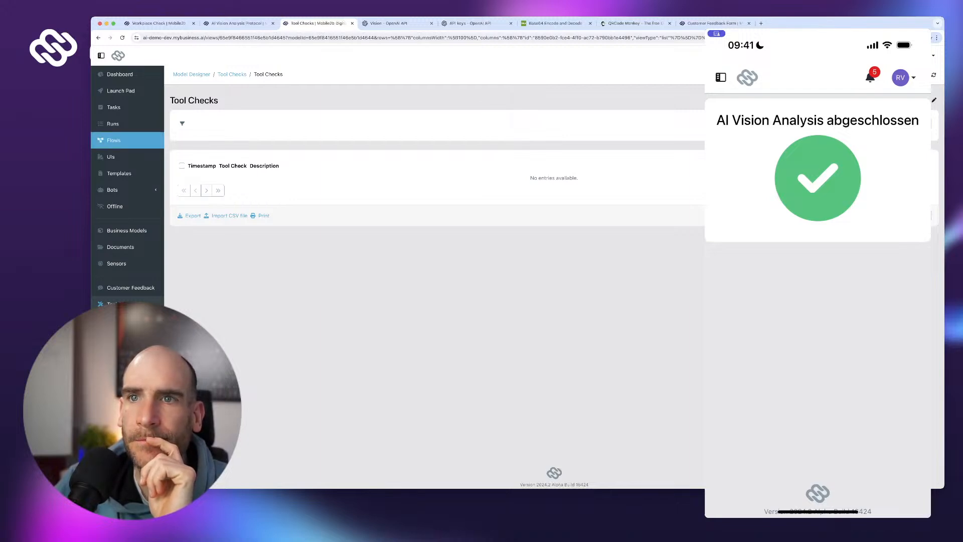
{"action": "left_click", "coordinate": [114, 140]}
- Open the AI Vision Analysis flow and rearrange the End, Parse analysis text and Show OpenAI response steps
{"action": "left_click", "coordinate": [227, 155]}
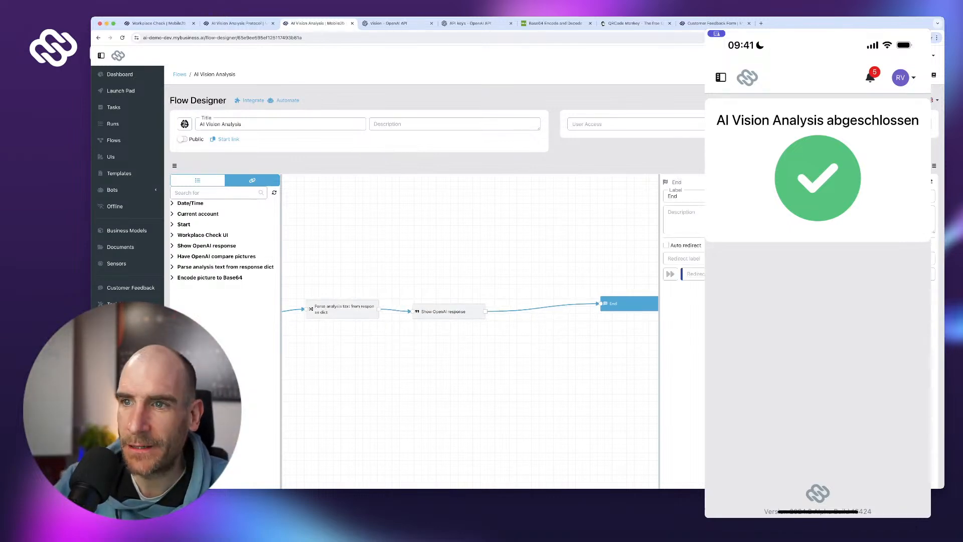
{"action": "left_click_drag", "start_coordinate": [627, 303], "coordinate": [583, 320]}
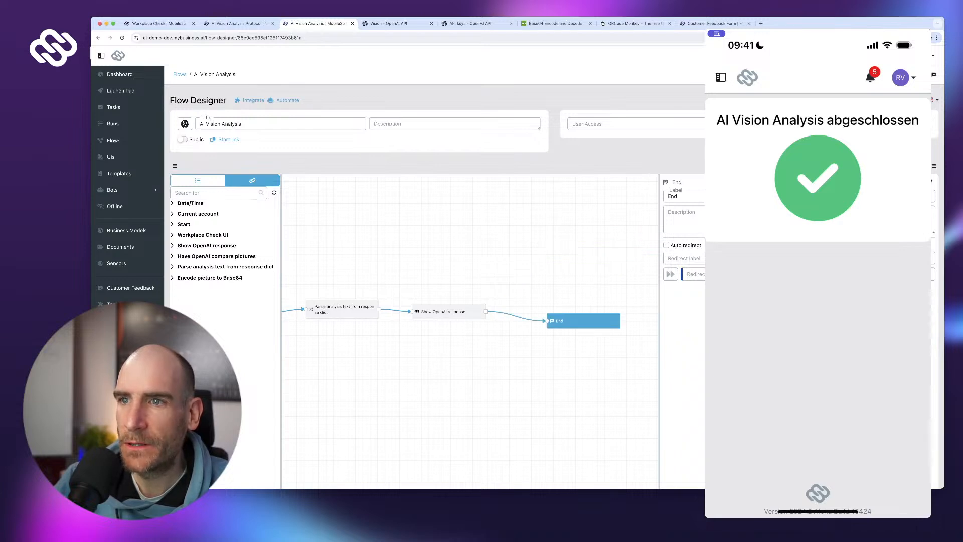
{"action": "left_click_drag", "start_coordinate": [471, 381], "coordinate": [549, 374]}
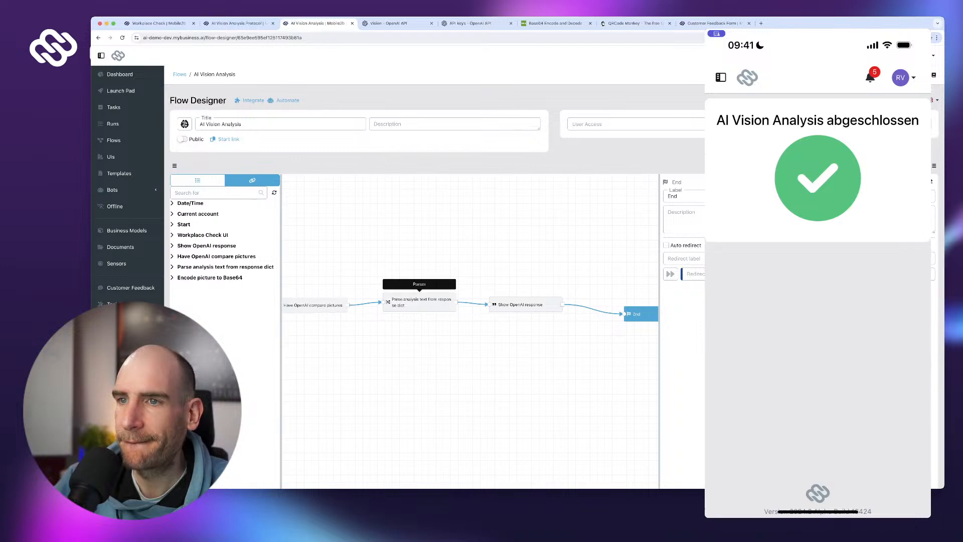
{"action": "left_click", "coordinate": [419, 302]}
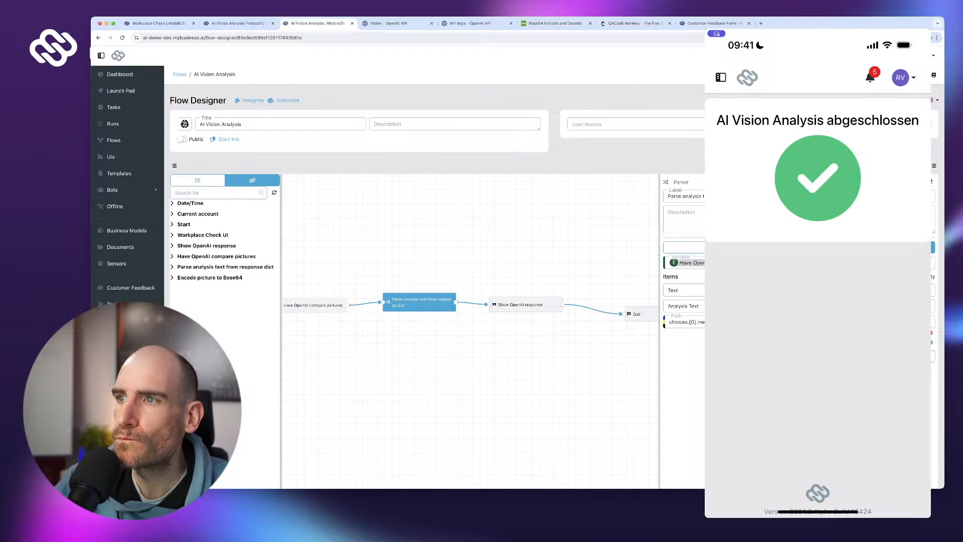
{"action": "left_click_drag", "start_coordinate": [419, 301], "coordinate": [525, 239]}
{"action": "left_click_drag", "start_coordinate": [526, 304], "coordinate": [444, 317]}
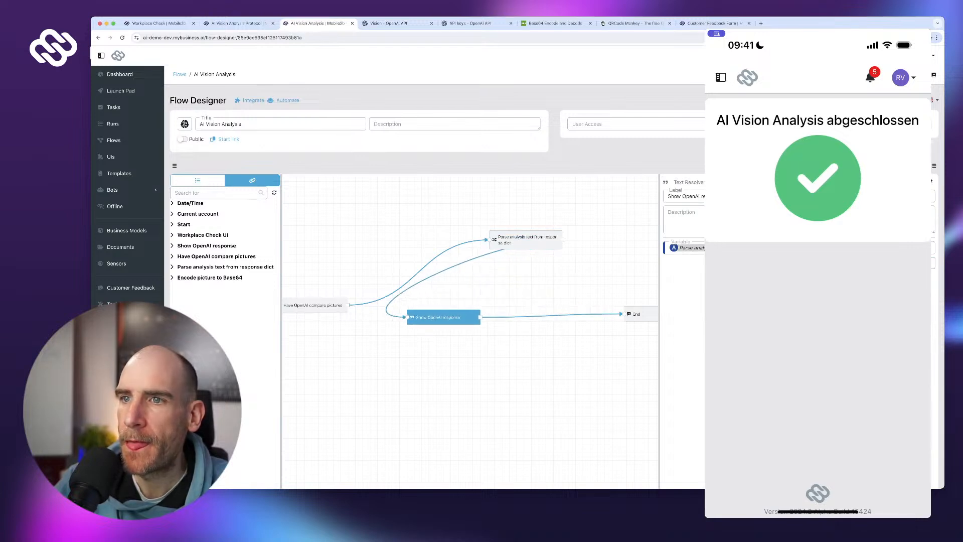
- Remove Parse analysis text's links and connect Have OpenAI compare pictures directly to Show OpenAI response
{"action": "left_click", "coordinate": [417, 271]}
{"action": "left_click", "coordinate": [418, 269]}
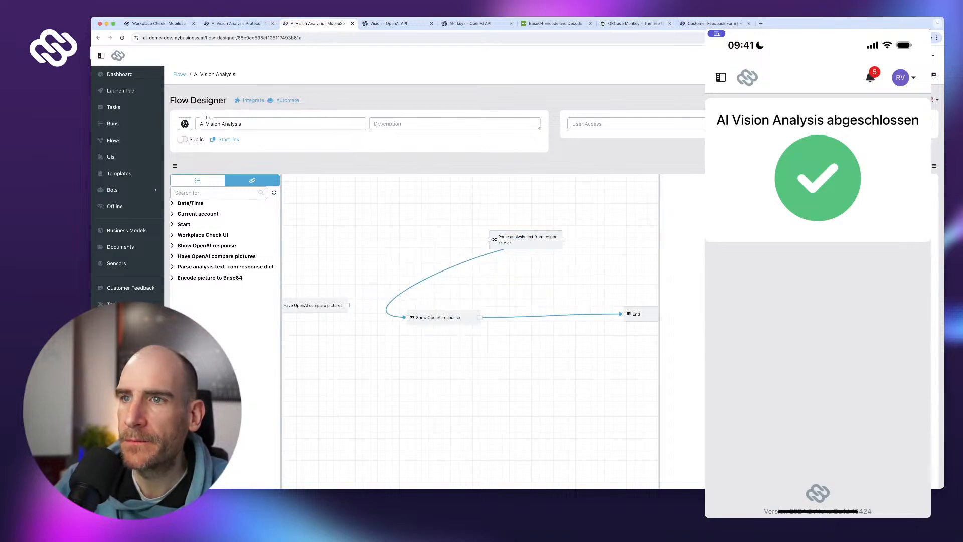
{"action": "left_click", "coordinate": [425, 272]}
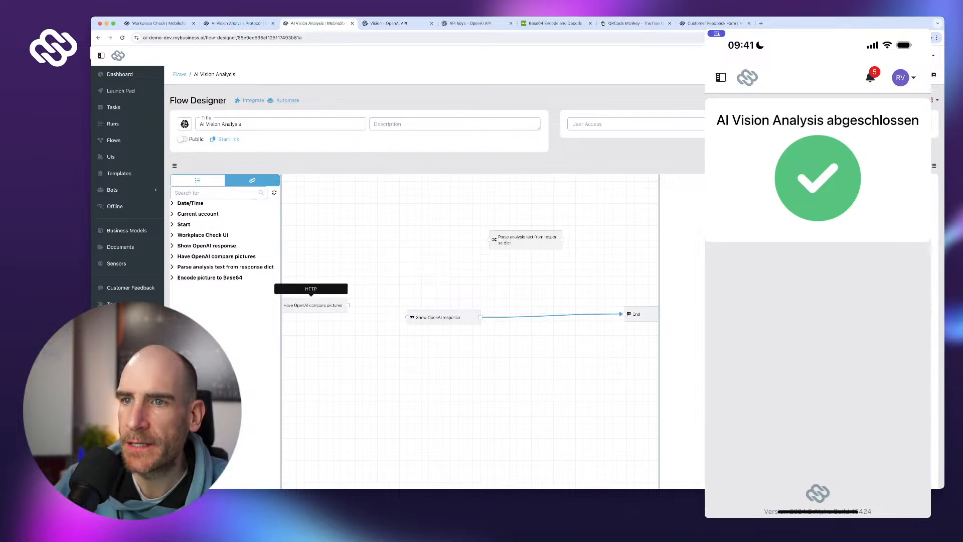
{"action": "left_click_drag", "start_coordinate": [349, 305], "coordinate": [406, 317]}
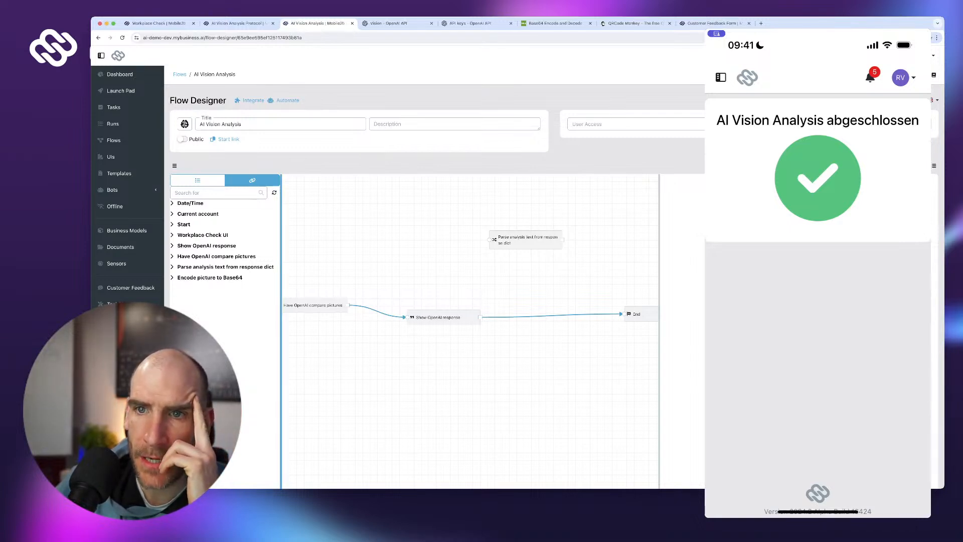
- Set Show OpenAI response's variable to Have OpenAI compare pictures' Response Dictionary
{"action": "left_click", "coordinate": [216, 256]}
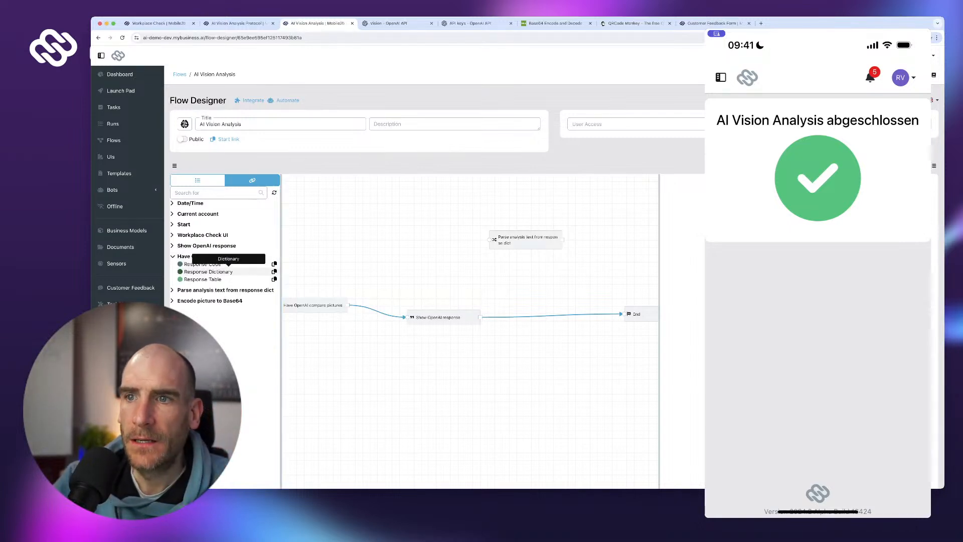
{"action": "left_click", "coordinate": [274, 271]}
{"action": "left_click", "coordinate": [444, 317]}
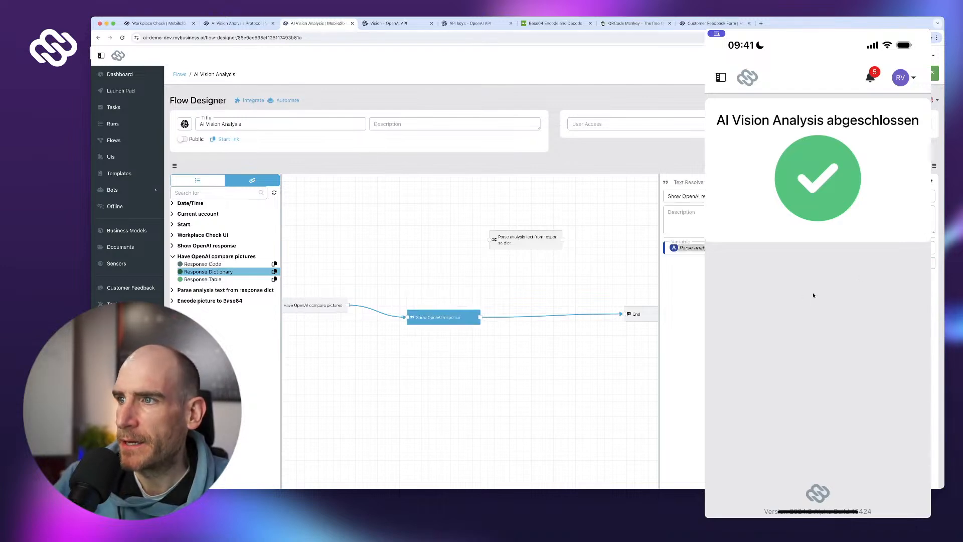
{"action": "left_click", "coordinate": [803, 248]}
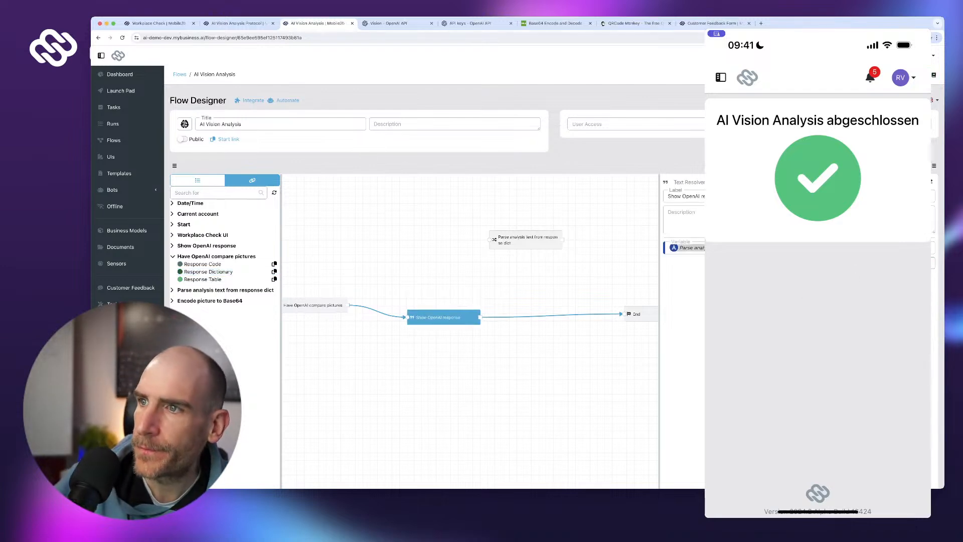
{"action": "key", "text": "BackSpace"}
{"action": "key", "text": "super+v"}
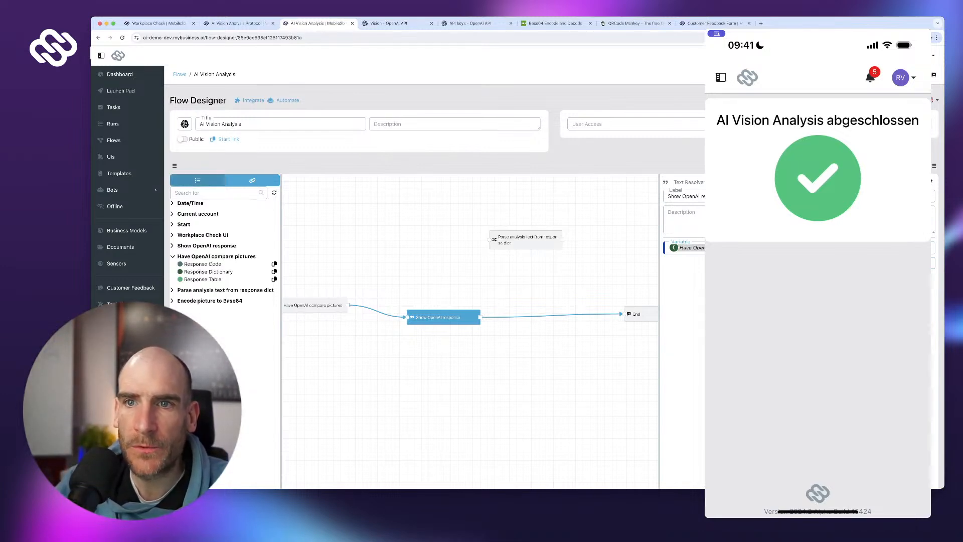
{"action": "left_click", "coordinate": [197, 180]}
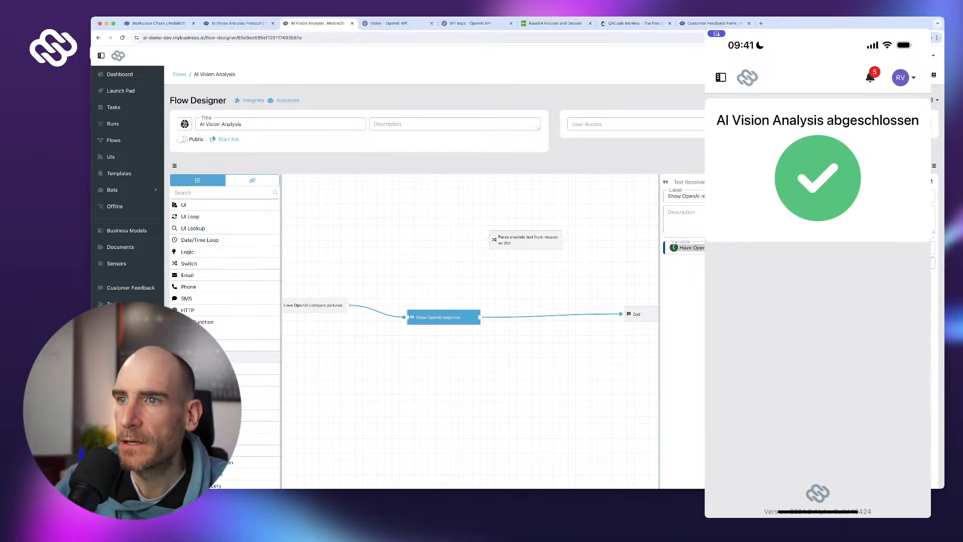
- Add an object-creating step 'Store tool check in DB' that saves to the Tool Check model
{"action": "left_click_drag", "start_coordinate": [225, 356], "coordinate": [521, 280]}
{"action": "left_click", "coordinate": [702, 197]}
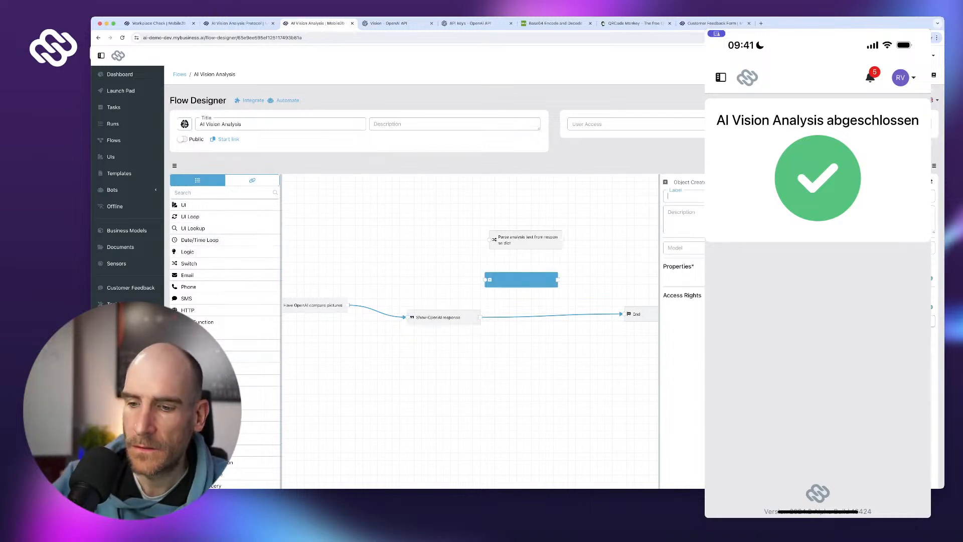
{"action": "type", "text": "Store too"}
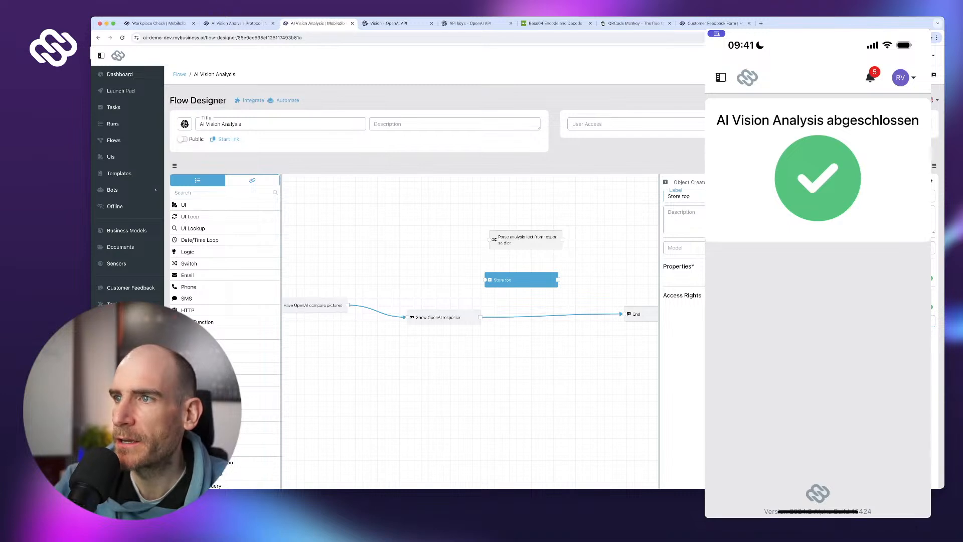
{"action": "type", "text": "l check in DB"}
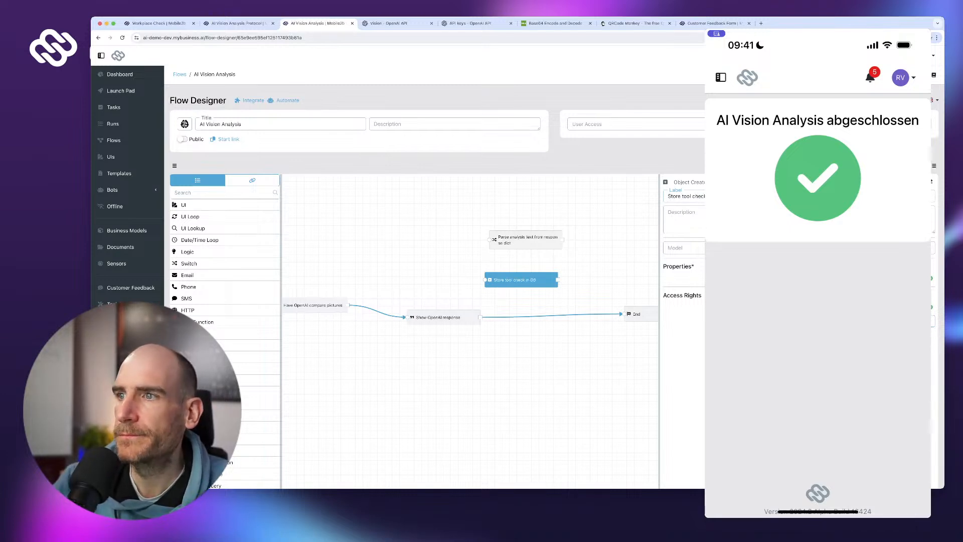
{"action": "left_click", "coordinate": [703, 247]}
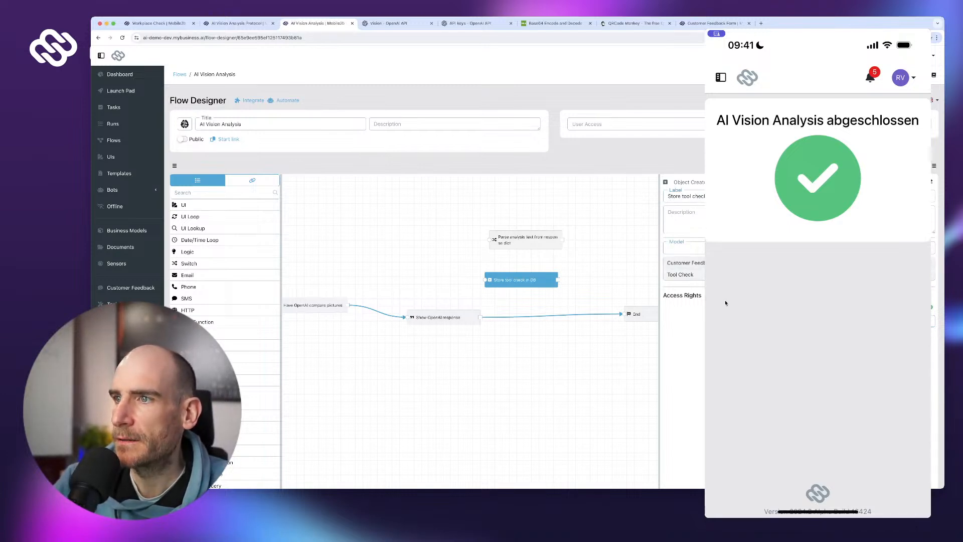
{"action": "left_click", "coordinate": [703, 273]}
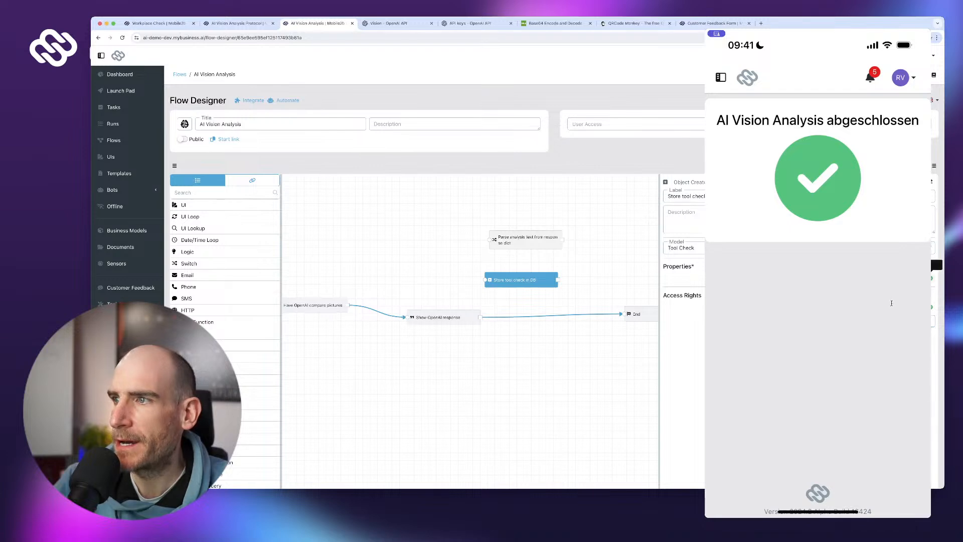
- Set the step's Timestamp property to Current timestamp and remove the extra empty property row
{"action": "left_click", "coordinate": [890, 280]}
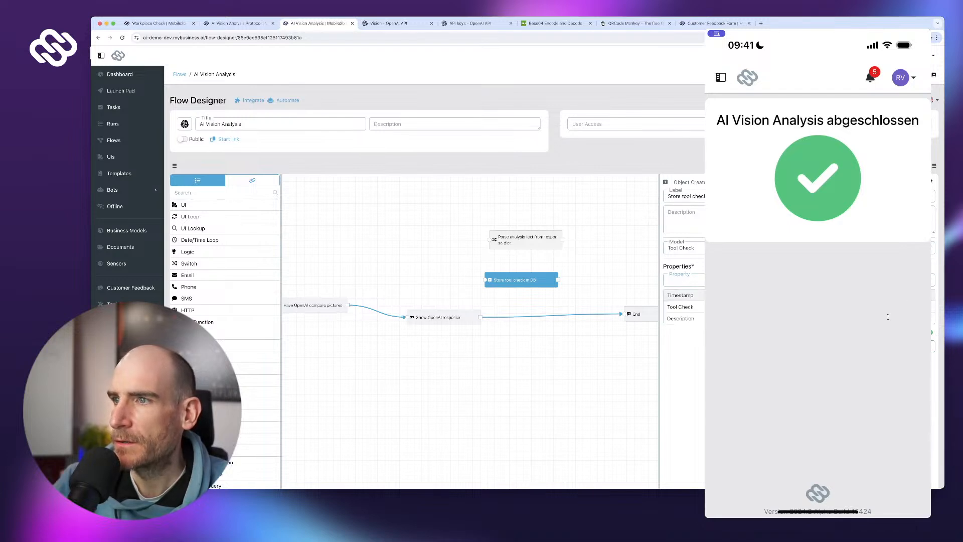
{"action": "left_click", "coordinate": [888, 294]}
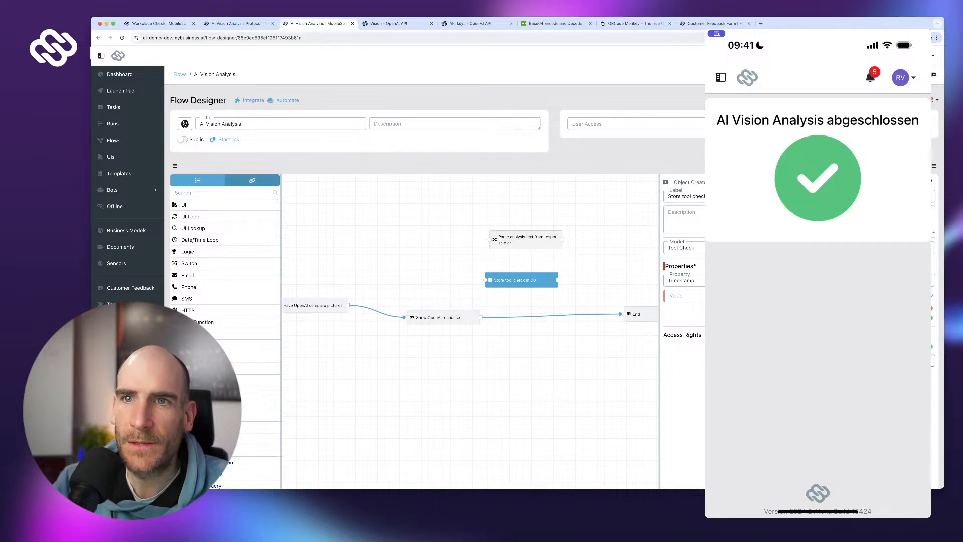
{"action": "left_click", "coordinate": [252, 180]}
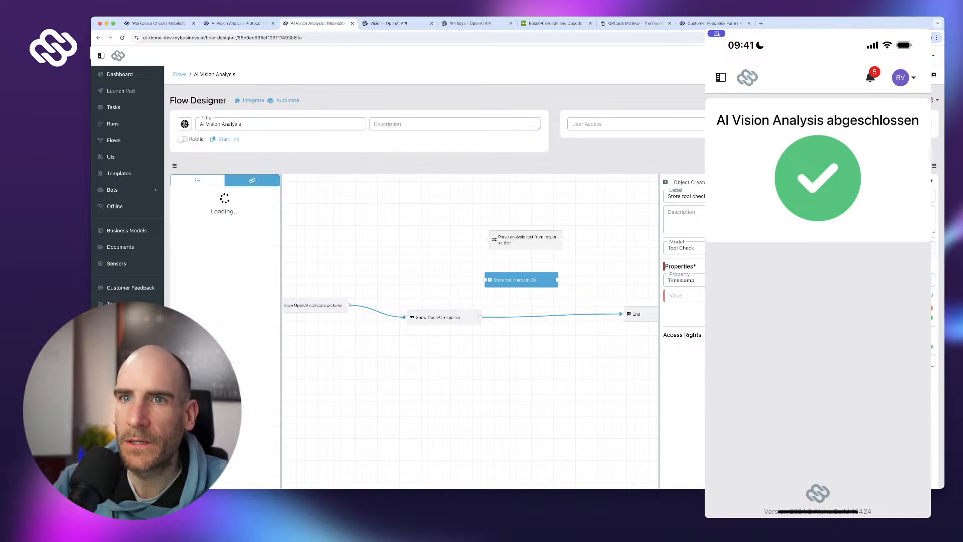
{"action": "left_click", "coordinate": [190, 203]}
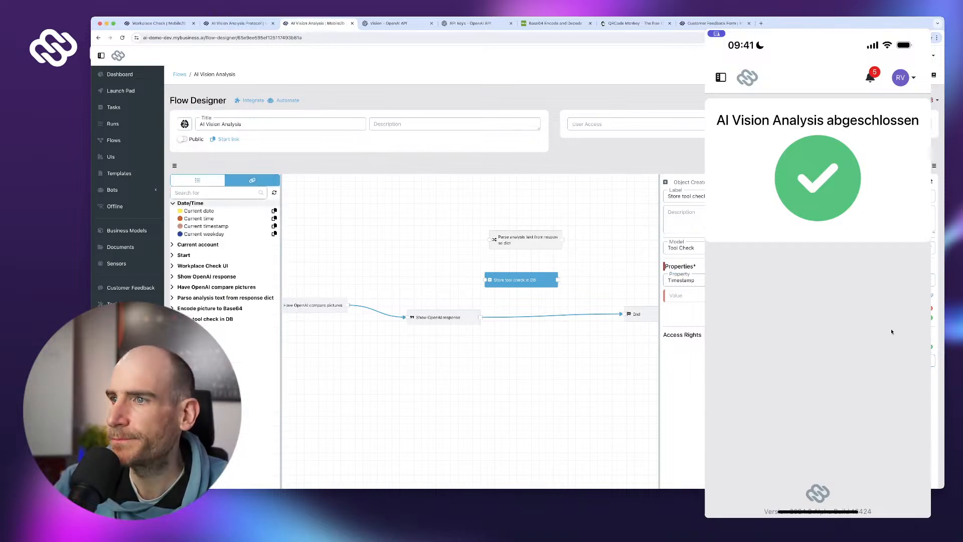
{"action": "left_click", "coordinate": [274, 226]}
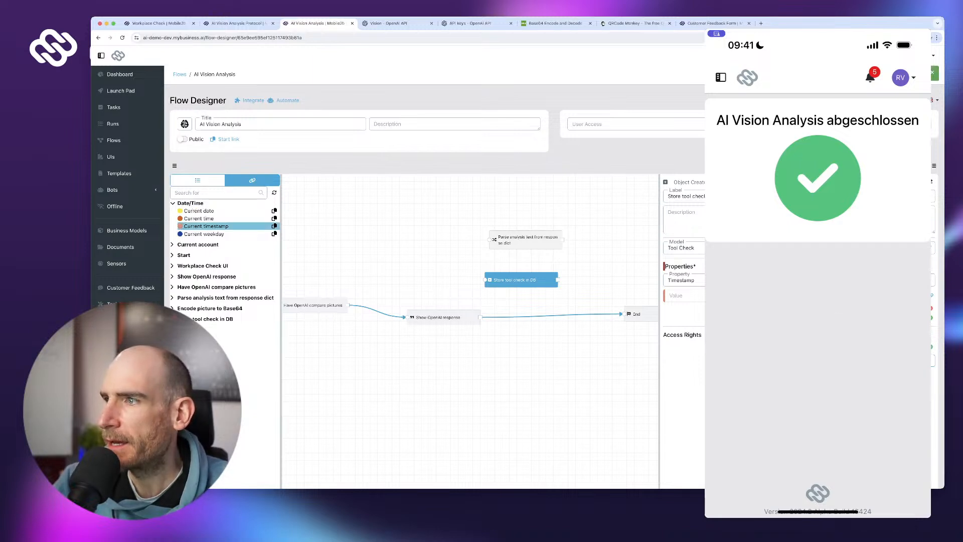
{"action": "left_click", "coordinate": [692, 295]}
{"action": "type", "text": "Current timestamp"}
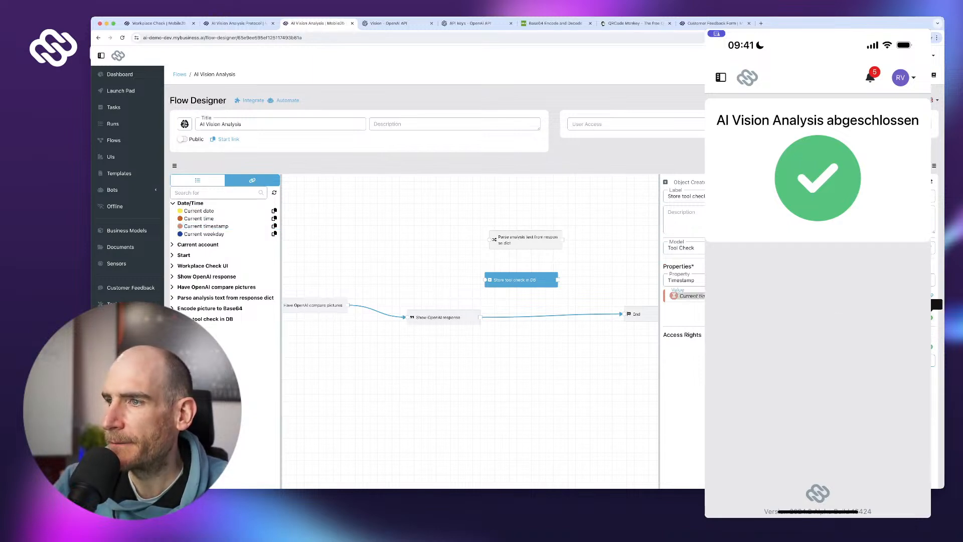
{"action": "left_click", "coordinate": [931, 317]}
{"action": "left_click", "coordinate": [752, 319]}
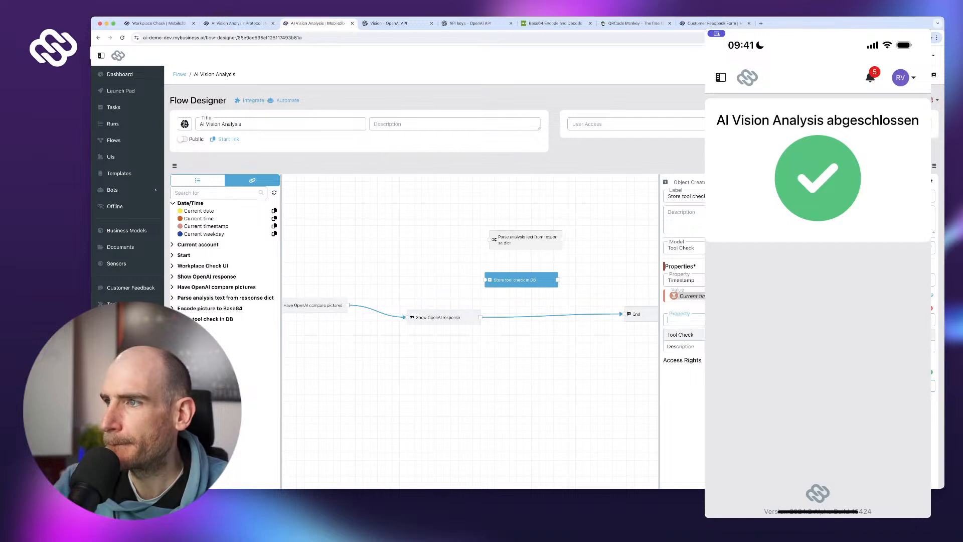
{"action": "left_click", "coordinate": [802, 401]}
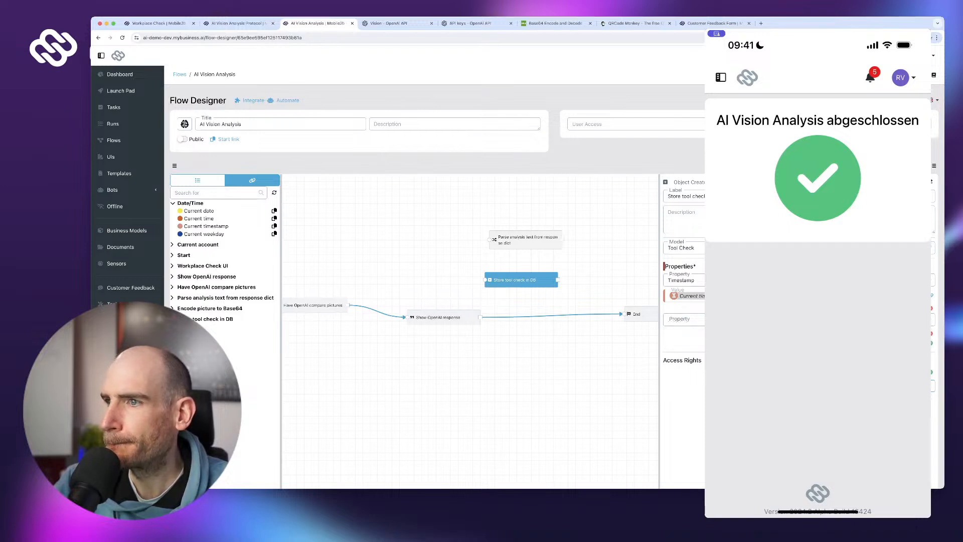
{"action": "left_click", "coordinate": [931, 334]}
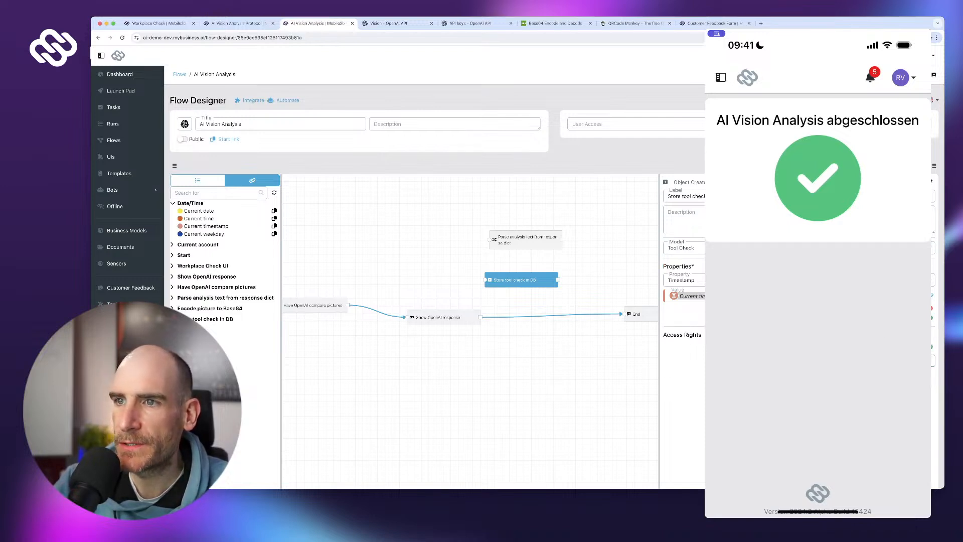
- Reroute Show OpenAI response through Store tool check in DB to End
{"action": "left_click_drag", "start_coordinate": [562, 341], "coordinate": [489, 352]}
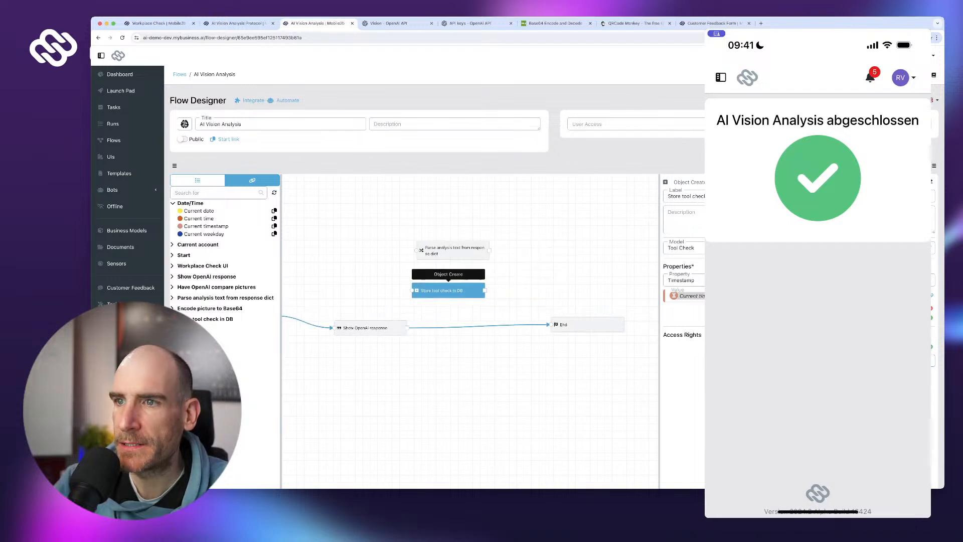
{"action": "left_click_drag", "start_coordinate": [448, 290], "coordinate": [476, 291]}
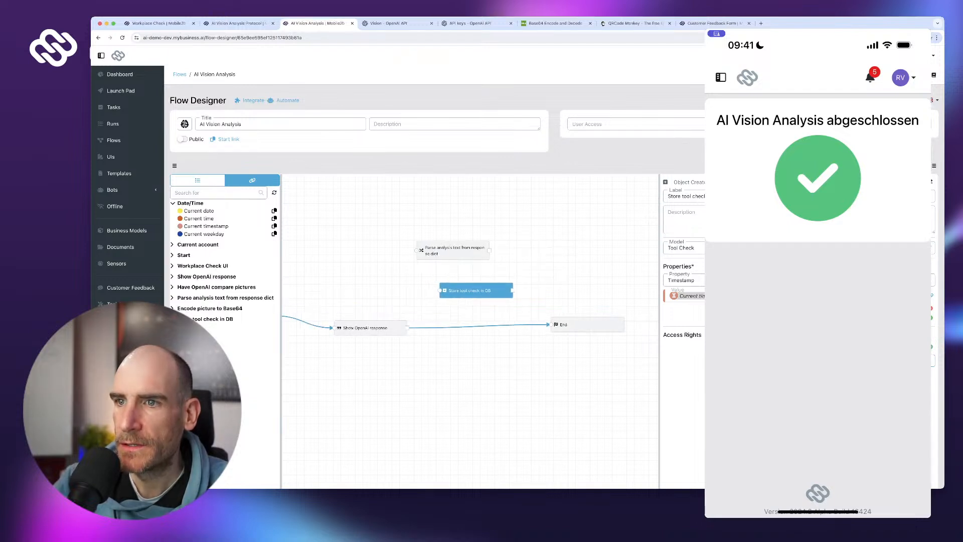
{"action": "left_click", "coordinate": [502, 325]}
{"action": "left_click", "coordinate": [502, 317]}
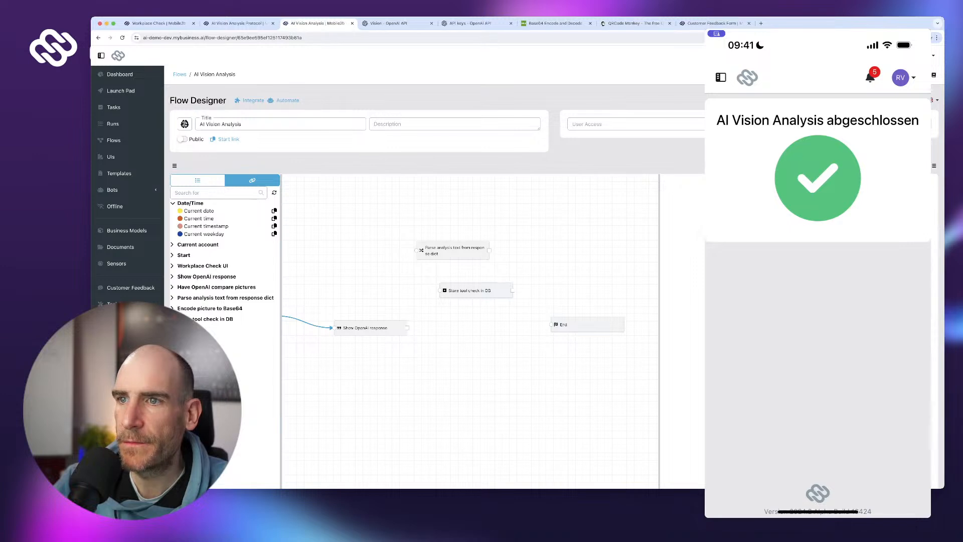
{"action": "left_click_drag", "start_coordinate": [407, 327], "coordinate": [438, 290]}
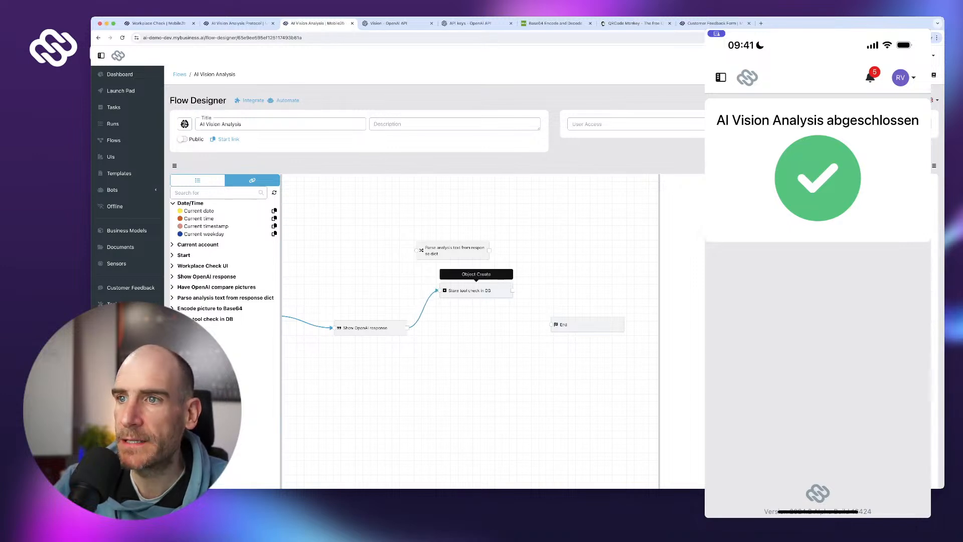
{"action": "left_click_drag", "start_coordinate": [513, 290], "coordinate": [550, 325]}
- Publish the updated AI Vision Analysis flow and confirm
{"action": "scroll", "coordinate": [875, 427], "scroll_direction": "down", "scroll_amount": 5}
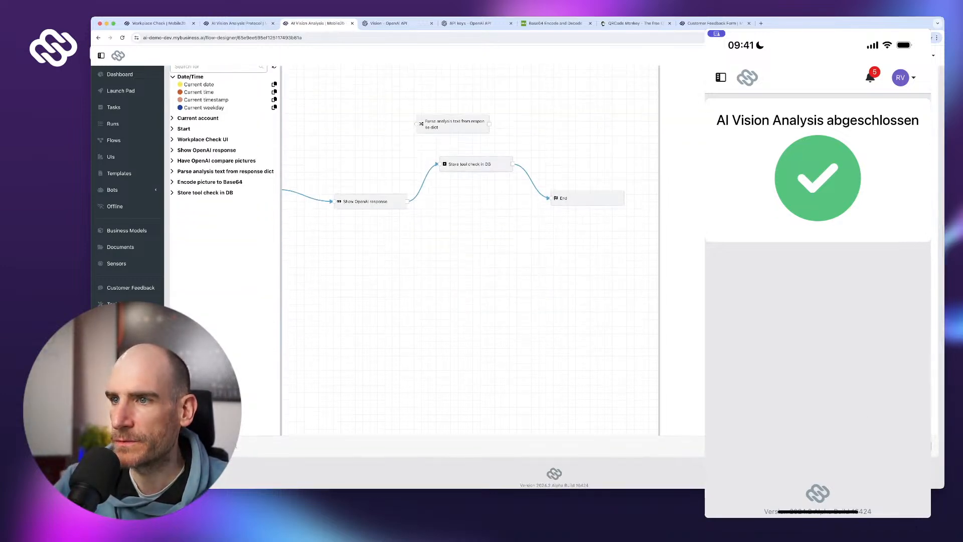
{"action": "left_click", "coordinate": [914, 446]}
{"action": "key", "text": "Return"}
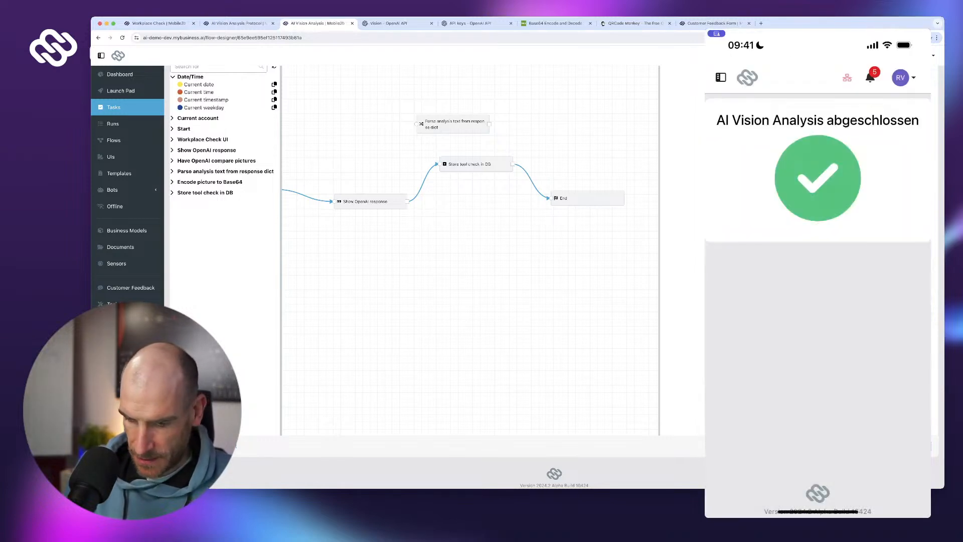
- On the phone, start an AI Vision Analysis run from the Launch Pad
{"action": "left_click", "coordinate": [721, 77]}
{"action": "left_click", "coordinate": [765, 110]}
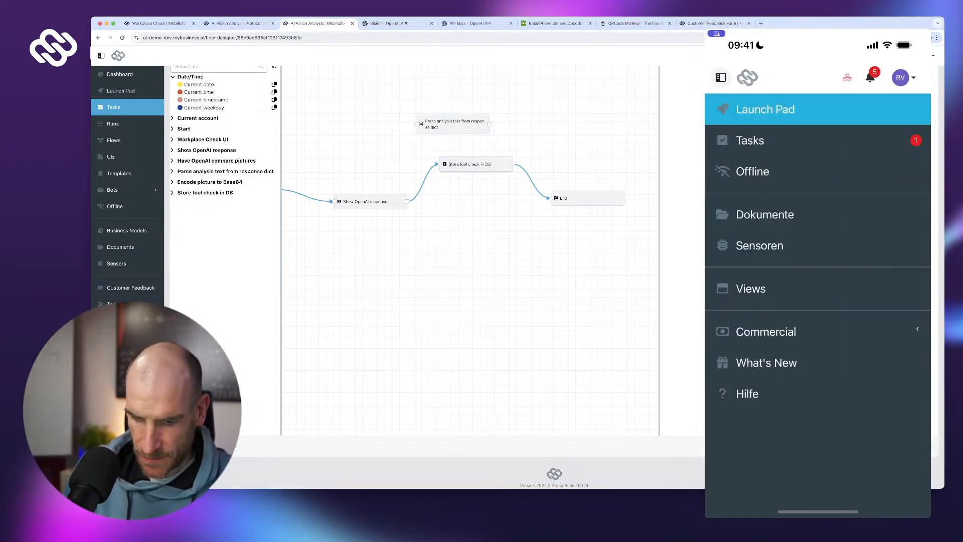
{"action": "left_click", "coordinate": [761, 172]}
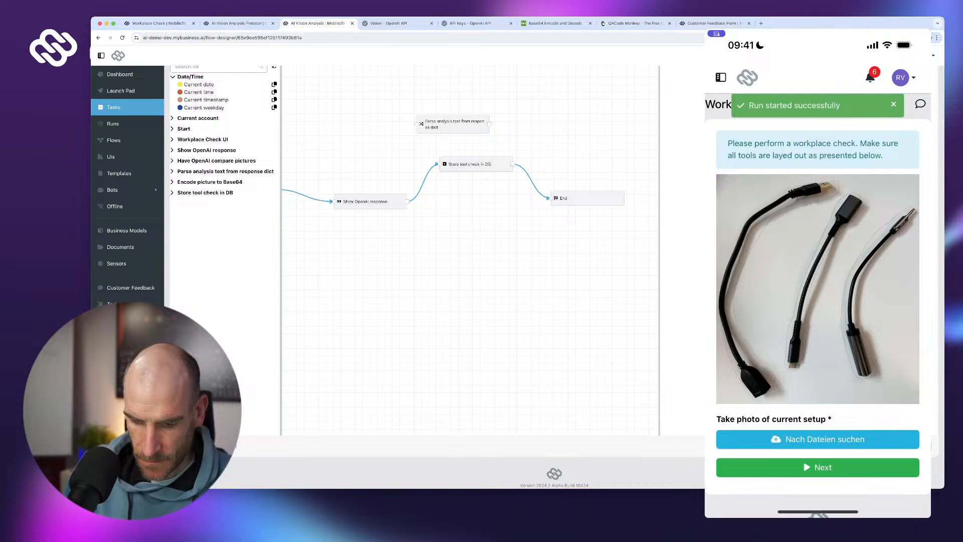
- Take a photo of the current tool setup, use it, and submit the check
{"action": "left_click", "coordinate": [824, 439]}
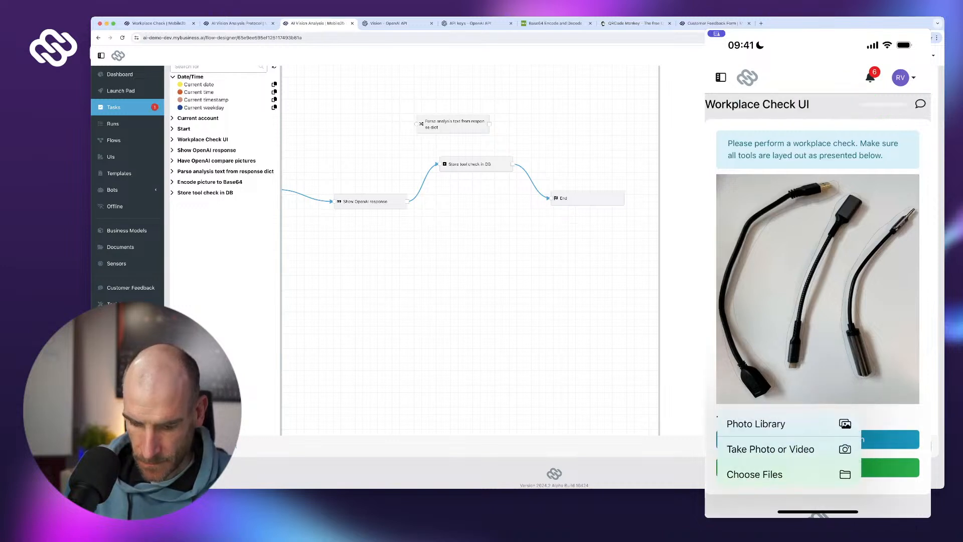
{"action": "left_click", "coordinate": [783, 447]}
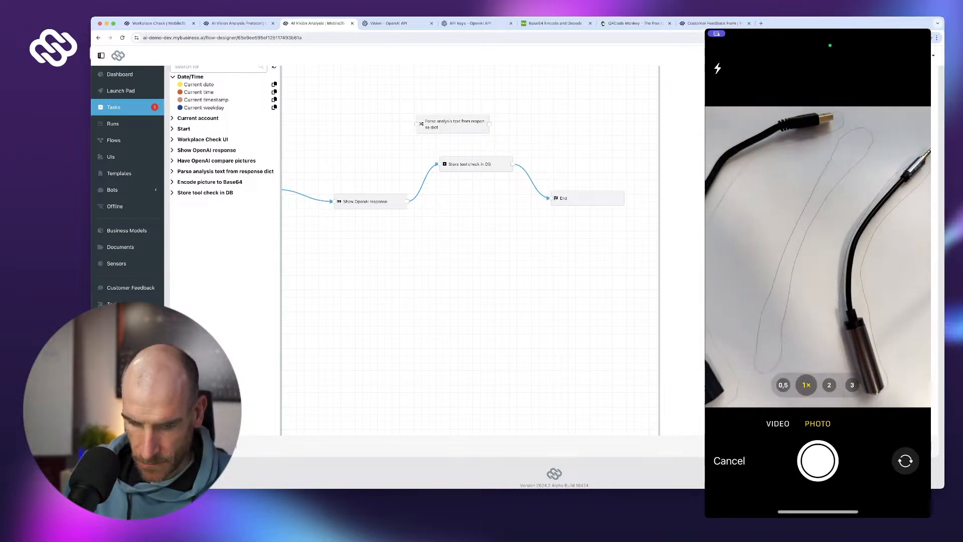
{"action": "left_click", "coordinate": [817, 460]}
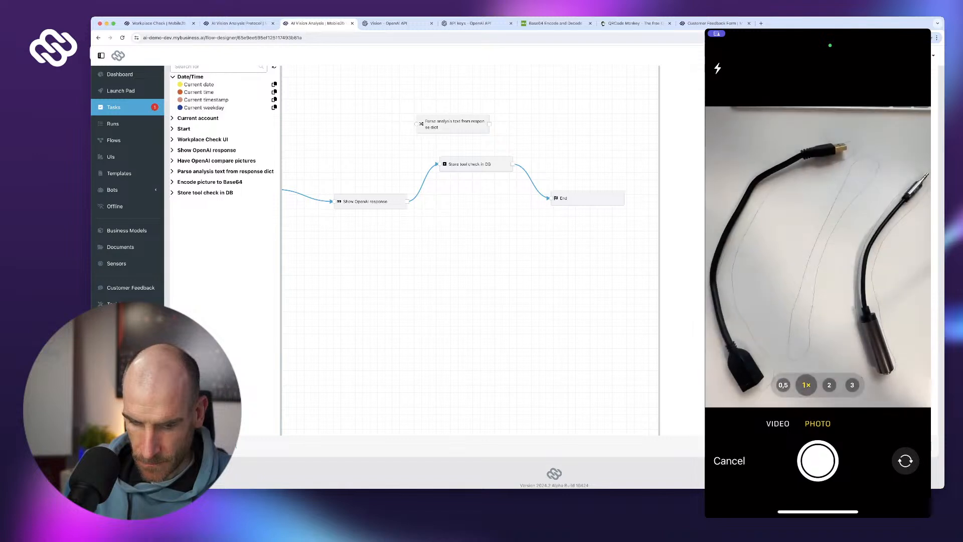
{"action": "left_click", "coordinate": [898, 477]}
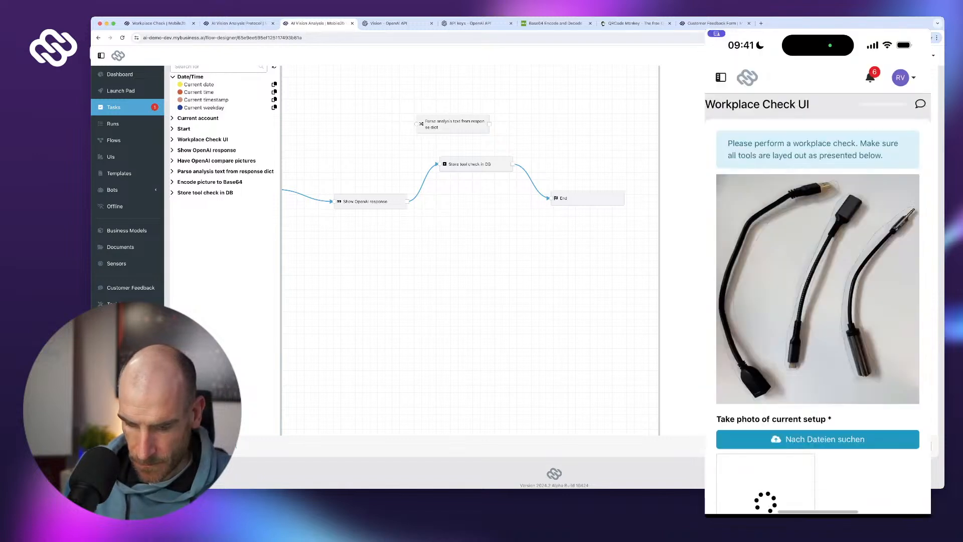
{"action": "scroll", "coordinate": [817, 306], "scroll_direction": "down", "scroll_amount": 3}
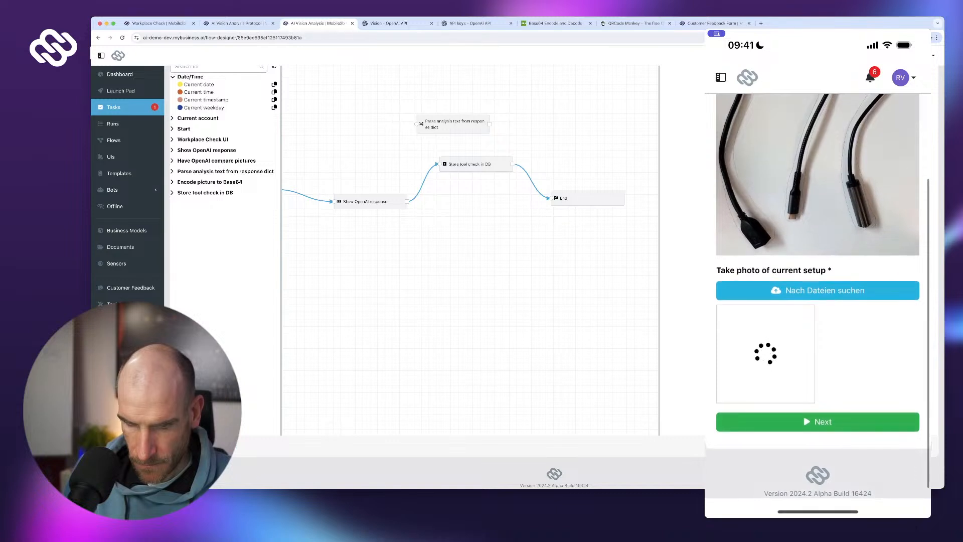
{"action": "scroll", "coordinate": [818, 306], "scroll_direction": "down", "scroll_amount": 1}
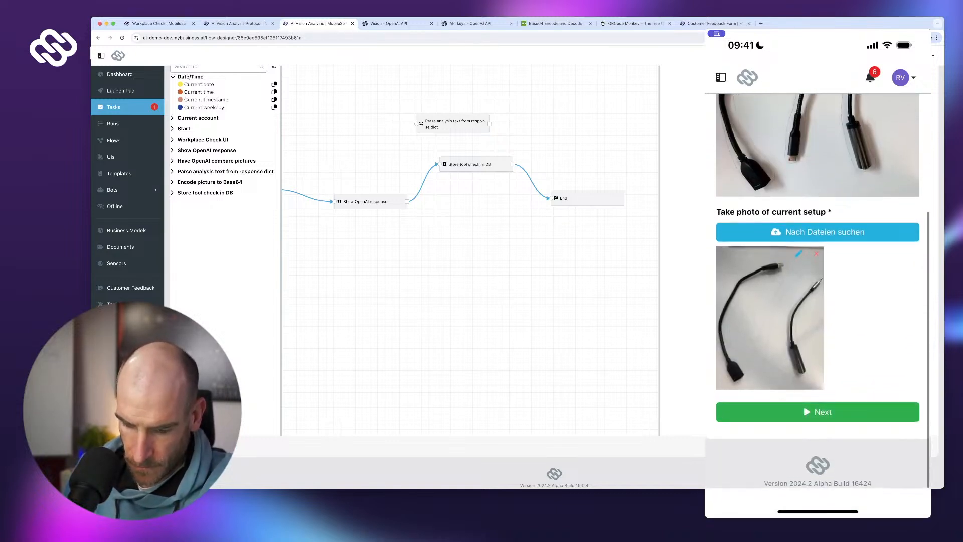
{"action": "left_click", "coordinate": [817, 422]}
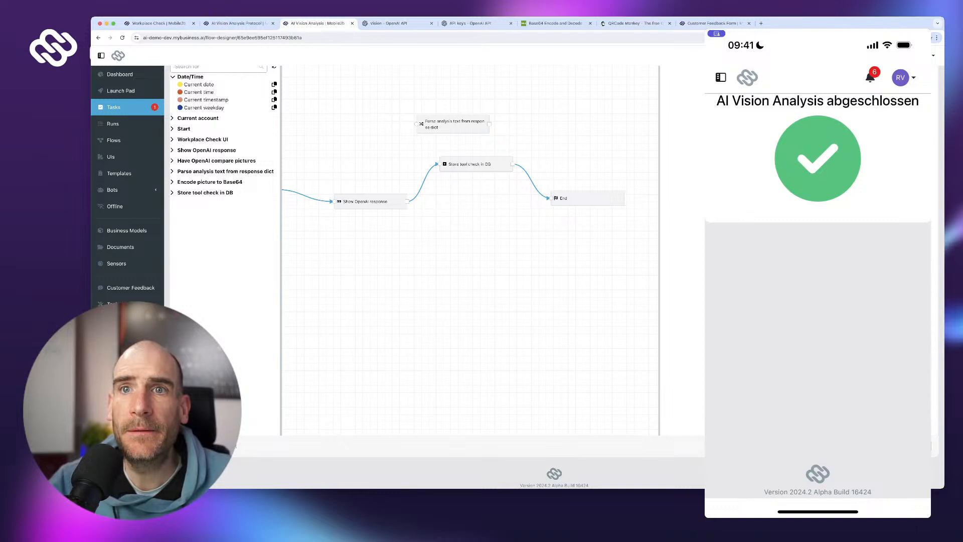
- Open AI Vision Analysis run 15 and read the Show OpenAI response log's compliance verdict and reason
{"action": "left_click", "coordinate": [113, 123]}
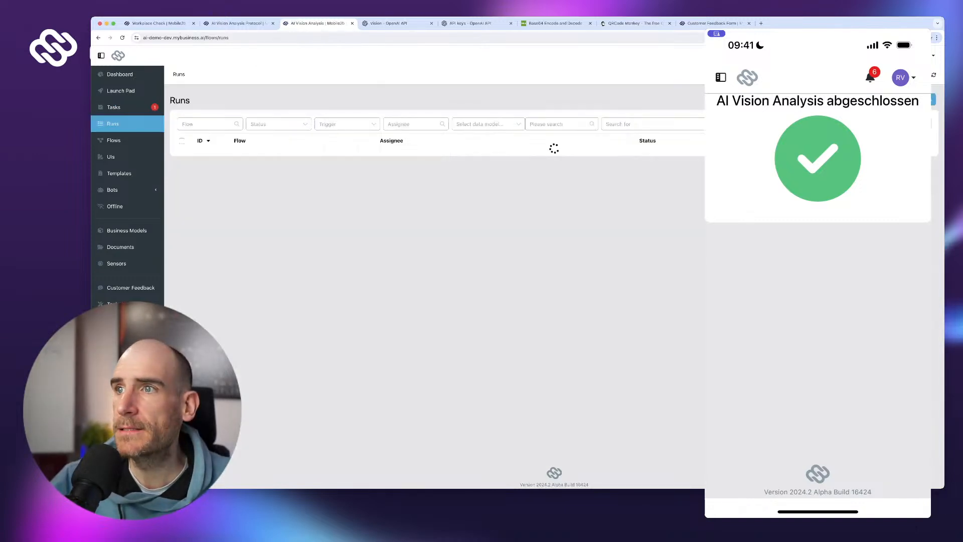
{"action": "left_click", "coordinate": [250, 154]}
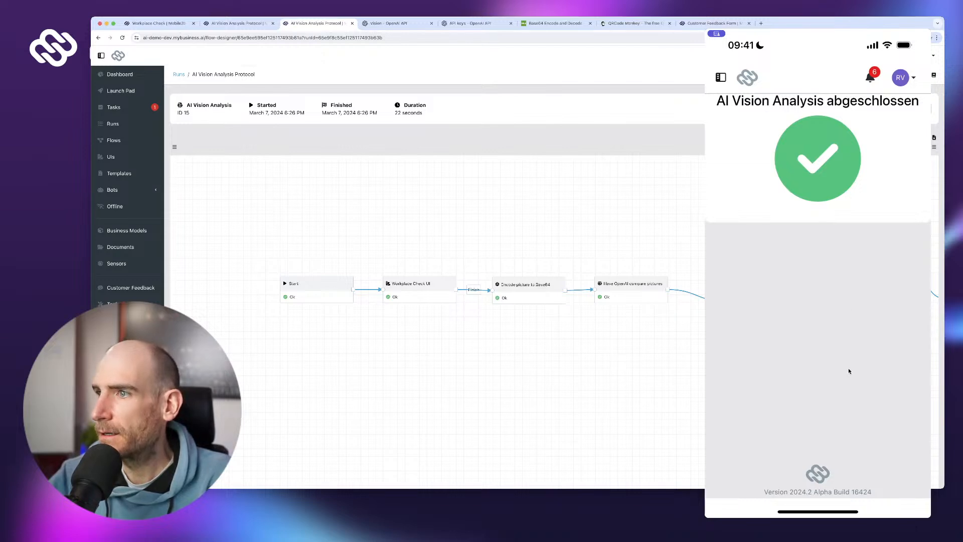
{"action": "left_click", "coordinate": [829, 390]}
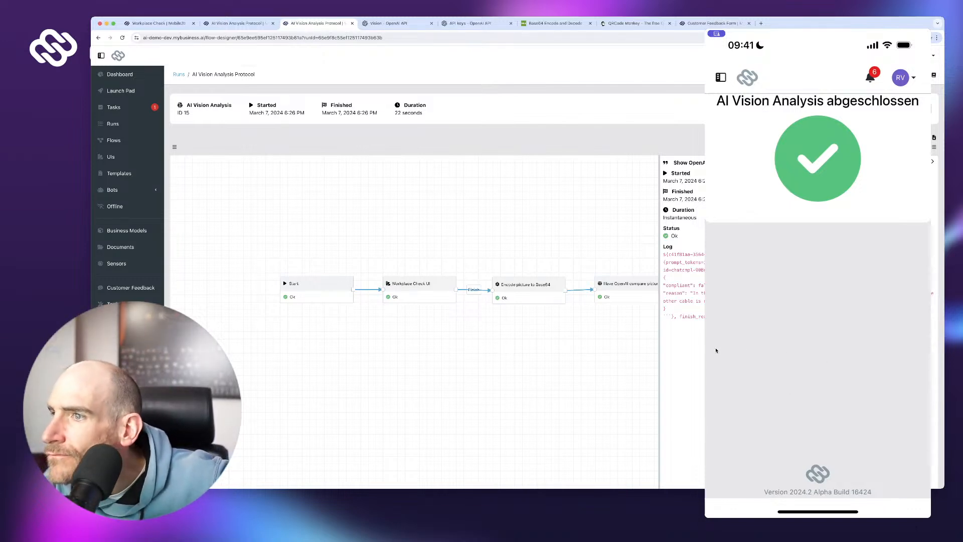
{"action": "left_click_drag", "start_coordinate": [663, 277], "coordinate": [709, 339]}
{"action": "left_click", "coordinate": [755, 339]}
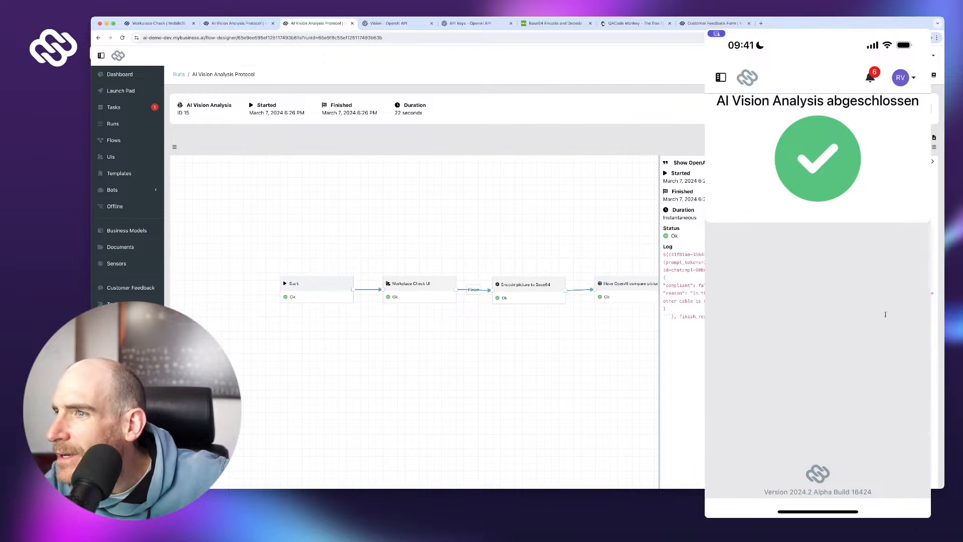
{"action": "left_click_drag", "start_coordinate": [663, 277], "coordinate": [672, 316]}
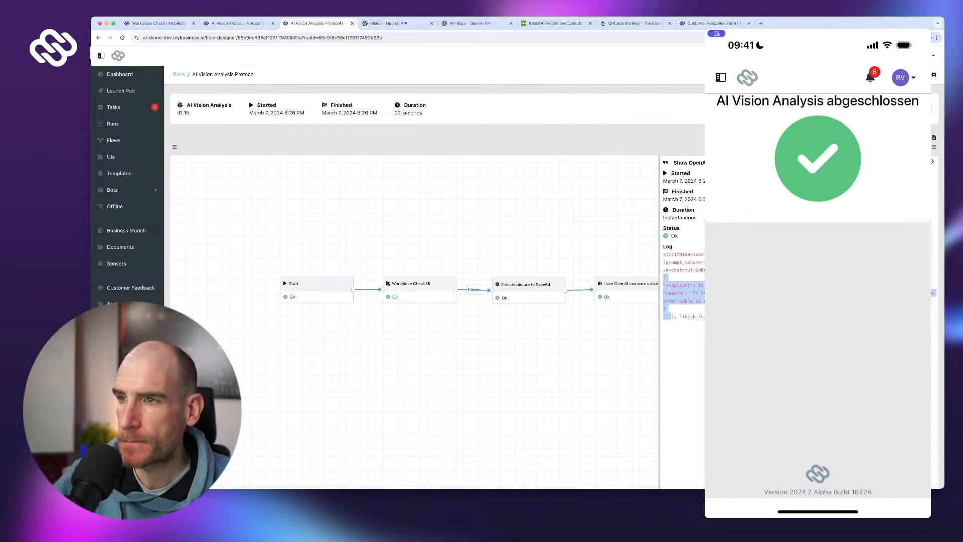
{"action": "left_click_drag", "start_coordinate": [502, 346], "coordinate": [82, 355]}
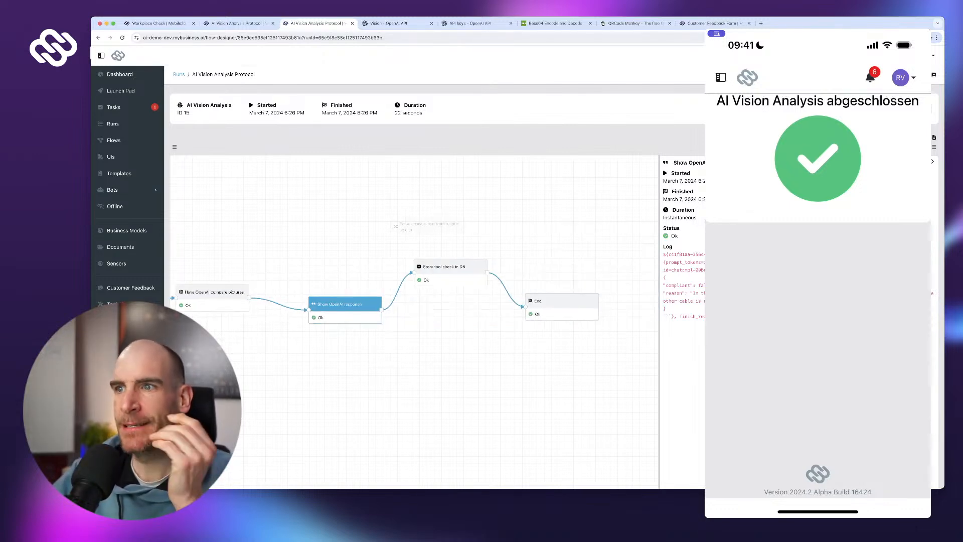
- Return to the flow designer and open the Parse analysis text step's settings
{"action": "left_click", "coordinate": [921, 109]}
{"action": "left_click_drag", "start_coordinate": [556, 351], "coordinate": [942, 342]}
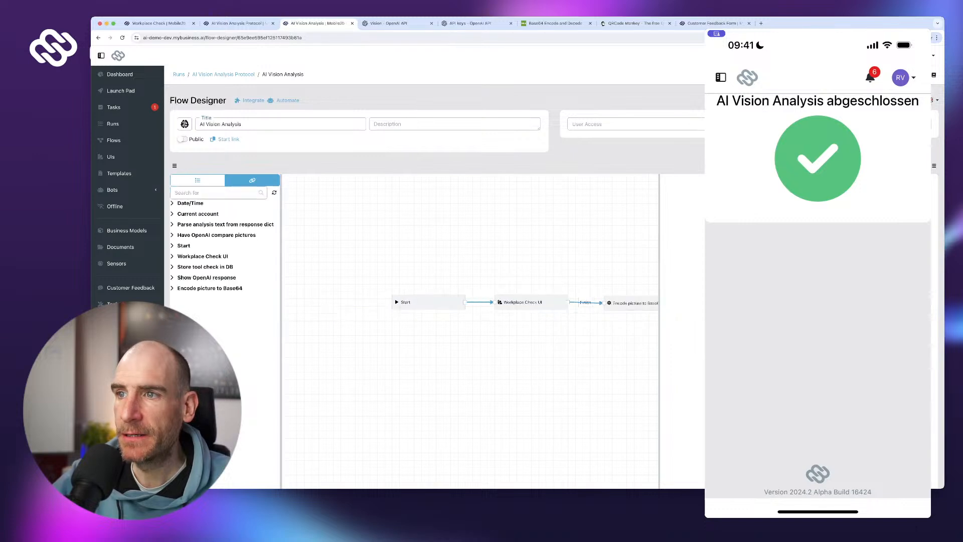
{"action": "left_click_drag", "start_coordinate": [597, 351], "coordinate": [369, 347]}
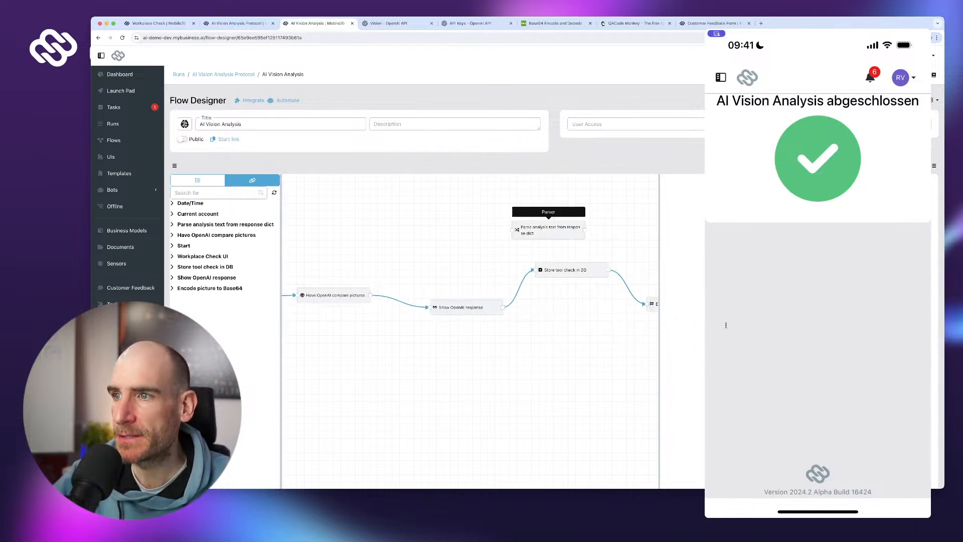
{"action": "left_click", "coordinate": [548, 229]}
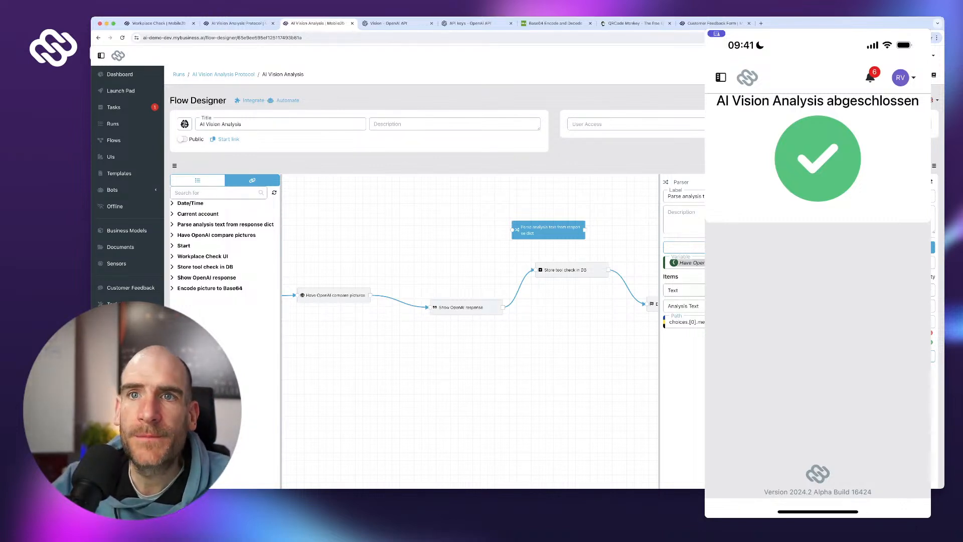
- In a new tab, check run 15's Show OpenAI response log for the reason key
{"action": "left_click", "coordinate": [113, 124], "text": "super"}
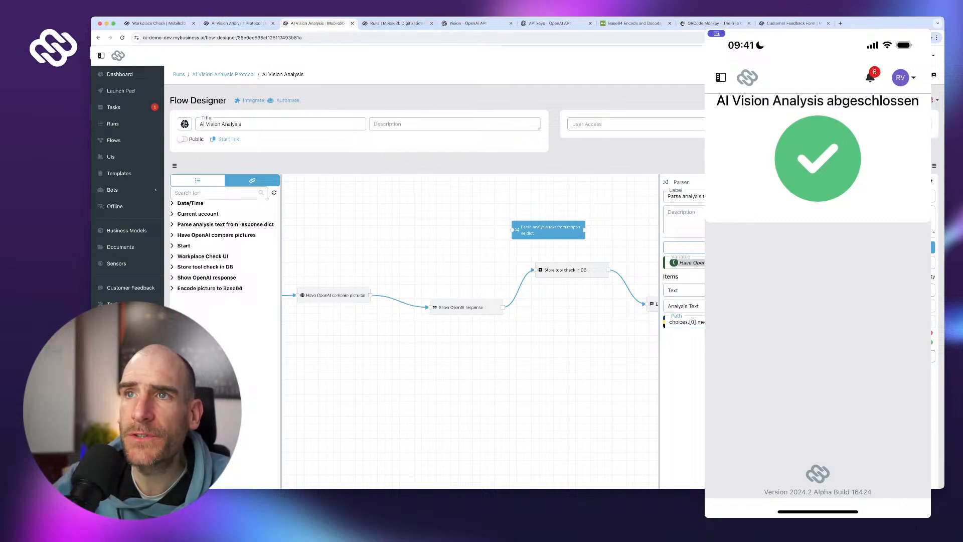
{"action": "left_click", "coordinate": [396, 23]}
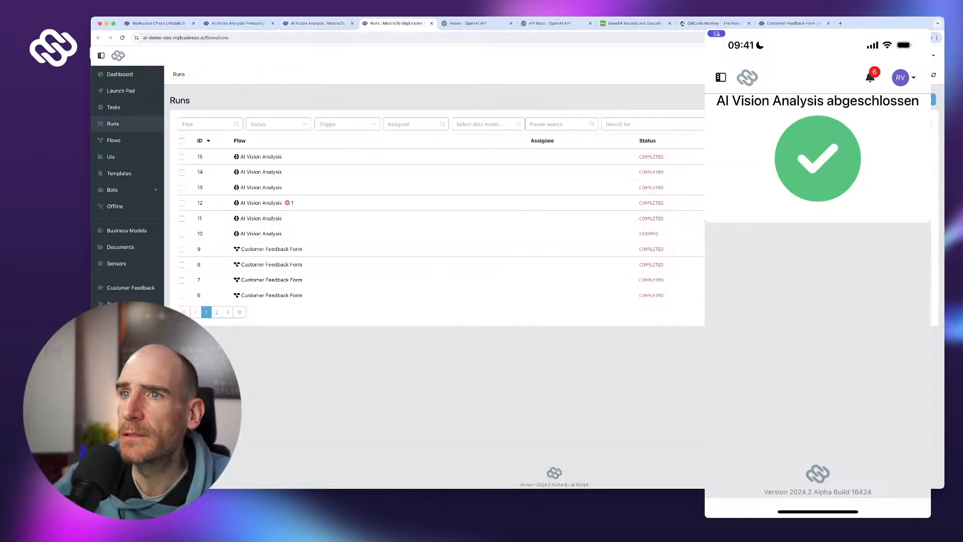
{"action": "left_click", "coordinate": [261, 156]}
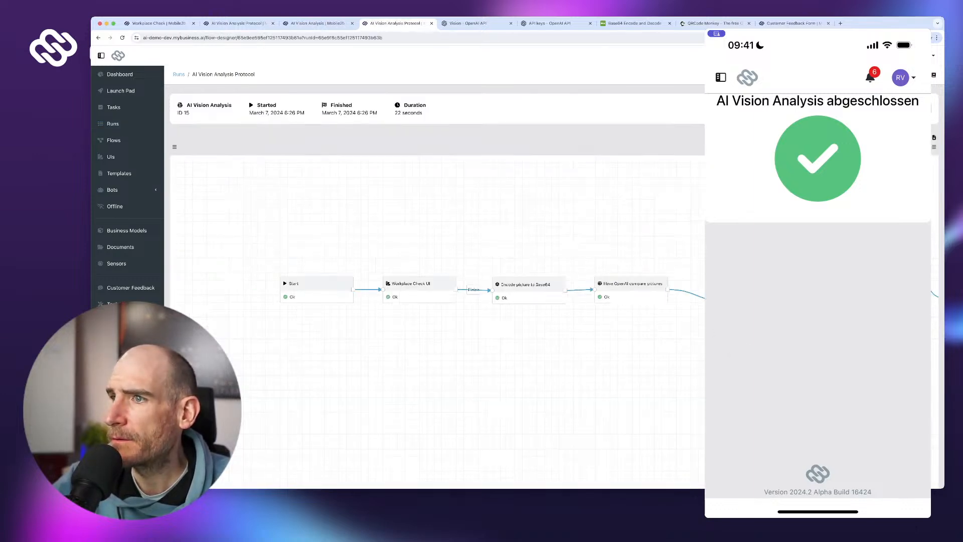
{"action": "left_click", "coordinate": [770, 303]}
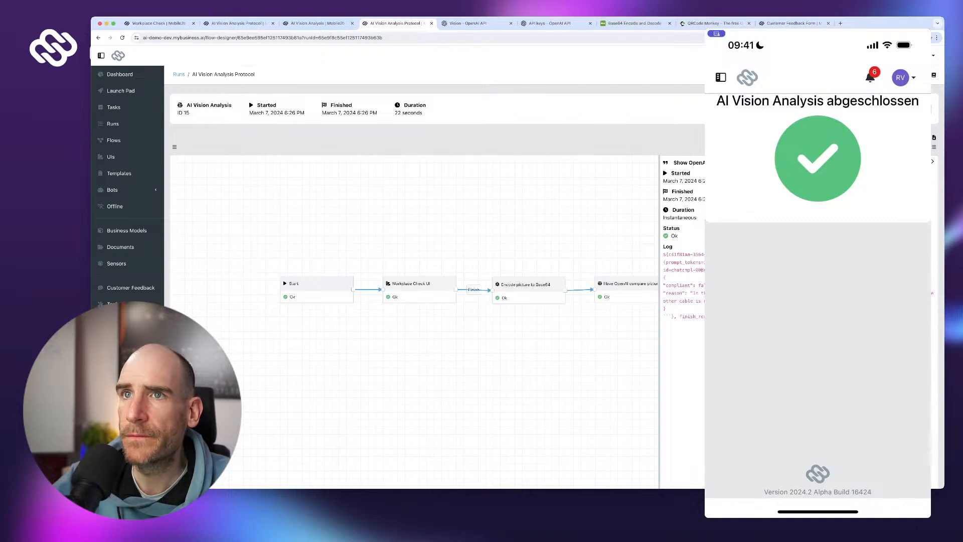
{"action": "double_click", "coordinate": [674, 292]}
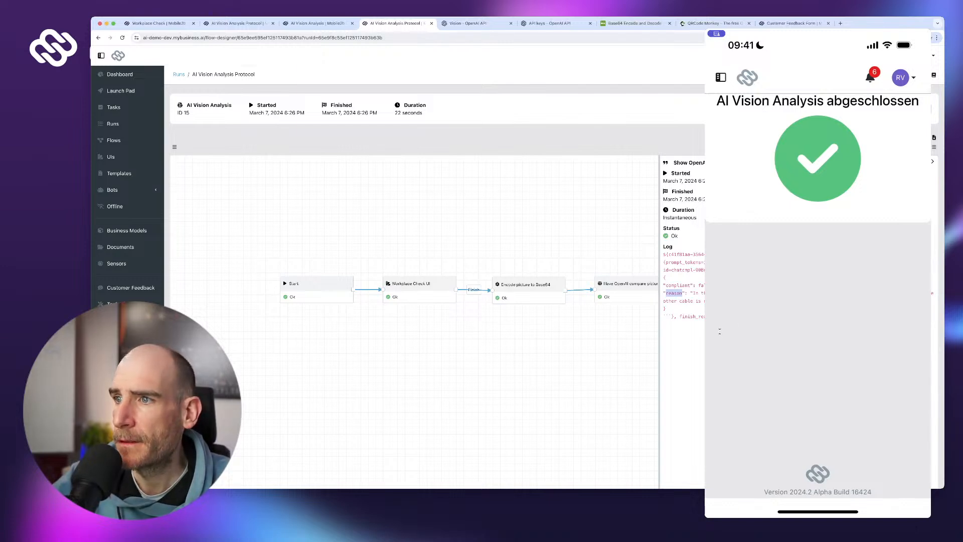
- Rename the parser's Analysis Text output to Reason
{"action": "left_click", "coordinate": [317, 24]}
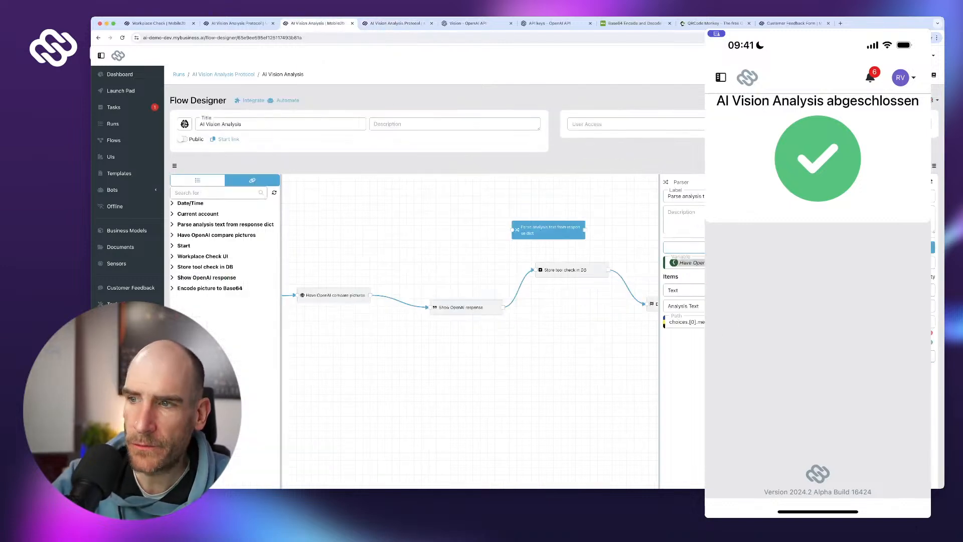
{"action": "key", "text": "alt+shift+Left"}
{"action": "key", "text": "alt+shift+Left"}
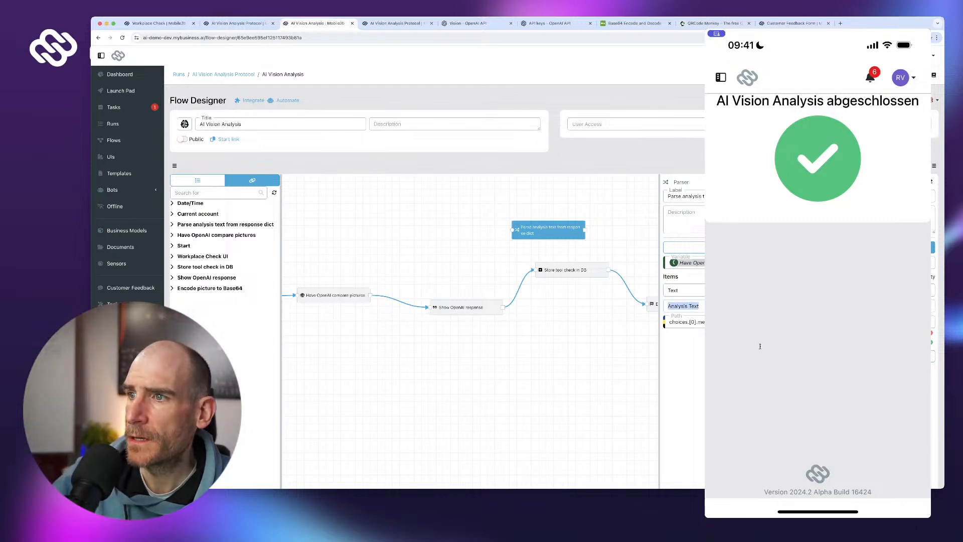
{"action": "type", "text": "Reason"}
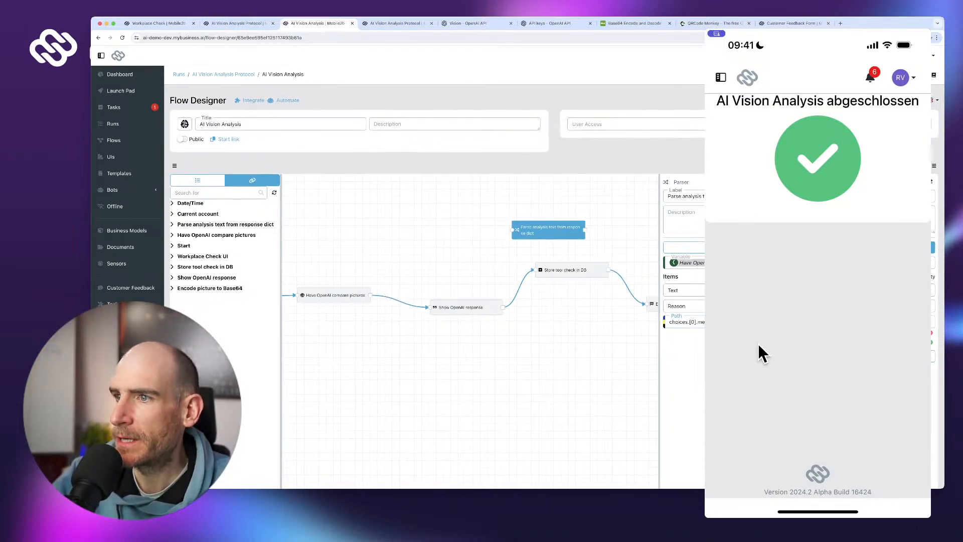
- Add a Boolean parser output named Compliant using the Reason output's response path
{"action": "left_click", "coordinate": [931, 342]}
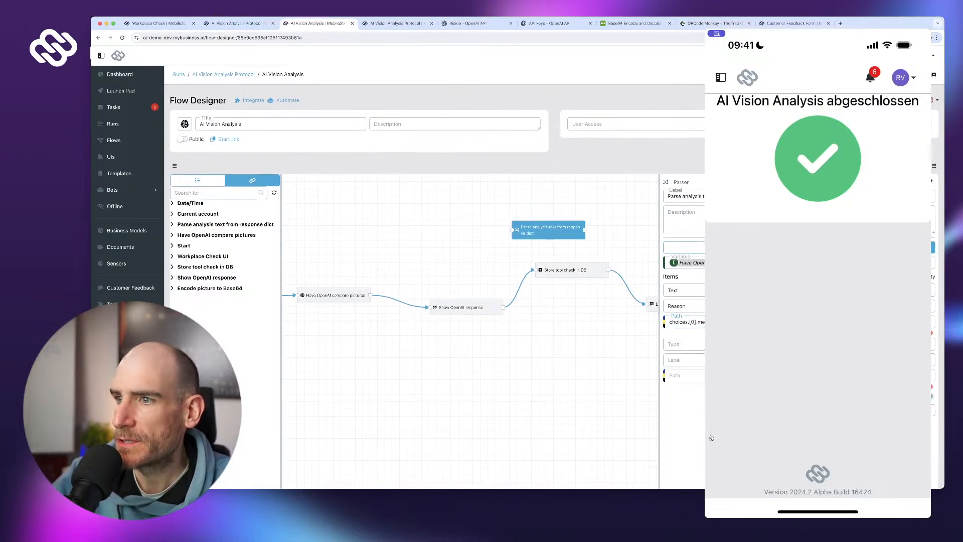
{"action": "left_click", "coordinate": [702, 344]}
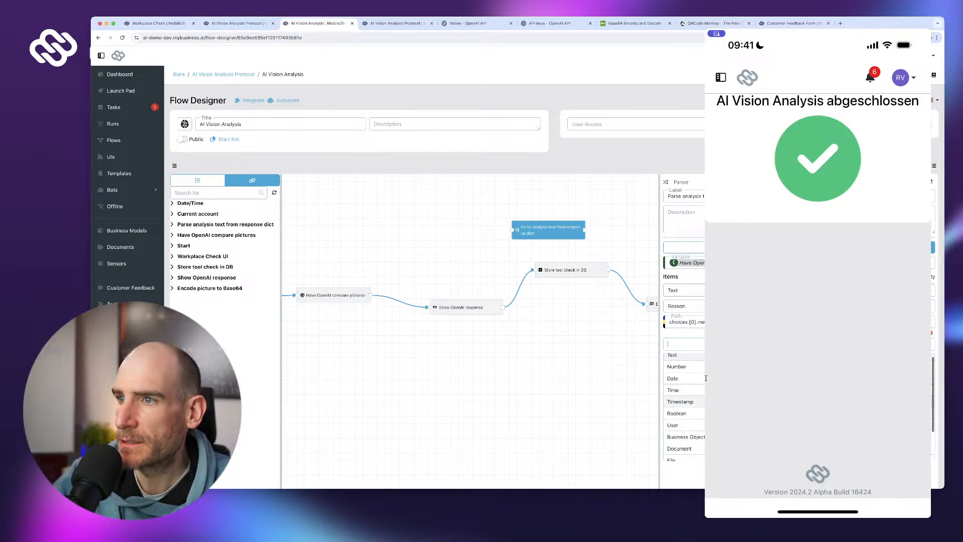
{"action": "key", "text": "Return"}
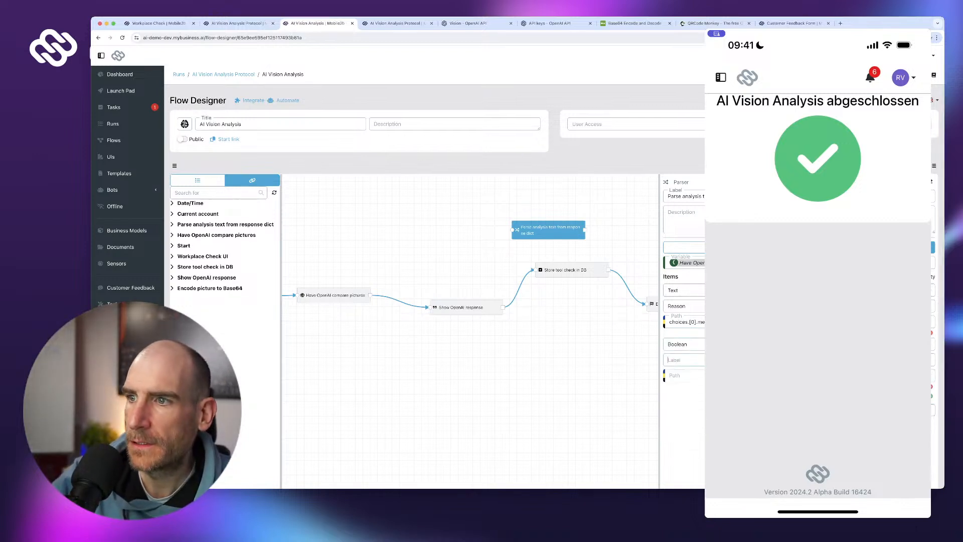
{"action": "type", "text": "Compliant"}
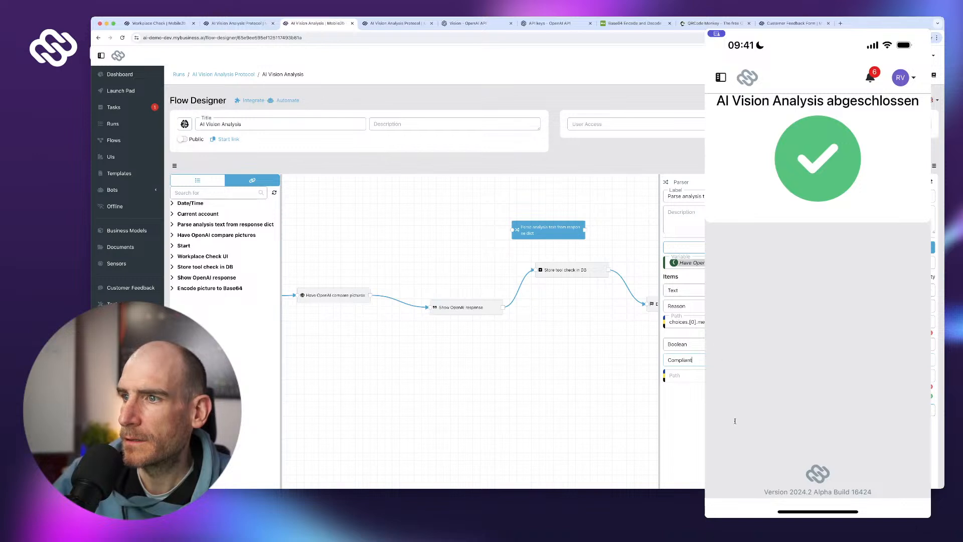
{"action": "key", "text": "shift+Tab"}
{"action": "key", "text": "shift+Tab"}
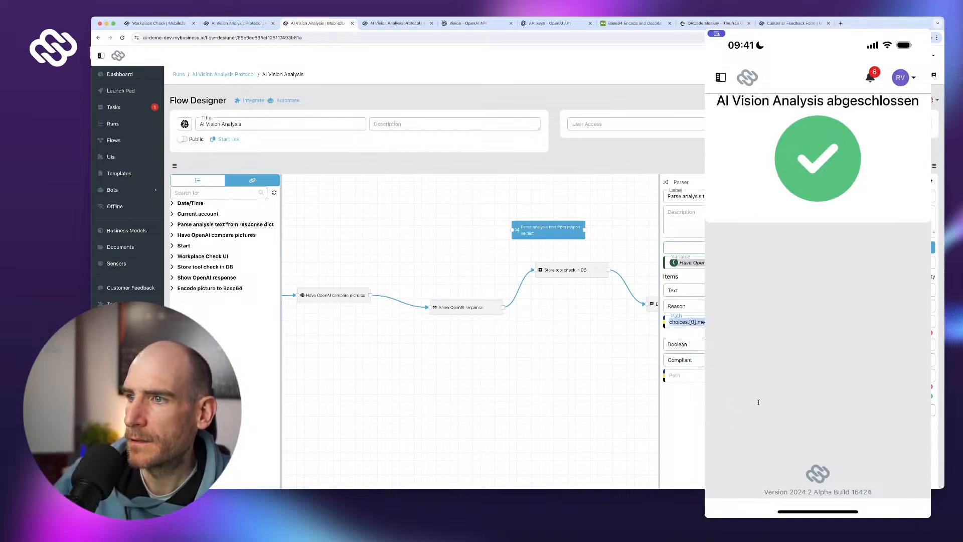
{"action": "key", "text": "super+c"}
{"action": "key", "text": "Tab"}
{"action": "key", "text": "Tab"}
{"action": "key", "text": "Tab"}
{"action": "key", "text": "super+v"}
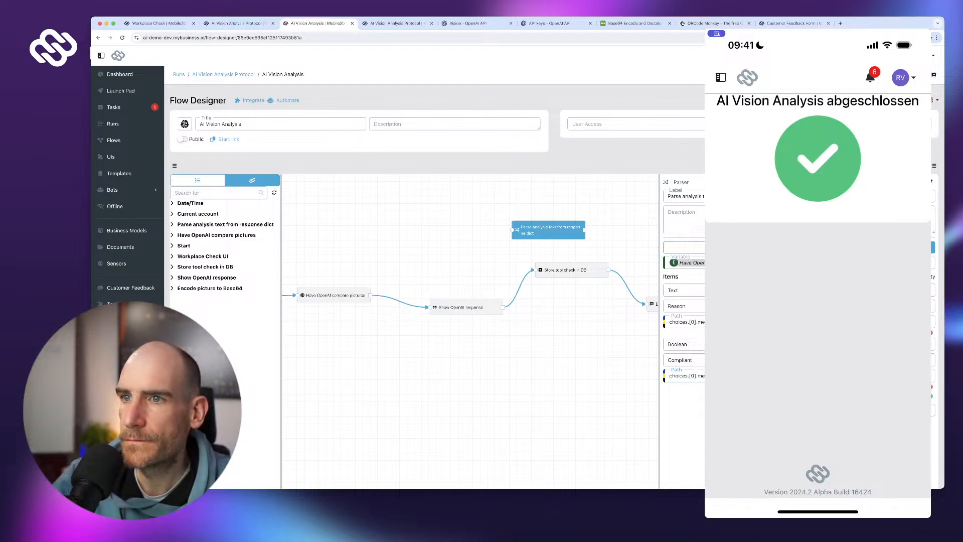
{"action": "left_click_drag", "start_coordinate": [466, 307], "coordinate": [424, 297]}
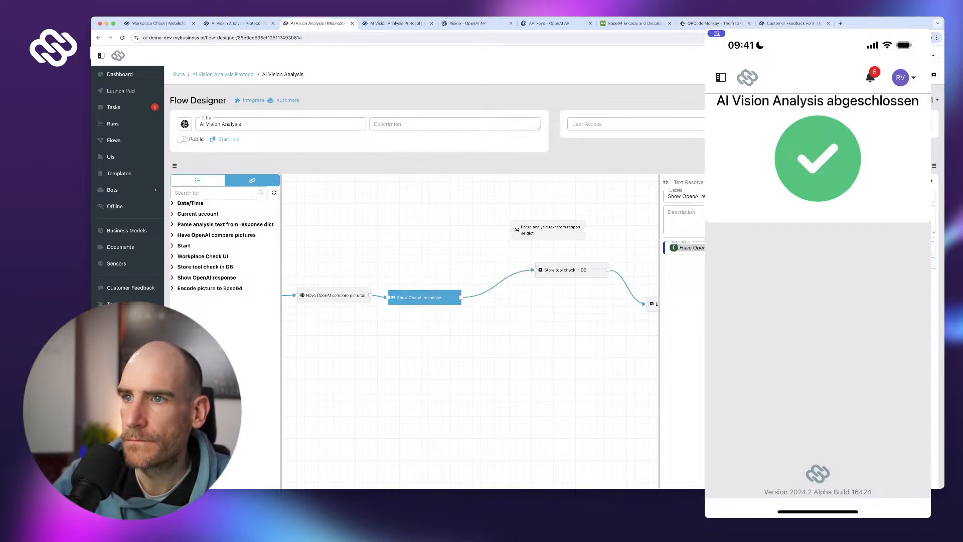
- Replace the Show OpenAI response-to-storage link with a link into the parse step
{"action": "left_click", "coordinate": [426, 346]}
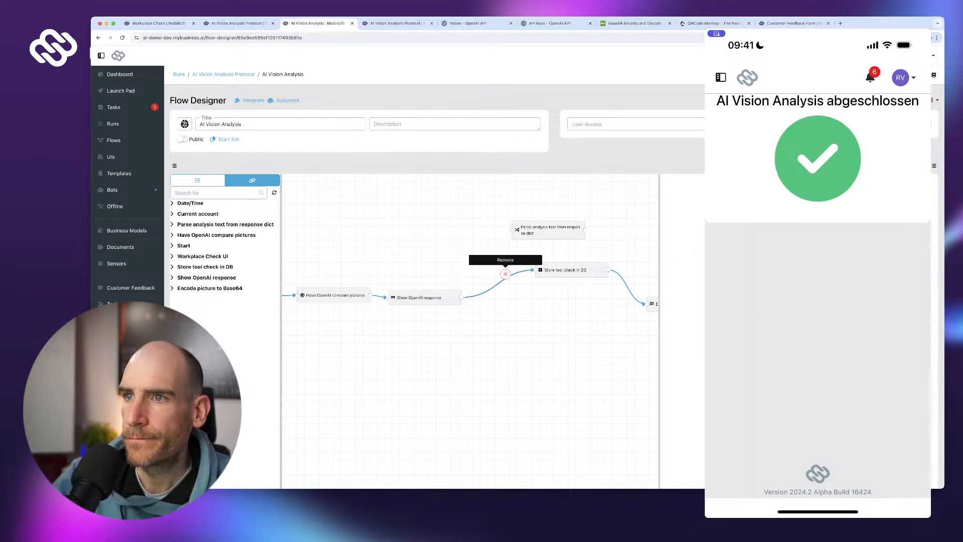
{"action": "left_click", "coordinate": [503, 277]}
{"action": "mouse_move", "coordinate": [461, 298]}
{"action": "left_mouse_down"}
{"action": "mouse_move", "coordinate": [509, 230]}
{"action": "mouse_move", "coordinate": [542, 228]}
{"action": "mouse_move", "coordinate": [514, 226]}
{"action": "mouse_move", "coordinate": [536, 258]}
{"action": "mouse_move", "coordinate": [532, 270]}
{"action": "left_mouse_up"}
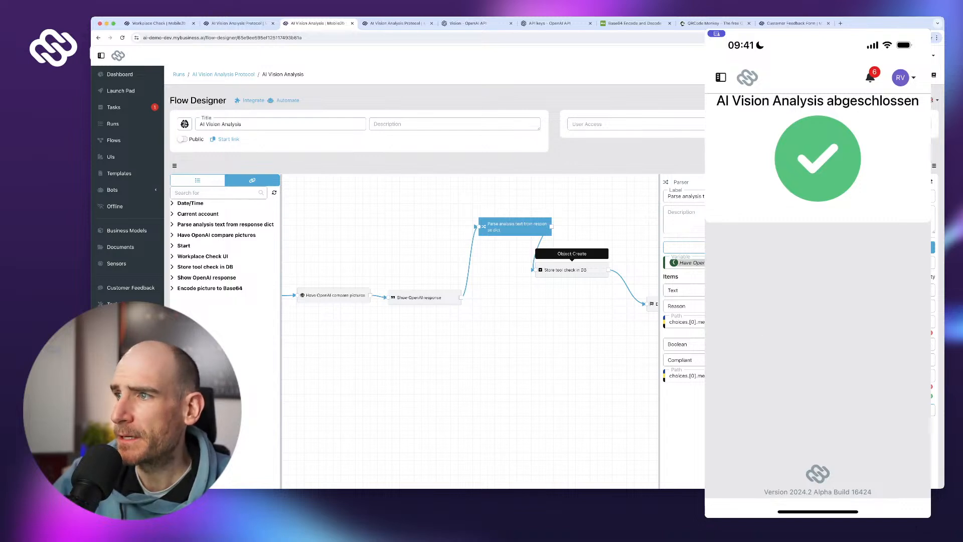
- Add a Description property to Store tool check in DB set to the parsed Analysis Text, and save
{"action": "left_click", "coordinate": [567, 270]}
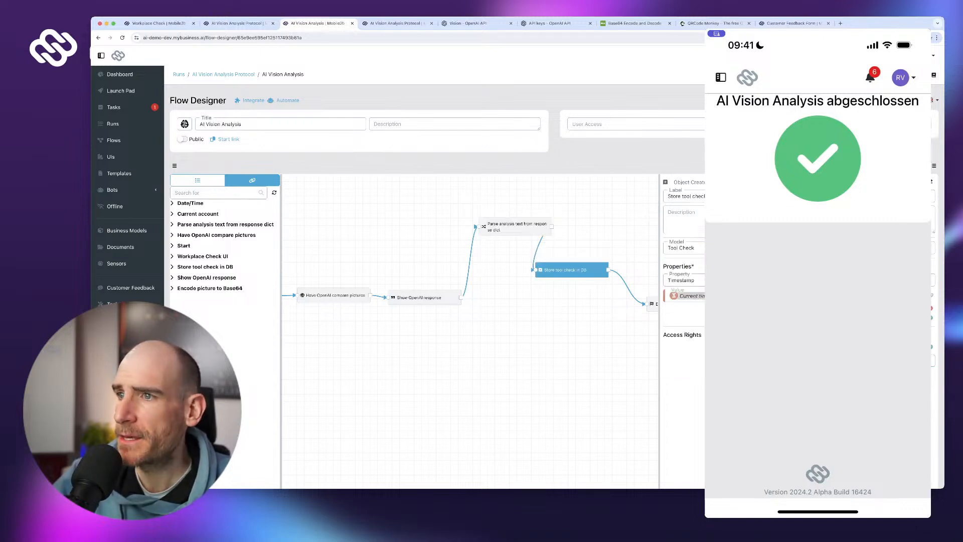
{"action": "left_click", "coordinate": [930, 317]}
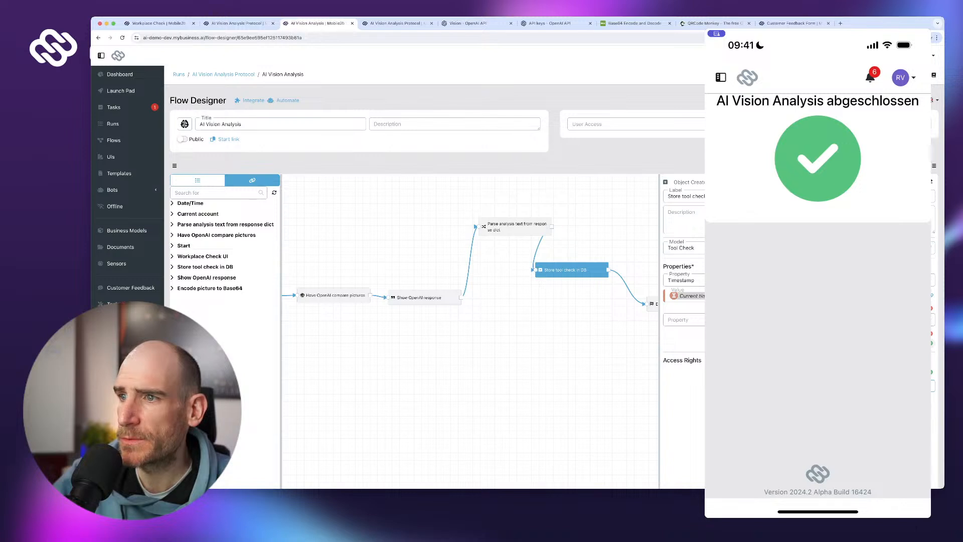
{"action": "left_click", "coordinate": [797, 319]}
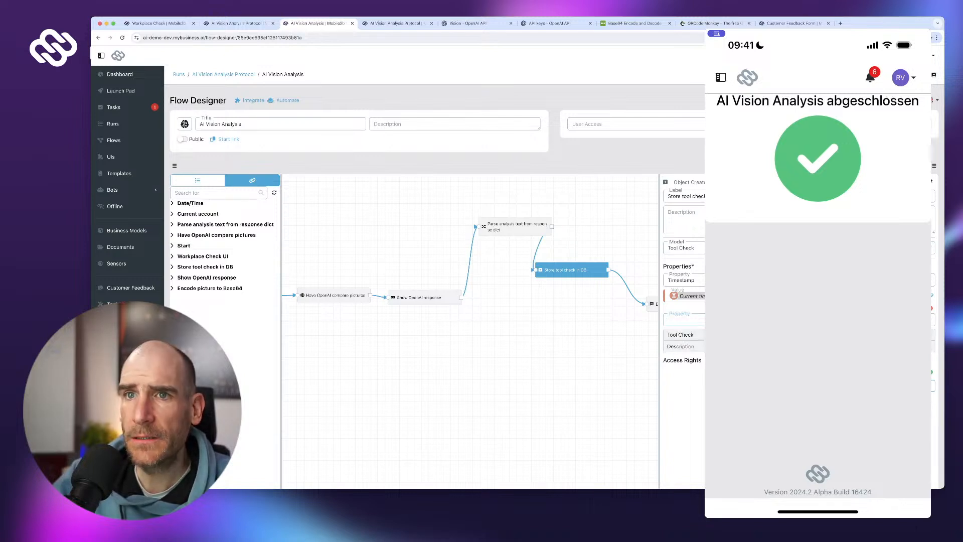
{"action": "left_click", "coordinate": [797, 346]}
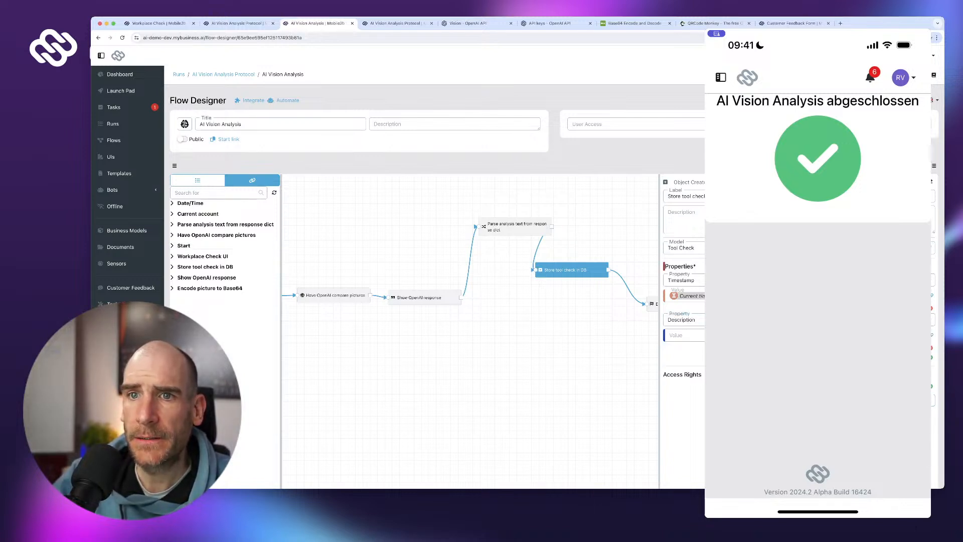
{"action": "left_click_drag", "start_coordinate": [797, 335], "coordinate": [215, 206]}
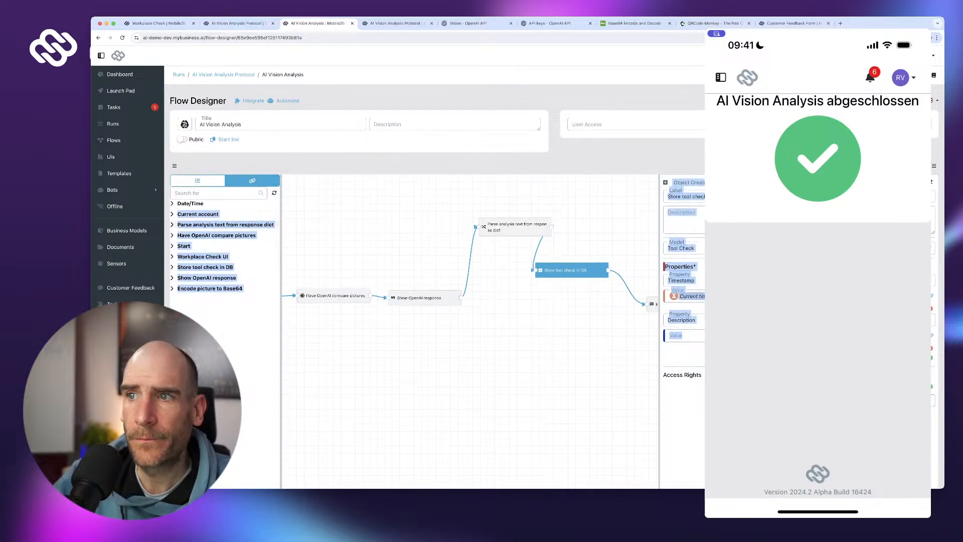
{"action": "left_click", "coordinate": [216, 224]}
{"action": "scroll", "coordinate": [216, 231], "scroll_direction": "down", "scroll_amount": 1}
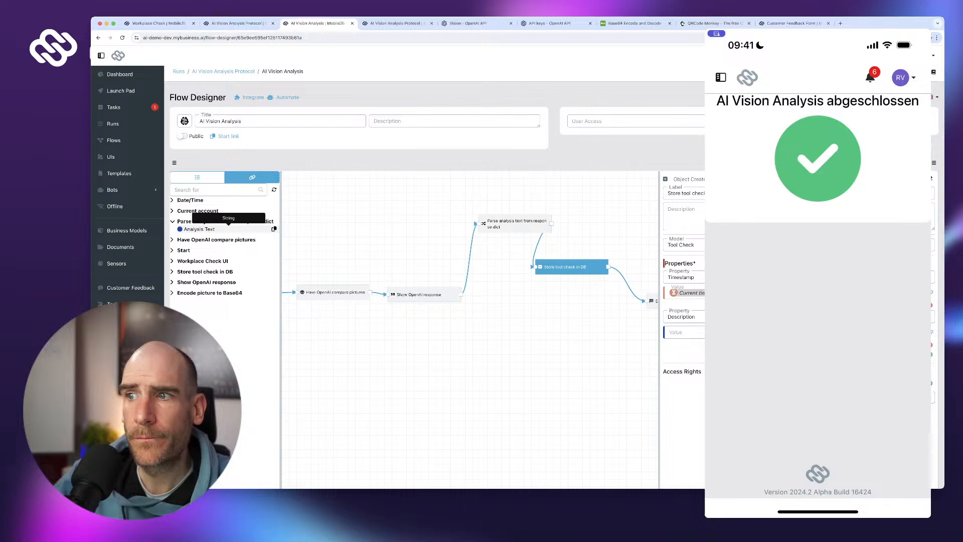
{"action": "scroll", "coordinate": [726, 351], "scroll_direction": "down", "scroll_amount": 1}
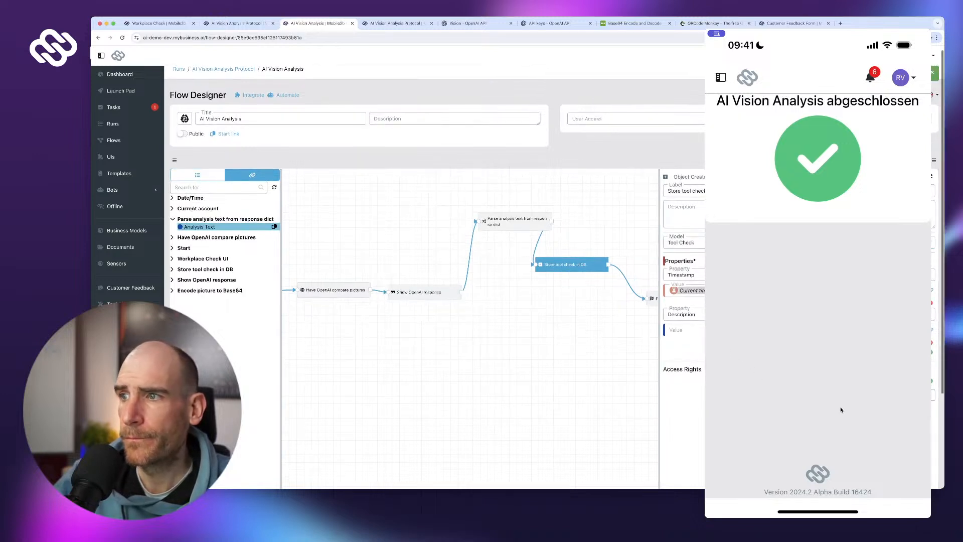
{"action": "left_click_drag", "start_coordinate": [900, 396], "coordinate": [896, 358]}
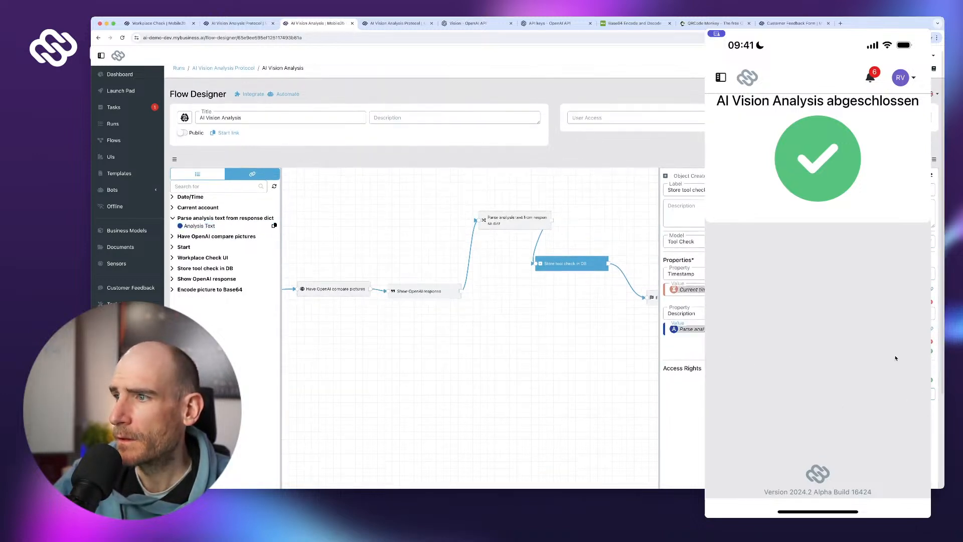
{"action": "scroll", "coordinate": [896, 358], "scroll_direction": "down", "scroll_amount": 5}
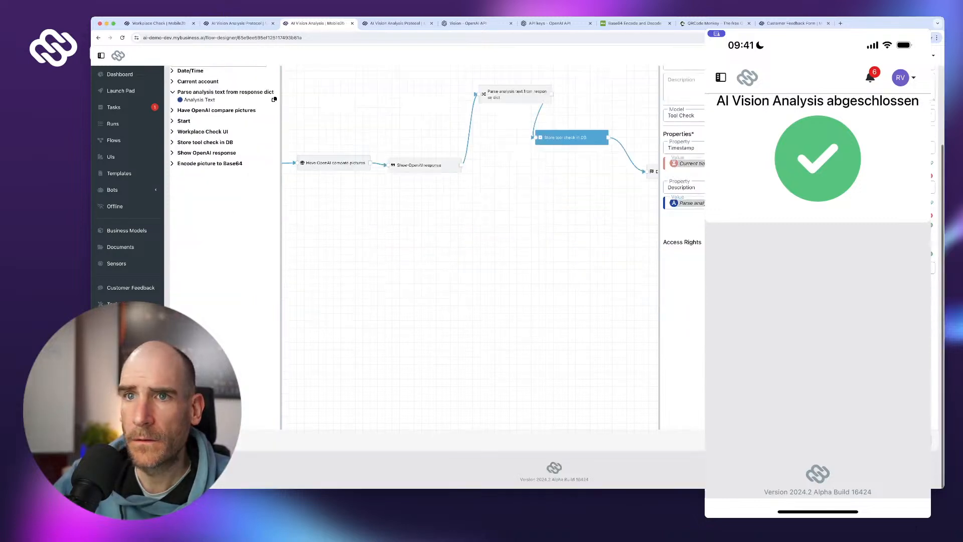
{"action": "left_click", "coordinate": [918, 442]}
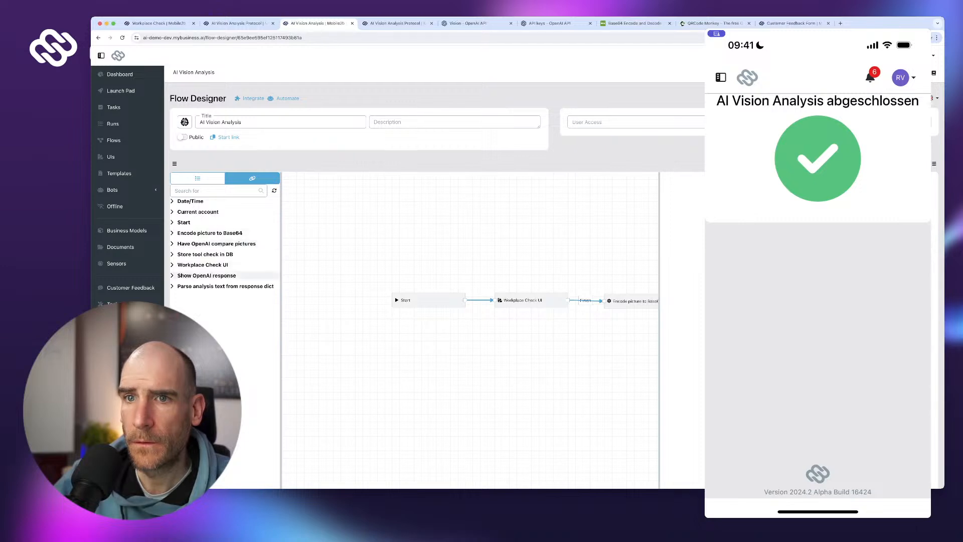
- Expand the parse step's variables to show Reason and Compliant, glance at the run protocol, then return to the designer
{"action": "left_click", "coordinate": [225, 285]}
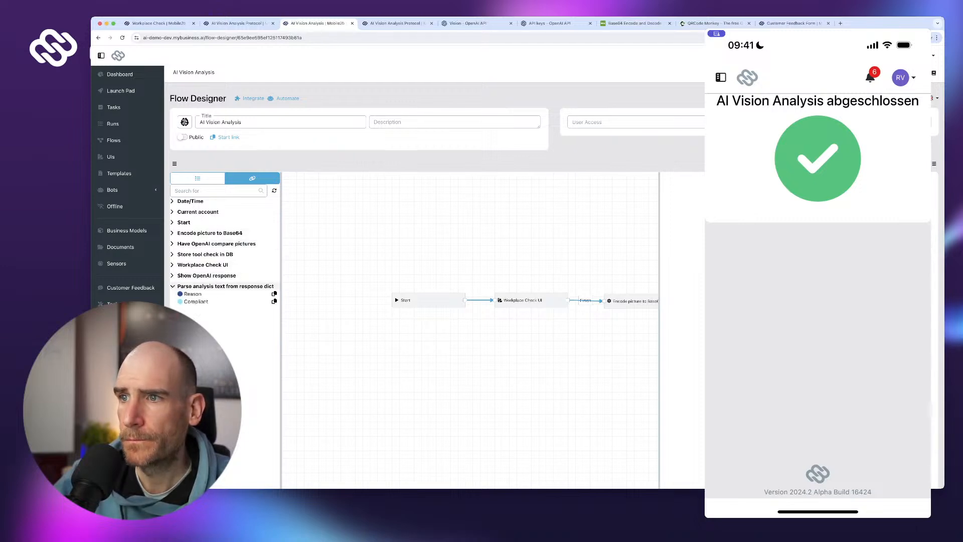
{"action": "left_click", "coordinate": [274, 294]}
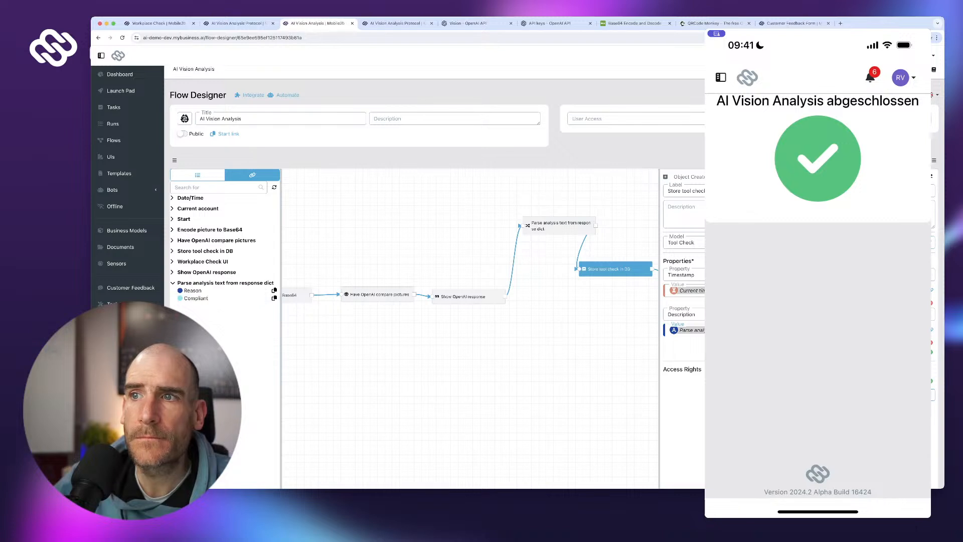
{"action": "left_click", "coordinate": [239, 23]}
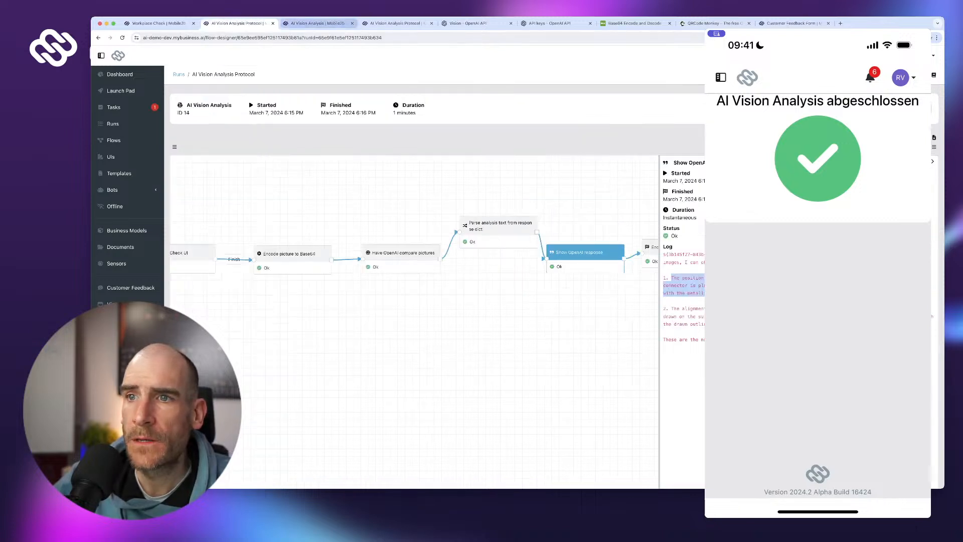
{"action": "left_click", "coordinate": [318, 24]}
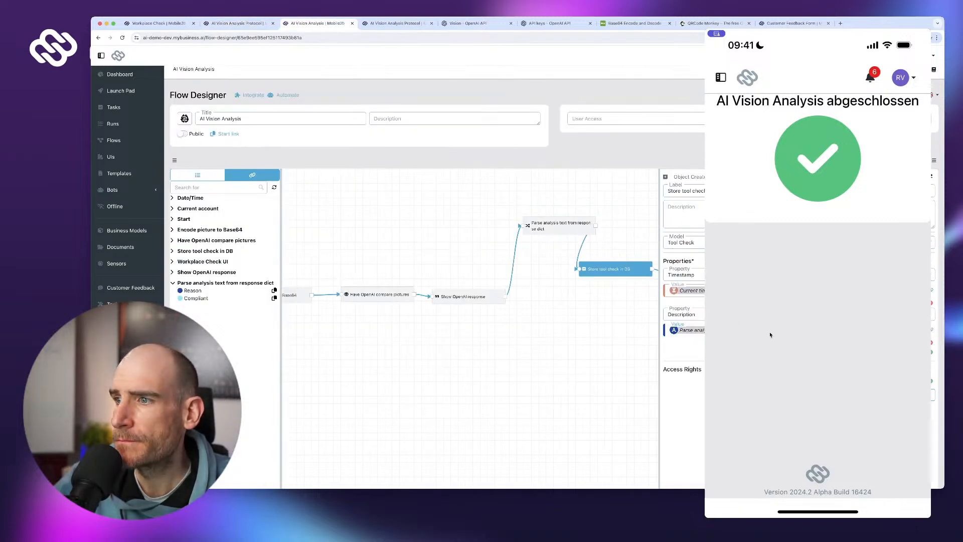
{"action": "left_click", "coordinate": [379, 294]}
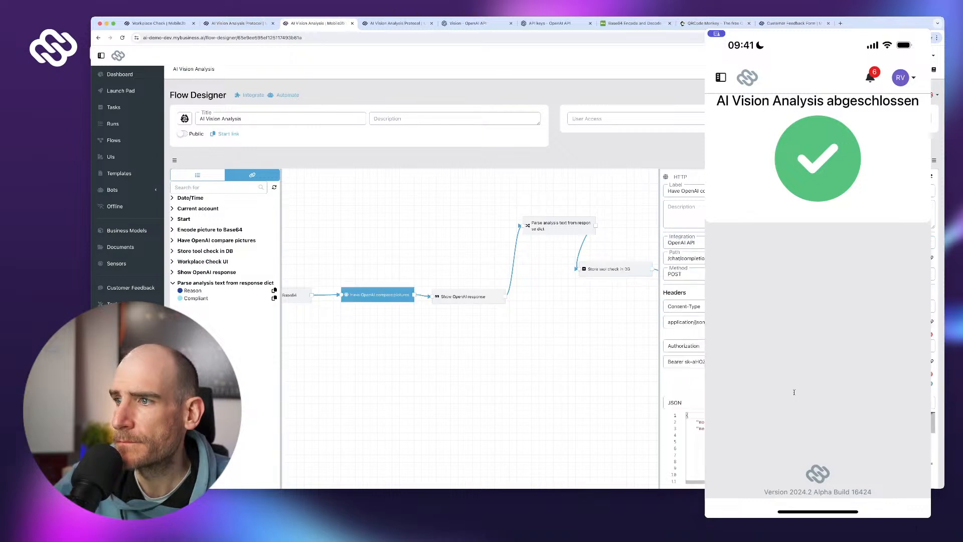
{"action": "scroll", "coordinate": [793, 392], "scroll_direction": "down", "scroll_amount": 2}
{"action": "scroll", "coordinate": [794, 392], "scroll_direction": "down", "scroll_amount": 2}
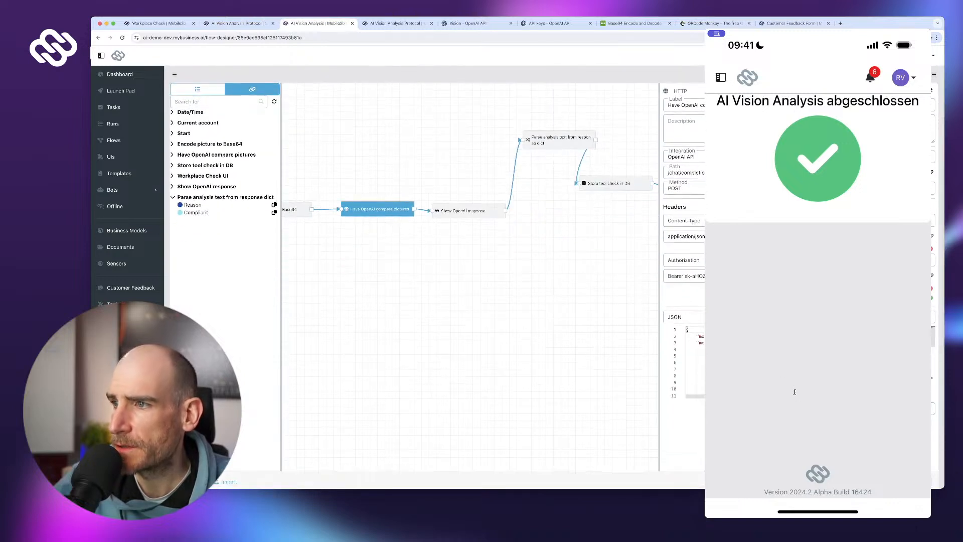
{"action": "scroll", "coordinate": [794, 392], "scroll_direction": "down", "scroll_amount": 1}
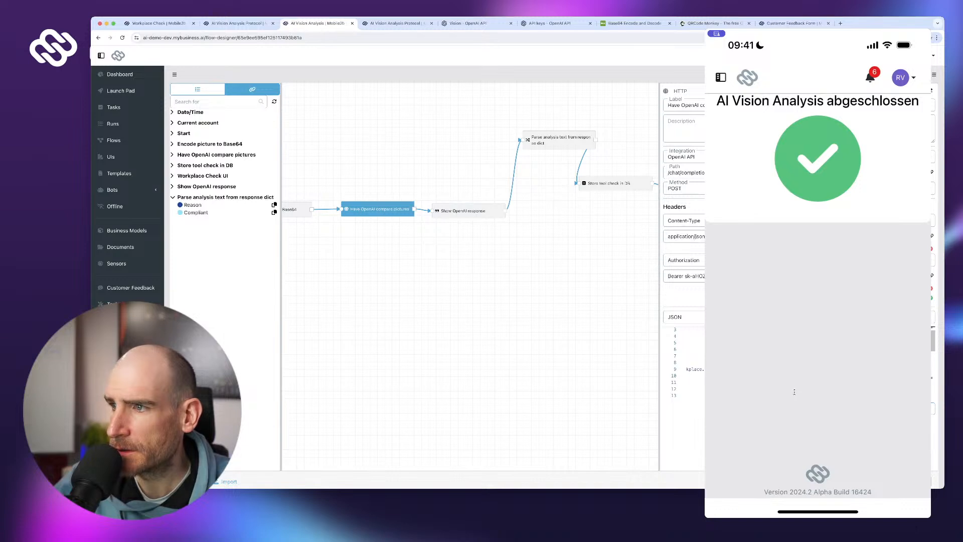
{"action": "scroll", "coordinate": [794, 392], "scroll_direction": "right", "scroll_amount": 5}
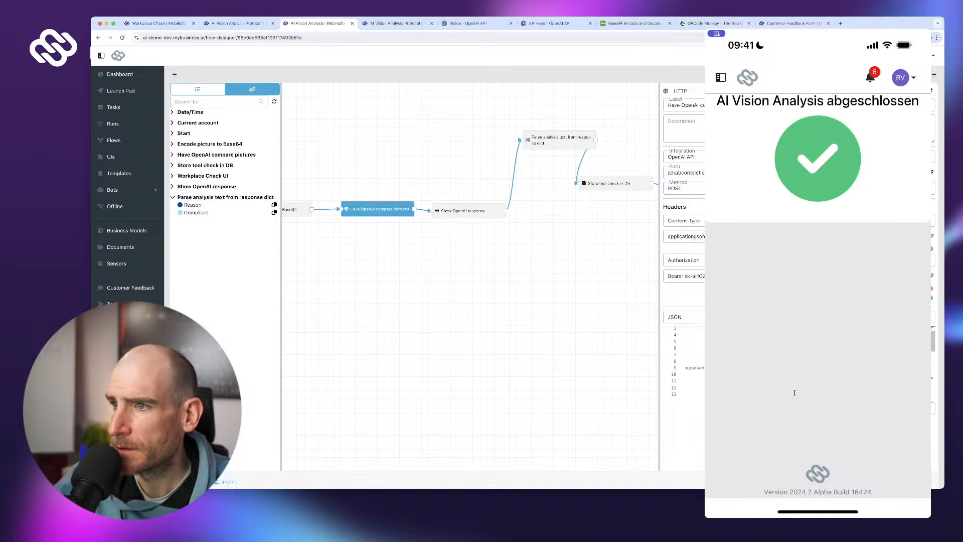
{"action": "scroll", "coordinate": [795, 392], "scroll_direction": "right", "scroll_amount": 5}
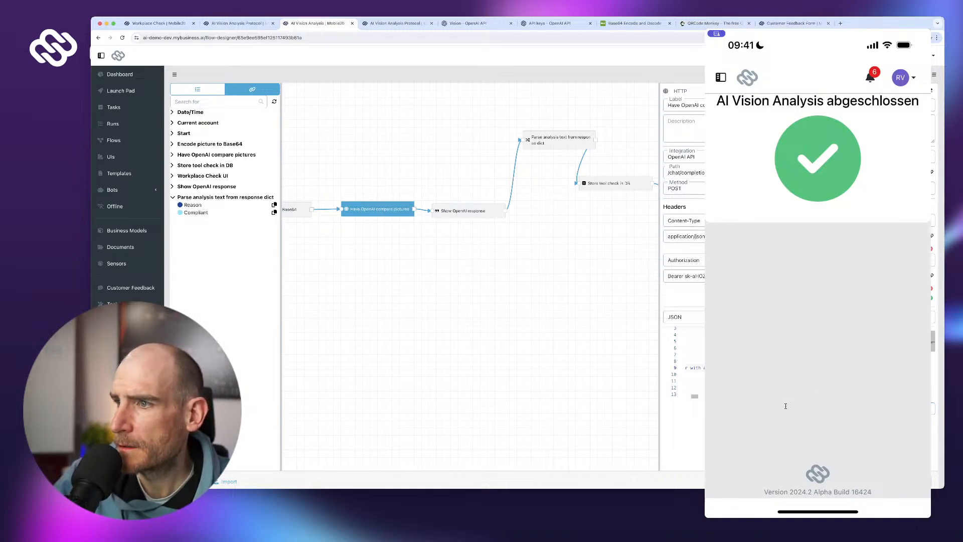
{"action": "scroll", "coordinate": [785, 406], "scroll_direction": "up", "scroll_amount": 1}
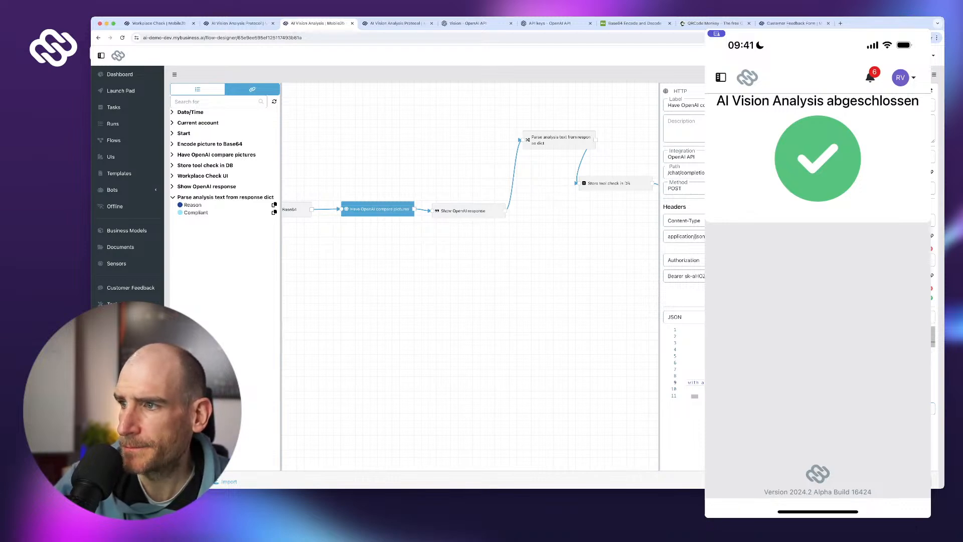
{"action": "scroll", "coordinate": [836, 397], "scroll_direction": "right", "scroll_amount": 1}
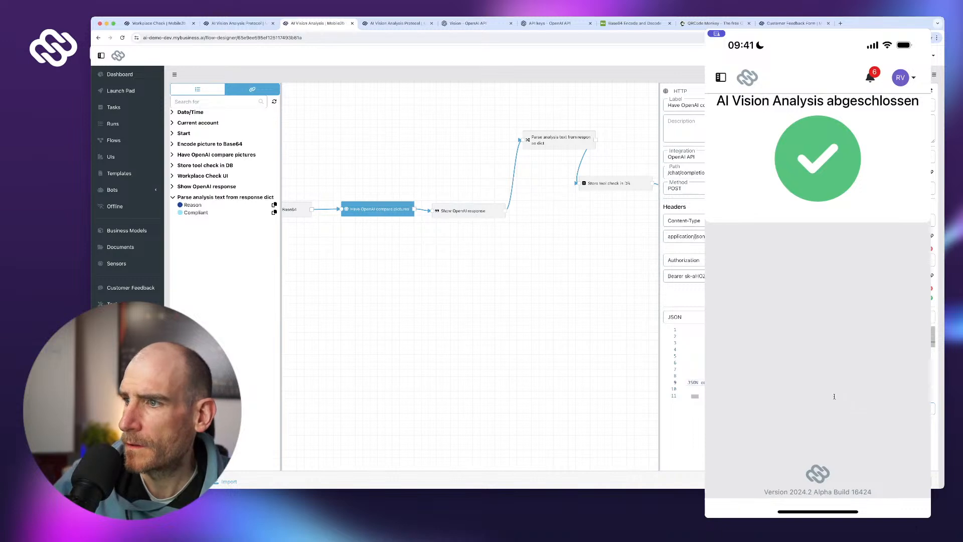
{"action": "scroll", "coordinate": [889, 414], "scroll_direction": "right", "scroll_amount": 3}
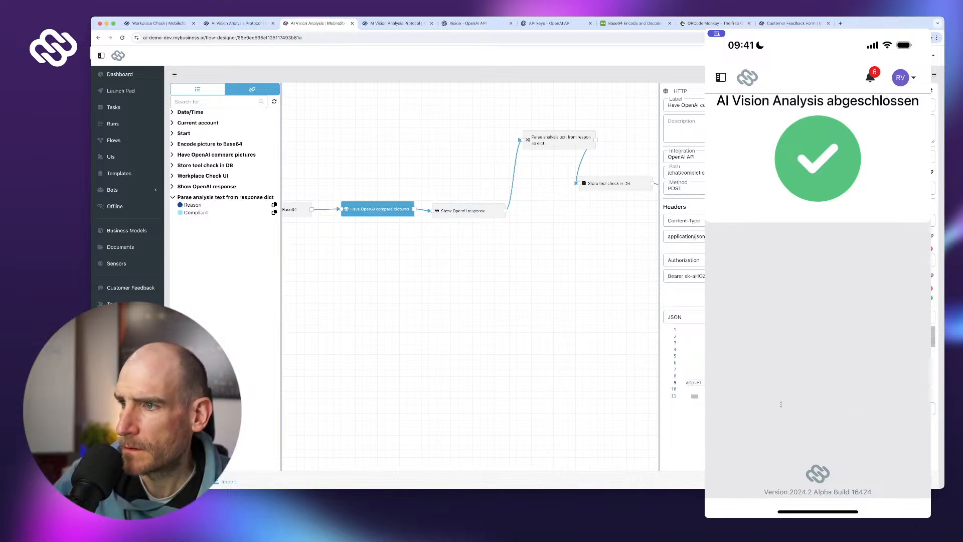
{"action": "scroll", "coordinate": [781, 404], "scroll_direction": "right", "scroll_amount": 2}
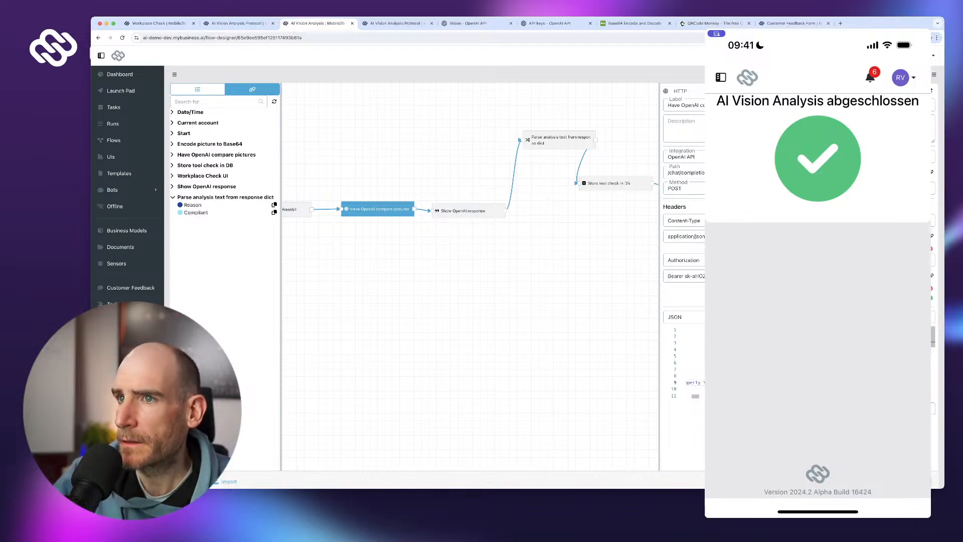
{"action": "scroll", "coordinate": [797, 362], "scroll_direction": "down", "scroll_amount": 1}
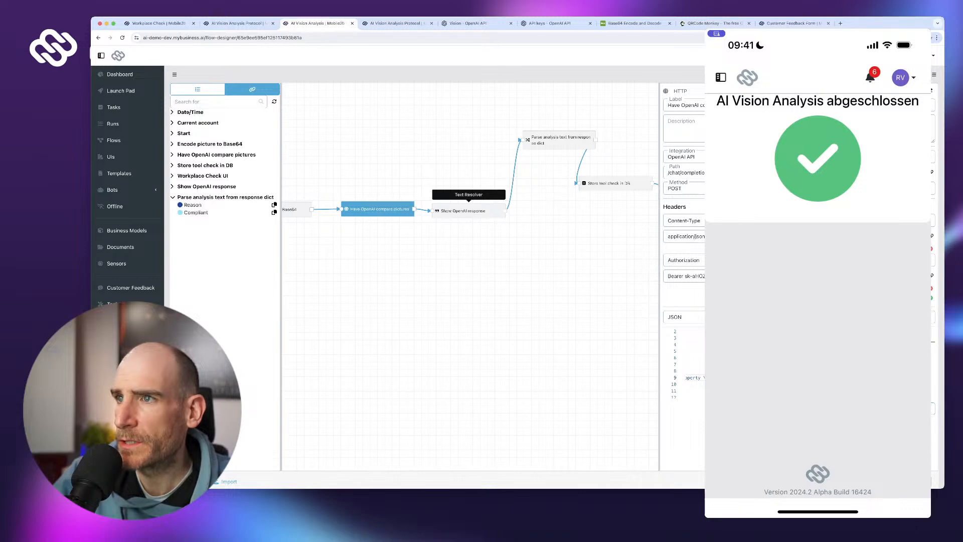
- In the parser step, change the second output from Boolean 'Compliant' to a Text item named 'Result'
{"action": "left_click", "coordinate": [469, 211]}
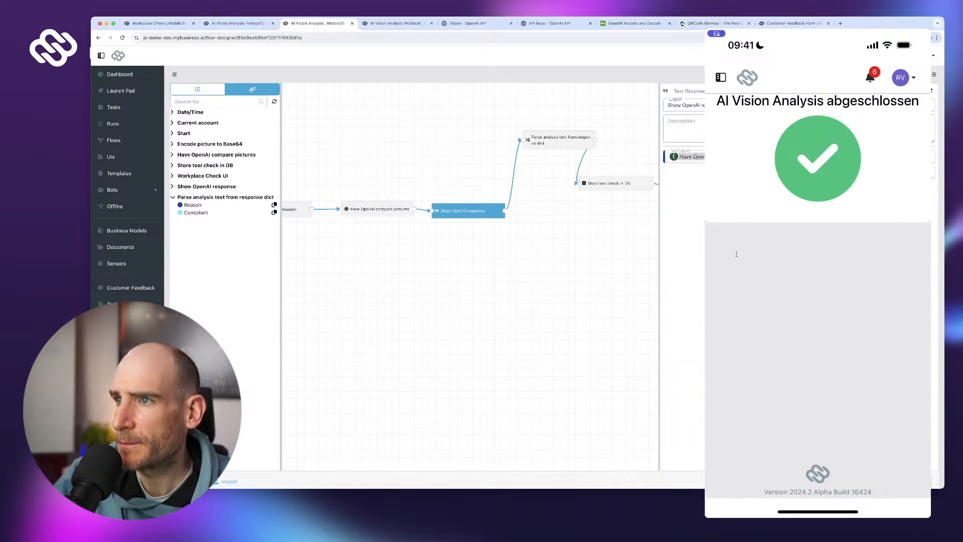
{"action": "left_click", "coordinate": [557, 140]}
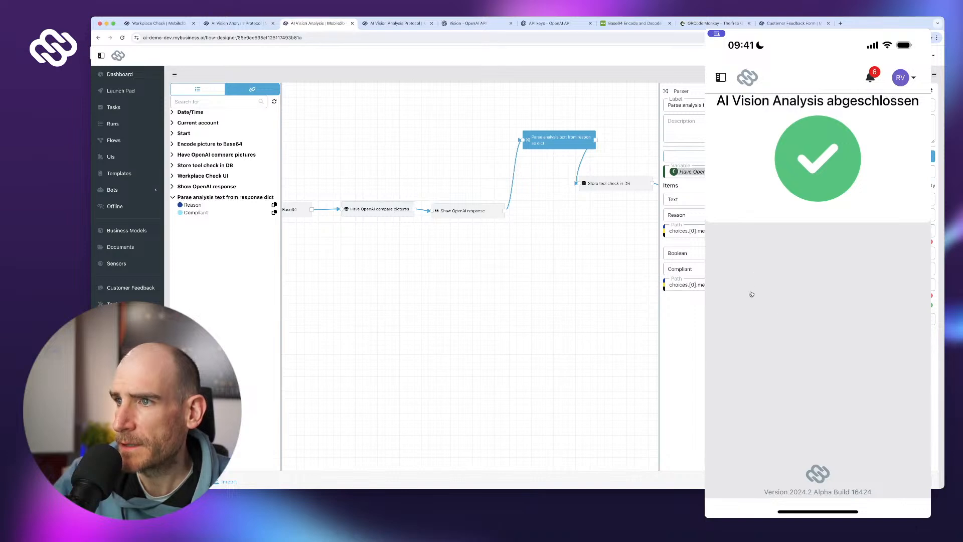
{"action": "left_click", "coordinate": [767, 253]}
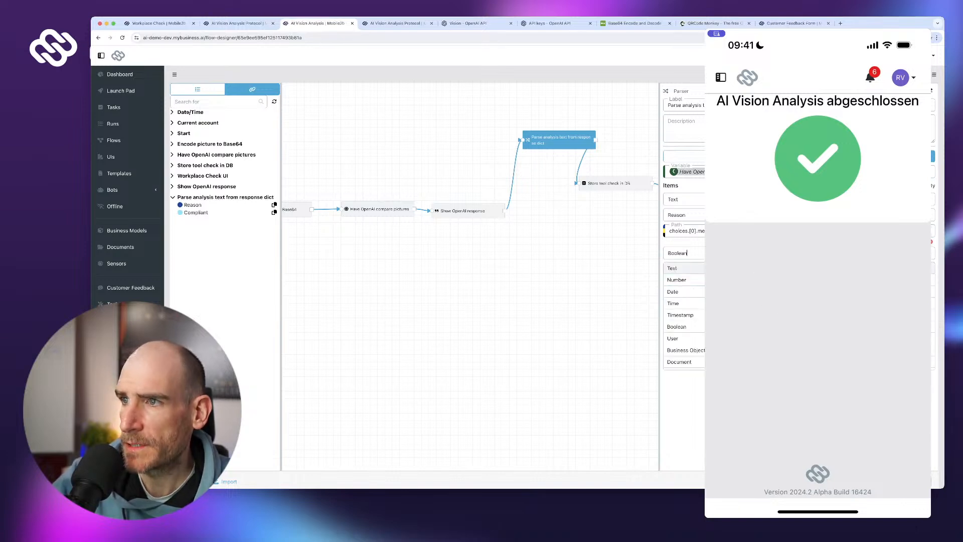
{"action": "left_click", "coordinate": [767, 268]}
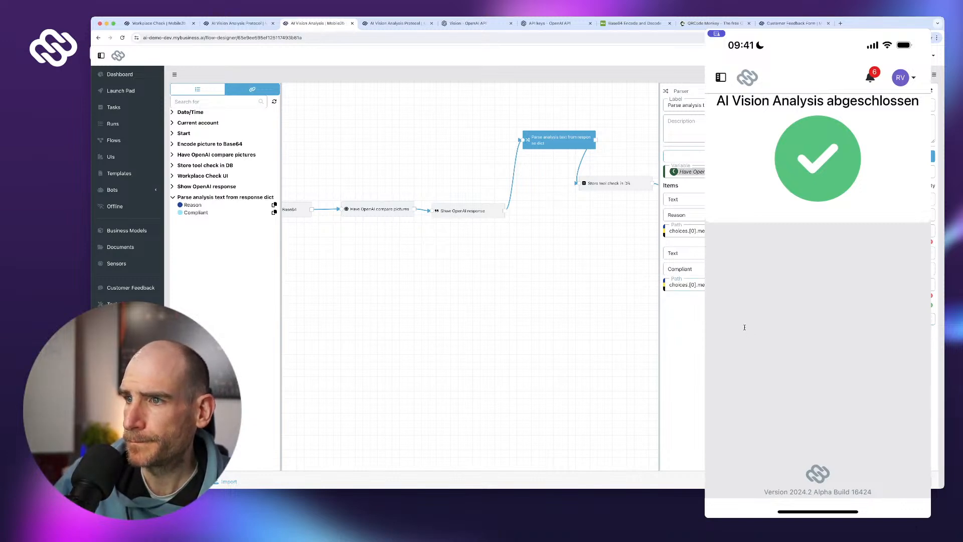
{"action": "scroll", "coordinate": [744, 327], "scroll_direction": "up", "scroll_amount": 1}
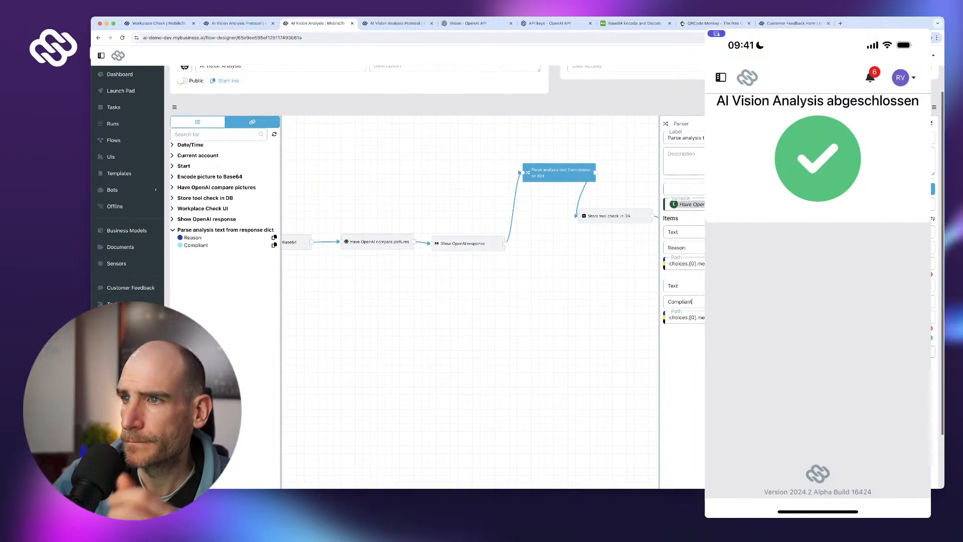
{"action": "key", "text": "ctrl+a"}
{"action": "type", "text": "Result"}
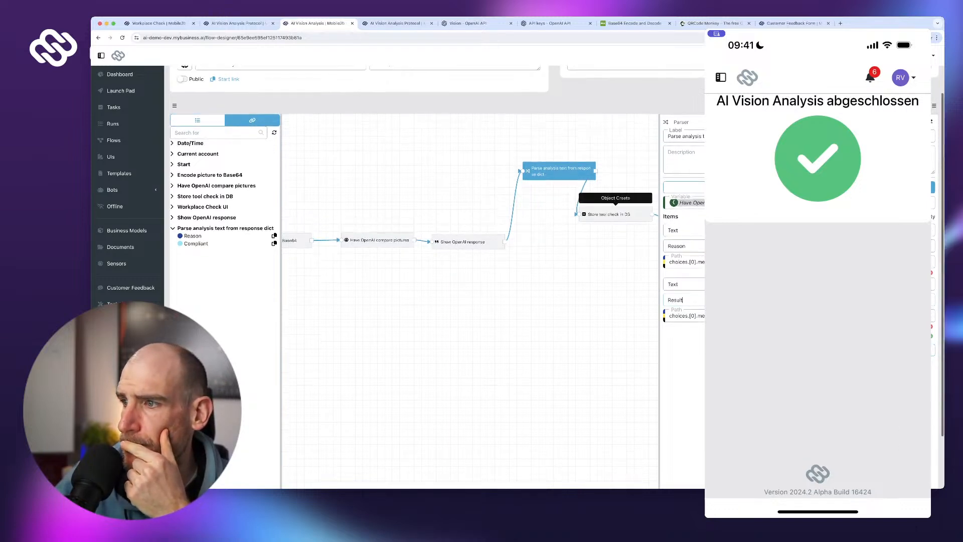
{"action": "left_click", "coordinate": [607, 215]}
{"action": "scroll", "coordinate": [914, 467], "scroll_direction": "down", "scroll_amount": 2}
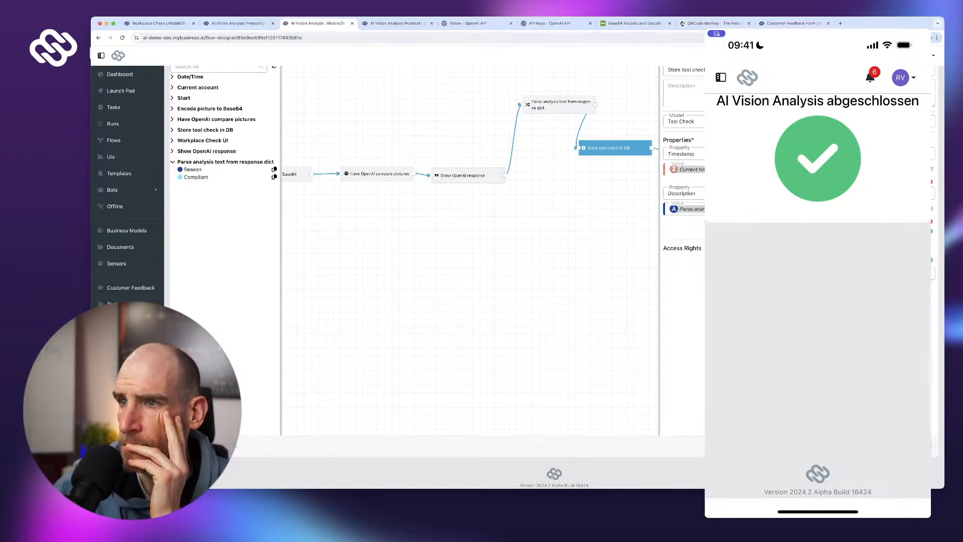
- Publish the flow and add a Tool Check property to Store tool check in DB
{"action": "left_click", "coordinate": [914, 446]}
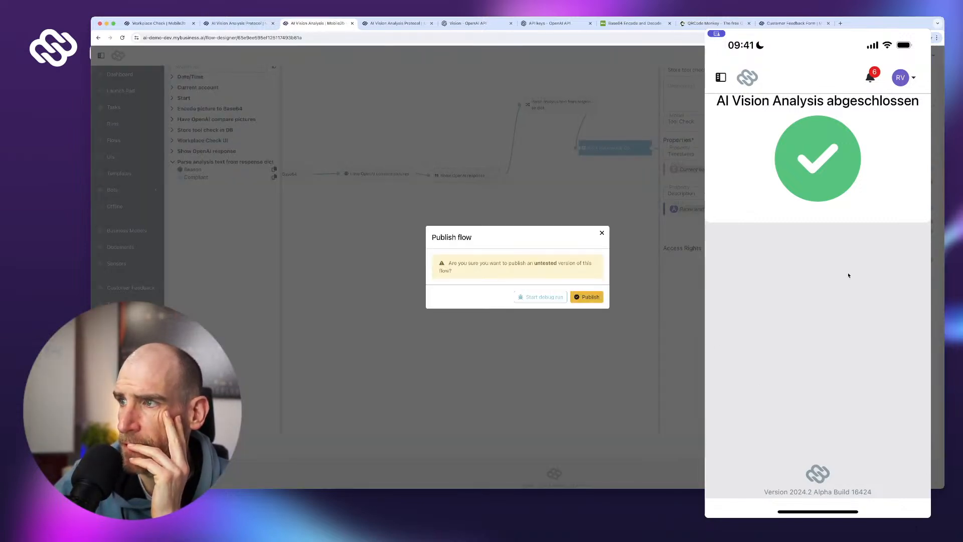
{"action": "left_click", "coordinate": [586, 297]}
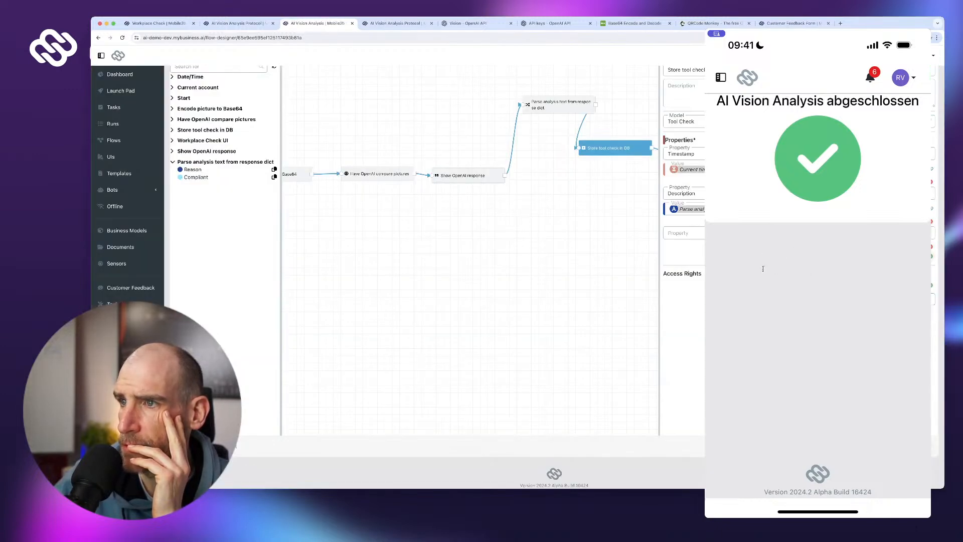
{"action": "left_click", "coordinate": [798, 233]}
{"action": "left_click", "coordinate": [798, 248]}
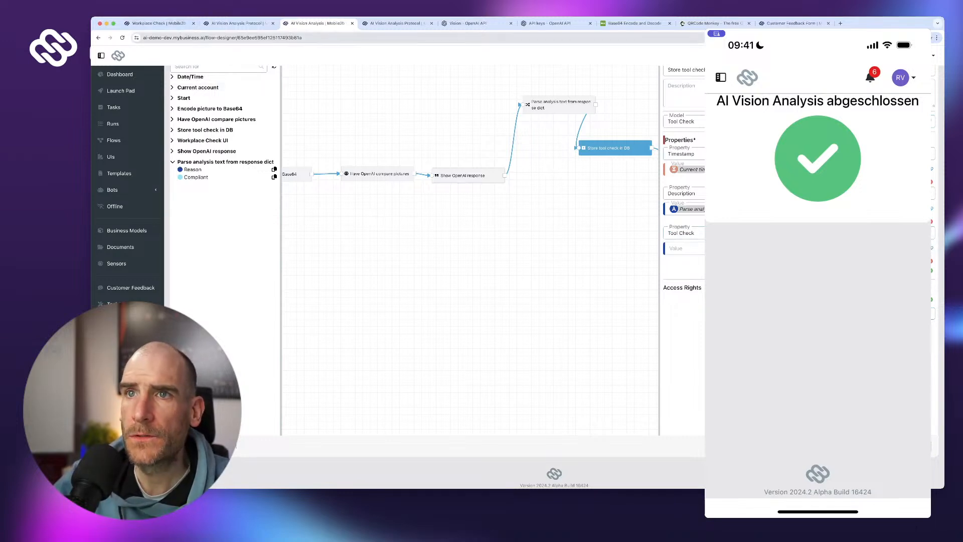
- Reload the flow designer and list the outputs of Have OpenAI compare pictures
{"action": "key", "text": "super+r"}
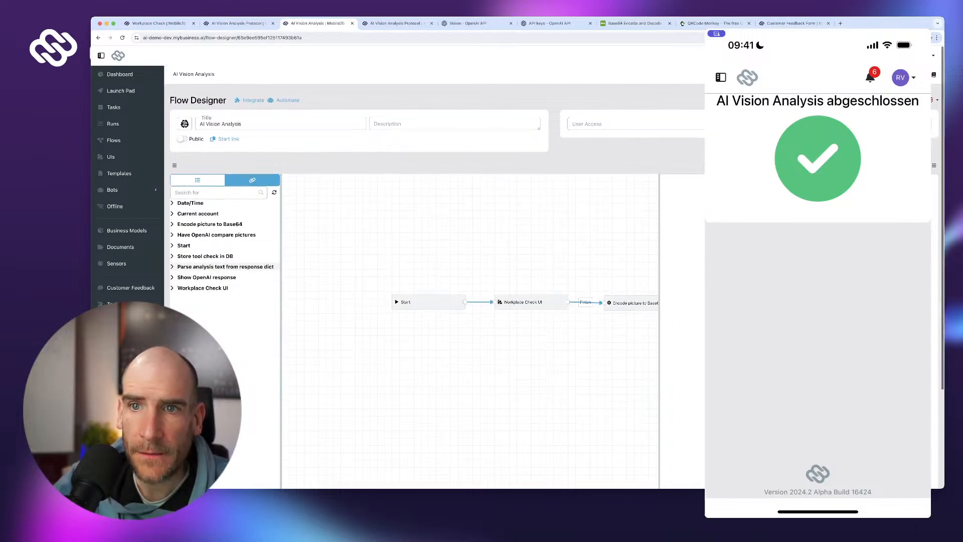
{"action": "scroll", "coordinate": [221, 232], "scroll_direction": "down", "scroll_amount": 1}
{"action": "left_click", "coordinate": [220, 233]}
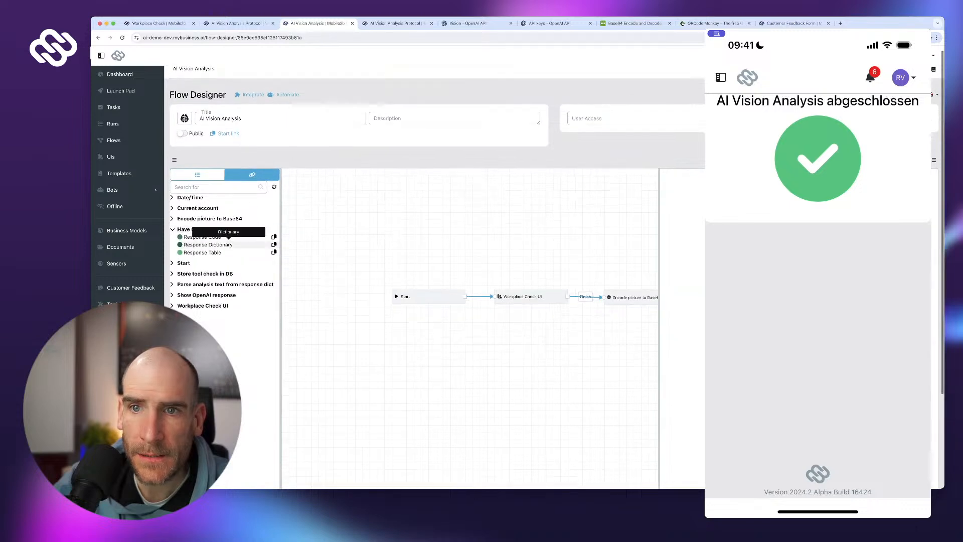
- Set Store tool check in DB's Tool Check value to the parser's Result, then republish the flow
{"action": "scroll", "coordinate": [220, 261], "scroll_direction": "down", "scroll_amount": 1}
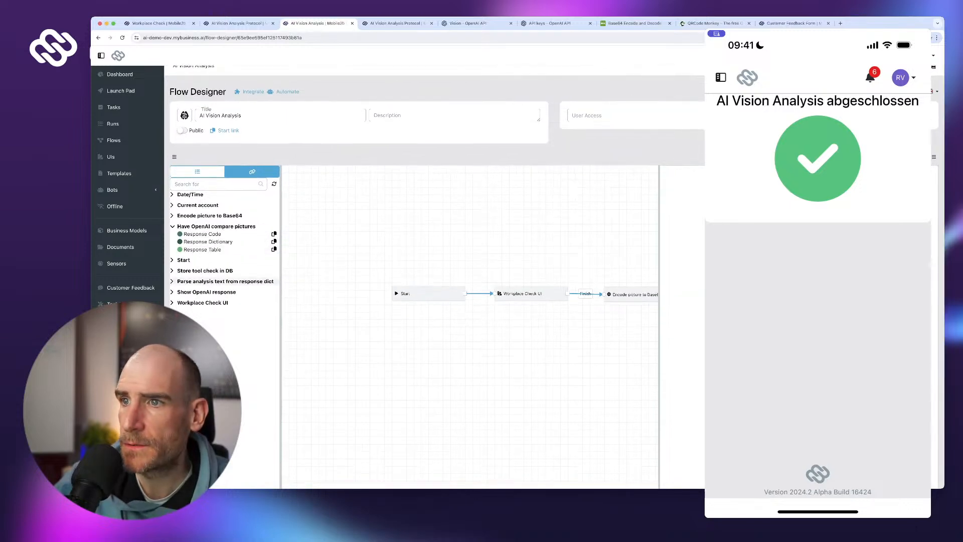
{"action": "left_click", "coordinate": [221, 282]}
{"action": "left_click", "coordinate": [220, 297]}
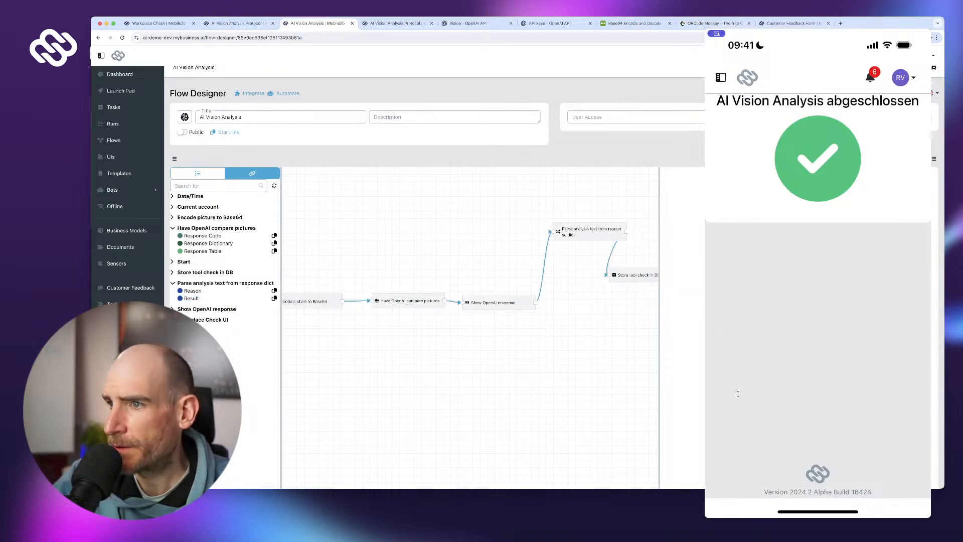
{"action": "left_click", "coordinate": [633, 274]}
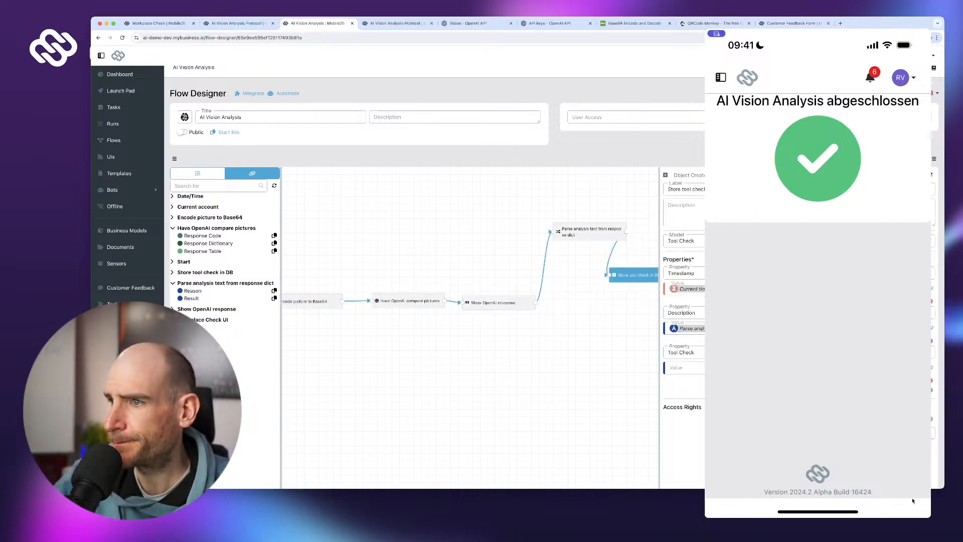
{"action": "scroll", "coordinate": [469, 276], "scroll_direction": "down", "scroll_amount": 5}
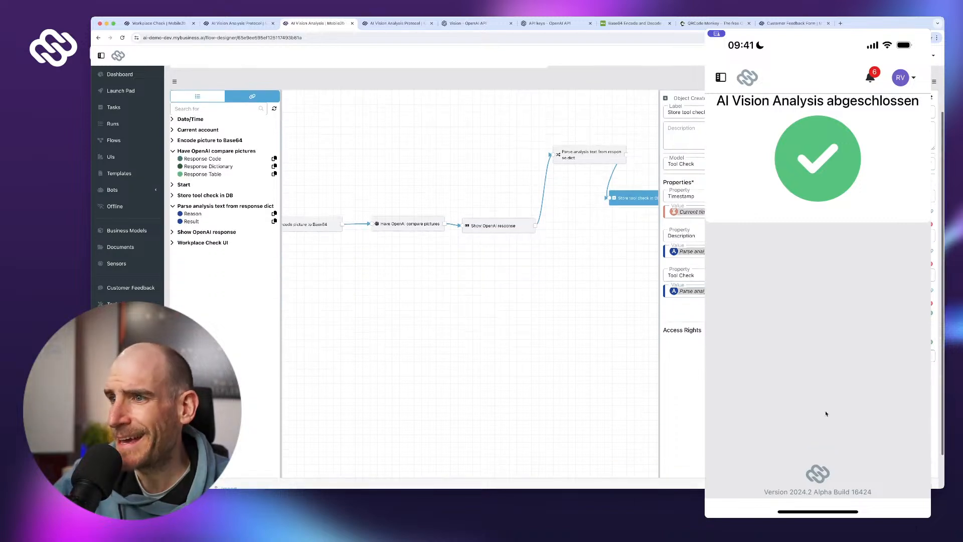
{"action": "left_click", "coordinate": [914, 446]}
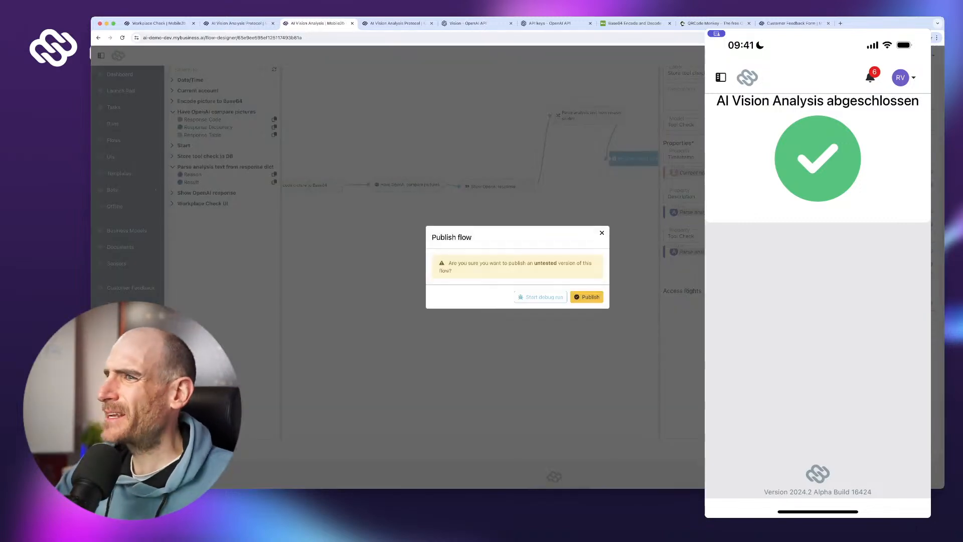
{"action": "left_click", "coordinate": [586, 297]}
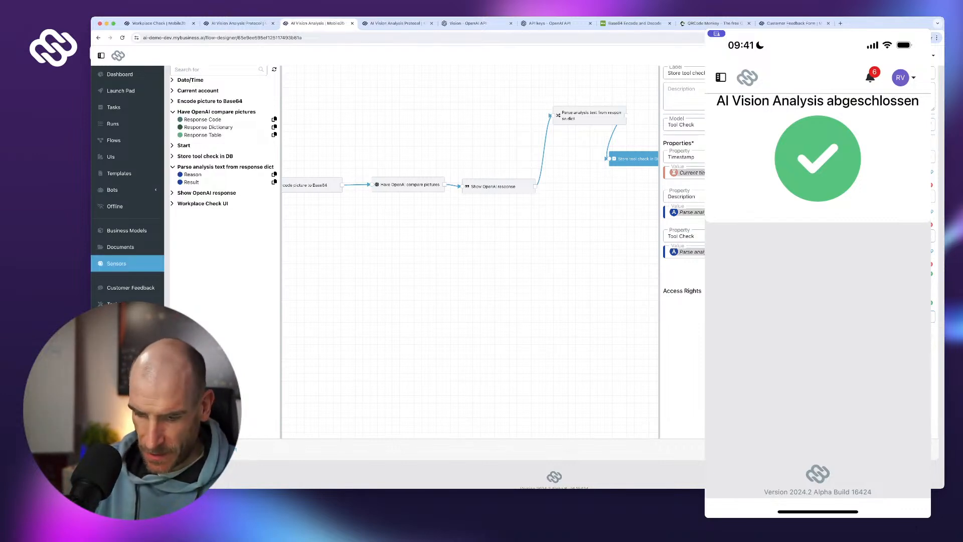
- On the phone, start AI Vision Analysis from Launch Pad, attach a new camera photo of the cables, and submit
{"action": "left_click", "coordinate": [721, 77]}
{"action": "left_click", "coordinate": [766, 109]}
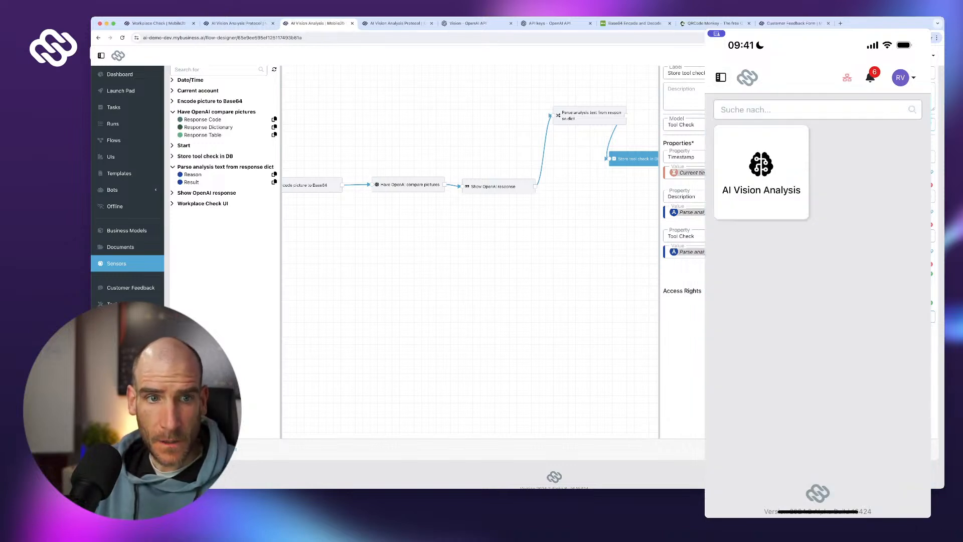
{"action": "left_click", "coordinate": [761, 170]}
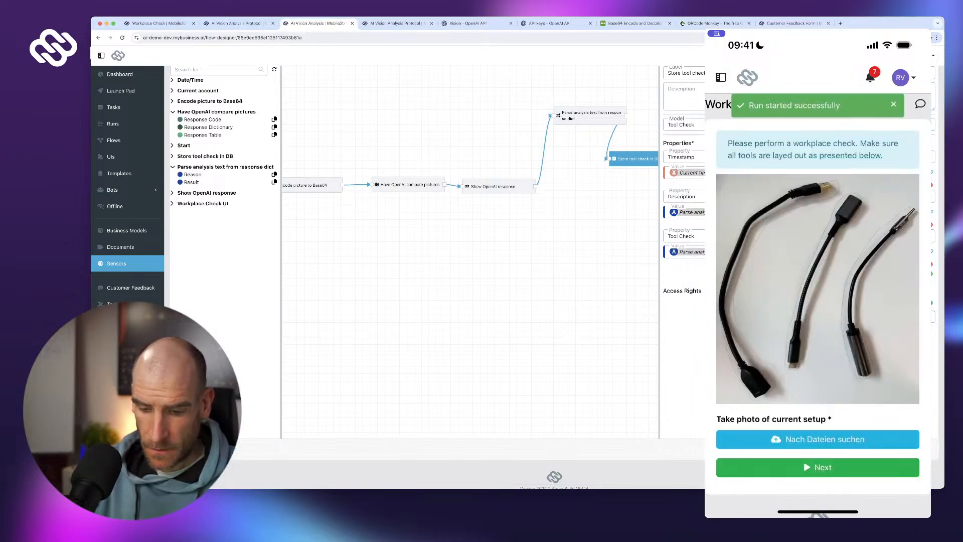
{"action": "left_click", "coordinate": [825, 438]}
{"action": "left_click", "coordinate": [828, 447]}
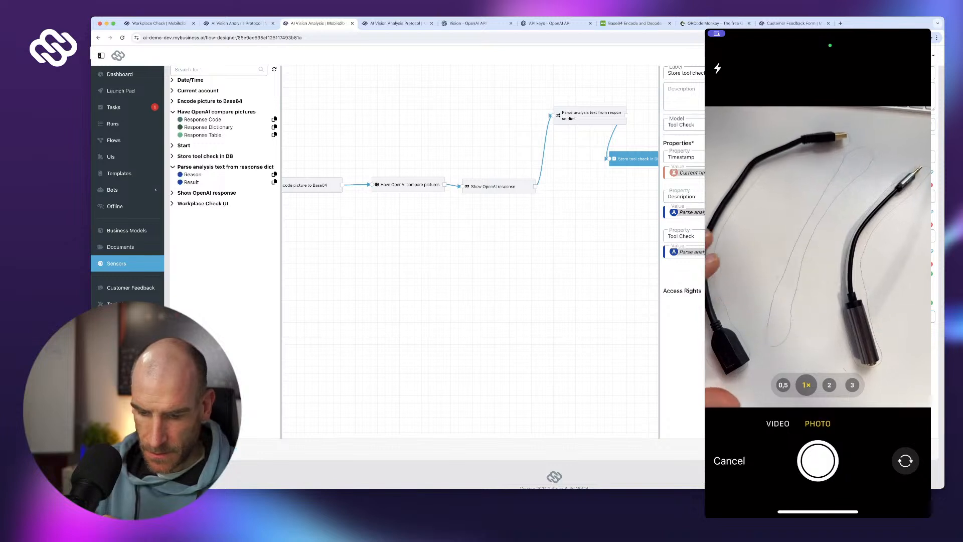
{"action": "left_click", "coordinate": [817, 461]}
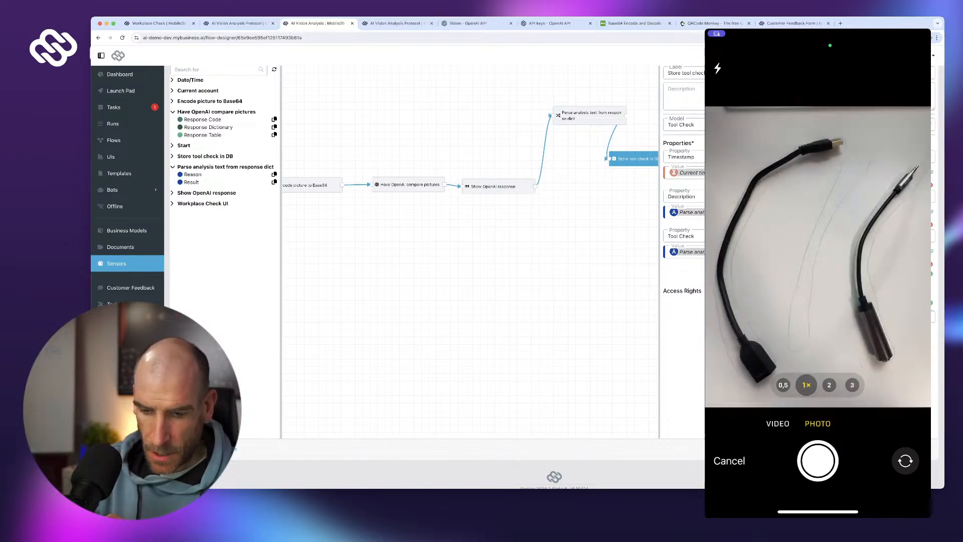
{"action": "left_click", "coordinate": [899, 476]}
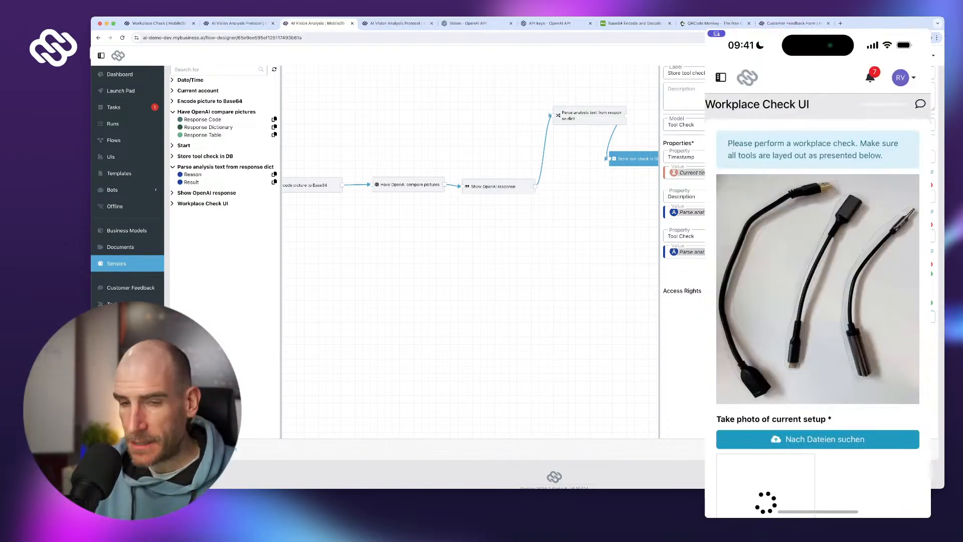
{"action": "scroll", "coordinate": [818, 311], "scroll_direction": "down", "scroll_amount": 3}
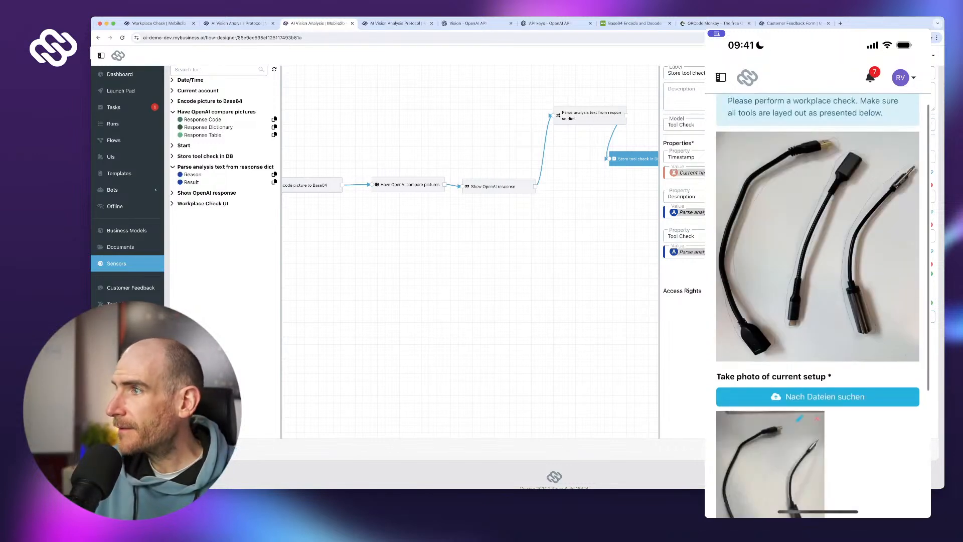
{"action": "scroll", "coordinate": [896, 237], "scroll_direction": "down", "scroll_amount": 1}
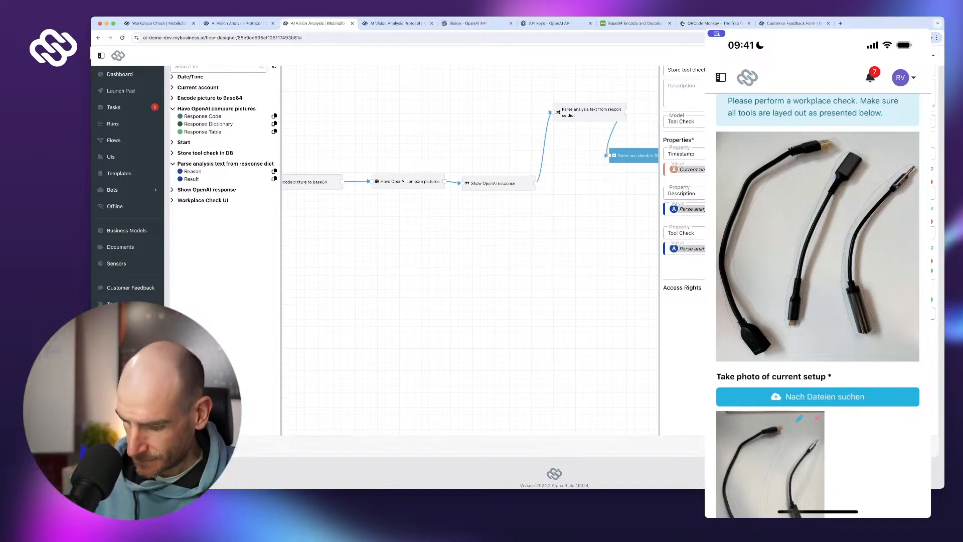
{"action": "scroll", "coordinate": [818, 305], "scroll_direction": "down", "scroll_amount": 3}
{"action": "left_click", "coordinate": [818, 421]}
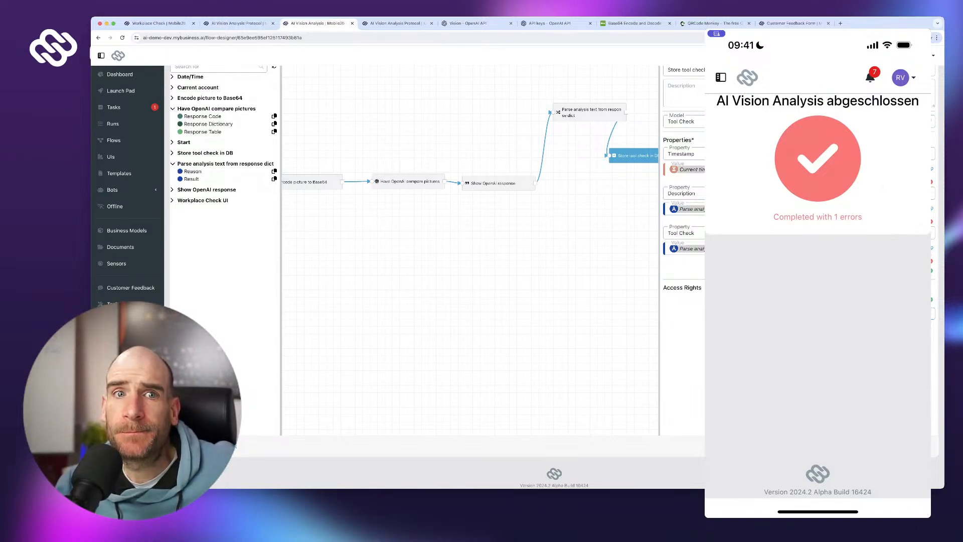
- Check run 16, reposition Store tool check in DB and the parser node on the canvas, then reopen run 16
{"action": "left_click", "coordinate": [113, 124]}
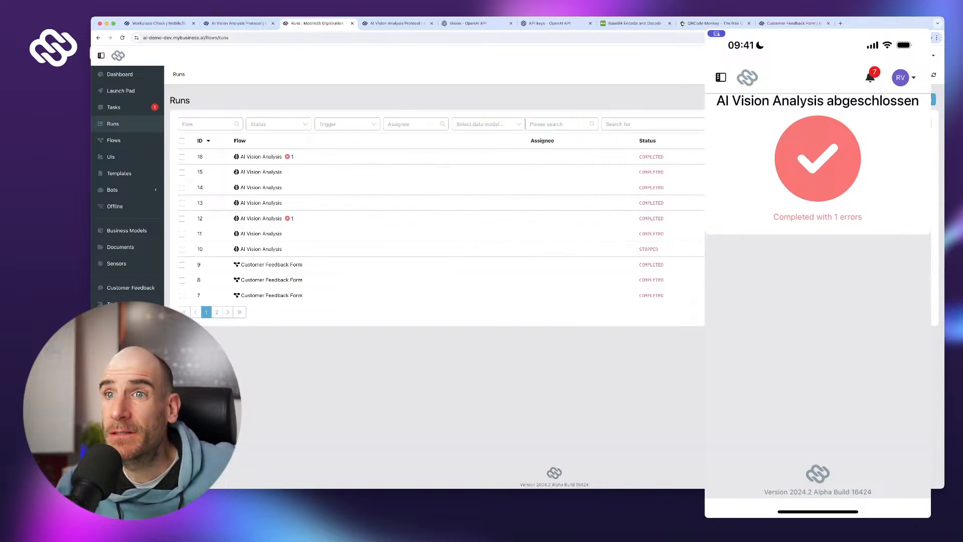
{"action": "left_click", "coordinate": [289, 156]}
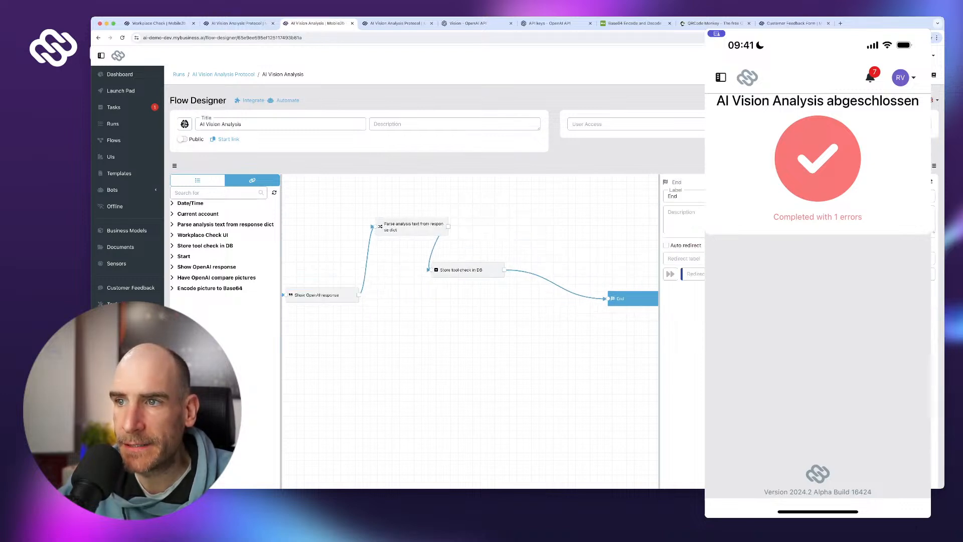
{"action": "left_click_drag", "start_coordinate": [468, 270], "coordinate": [554, 296]}
{"action": "left_click", "coordinate": [411, 226]}
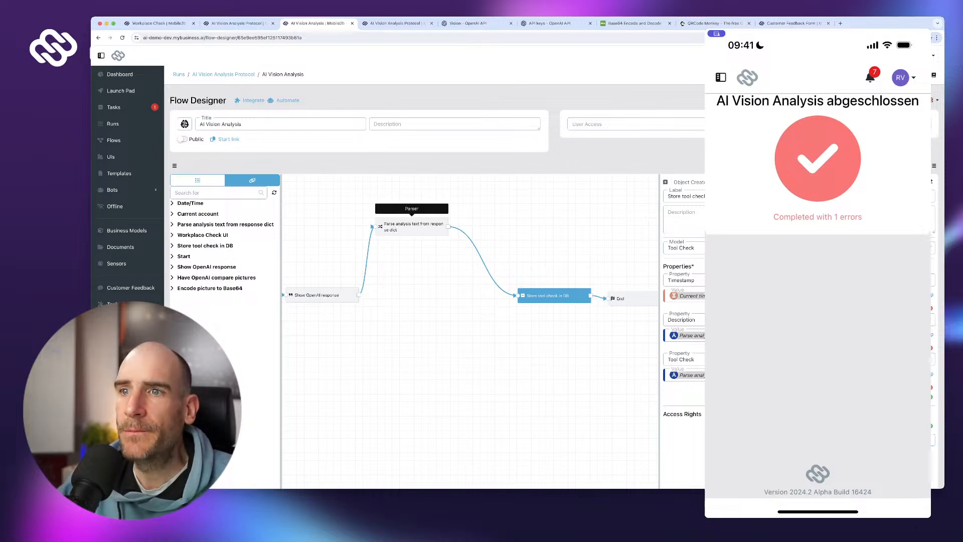
{"action": "left_click_drag", "start_coordinate": [411, 227], "coordinate": [449, 283]}
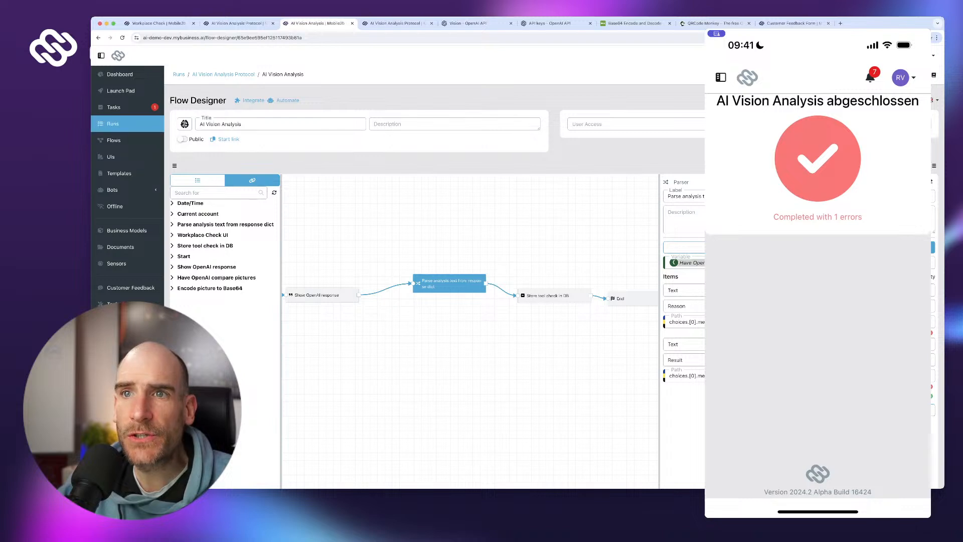
{"action": "left_click", "coordinate": [113, 123]}
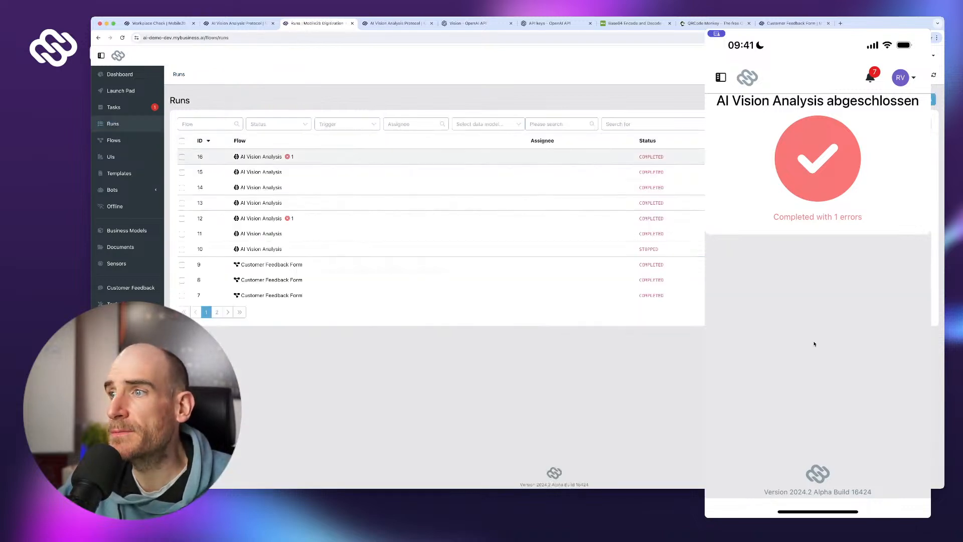
{"action": "left_click", "coordinate": [261, 157]}
- Read the result and reason lines logged by Show OpenAI response in run 16, then return to the designer
{"action": "left_click", "coordinate": [912, 269]}
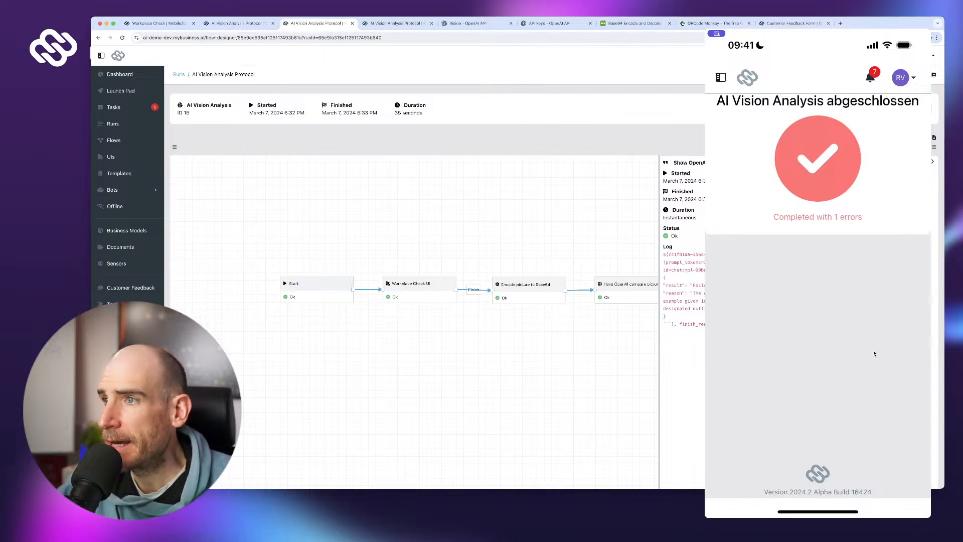
{"action": "left_click_drag", "start_coordinate": [869, 299], "coordinate": [830, 292]}
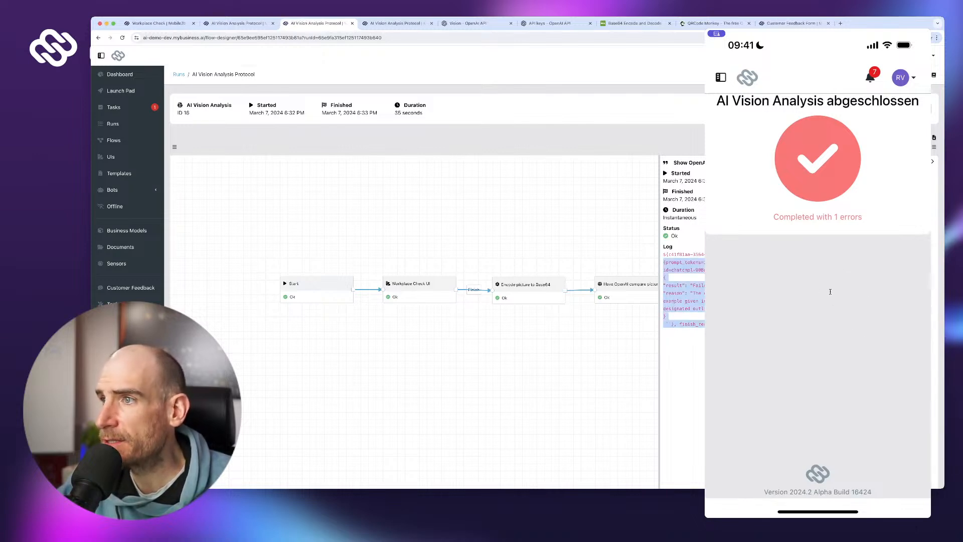
{"action": "left_click", "coordinate": [900, 289]}
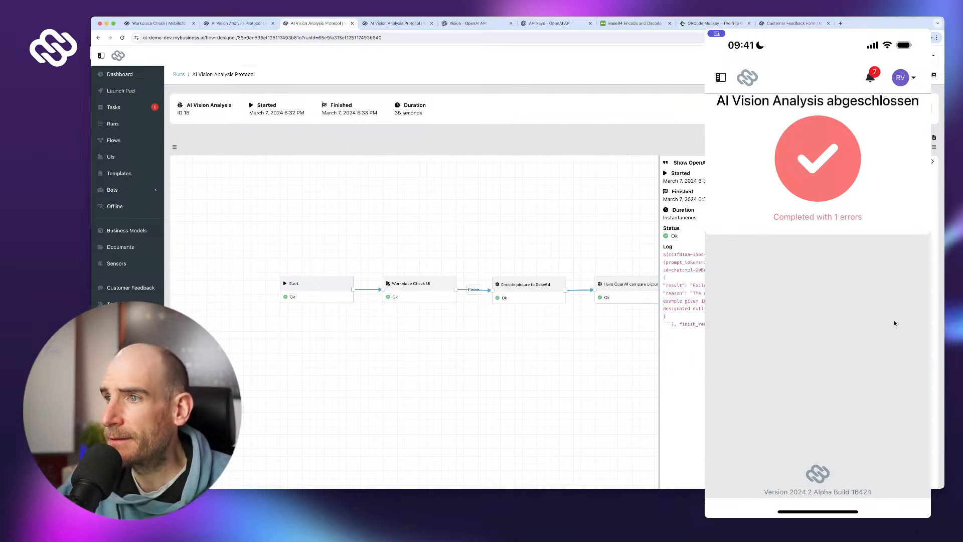
{"action": "left_click_drag", "start_coordinate": [889, 333], "coordinate": [889, 322]}
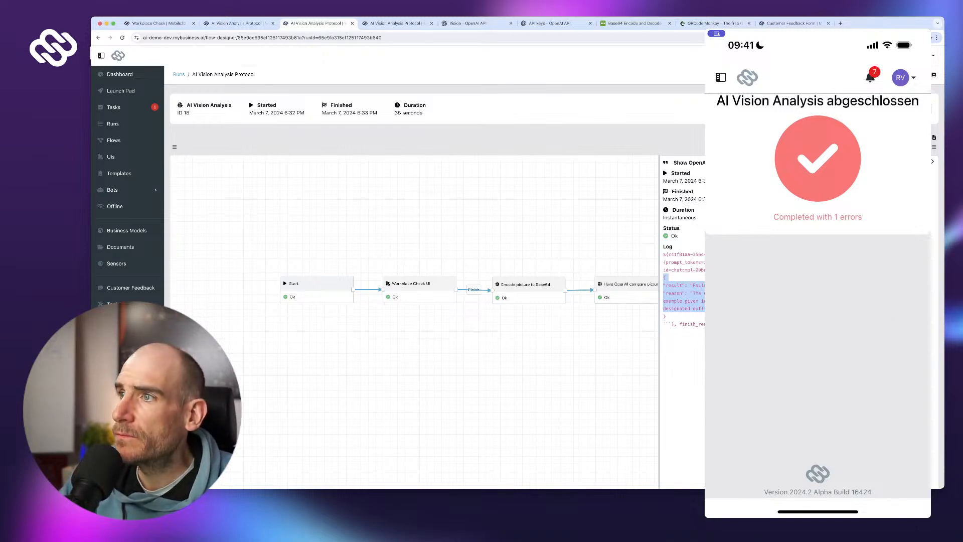
{"action": "left_click", "coordinate": [683, 361]}
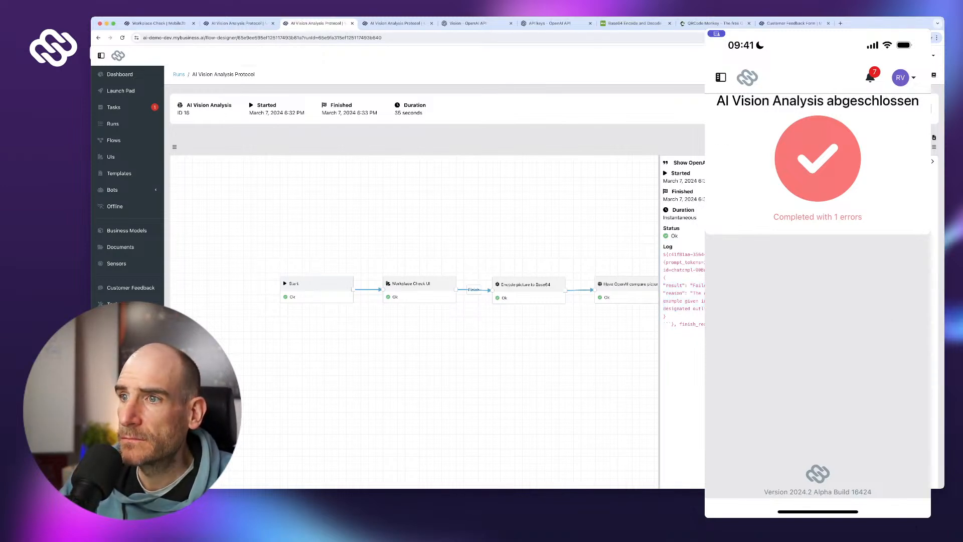
{"action": "left_click_drag", "start_coordinate": [552, 361], "coordinate": [330, 349]}
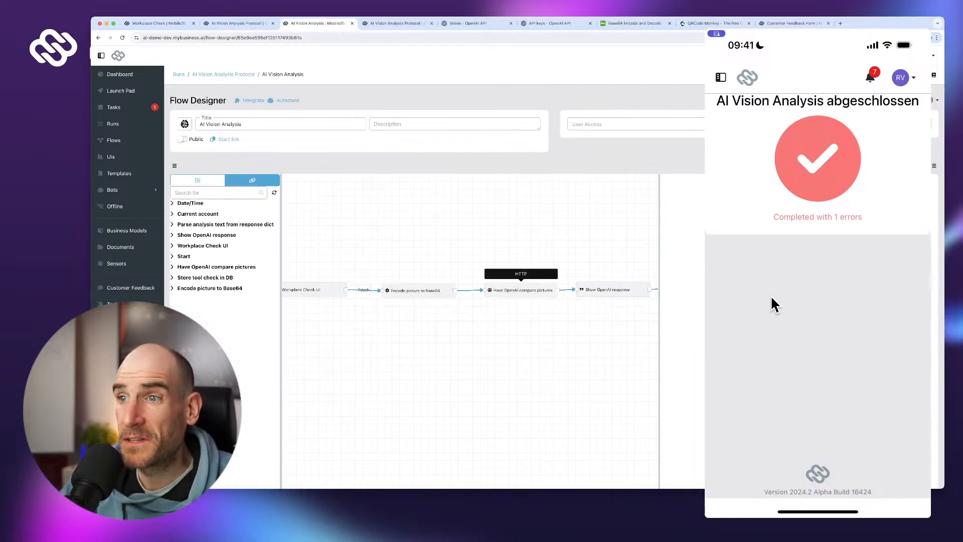
- Edit the Have OpenAI compare pictures JSON prompt to ask whether the pictures are the same or not
{"action": "left_click", "coordinate": [521, 290]}
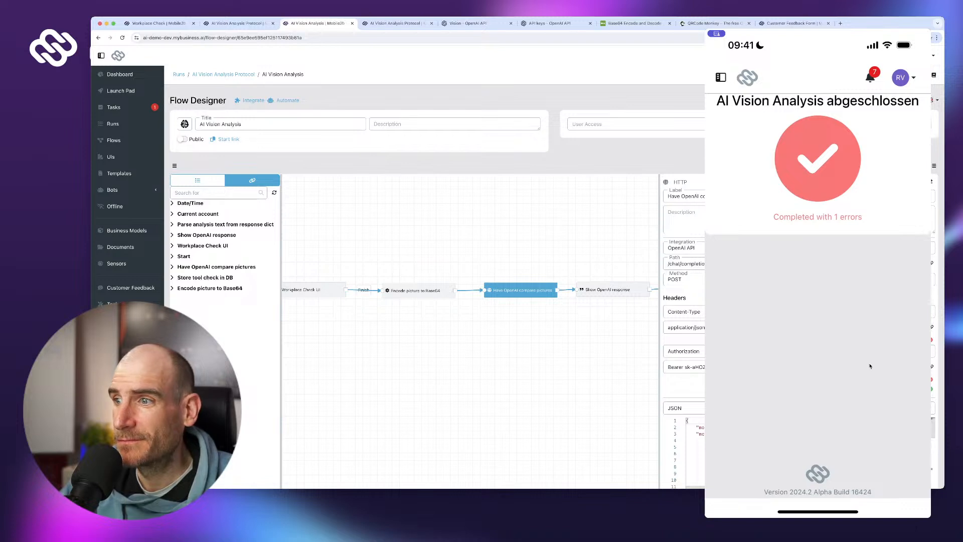
{"action": "scroll", "coordinate": [869, 433], "scroll_direction": "down", "scroll_amount": 2}
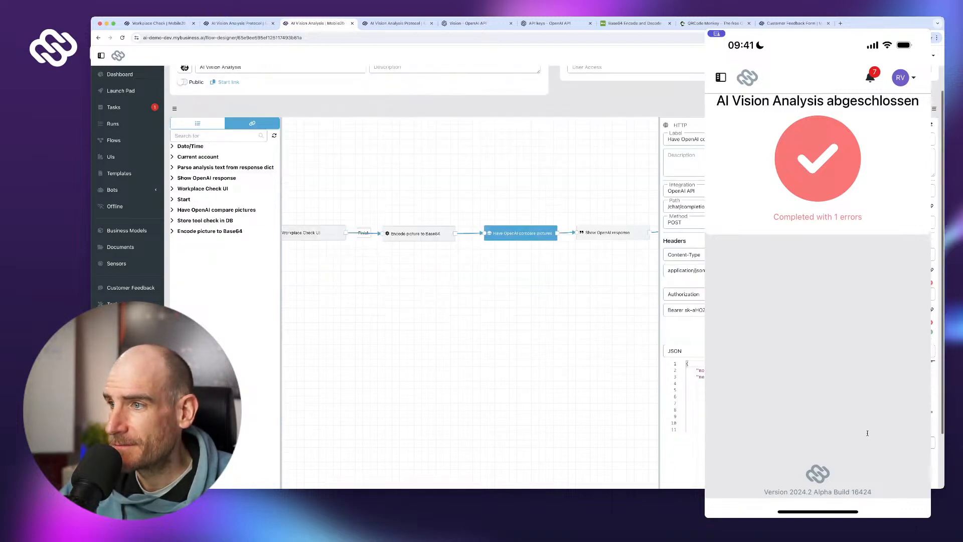
{"action": "left_click_drag", "start_coordinate": [860, 429], "coordinate": [925, 448]}
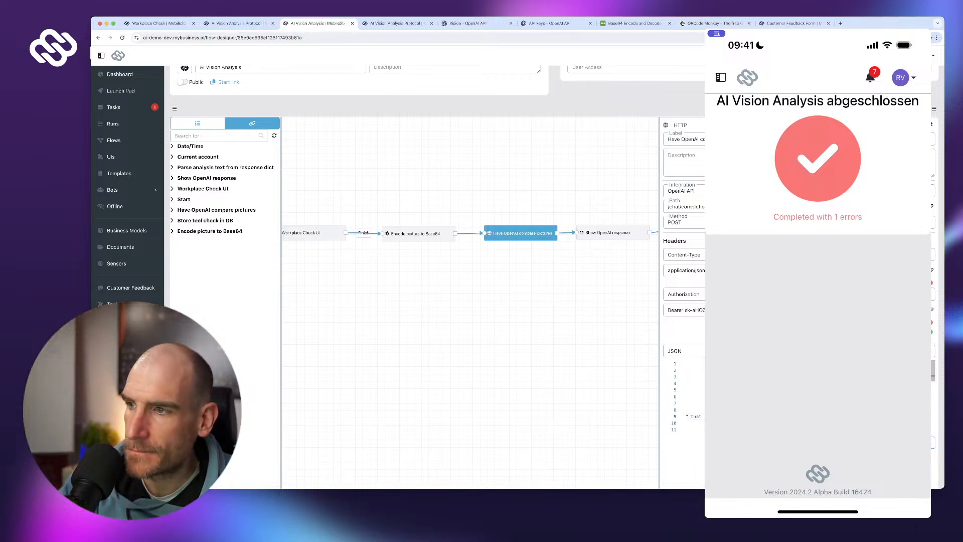
{"action": "type", "text": "in"}
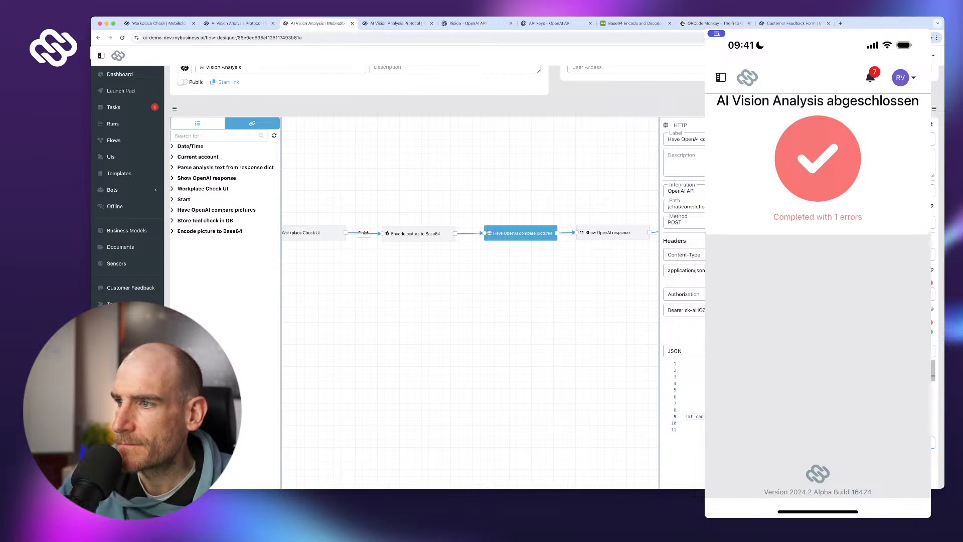
{"action": "type", "text": "the p"}
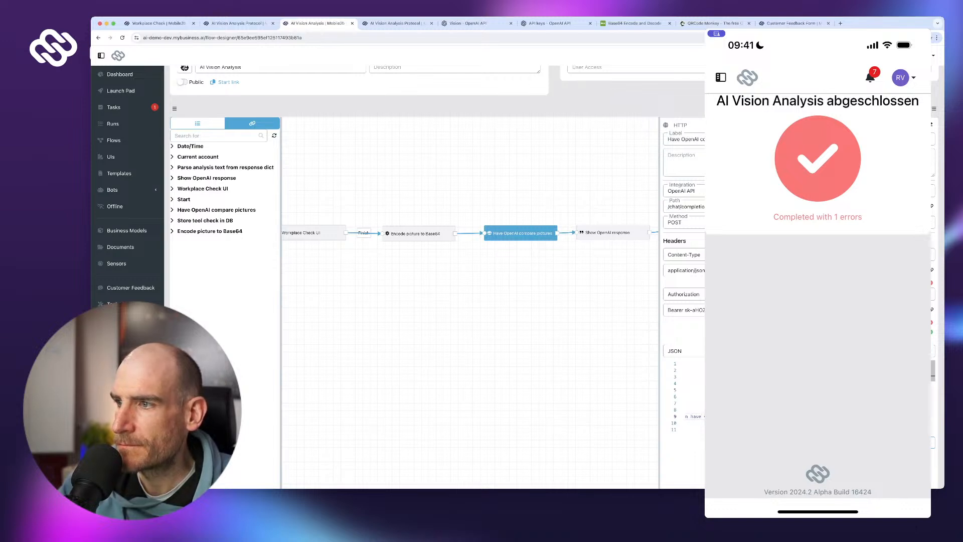
{"action": "type", "text": "ict"}
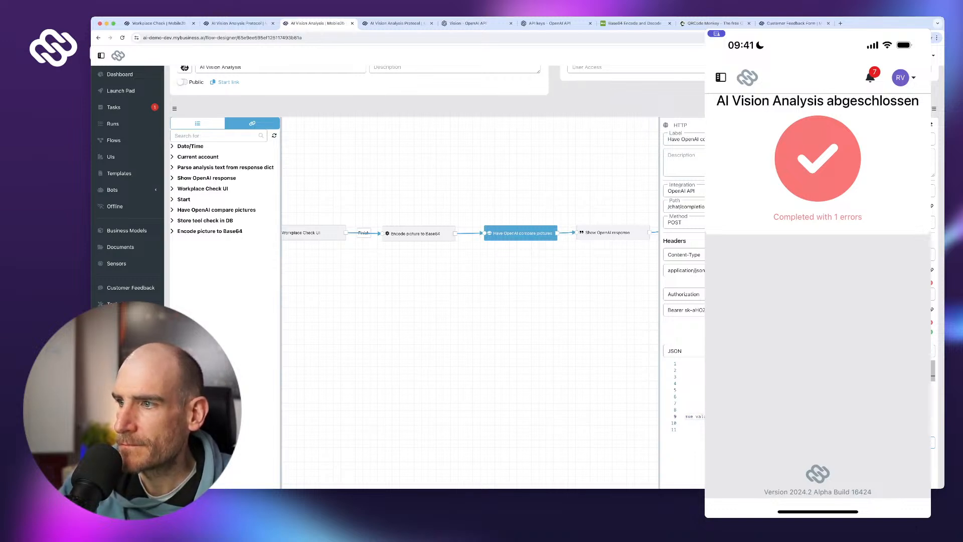
{"action": "type", "text": "es are the sa"}
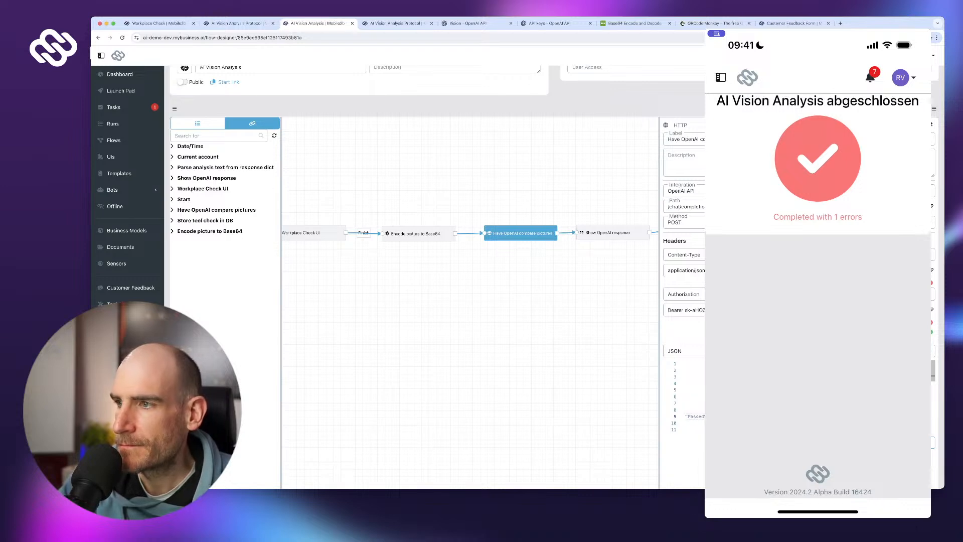
{"action": "type", "text": "me or not"}
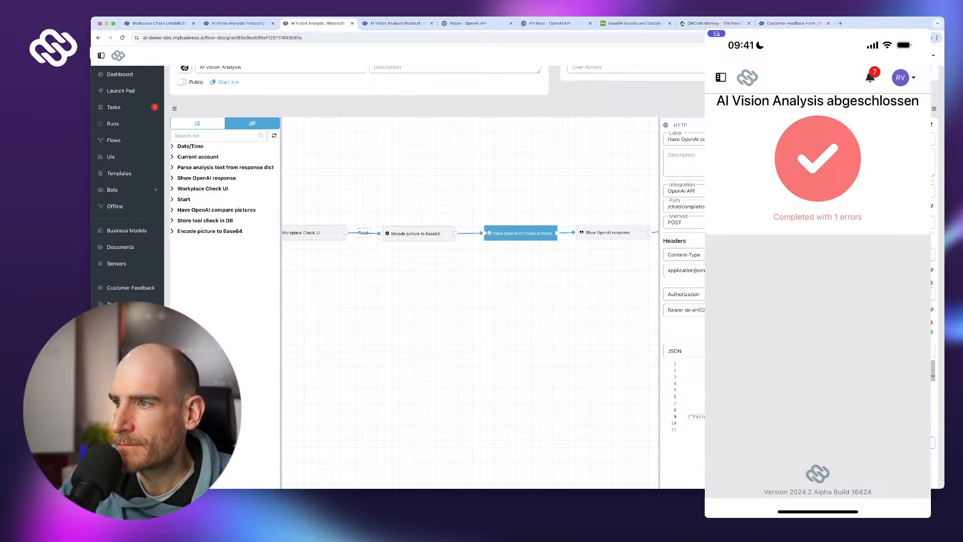
{"action": "type", "text": ". Only retu"}
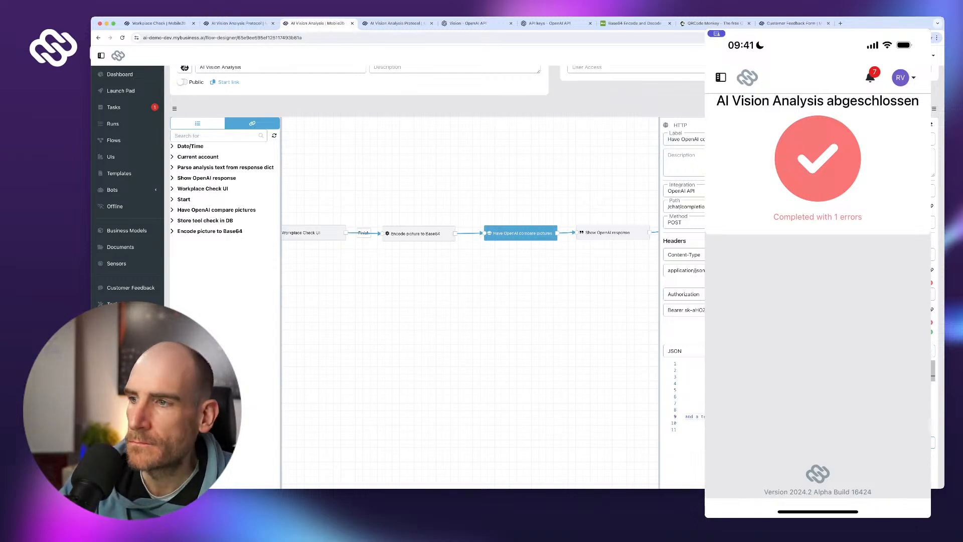
{"action": "type", "text": "\""}
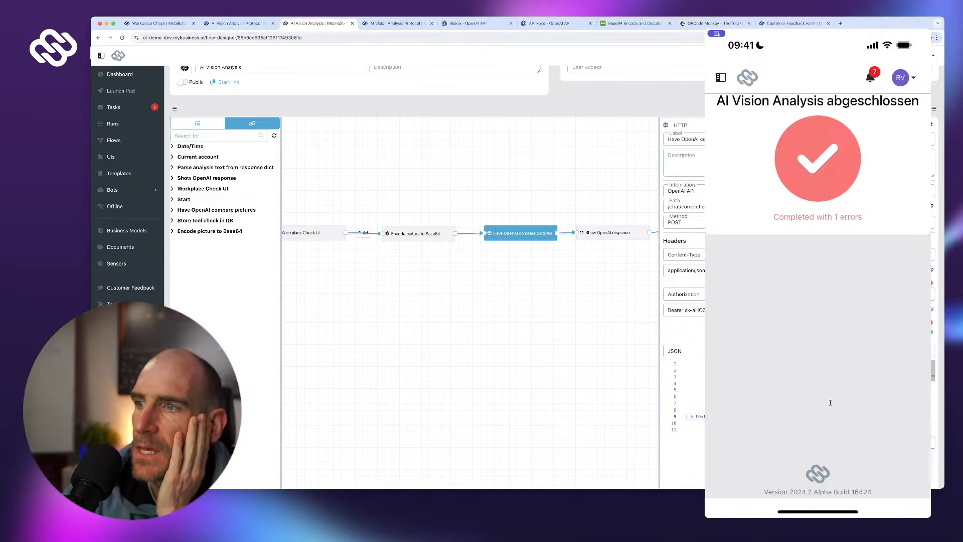
{"action": "scroll", "coordinate": [830, 402], "scroll_direction": "down", "scroll_amount": 2}
{"action": "scroll", "coordinate": [830, 403], "scroll_direction": "down", "scroll_amount": 2}
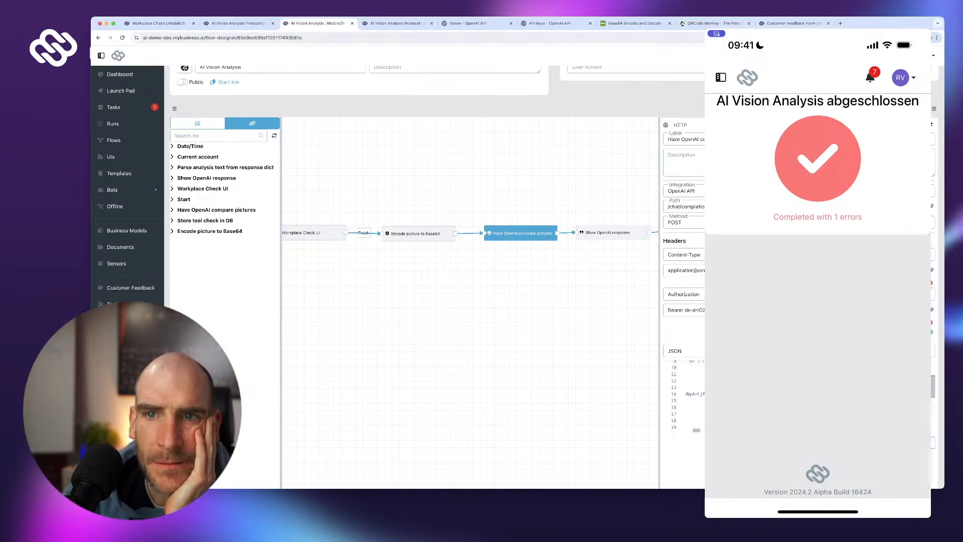
- Drag a Web Function node from the node list onto the canvas below the flow and view its settings
{"action": "left_click", "coordinate": [198, 124]}
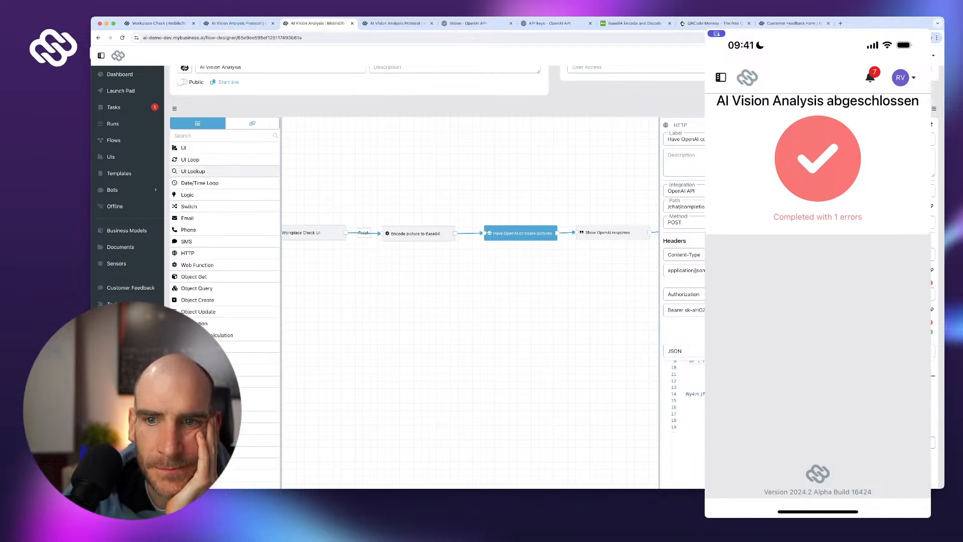
{"action": "scroll", "coordinate": [225, 175], "scroll_direction": "down", "scroll_amount": 2}
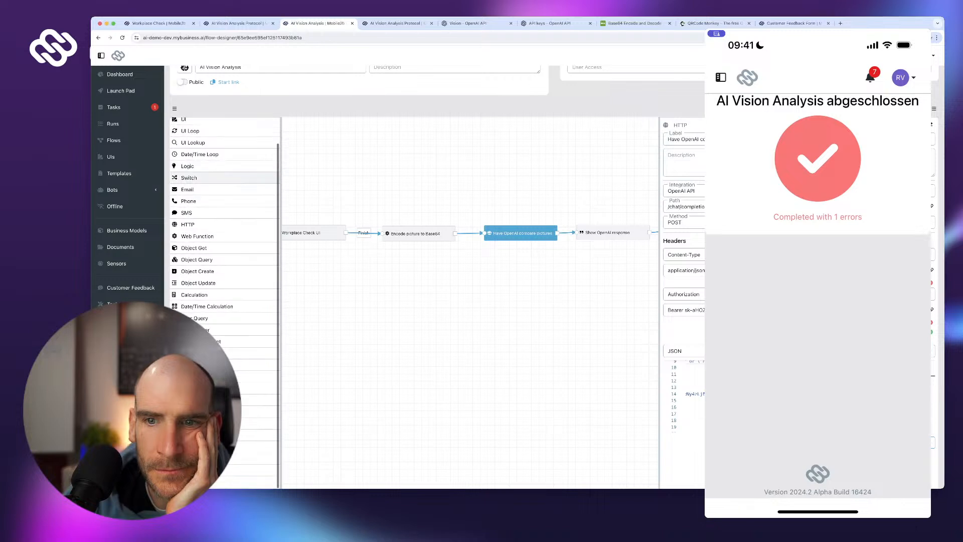
{"action": "scroll", "coordinate": [225, 174], "scroll_direction": "down", "scroll_amount": 1}
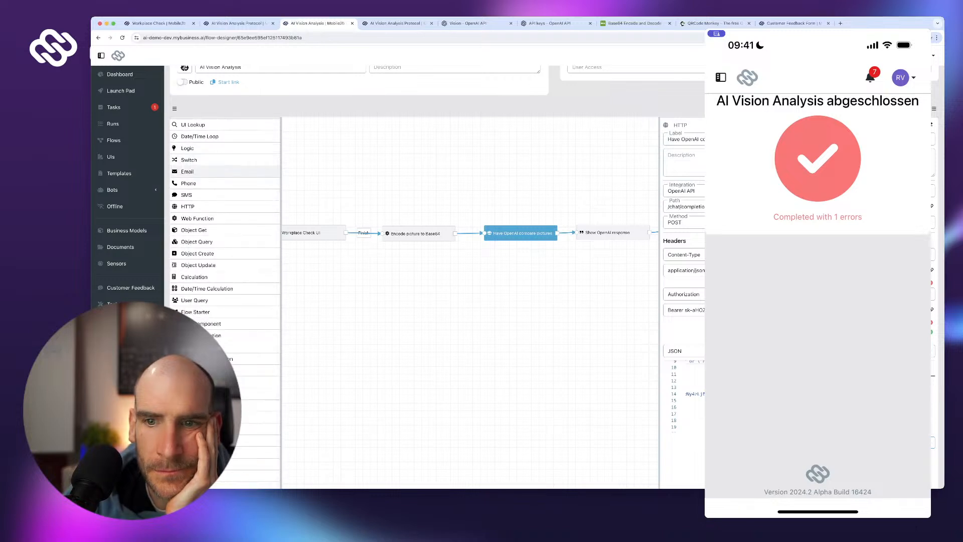
{"action": "scroll", "coordinate": [226, 173], "scroll_direction": "down", "scroll_amount": 2}
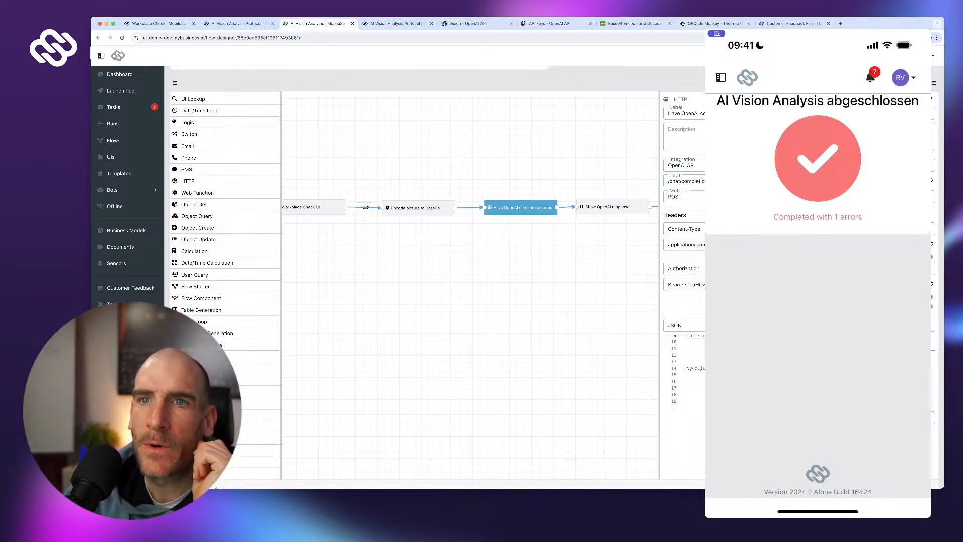
{"action": "scroll", "coordinate": [226, 134], "scroll_direction": "up", "scroll_amount": 2}
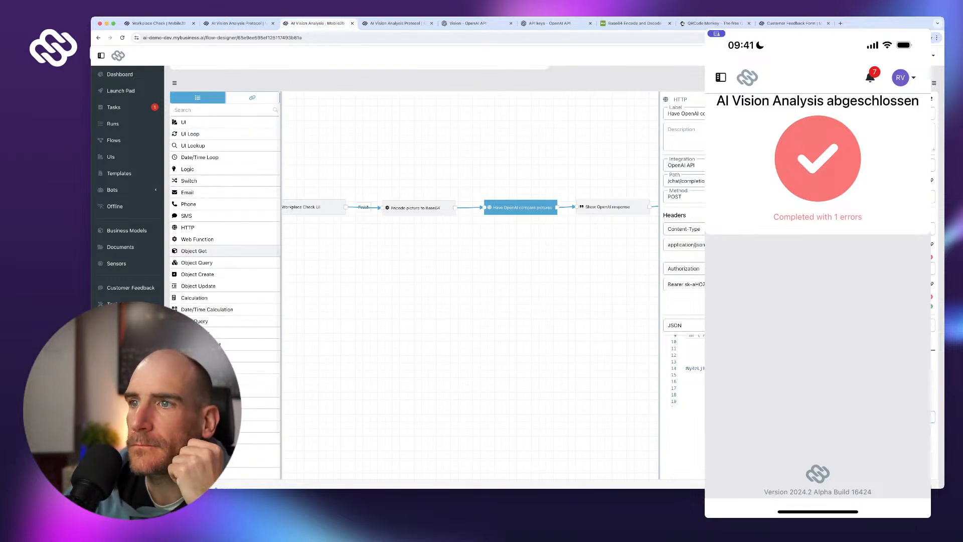
{"action": "left_click_drag", "start_coordinate": [197, 238], "coordinate": [418, 290]}
{"action": "scroll", "coordinate": [682, 281], "scroll_direction": "down", "scroll_amount": 1}
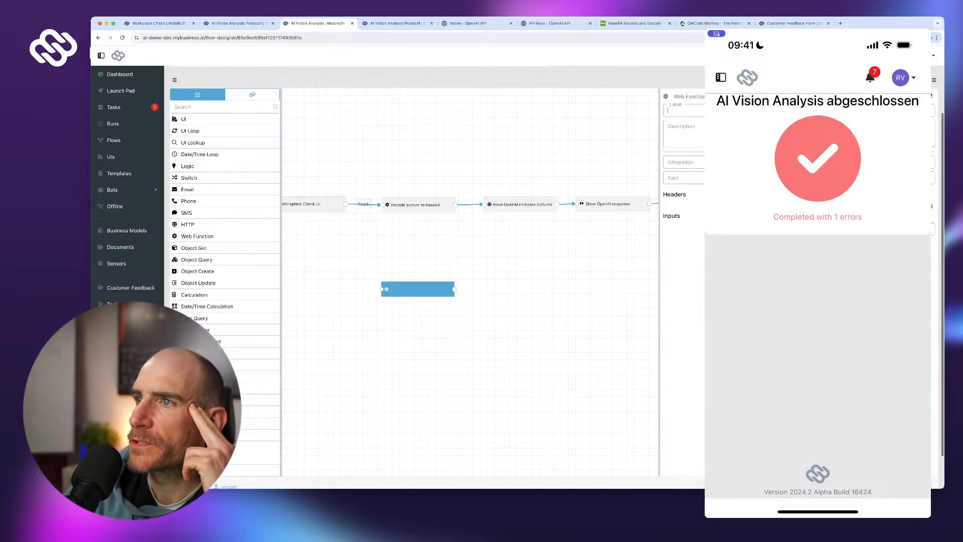
{"action": "left_click", "coordinate": [934, 78]}
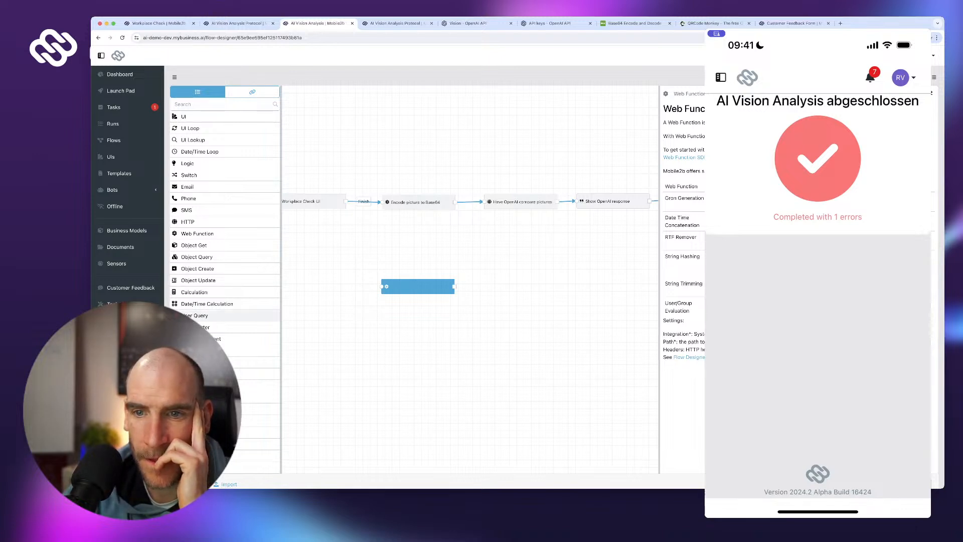
{"action": "scroll", "coordinate": [226, 310], "scroll_direction": "down", "scroll_amount": 1}
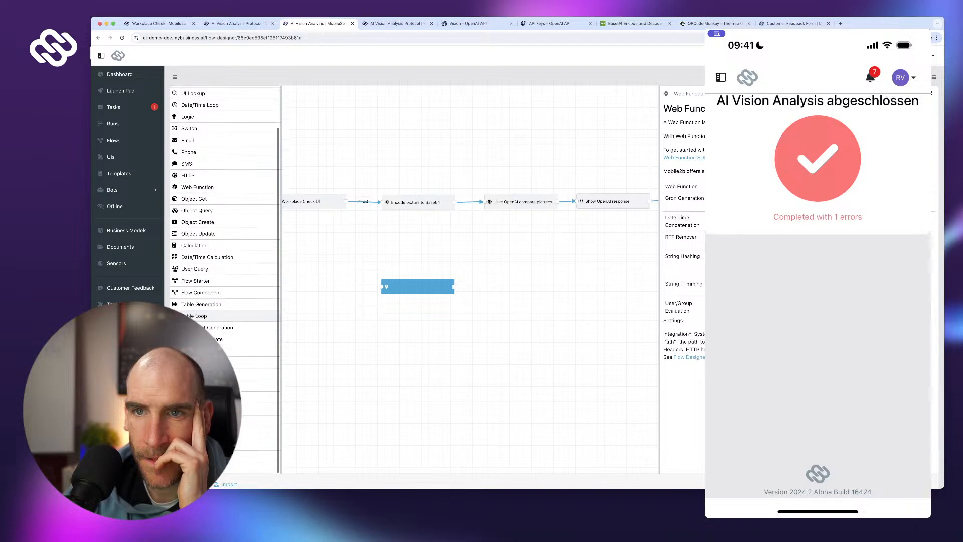
{"action": "scroll", "coordinate": [225, 326], "scroll_direction": "down", "scroll_amount": 1}
{"action": "scroll", "coordinate": [226, 326], "scroll_direction": "up", "scroll_amount": 4}
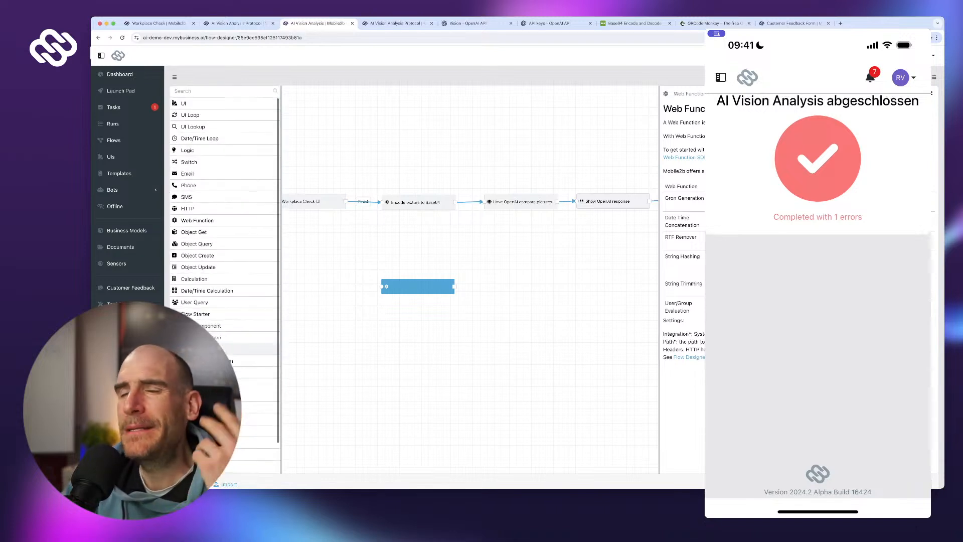
{"action": "scroll", "coordinate": [226, 326], "scroll_direction": "up", "scroll_amount": 1}
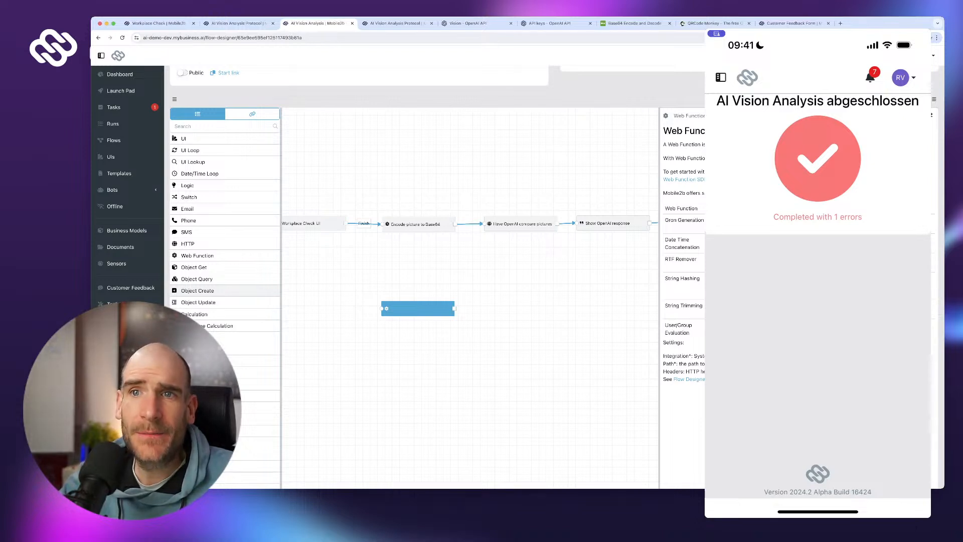
- Open the Tool Checks table, briefly visiting Customer Feedback, to show its two 03/07/2024 records
{"action": "left_click", "coordinate": [126, 303]}
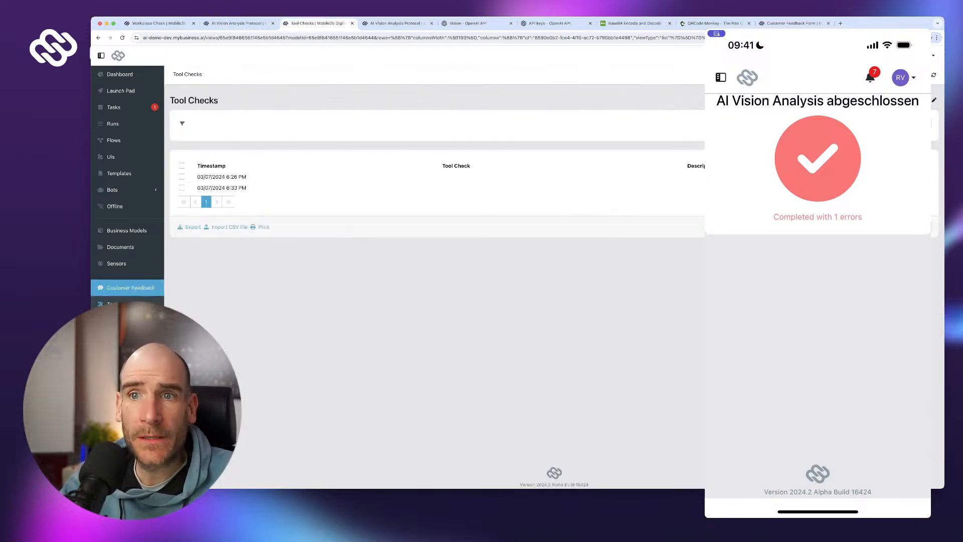
{"action": "left_click", "coordinate": [130, 287]}
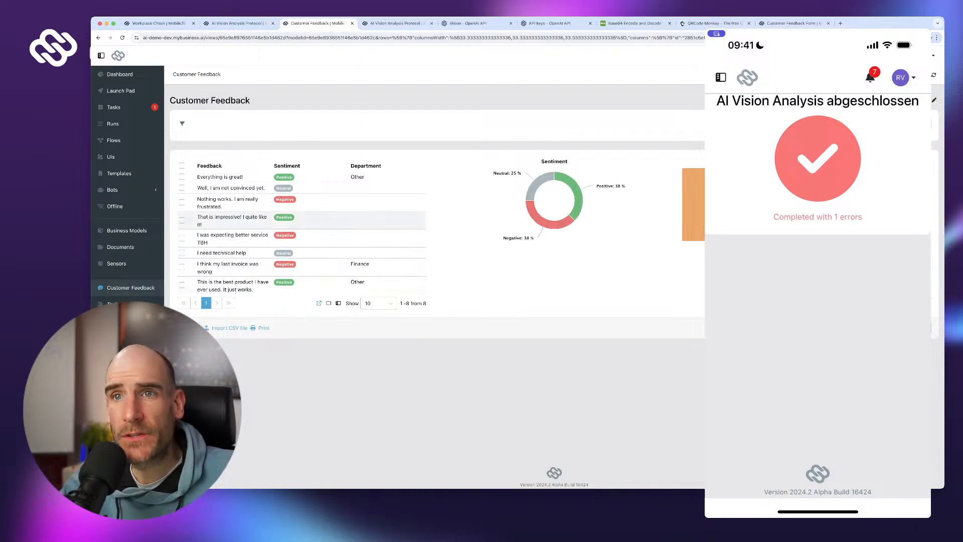
{"action": "left_click", "coordinate": [125, 303]}
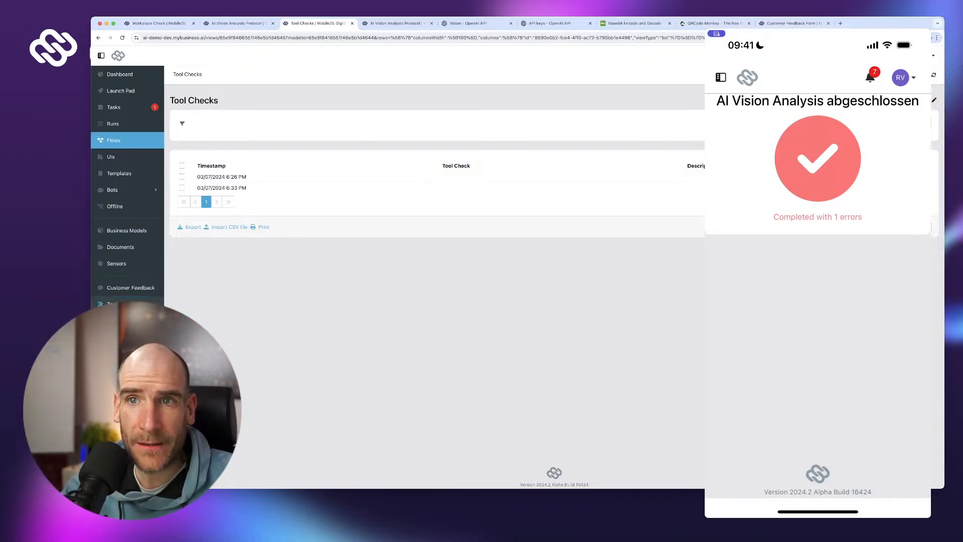
- Open the protocol of run 16 from the AI Vision Analysis flow's Runs list
{"action": "left_click", "coordinate": [114, 140]}
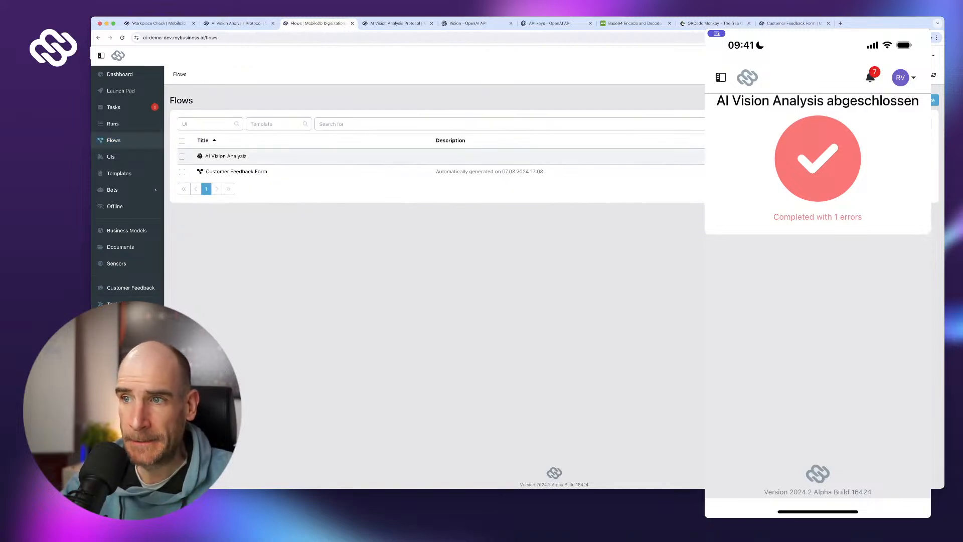
{"action": "left_click", "coordinate": [226, 156]}
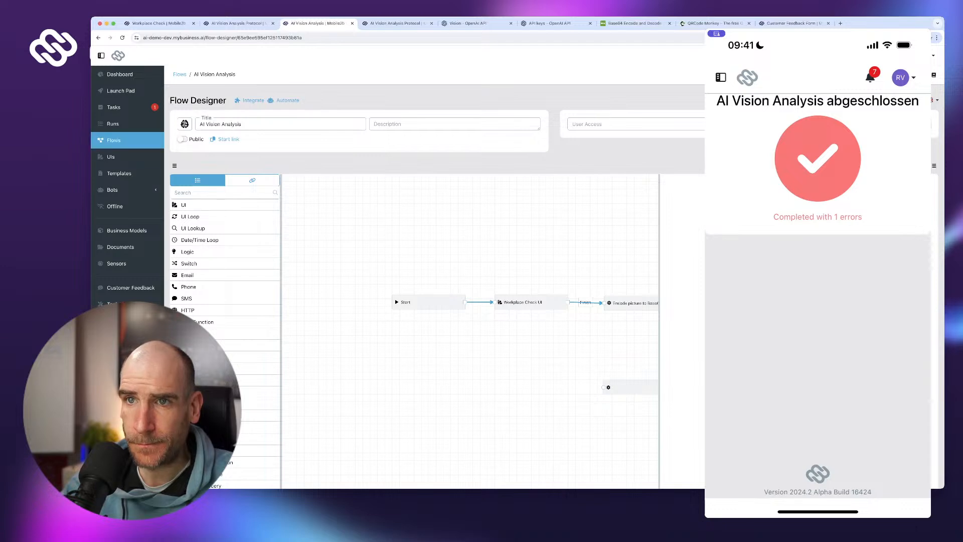
{"action": "left_click", "coordinate": [113, 123]}
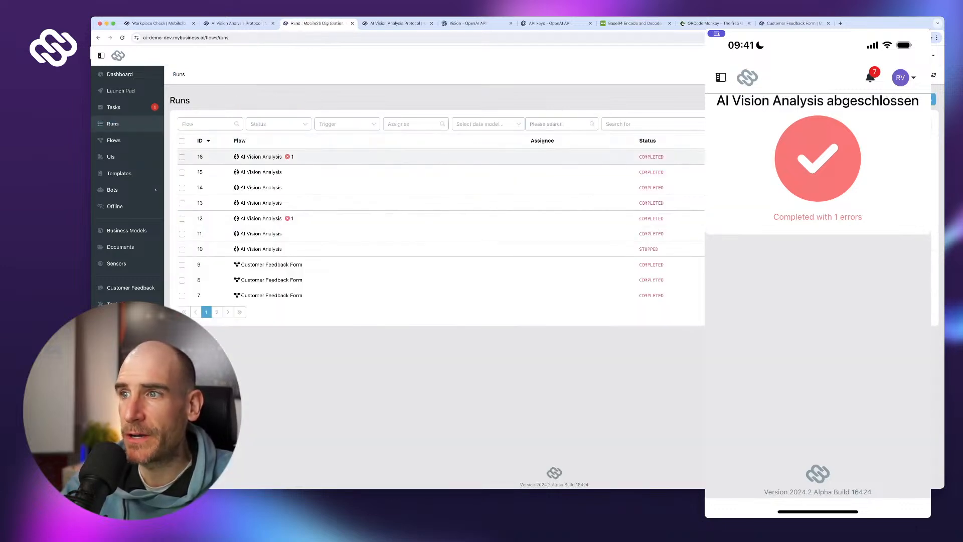
{"action": "left_click", "coordinate": [260, 157]}
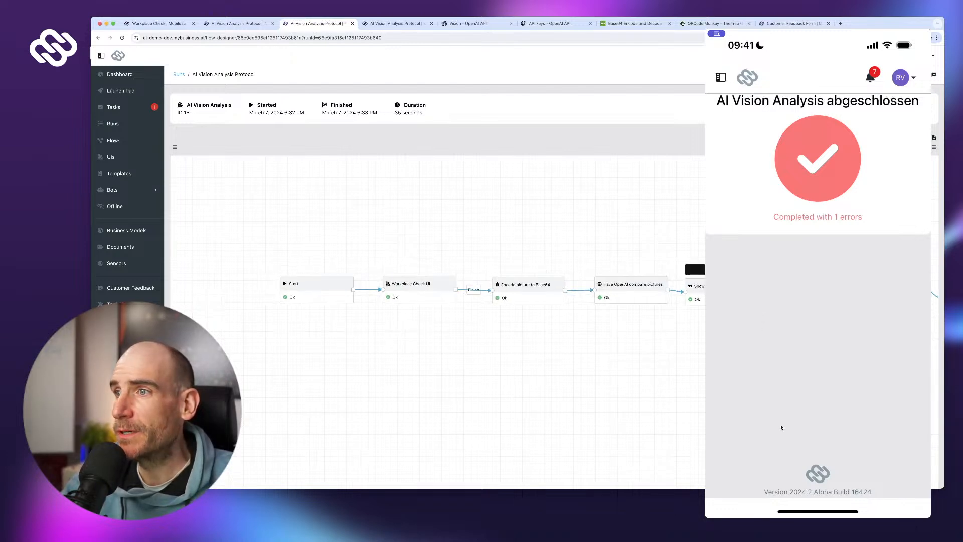
- Inspect run 16's Show OpenAI response step, then pan the Flow Designer to Parse analysis text
{"action": "left_click", "coordinate": [696, 286]}
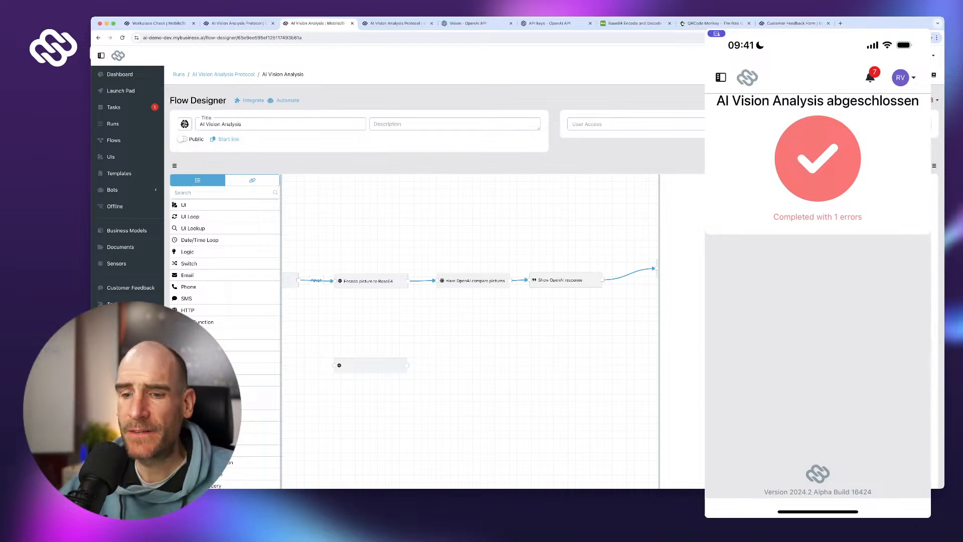
{"action": "mouse_move", "coordinate": [351, 320]}
{"action": "left_mouse_down"}
{"action": "mouse_move", "coordinate": [620, 343]}
{"action": "mouse_move", "coordinate": [361, 335]}
{"action": "left_mouse_up"}
{"action": "left_click_drag", "start_coordinate": [501, 340], "coordinate": [364, 324]}
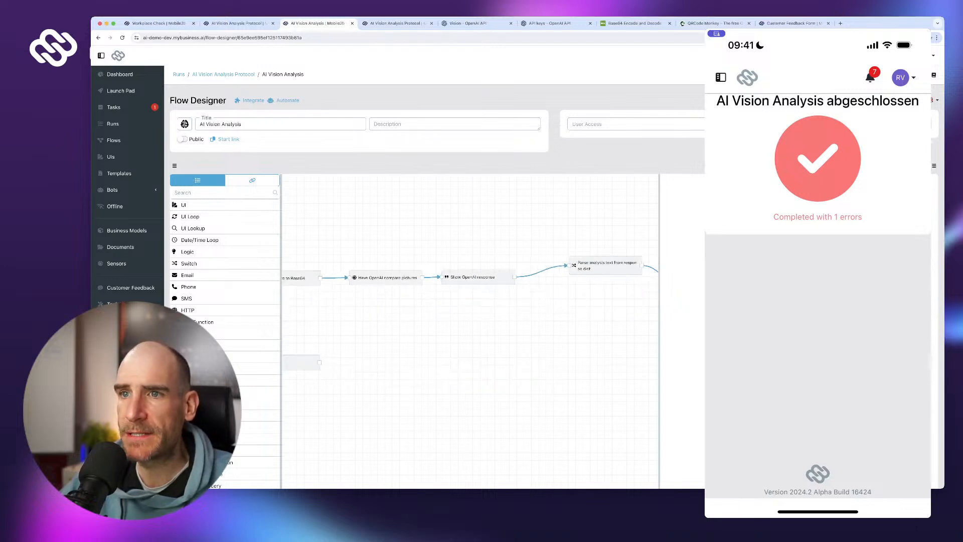
- Review the OpenAI request settings, then delete the empty HTTP step at lower left
{"action": "left_click", "coordinate": [476, 276]}
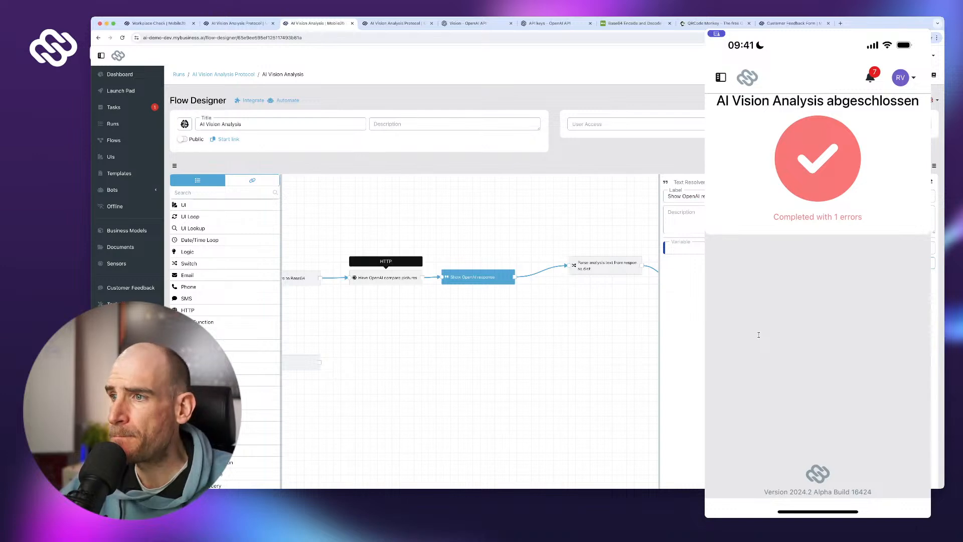
{"action": "left_click", "coordinate": [385, 277]}
{"action": "scroll", "coordinate": [800, 354], "scroll_direction": "down", "scroll_amount": 1}
{"action": "scroll", "coordinate": [800, 353], "scroll_direction": "down", "scroll_amount": 5}
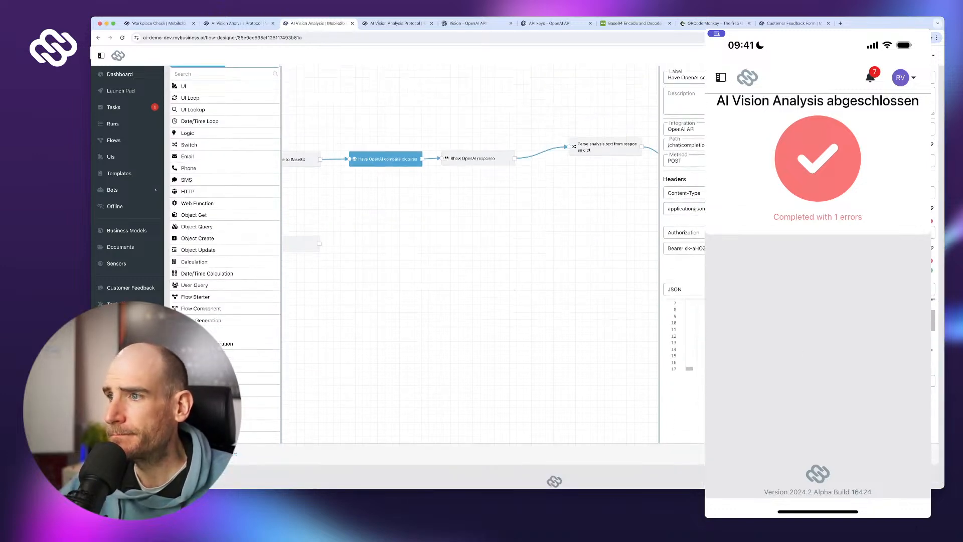
{"action": "left_click", "coordinate": [916, 392]}
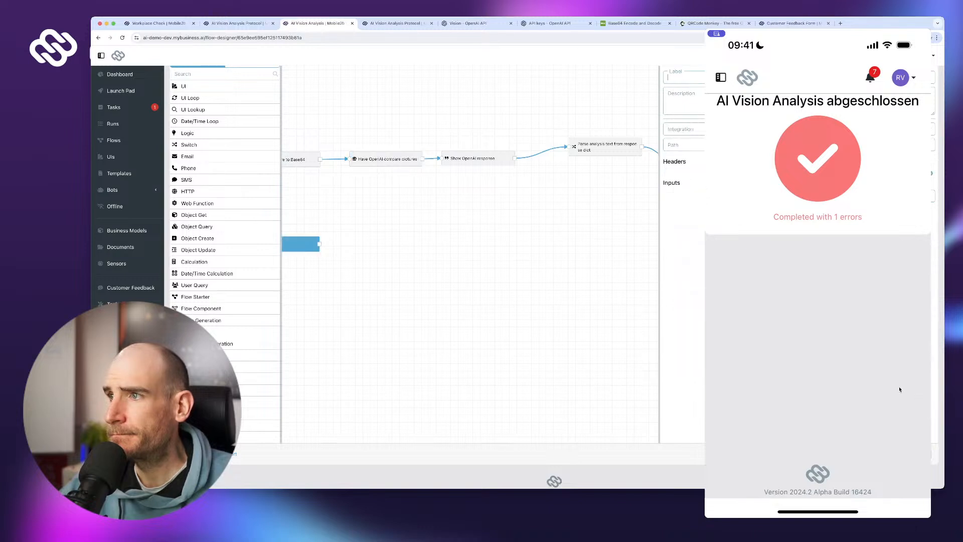
{"action": "scroll", "coordinate": [888, 229], "scroll_direction": "down", "scroll_amount": 1}
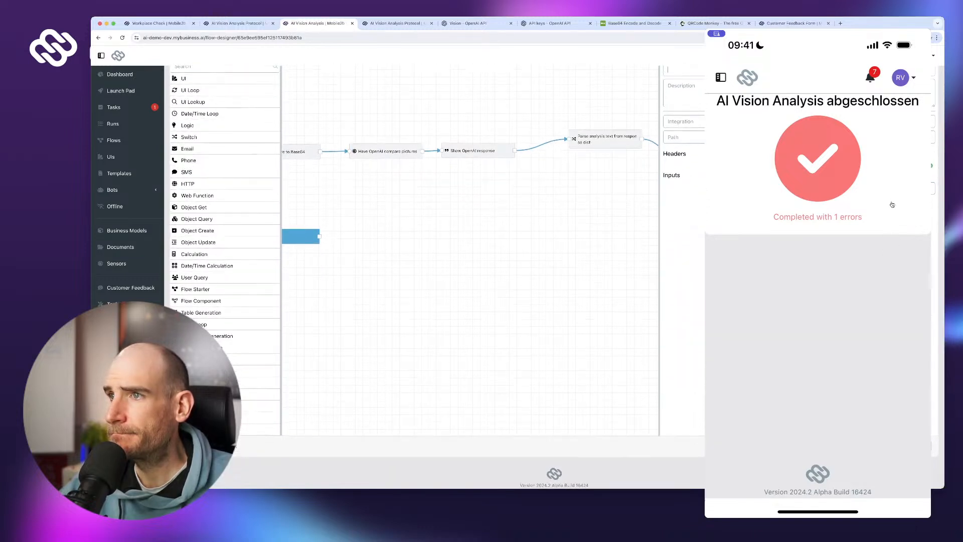
{"action": "key", "text": "Delete"}
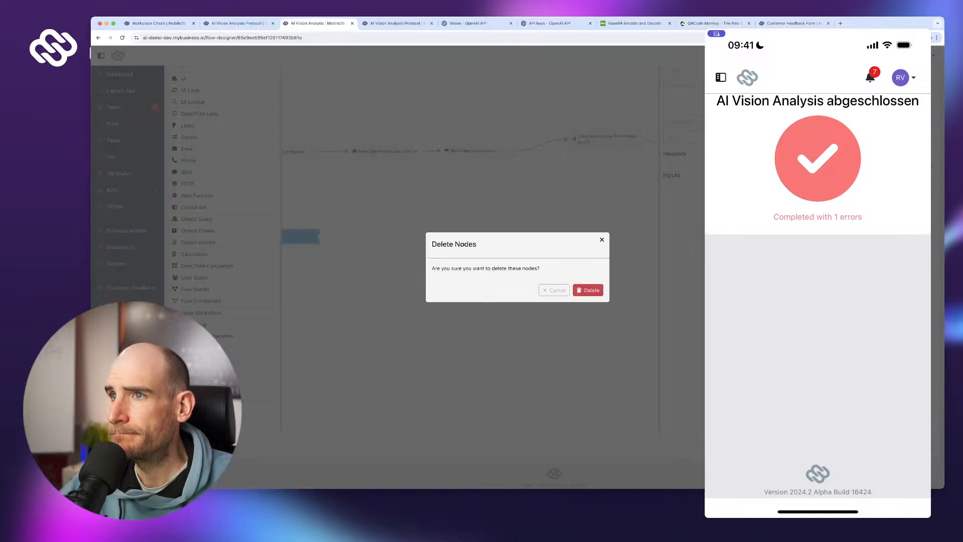
{"action": "key", "text": "Return"}
- Recheck the Parse analysis text, Show OpenAI response and OpenAI request settings; add a Web Function step
{"action": "scroll", "coordinate": [605, 147], "scroll_direction": "up", "scroll_amount": 1}
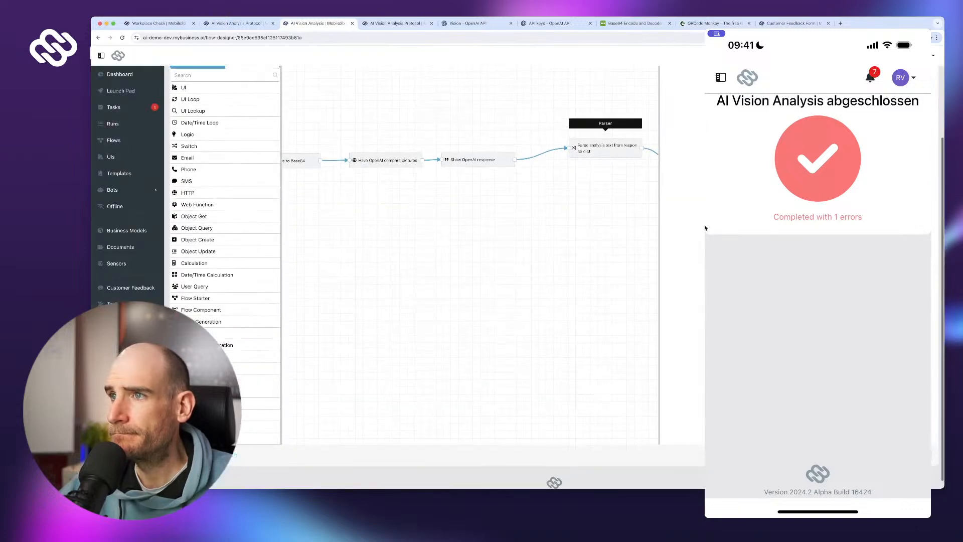
{"action": "left_click", "coordinate": [605, 149]}
{"action": "scroll", "coordinate": [551, 166], "scroll_direction": "up", "scroll_amount": 1}
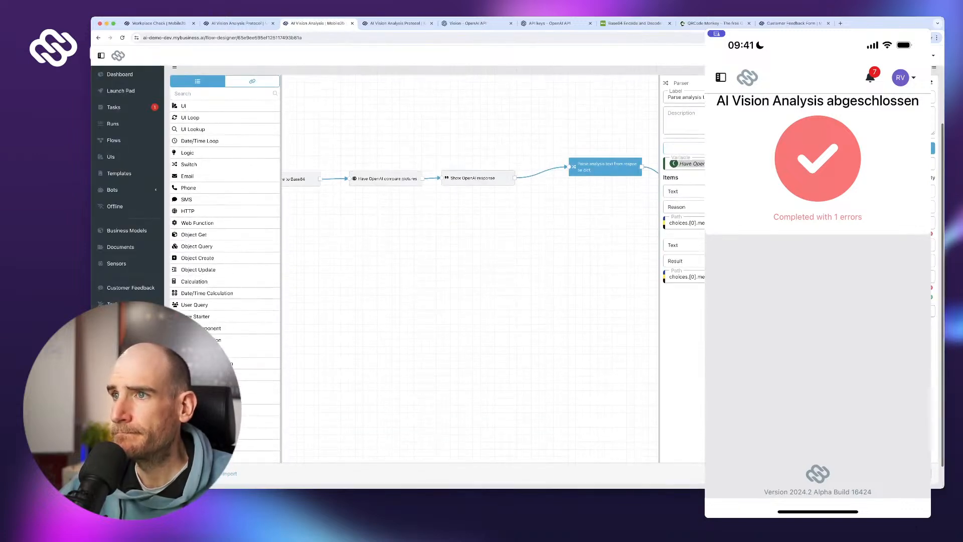
{"action": "left_click", "coordinate": [478, 179]}
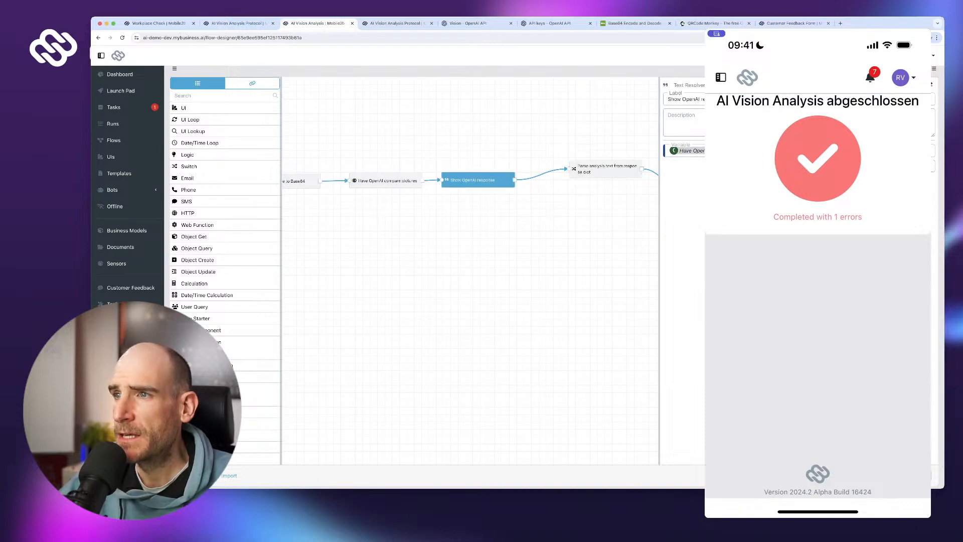
{"action": "left_click", "coordinate": [605, 168]}
{"action": "scroll", "coordinate": [602, 166], "scroll_direction": "down", "scroll_amount": 1}
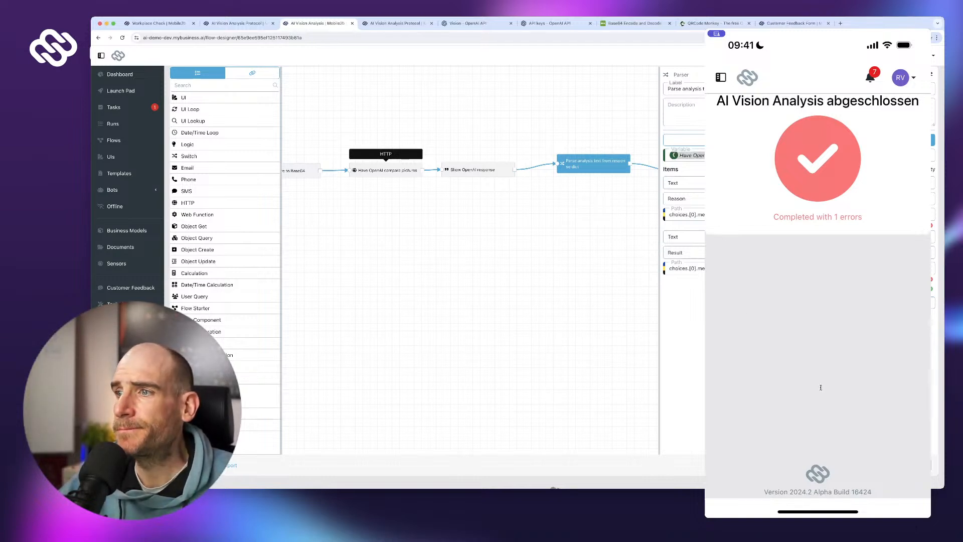
{"action": "left_click", "coordinate": [386, 170]}
{"action": "scroll", "coordinate": [820, 387], "scroll_direction": "down", "scroll_amount": 5}
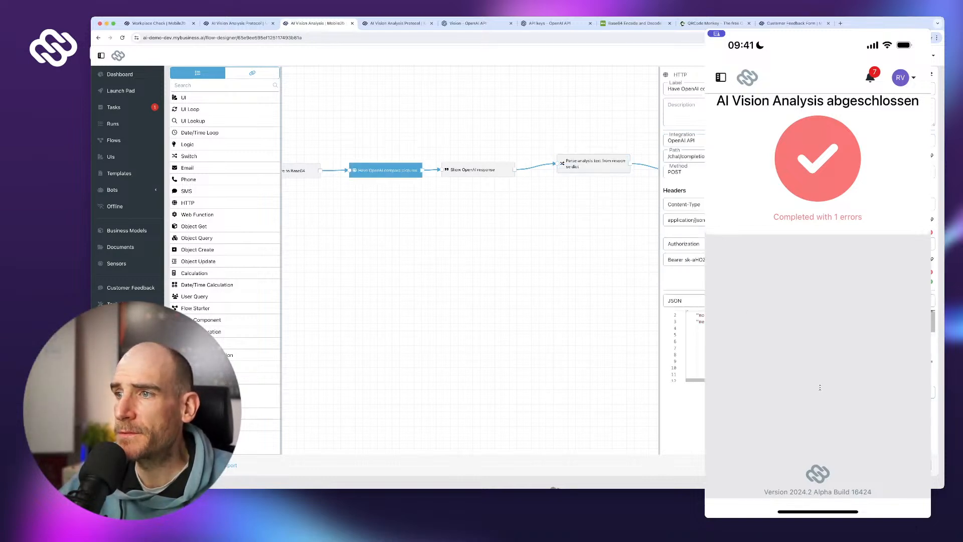
{"action": "scroll", "coordinate": [820, 387], "scroll_direction": "up", "scroll_amount": 5}
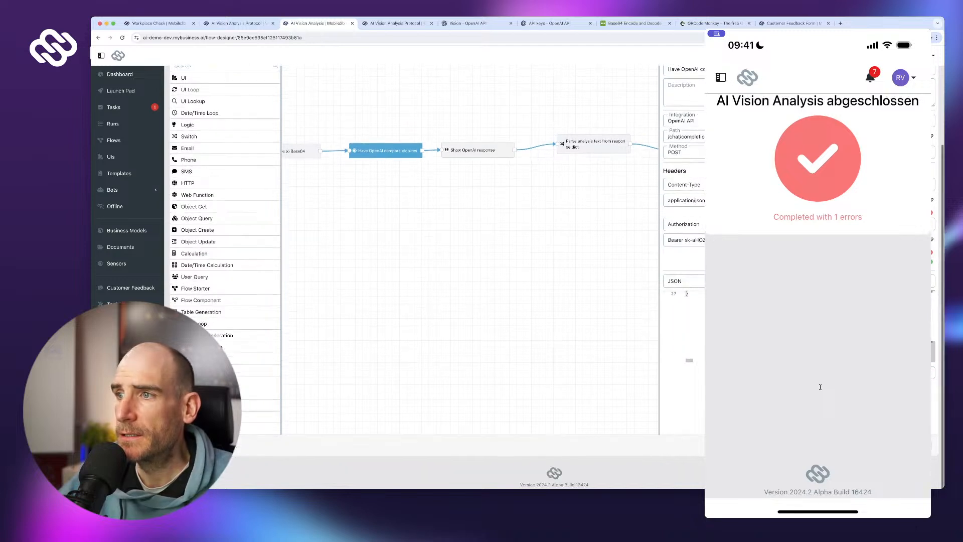
{"action": "scroll", "coordinate": [820, 387], "scroll_direction": "up", "scroll_amount": 3}
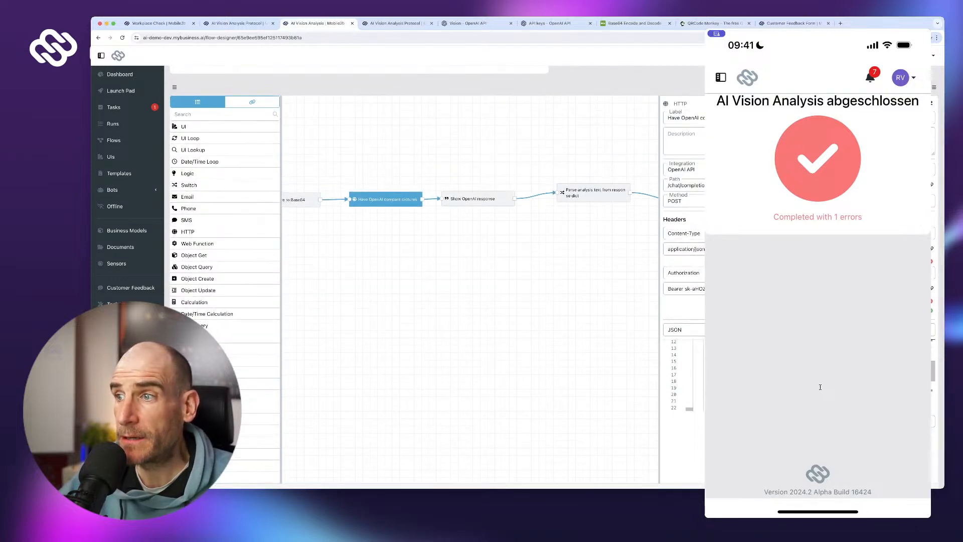
{"action": "scroll", "coordinate": [820, 387], "scroll_direction": "right", "scroll_amount": 5}
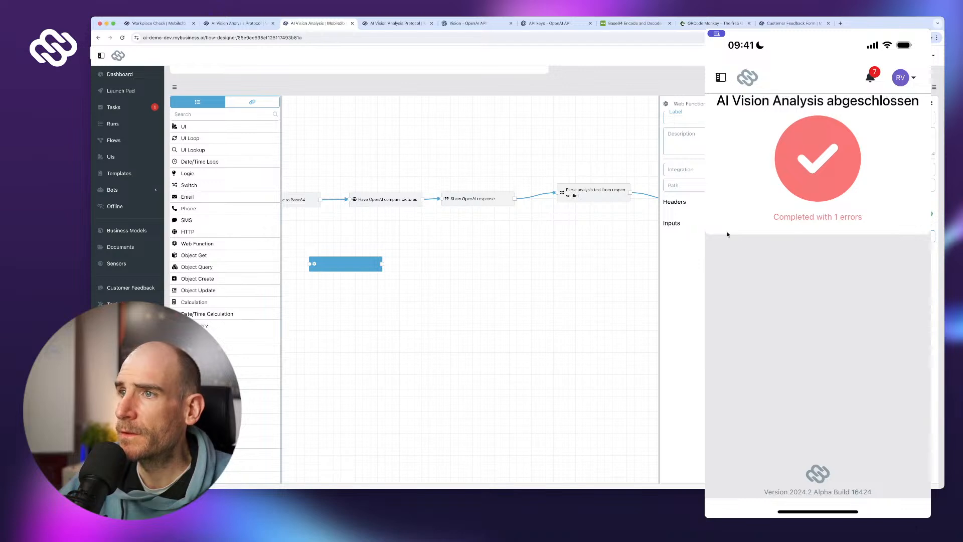
- Read the help describing what Web Function steps offer
{"action": "left_click", "coordinate": [931, 102]}
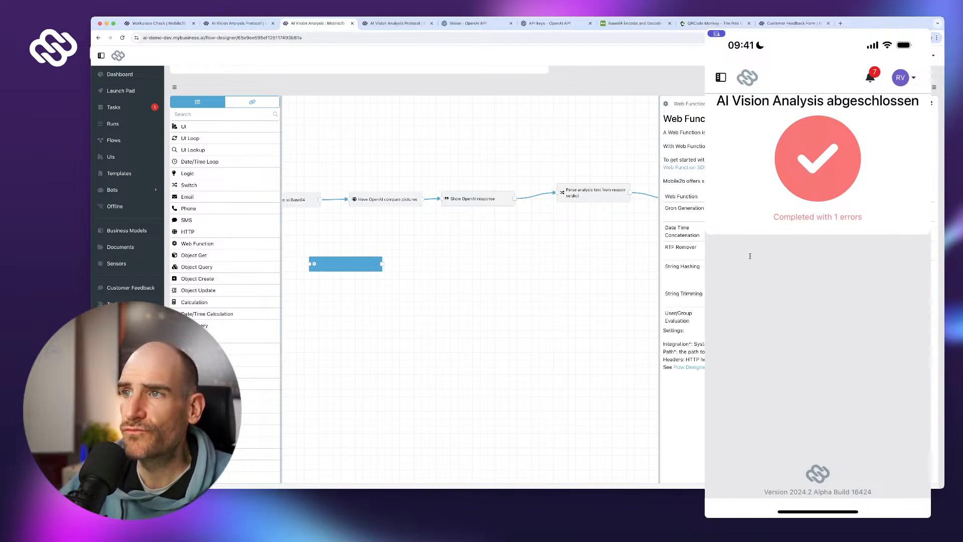
{"action": "left_click_drag", "start_coordinate": [670, 266], "coordinate": [703, 294]}
{"action": "left_click", "coordinate": [703, 296]}
{"action": "scroll", "coordinate": [702, 296], "scroll_direction": "up", "scroll_amount": 1}
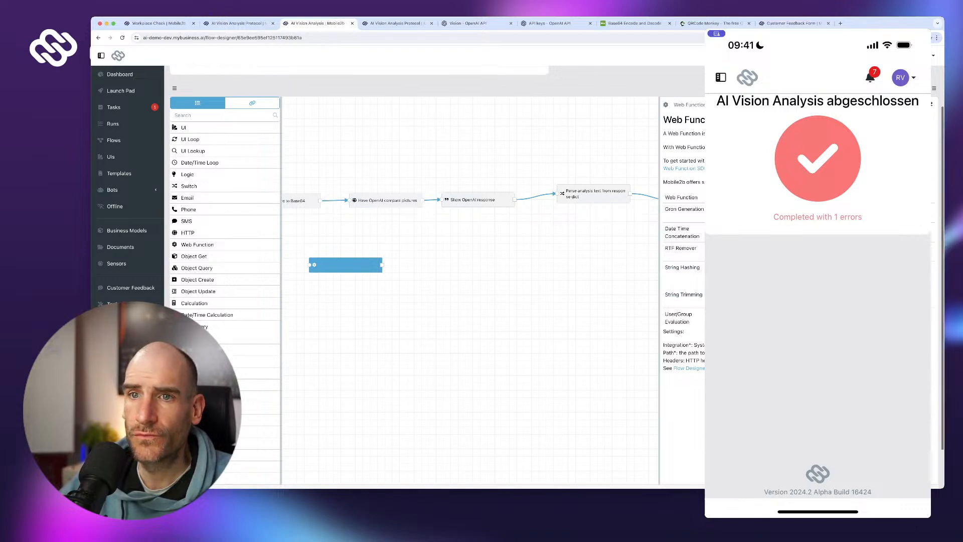
{"action": "scroll", "coordinate": [703, 296], "scroll_direction": "down", "scroll_amount": 1}
{"action": "left_click", "coordinate": [396, 301]}
- Delete the unused Web Function step from the flow
{"action": "left_click", "coordinate": [345, 264]}
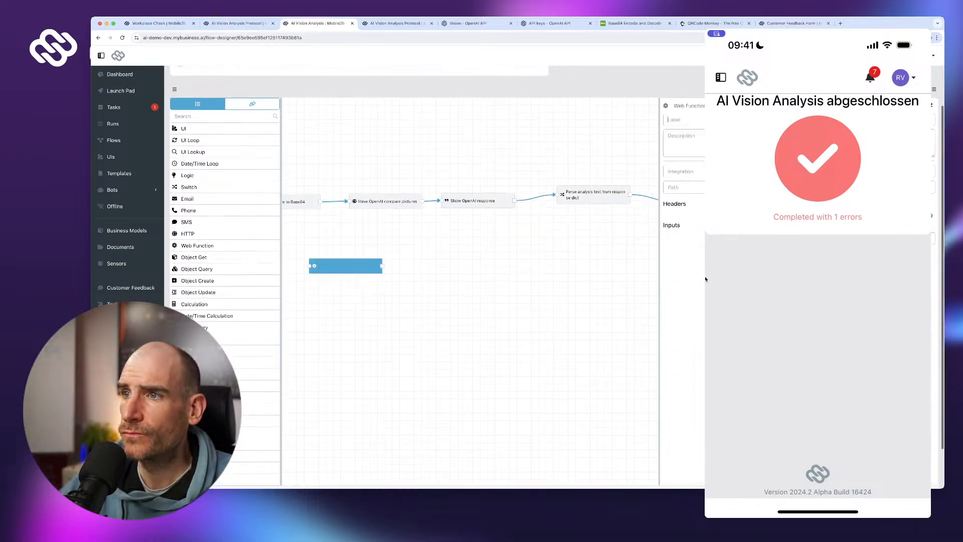
{"action": "key", "text": "Delete"}
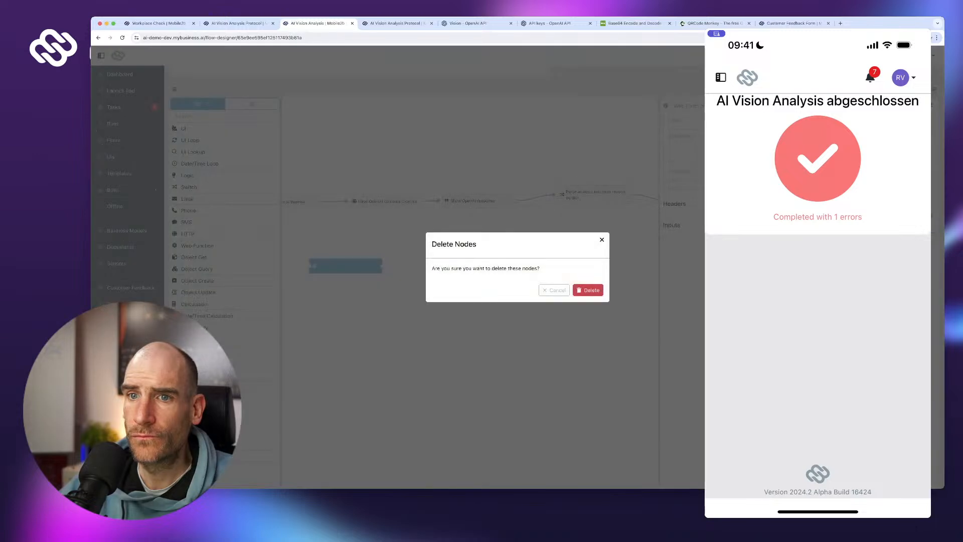
{"action": "left_click", "coordinate": [588, 289]}
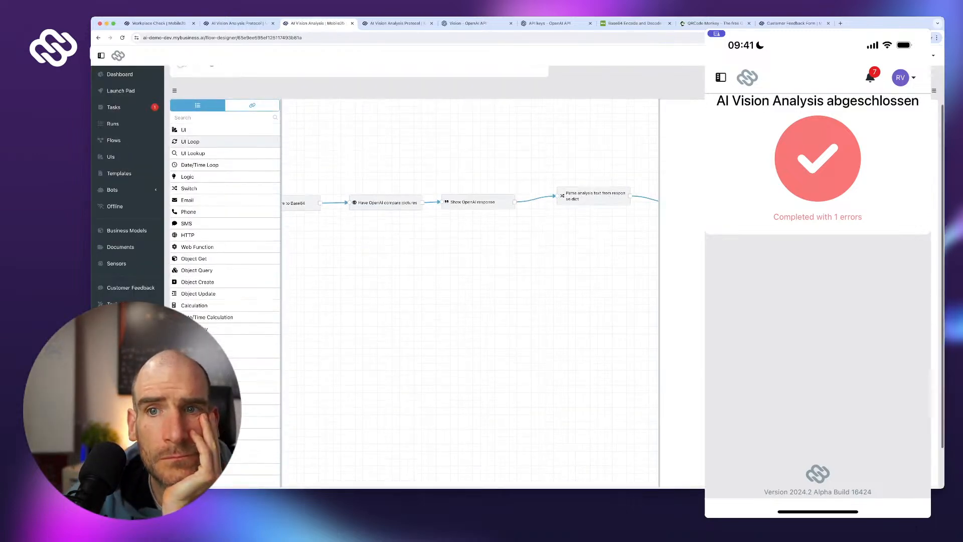
{"action": "scroll", "coordinate": [187, 211], "scroll_direction": "down", "scroll_amount": 1}
{"action": "scroll", "coordinate": [201, 214], "scroll_direction": "down", "scroll_amount": 3}
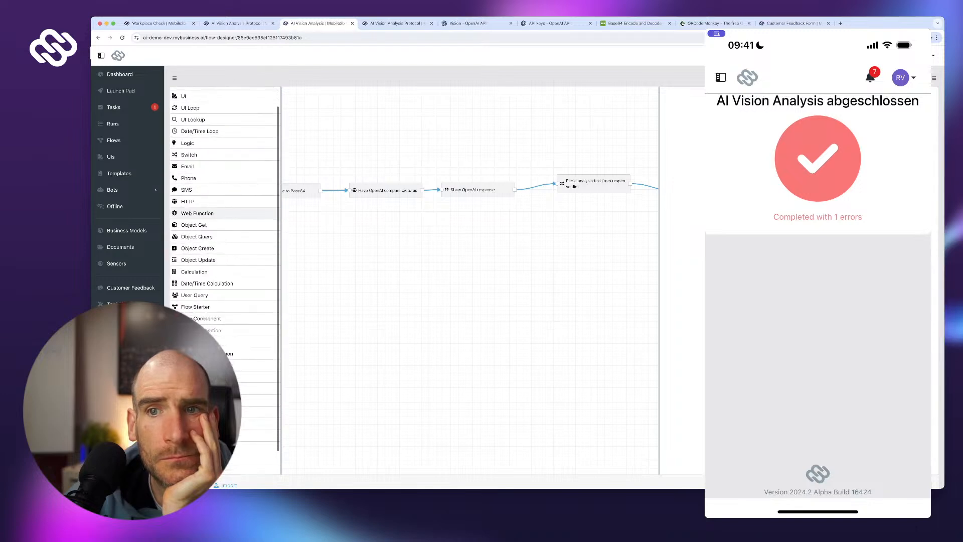
{"action": "scroll", "coordinate": [200, 211], "scroll_direction": "down", "scroll_amount": 3}
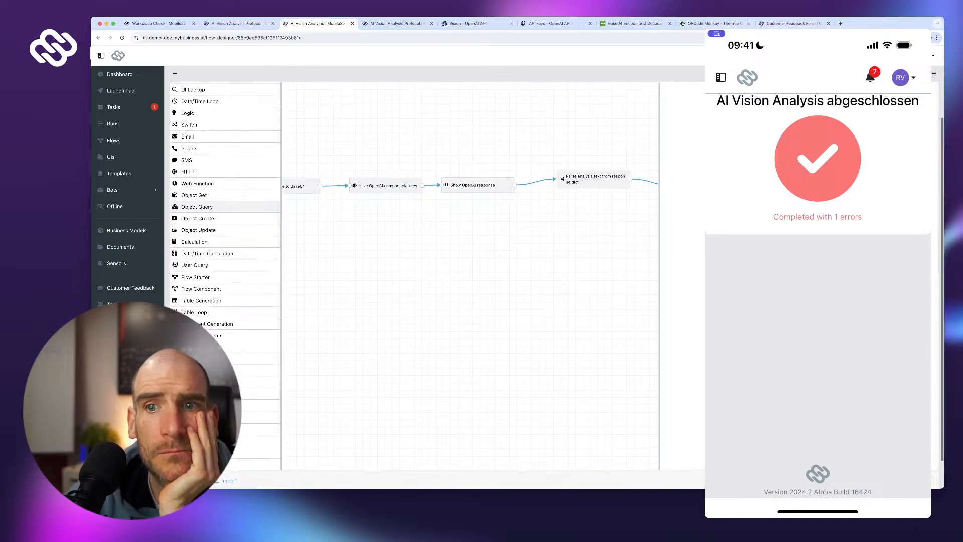
{"action": "scroll", "coordinate": [201, 210], "scroll_direction": "down", "scroll_amount": 3}
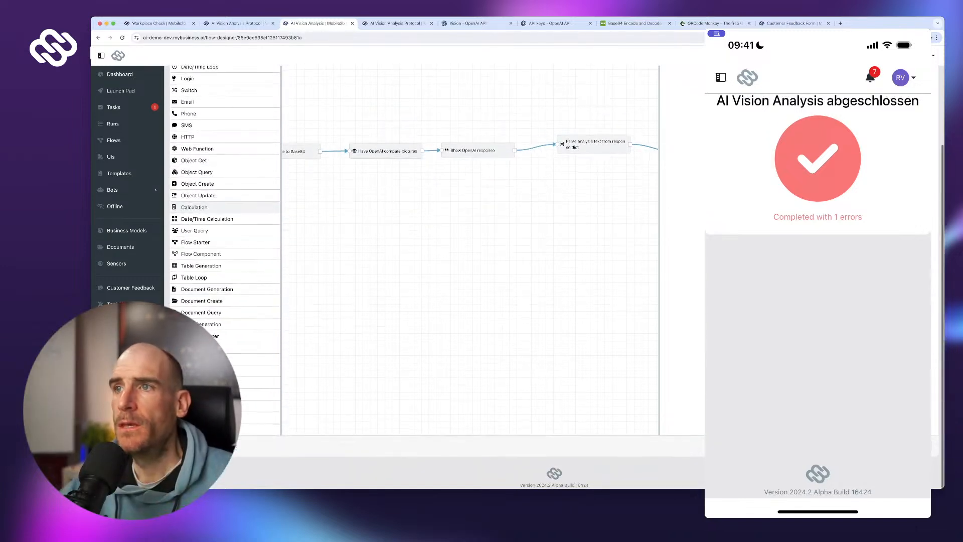
{"action": "scroll", "coordinate": [200, 211], "scroll_direction": "down", "scroll_amount": 1}
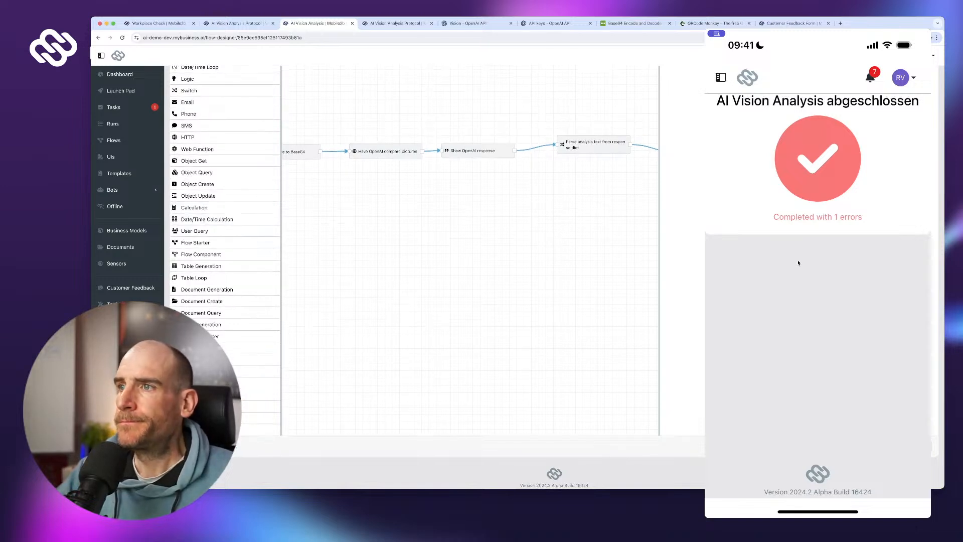
- Show the Have OpenAI compare pictures request settings and scroll the JSON body to line 9
{"action": "left_click", "coordinate": [594, 145]}
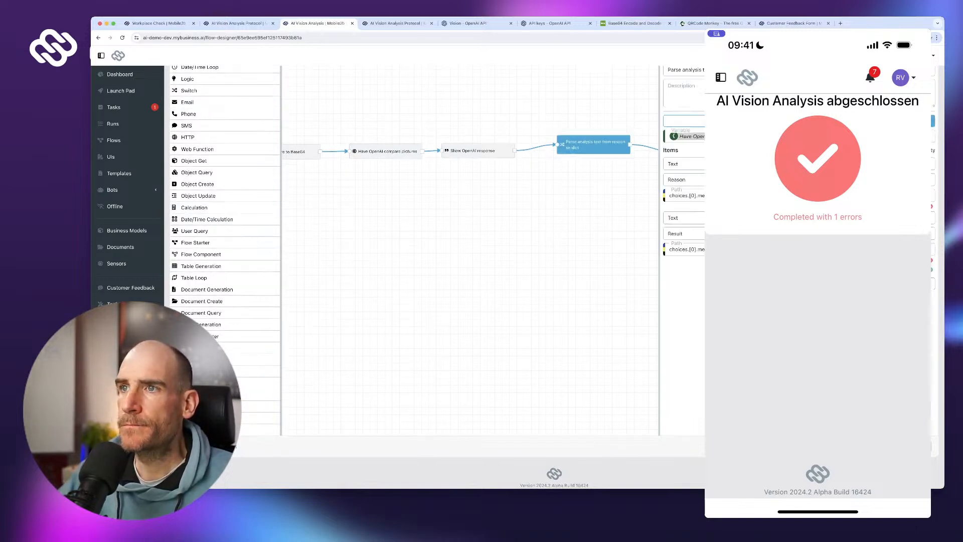
{"action": "left_click", "coordinate": [477, 150]}
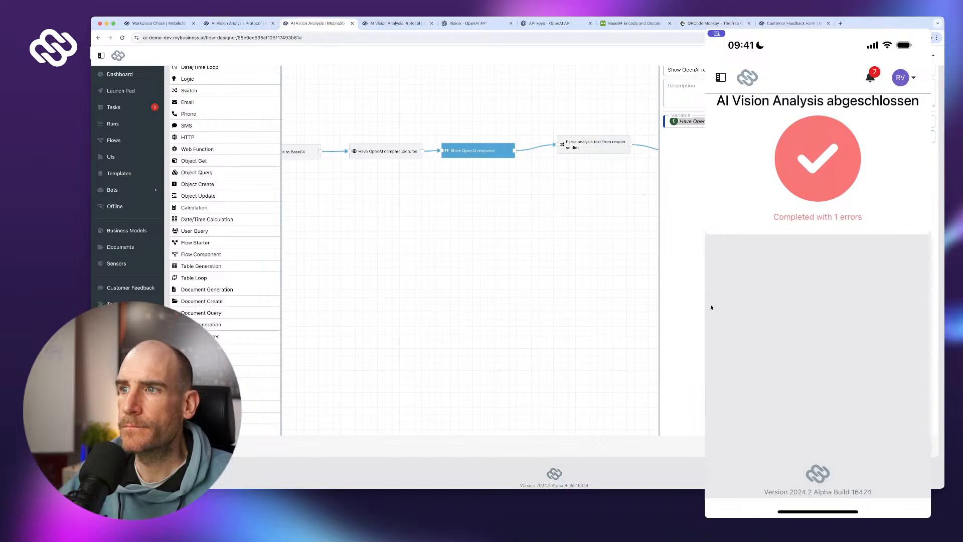
{"action": "left_click", "coordinate": [385, 151]}
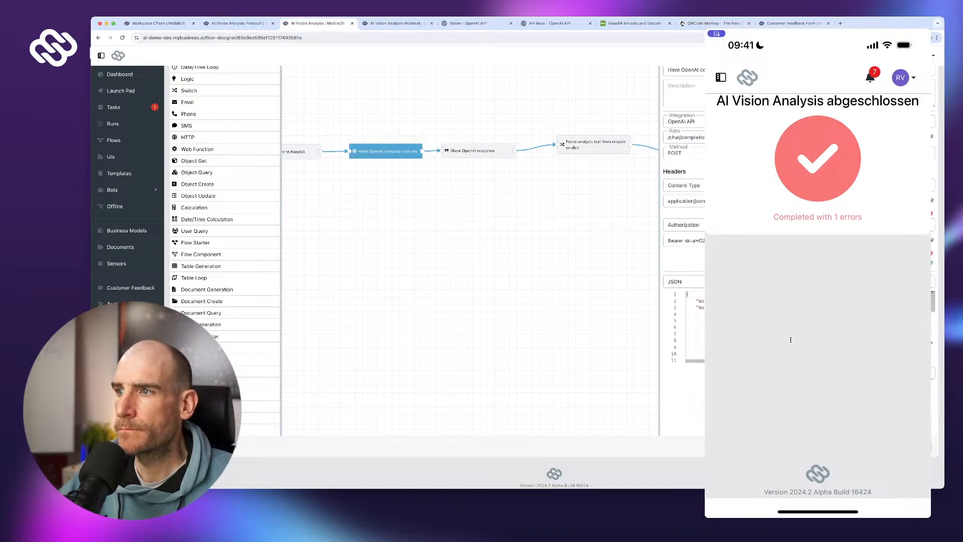
{"action": "scroll", "coordinate": [791, 340], "scroll_direction": "down", "scroll_amount": 5}
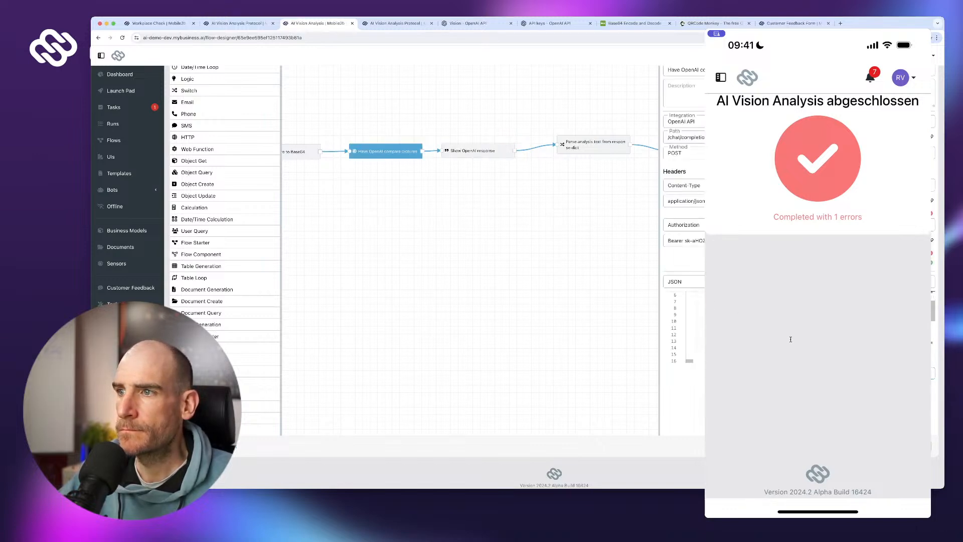
{"action": "scroll", "coordinate": [791, 340], "scroll_direction": "up", "scroll_amount": 2}
{"action": "scroll", "coordinate": [791, 339], "scroll_direction": "up", "scroll_amount": 2}
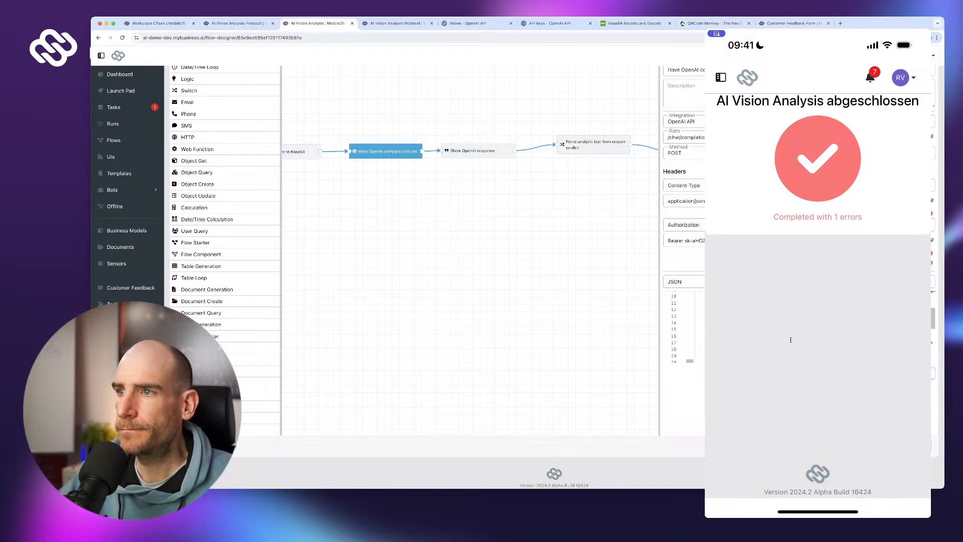
{"action": "scroll", "coordinate": [791, 339], "scroll_direction": "up", "scroll_amount": 3}
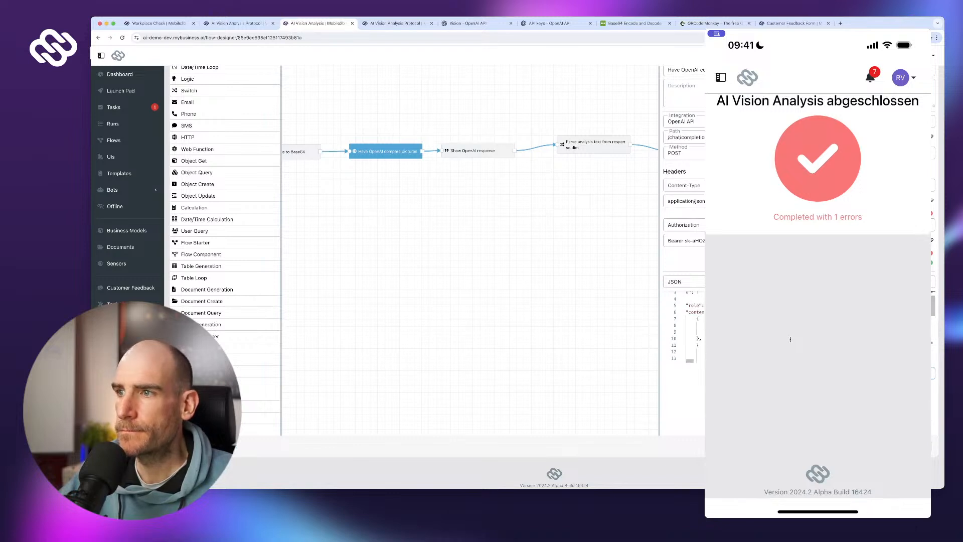
{"action": "scroll", "coordinate": [790, 340], "scroll_direction": "right", "scroll_amount": 2}
{"action": "scroll", "coordinate": [790, 339], "scroll_direction": "right", "scroll_amount": 3}
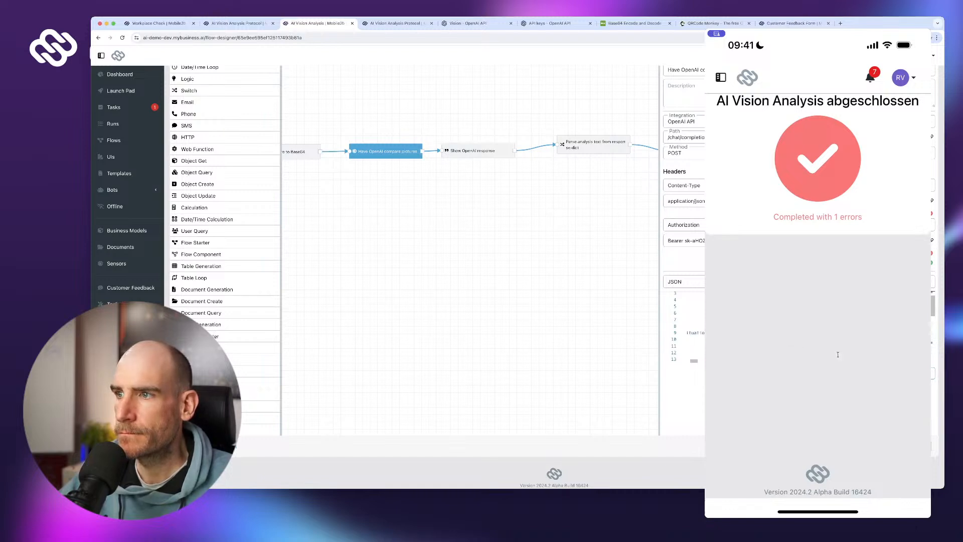
{"action": "scroll", "coordinate": [835, 354], "scroll_direction": "right", "scroll_amount": 3}
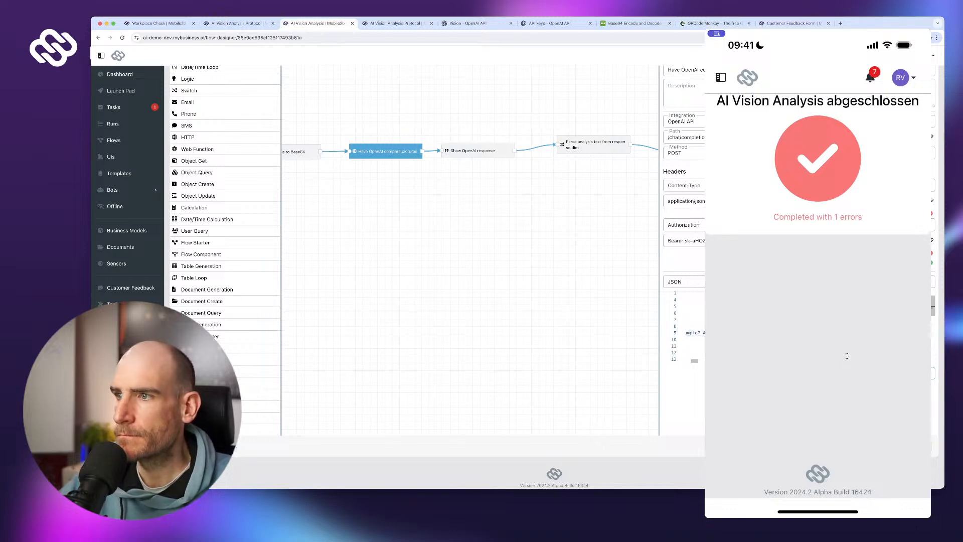
{"action": "scroll", "coordinate": [847, 356], "scroll_direction": "right", "scroll_amount": 3}
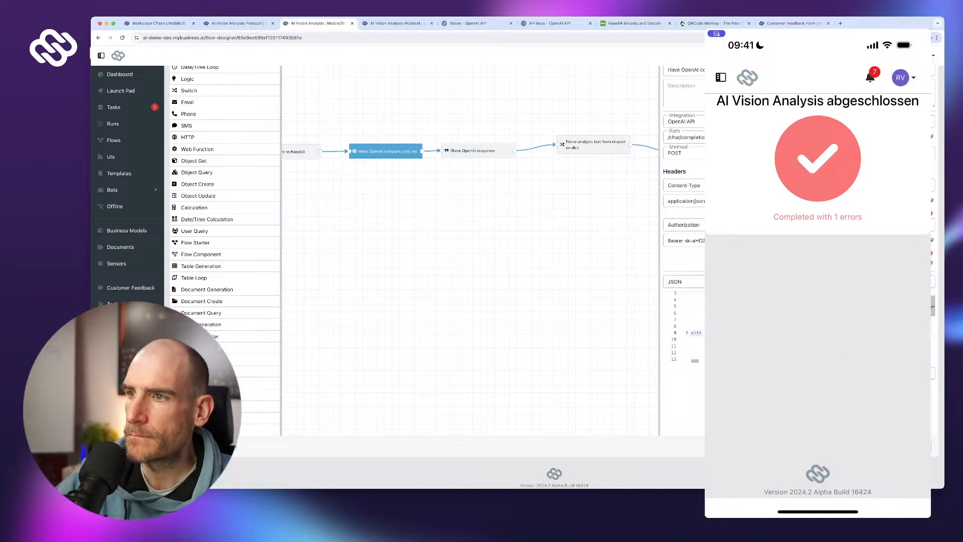
- Delete part of the prompt wording on line 9 of the OpenAI request body
{"action": "left_click", "coordinate": [853, 333], "text": "shift"}
{"action": "key", "text": "BackSpace"}
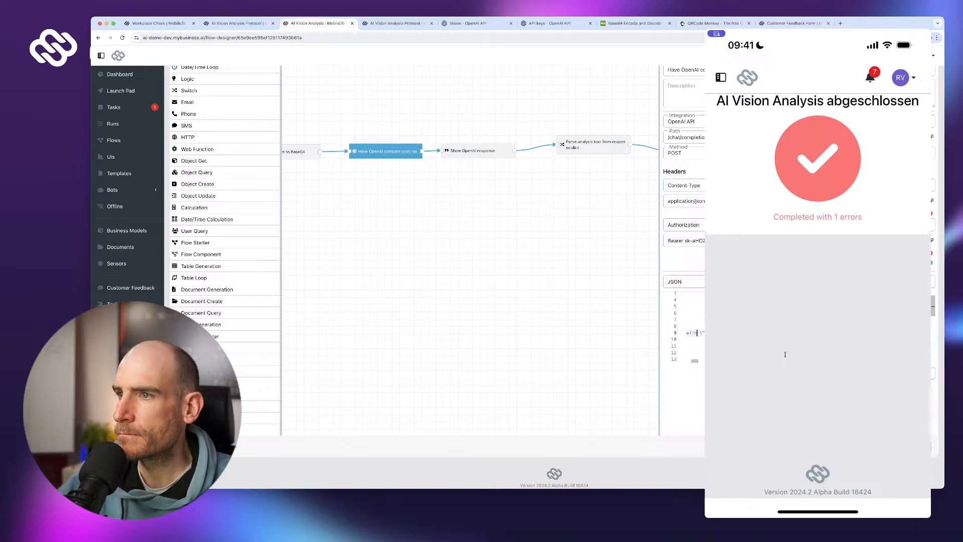
{"action": "scroll", "coordinate": [785, 354], "scroll_direction": "left", "scroll_amount": 2}
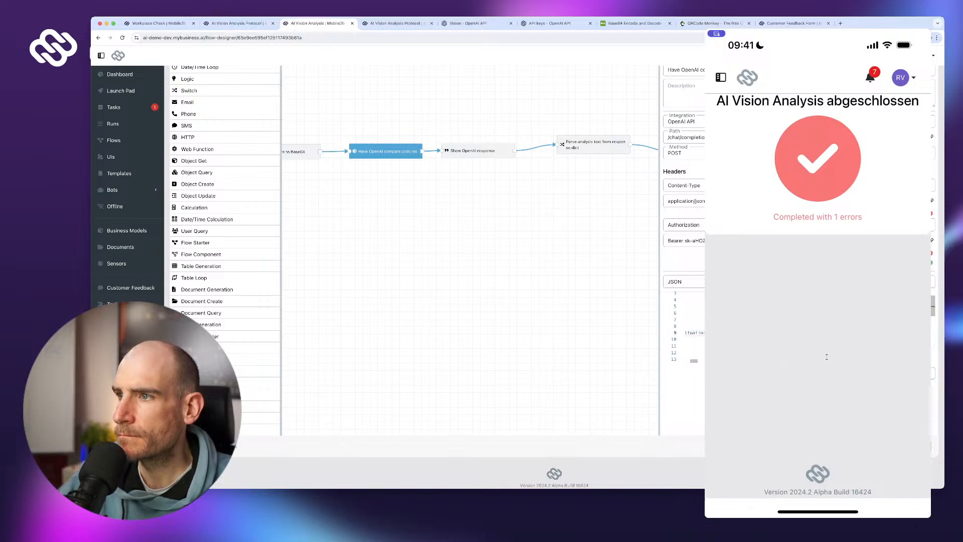
{"action": "scroll", "coordinate": [838, 356], "scroll_direction": "left", "scroll_amount": 1}
{"action": "scroll", "coordinate": [837, 357], "scroll_direction": "left", "scroll_amount": 1}
{"action": "scroll", "coordinate": [902, 356], "scroll_direction": "left", "scroll_amount": 2}
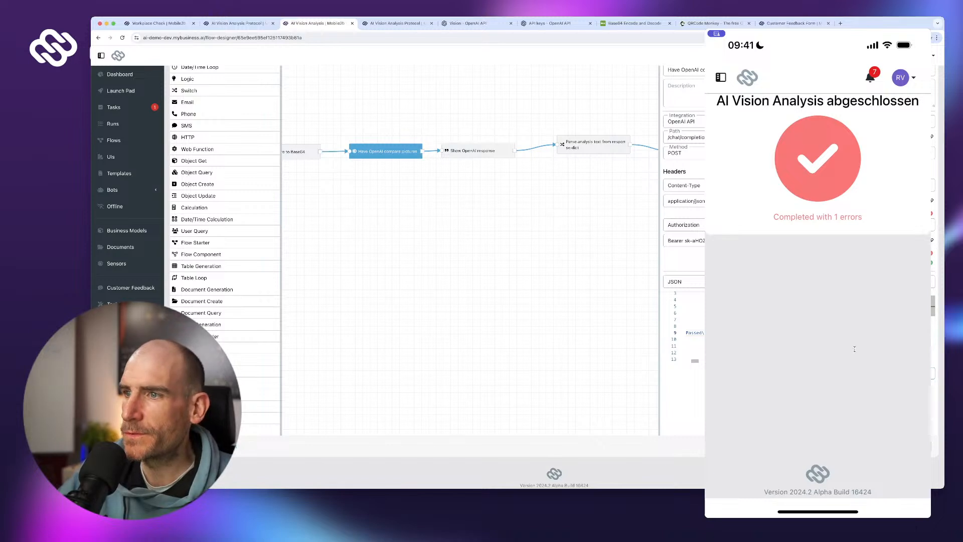
{"action": "scroll", "coordinate": [891, 383], "scroll_direction": "right", "scroll_amount": 2}
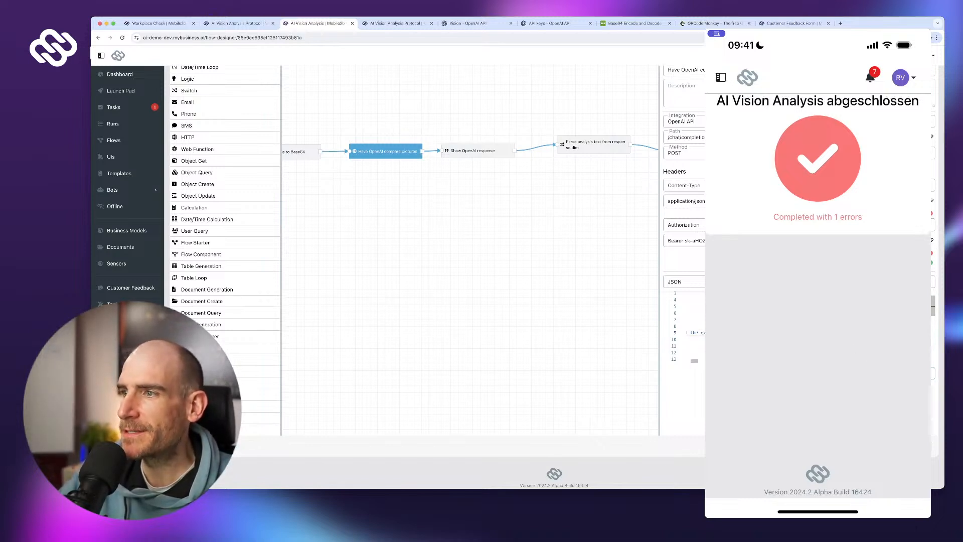
- Publish the edited flow despite it being untested, then publish it once more
{"action": "left_click", "coordinate": [914, 446]}
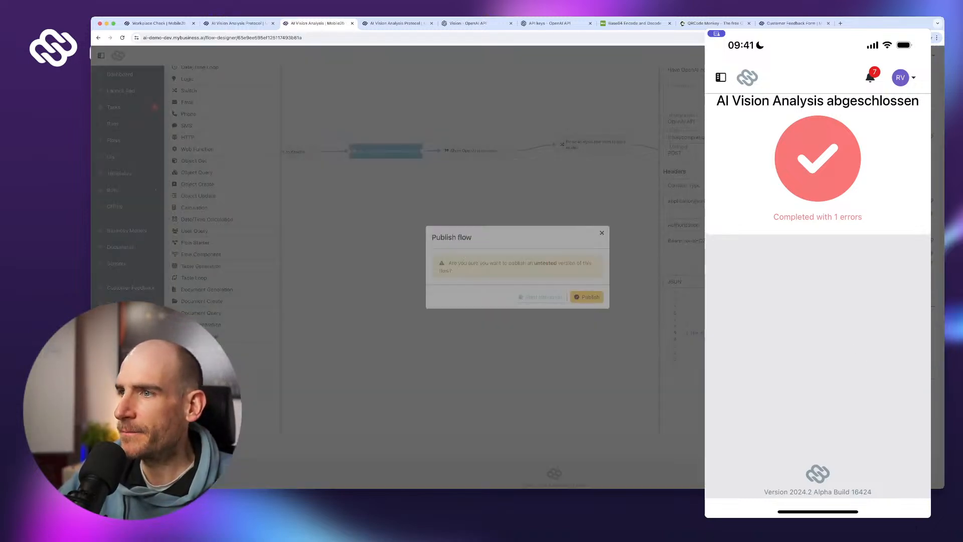
{"action": "left_click", "coordinate": [587, 296]}
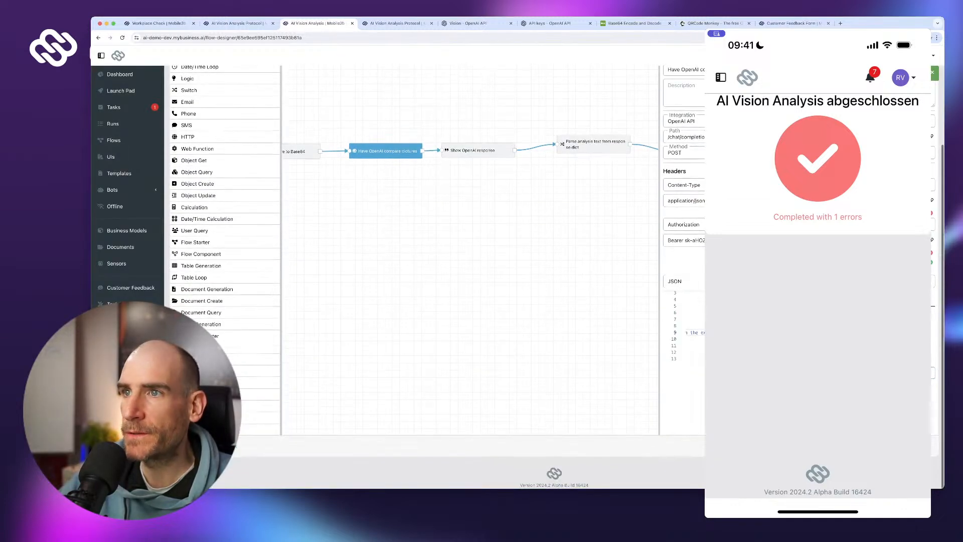
{"action": "left_click", "coordinate": [477, 151]}
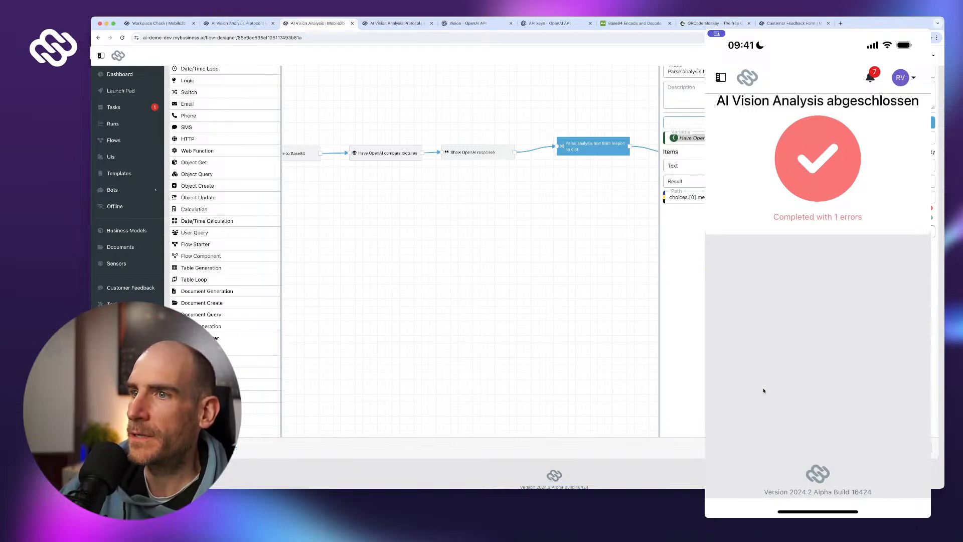
{"action": "left_click", "coordinate": [917, 447]}
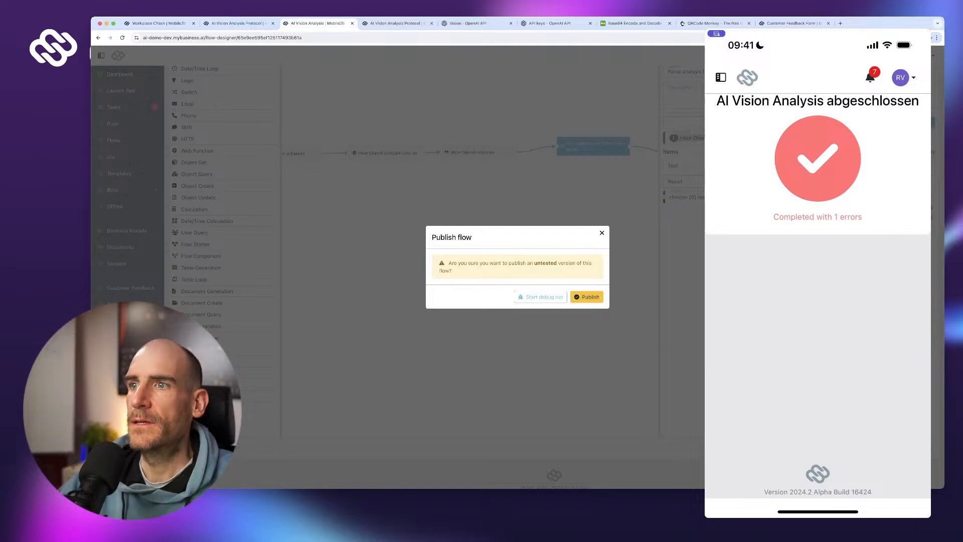
{"action": "left_click", "coordinate": [587, 297]}
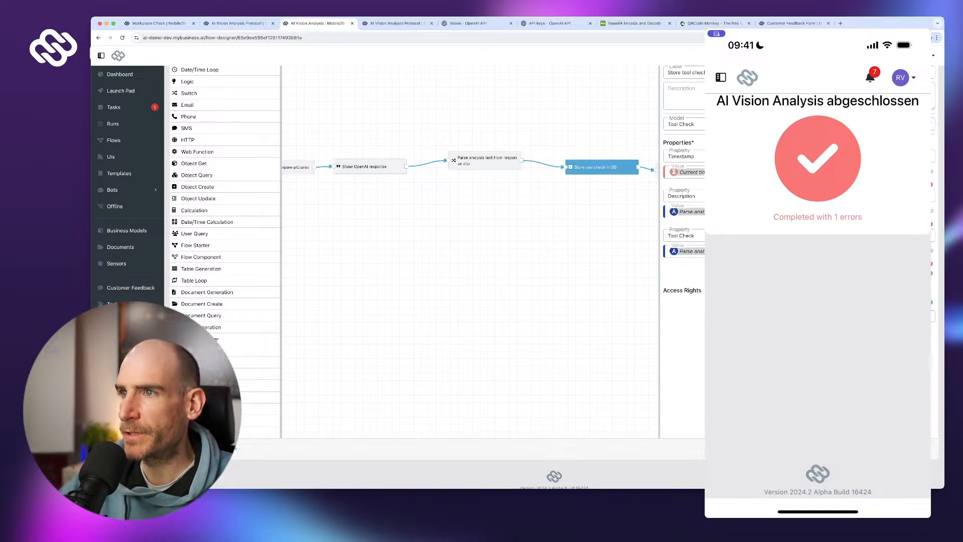
- Remove the stored check's Description property, republish the flow, and open Tool Checks
{"action": "left_click", "coordinate": [931, 224]}
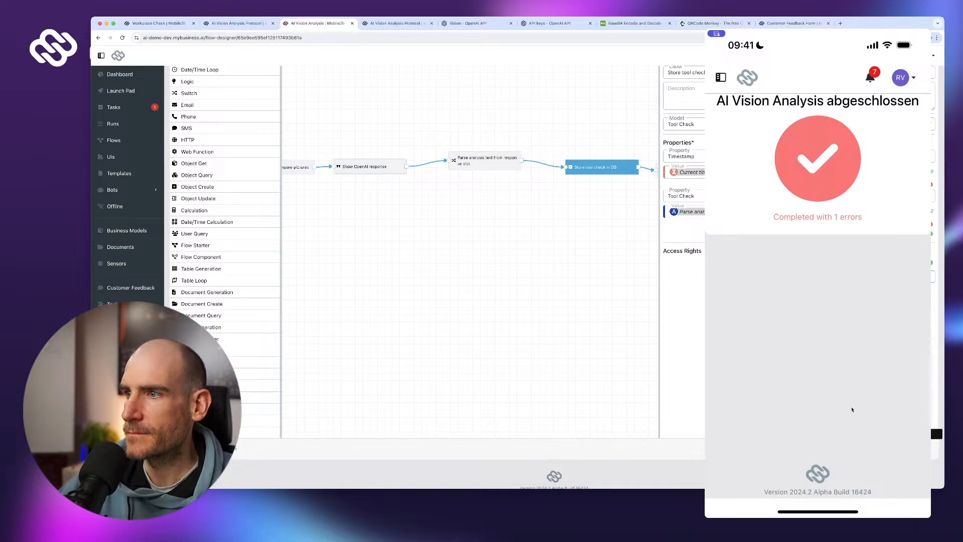
{"action": "left_click", "coordinate": [923, 449]}
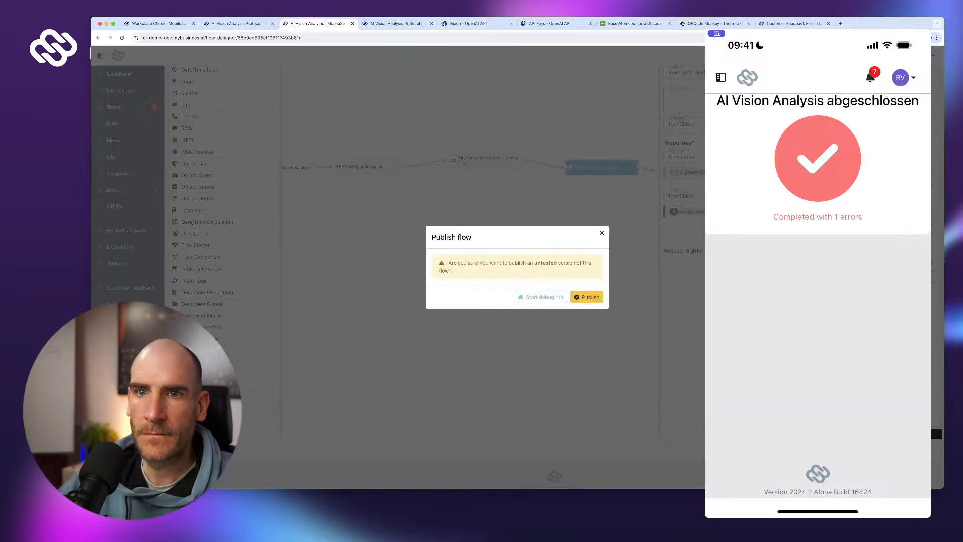
{"action": "left_click", "coordinate": [586, 297]}
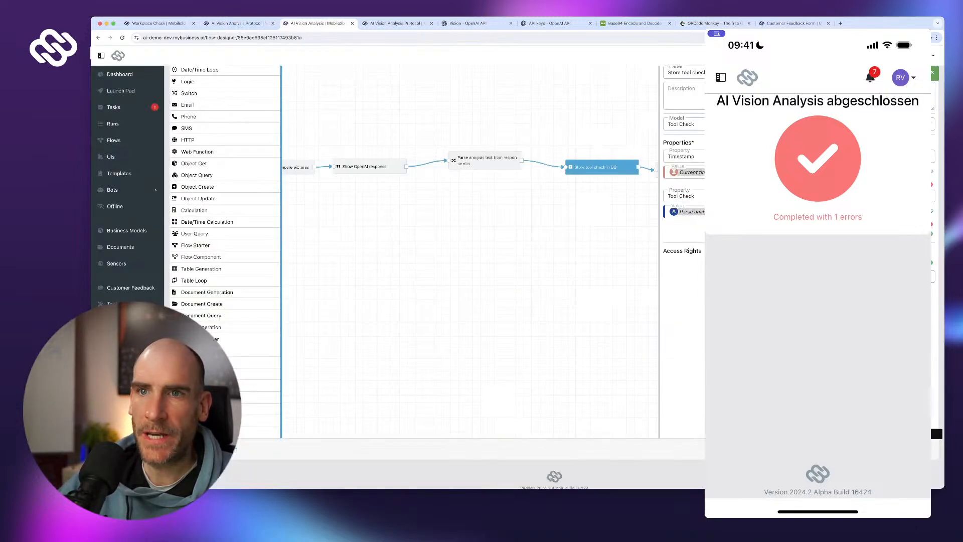
{"action": "left_click", "coordinate": [123, 304]}
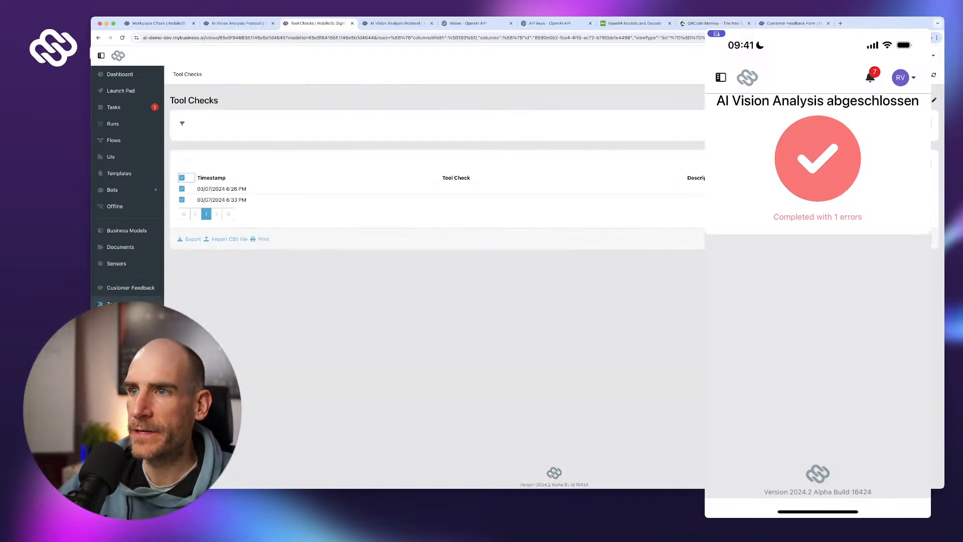
- Delete both Tool Checks entries and return the phone app to the Launch Pad
{"action": "left_click", "coordinate": [923, 163]}
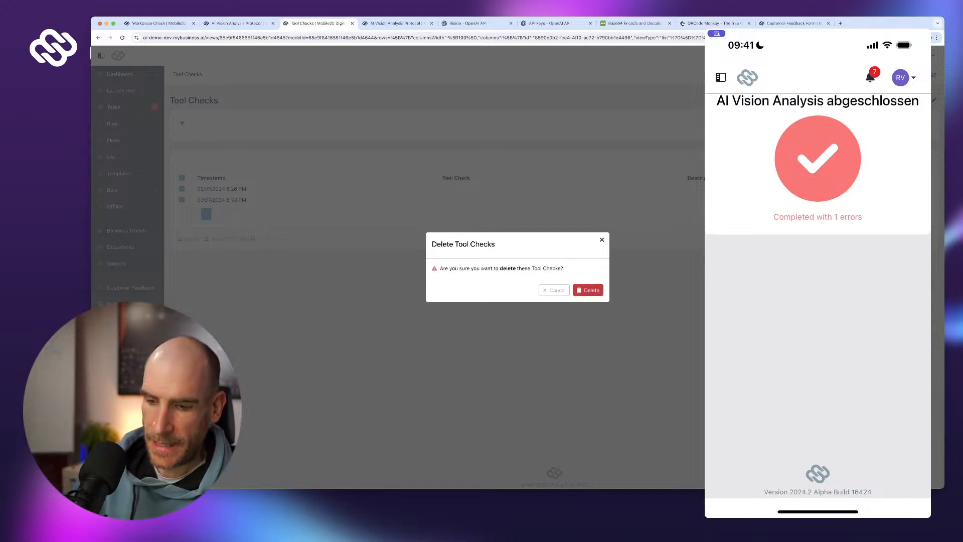
{"action": "left_click", "coordinate": [587, 290]}
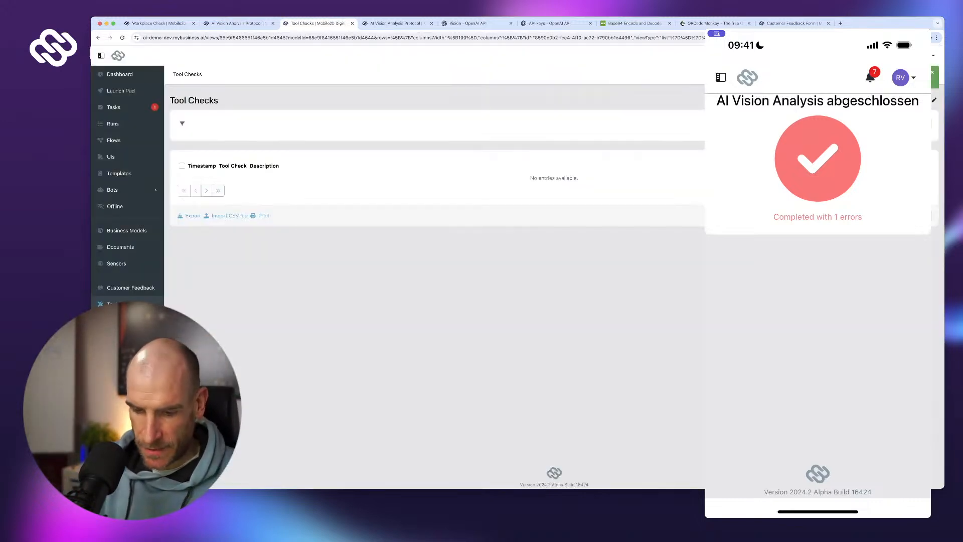
{"action": "left_click", "coordinate": [721, 77]}
{"action": "left_click", "coordinate": [765, 109]}
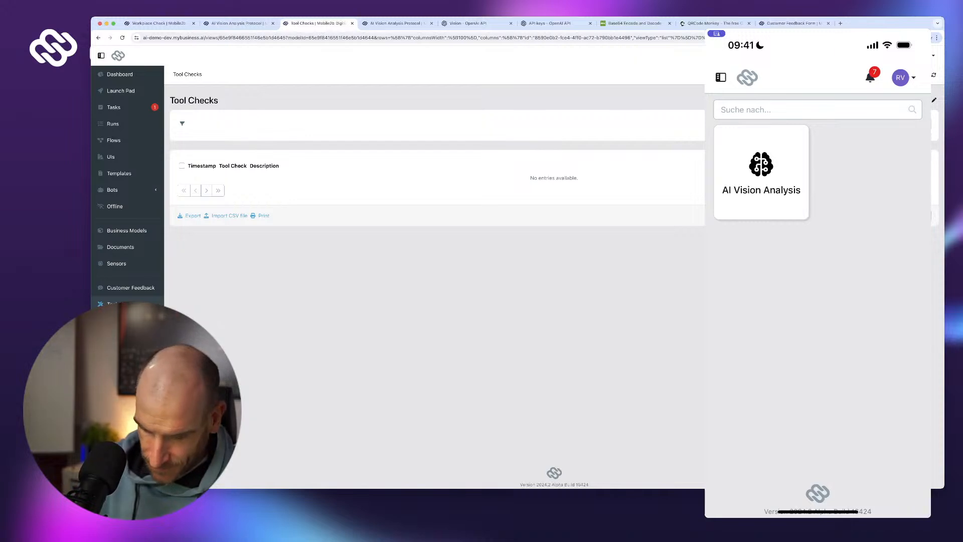
- Start AI Vision Analysis on the phone, photograph the cable setup, and submit it for analysis
{"action": "left_click", "coordinate": [761, 172]}
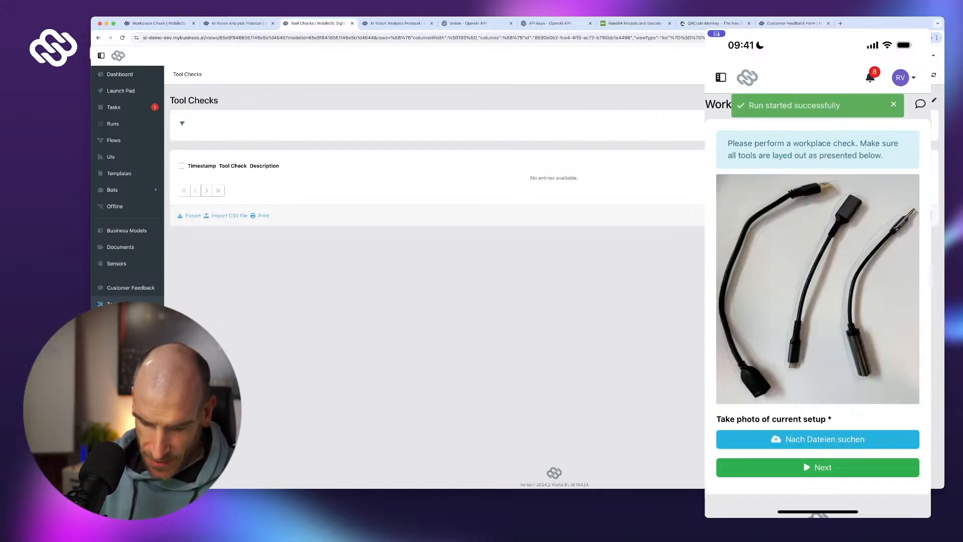
{"action": "left_click", "coordinate": [817, 439]}
{"action": "left_click", "coordinate": [830, 450]}
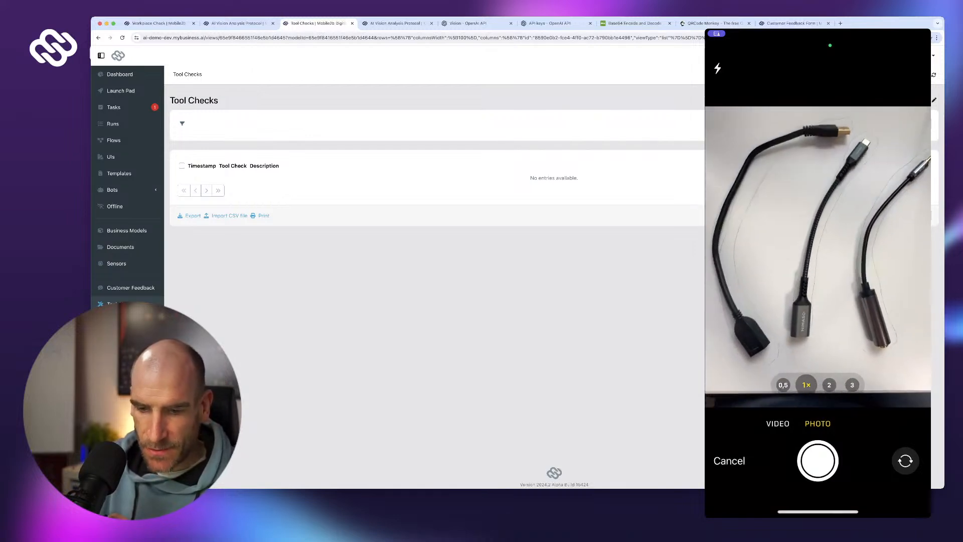
{"action": "left_click", "coordinate": [817, 460]}
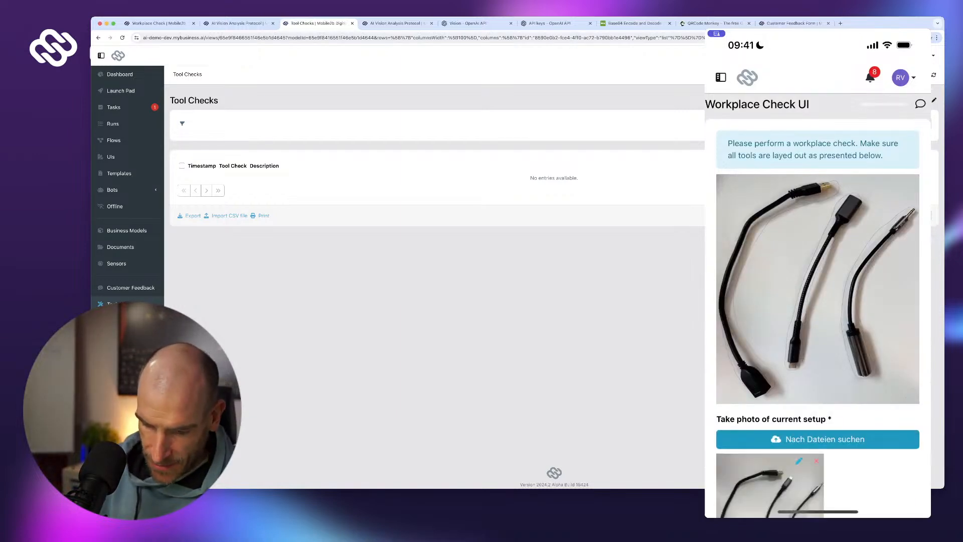
{"action": "scroll", "coordinate": [817, 306], "scroll_direction": "down", "scroll_amount": 2}
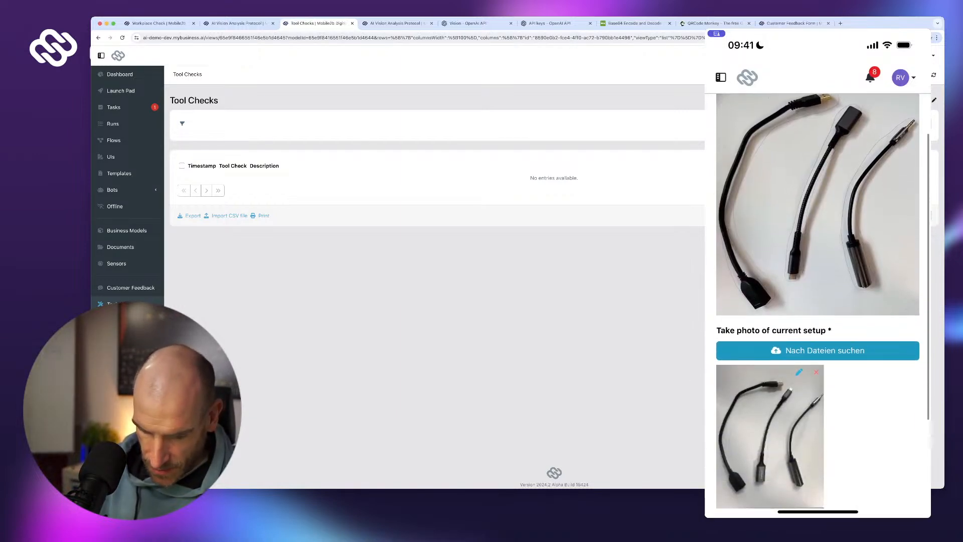
{"action": "scroll", "coordinate": [818, 306], "scroll_direction": "down", "scroll_amount": 1}
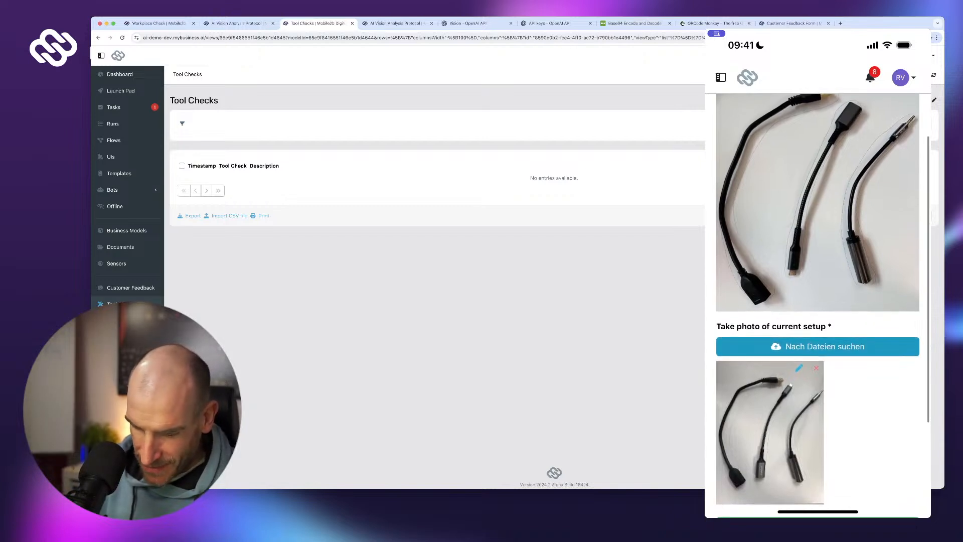
{"action": "scroll", "coordinate": [817, 305], "scroll_direction": "down", "scroll_amount": 1}
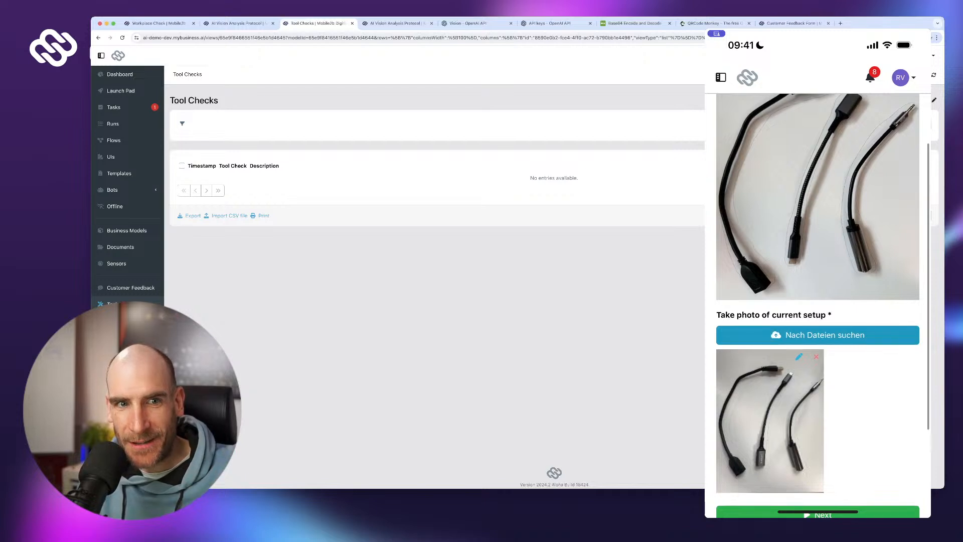
{"action": "scroll", "coordinate": [818, 305], "scroll_direction": "down", "scroll_amount": 3}
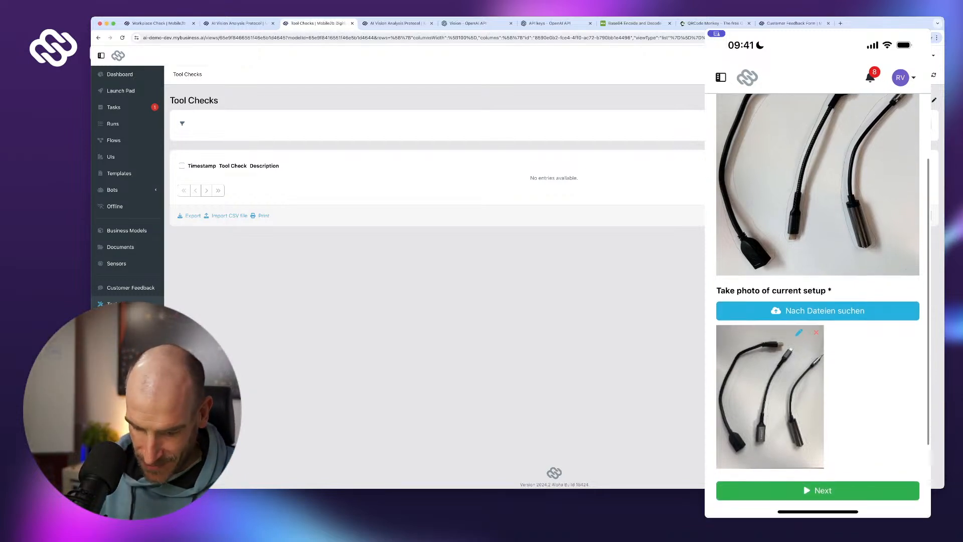
{"action": "left_click", "coordinate": [818, 483]}
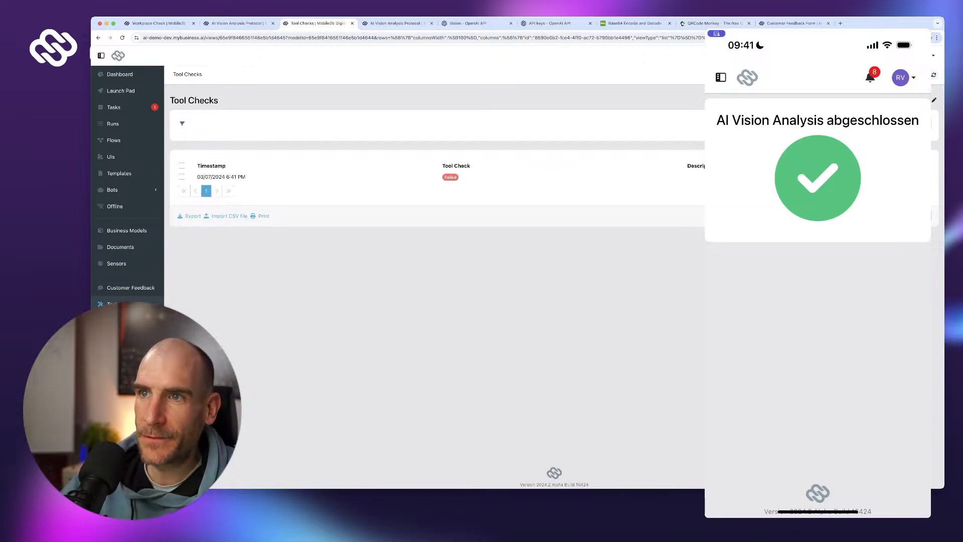
- Rerun AI Vision Analysis on the phone with a new camera photo, then reload Tool Checks to see the 6:42 PM entry
{"action": "key", "text": "super+l"}
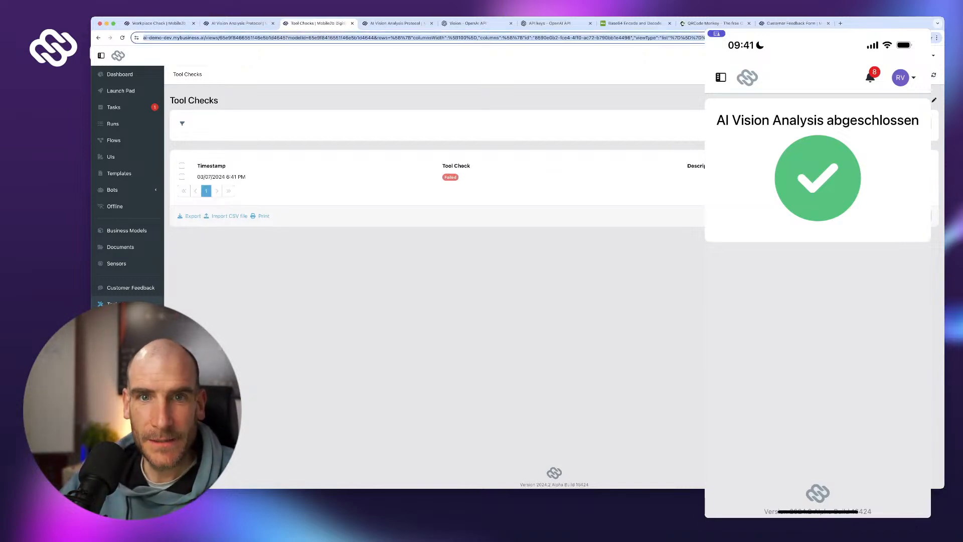
{"action": "key", "text": "Return"}
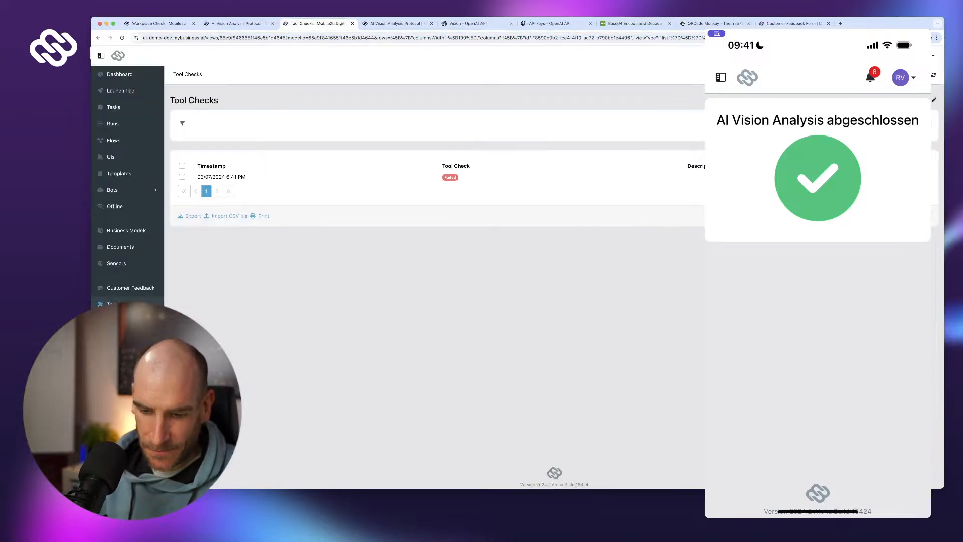
{"action": "left_click", "coordinate": [721, 77]}
{"action": "left_click", "coordinate": [765, 109]}
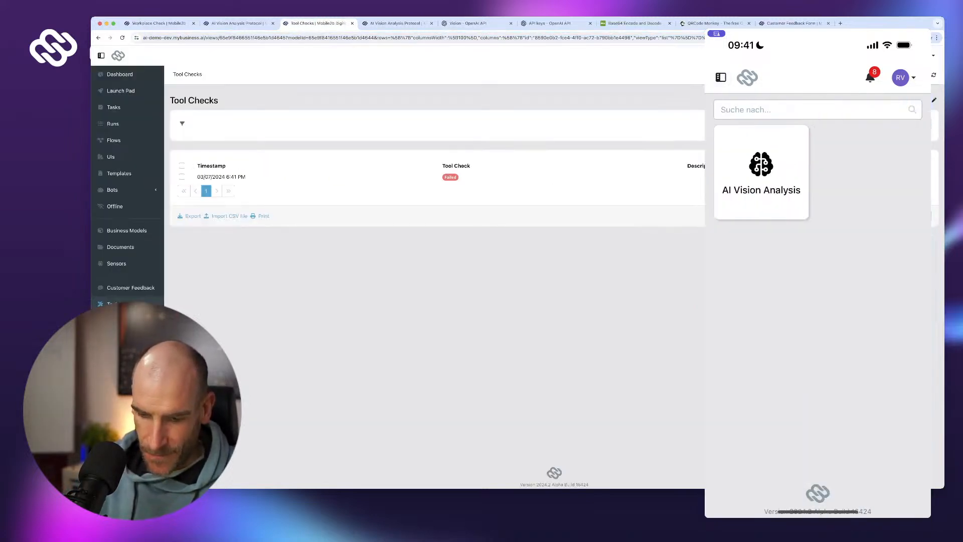
{"action": "left_click", "coordinate": [761, 170]}
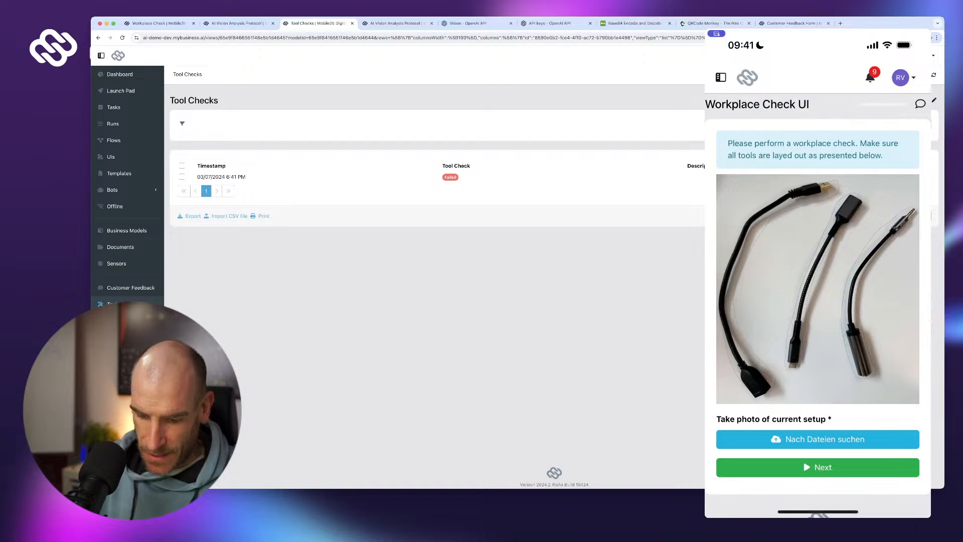
{"action": "left_click", "coordinate": [825, 439]}
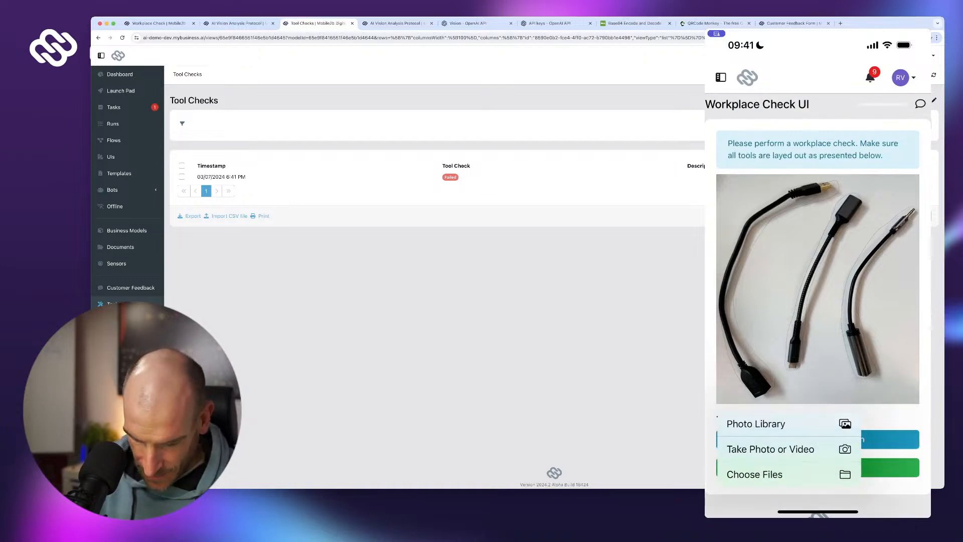
{"action": "left_click", "coordinate": [770, 448]}
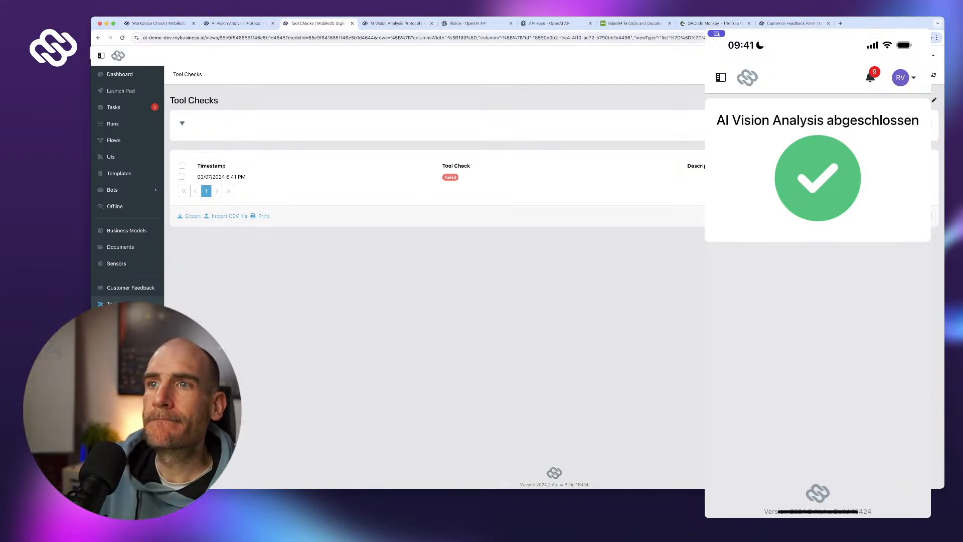
{"action": "key", "text": "super+r"}
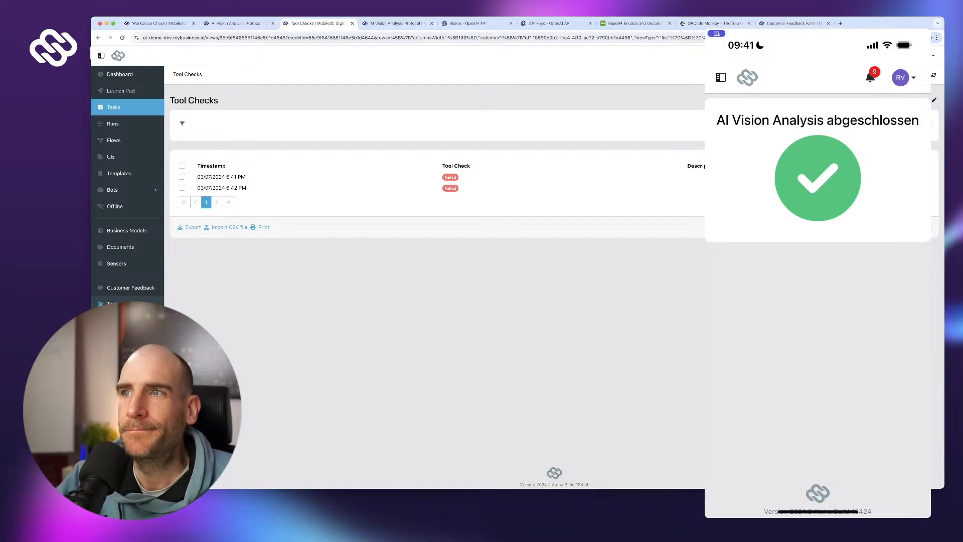
- Open run 18's protocol and inspect its Parse, OpenAI comparison and Show OpenAI response results
{"action": "left_click", "coordinate": [113, 124]}
{"action": "left_click", "coordinate": [261, 156]}
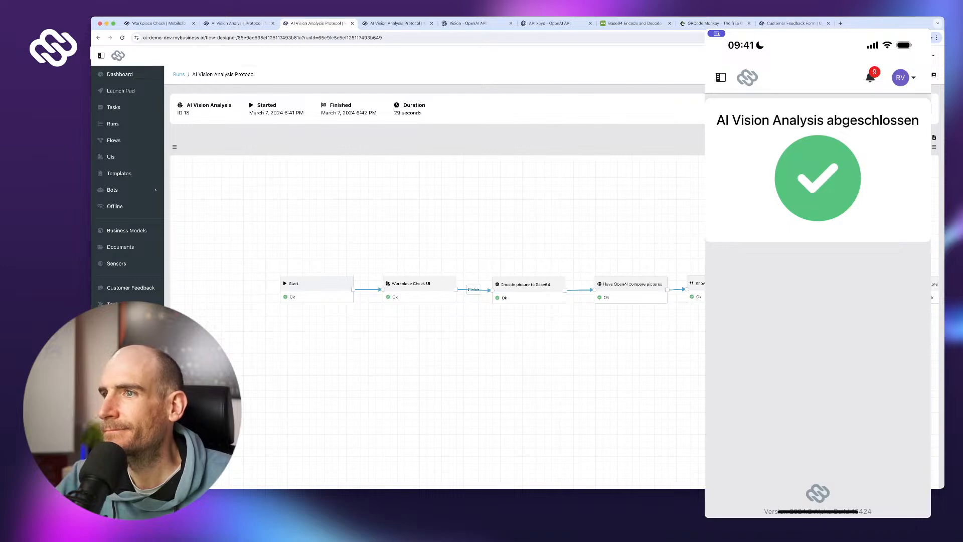
{"action": "left_click", "coordinate": [818, 287]}
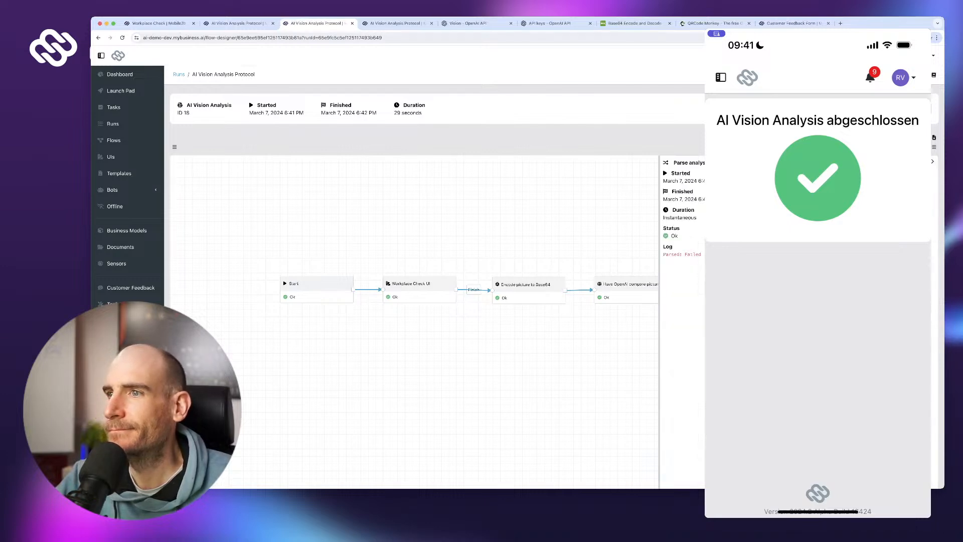
{"action": "left_click_drag", "start_coordinate": [416, 341], "coordinate": [338, 377]}
{"action": "left_click", "coordinate": [553, 318]}
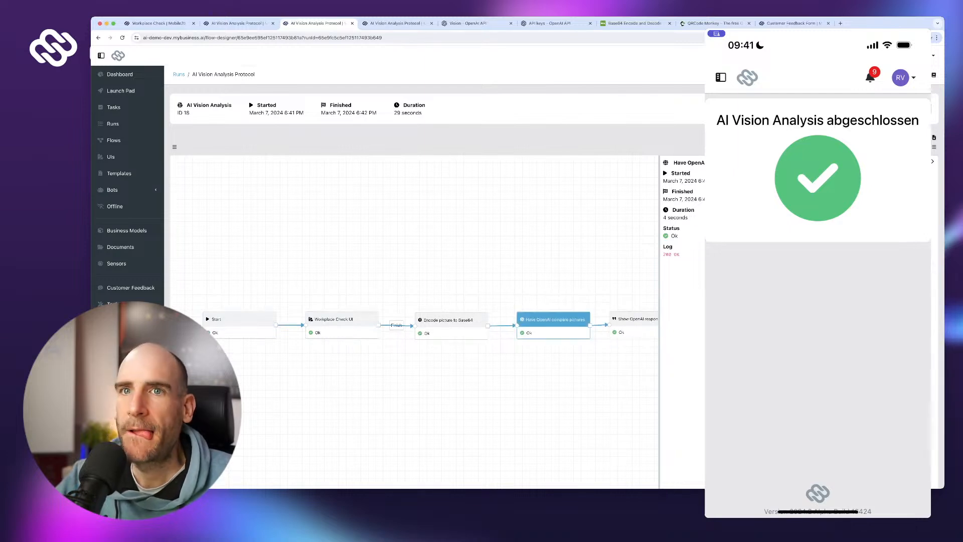
{"action": "left_click", "coordinate": [634, 319]}
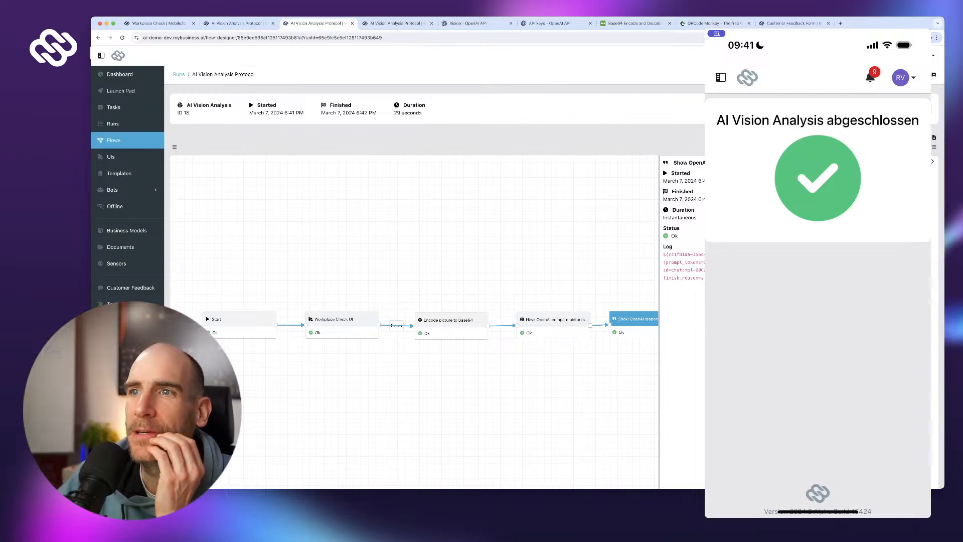
- Compare against run 14's OpenAI comparison result, then open the flow in Flow Designer
{"action": "left_click", "coordinate": [235, 24]}
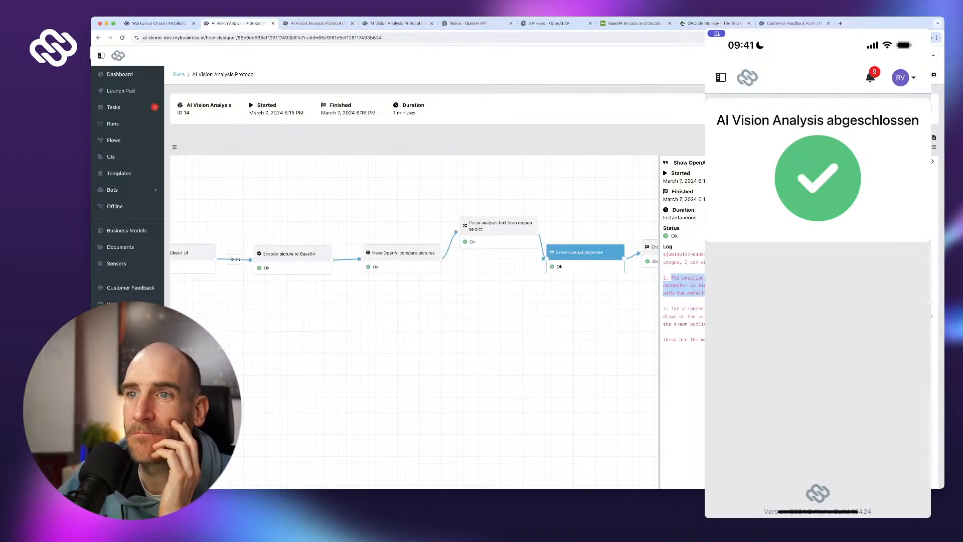
{"action": "left_click", "coordinate": [497, 226]}
{"action": "left_click", "coordinate": [401, 253]}
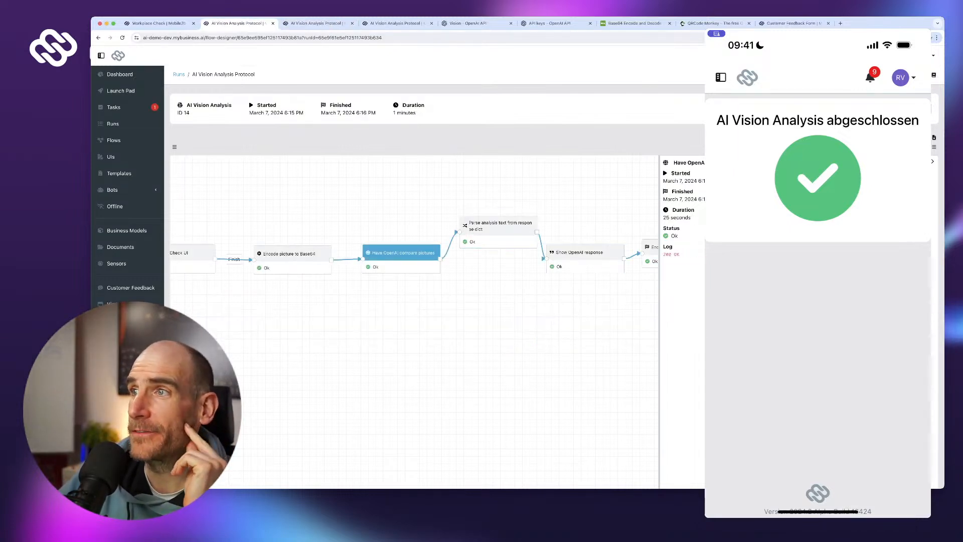
{"action": "left_click", "coordinate": [915, 109]}
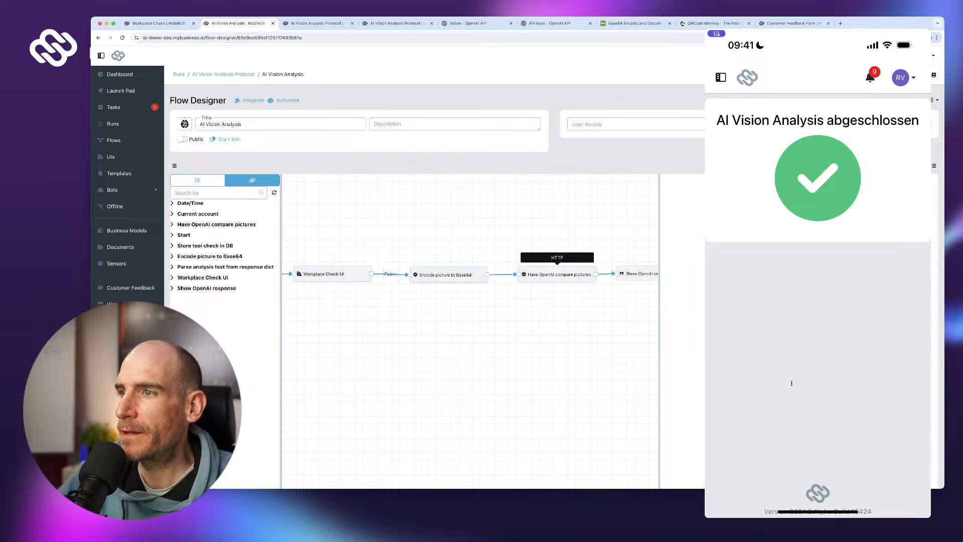
- Revise the prompt wording in the HTTP node's JSON body, then publish the AI Vision Analysis flow
{"action": "scroll", "coordinate": [813, 424], "scroll_direction": "down", "scroll_amount": 3}
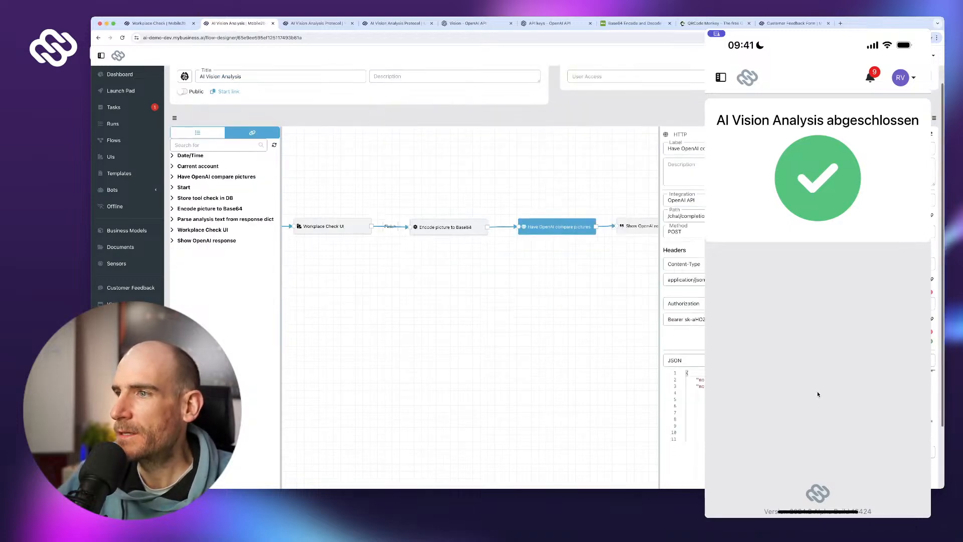
{"action": "scroll", "coordinate": [818, 392], "scroll_direction": "down", "scroll_amount": 2}
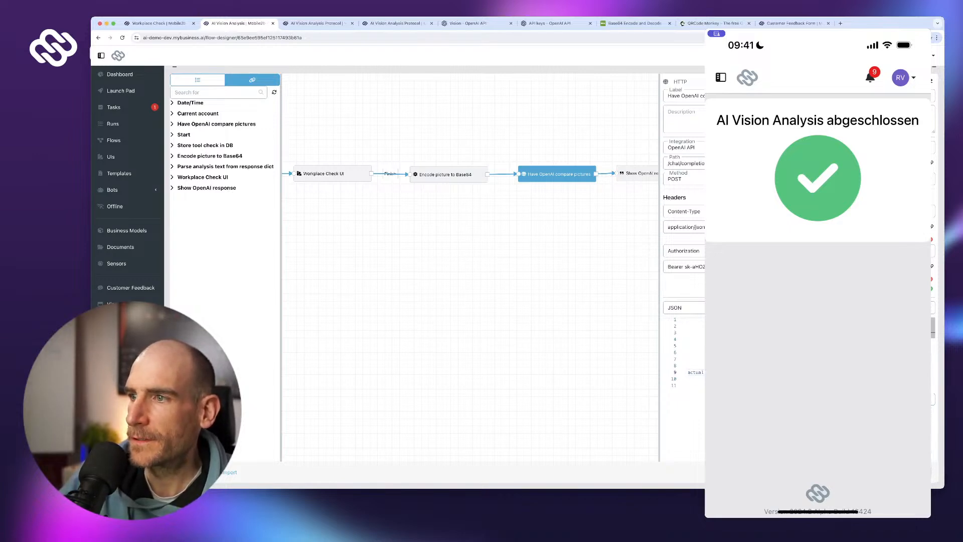
{"action": "type", "text": "n."}
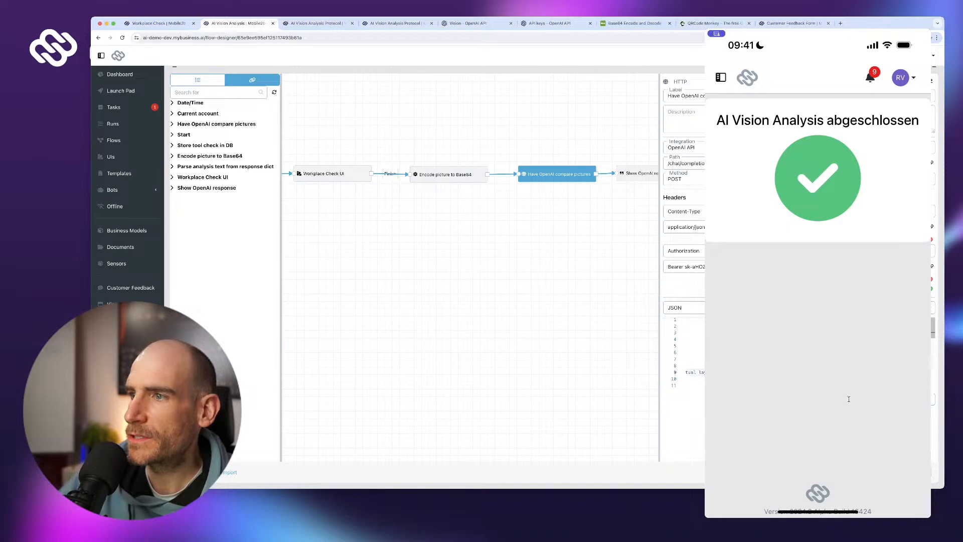
{"action": "type", "text": "the"}
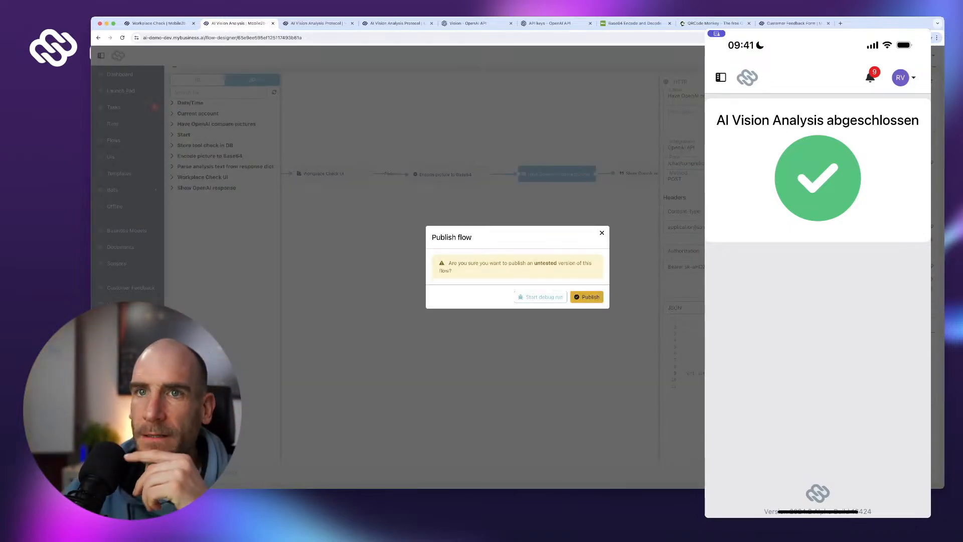
{"action": "left_click", "coordinate": [586, 296]}
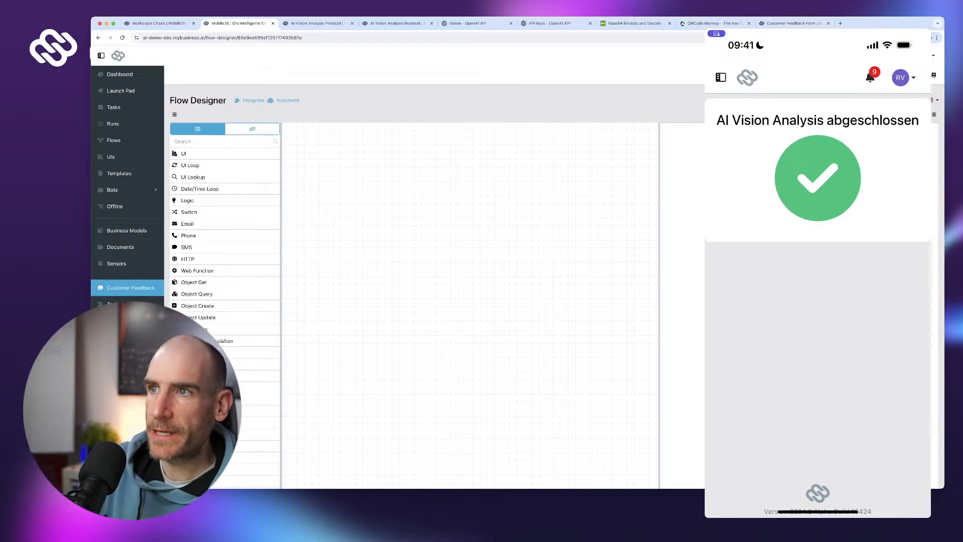
- Return to the Tool Checks table and start a new AI Vision Analysis run from the phone's Launch Pad
{"action": "left_click", "coordinate": [128, 303]}
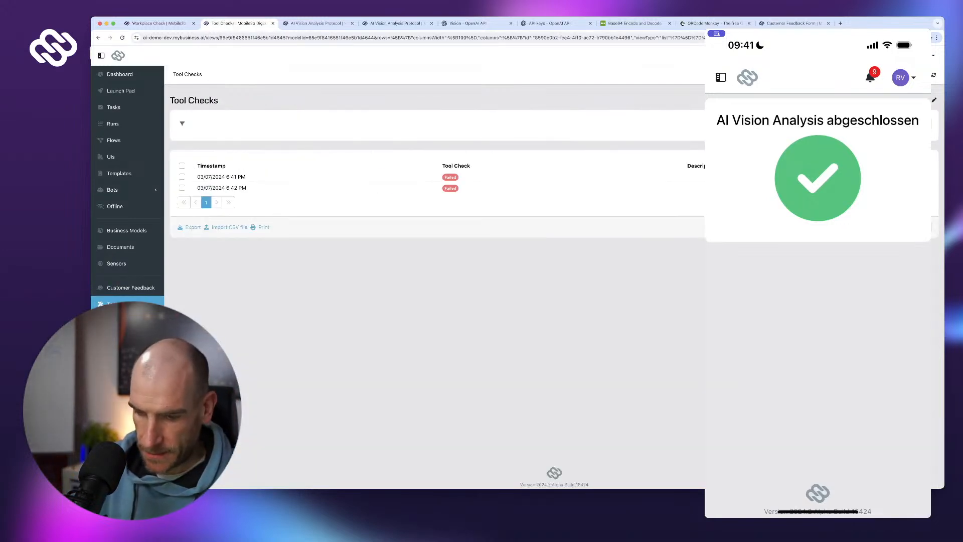
{"action": "left_click", "coordinate": [721, 78]}
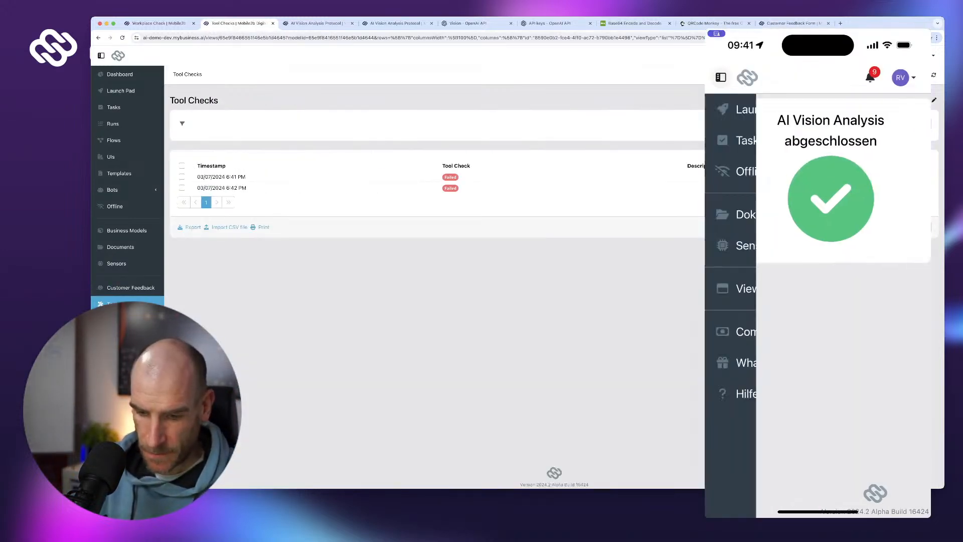
{"action": "left_click", "coordinate": [766, 109]}
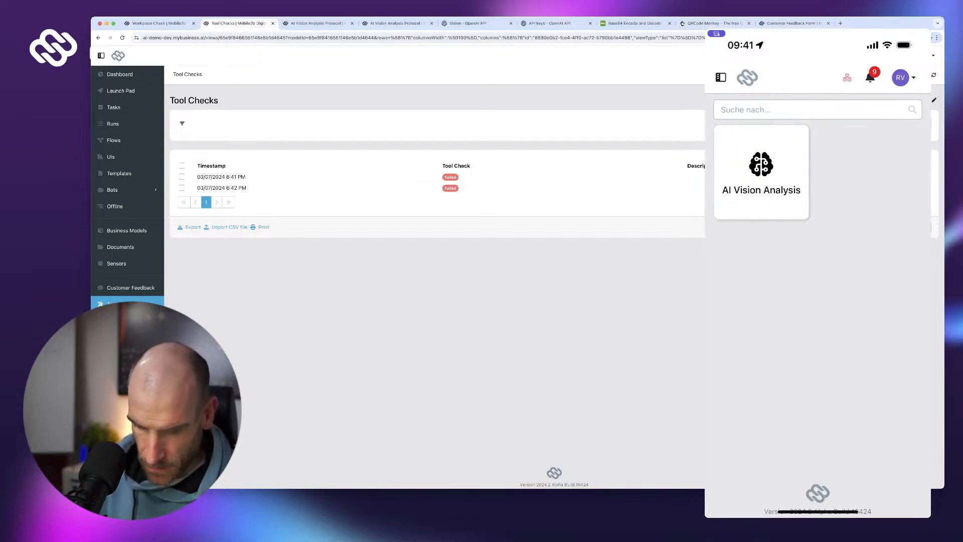
{"action": "left_click", "coordinate": [761, 172]}
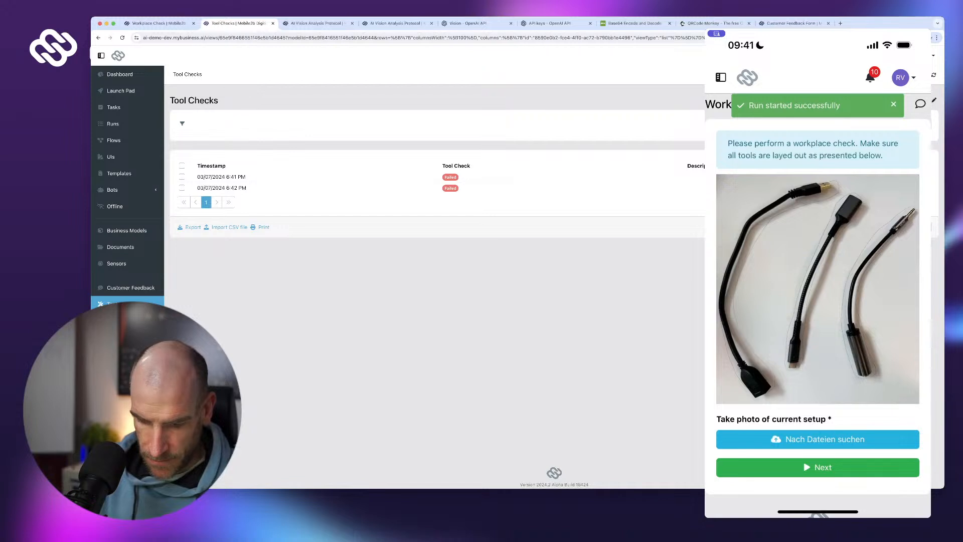
- Photograph the laid-out cables with the phone camera, accept the photo, and submit it for AI analysis
{"action": "left_click", "coordinate": [824, 439]}
{"action": "left_click", "coordinate": [770, 449]}
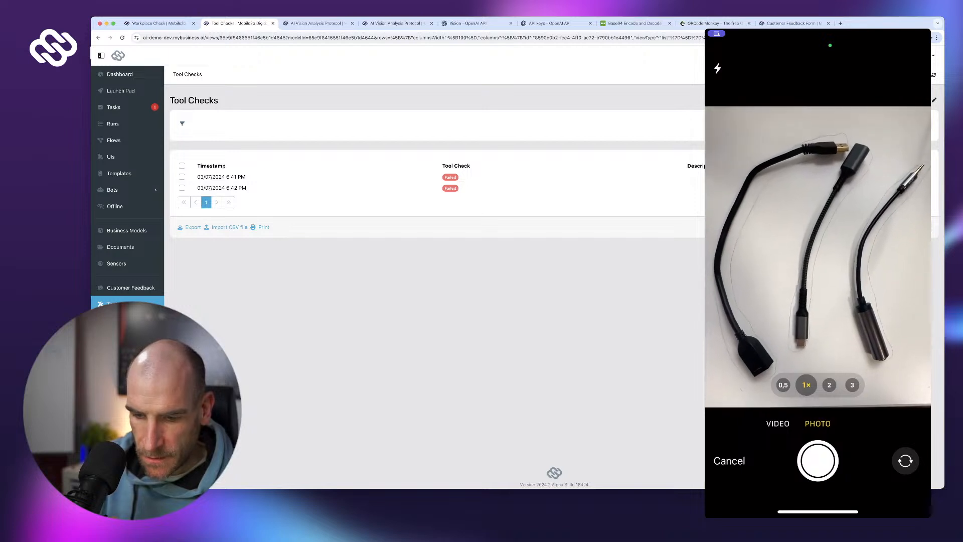
{"action": "left_click", "coordinate": [818, 461]}
{"action": "left_click", "coordinate": [898, 477]}
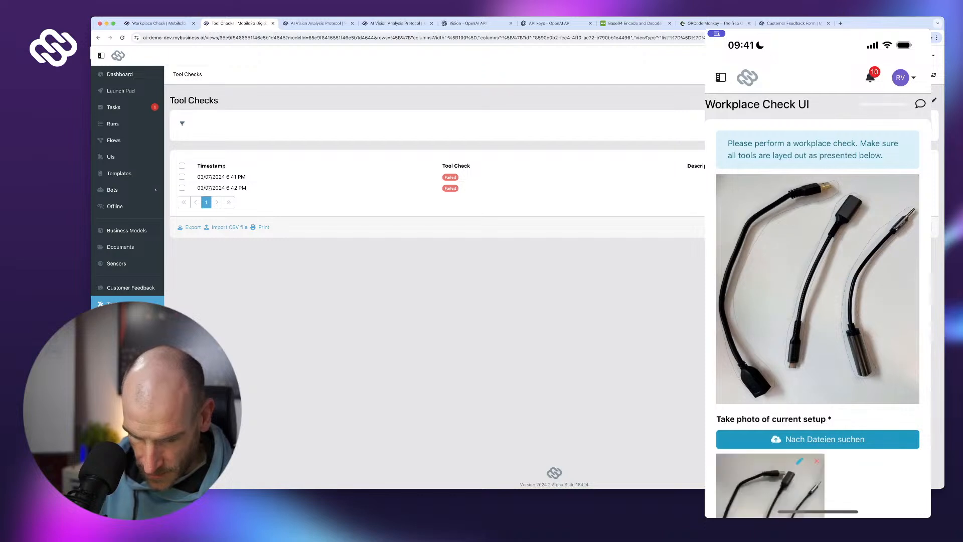
{"action": "scroll", "coordinate": [817, 301], "scroll_direction": "down", "scroll_amount": 3}
{"action": "scroll", "coordinate": [817, 301], "scroll_direction": "up", "scroll_amount": 1}
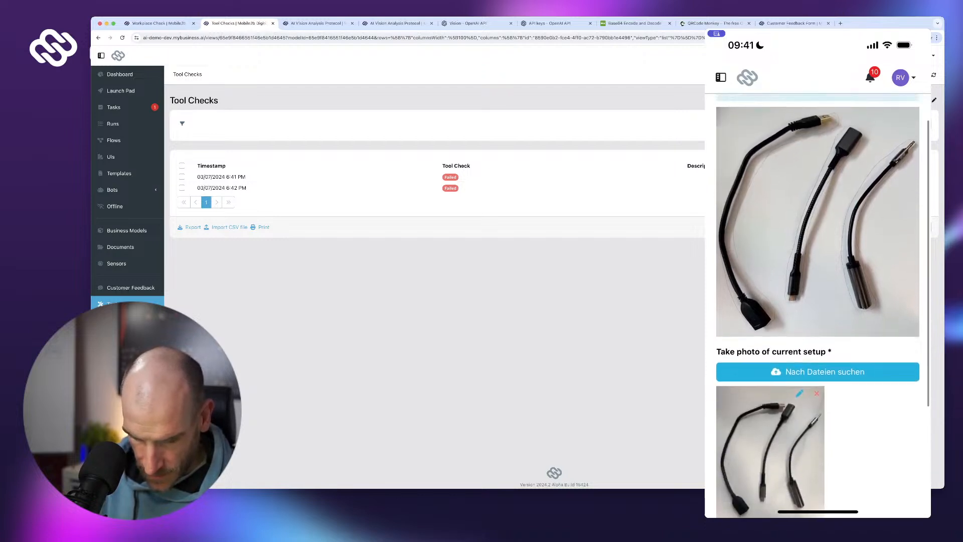
{"action": "scroll", "coordinate": [817, 300], "scroll_direction": "down", "scroll_amount": 1}
{"action": "scroll", "coordinate": [817, 300], "scroll_direction": "down", "scroll_amount": 1}
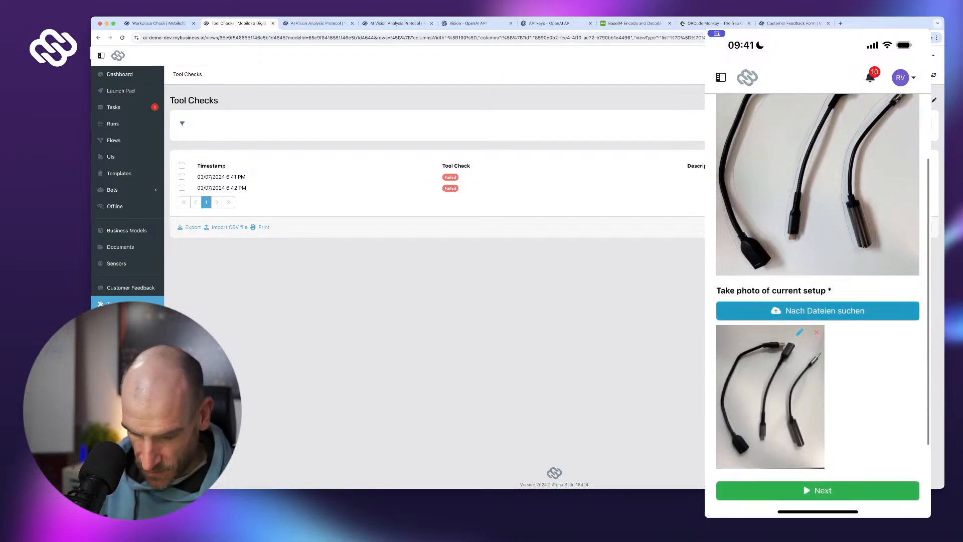
{"action": "left_click", "coordinate": [818, 490]}
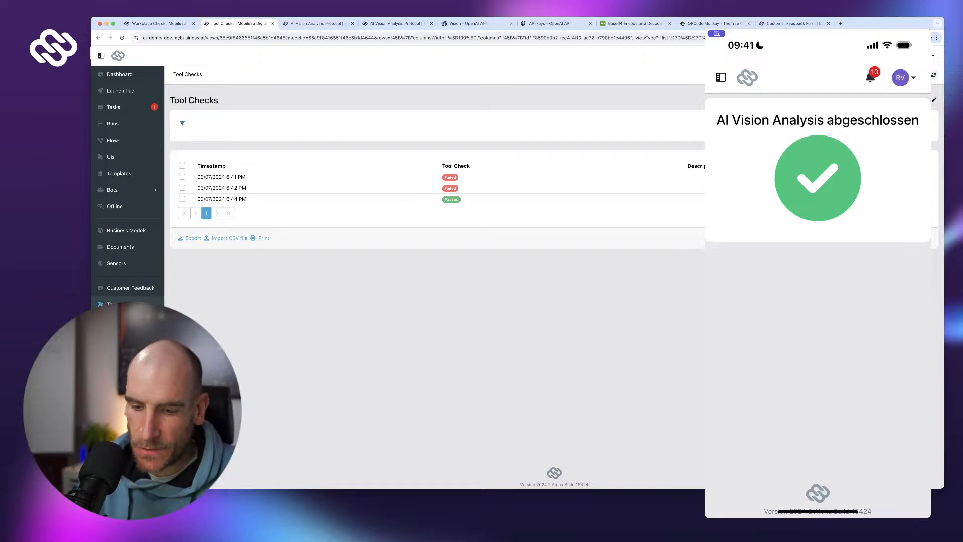
- Launch another AI Vision Analysis run from the phone's Launch Pad and choose how to attach the setup photo
{"action": "left_click", "coordinate": [720, 77]}
{"action": "left_click", "coordinate": [763, 109]}
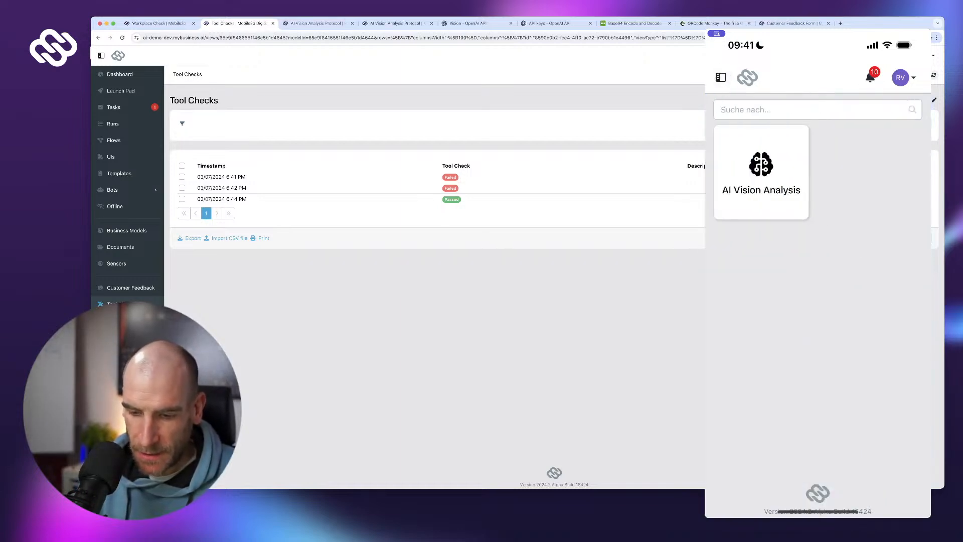
{"action": "left_click", "coordinate": [762, 172]}
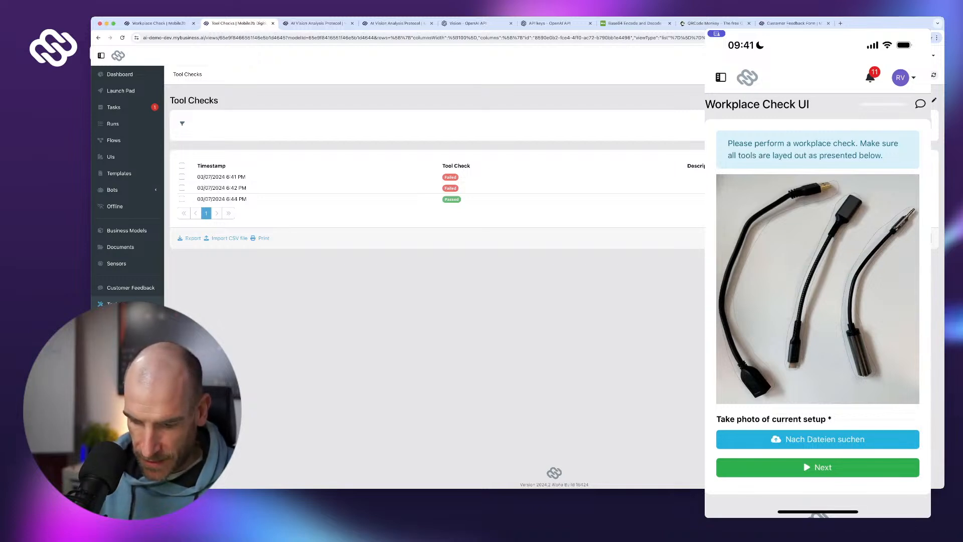
{"action": "left_click", "coordinate": [824, 439]}
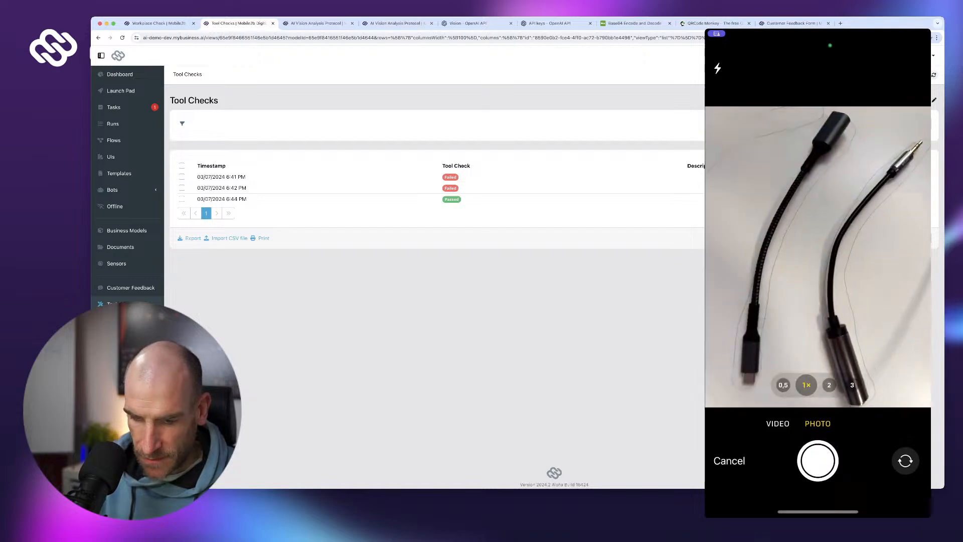
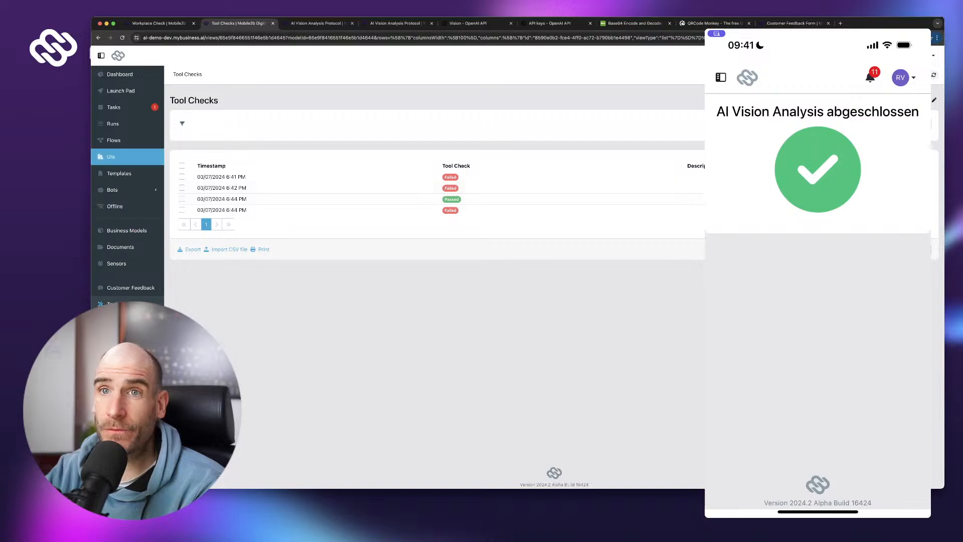
- Open the Customer Feedback Form flow from the Flows list in the Flow Designer
{"action": "left_click", "coordinate": [113, 124]}
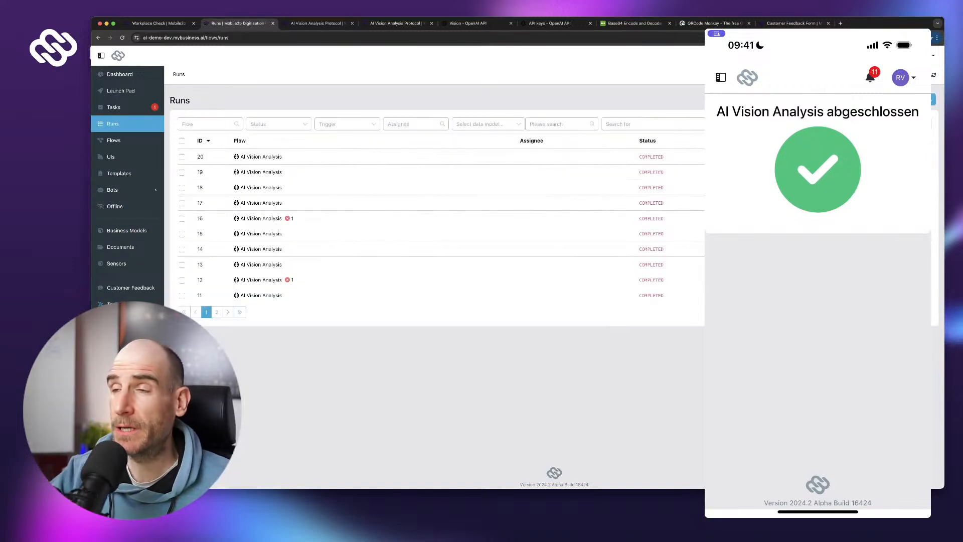
{"action": "left_click", "coordinate": [113, 141]}
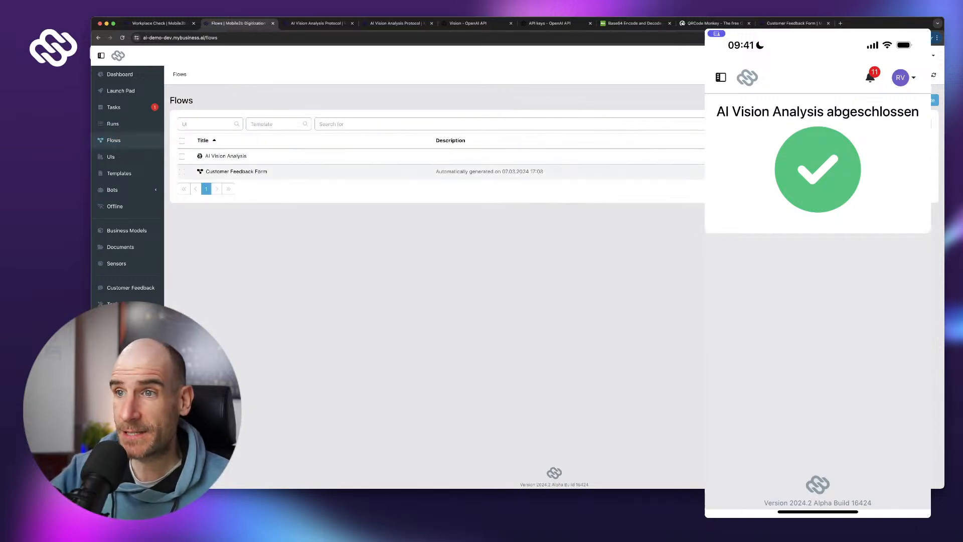
{"action": "left_click", "coordinate": [236, 171]}
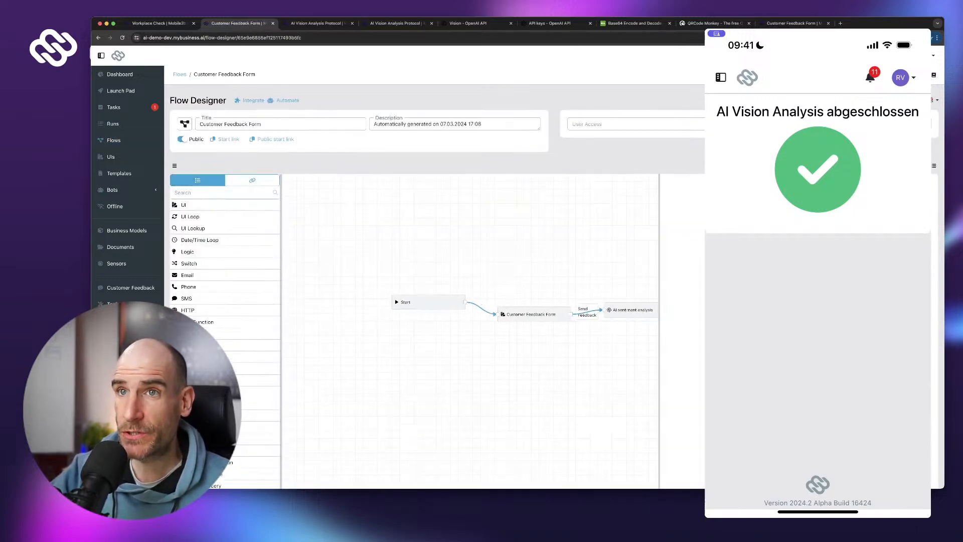
{"action": "left_click_drag", "start_coordinate": [427, 302], "coordinate": [405, 308]}
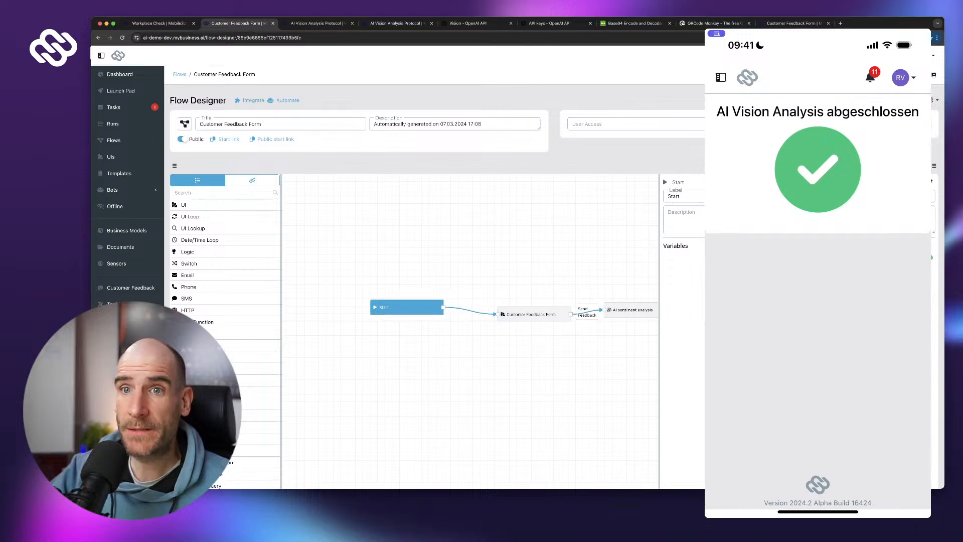
- Glance at the Customer Feedback table, then return and select the feedback form step
{"action": "left_click", "coordinate": [130, 288]}
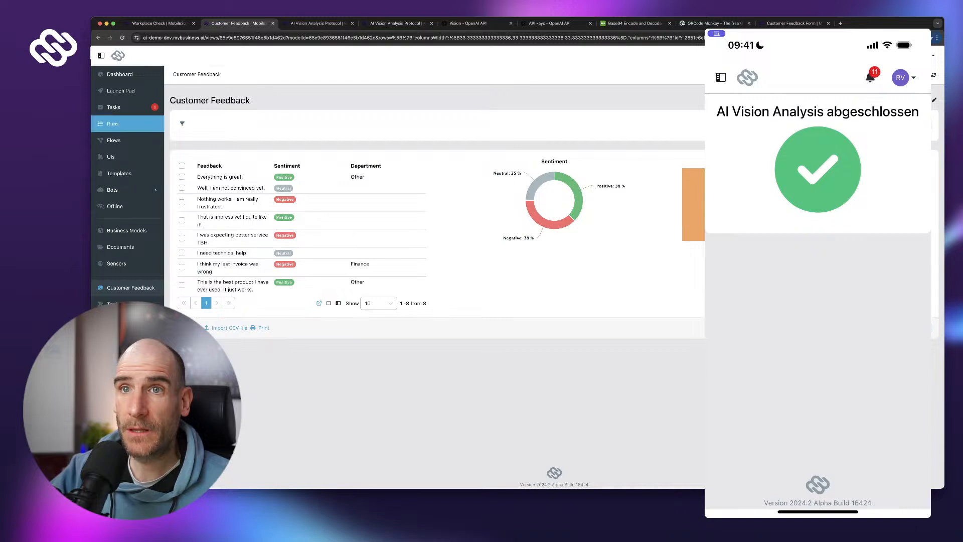
{"action": "left_click", "coordinate": [98, 38]}
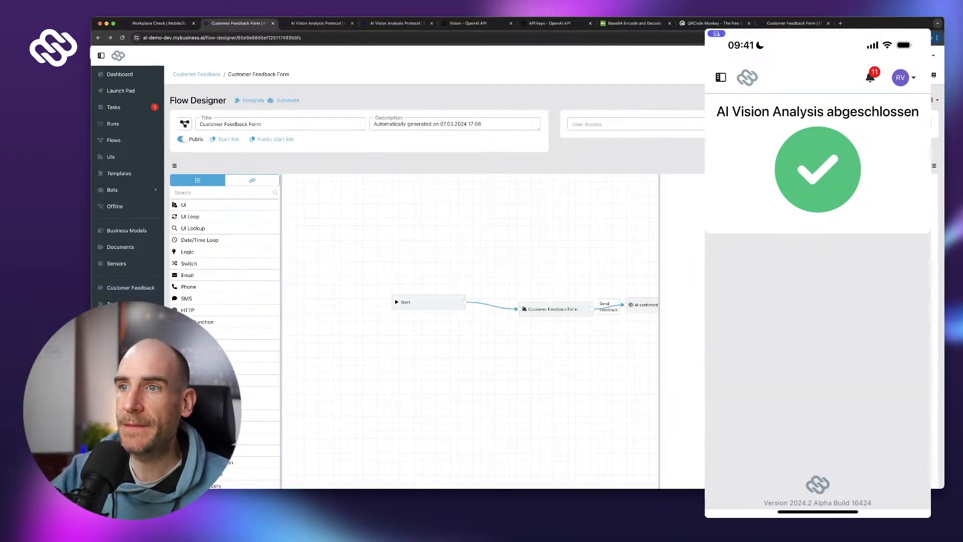
{"action": "left_click", "coordinate": [552, 309]}
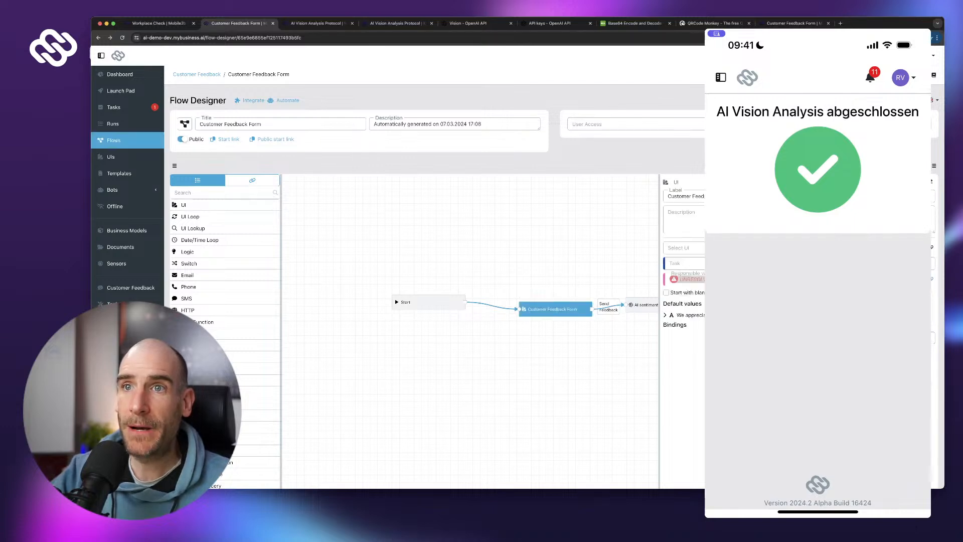
- Copy the form's public start link, test it in a new tab, then switch to QRCode Monkey
{"action": "left_click", "coordinate": [275, 140]}
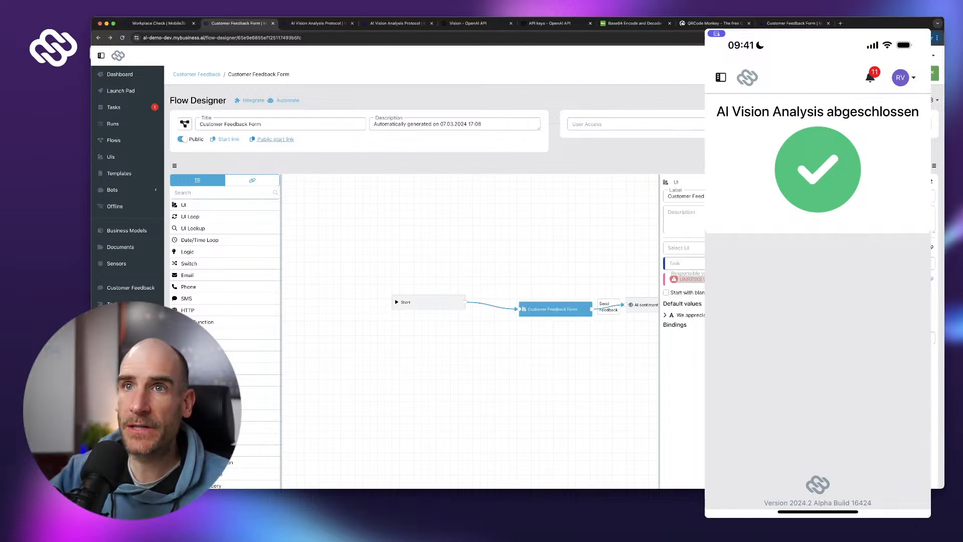
{"action": "type", "text": "ai-demo-dev.mybusiness.ai/public/flows/am4HZNQgFO7TThIQC7h6Sr2Zj9zSq4I1"}
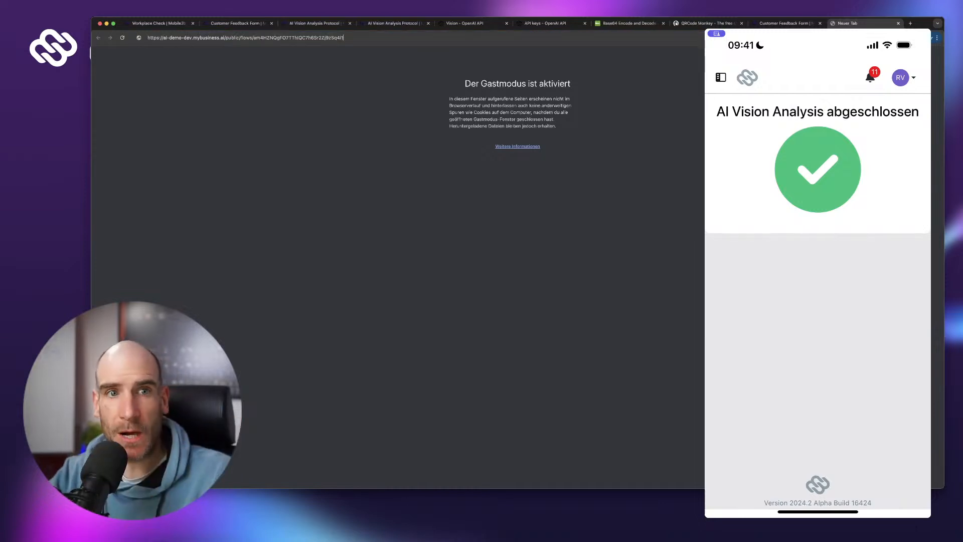
{"action": "key", "text": "Return"}
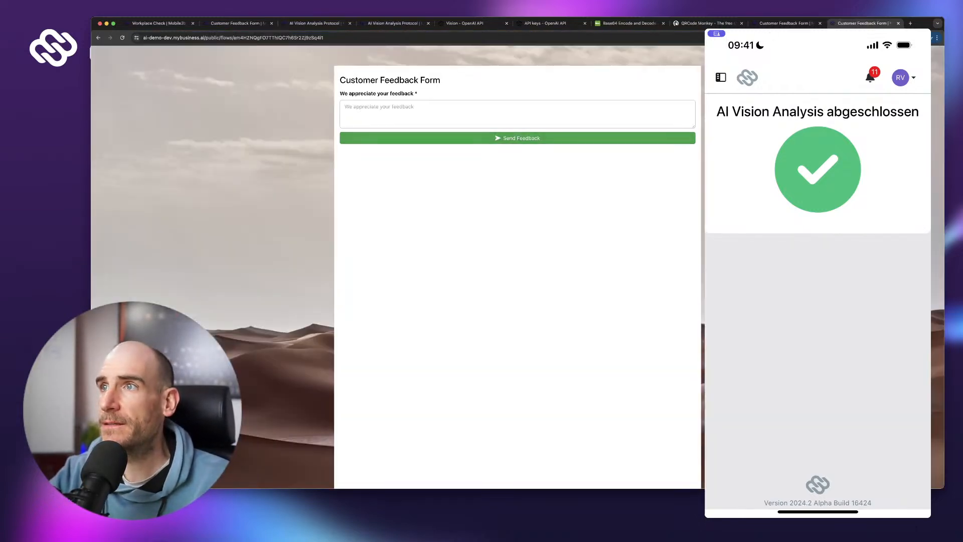
{"action": "left_click", "coordinate": [734, 35]}
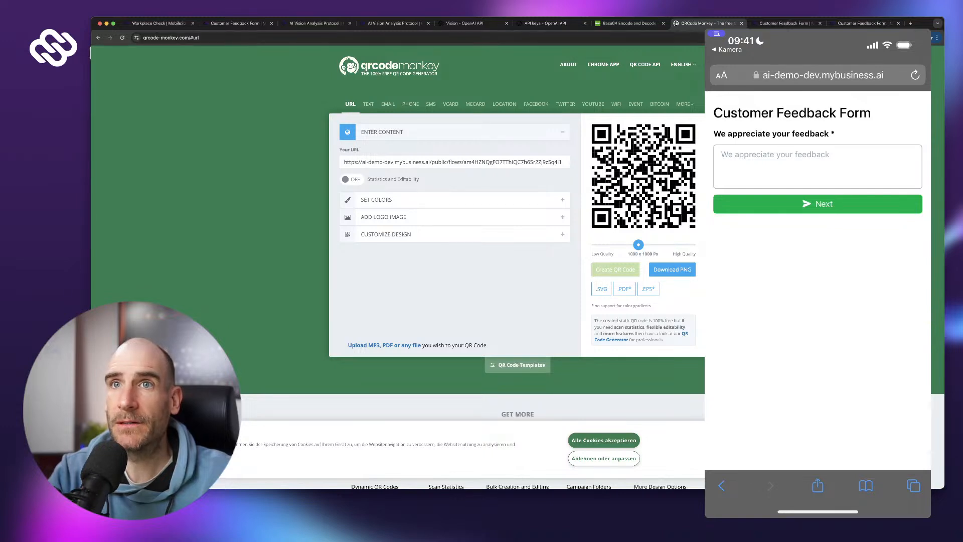
- Leave the flow and bring up the Customer Feedback table to watch for new entries
{"action": "left_click", "coordinate": [158, 23]}
{"action": "left_click", "coordinate": [235, 23]}
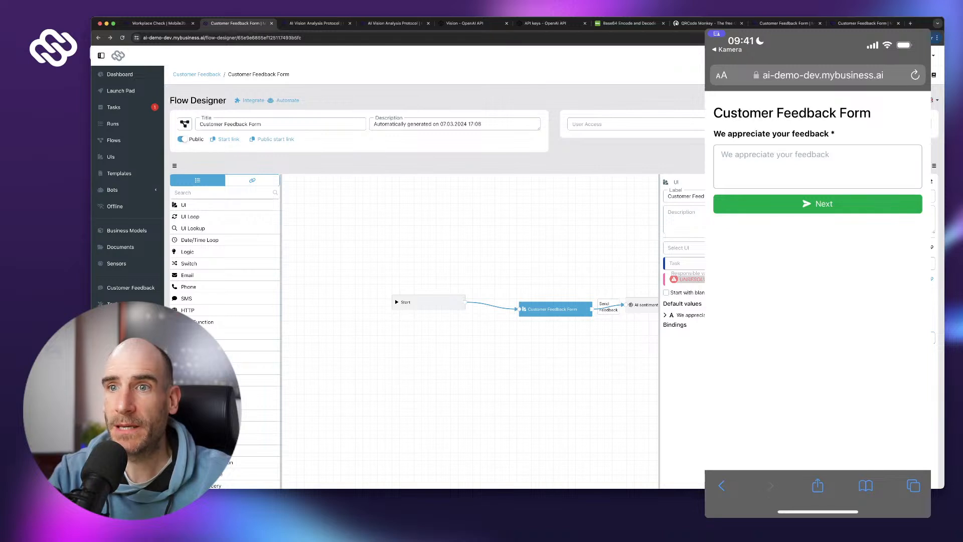
{"action": "left_click", "coordinate": [131, 287]}
- On the phone form, enter the feedback 'Wow this is awesome 🤩' and submit it
{"action": "left_click", "coordinate": [817, 166]}
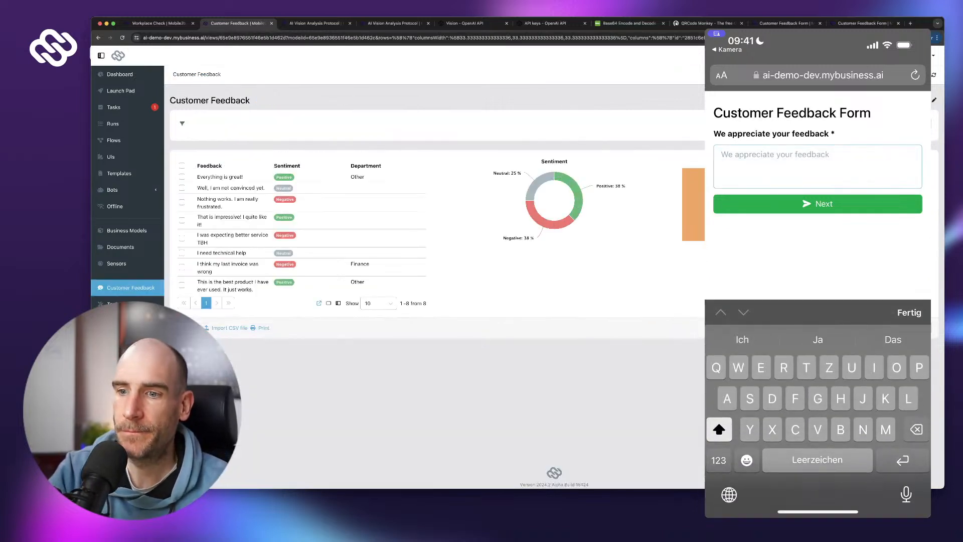
{"action": "type", "text": "Wi"}
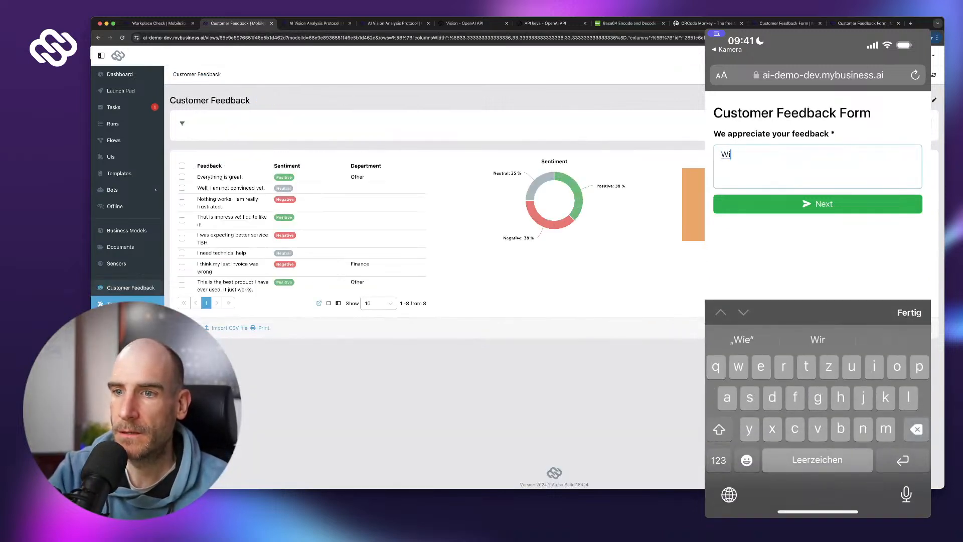
{"action": "key", "text": "BackSpace"}
{"action": "type", "text": "ow this "}
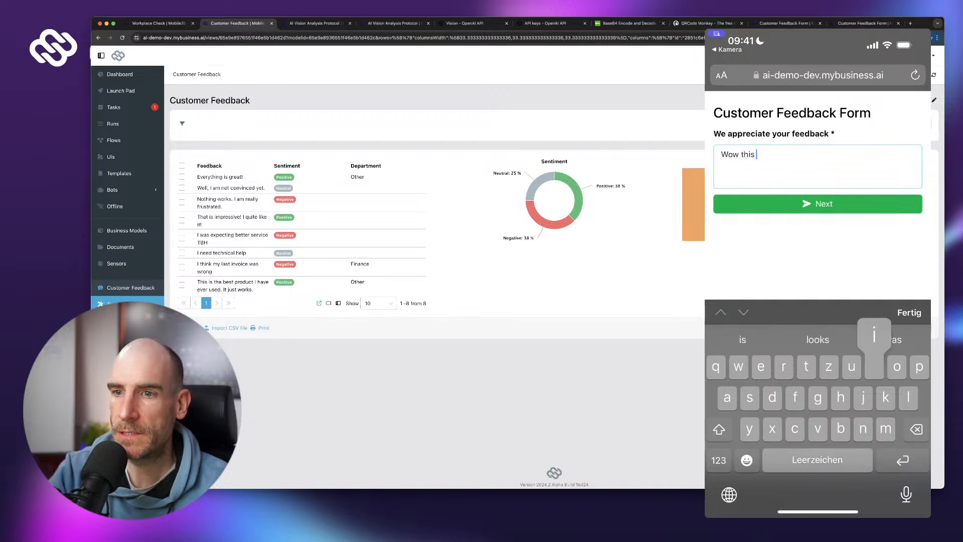
{"action": "type", "text": "is aweso"}
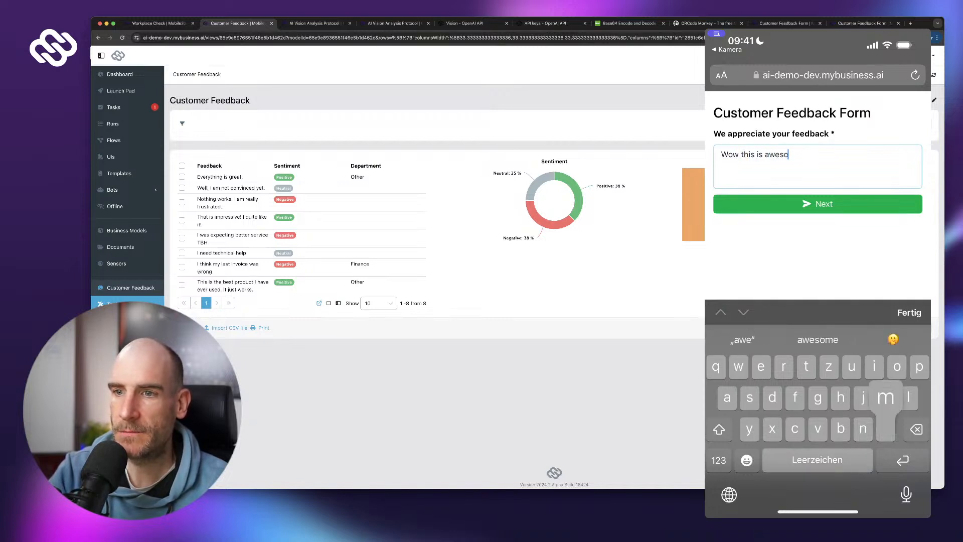
{"action": "type", "text": "me 🤩"}
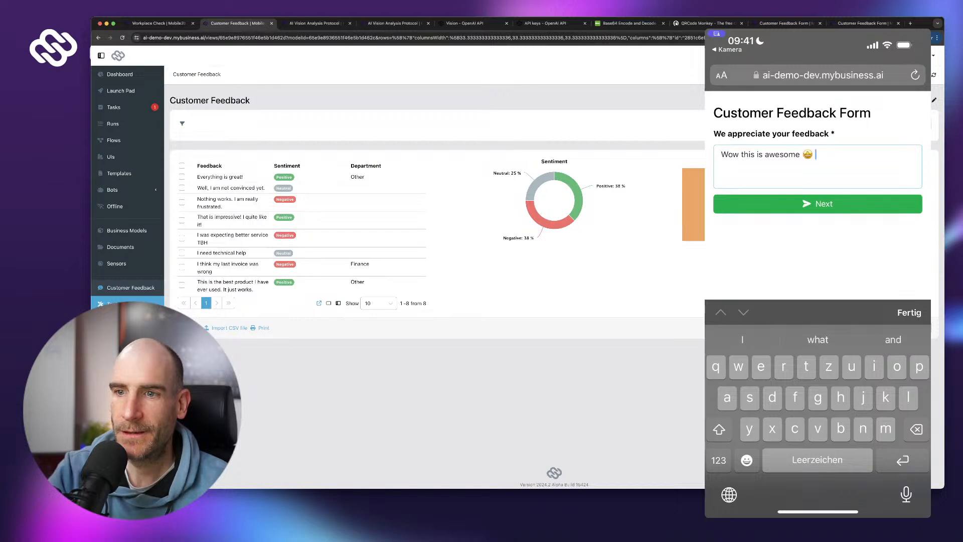
{"action": "left_click", "coordinate": [817, 204]}
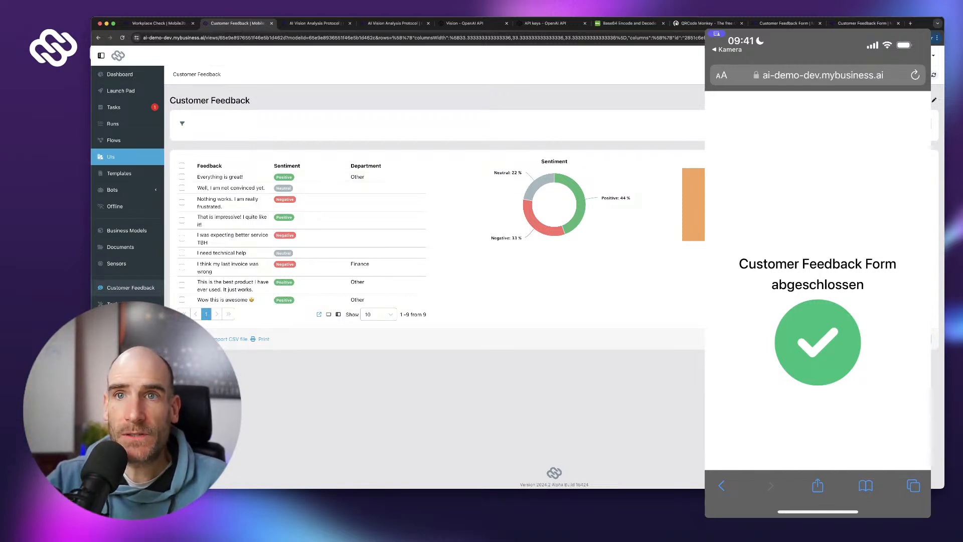
- Go via Tasks and Flows to the AI Vision Analysis flow in the Flow Designer
{"action": "left_click", "coordinate": [114, 107]}
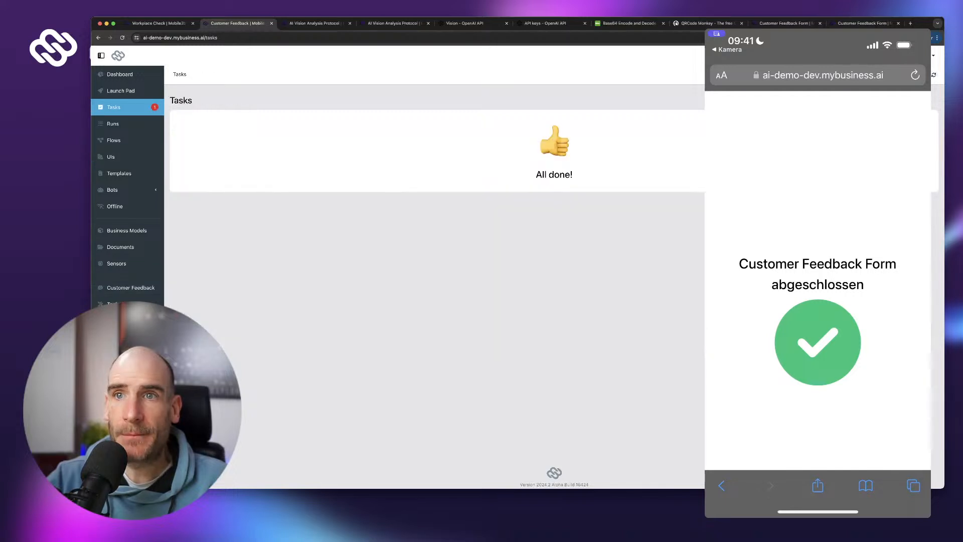
{"action": "left_click", "coordinate": [114, 140]}
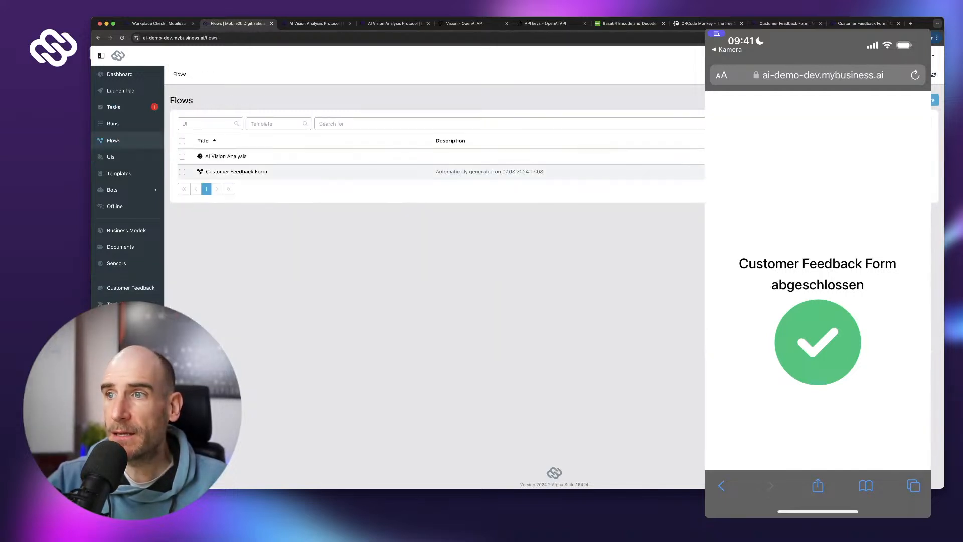
{"action": "left_click", "coordinate": [236, 171]}
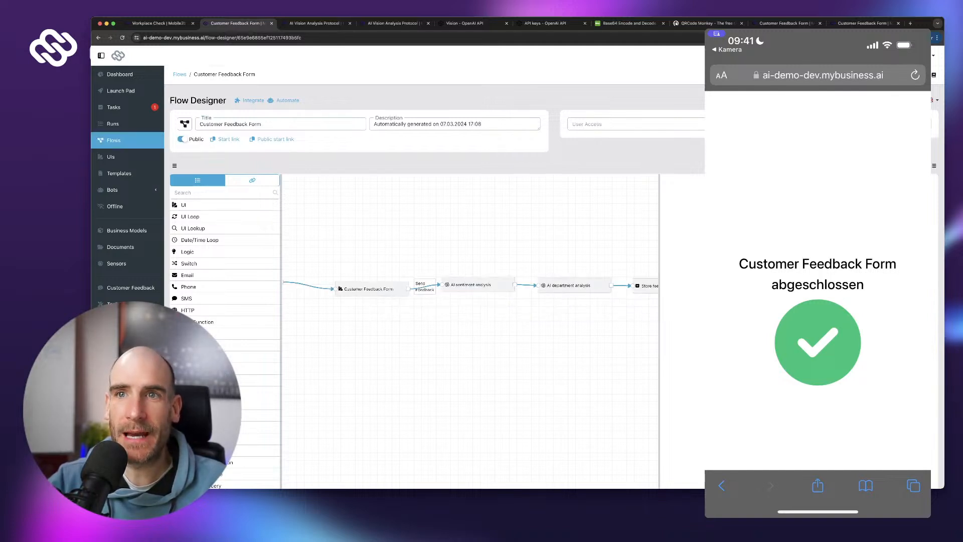
{"action": "left_click", "coordinate": [114, 140]}
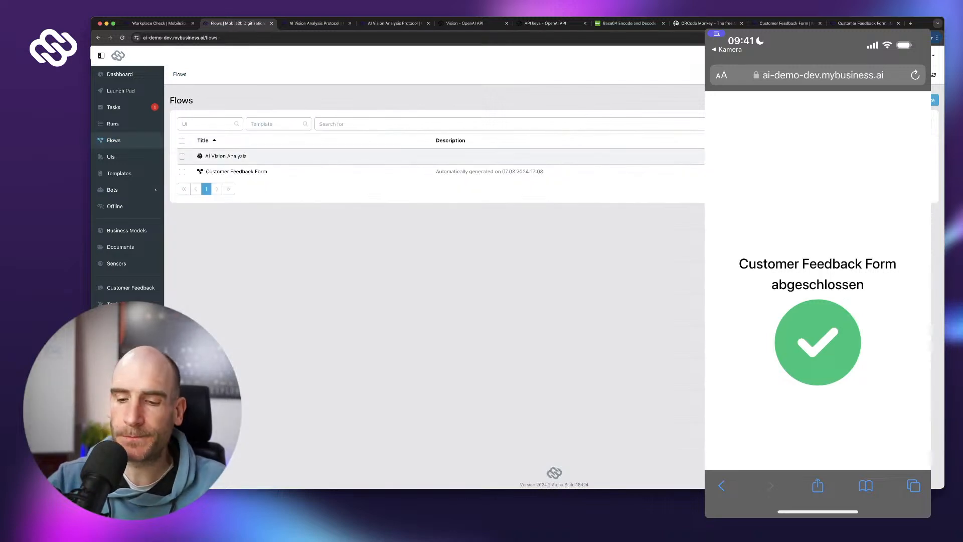
{"action": "left_click", "coordinate": [225, 156]}
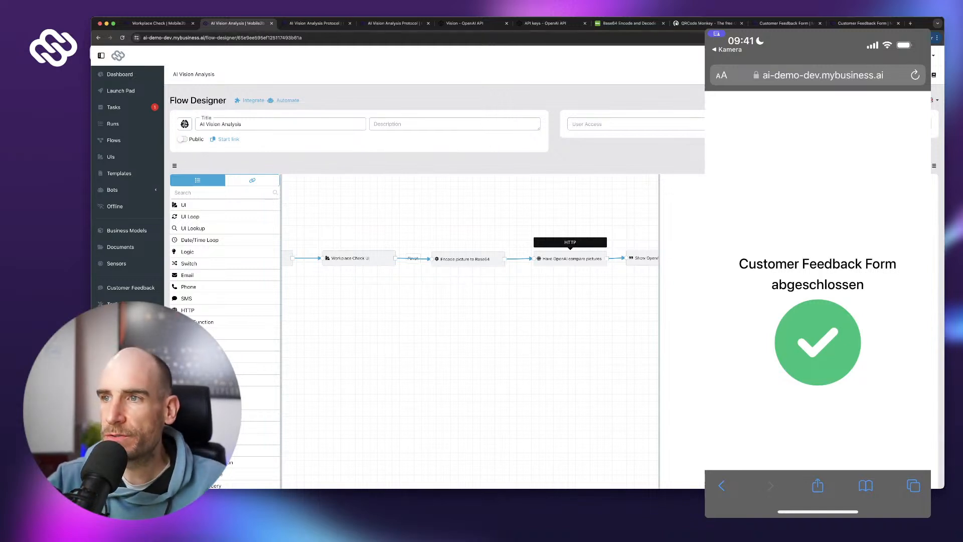
- Inspect the HTTP settings of the Have OpenAI compare pictures step, then view the OpenAI Vision guide
{"action": "left_click", "coordinate": [570, 258]}
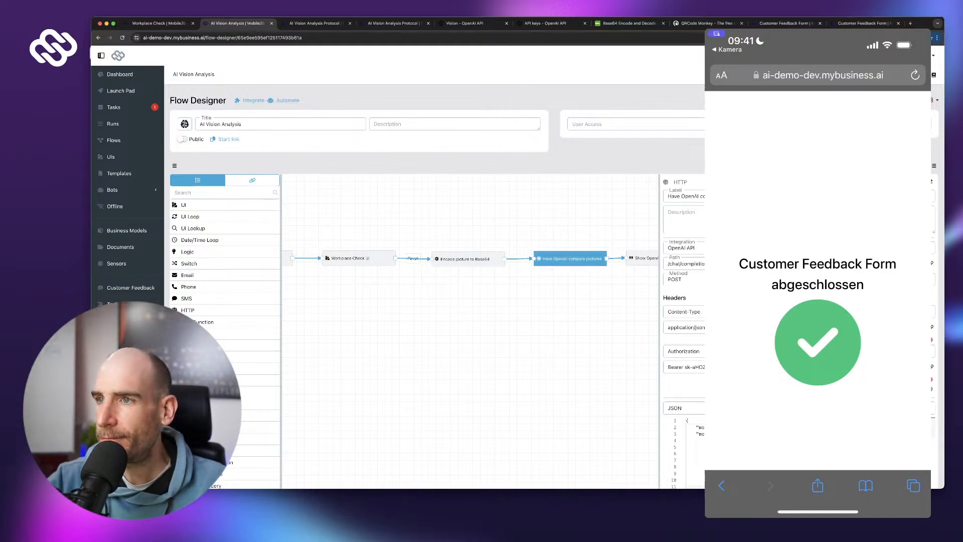
{"action": "left_click_drag", "start_coordinate": [557, 306], "coordinate": [454, 302]}
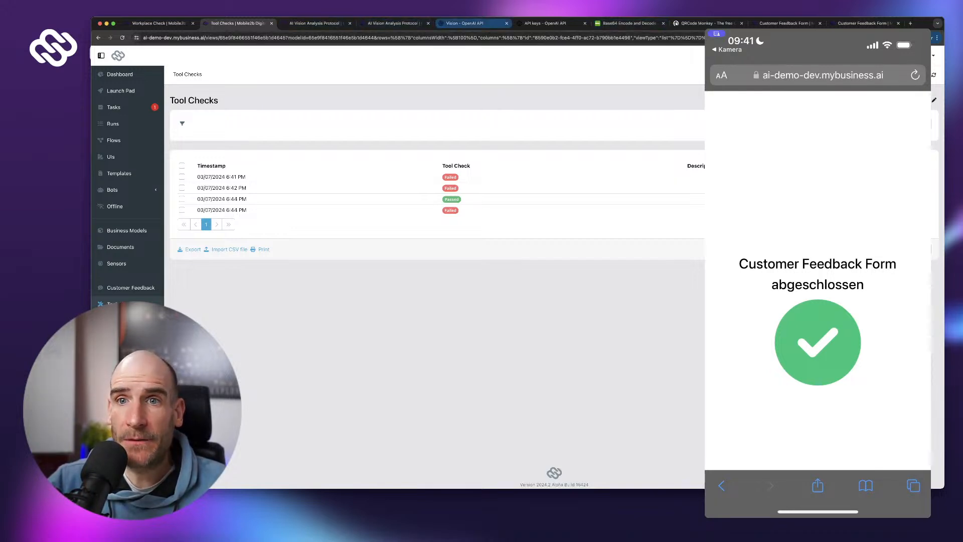
{"action": "left_click", "coordinate": [467, 24]}
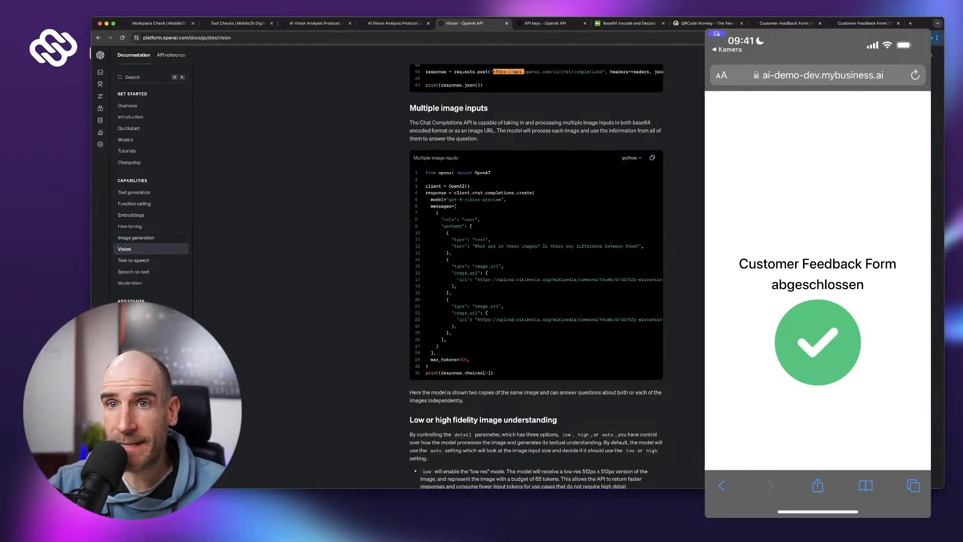
- Skim the Vision guide's code example, then return to the Customer Feedback table showing 44% positive
{"action": "scroll", "coordinate": [150, 191], "scroll_direction": "down", "scroll_amount": 1}
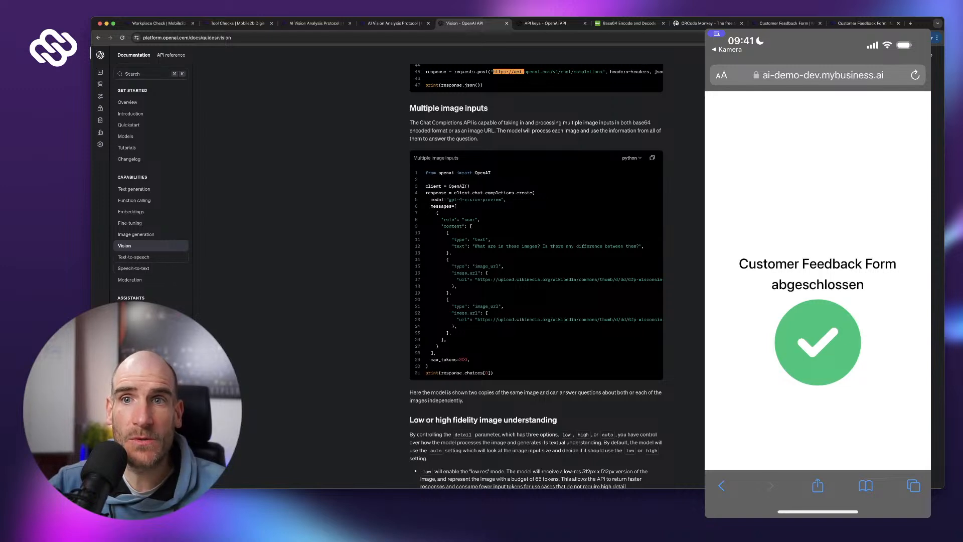
{"action": "scroll", "coordinate": [150, 234], "scroll_direction": "up", "scroll_amount": 1}
{"action": "scroll", "coordinate": [151, 235], "scroll_direction": "down", "scroll_amount": 1}
{"action": "scroll", "coordinate": [151, 234], "scroll_direction": "up", "scroll_amount": 1}
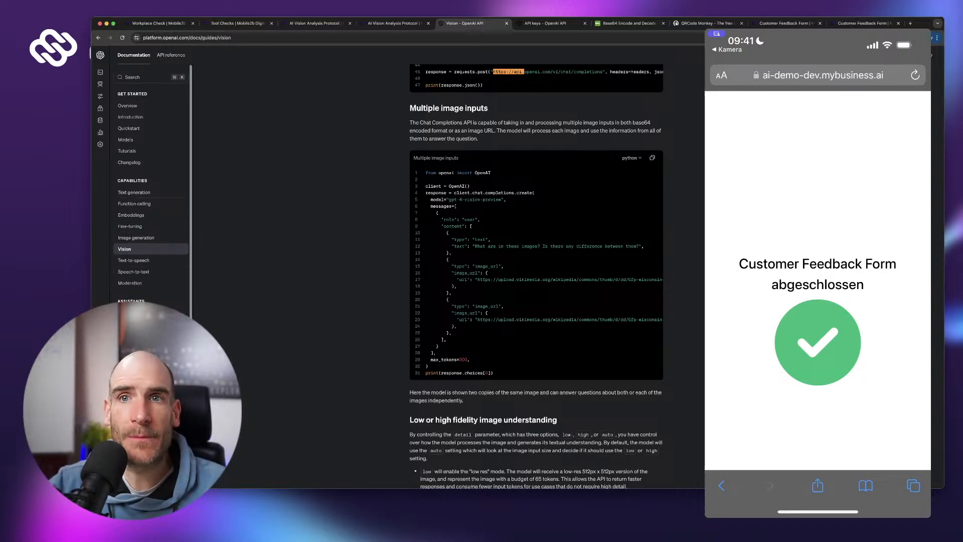
{"action": "scroll", "coordinate": [150, 235], "scroll_direction": "down", "scroll_amount": 1}
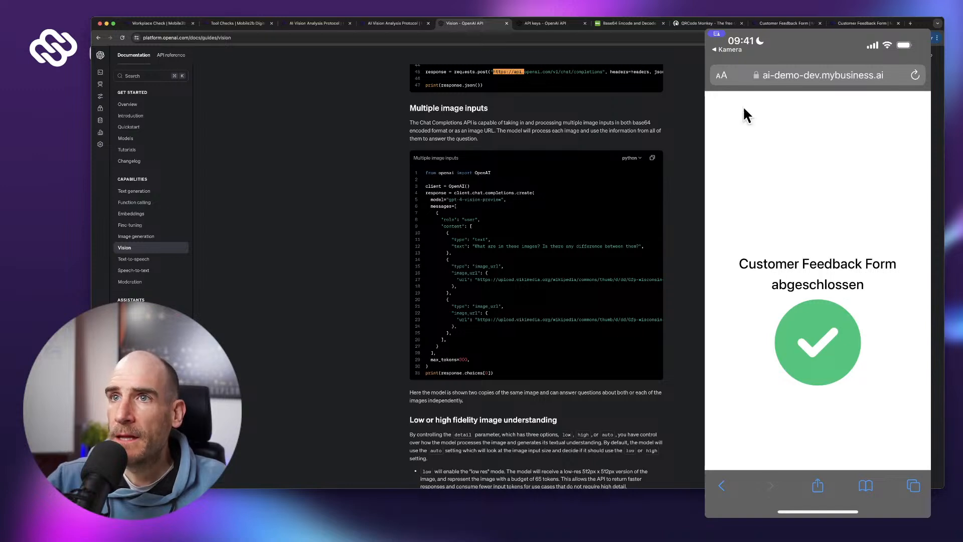
{"action": "scroll", "coordinate": [535, 275], "scroll_direction": "up", "scroll_amount": 1}
{"action": "key", "text": "Escape"}
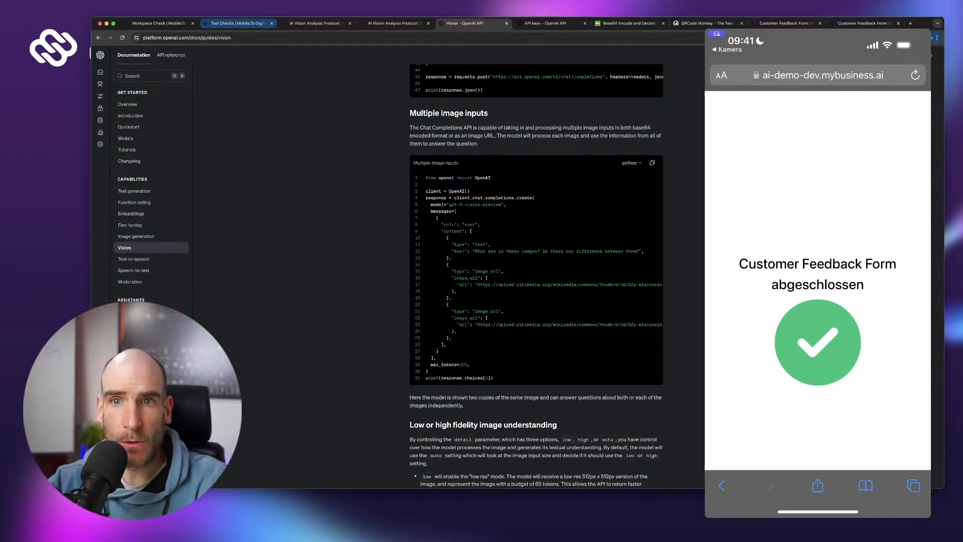
{"action": "left_click", "coordinate": [237, 23]}
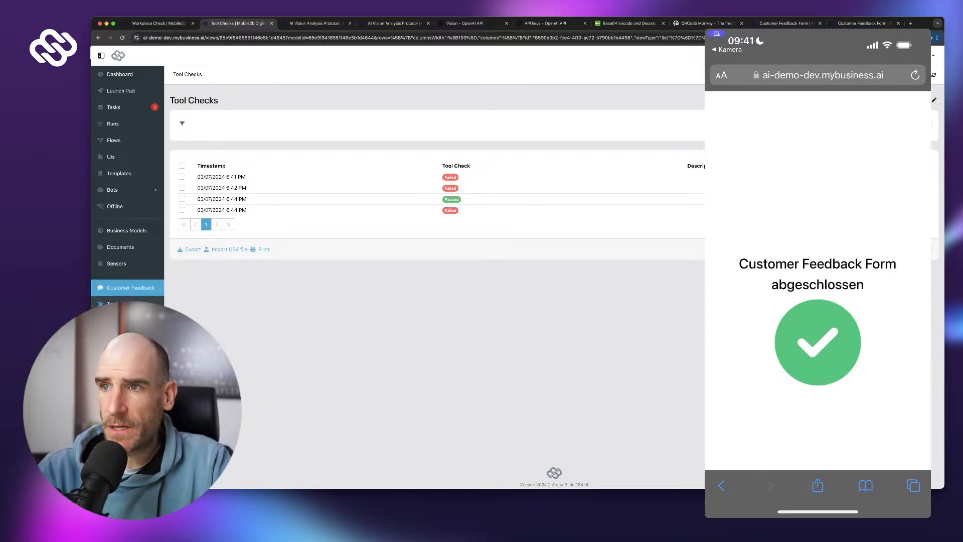
{"action": "left_click", "coordinate": [131, 287]}
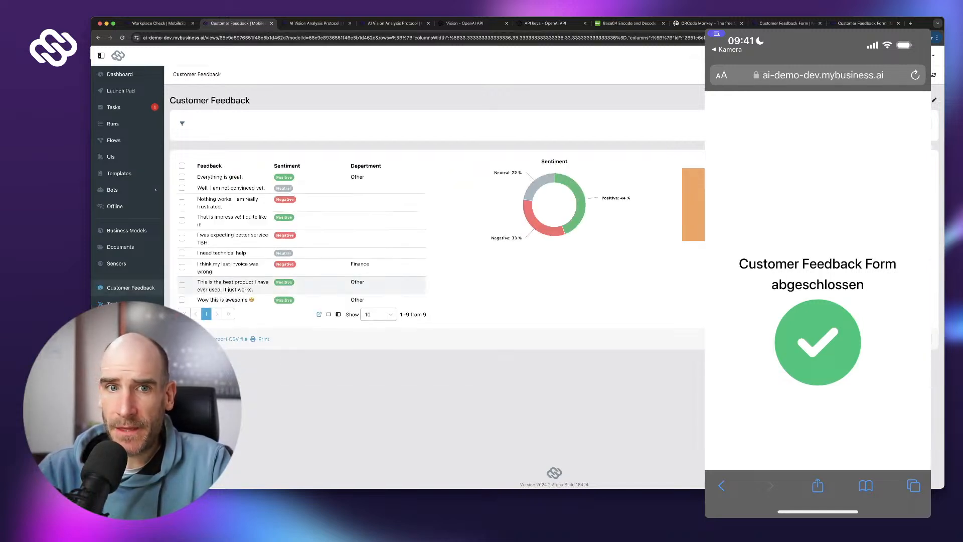